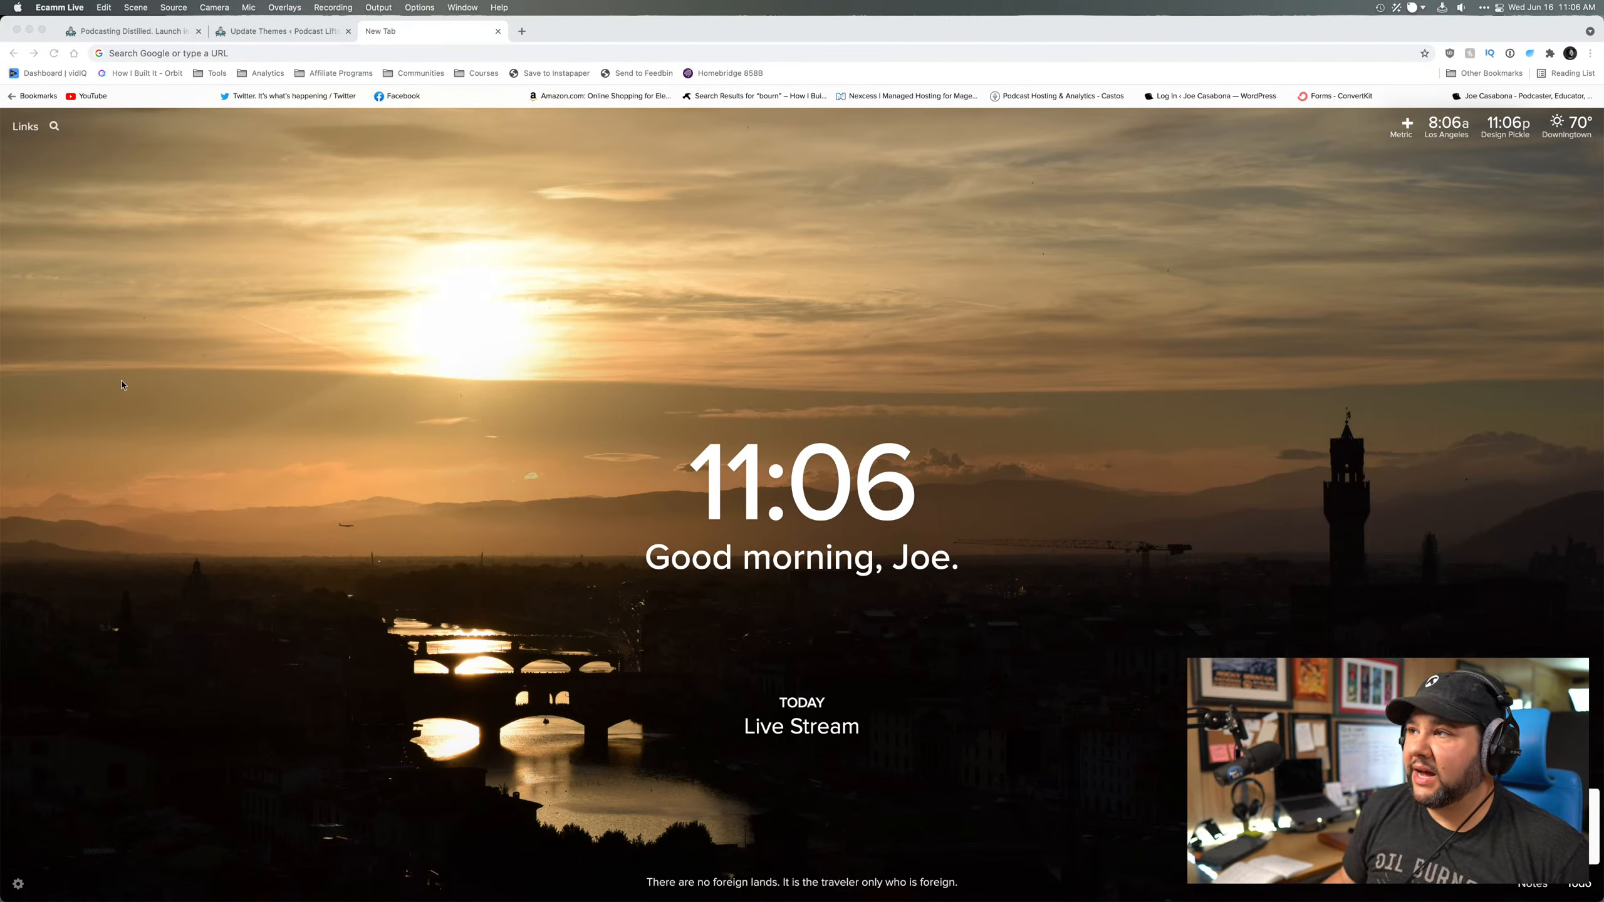
- Check the new-tab dashboard's general settings and account options, and the list of installed browser extensions
mouse_move(25, 891)
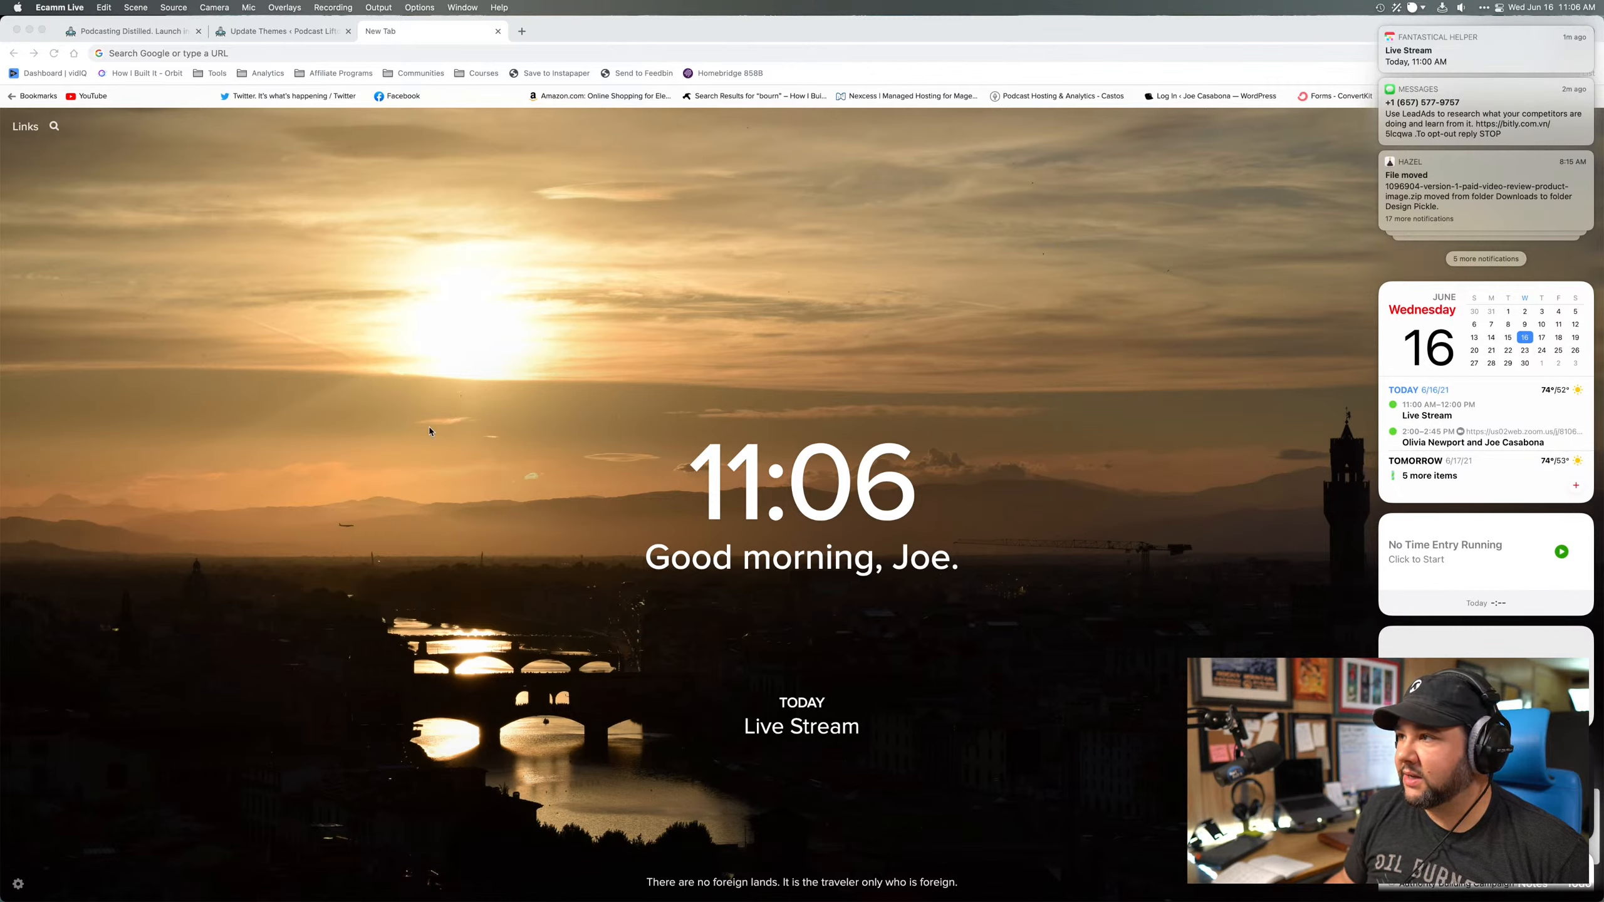
left_click(1574, 9)
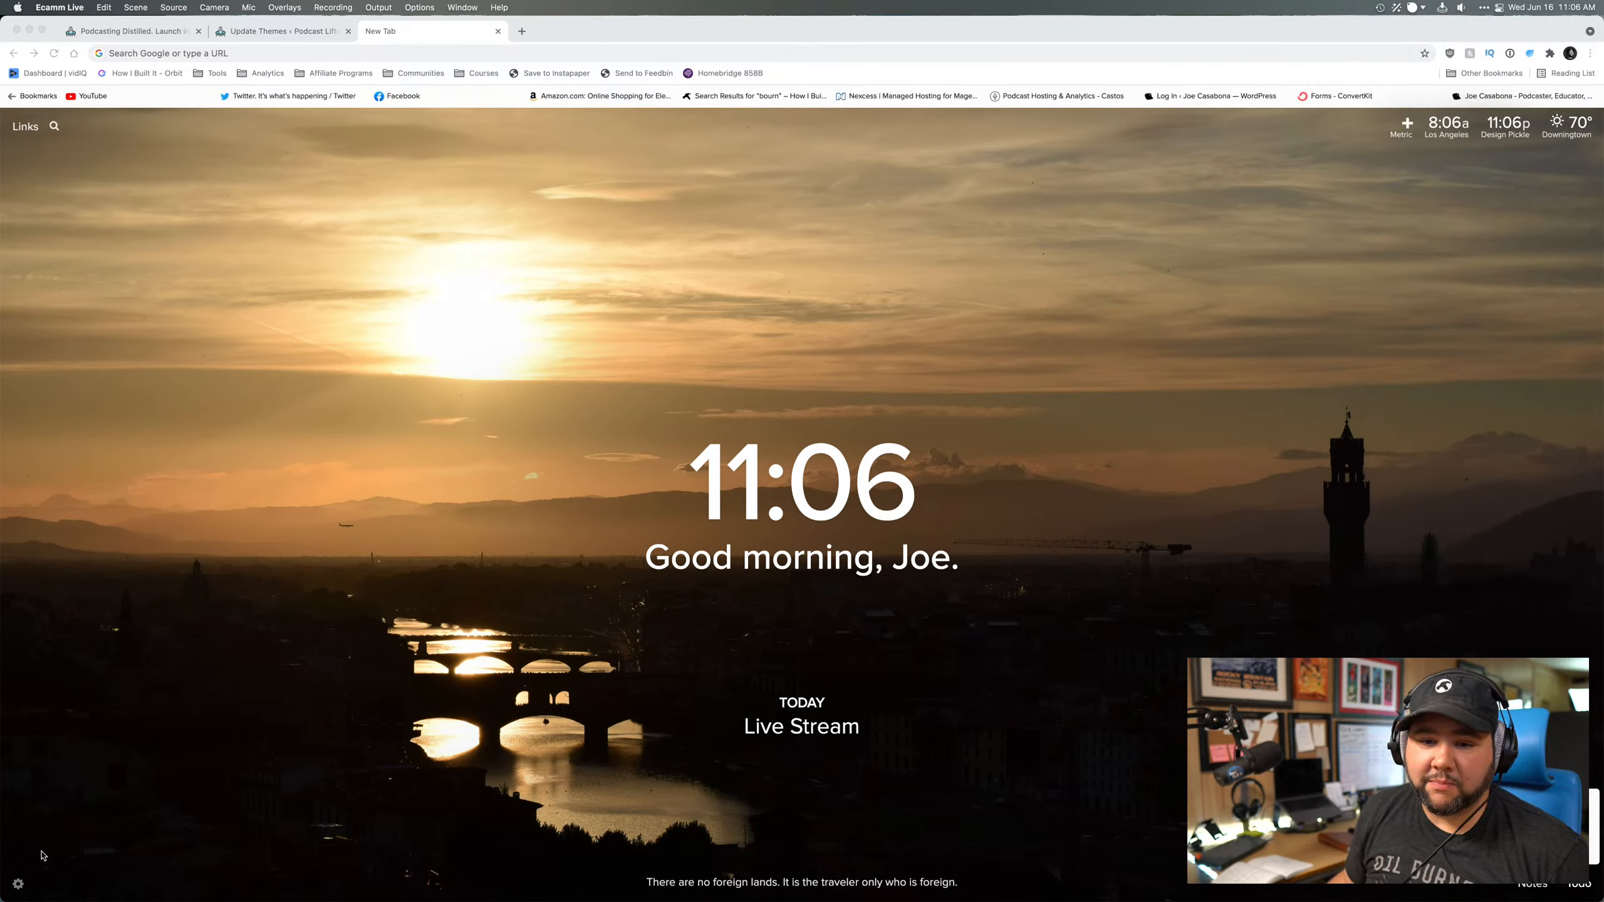
left_click(25, 878)
left_click(19, 882)
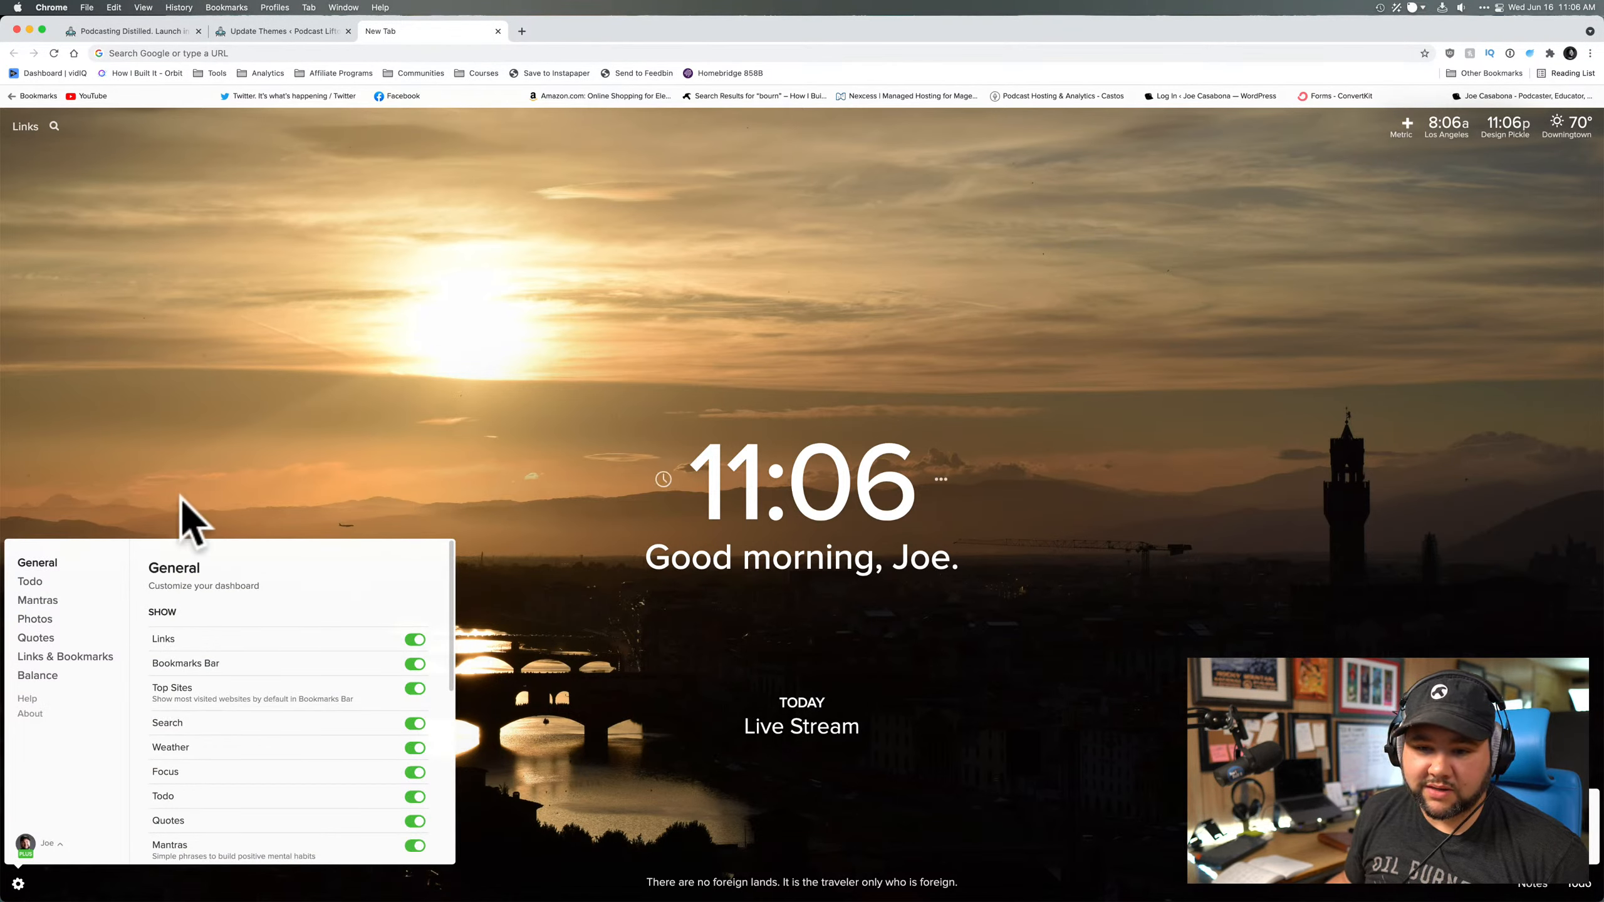
left_click(51, 845)
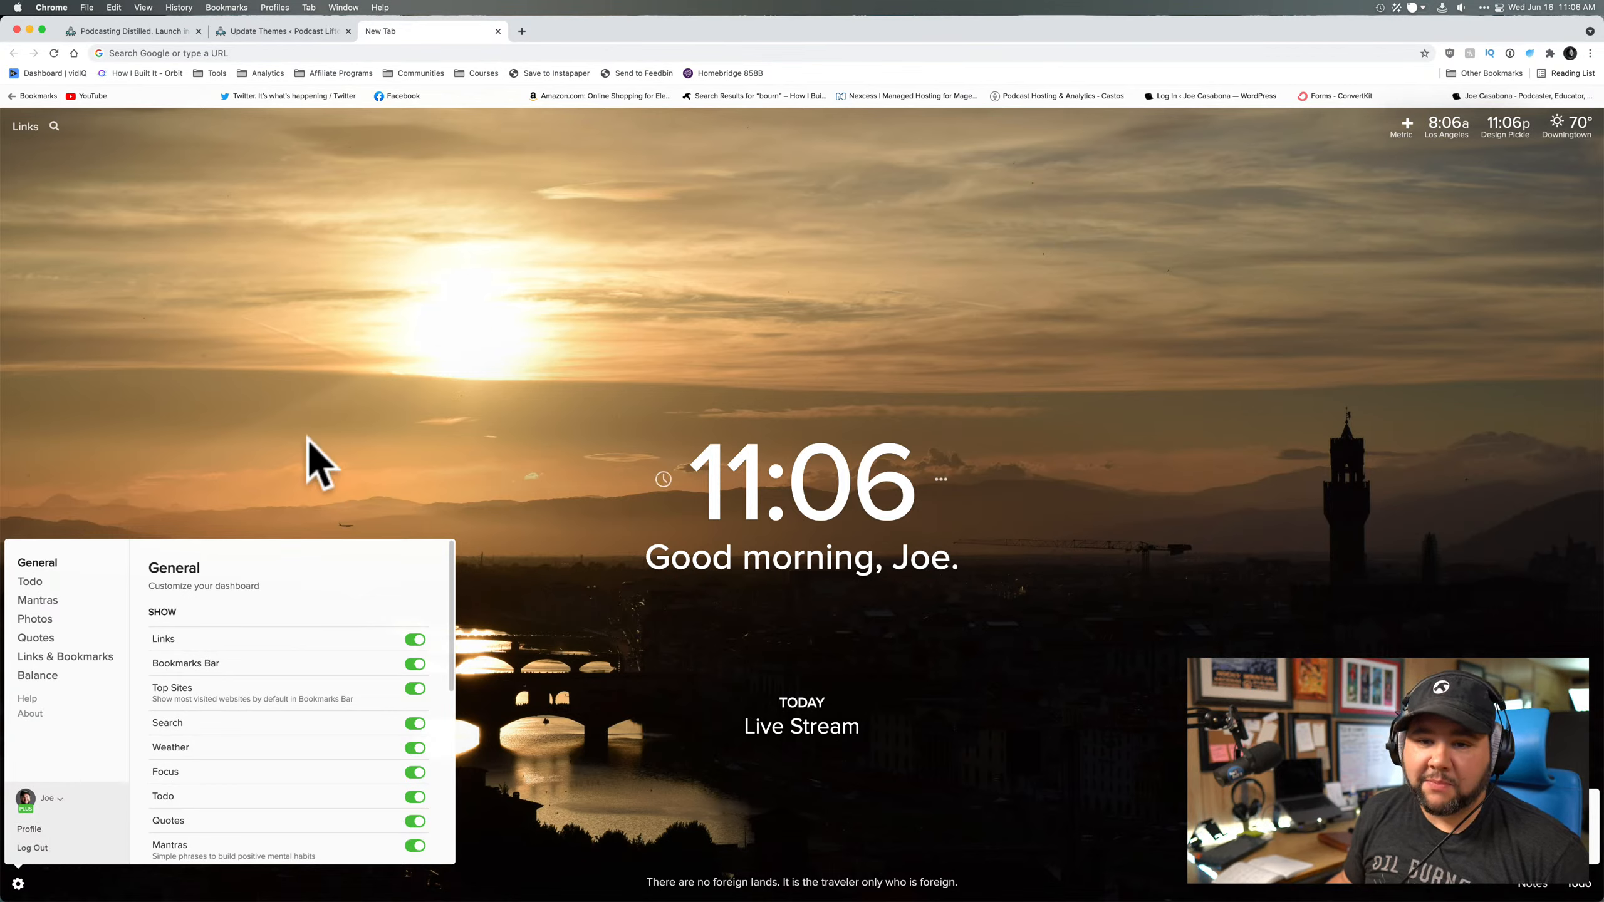
left_click(1031, 401)
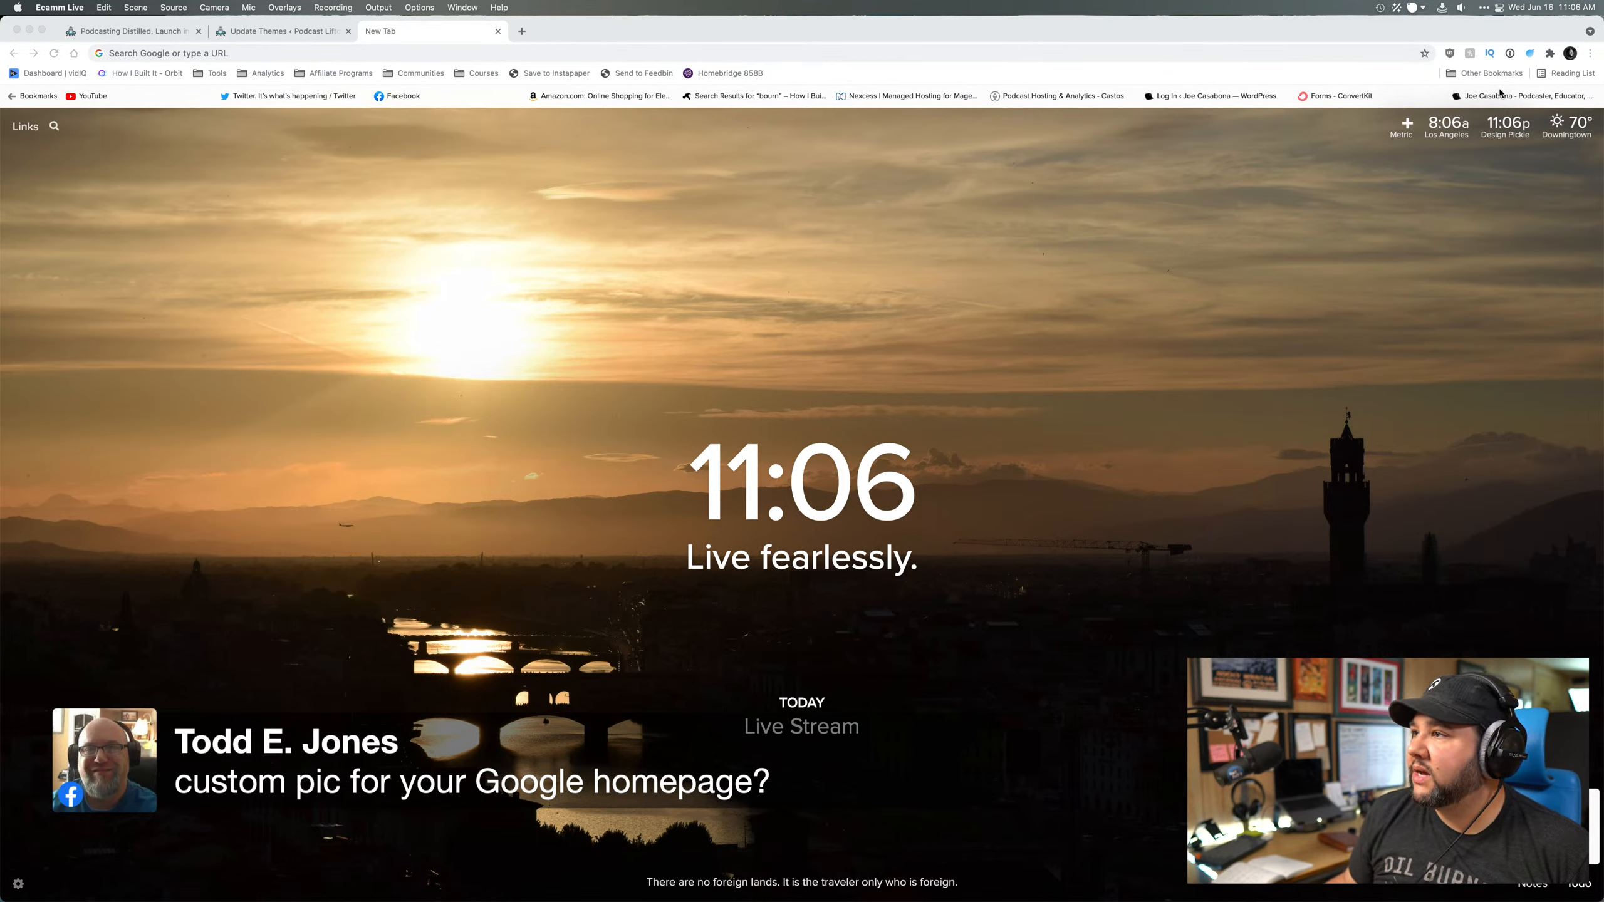
left_click(1548, 54)
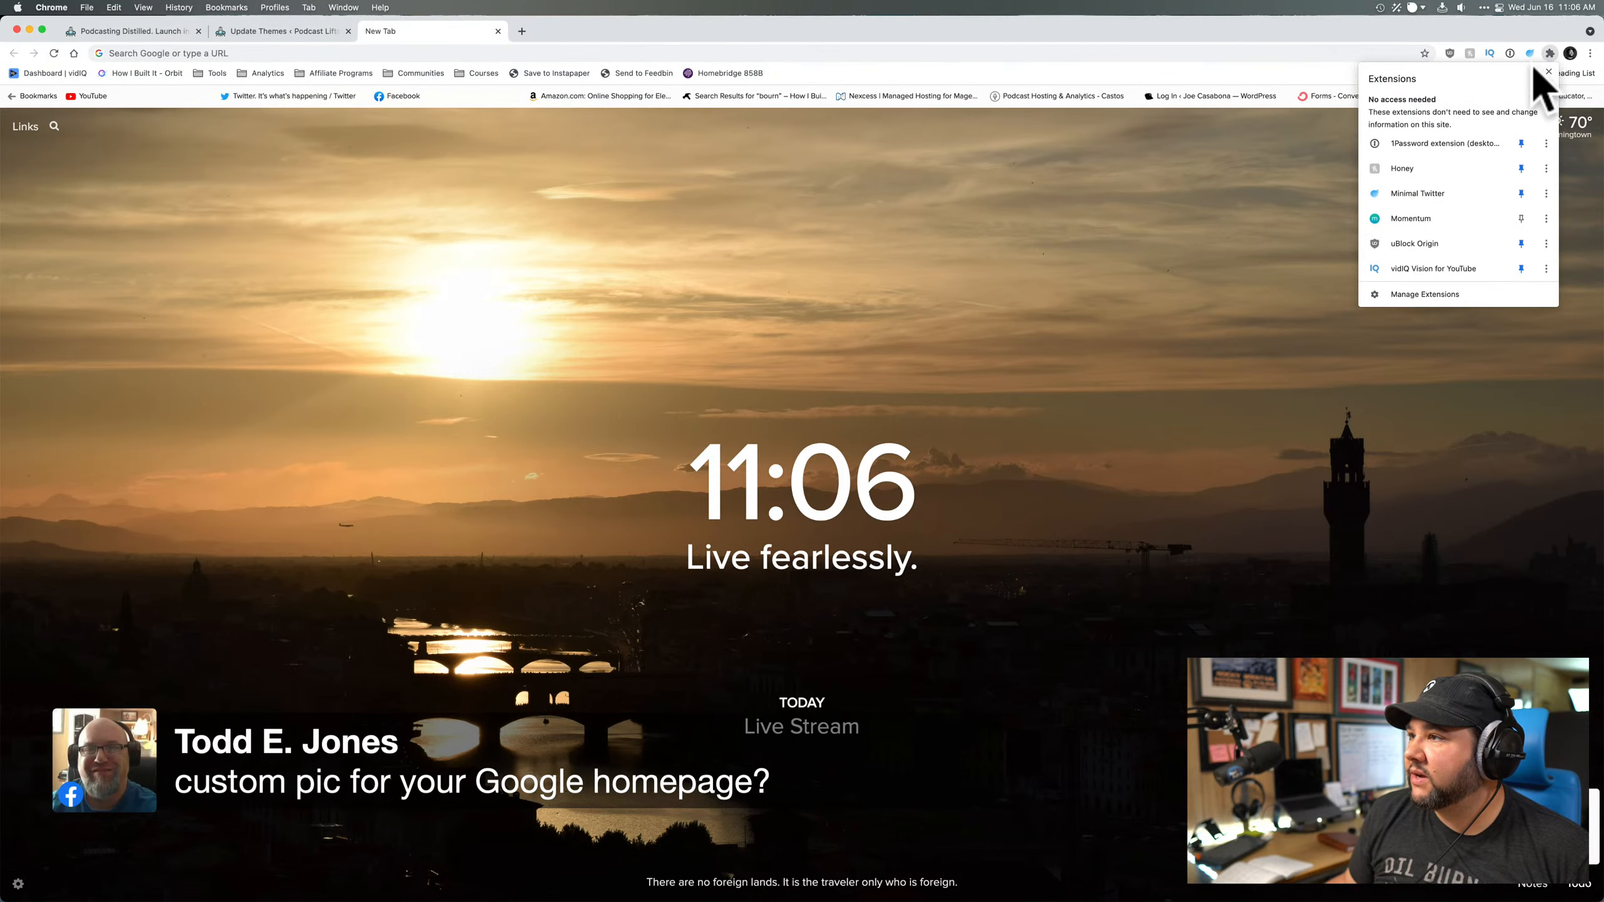
left_click(1203, 273)
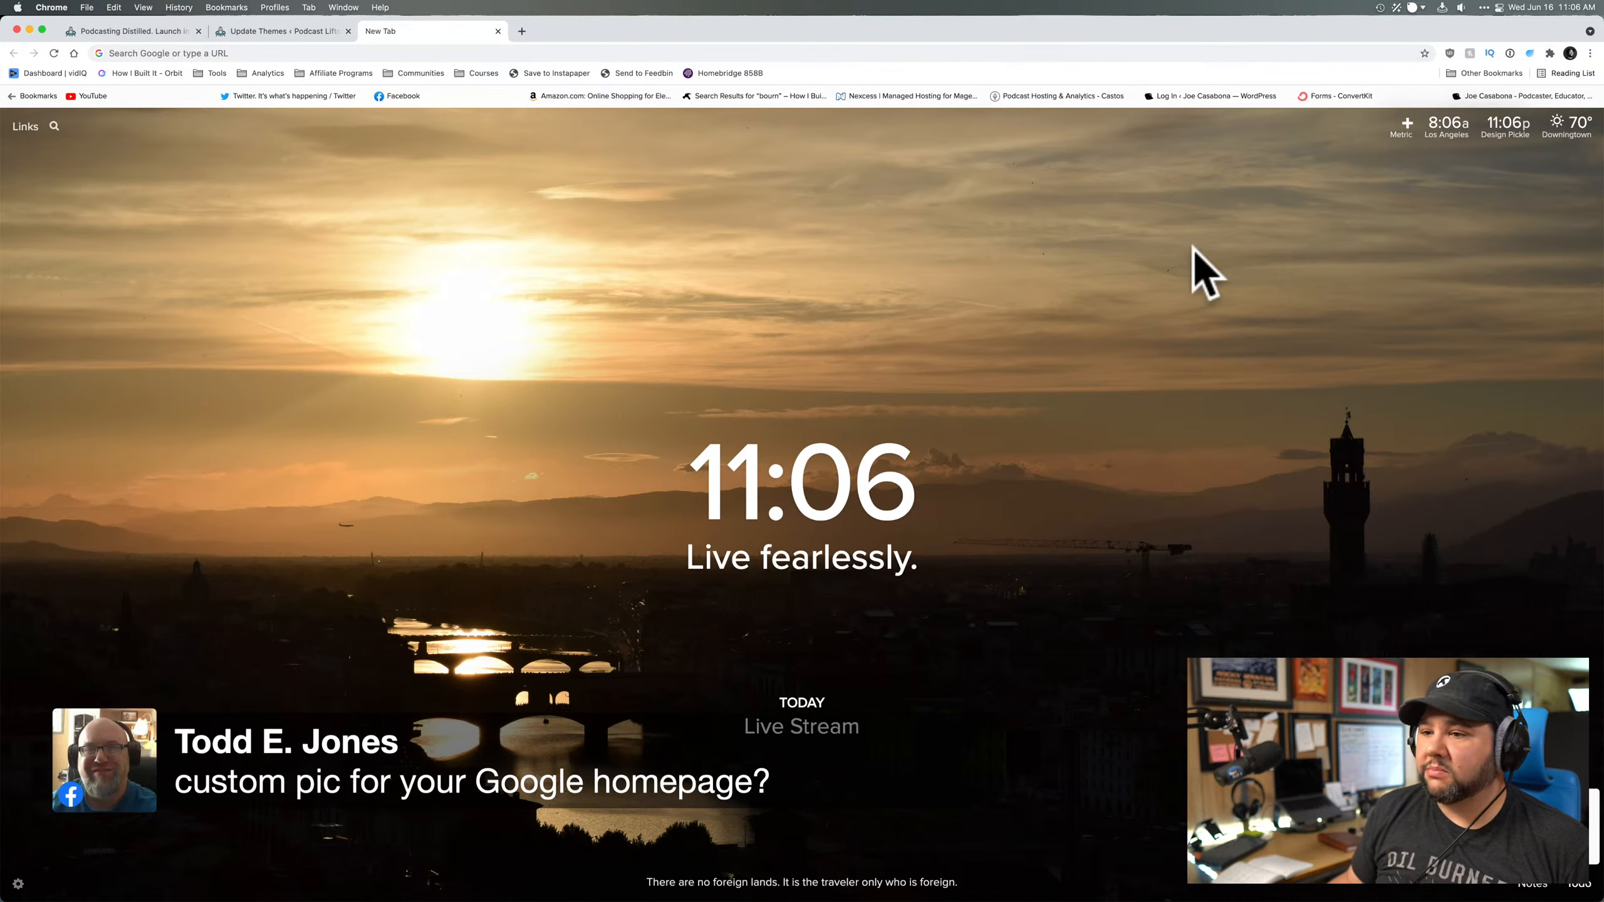
- Set the dashboard background to the saved photo of the silhouetted couple at sunset and reload the page
left_click(18, 883)
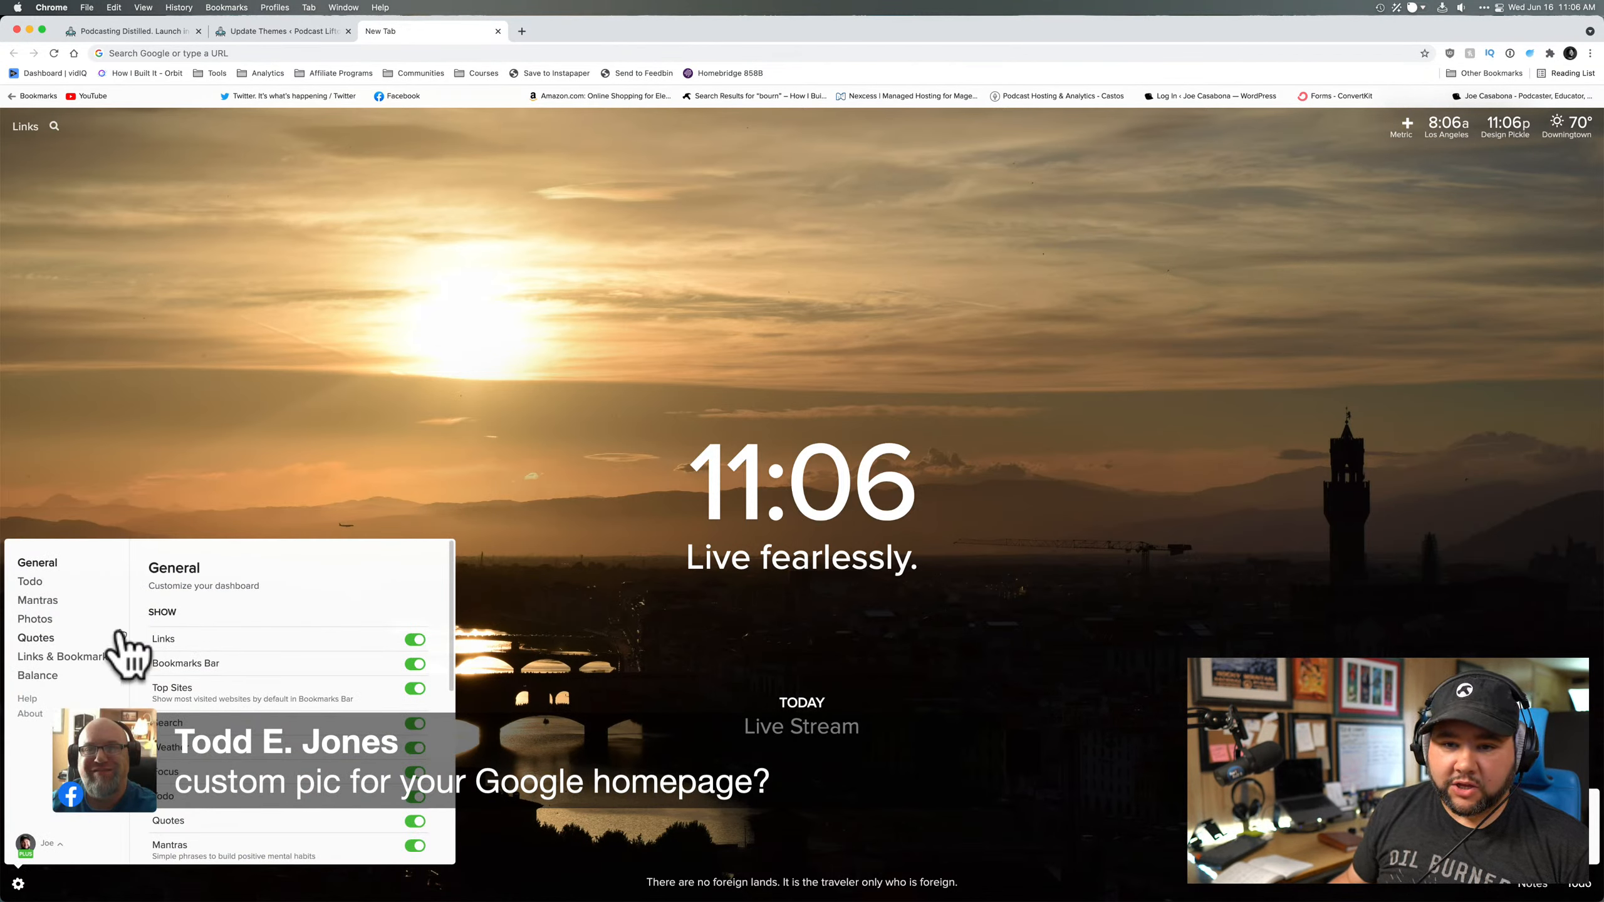
left_click(36, 619)
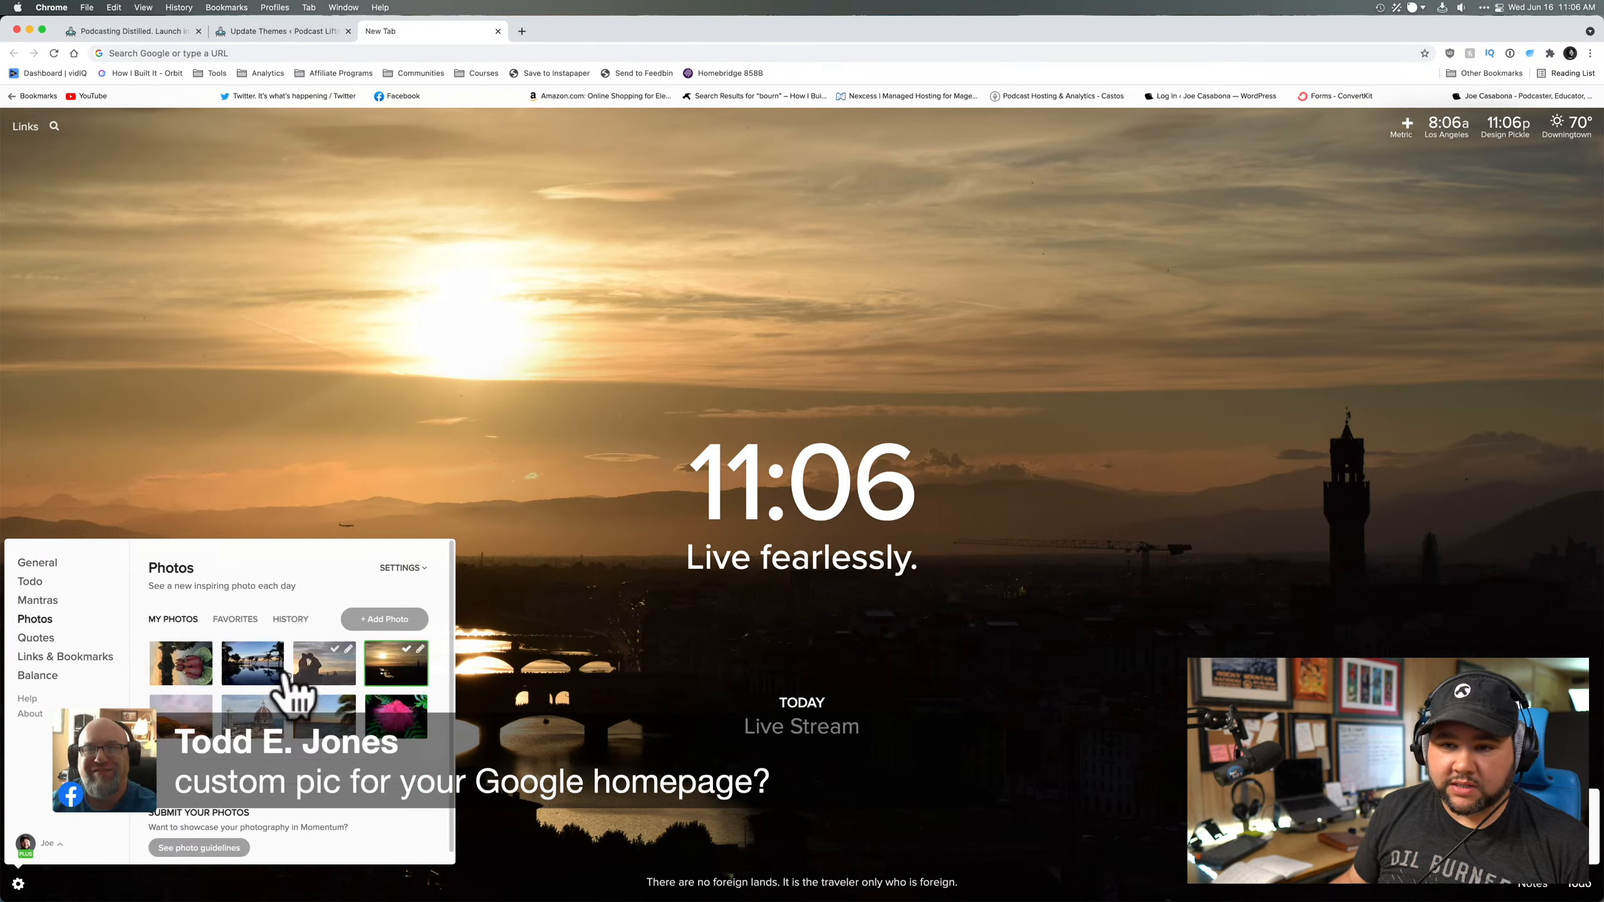
mouse_move(392, 707)
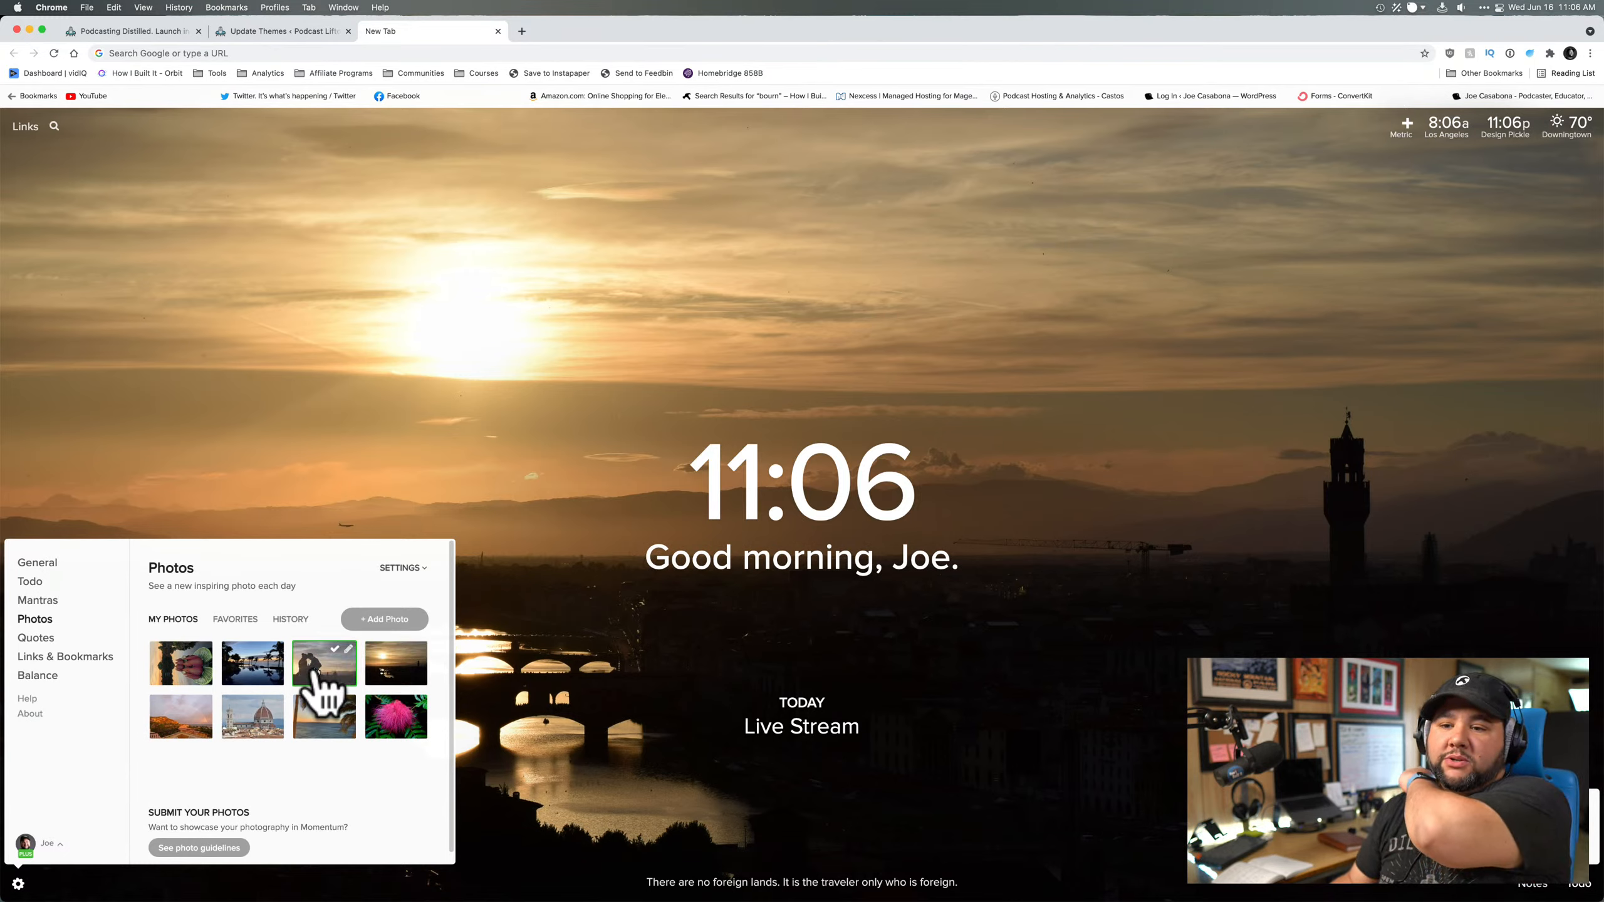
left_click(334, 650)
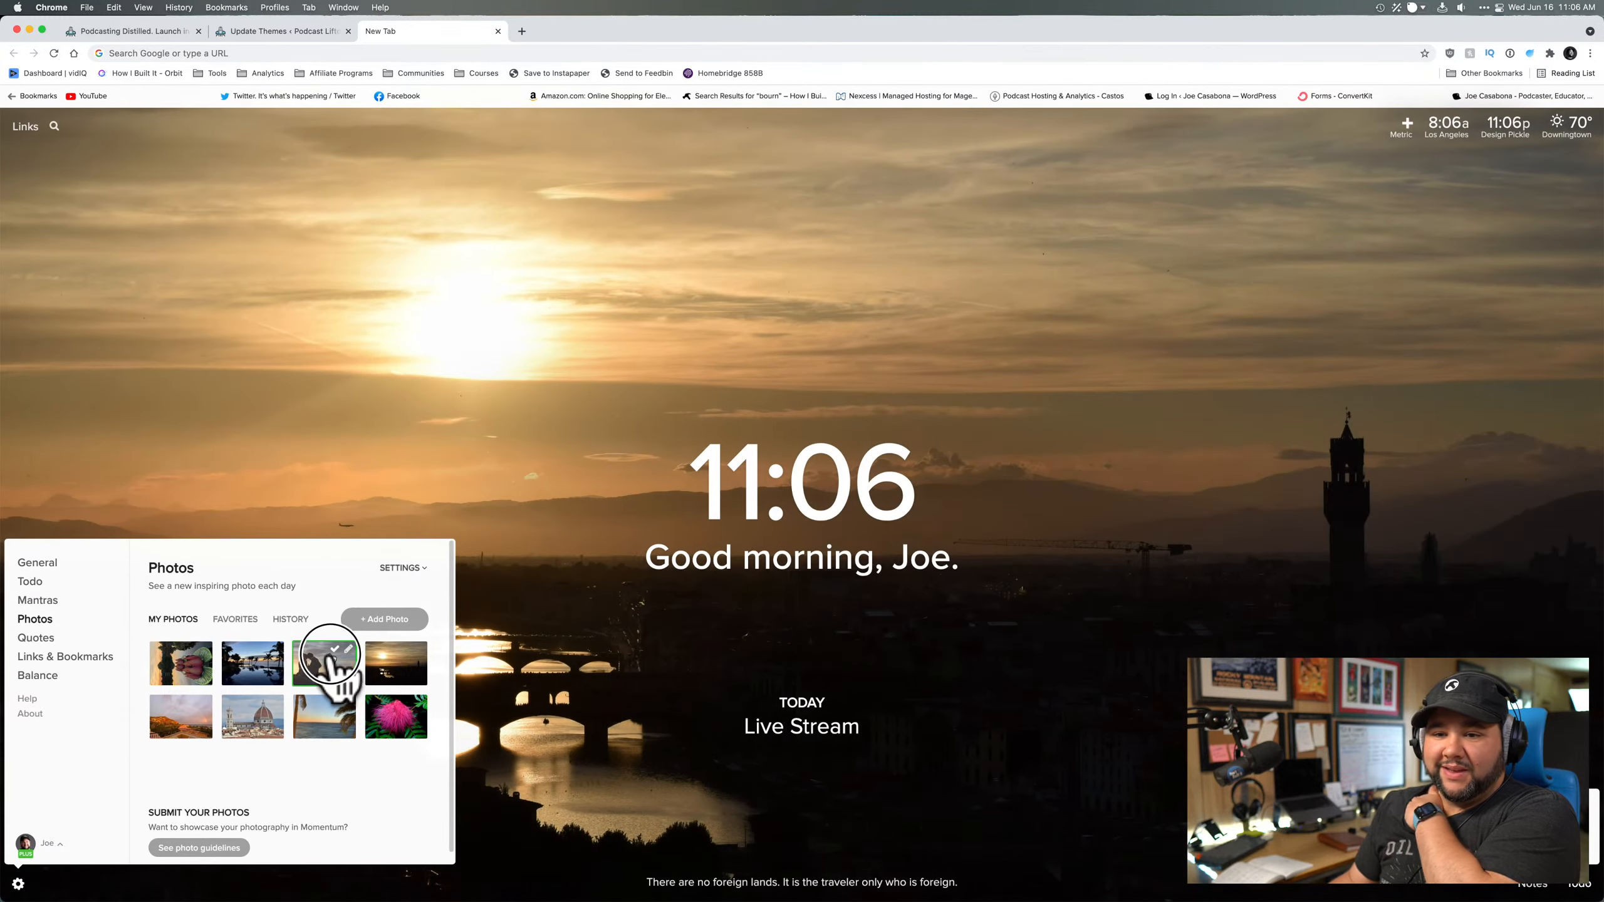
left_click(328, 659)
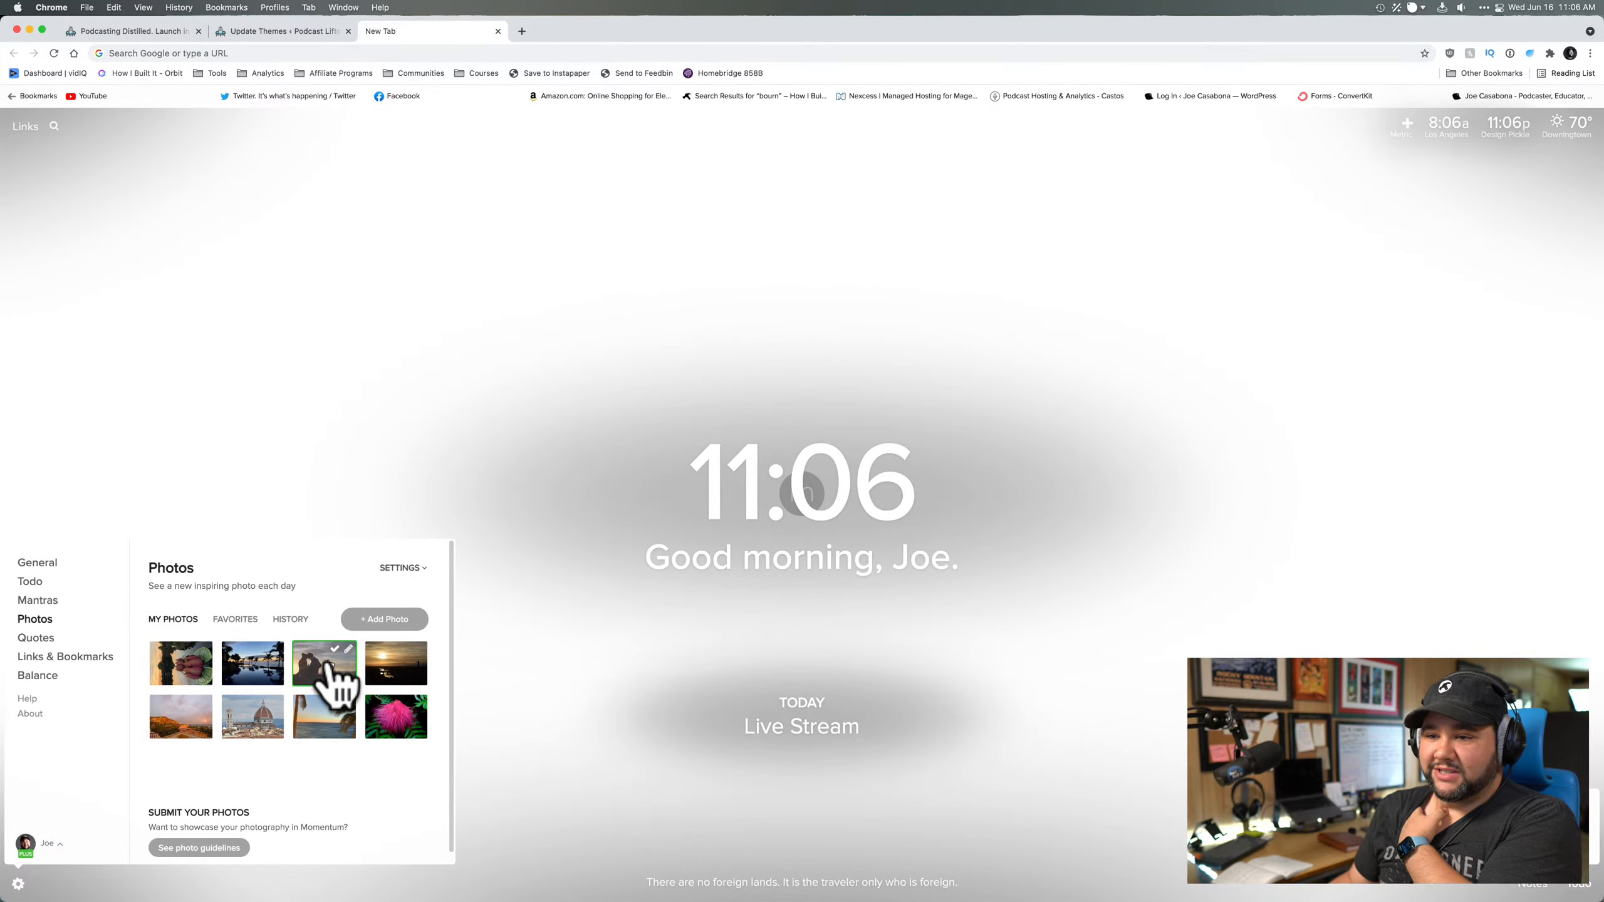
left_click(465, 464)
key("super+r")
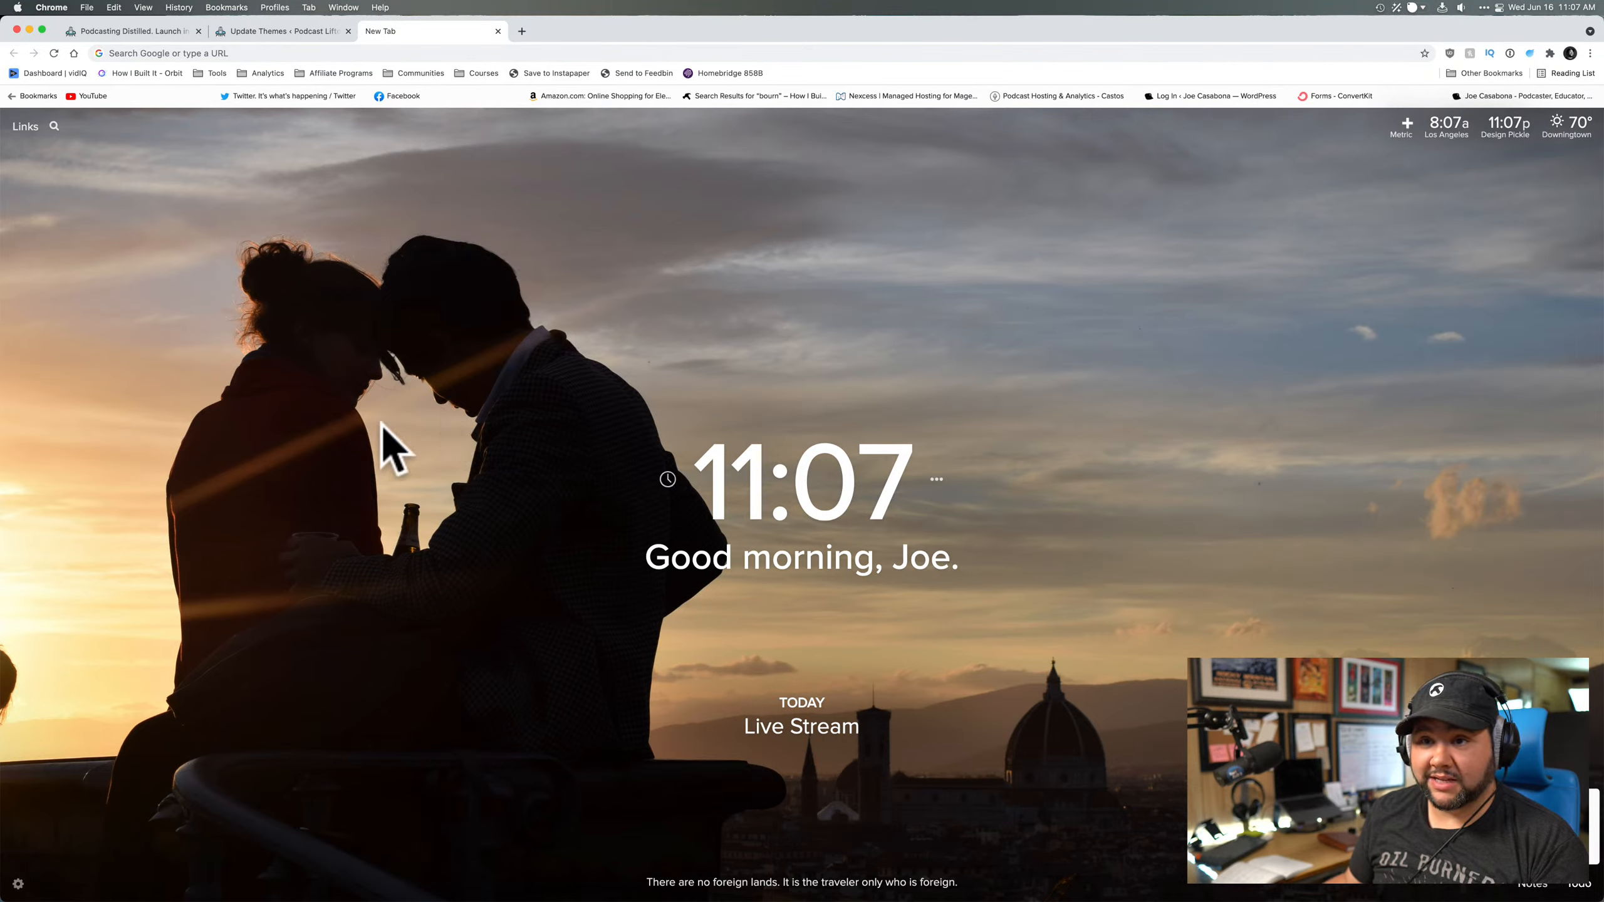
left_click(17, 884)
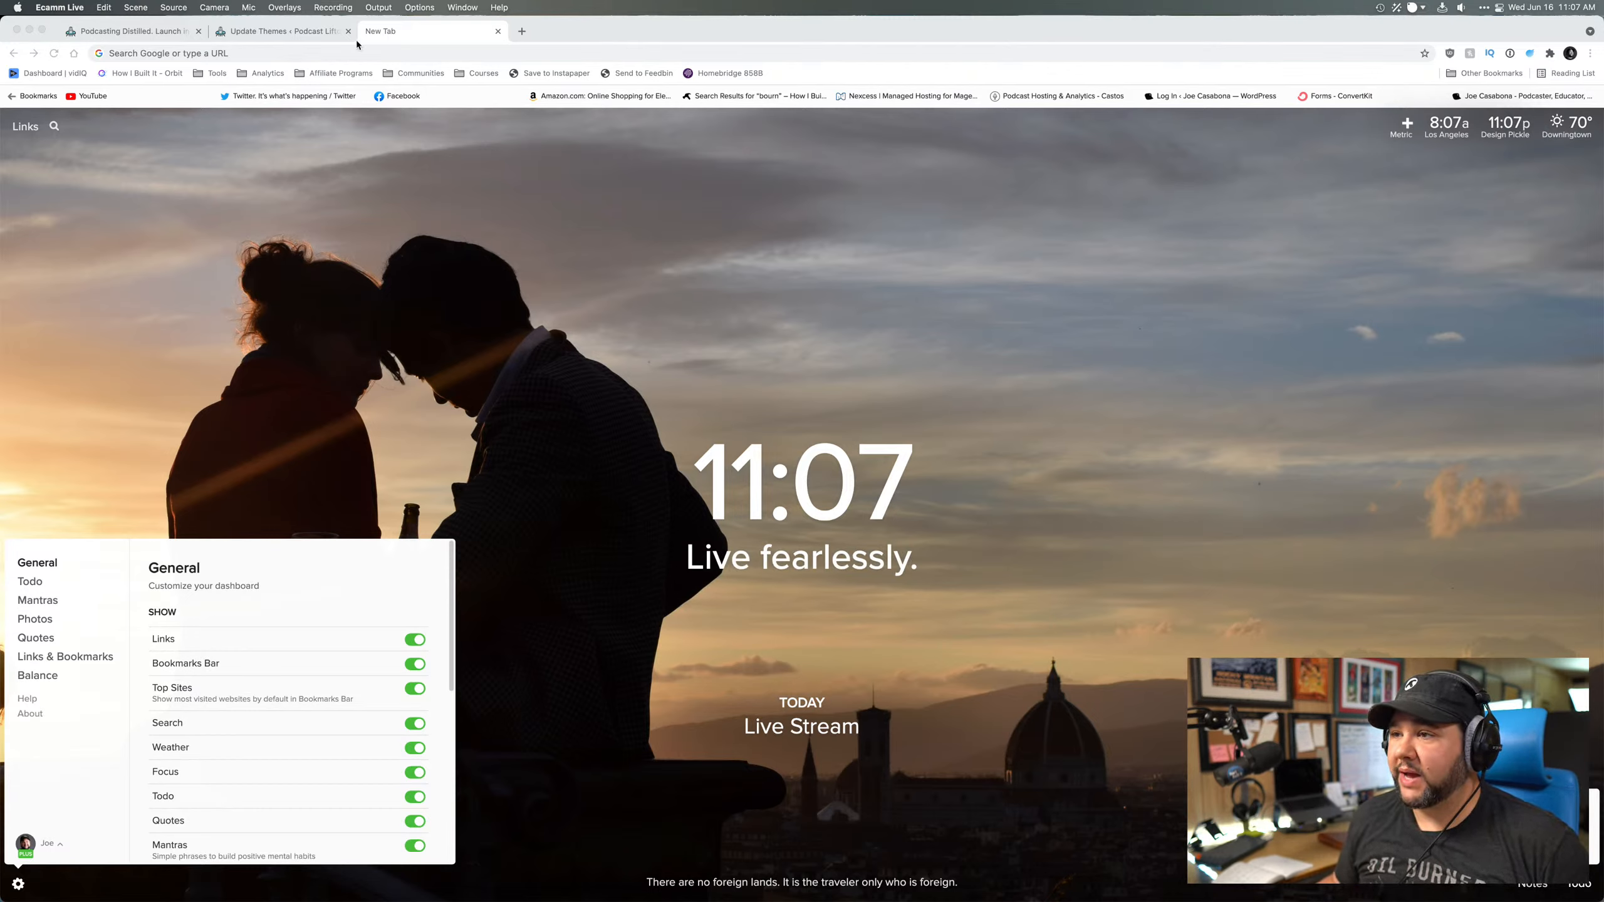
left_click(554, 239)
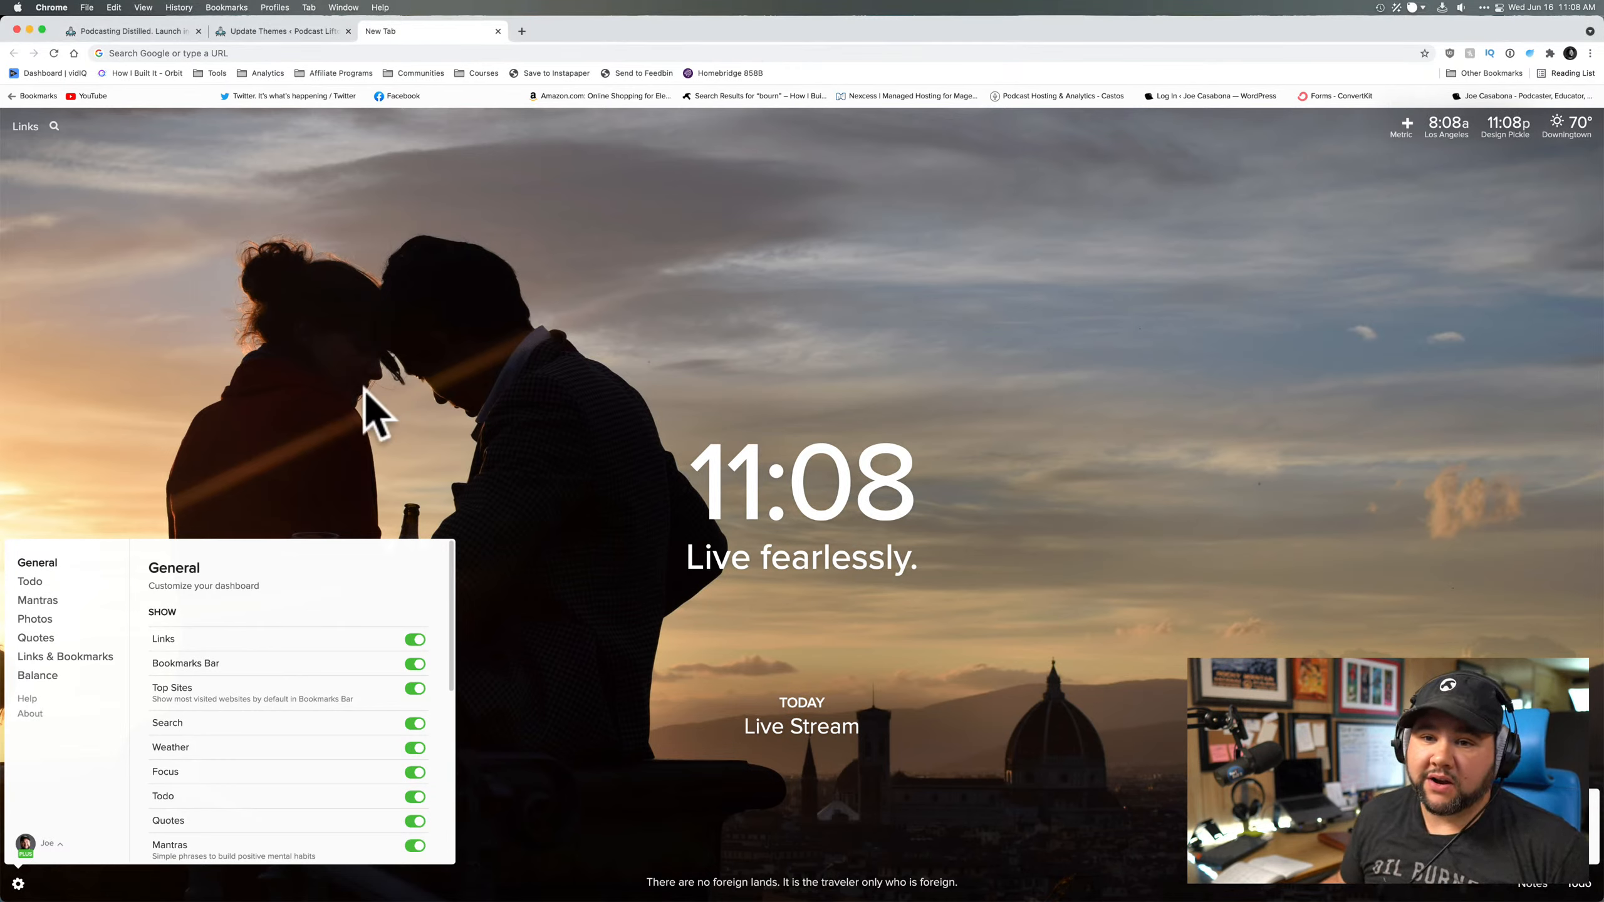
left_click(17, 883)
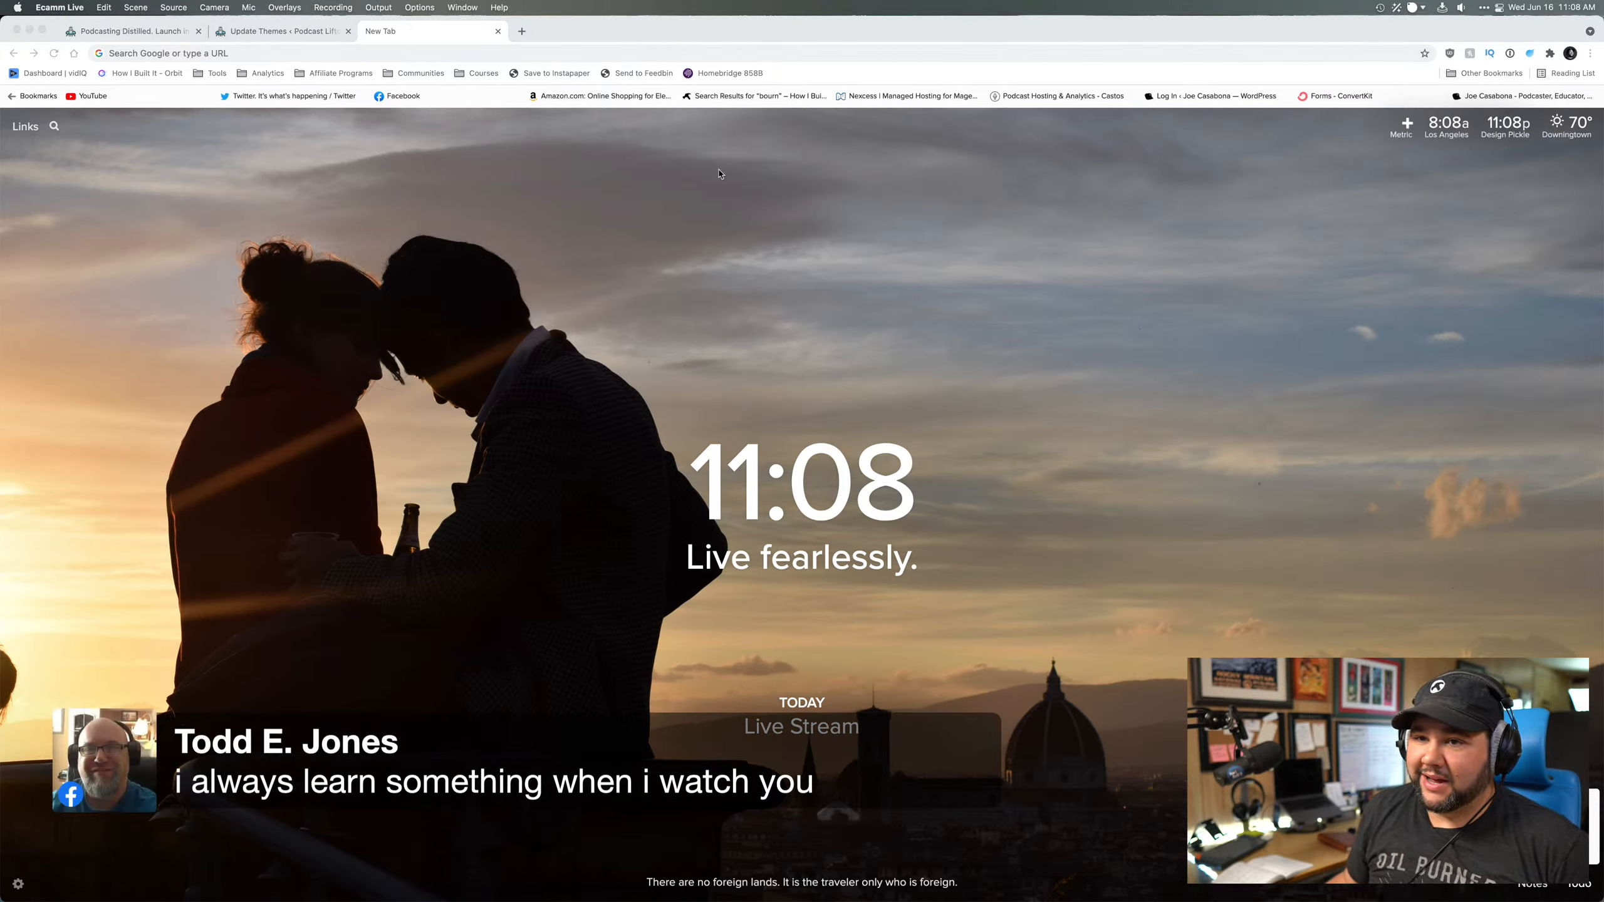
left_click(685, 188)
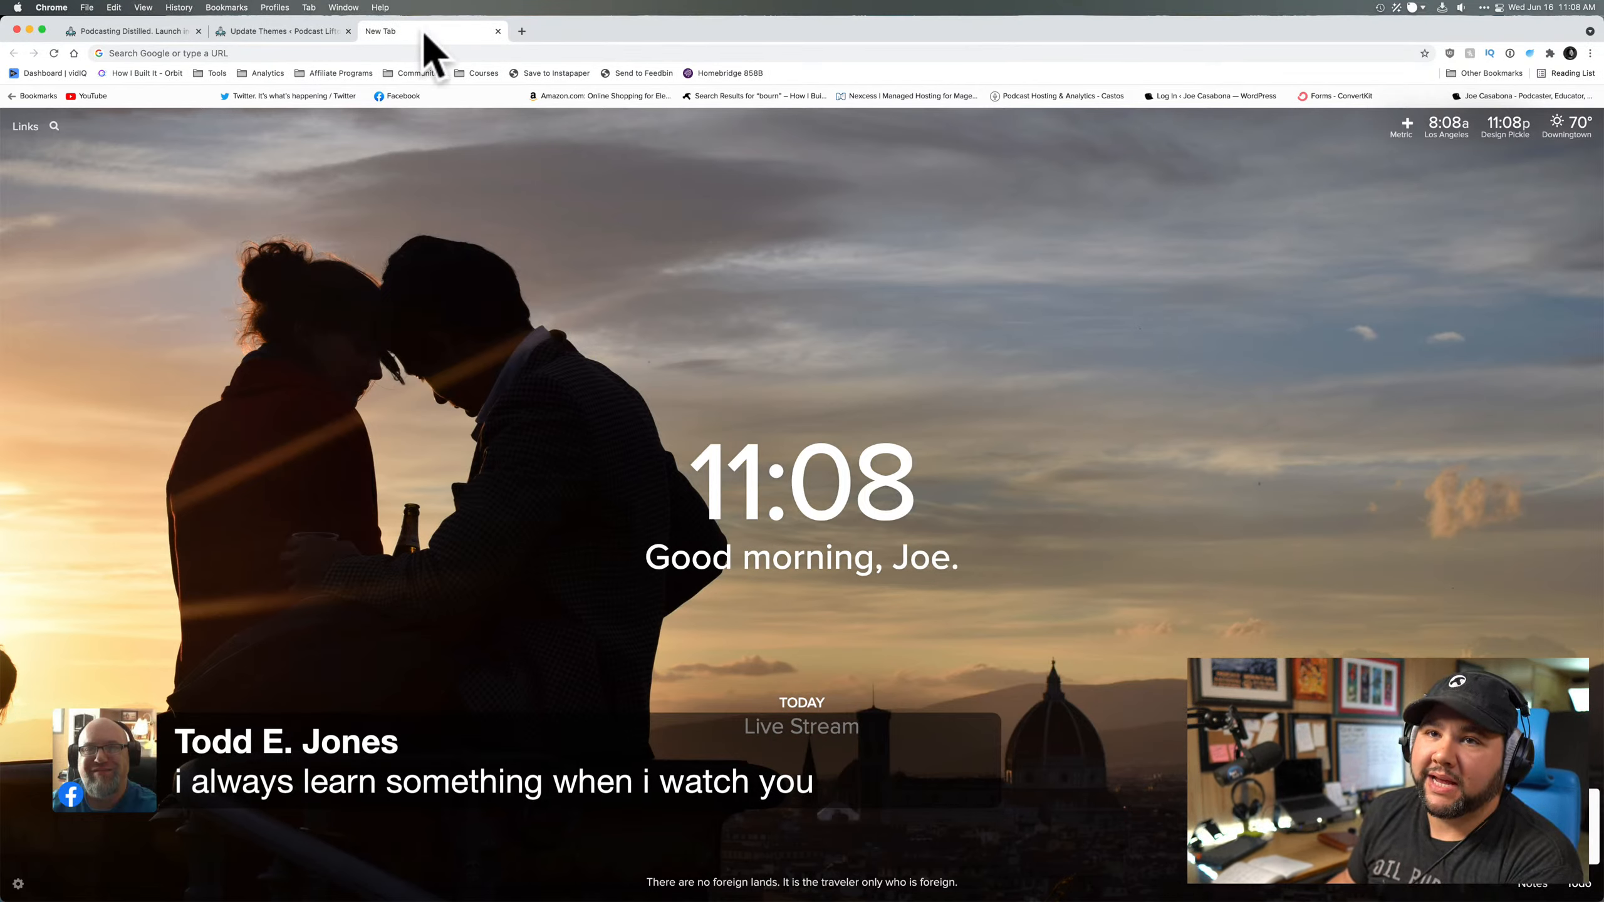
- Search Google for "waymachine back" in a fresh tab and open the Internet Archive's Wayback Machine
left_click(155, 35)
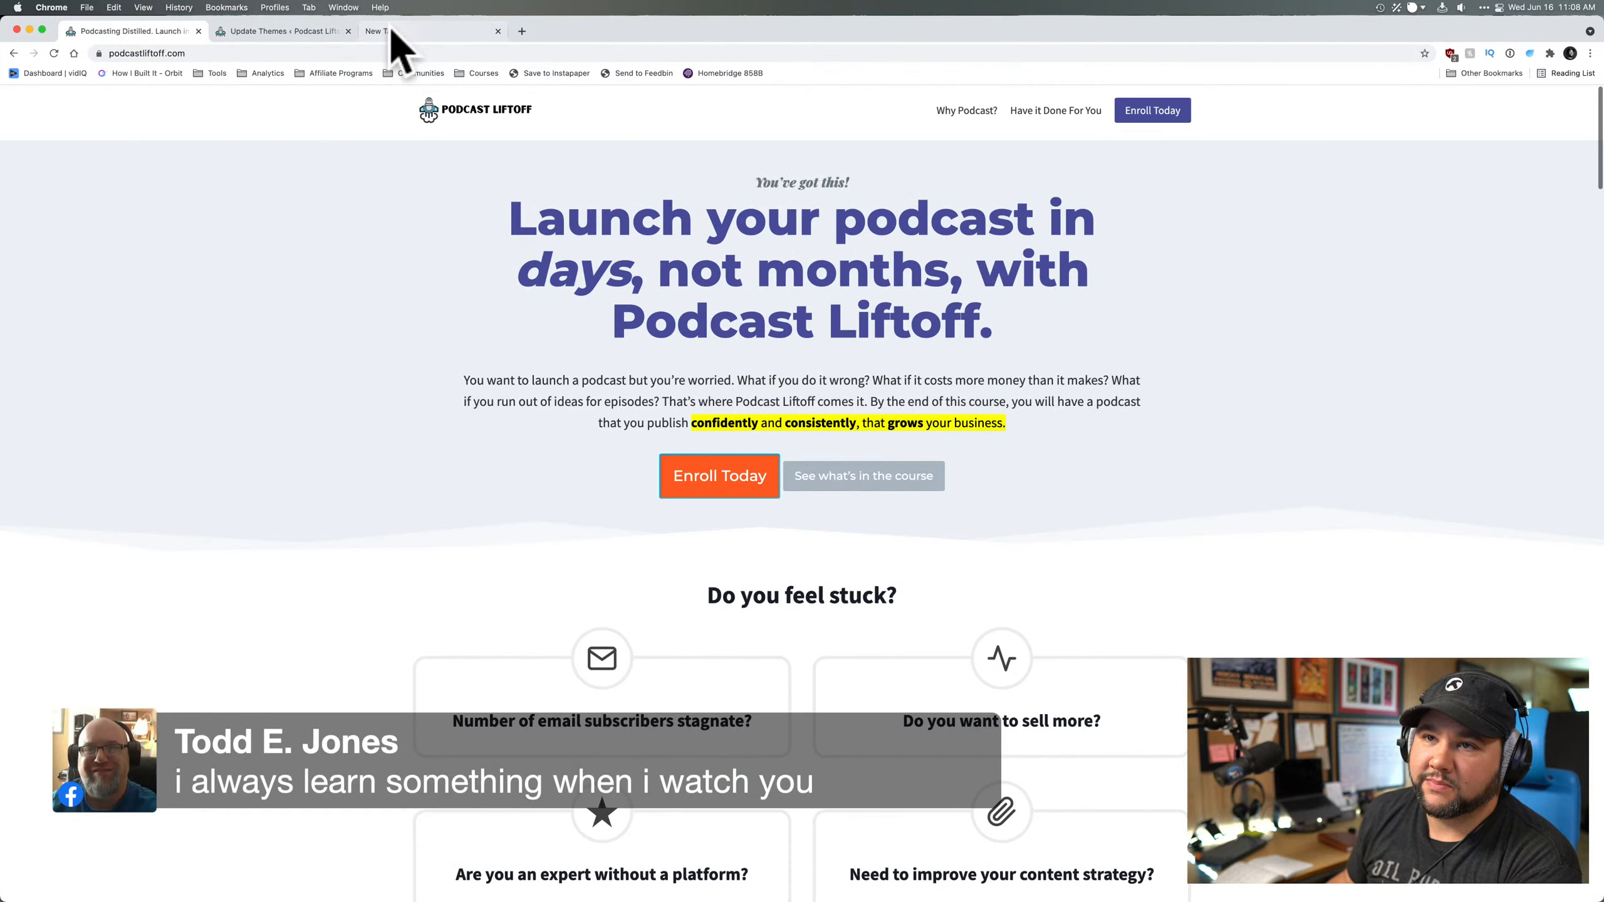
left_click(498, 31)
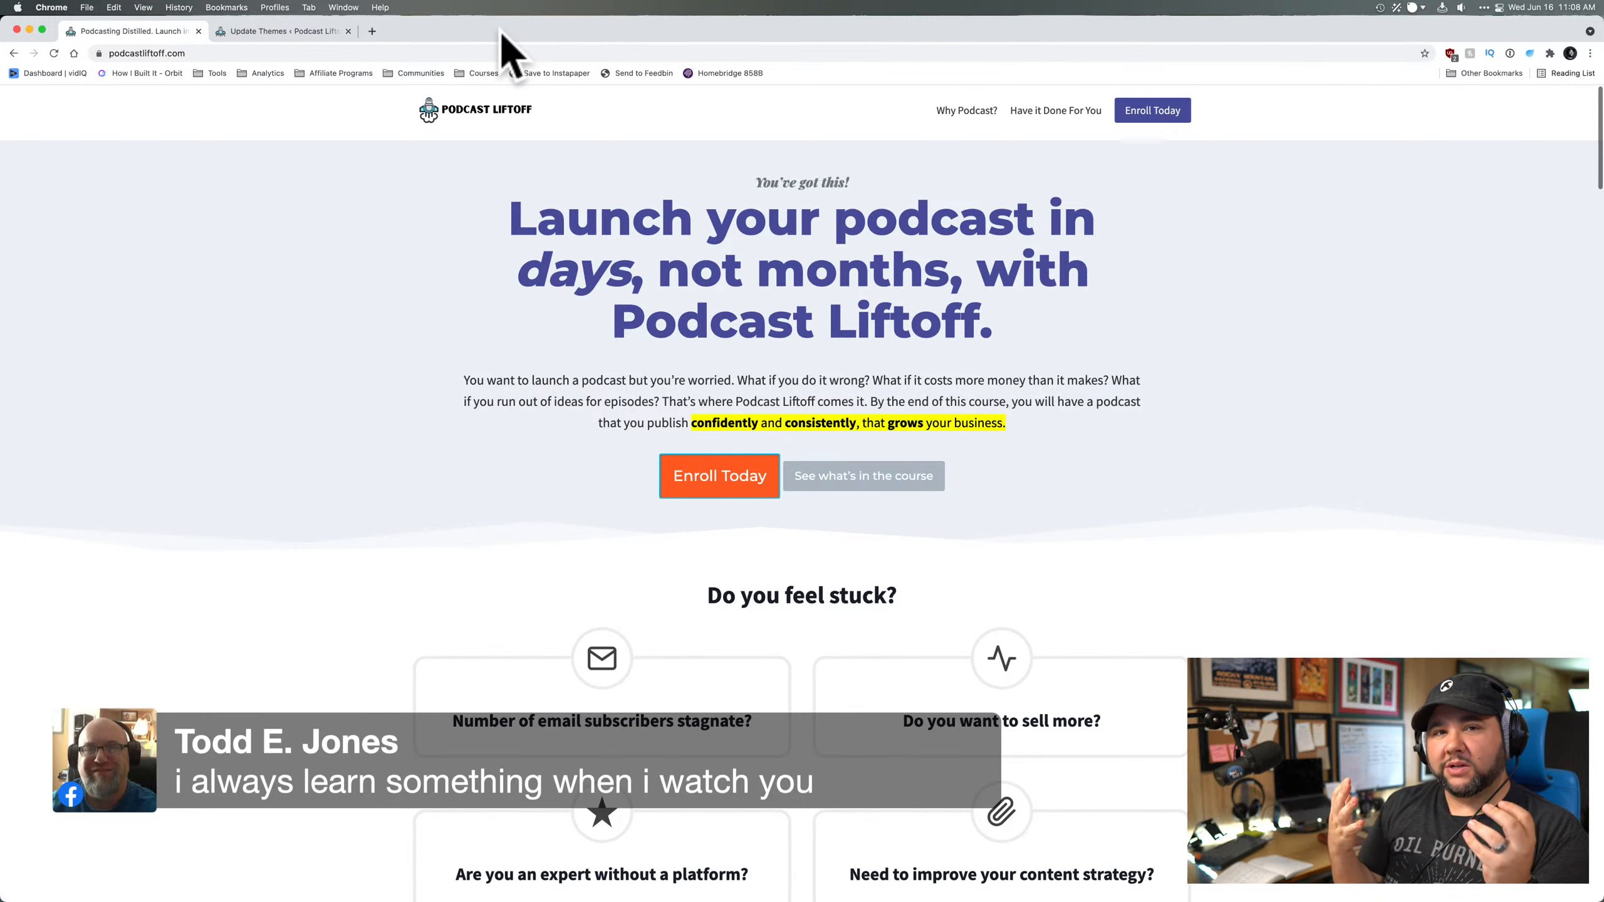
left_click(373, 31)
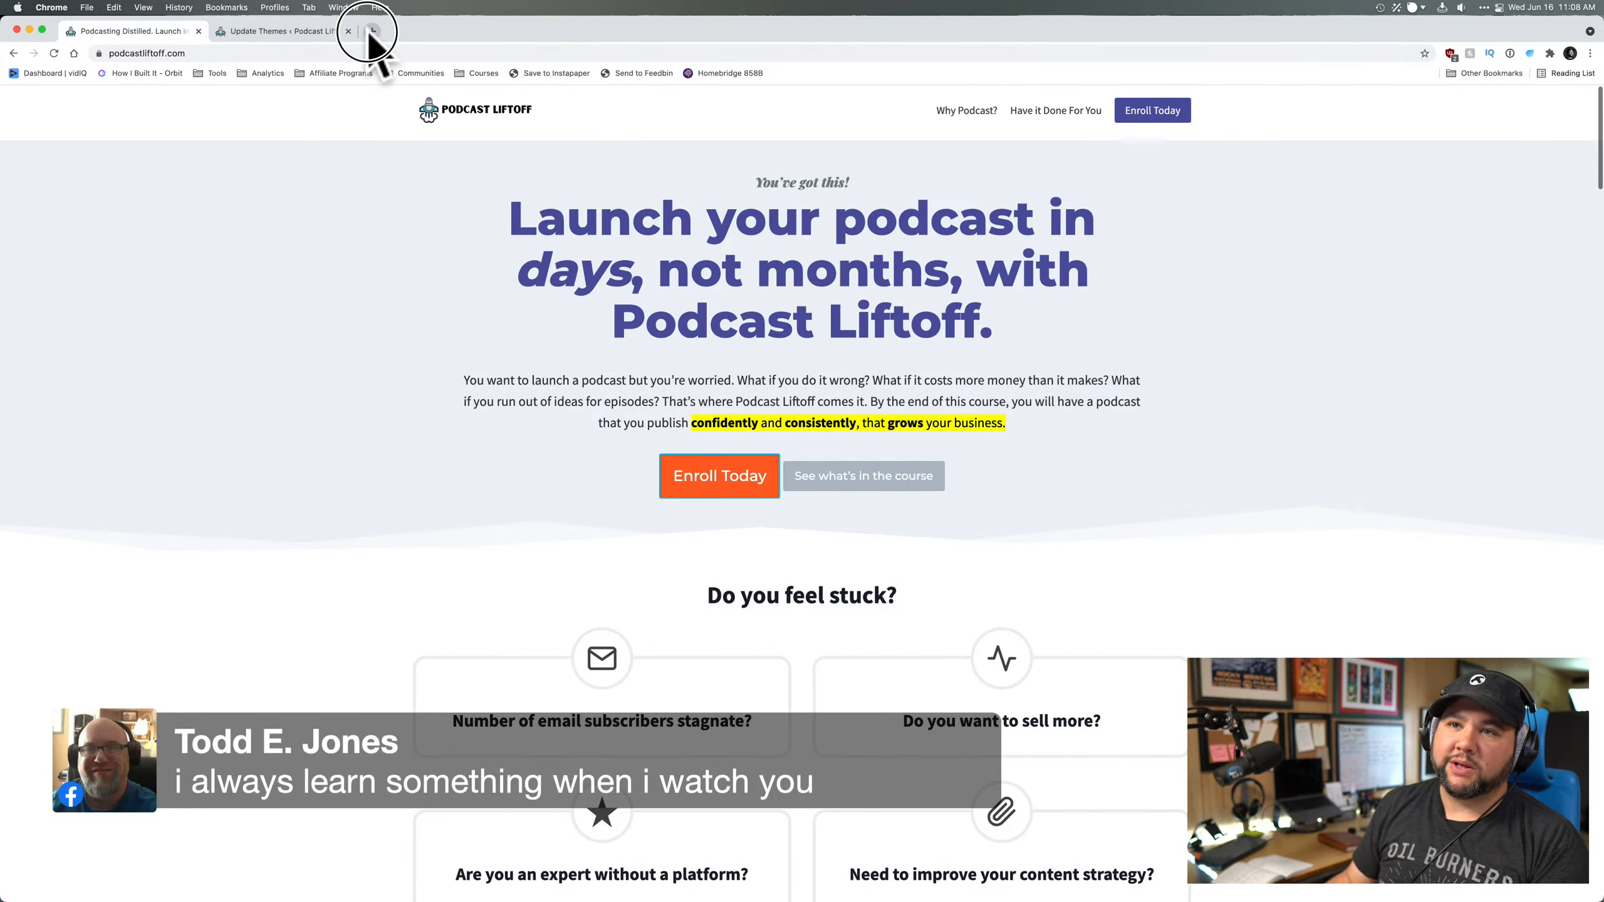
type("way")
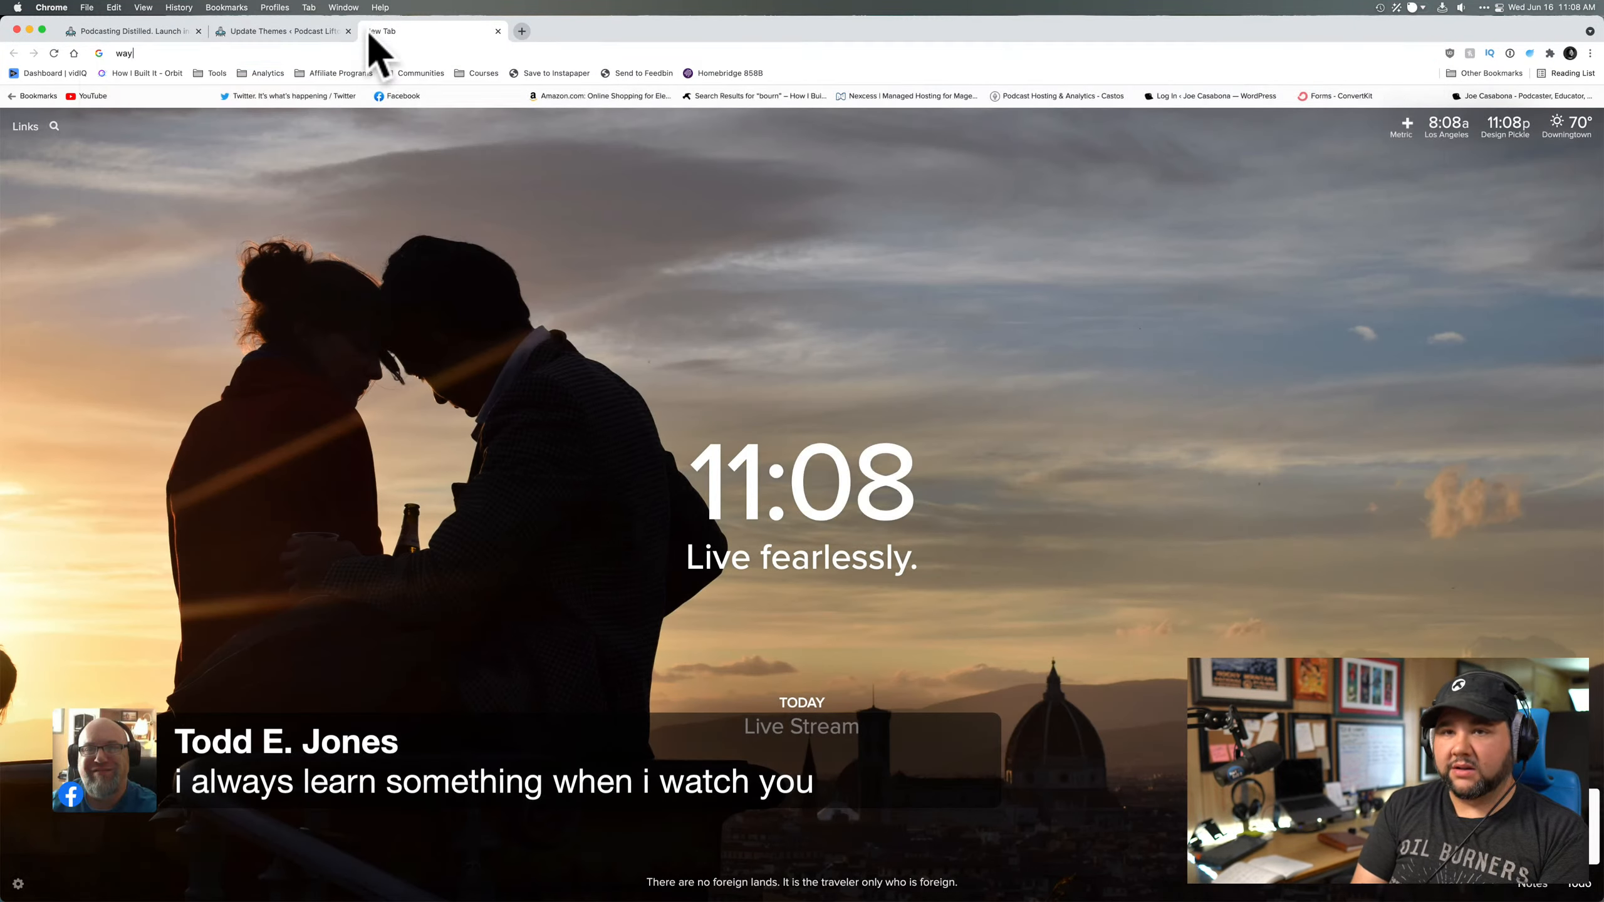
type("machine")
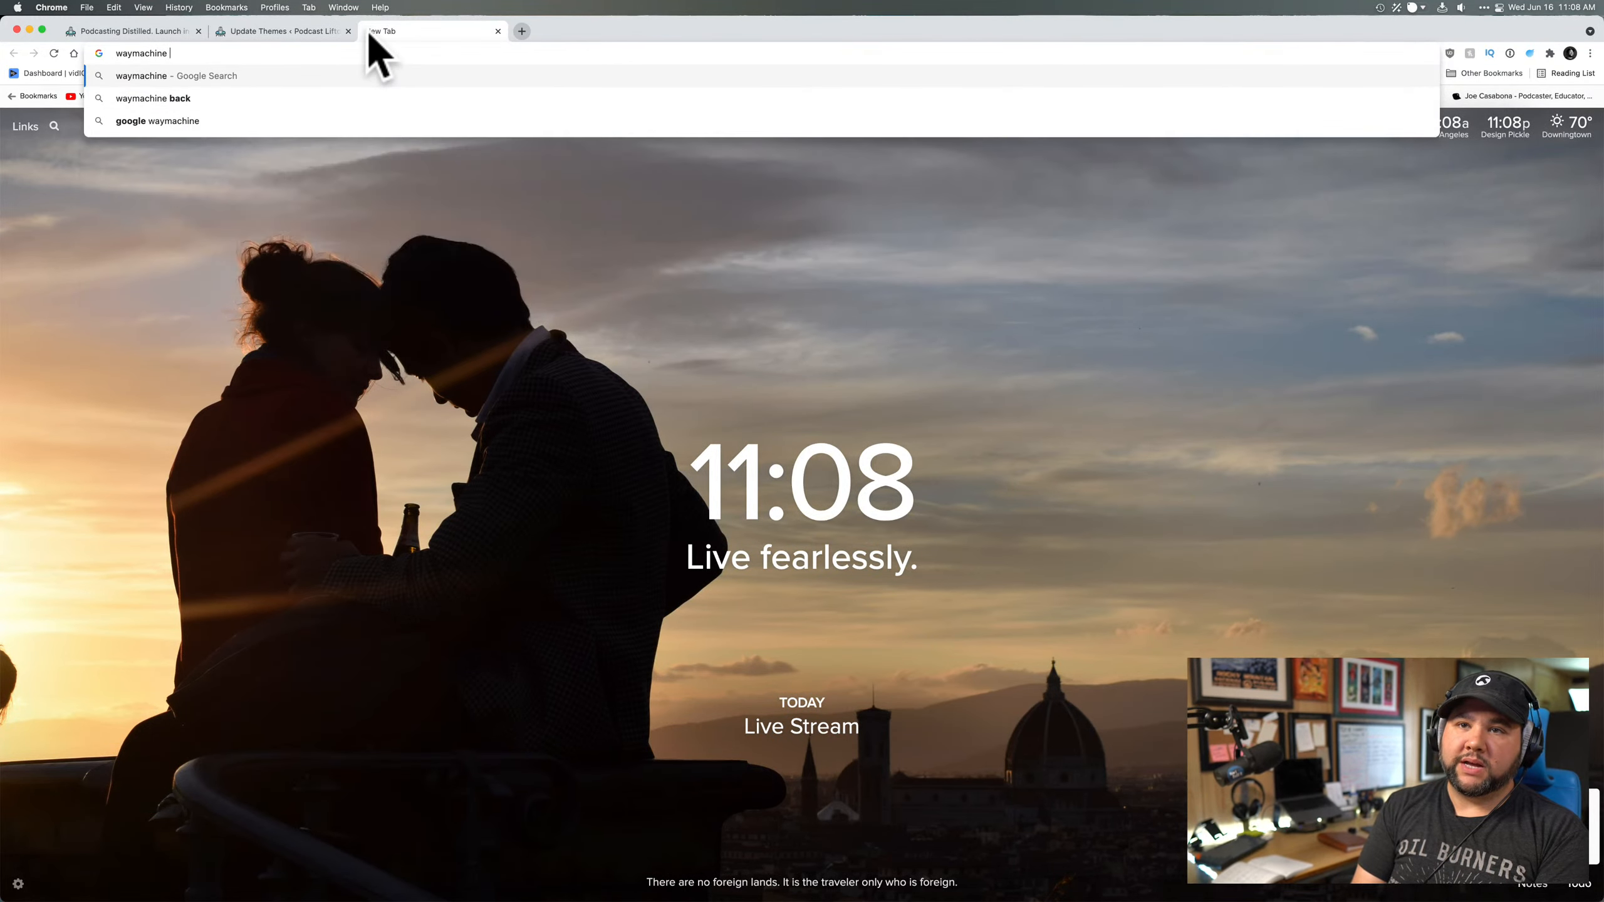
key("Down")
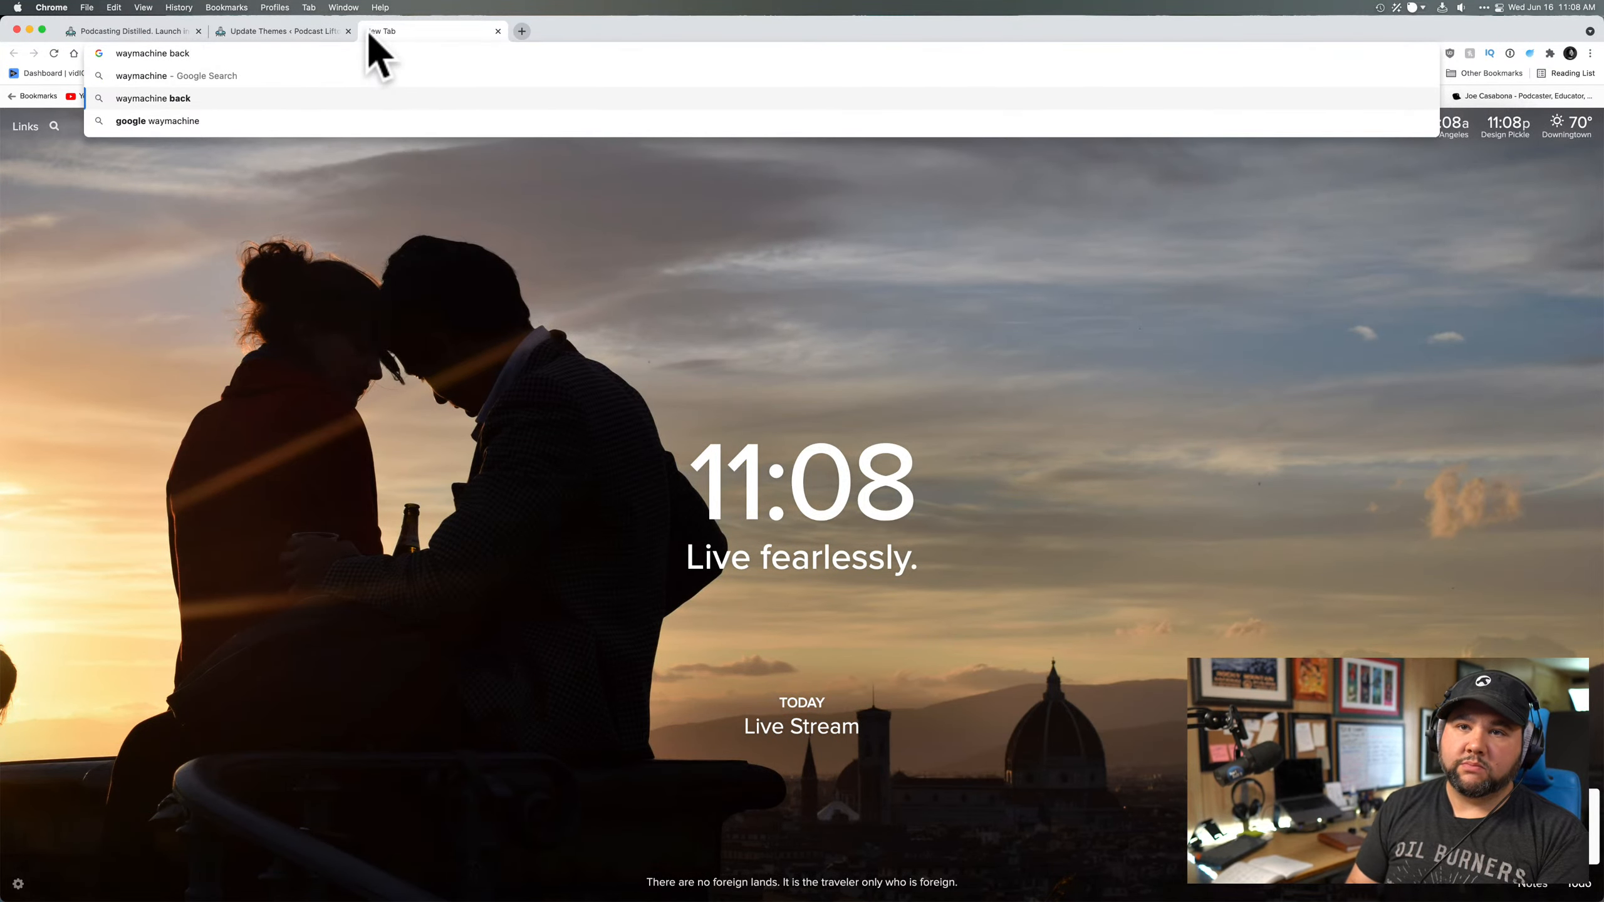
key("Return")
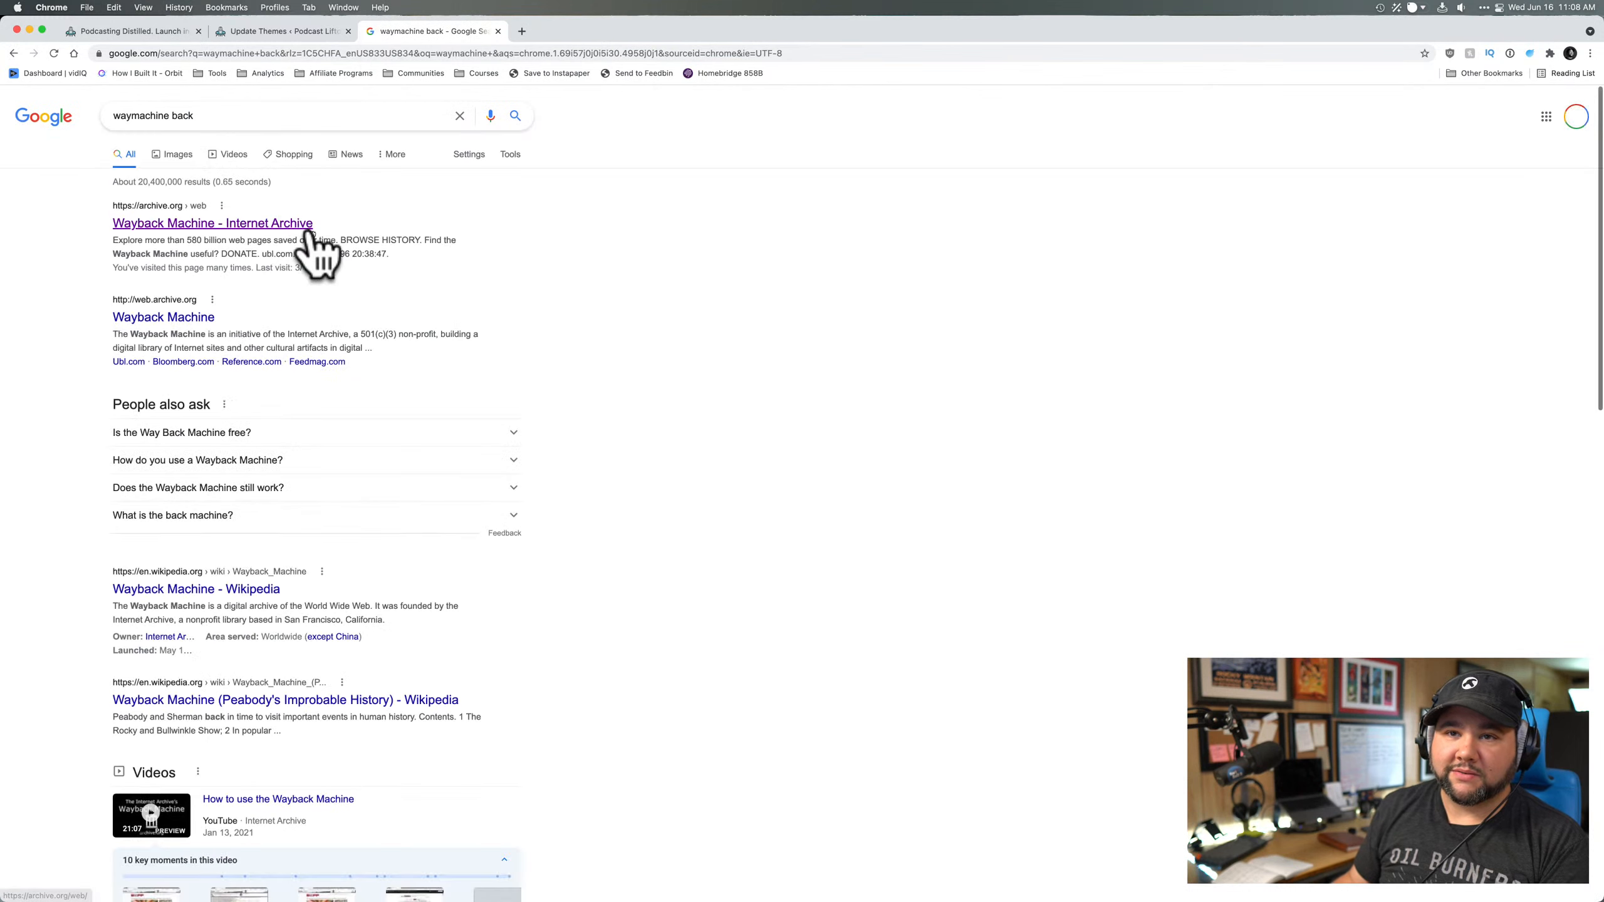
left_click(320, 227)
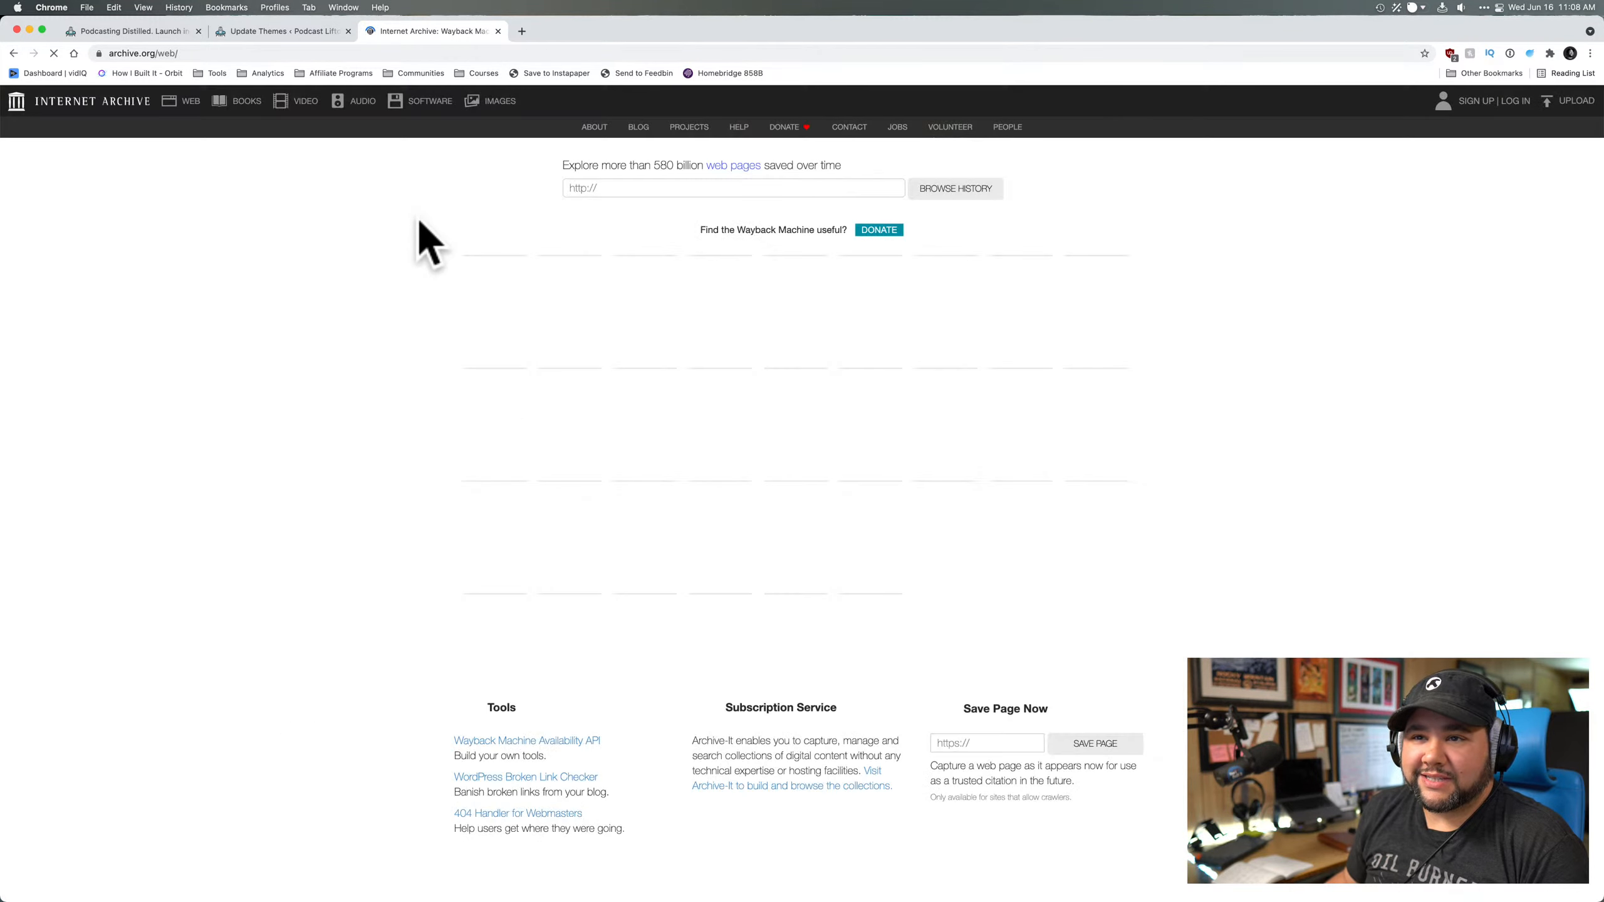
left_click(819, 189)
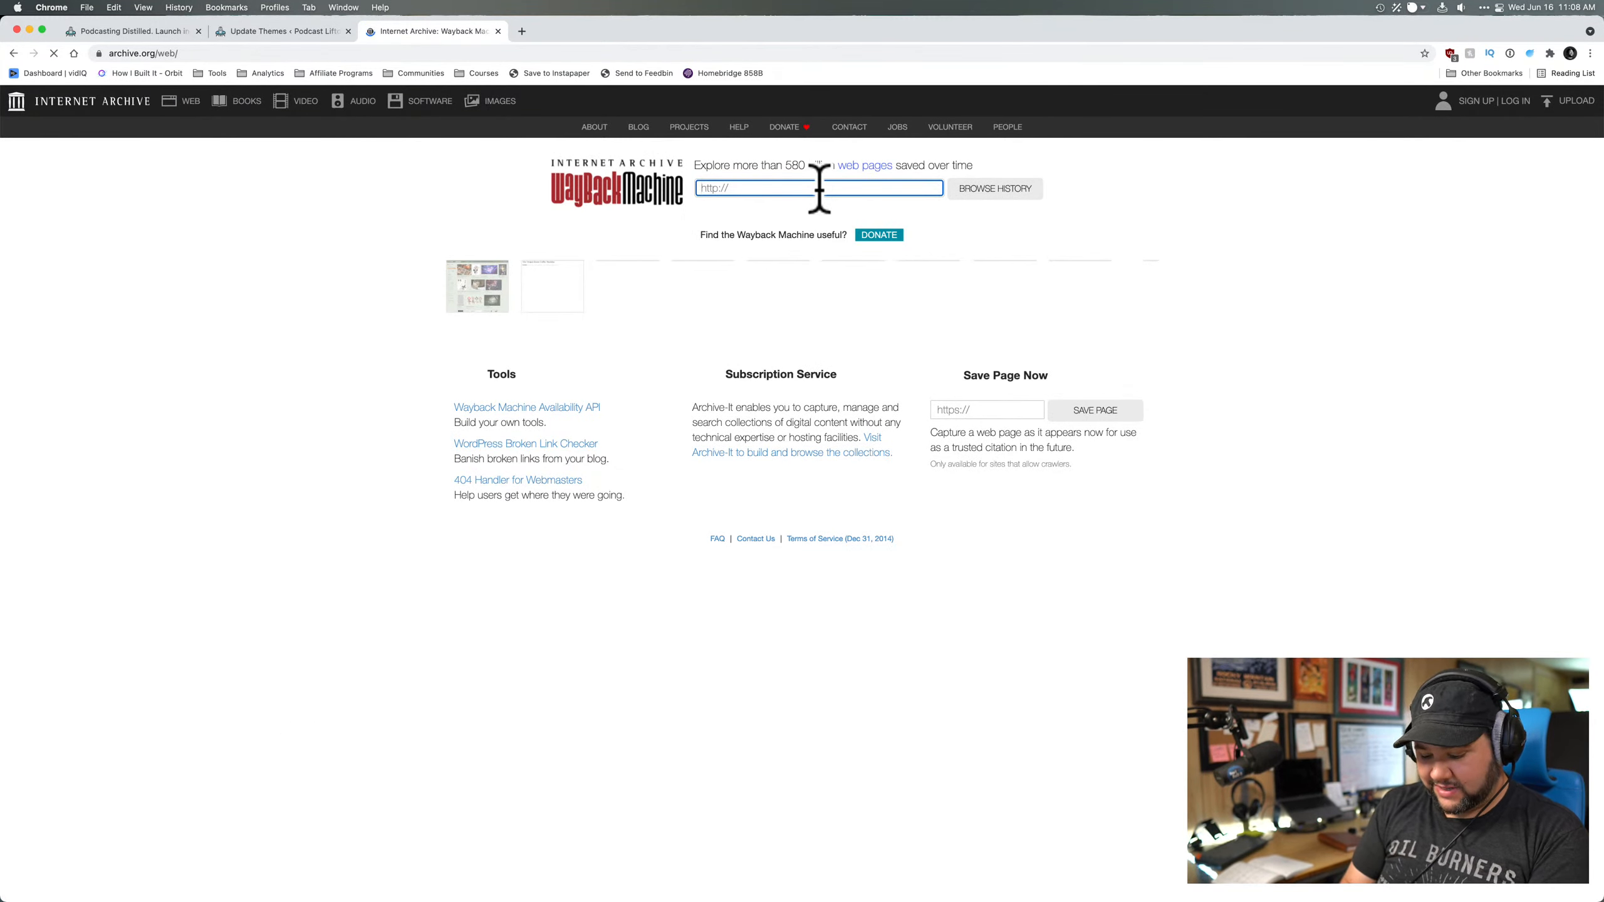
type("https://podcastliftoff.com")
key("Return")
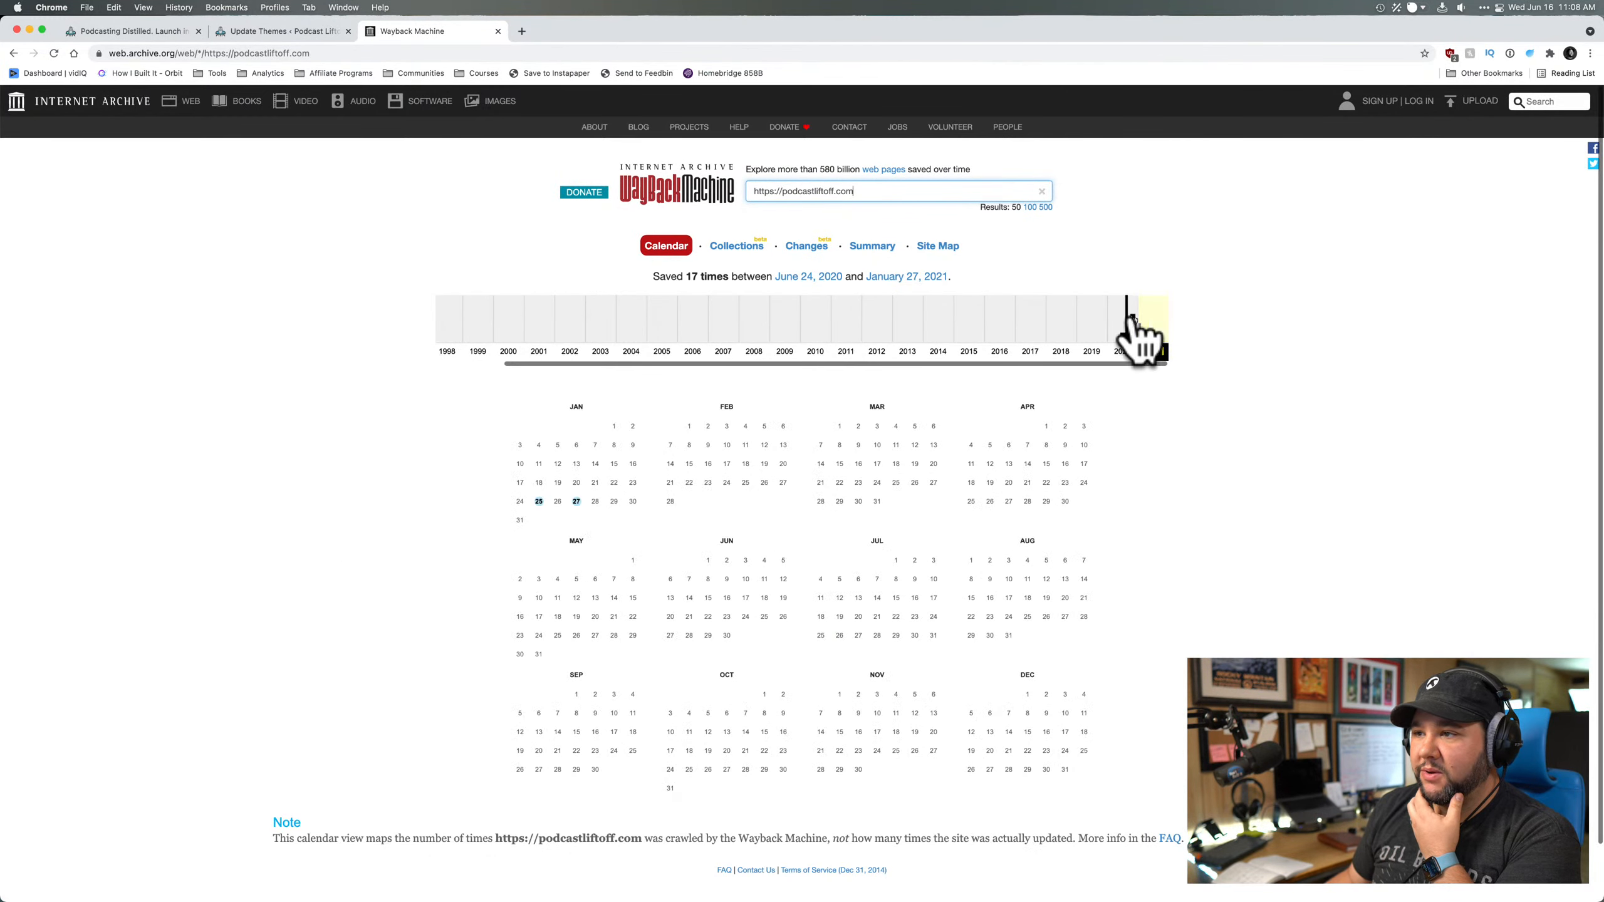
left_click(1120, 327)
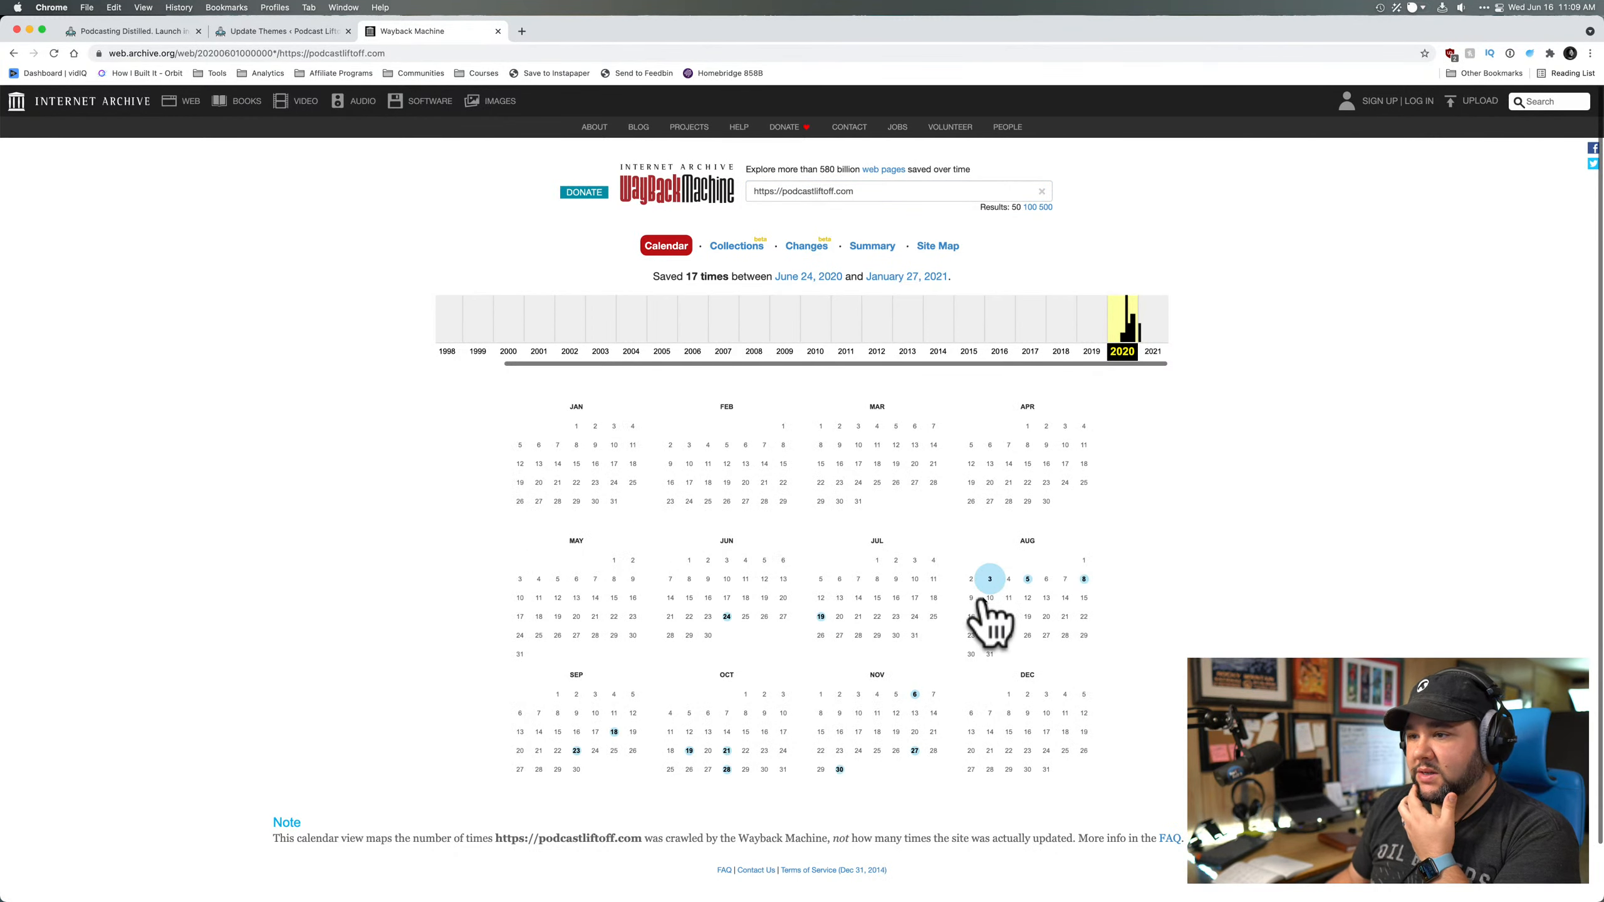
mouse_move(913, 756)
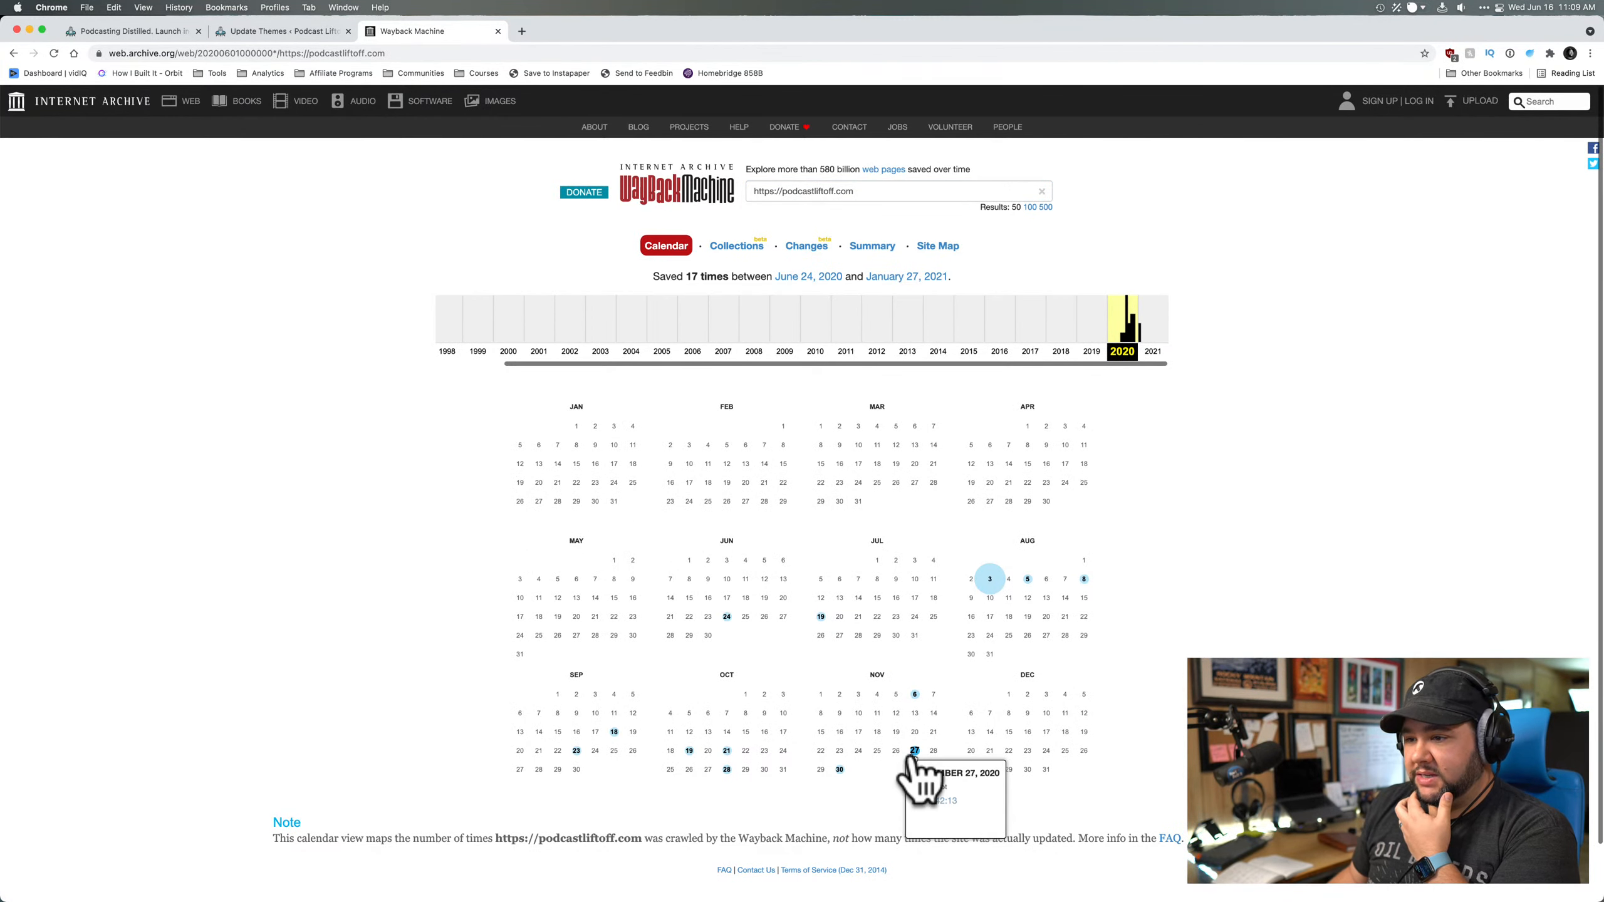
left_click(927, 803)
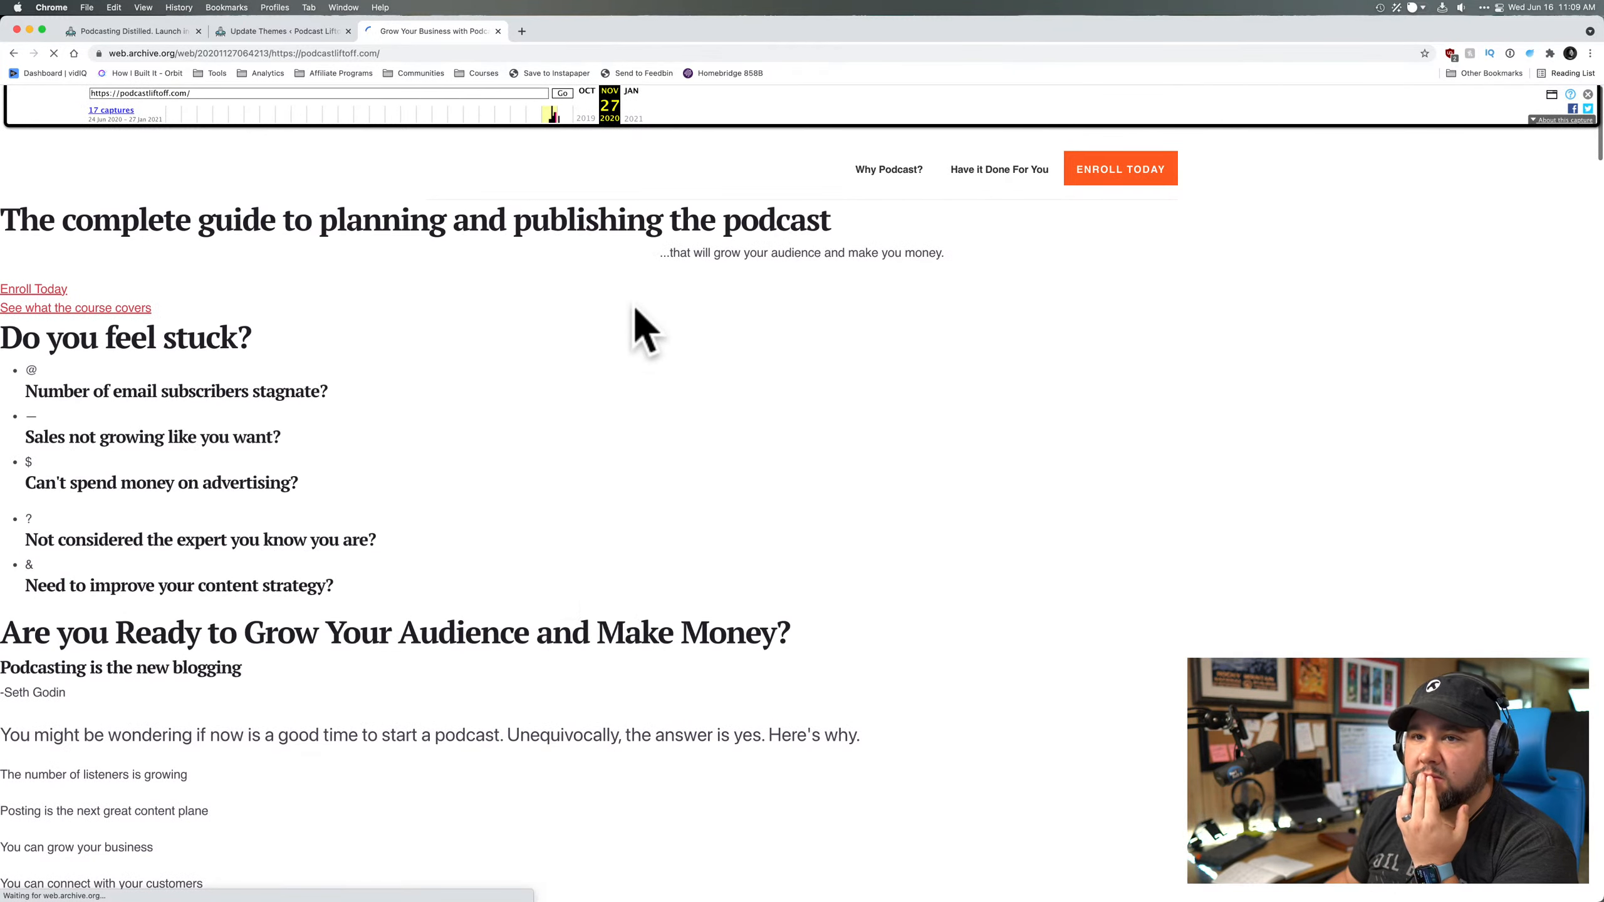
- Examine the archived Podcast Liftoff page and its next capture from November 30, 2020, and close the archive tab
scroll(627, 407, "down", 2)
scroll(628, 409, "down", 20)
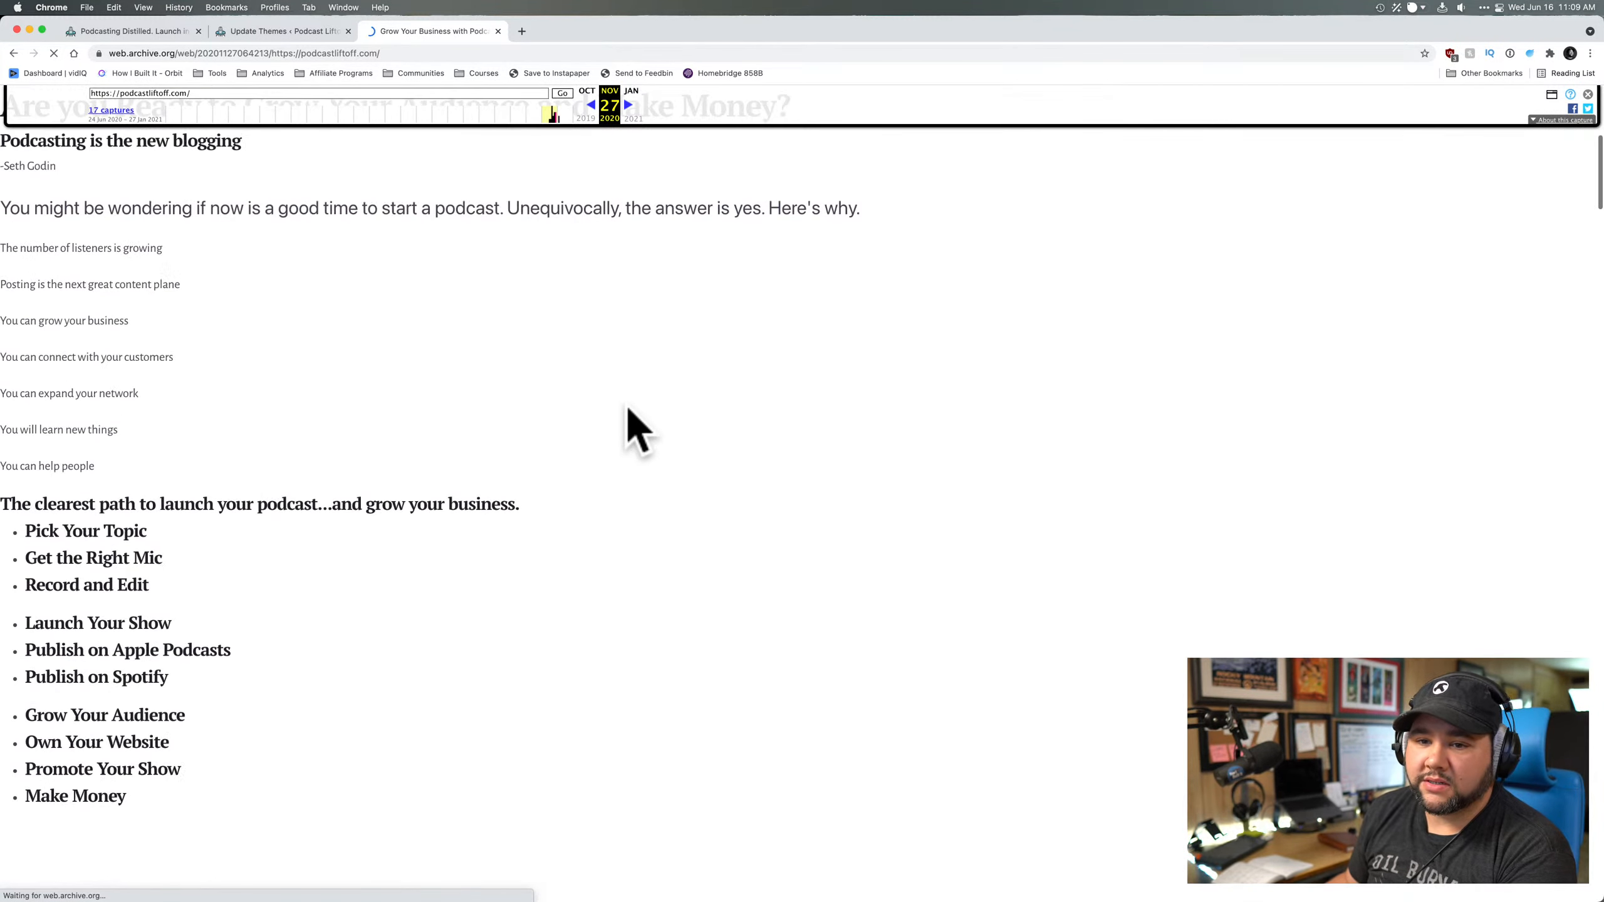
scroll(628, 409, "down", 8)
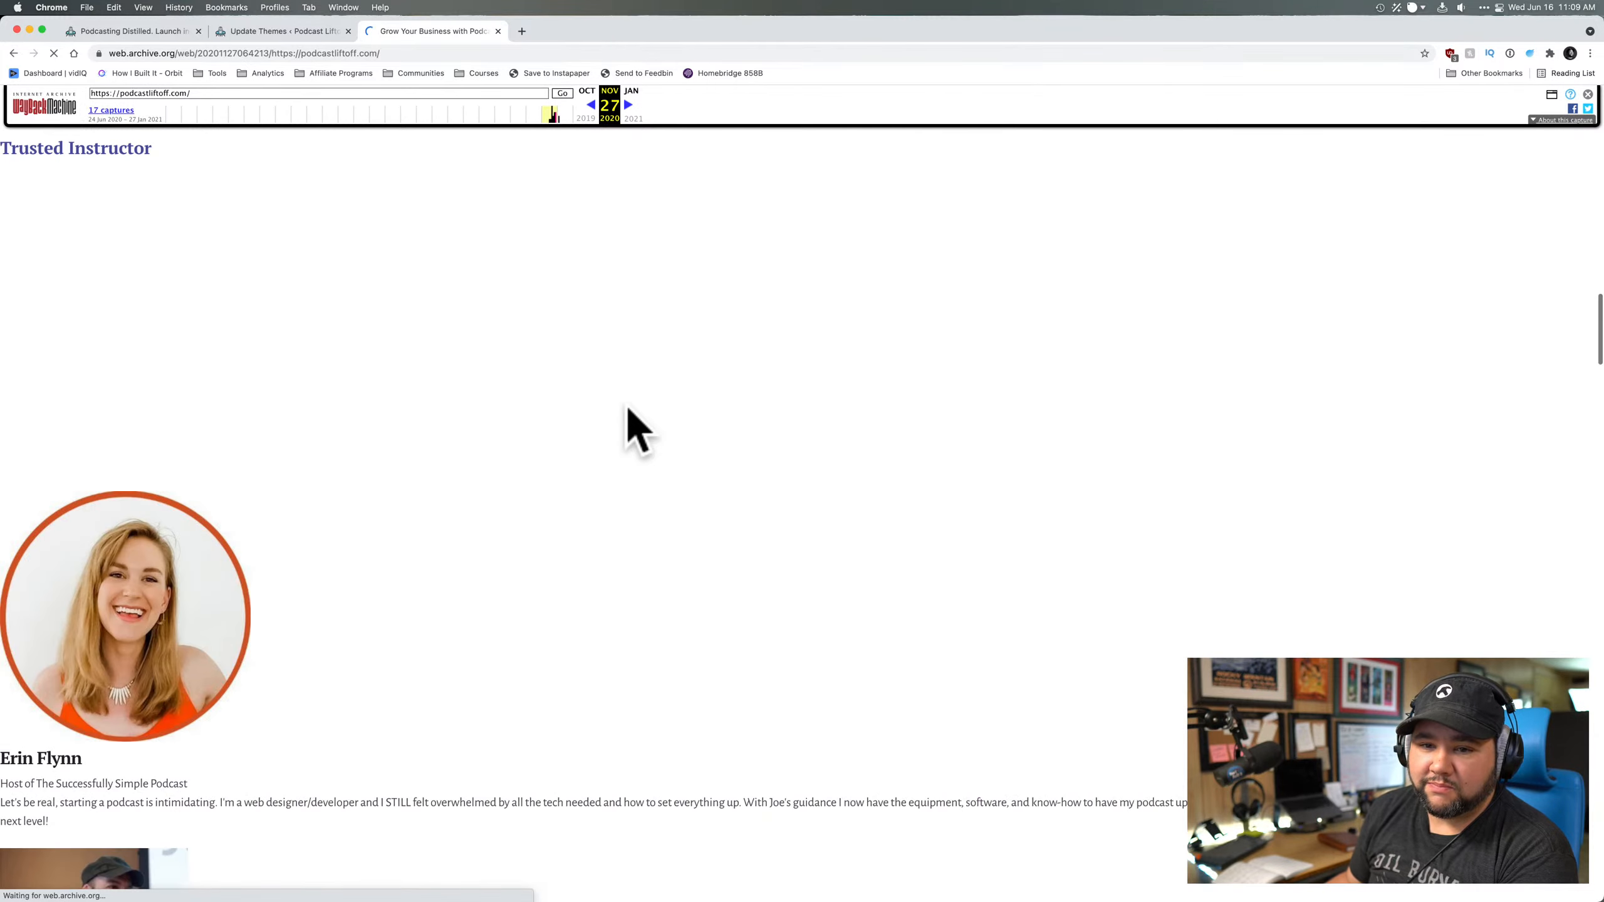
scroll(635, 430, "down", 20)
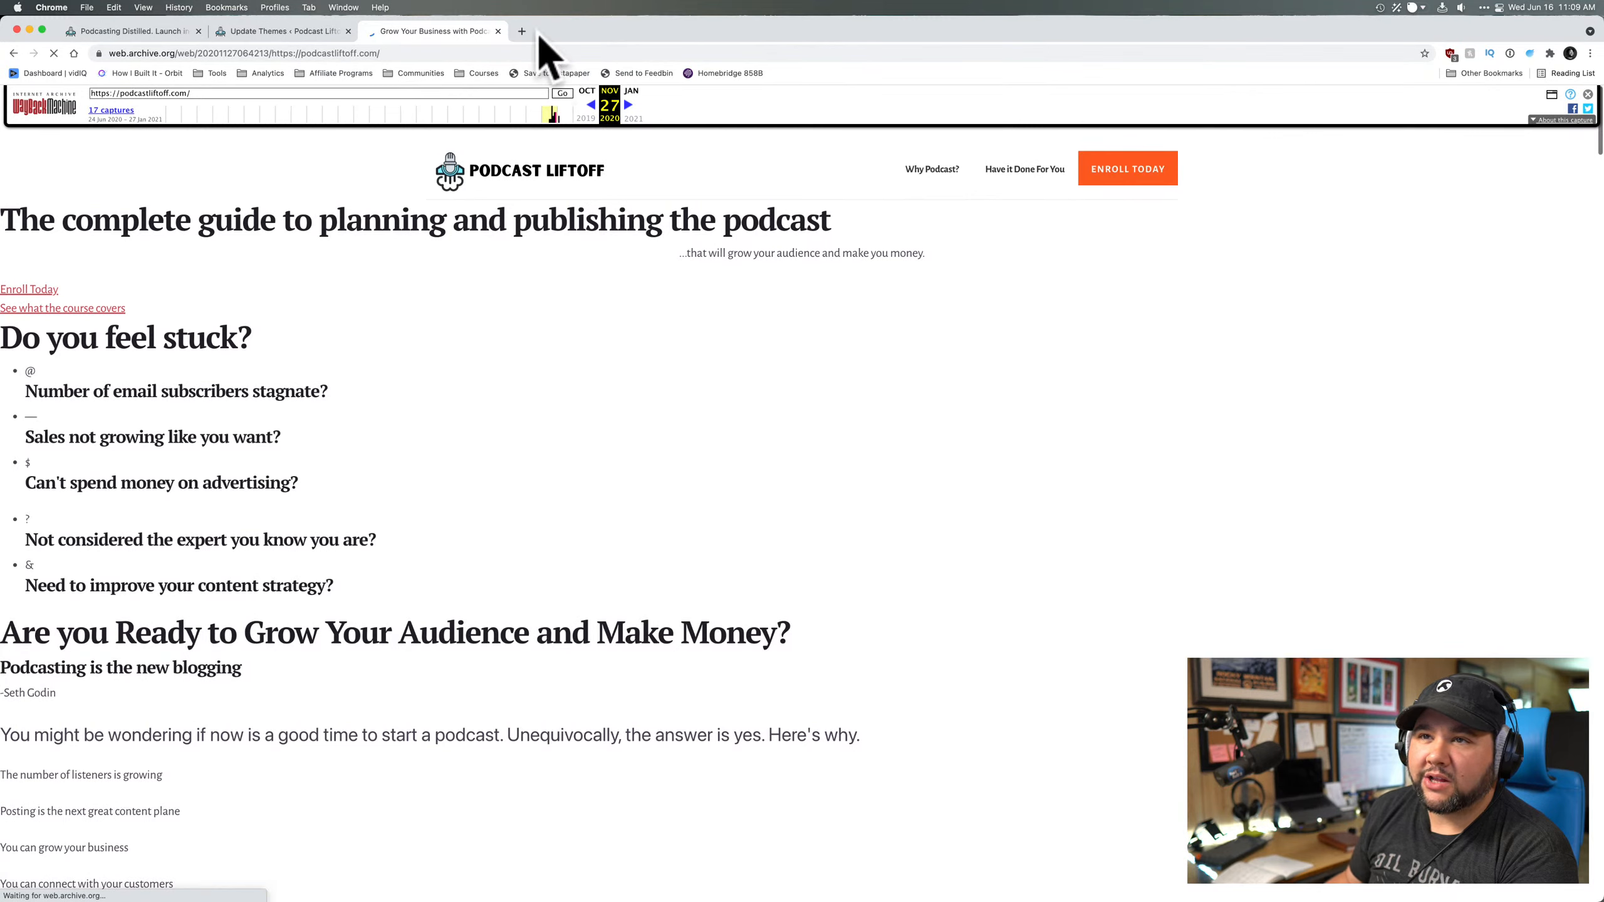
left_click(628, 104)
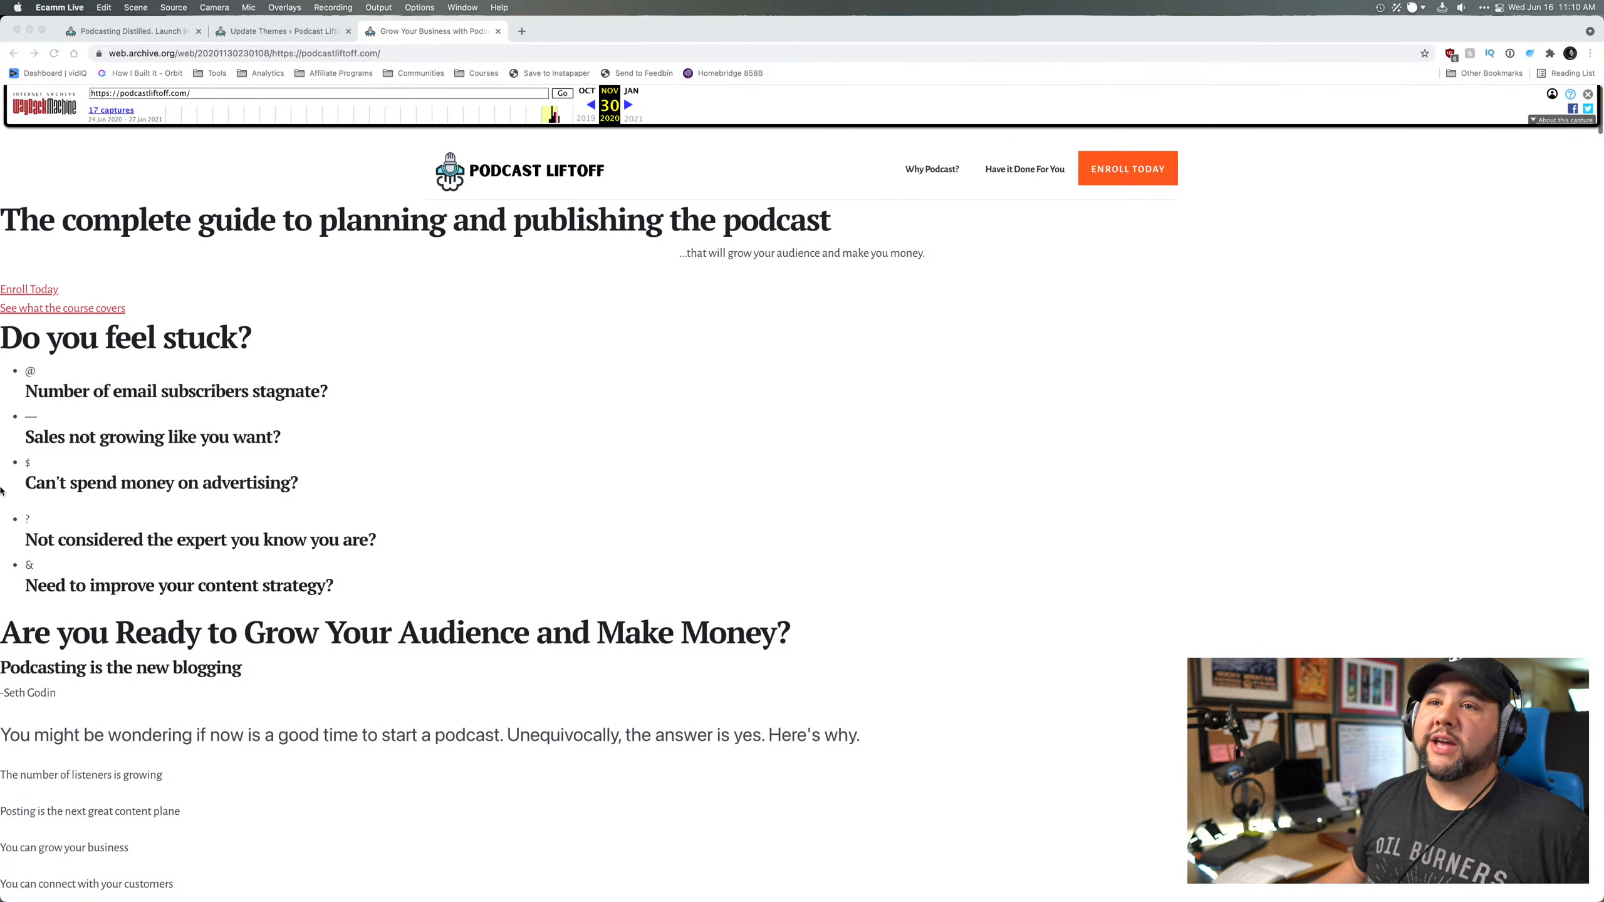
left_click(575, 248)
left_click(498, 31)
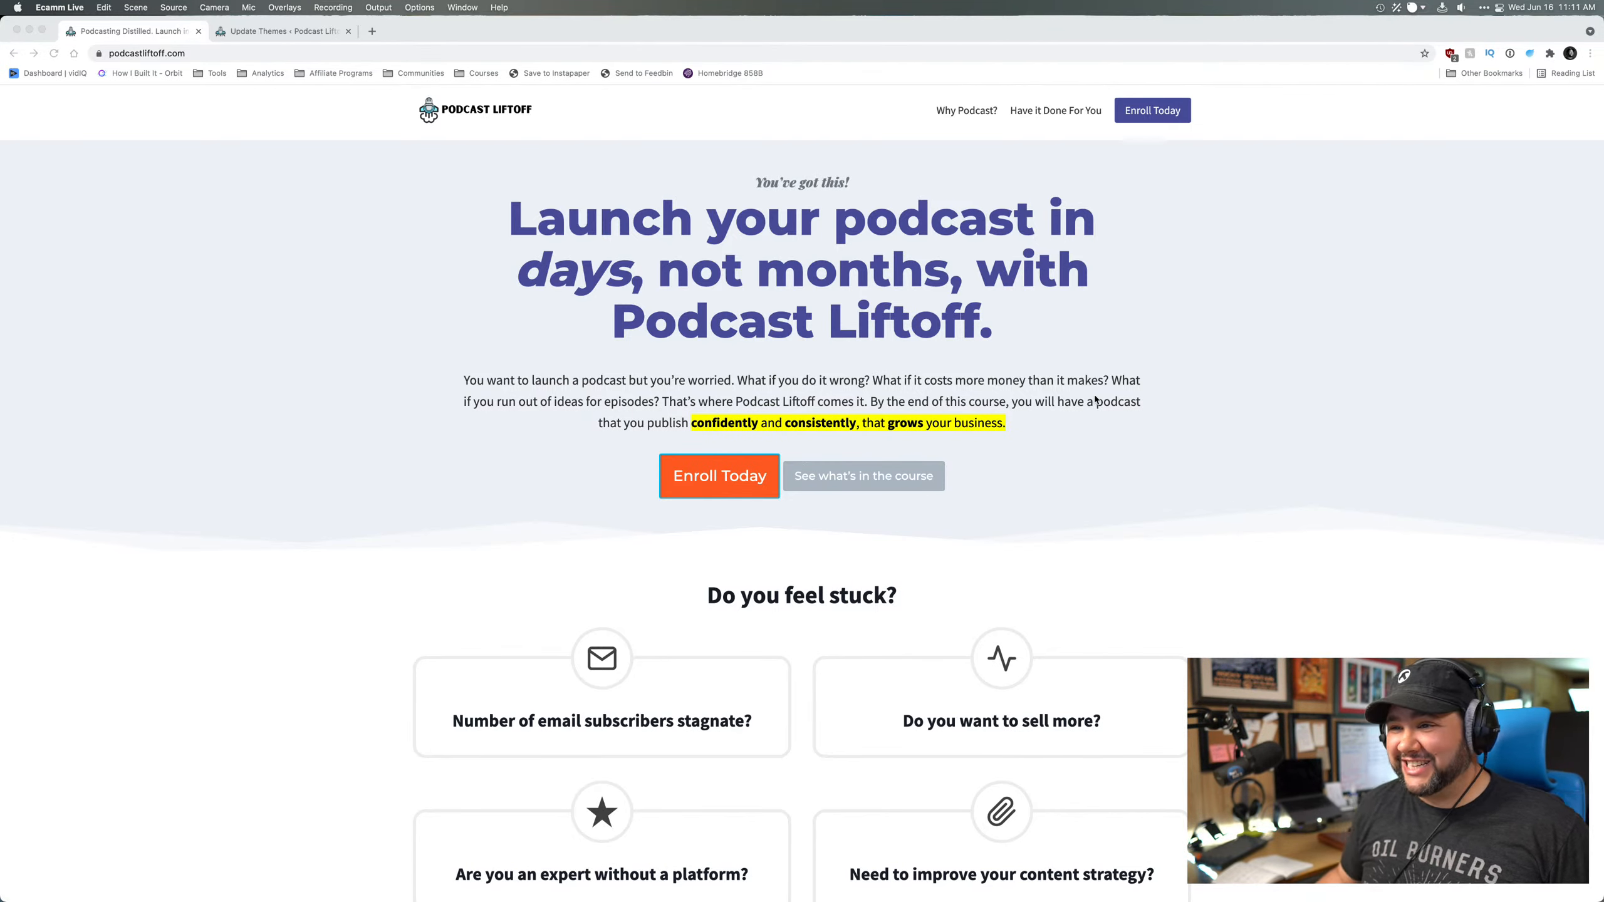
- Examine the live Podcast Liftoff homepage from its headline through the "Do you feel stuck?" and "Are you Ready to Grow Your Audience and Make Money?" sections
left_click(1509, 400)
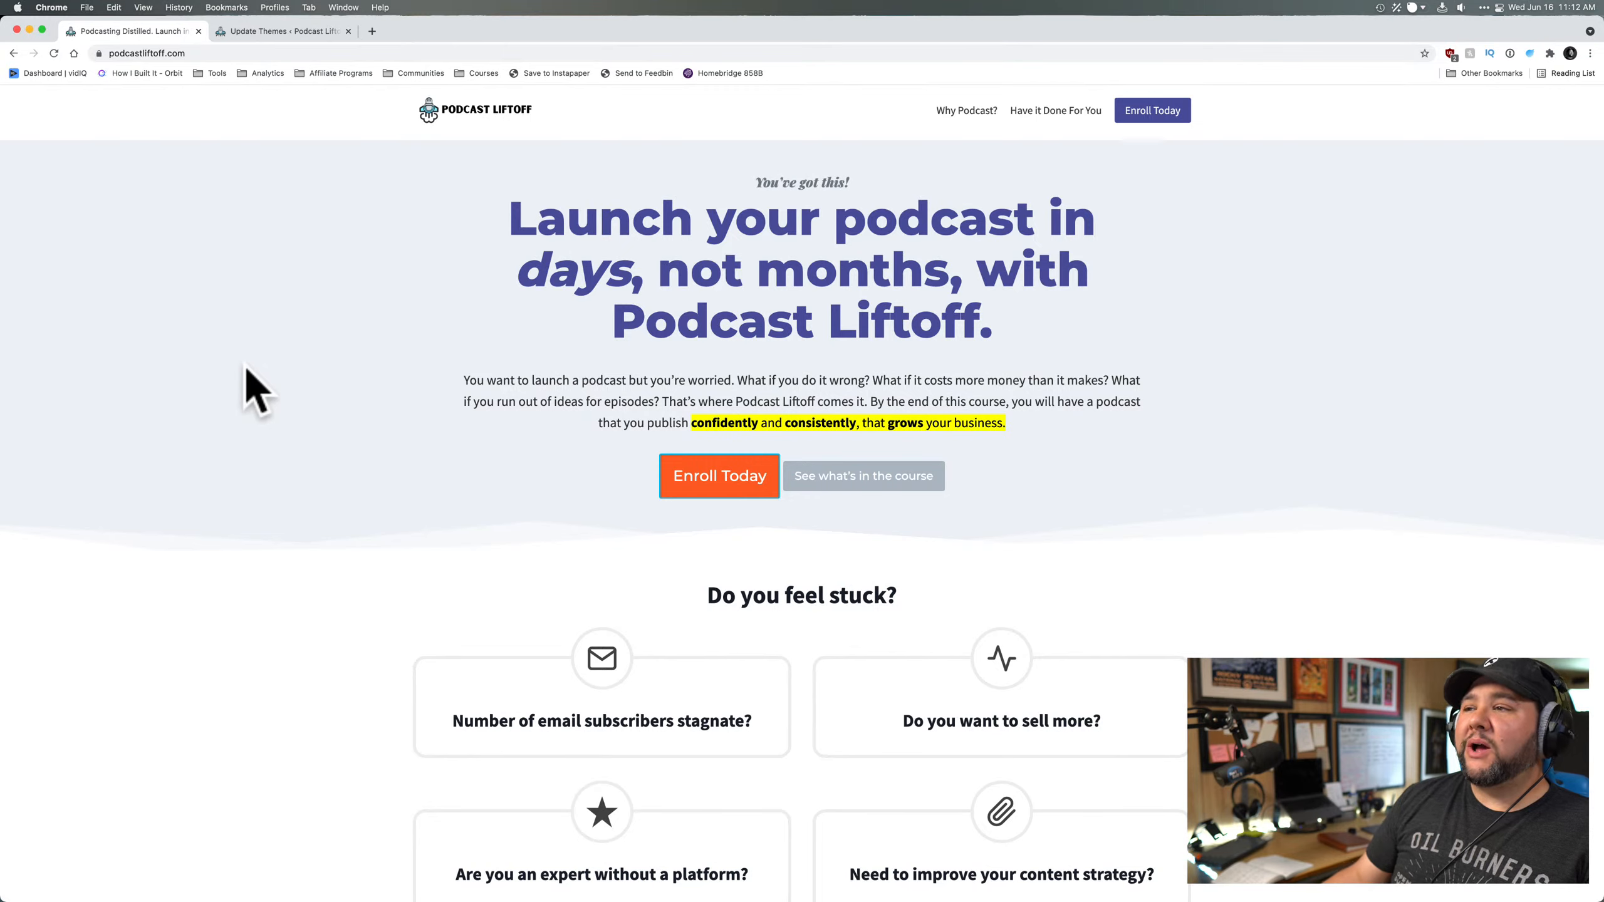
scroll(245, 376, "down", 2)
scroll(247, 372, "down", 10)
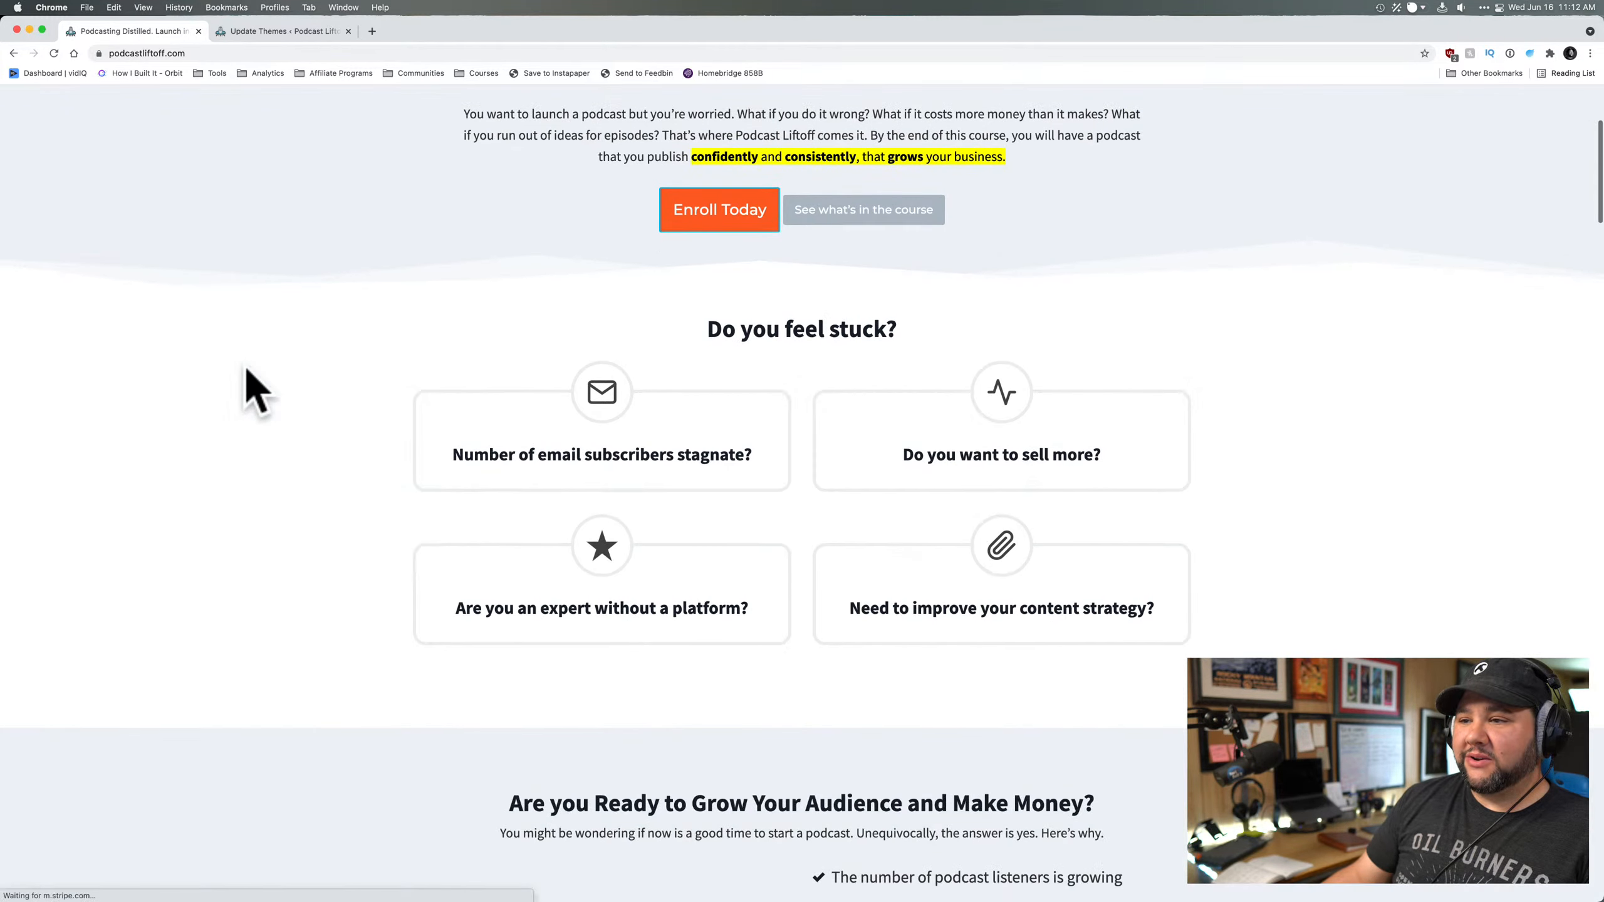
scroll(247, 372, "down", 5)
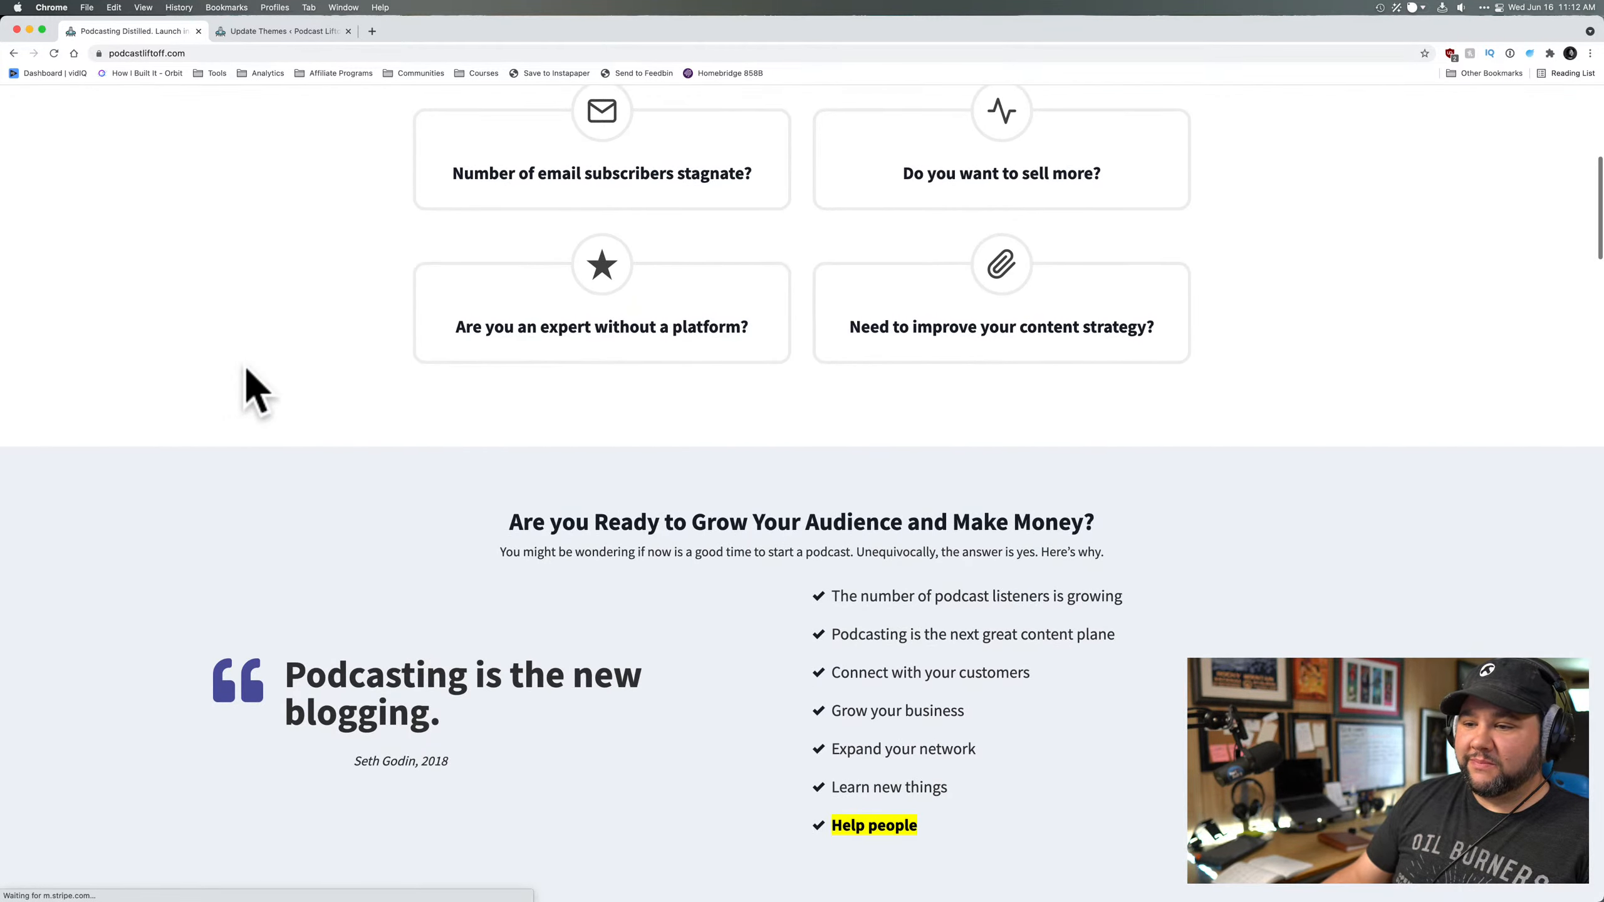
scroll(253, 388, "down", 7)
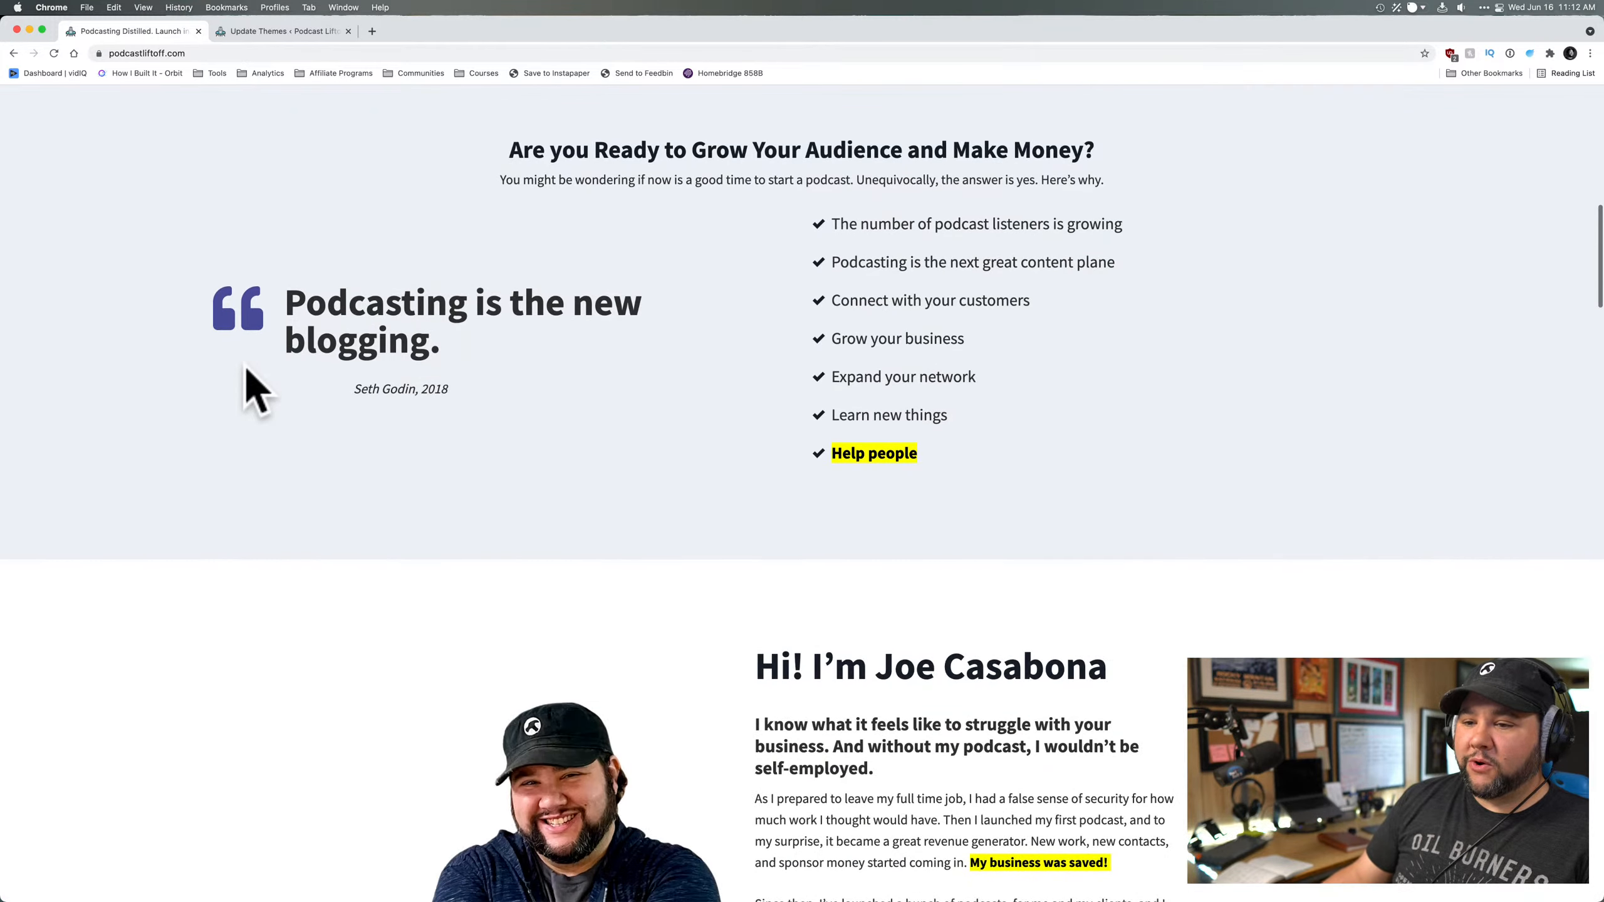
scroll(246, 373, "up", 2)
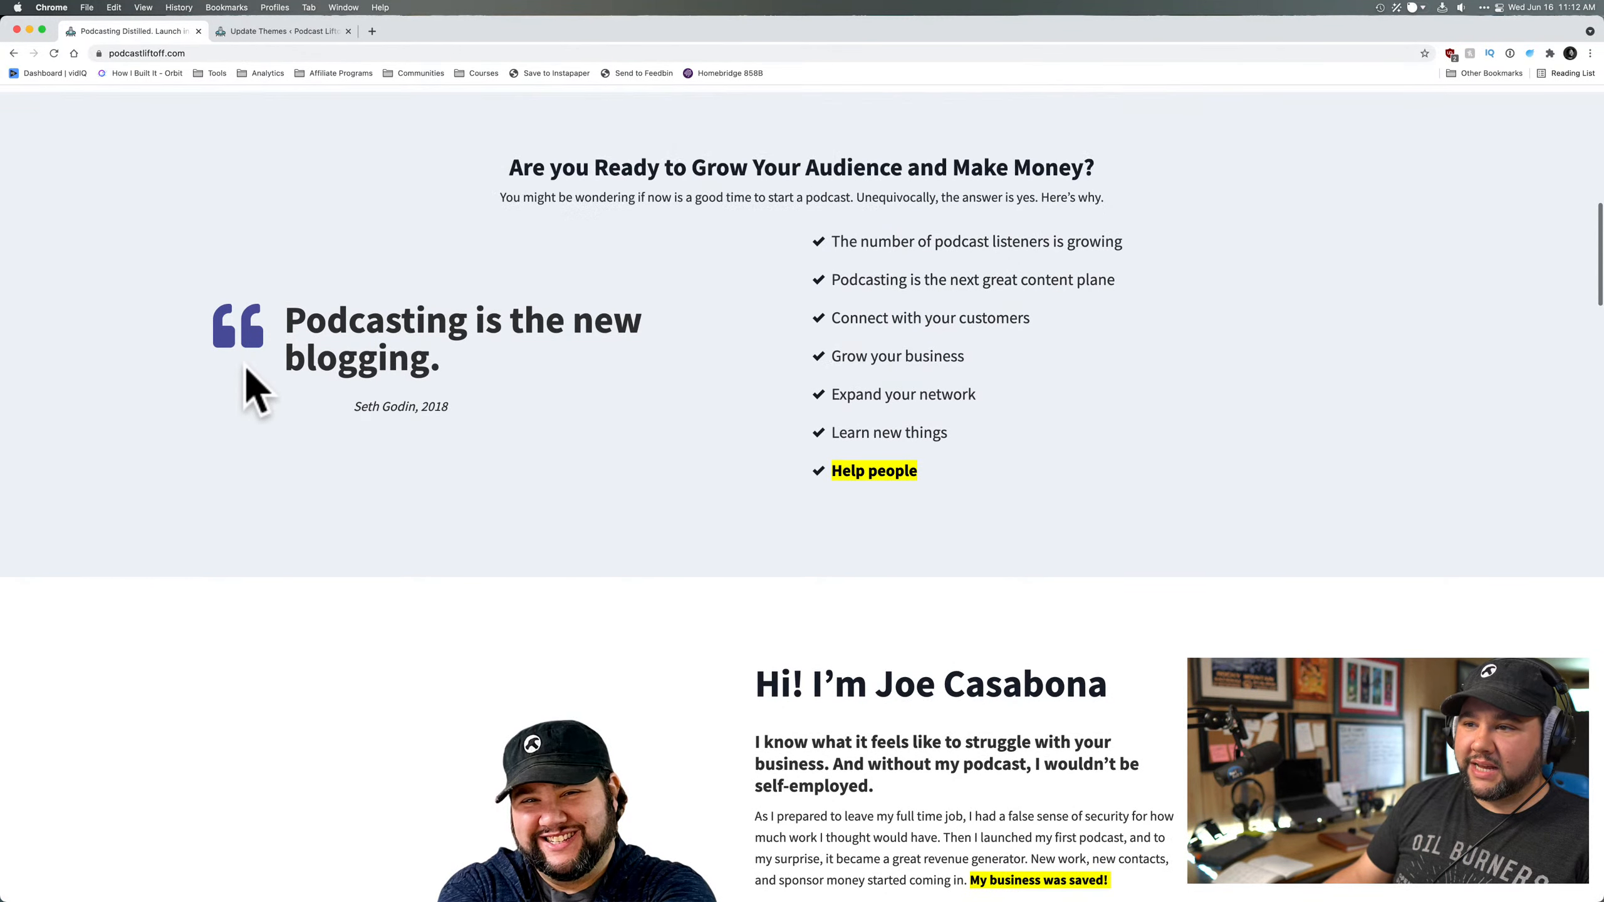
scroll(874, 467, "up", 13)
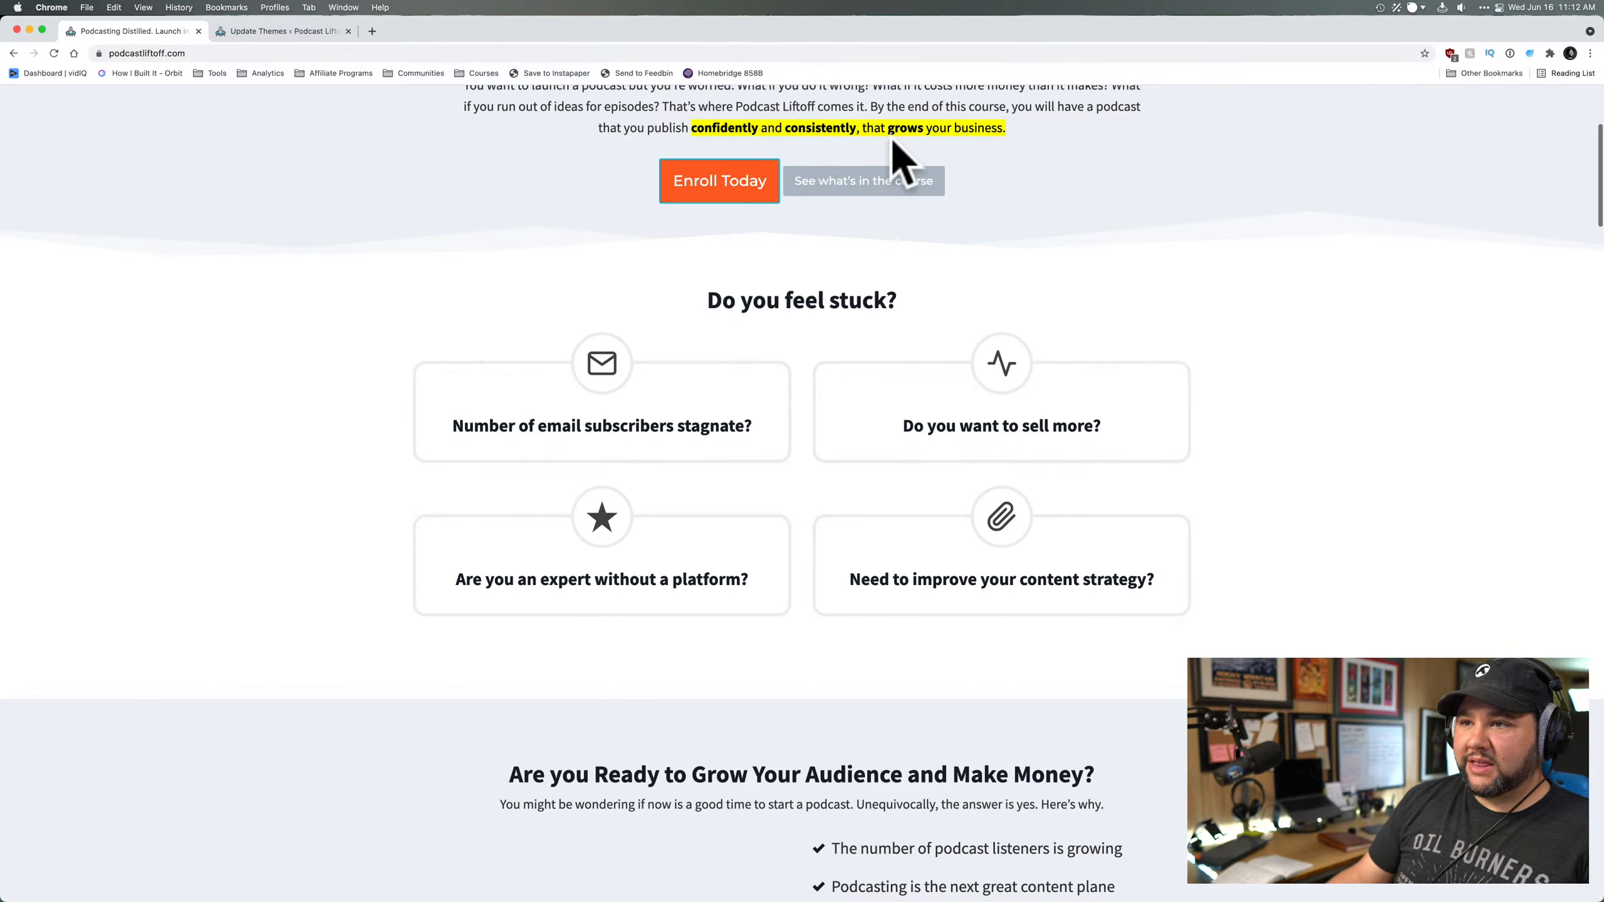
scroll(808, 505, "up", 6)
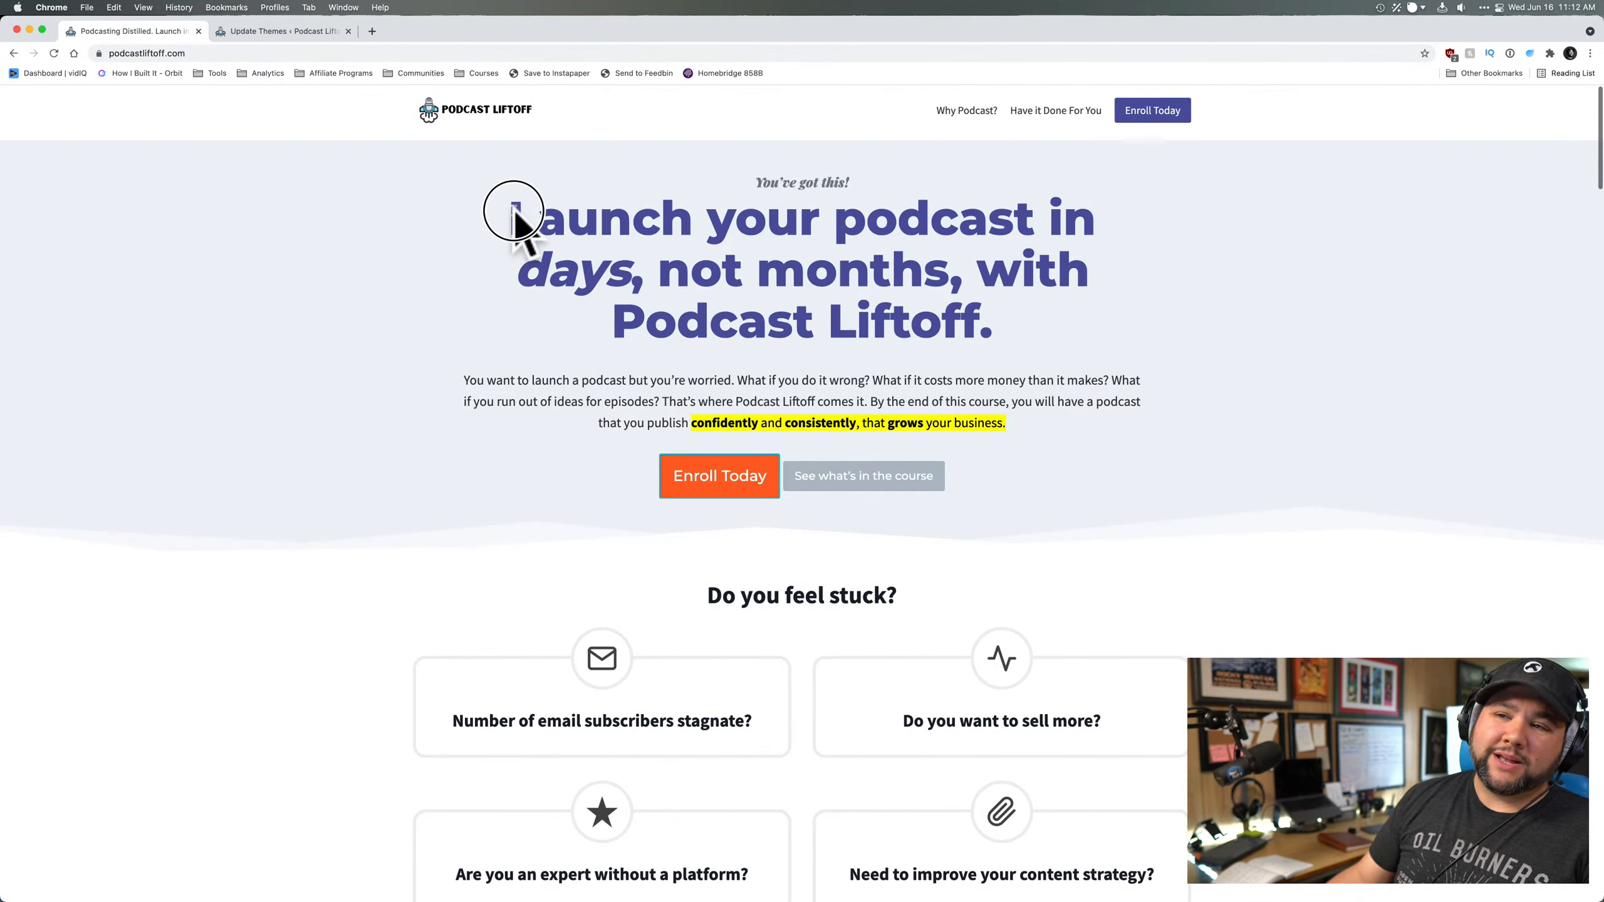
- Highlight the headline "Launch your podcast in days, not months, with Podcast Liftoff." and clear the selection
left_click_drag(512, 222, 1056, 322)
left_click(1051, 345)
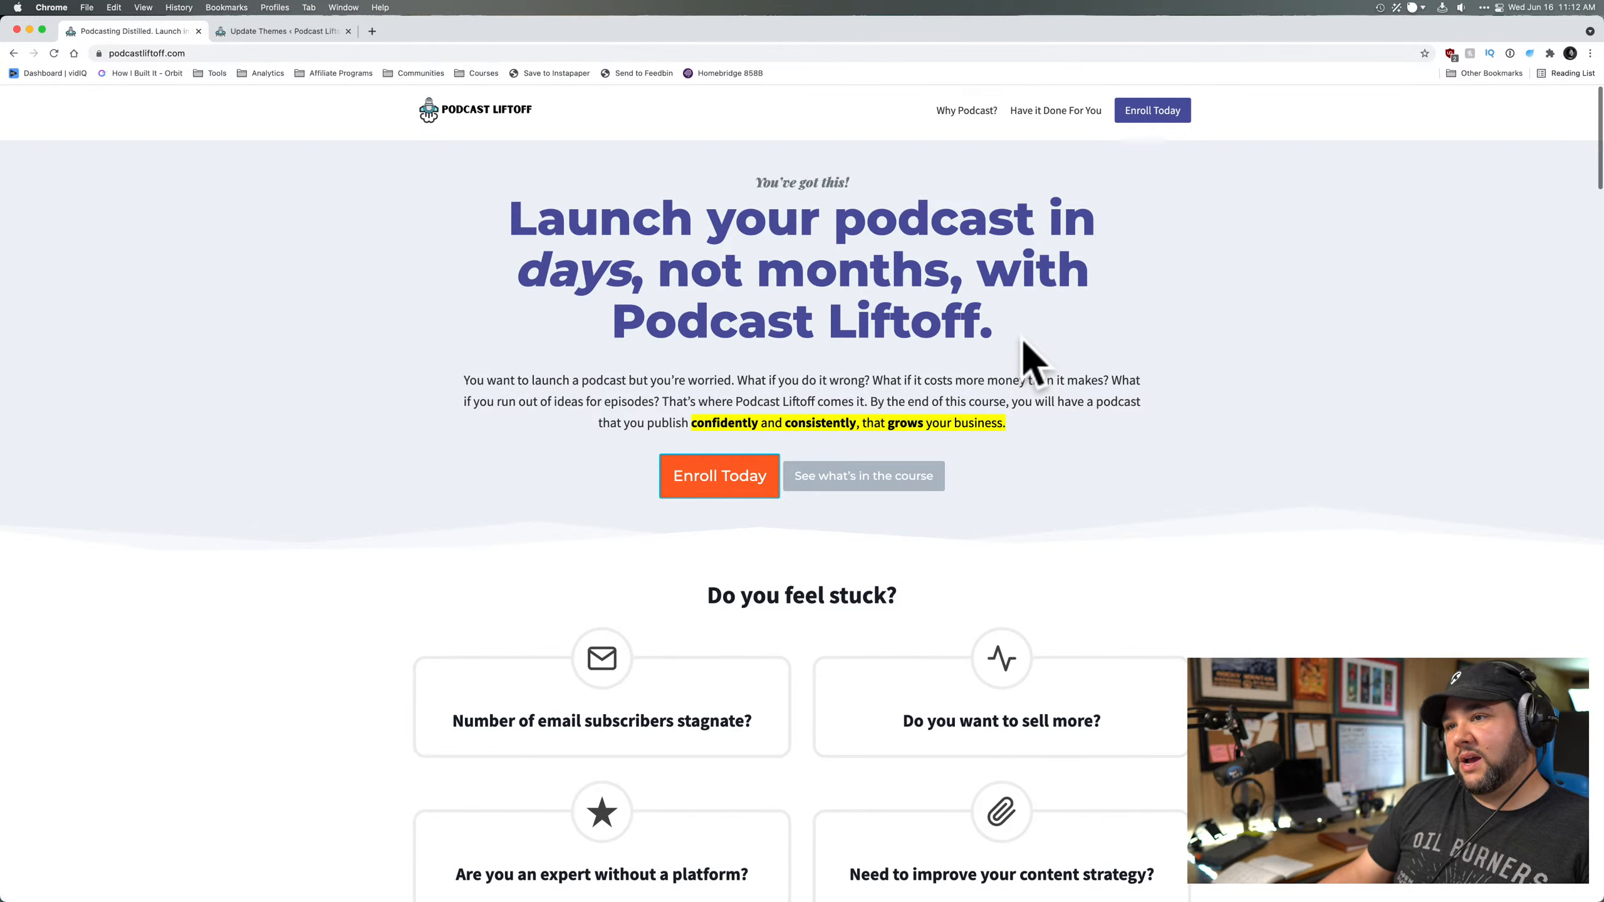
scroll(1026, 347, "down", 2)
scroll(1026, 348, "up", 2)
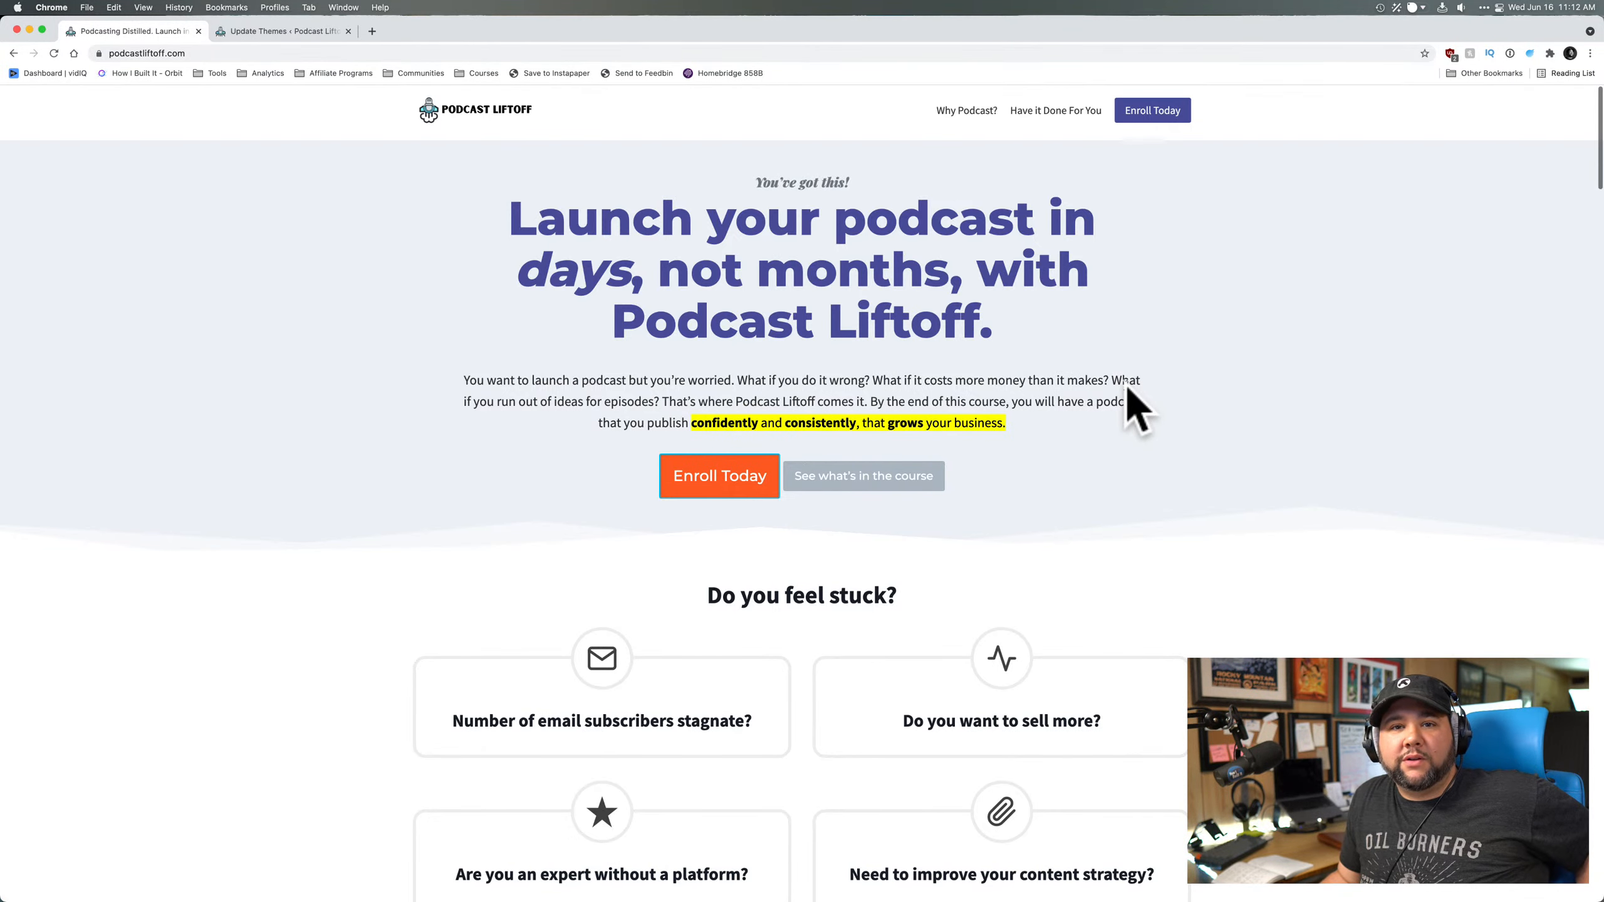
- Review the pain-point questions and the list of reasons to start a podcast, and return to the start of the page
scroll(1126, 386, "down", 1)
scroll(1127, 385, "down", 1)
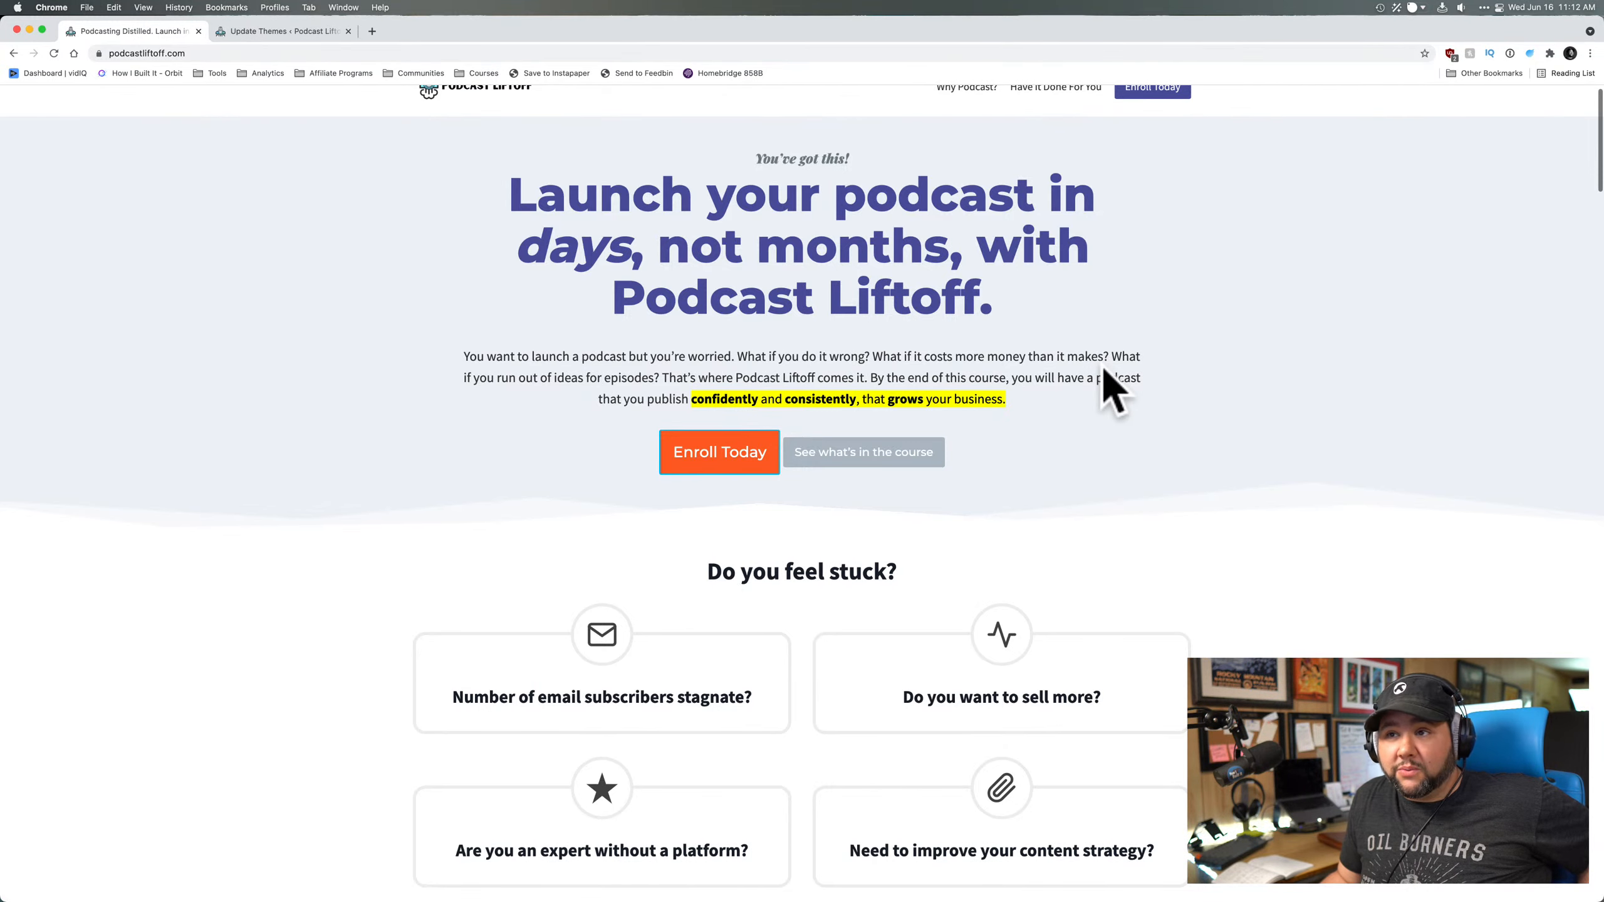
scroll(1103, 371, "down", 10)
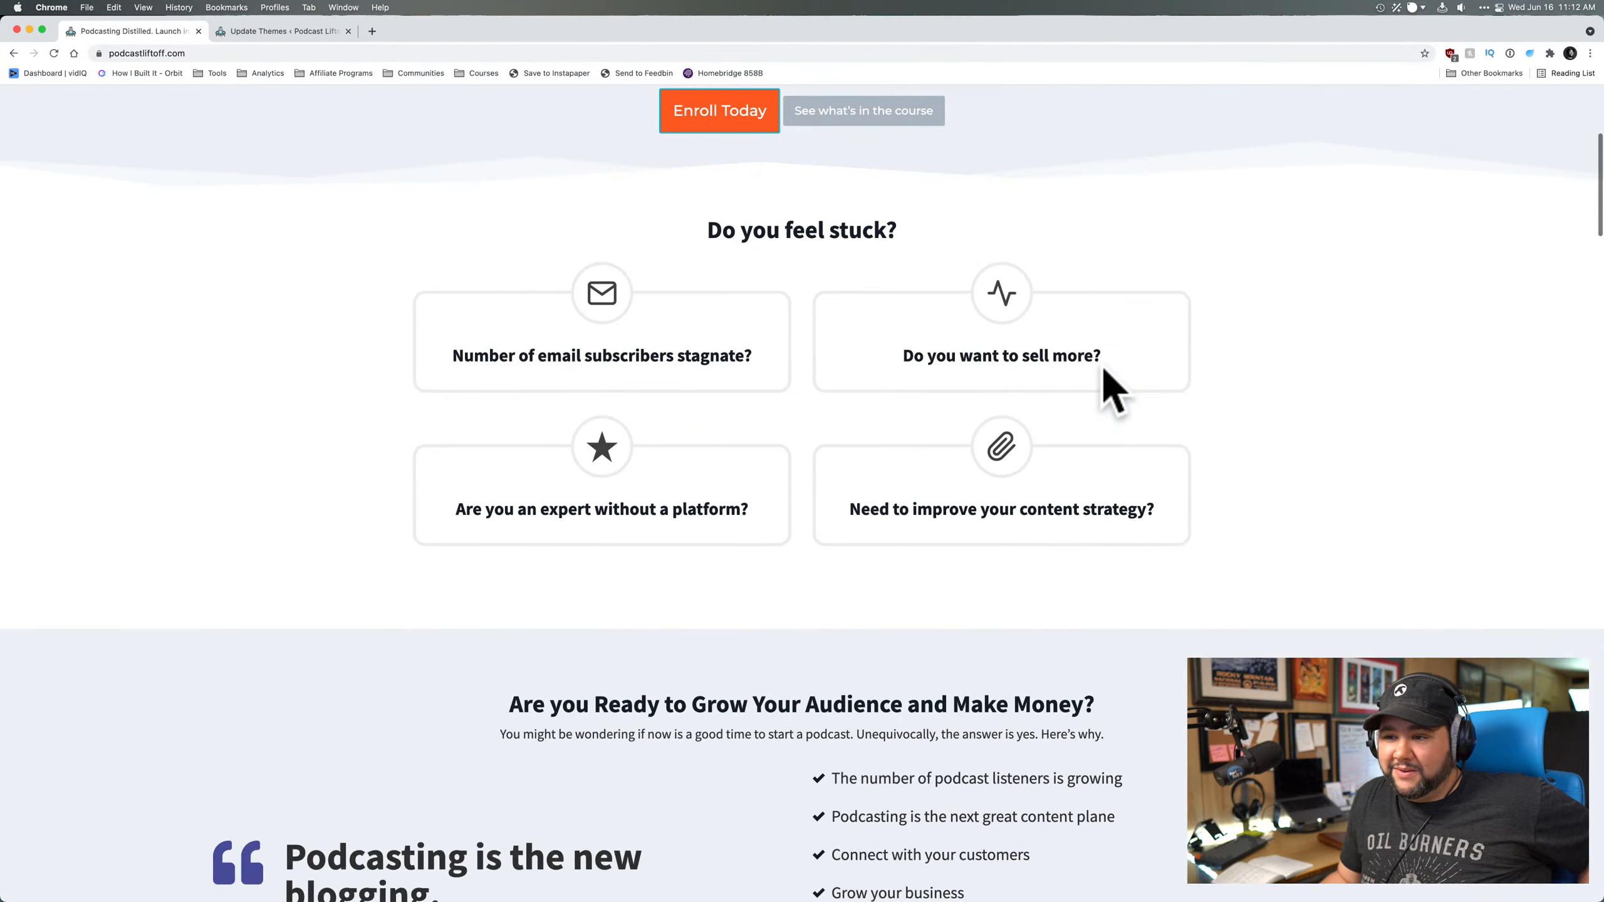
scroll(1103, 371, "down", 9)
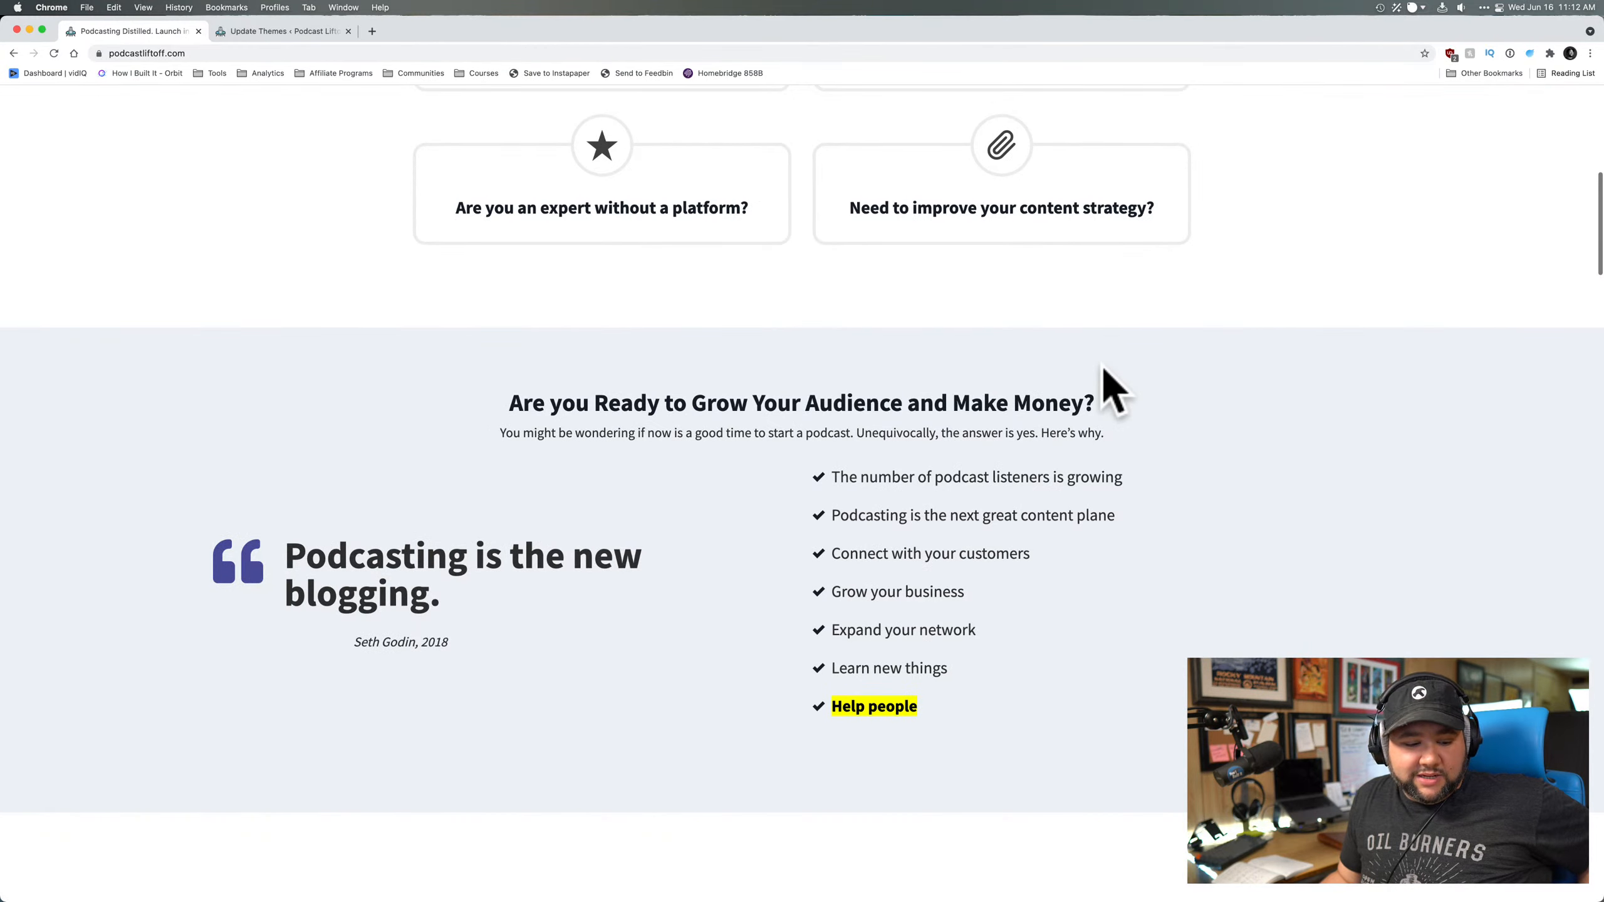
scroll(1104, 371, "down", 2)
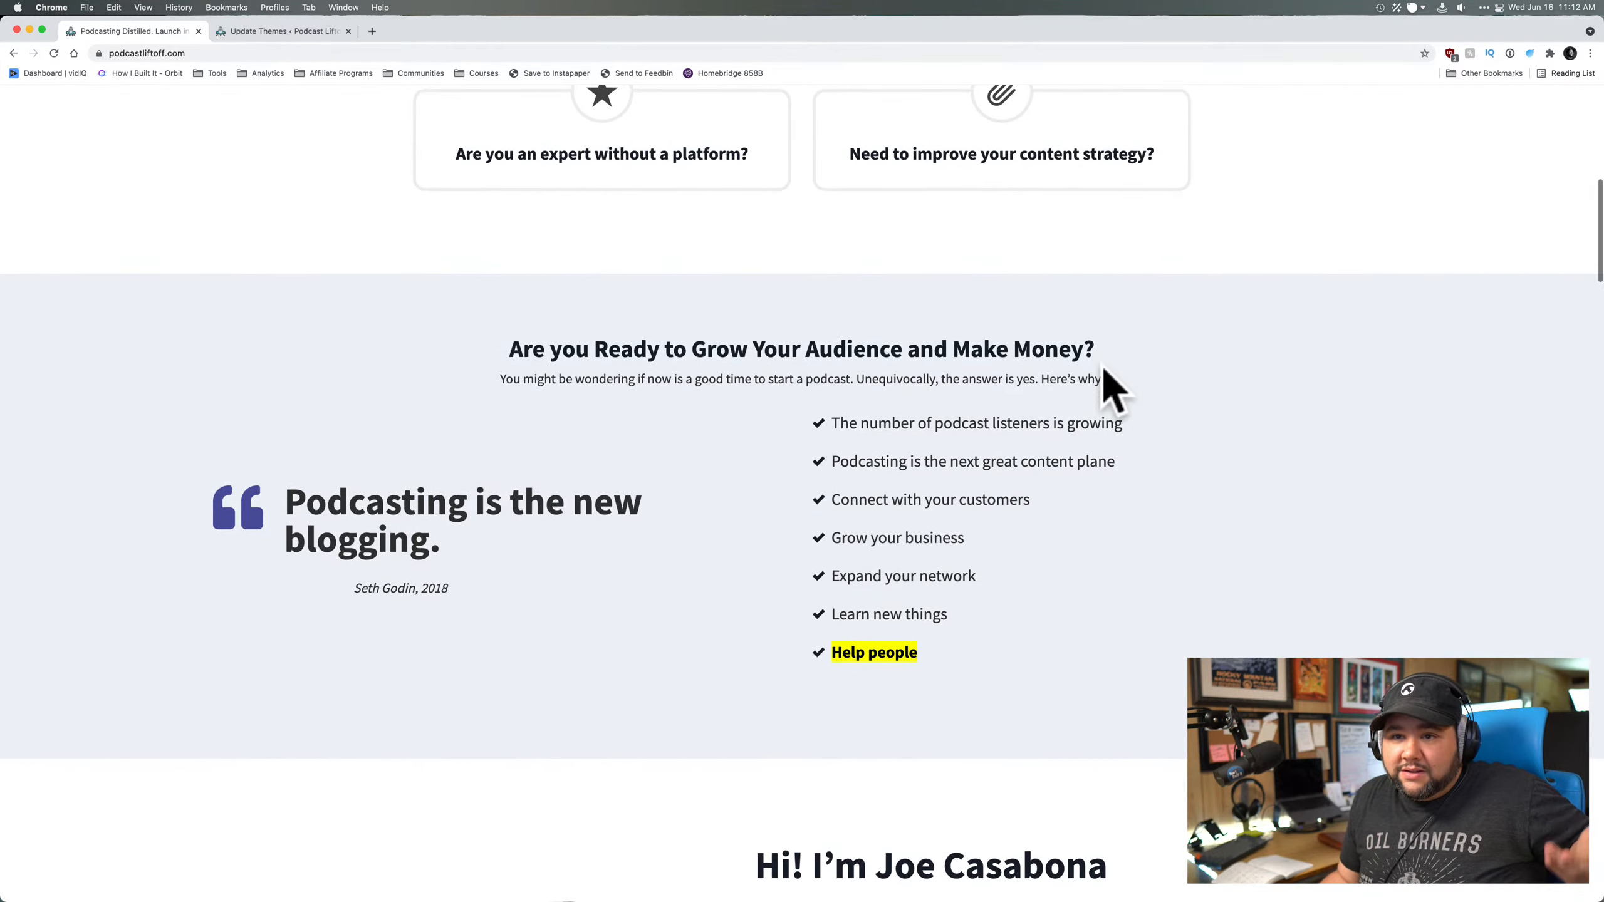
scroll(1111, 388, "down", 4)
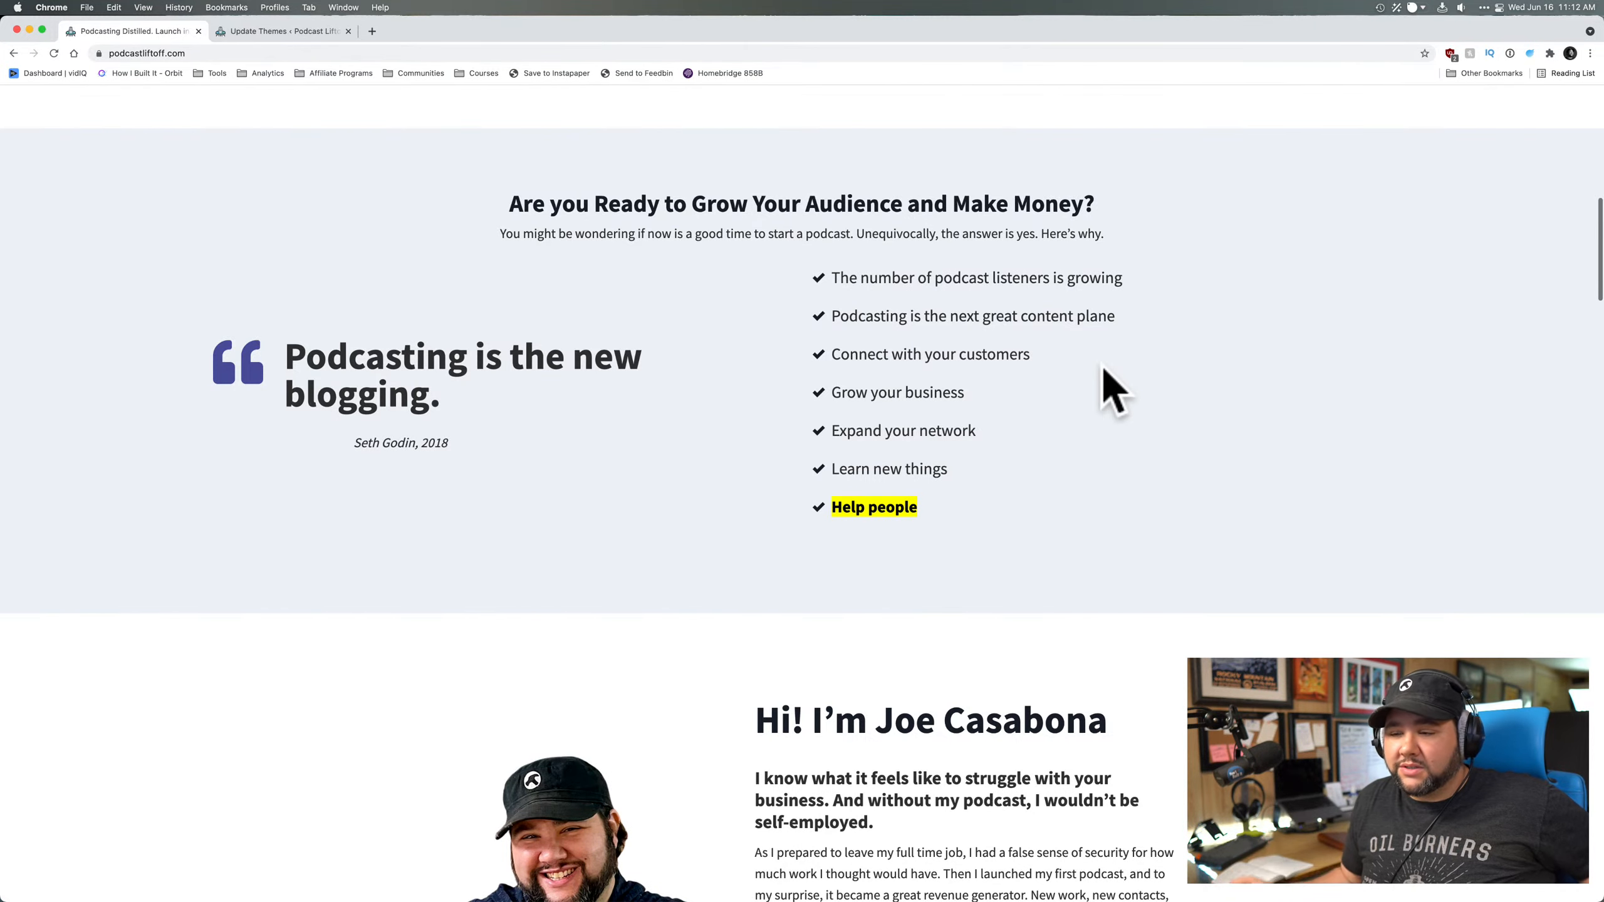
scroll(1138, 467, "down", 10)
scroll(1135, 454, "up", 20)
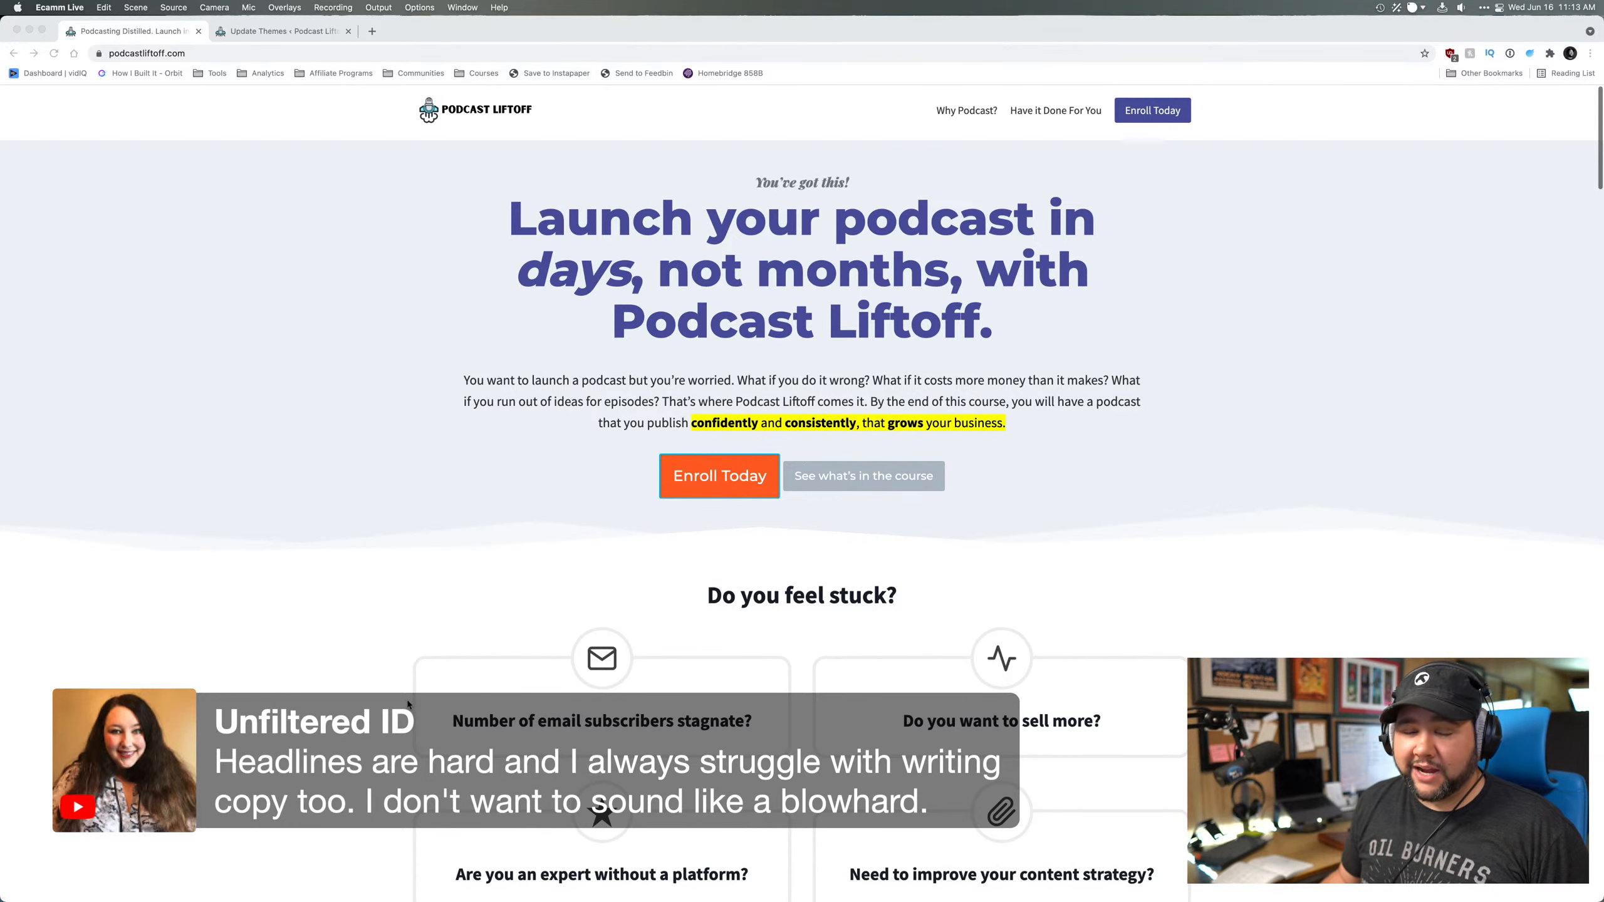
- Examine the instructor introduction, the trusted partner logos, and the written and video testimonials on the homepage
left_click(275, 486)
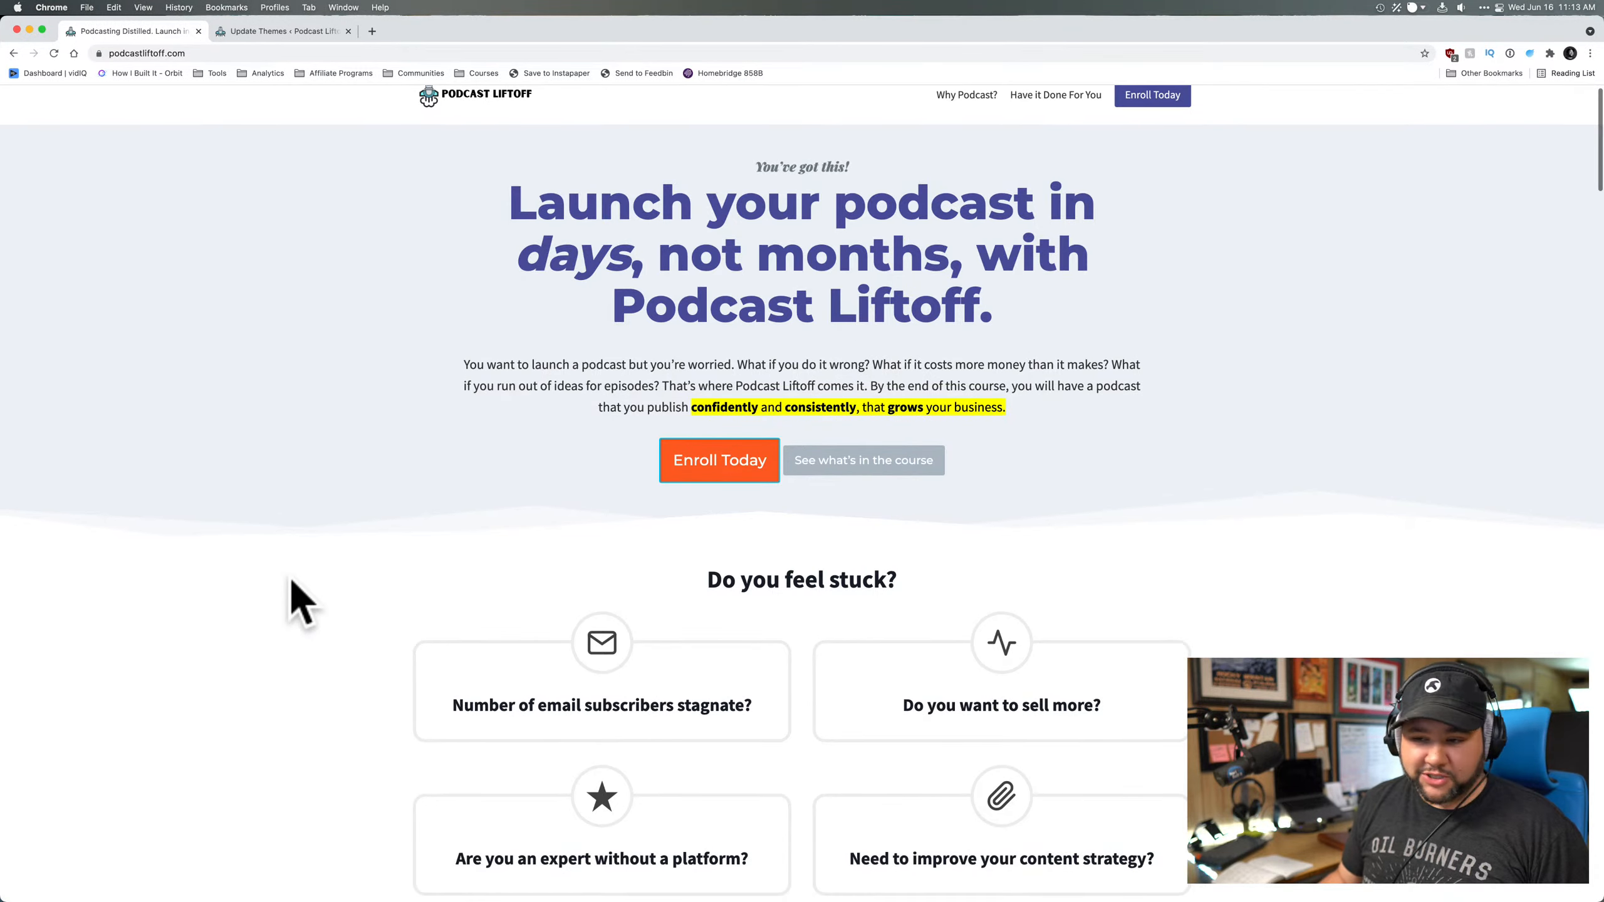
scroll(302, 603, "down", 5)
scroll(301, 603, "down", 12)
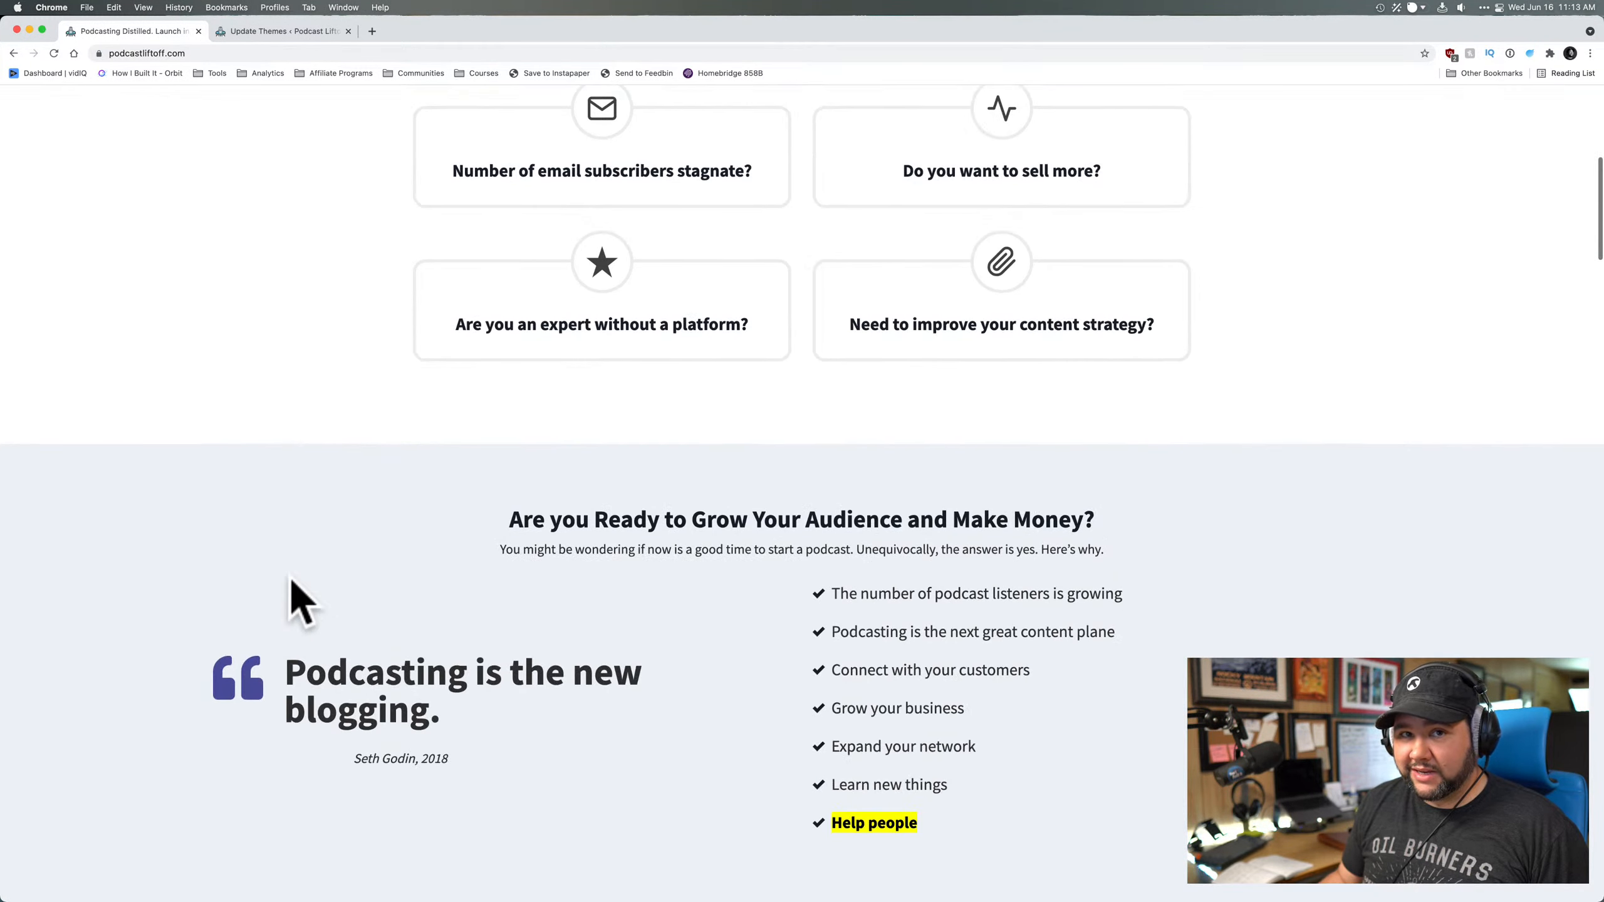
scroll(301, 603, "down", 5)
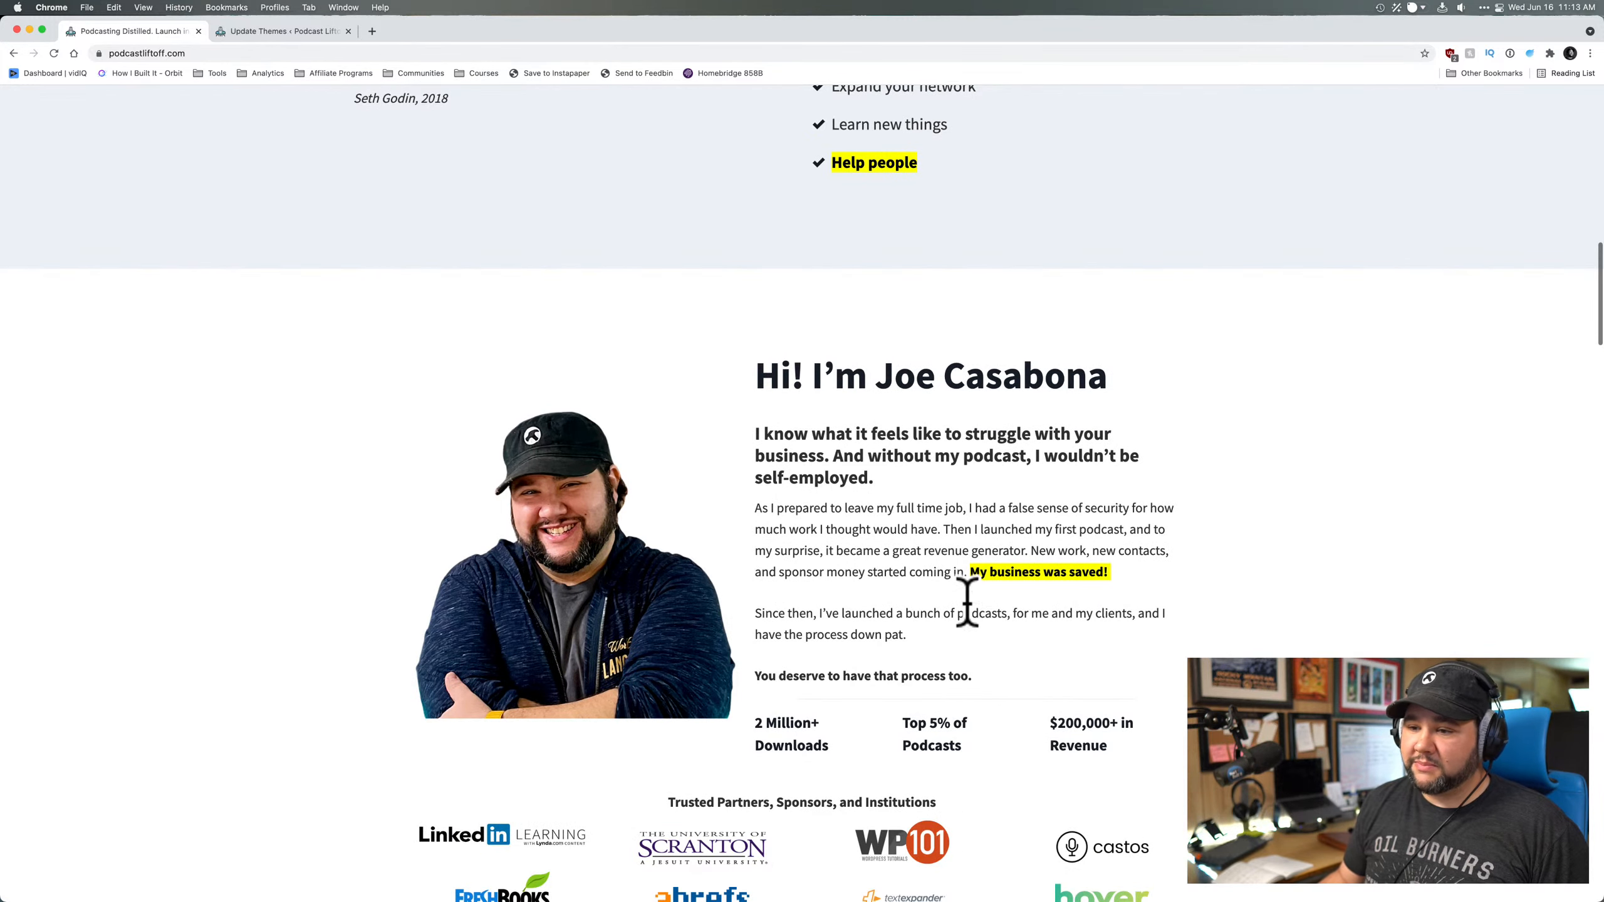
scroll(1146, 610, "down", 2)
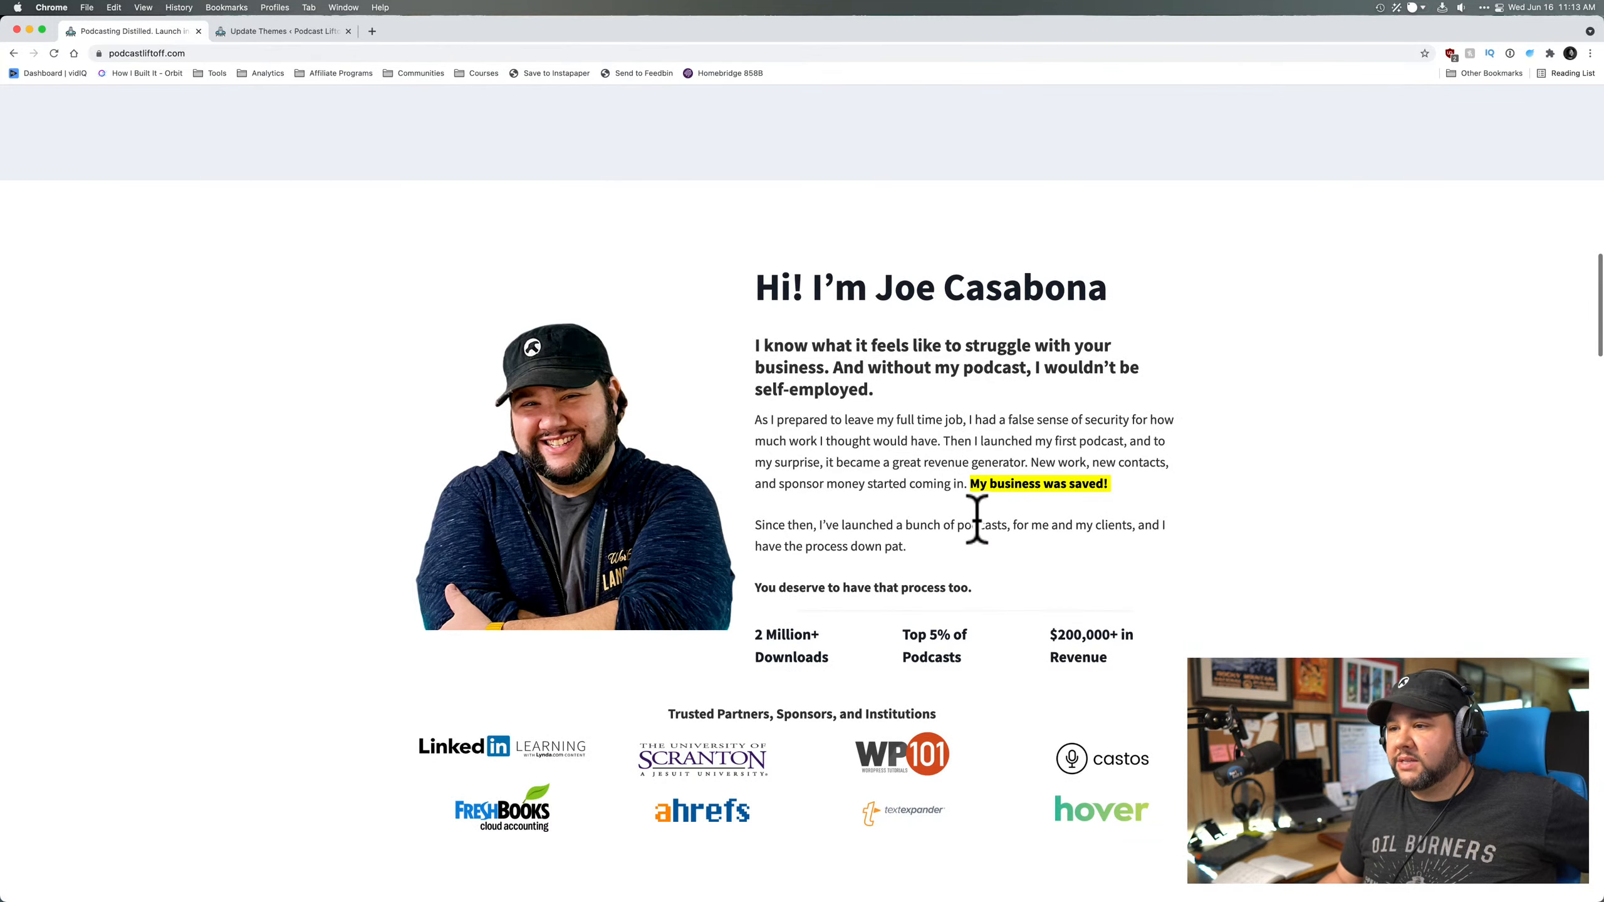
scroll(976, 519, "down", 1)
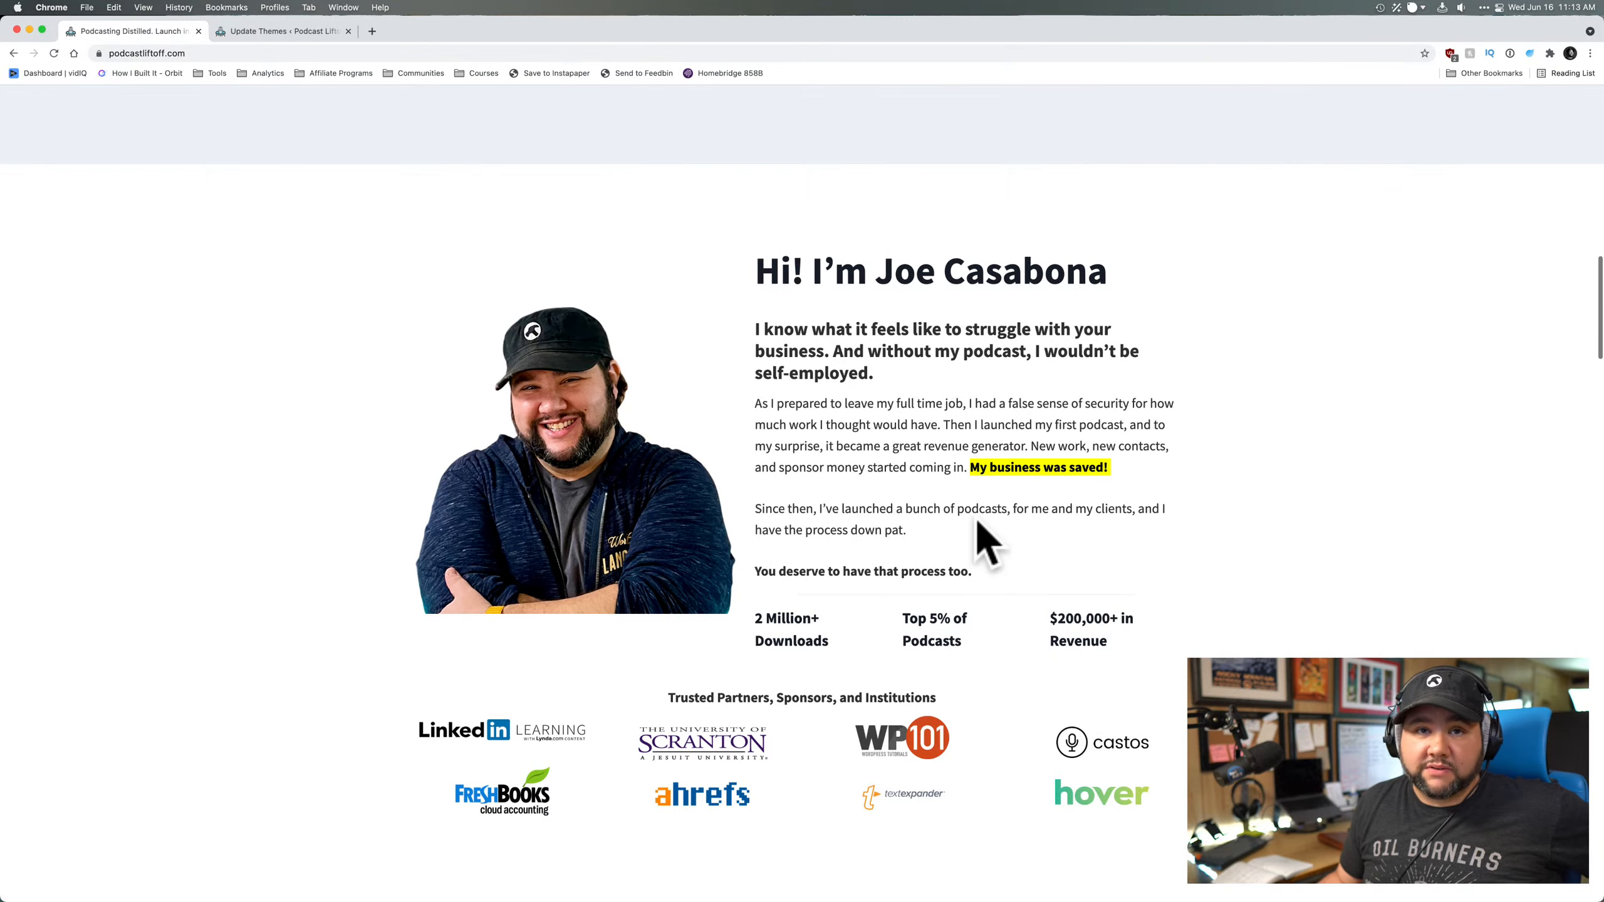
scroll(977, 520, "down", 5)
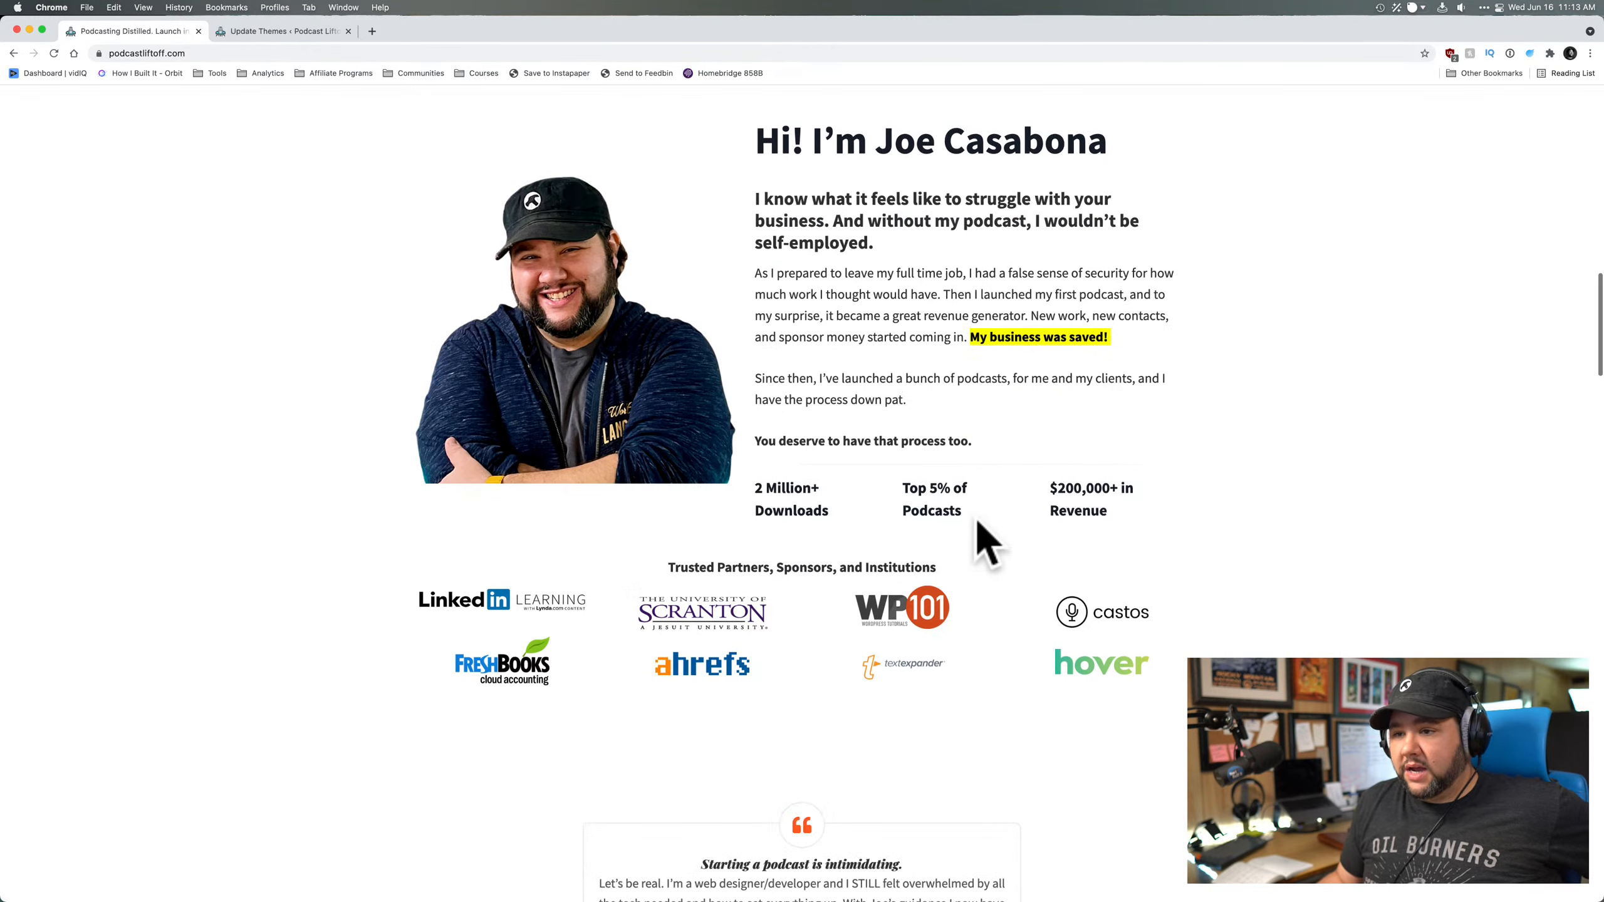
scroll(976, 519, "down", 15)
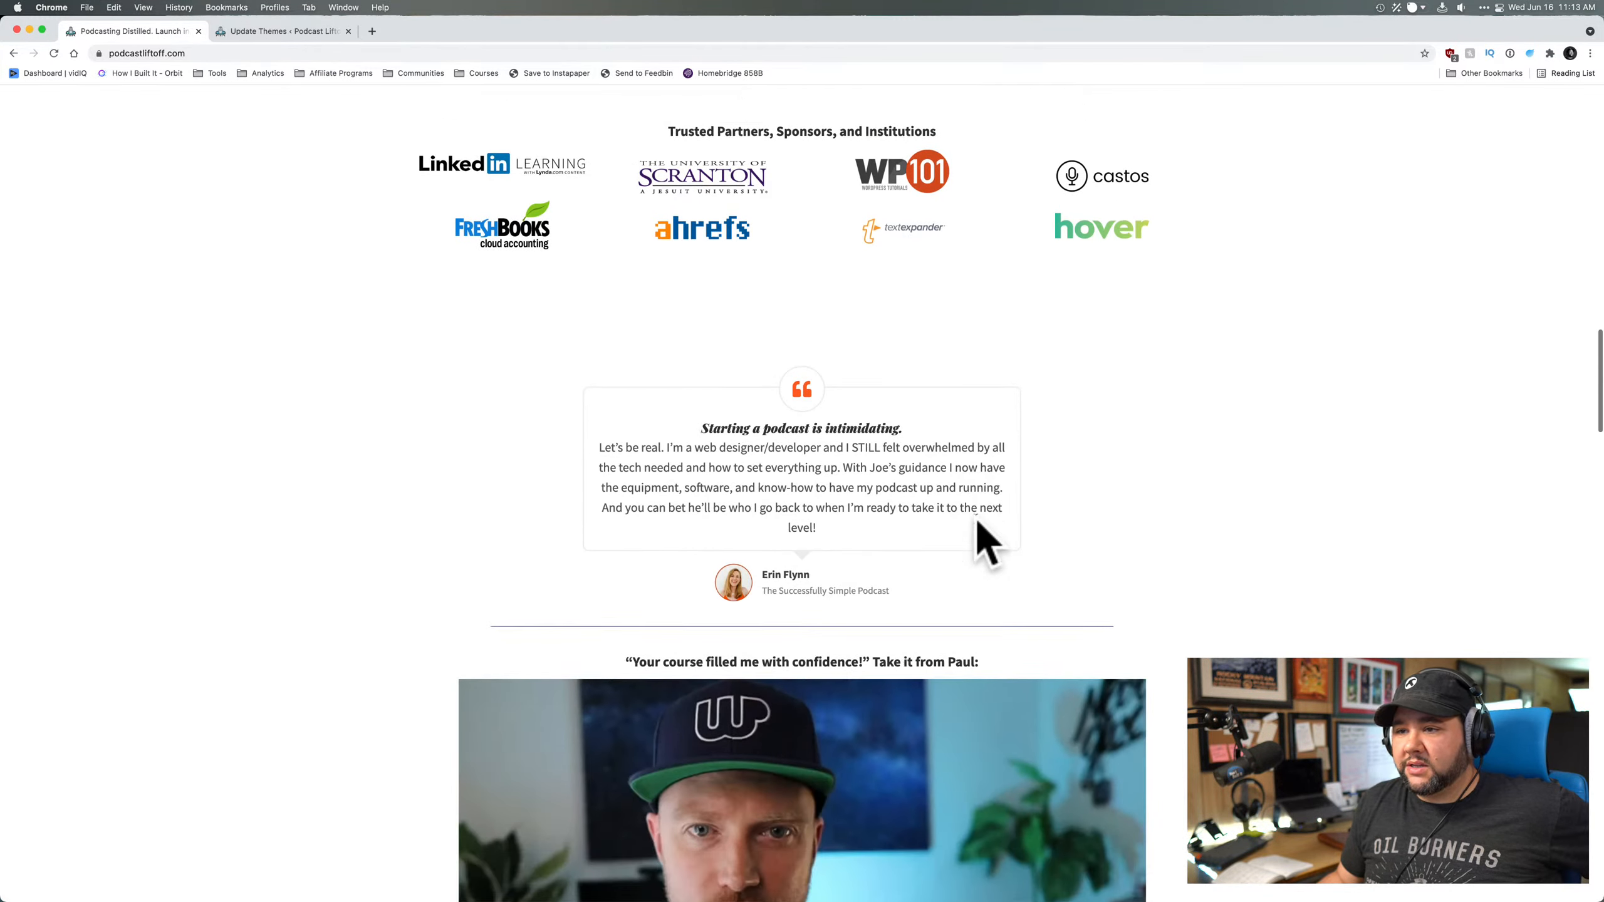
scroll(976, 519, "down", 10)
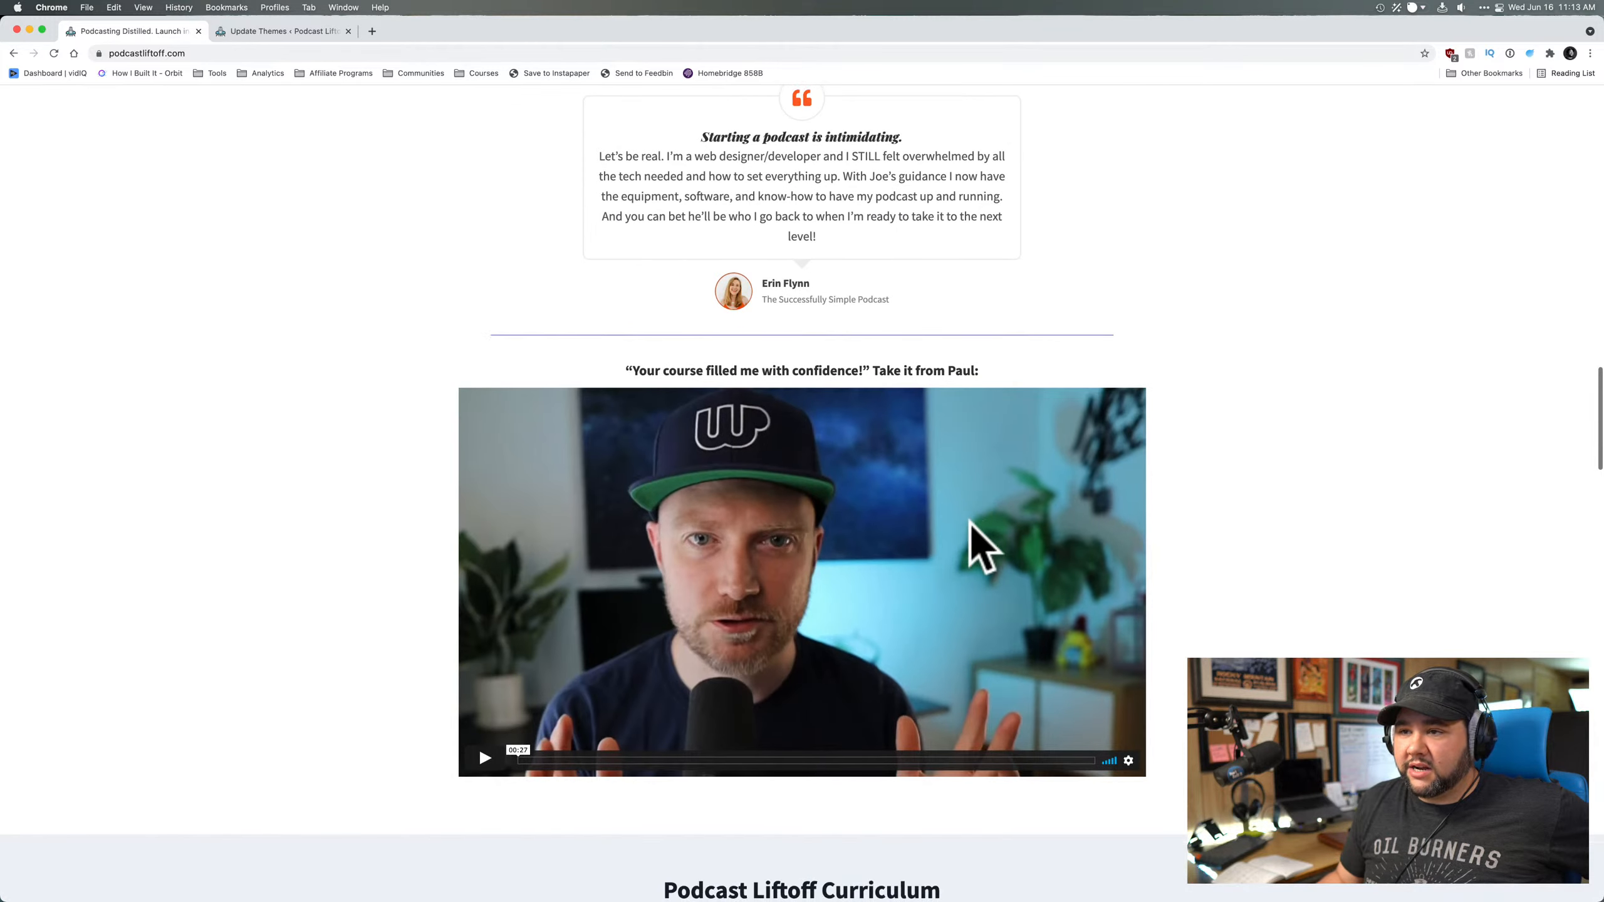
scroll(970, 522, "down", 5)
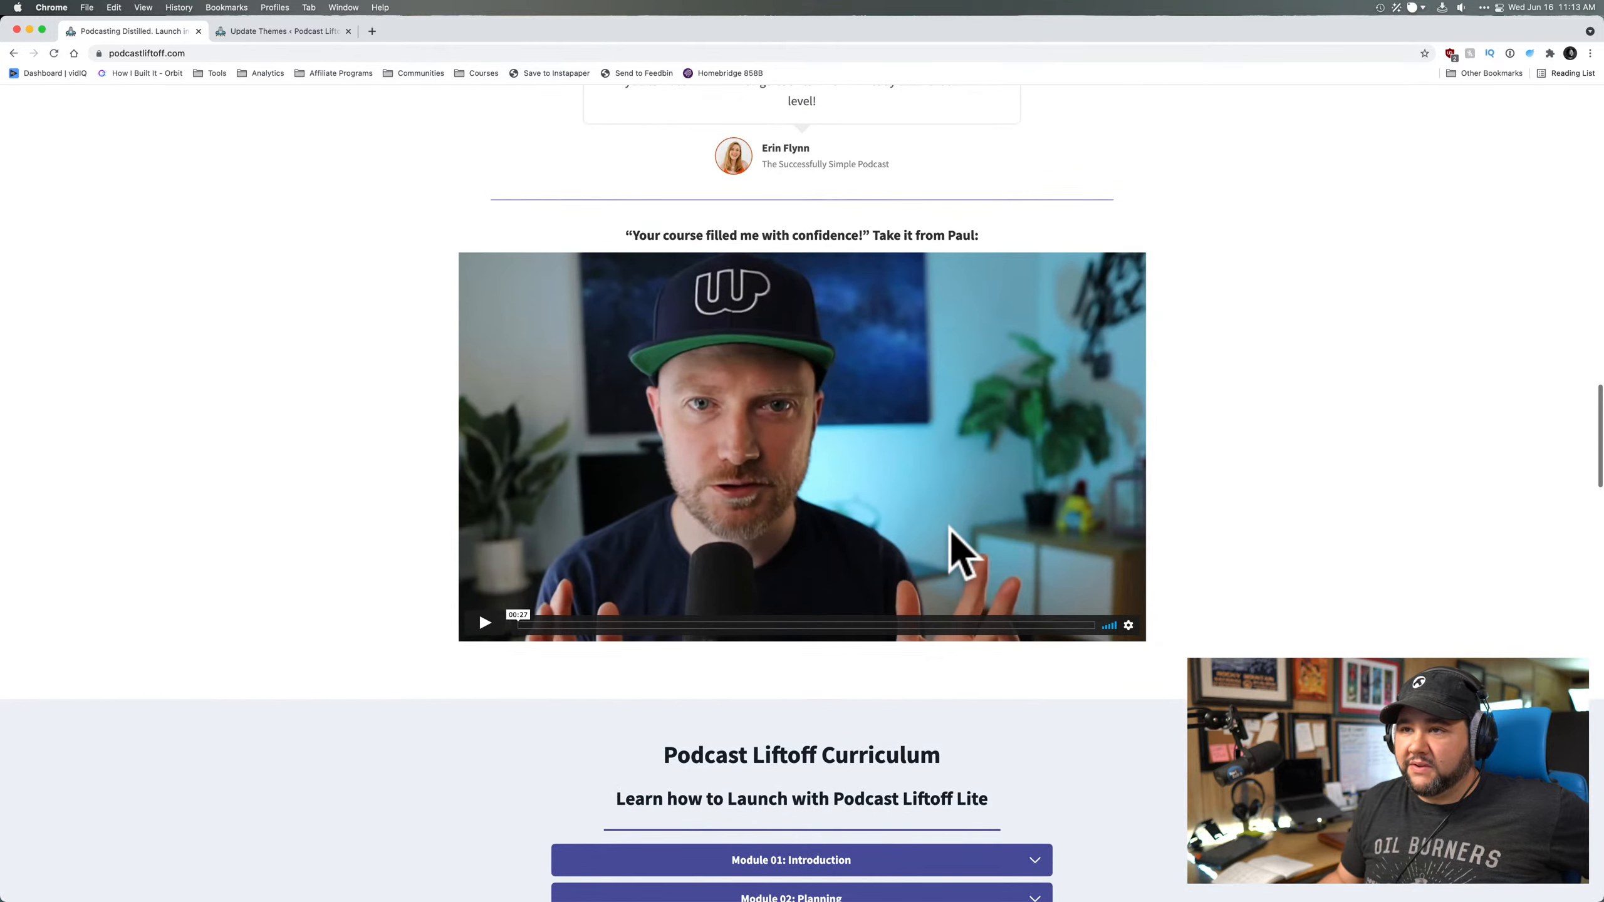
- Review the Podcast Liftoff Curriculum modules for the Lite and Full courses, expanding and collapsing "Module 01: Introduction"
scroll(950, 528, "down", 1)
scroll(950, 527, "down", 10)
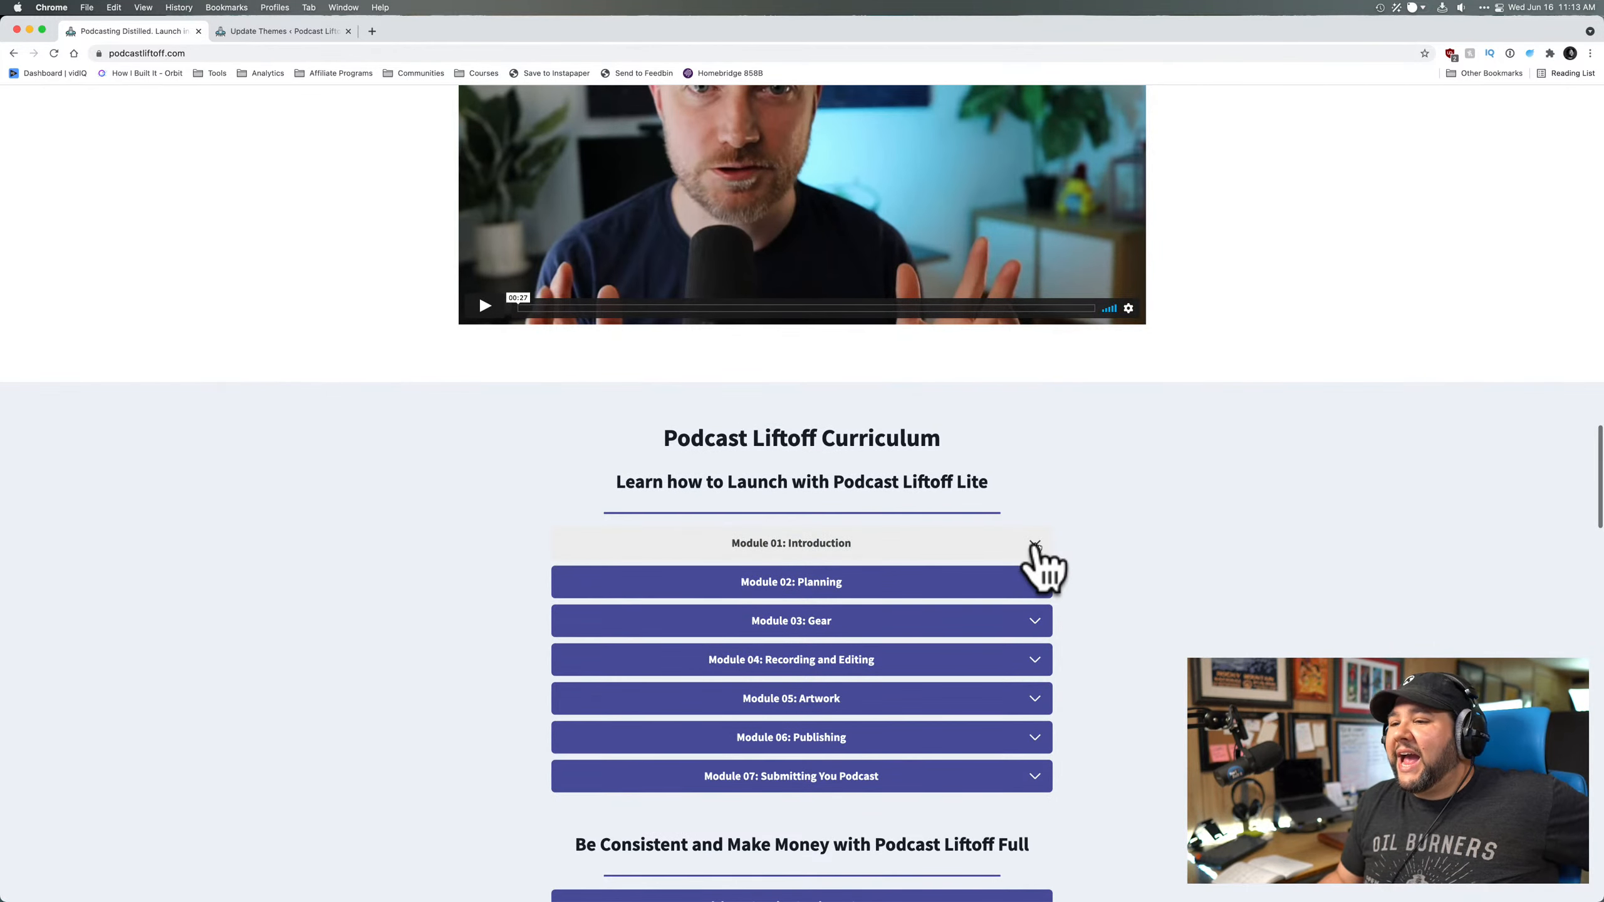
left_click(1035, 545)
left_click(1035, 545)
scroll(1041, 562, "down", 8)
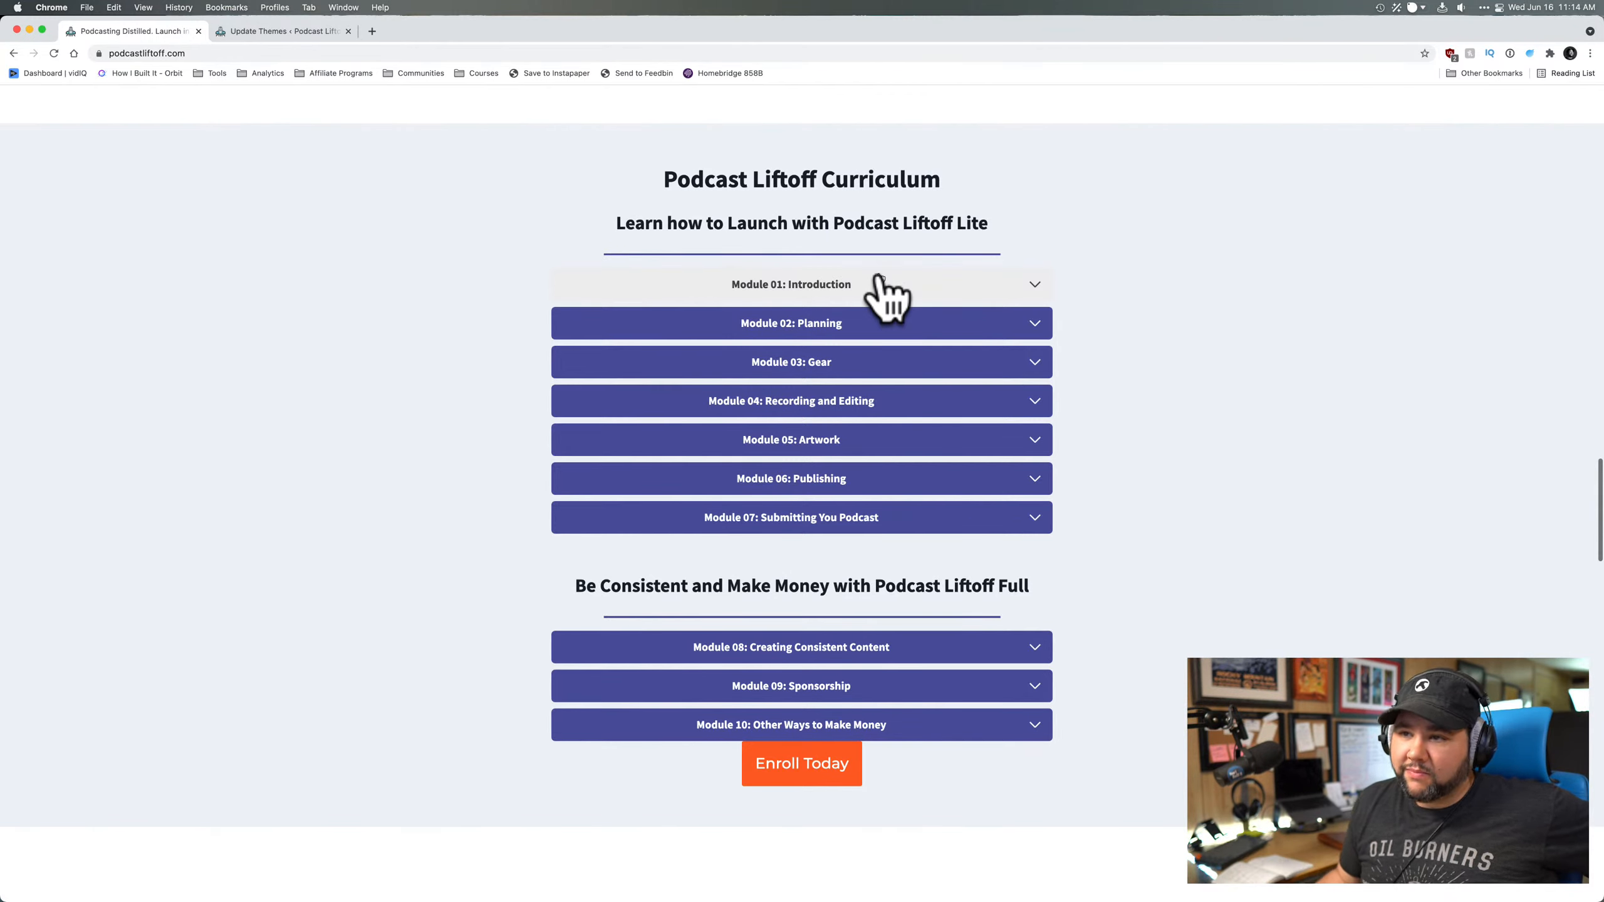
left_click(1004, 320)
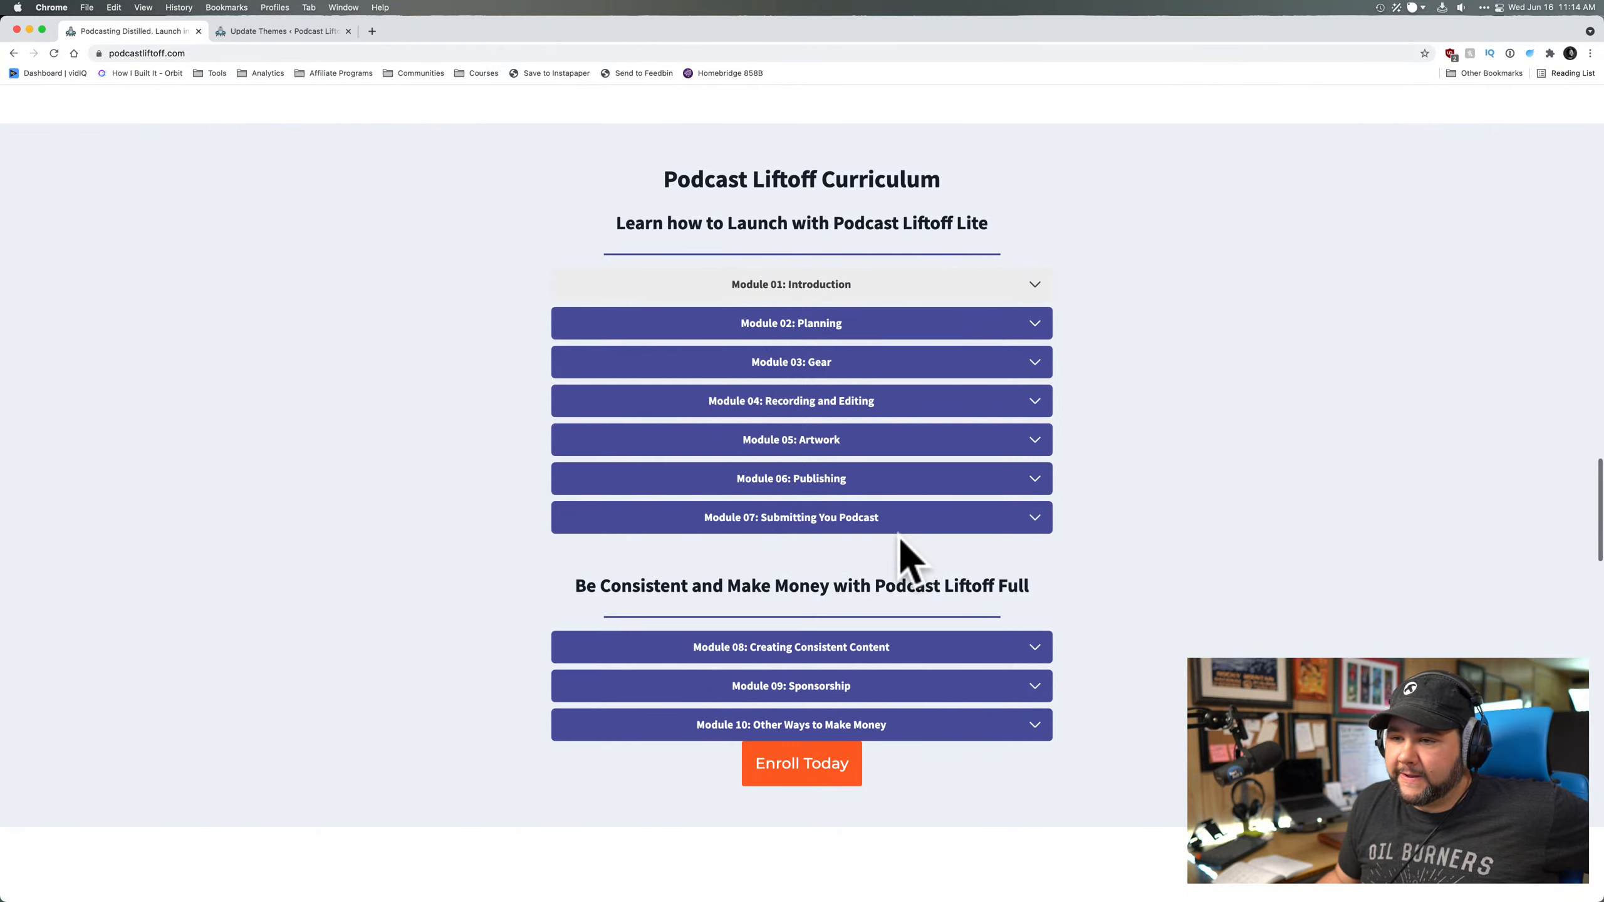
scroll(903, 556, "down", 1)
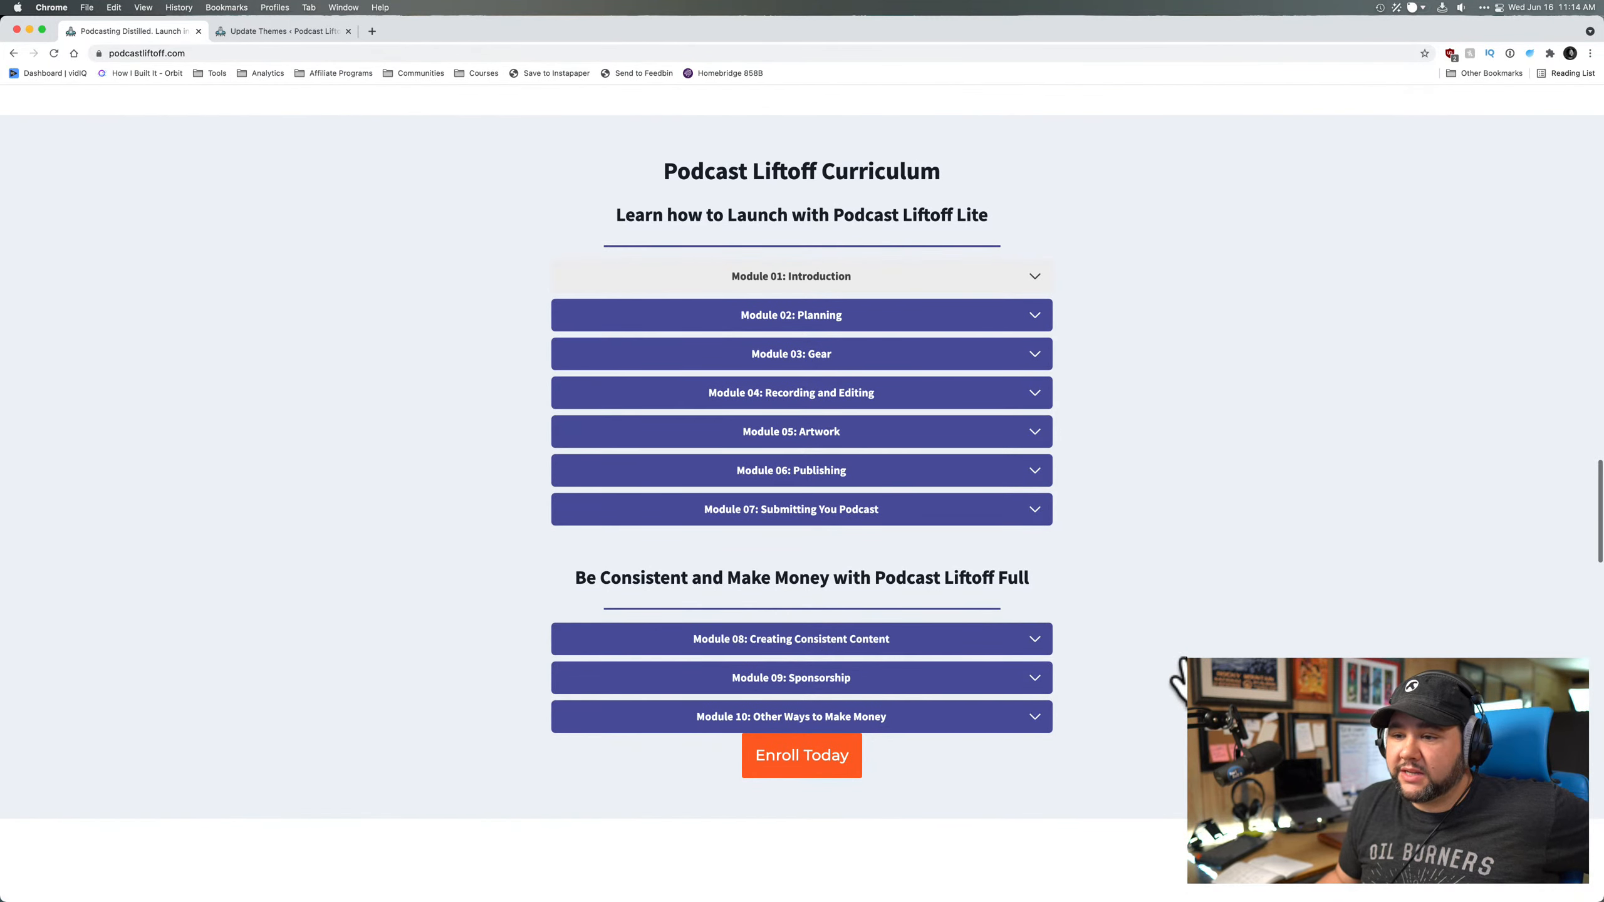
scroll(833, 752, "down", 3)
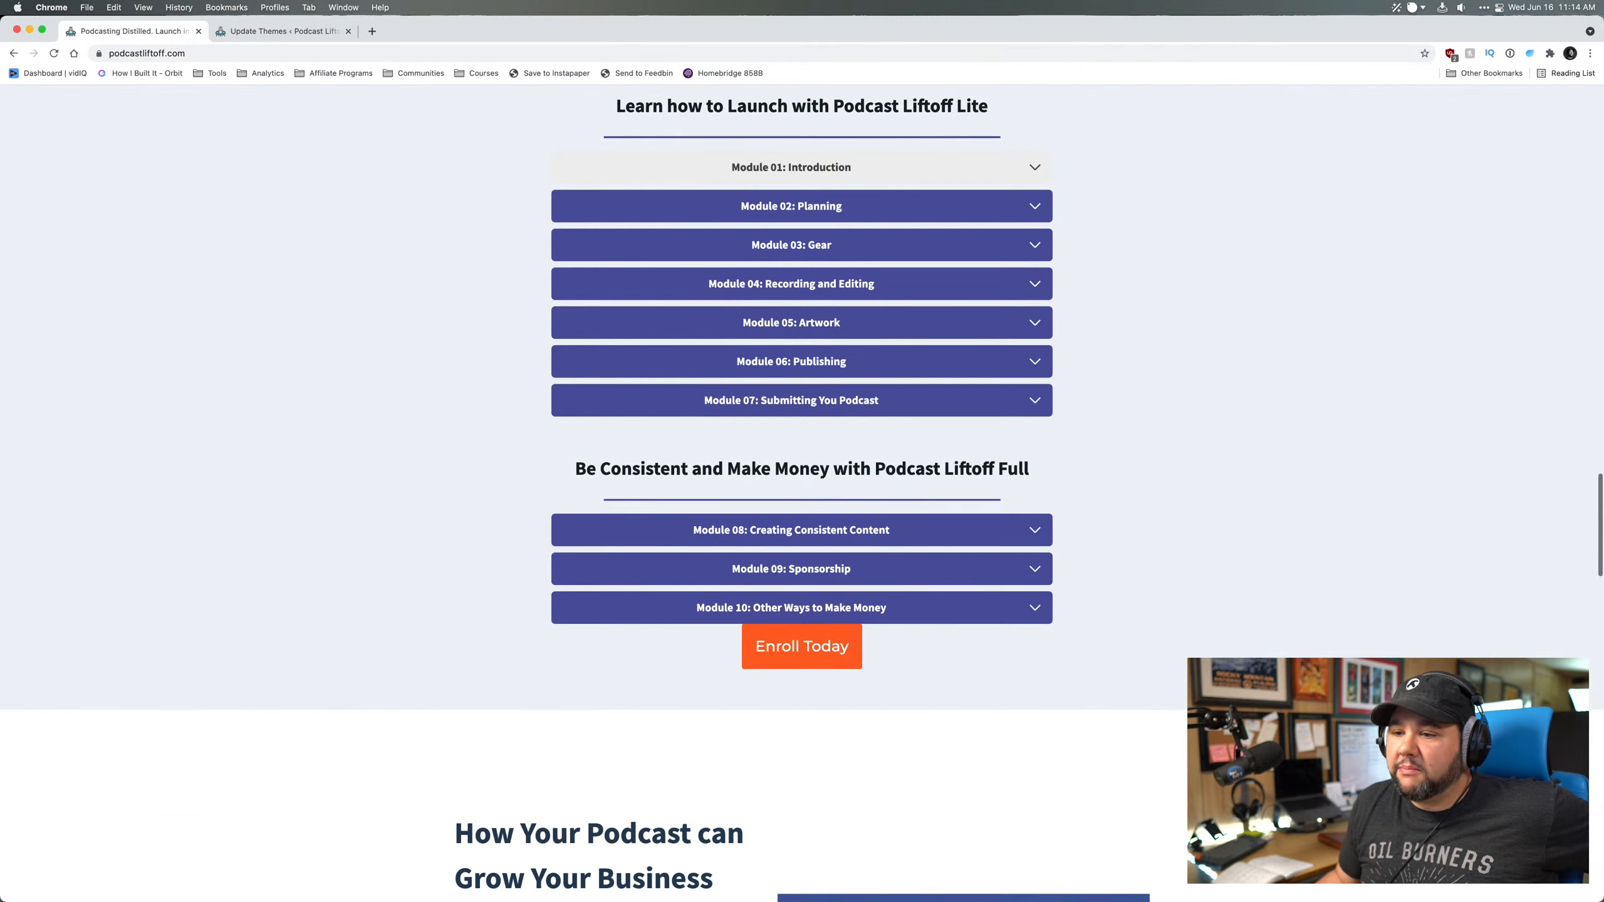
- Look through the business growth, time and budget, and Course Bonuses sections down to the enrollment plans
scroll(802, 493, "down", 6)
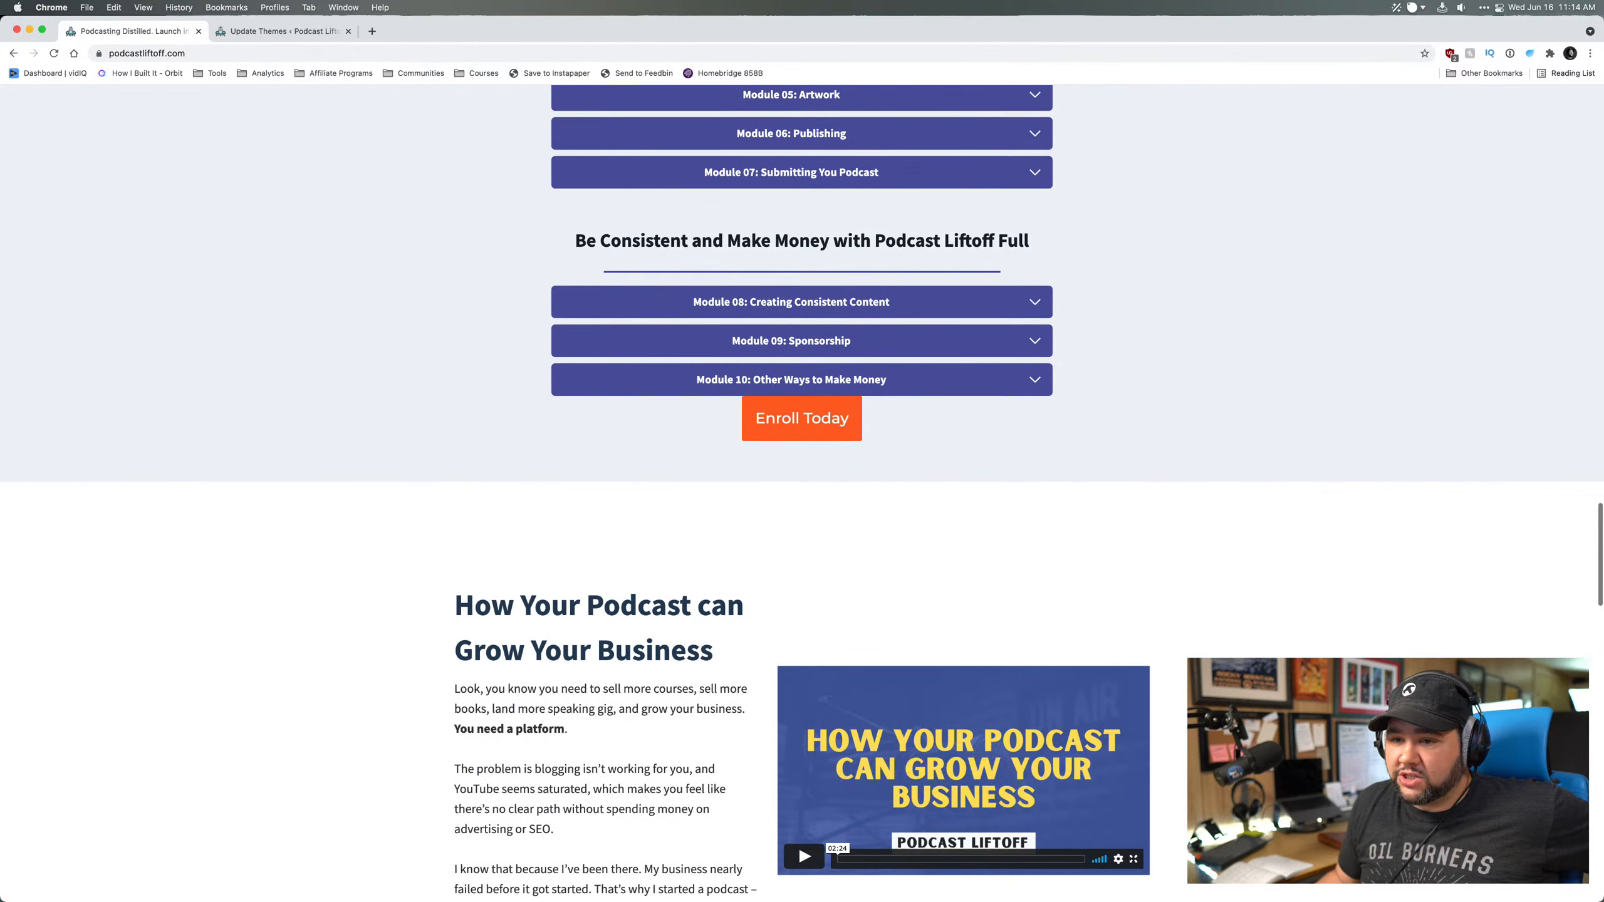
scroll(798, 517, "down", 20)
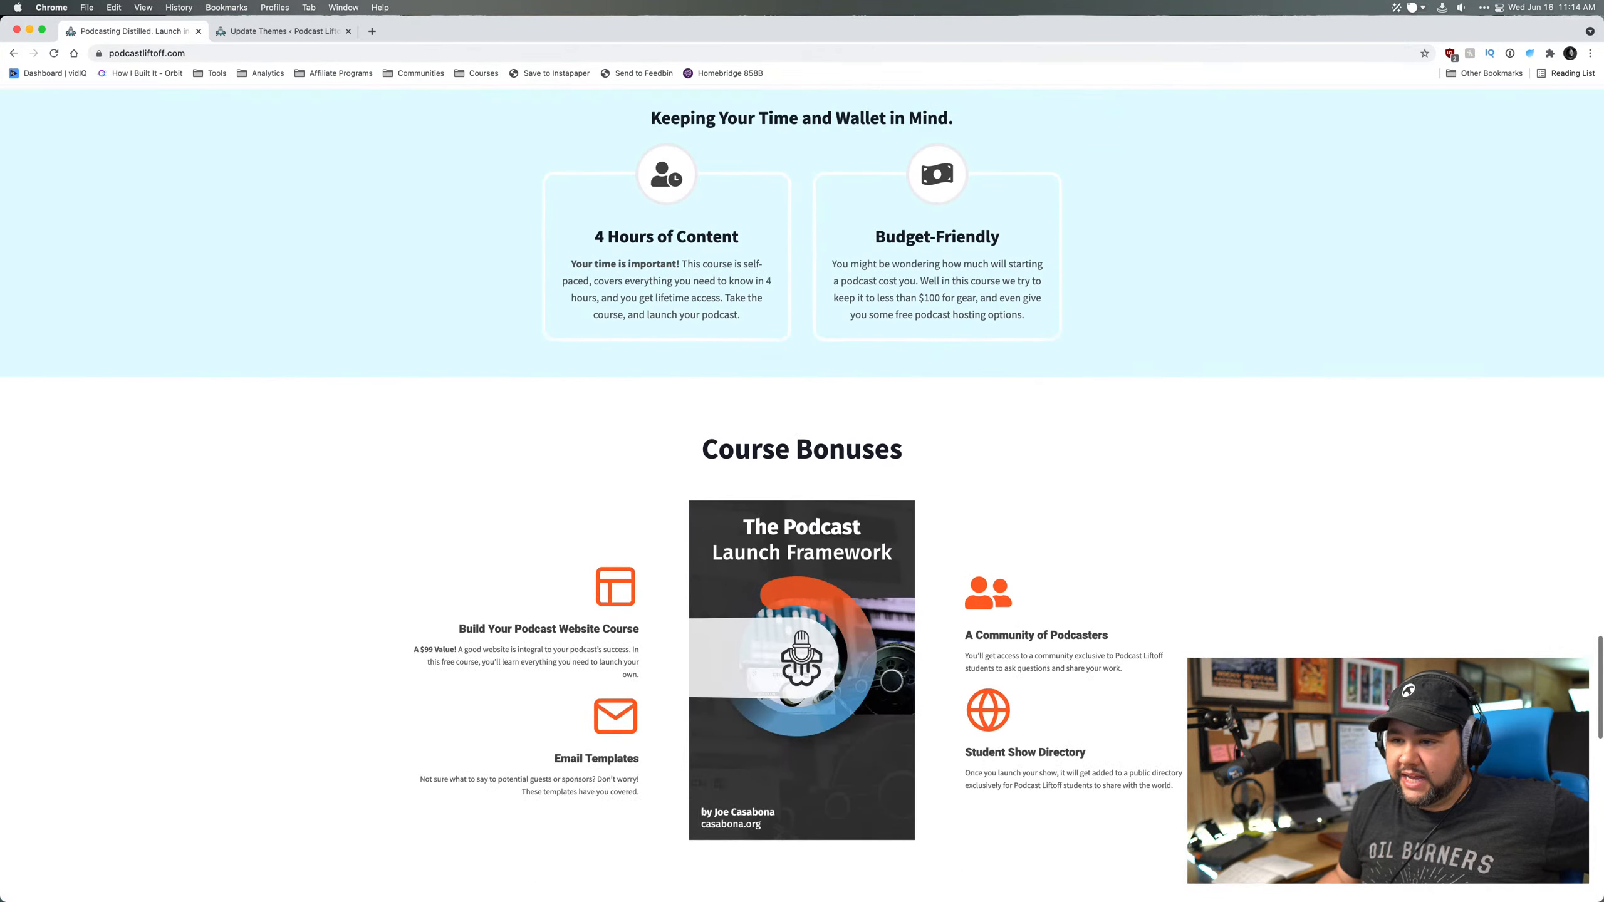
scroll(831, 336, "down", 15)
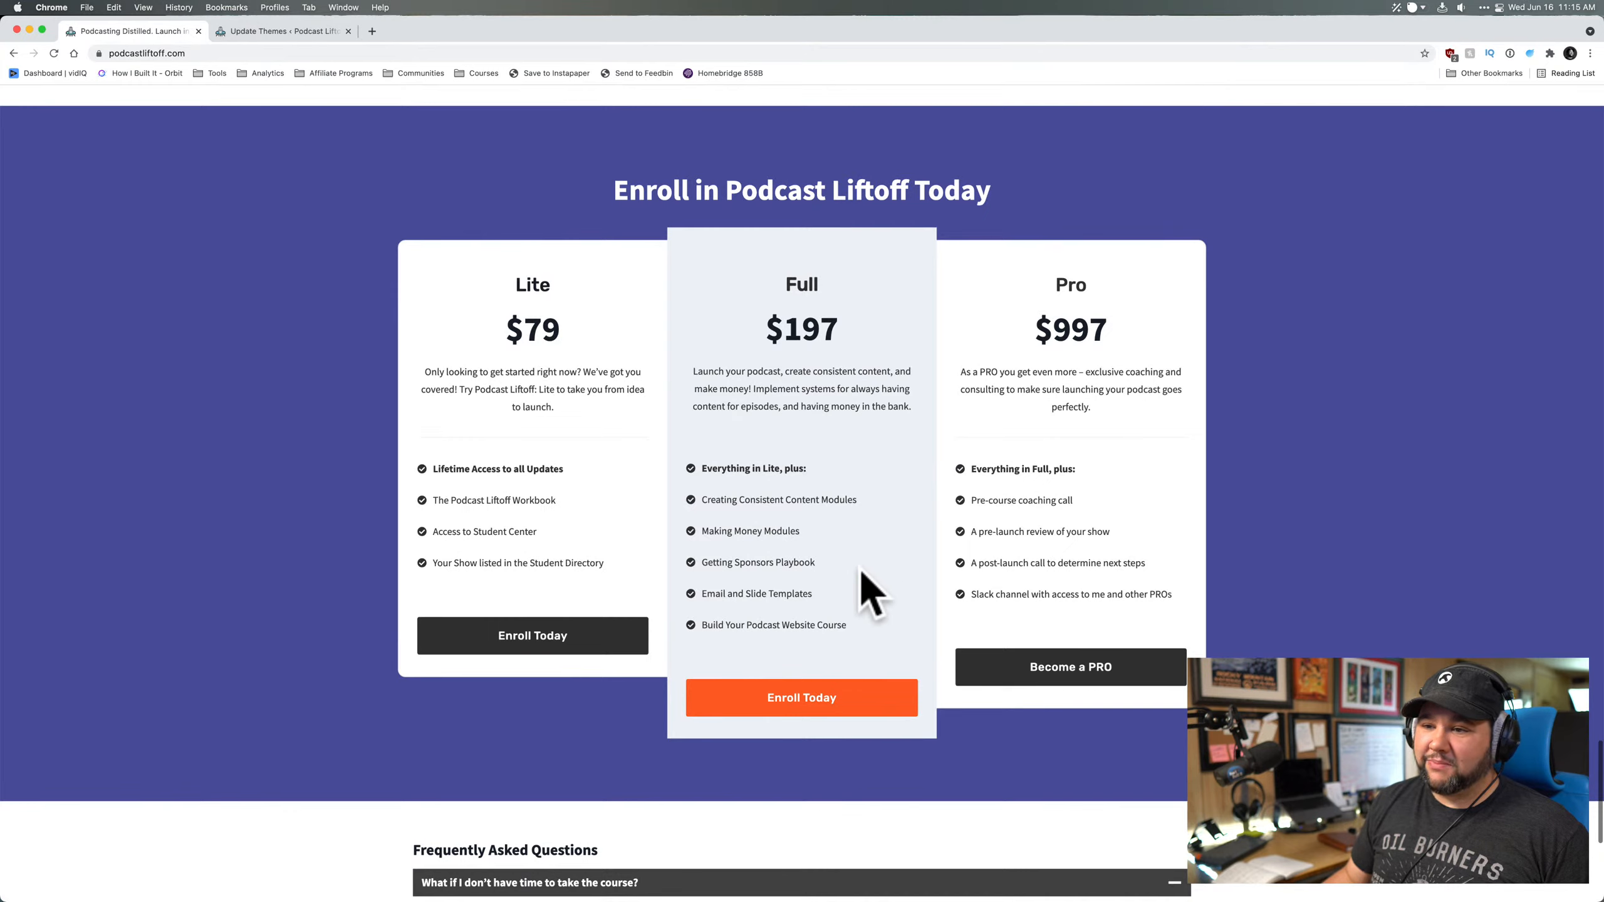
- Highlight the podcast website course in the Full plan and the pre-course coaching call in the Pro plan, and view the Frequently Asked Questions
left_click_drag(726, 624, 851, 626)
left_click(852, 629)
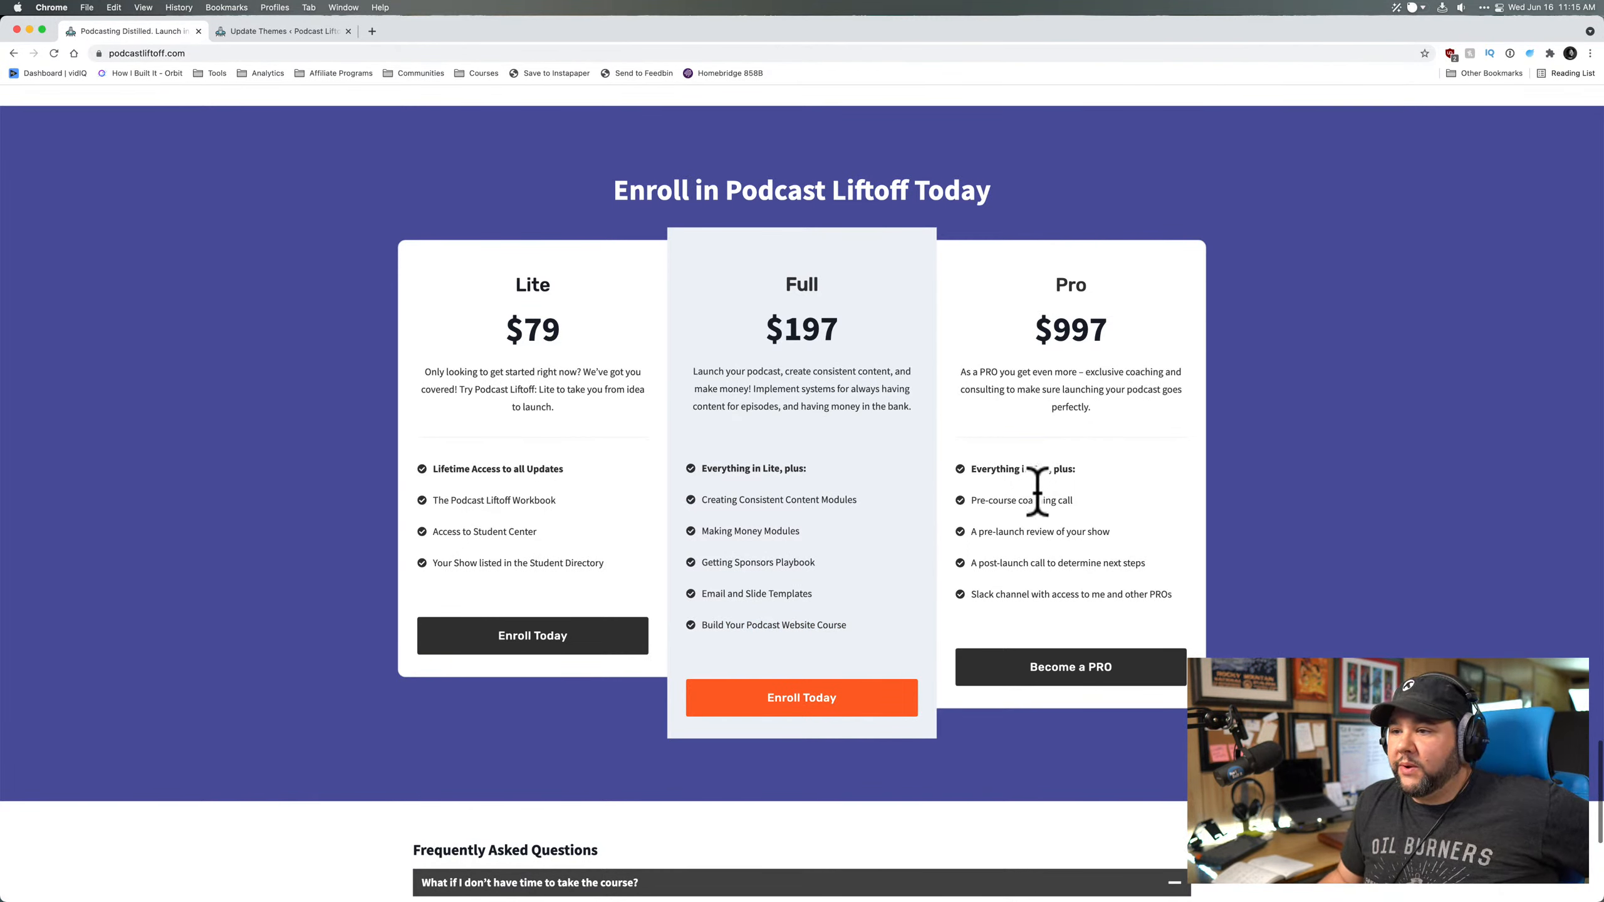
left_click_drag(1033, 500, 975, 505)
left_click(975, 504)
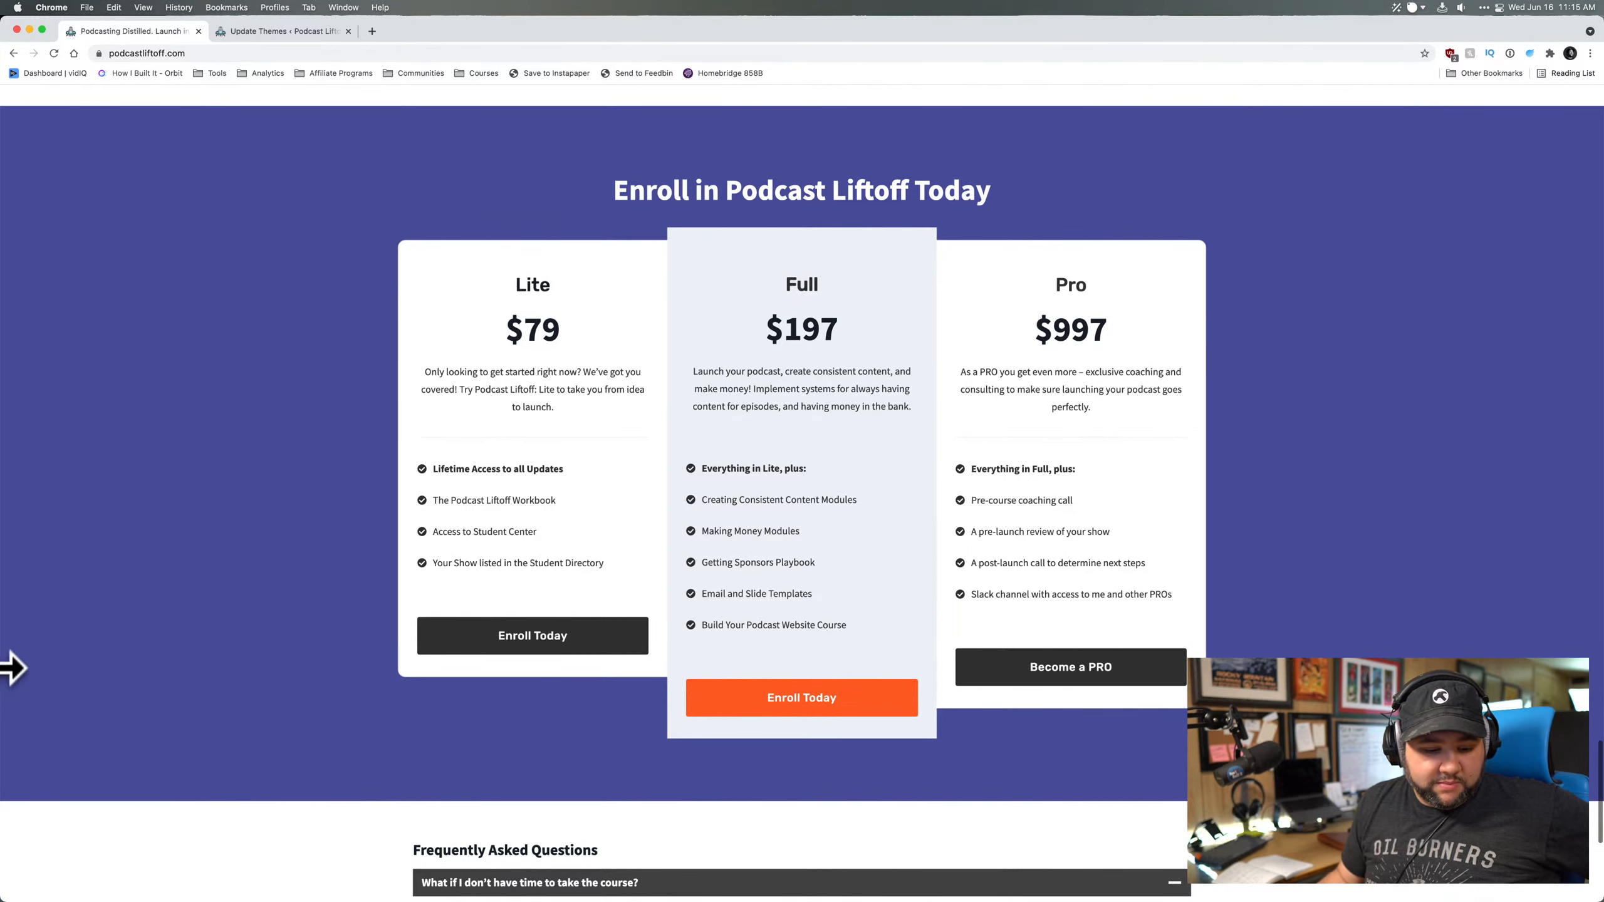
scroll(181, 712, "down", 3)
scroll(189, 734, "down", 3)
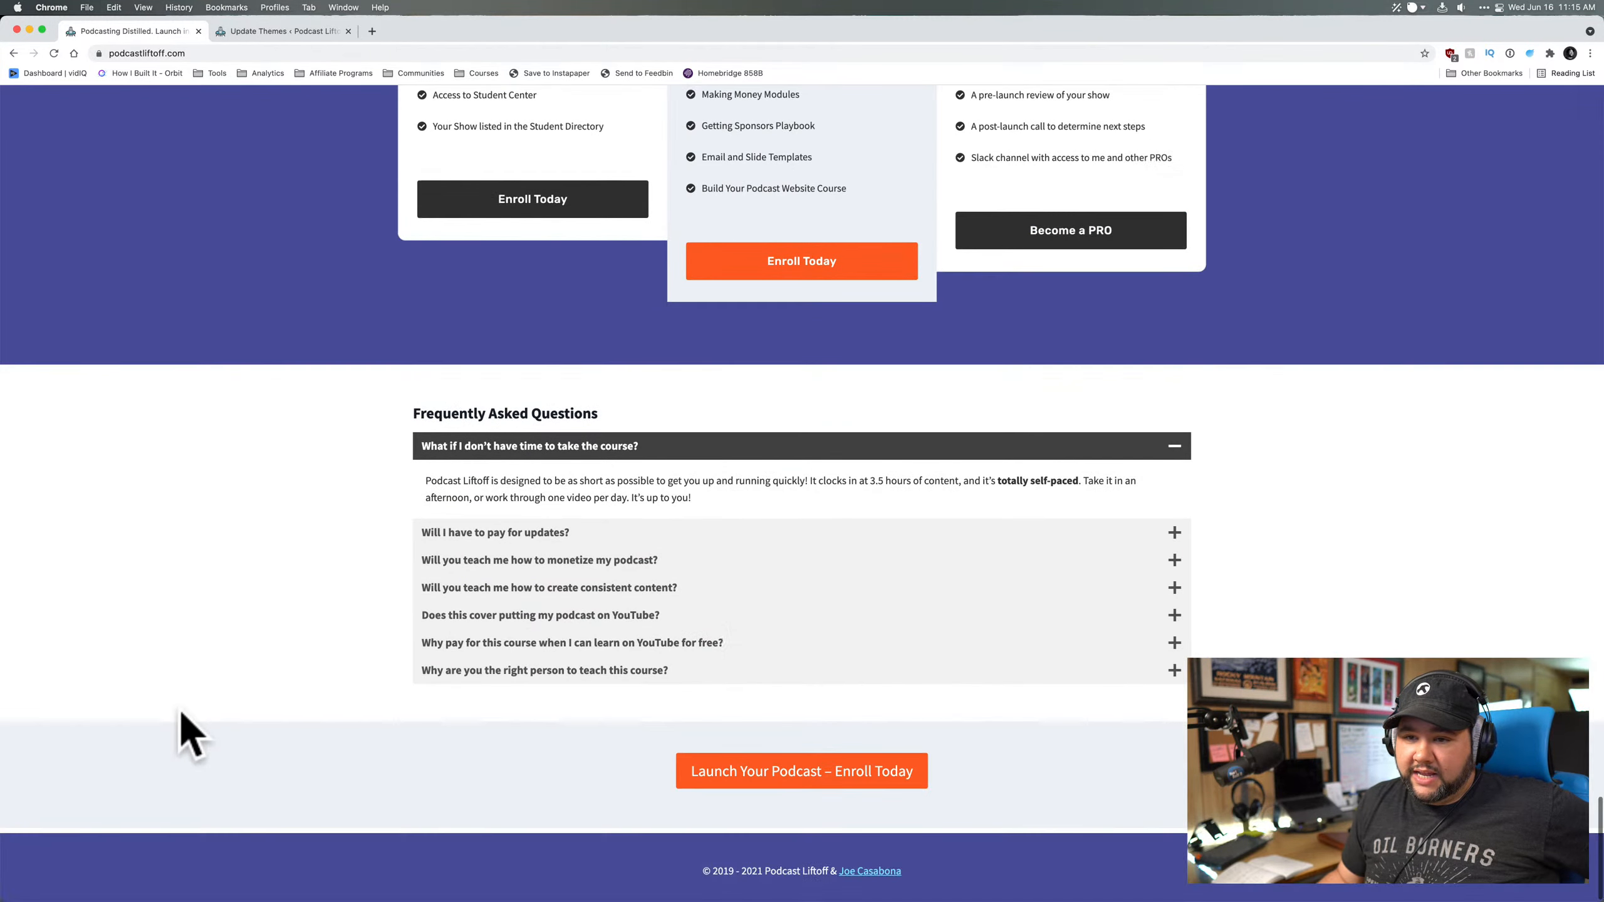
- Return from the Frequently Asked Questions past the Course Bonuses section to the sales page's opening headline
mouse_move(3, 897)
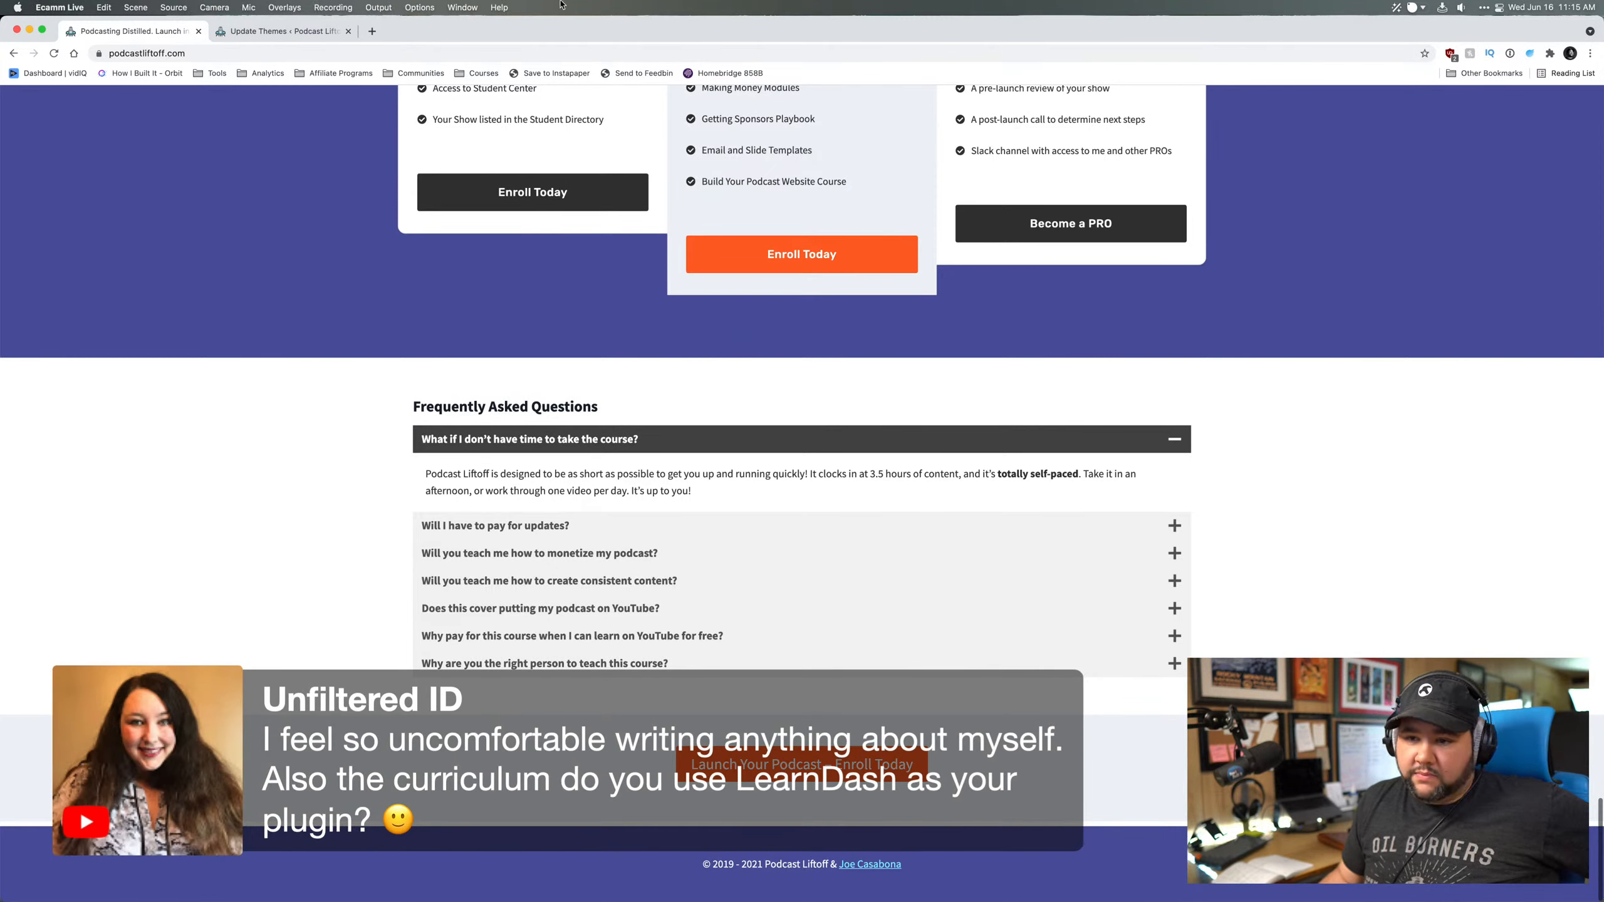
mouse_move(598, 4)
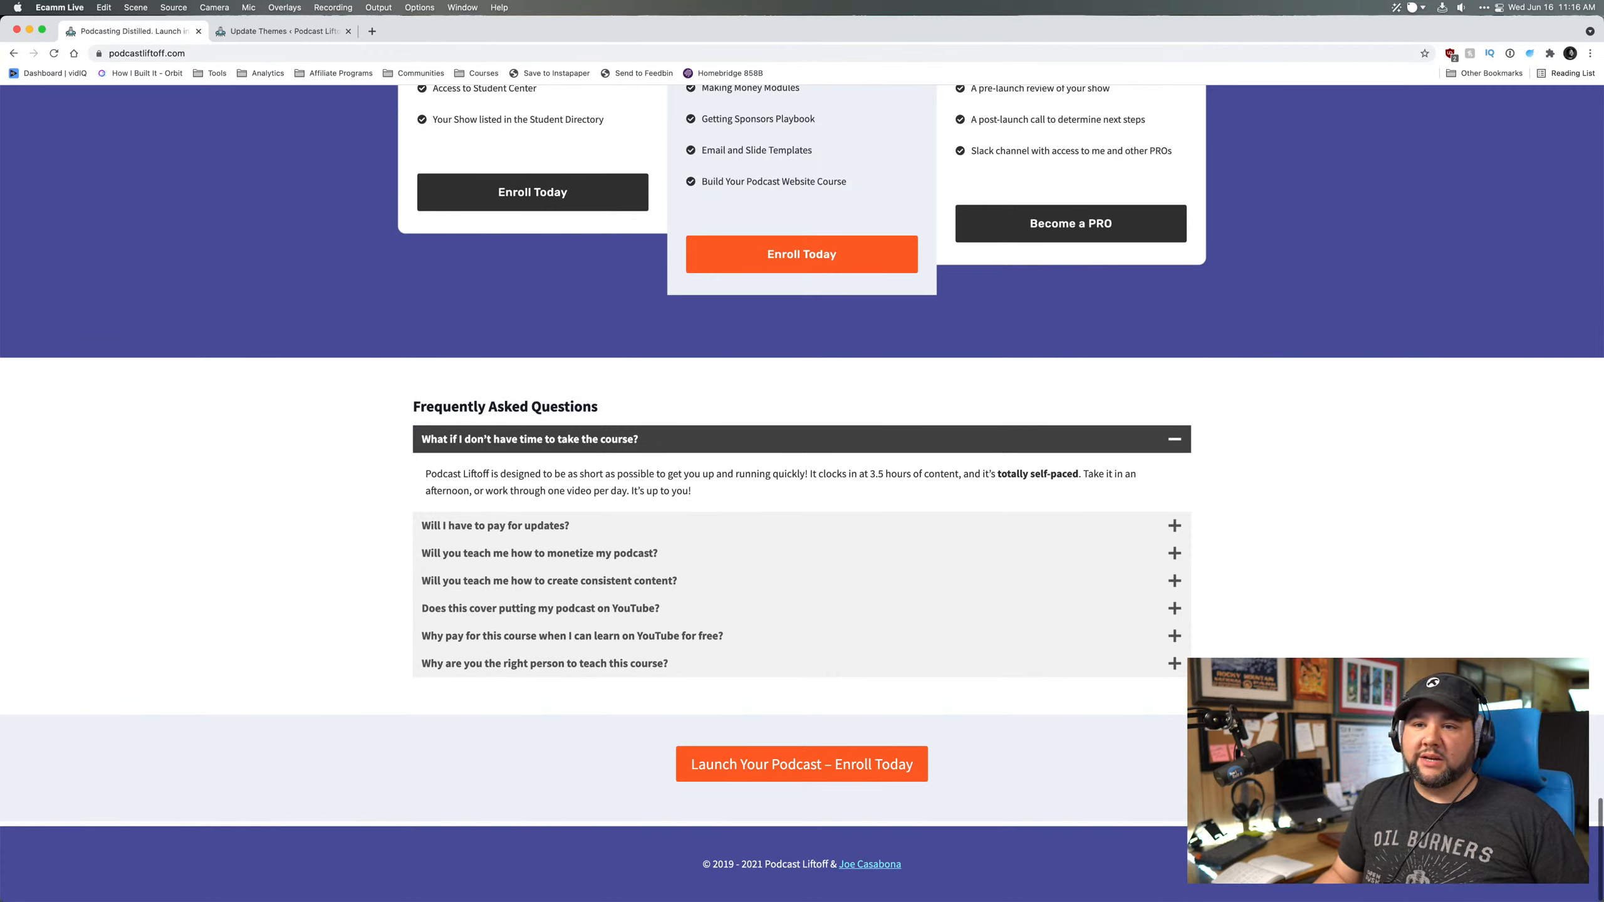
left_click(245, 508)
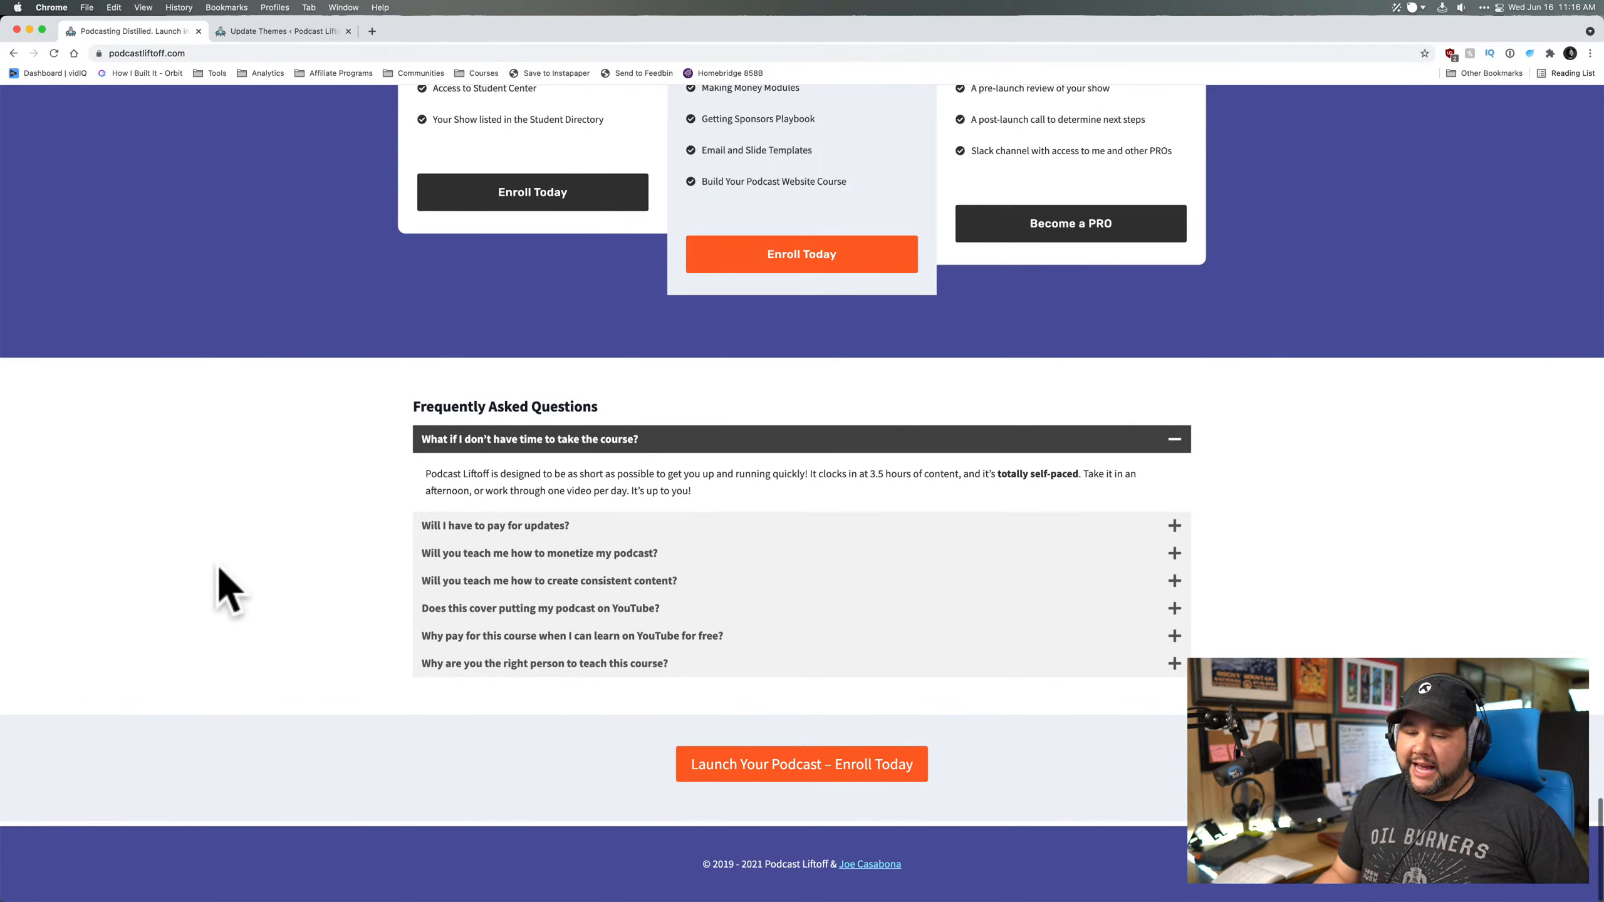
scroll(219, 567, "up", 10)
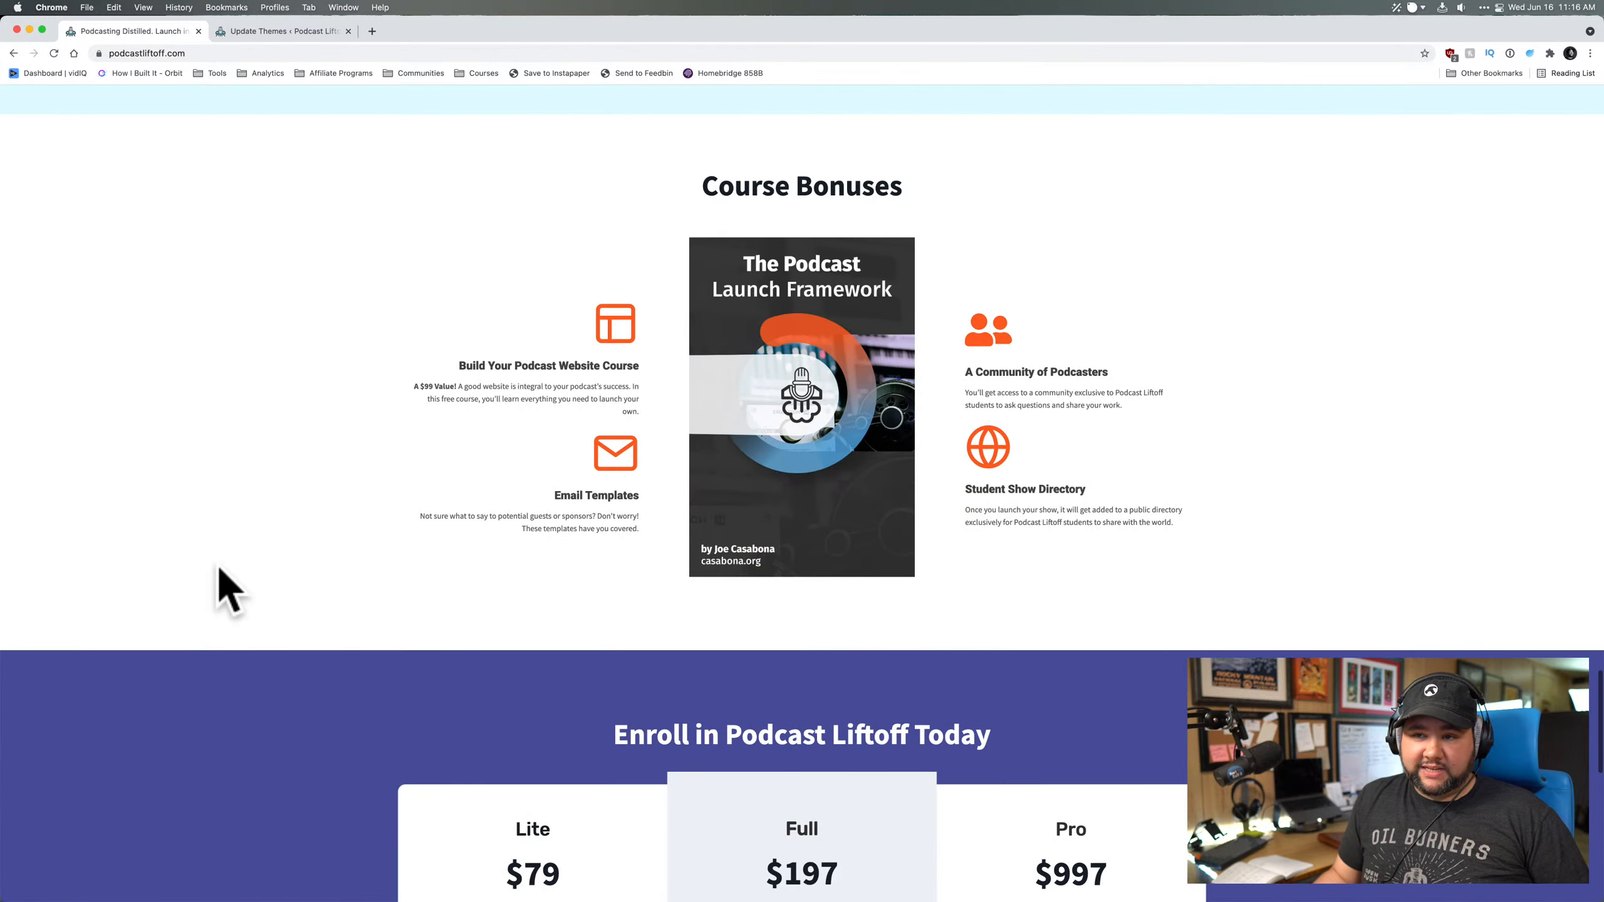
scroll(219, 567, "up", 10)
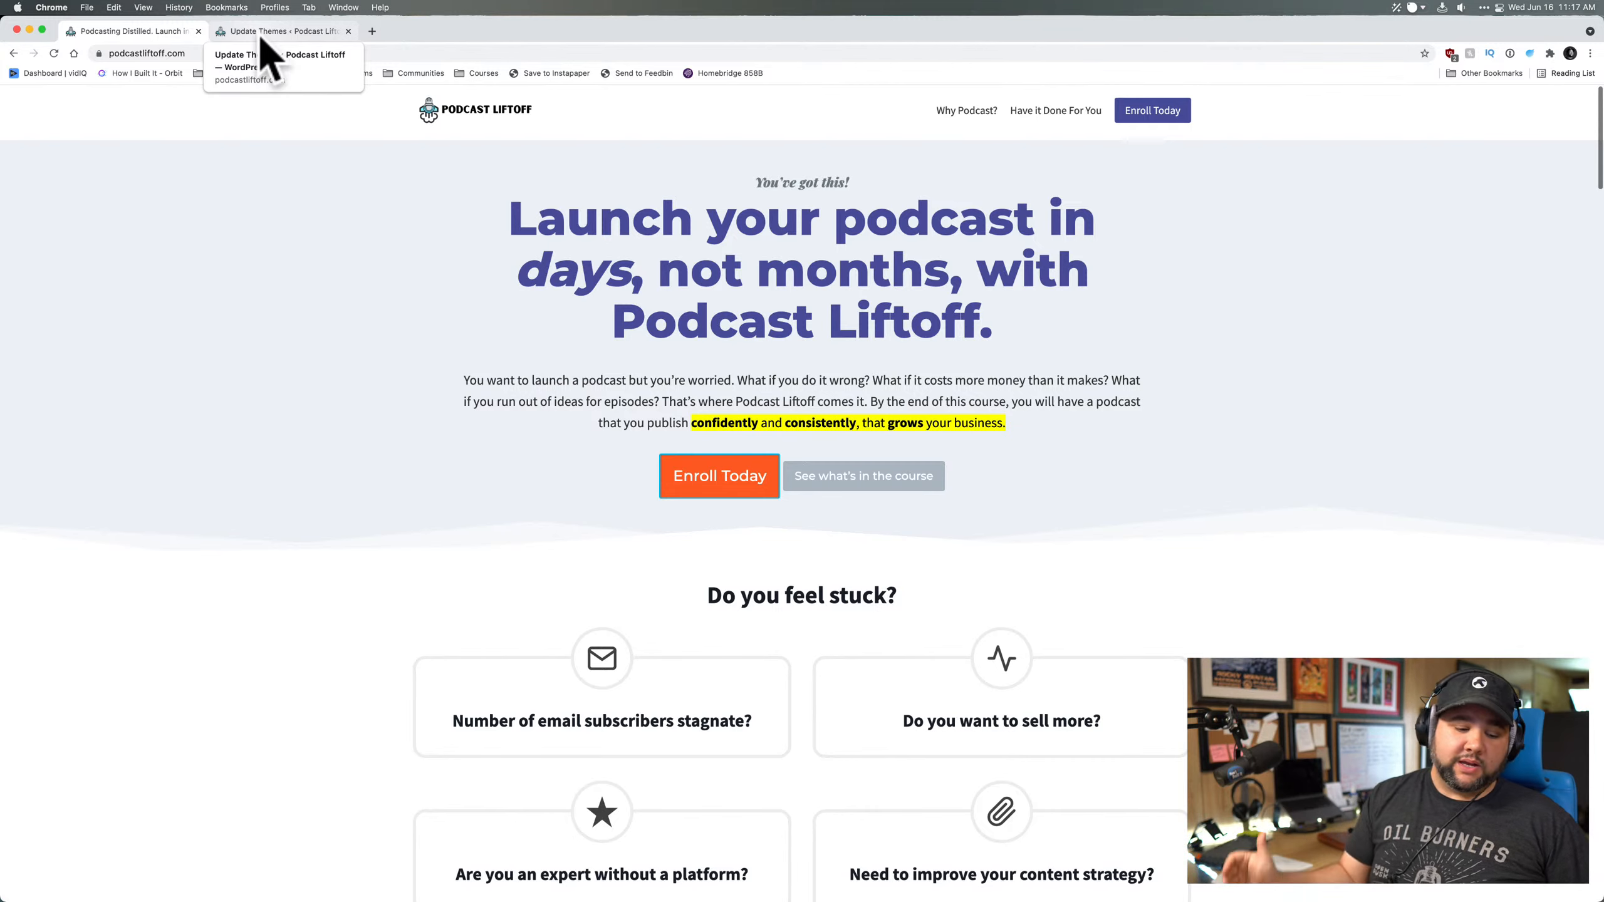
- Switch to the Podcast Liftoff WordPress admin and open its dashboard home
left_click(261, 39)
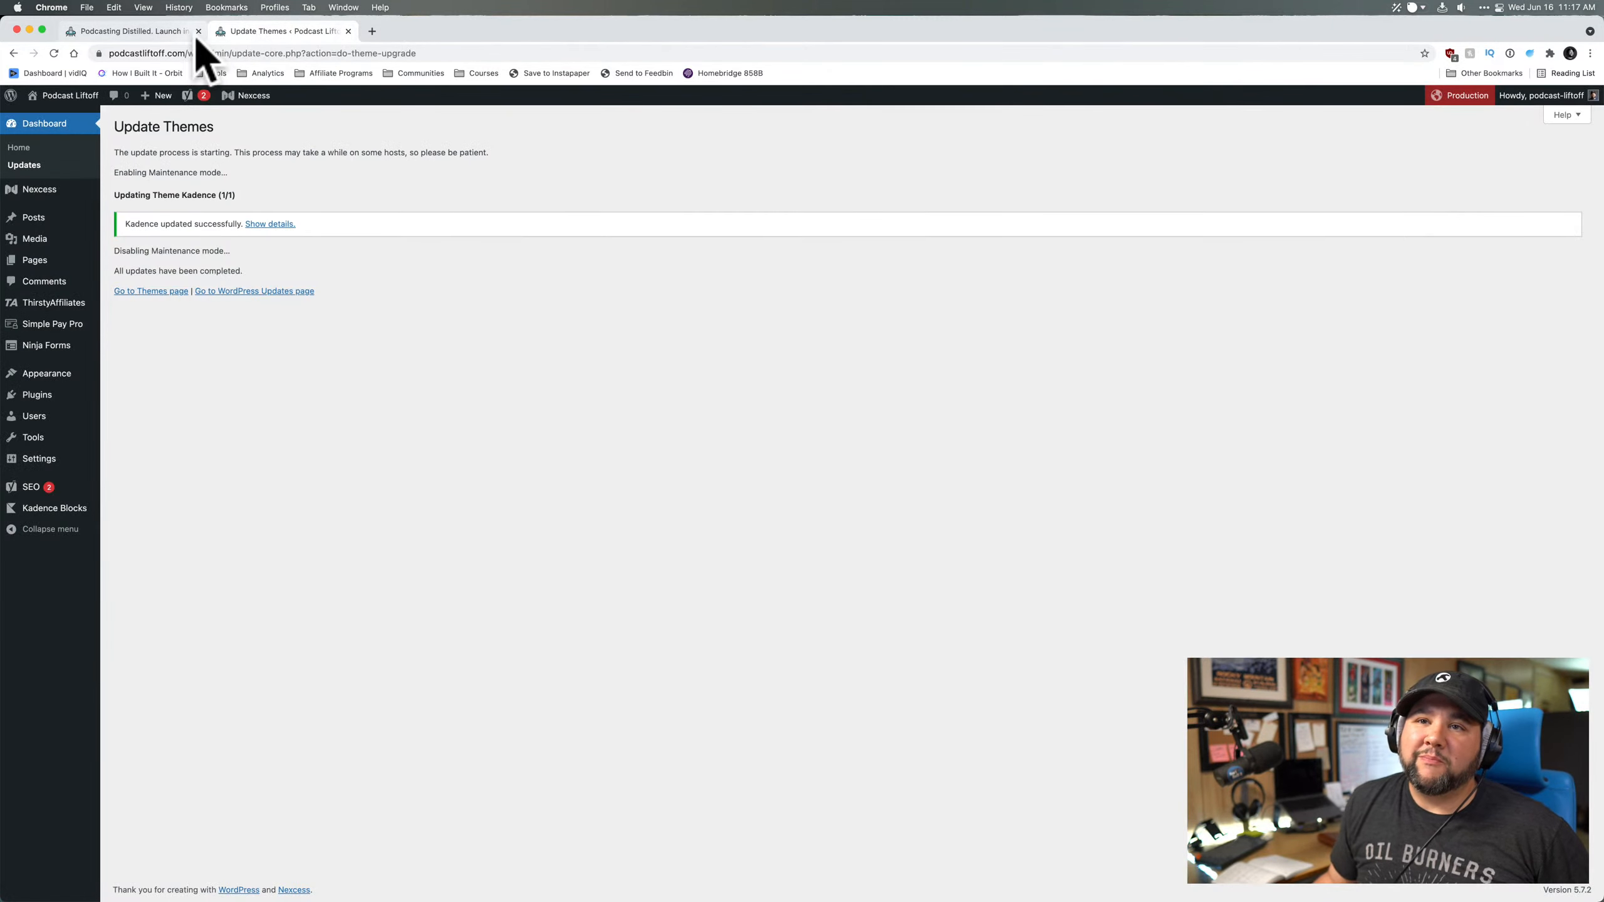
mouse_move(69, 101)
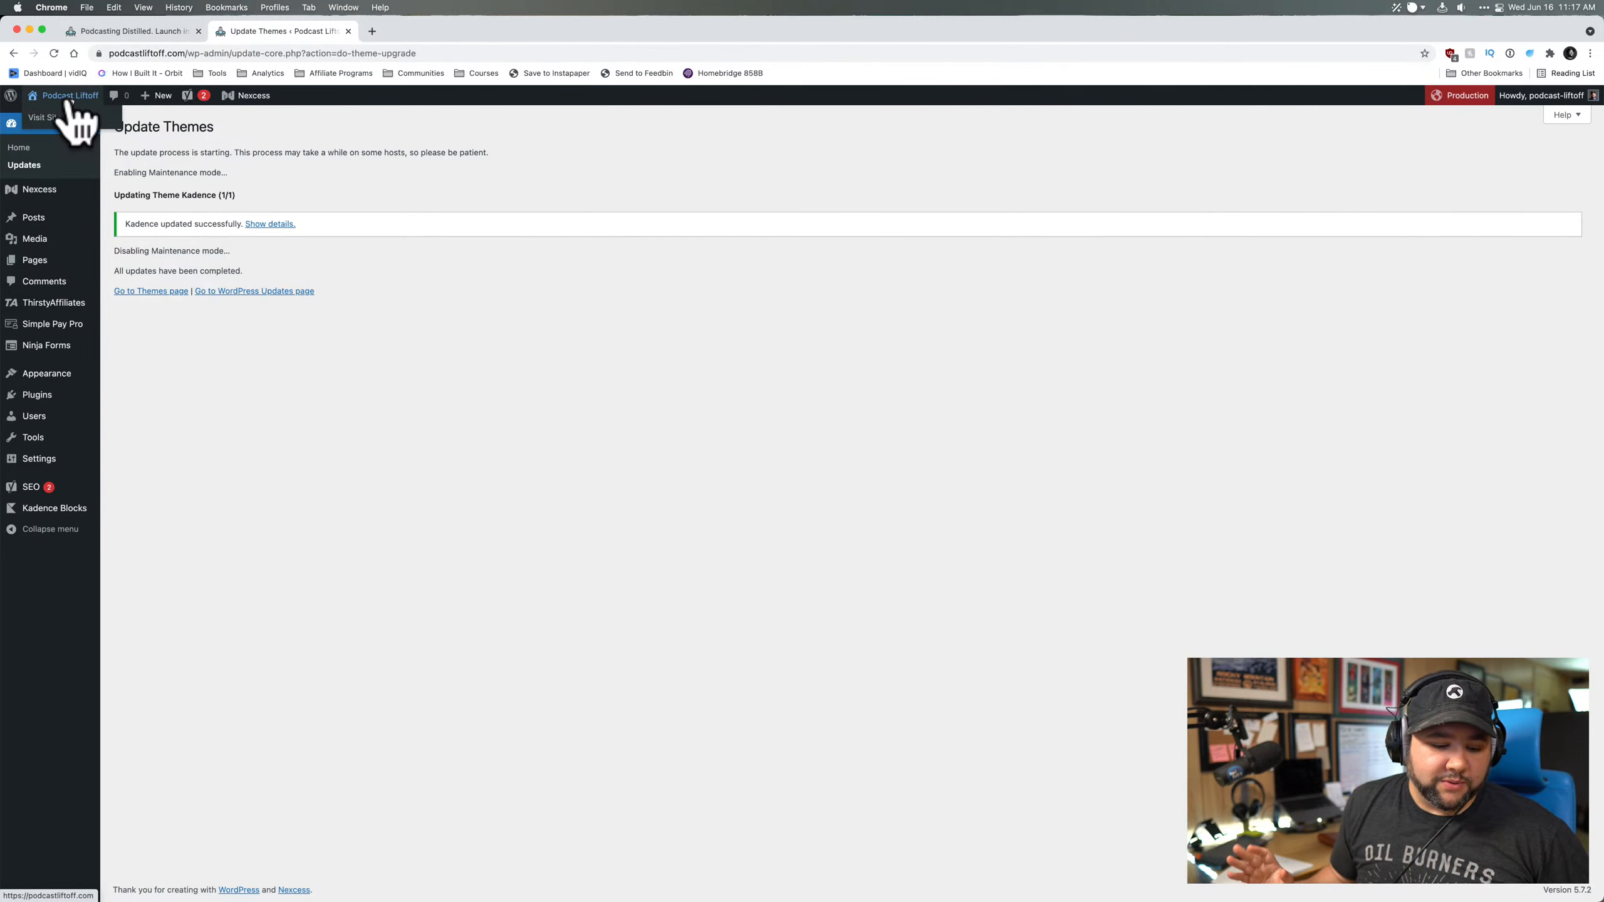
left_click(48, 152)
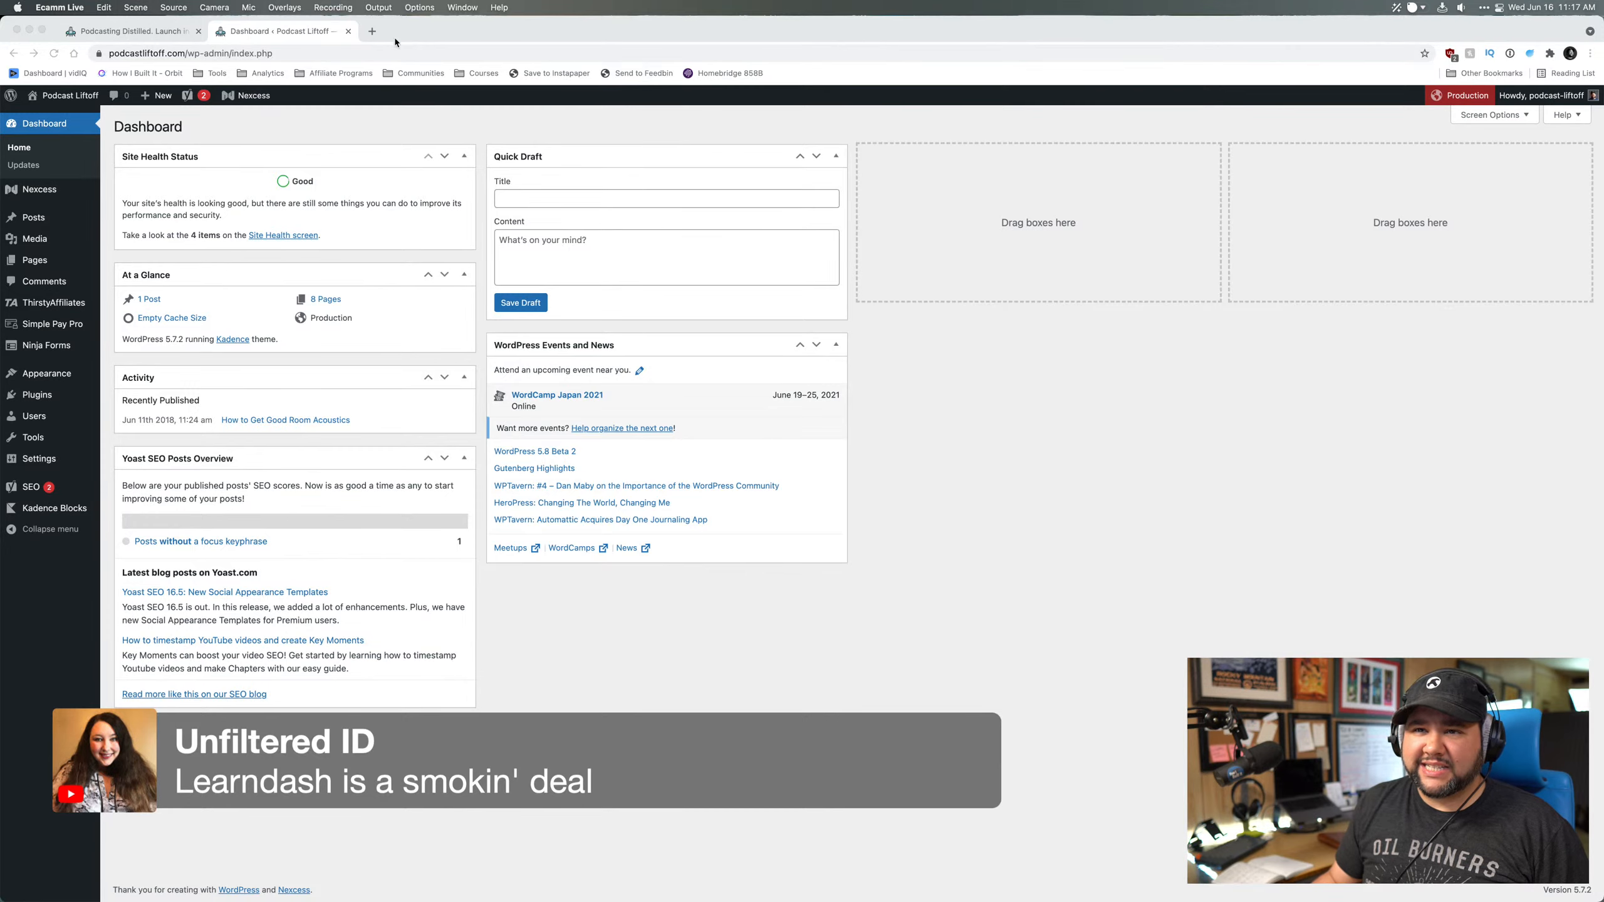
- Open learndash.com in a new browser tab and review the Pro, Plus and Basic packages on its pricing page
left_click(372, 31)
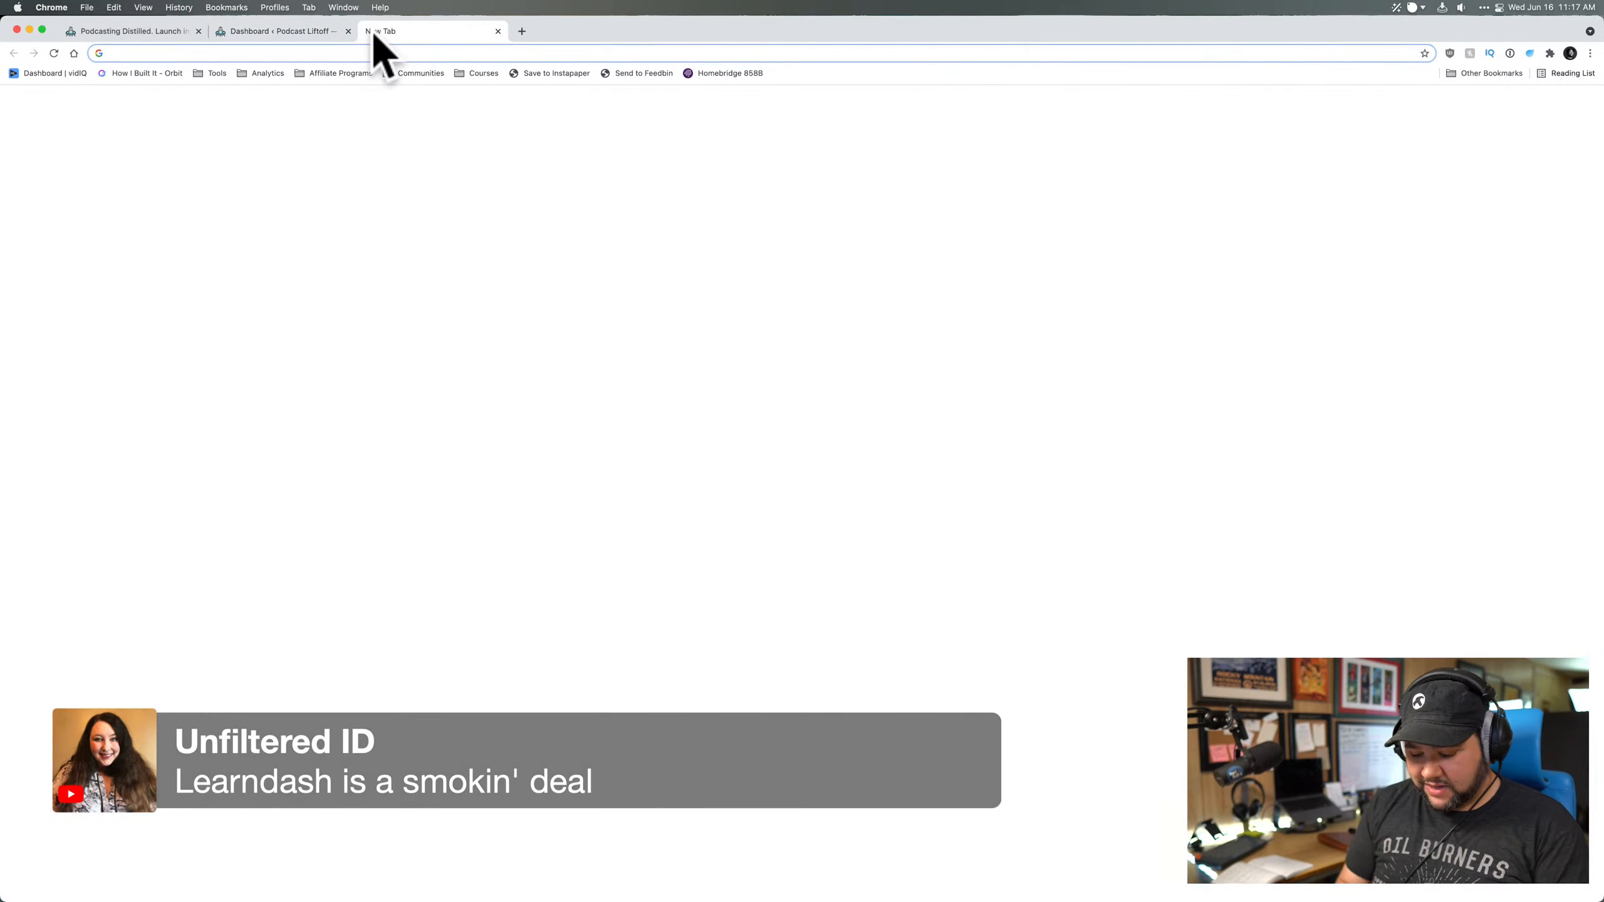
type("learndash.com")
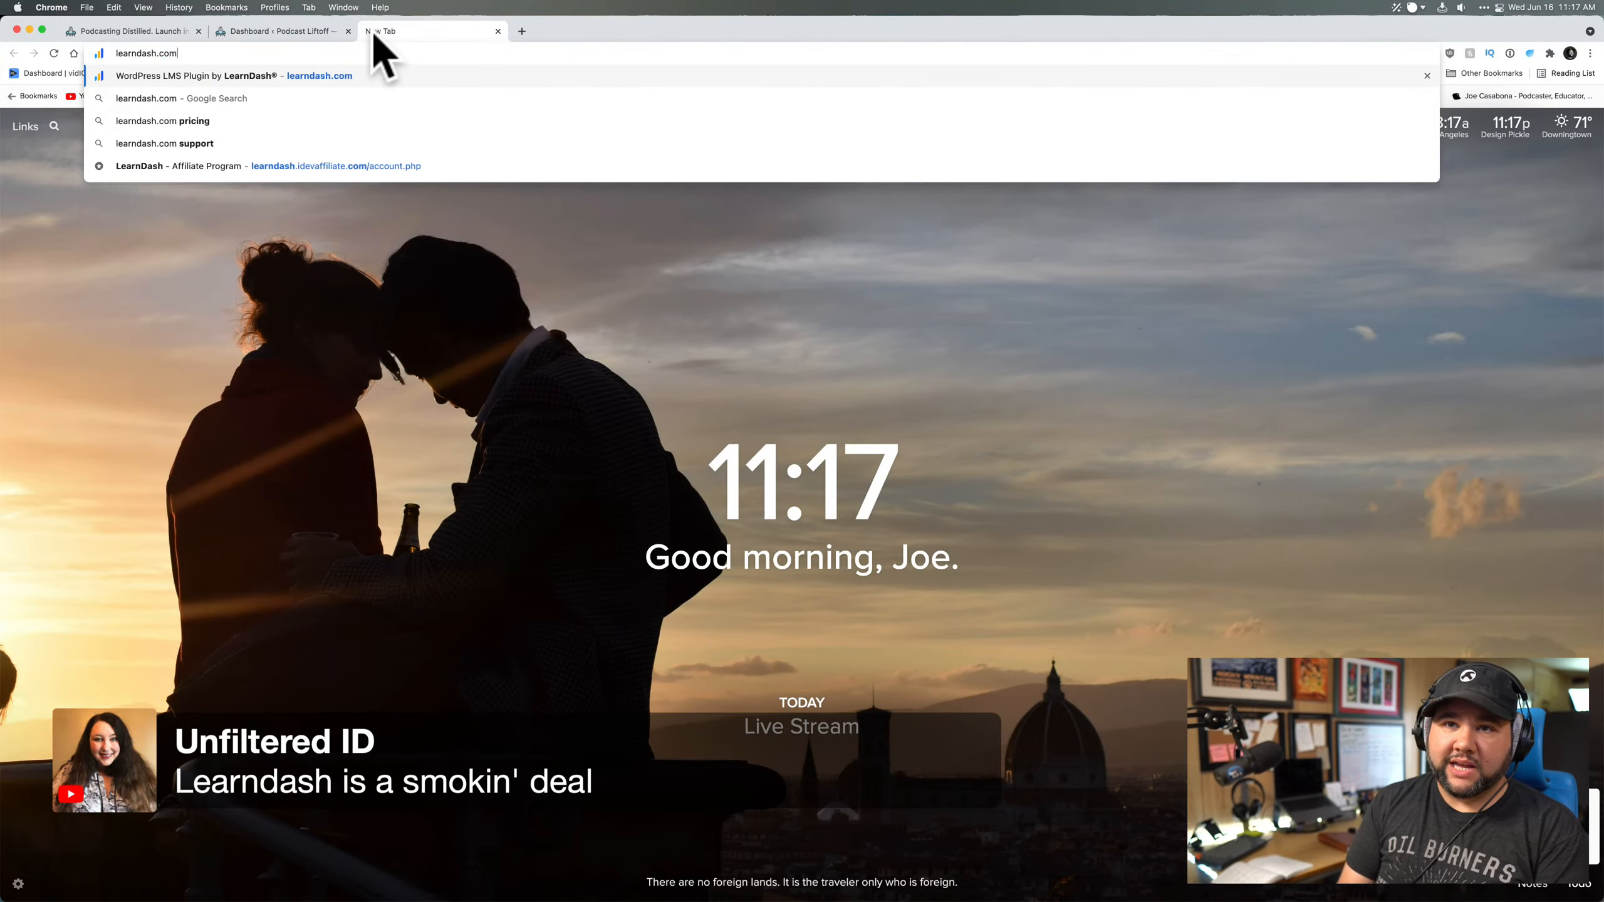
key("Return")
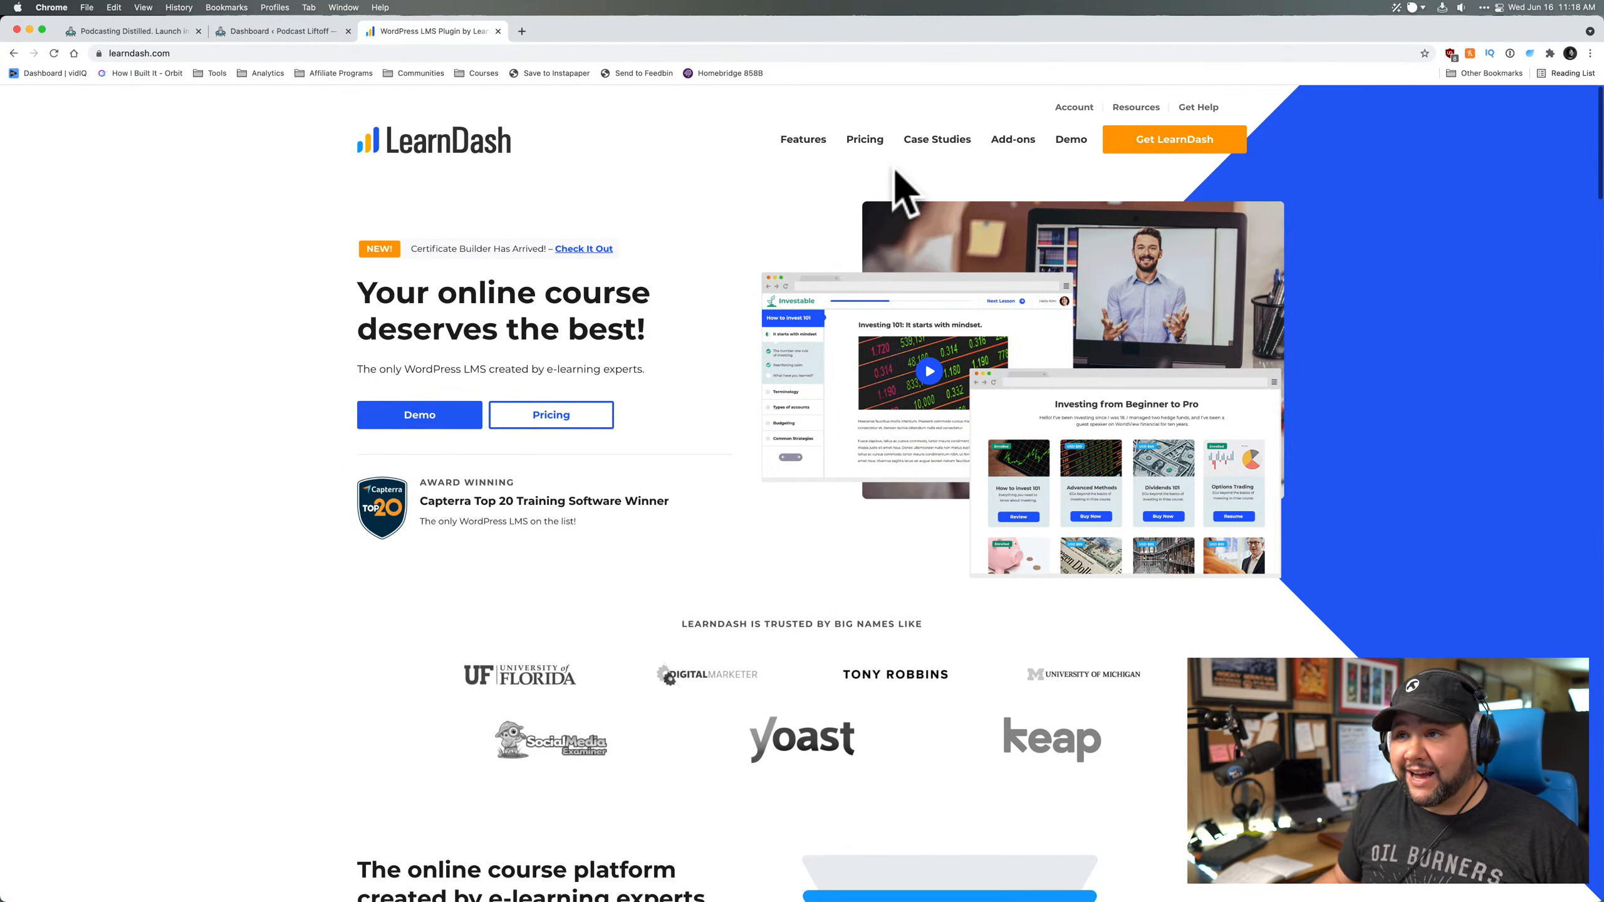
left_click(865, 140)
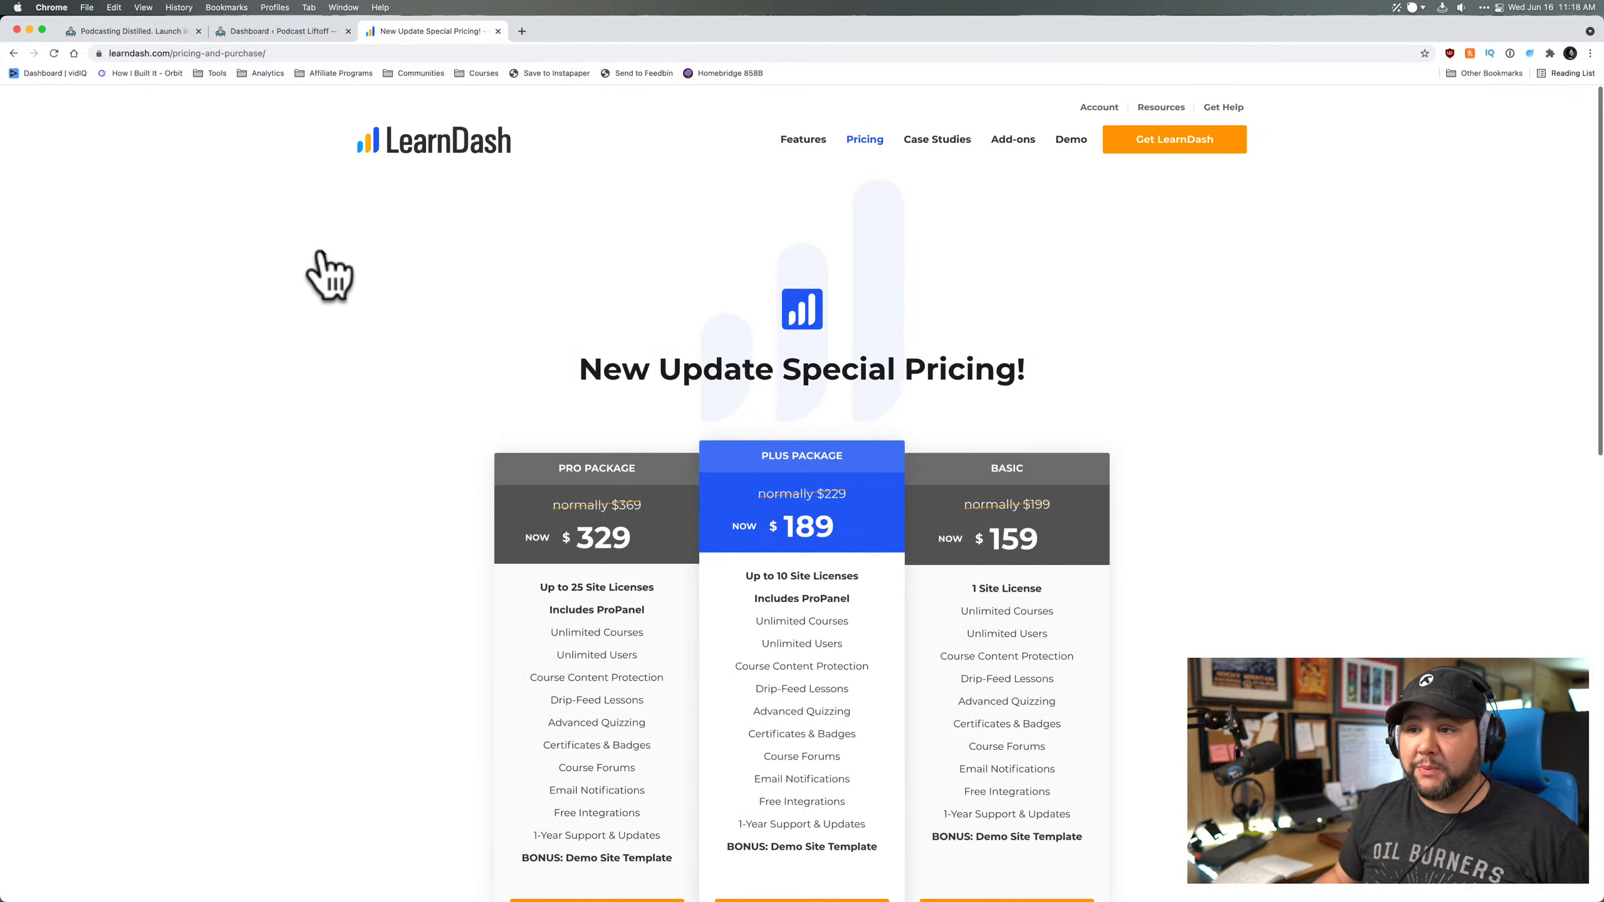
scroll(363, 562, "down", 1)
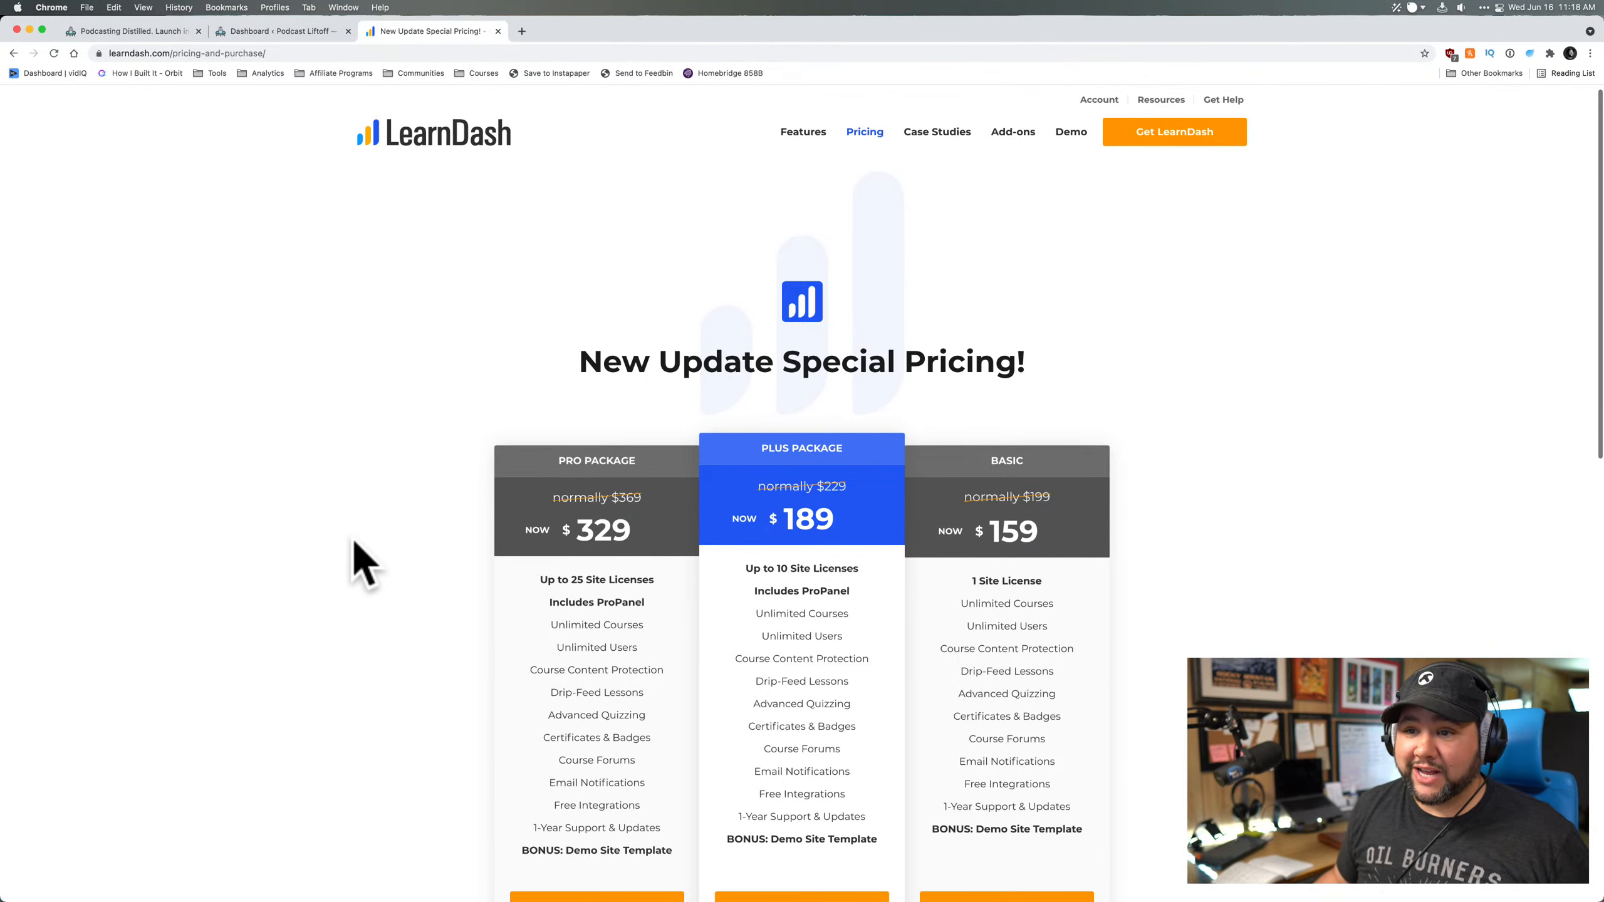
scroll(354, 542, "down", 3)
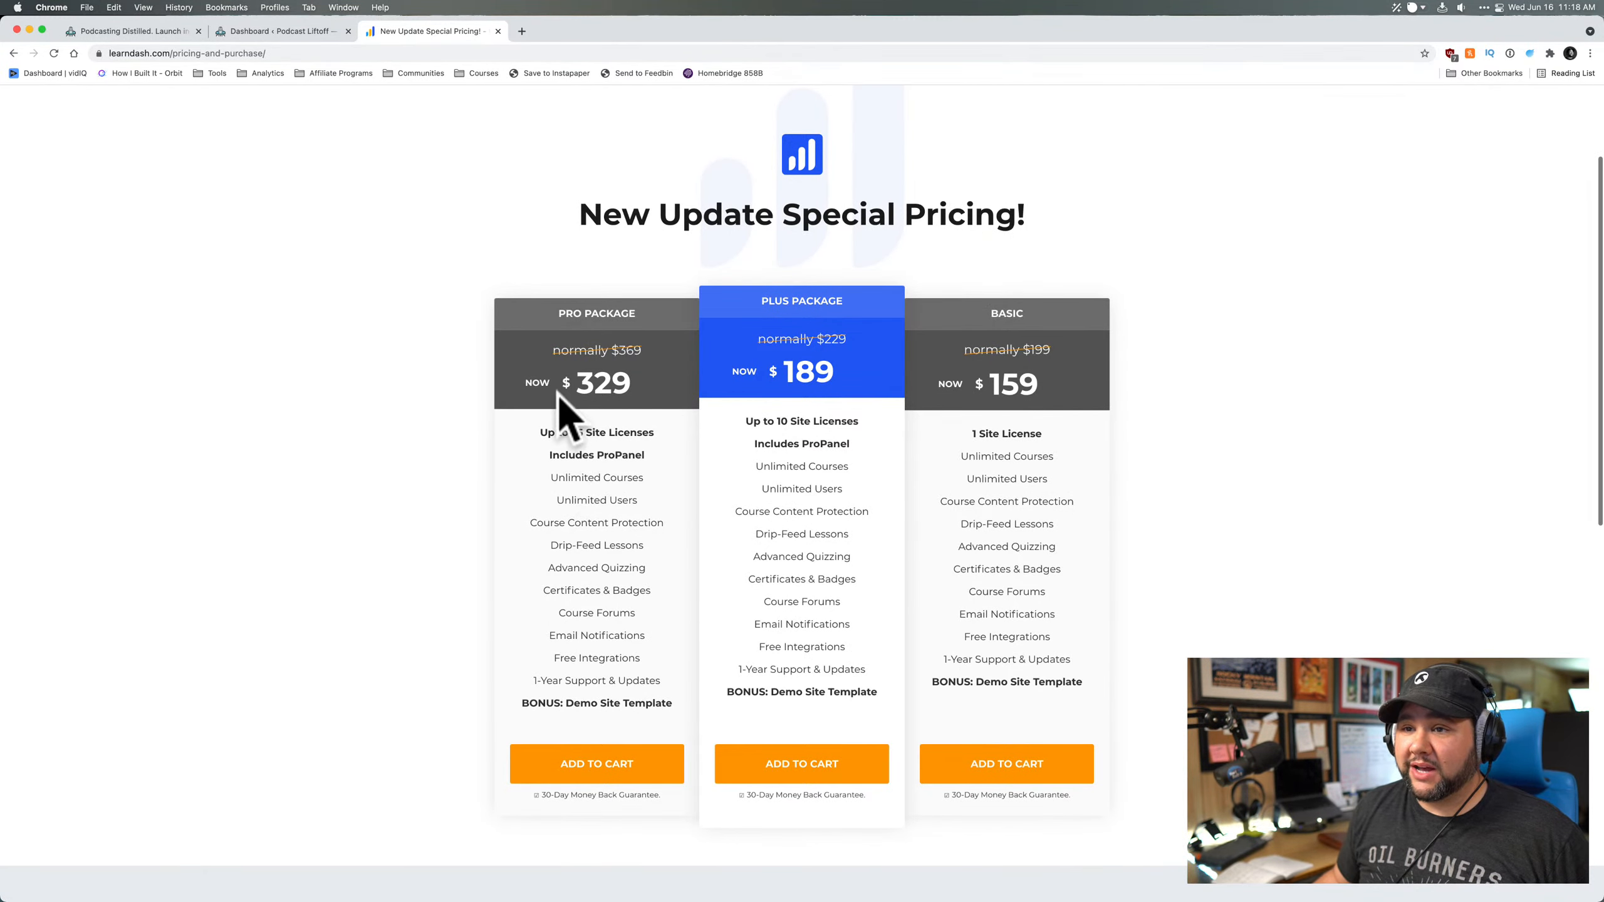
mouse_move(555, 432)
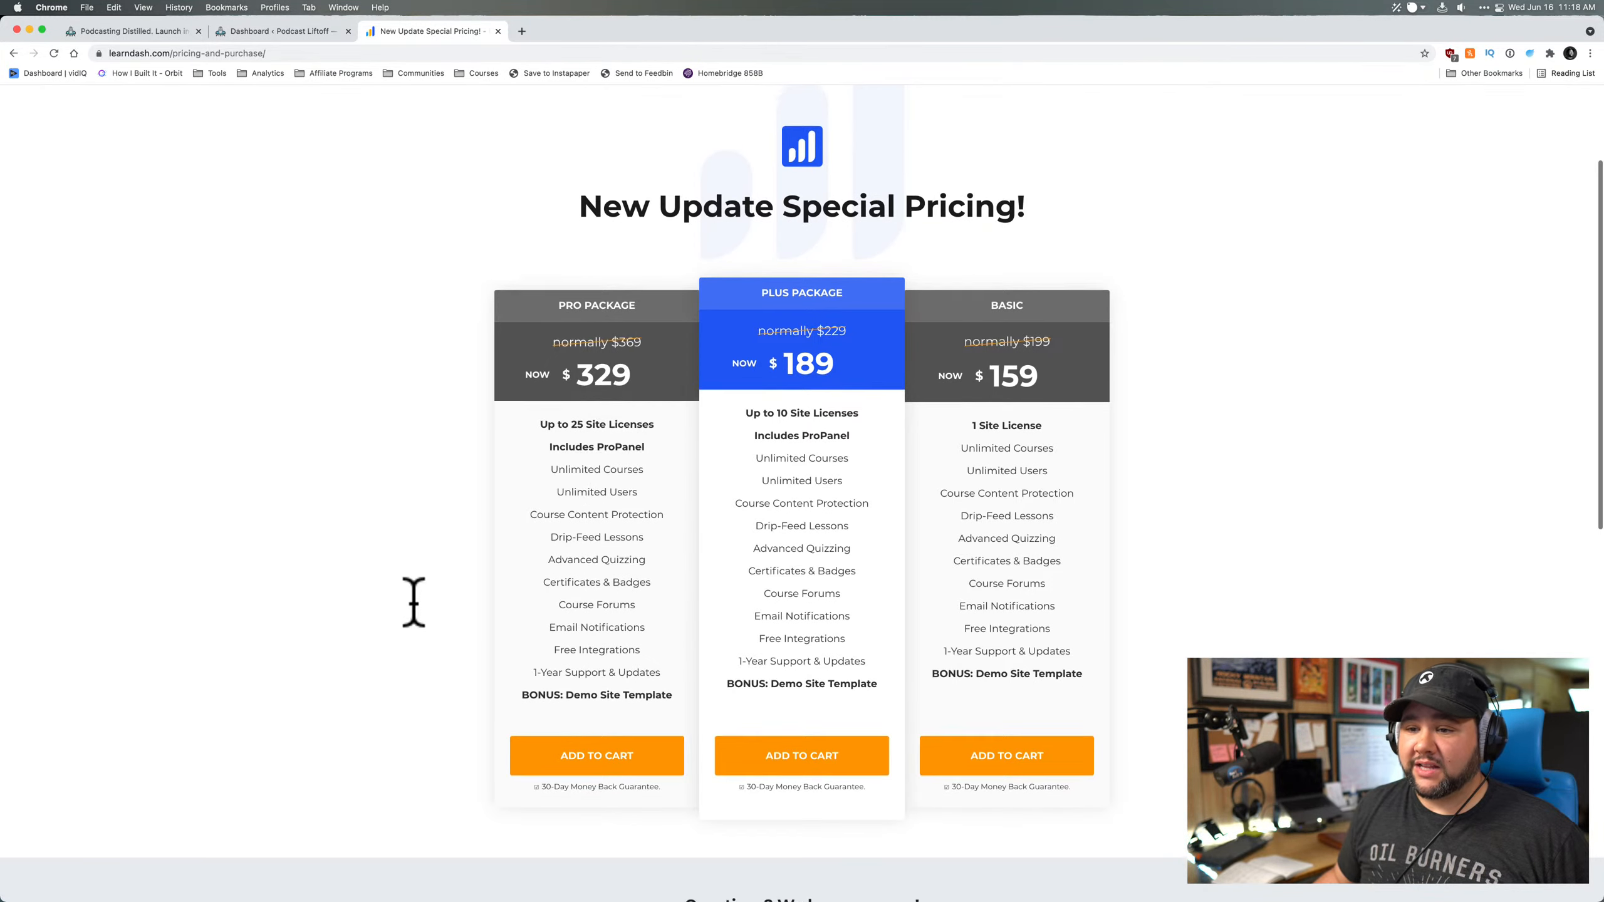
scroll(412, 601, "down", 3)
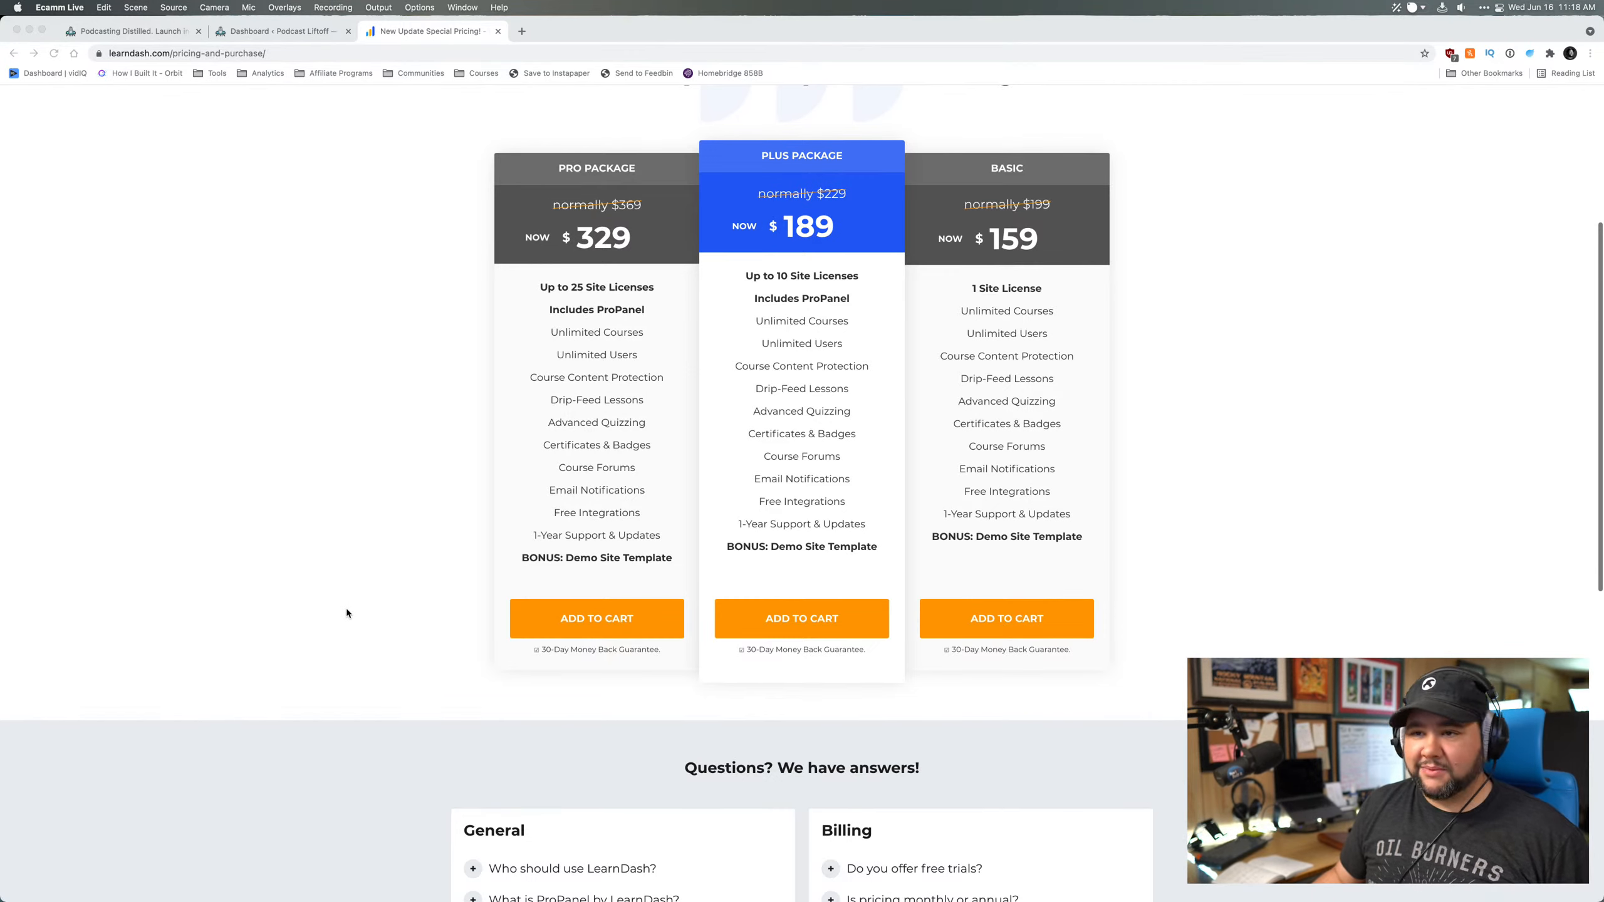
left_click(254, 587)
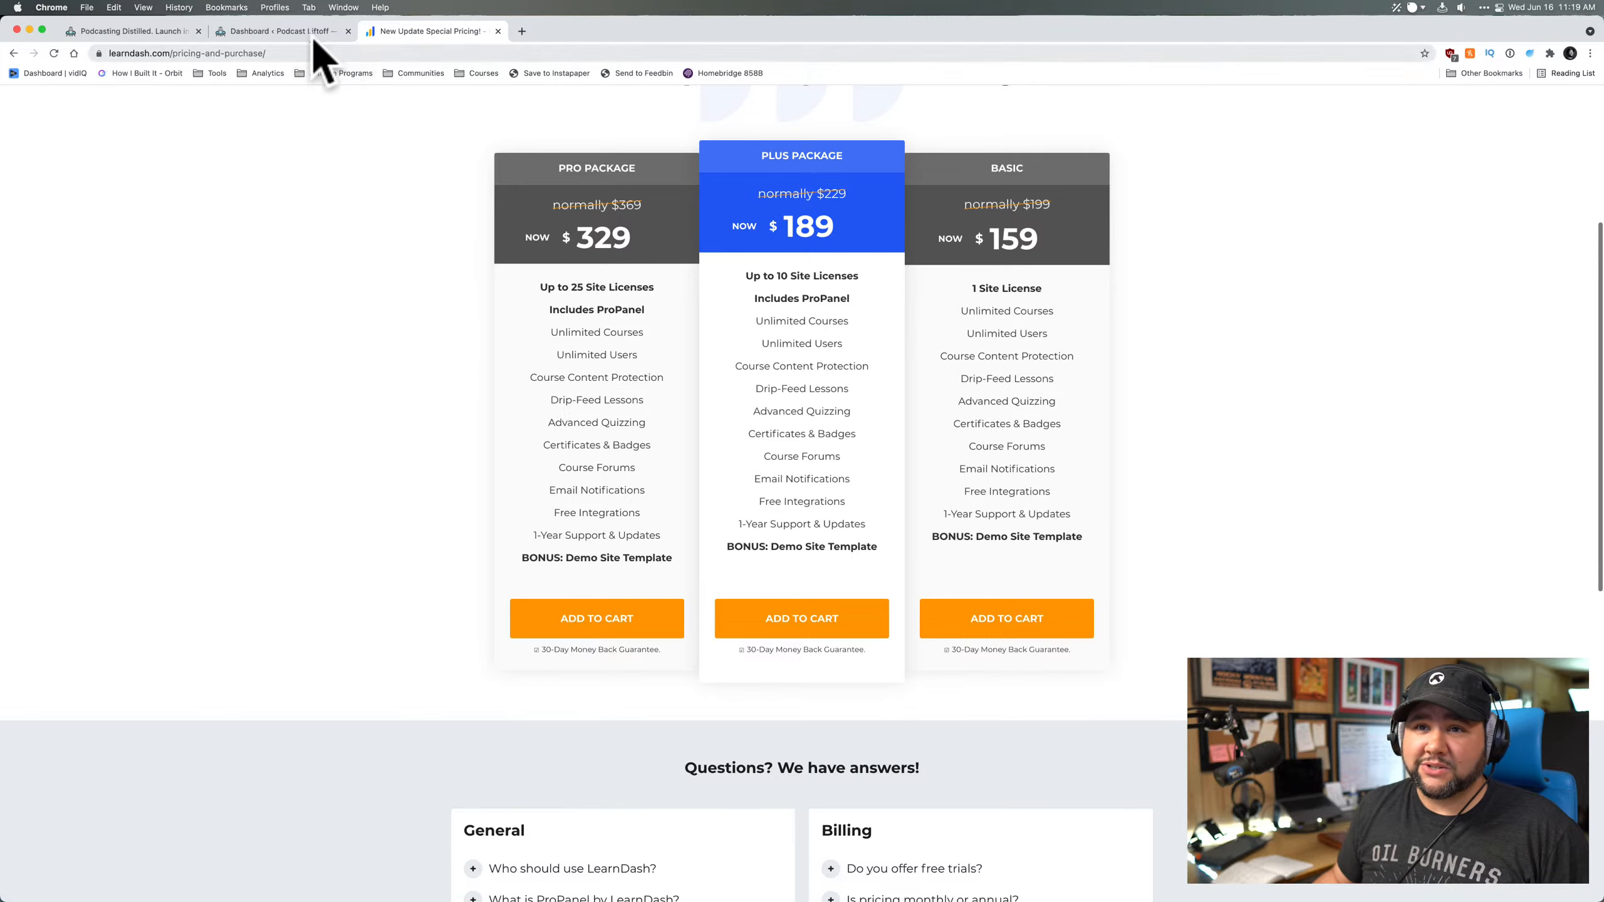
left_click(285, 32)
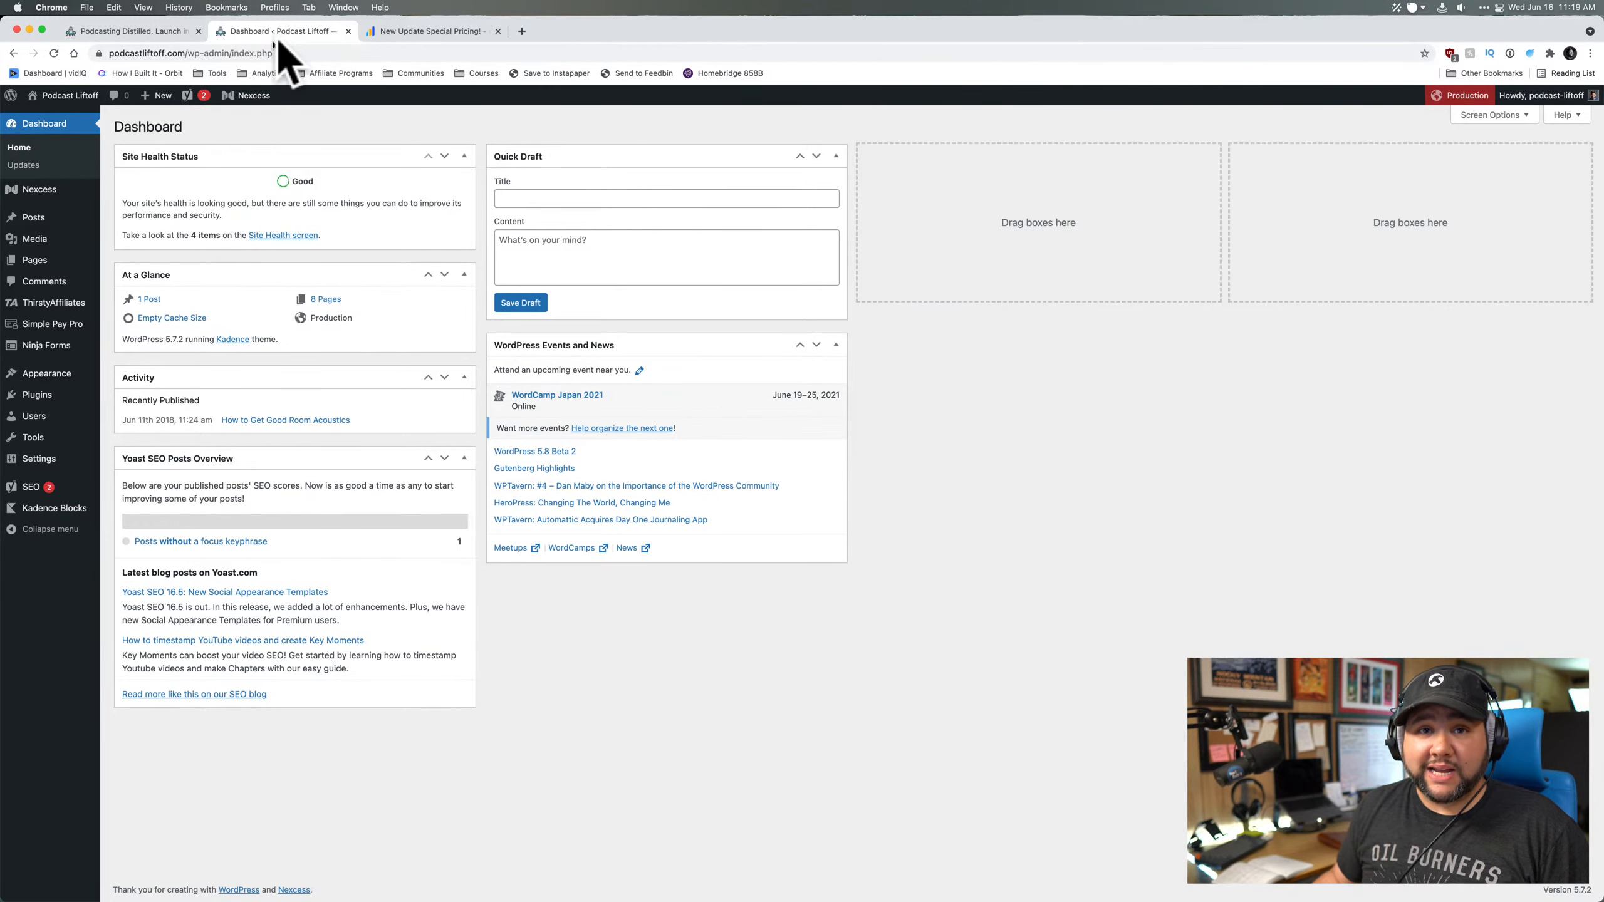
left_click(125, 36)
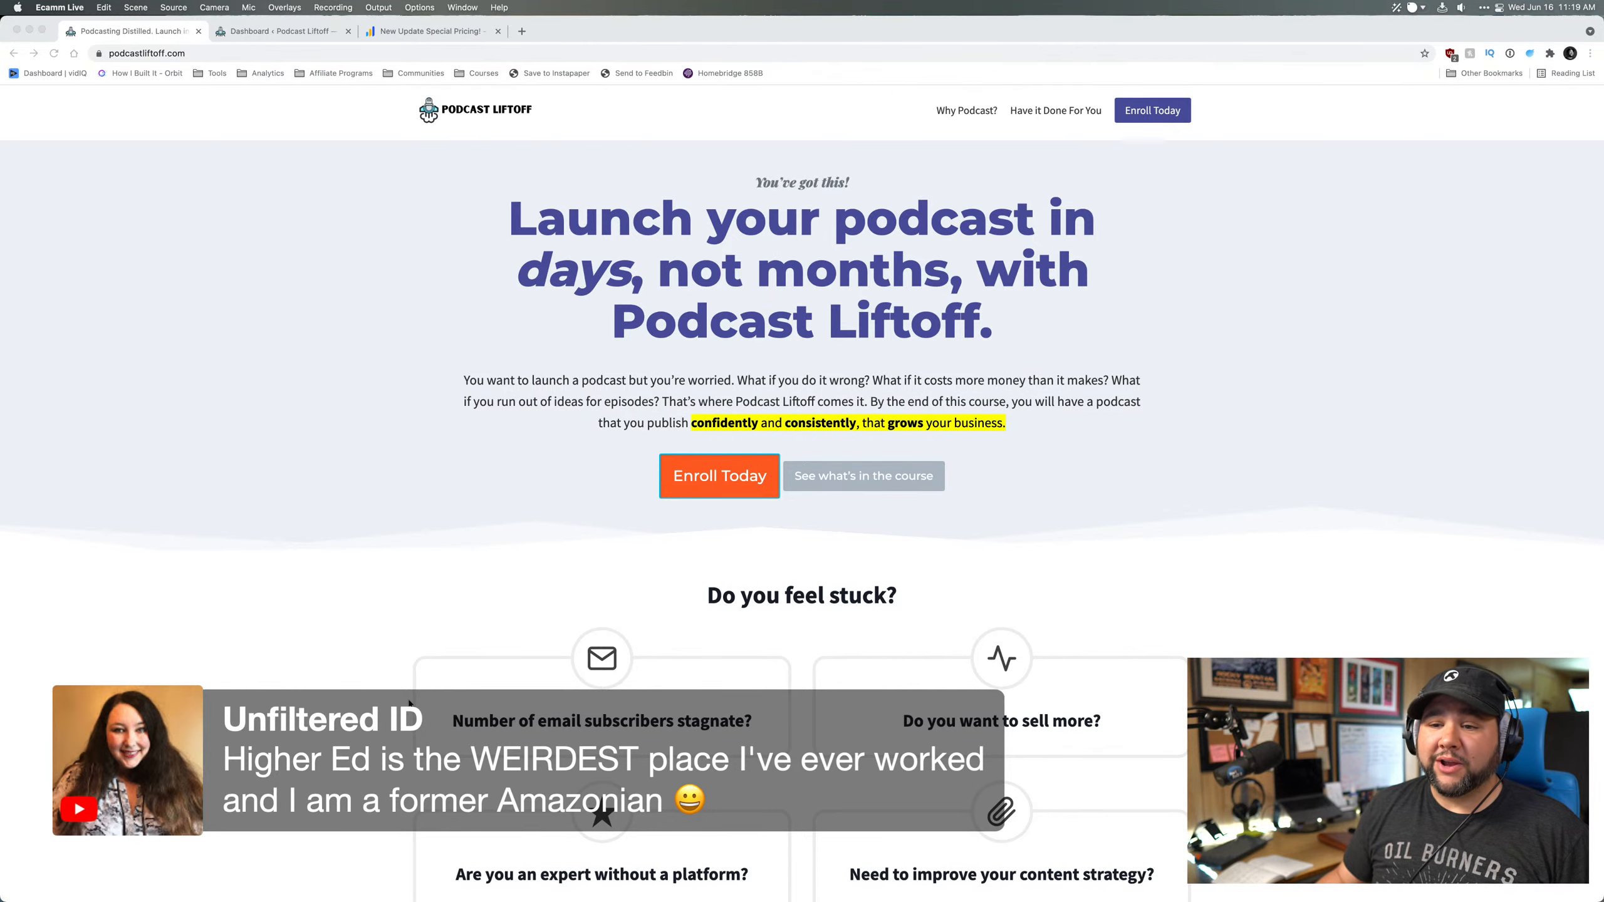
left_click(173, 538)
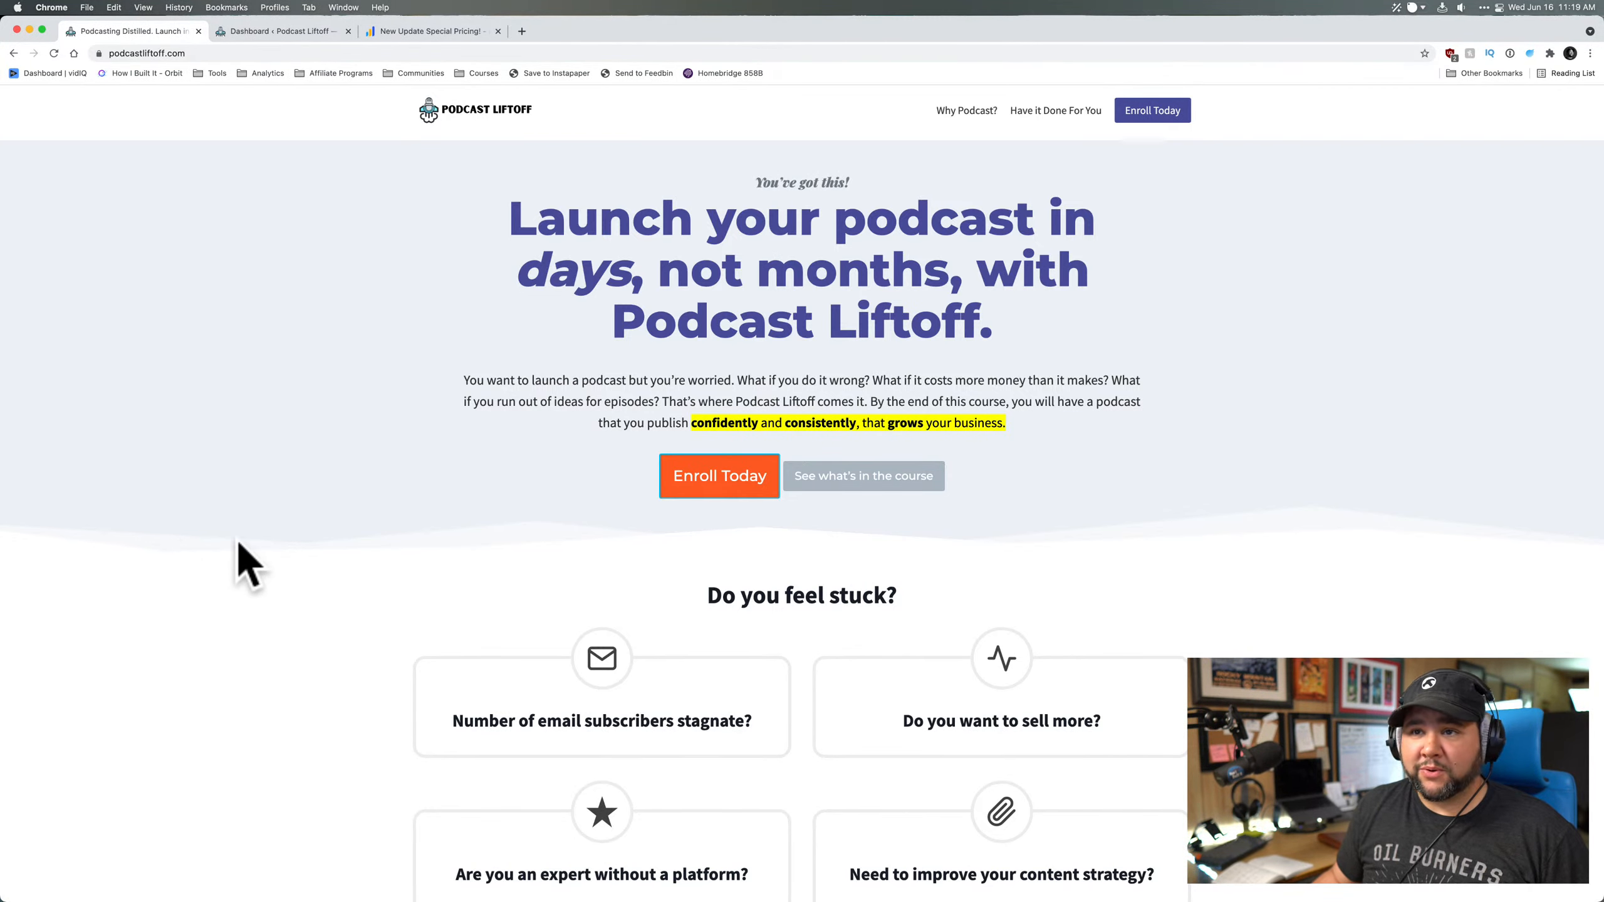
left_click(283, 31)
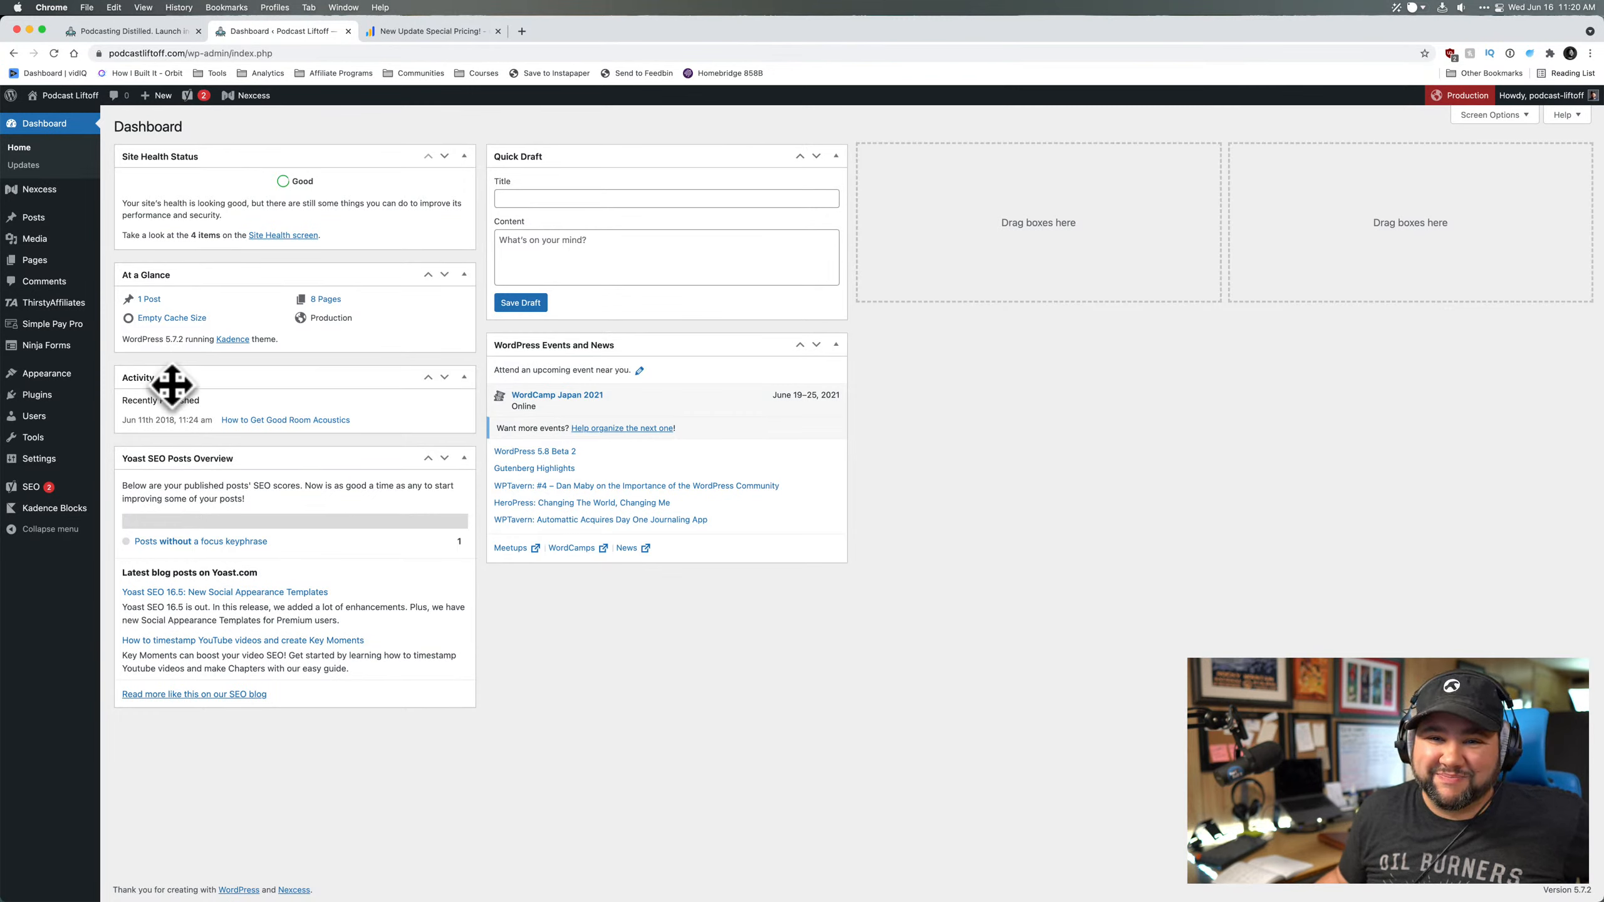
mouse_move(57, 376)
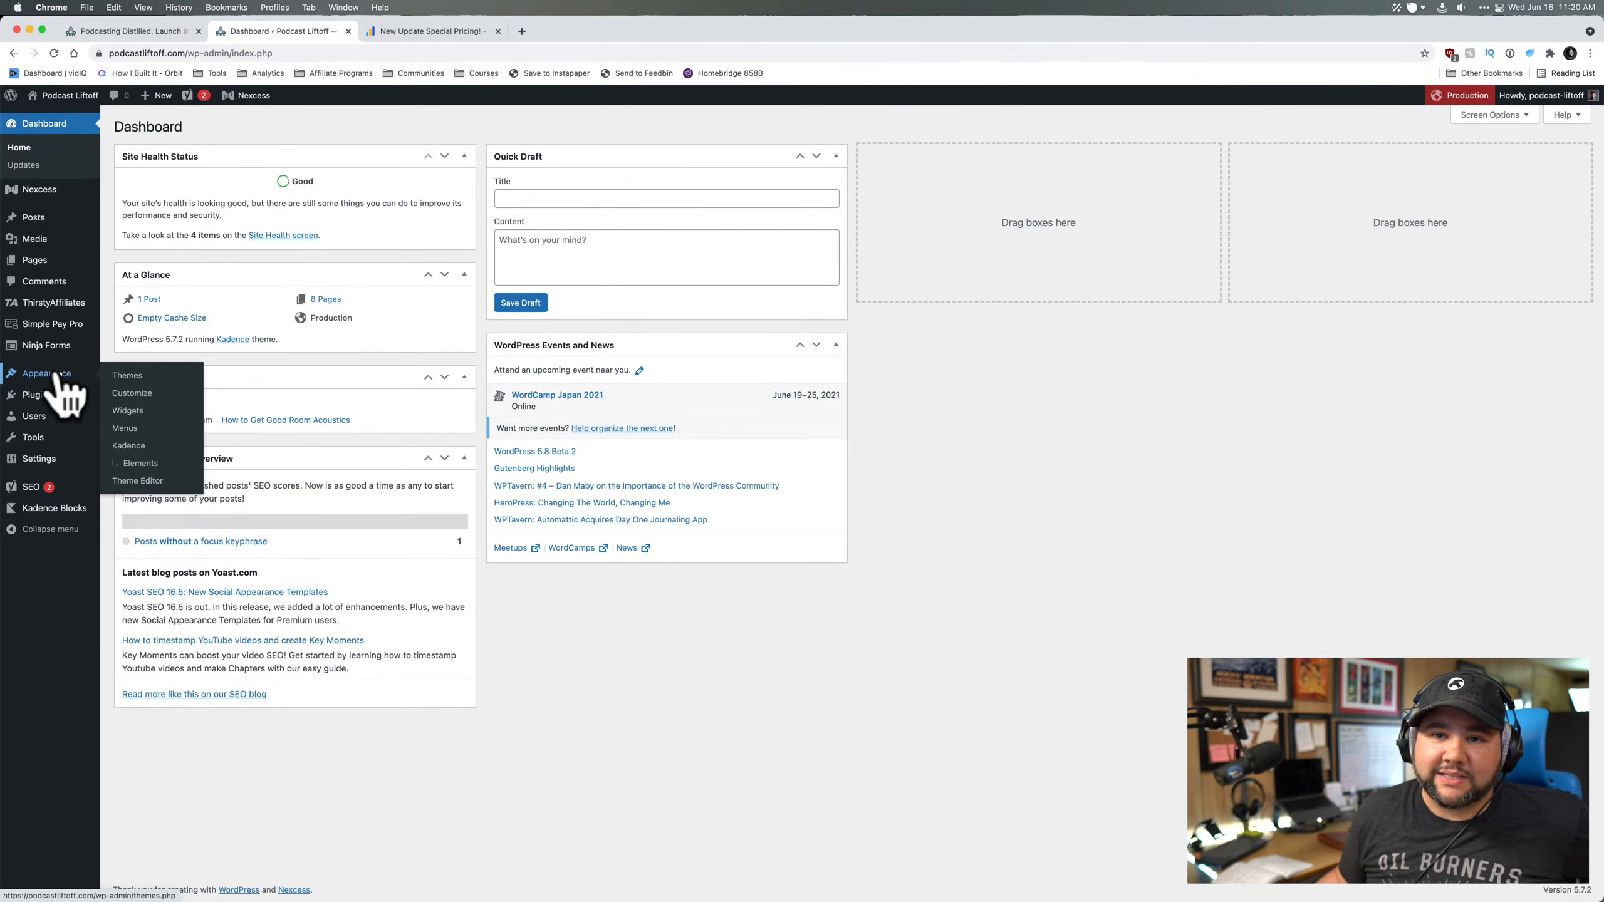
mouse_move(49, 441)
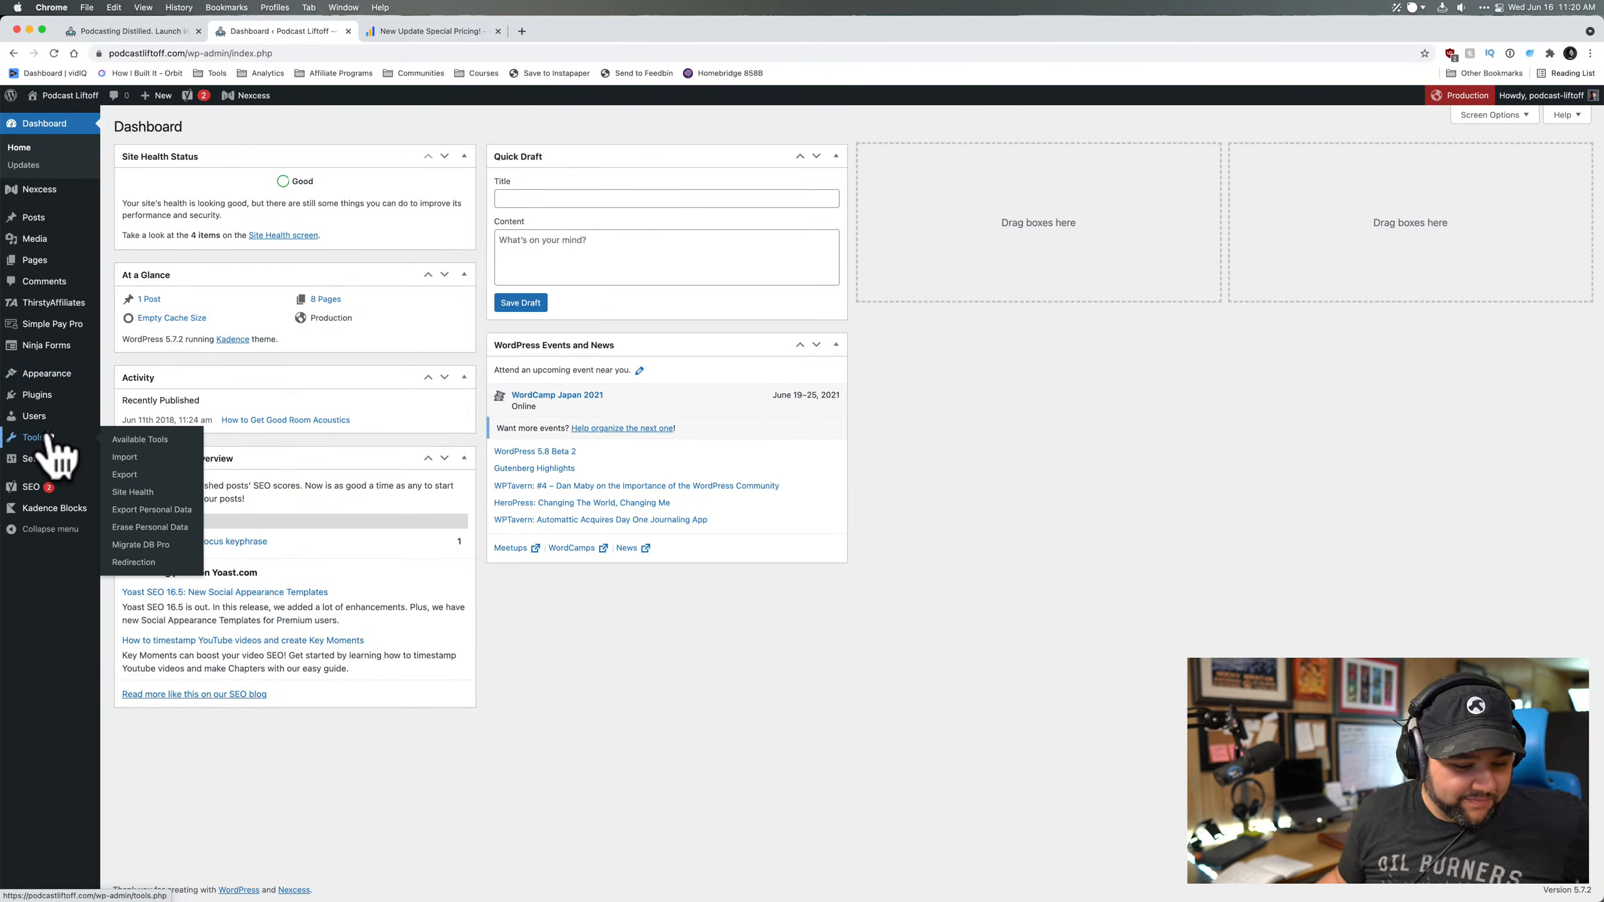
mouse_move(32, 469)
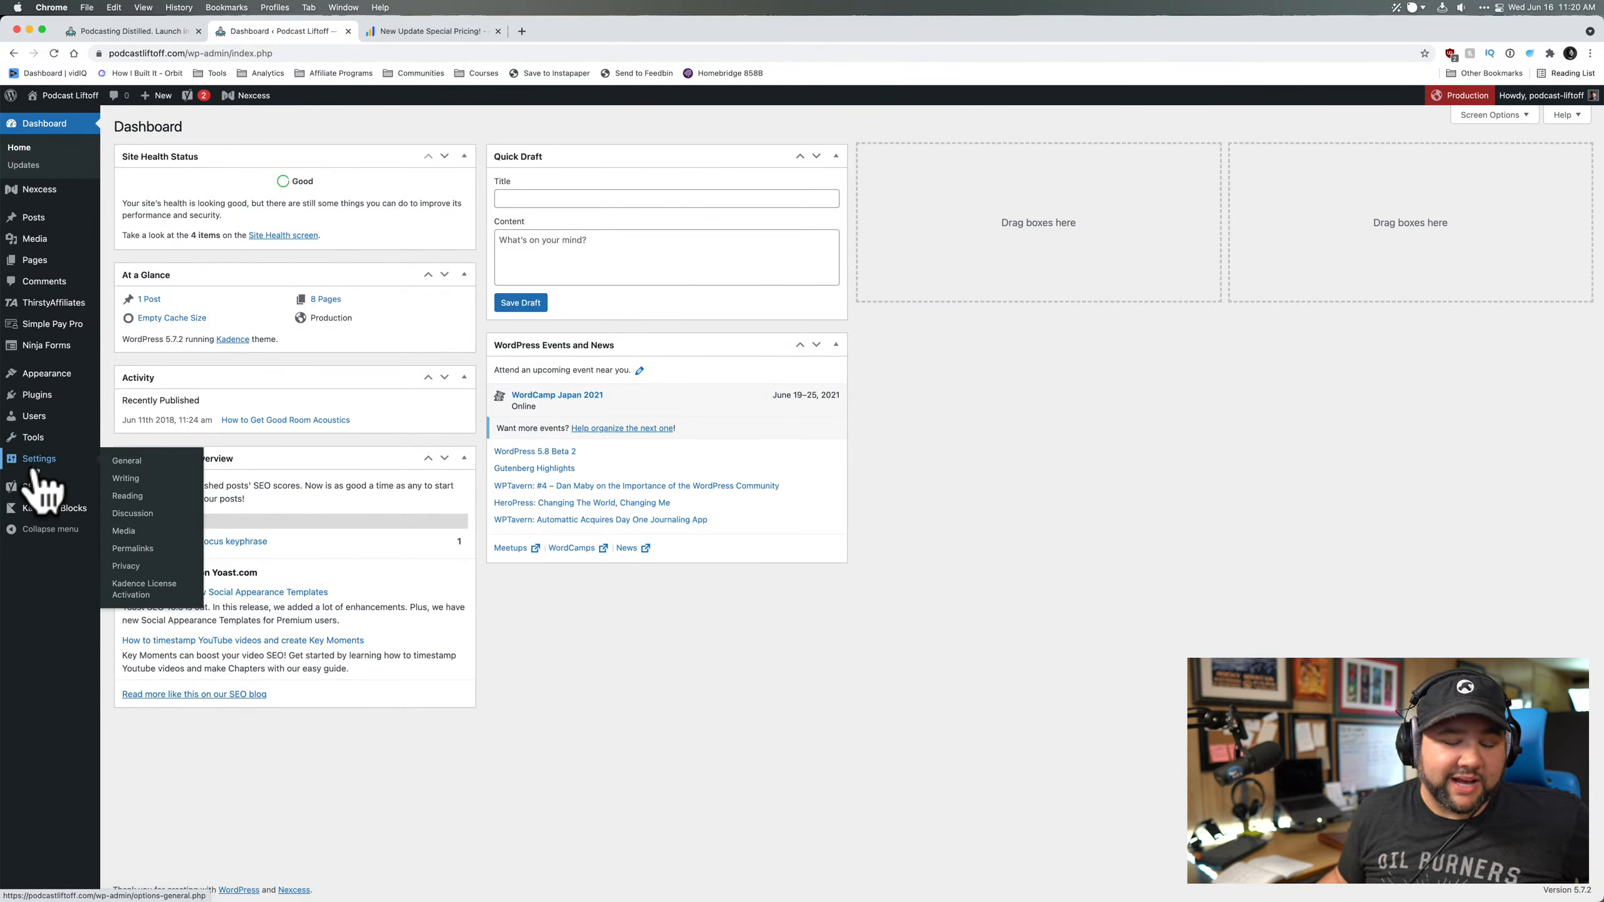
mouse_move(62, 325)
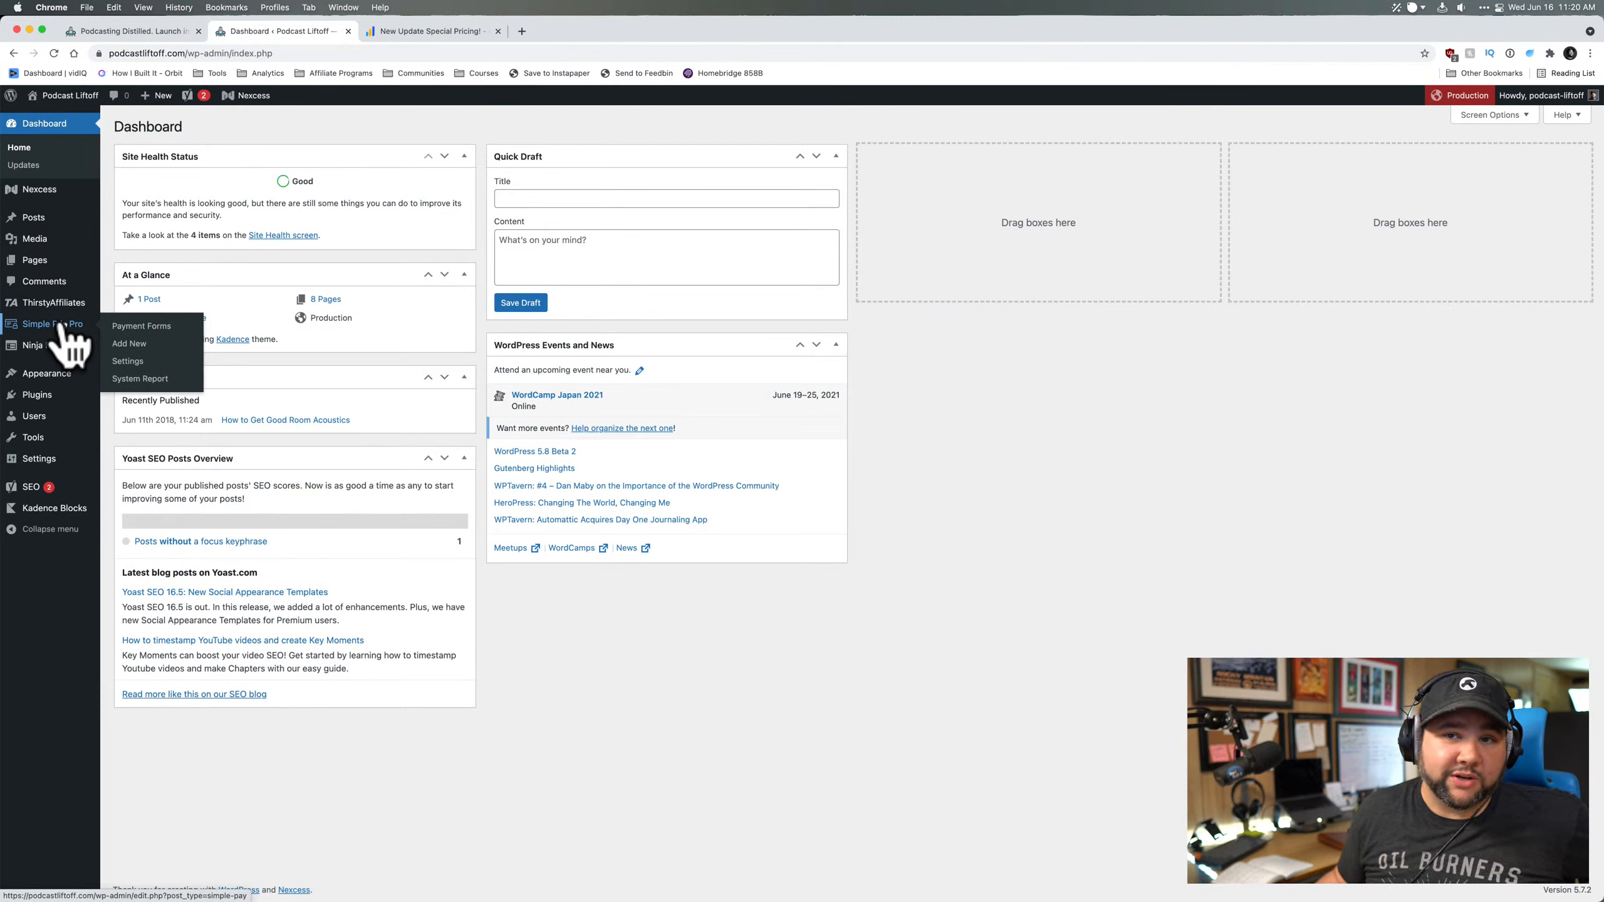
mouse_move(64, 223)
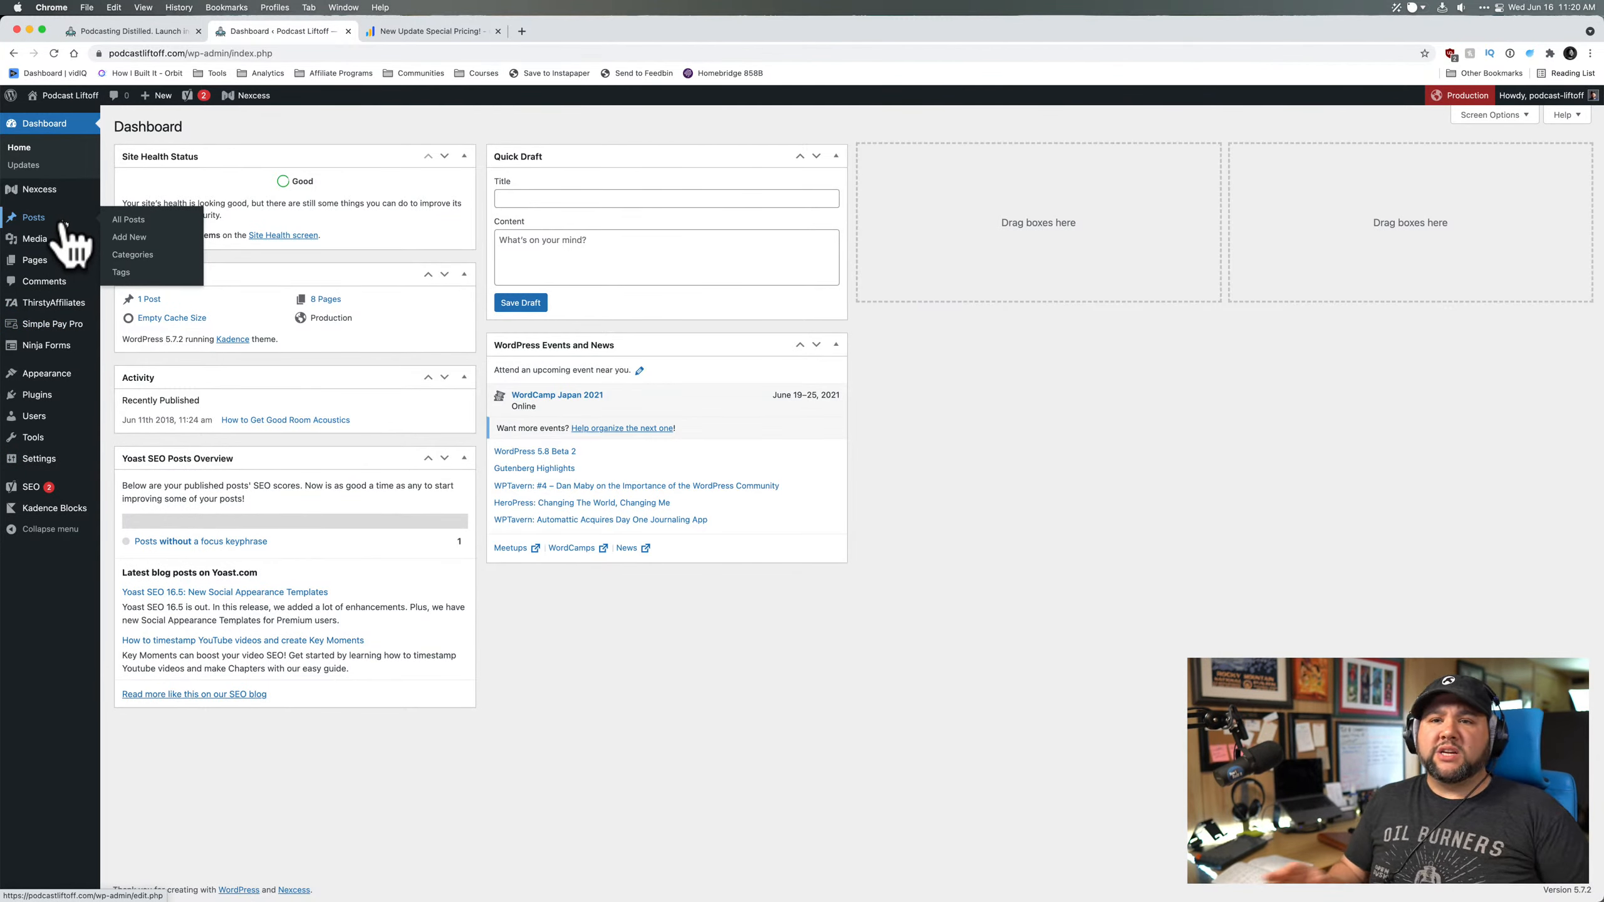
- Open the "Why Podcast?" page from the Podcast Liftoff site and review its sections down to the closing enrollment call to action
left_click(155, 33)
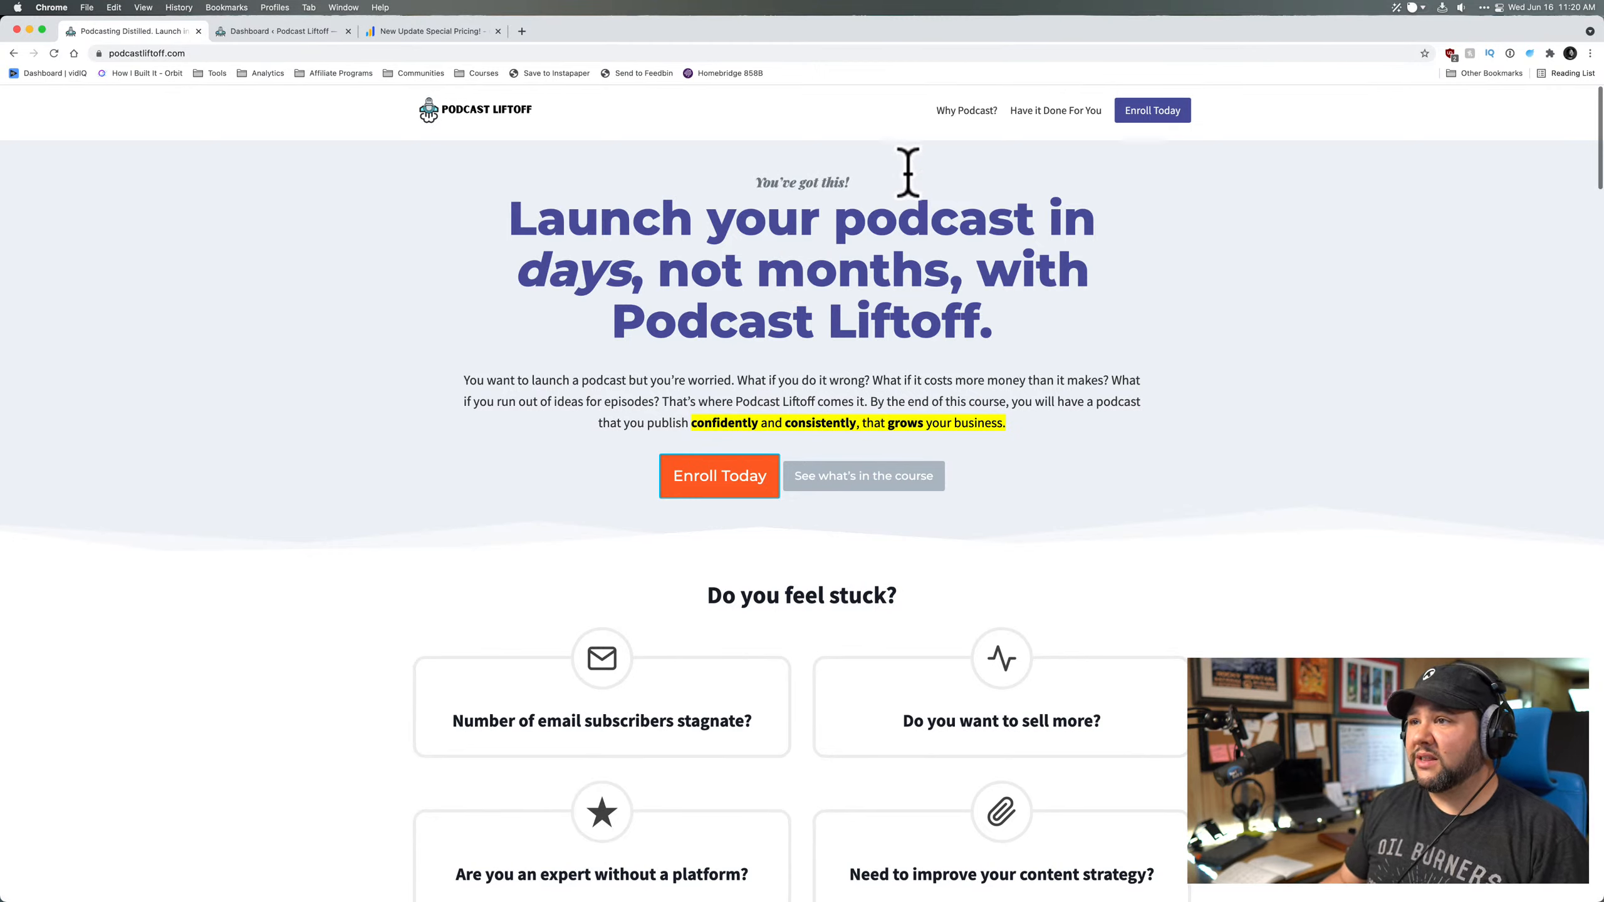
left_click(974, 107)
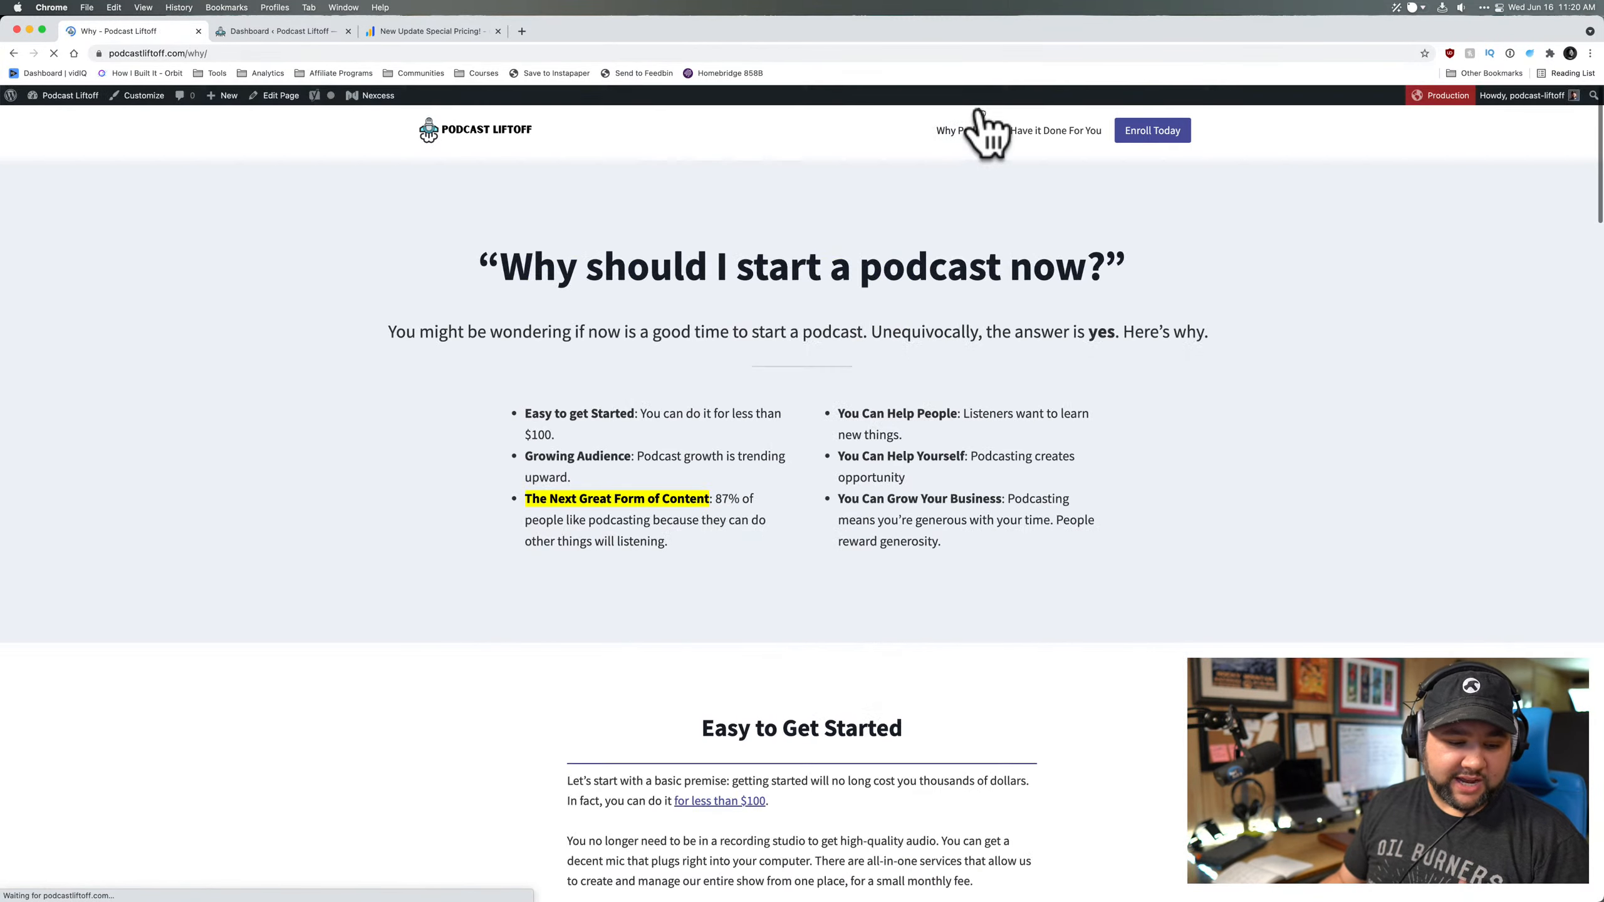
scroll(881, 594, "down", 7)
scroll(875, 582, "down", 10)
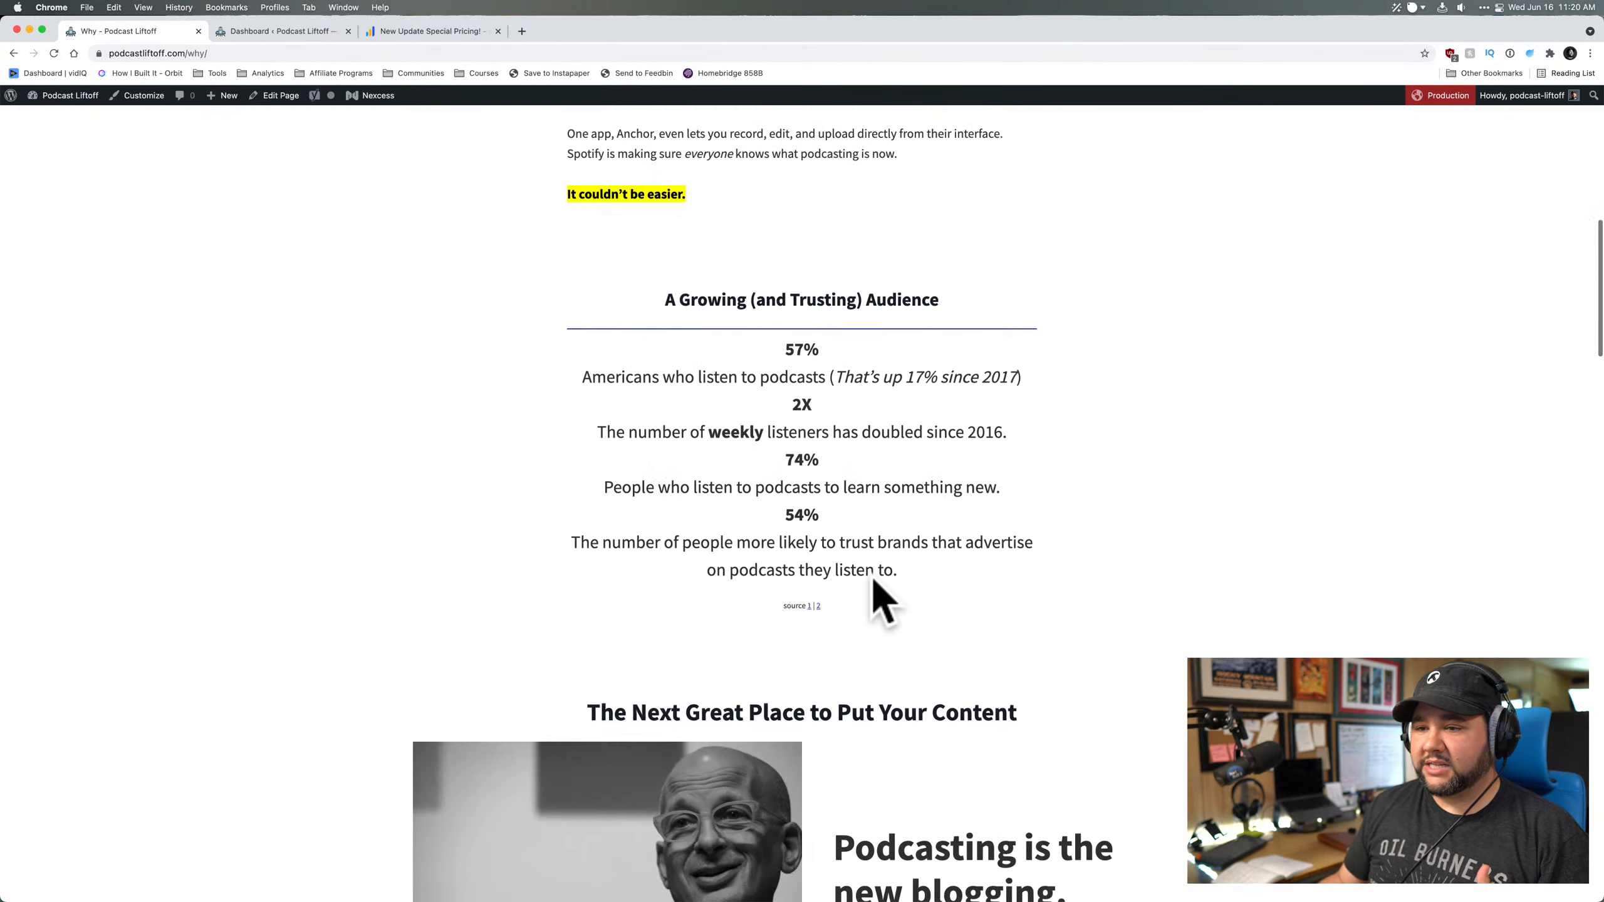
scroll(874, 580, "down", 15)
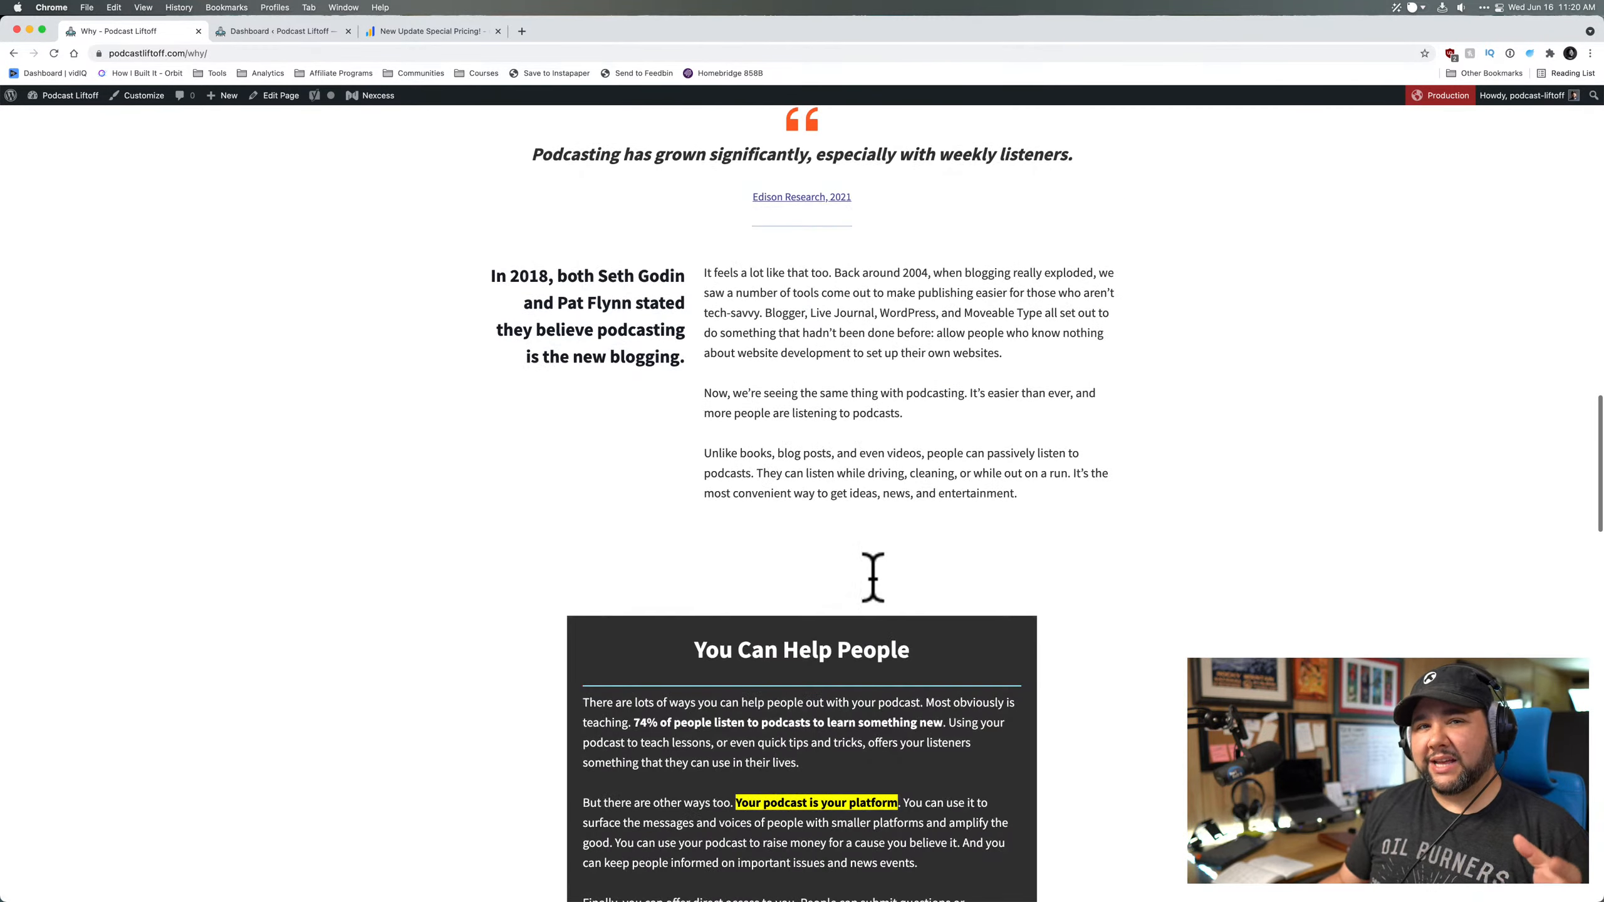
scroll(873, 576, "down", 12)
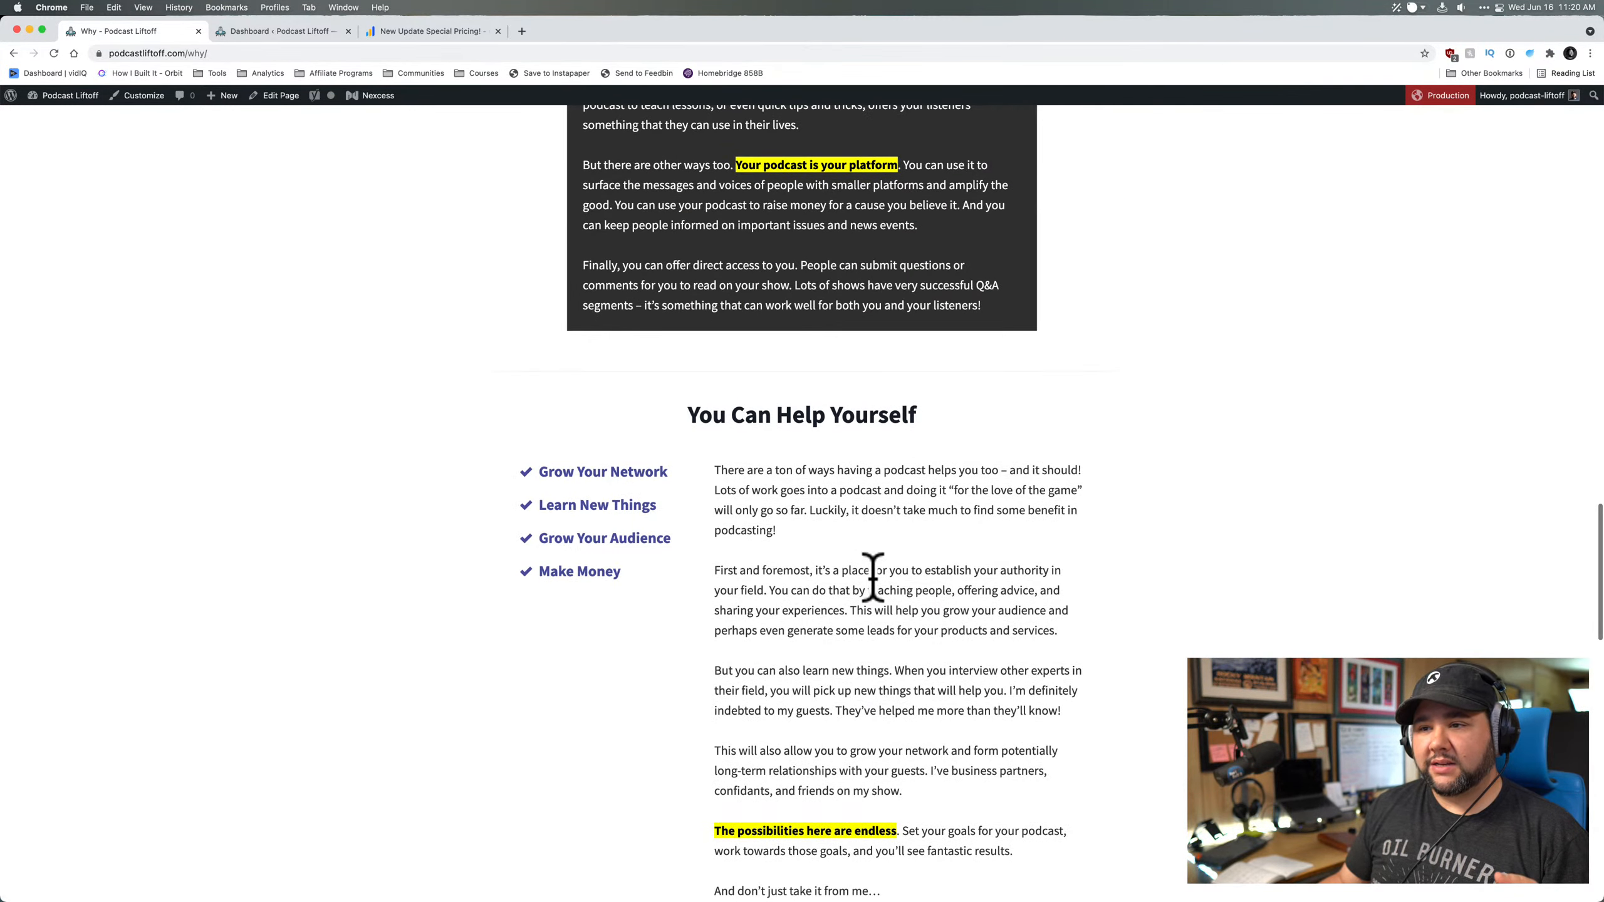
scroll(873, 576, "down", 12)
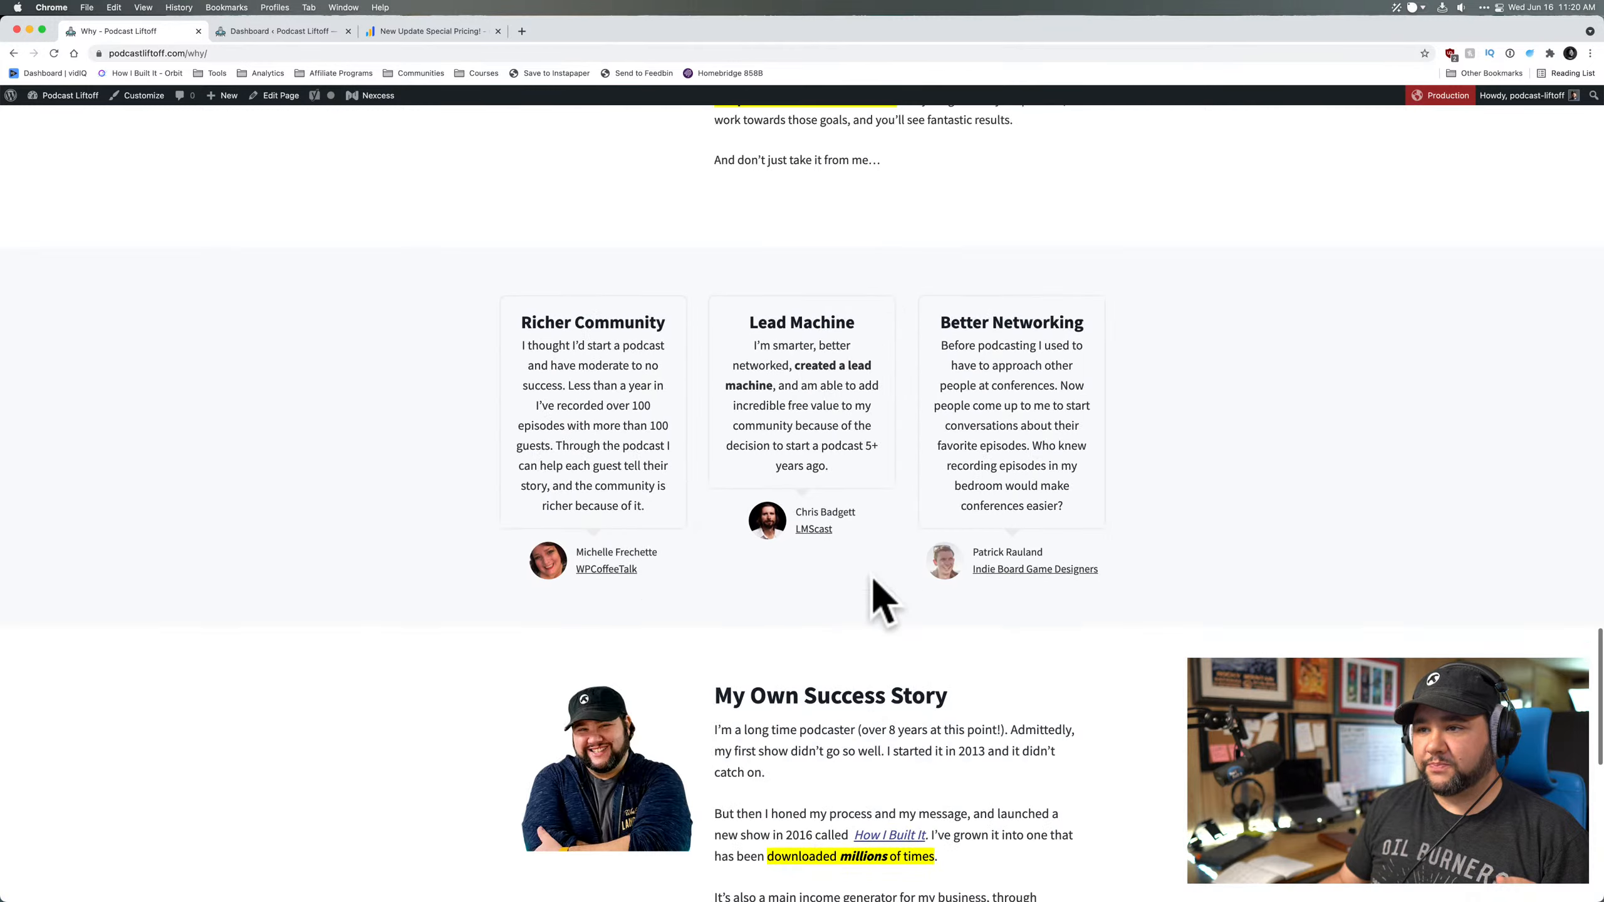
scroll(873, 577, "down", 5)
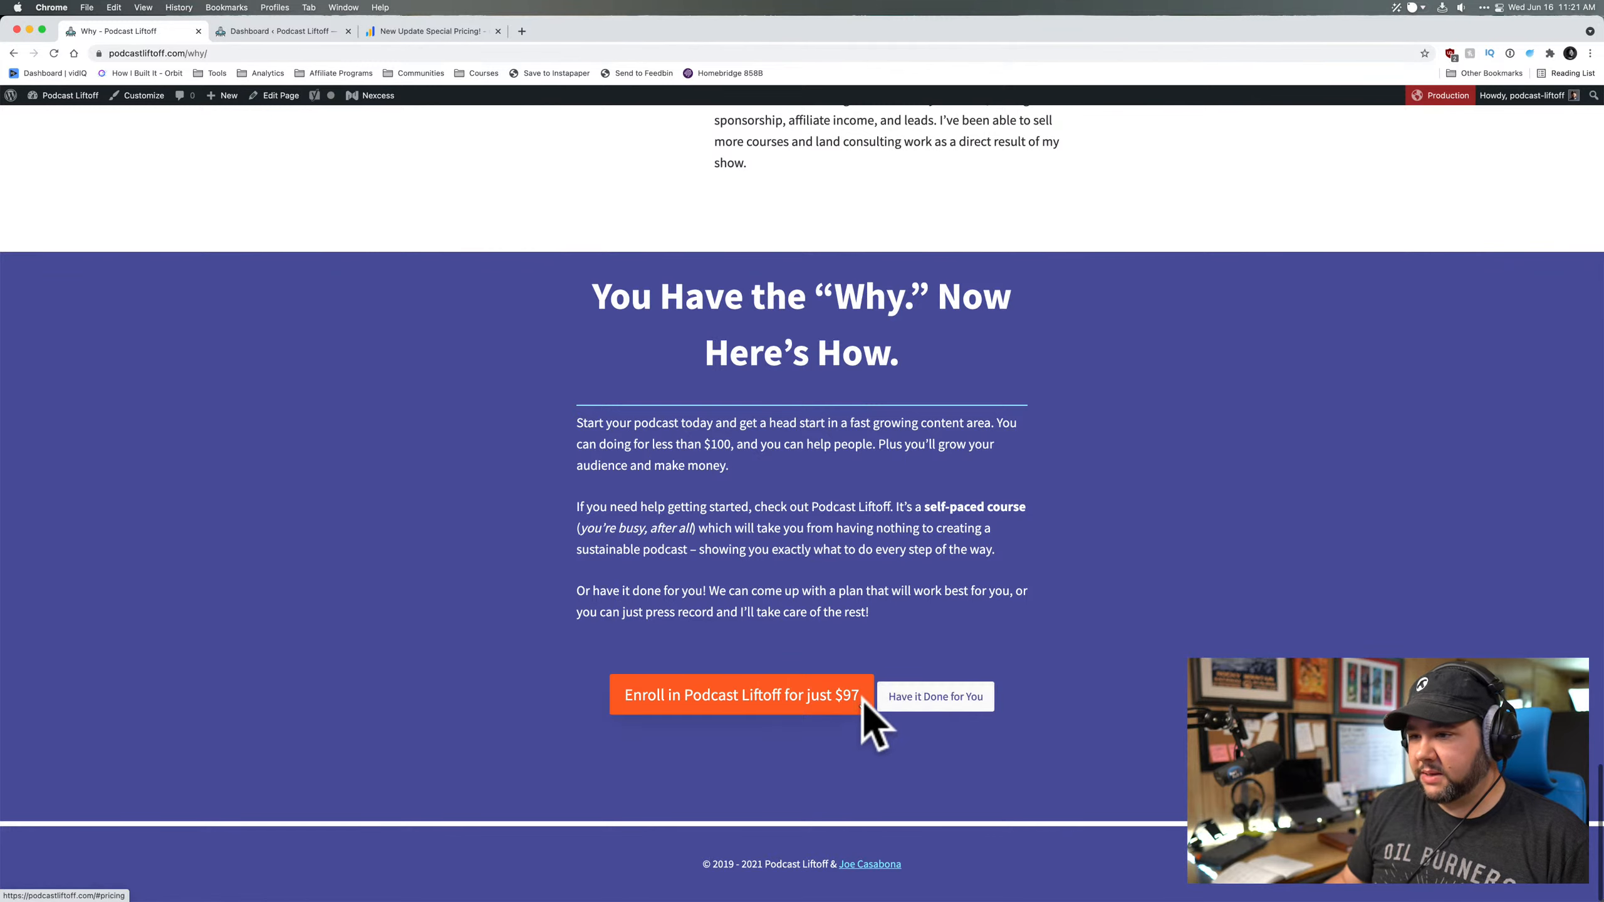
- Open the "Have it Done for You" page and go to its Podcast Initiate, Propel and Launch pricing options
left_click(933, 702)
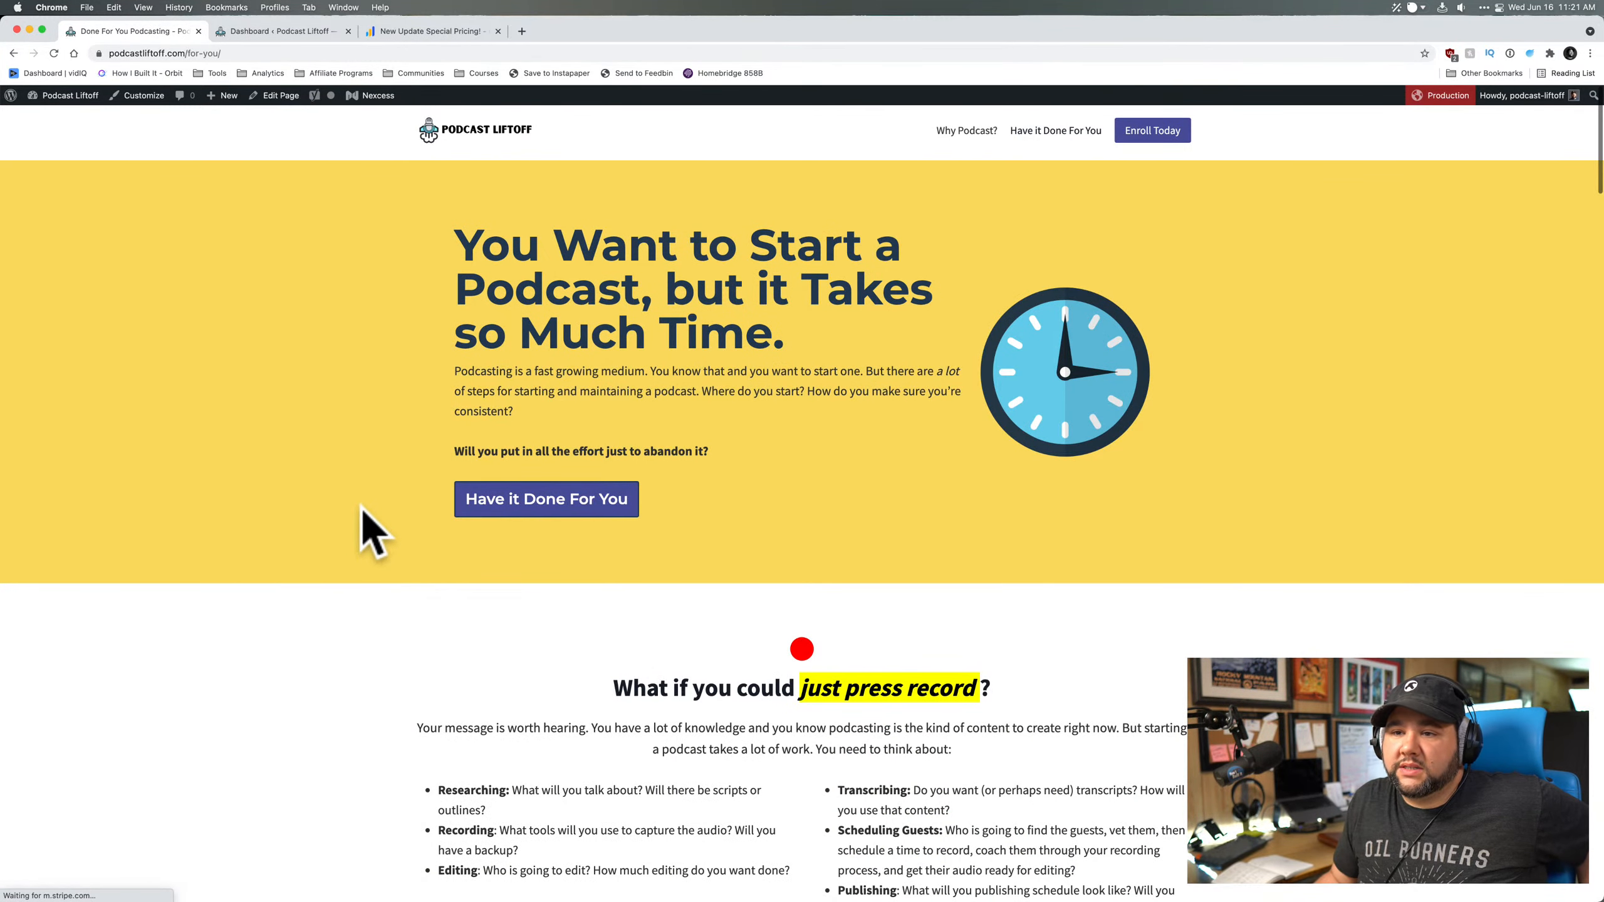
left_click(556, 505)
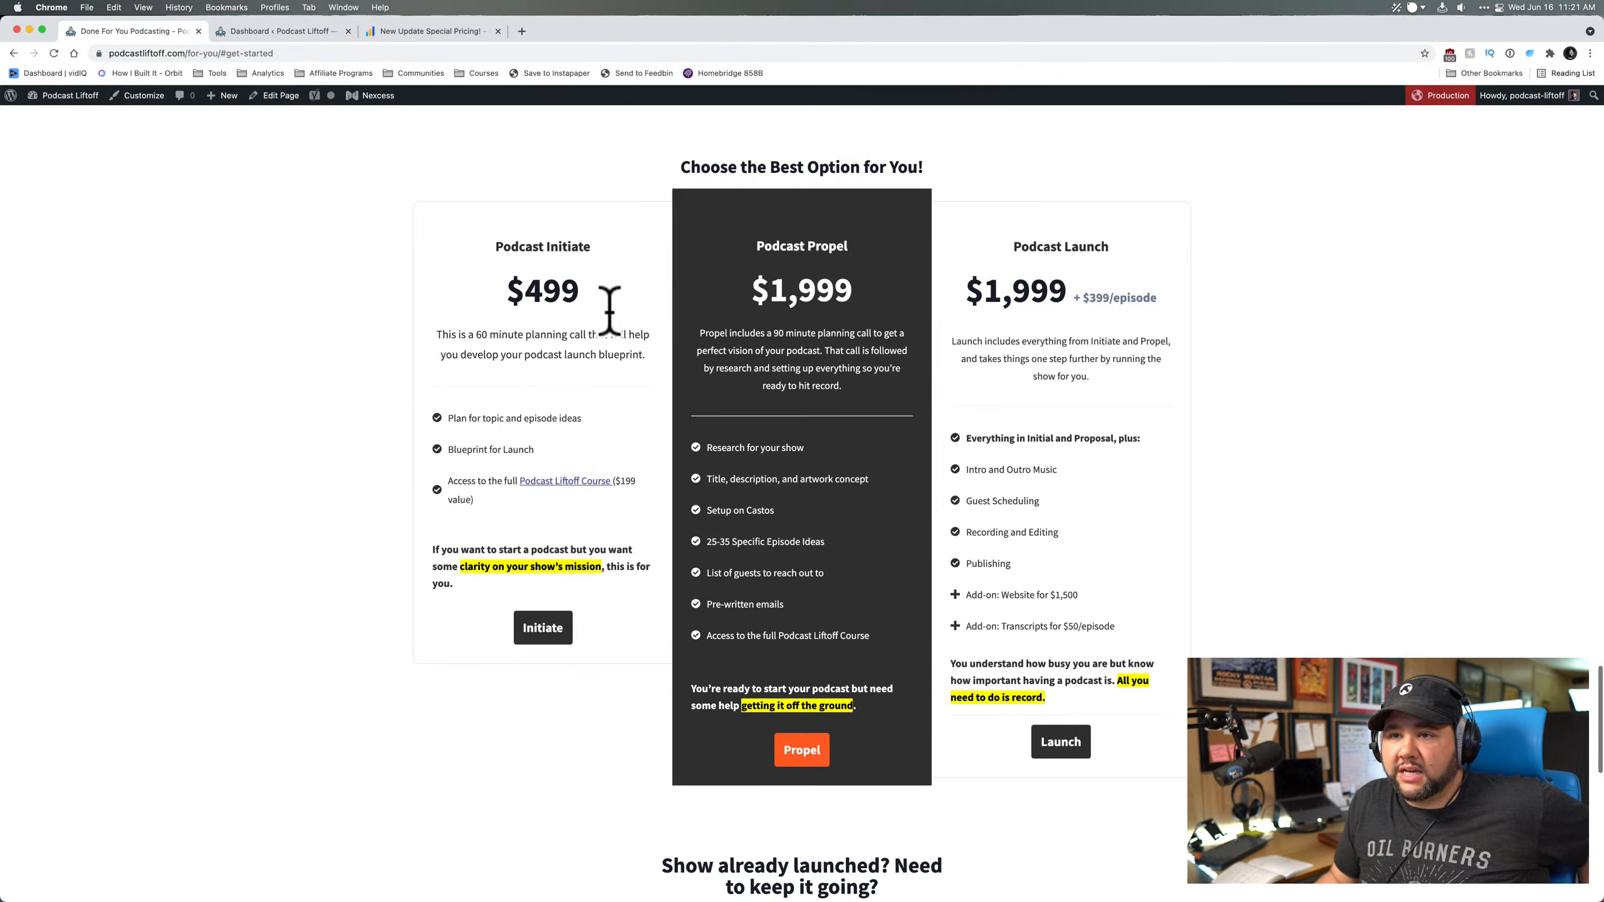
- Preview the payment popups for the Podcast Initiate and Podcast Propel packages, closing each one after viewing
left_click(543, 629)
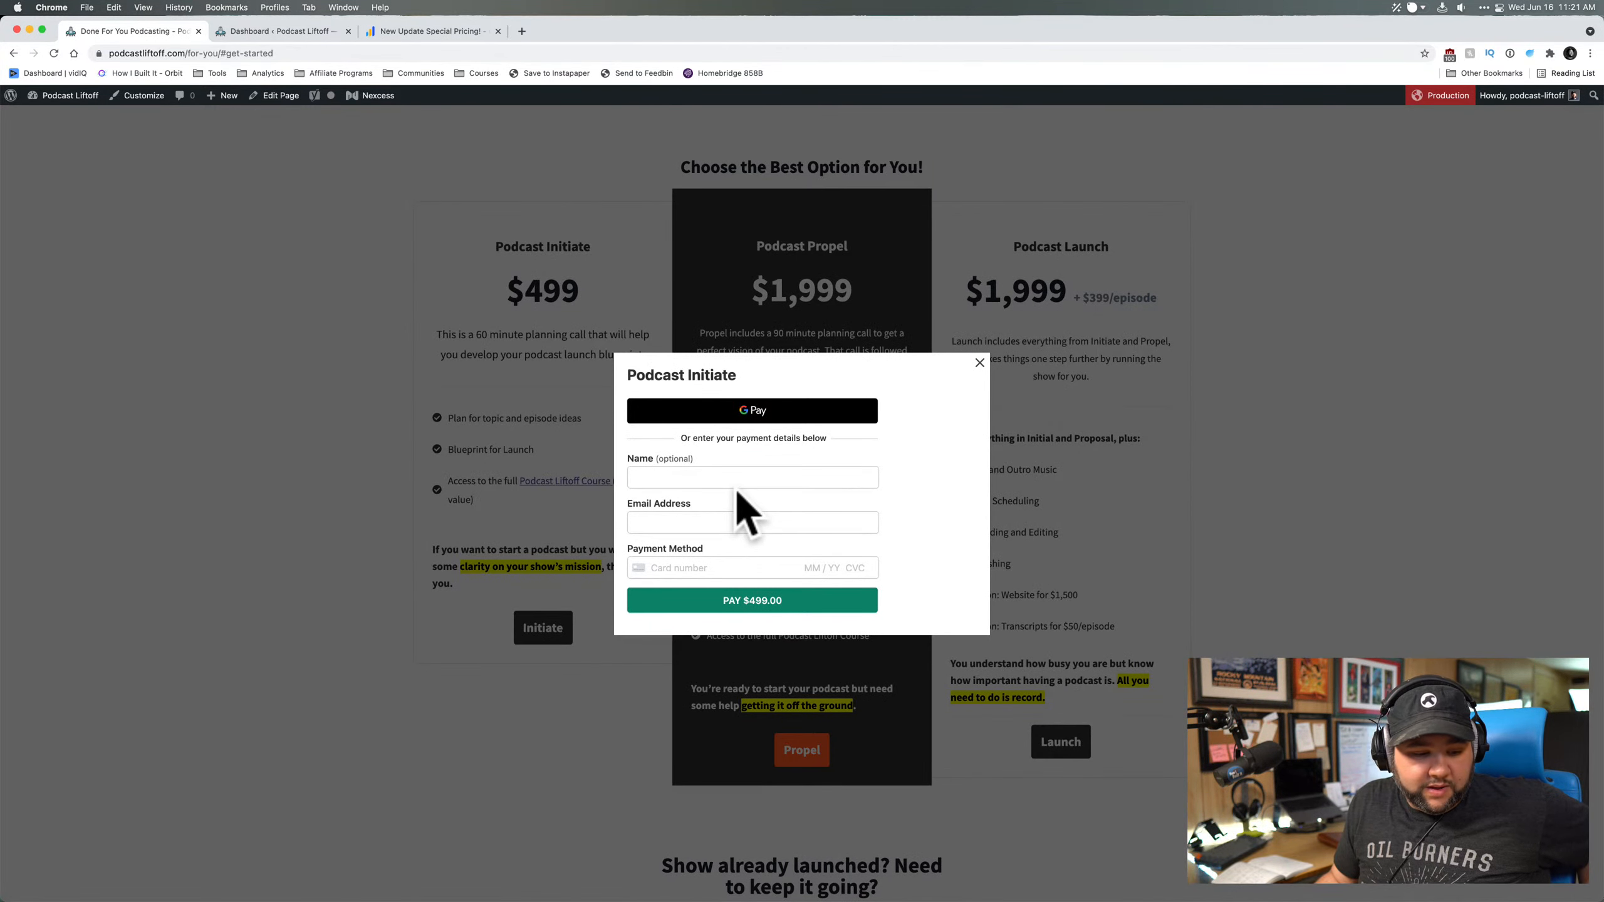
left_click(383, 404)
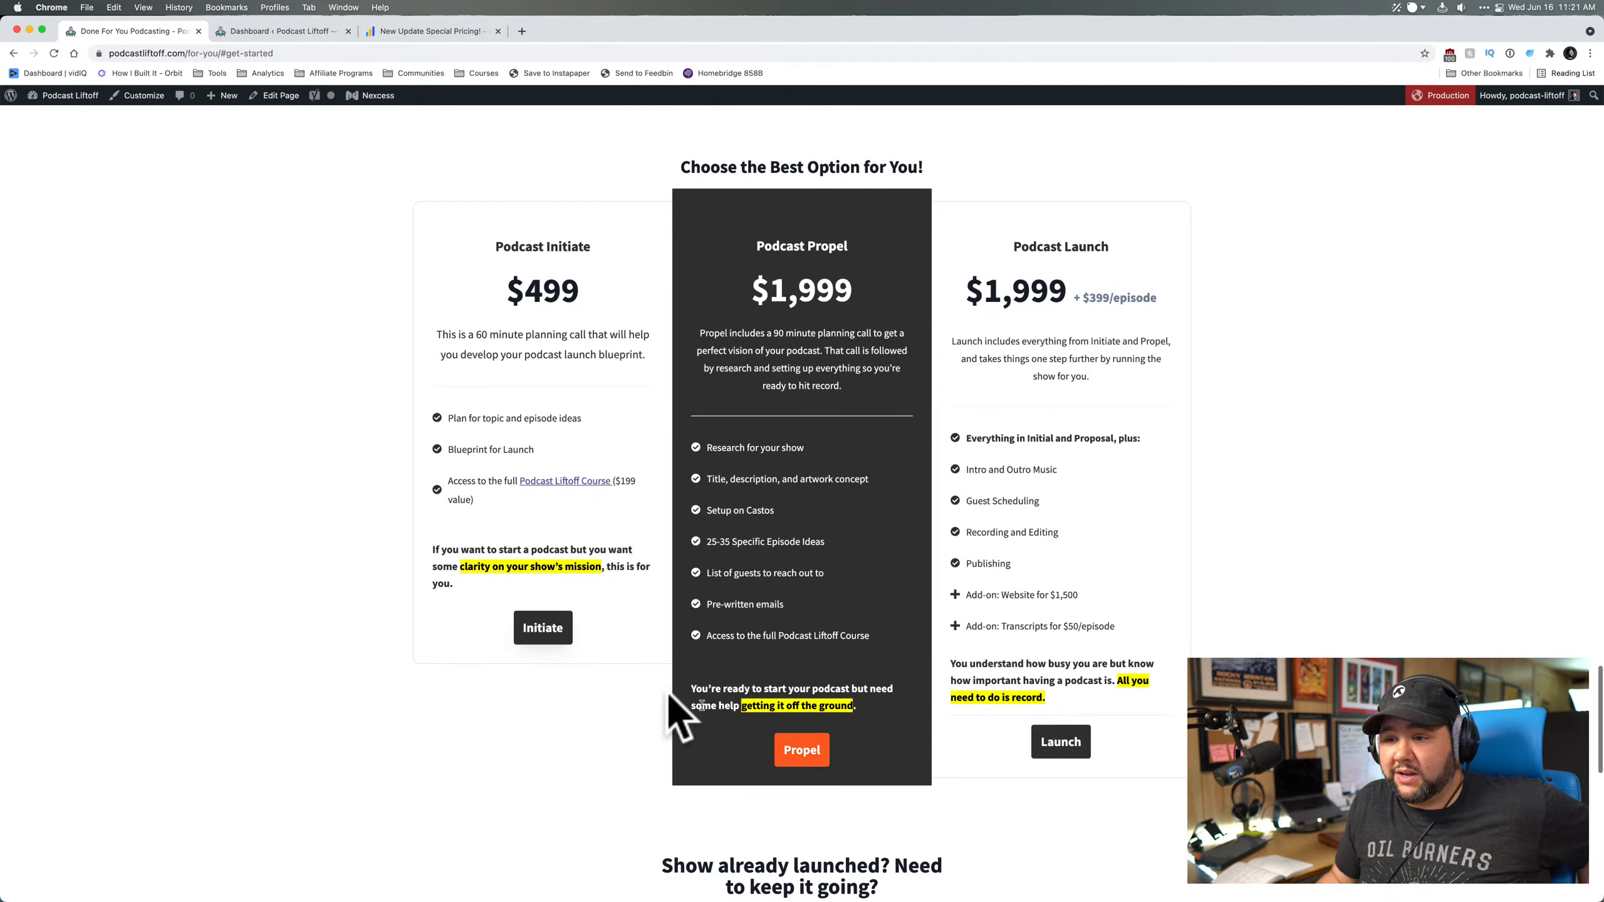
left_click(800, 754)
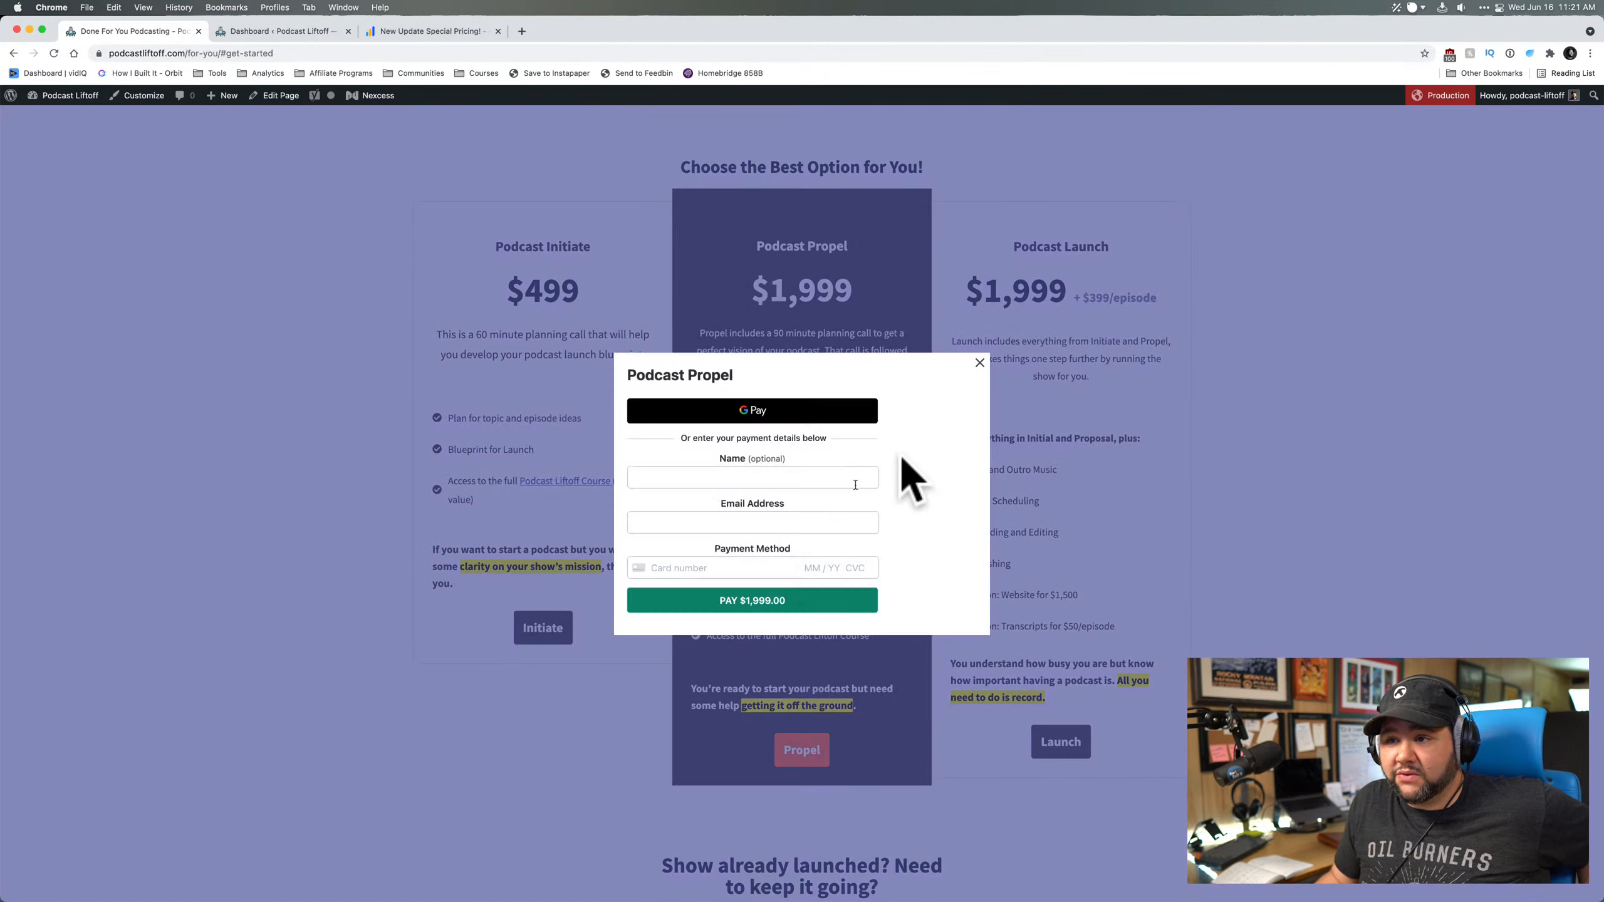
left_click(979, 363)
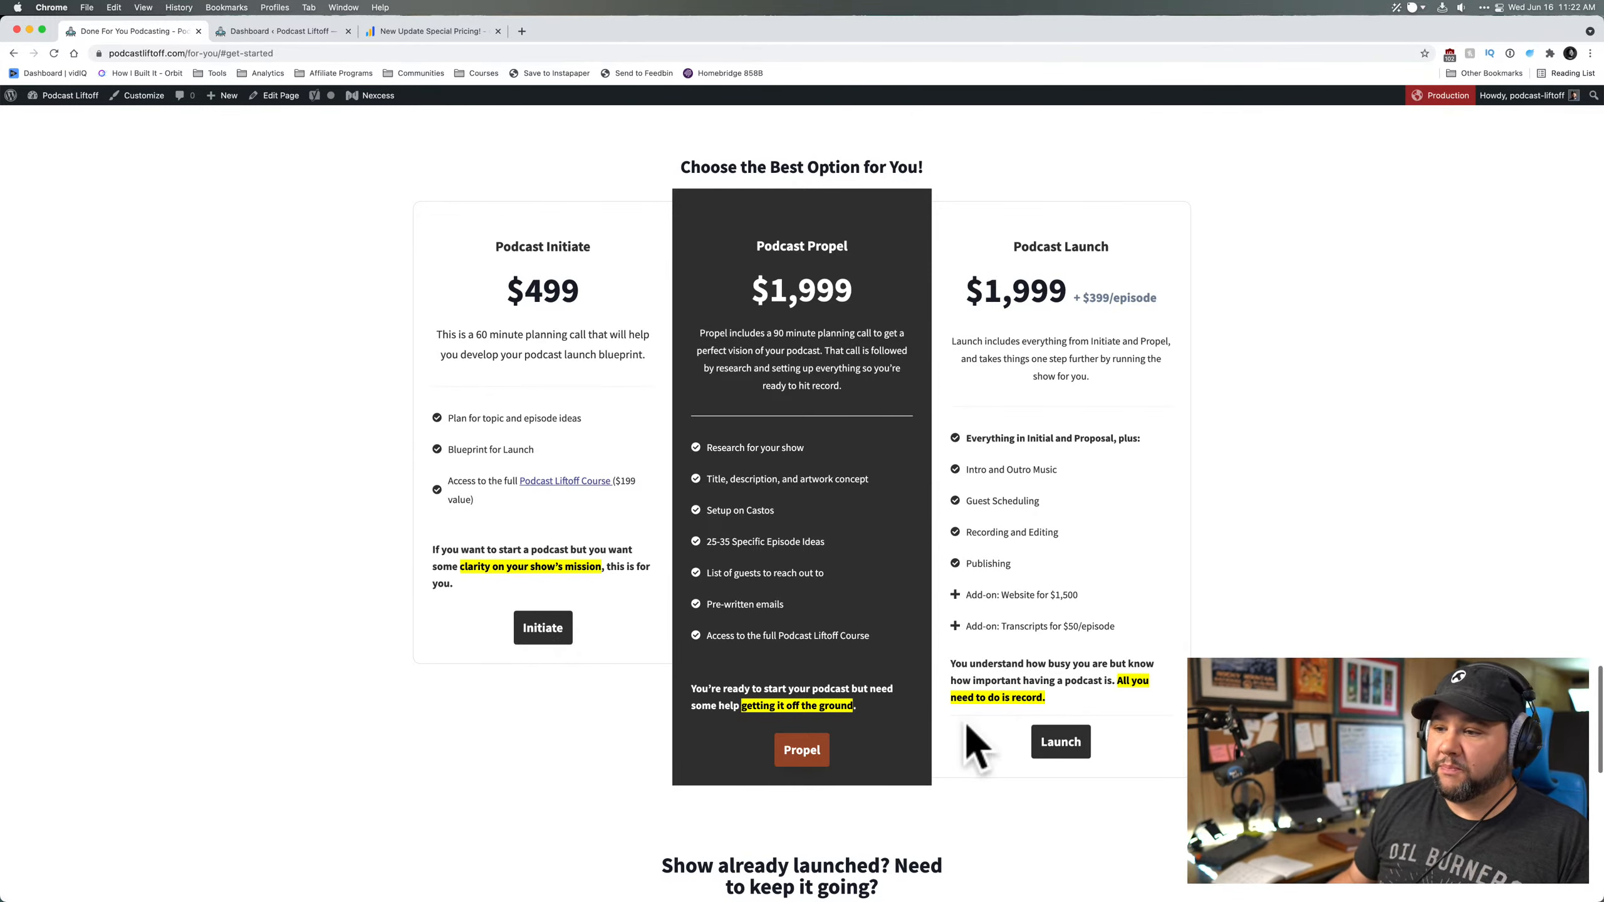
- Open the Podcast Launch payment popup, highlight its total due and monthly billing amounts, and close it
left_click(1060, 751)
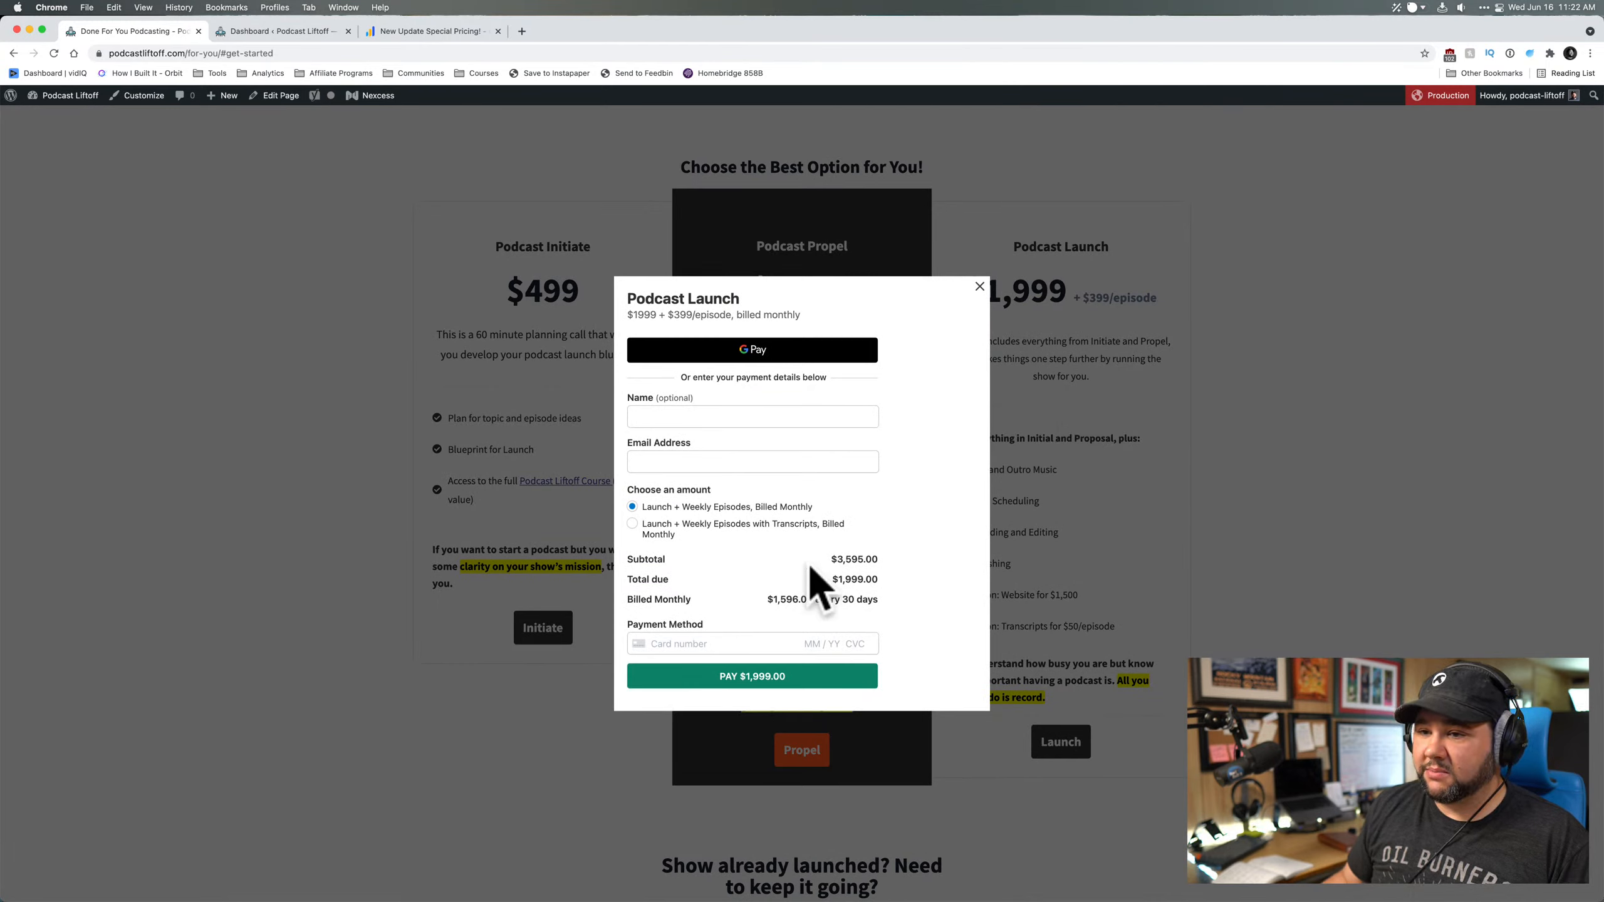
left_click_drag(882, 580, 809, 581)
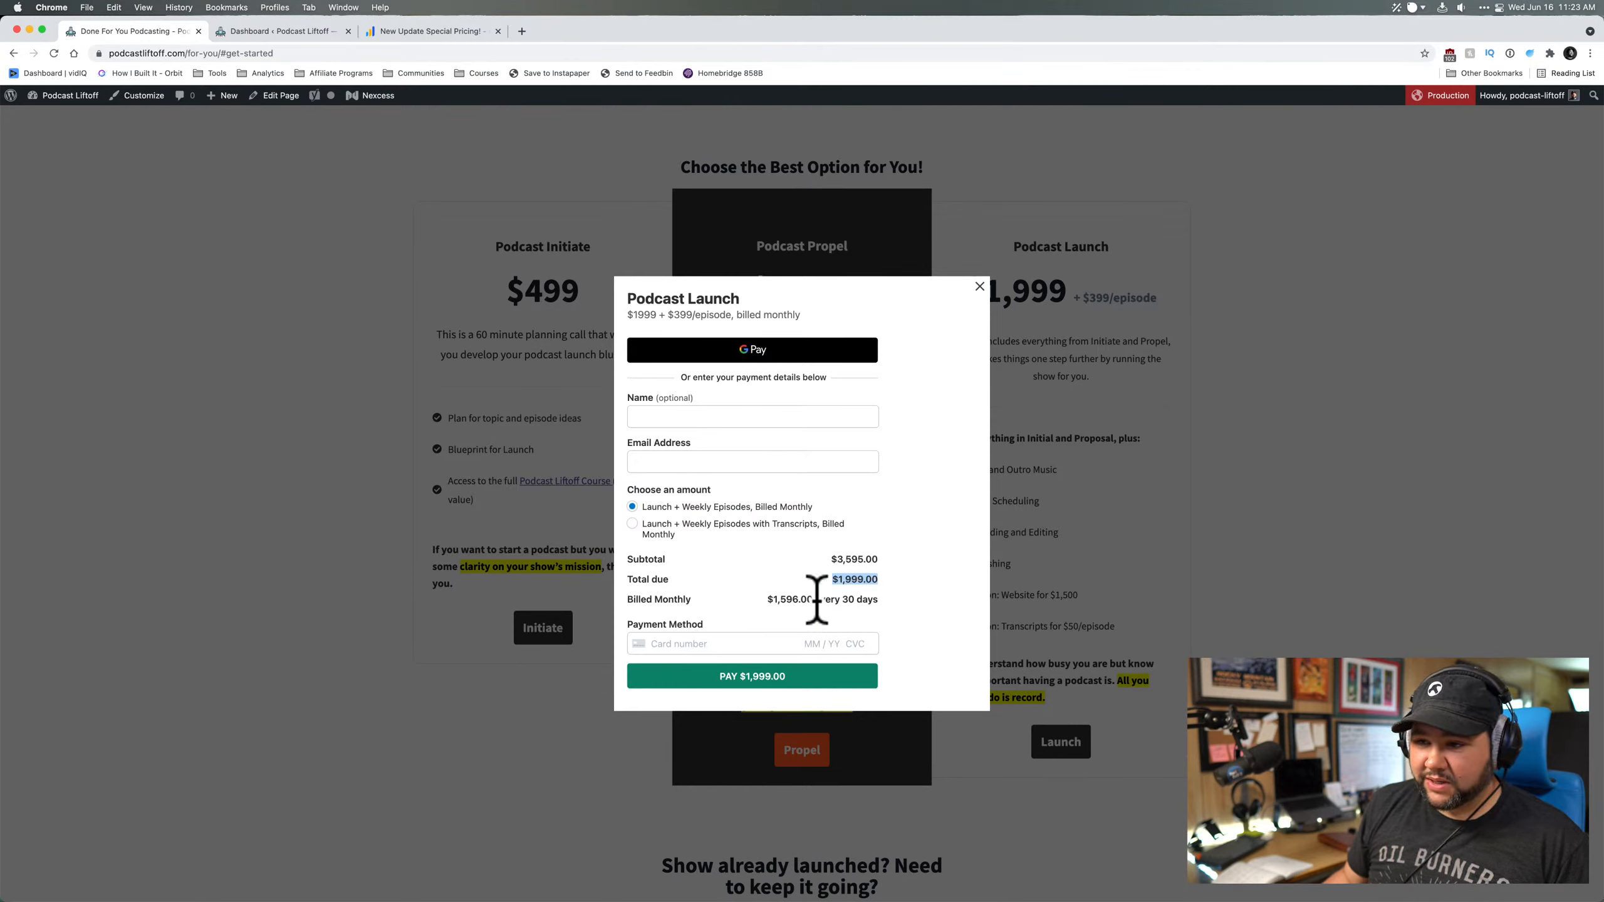
left_click_drag(775, 600, 897, 600)
left_click(897, 600)
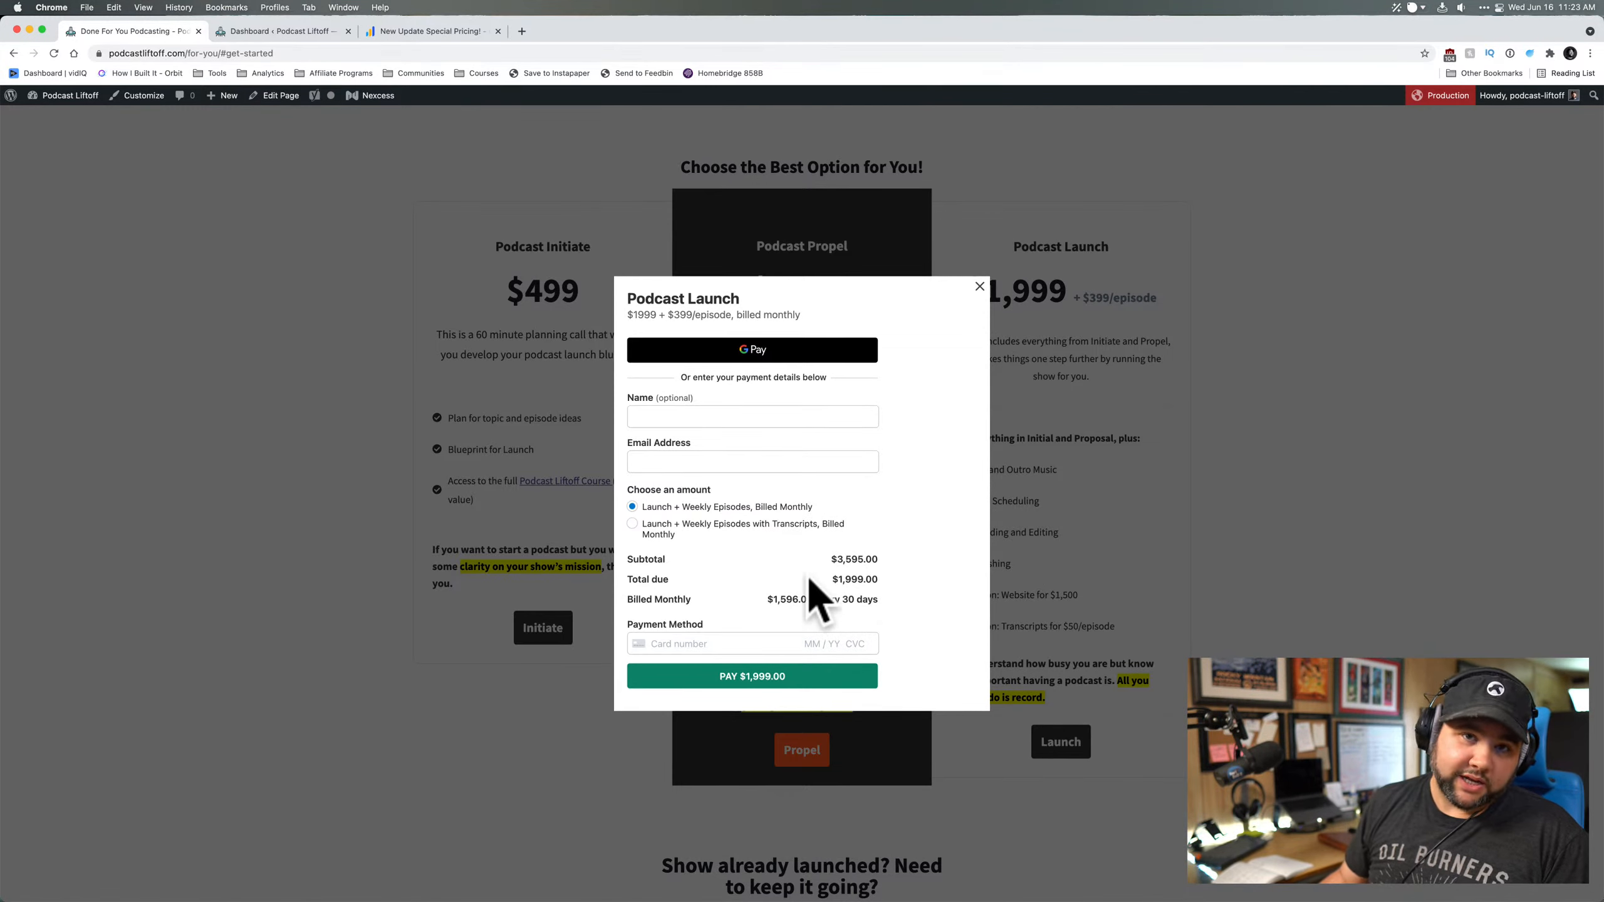
left_click(979, 287)
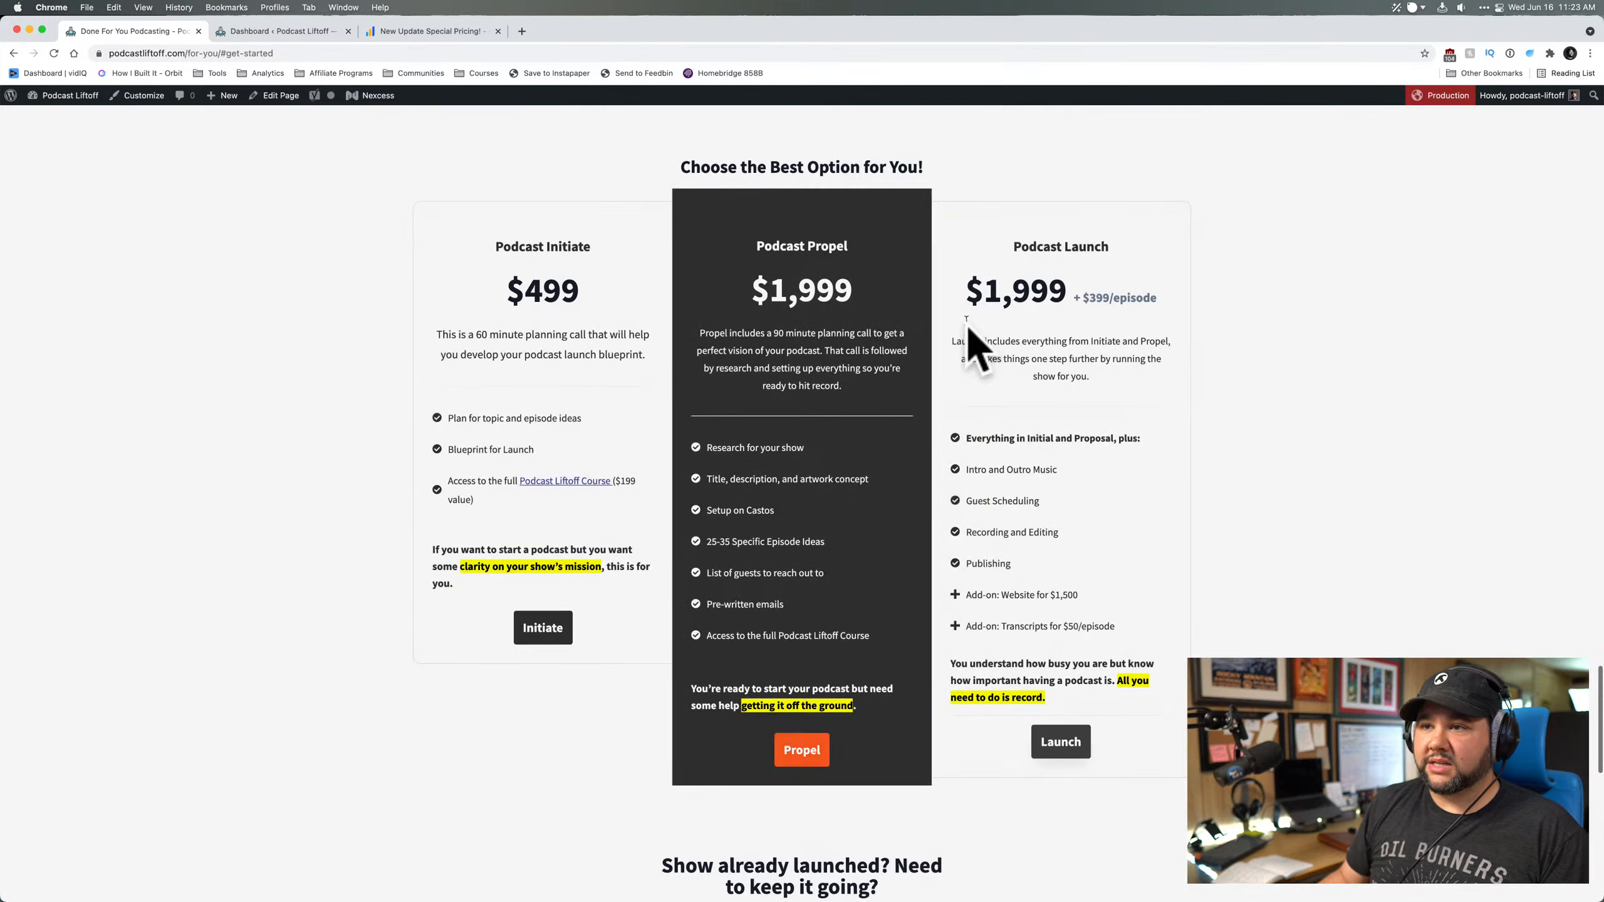
- Preview the Podcast Orbit payment popup for already launched shows and dismiss it
scroll(1284, 651, "down", 10)
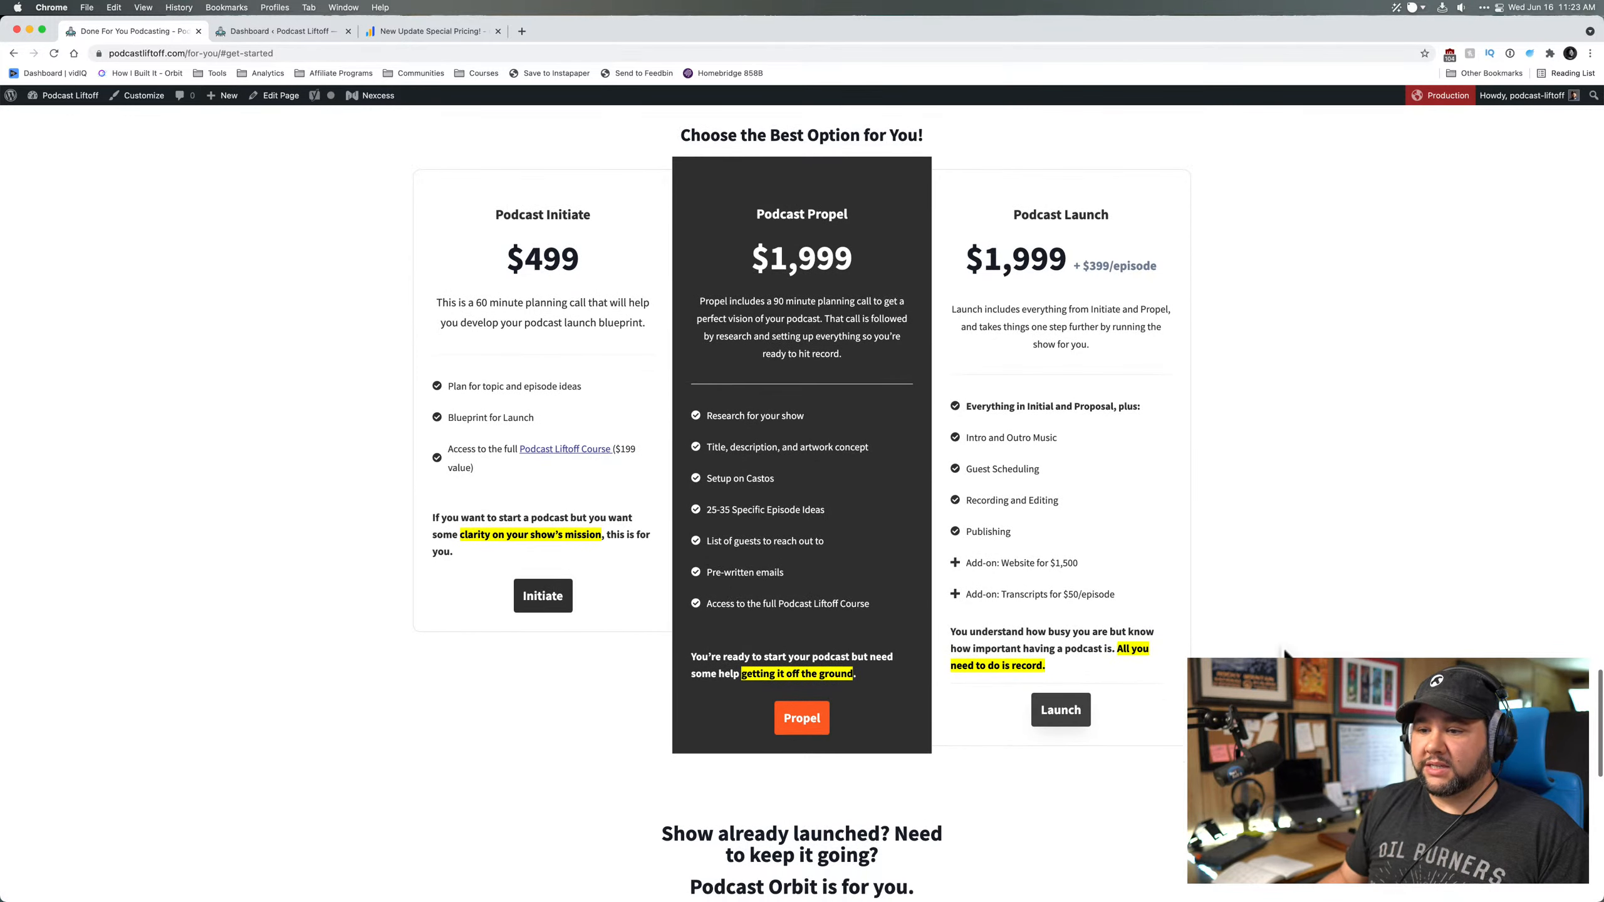
scroll(1284, 651, "down", 1)
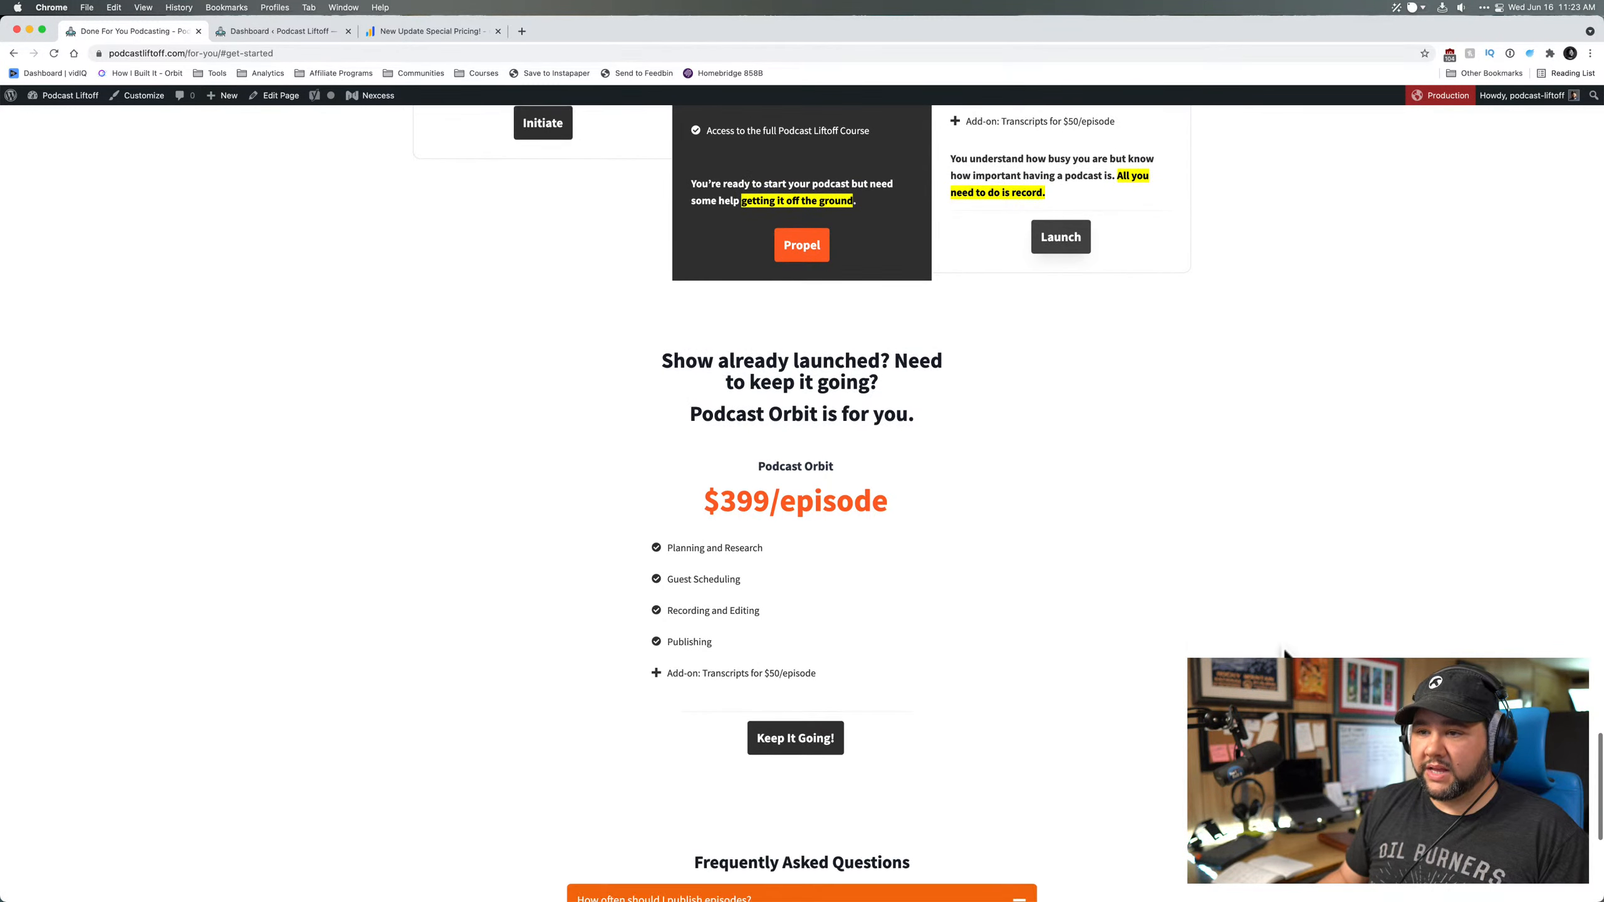
left_click(796, 739)
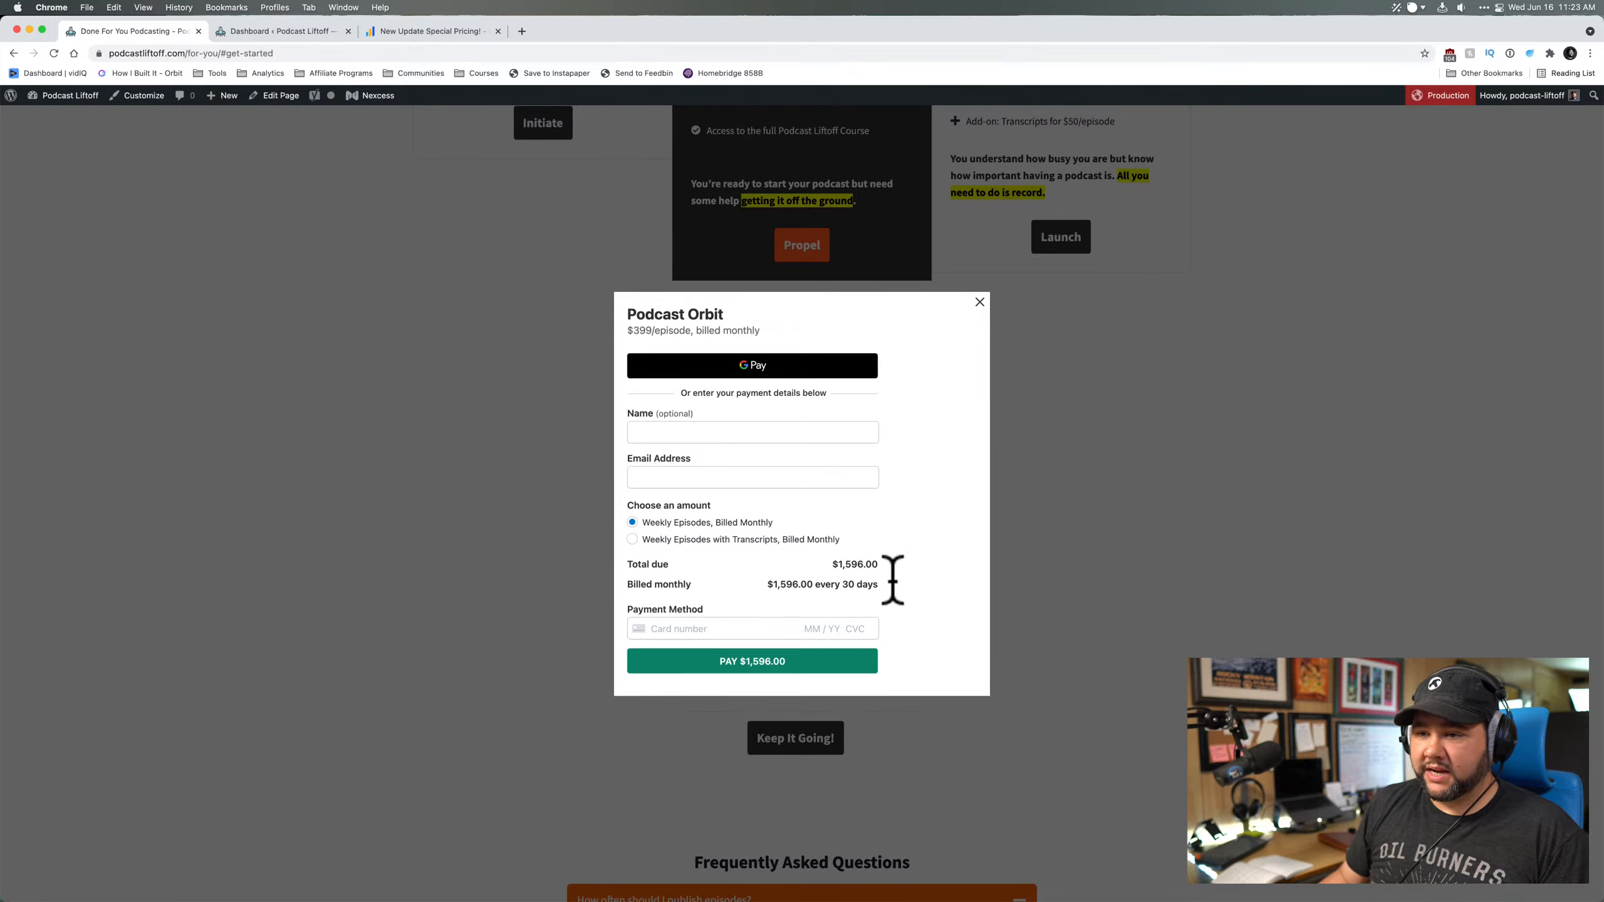
left_click(1040, 602)
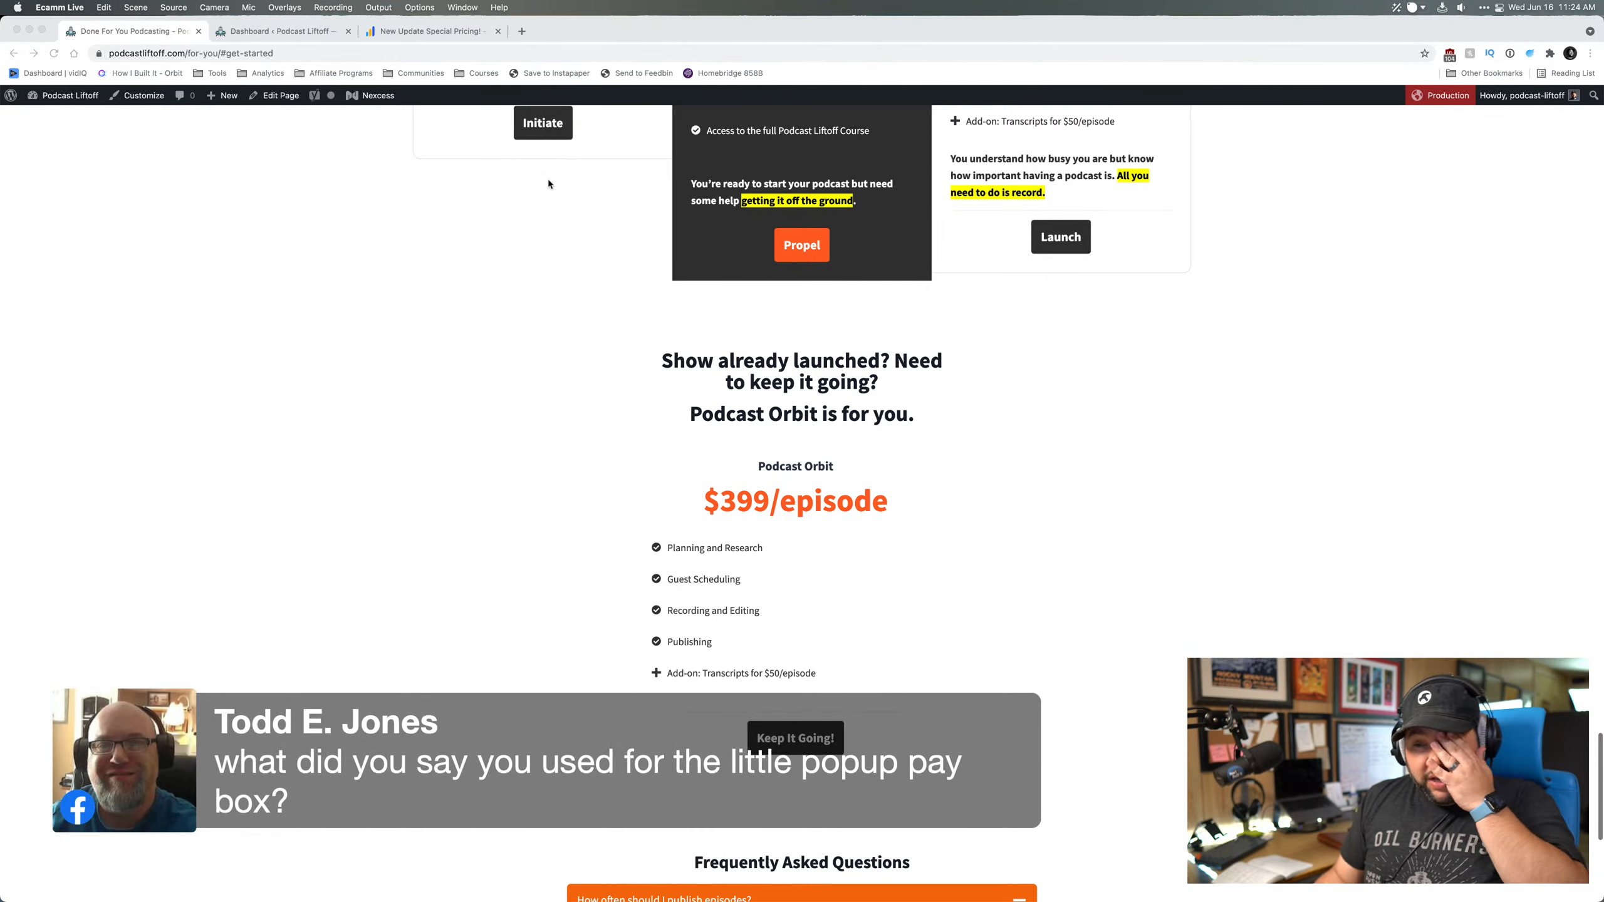
- Open the Done For You Podcasting page in the block editor and go through its opening sections
left_click(505, 234)
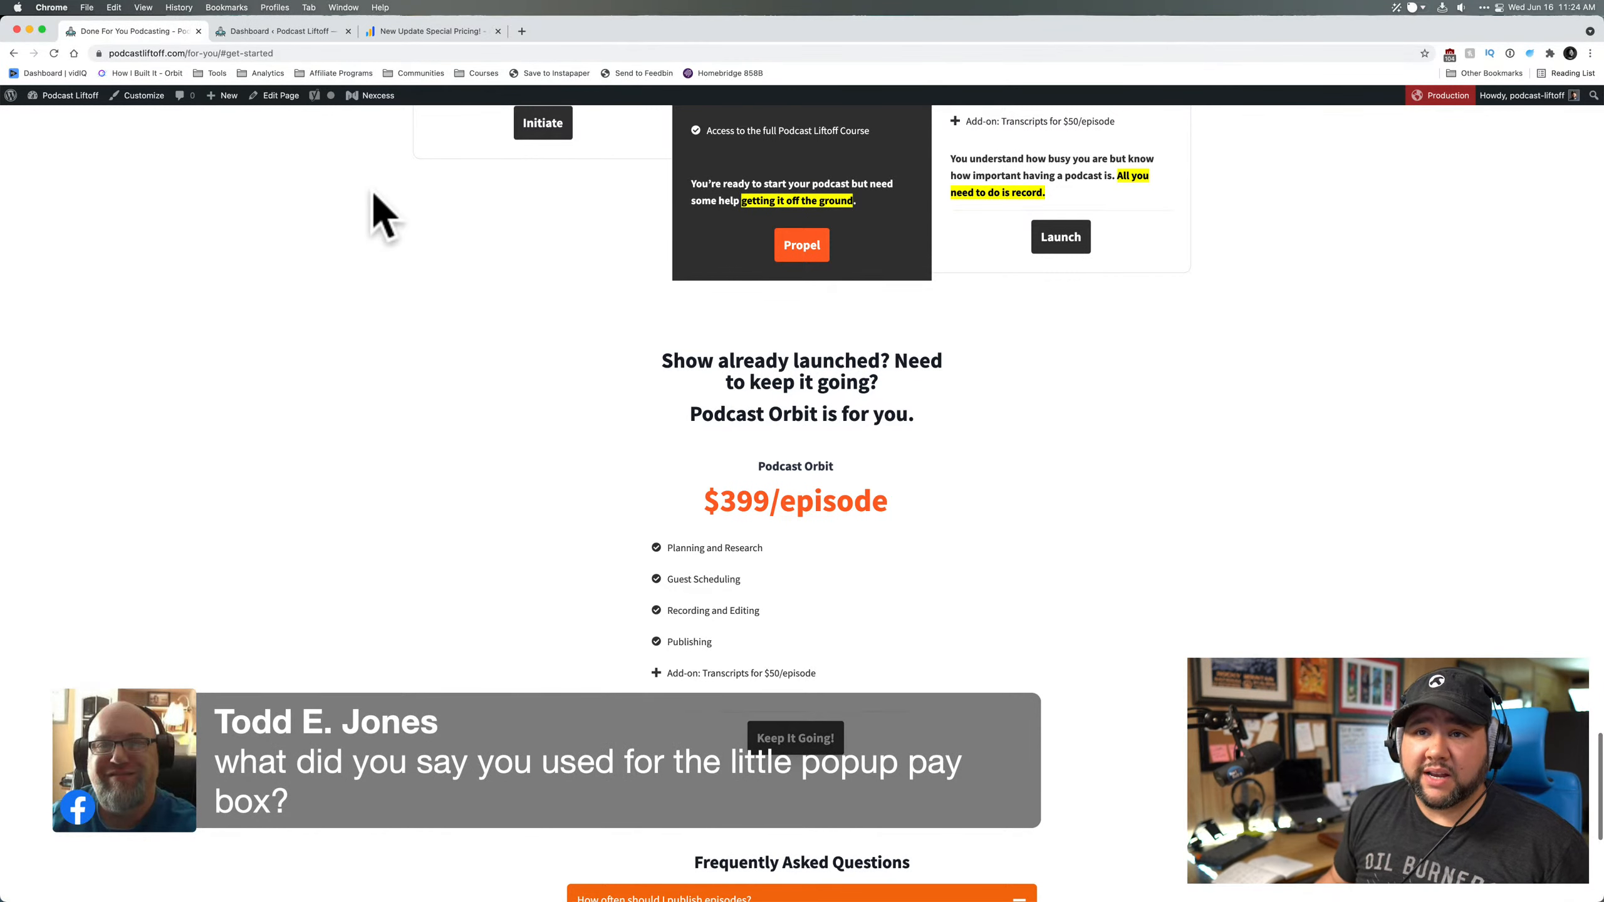
left_click(271, 98)
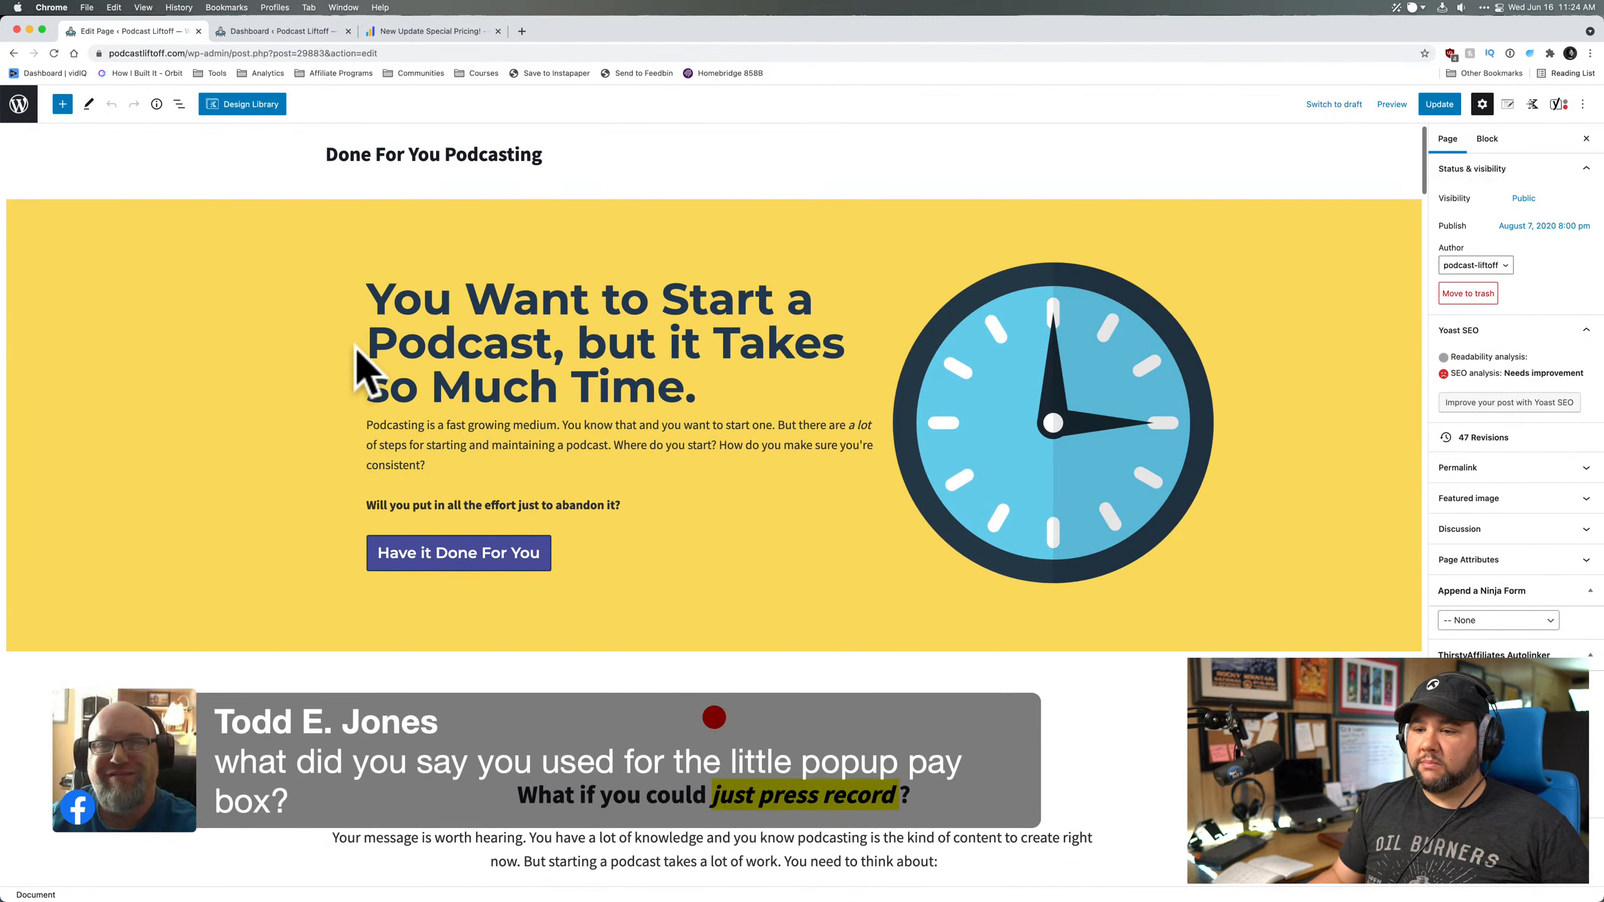
scroll(357, 351, "down", 10)
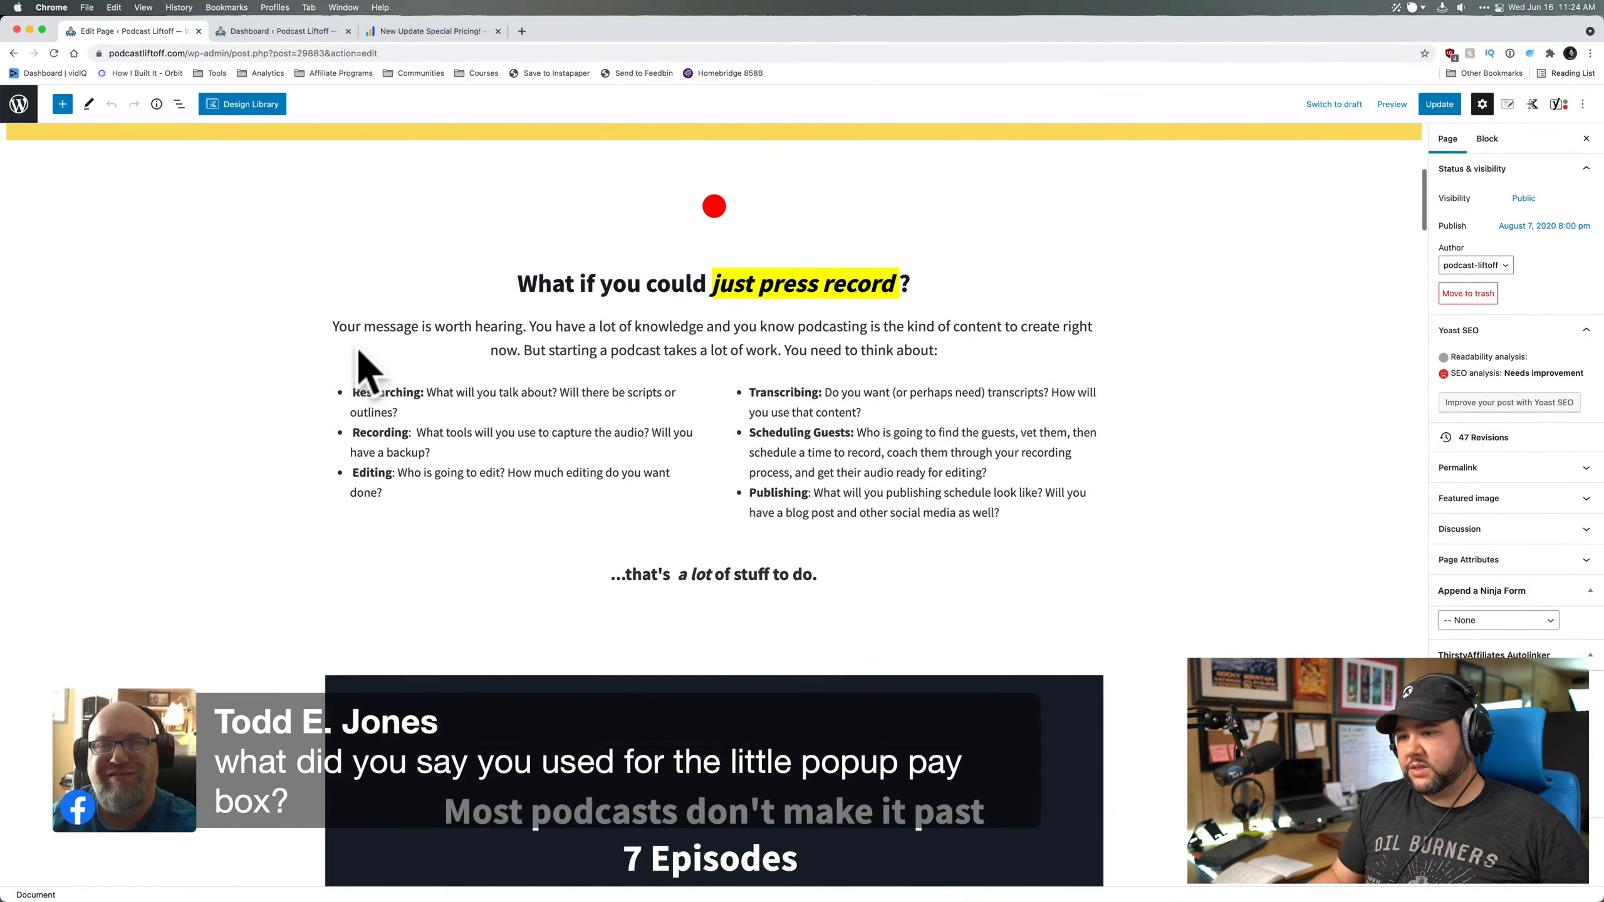
scroll(356, 347, "down", 7)
scroll(357, 345, "down", 4)
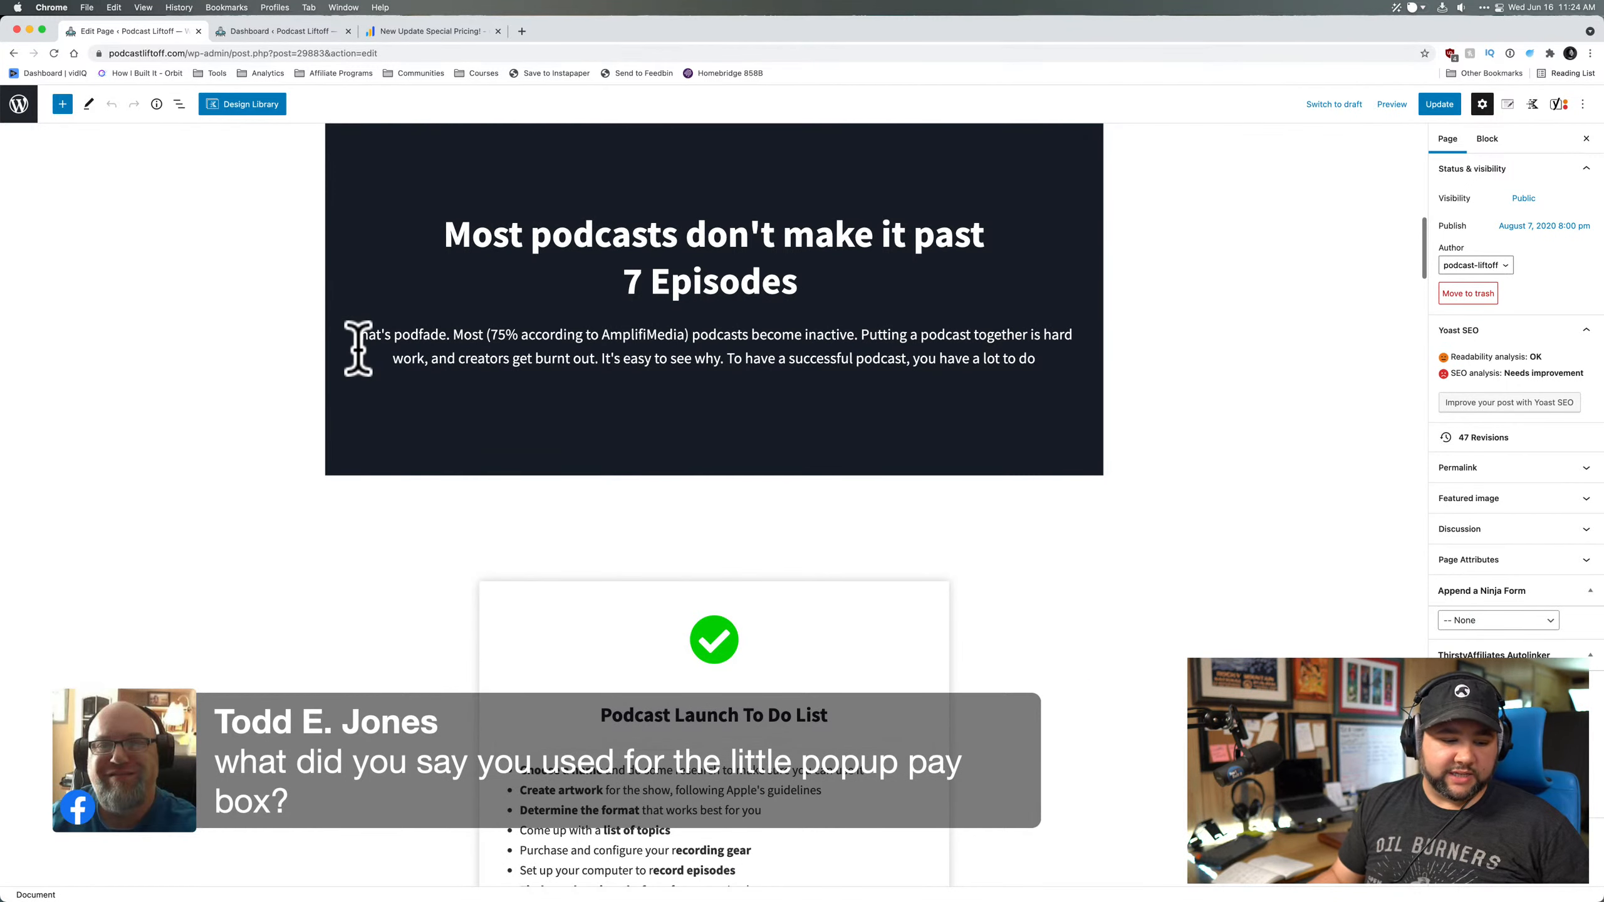
mouse_move(1133, 891)
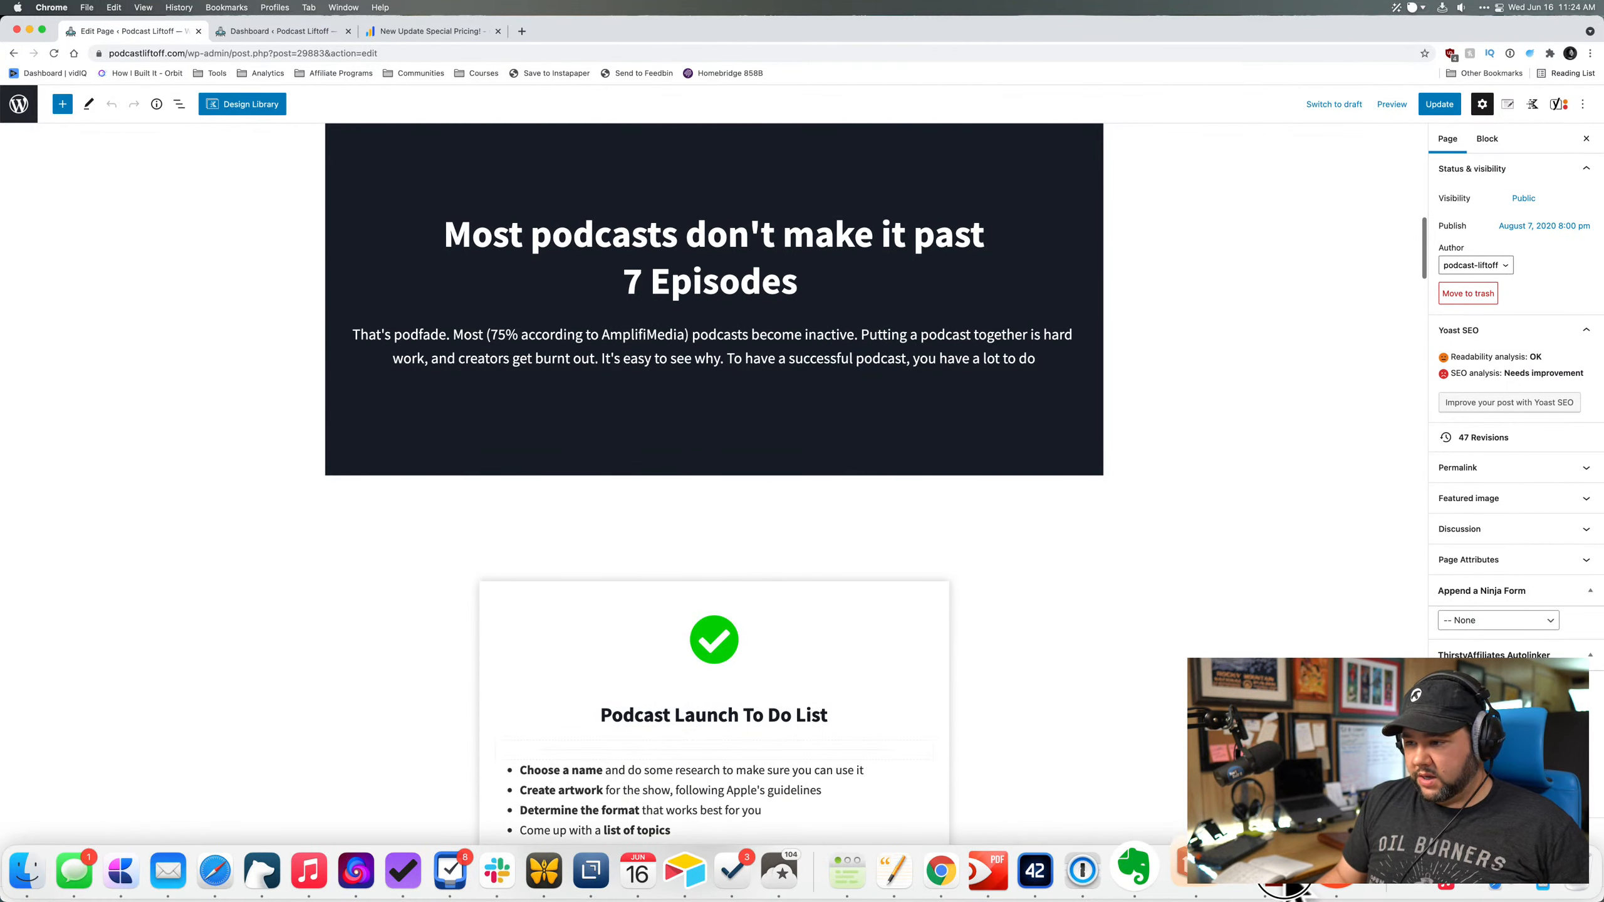
left_click(1289, 886)
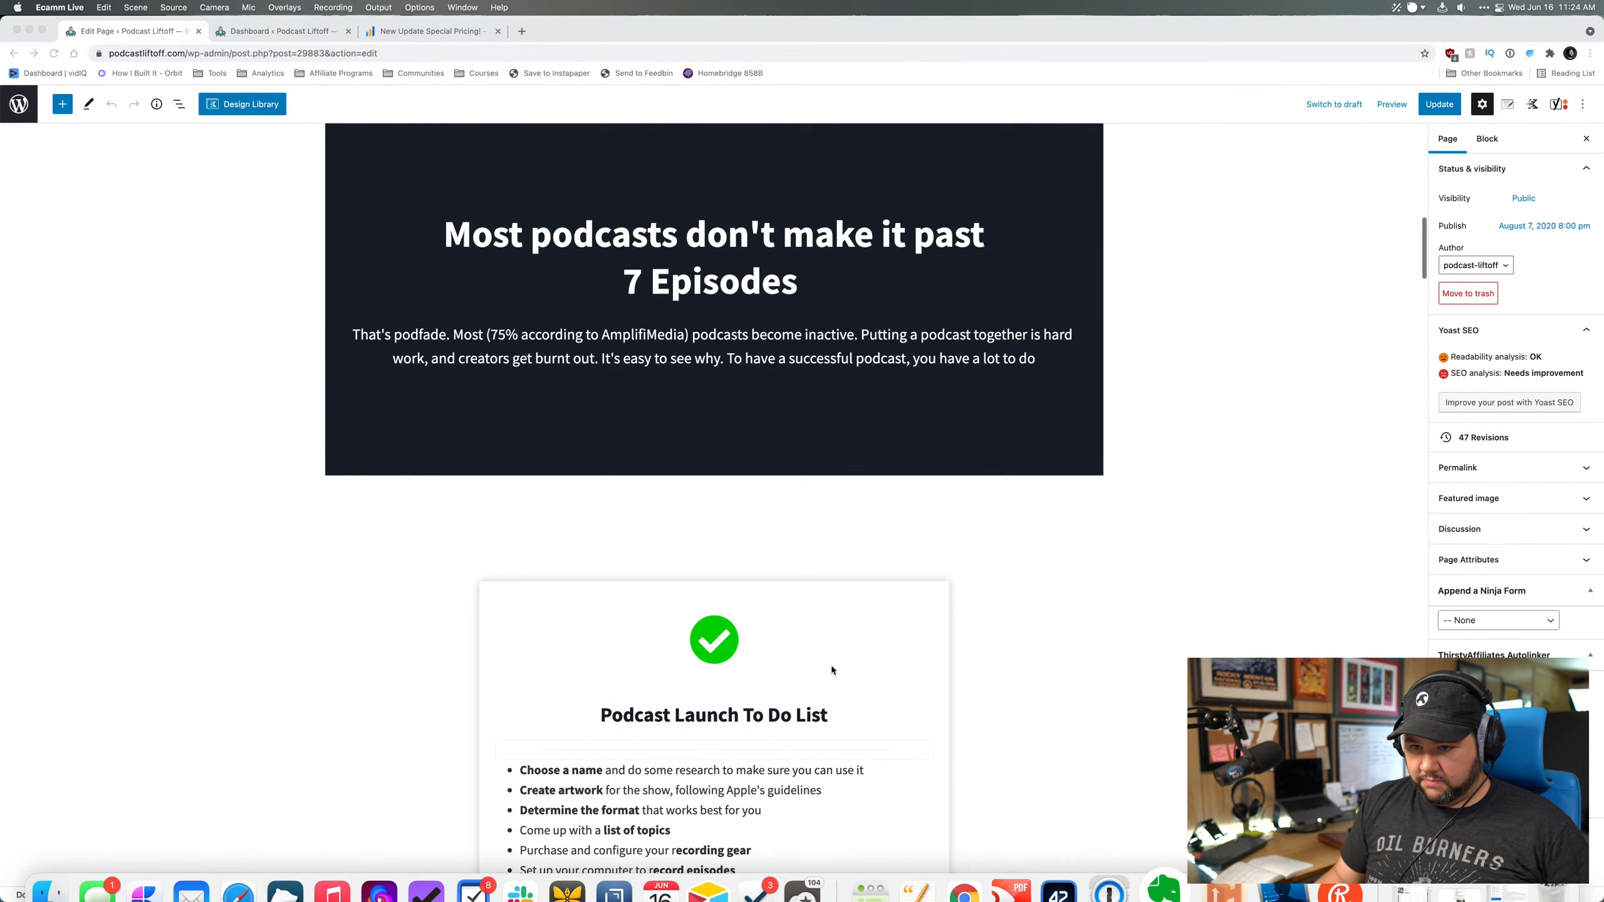
left_click(1321, 622)
- Select the Modal block holding the payment form shortcode beneath the Propel button in the pricing table
scroll(1164, 751, "down", 8)
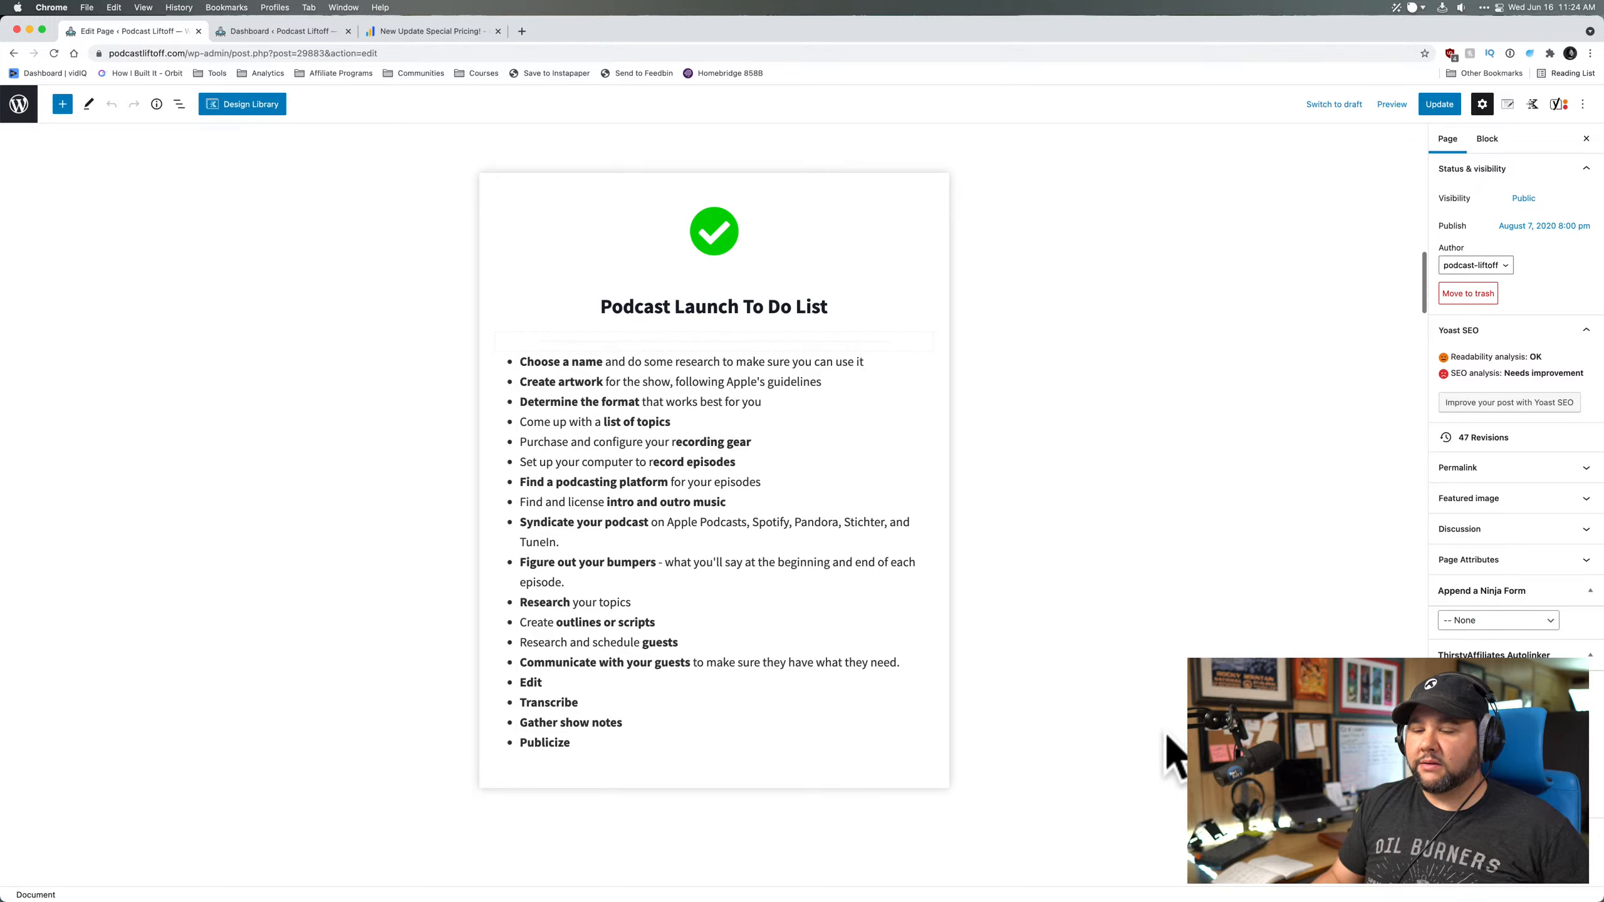
scroll(1166, 737, "down", 4)
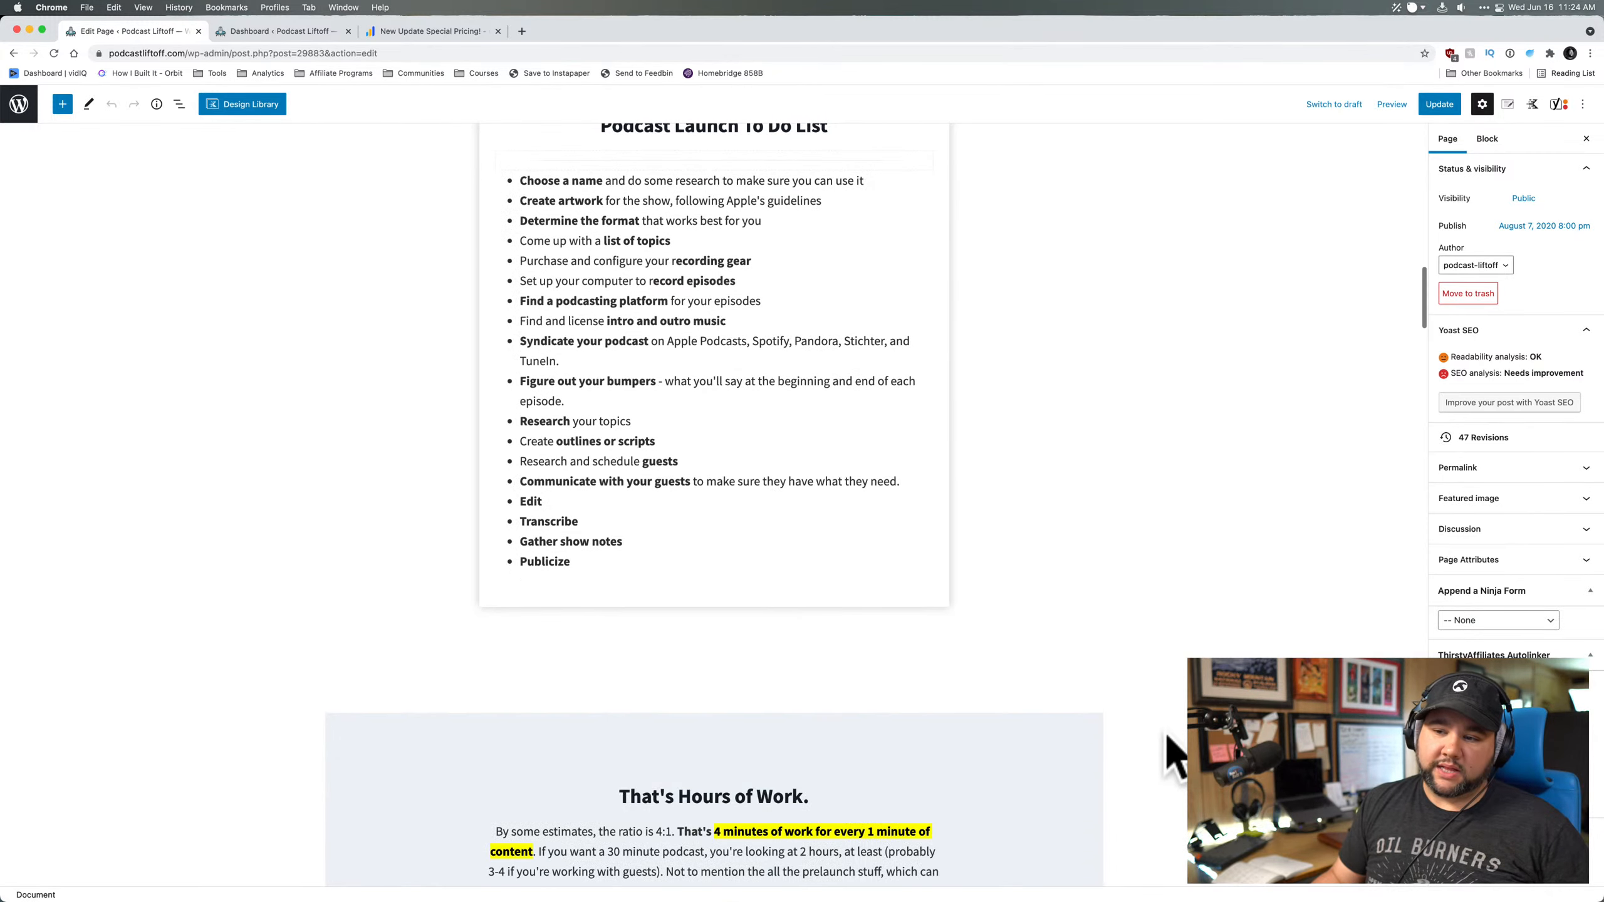
scroll(1167, 755, "down", 20)
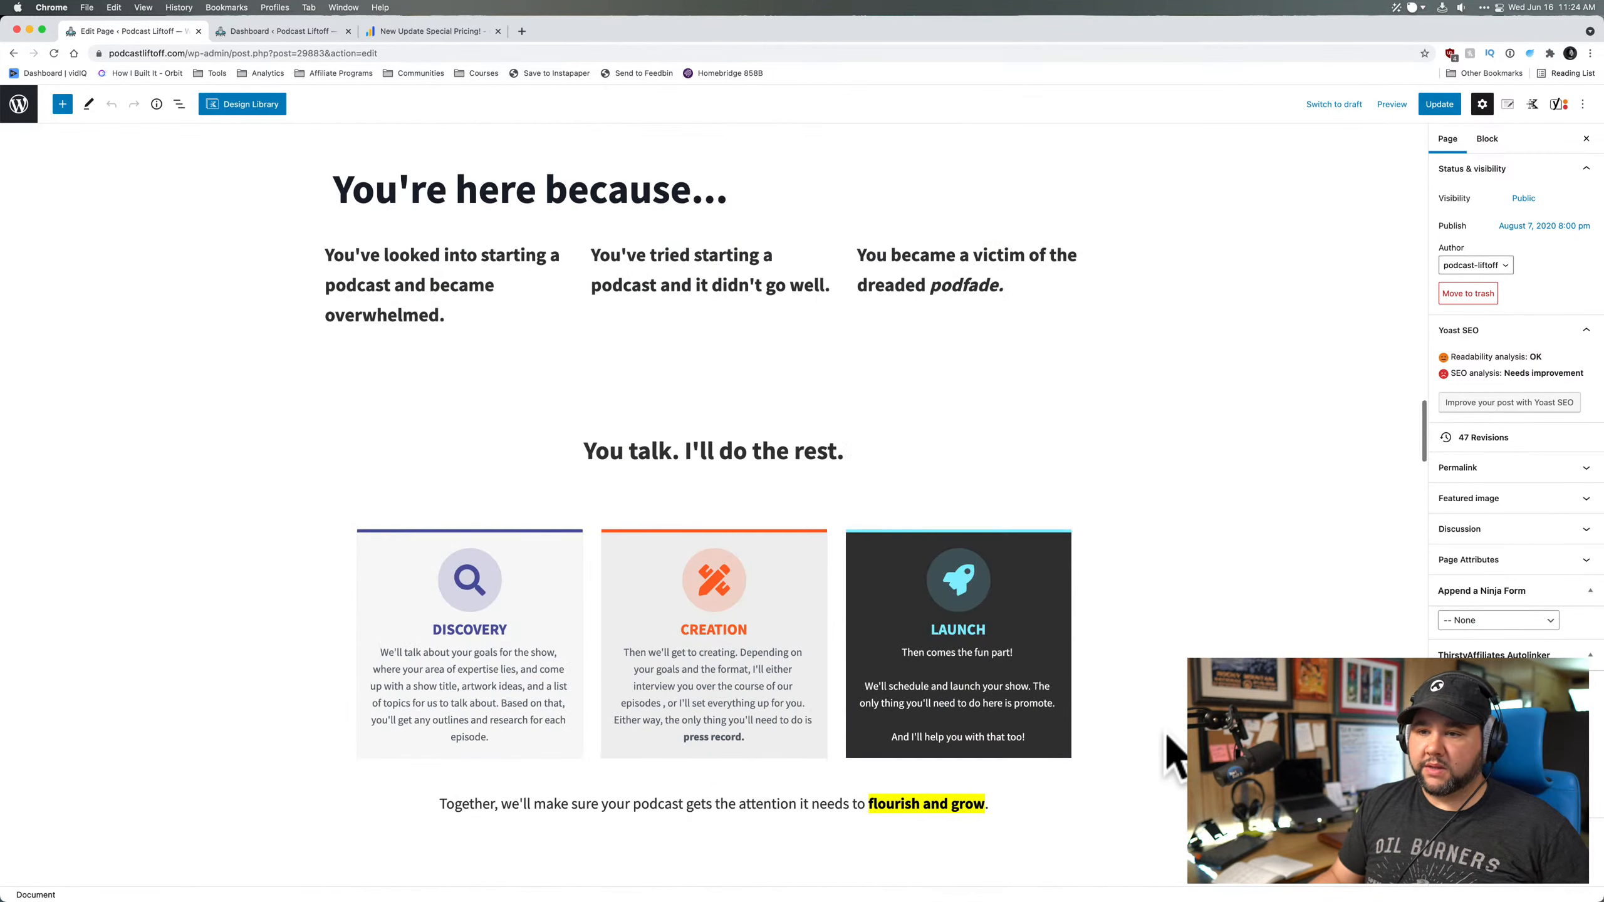
scroll(1167, 755, "down", 20)
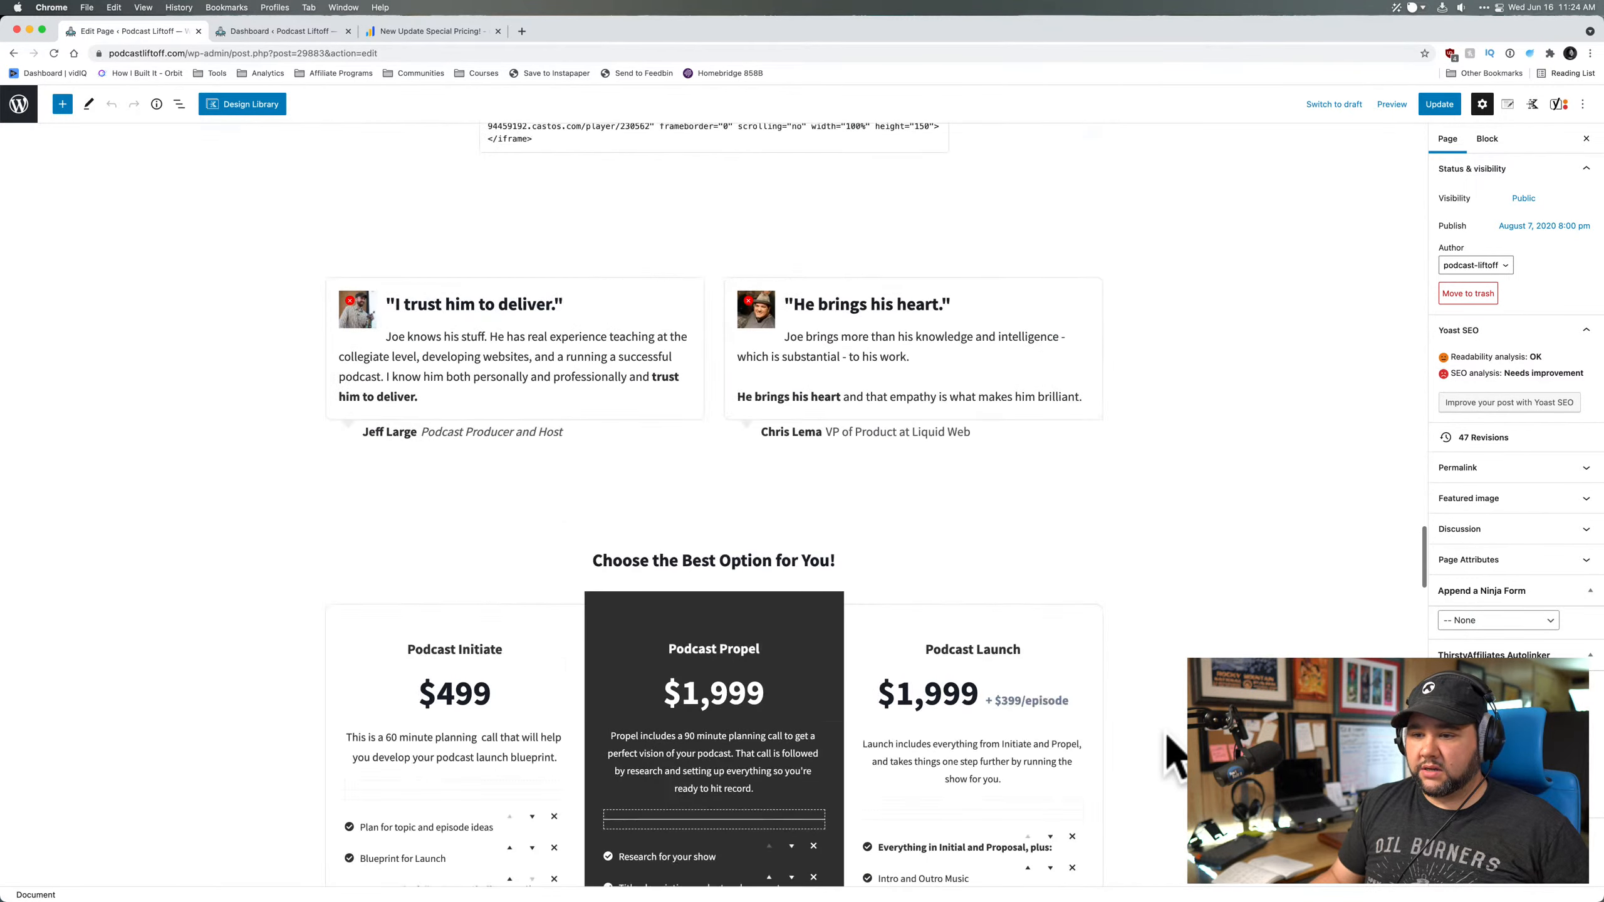
scroll(1167, 755, "down", 7)
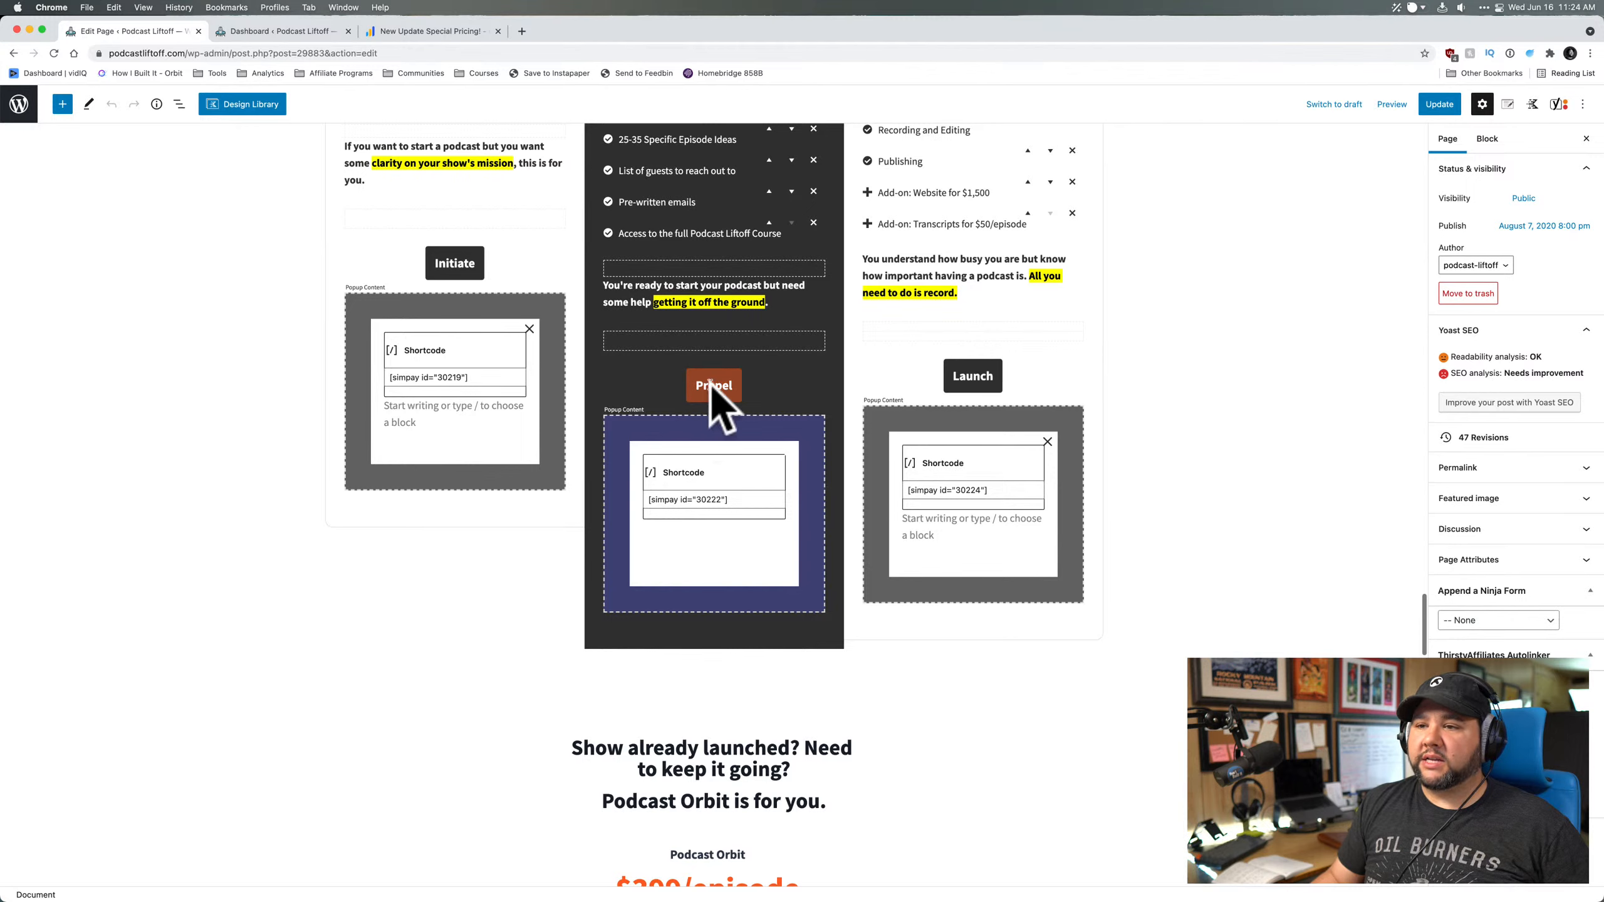
left_click(704, 424)
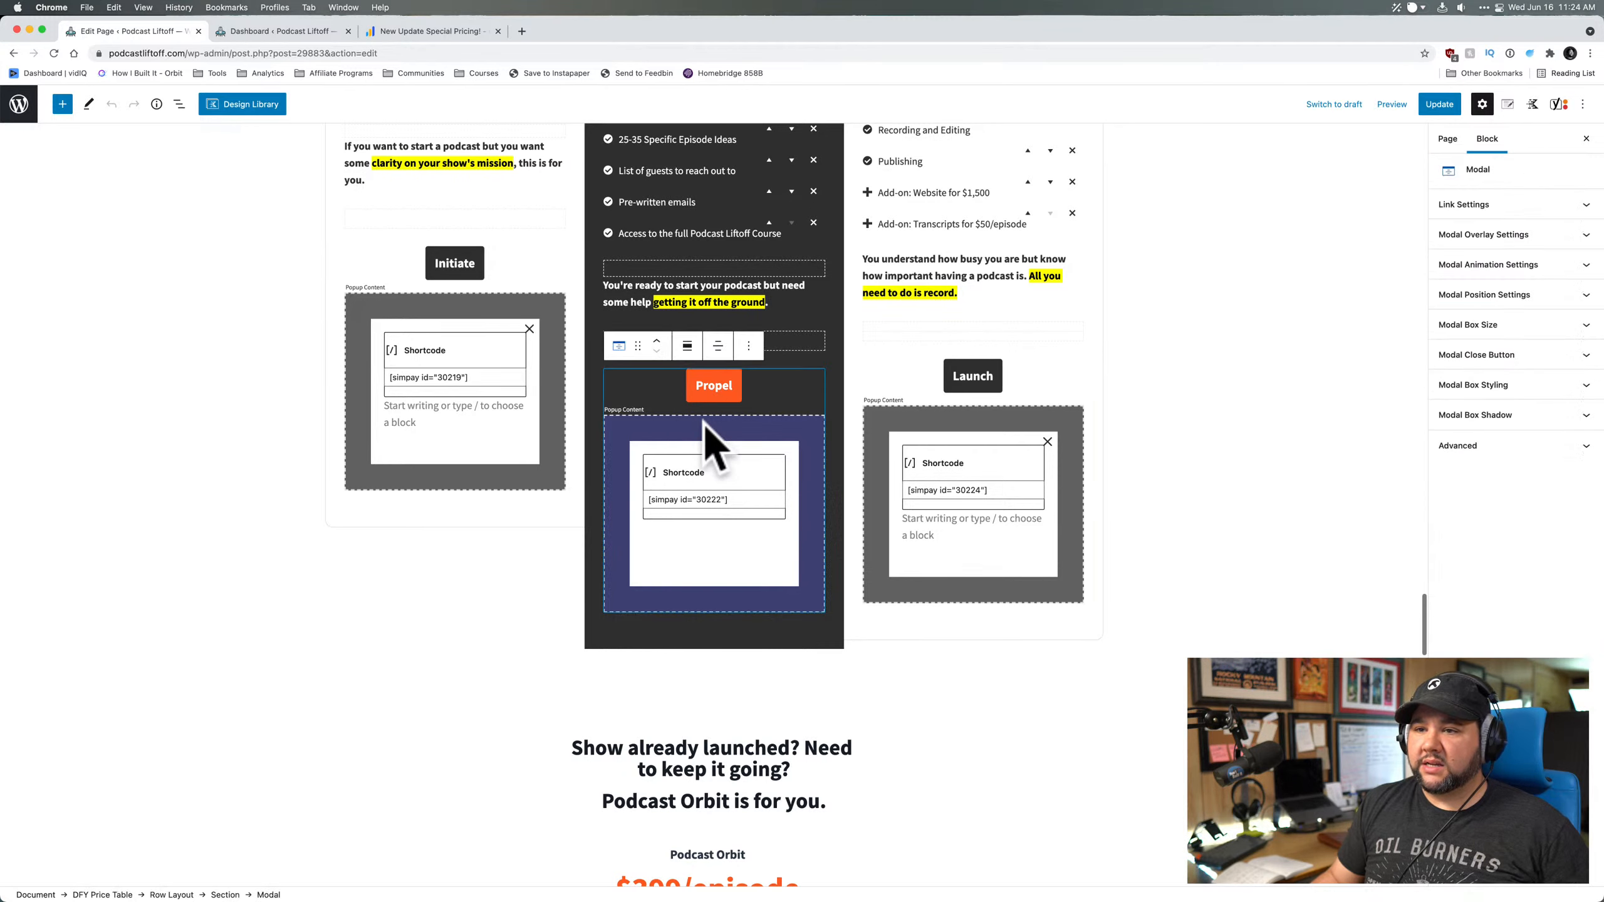
- Search the block library for "pop" to locate the Modal block
left_click(62, 104)
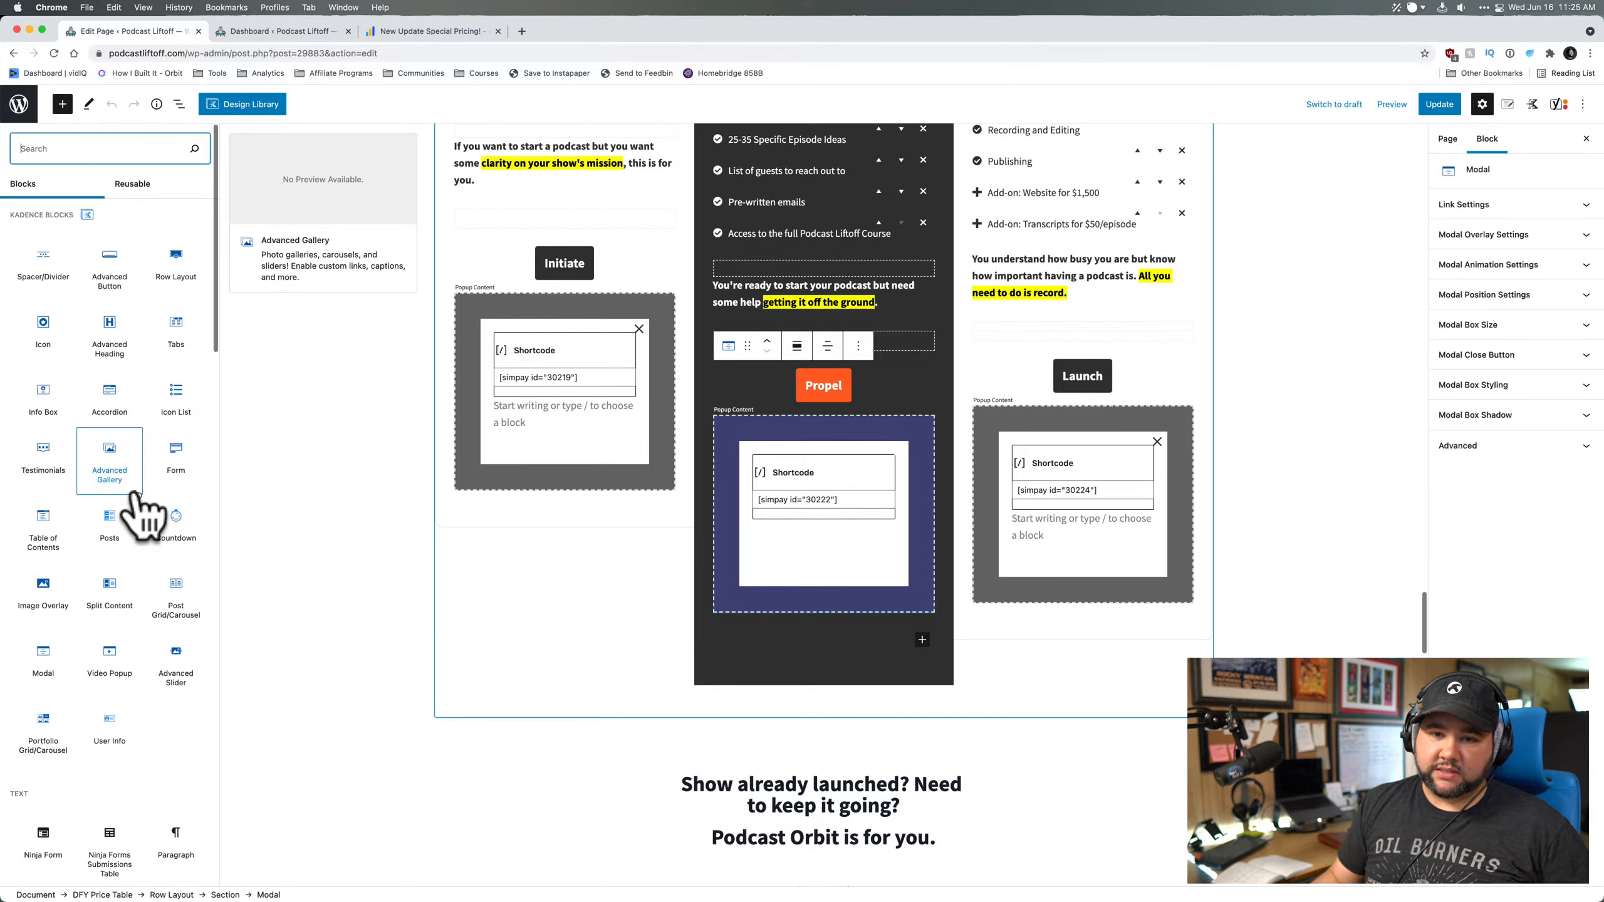
type("pop")
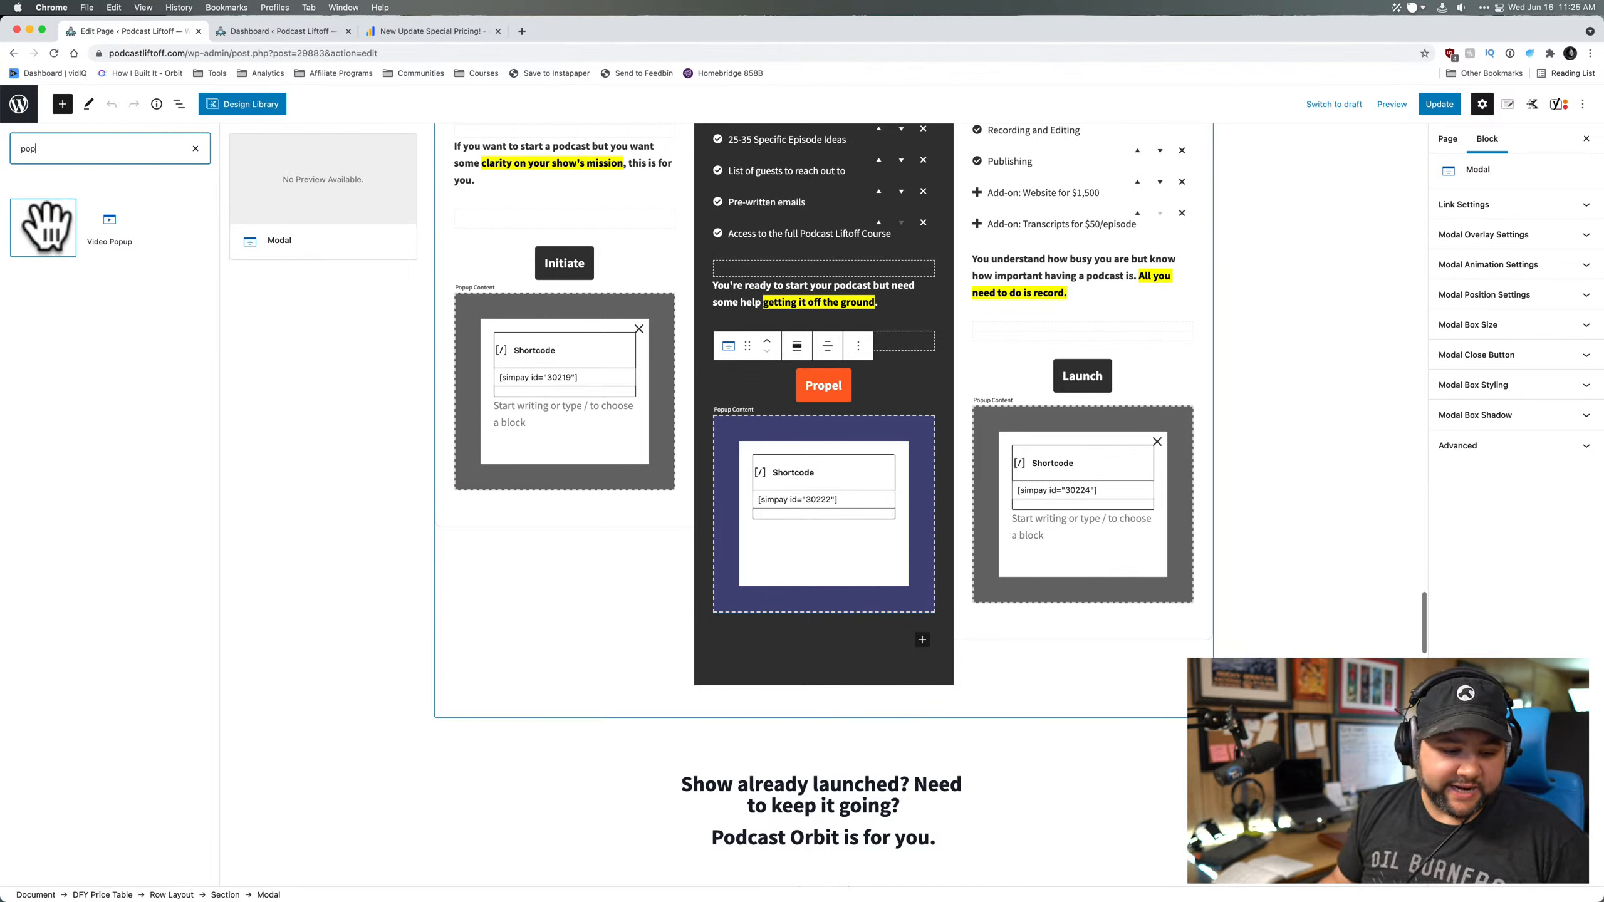
left_click_drag(43, 227, 852, 456)
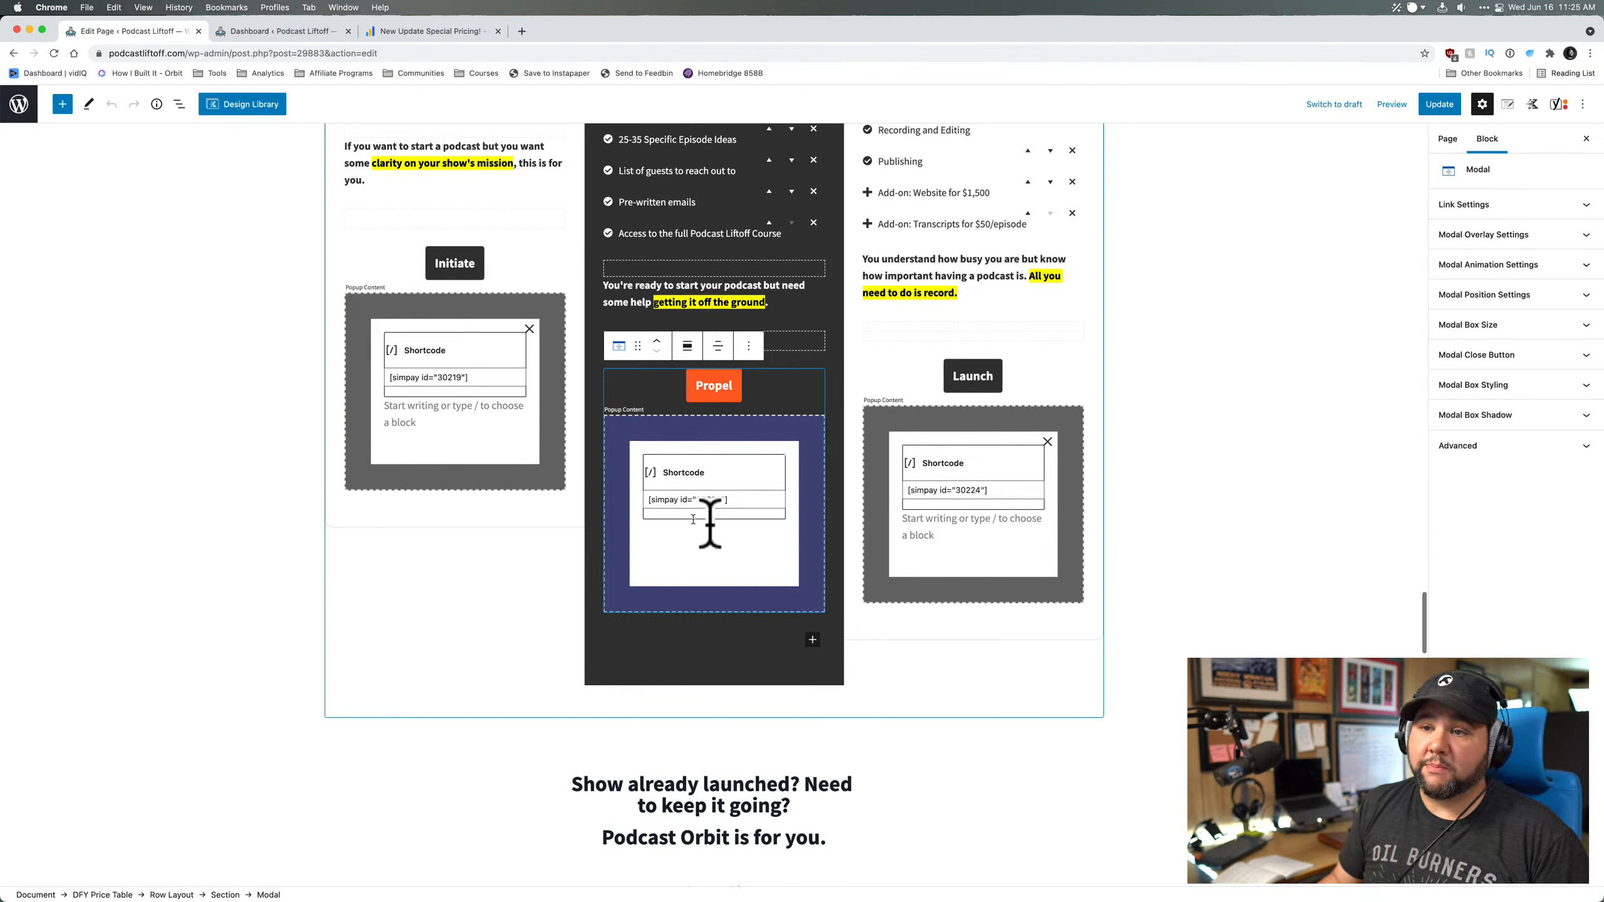
- Leave the page editor and open the Simple Pay Pro payment forms list to view the forms and their shortcodes
left_click(18, 104)
mouse_move(89, 376)
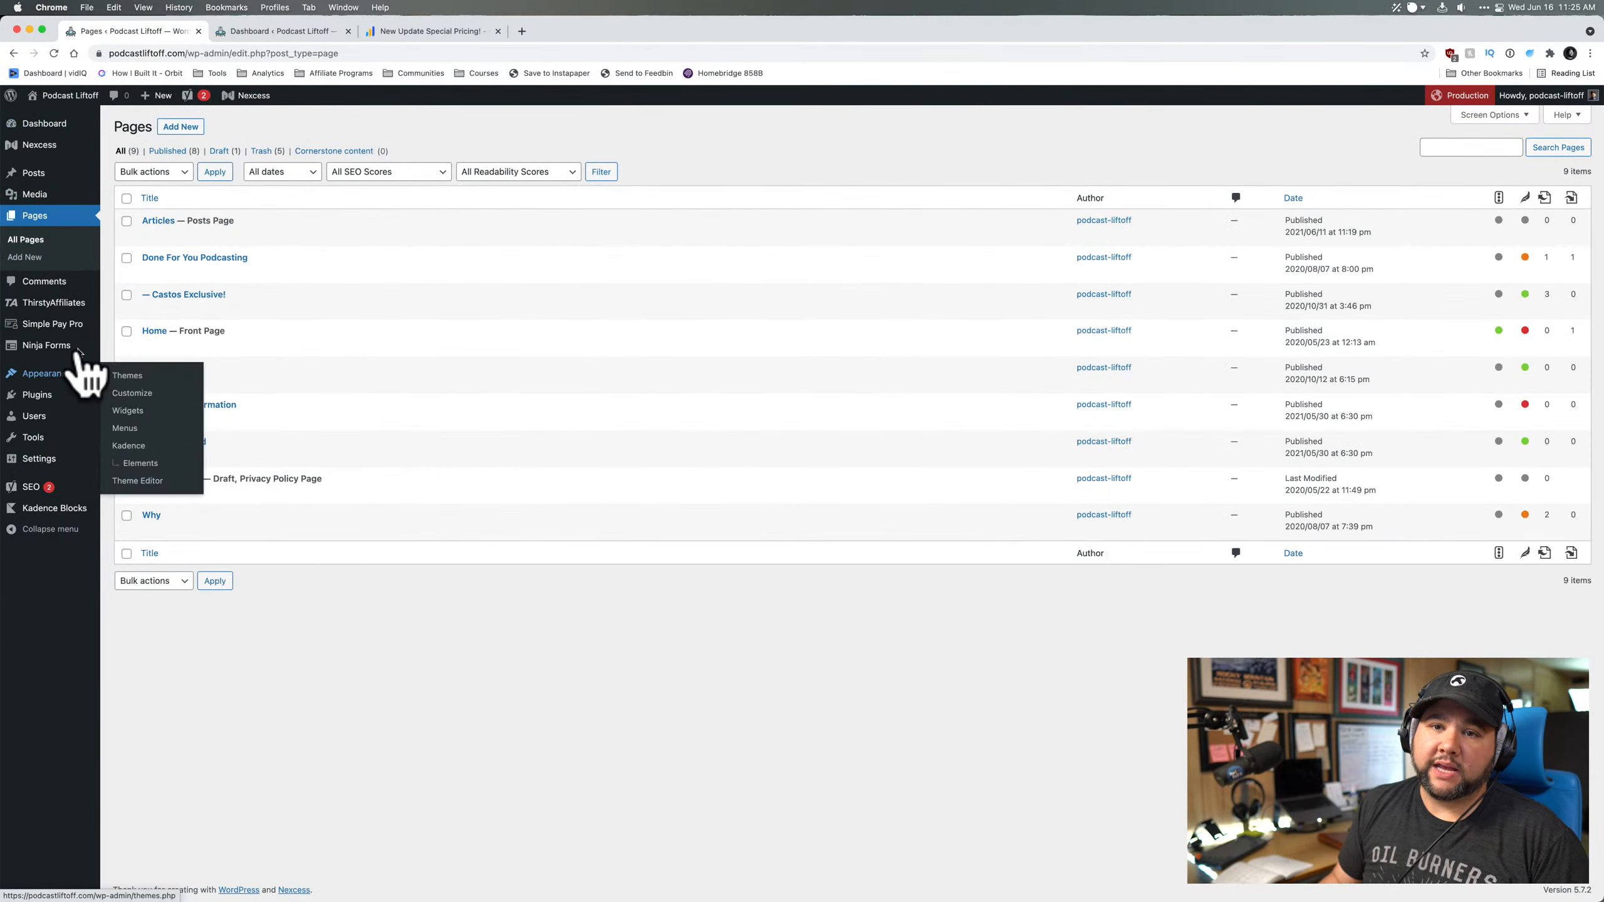
left_click(79, 325)
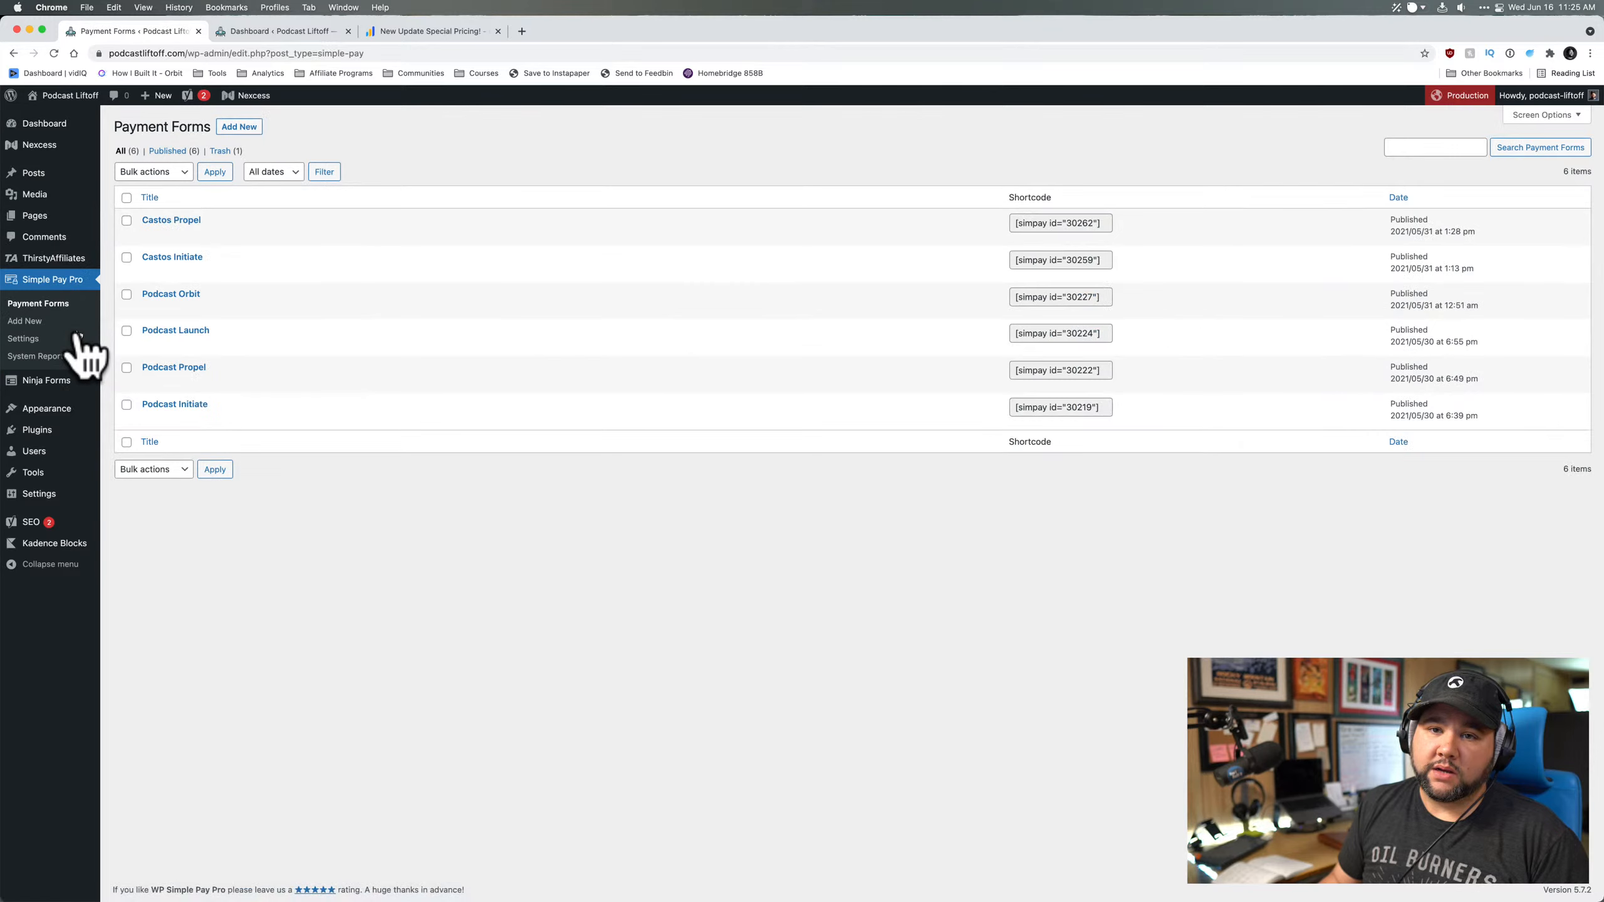
mouse_move(294, 246)
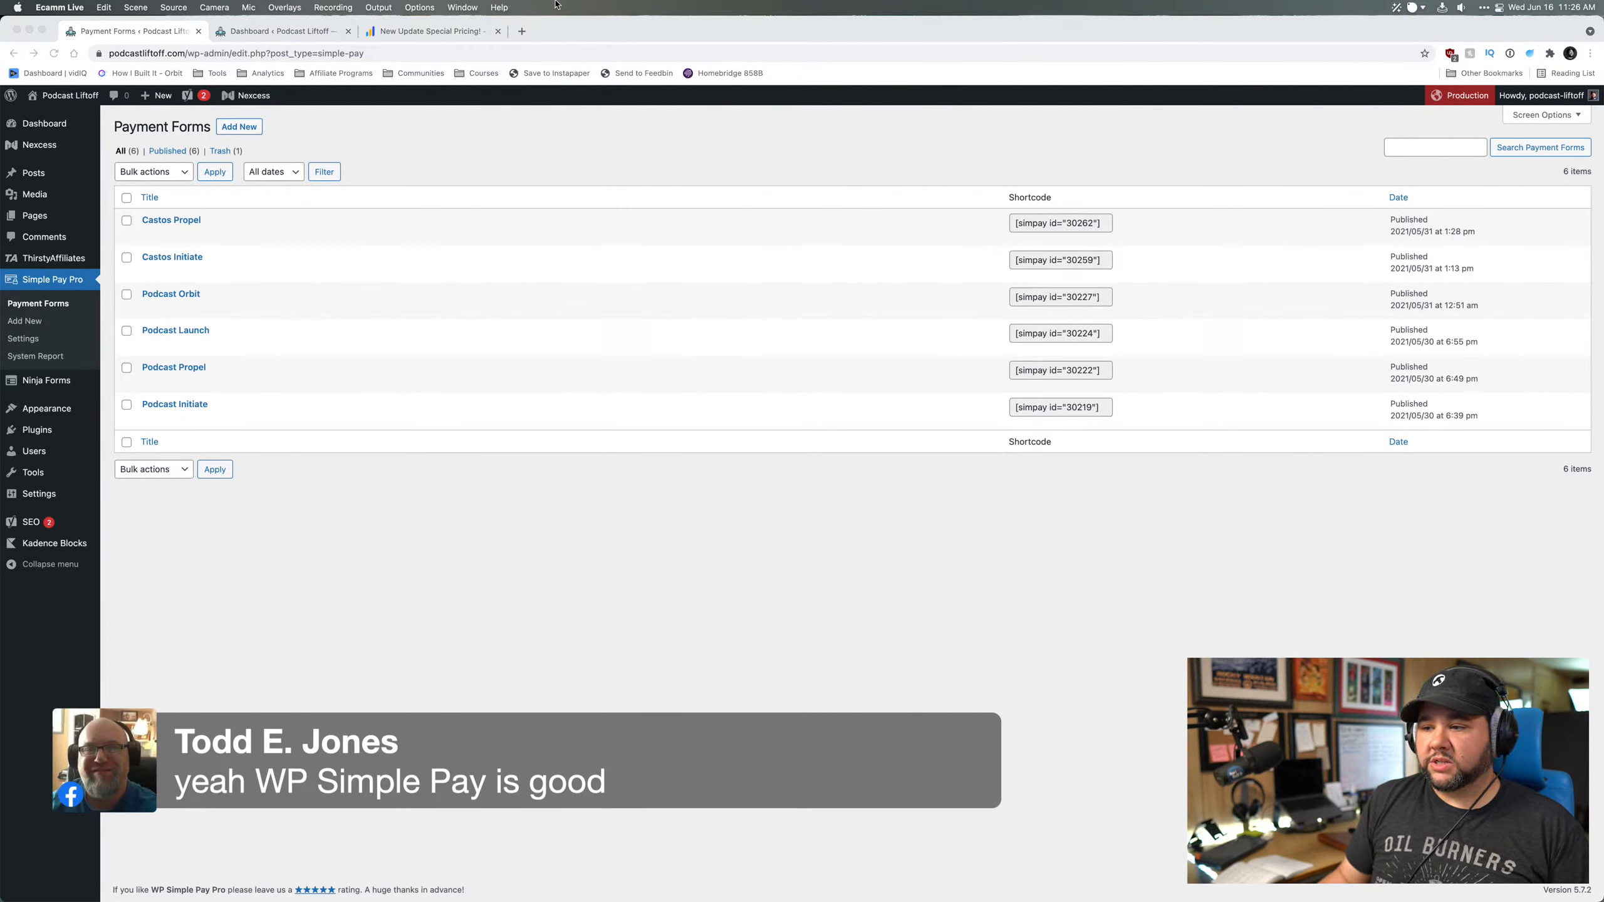
- Start a new Simple Pay Pro payment form and set its form type to Overlay
left_click(452, 138)
left_click(249, 129)
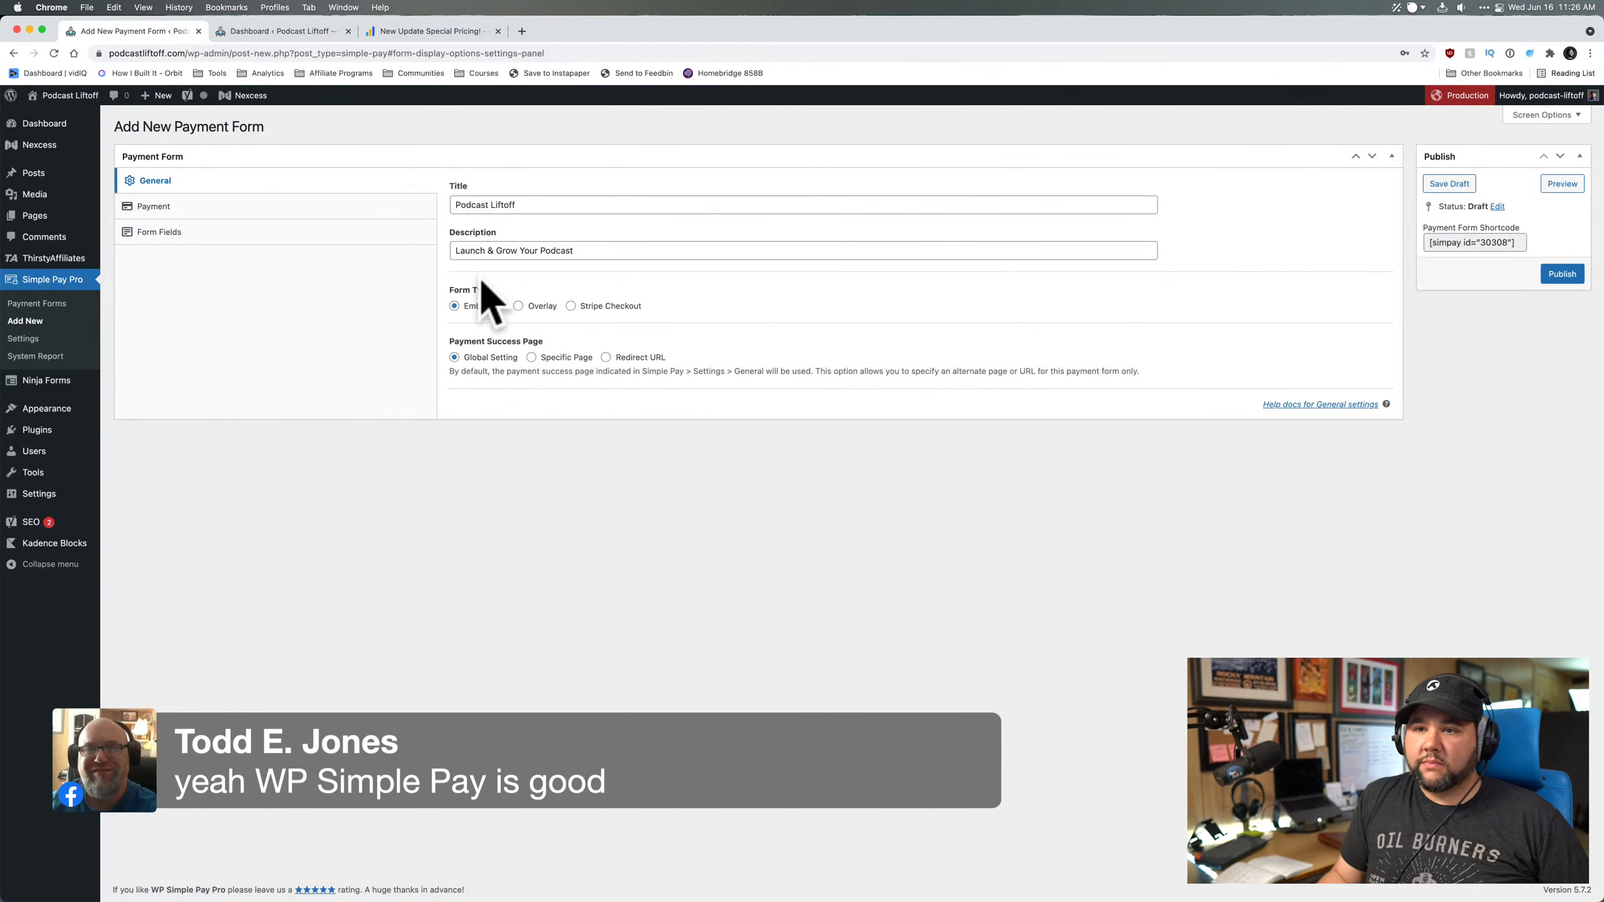
left_click(530, 307)
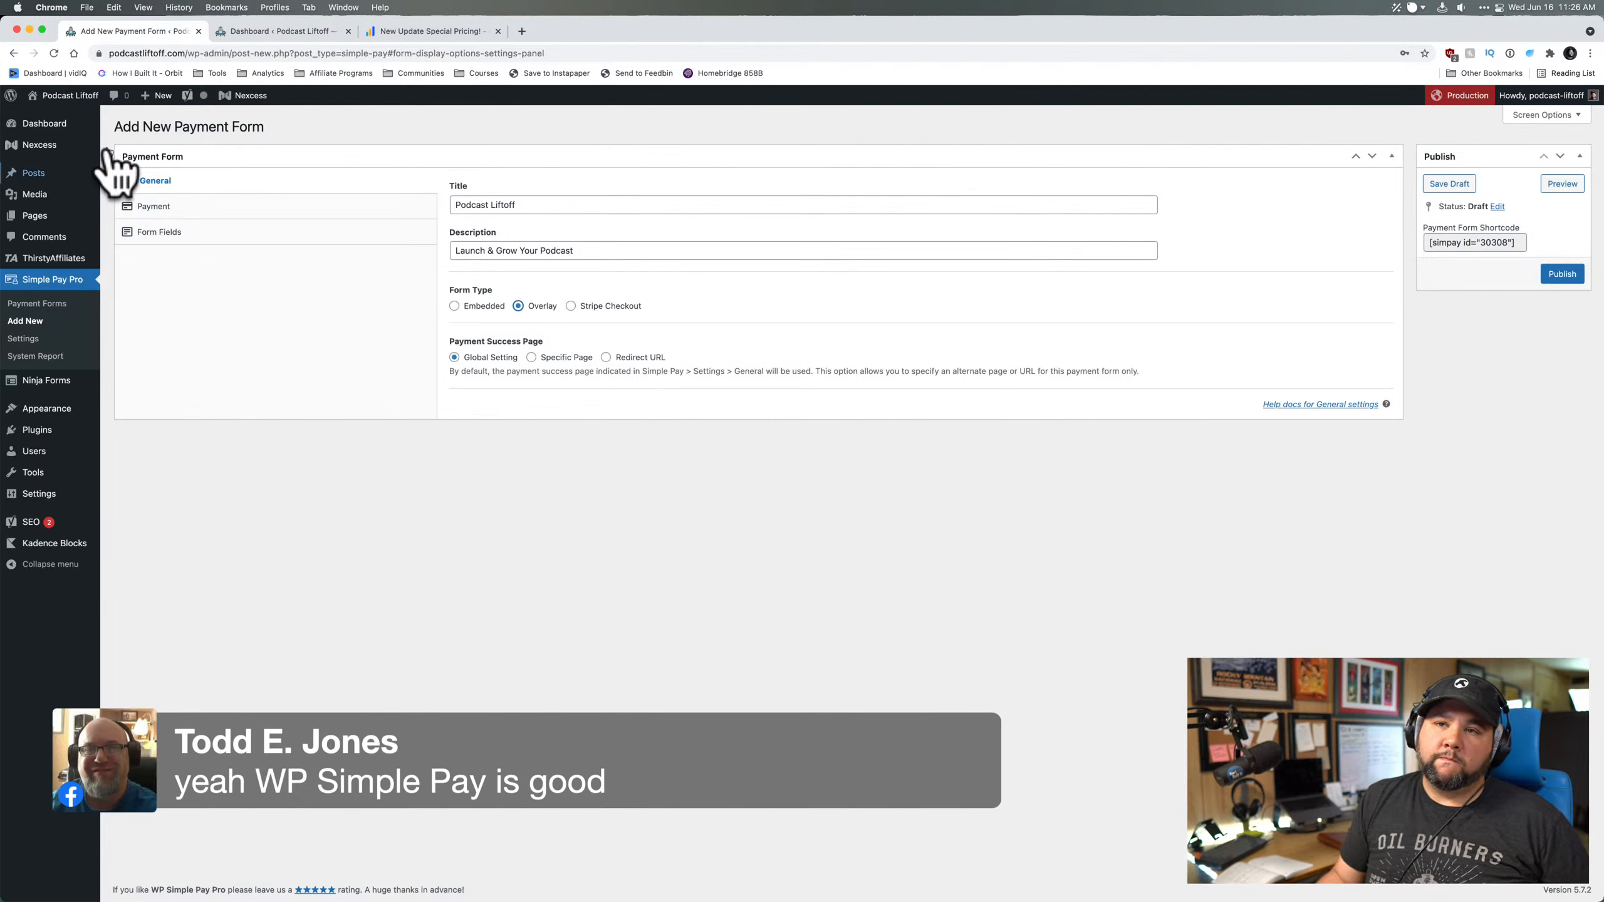
- Revisit the LearnDash pricing packages and return to the Podcast Liftoff WordPress dashboard
left_click(295, 31)
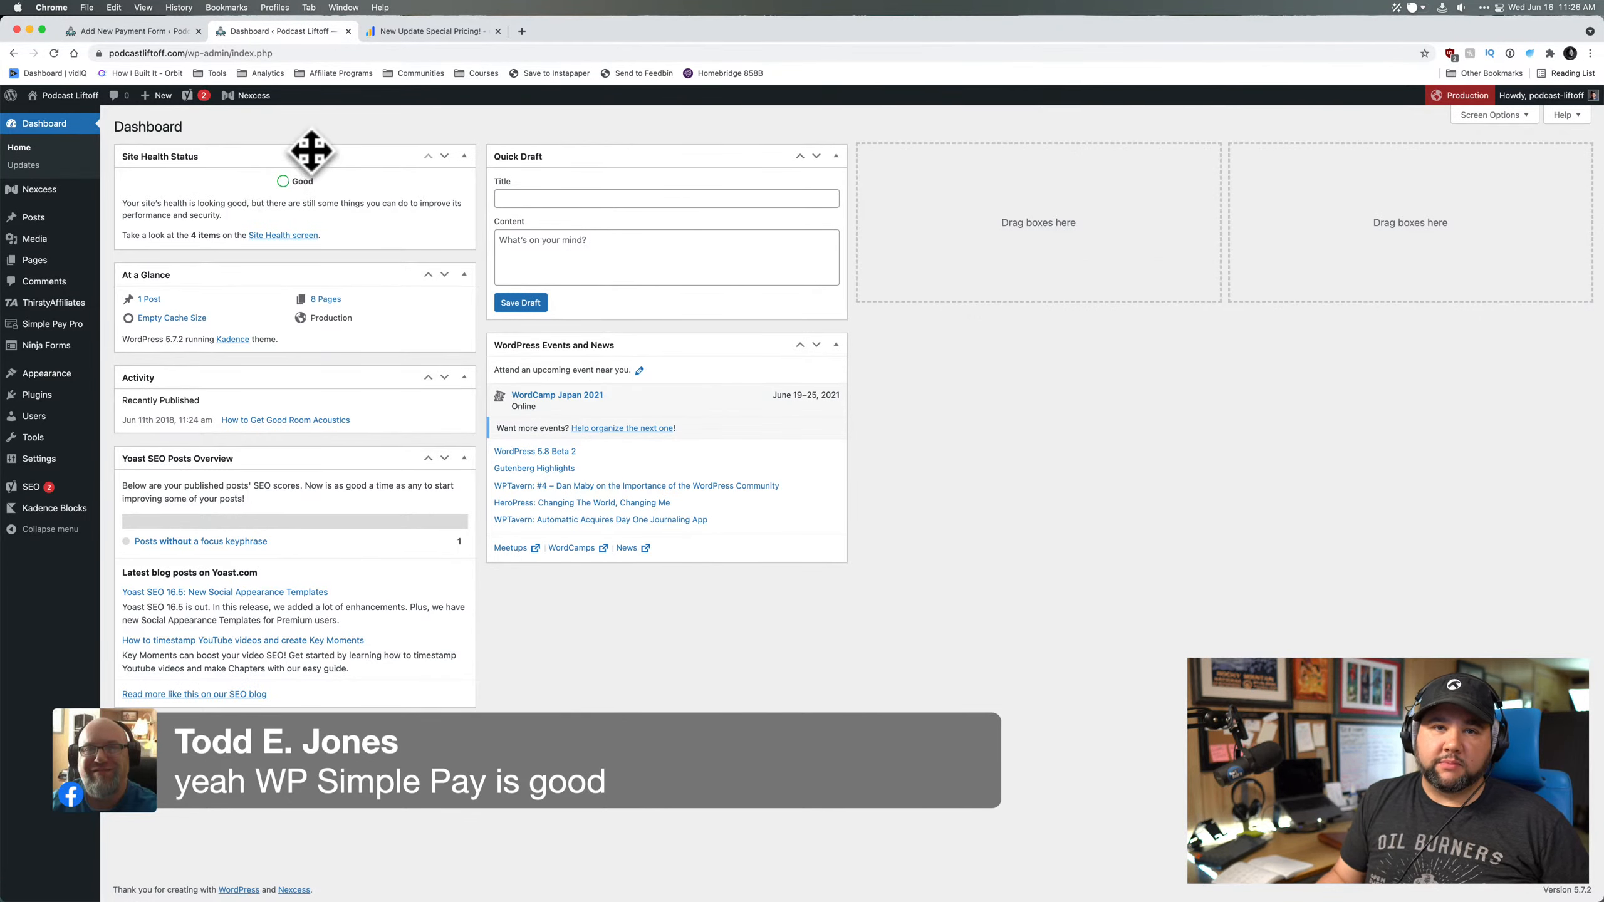
left_click(399, 33)
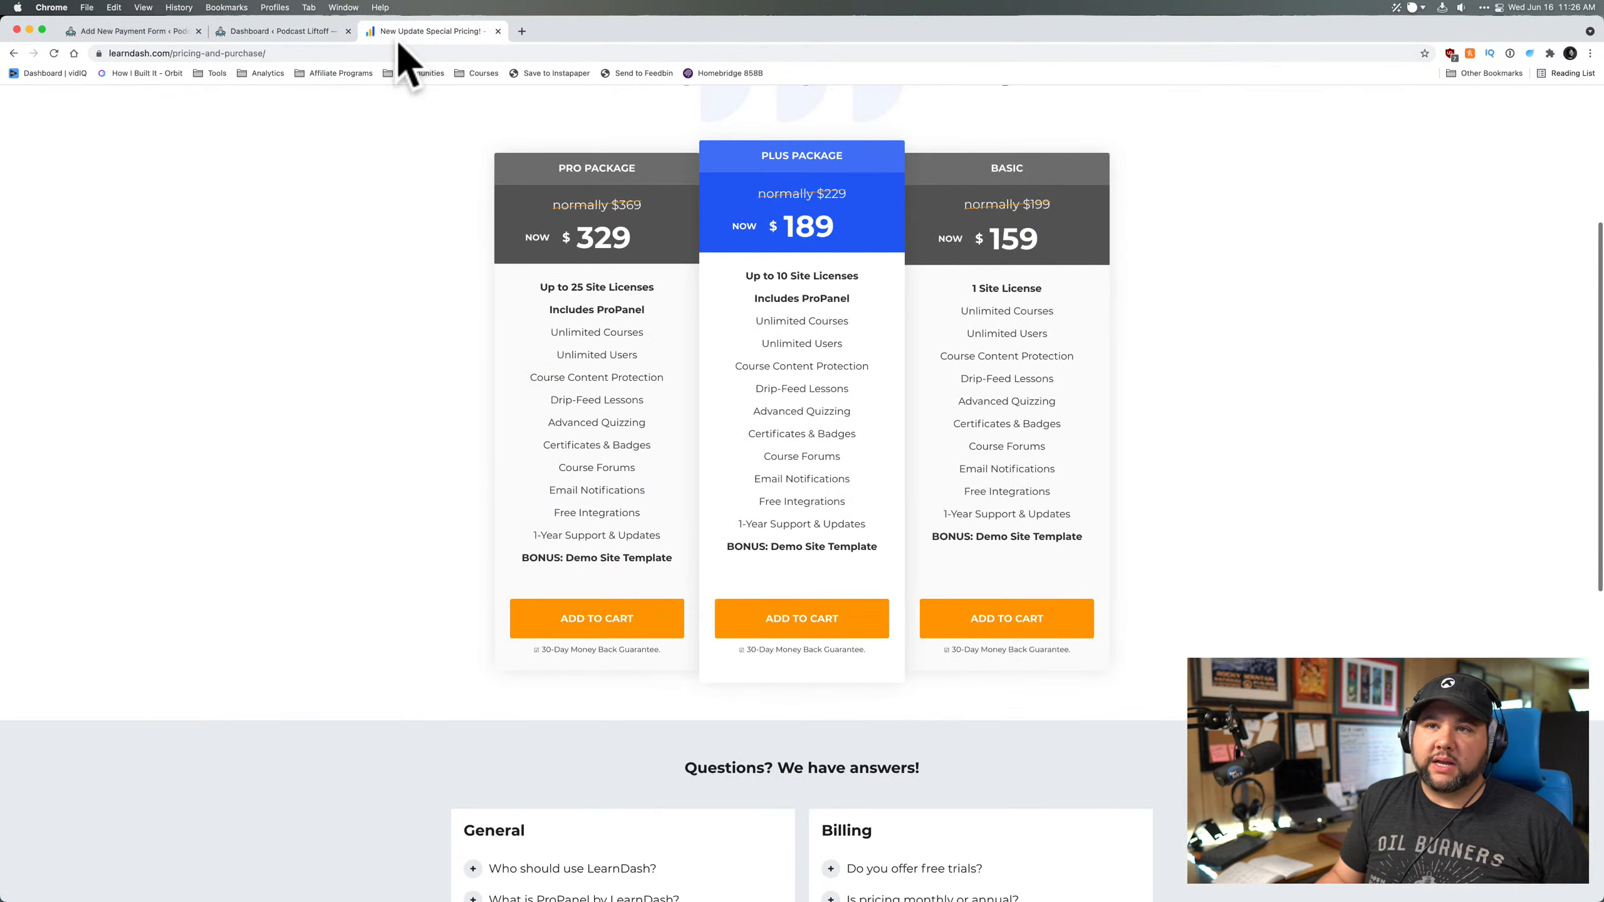
left_click(281, 34)
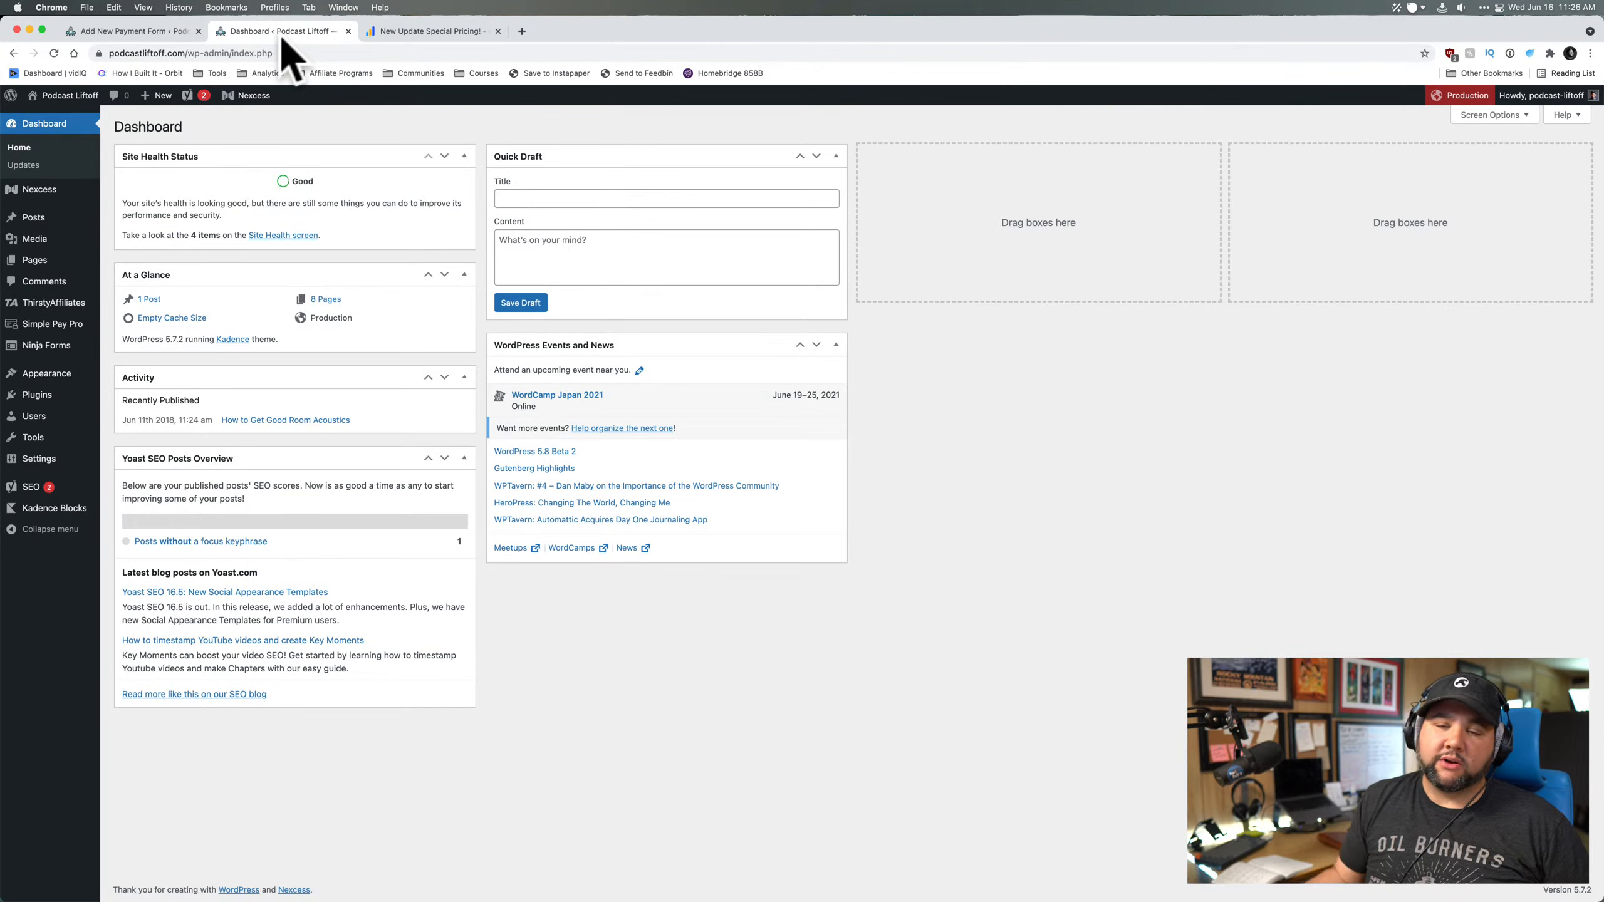
- Open the Kadence theme Customizer and view the settings of the header's Enroll Today button along with the page preview
mouse_move(38, 349)
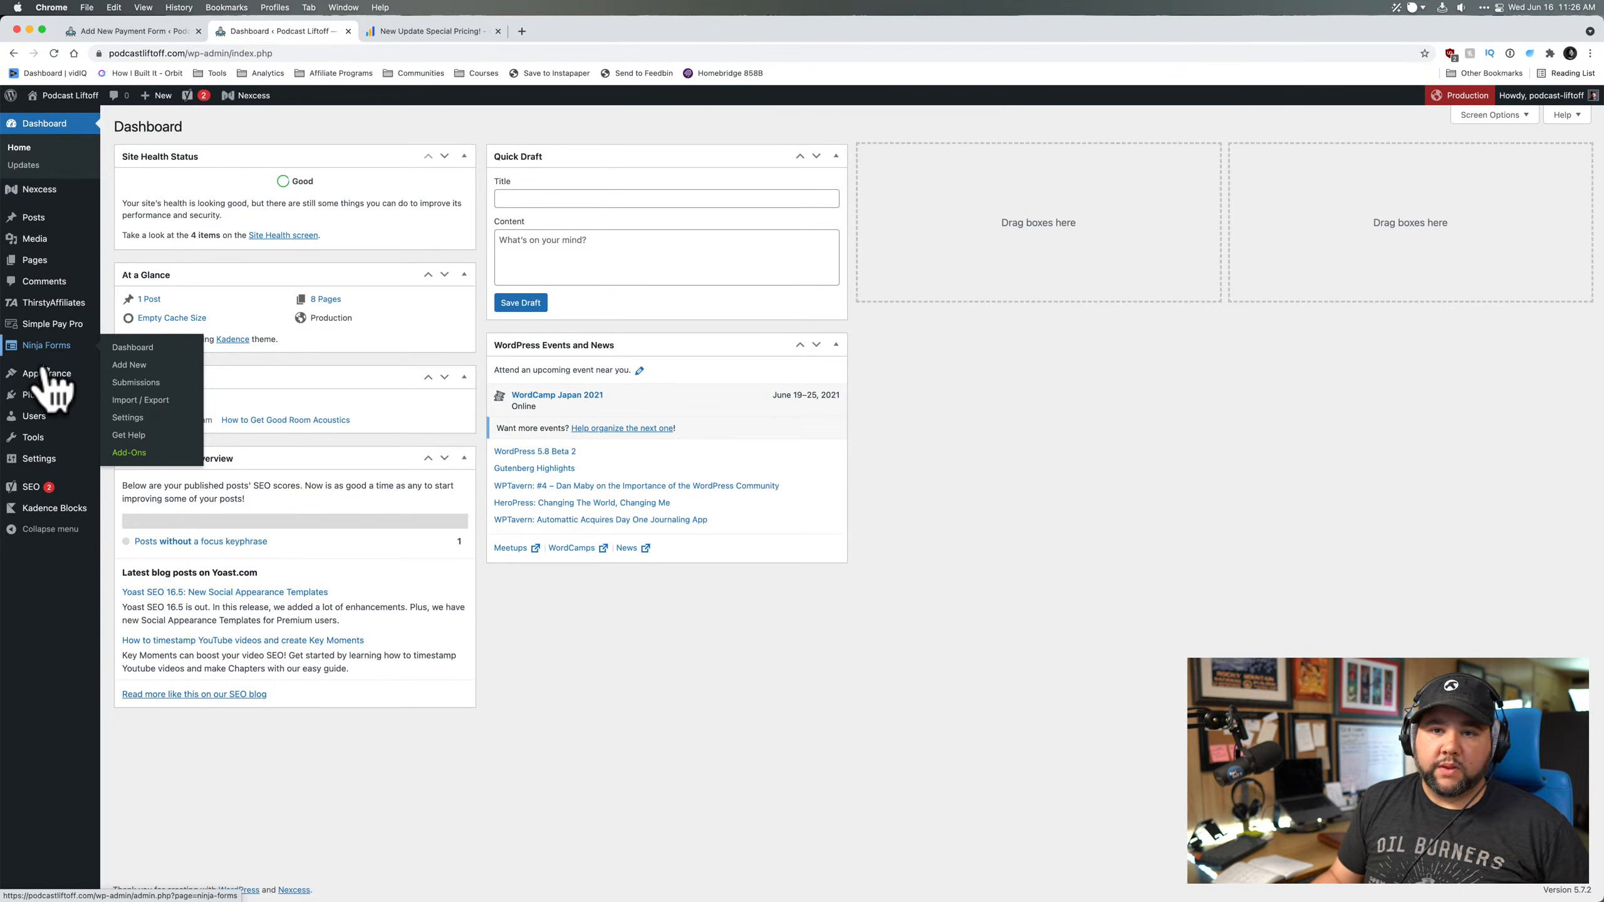
mouse_move(81, 186)
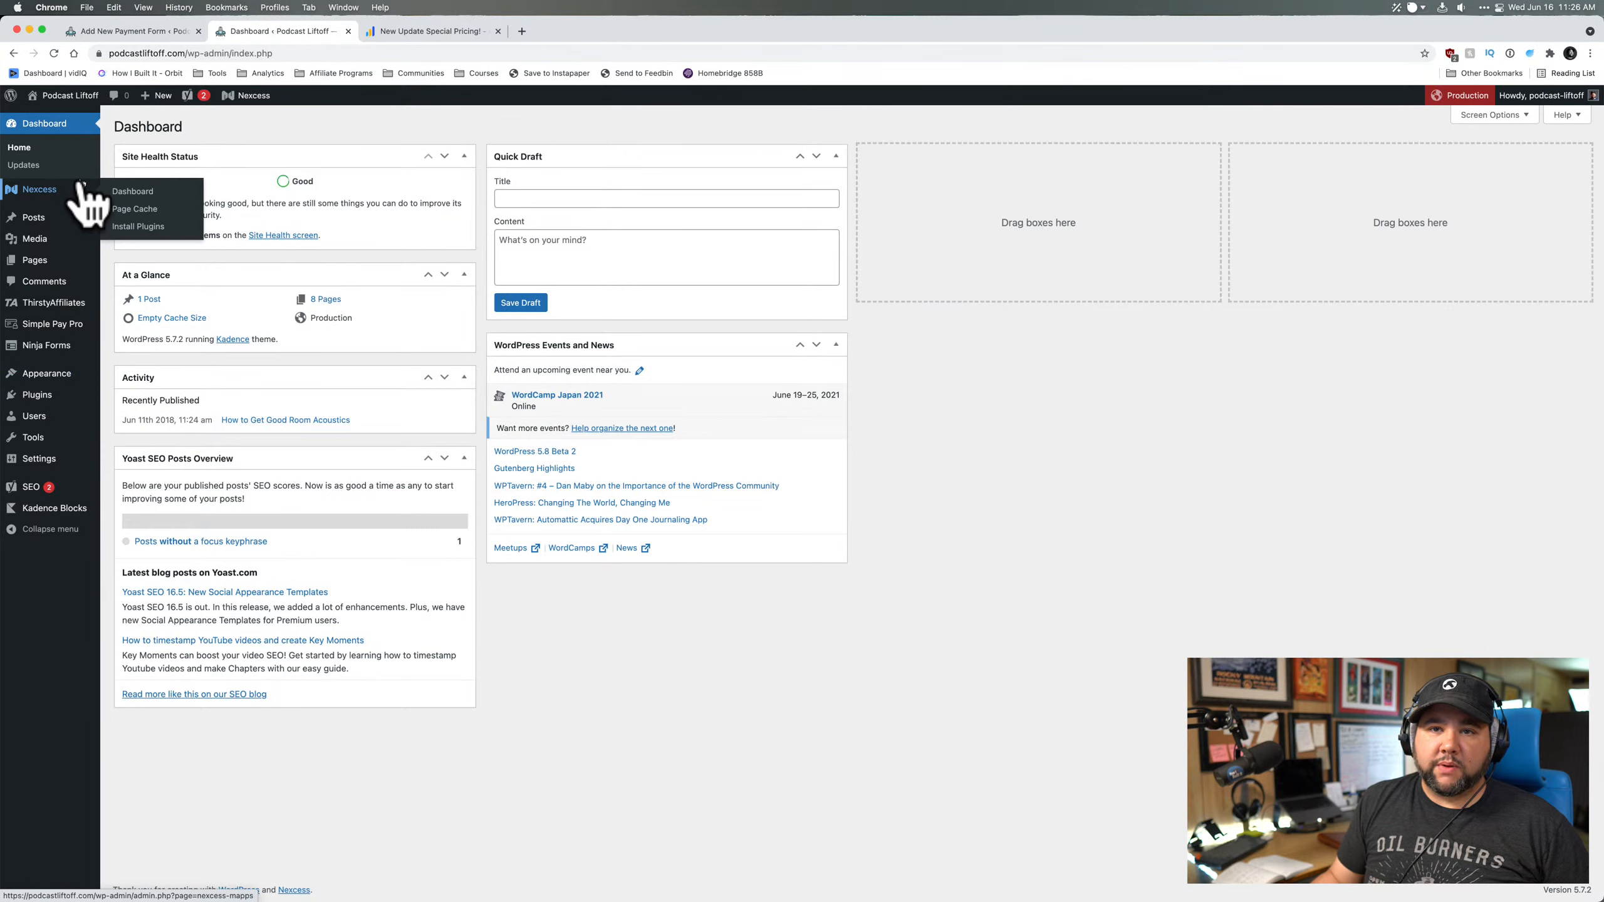
mouse_move(67, 380)
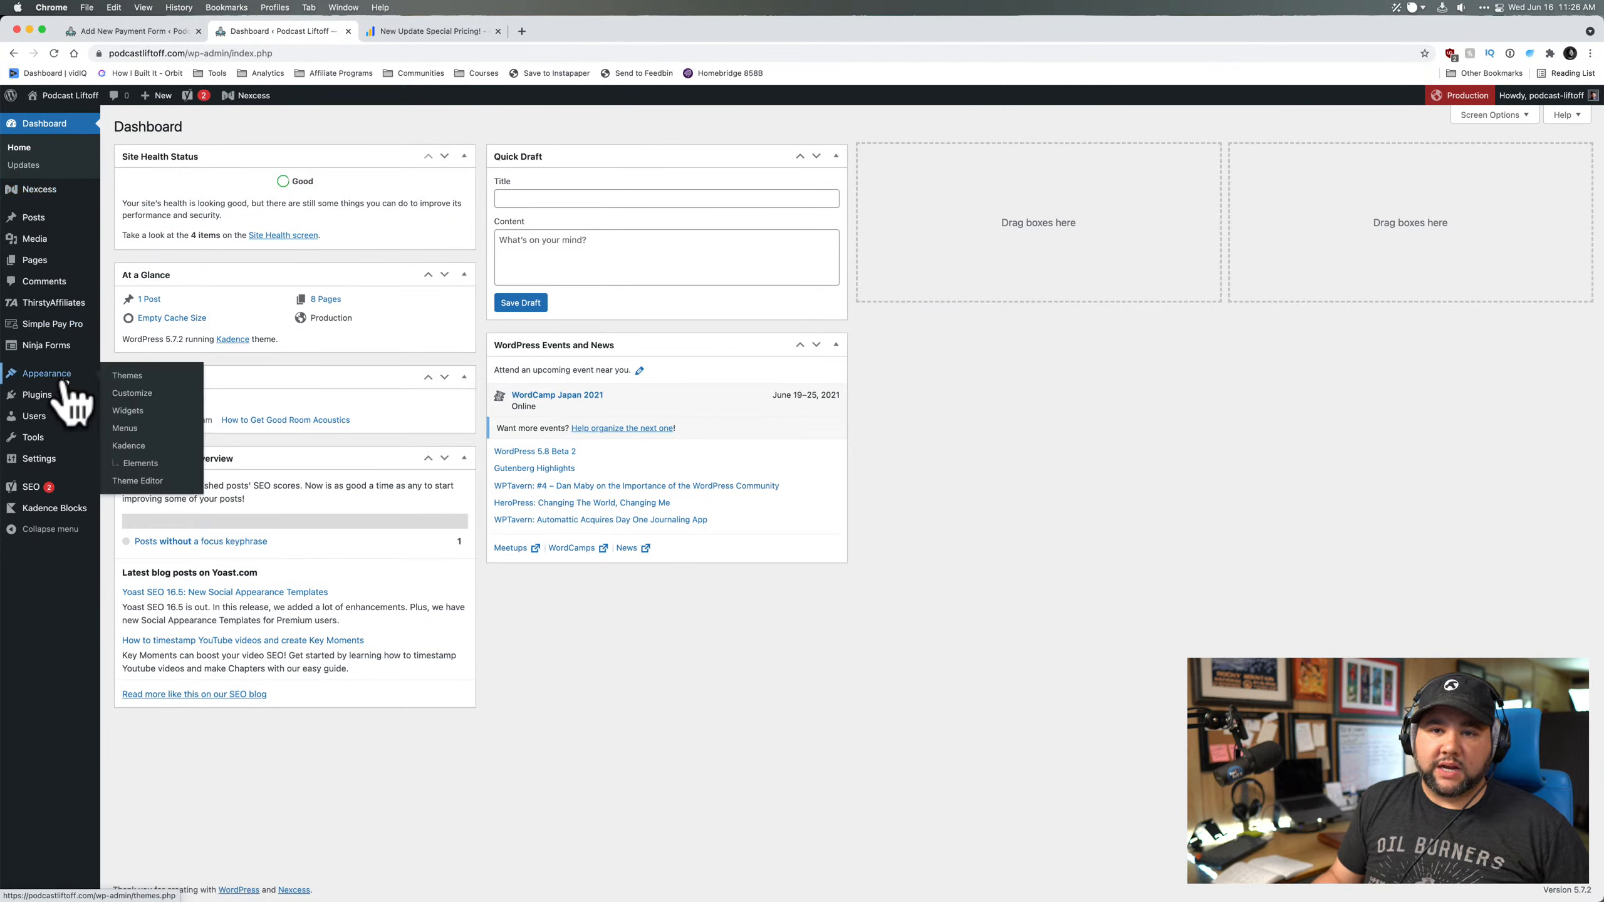
left_click(135, 394)
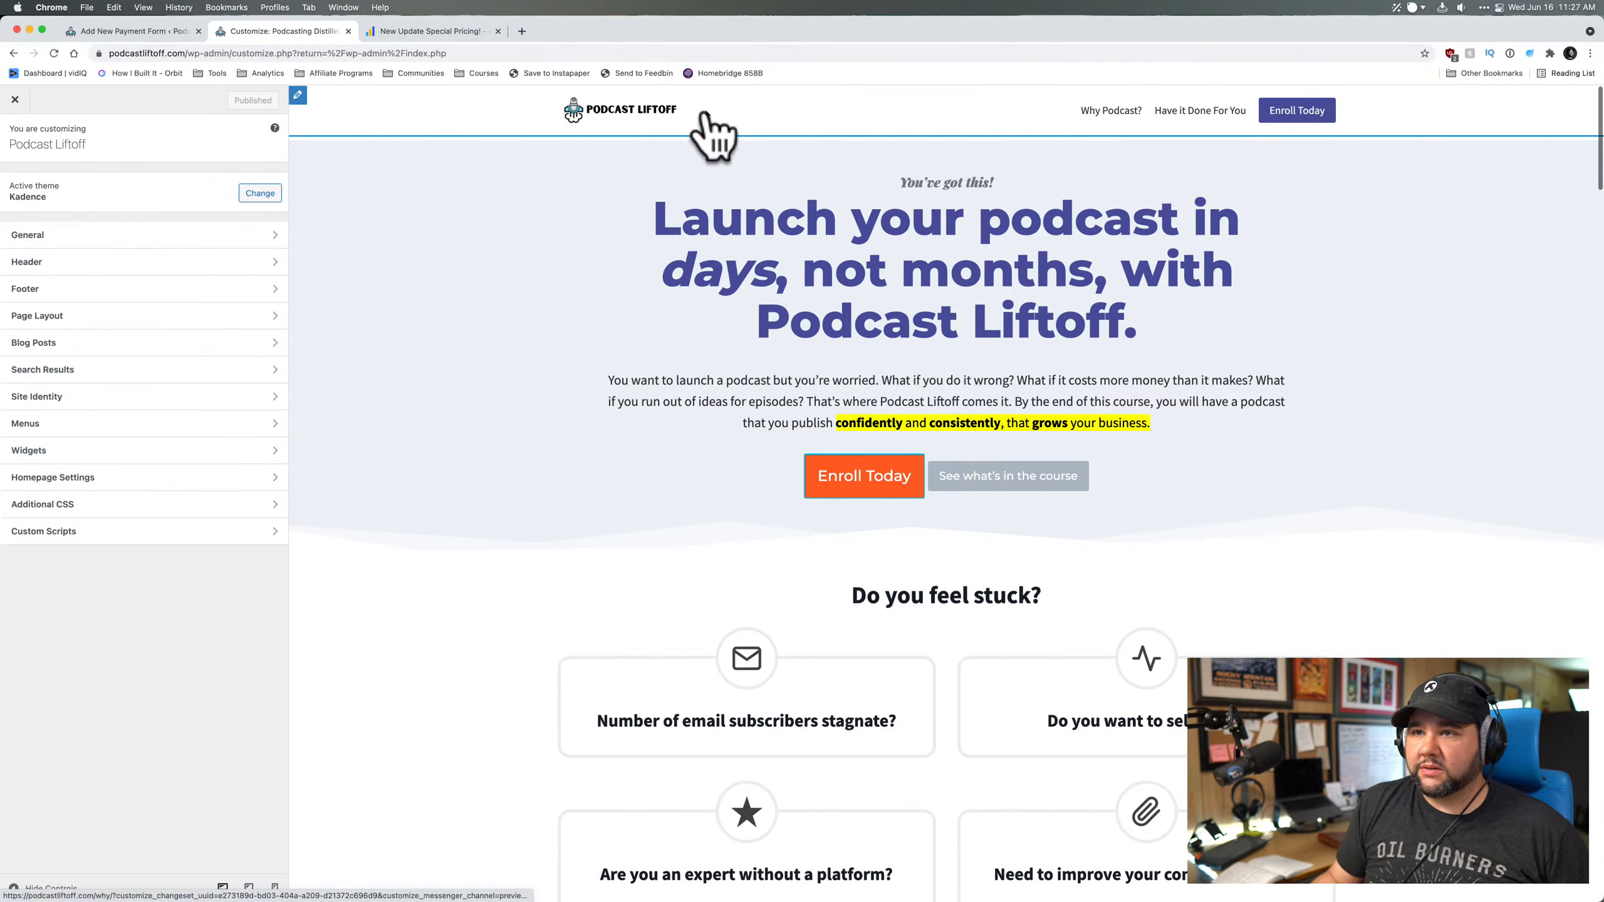
left_click(1249, 109)
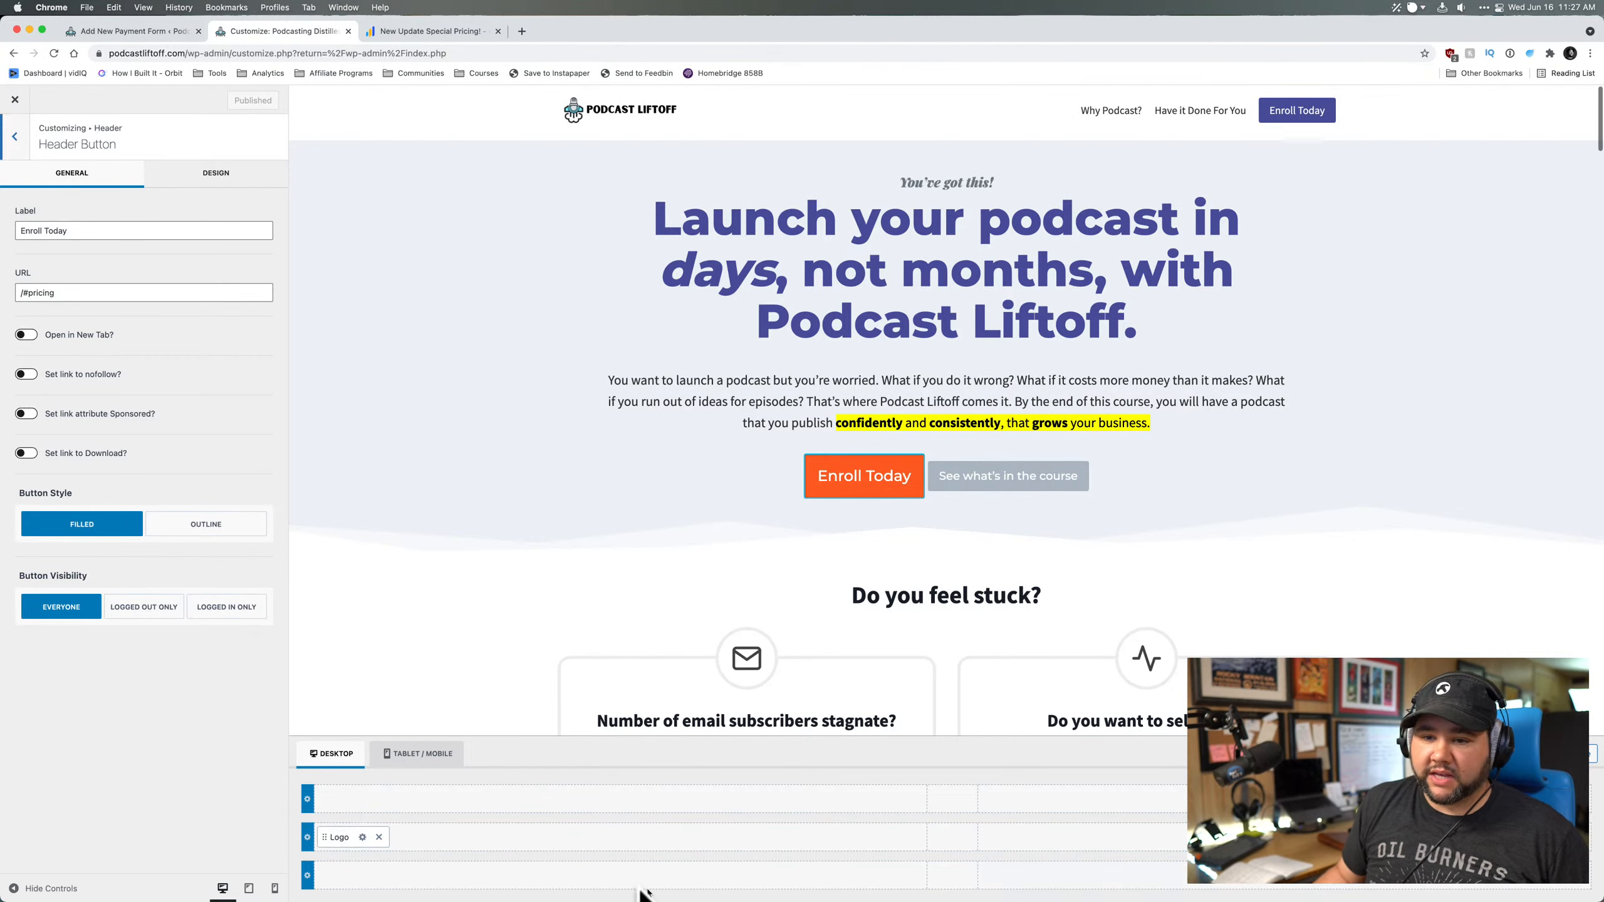
scroll(672, 591, "down", 1)
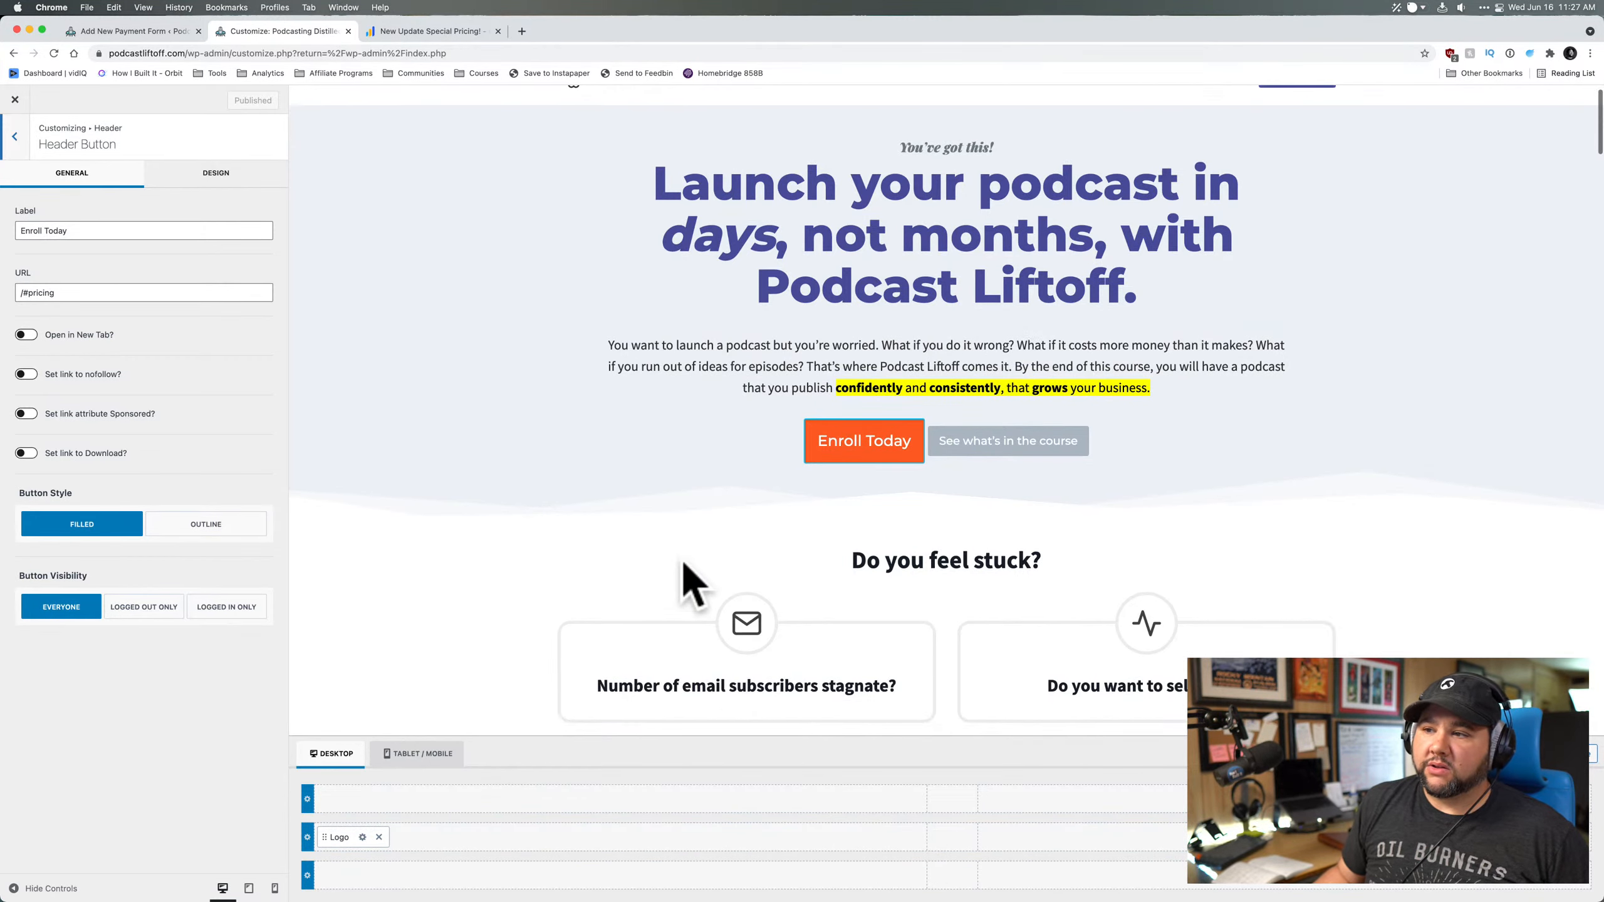
scroll(947, 600, "down", 6)
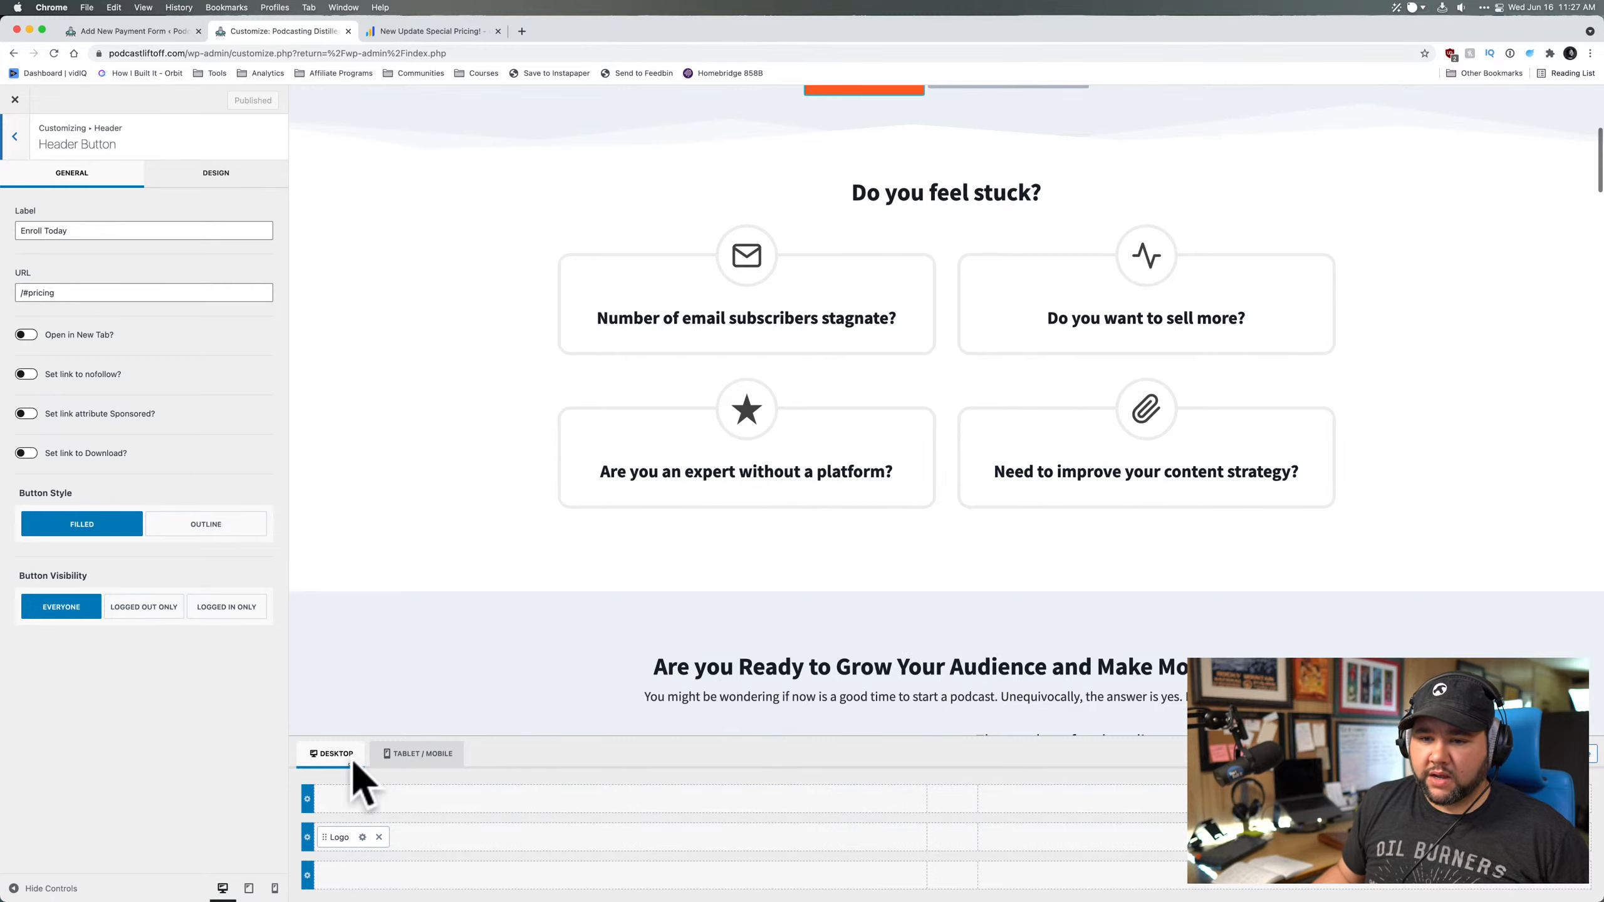
- Switch the header builder to its tablet/mobile layout, open the mobile trigger settings and preview the slide-out menu
left_click(420, 753)
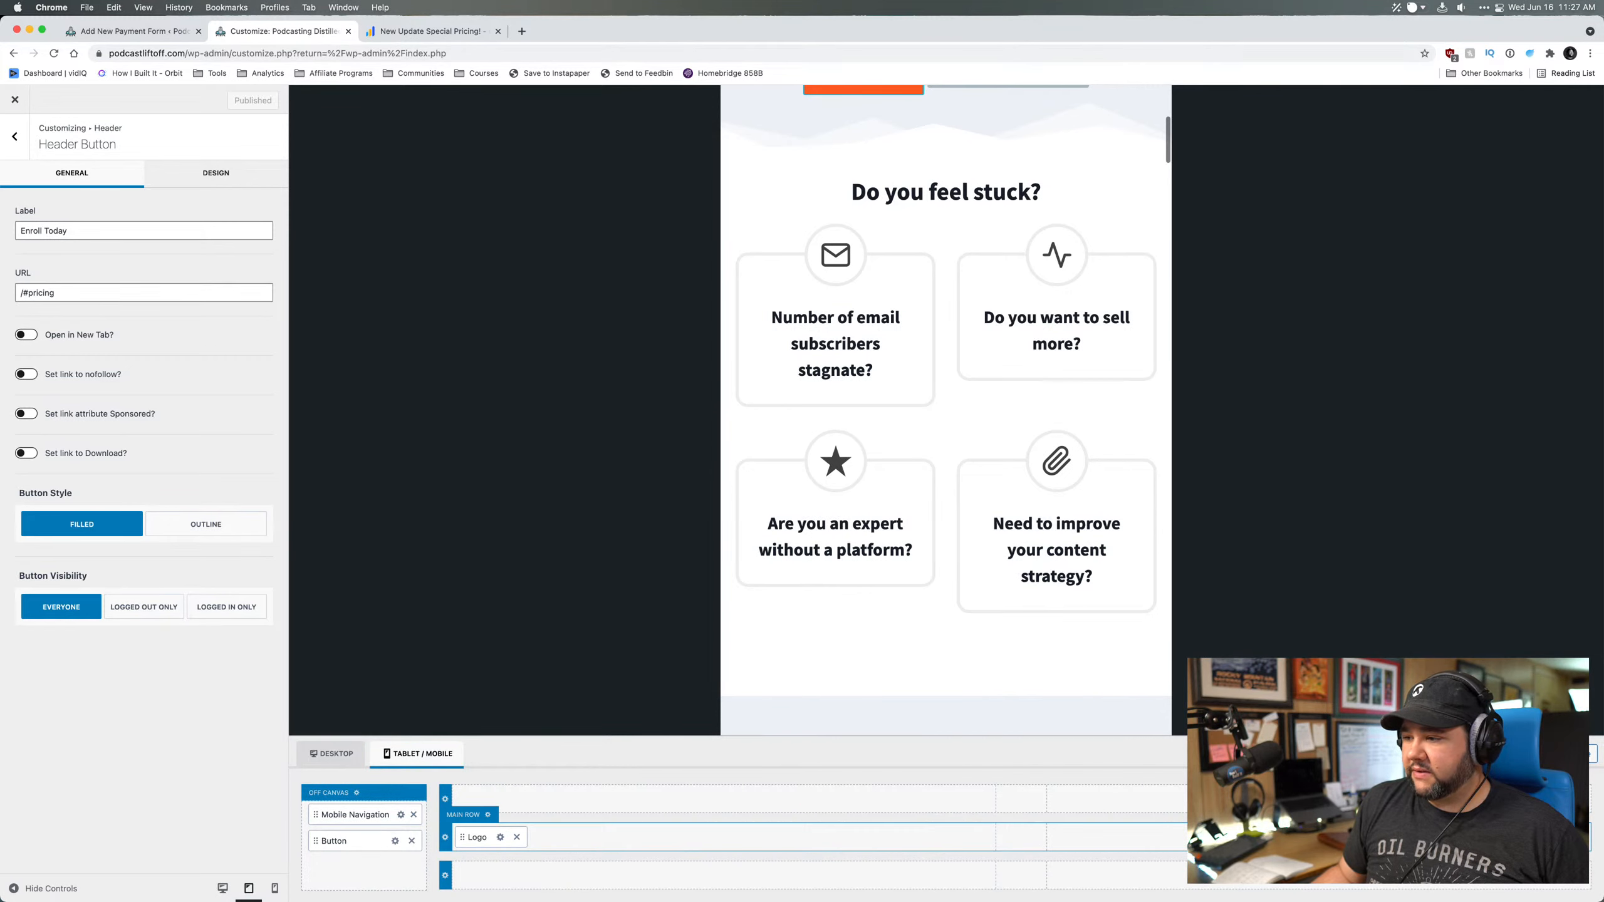
left_click(1561, 837)
scroll(1089, 589, "up", 6)
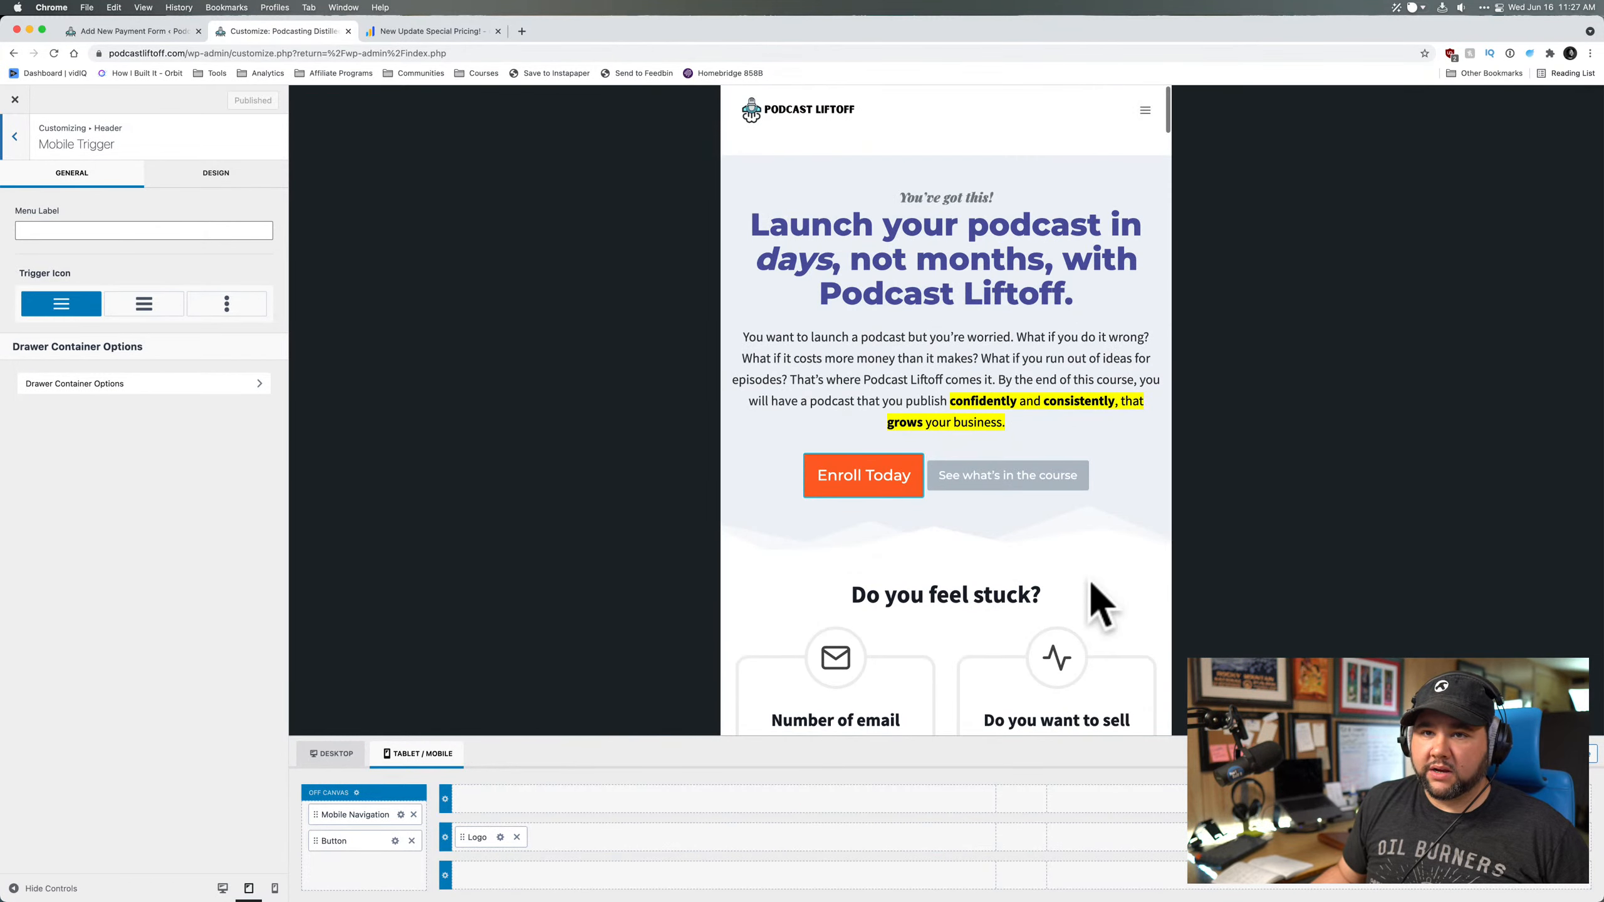
left_click(1144, 110)
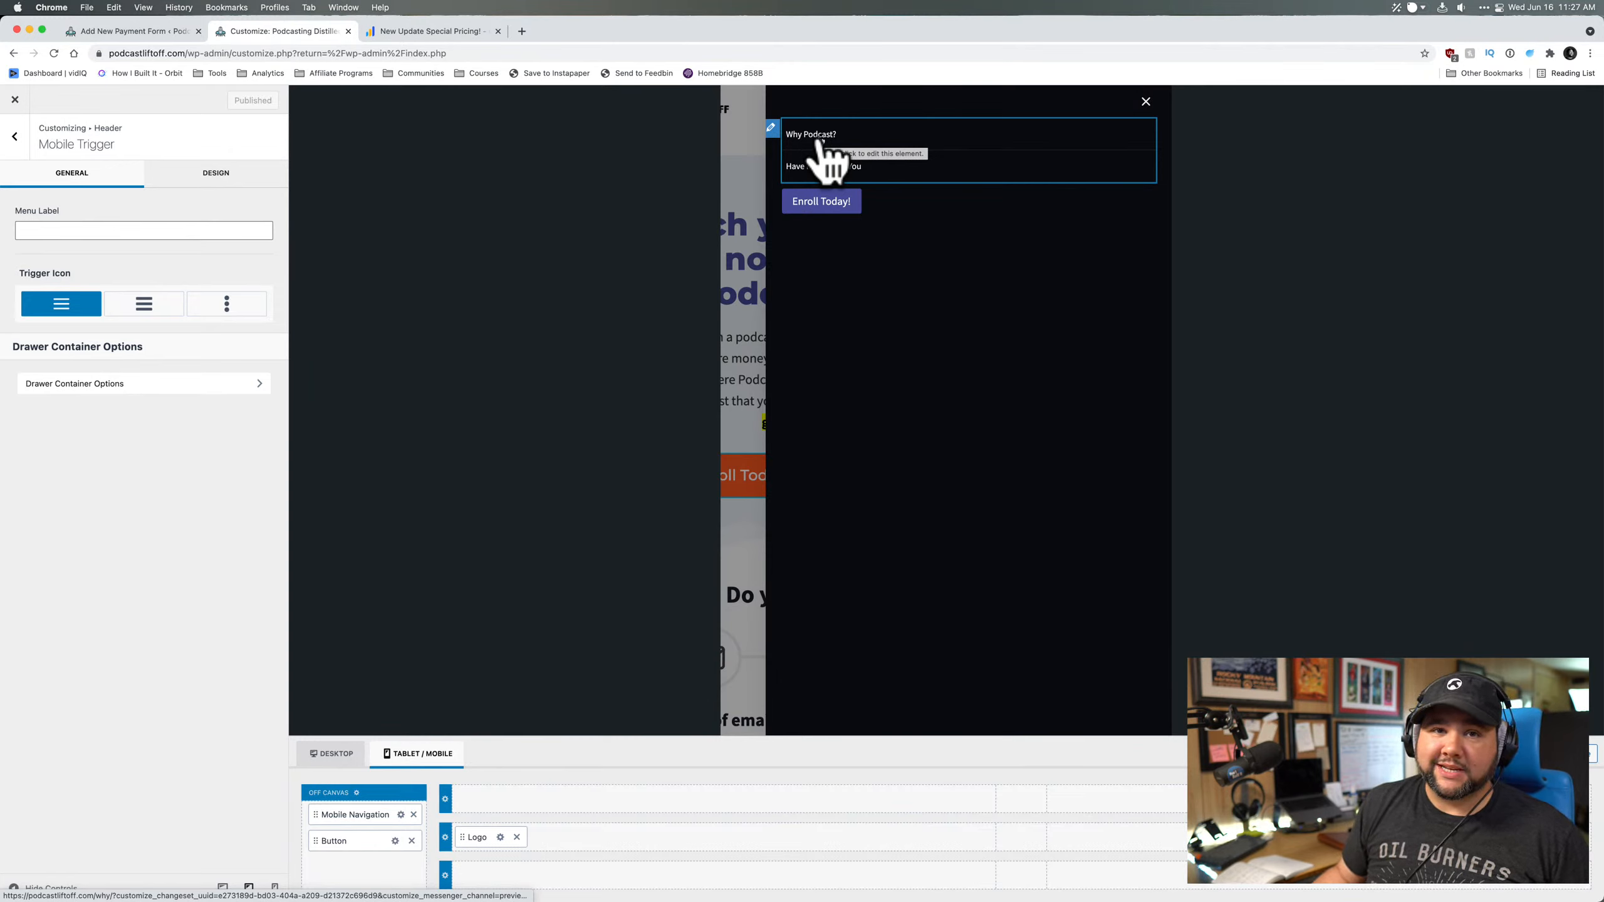
left_click_drag(821, 144, 802, 178)
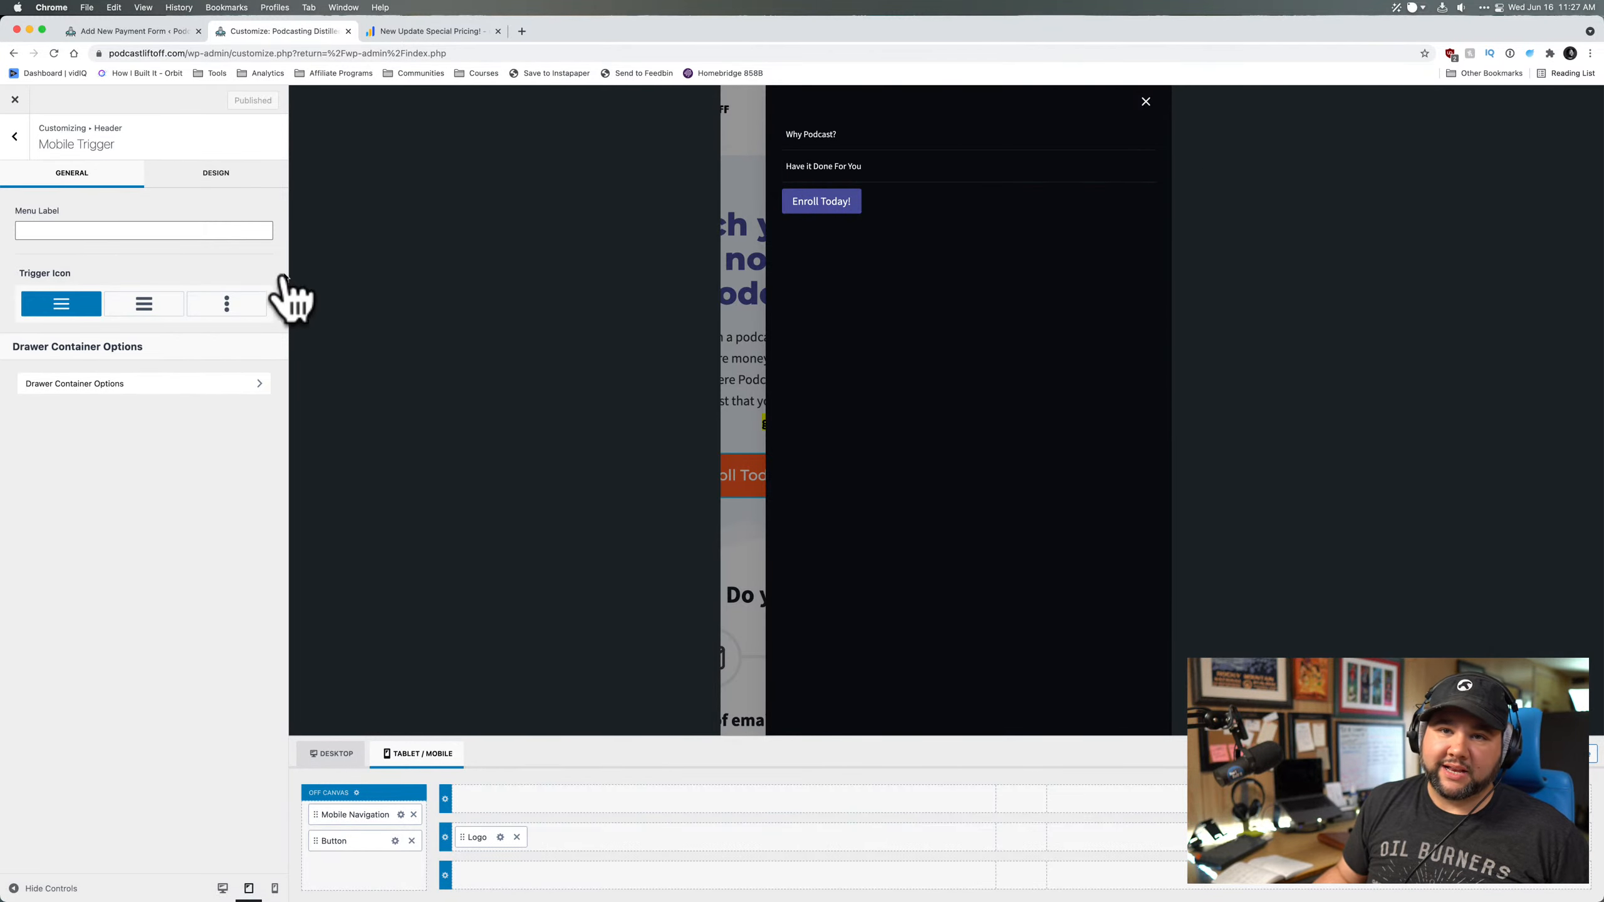
- Review the general and design options of the mobile menu's drawer container, and return to the main Customizer sections
left_click(215, 390)
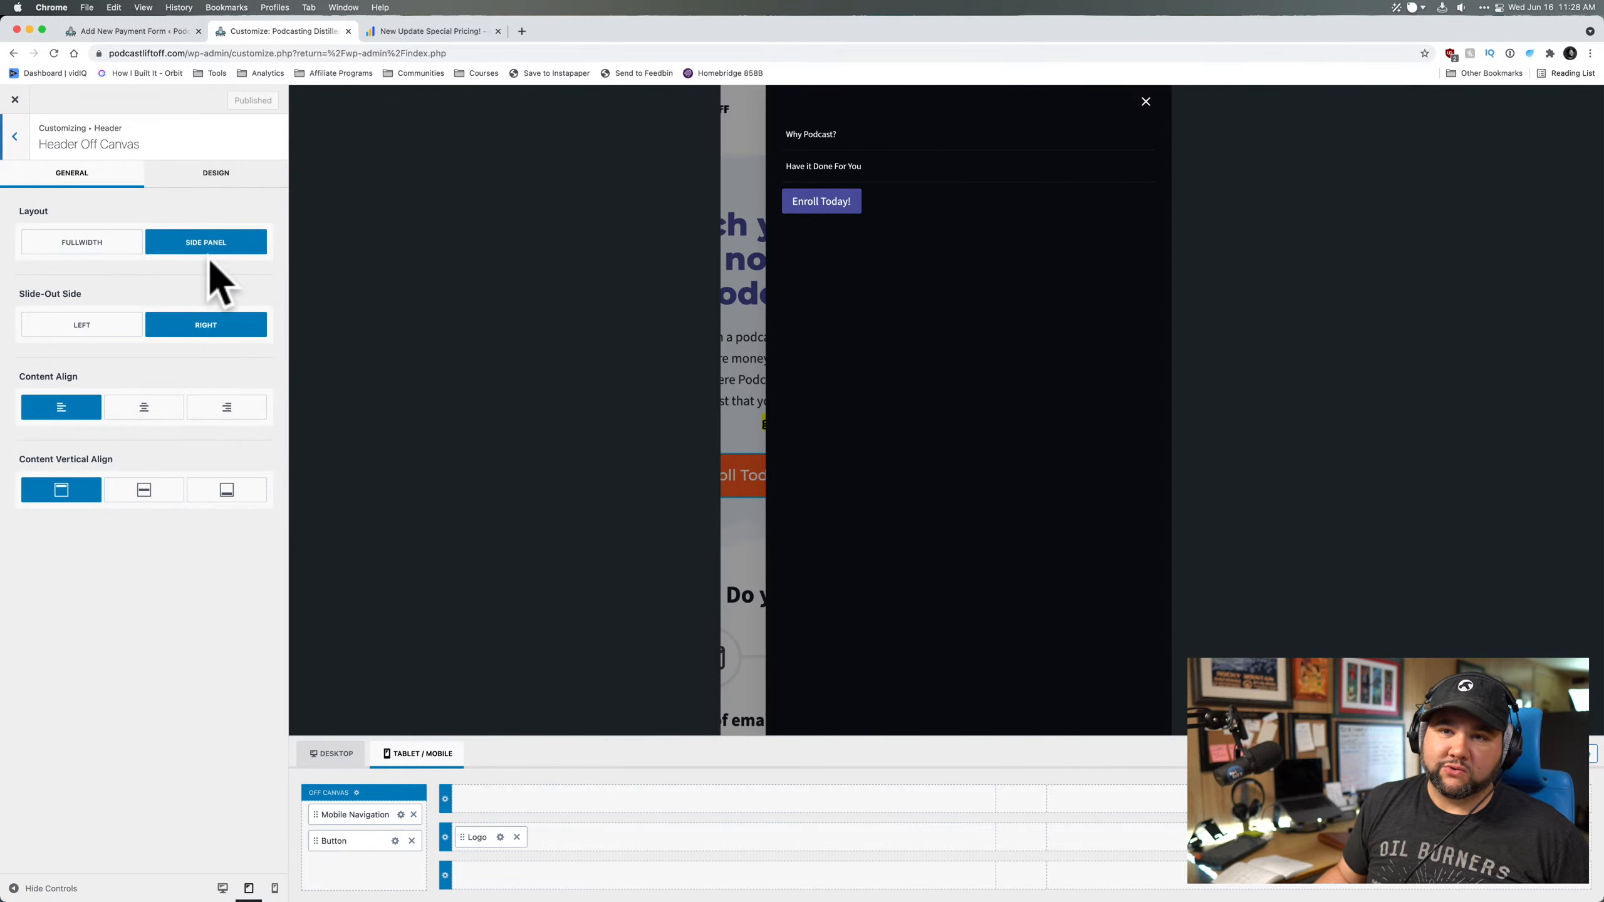
left_click(213, 169)
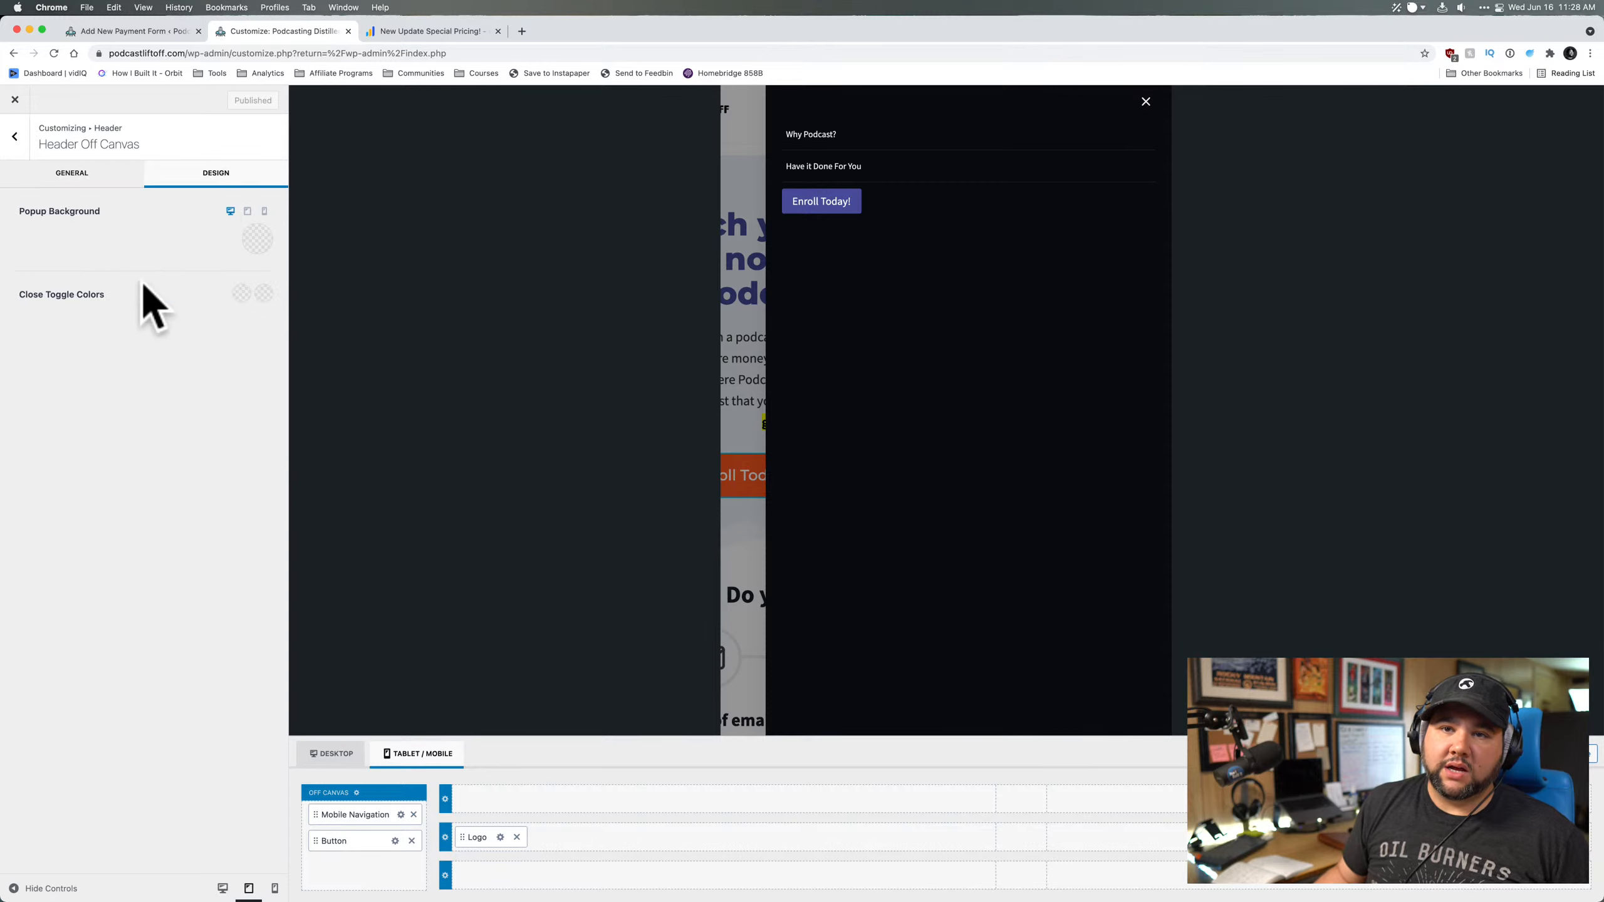
left_click(15, 137)
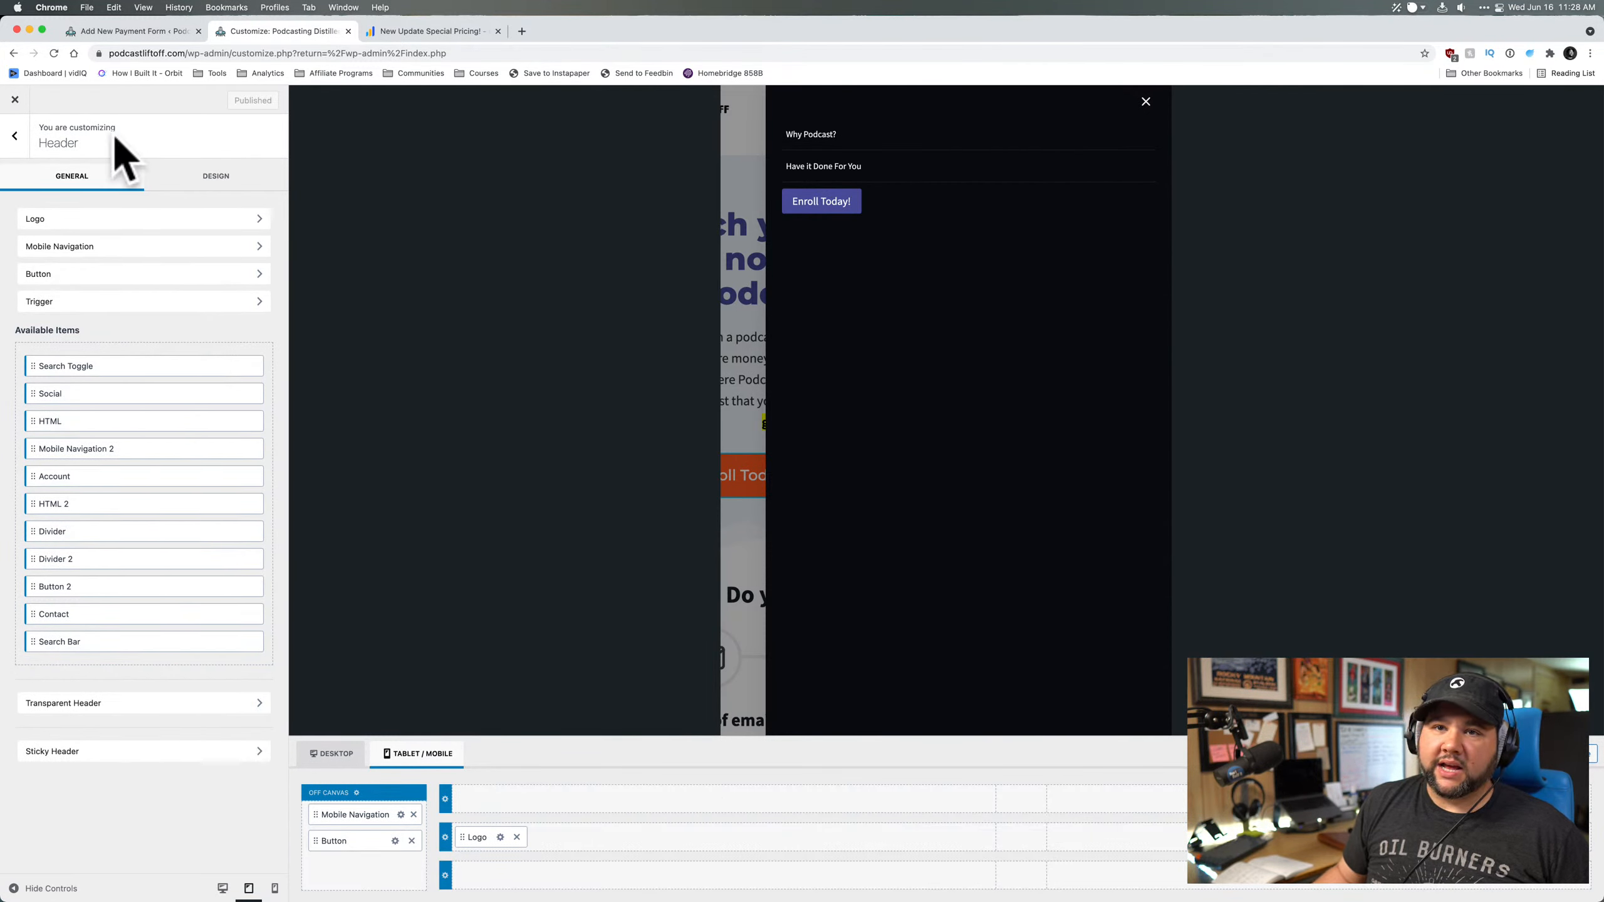
left_click(5, 139)
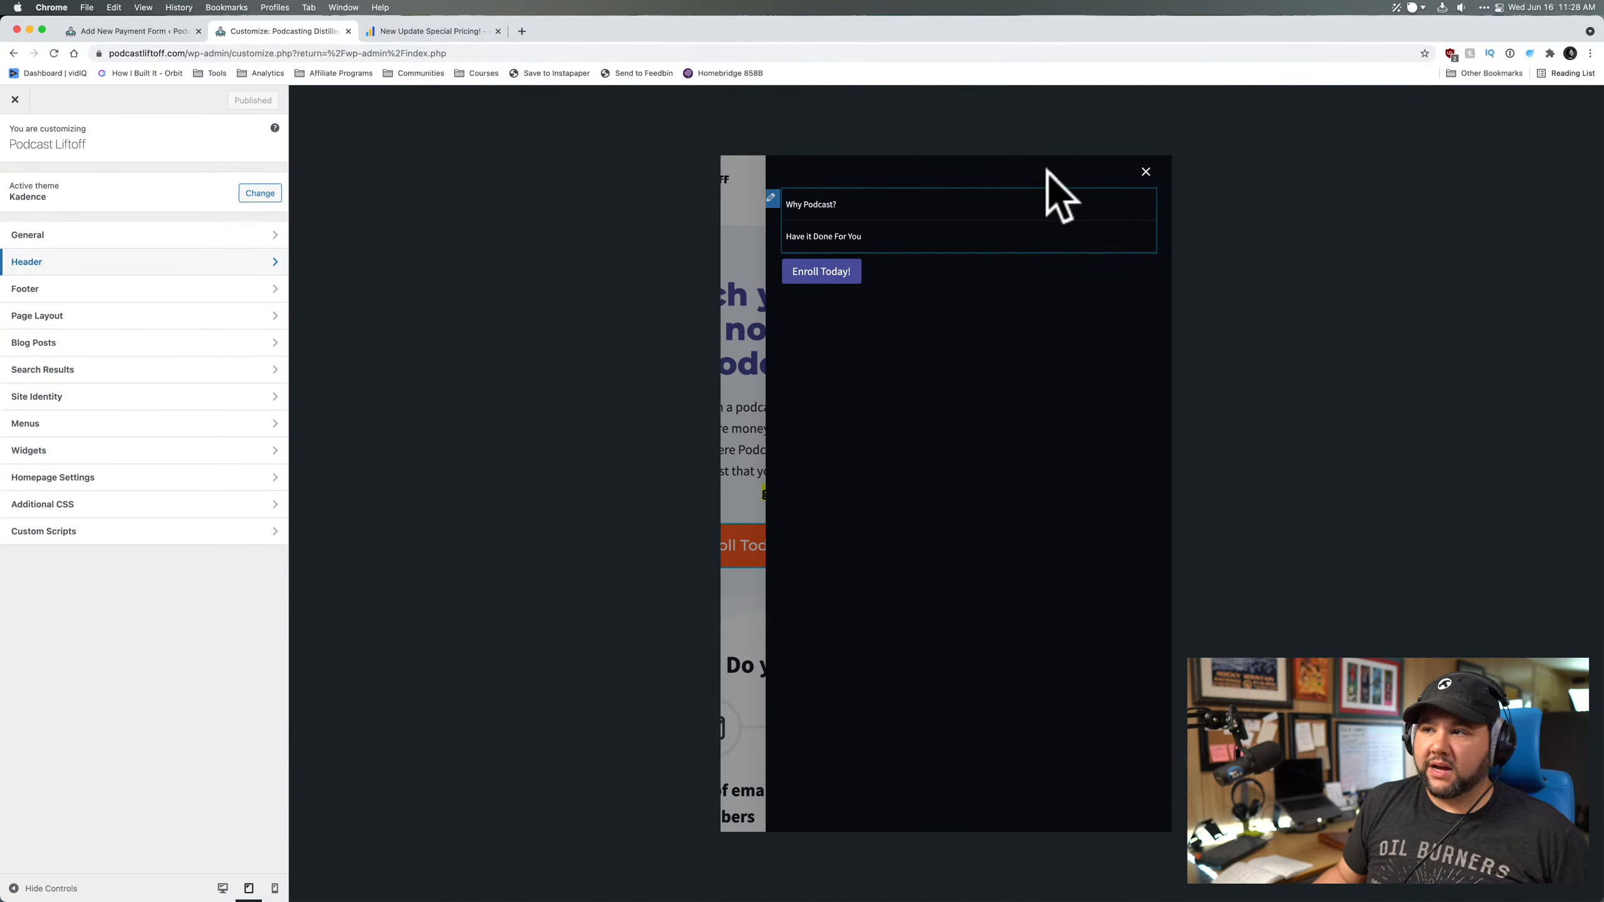
- Restore the desktop preview with the slide-out menu closed, and exit the Customizer to the WordPress dashboard
left_click(223, 888)
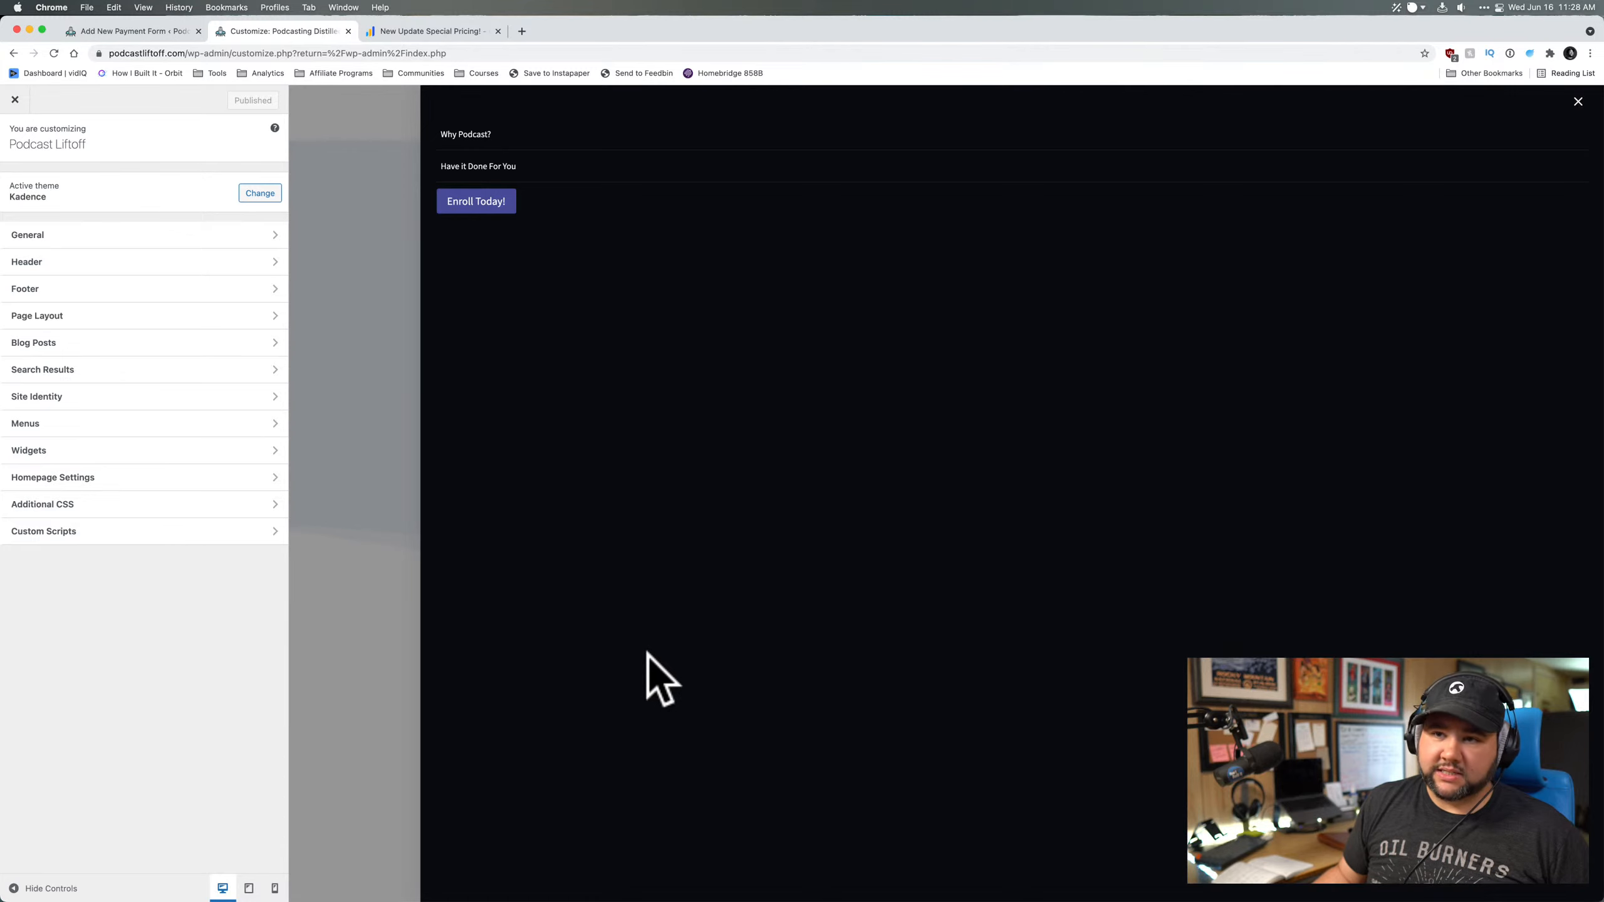
left_click(1579, 102)
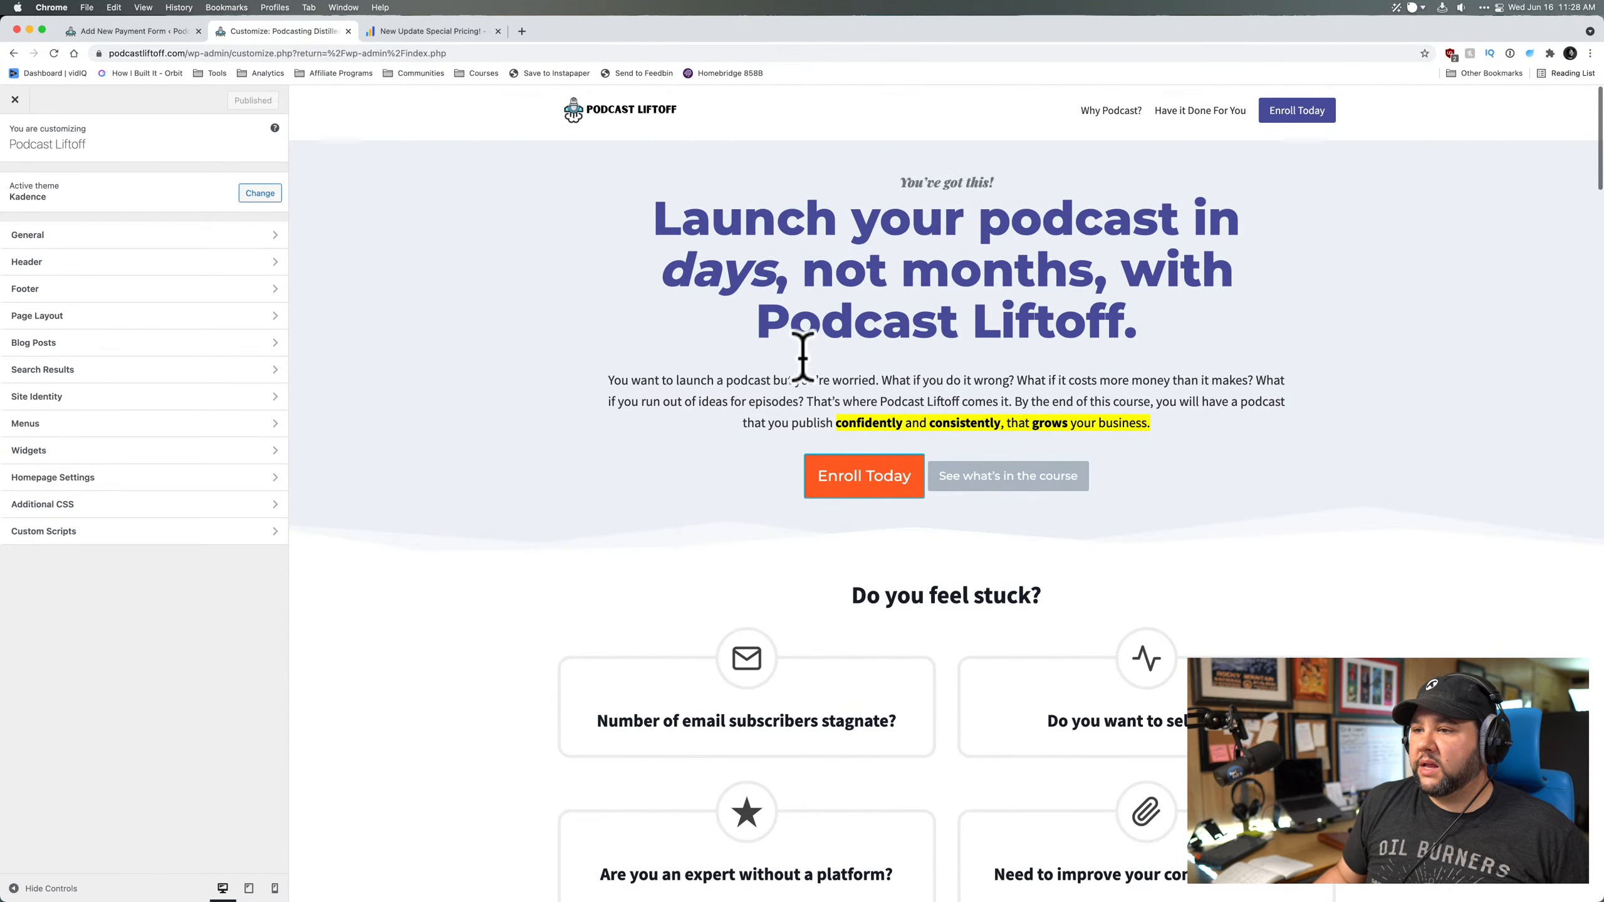
scroll(745, 404, "down", 2)
scroll(745, 404, "up", 2)
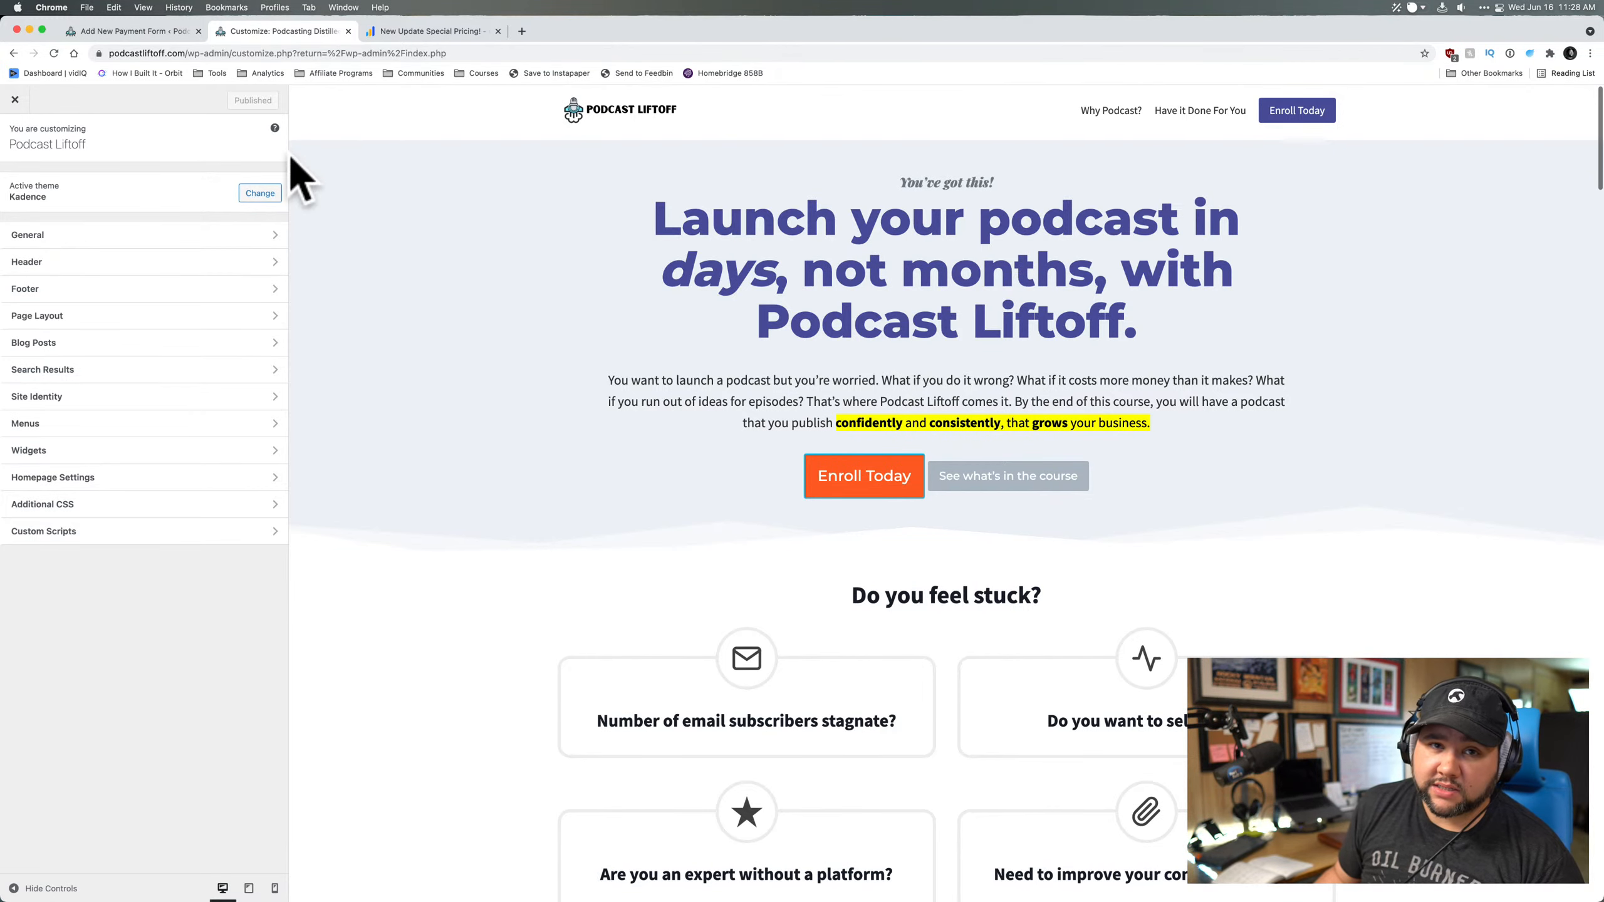
left_click(15, 100)
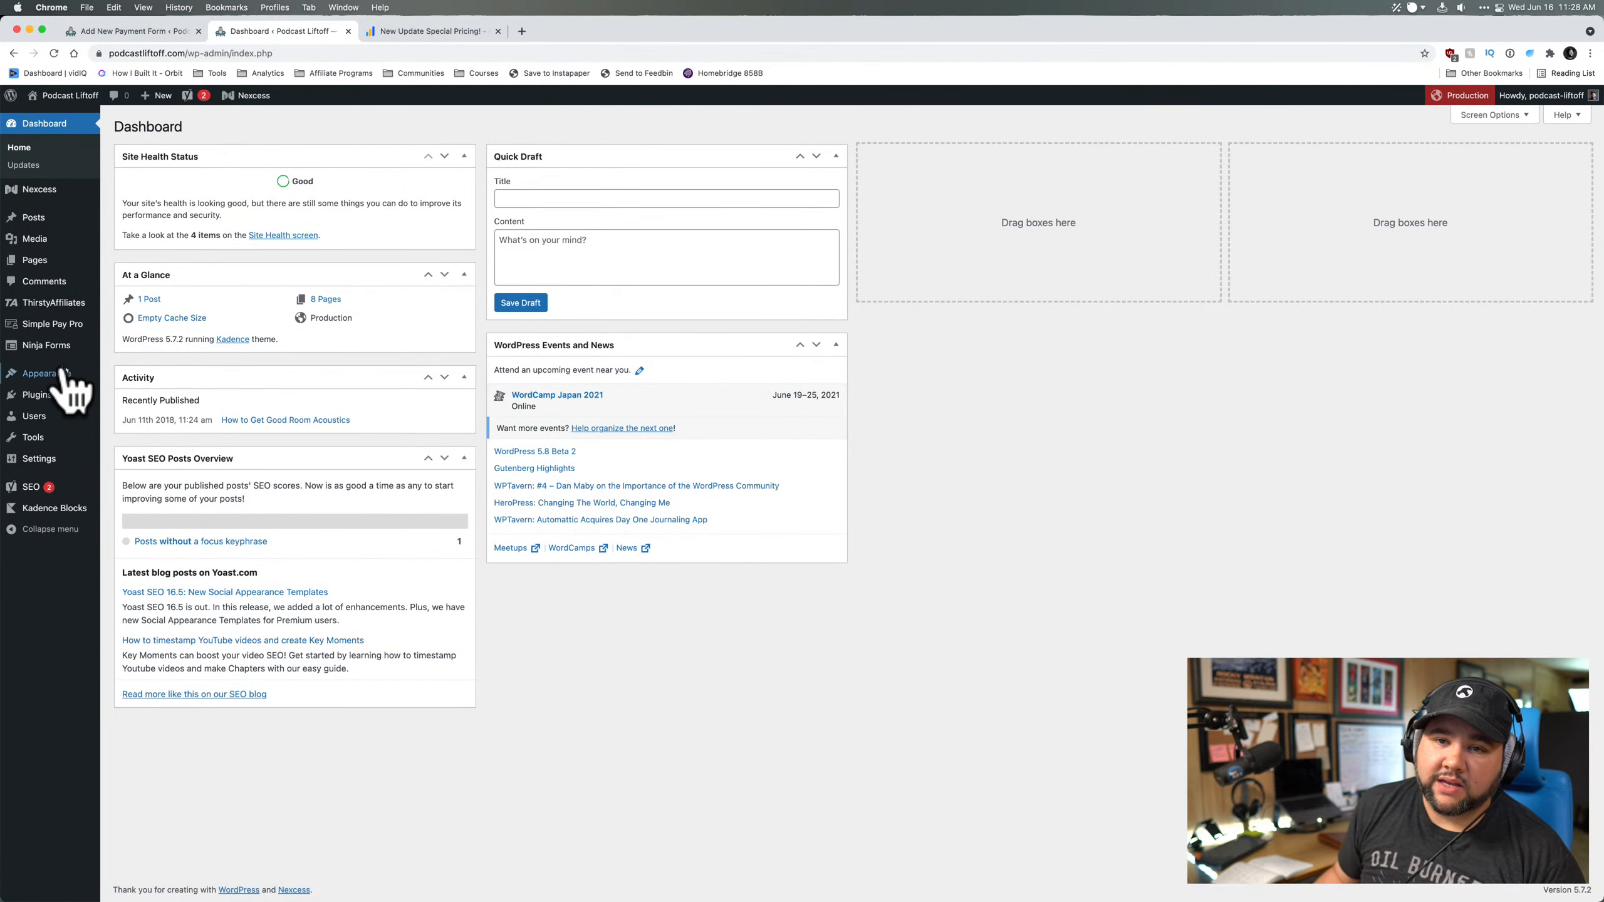
- Open the Kadence Elements list and start a new element of the Default type
mouse_move(65, 373)
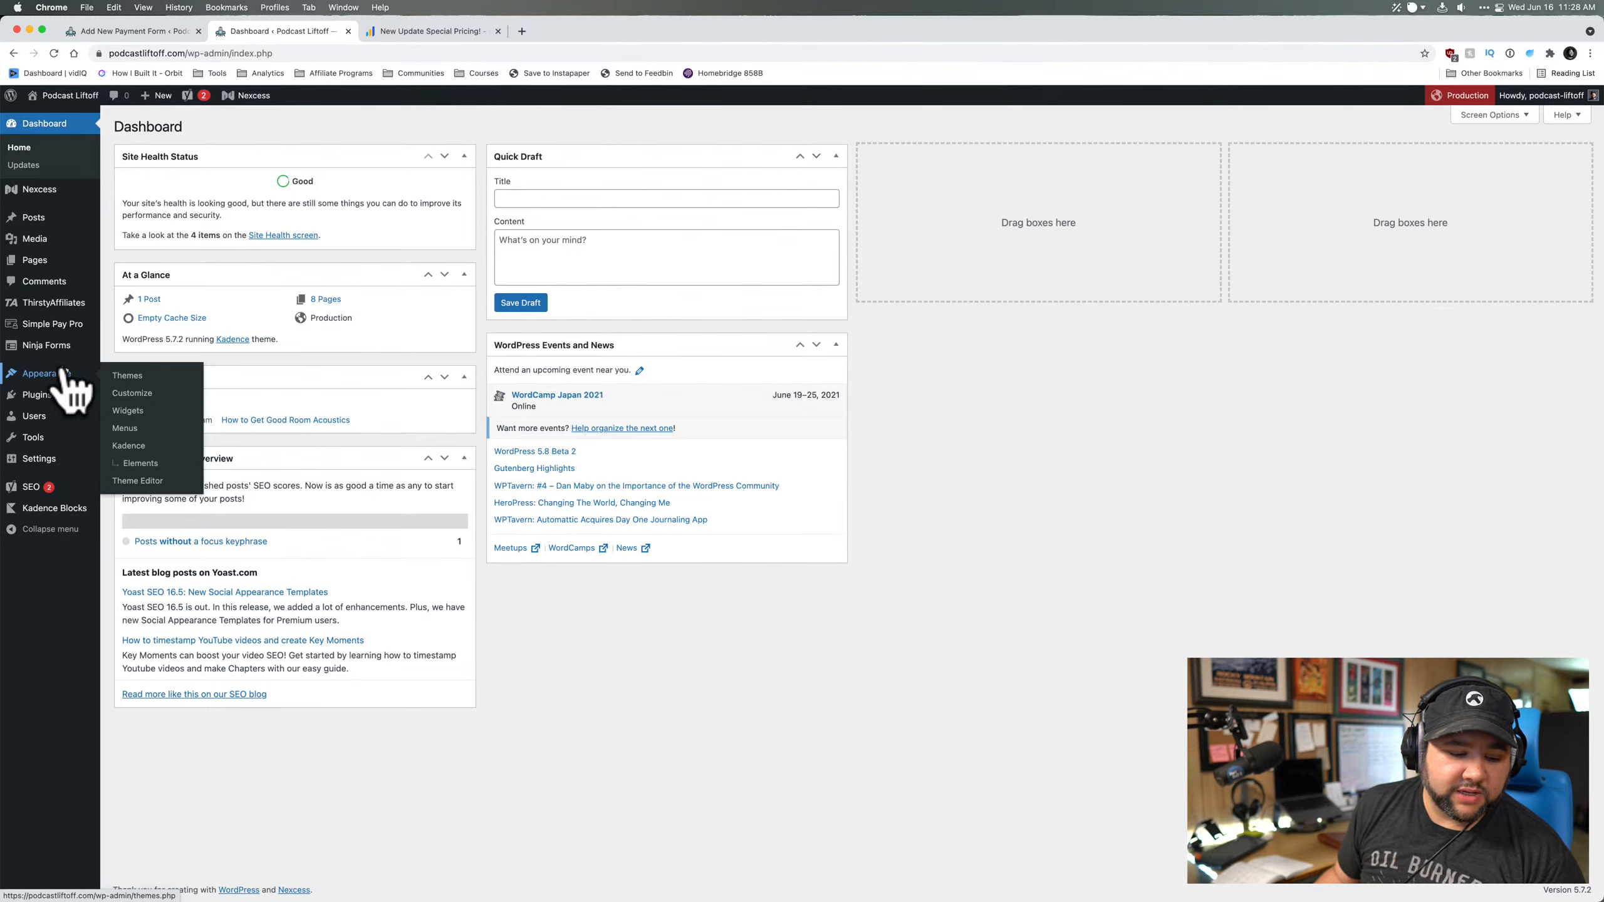
left_click(166, 467)
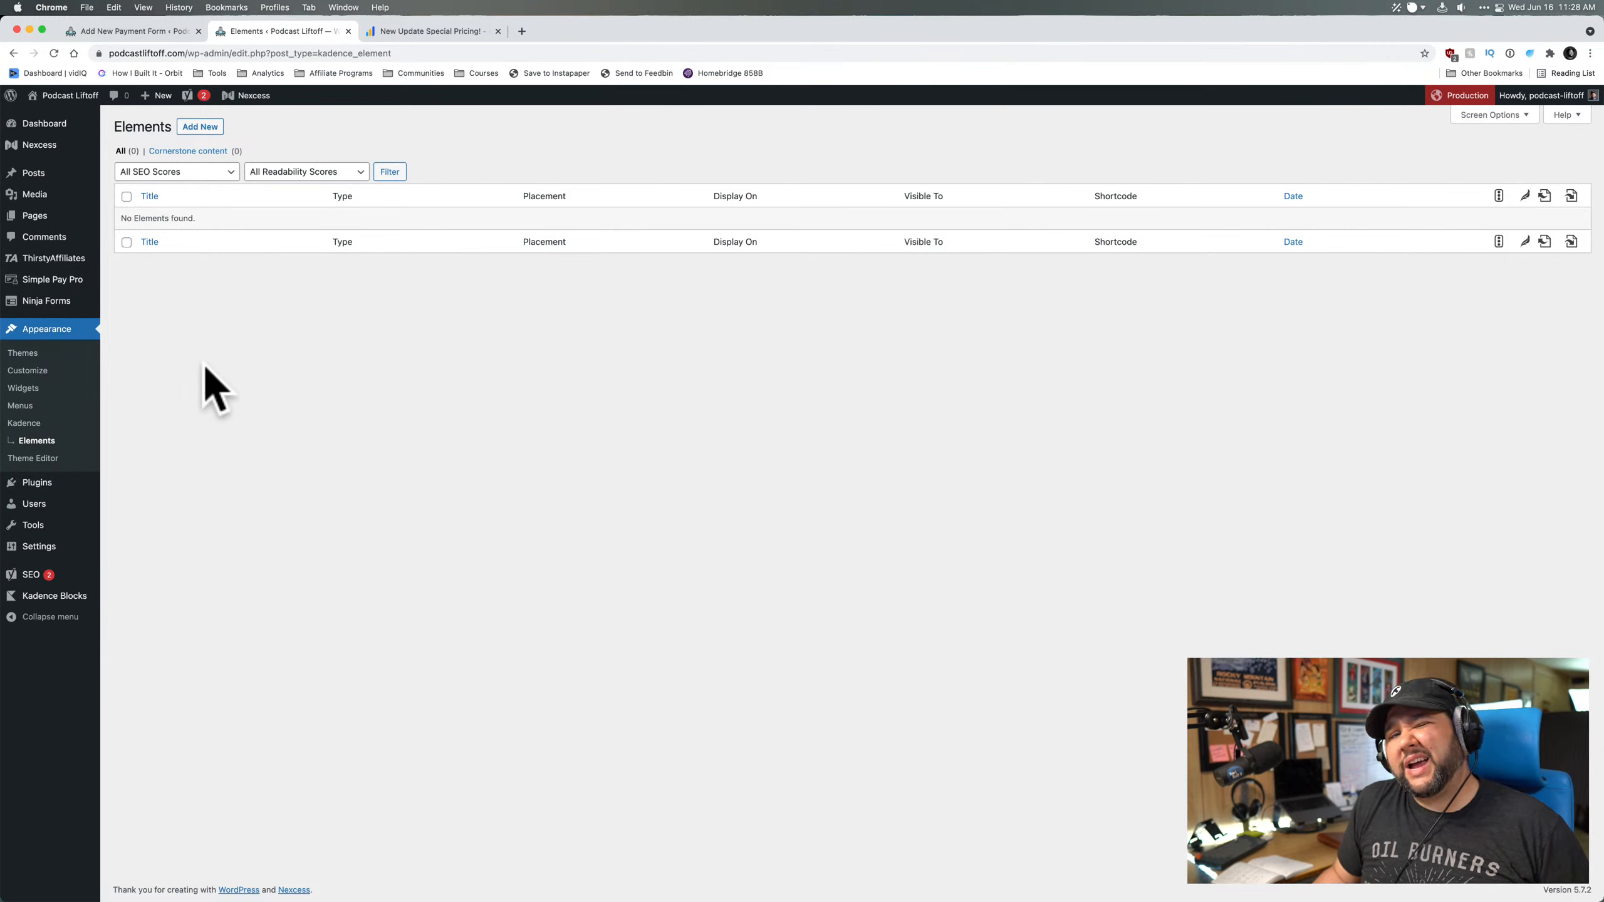
left_click(201, 128)
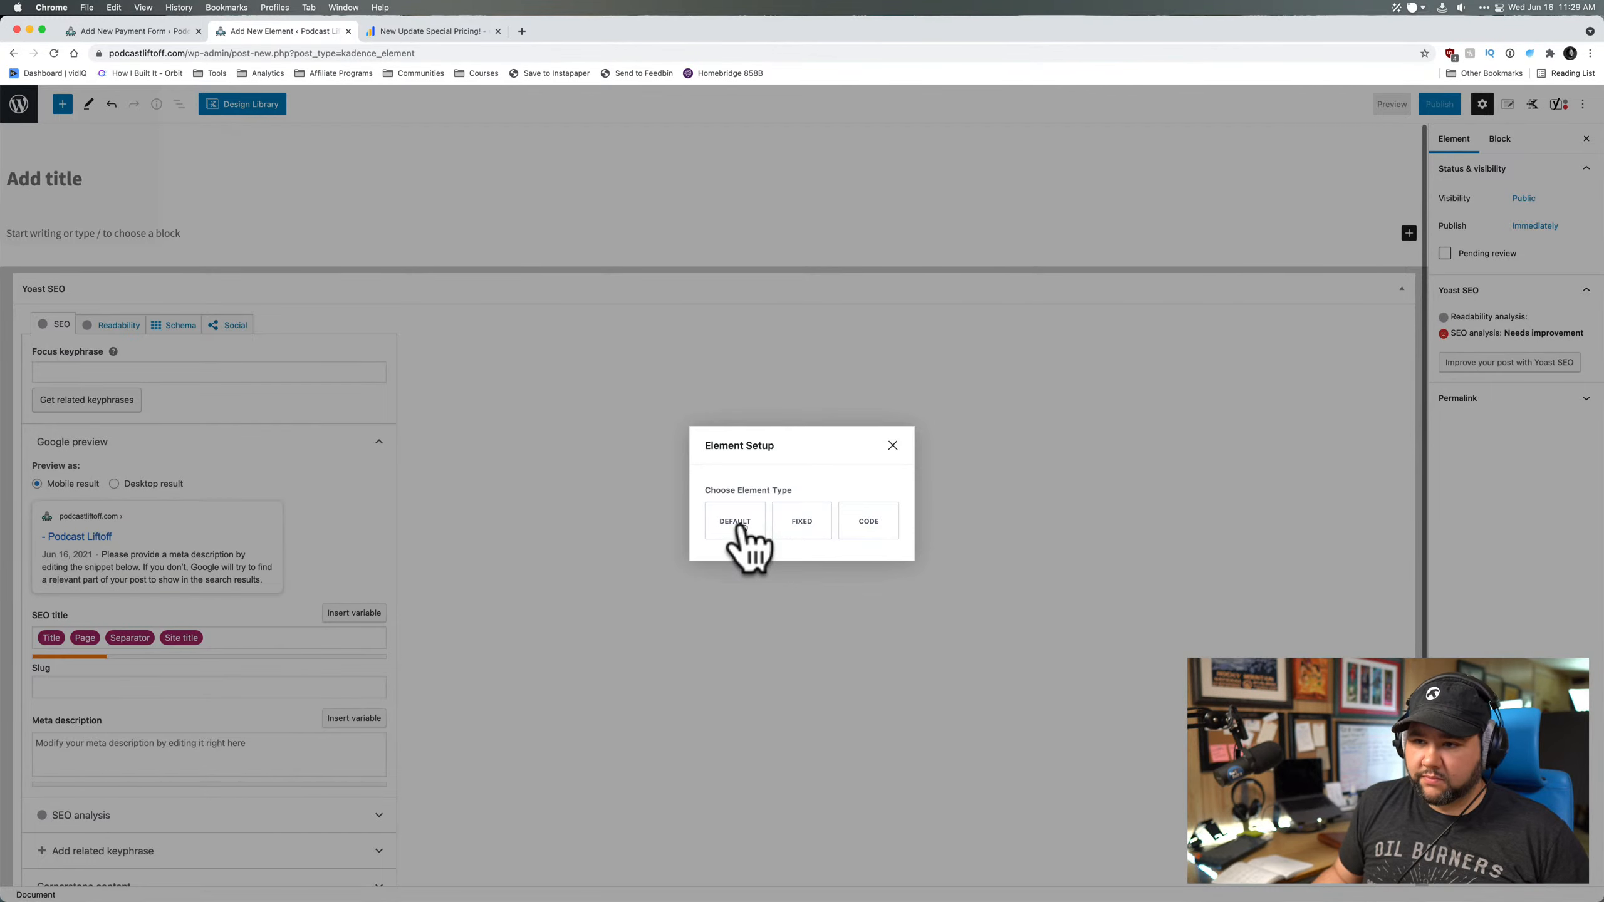
left_click(739, 524)
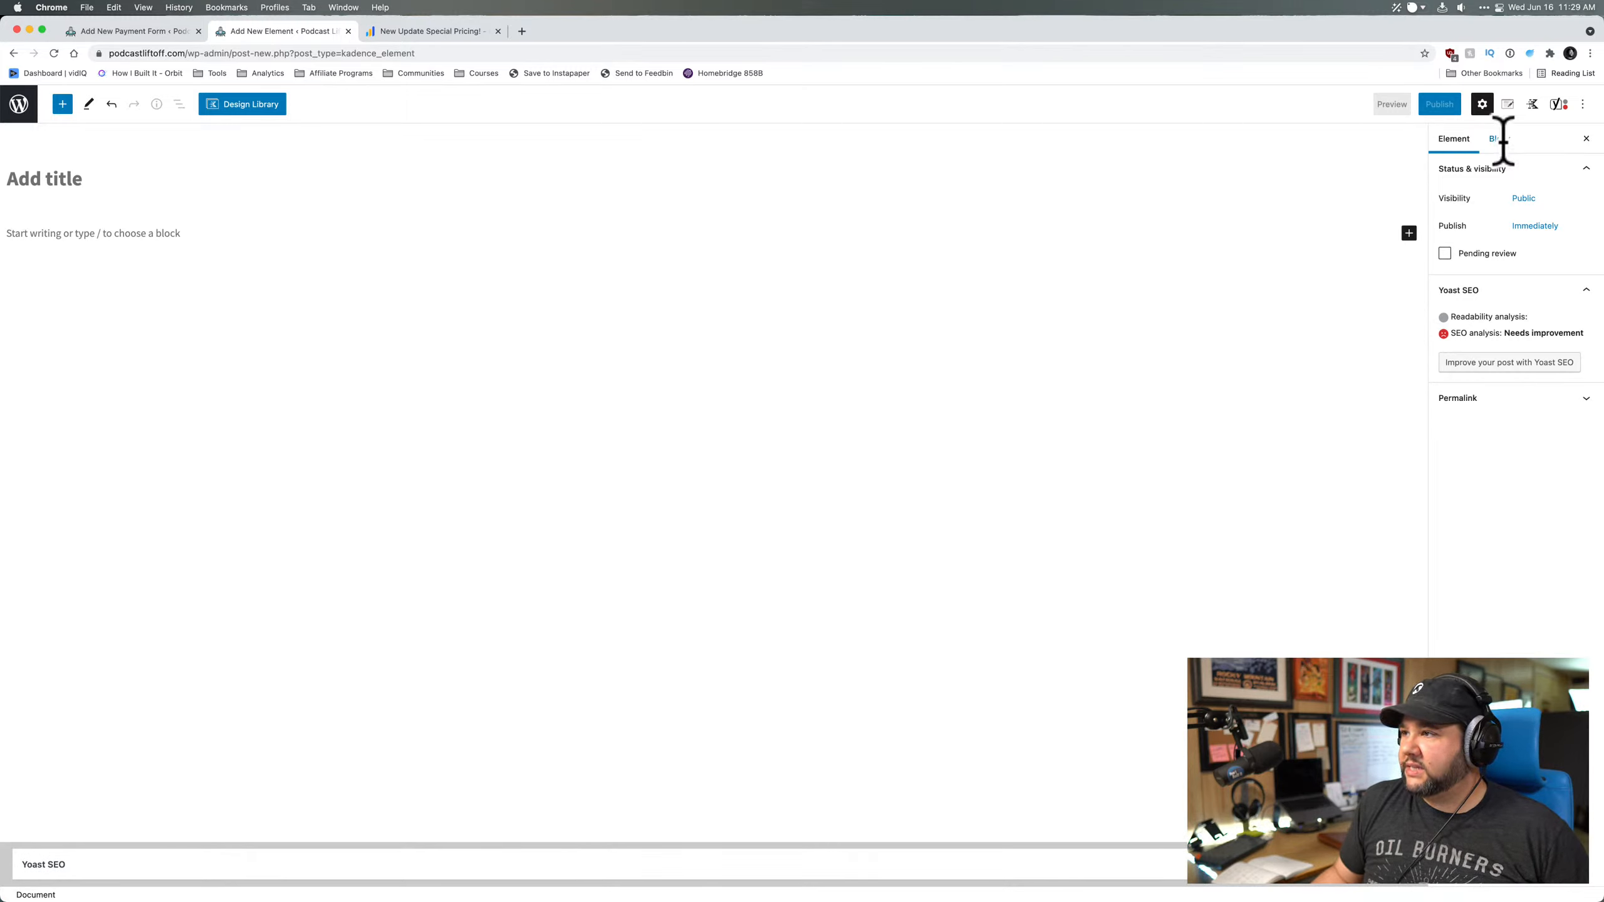
- Open the element settings and review the Show On location choices in the display settings without selecting one
left_click(1507, 105)
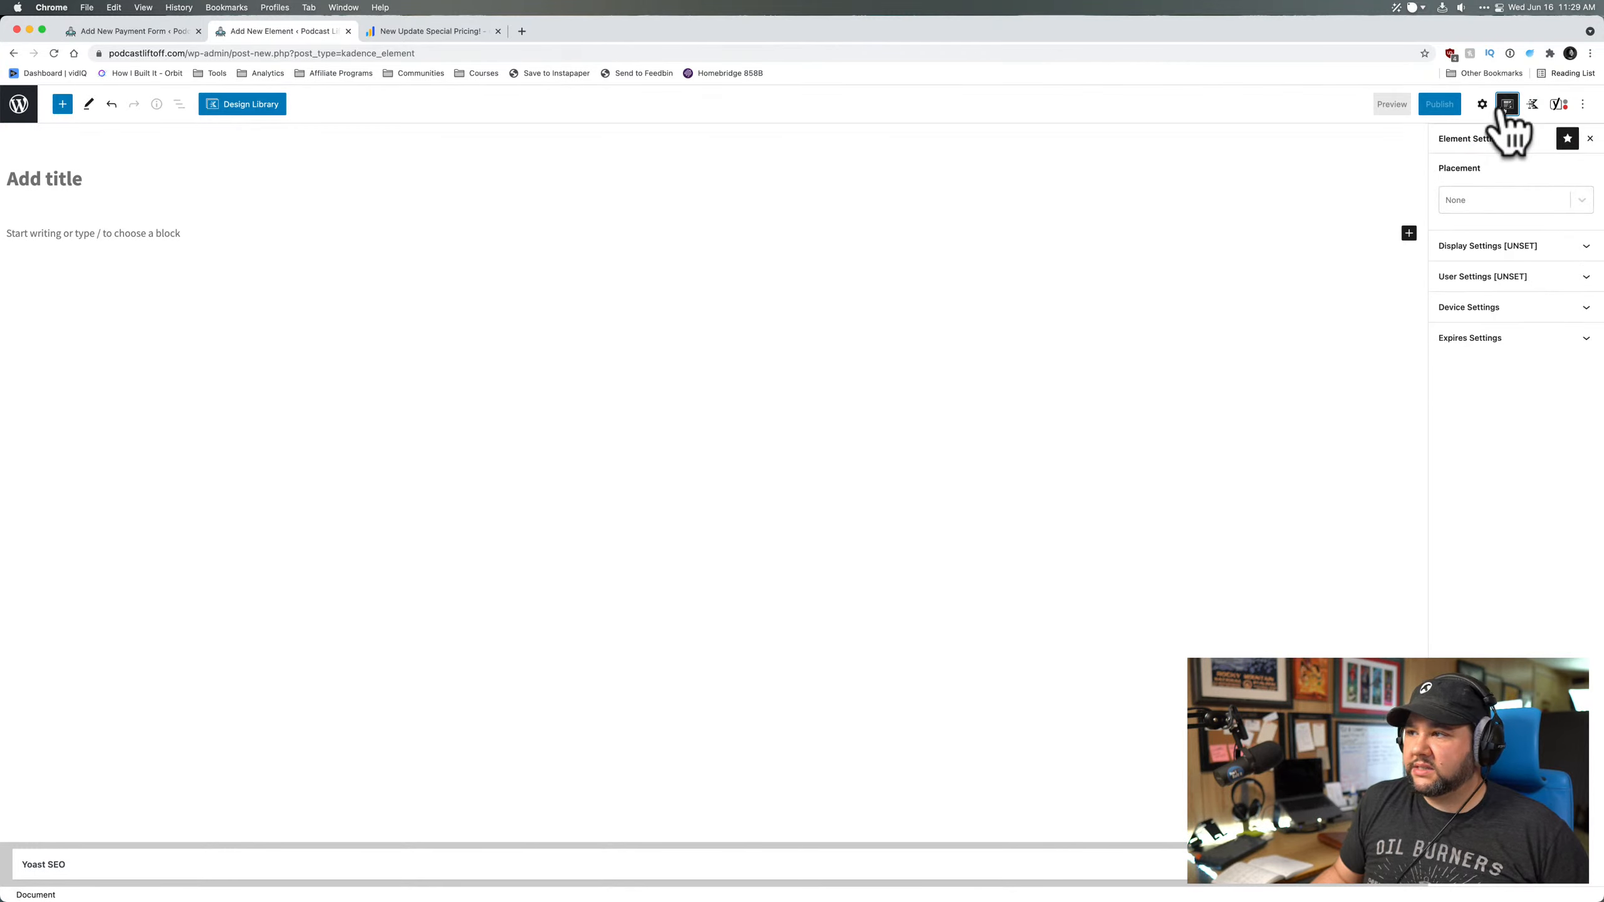
left_click(1553, 247)
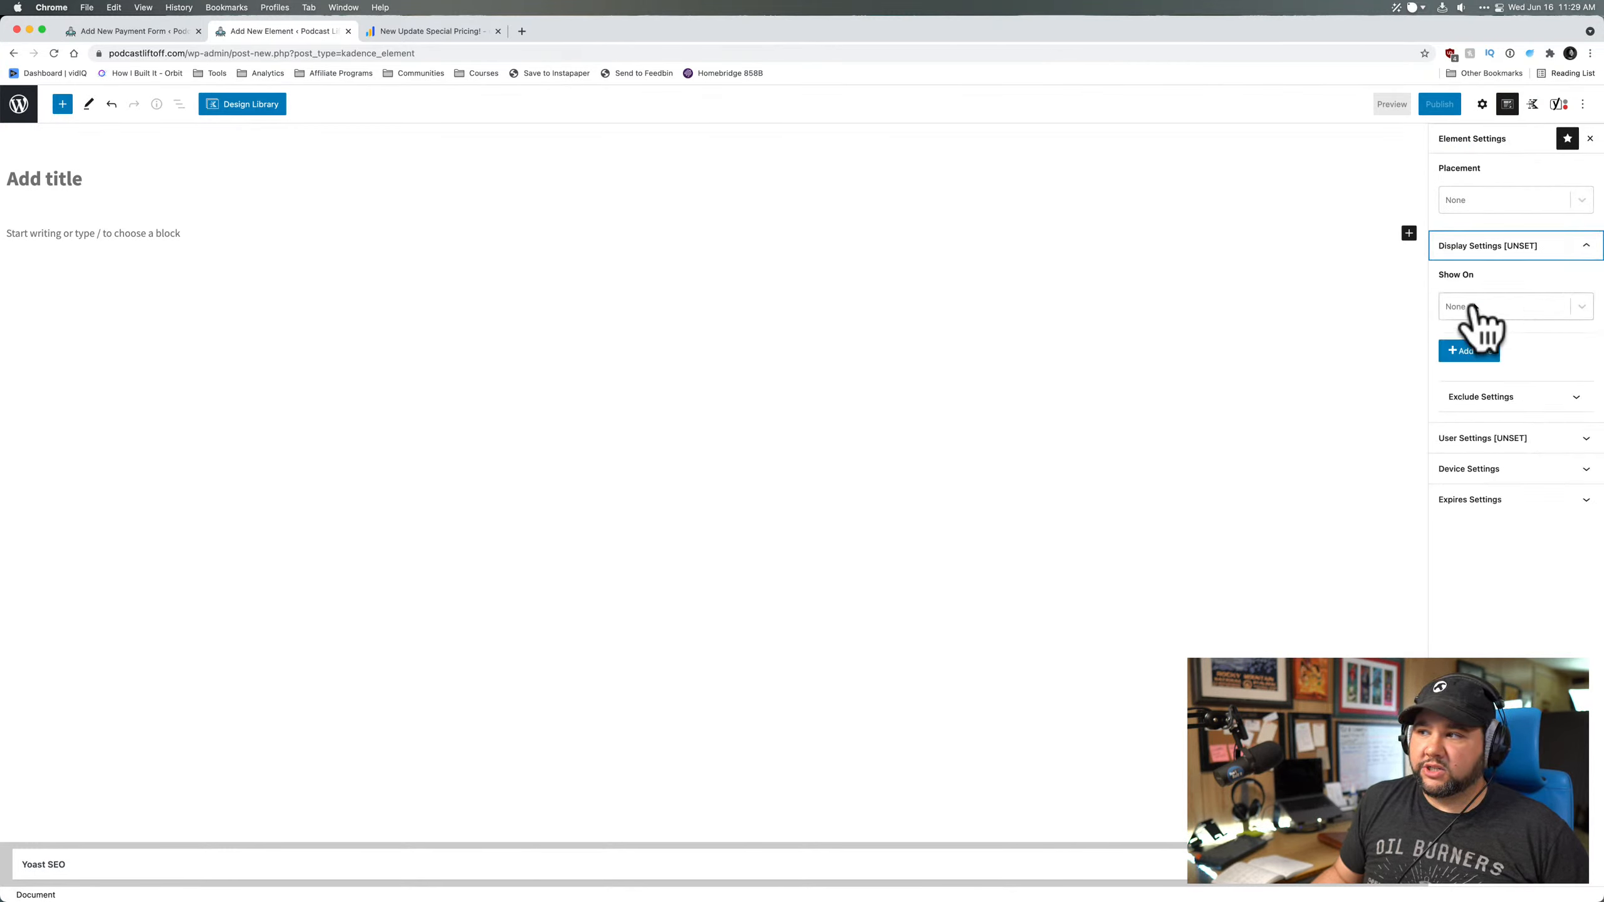
left_click(1471, 307)
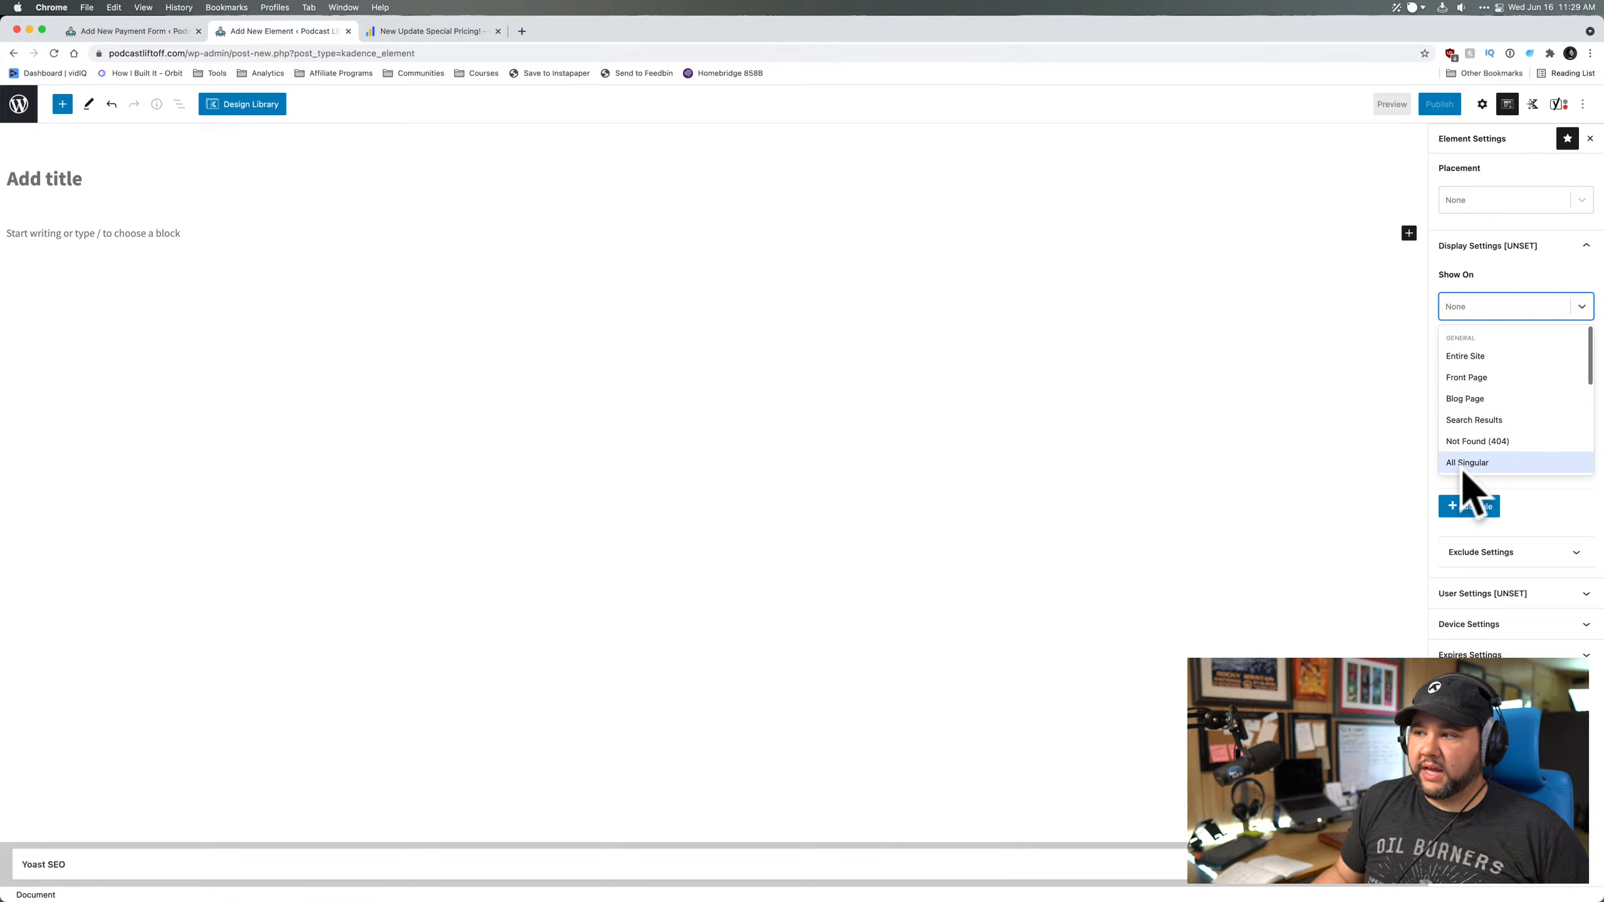
scroll(1452, 407, "down", 3)
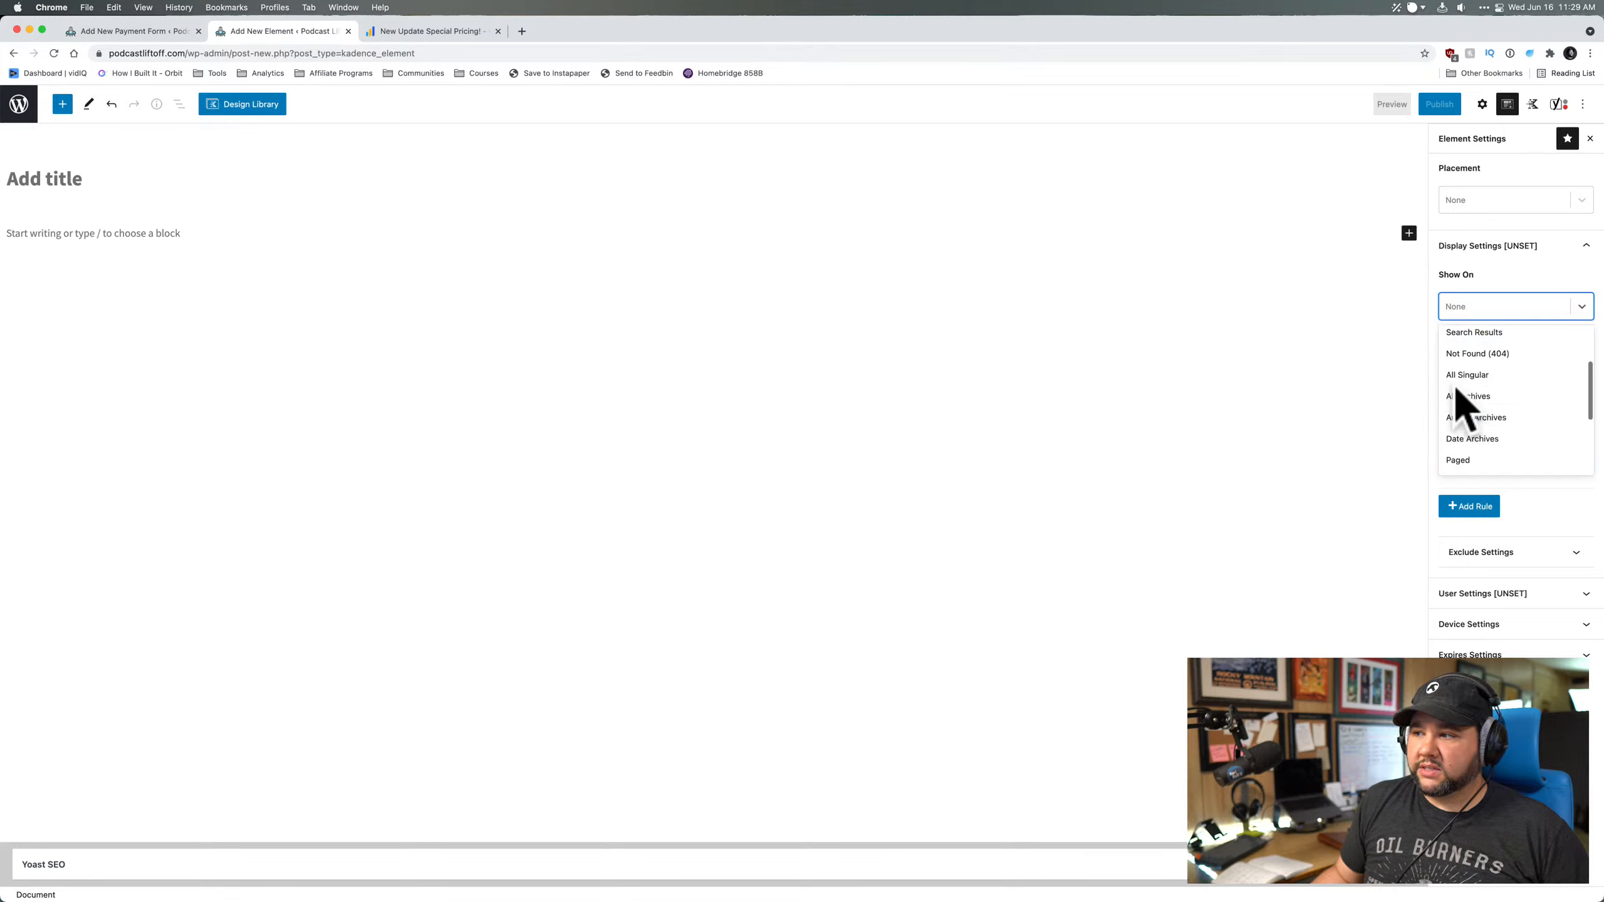
scroll(1455, 392, "down", 4)
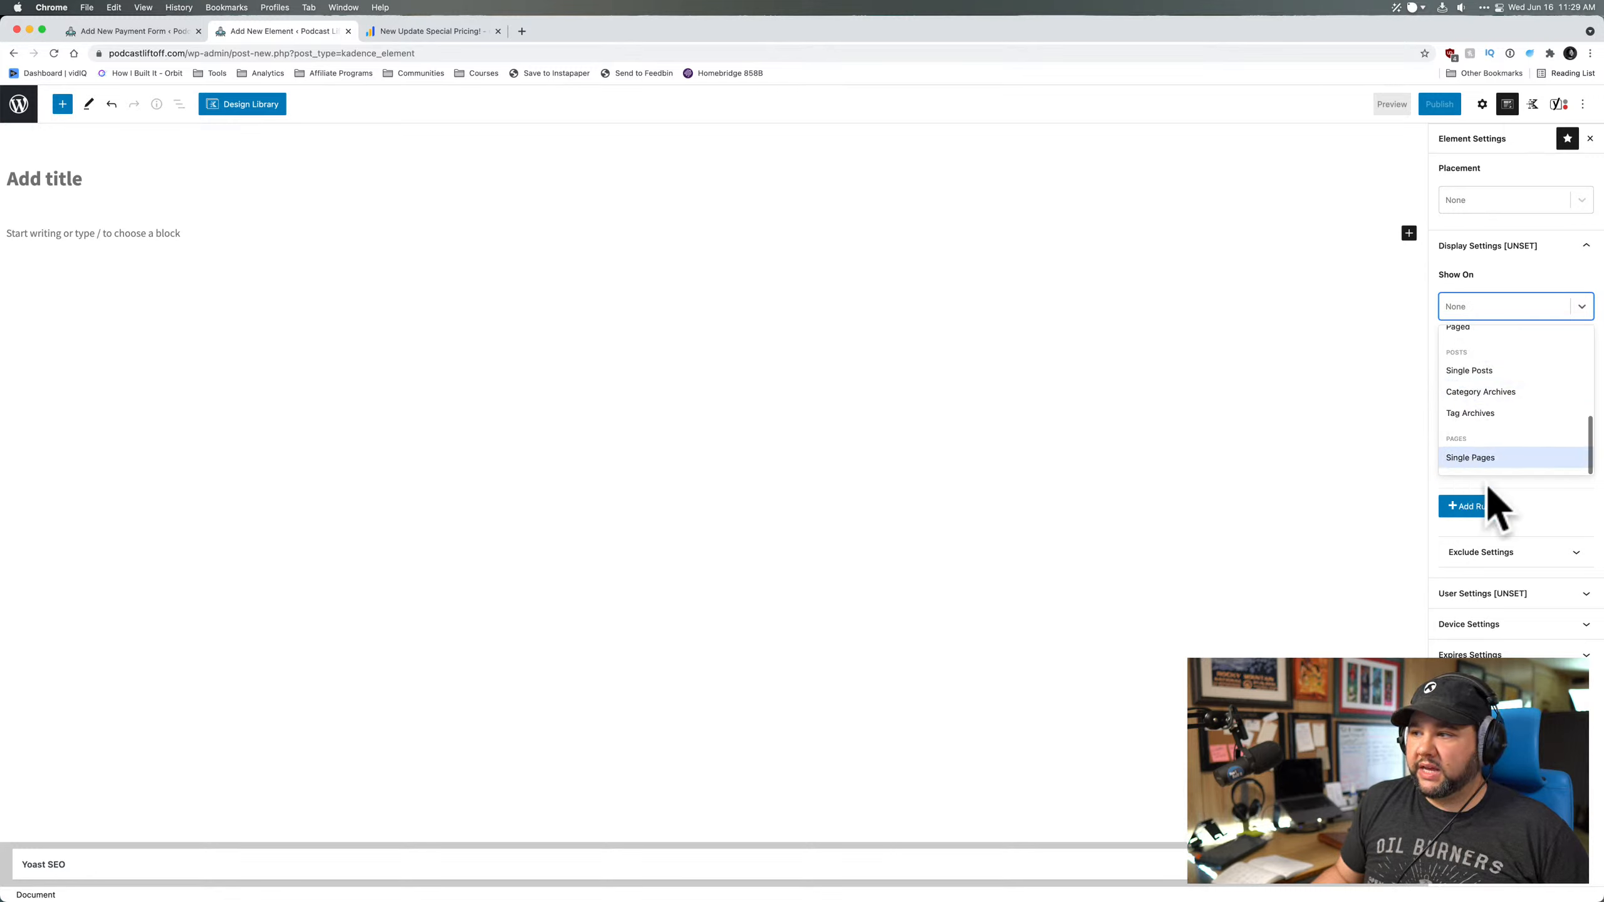
left_click(1522, 515)
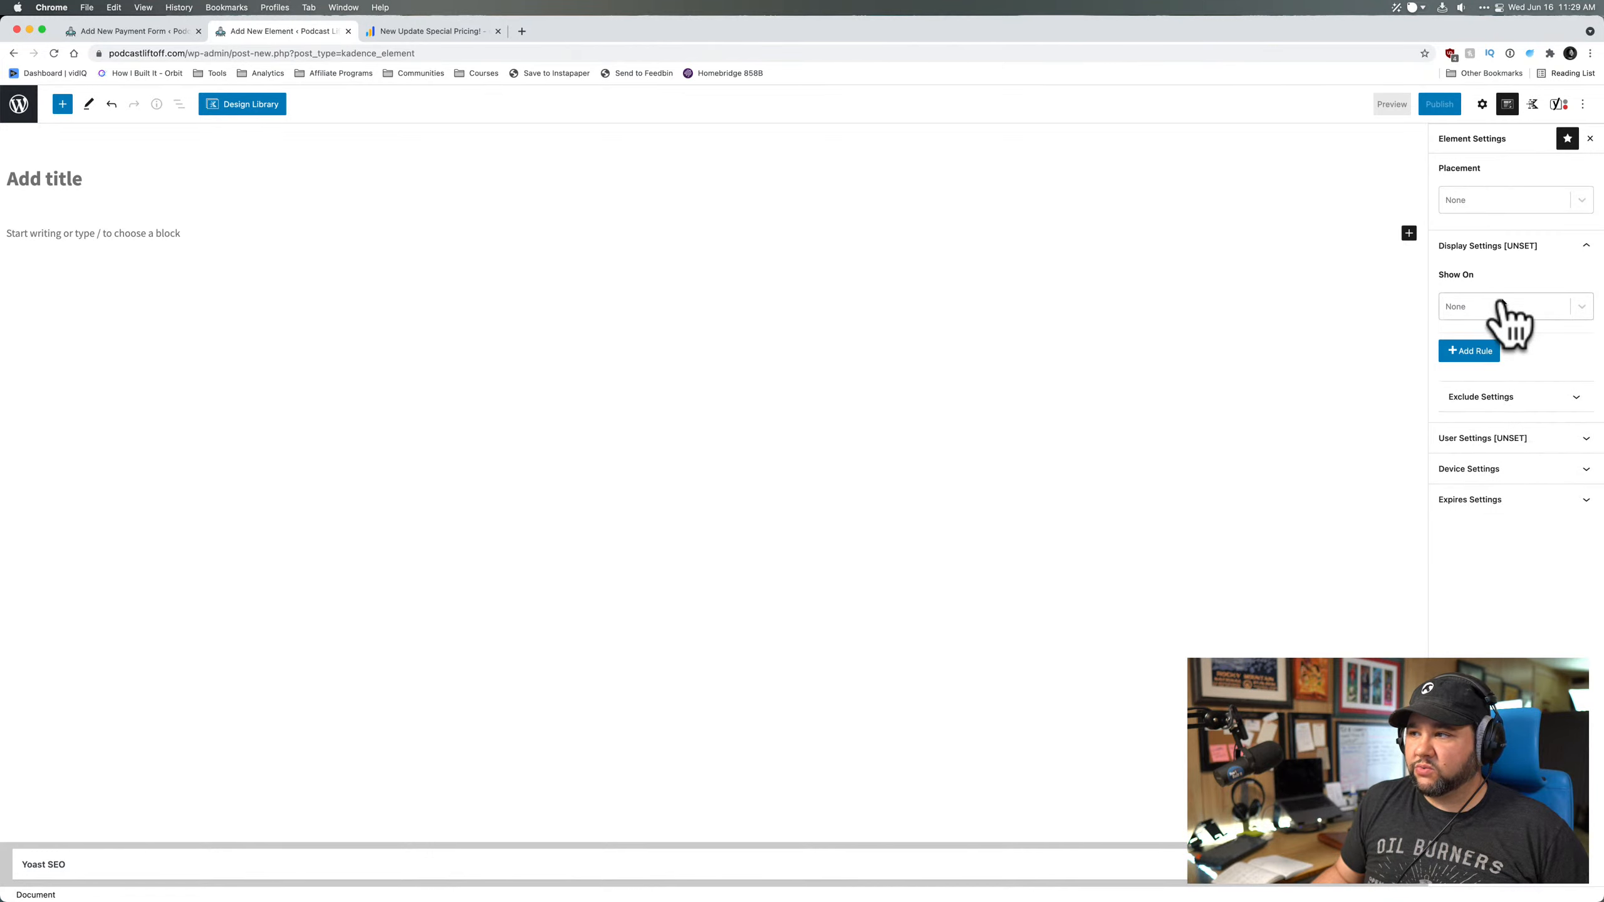
- Expand the element's user settings and review the Visible to role choices without selecting one
left_click(1514, 442)
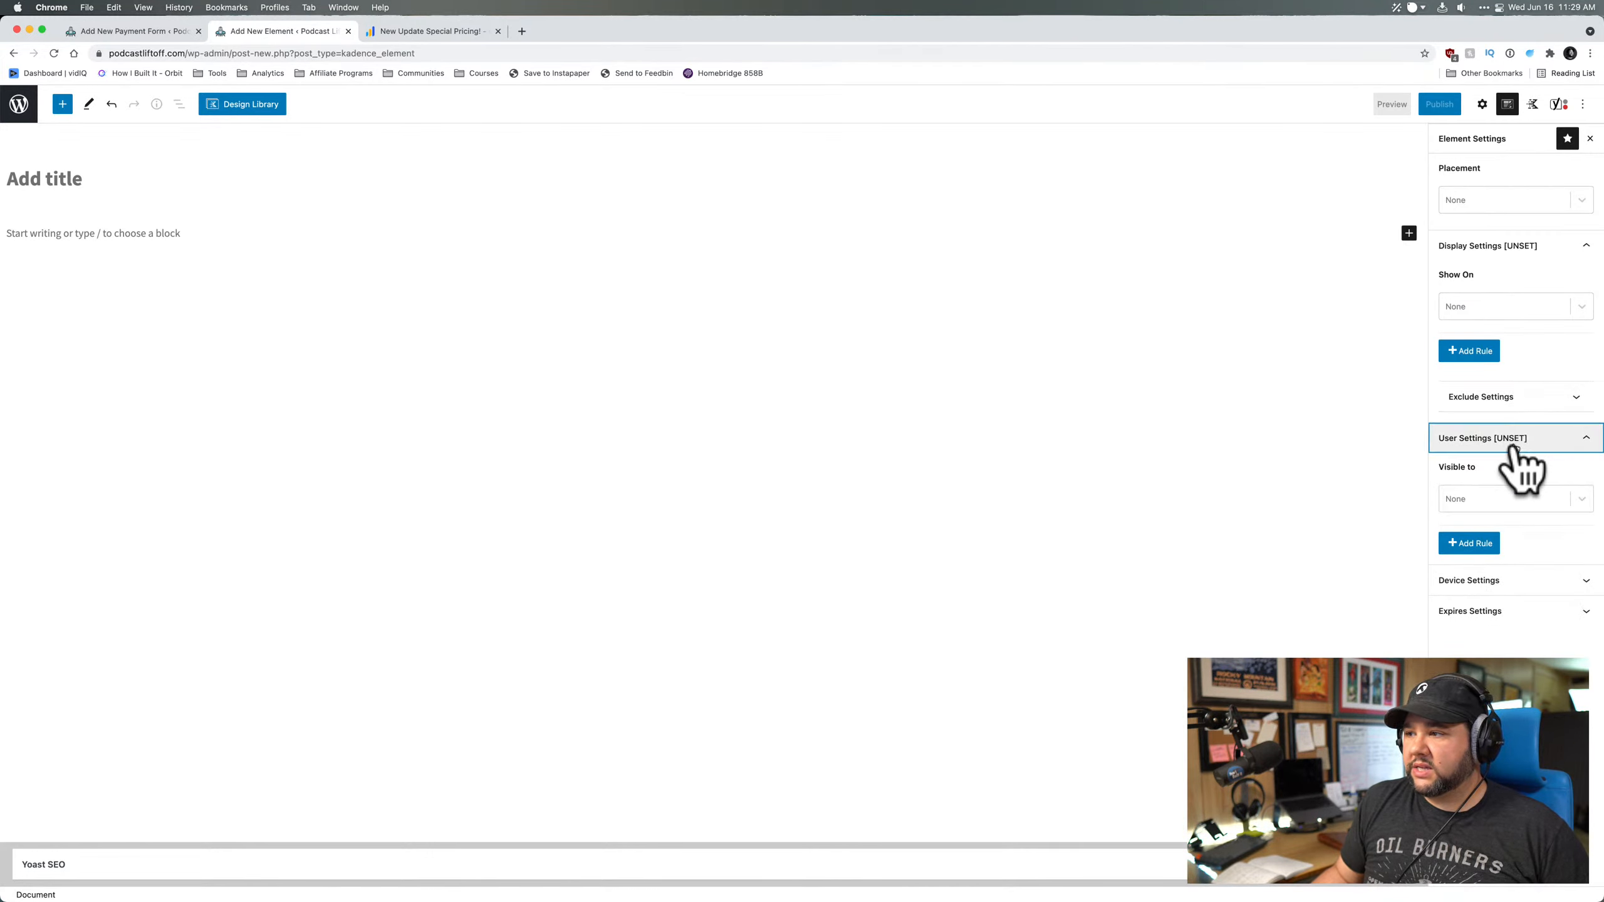
left_click(1486, 503)
scroll(1490, 569, "down", 2)
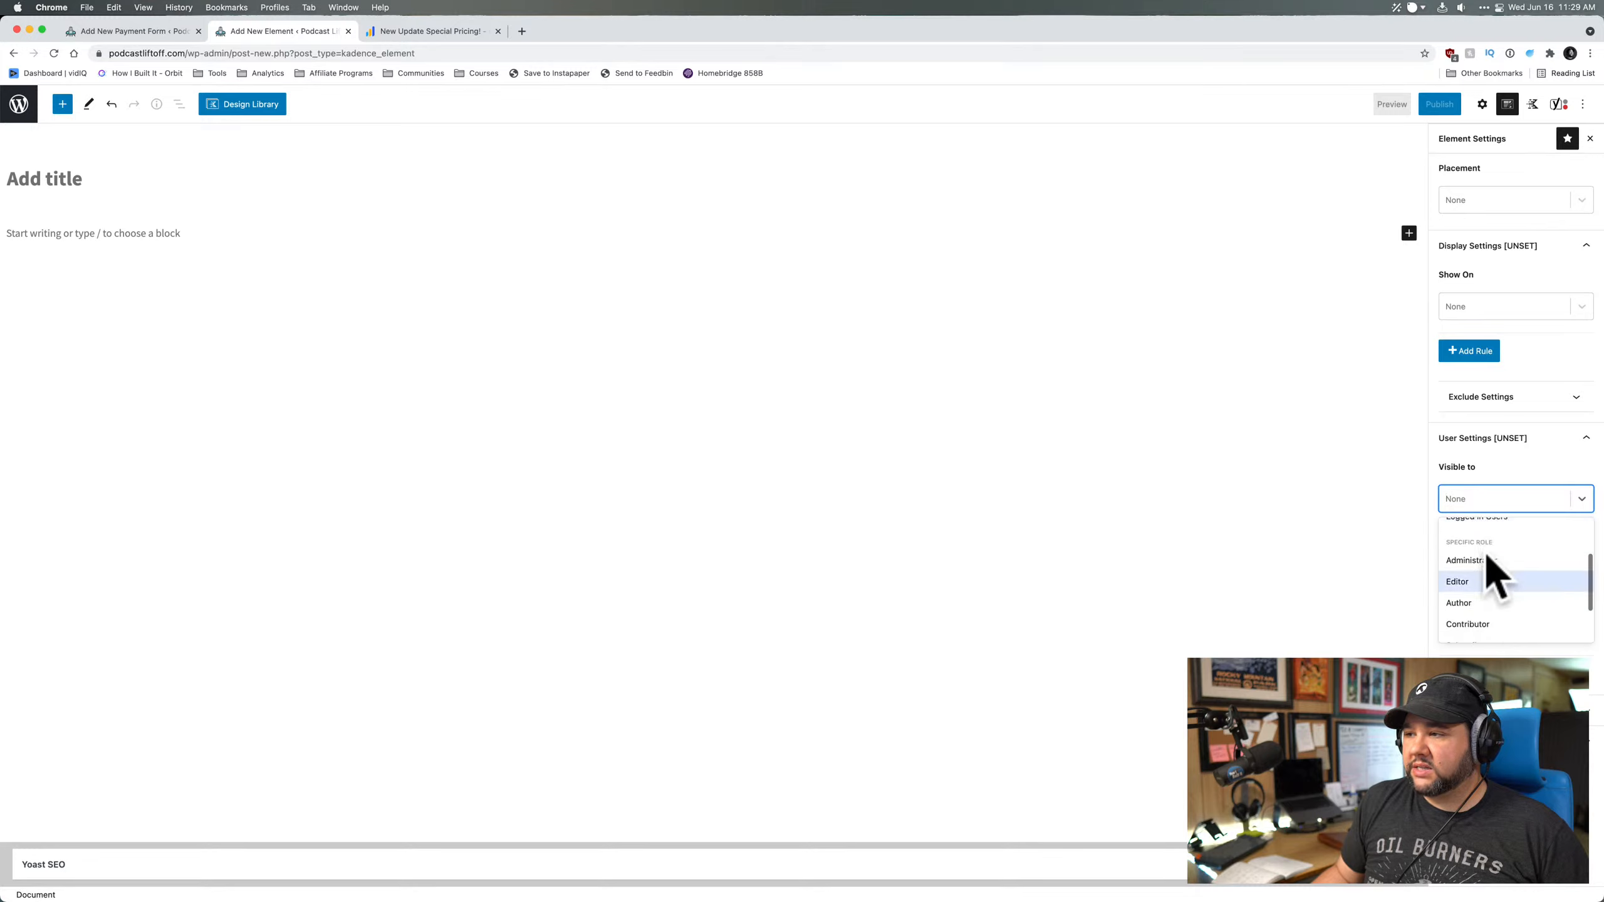
left_click(1525, 410)
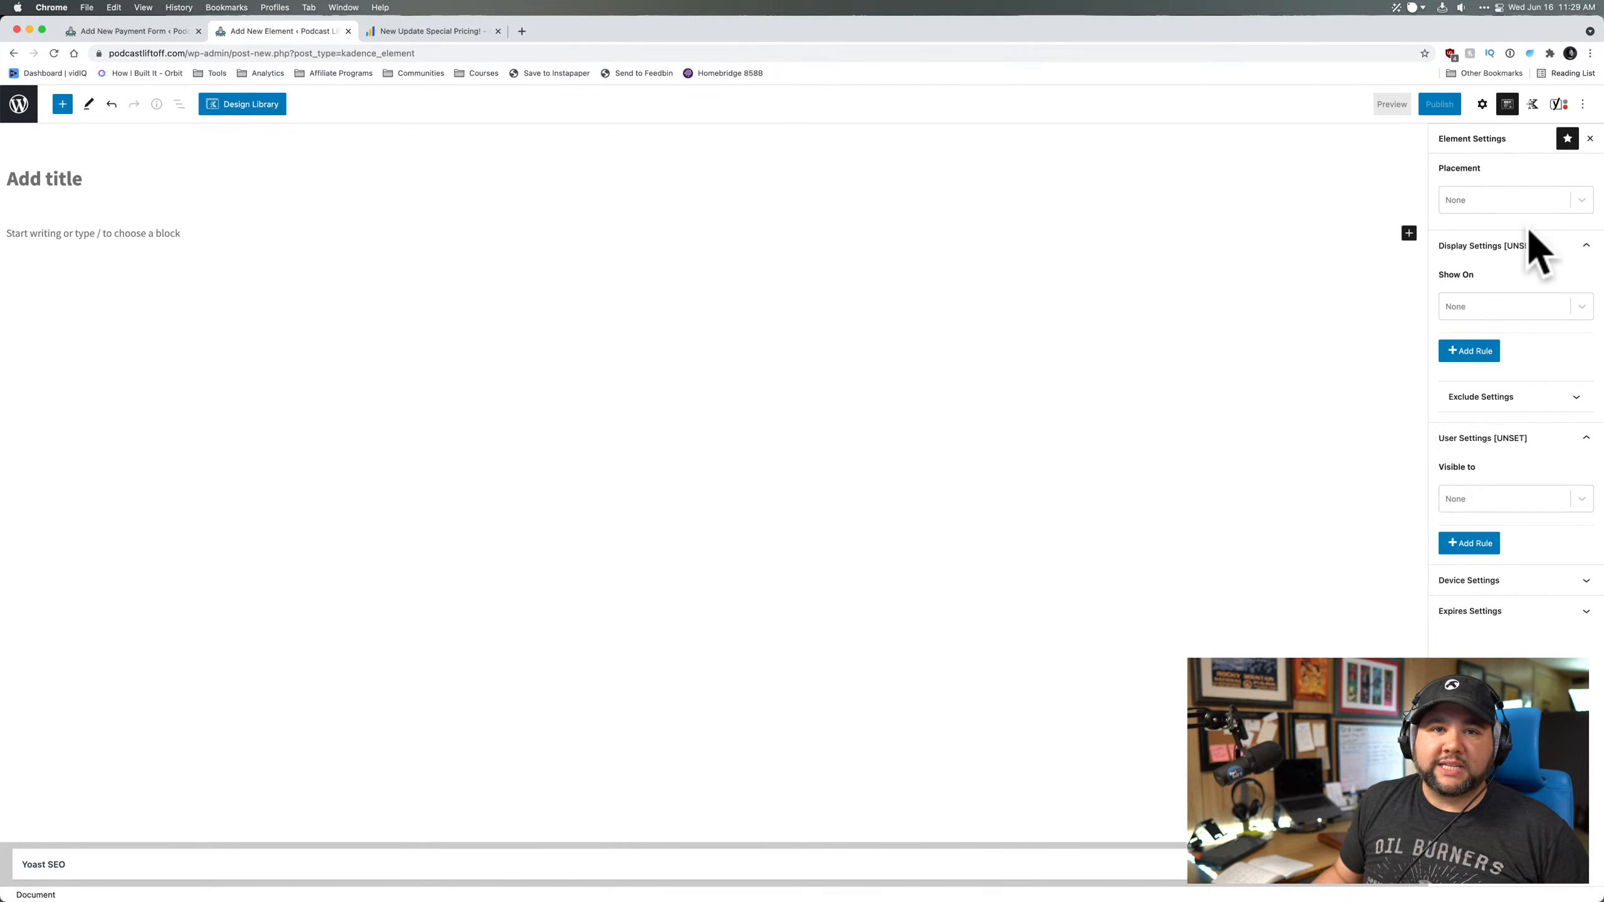
- Open the howibuilt.it website in a new browser tab
left_click(521, 30)
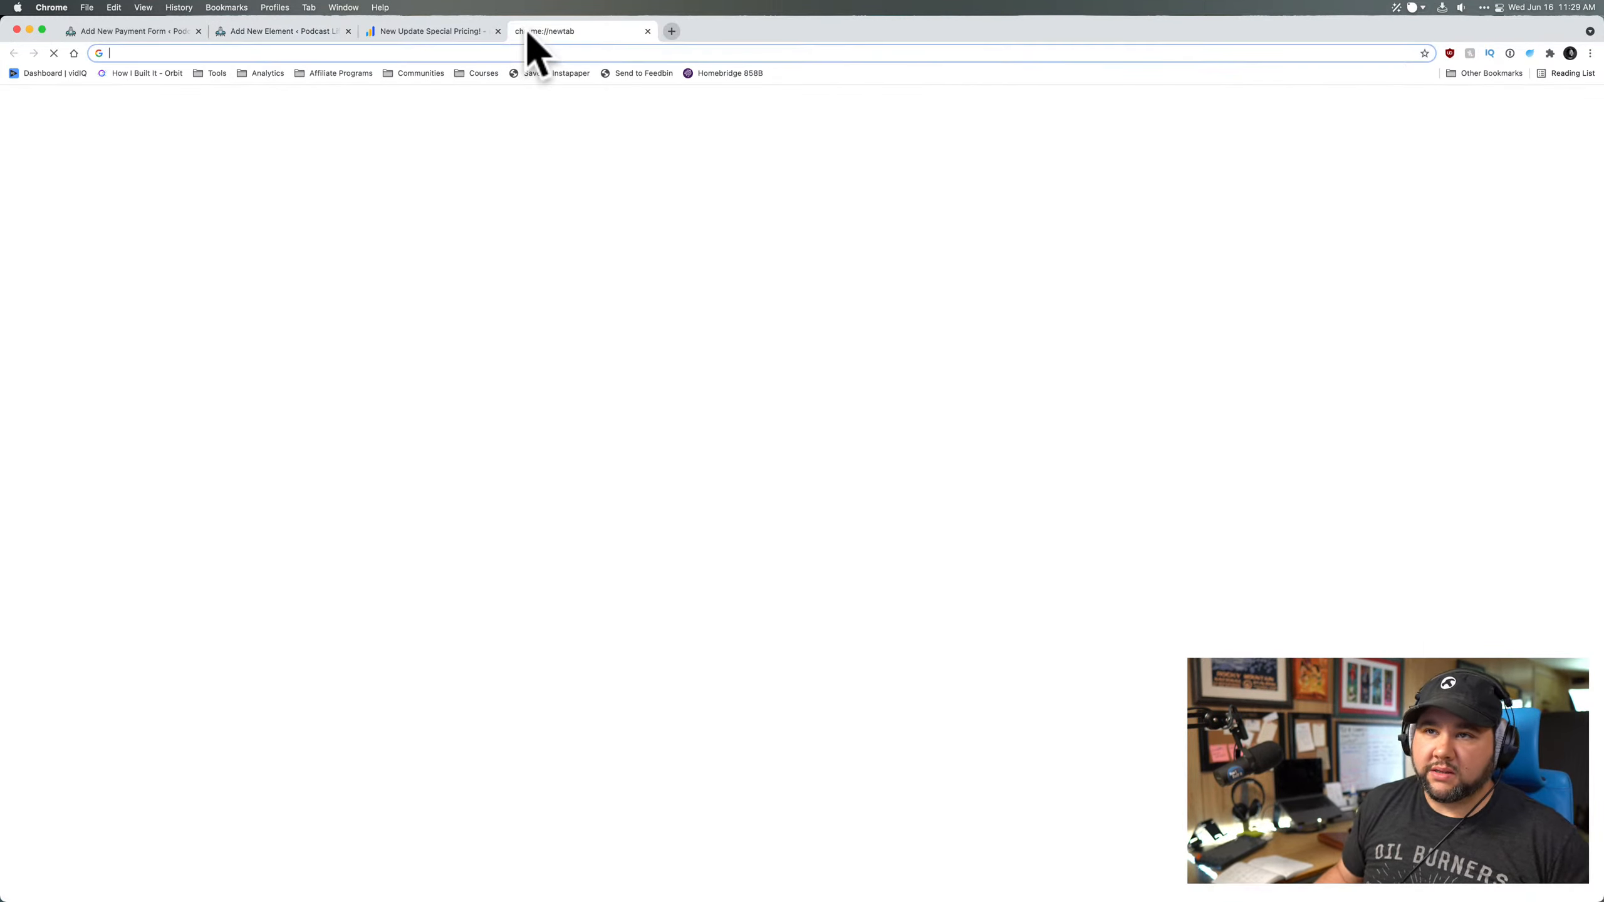
type("howibuilt.it")
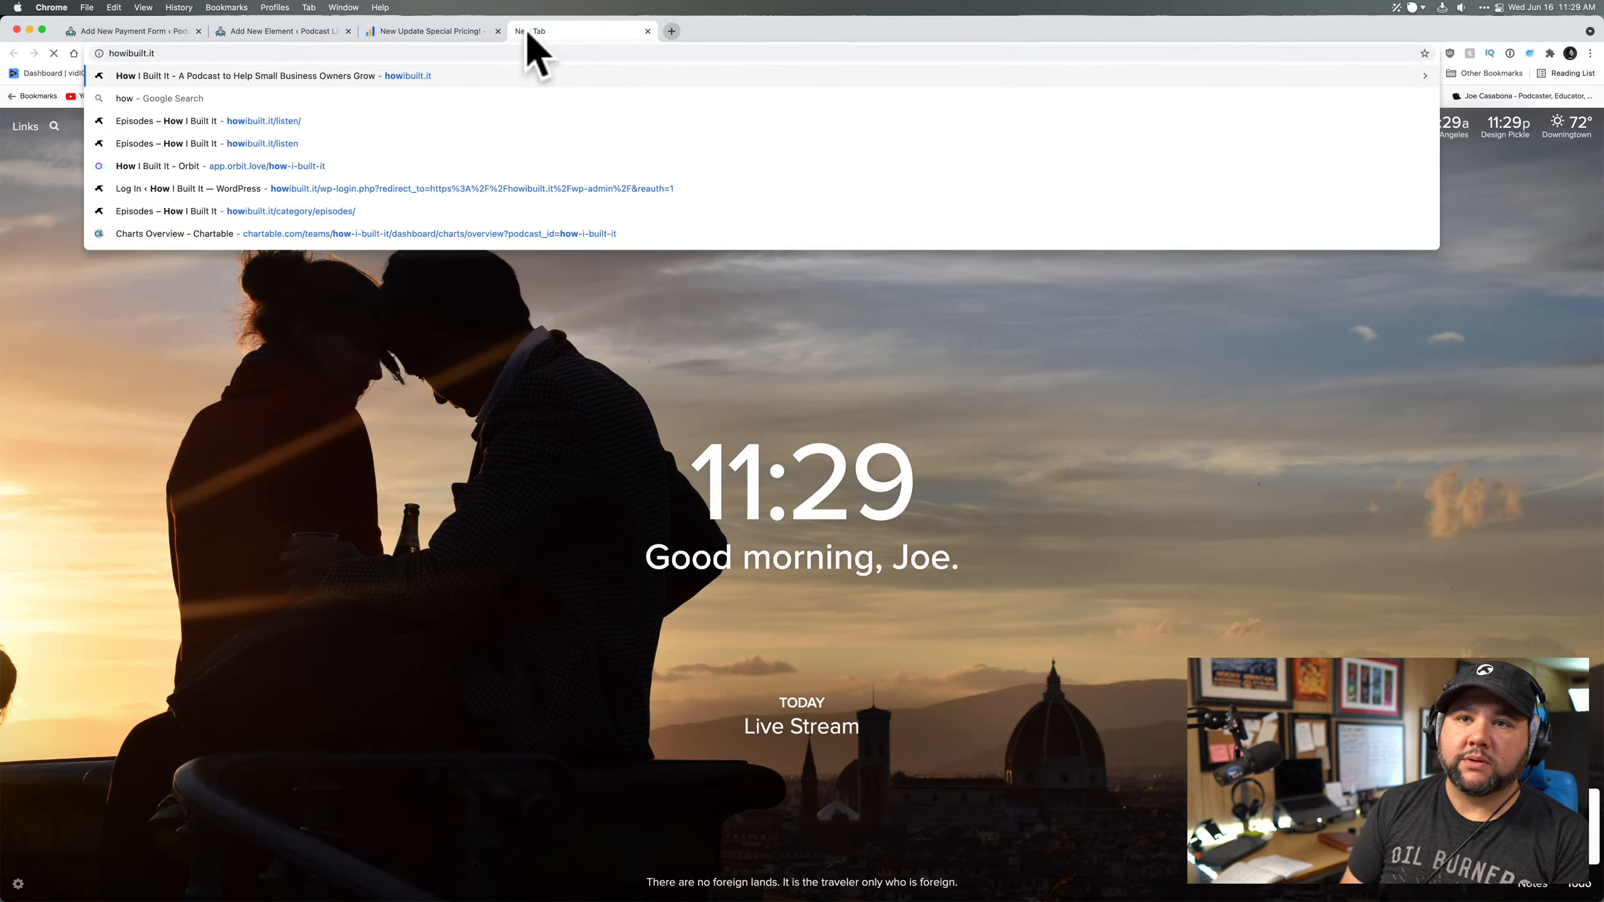
key("Return")
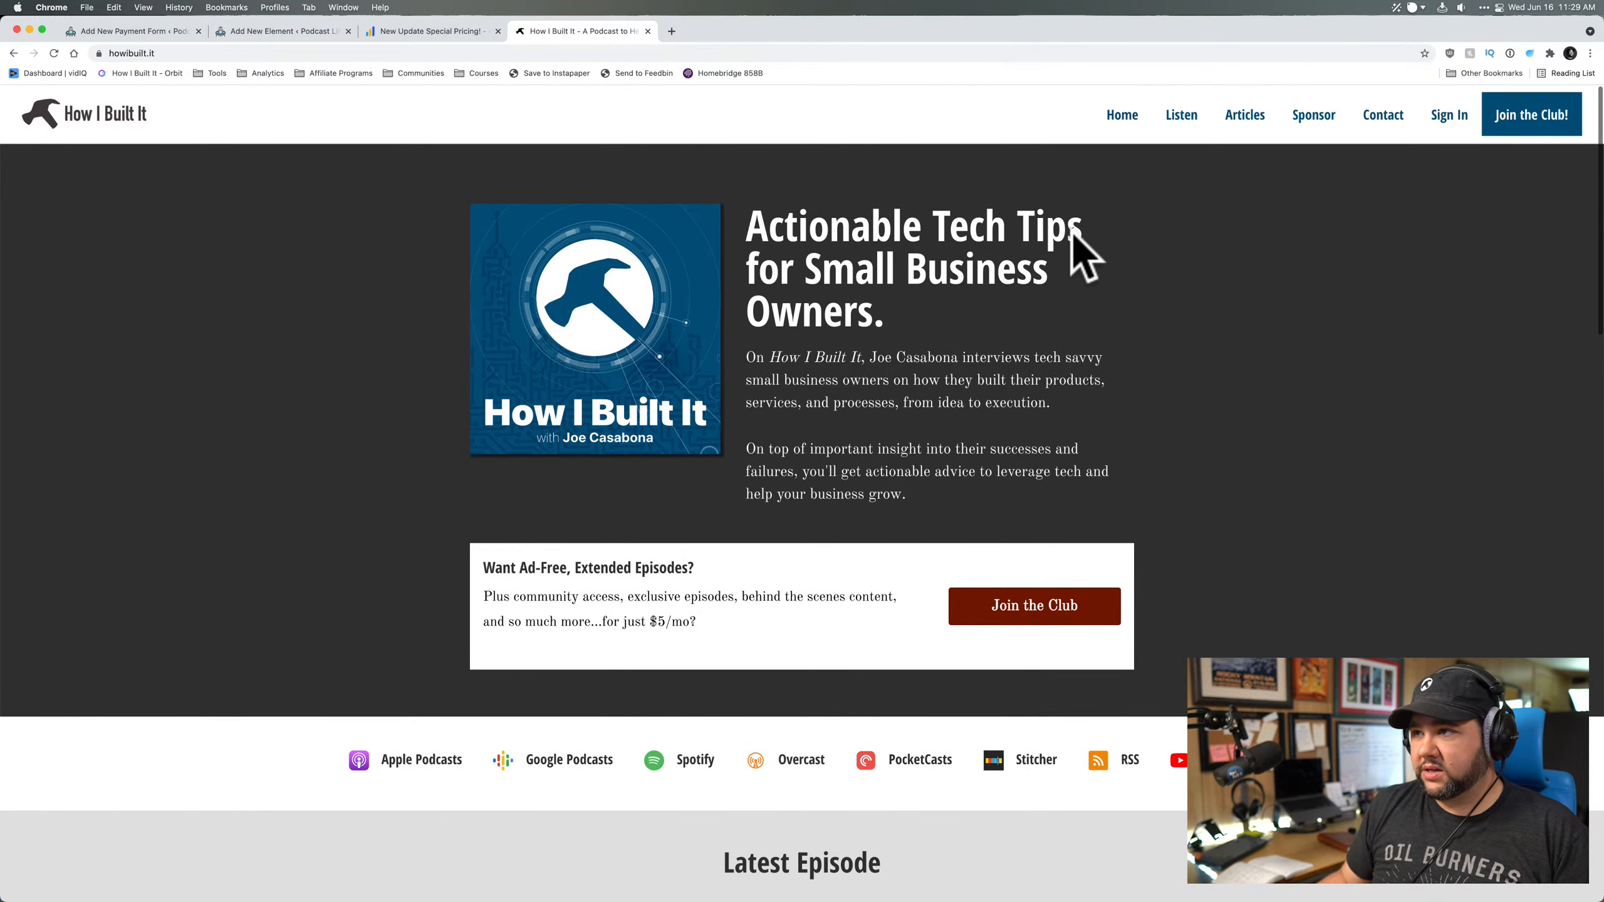
- Open the How I Built It Articles archive and look over its post listing
left_click(1246, 117)
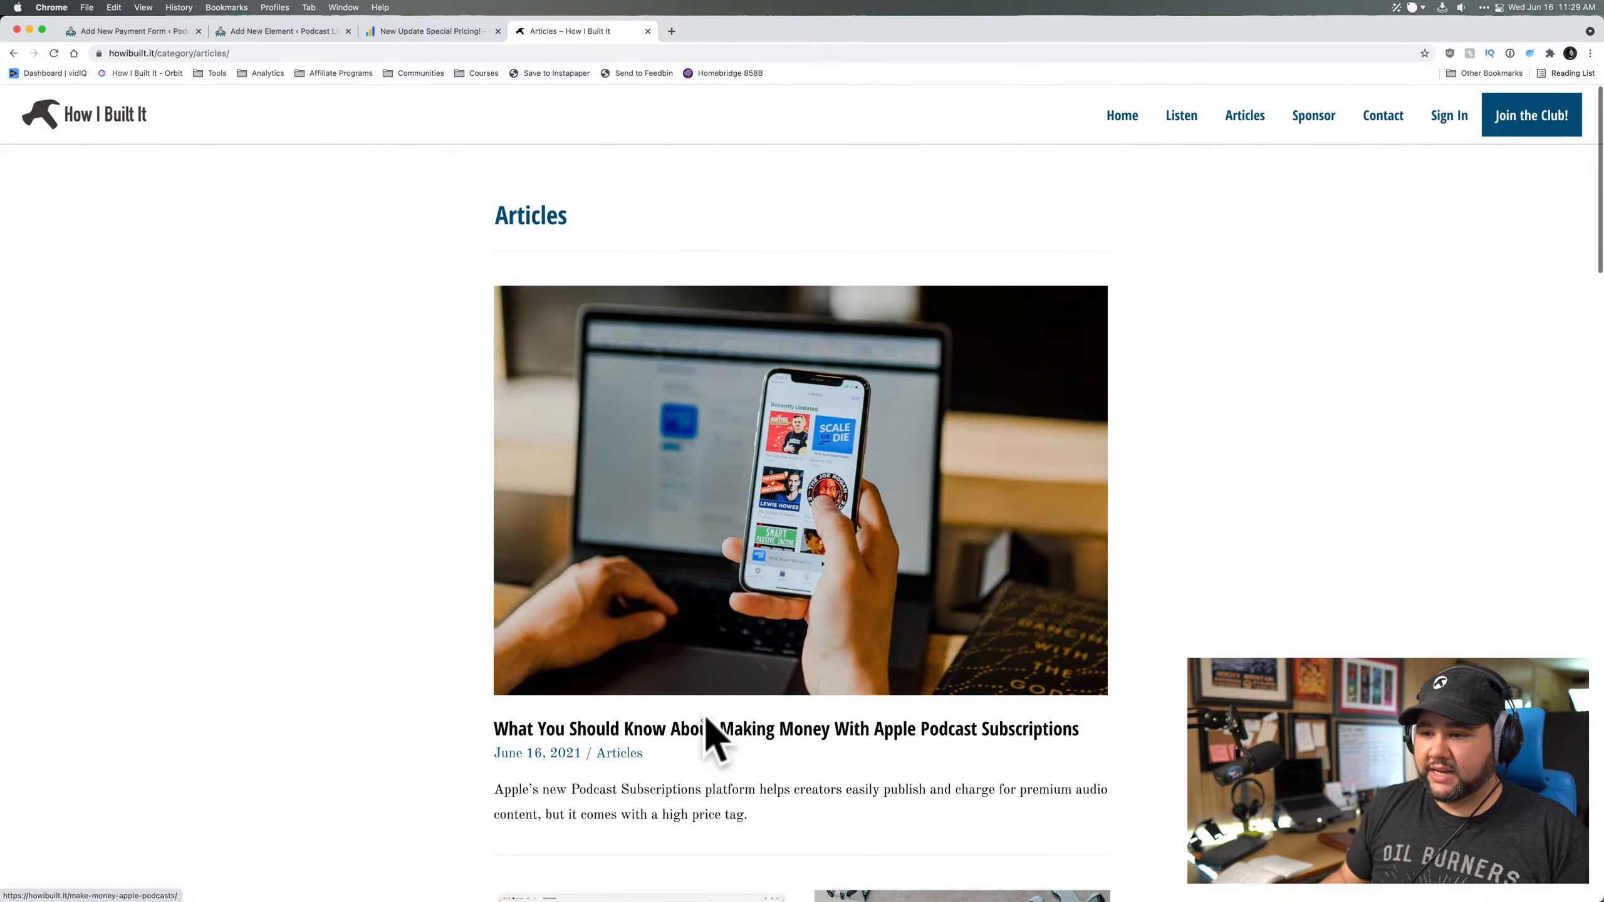
scroll(704, 714, "down", 5)
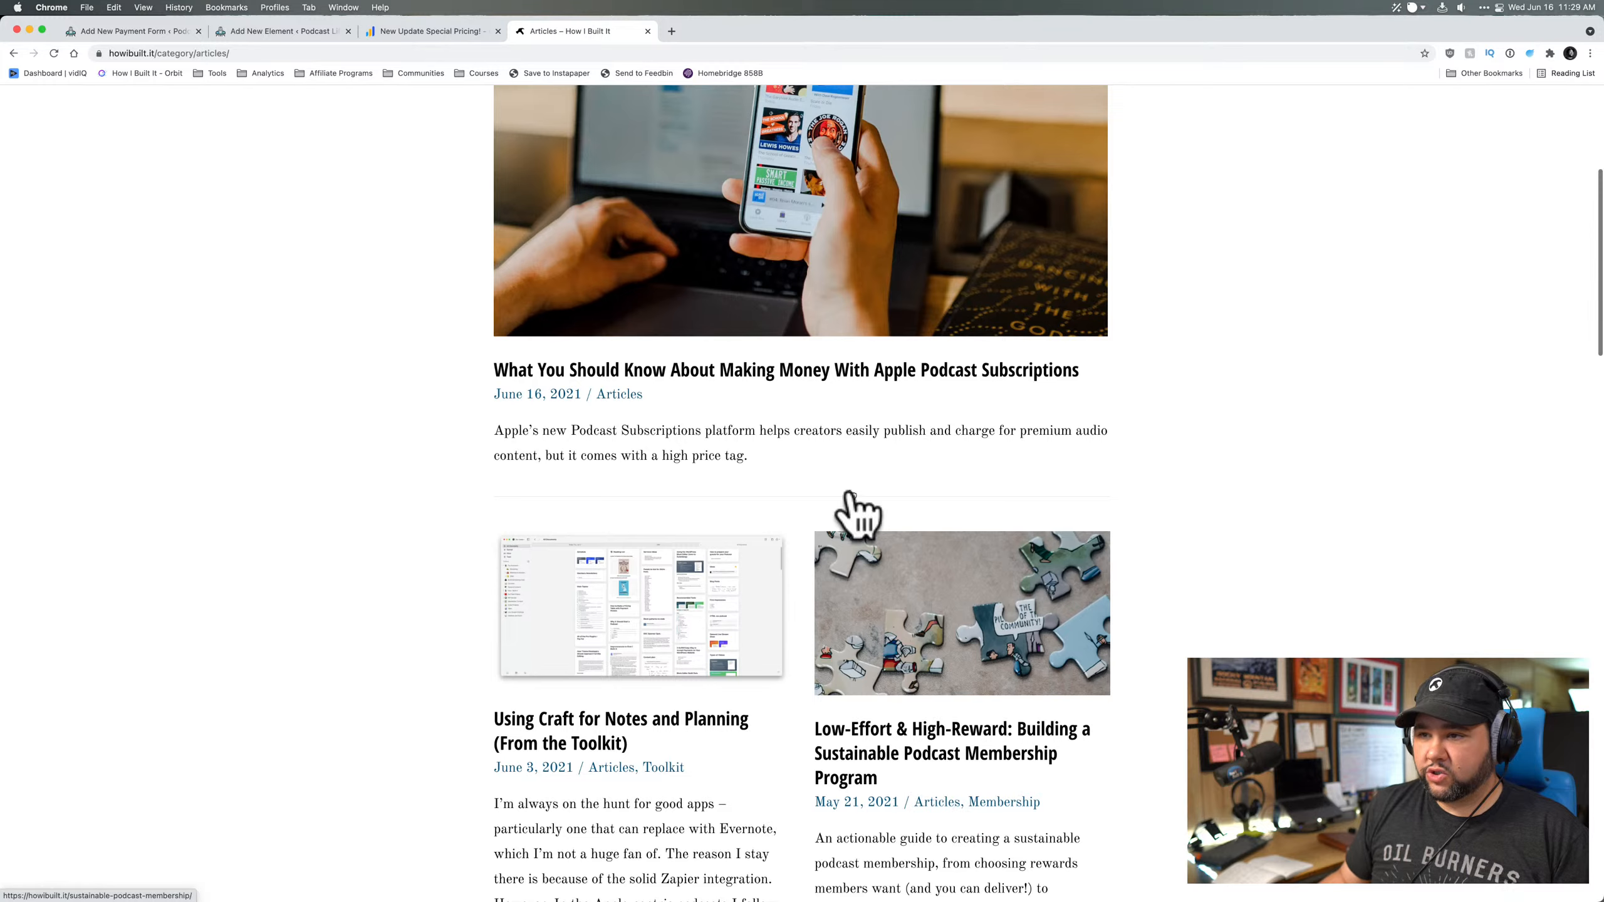
scroll(1207, 382, "up", 5)
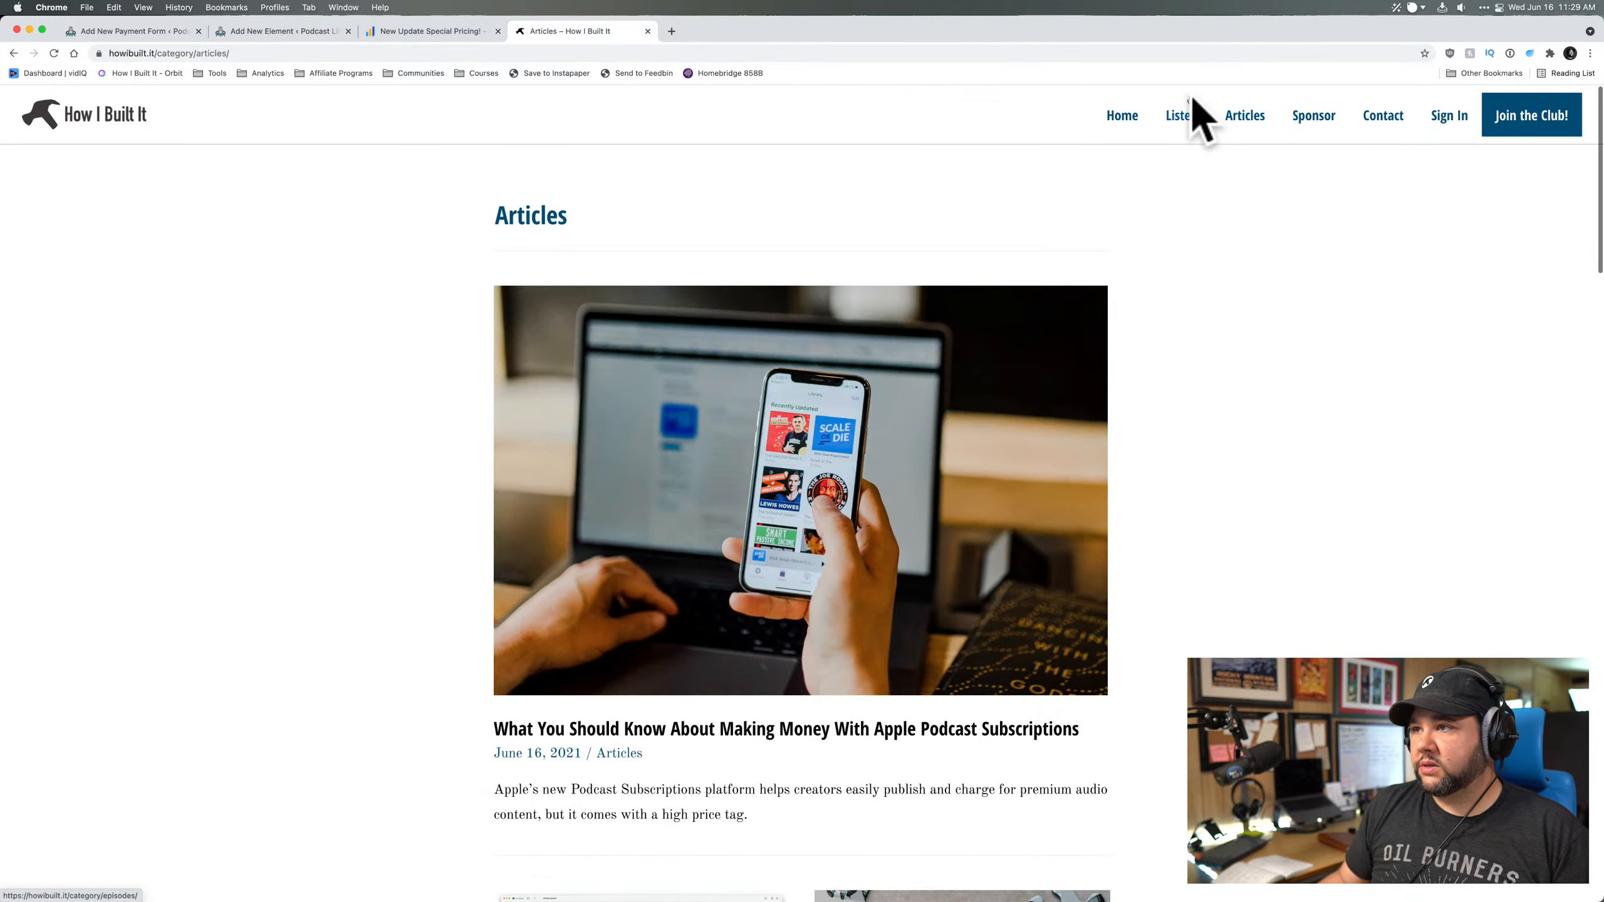
- Open the "How to Write Email Copy that SELLS" episode from the Episodes archive and examine its sponsor block, show notes and membership call to action
left_click(1180, 117)
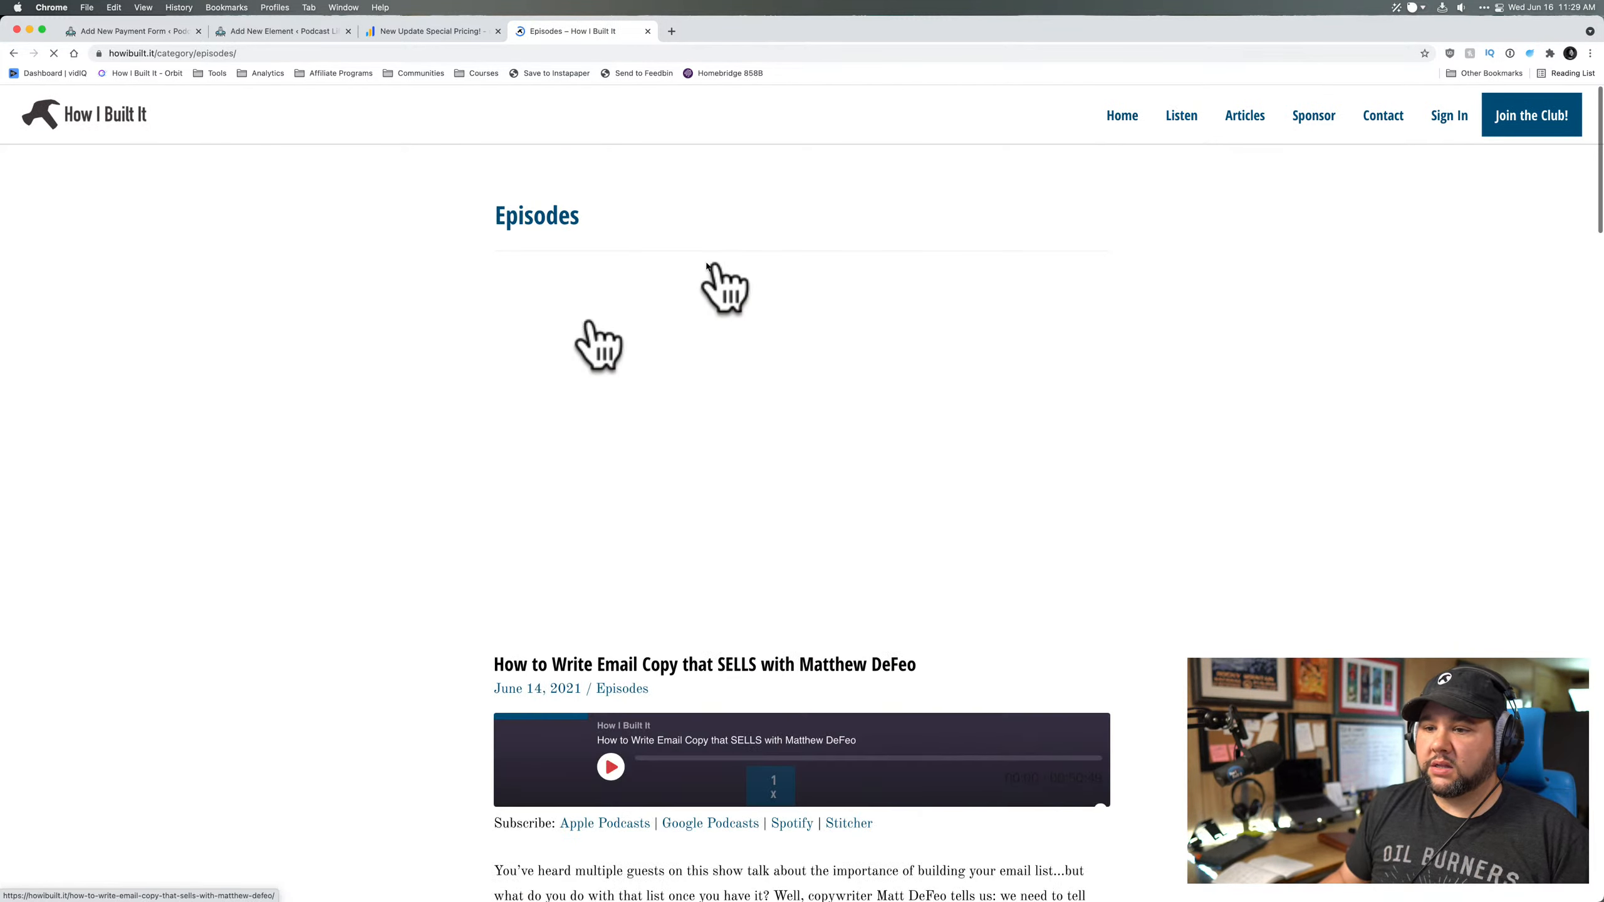
left_click(770, 666)
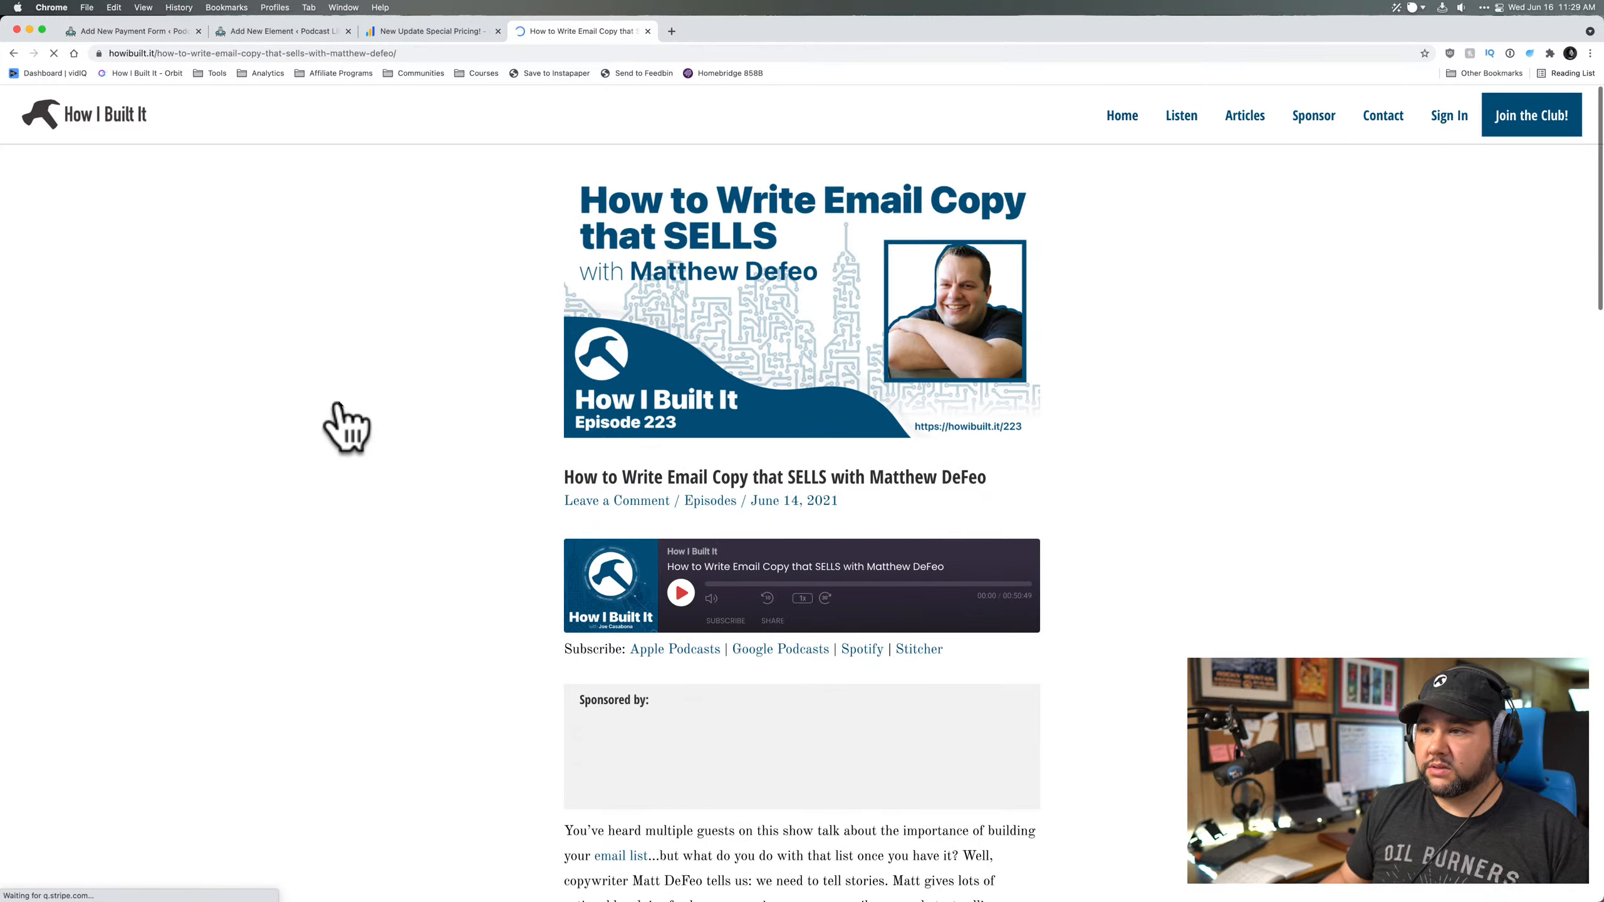
scroll(363, 496, "down", 15)
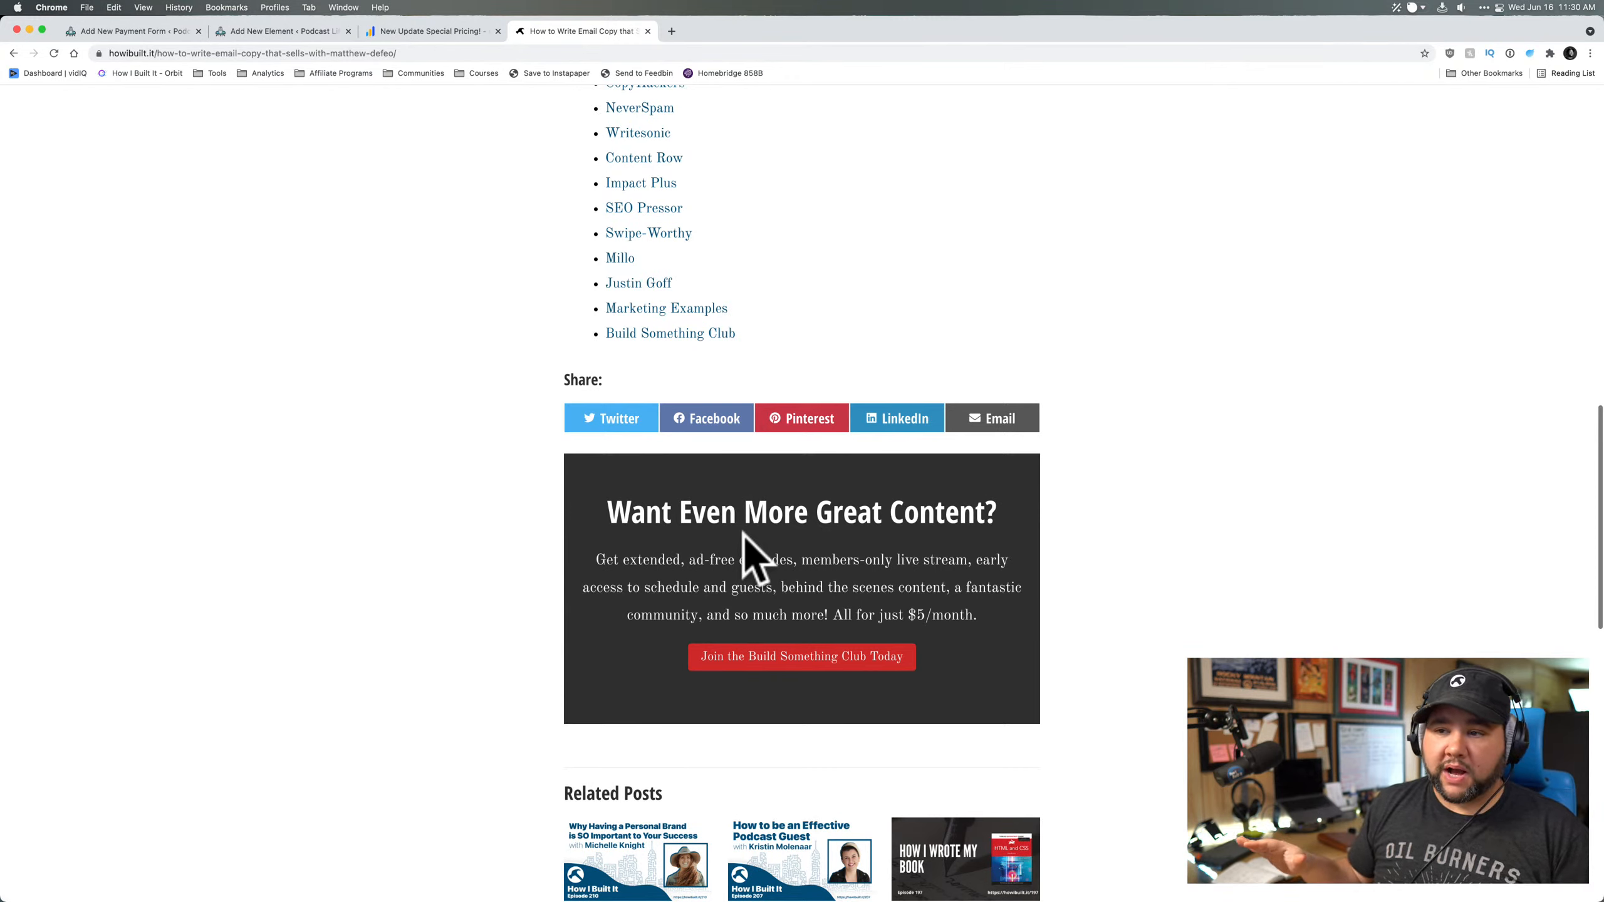
scroll(743, 537, "up", 1)
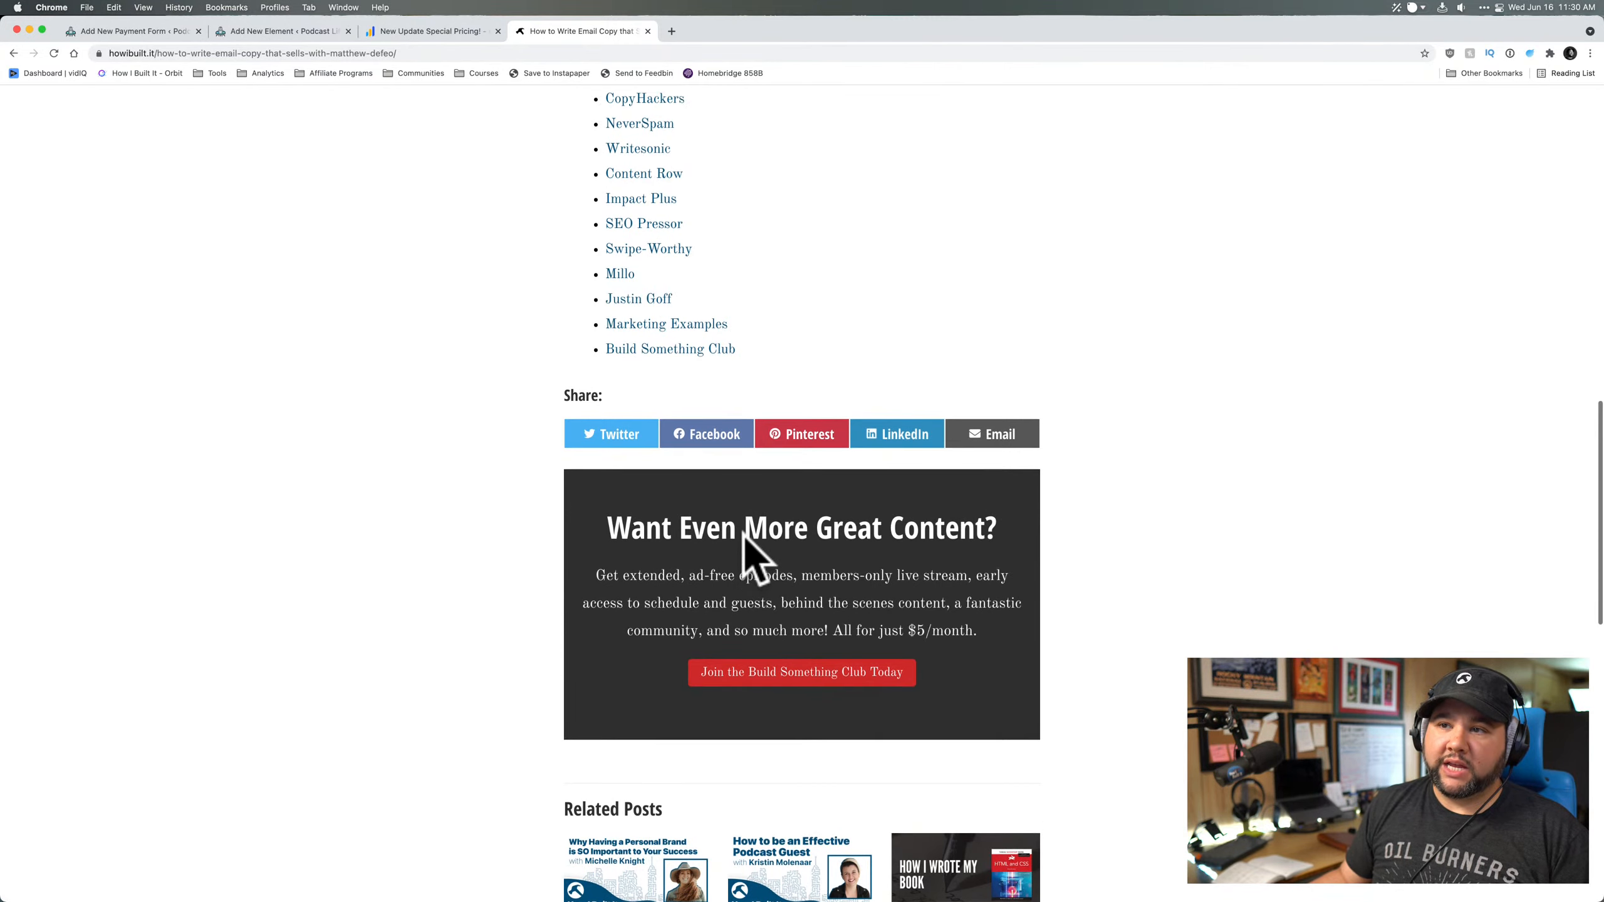
scroll(742, 533, "up", 10)
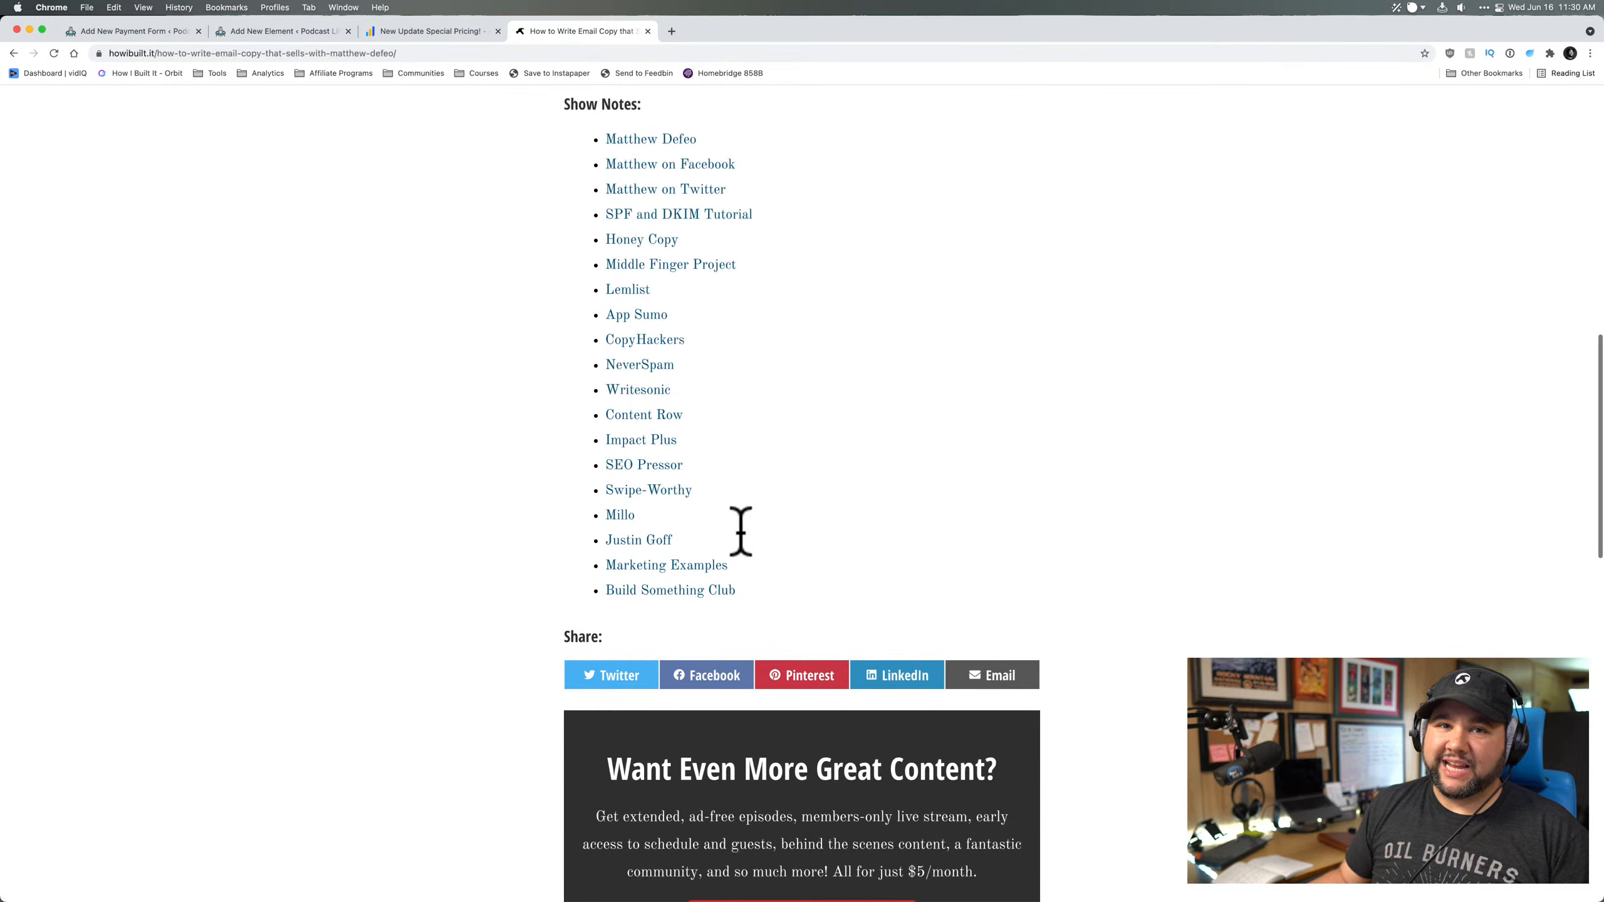
scroll(740, 534, "up", 8)
scroll(741, 534, "down", 20)
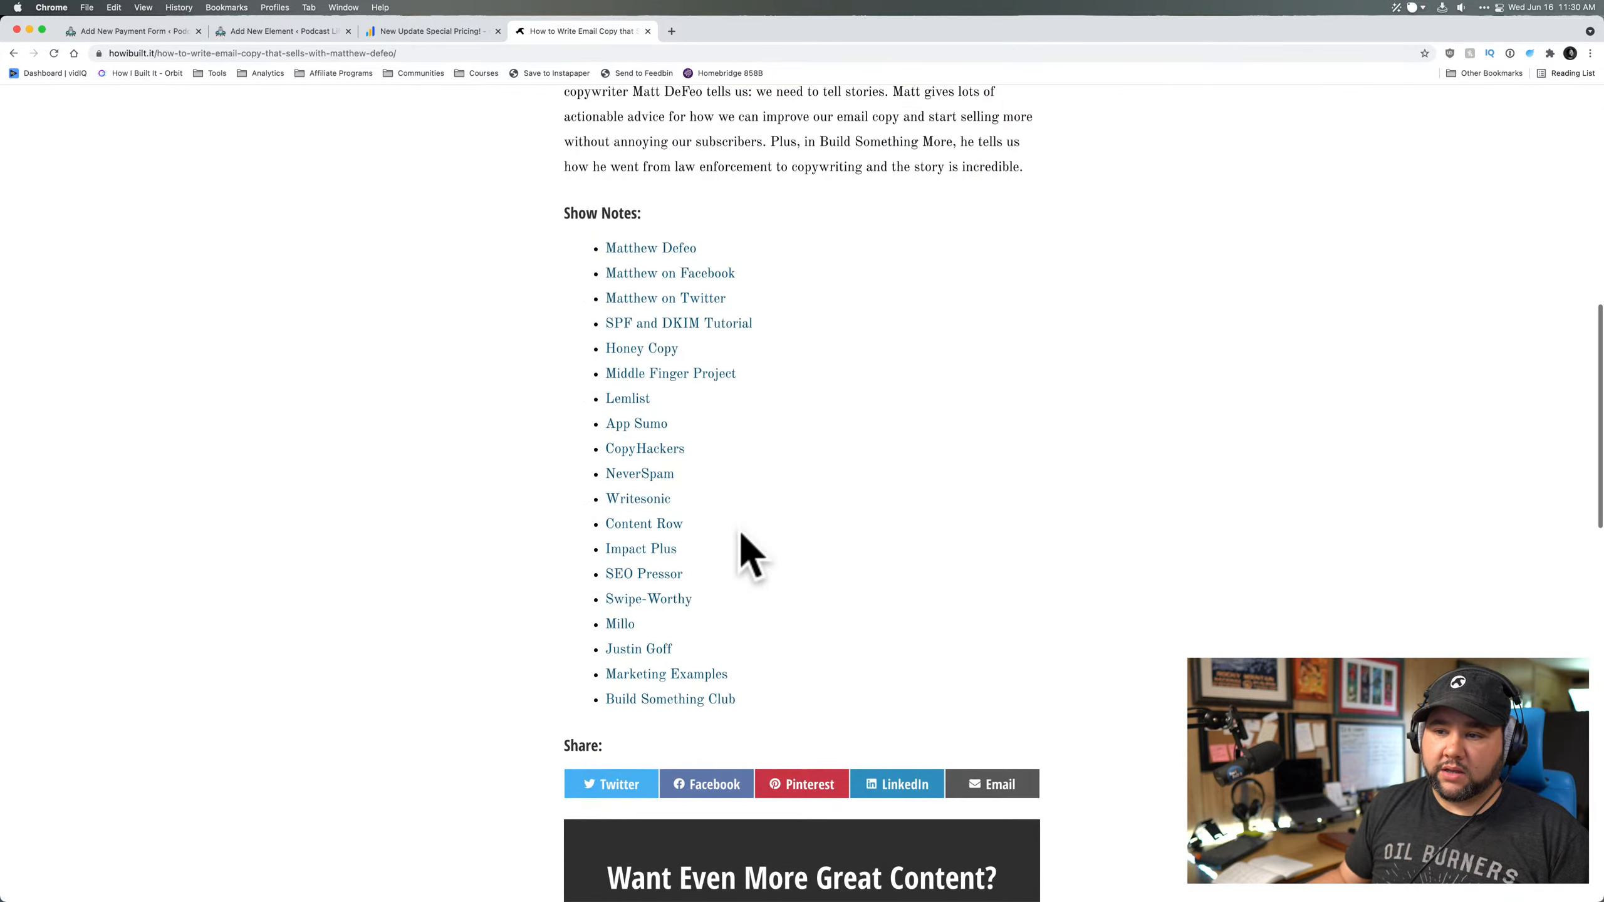
scroll(739, 277, "up", 20)
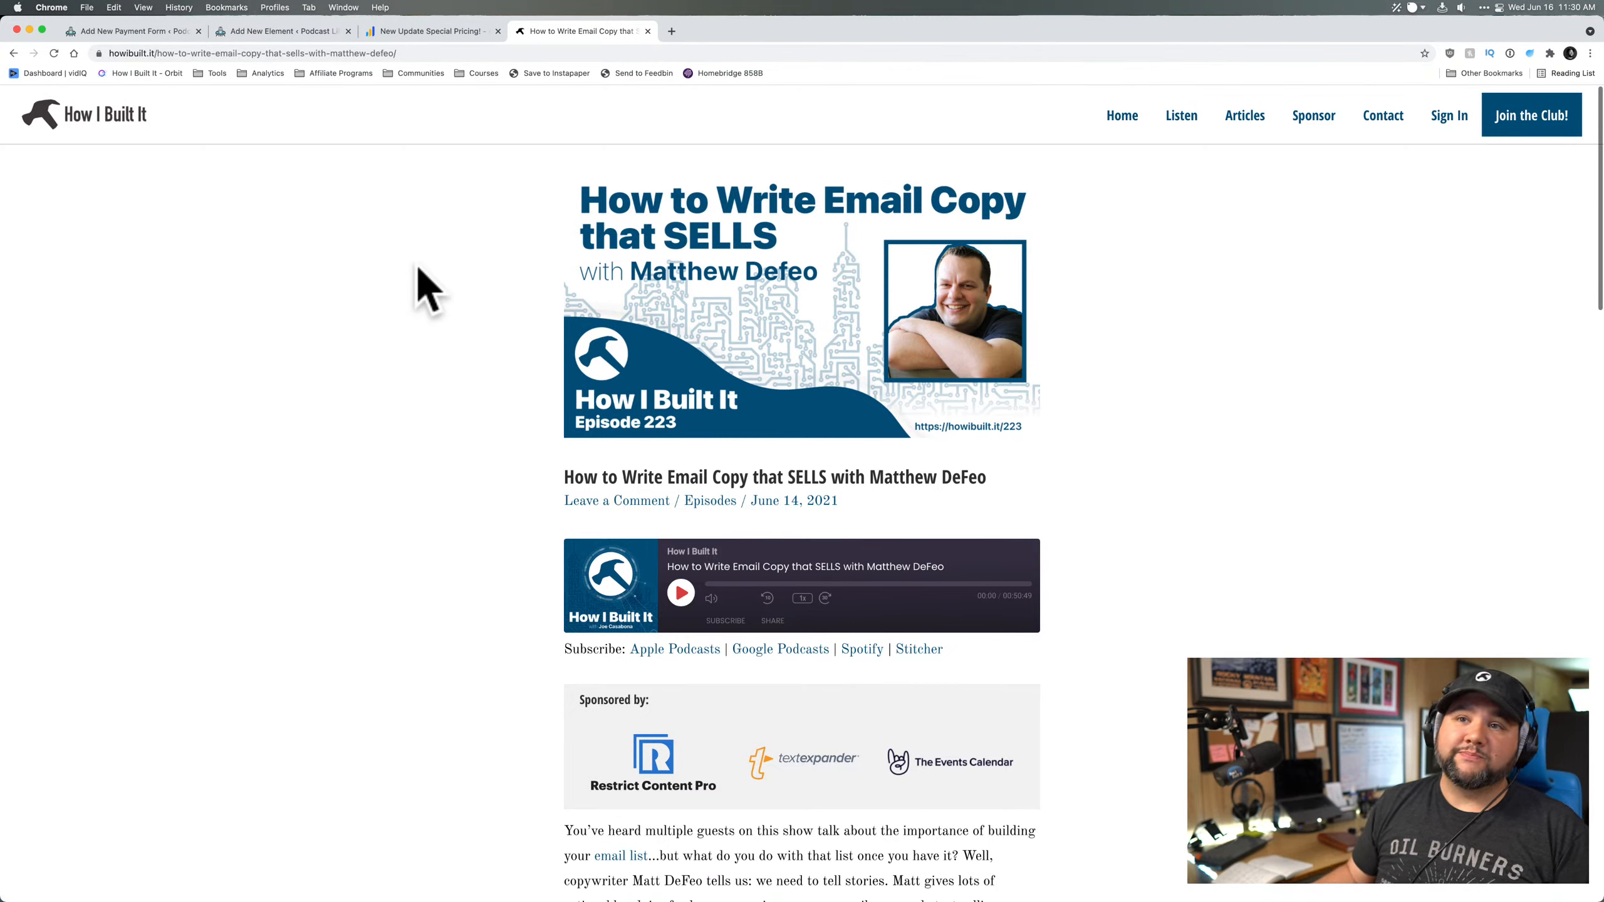
- Return to the new Kadence element and review the Show On choices for archives, posts and pages without selecting one
left_click(284, 31)
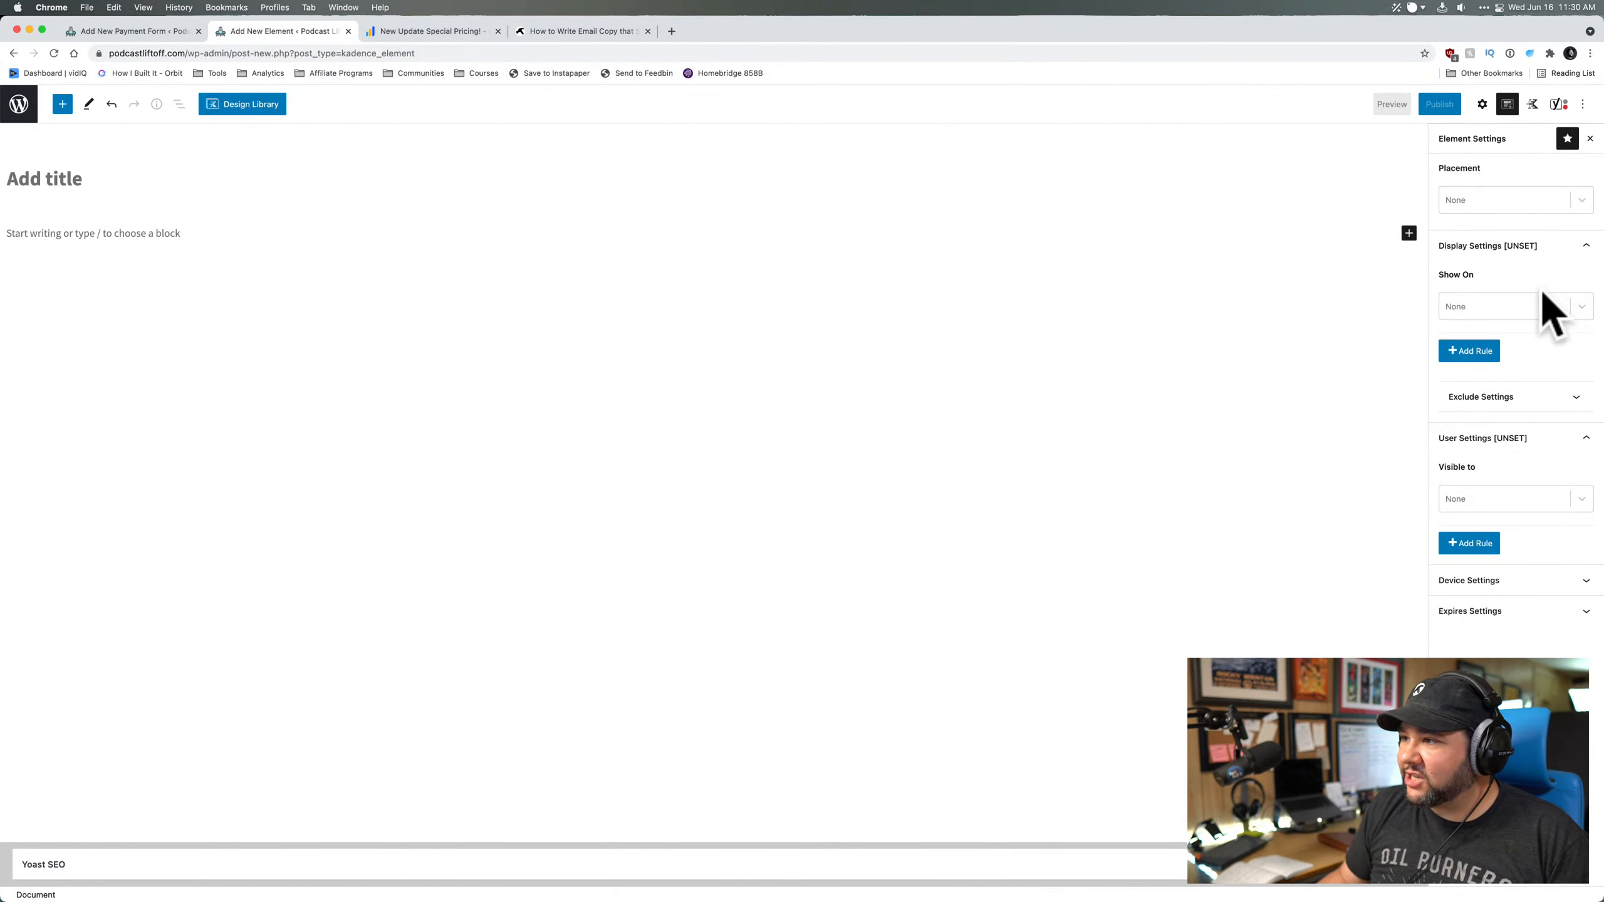
left_click(1583, 310)
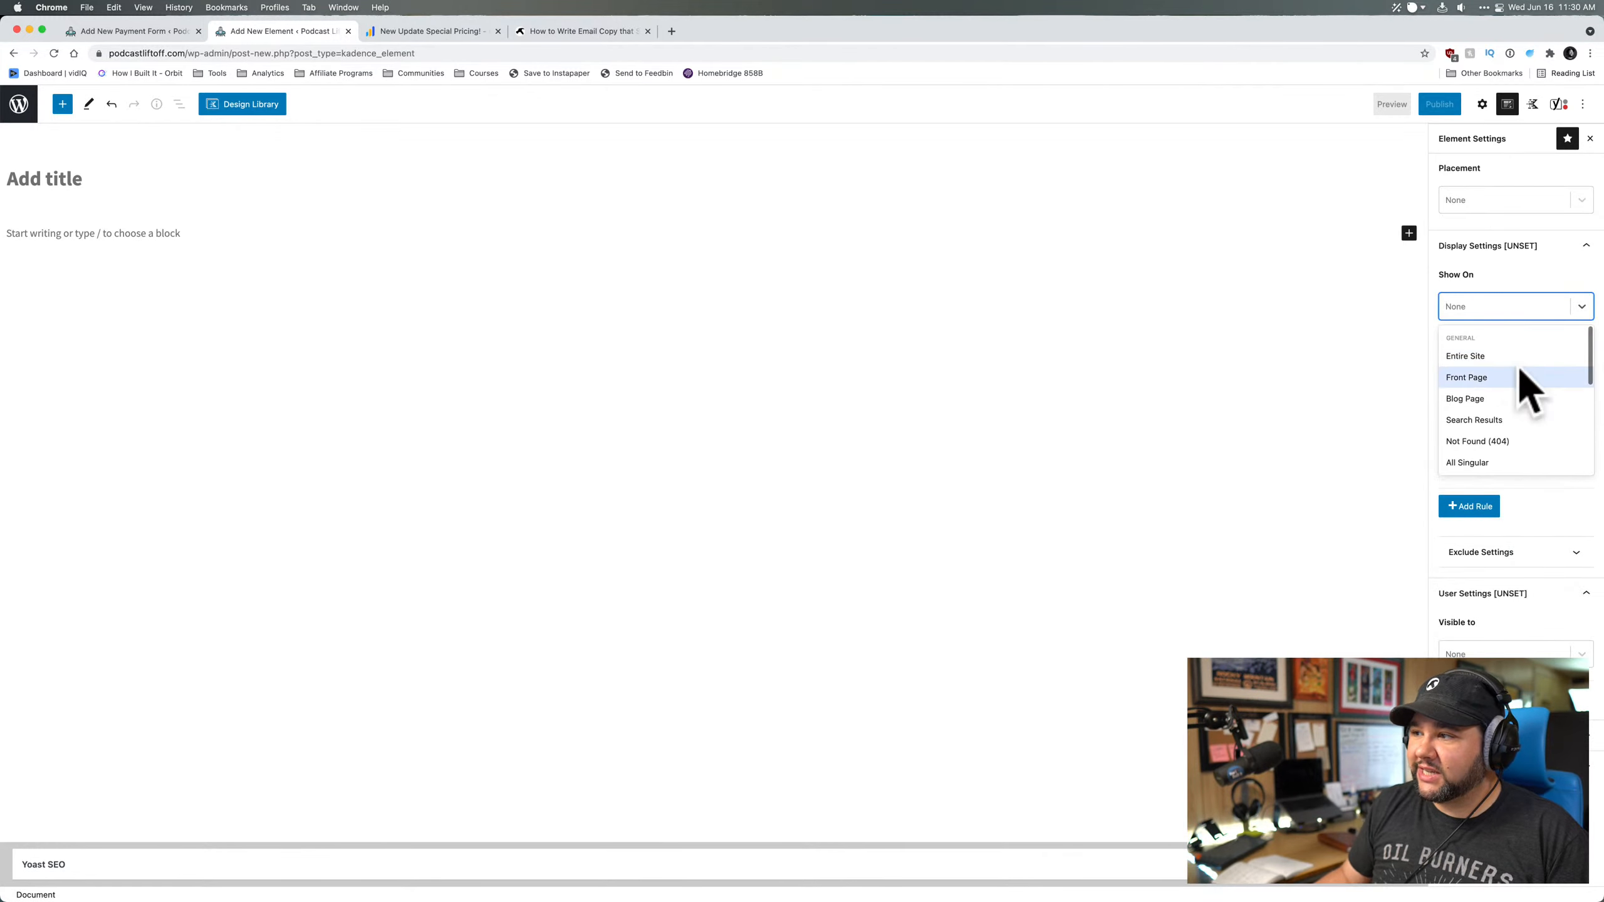
scroll(1528, 404, "down", 1)
scroll(1518, 425, "down", 5)
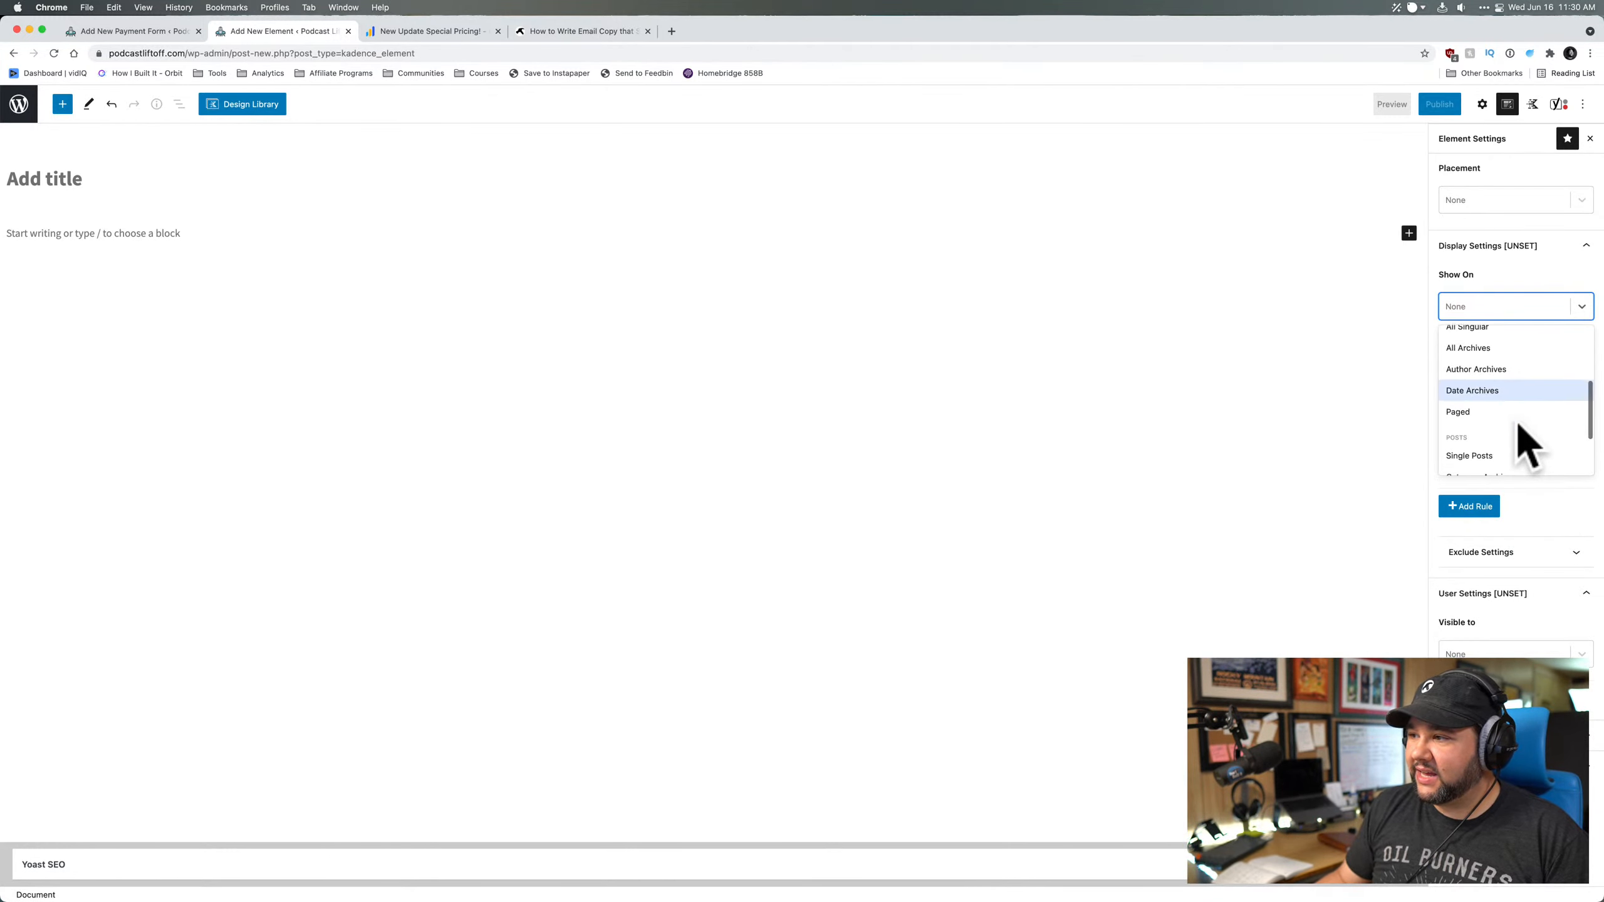
scroll(1519, 424, "down", 1)
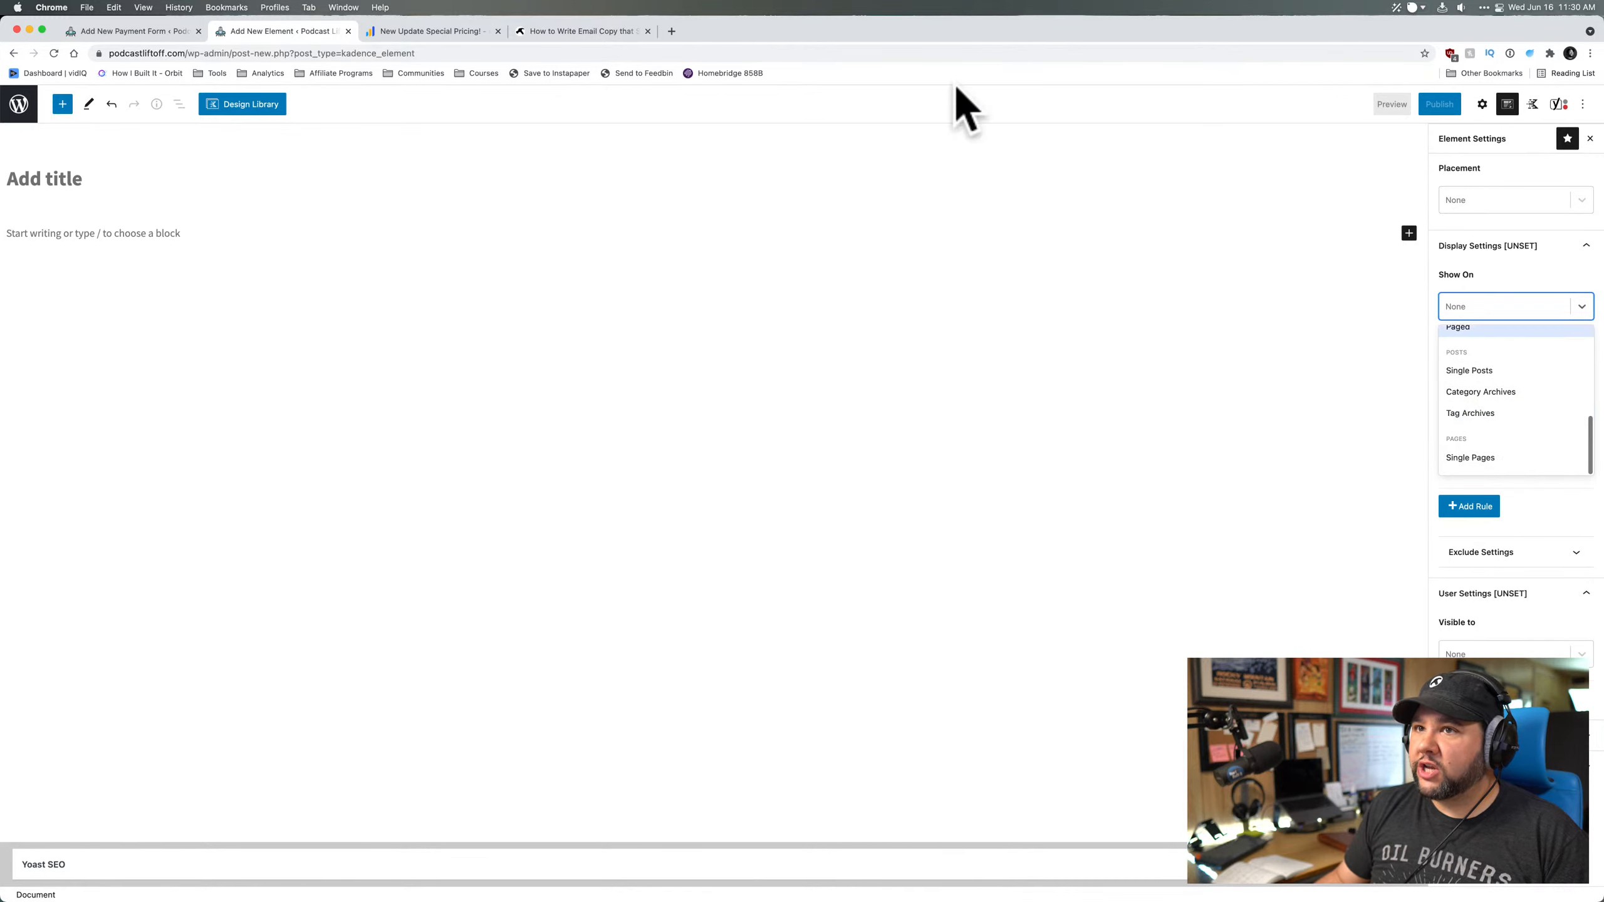
- Return to the How I Built It site and open the Articles post about making money with Apple Podcast Subscriptions
left_click(581, 37)
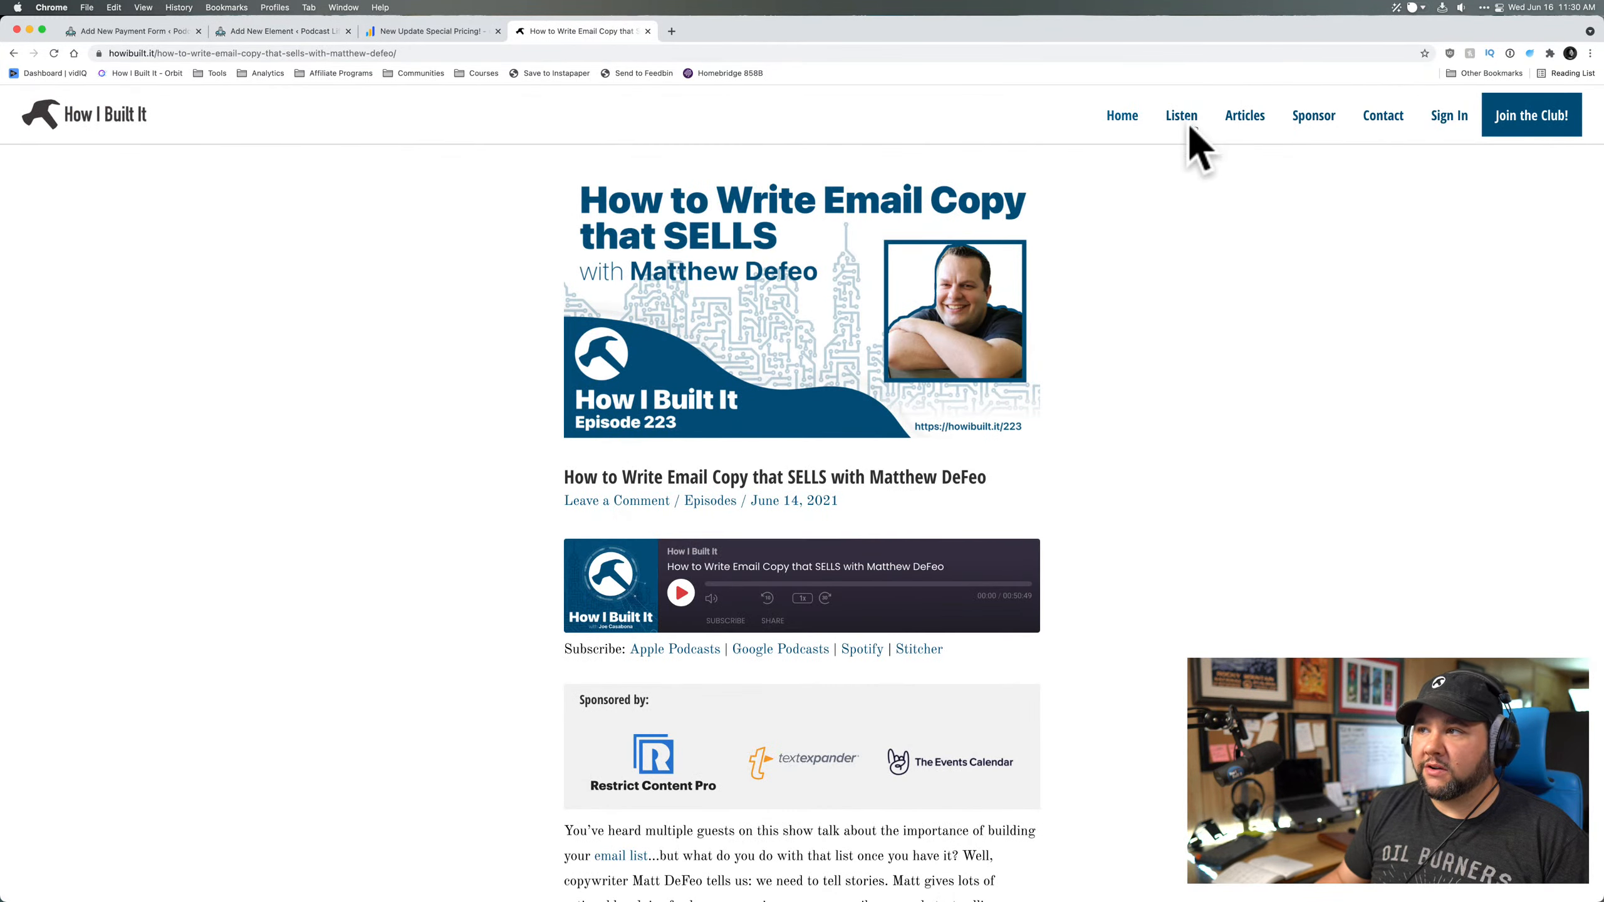
left_click(1244, 116)
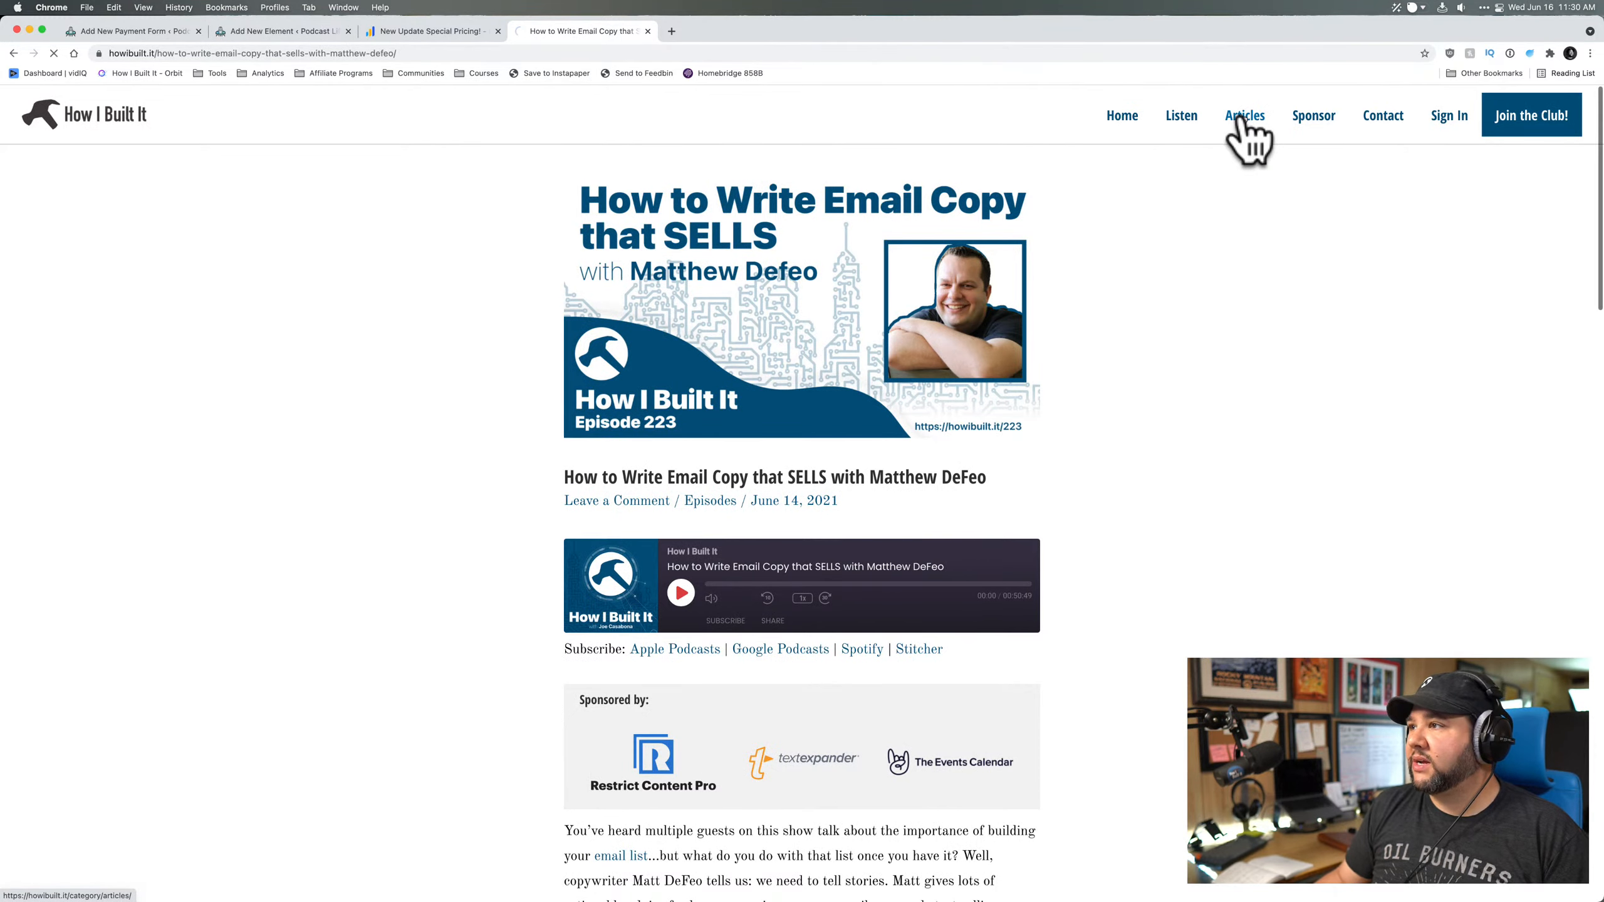
scroll(1228, 430, "down", 8)
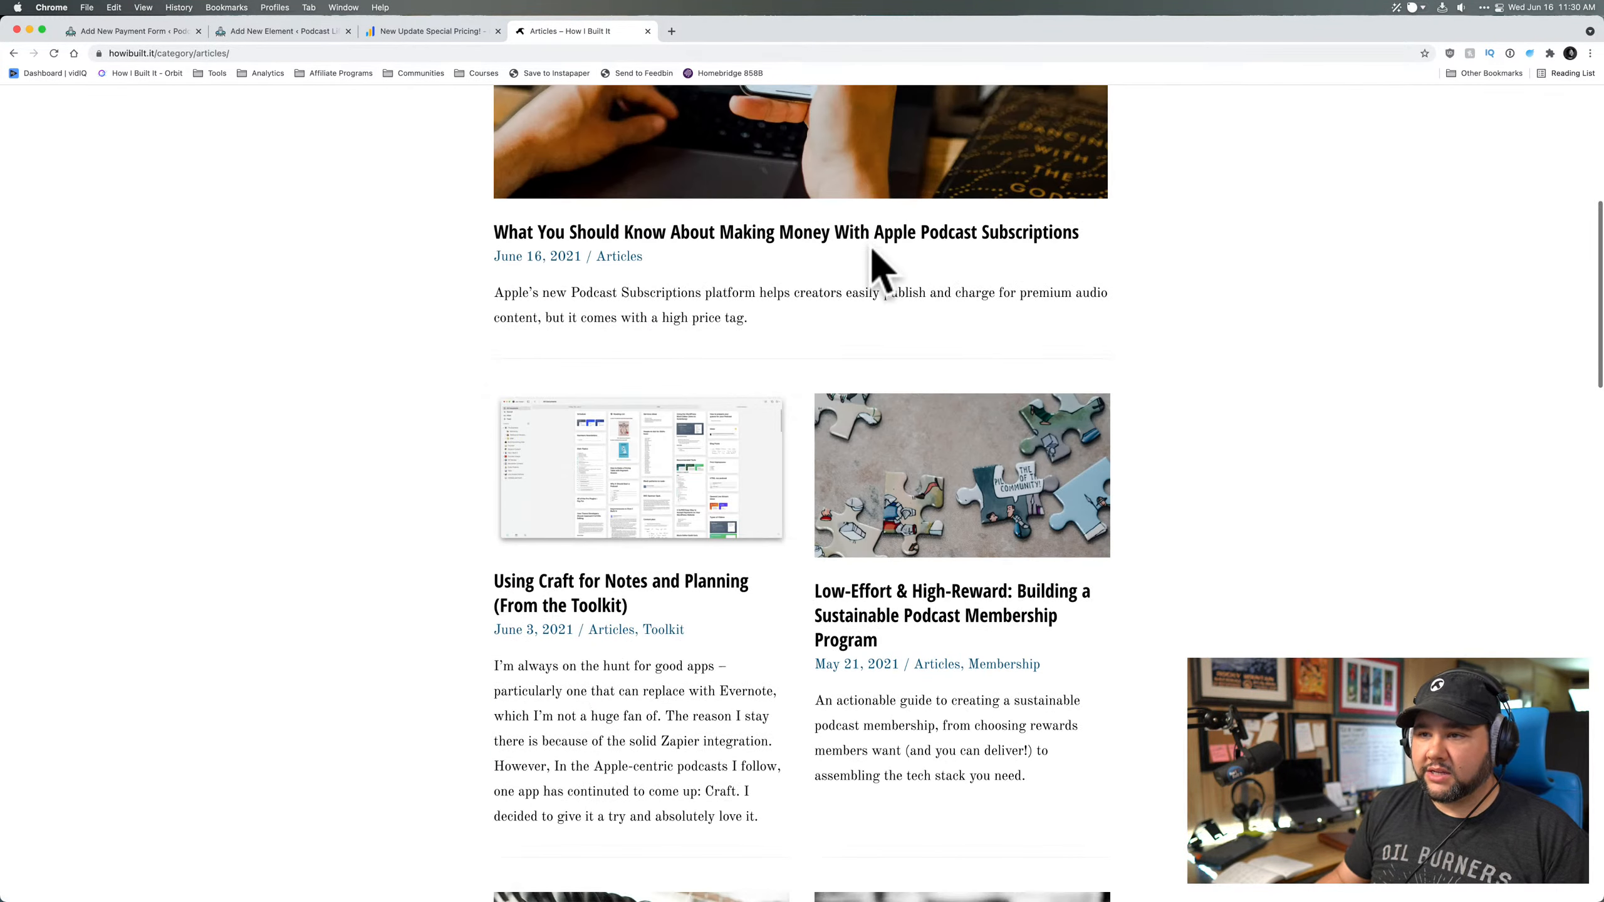
left_click(899, 238)
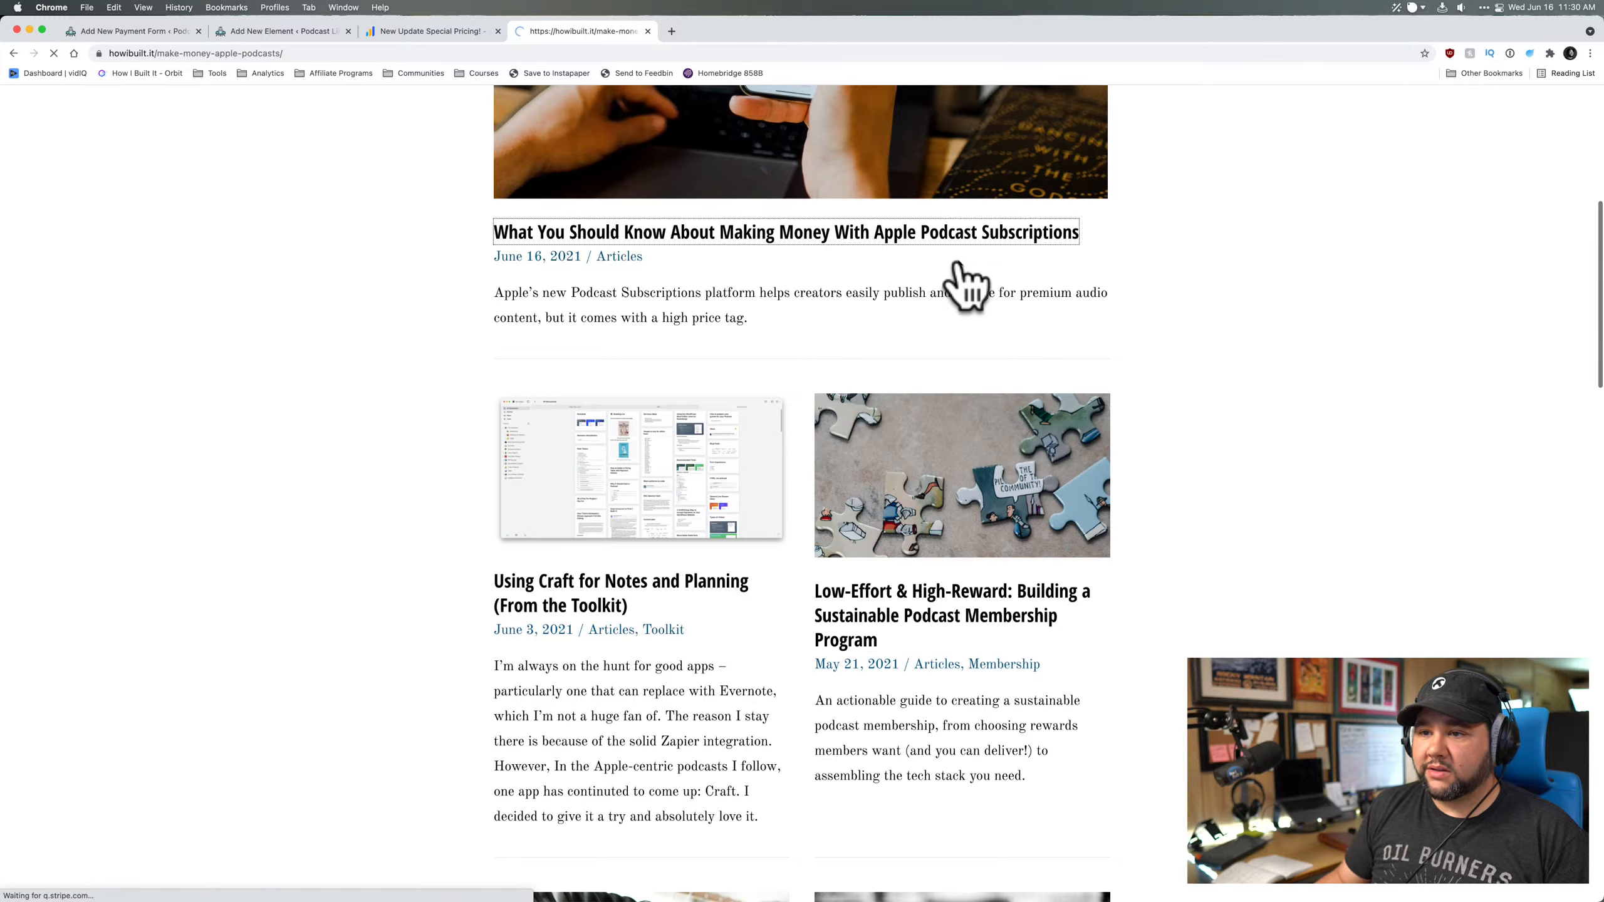
- Examine the Build Something Weekly signup form embedded below the article's introduction, highlighting its heading and email field
scroll(537, 662, "down", 9)
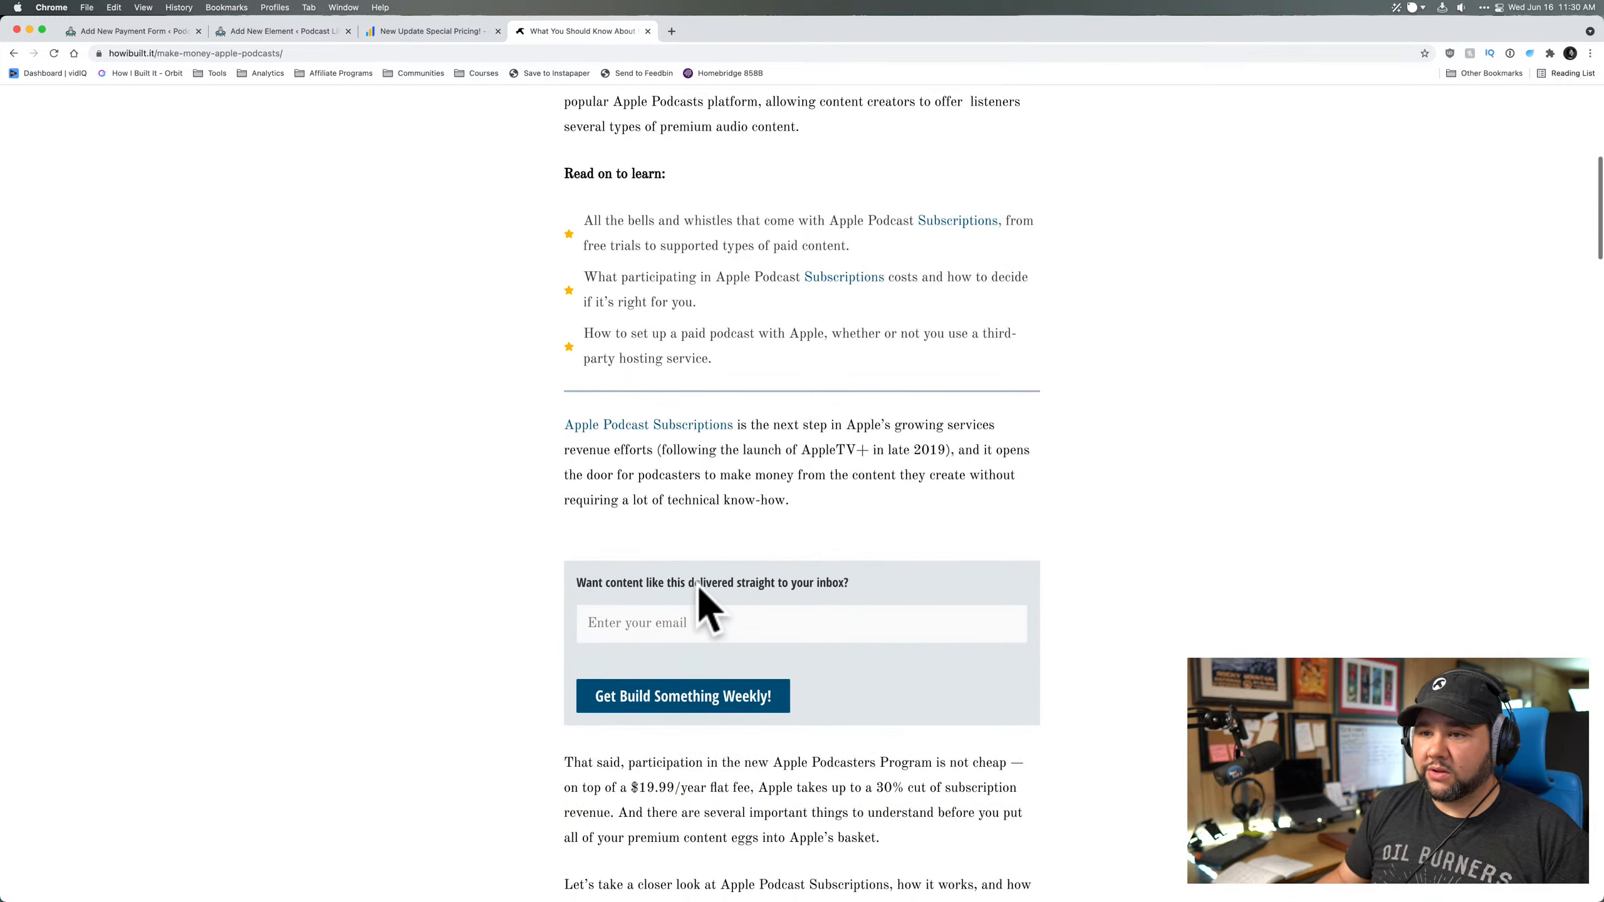
scroll(655, 695, "up", 6)
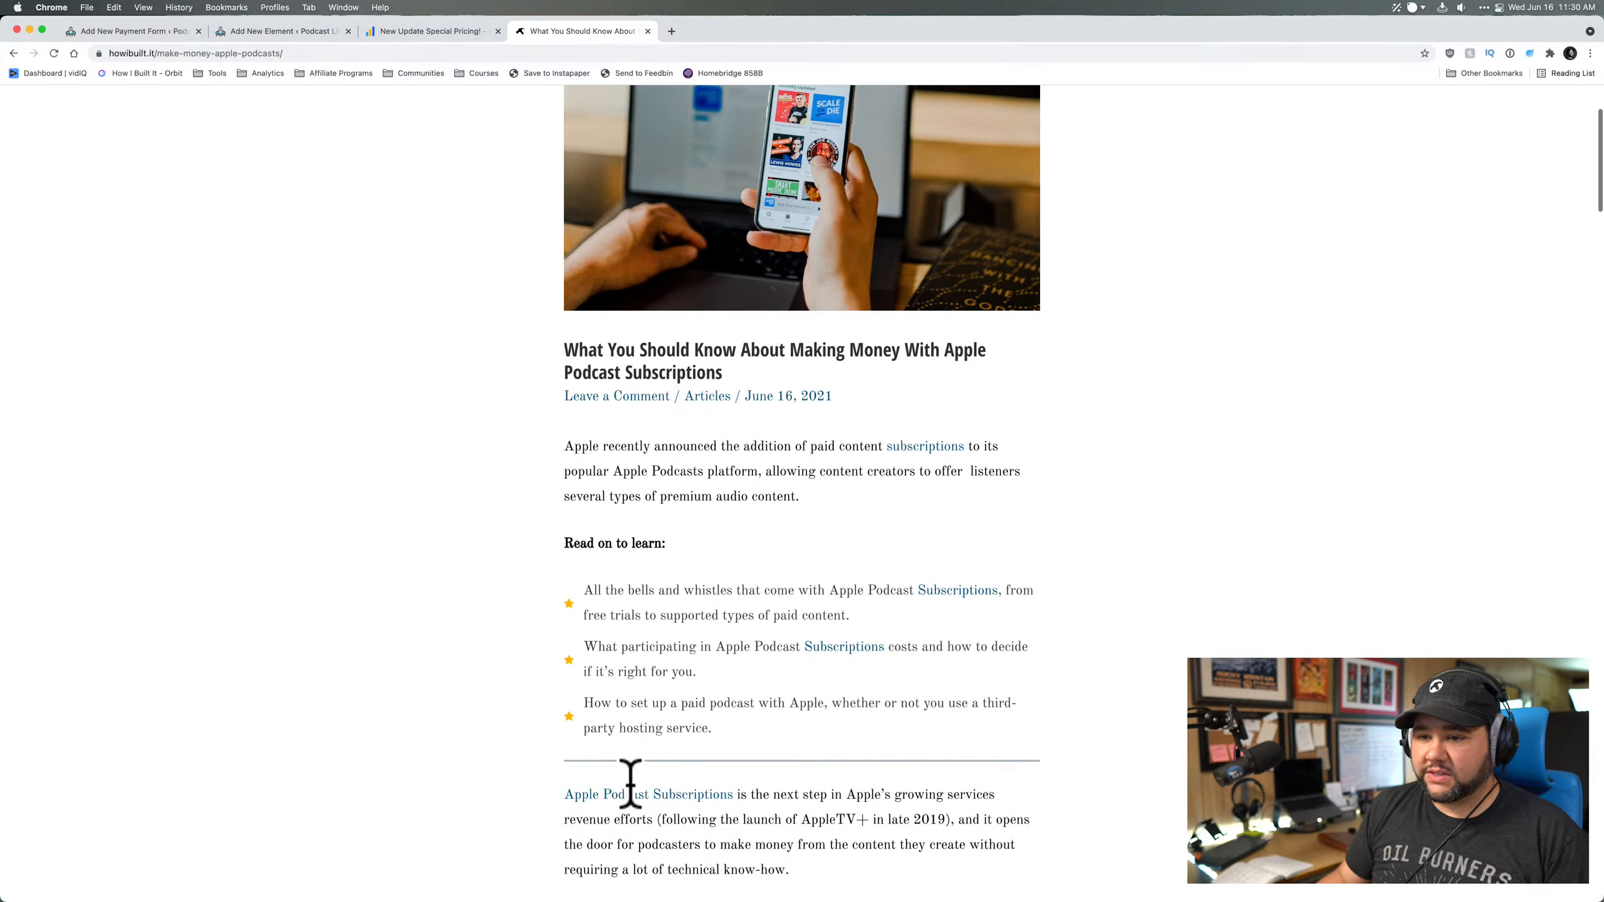
scroll(637, 777, "down", 5)
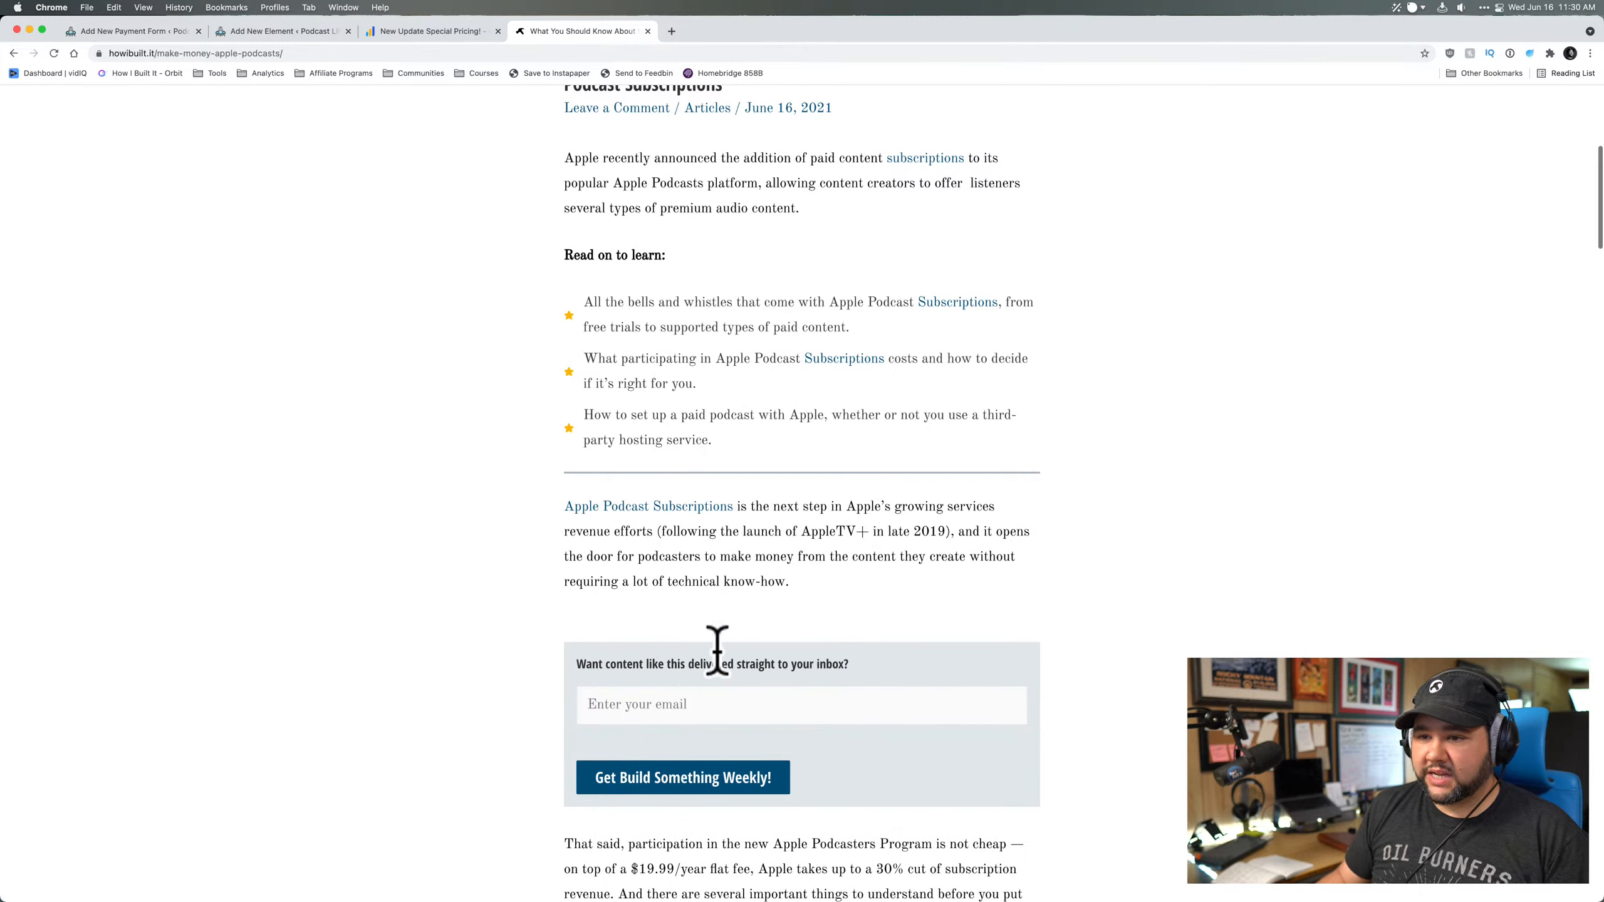
scroll(751, 638, "down", 2)
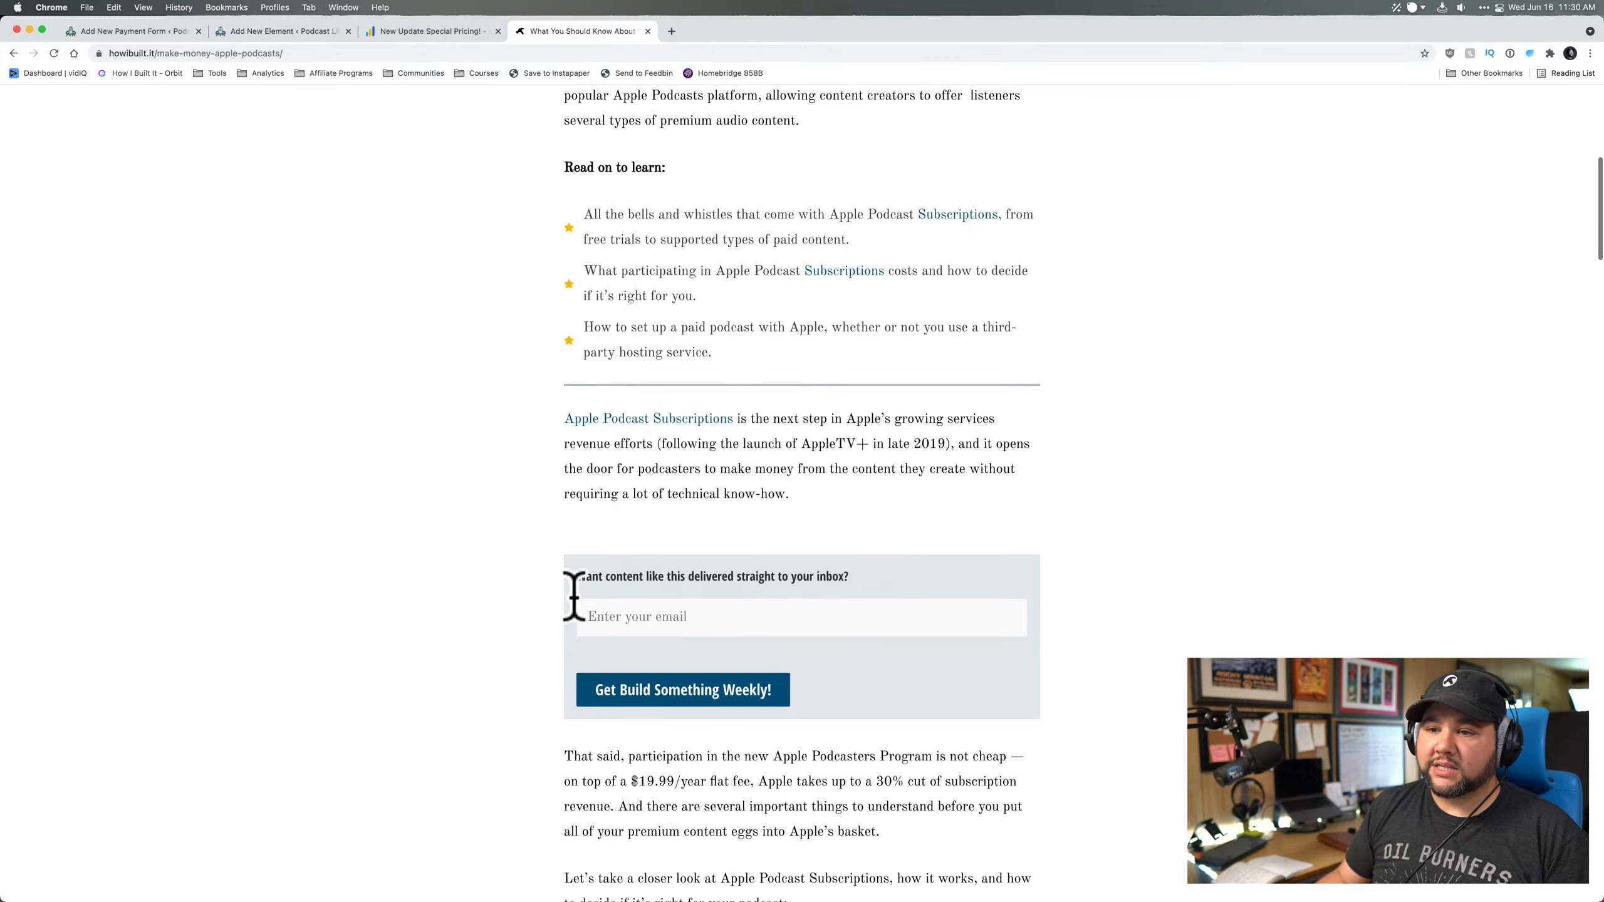
left_click_drag(573, 576, 884, 733)
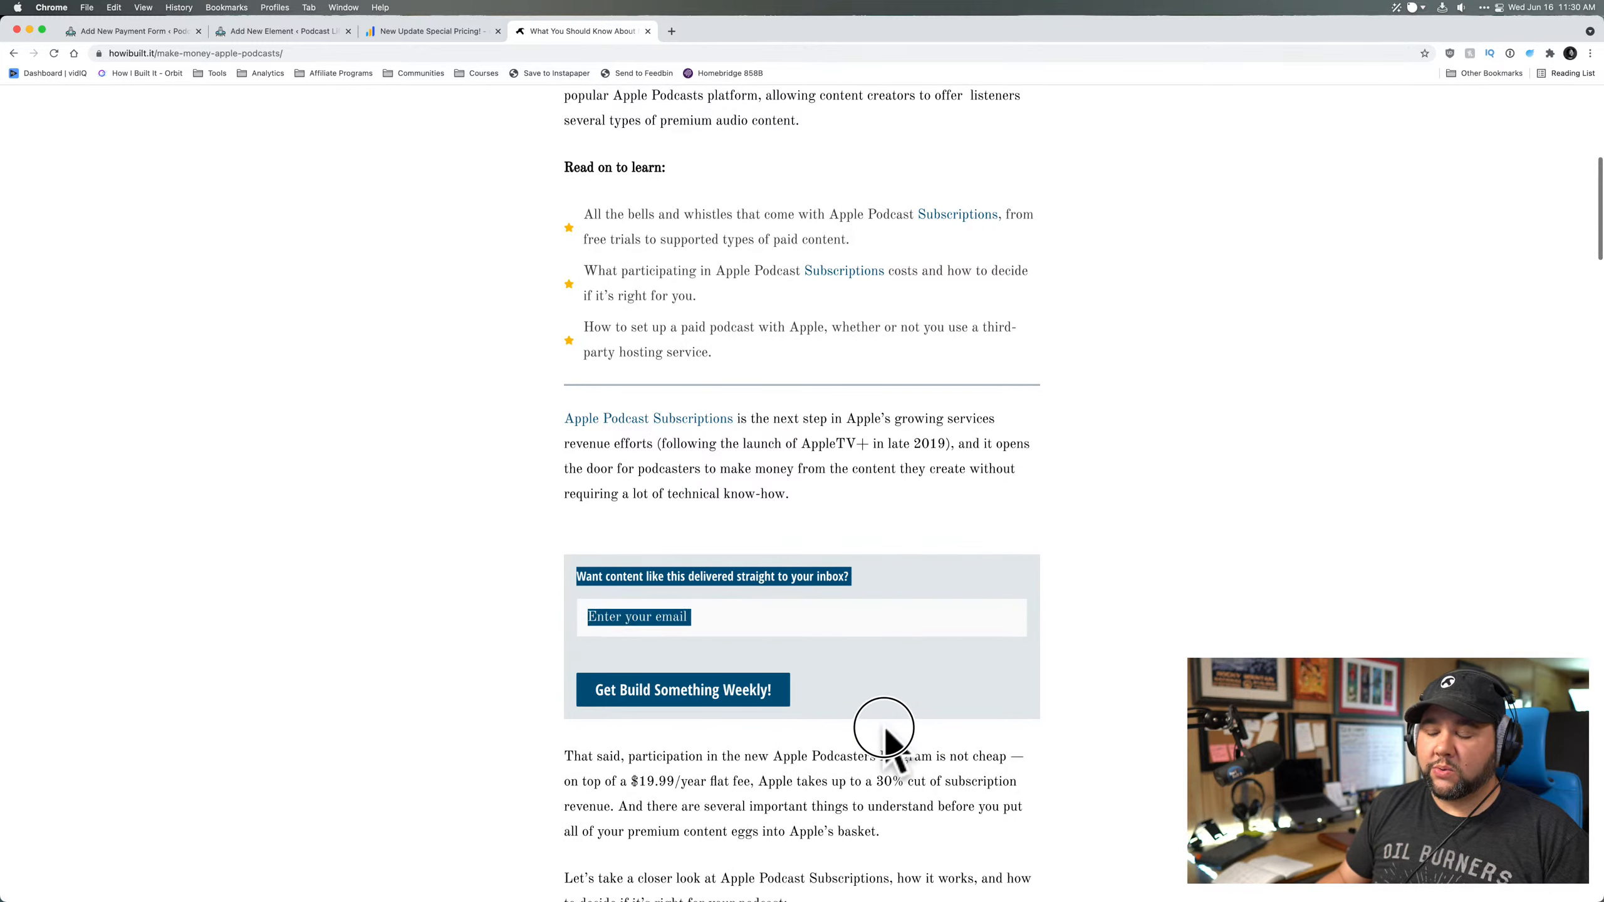
left_click(1066, 709)
scroll(1061, 691, "down", 3)
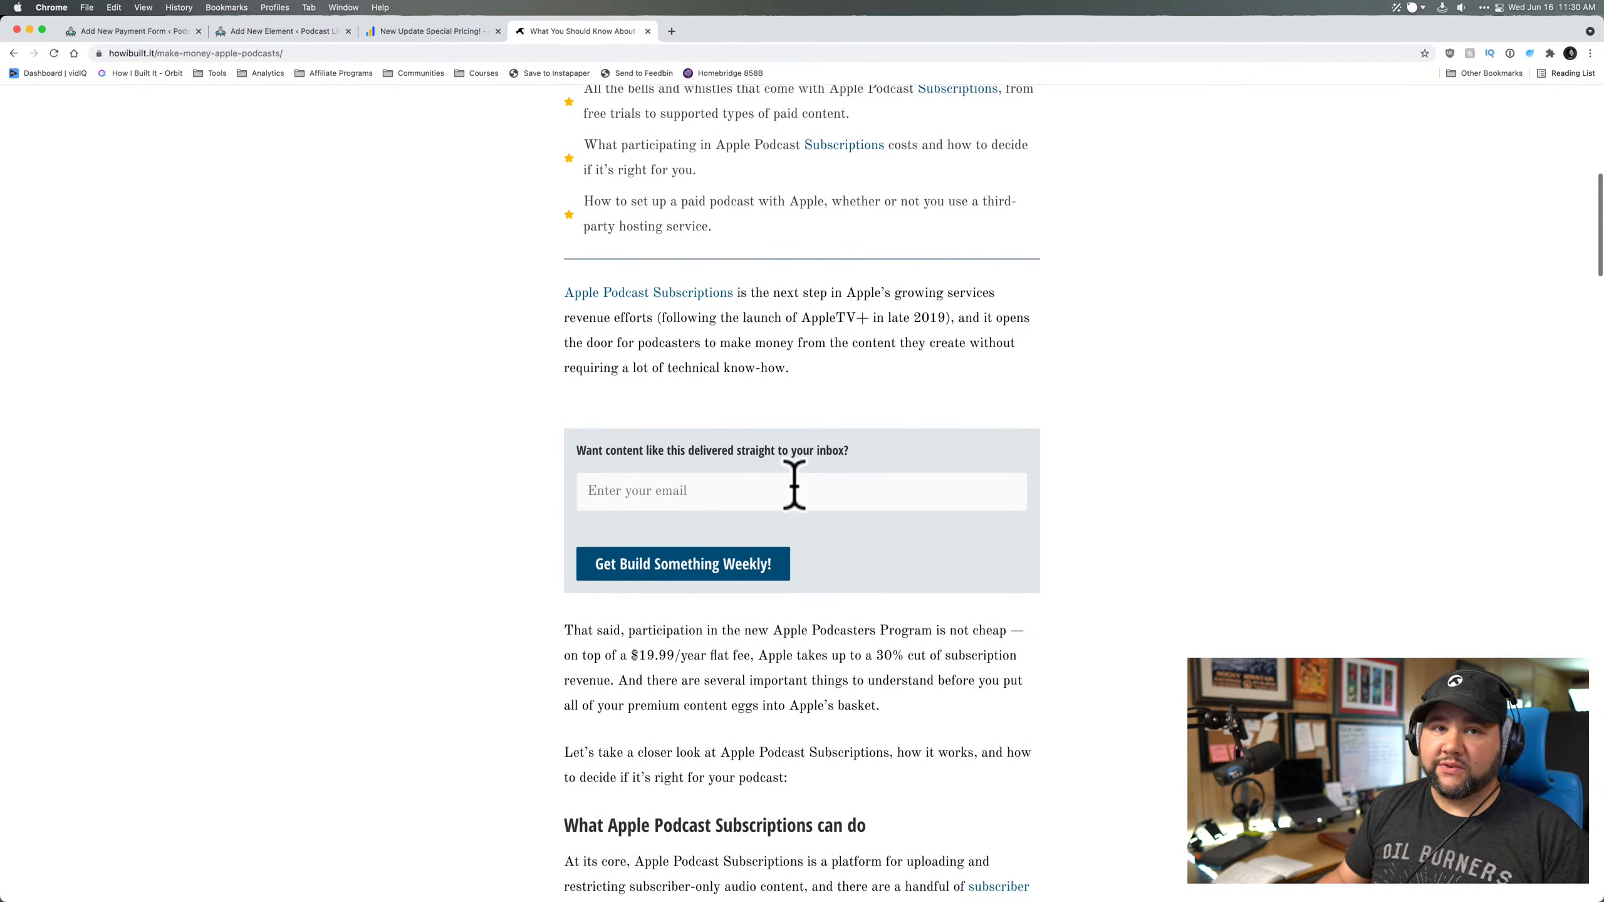
left_click(610, 452)
left_click_drag(610, 452, 913, 451)
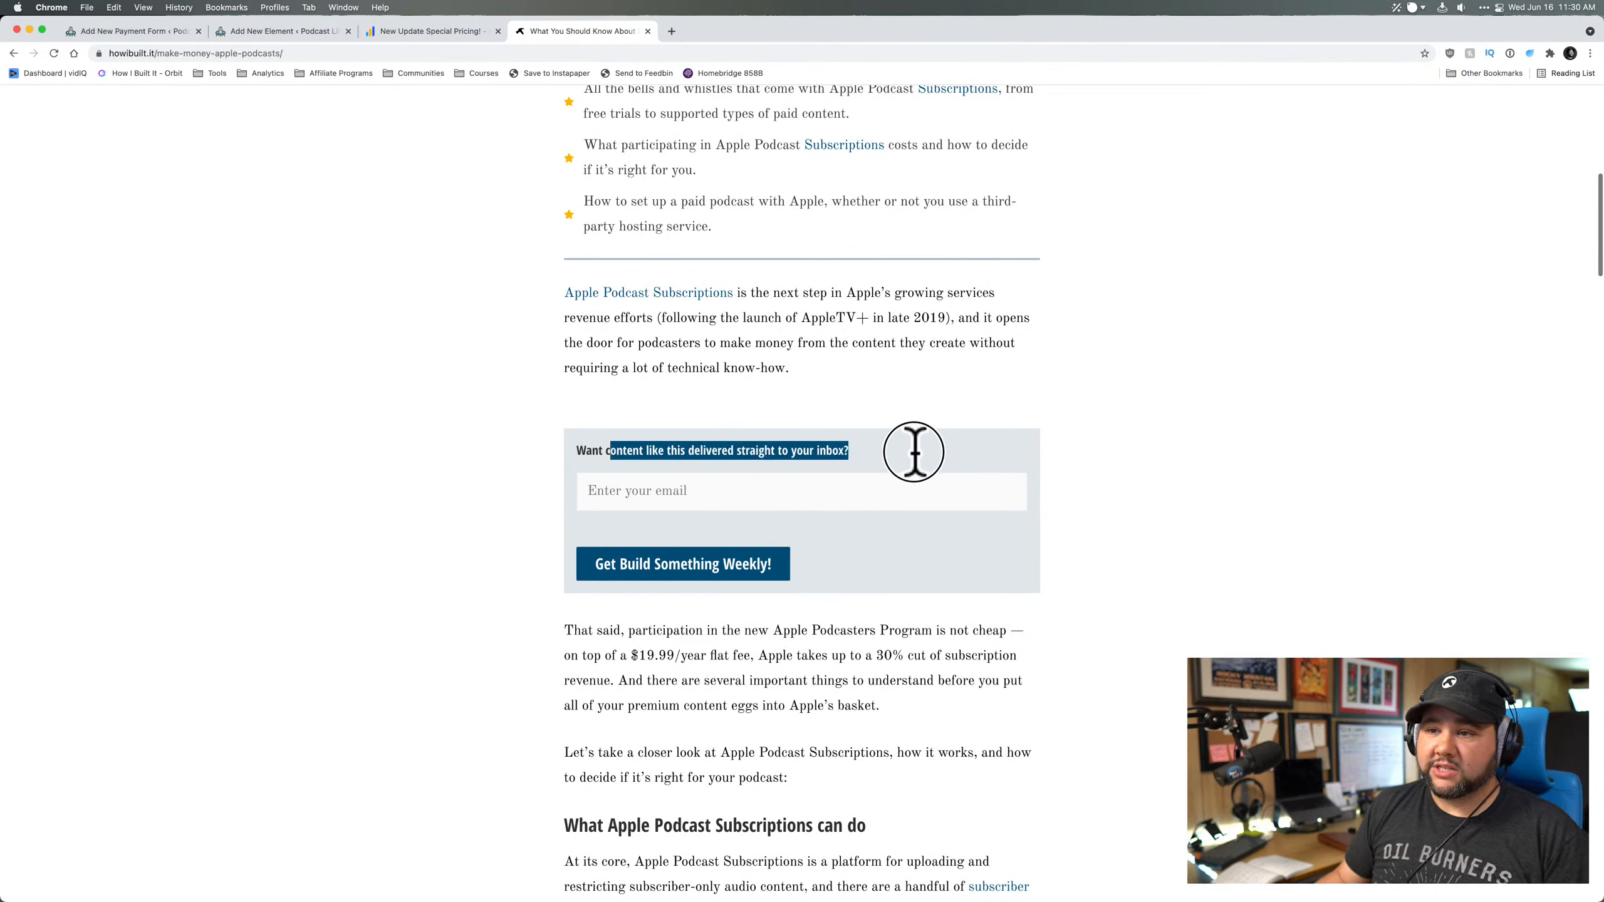
left_click(913, 451)
scroll(756, 464, "down", 1)
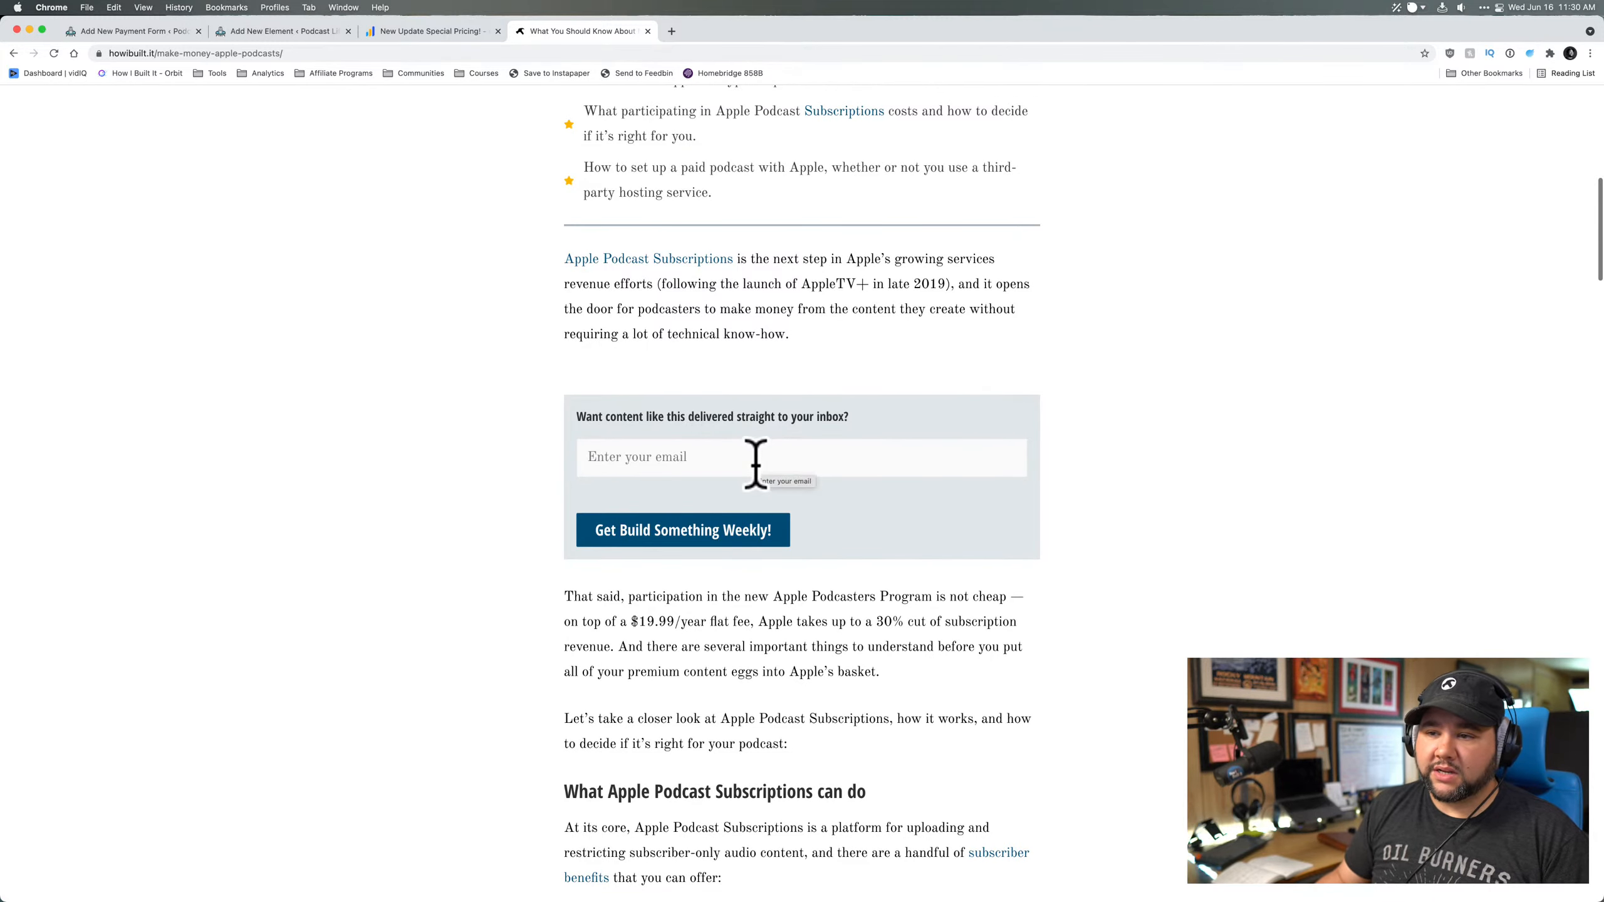
scroll(755, 464, "down", 1)
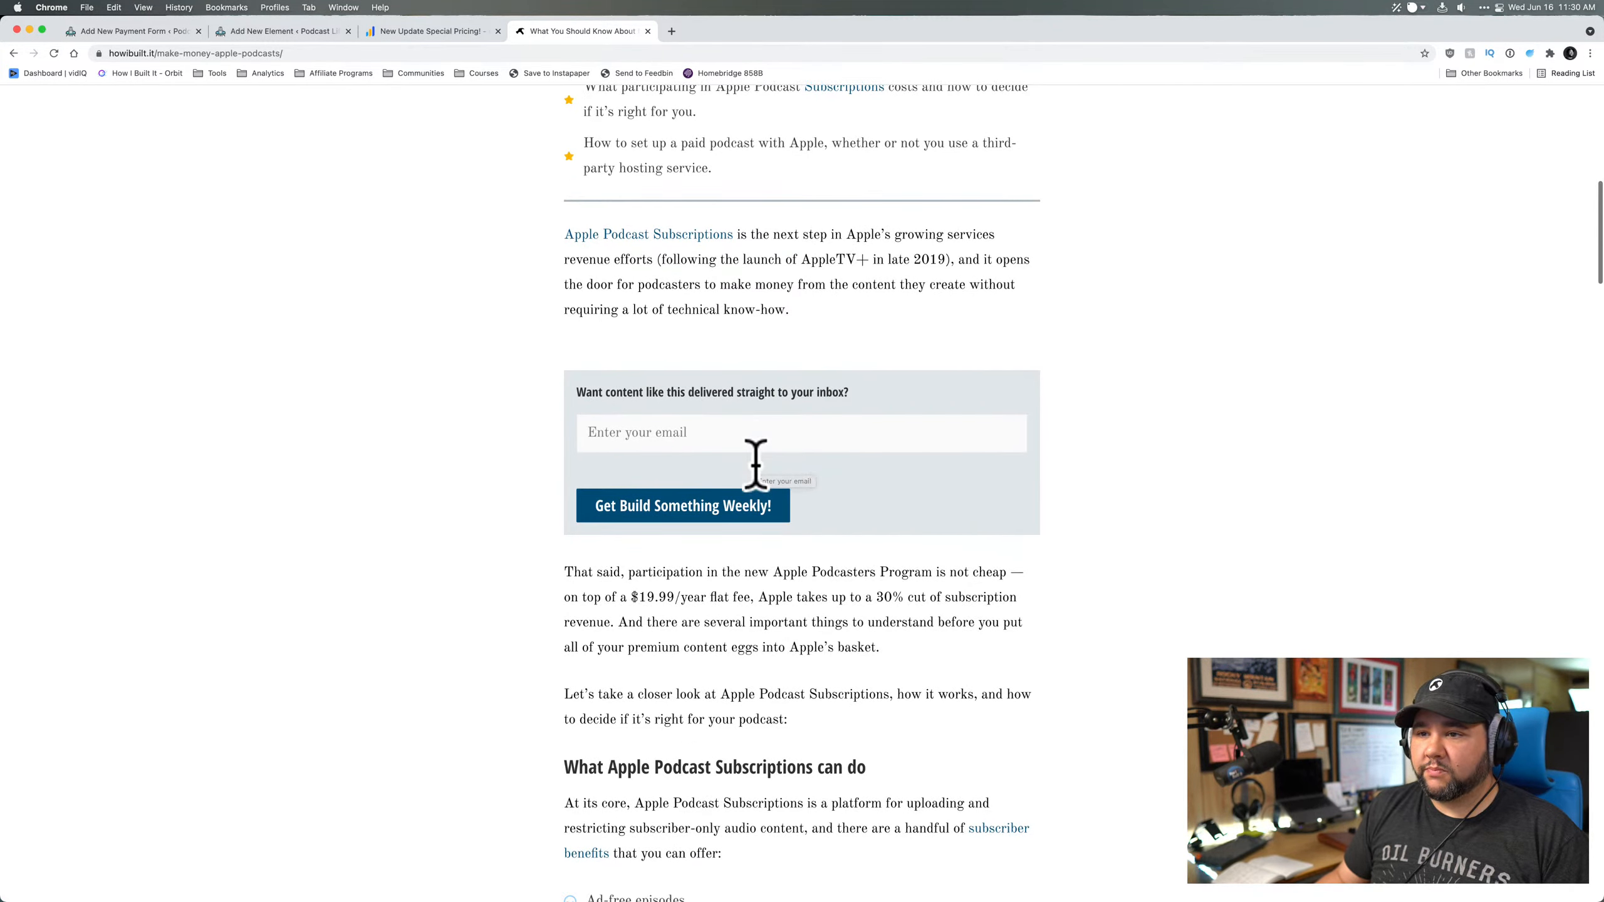
- Review the rest of the article through the Build Something Club membership call to action, ending back at the signup form
scroll(755, 462, "down", 20)
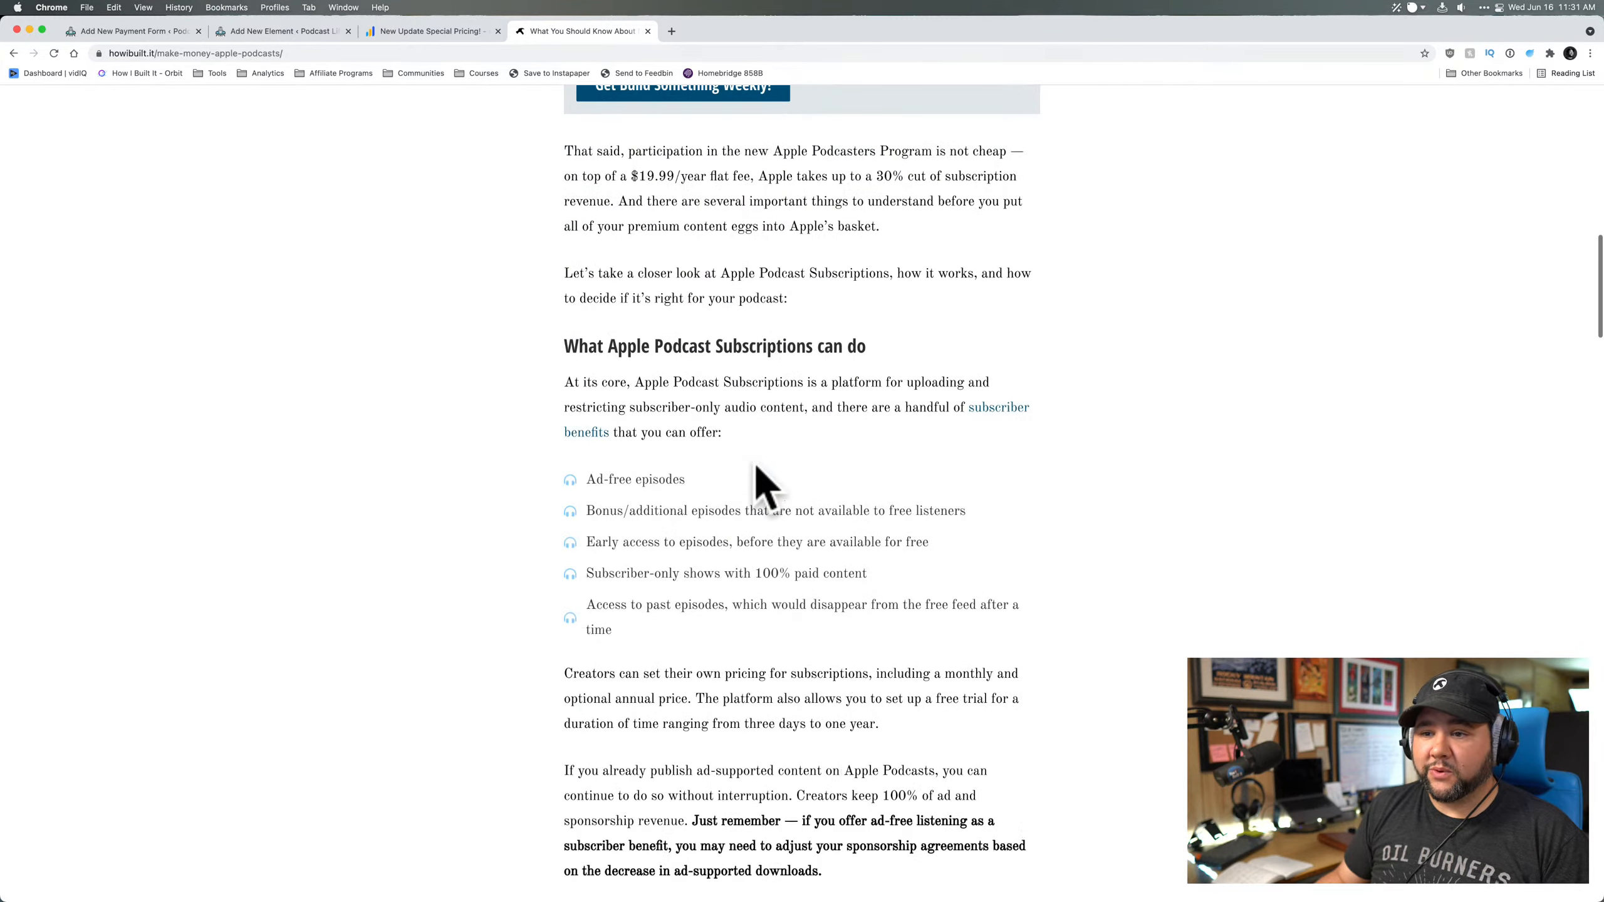
scroll(758, 587, "down", 20)
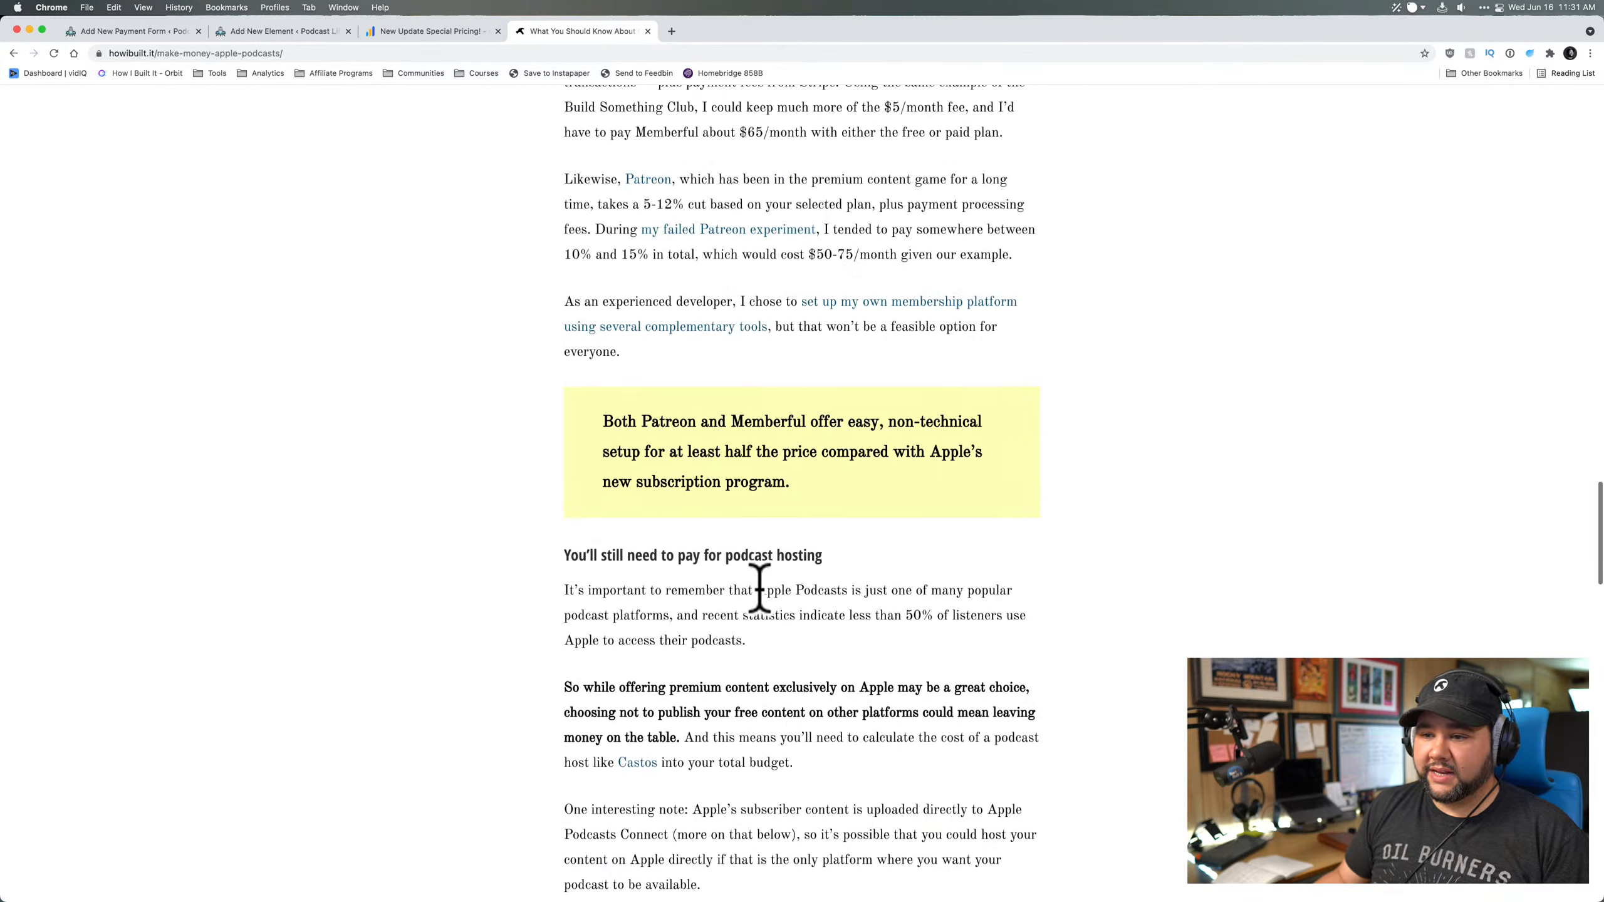
scroll(760, 588, "down", 20)
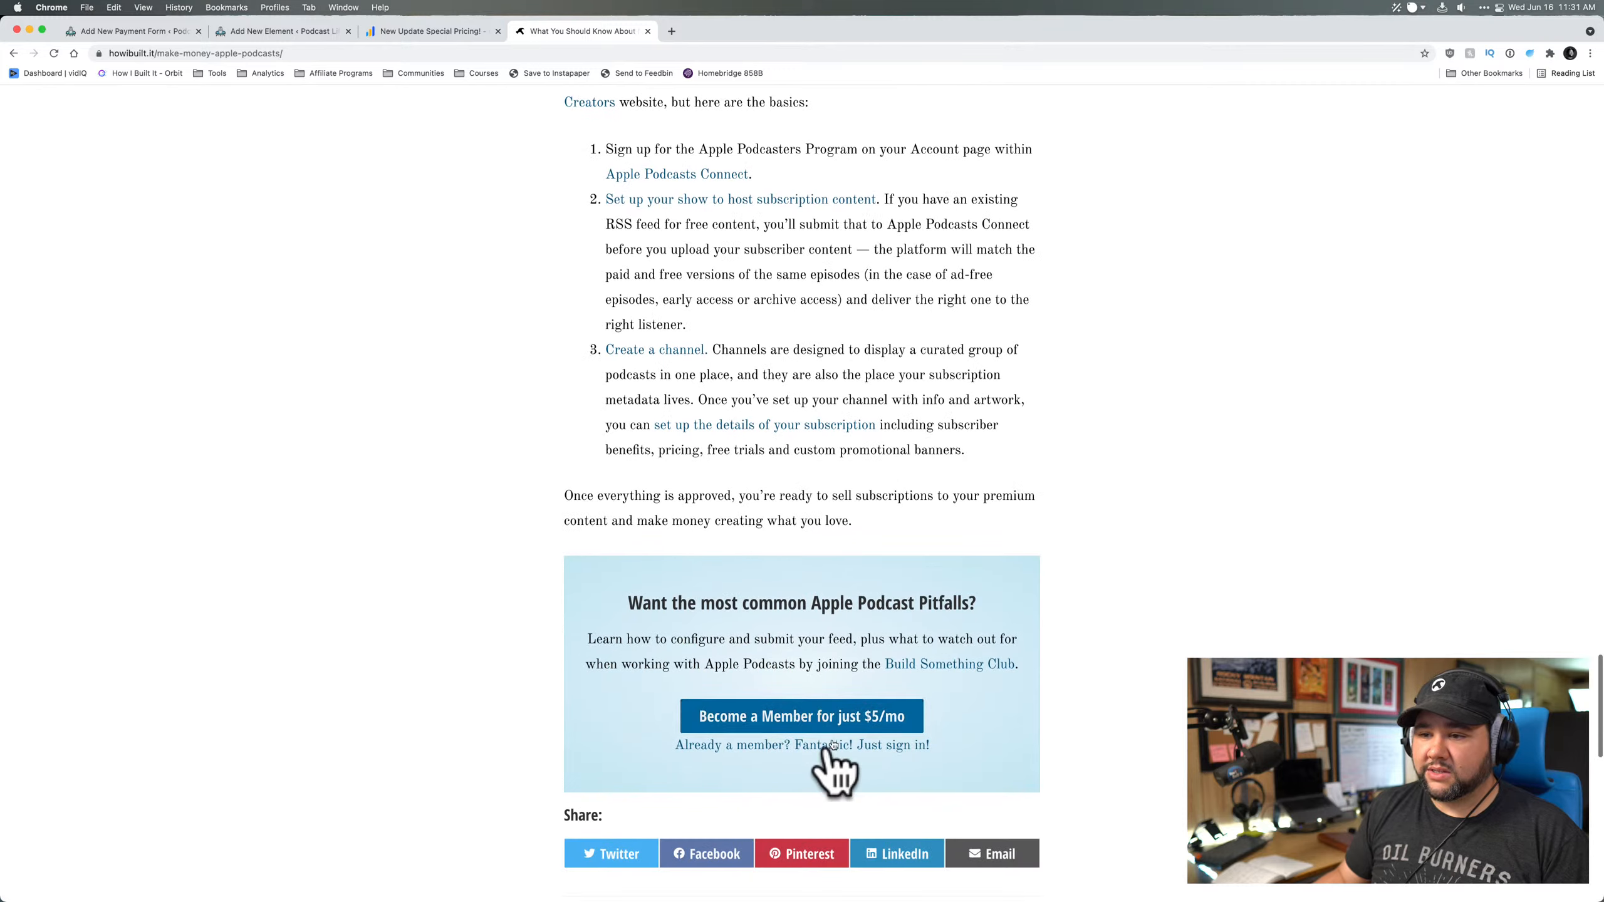
scroll(810, 680, "up", 20)
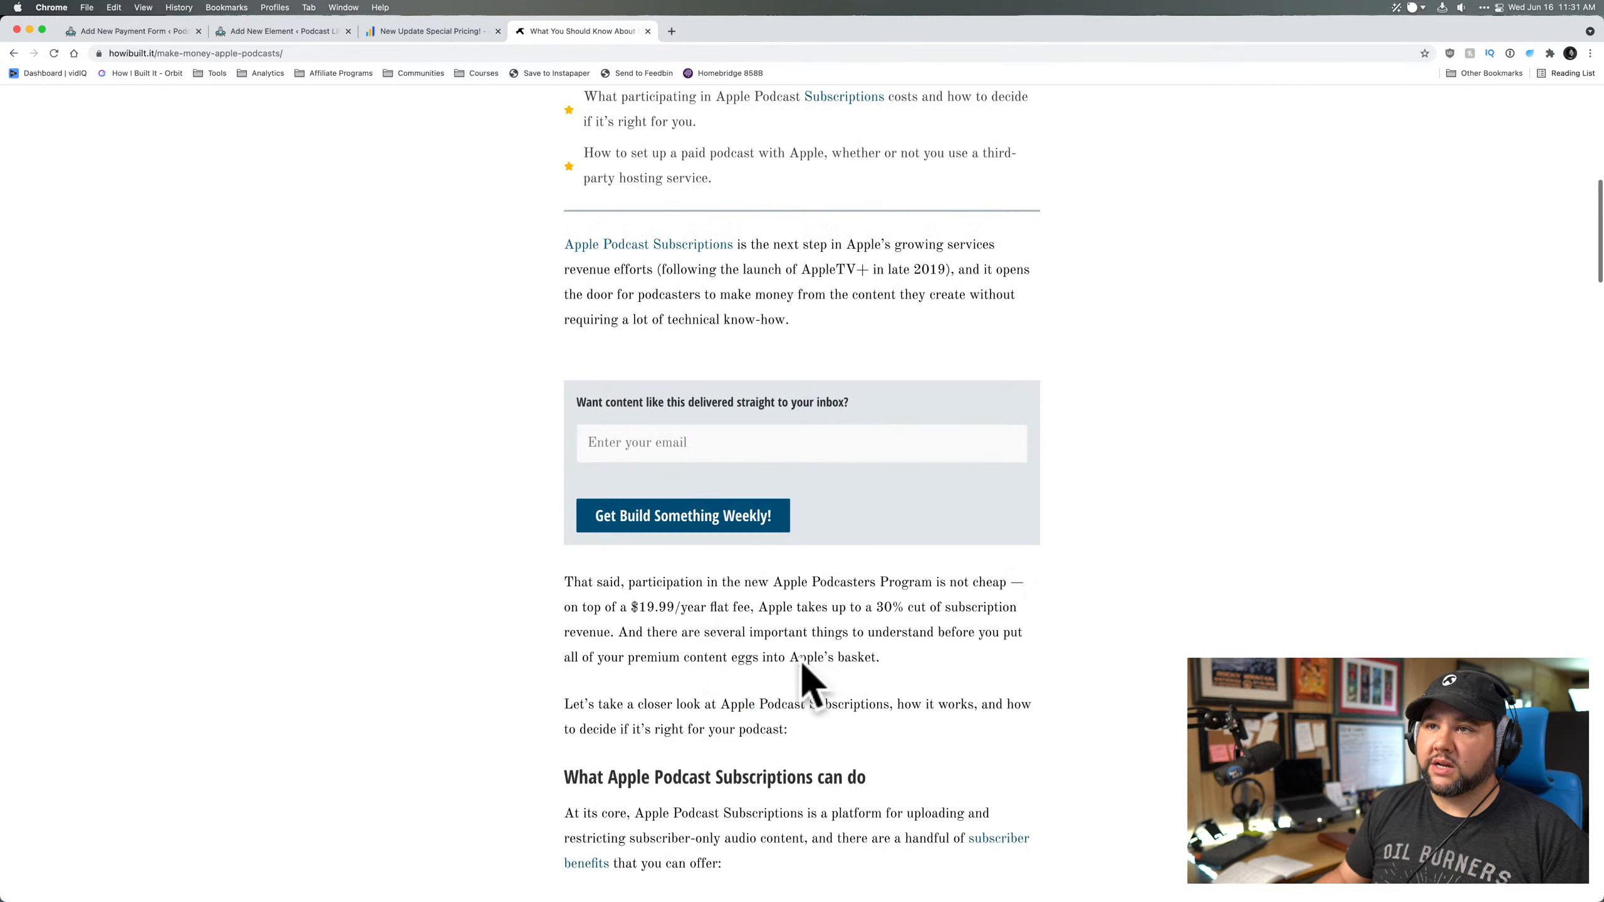
scroll(799, 661, "down", 6)
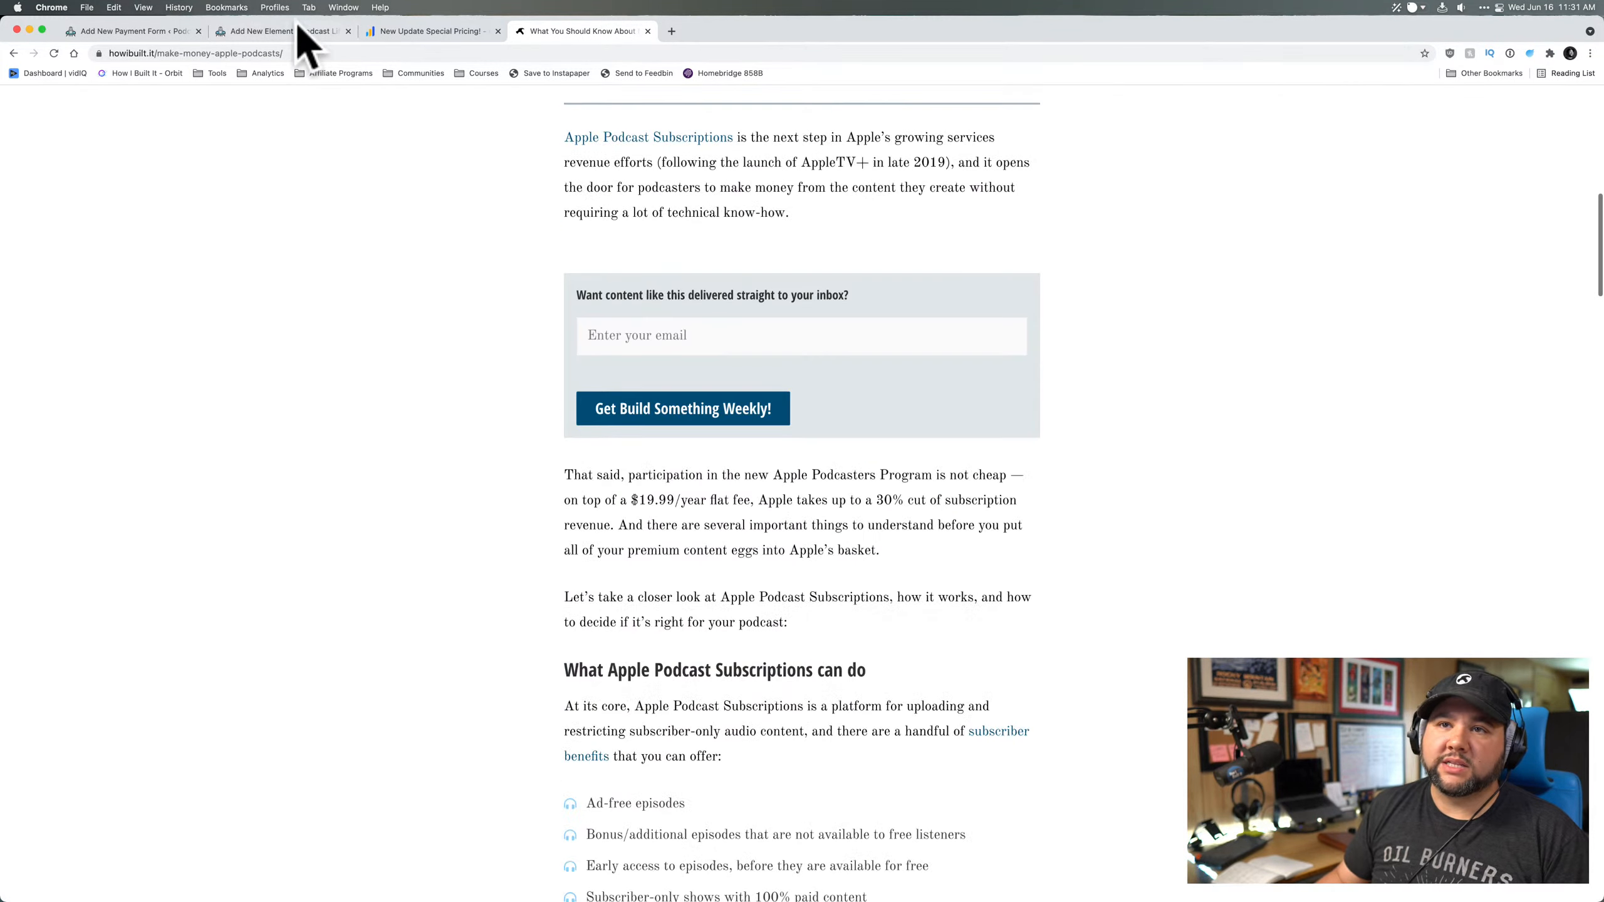
- Go back to the Podcast Liftoff payment form admin page and open the site's public home page from there
left_click(149, 31)
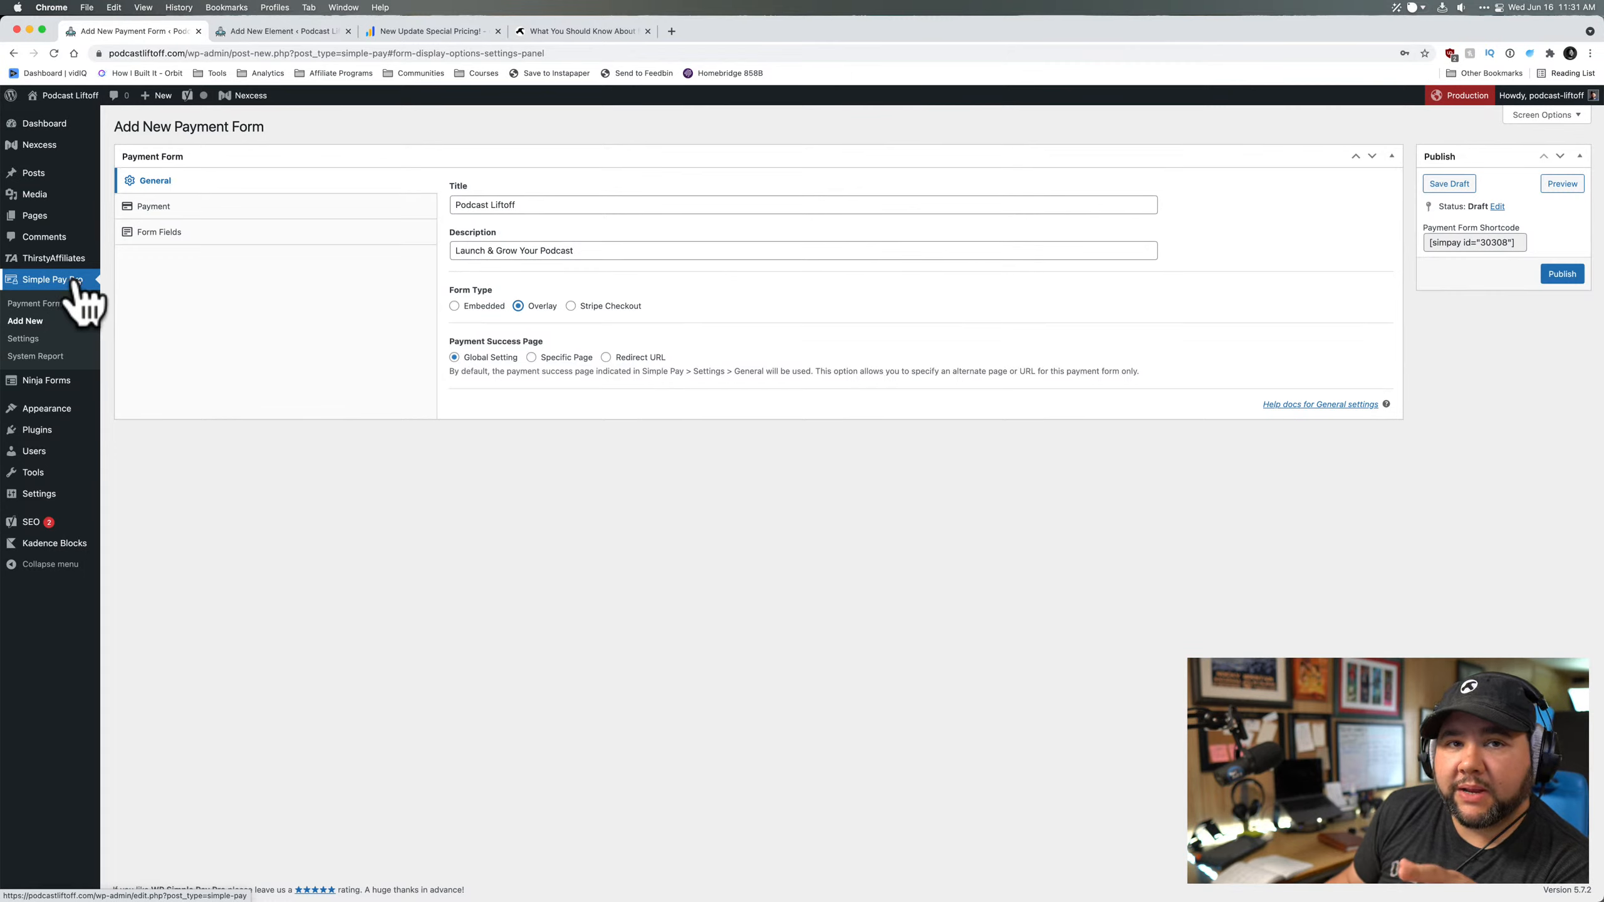
mouse_move(79, 158)
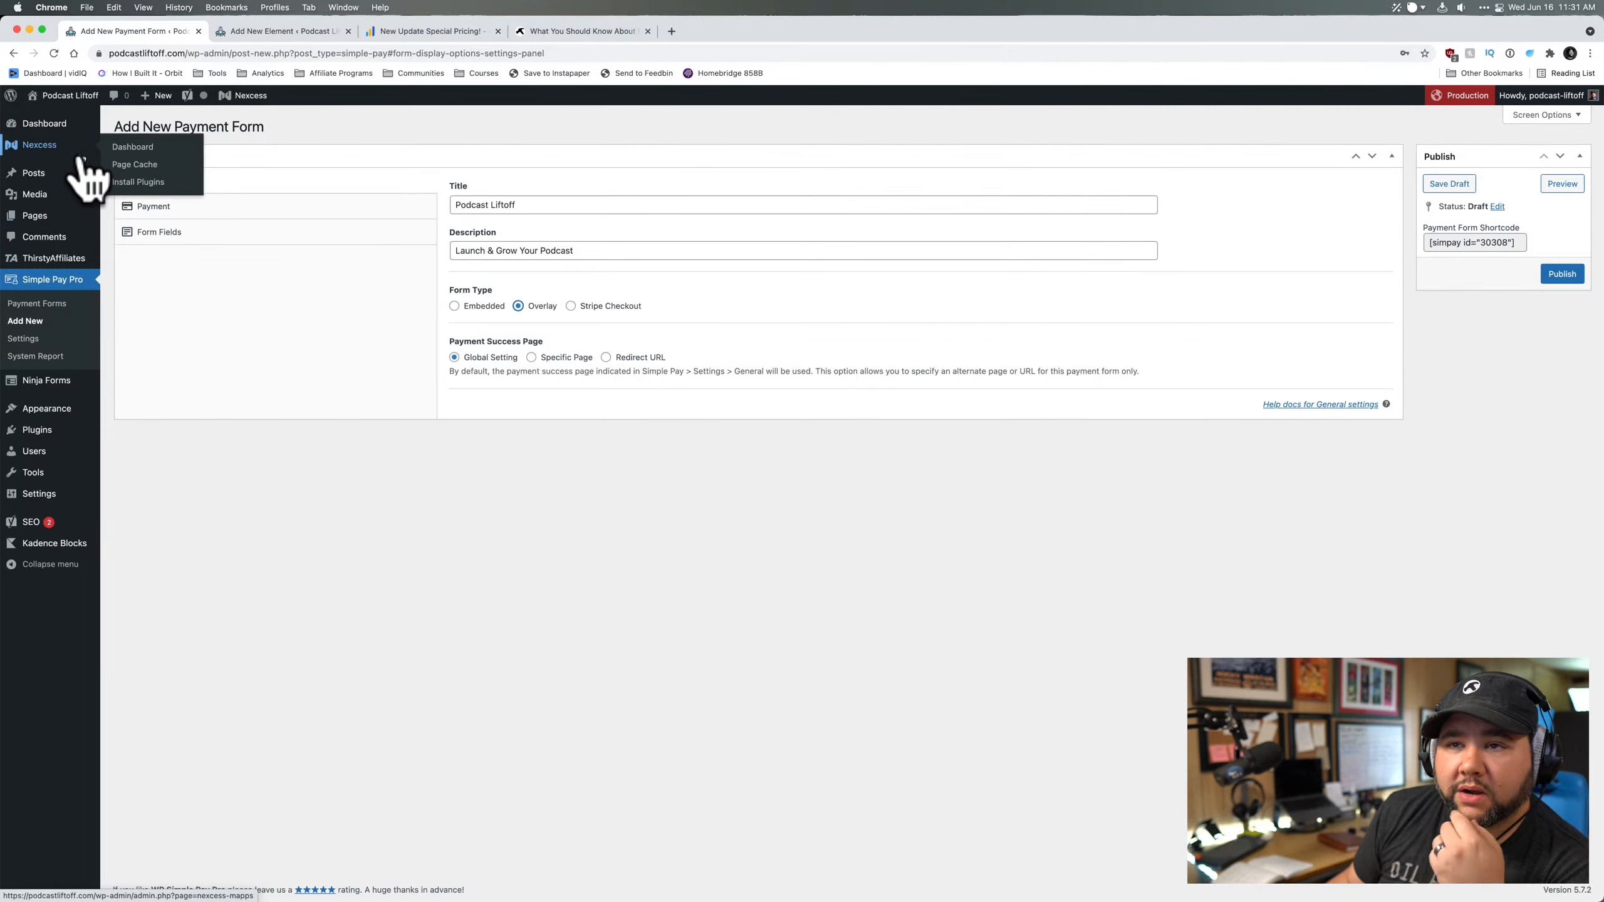
left_click(81, 96)
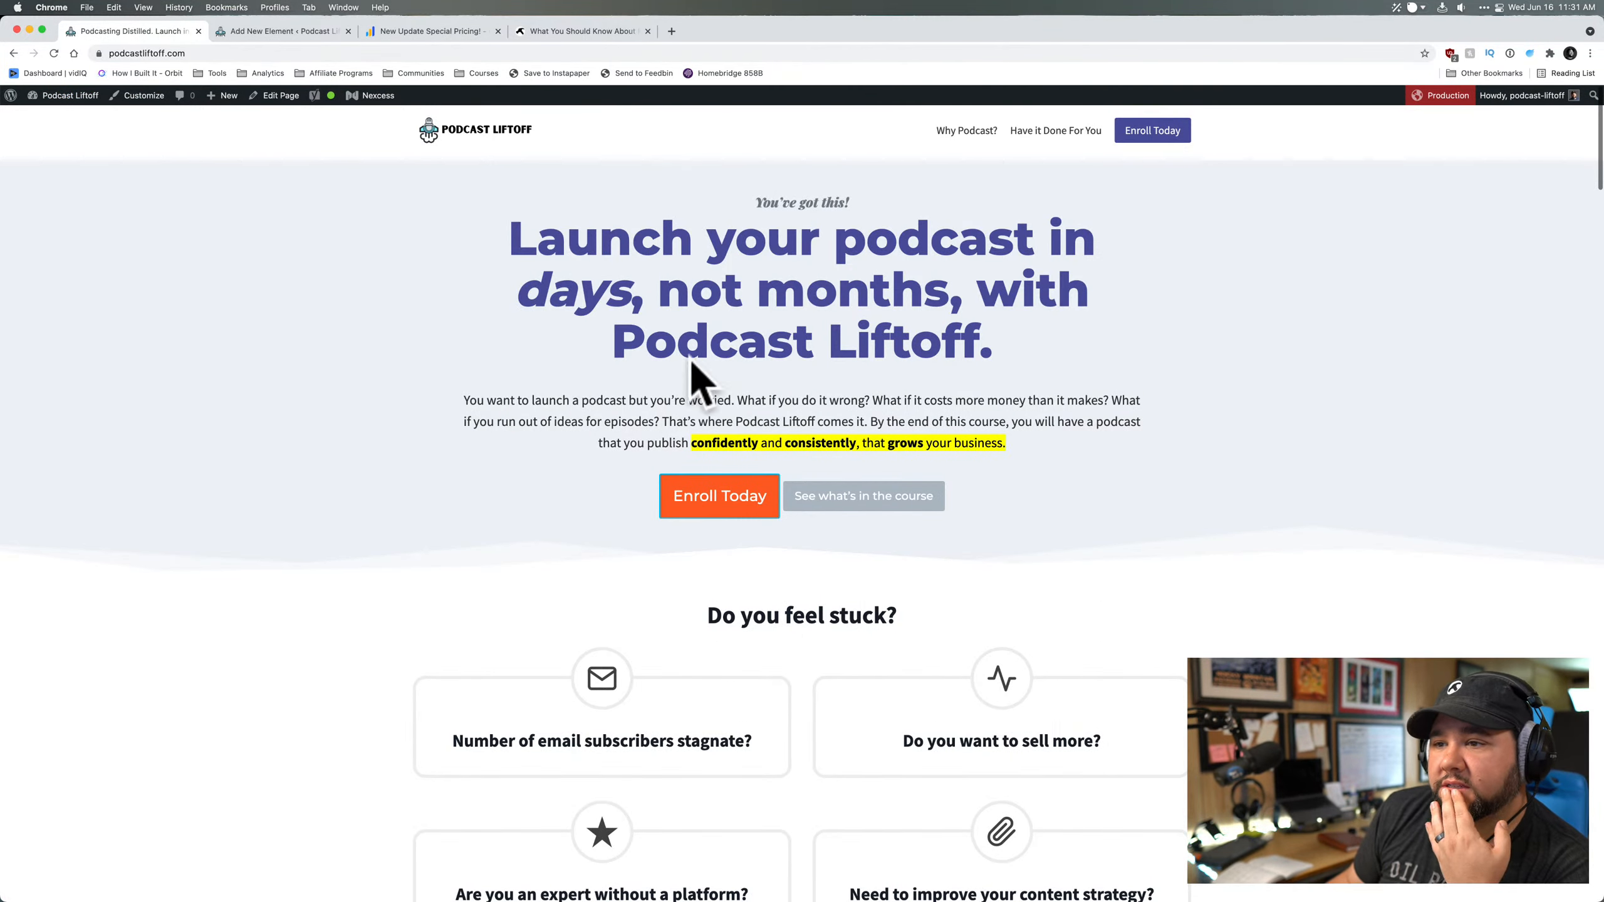
- Go to the home page's pricing section and enroll in the Full plan to view its Creator Courses checkout
left_click(726, 513)
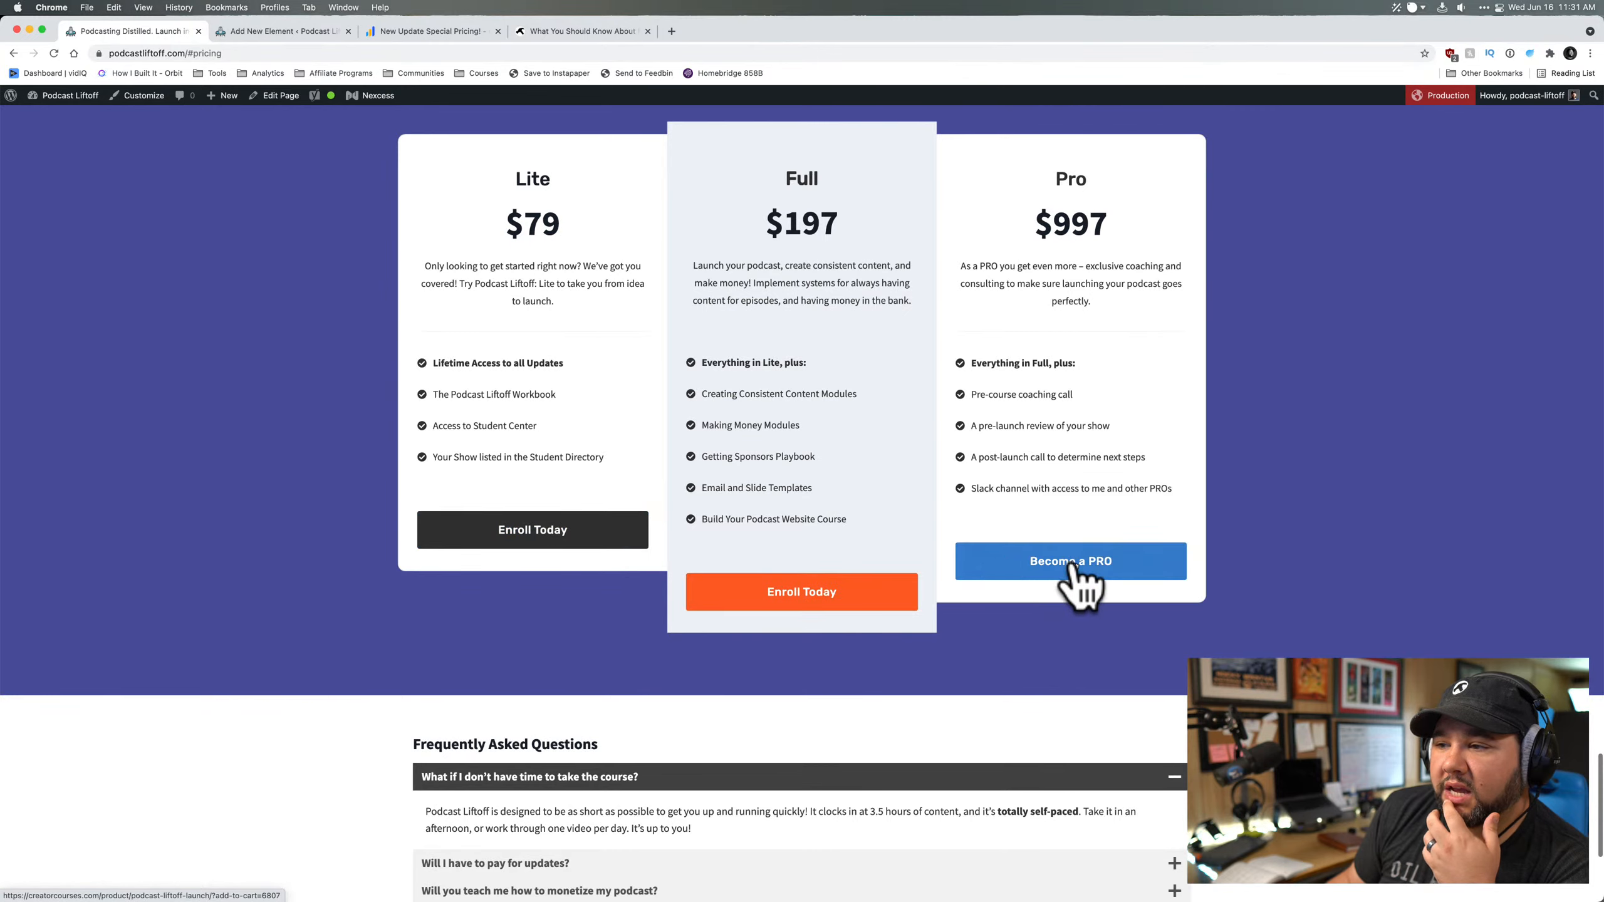
left_click(860, 600)
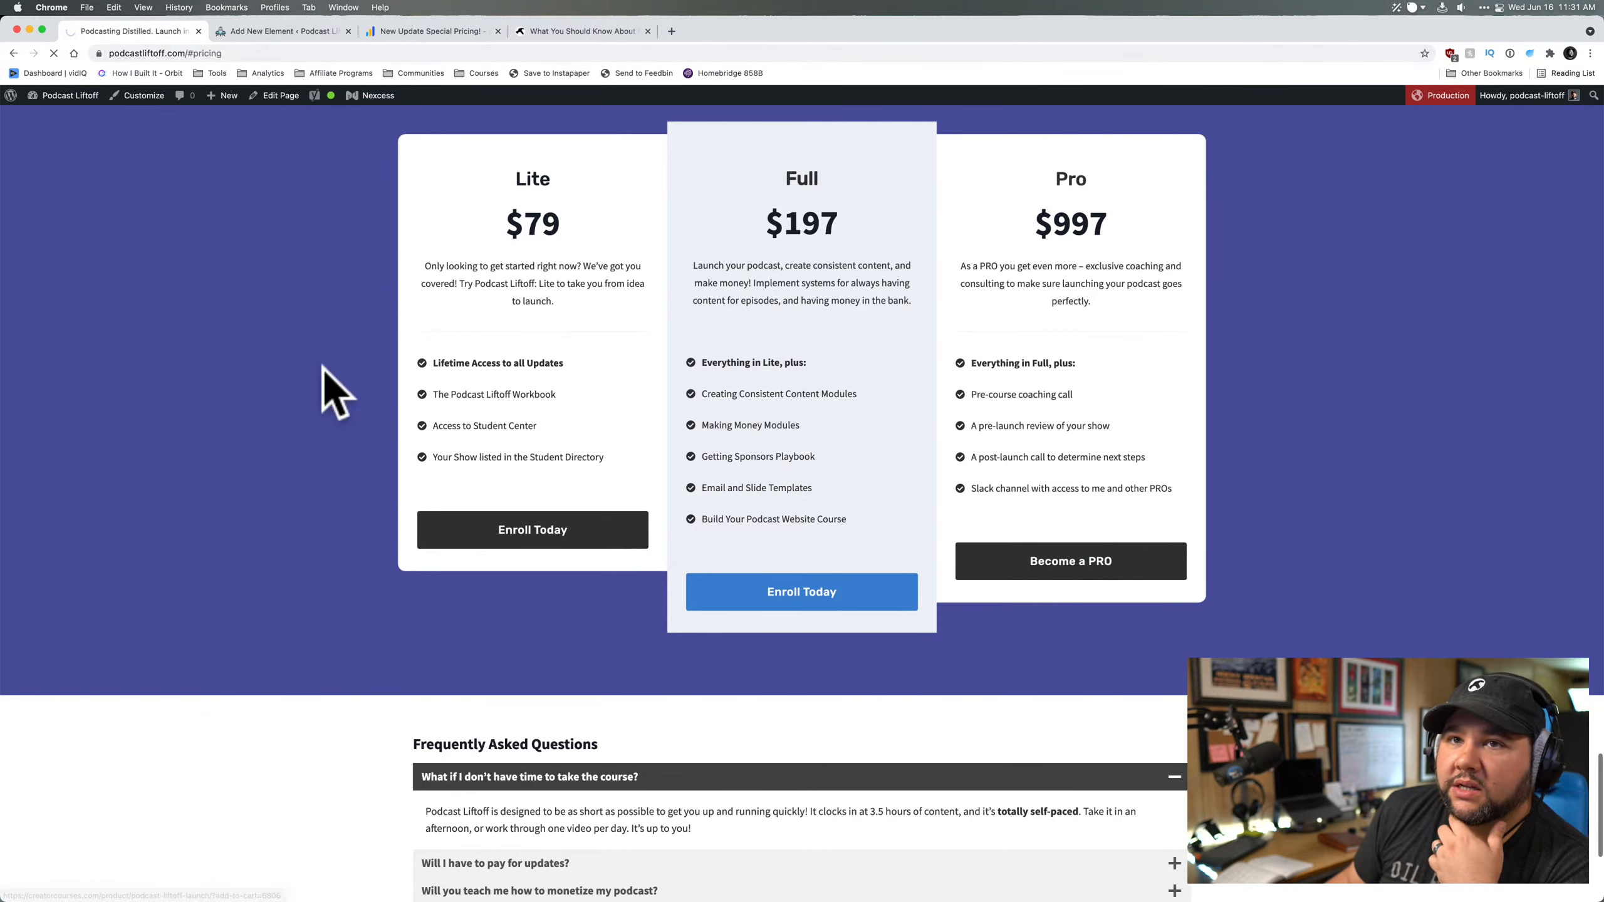
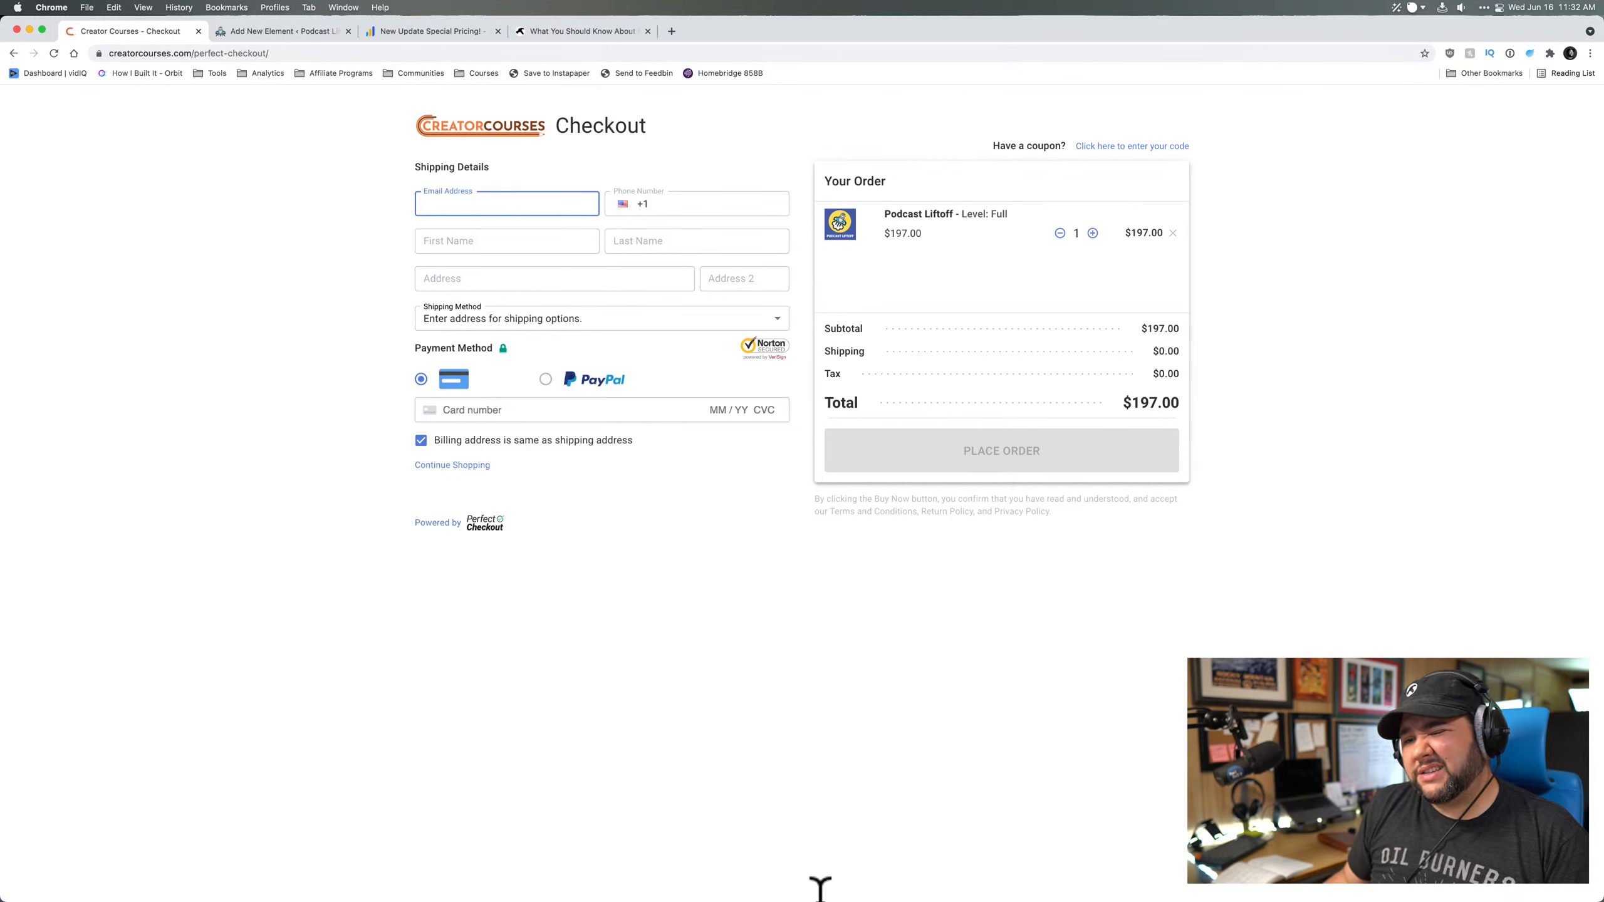
mouse_move(833, 885)
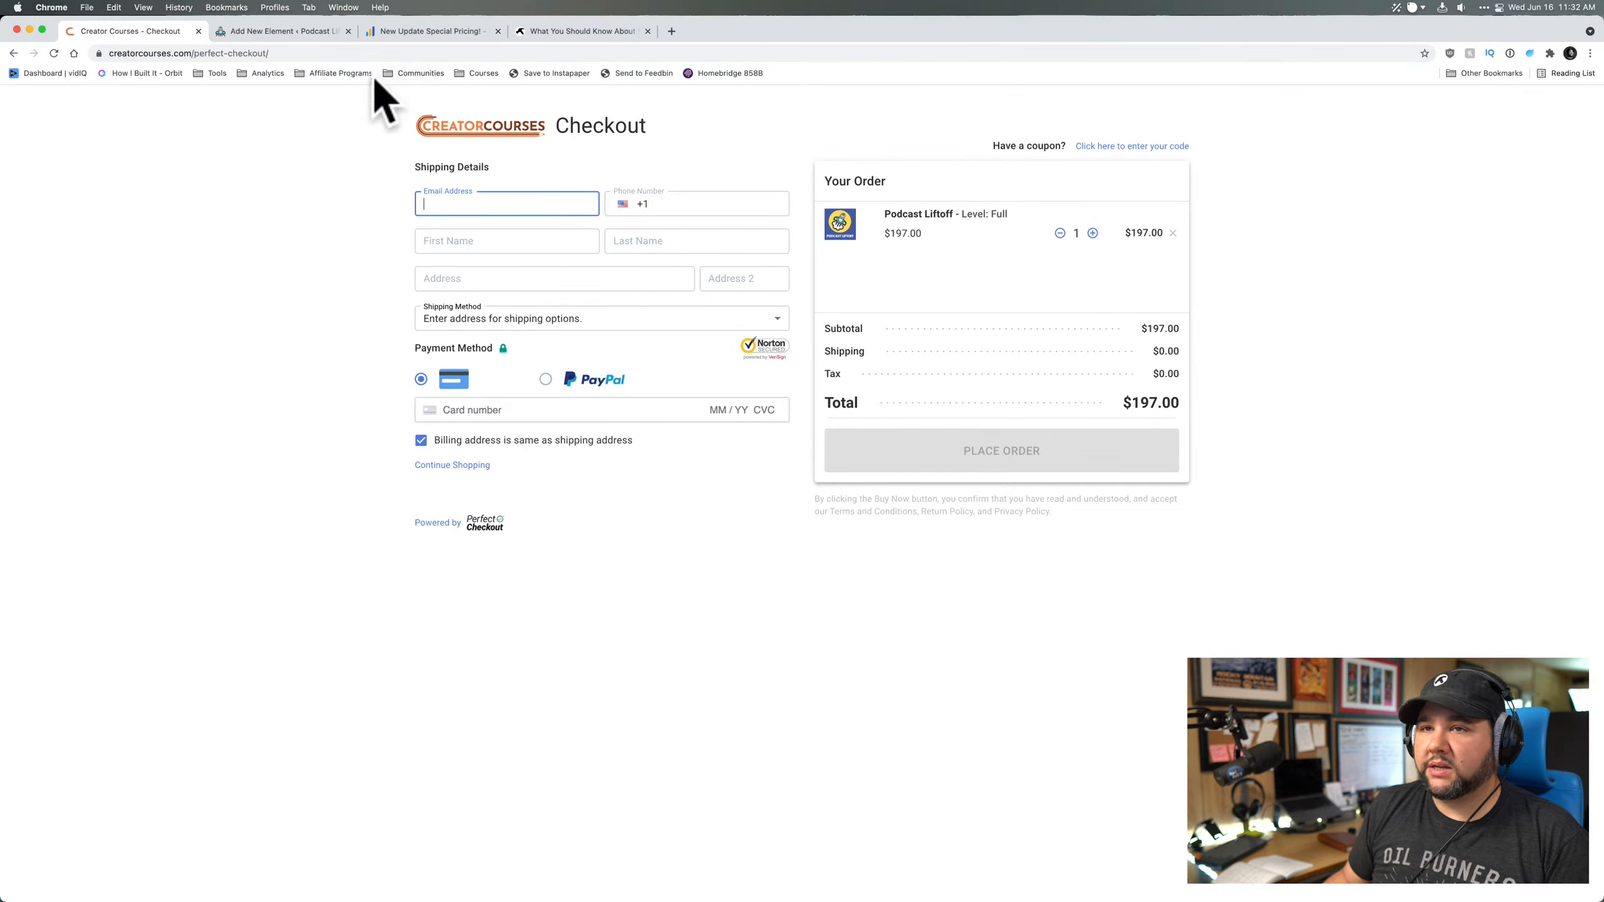
- Return to the pricing section, enroll in the Lite plan, and remove the Full-level item from the checkout order
left_click(14, 54)
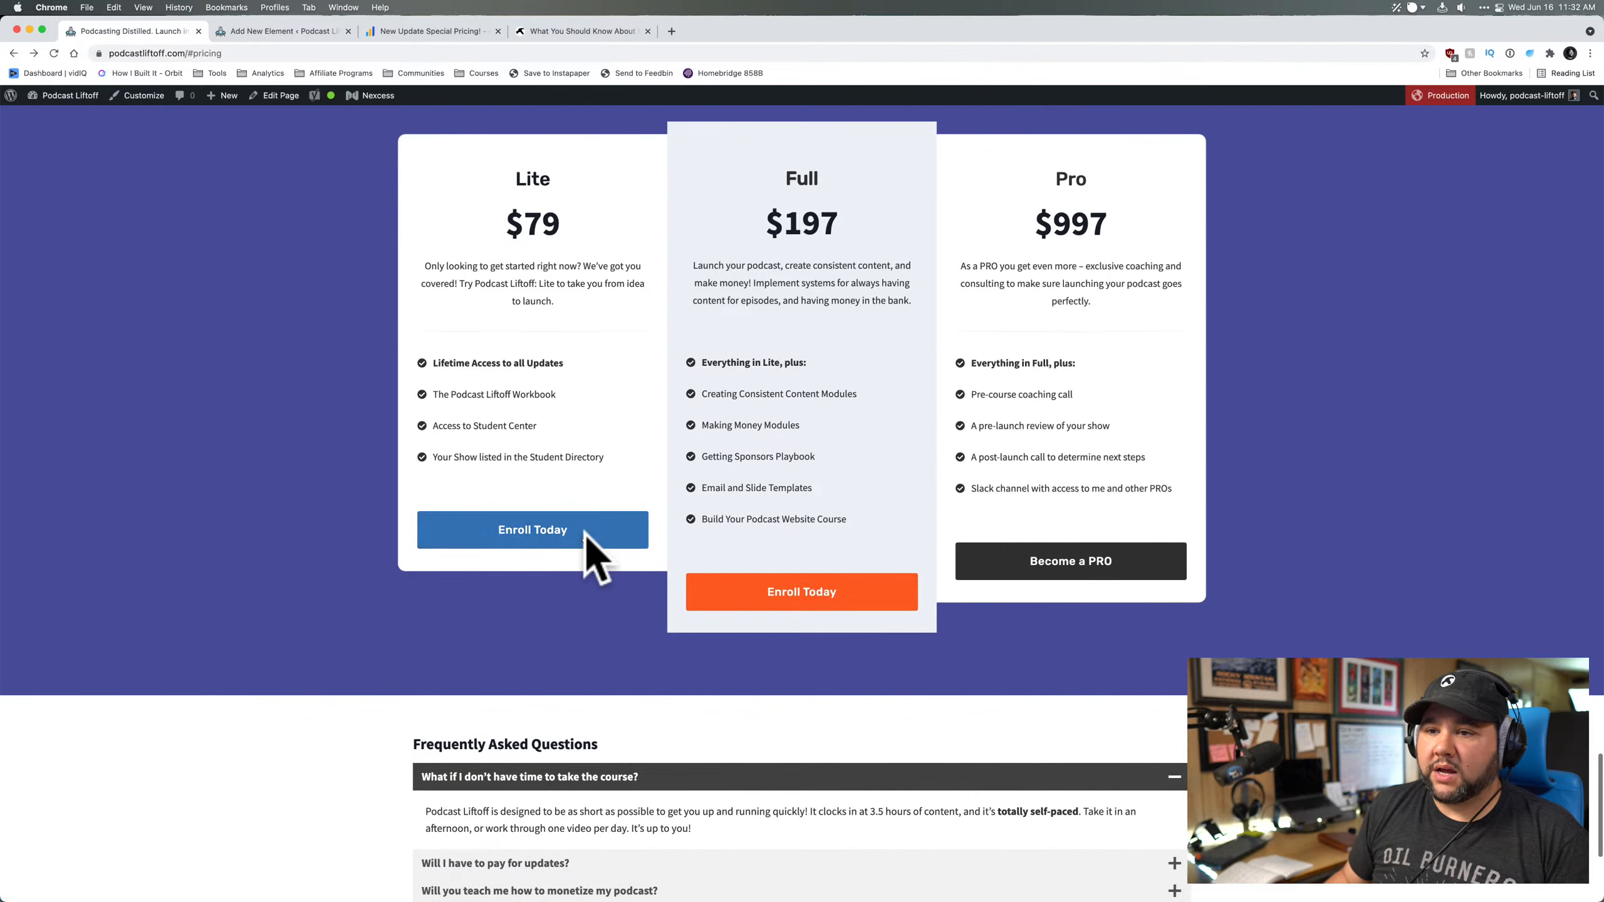
left_click(584, 534)
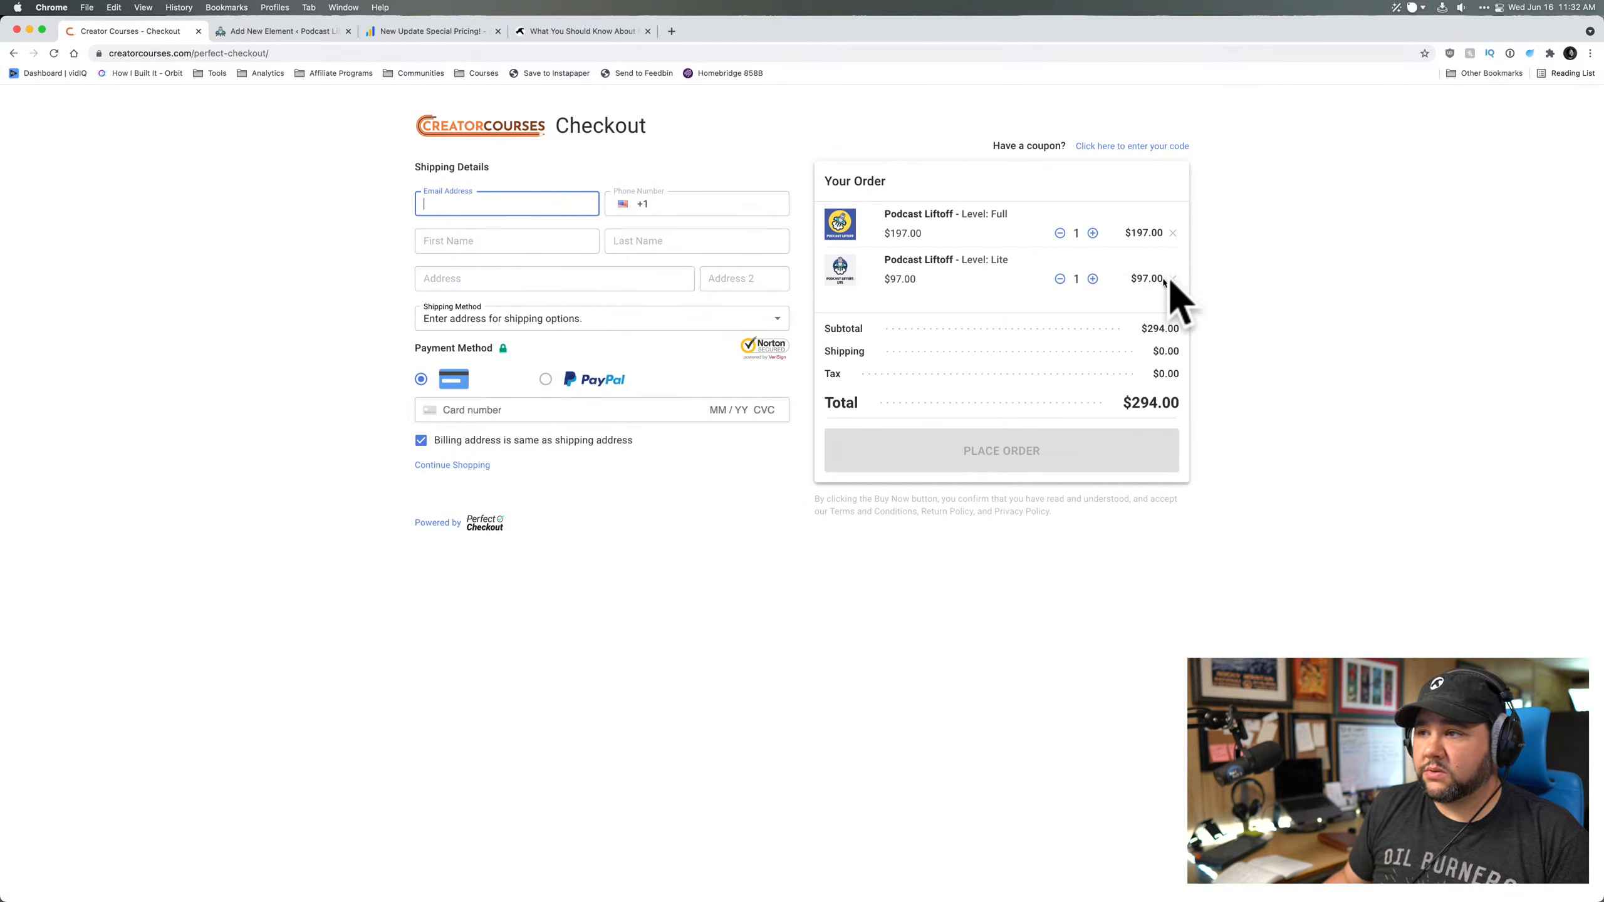
left_click(1172, 232)
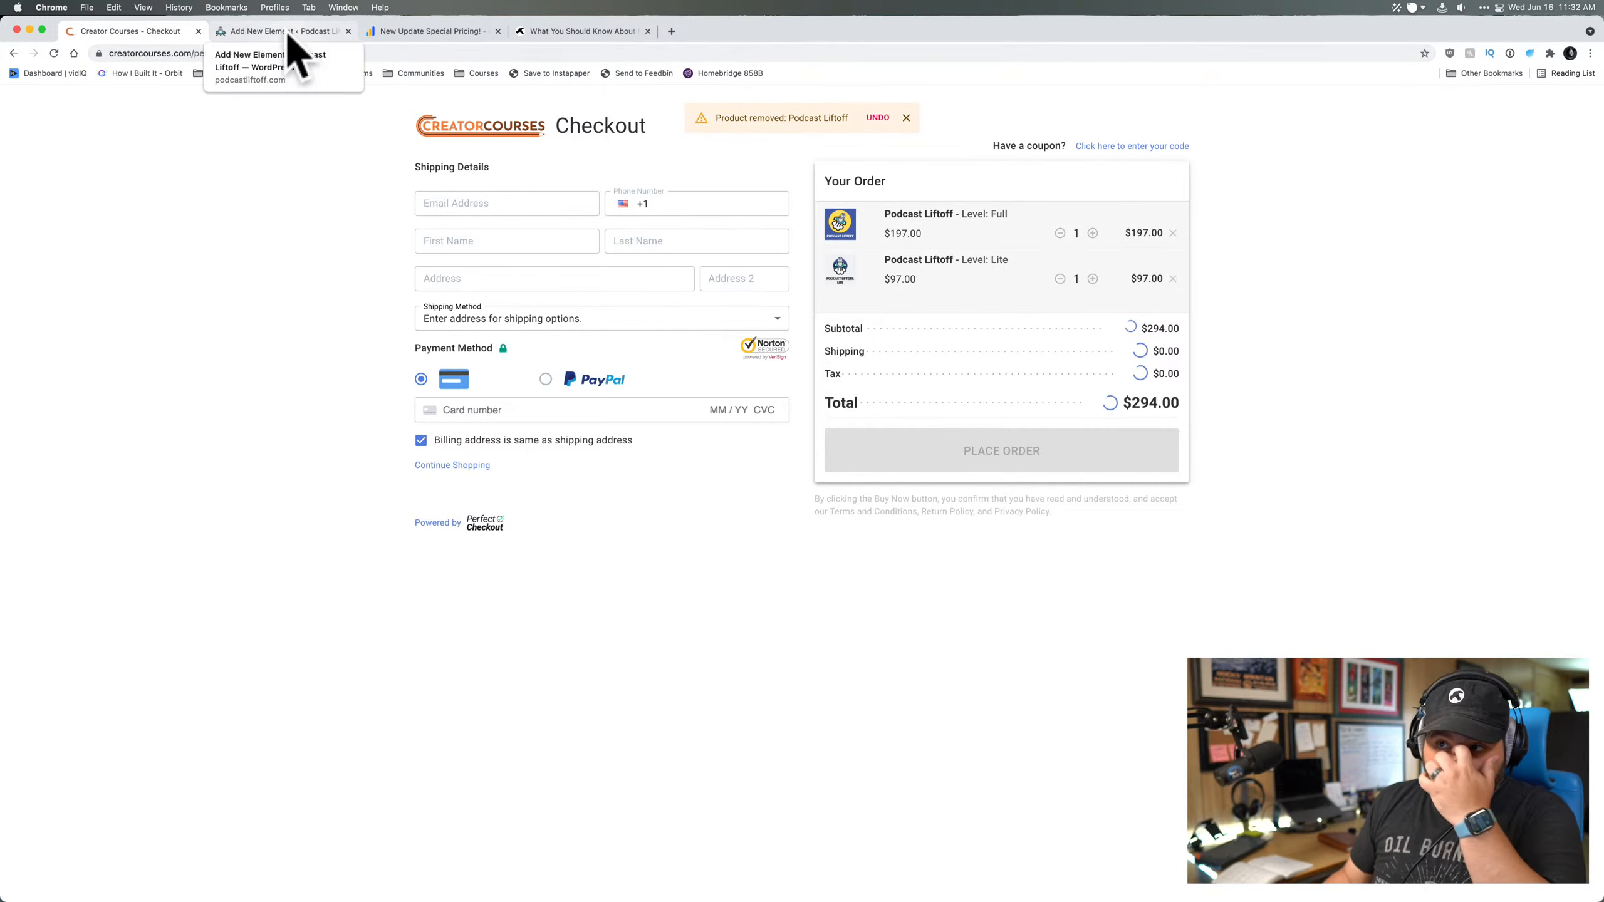
- Go back to the pricing section and highlight the Lite plan's price
left_click(15, 54)
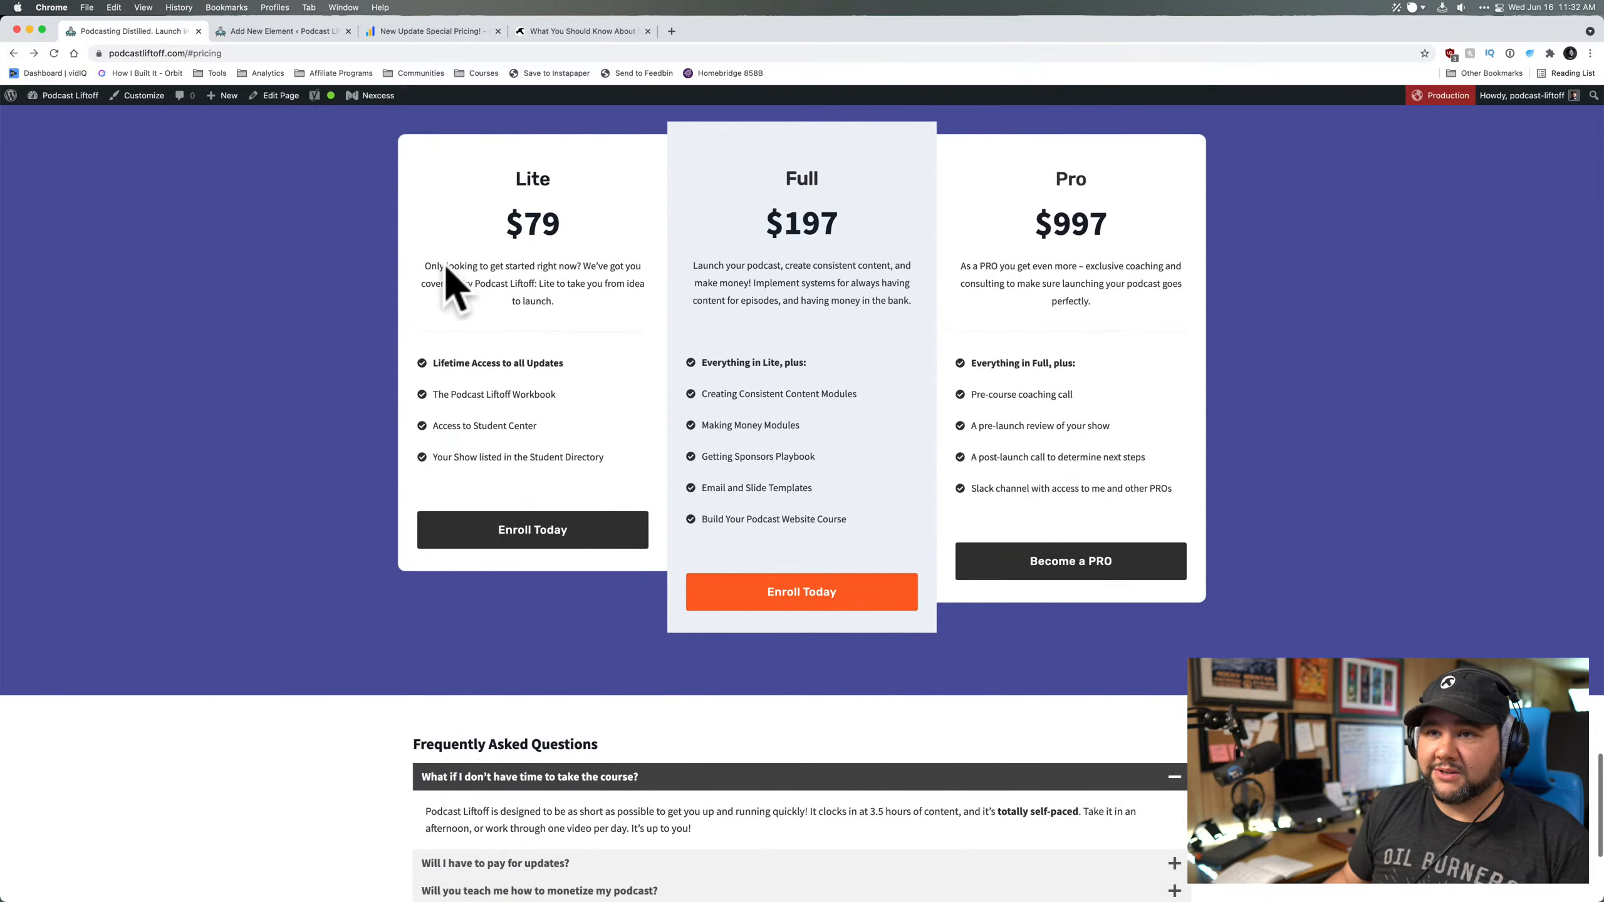
mouse_move(64, 98)
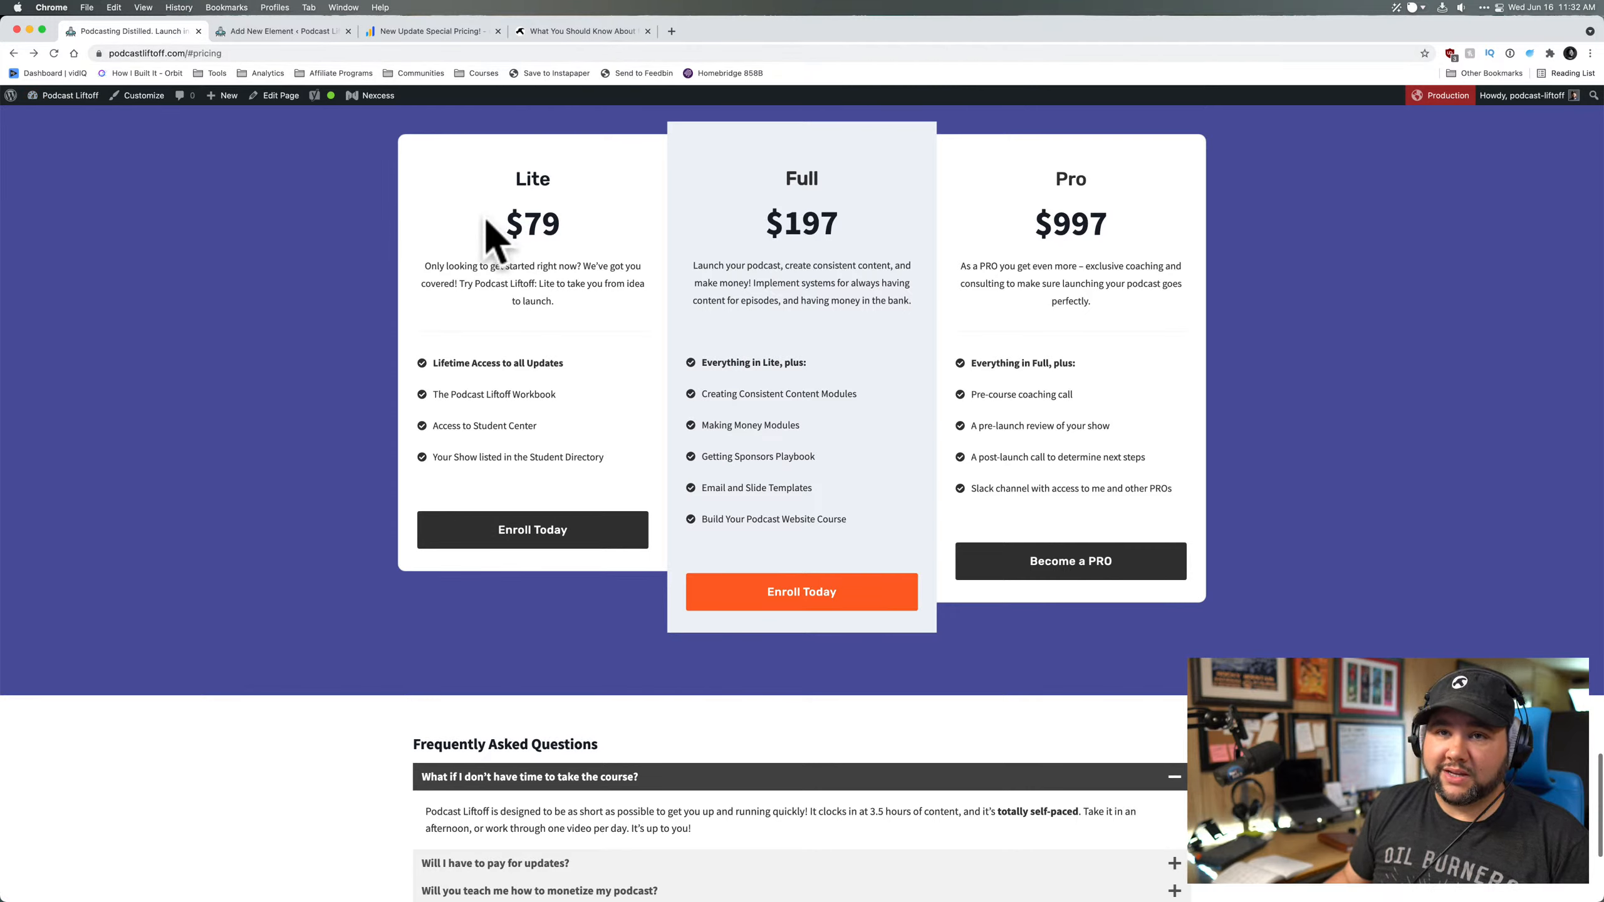
left_click_drag(525, 224, 586, 228)
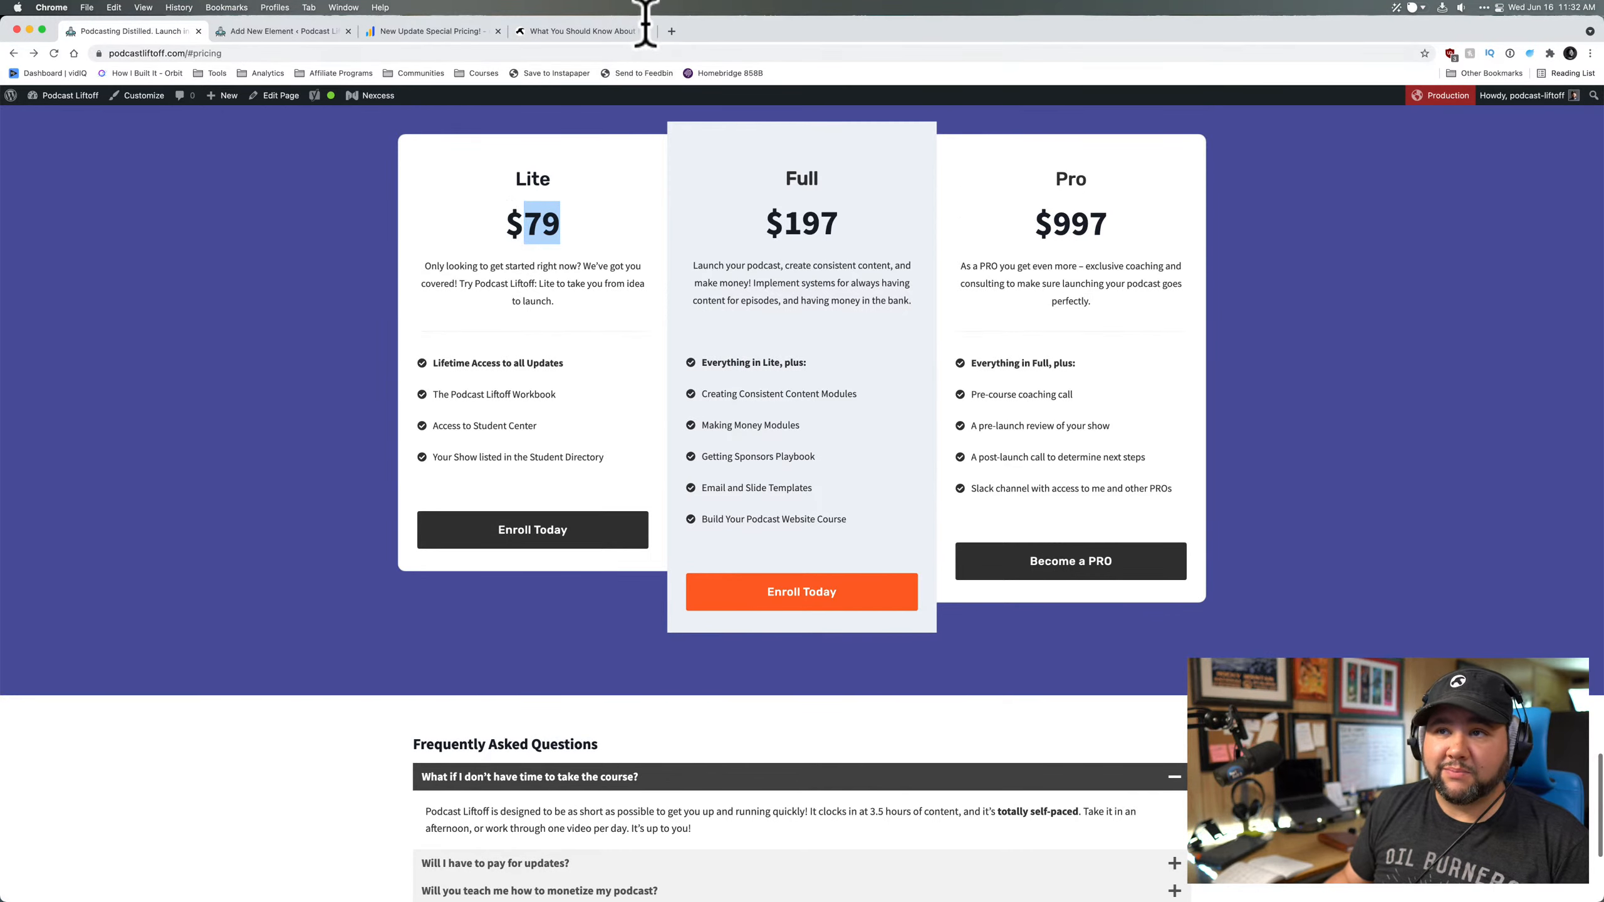
- Open the site's Why Podcast? page and open it for editing in WordPress
scroll(480, 556, "up", 15)
scroll(470, 536, "up", 10)
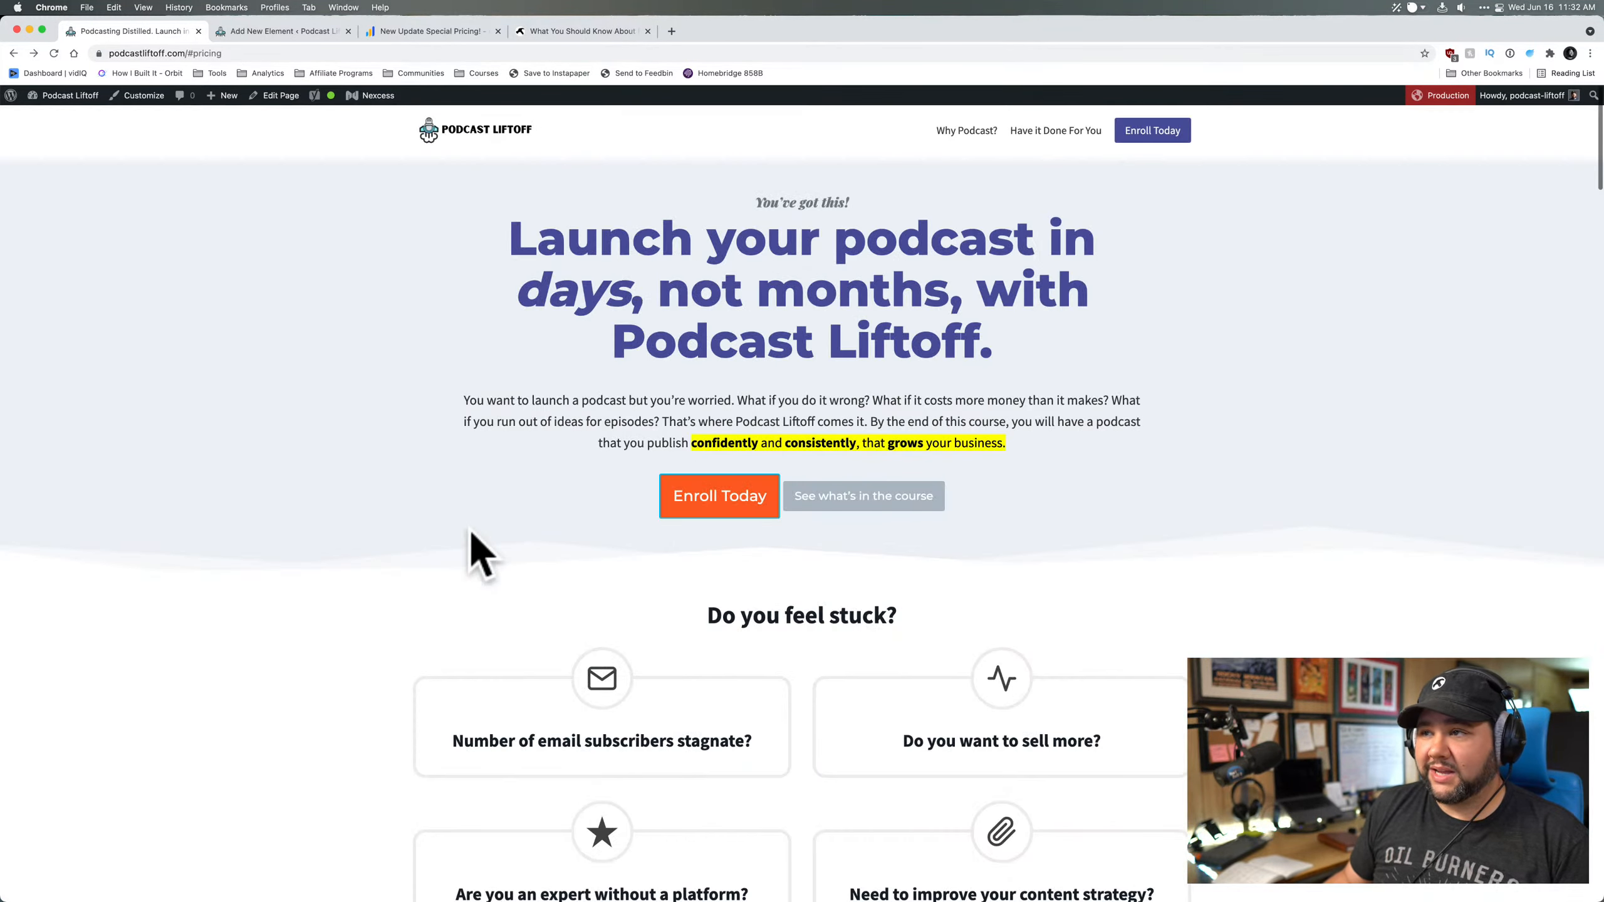
left_click(979, 134)
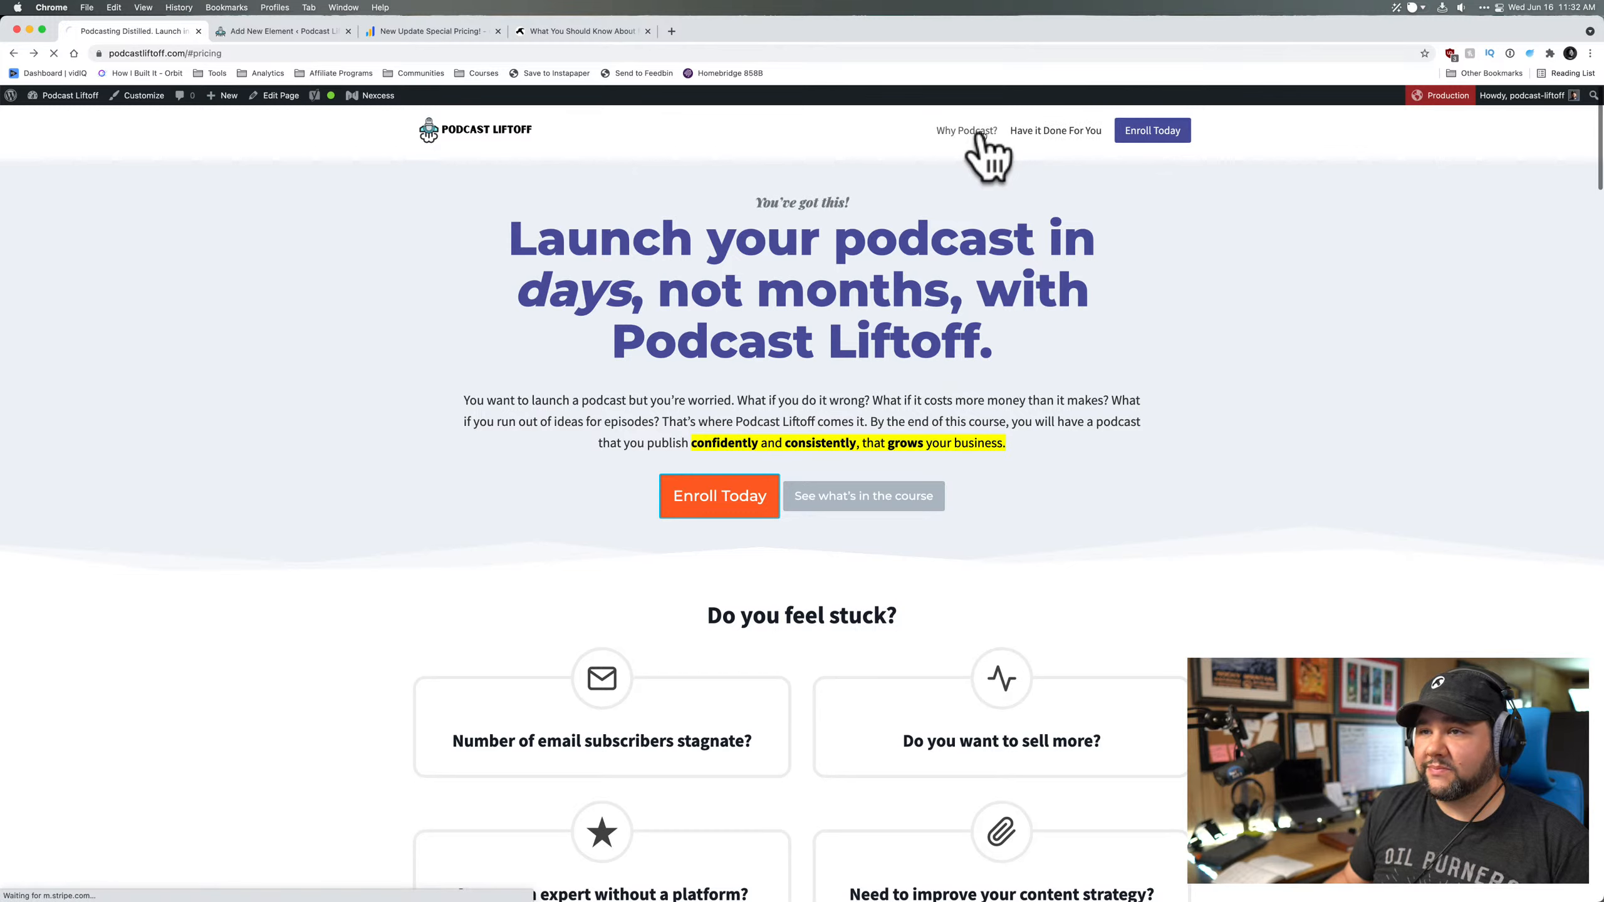
left_click(283, 97)
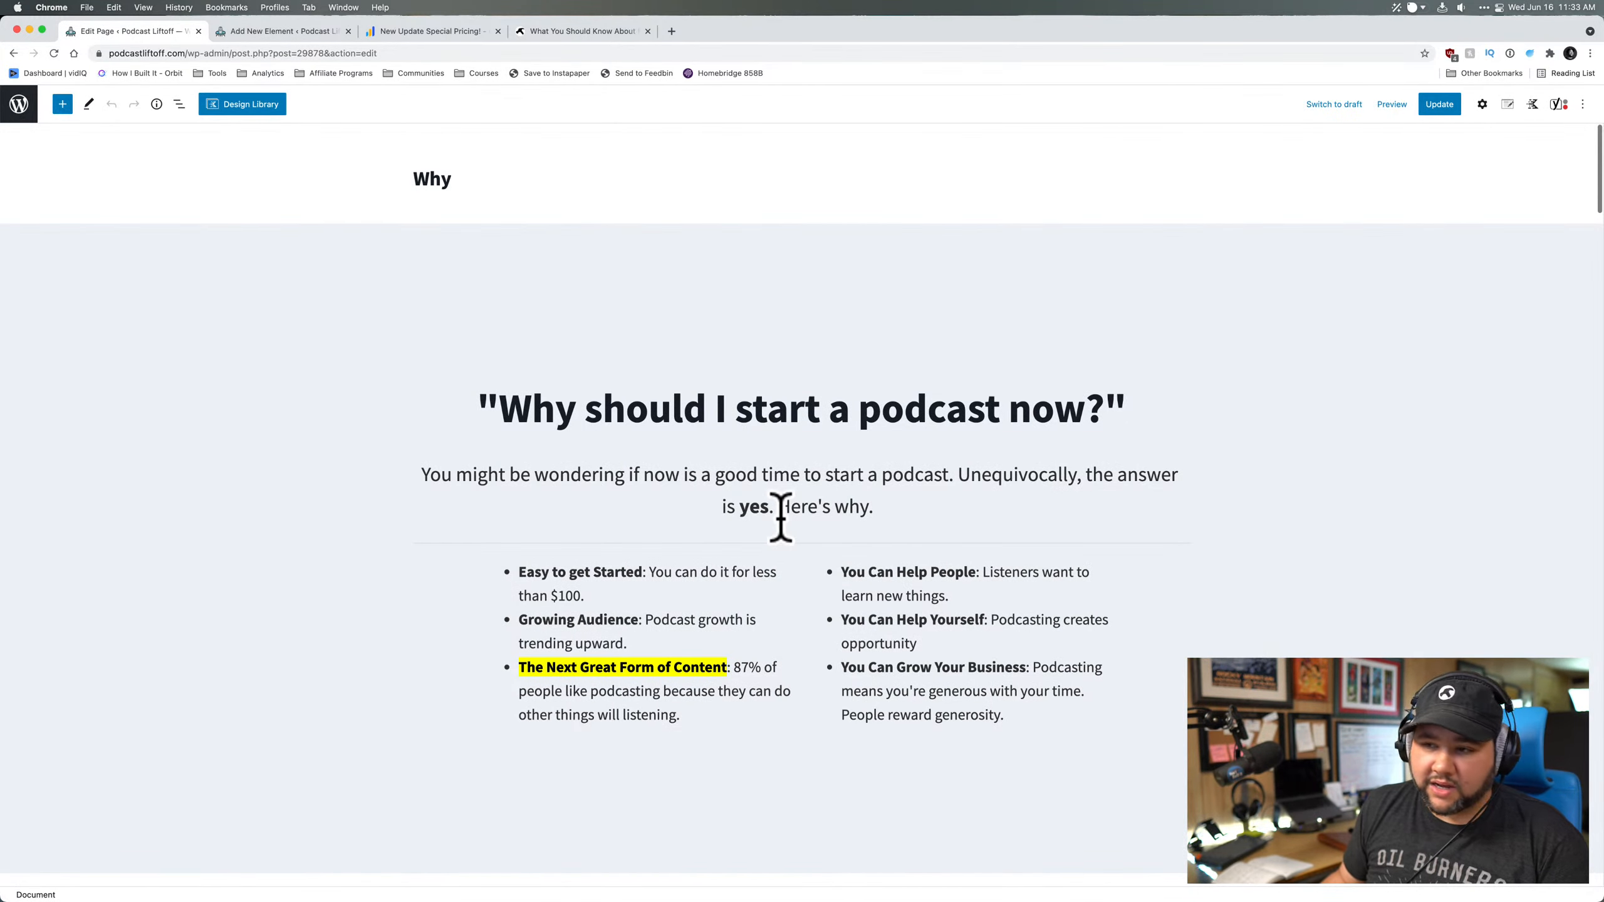
- Select the Section block that contains the "Easy to Get Started" heading and text
scroll(781, 518, "down", 2)
scroll(1011, 566, "down", 7)
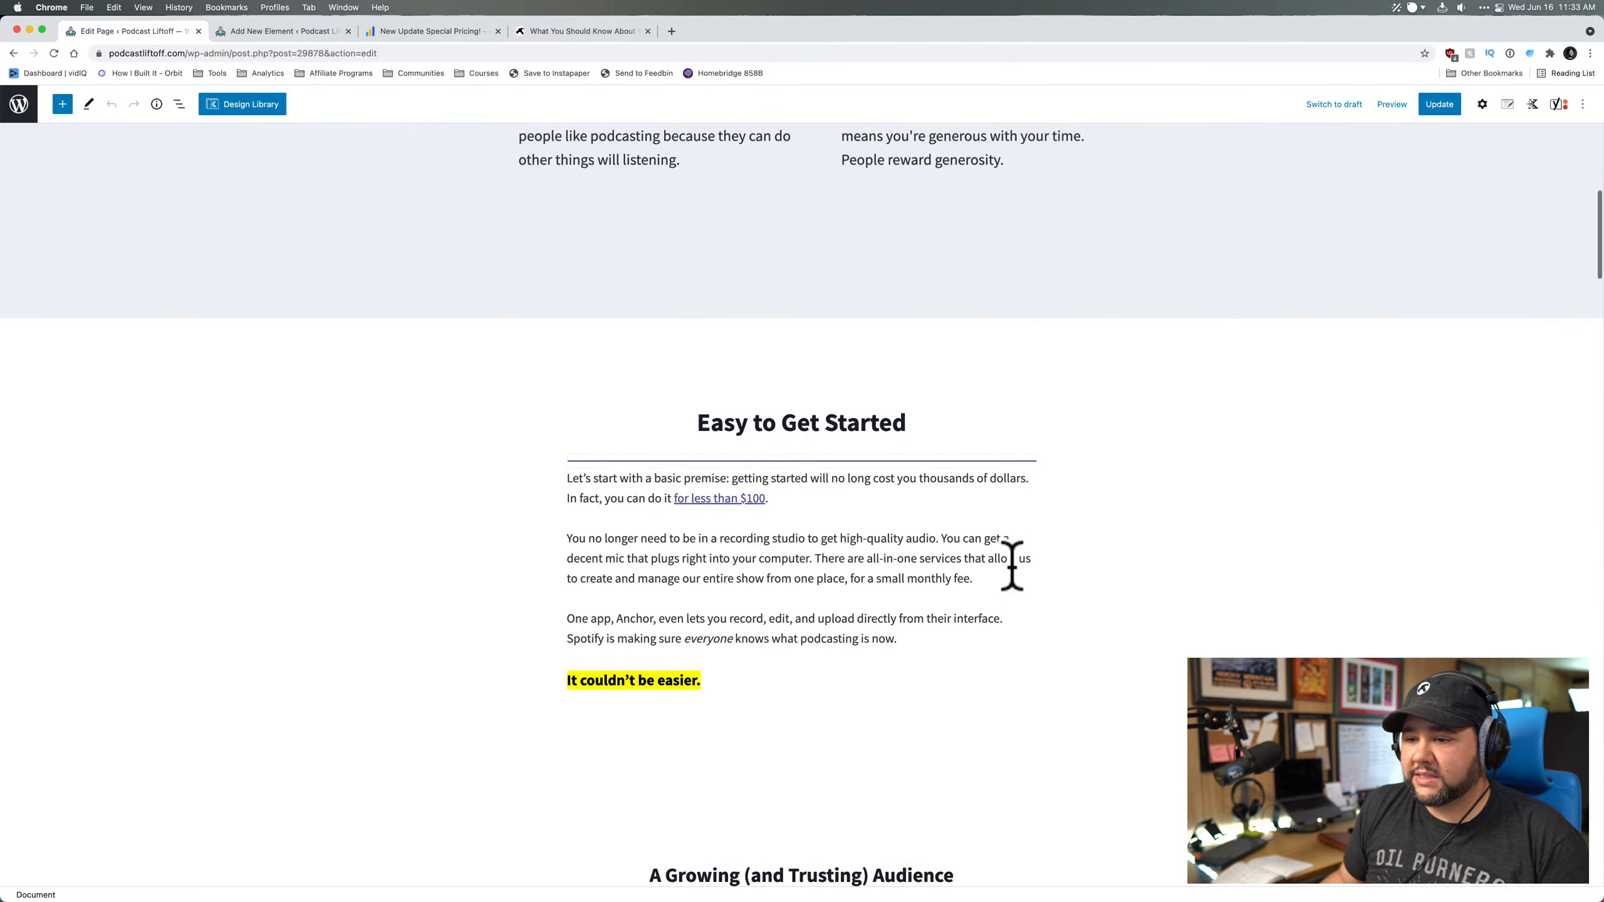
left_click(1012, 566)
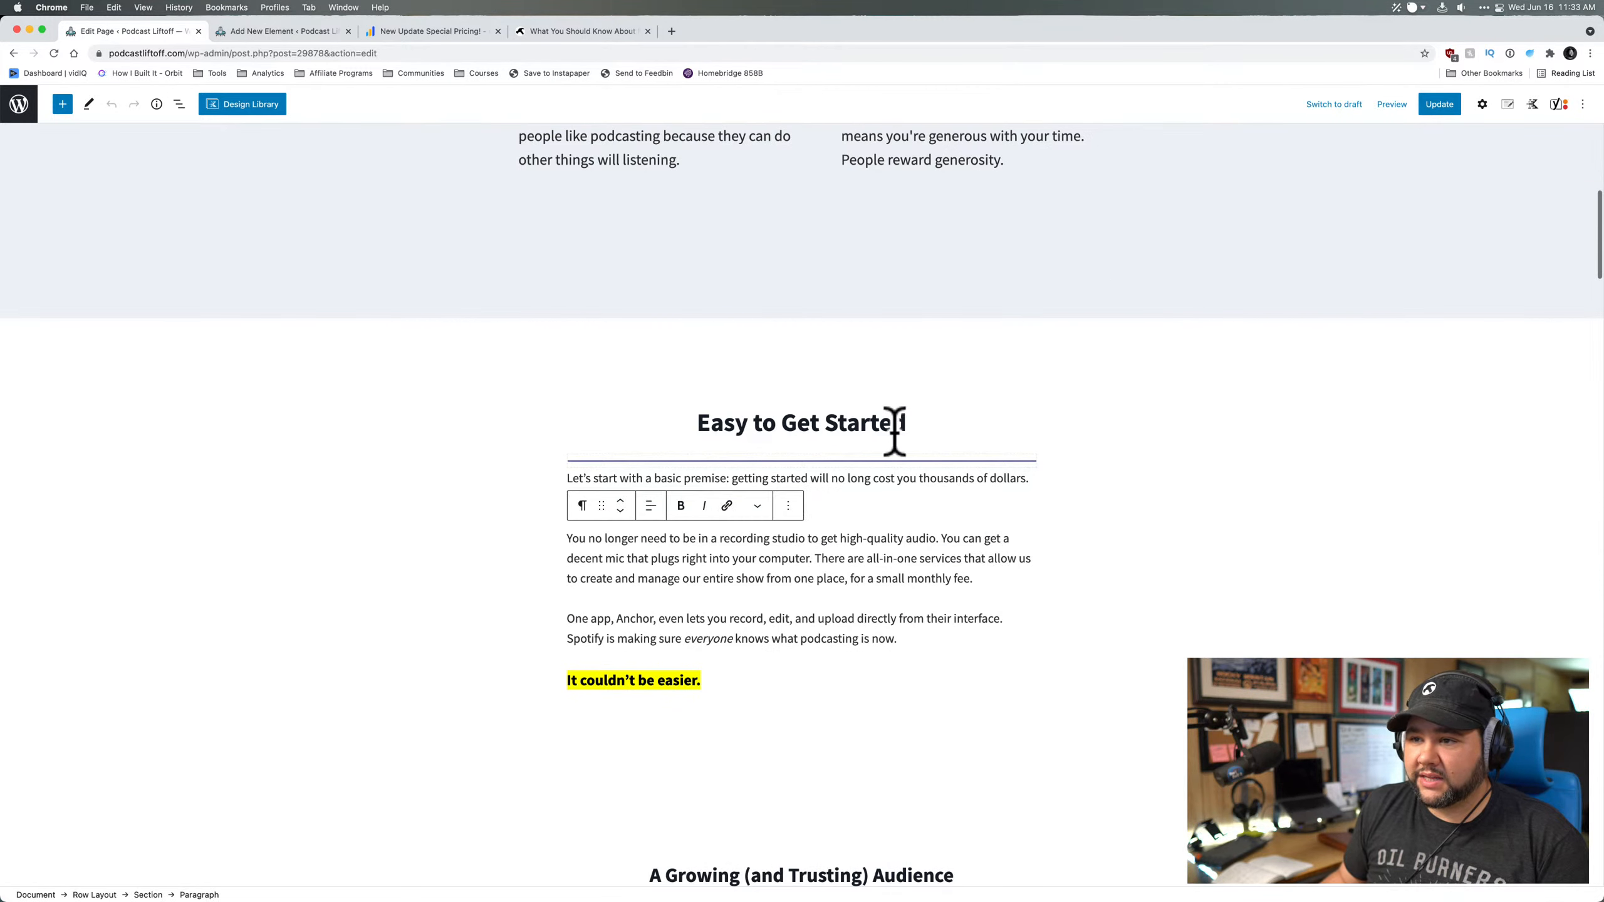
left_click_drag(601, 505, 590, 469)
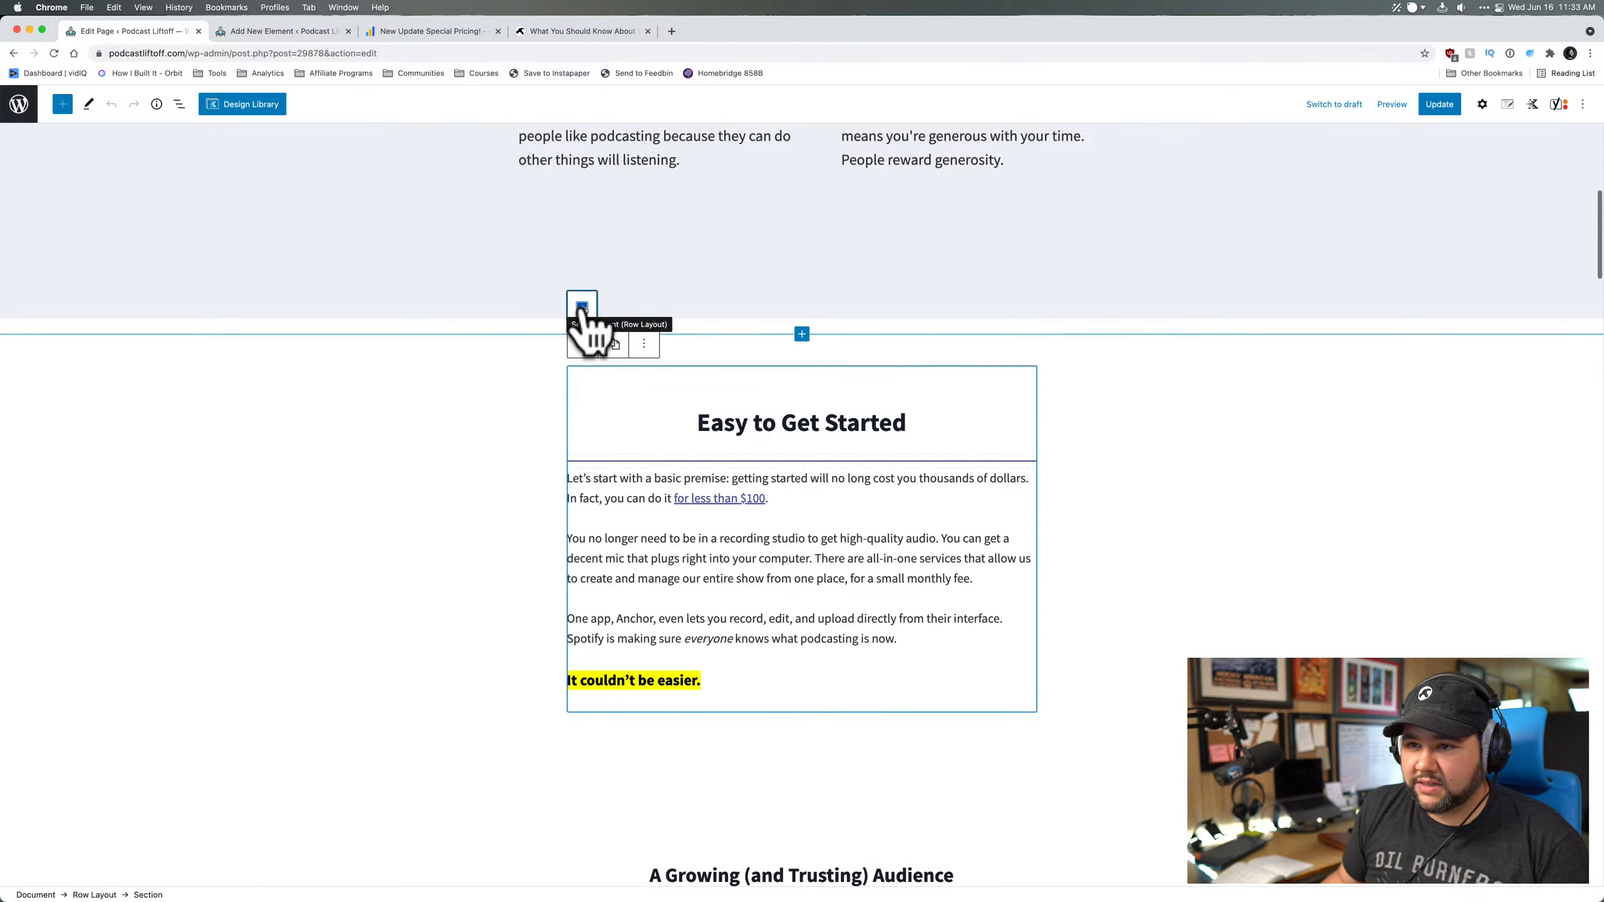
left_click(582, 304)
left_click(650, 505)
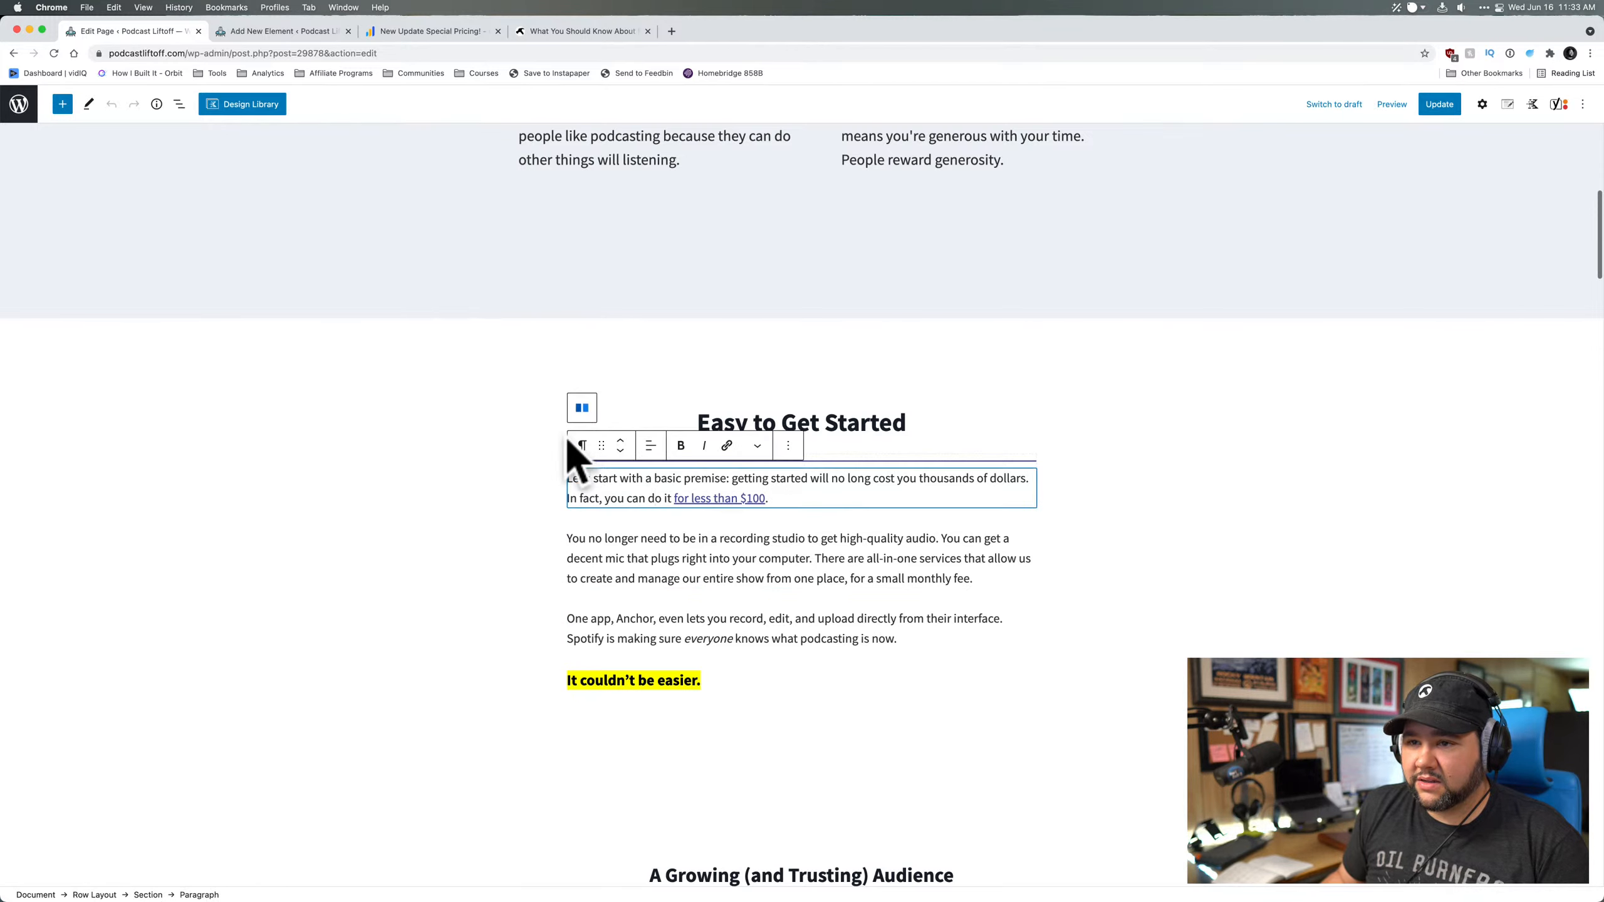
left_click(581, 407)
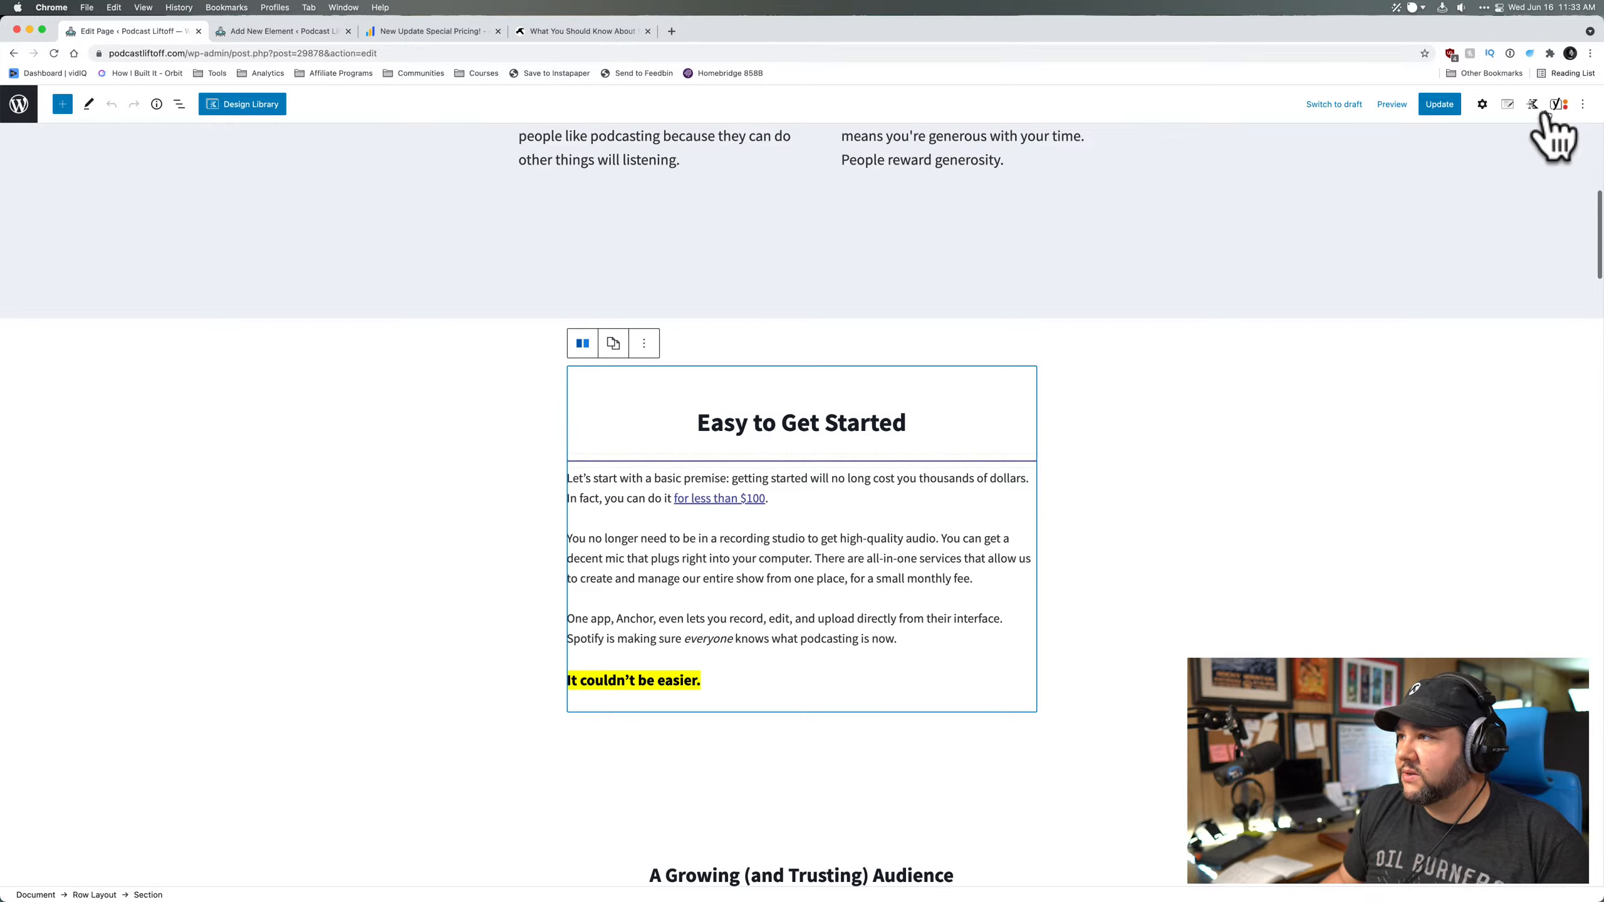
- Show the block settings, select the Row Layout around "Easy to Get Started", and expand its Structure Settings
left_click(1481, 104)
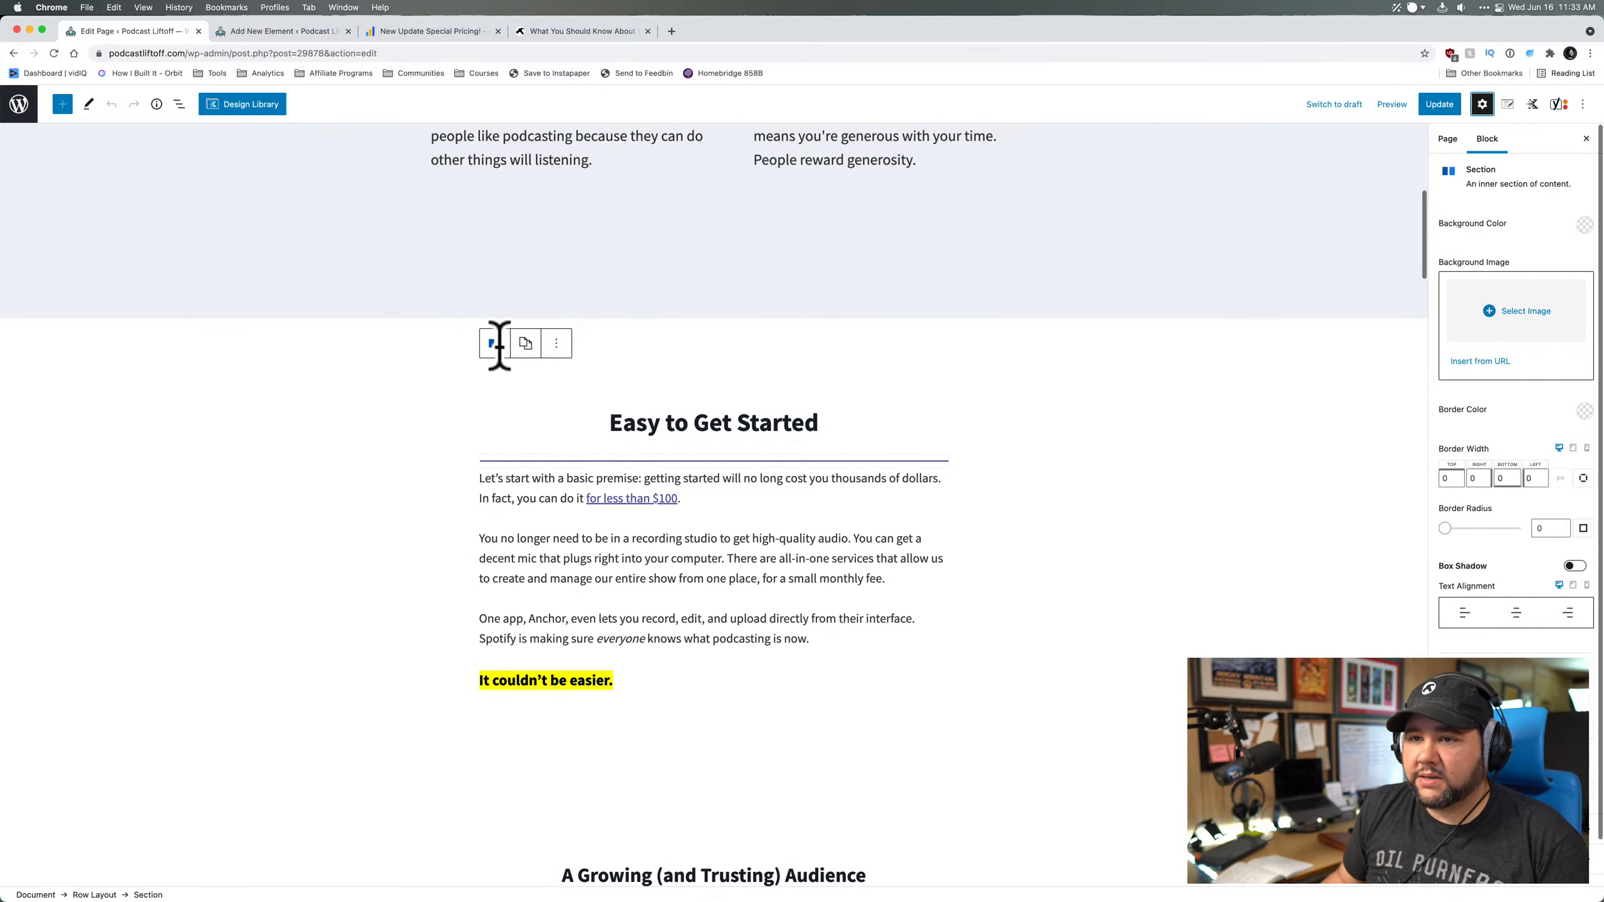
left_click(499, 303)
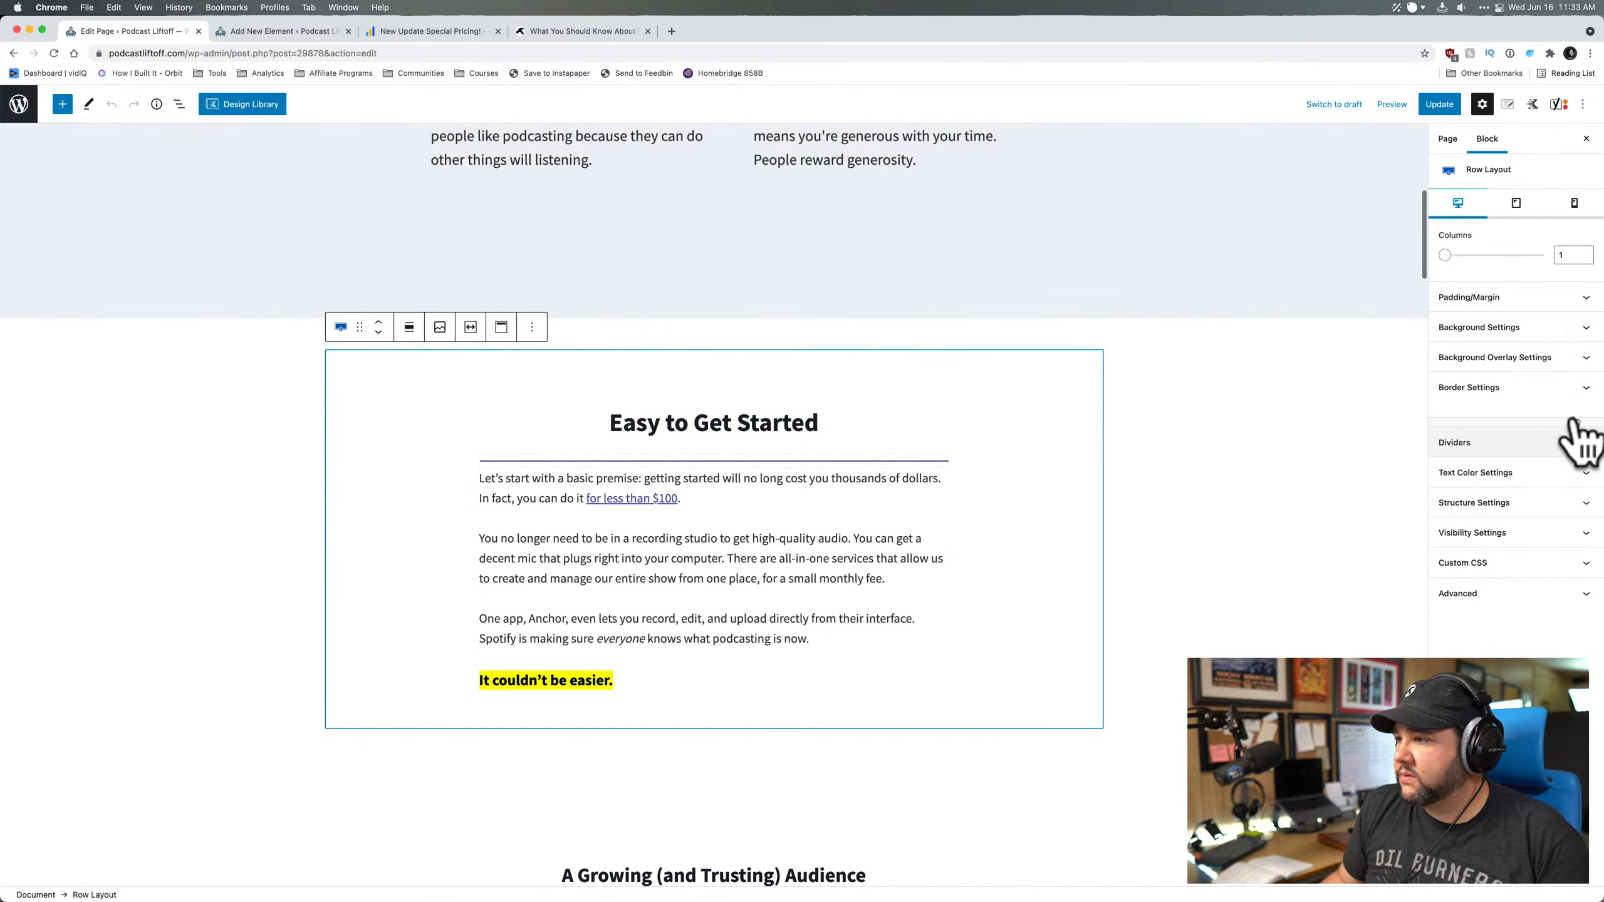
left_click(1562, 503)
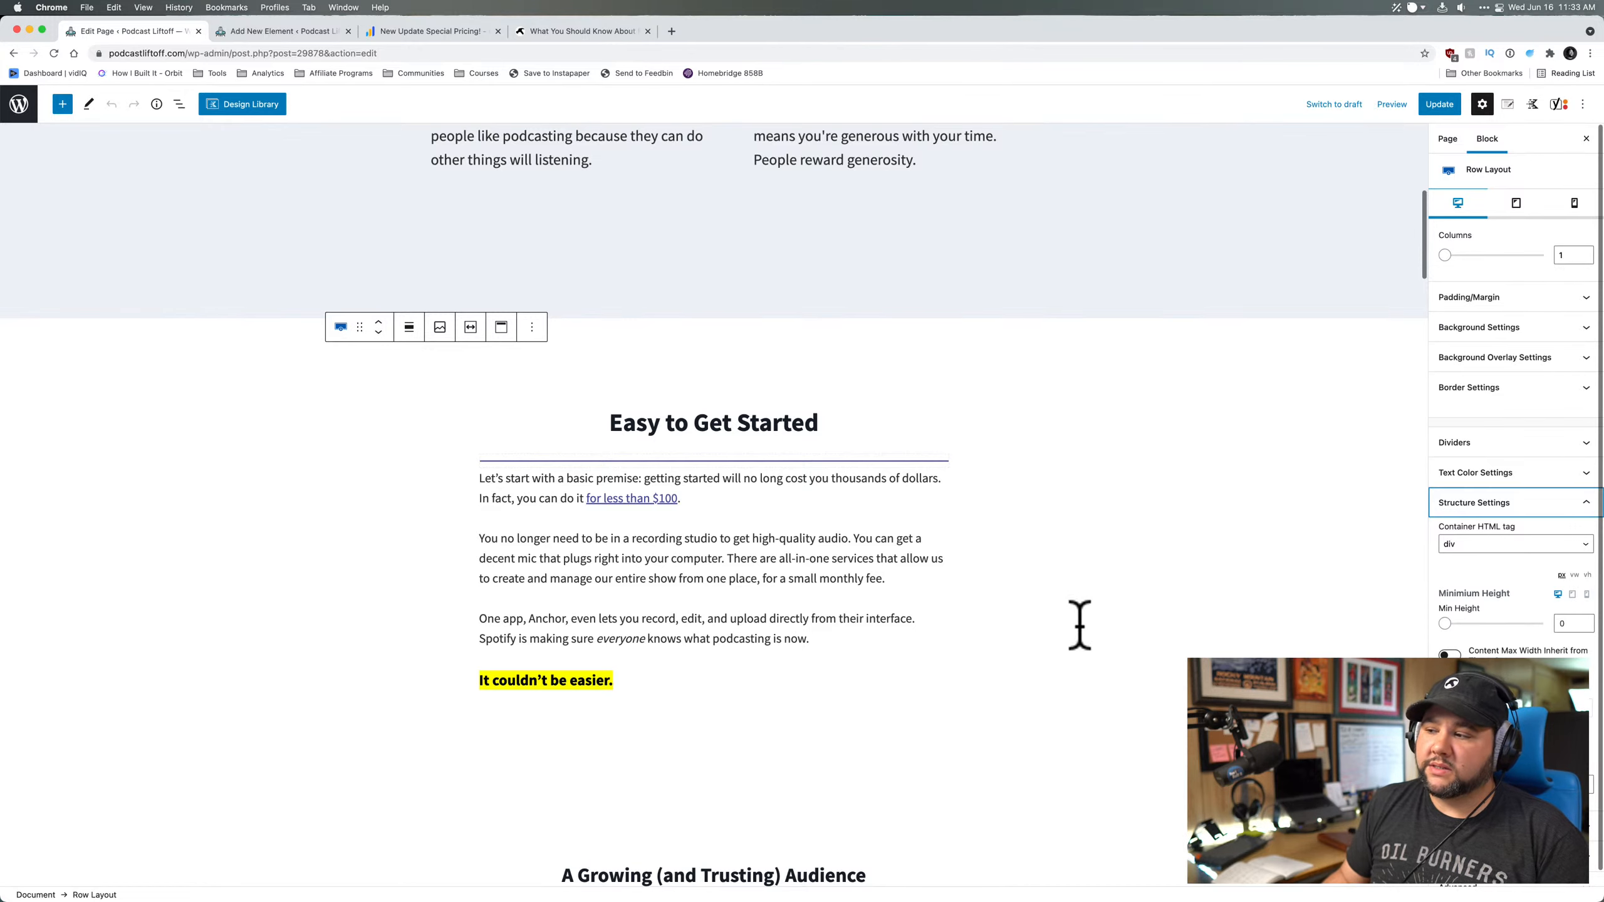
- Select the "Easy to Get Started" heading and move up through its parent Section to the enclosing Row Layout
scroll(1062, 600, "down", 5)
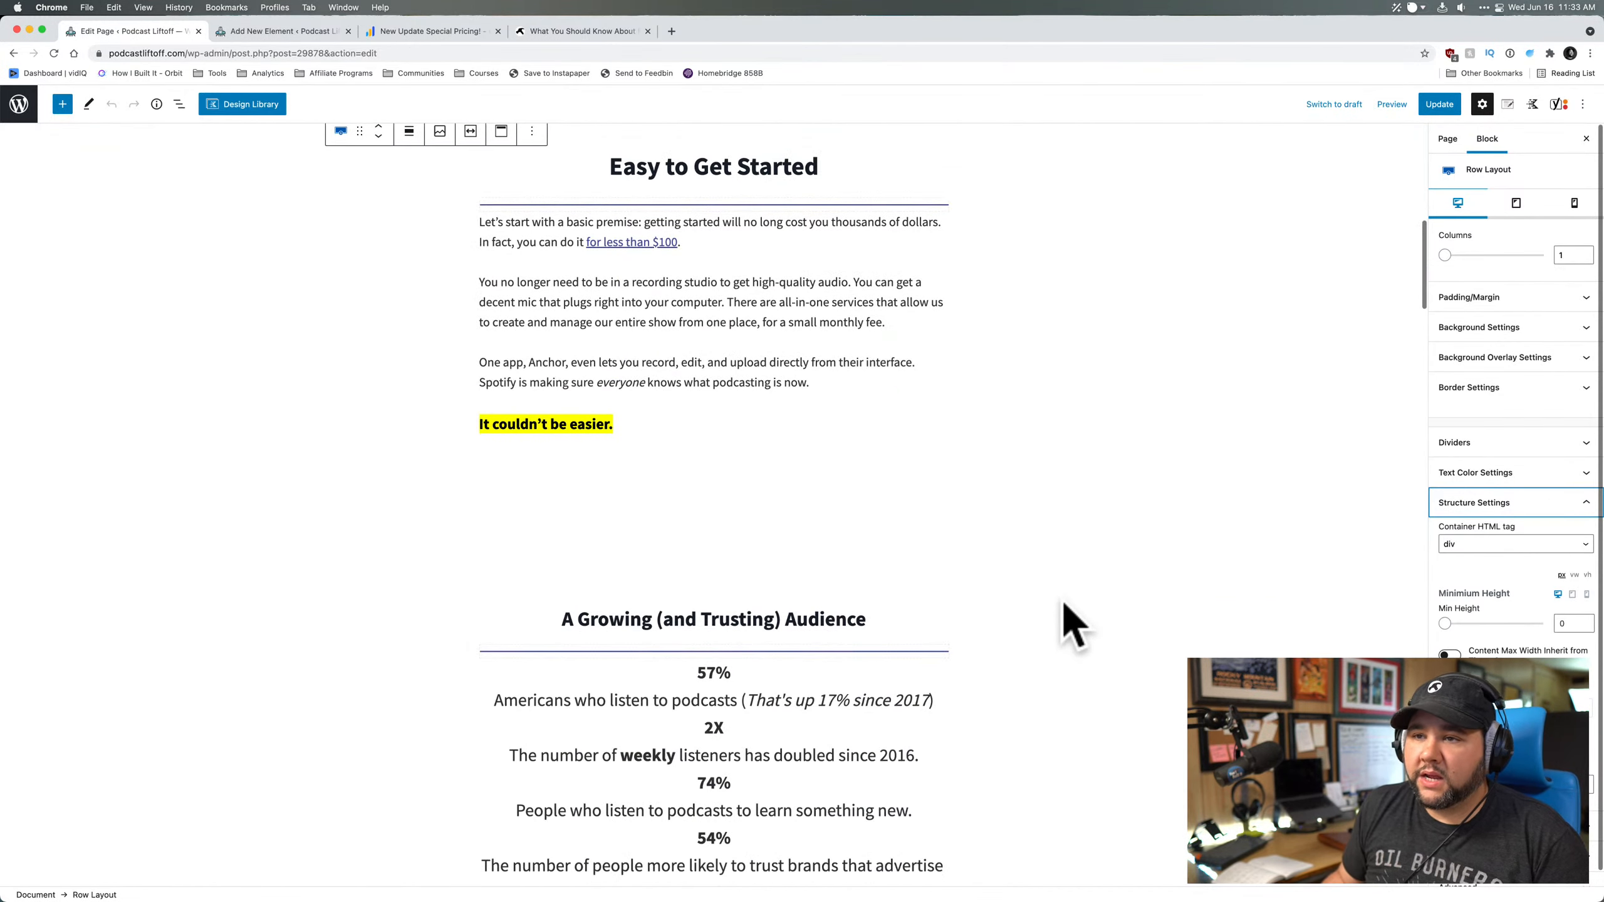
scroll(1062, 605, "up", 4)
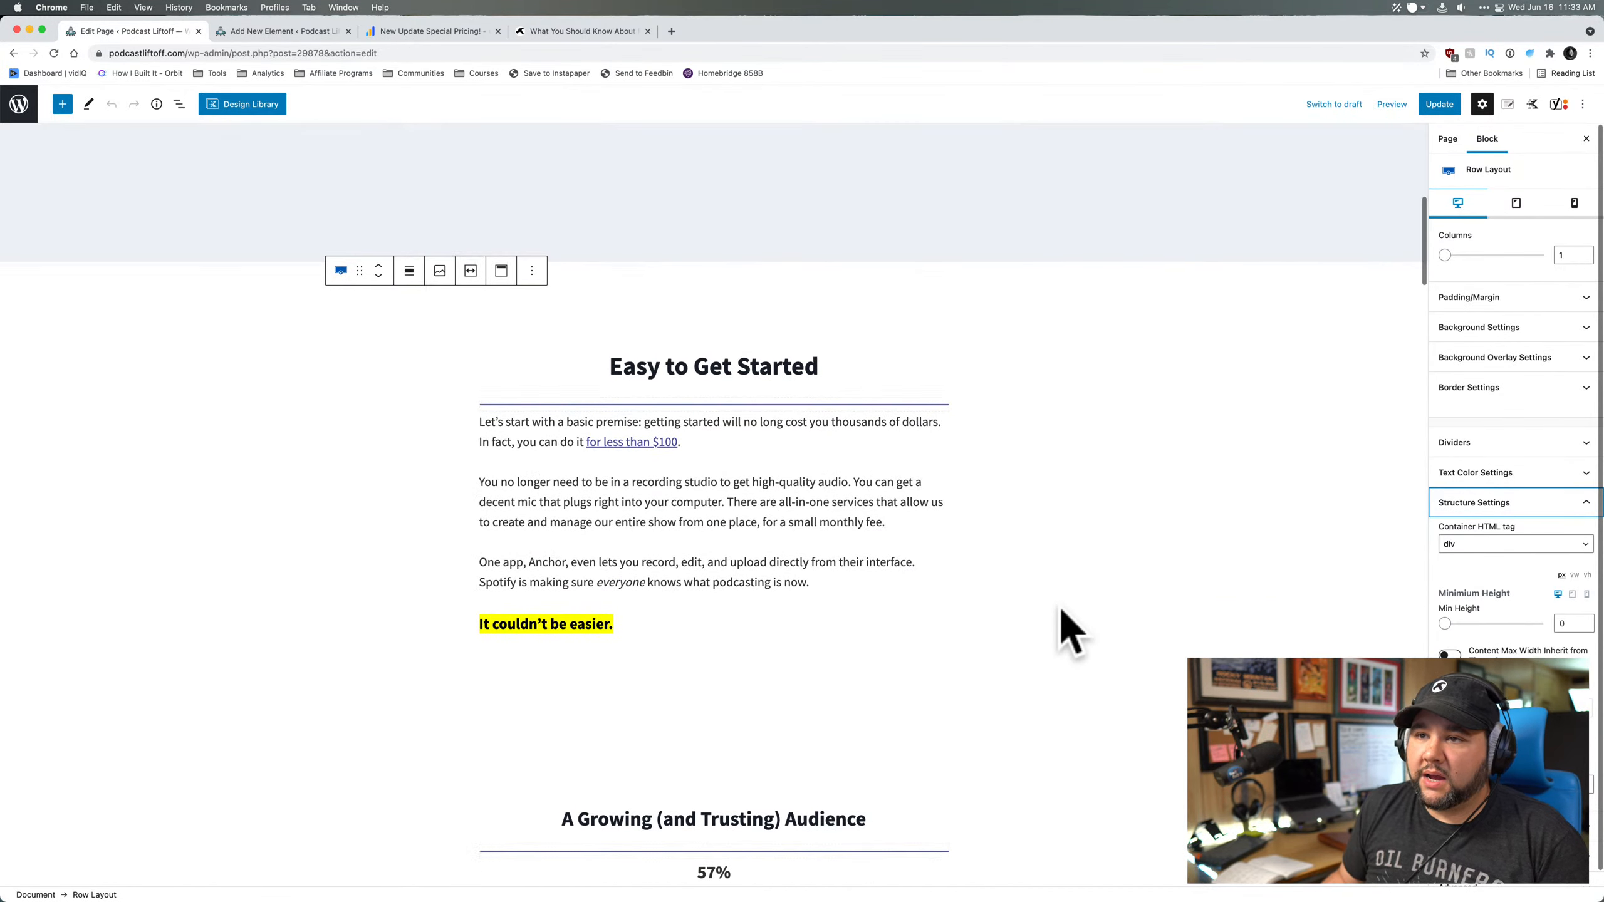
left_click(586, 377)
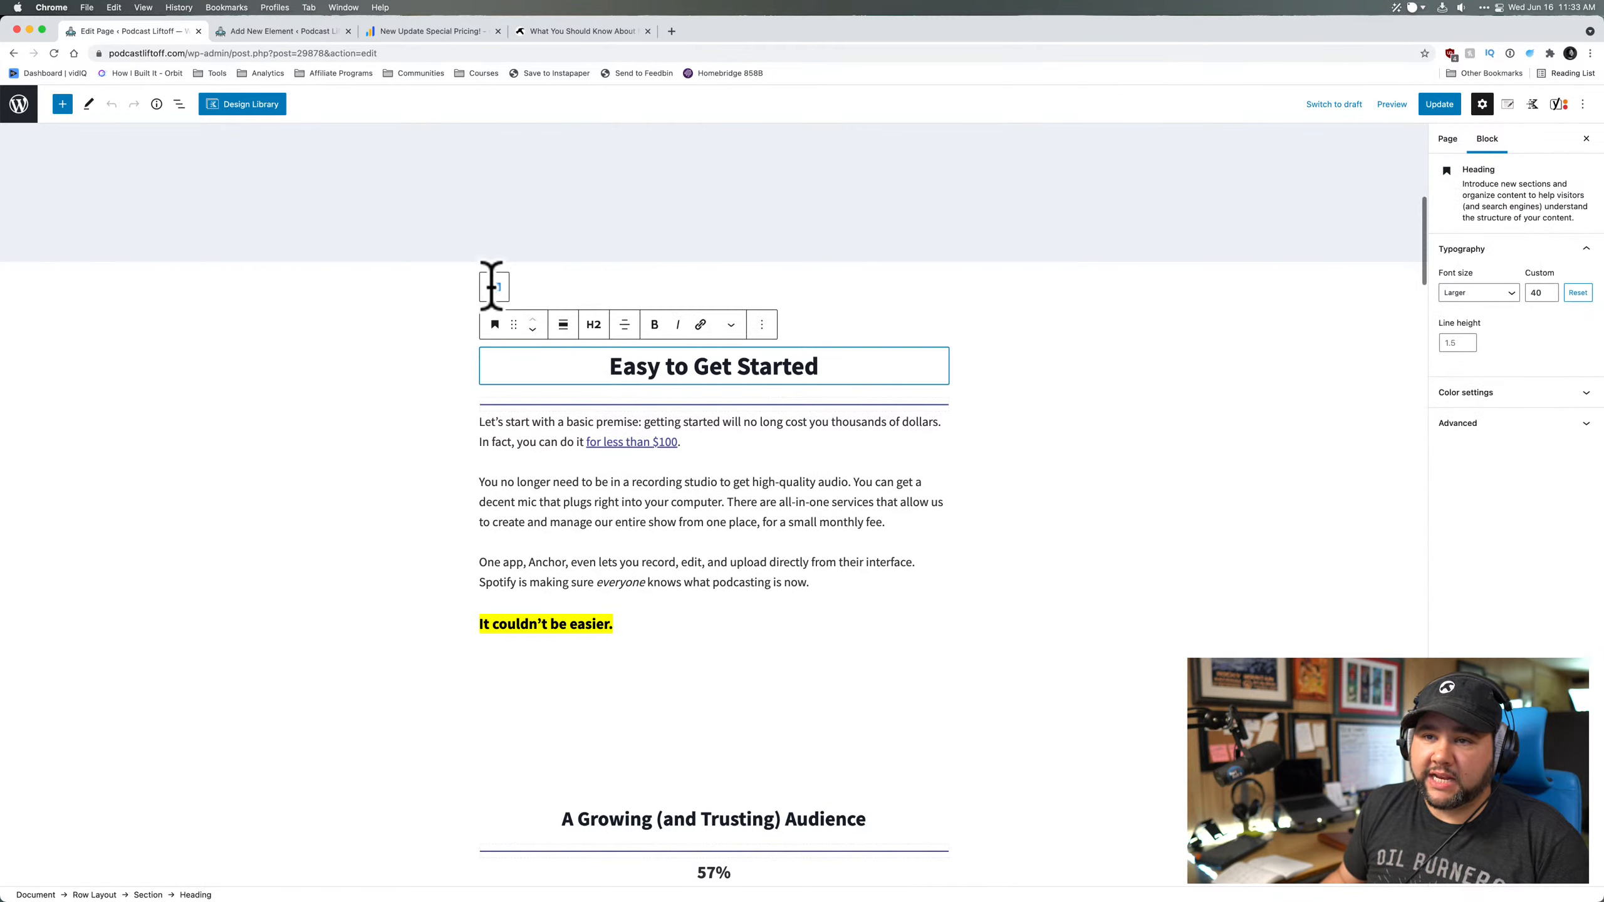
left_click(491, 286)
left_click(493, 250)
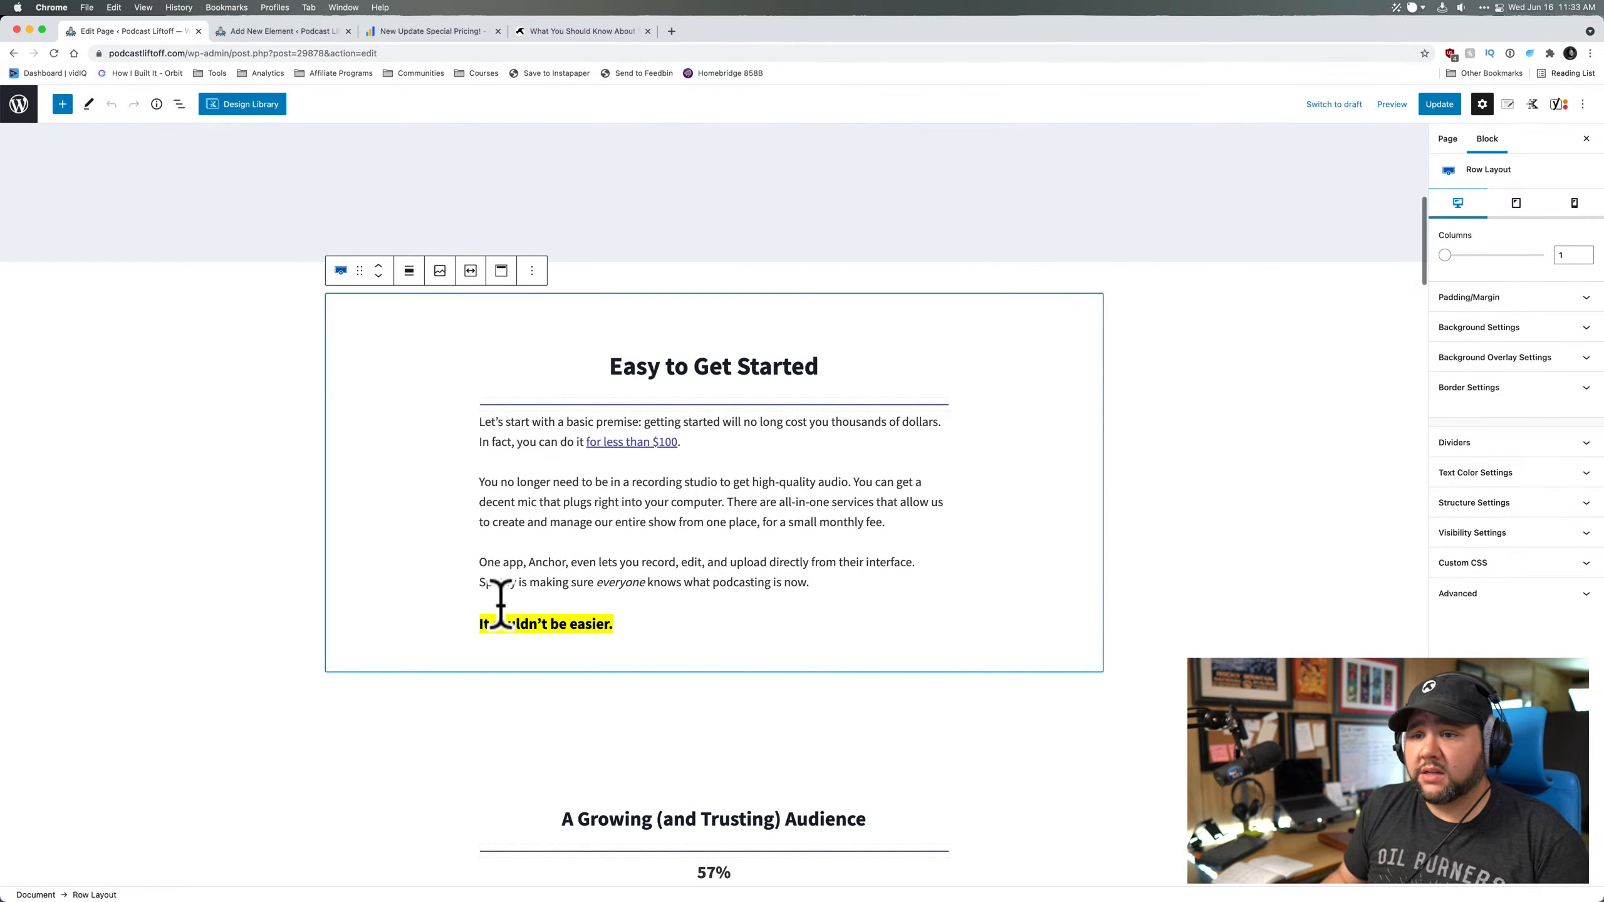
- Review the Why page's row layouts from the opening section to the closing call to action, and select its enroll button block
scroll(505, 632, "up", 3)
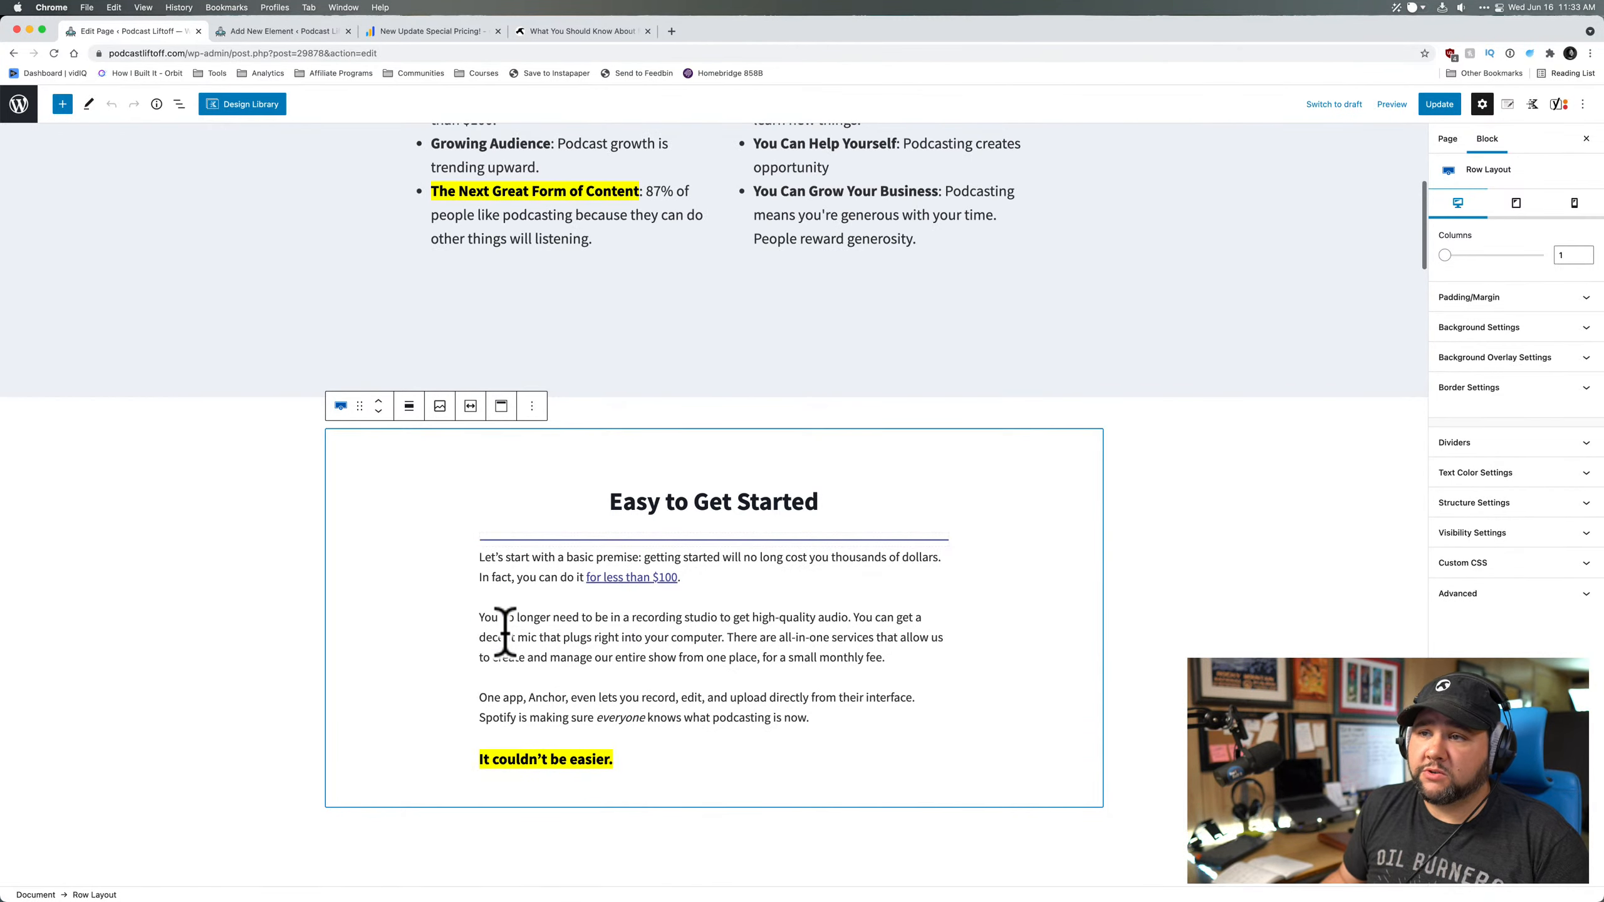
scroll(505, 632, "up", 5)
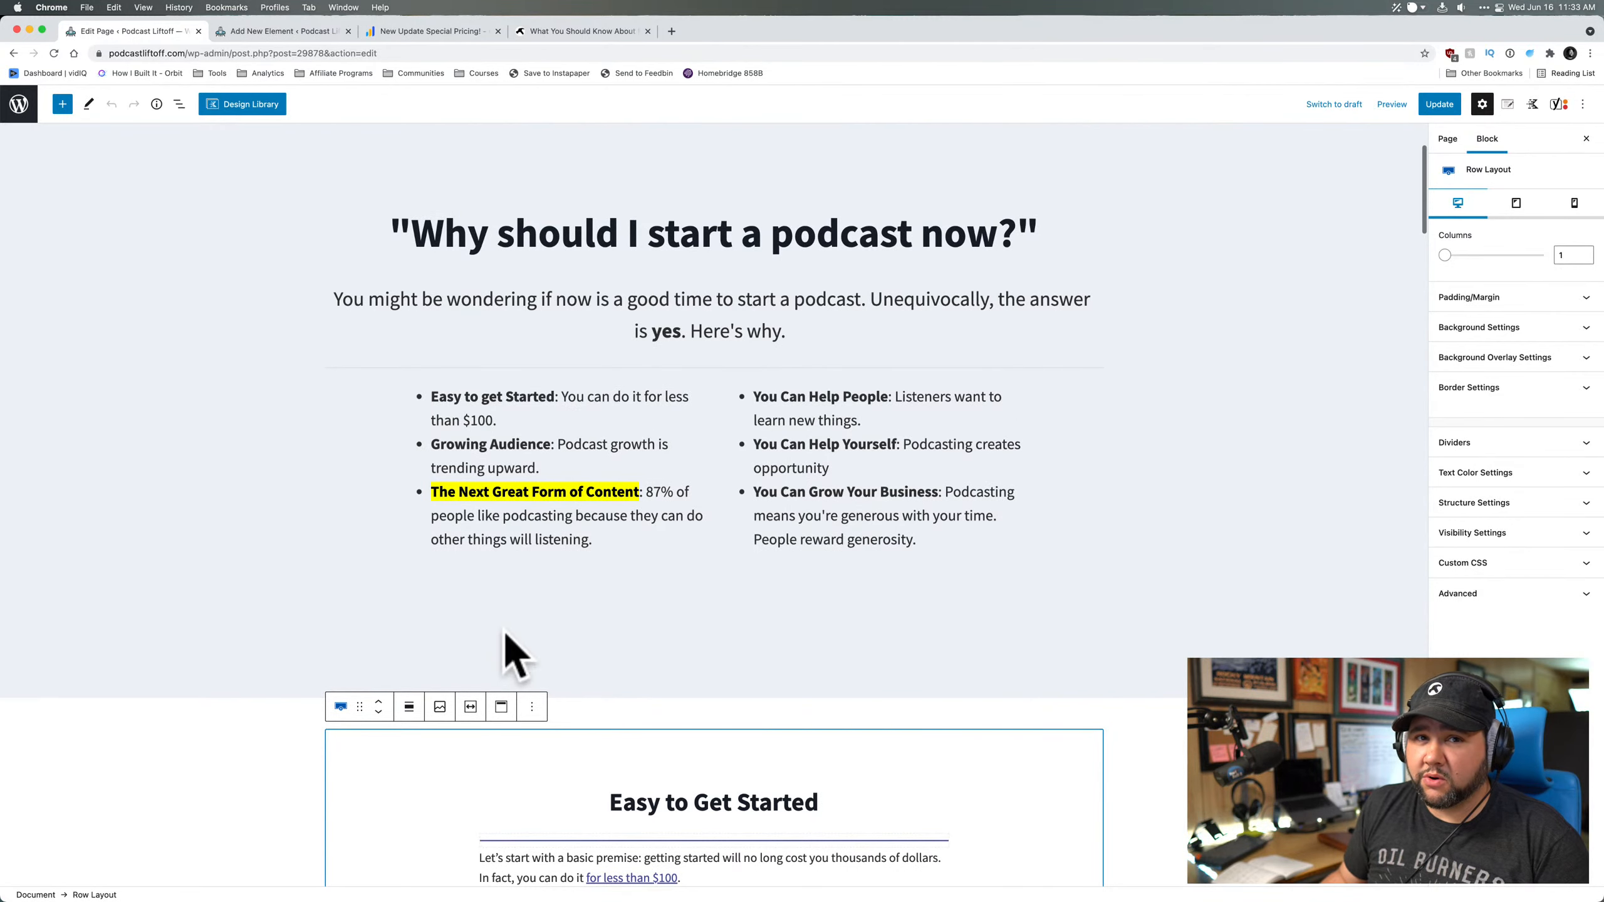
scroll(505, 631, "up", 2)
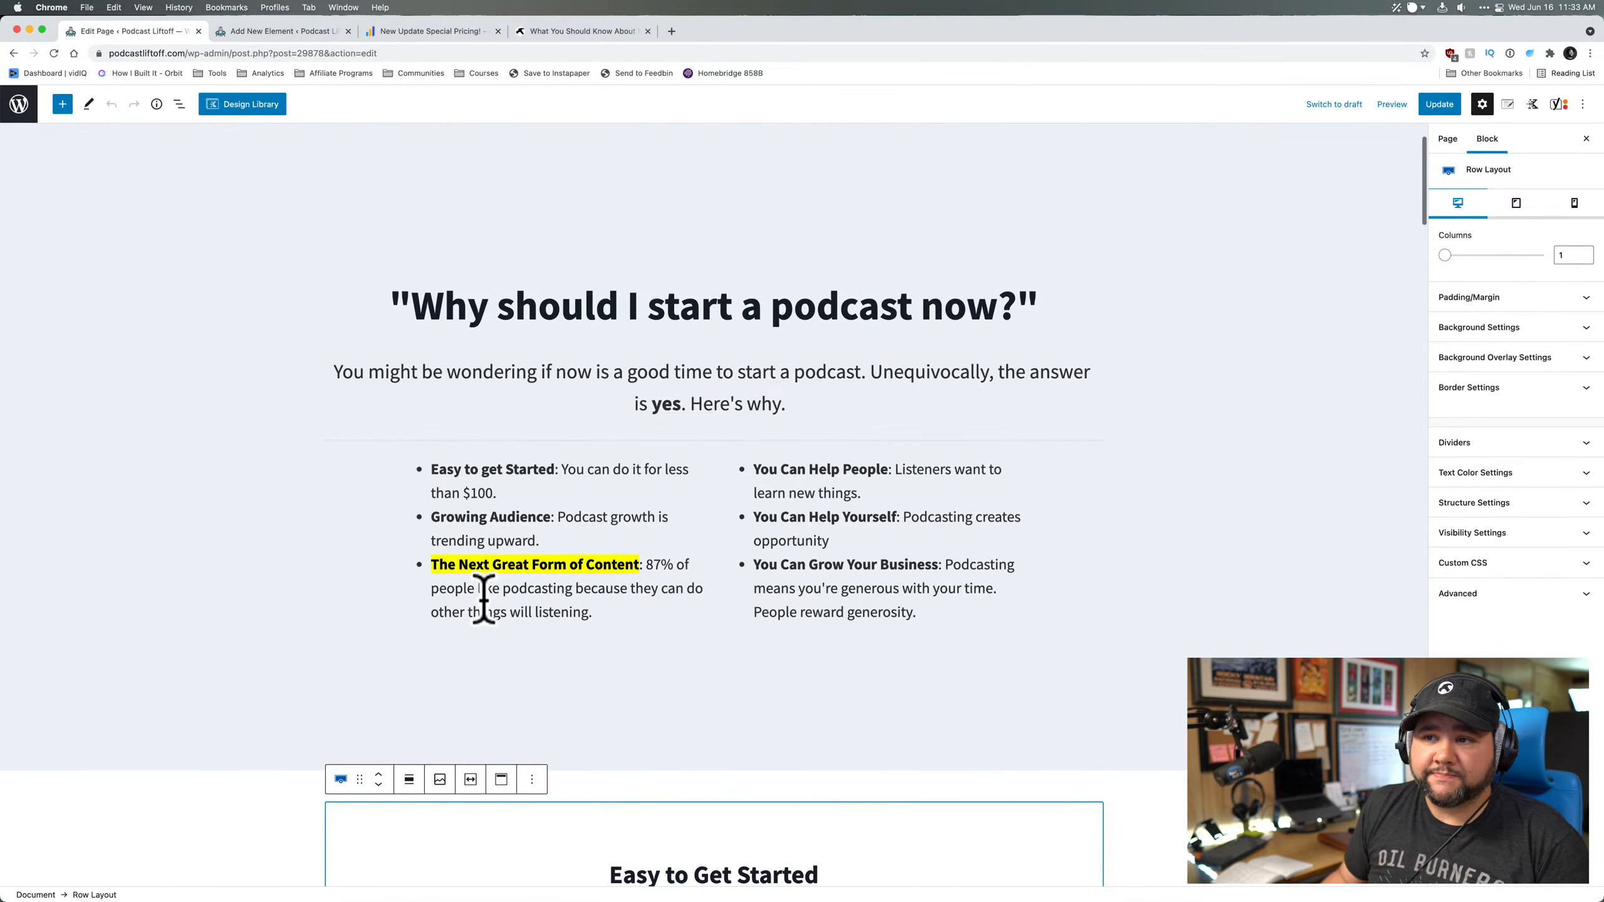
scroll(590, 635, "down", 3)
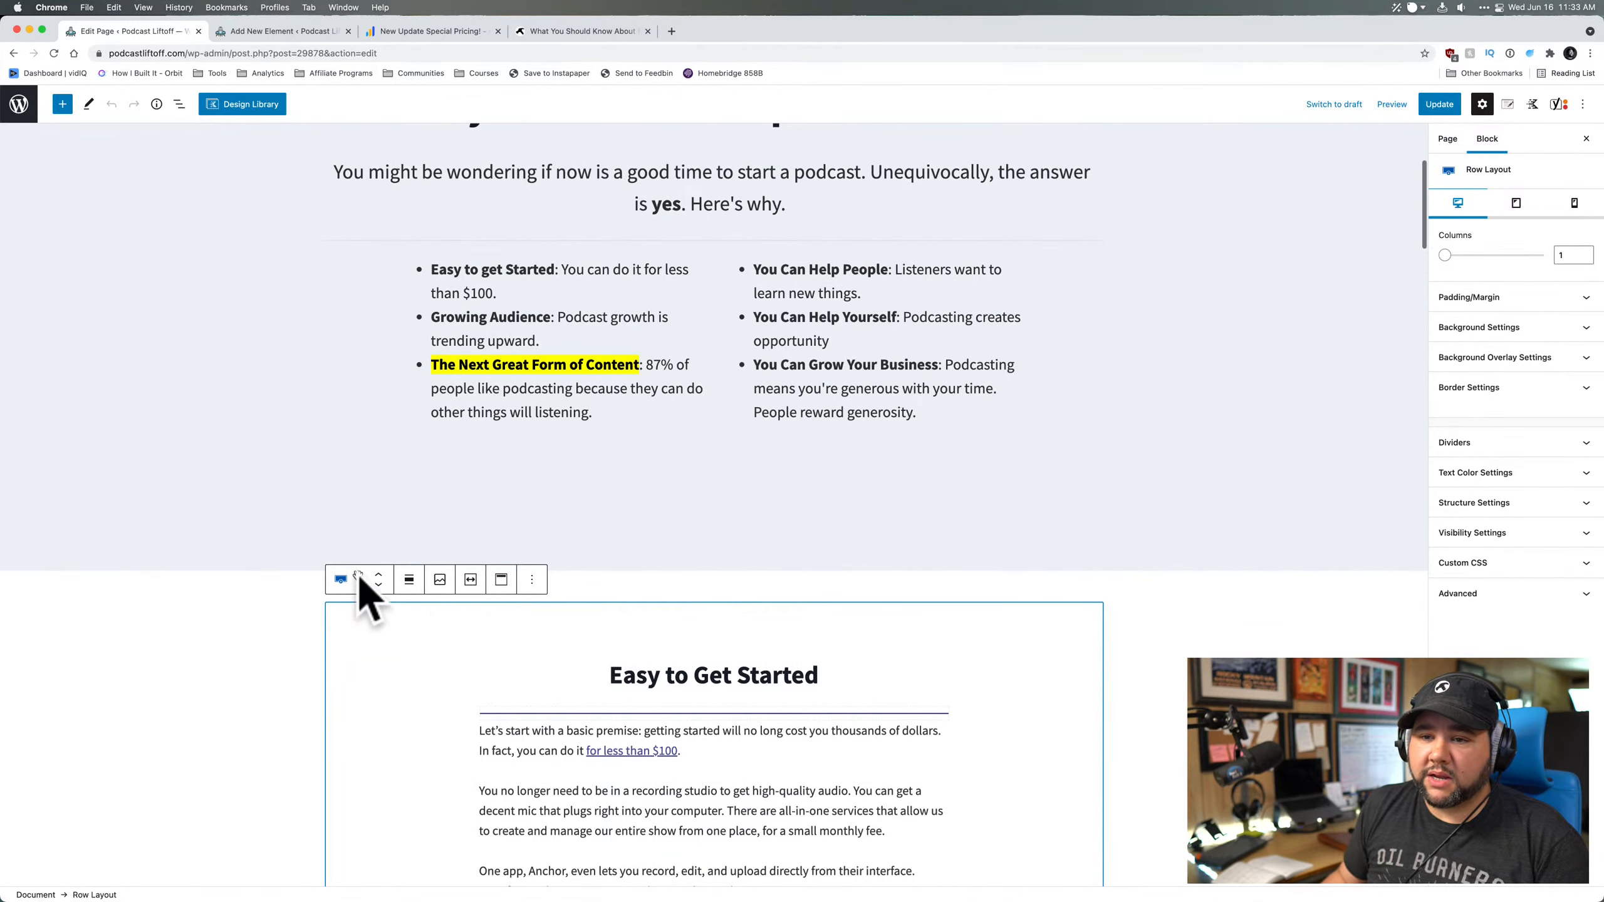
scroll(556, 635, "down", 3)
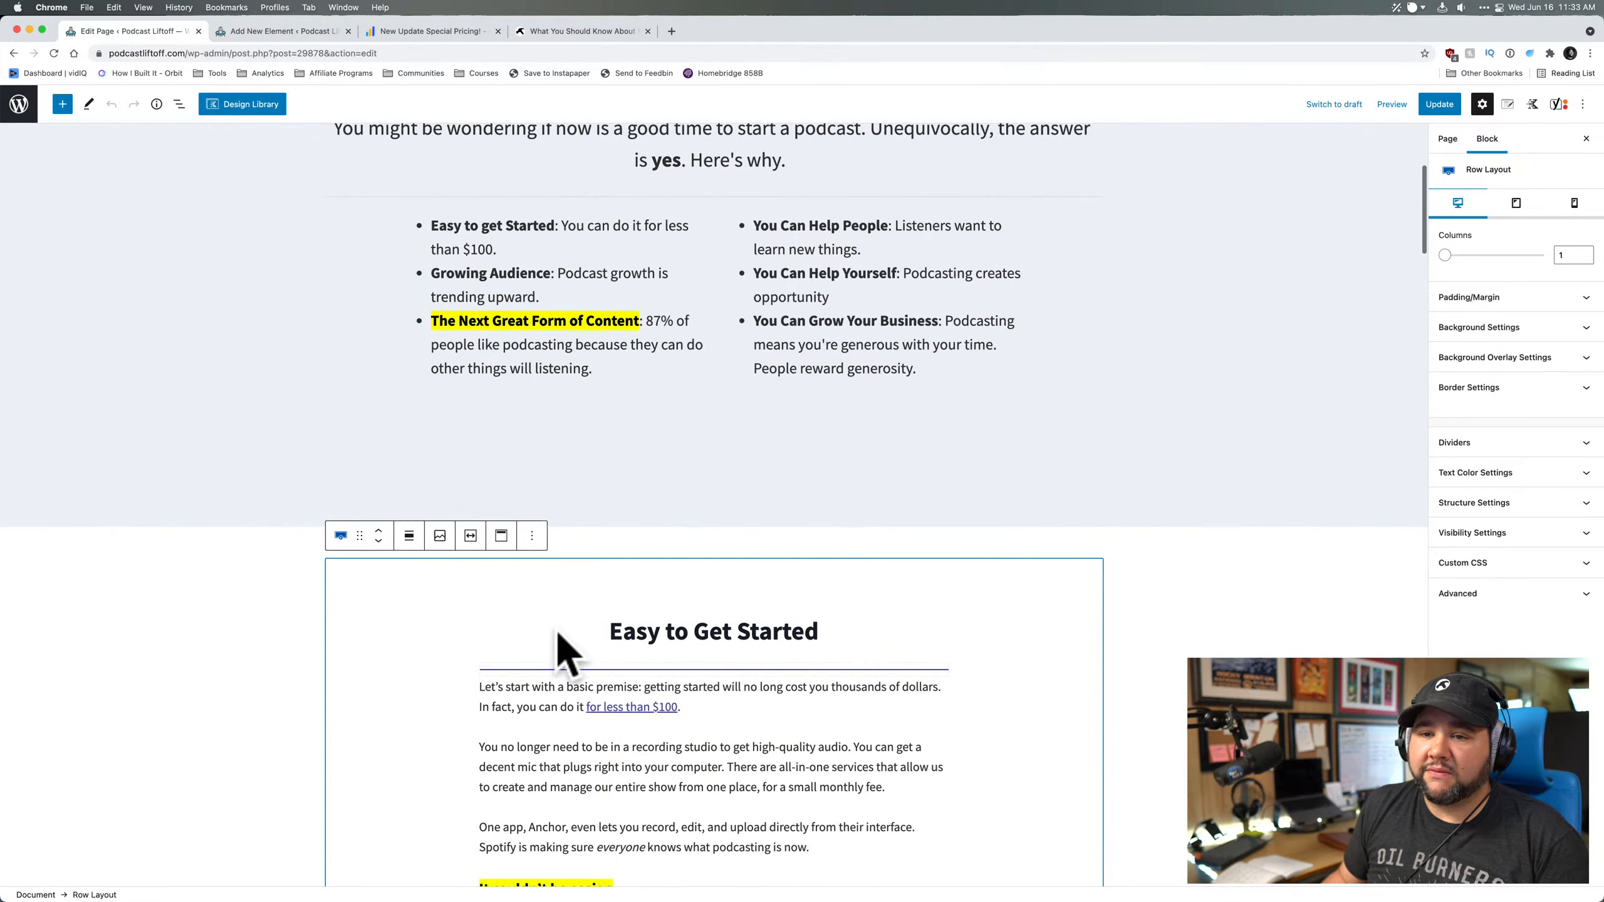
scroll(559, 633, "down", 10)
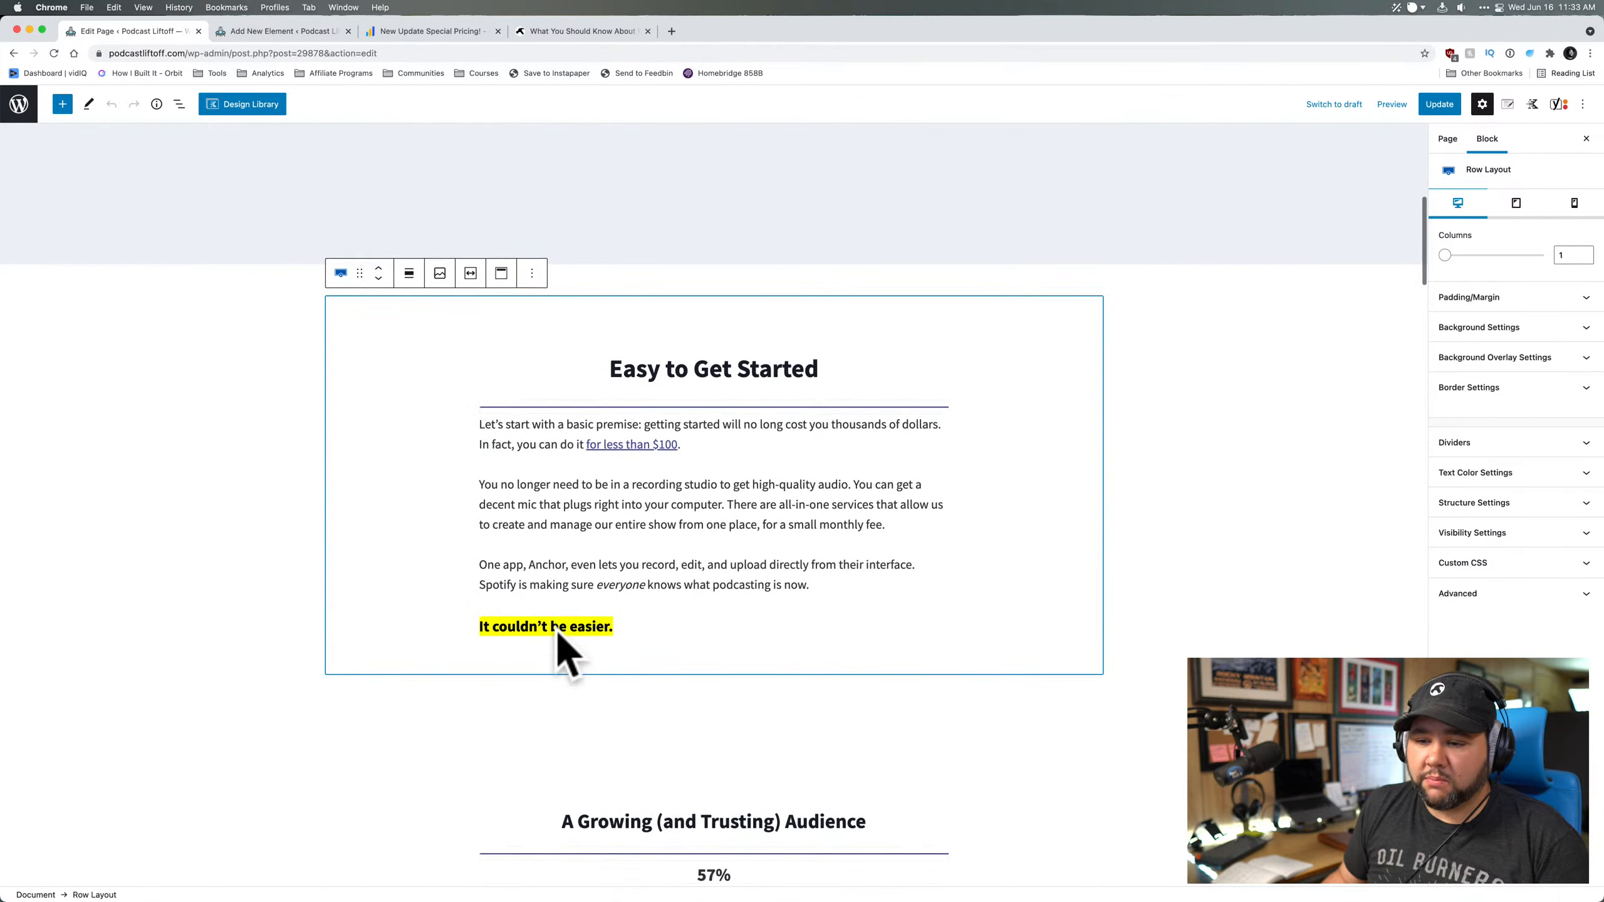
scroll(557, 631, "down", 5)
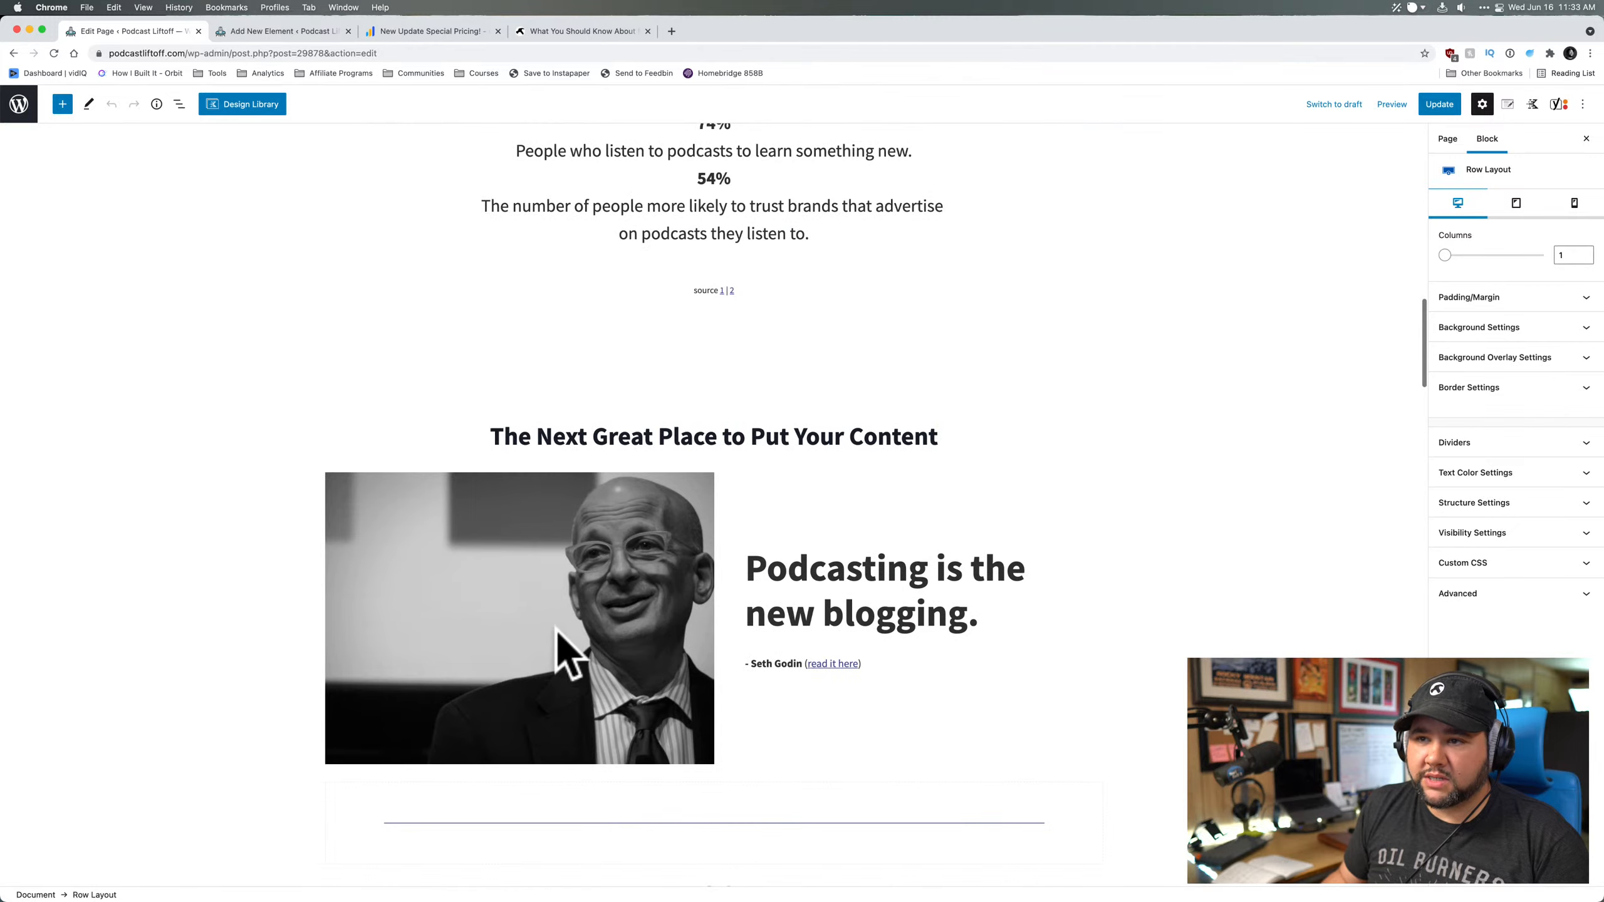
scroll(557, 629, "down", 20)
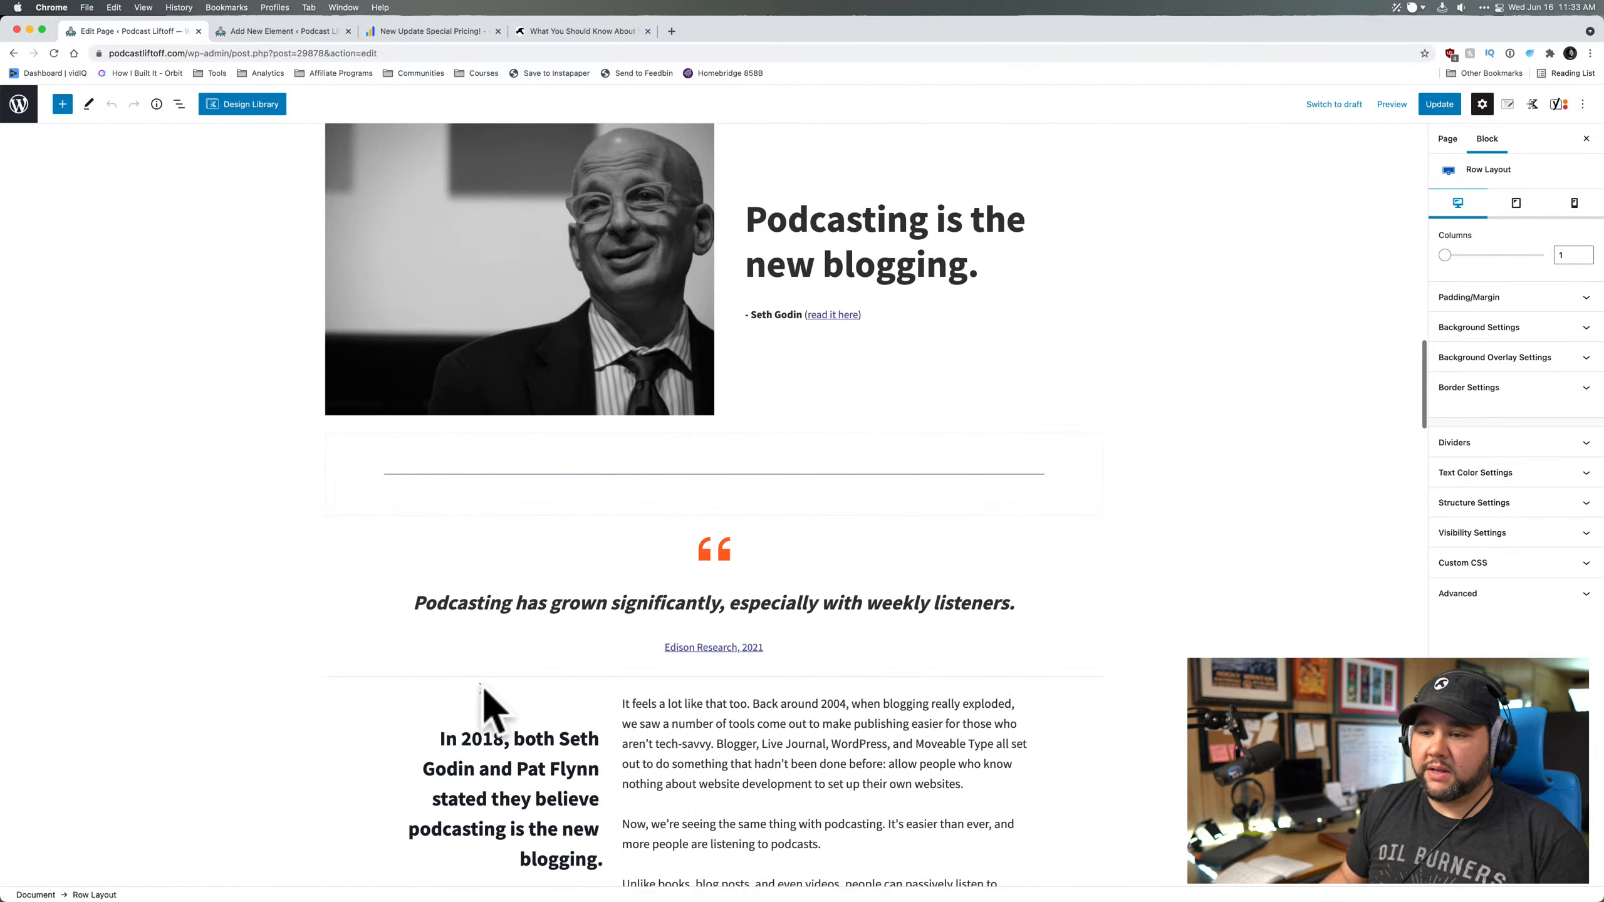
scroll(472, 733, "down", 20)
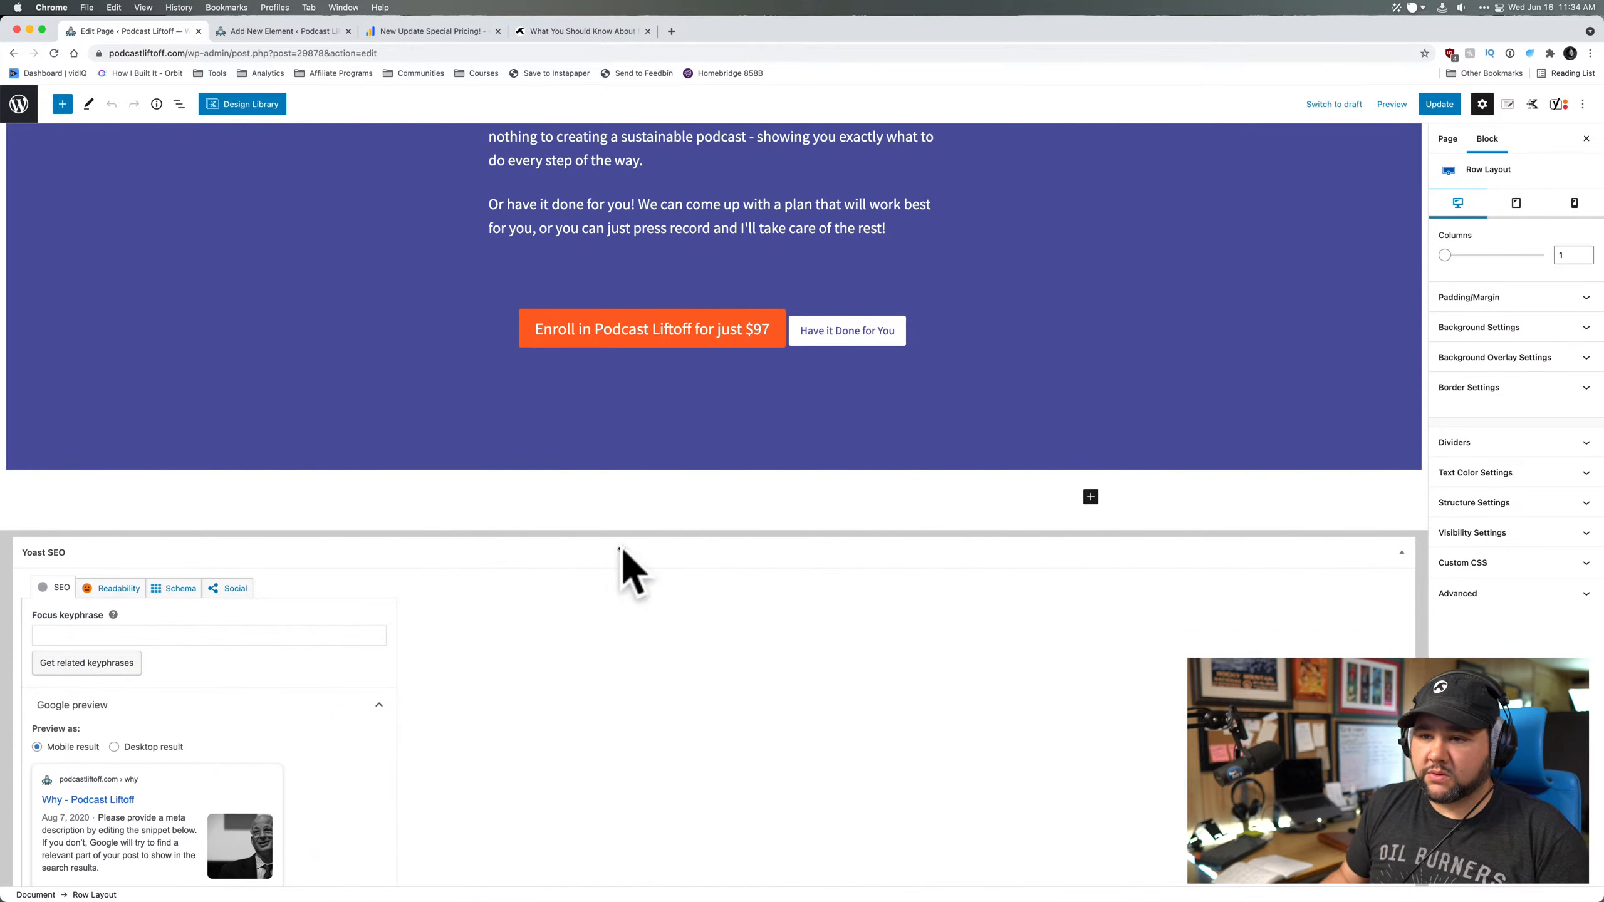
left_click(708, 325)
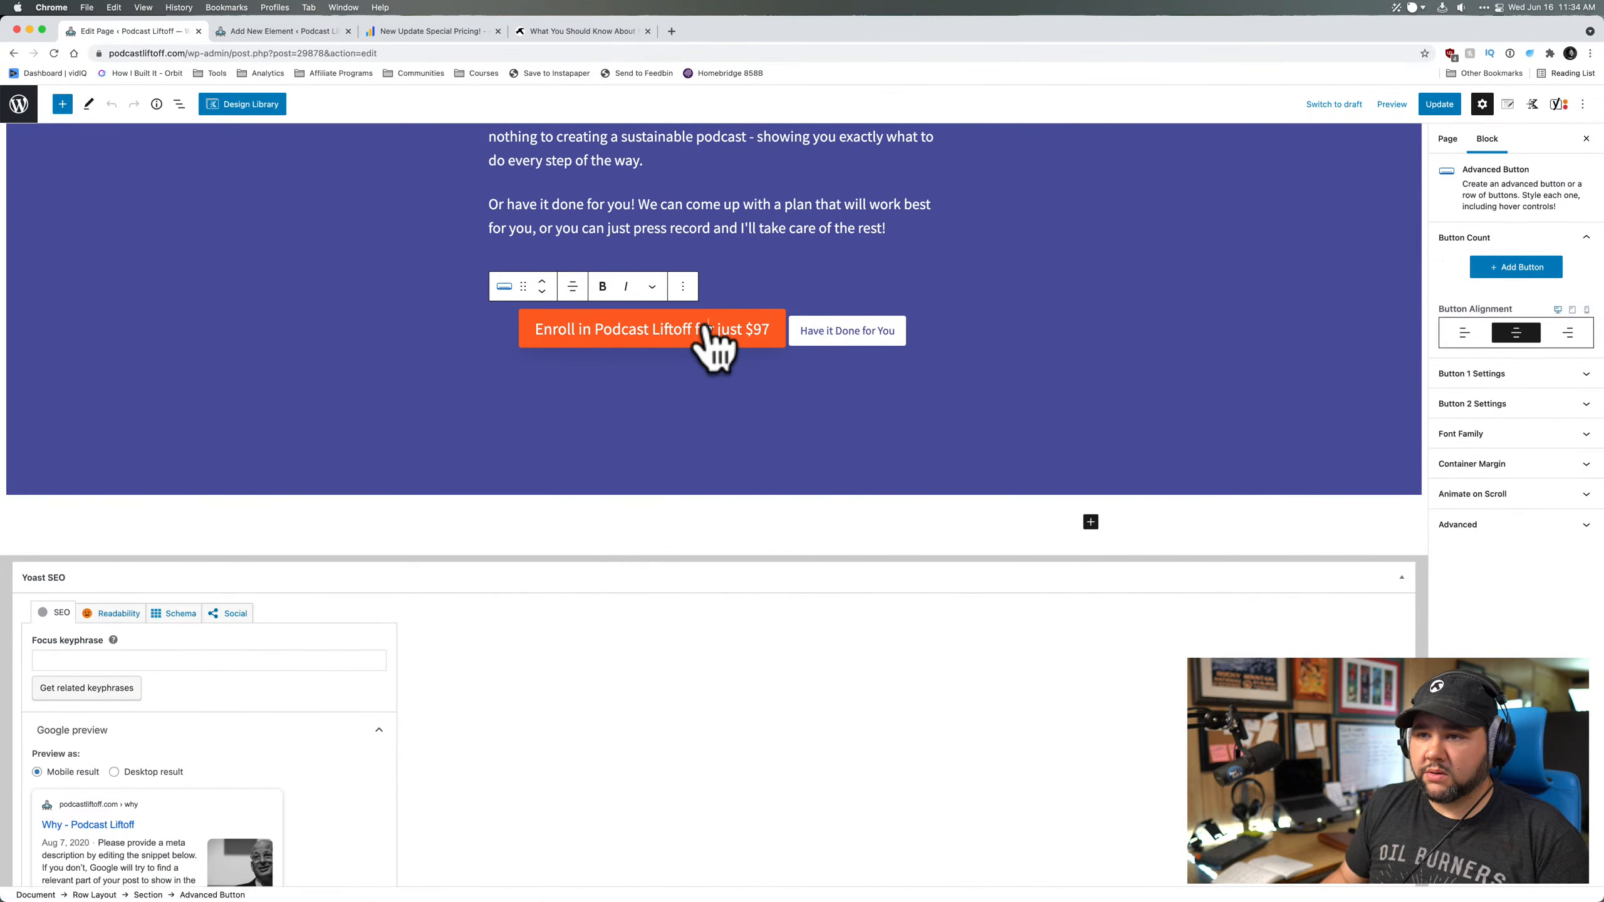
- Change the price in the orange enroll button's text to $79 and update the Why page
left_click(760, 341)
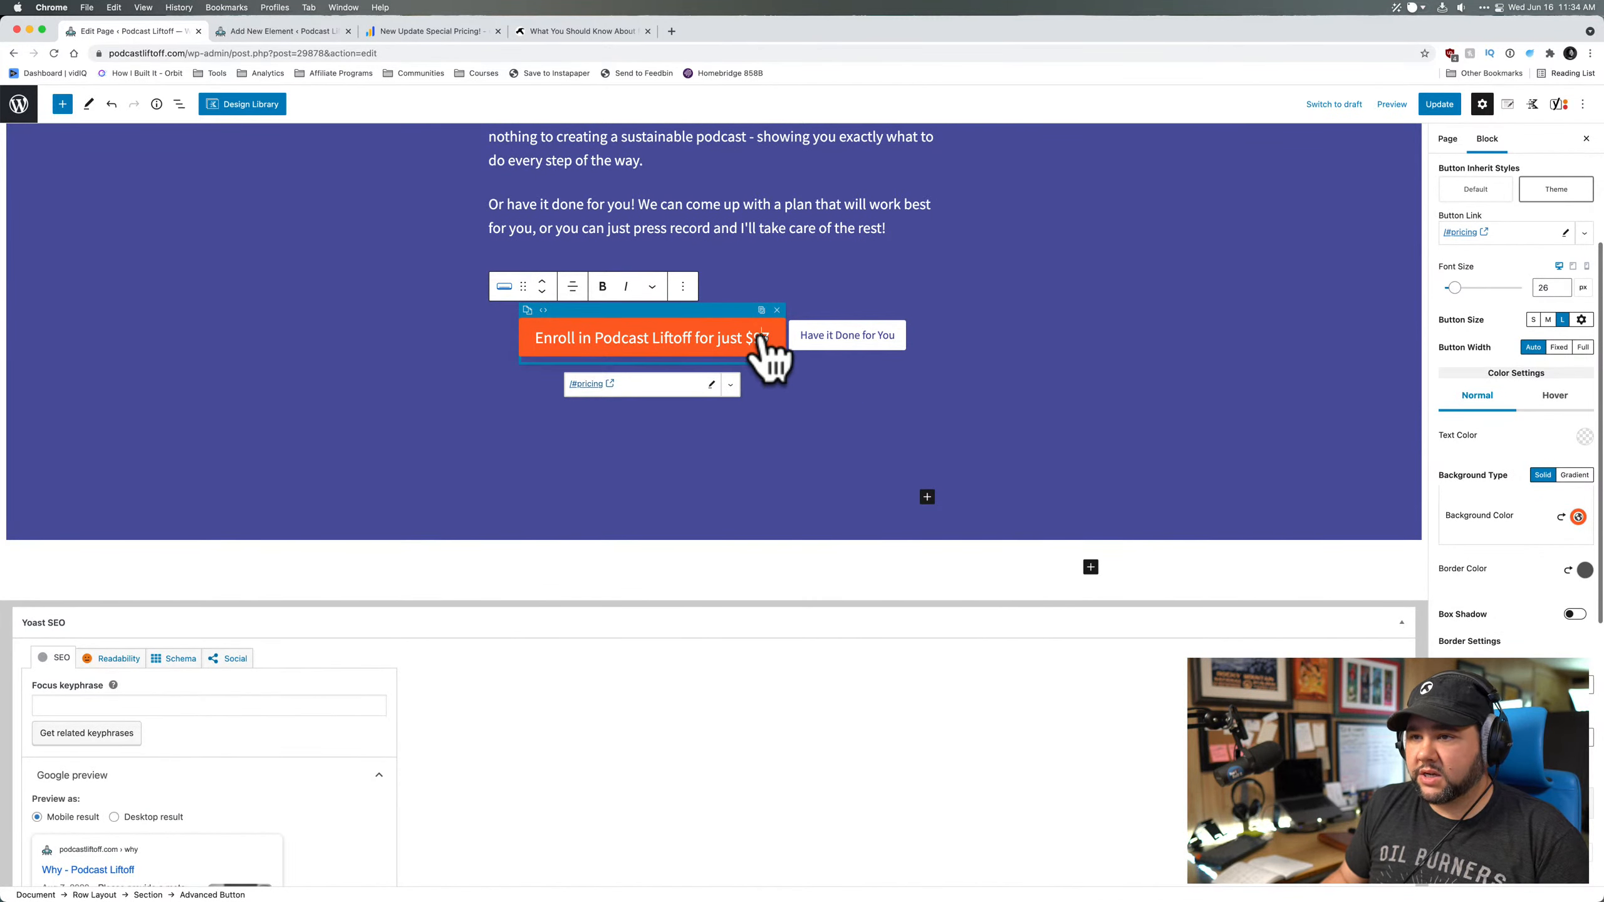
key("BackSpace")
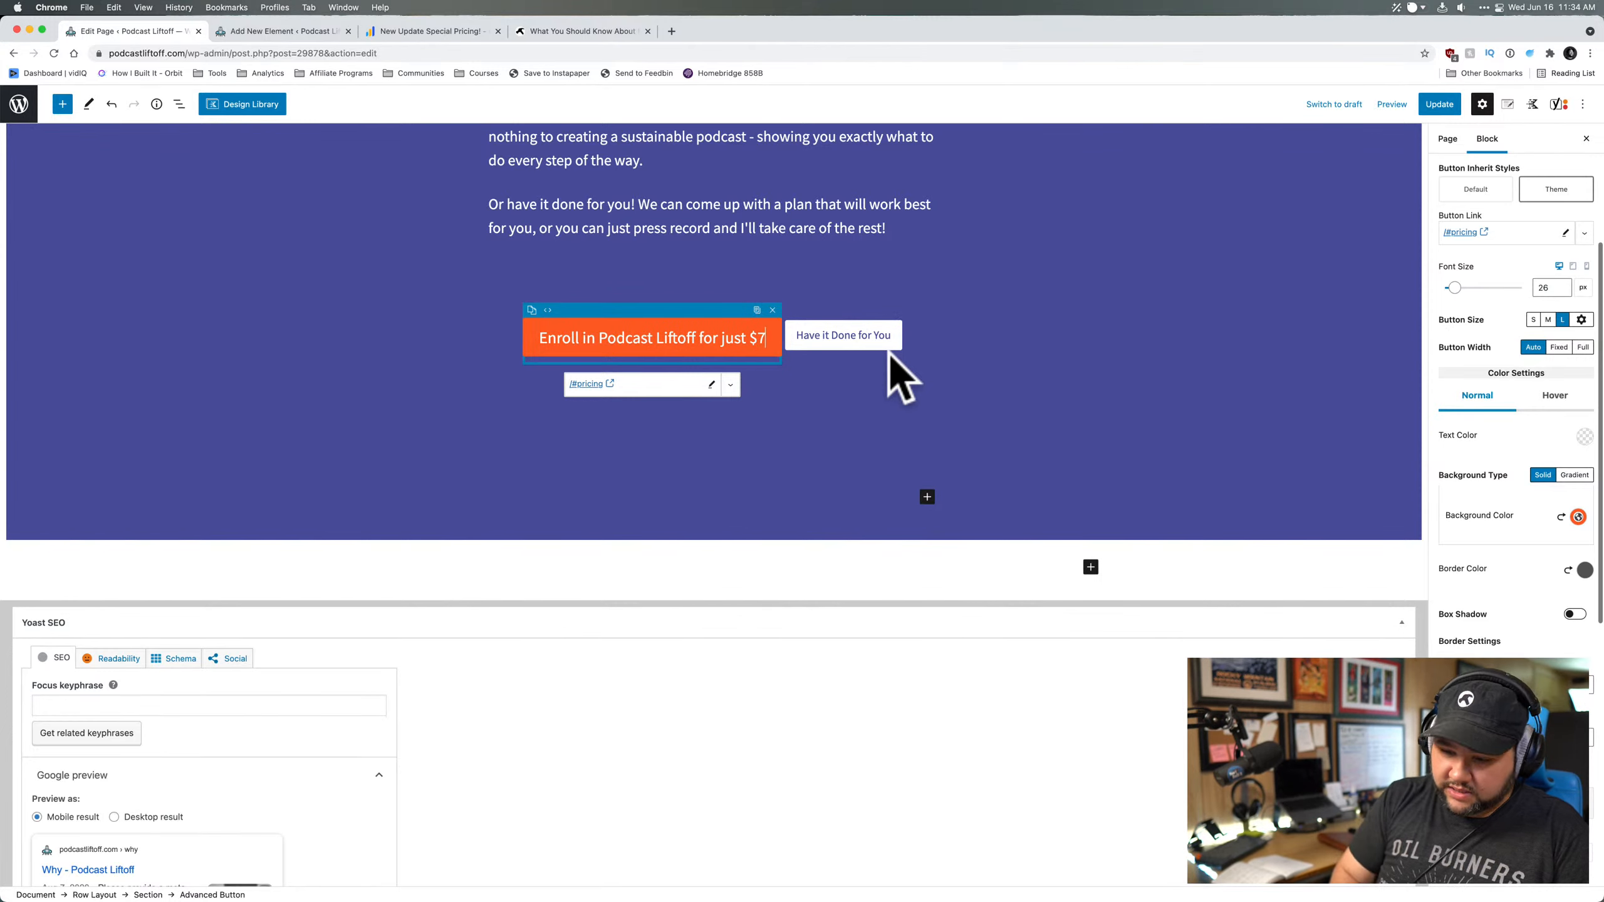
type("9")
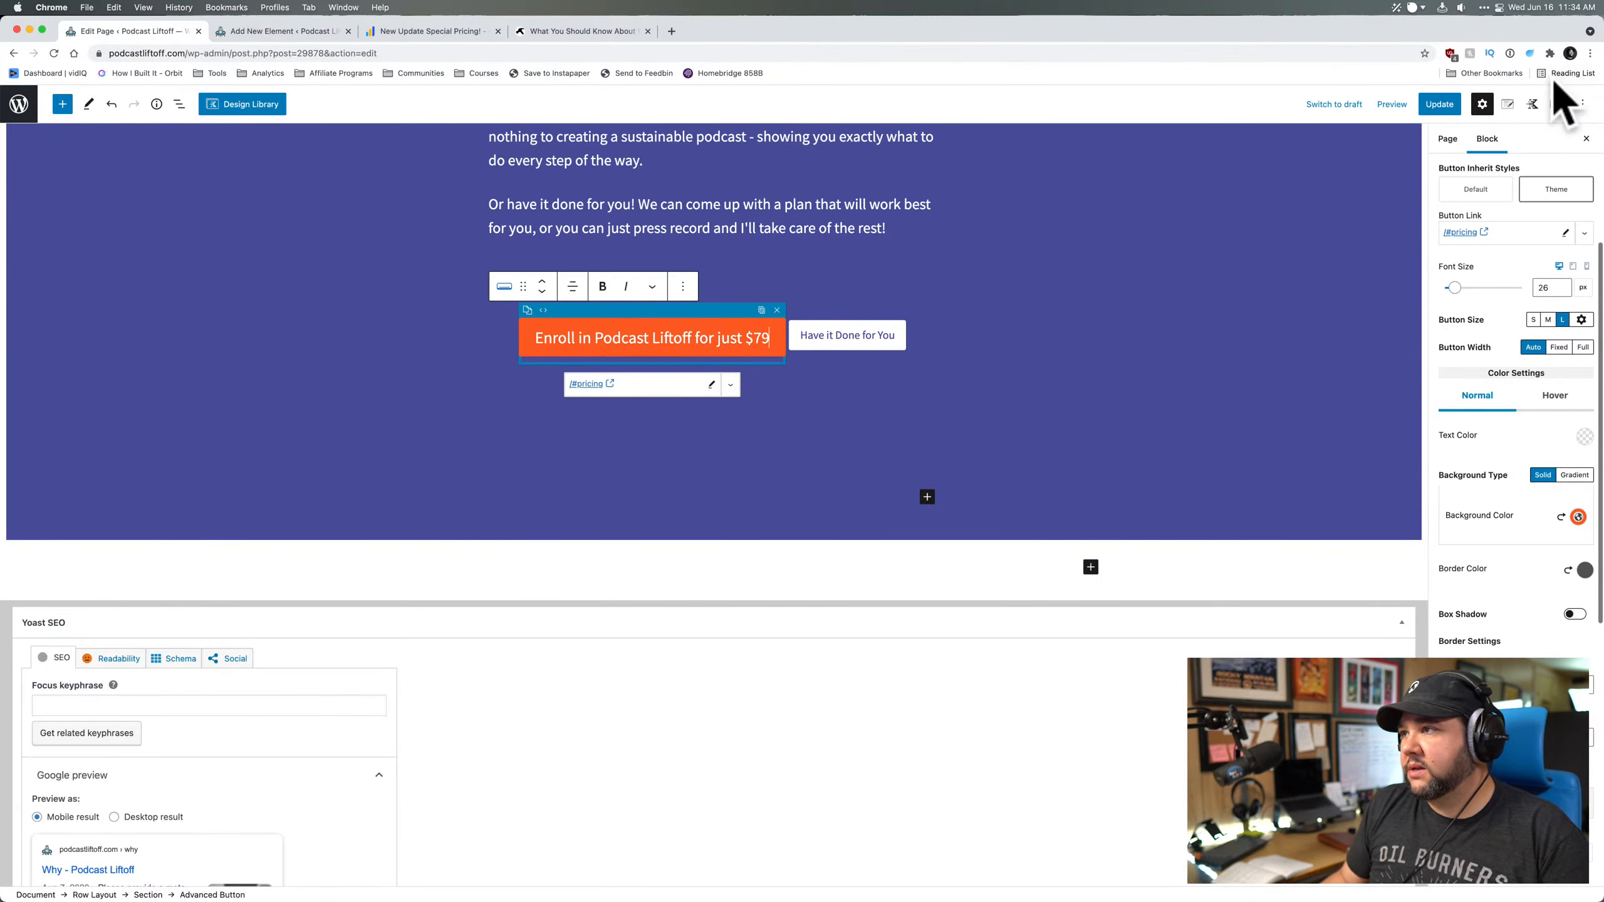
left_click(1452, 99)
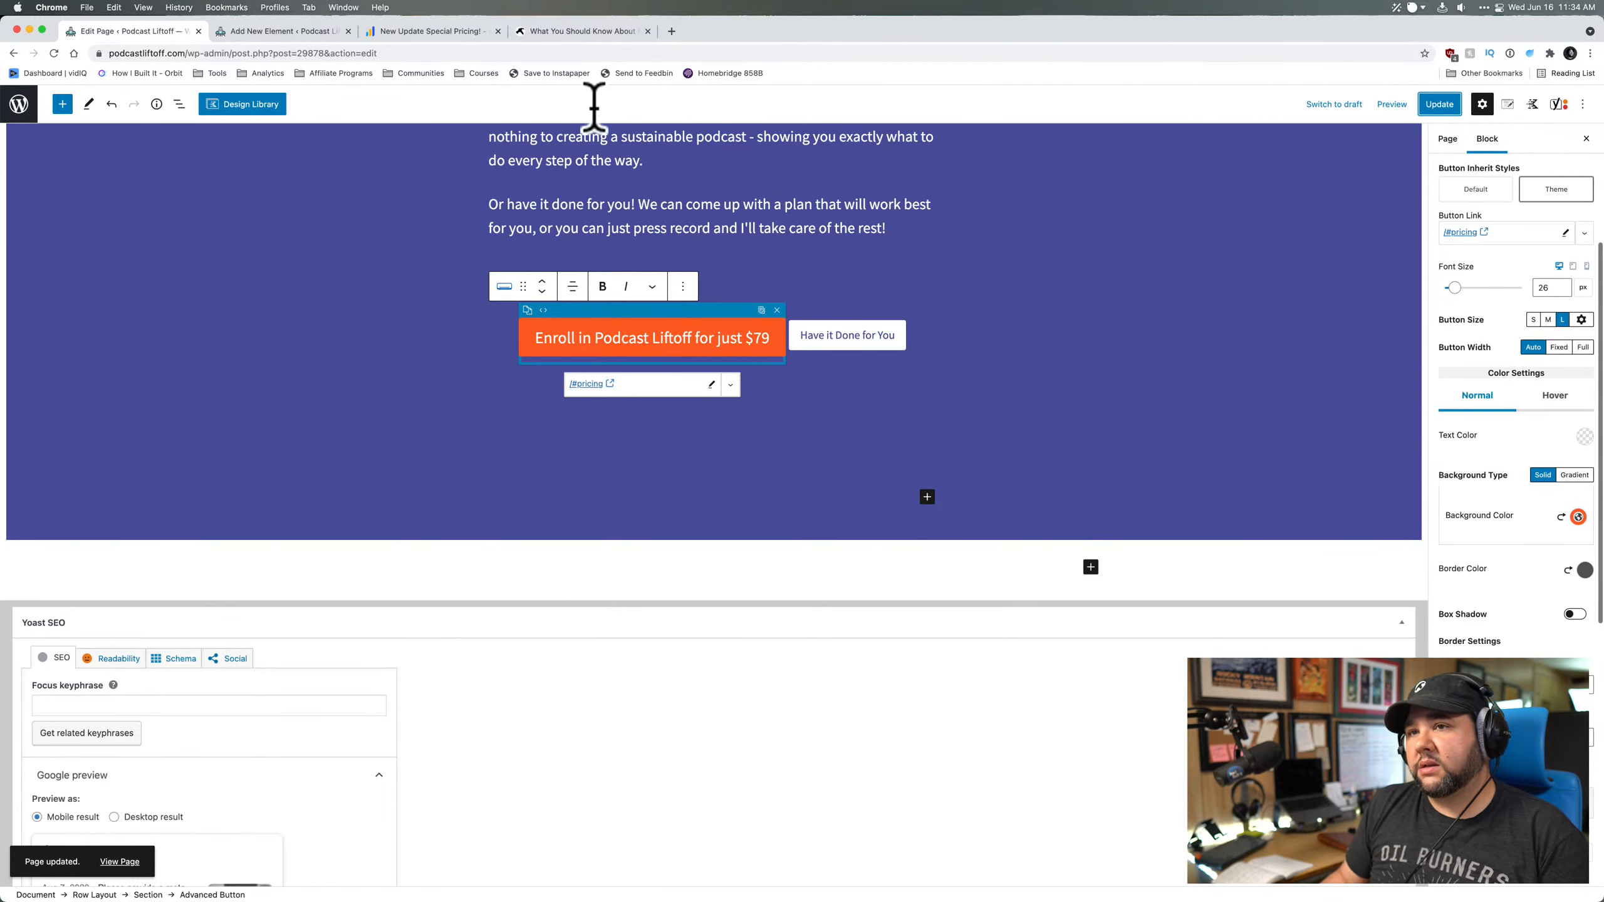
- Open the Creator Courses WordPress admin in a new tab and log in with the account username and password
left_click(671, 31)
type("cre")
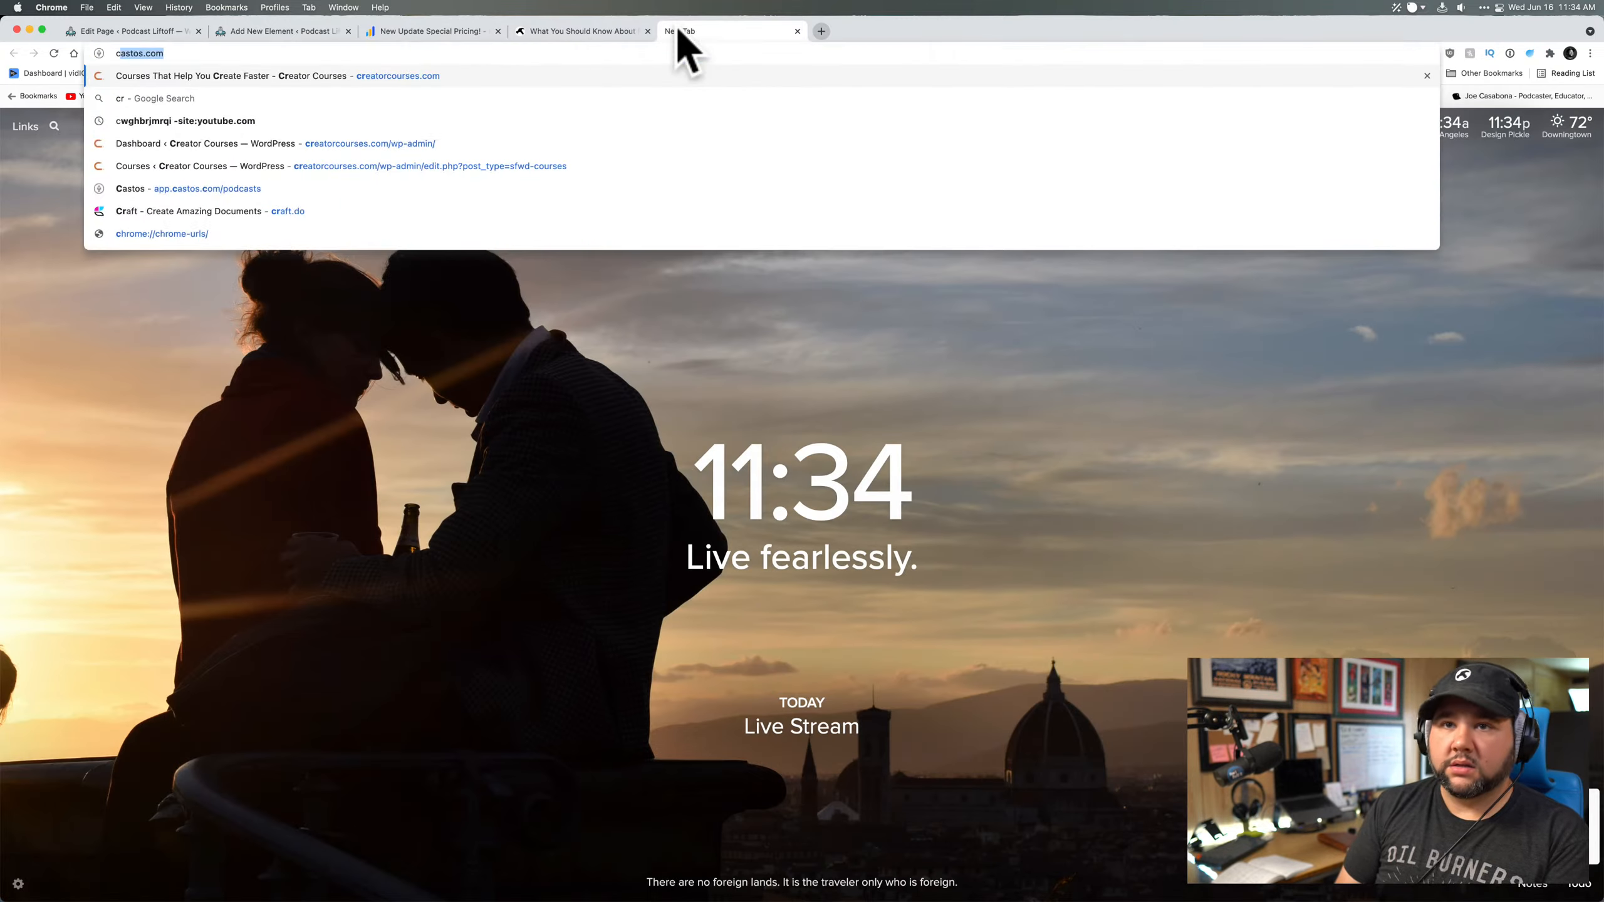
key("Down")
key("Down")
key("Down")
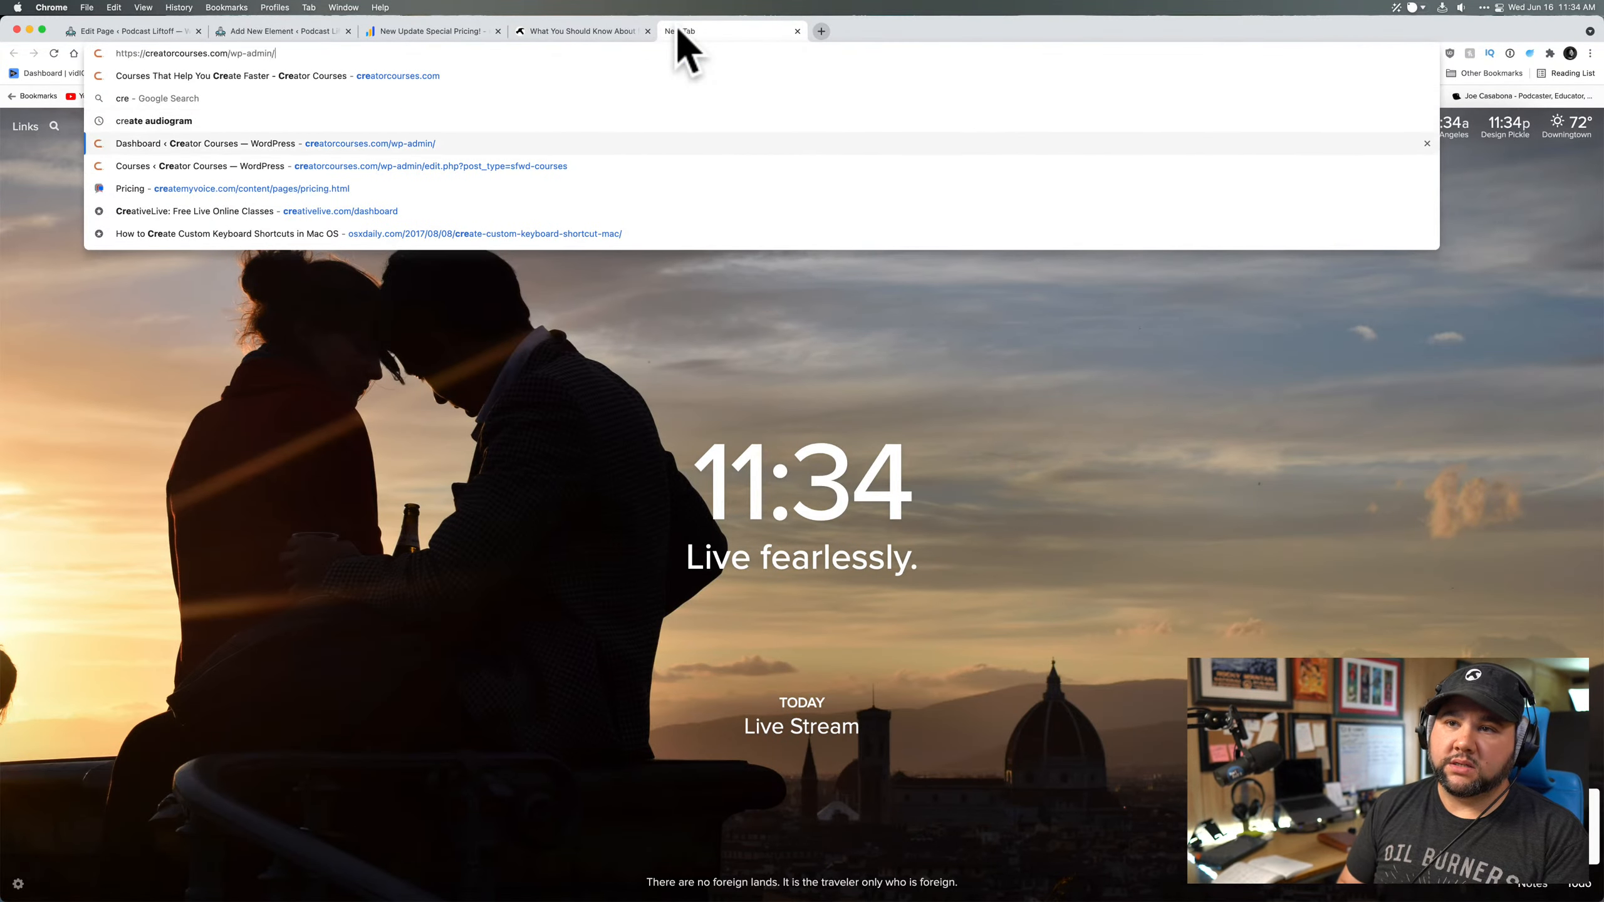
key("Return")
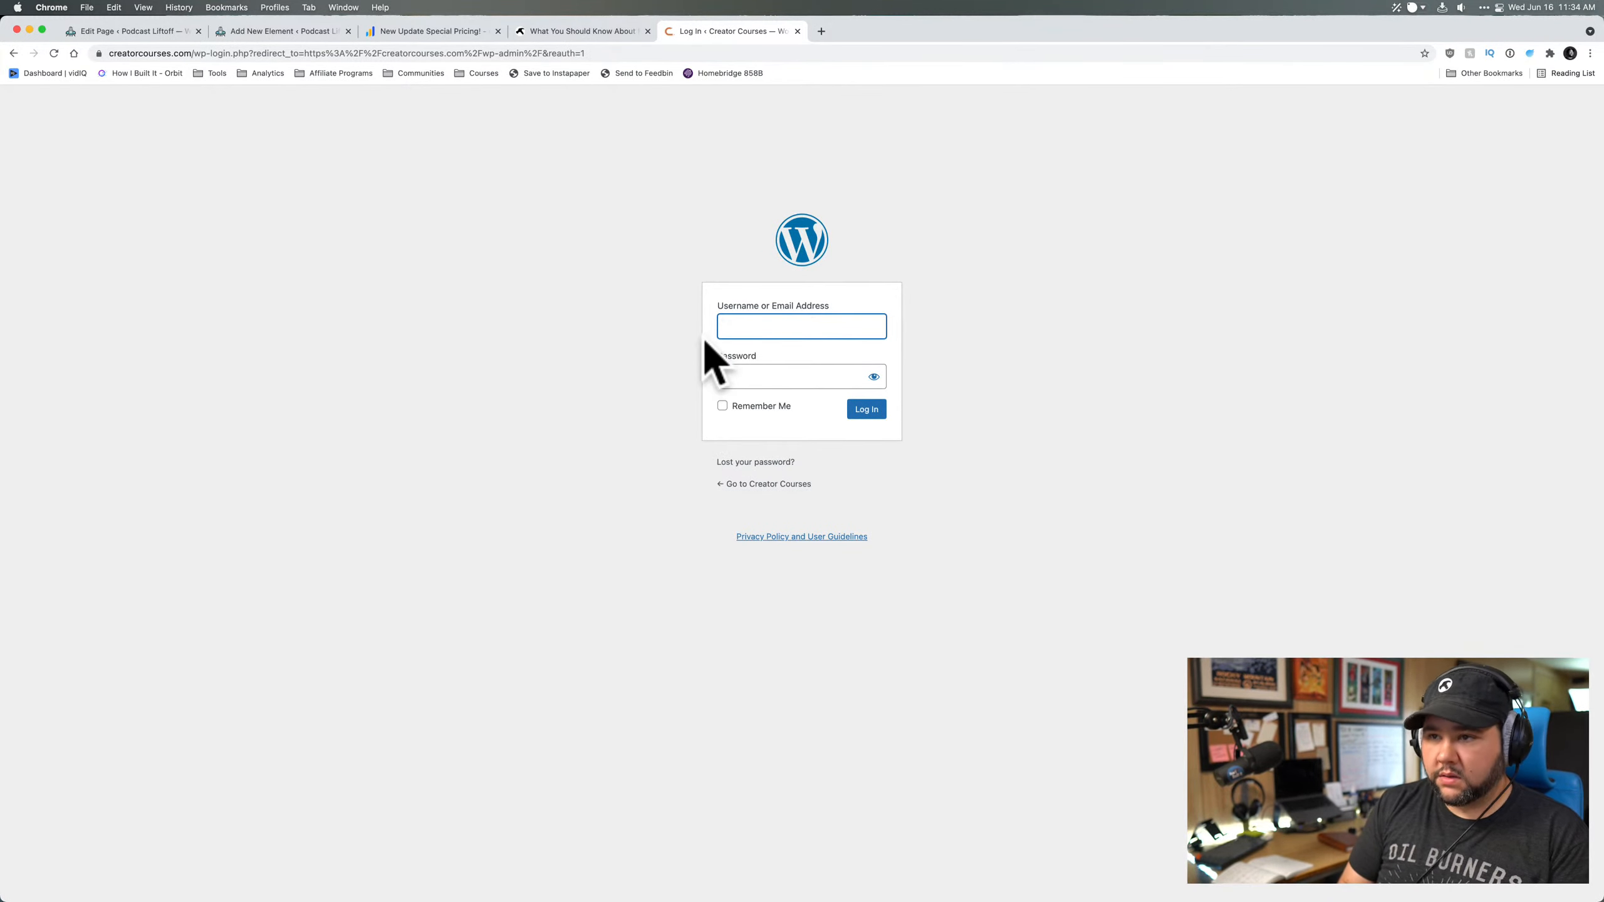
key("super+backslash")
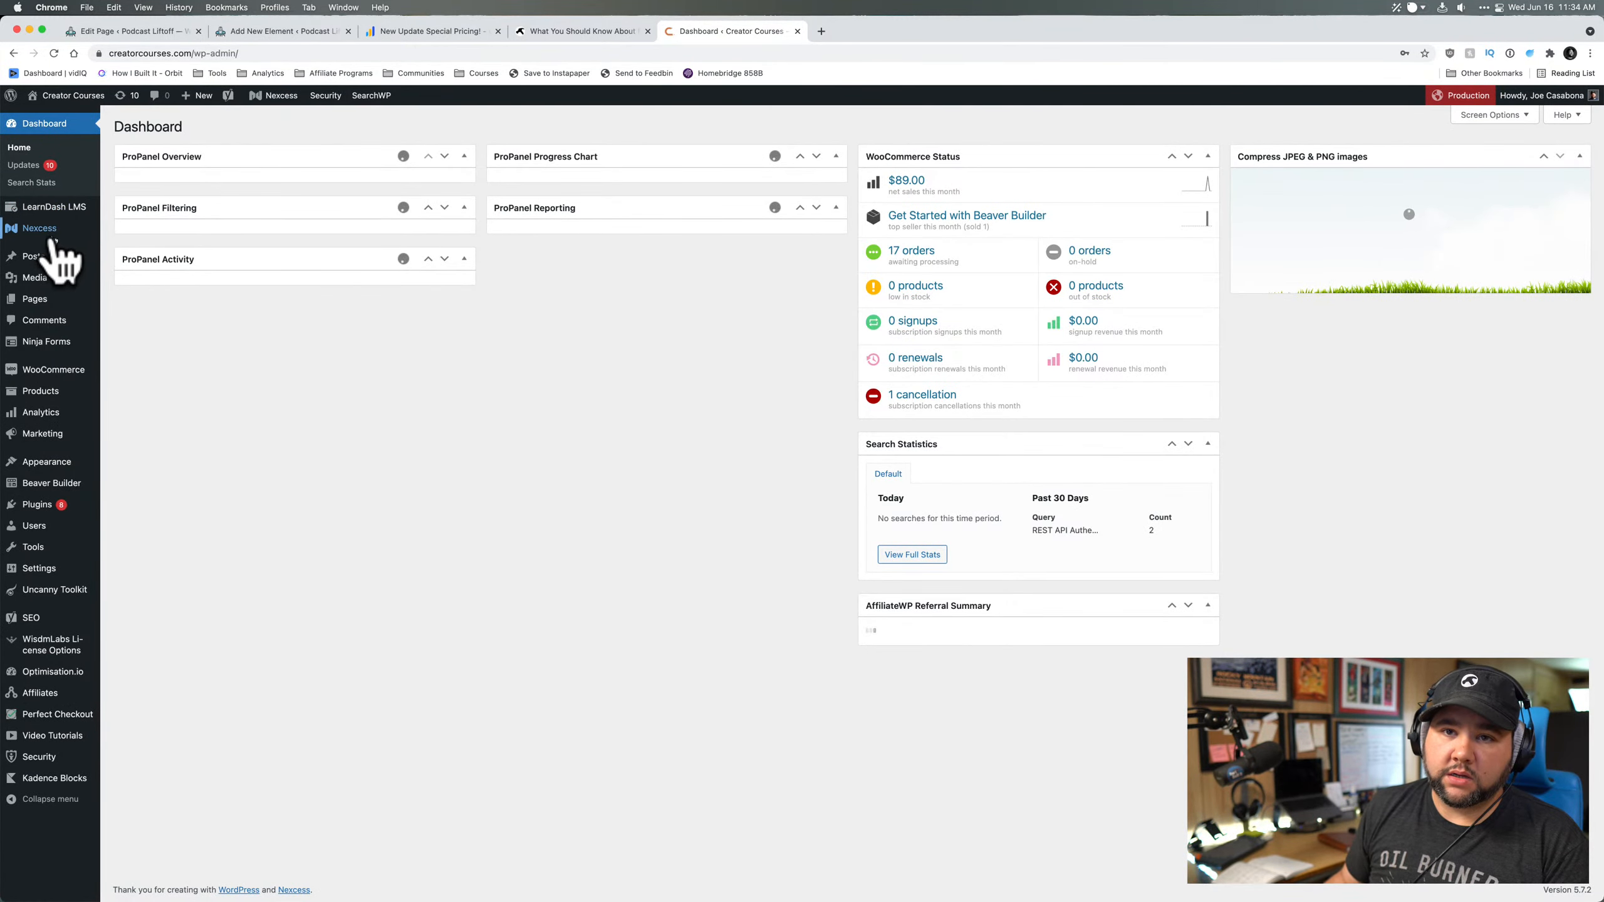
- Open the Podcast Liftoff product for editing and go to its product data
mouse_move(54, 220)
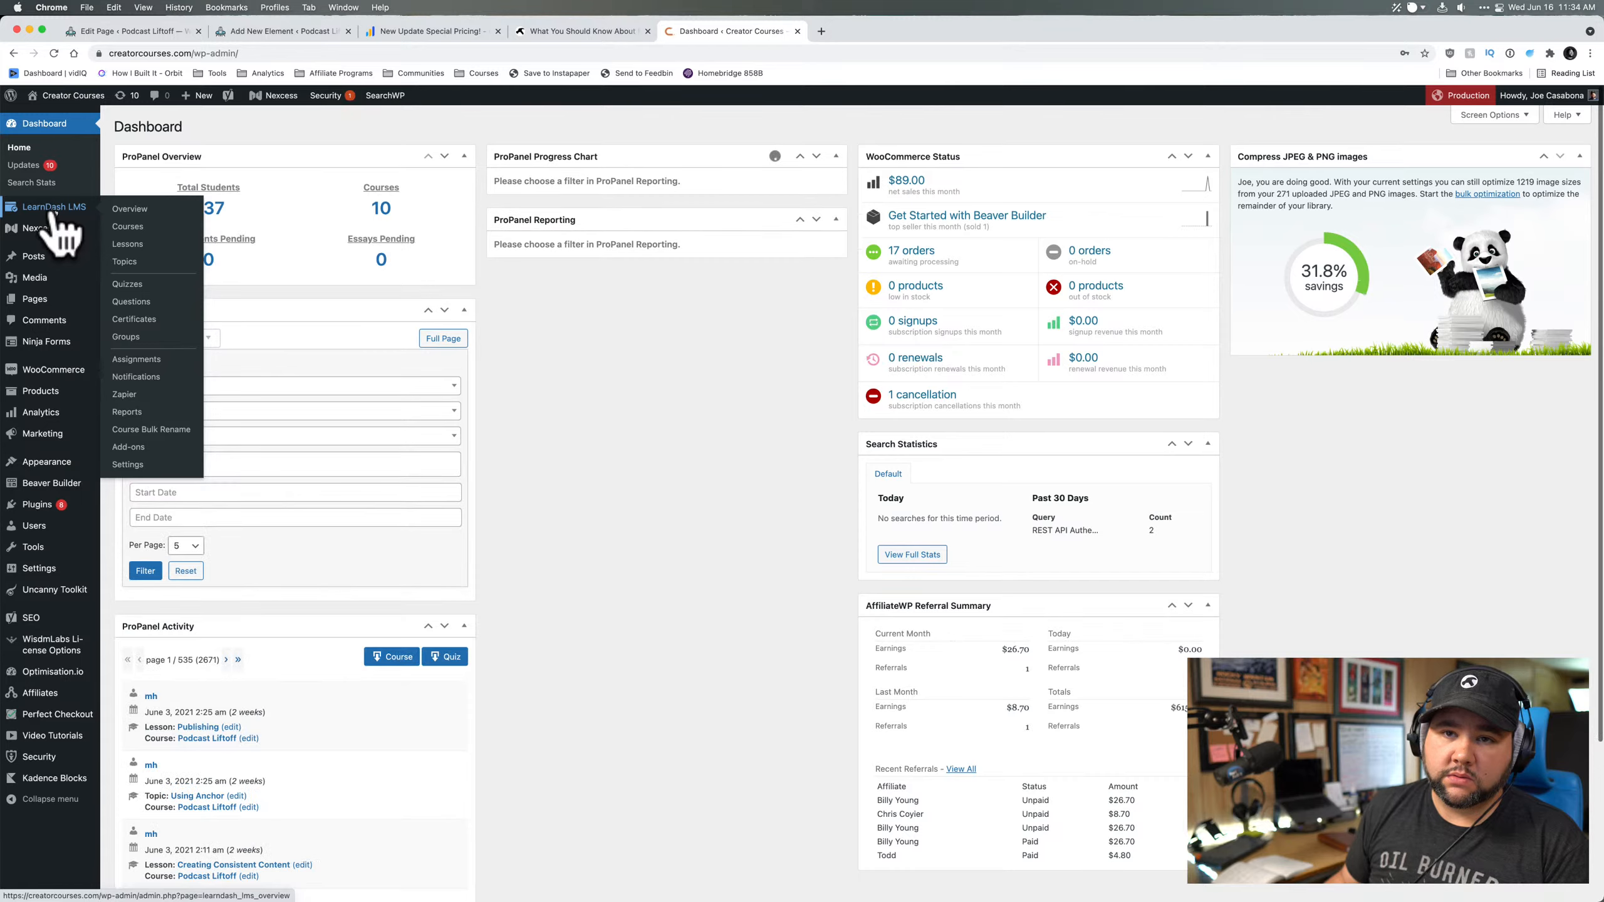
left_click(39, 391)
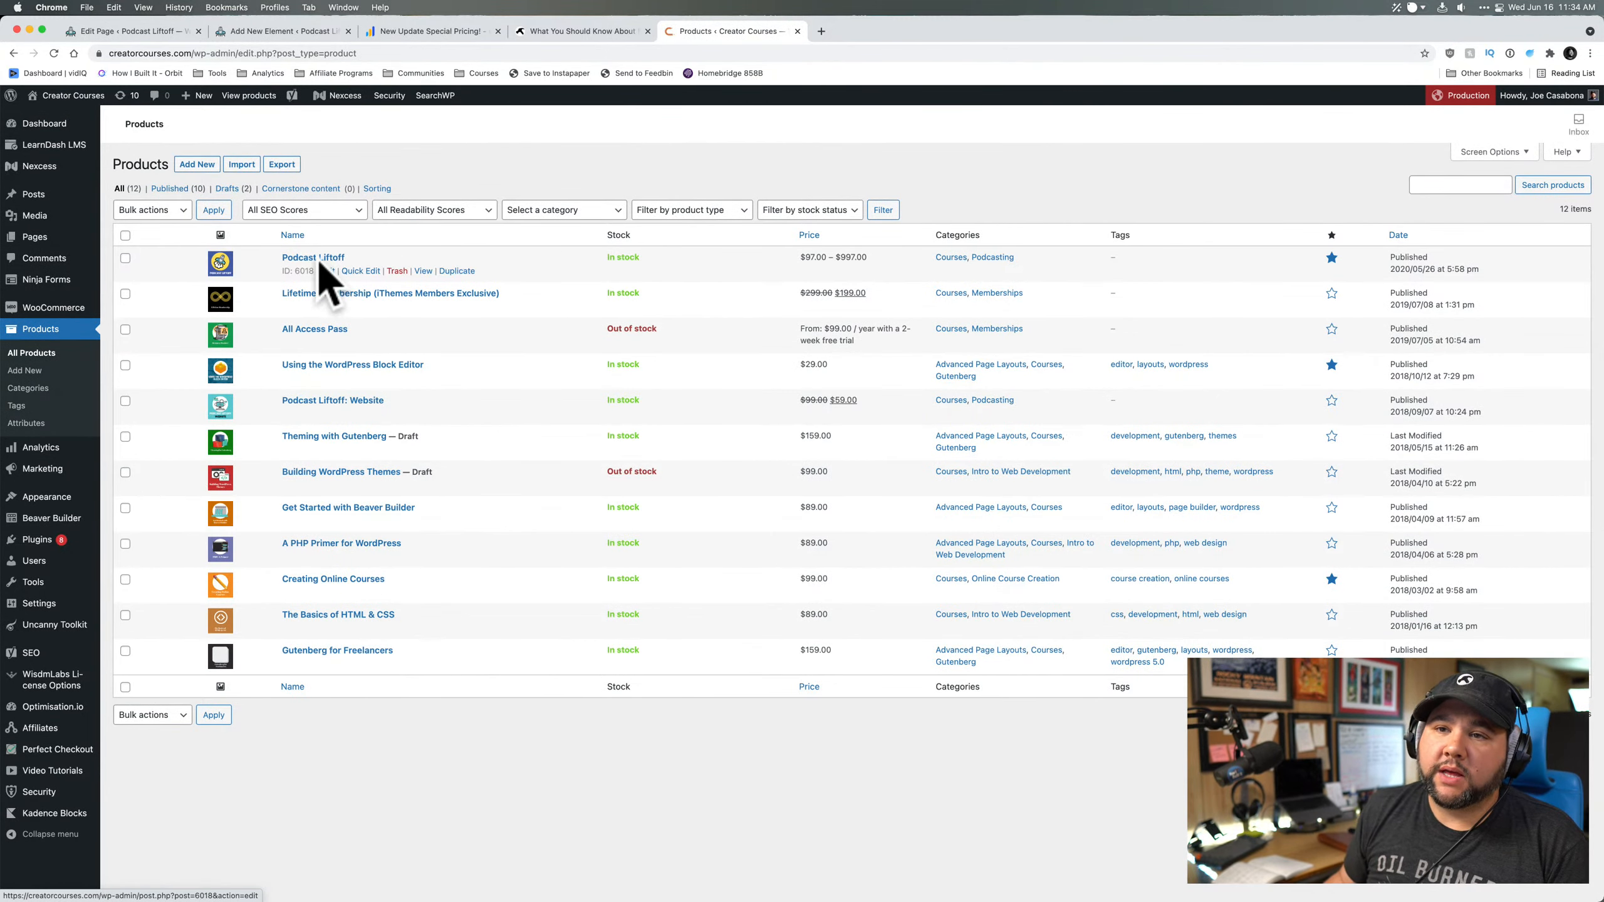
left_click(317, 258)
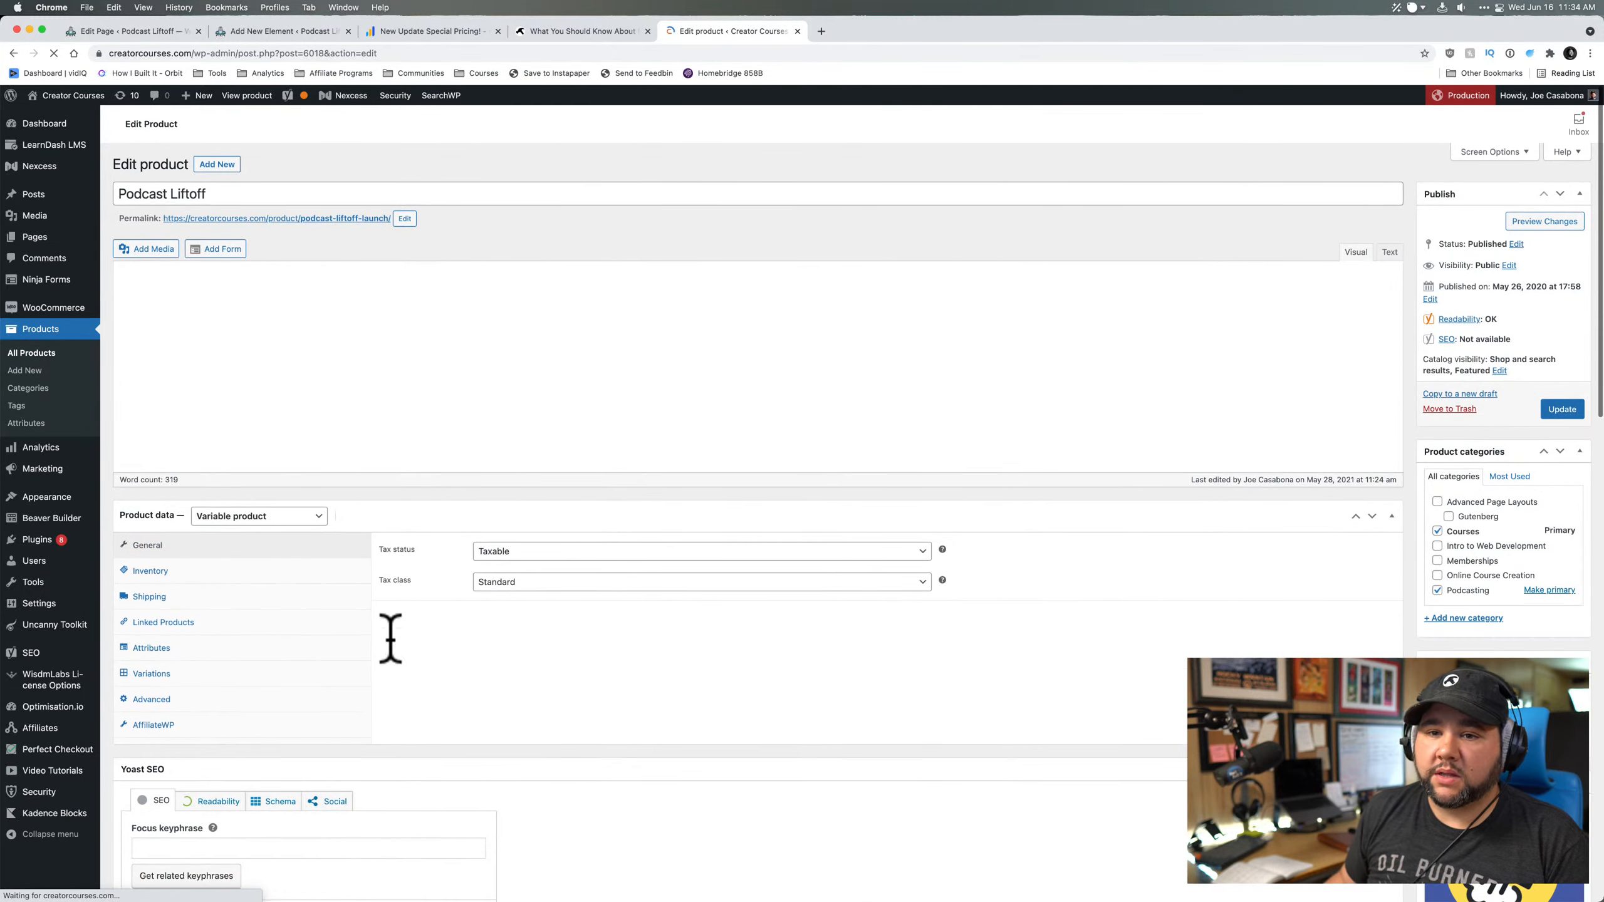
scroll(205, 584, "down", 1)
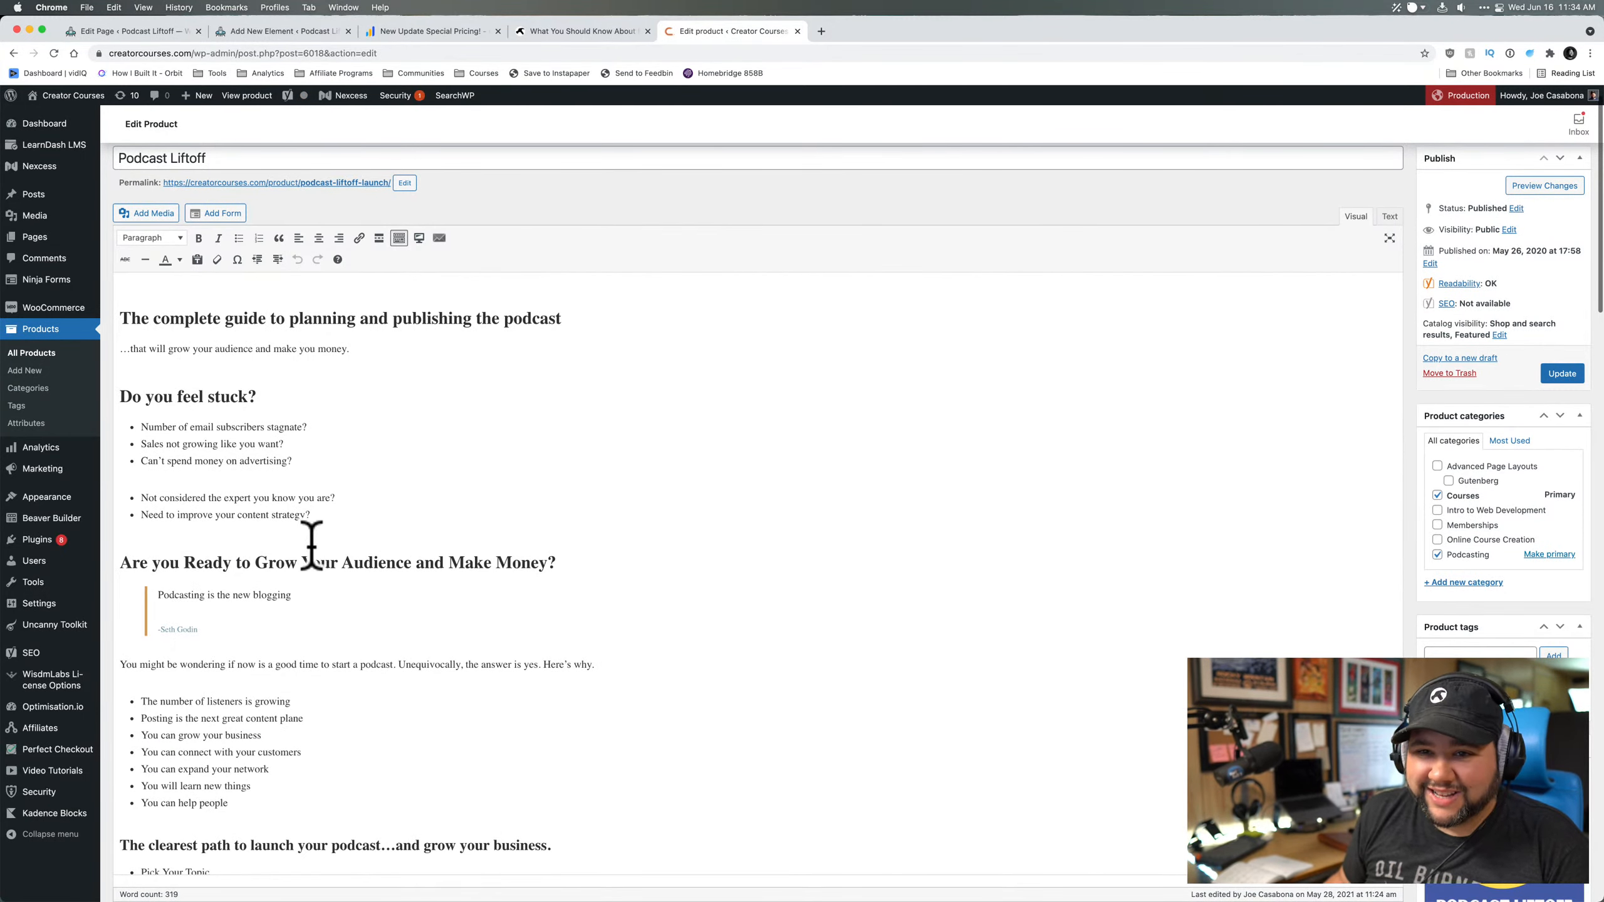
scroll(657, 569, "down", 20)
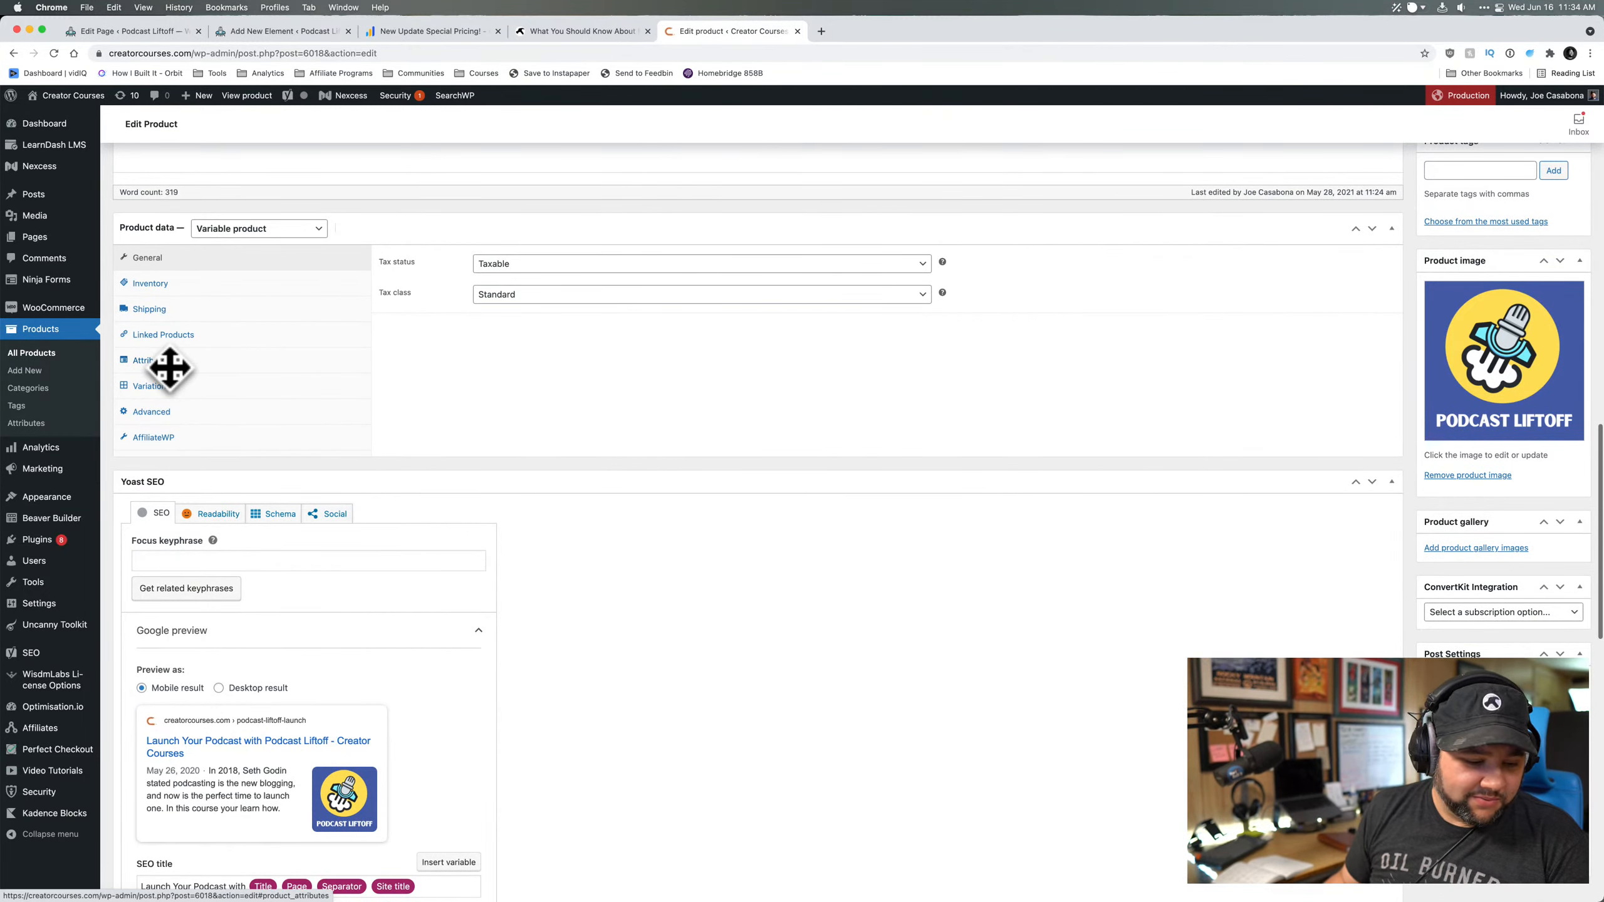
- Expand the Lite variation in the product's variations and set its regular price to $79
left_click(182, 310)
left_click(183, 285)
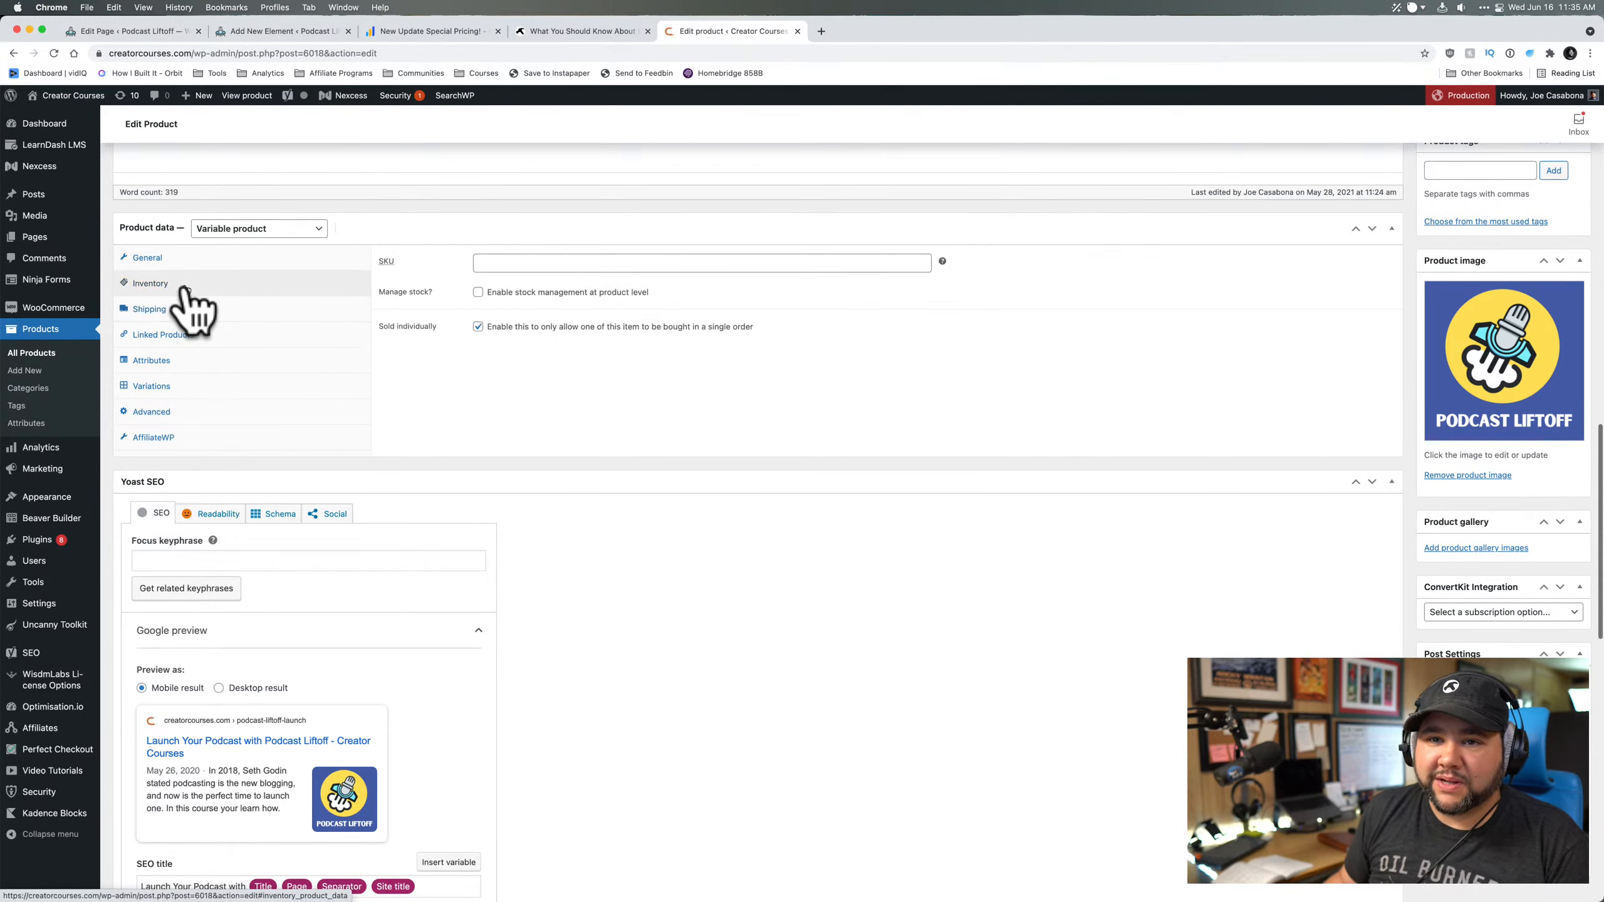
left_click(182, 362)
left_click(184, 386)
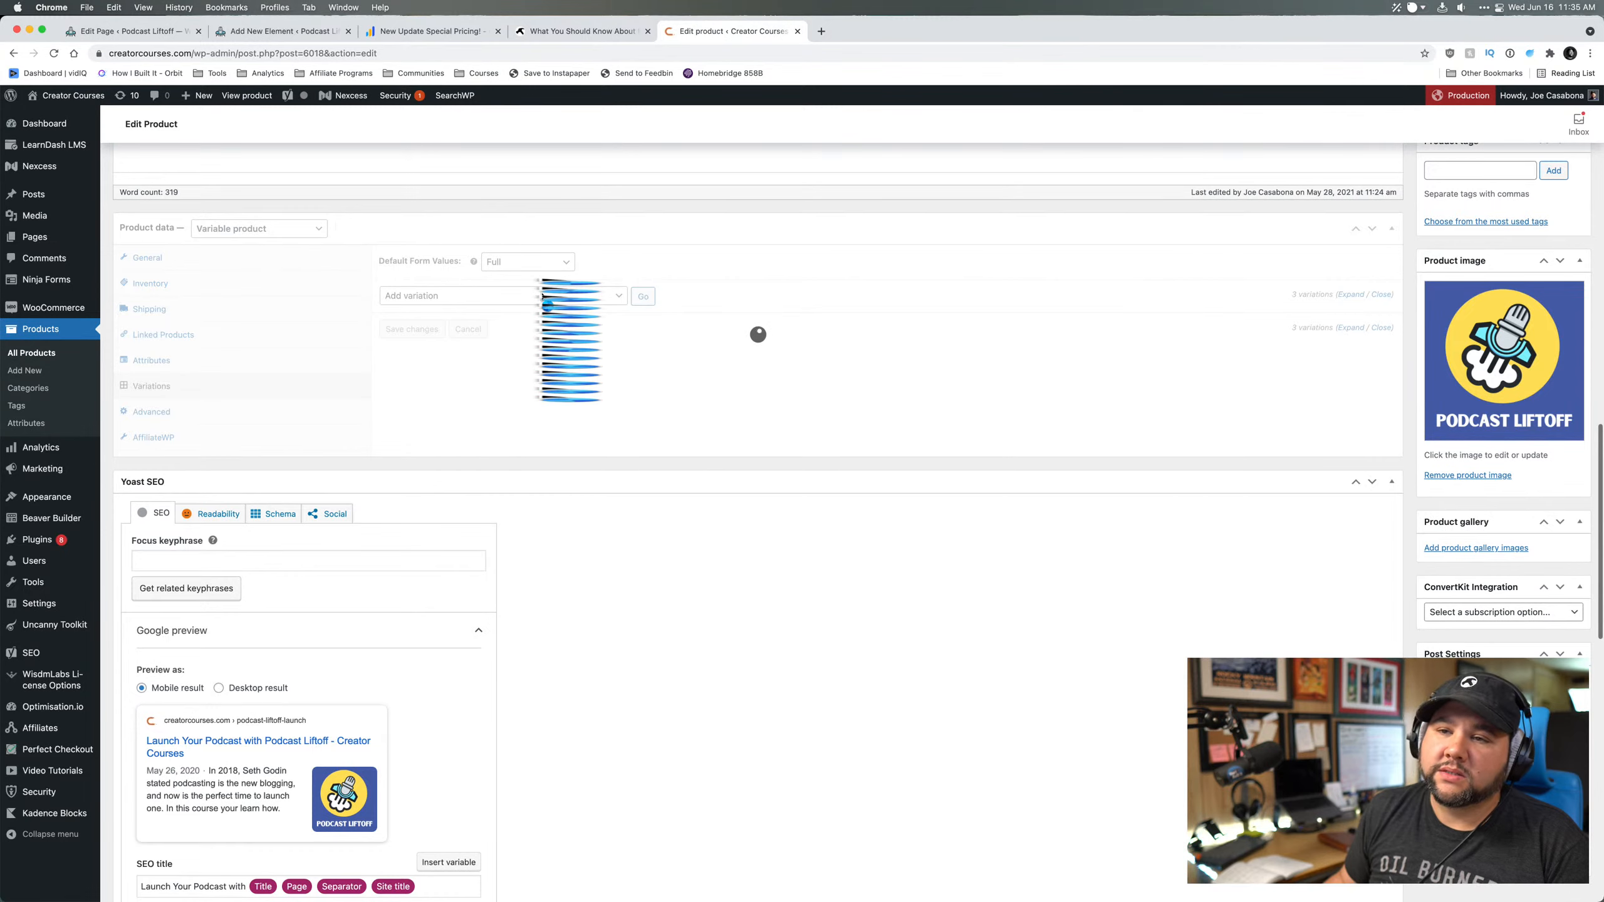
mouse_move(516, 334)
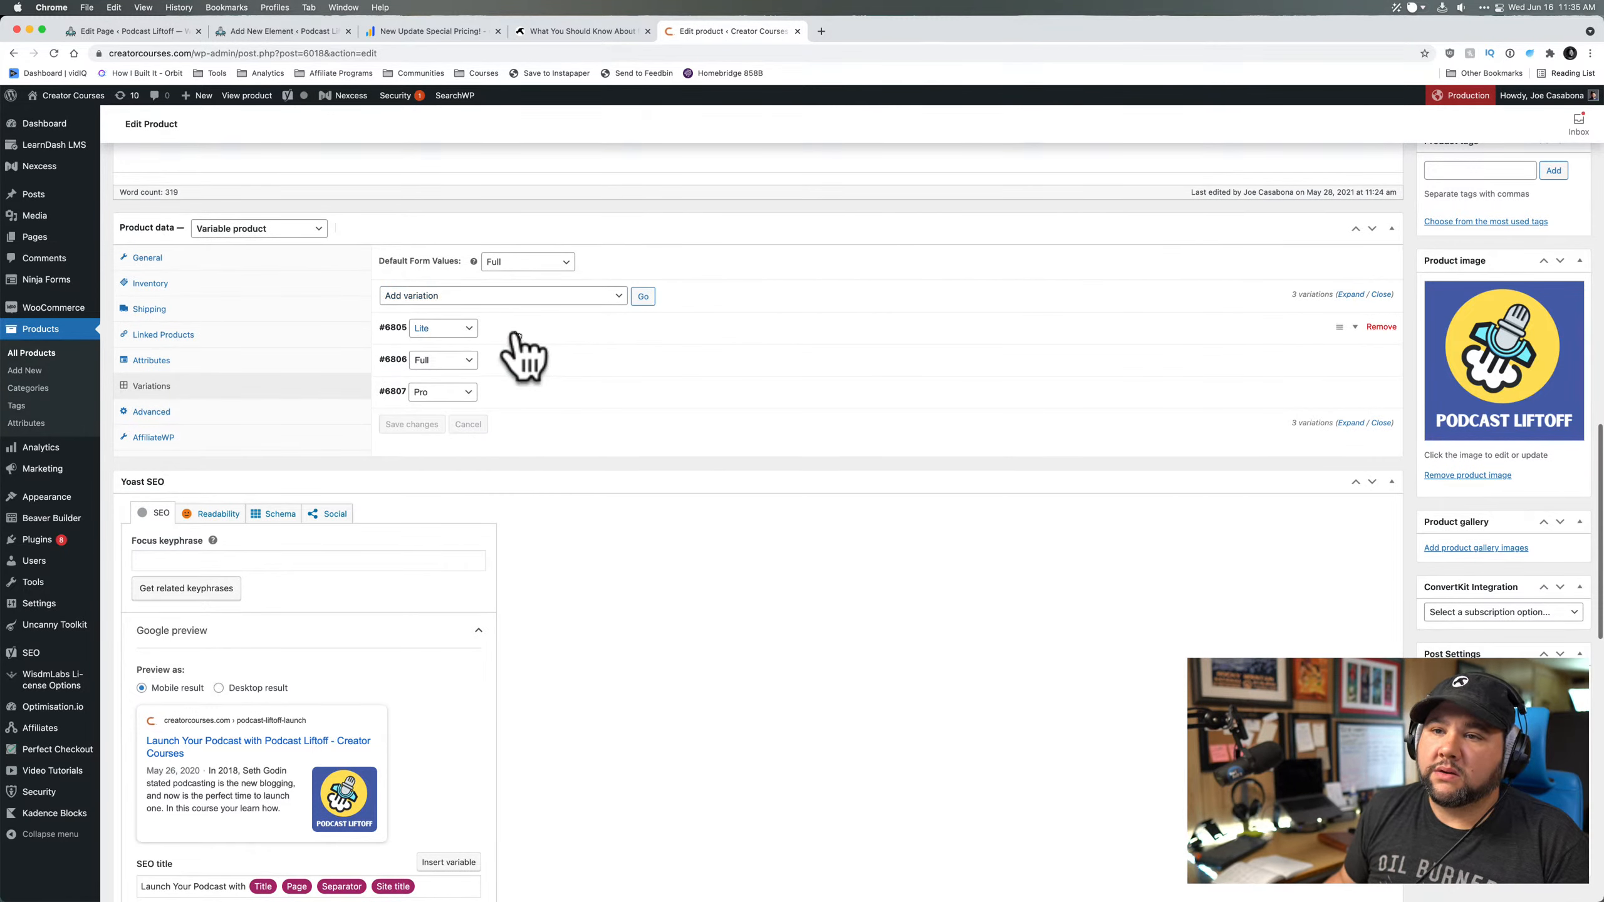
left_click(1357, 328)
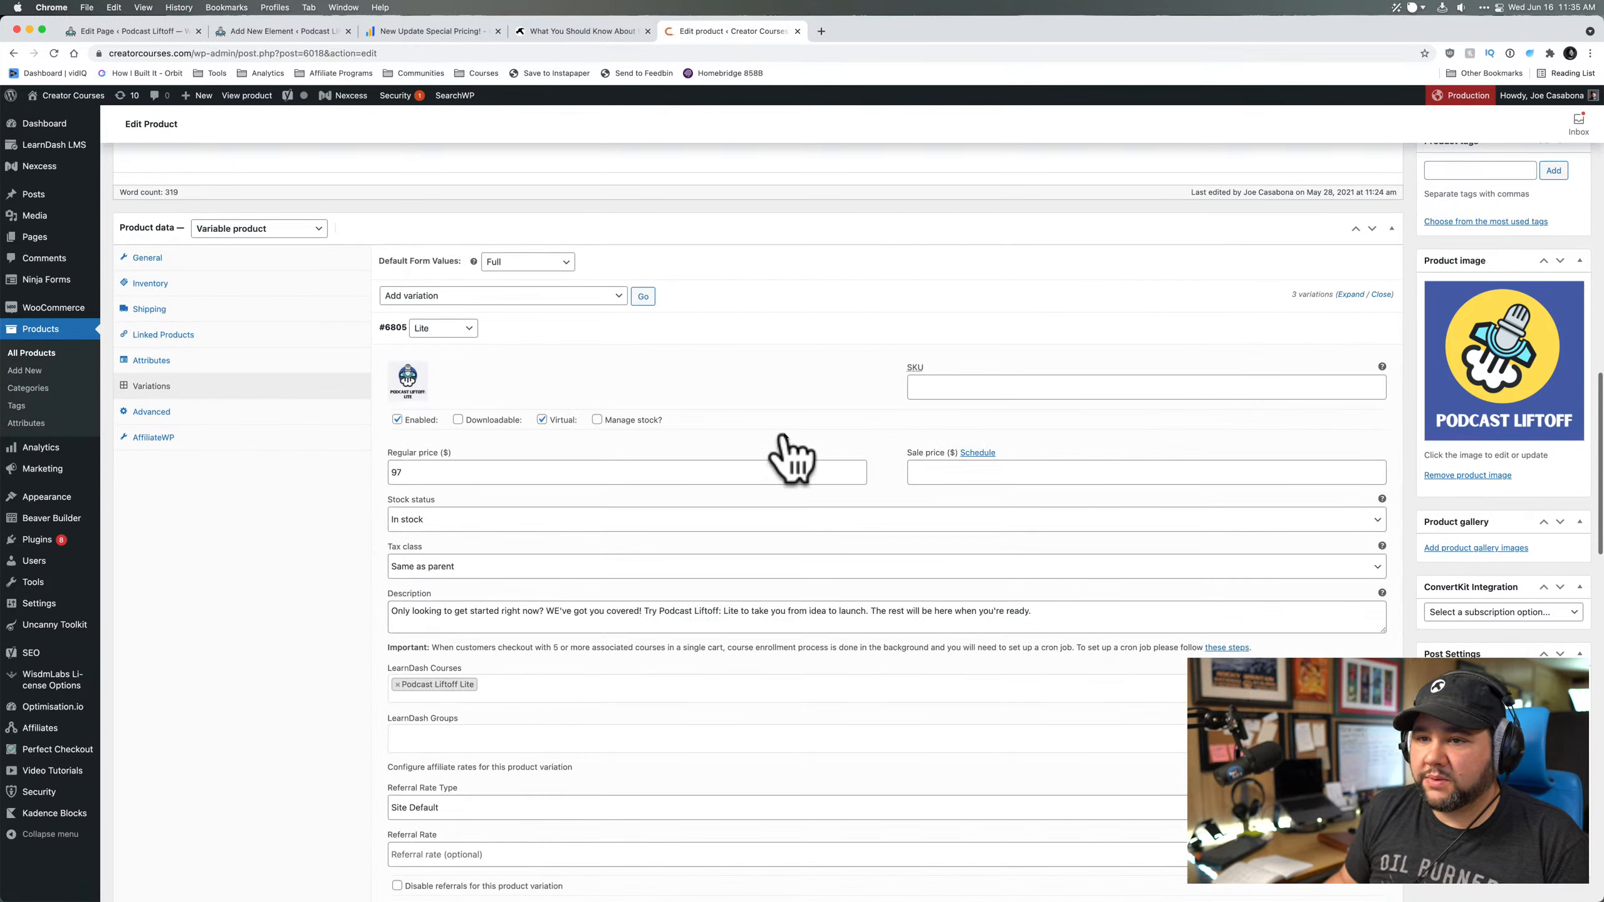
double_click(541, 472)
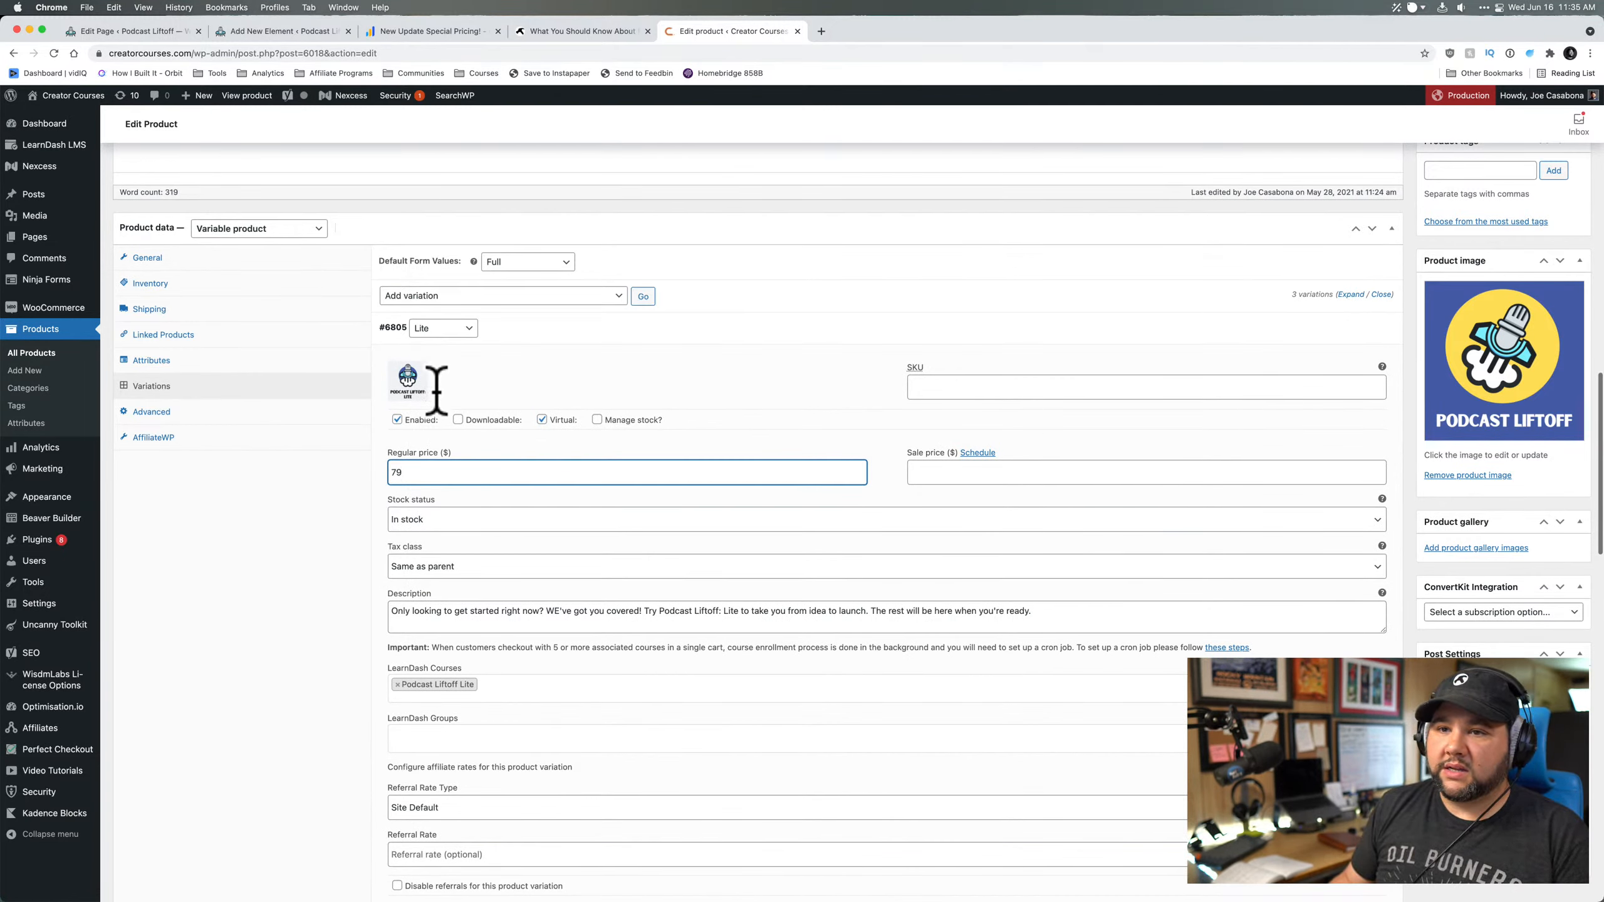
- Start uploading a new image for the Lite variation, browsing to the Design Pickle folder in Dropbox
left_click(410, 382)
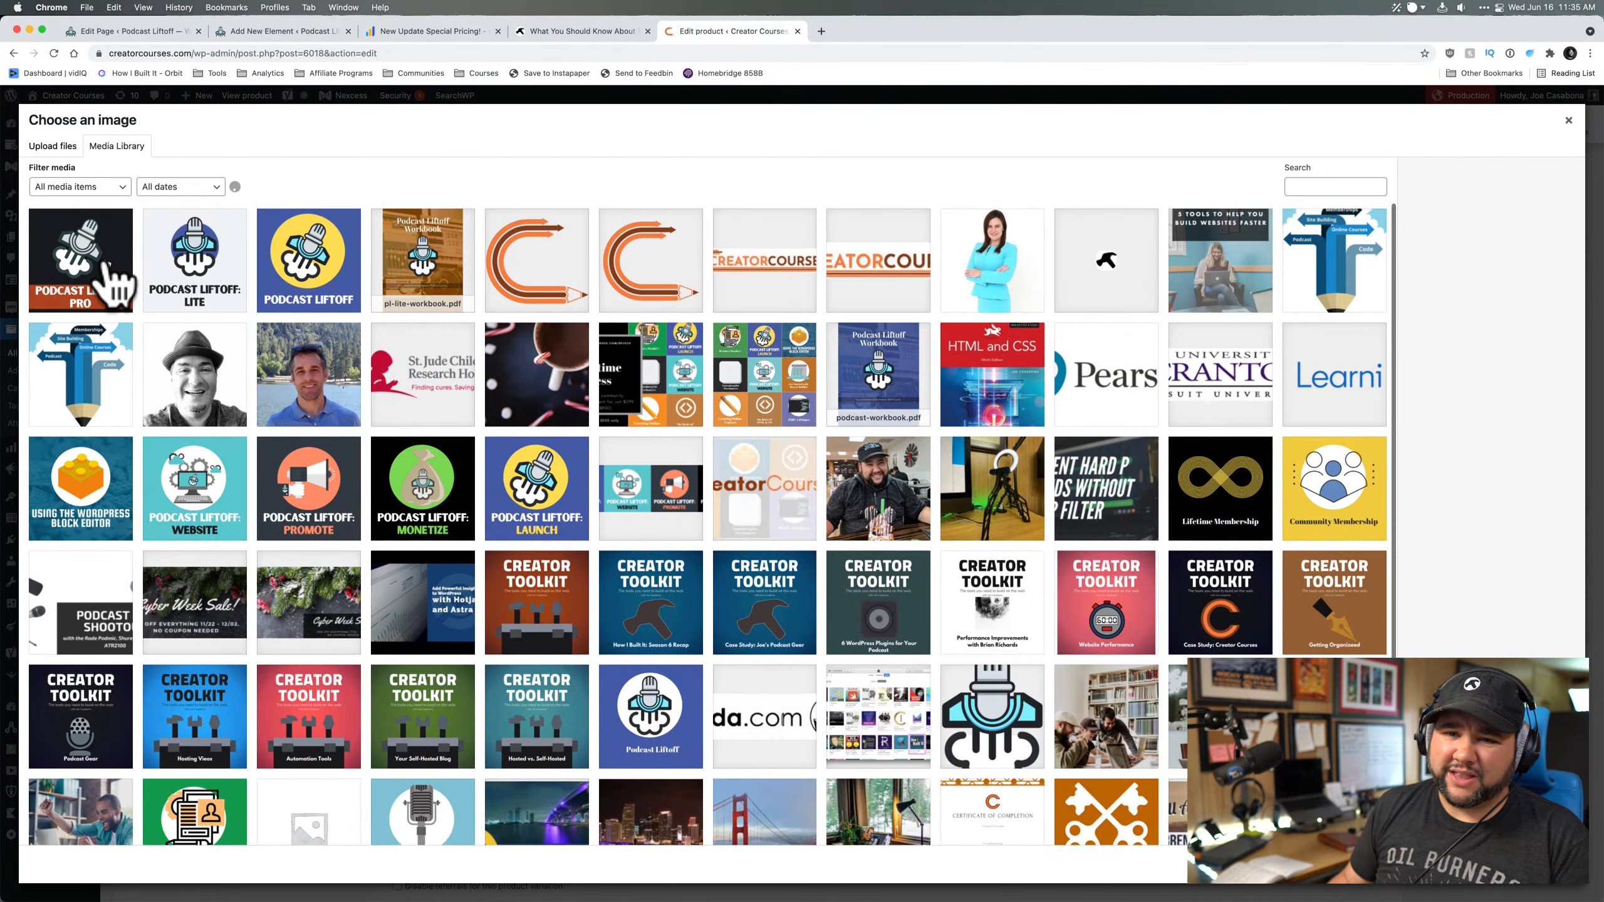
left_click(52, 146)
left_click(802, 431)
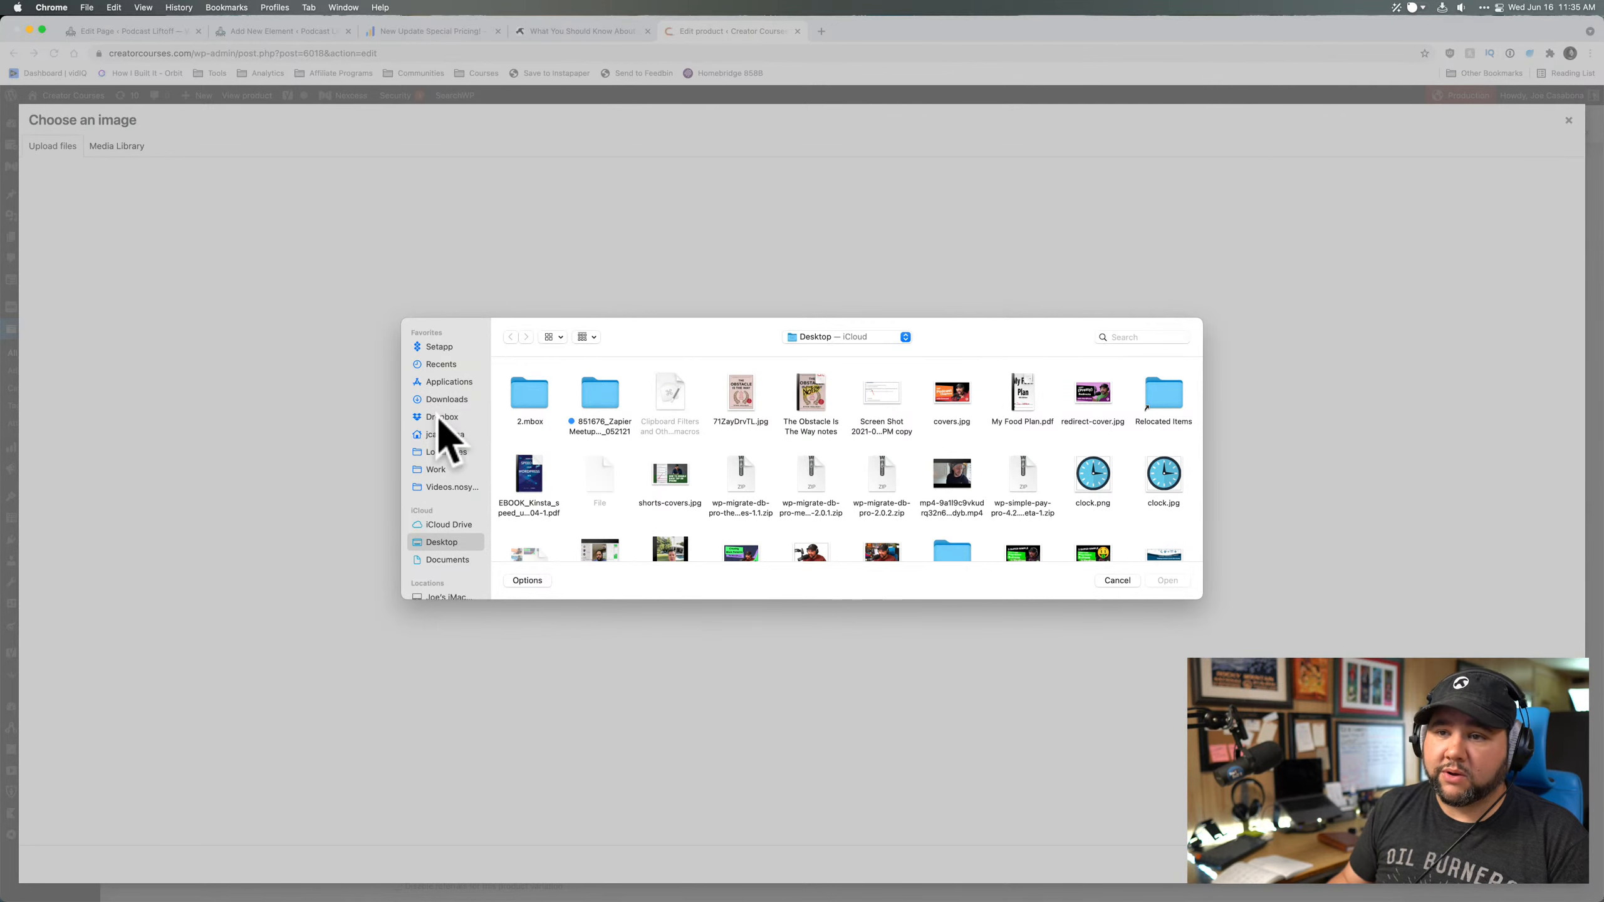
left_click(440, 419)
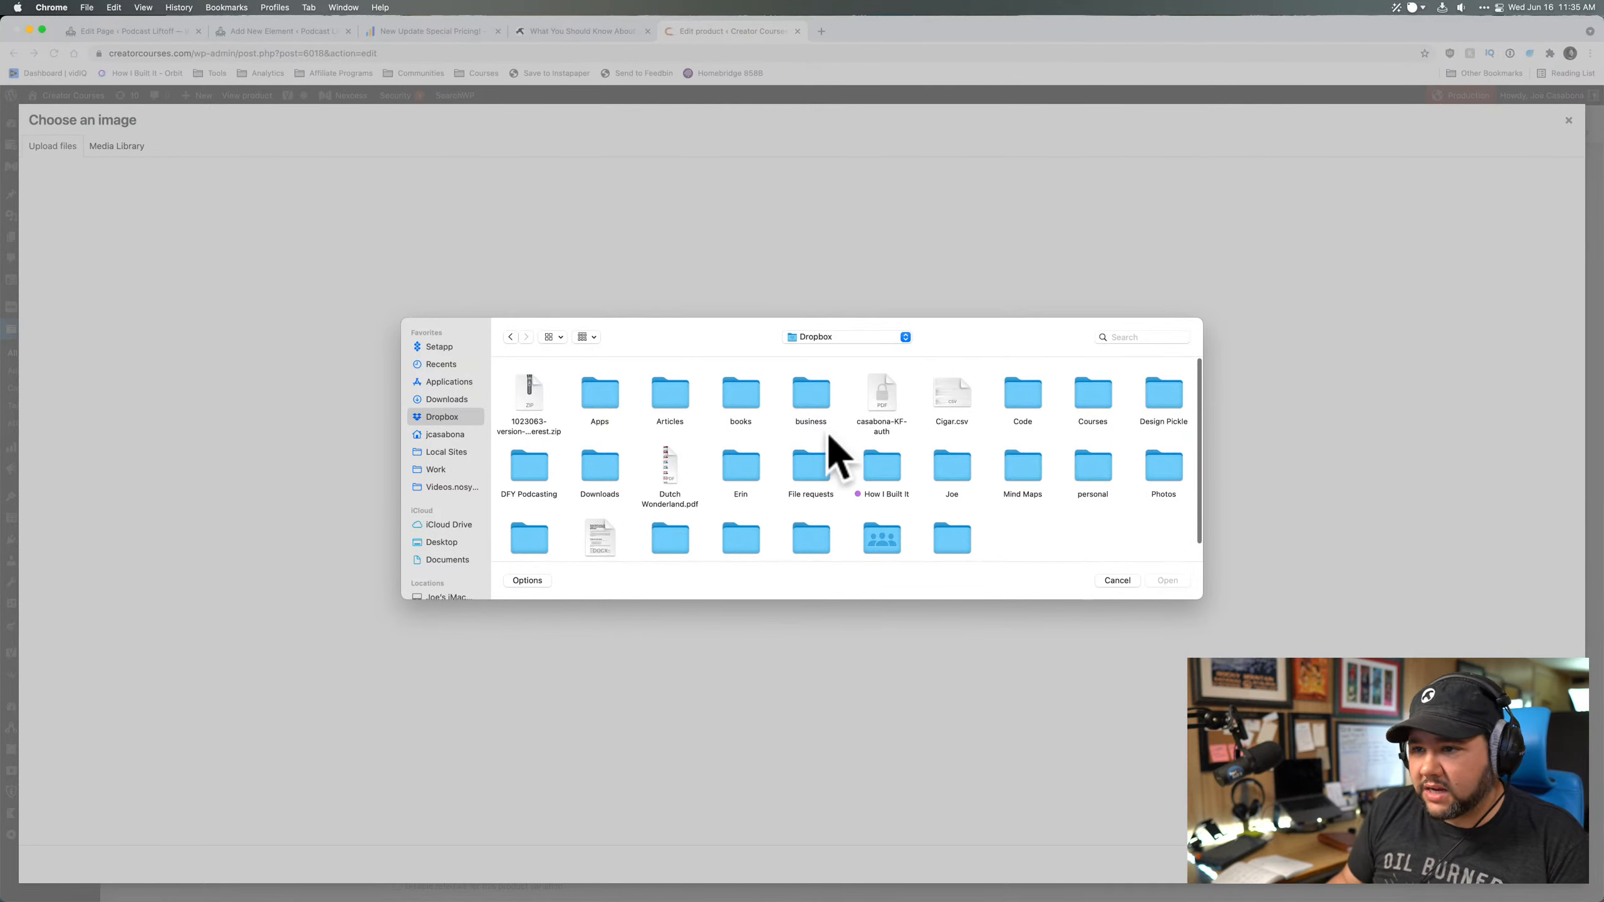
double_click(1165, 404)
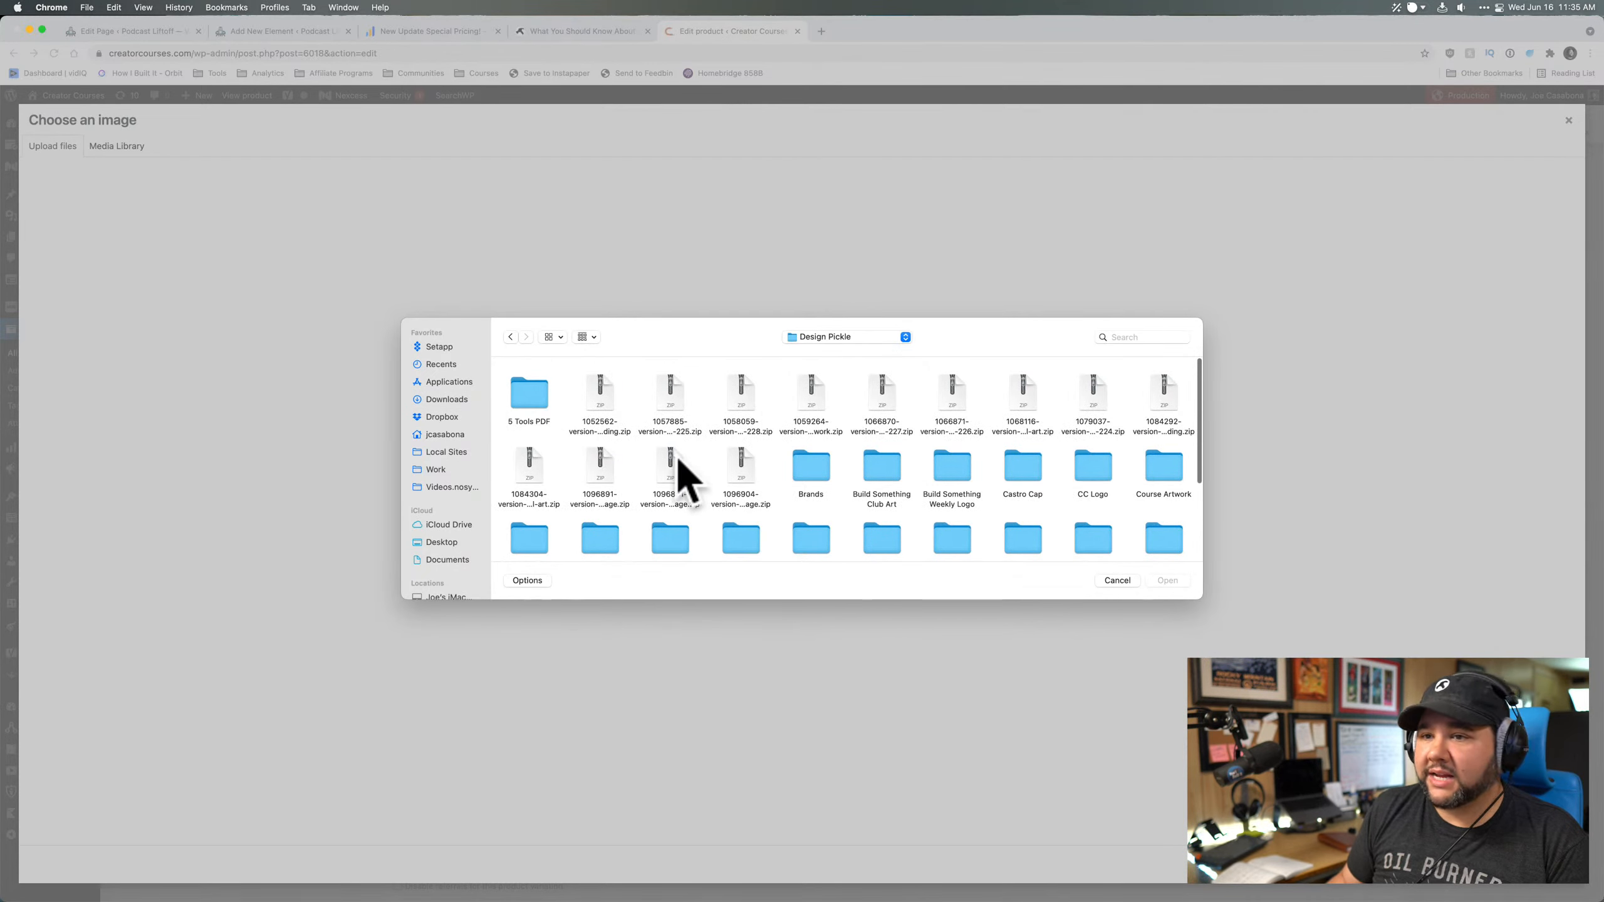
scroll(721, 509, "down", 3)
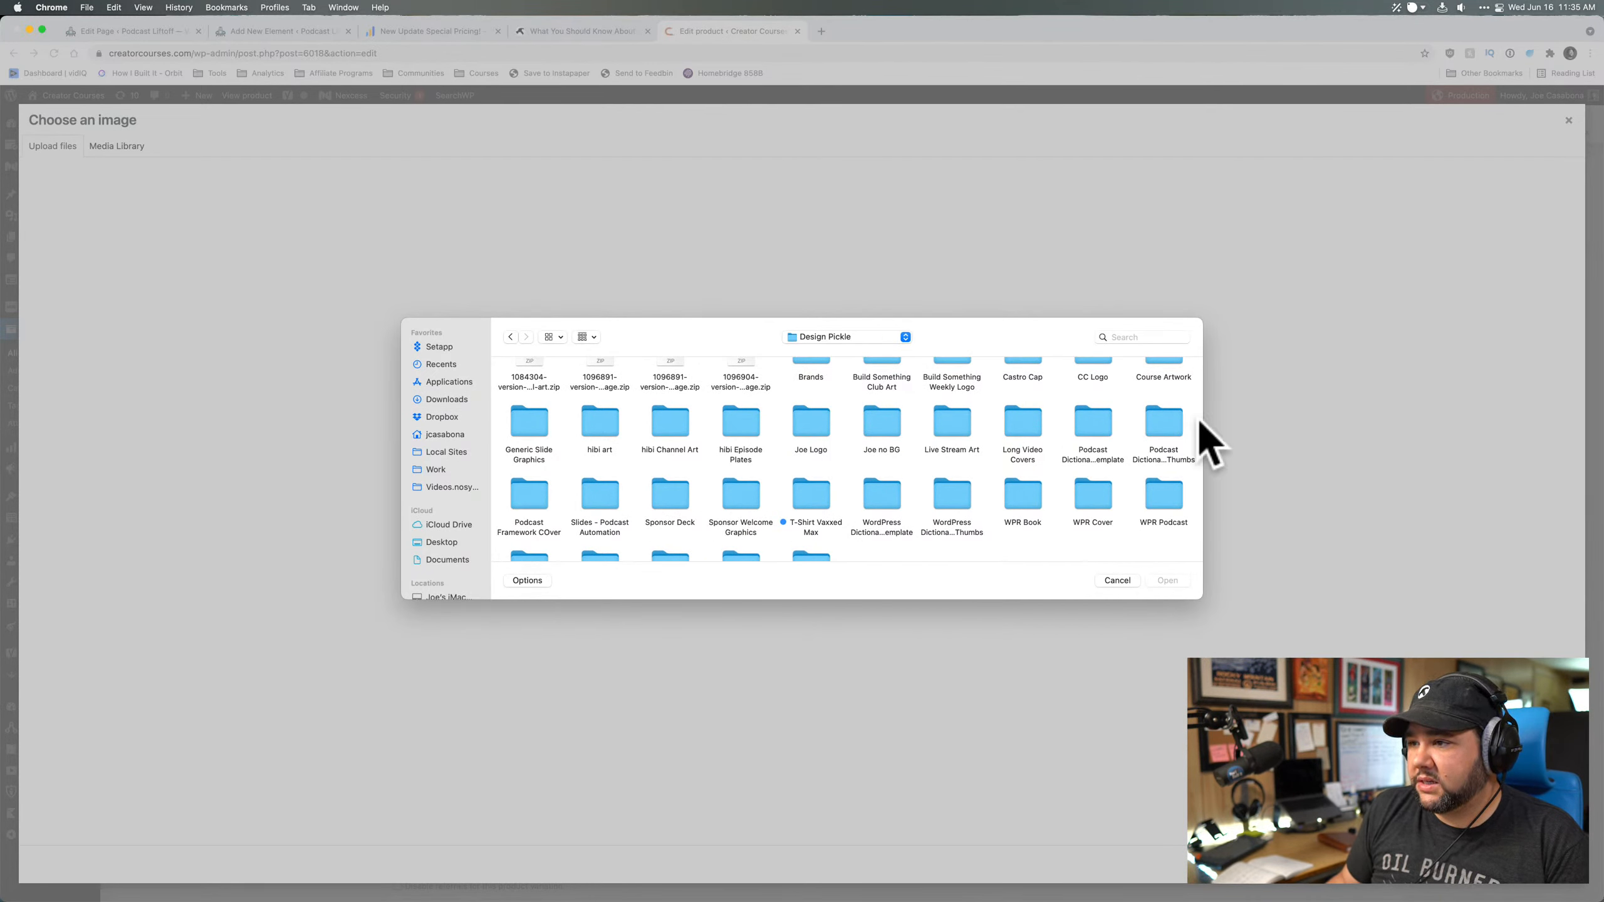
- Look through the Design Pickle folder for the Podcast Liftoff artwork to use as the product image
left_click(1165, 432)
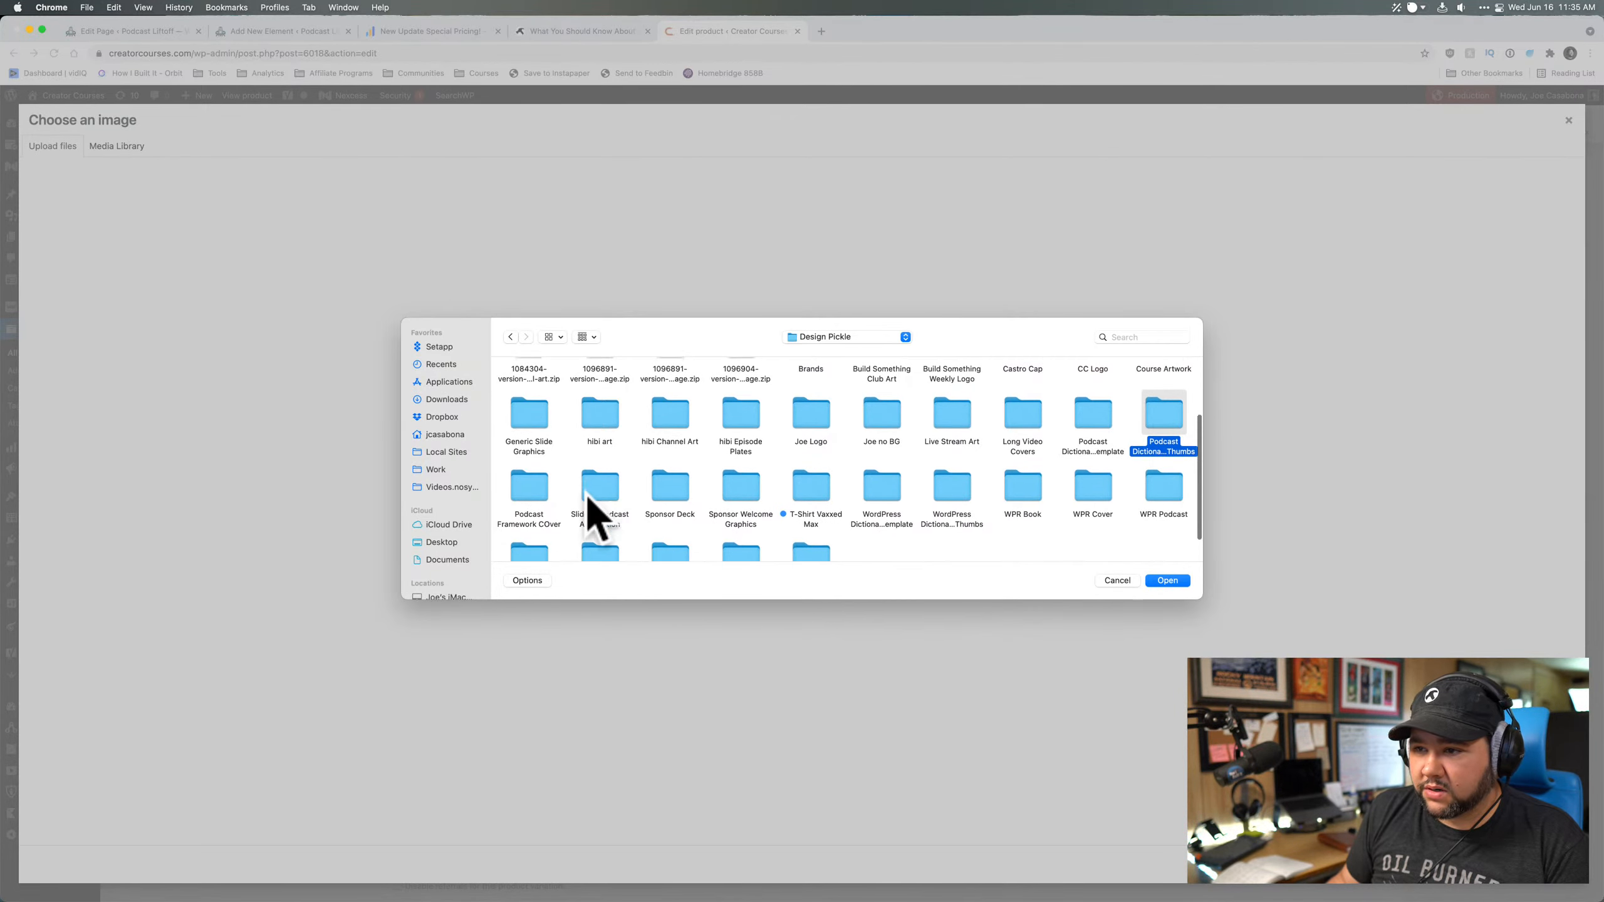
scroll(593, 518, "down", 2)
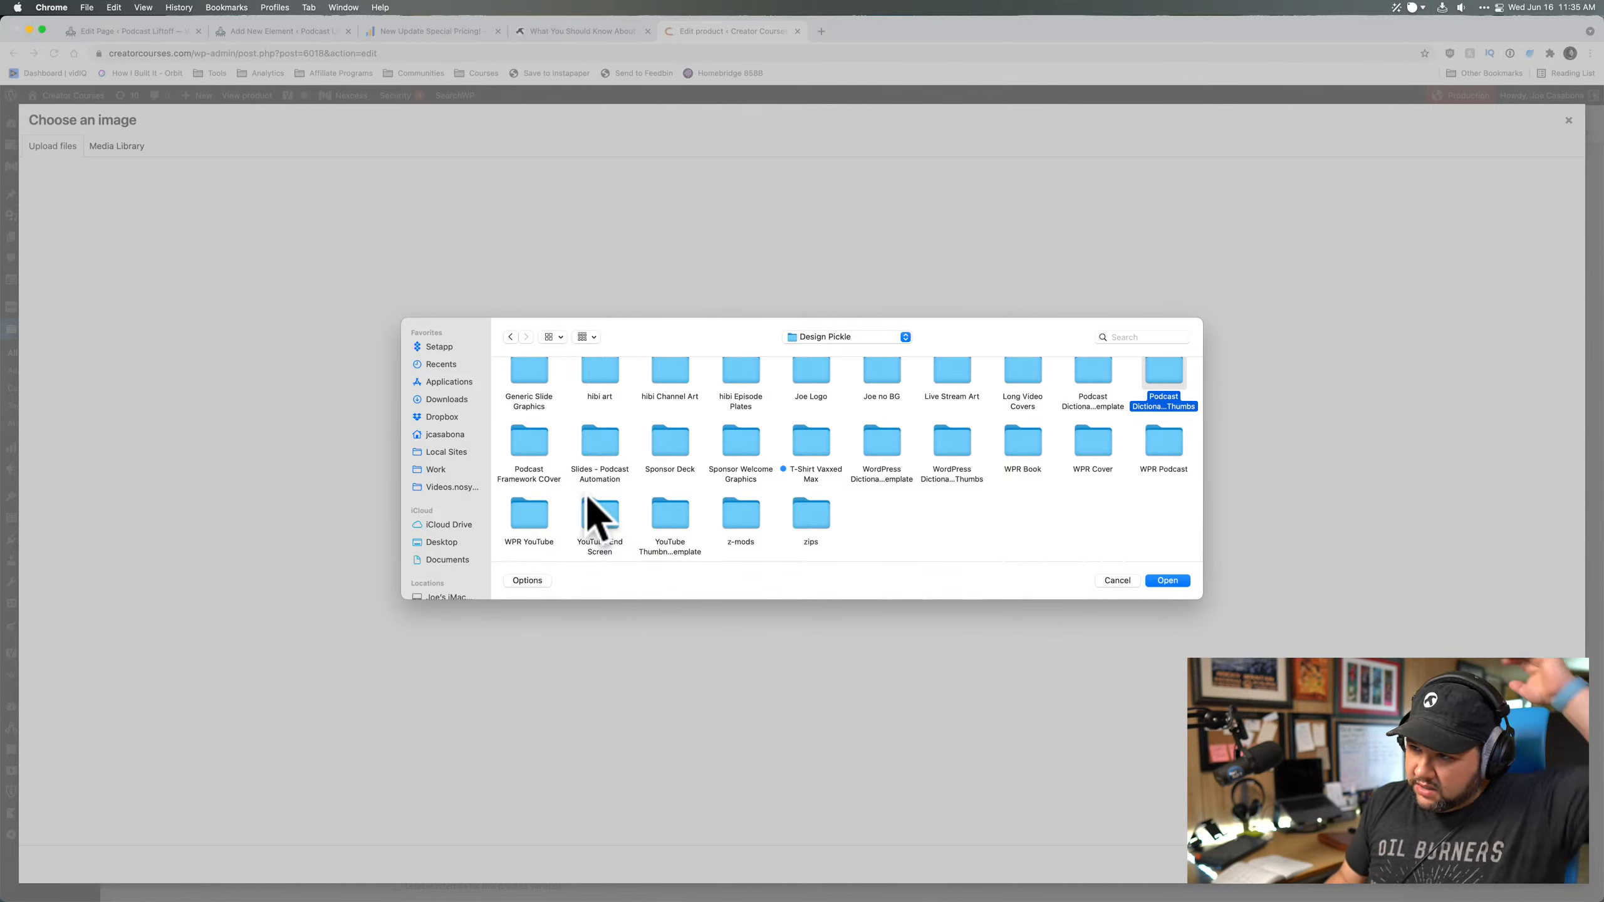
scroll(587, 498, "up", 2)
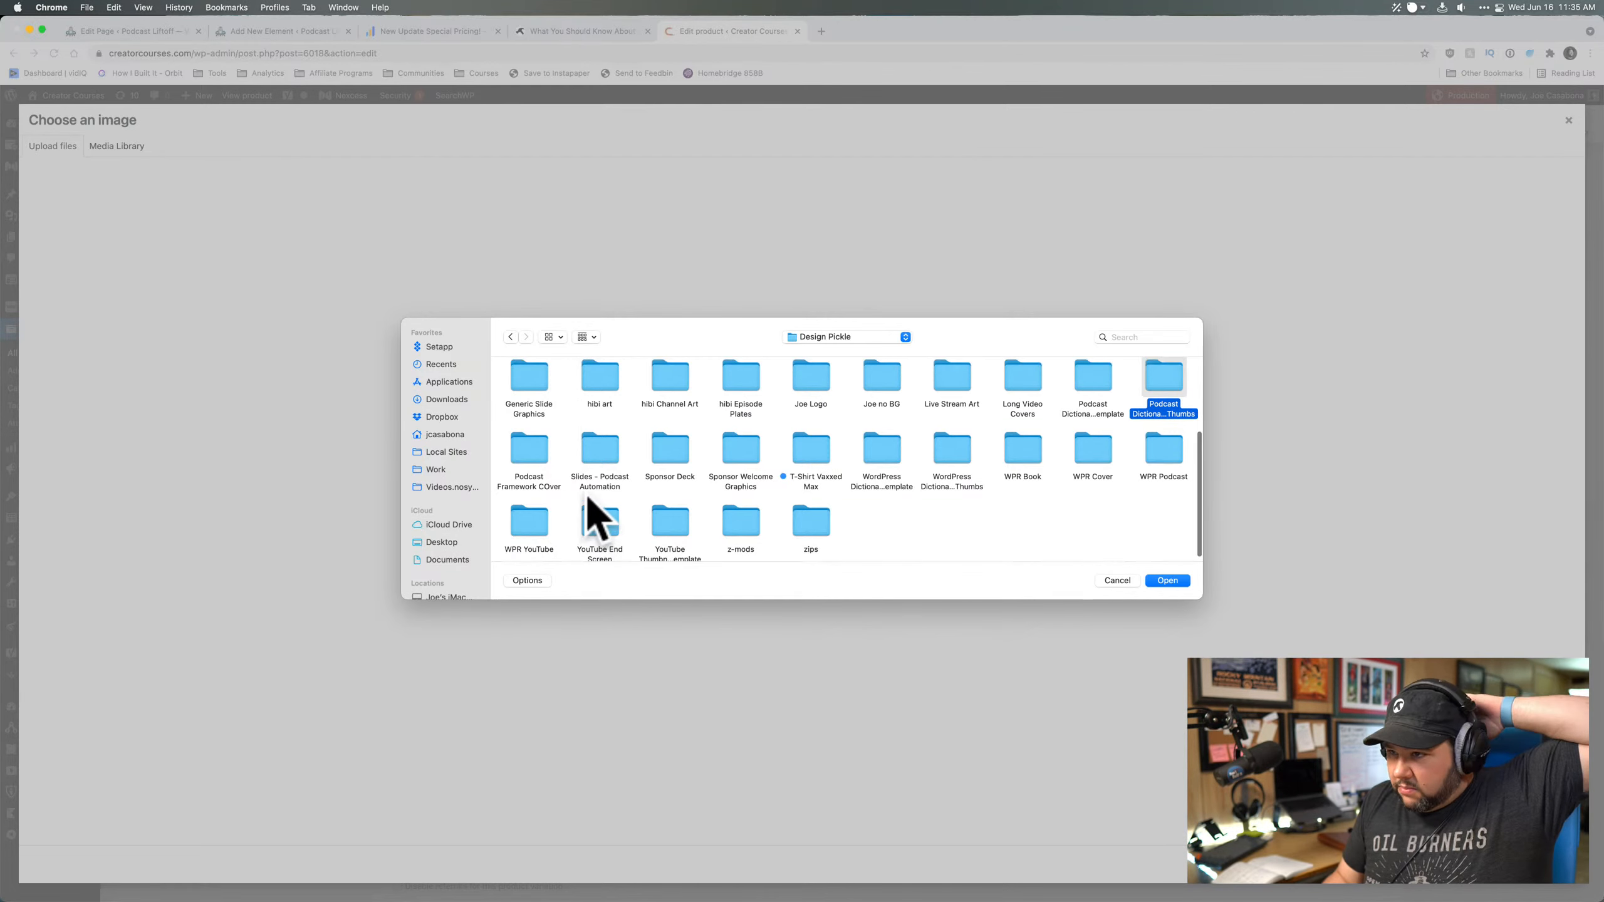
- Check the logos folder inside Work > Creator Courses > podcast-liftoff for a suitable product image
left_click(439, 469)
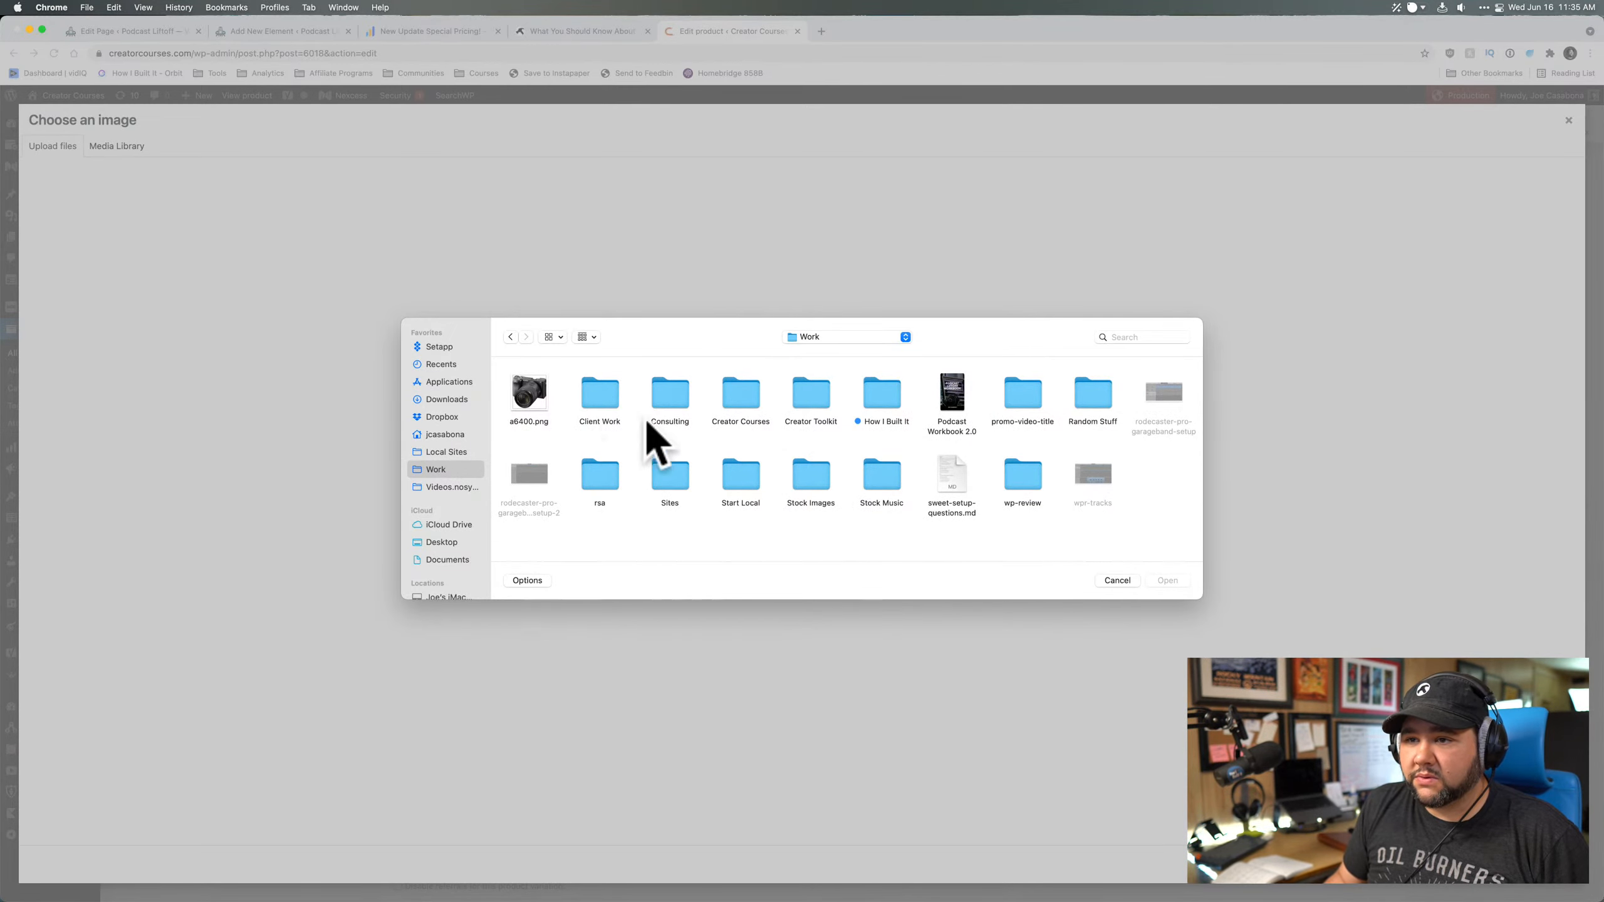
left_click(744, 405)
double_click(745, 404)
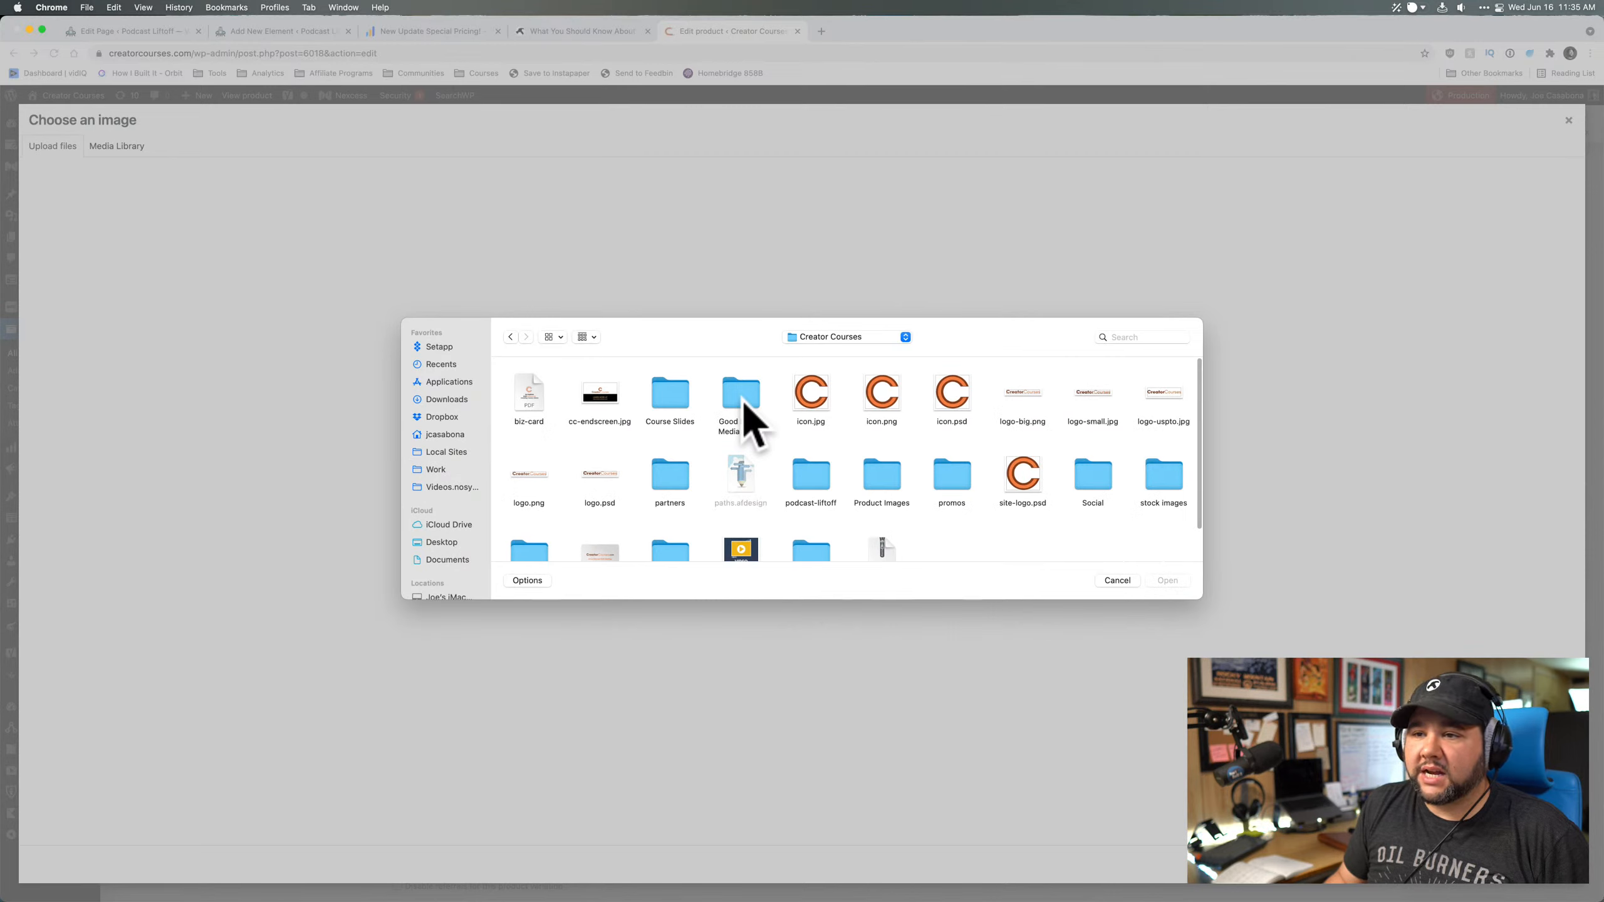
scroll(801, 492, "down", 1)
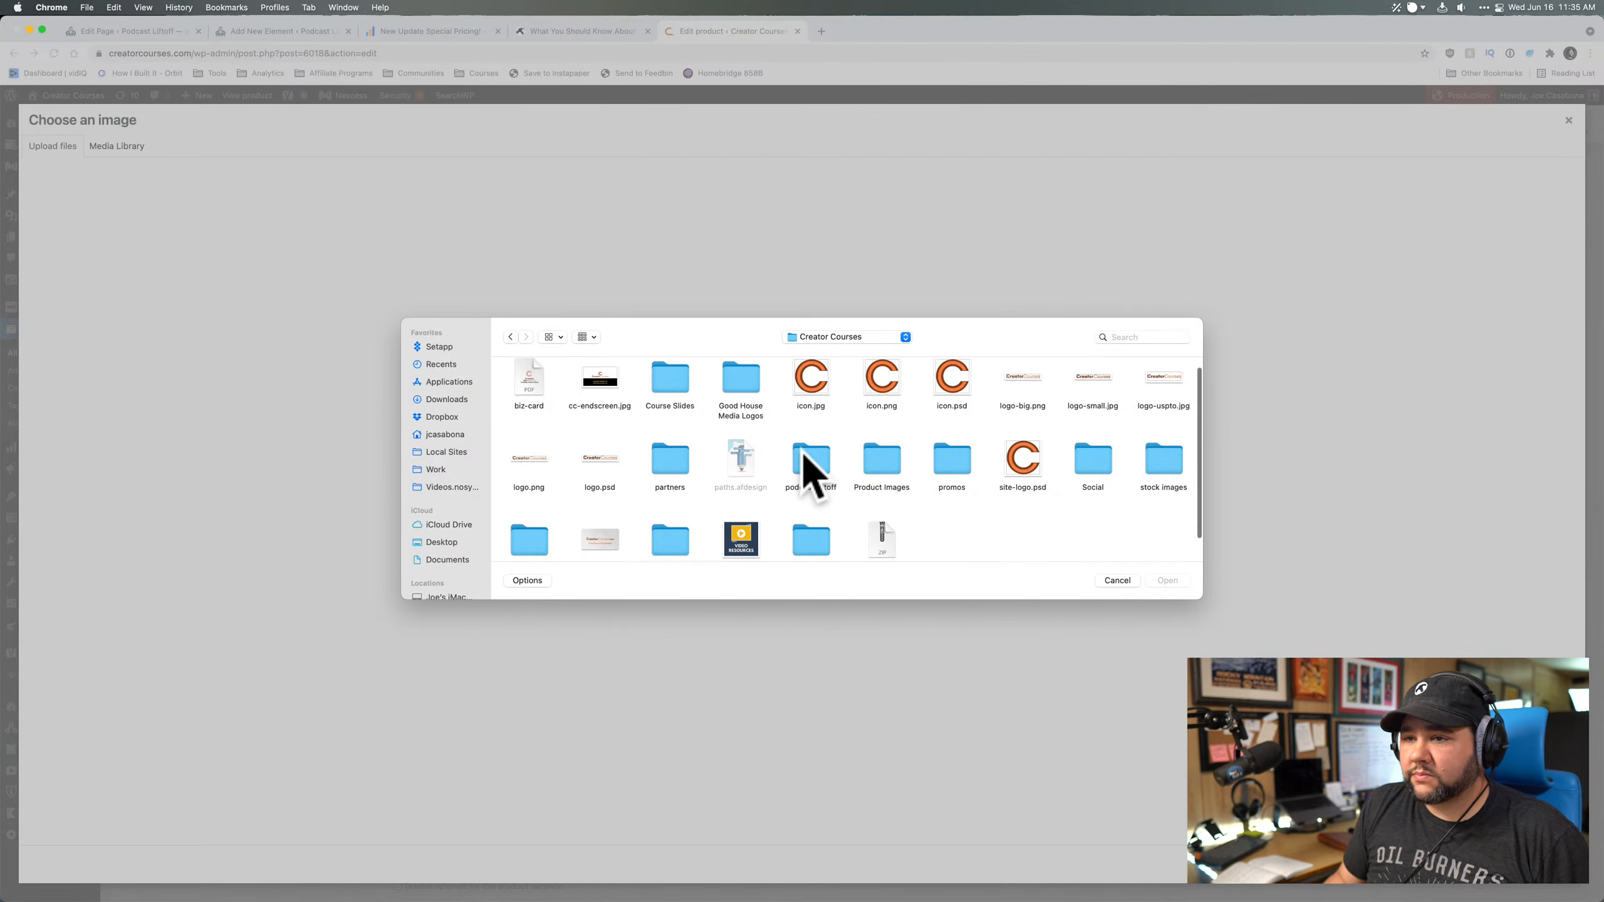
double_click(804, 461)
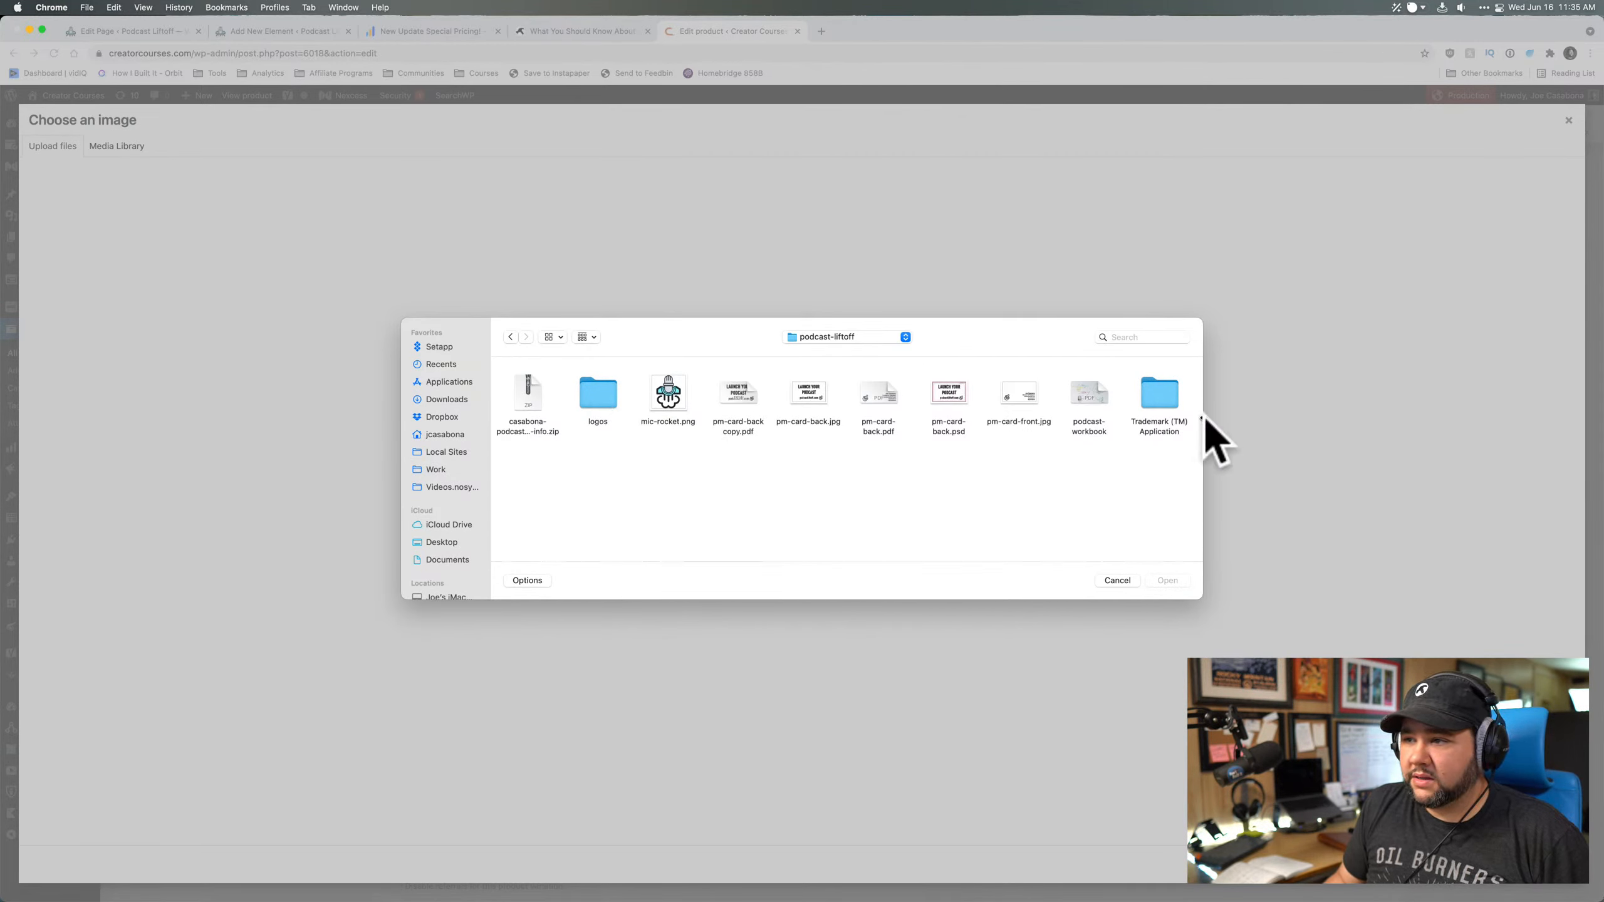
double_click(600, 396)
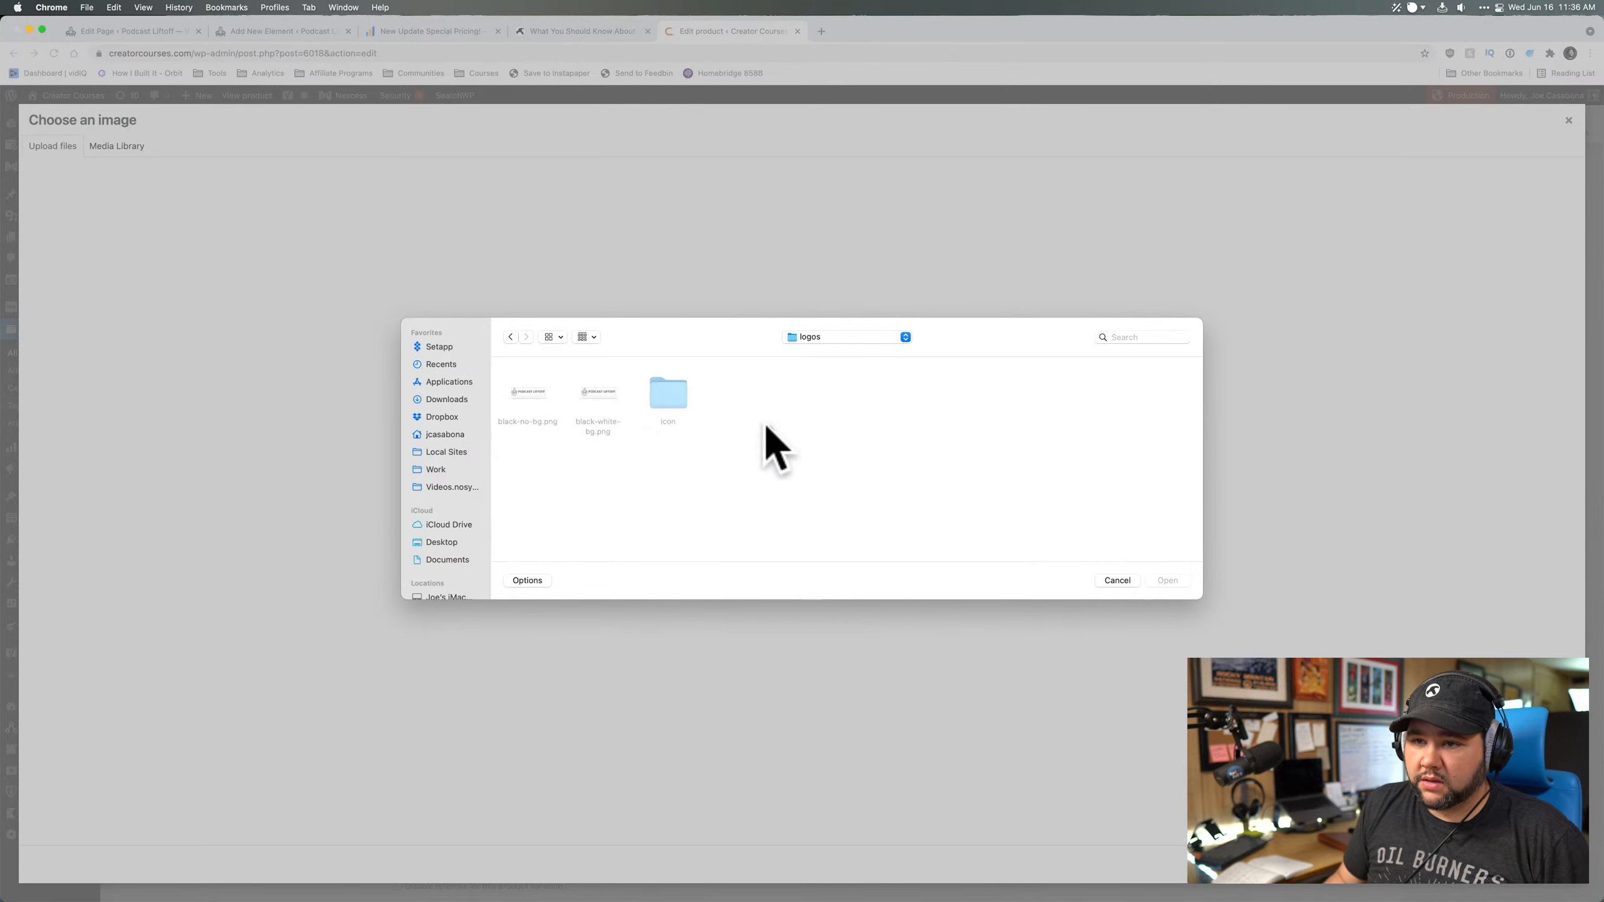
- Go back to the Creator Courses folder and examine the Podcast Liftoff subfolder of Product Images
left_click(506, 336)
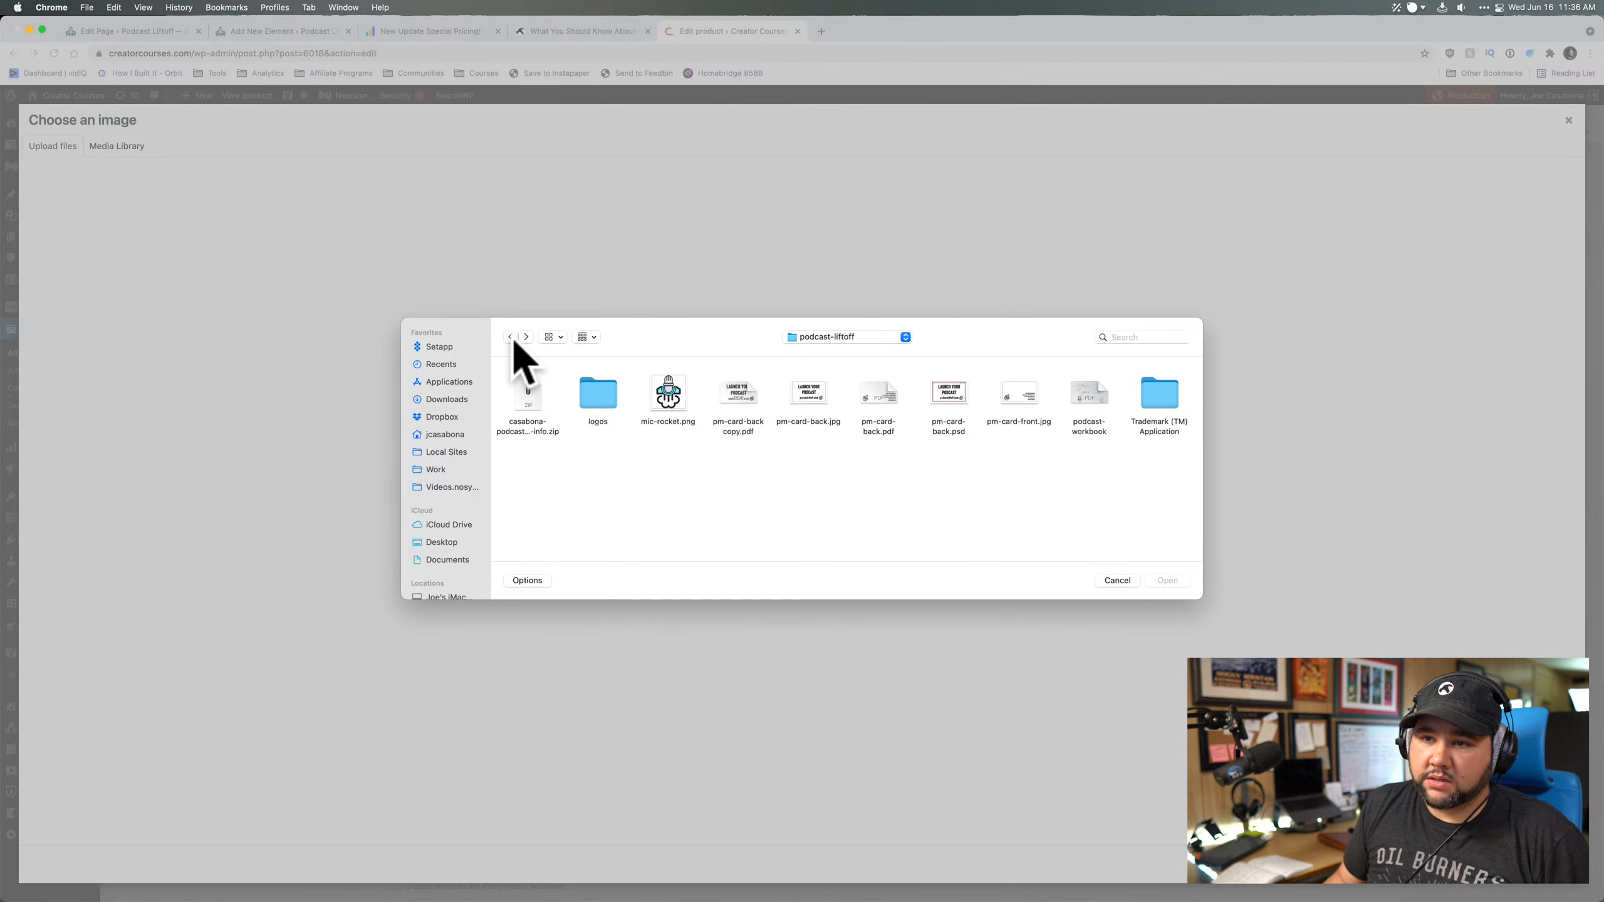
left_click(510, 337)
scroll(617, 512, "down", 1)
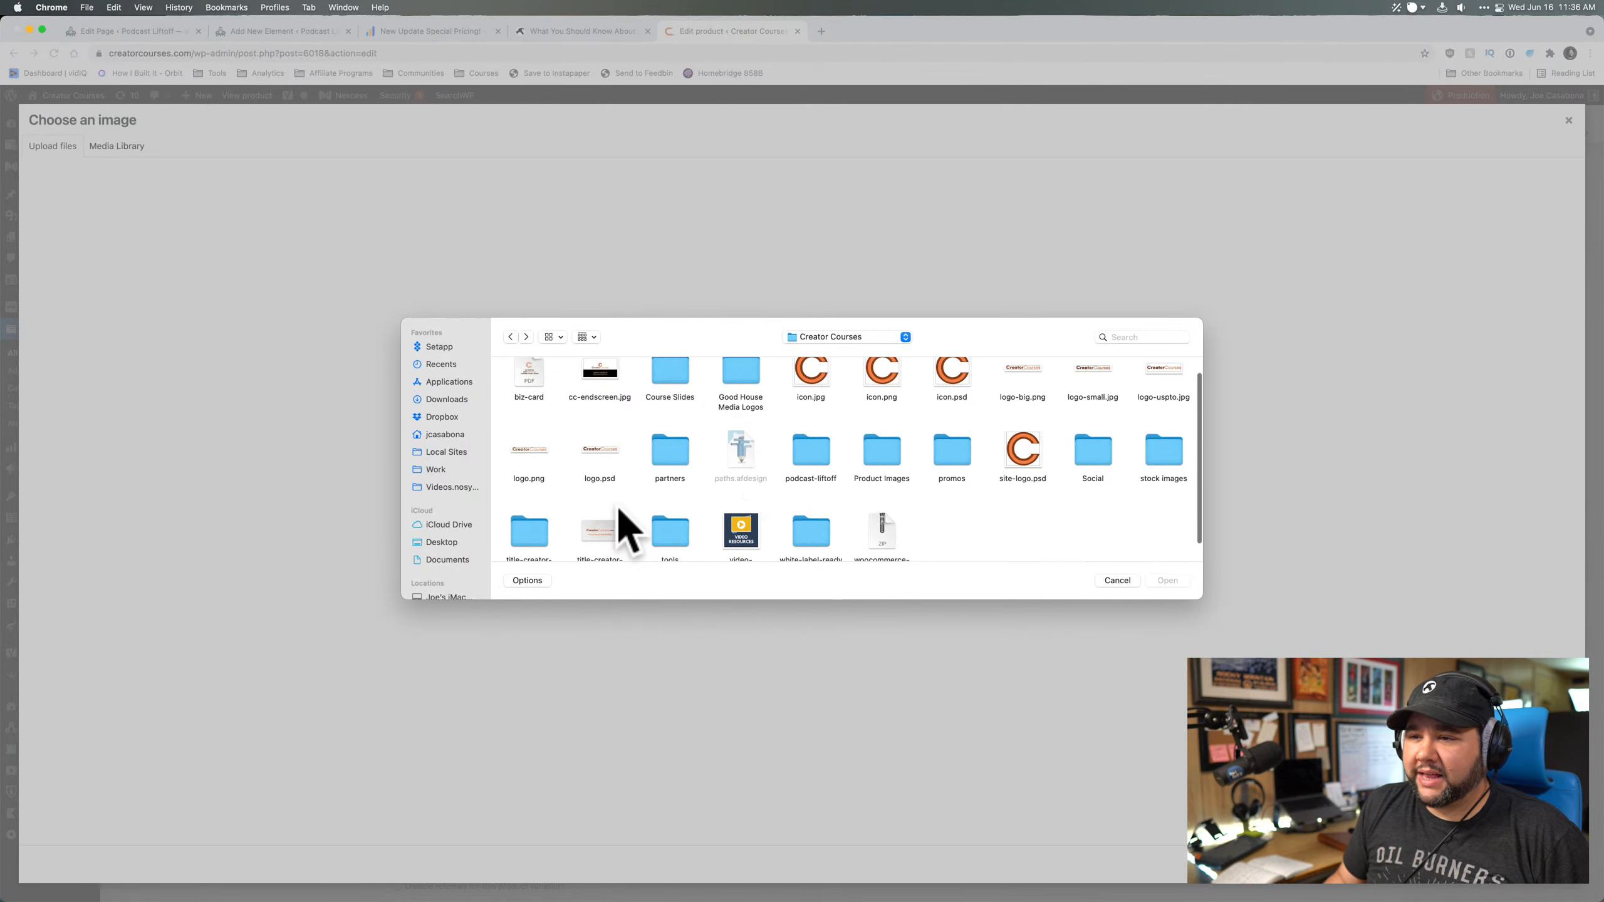
double_click(887, 468)
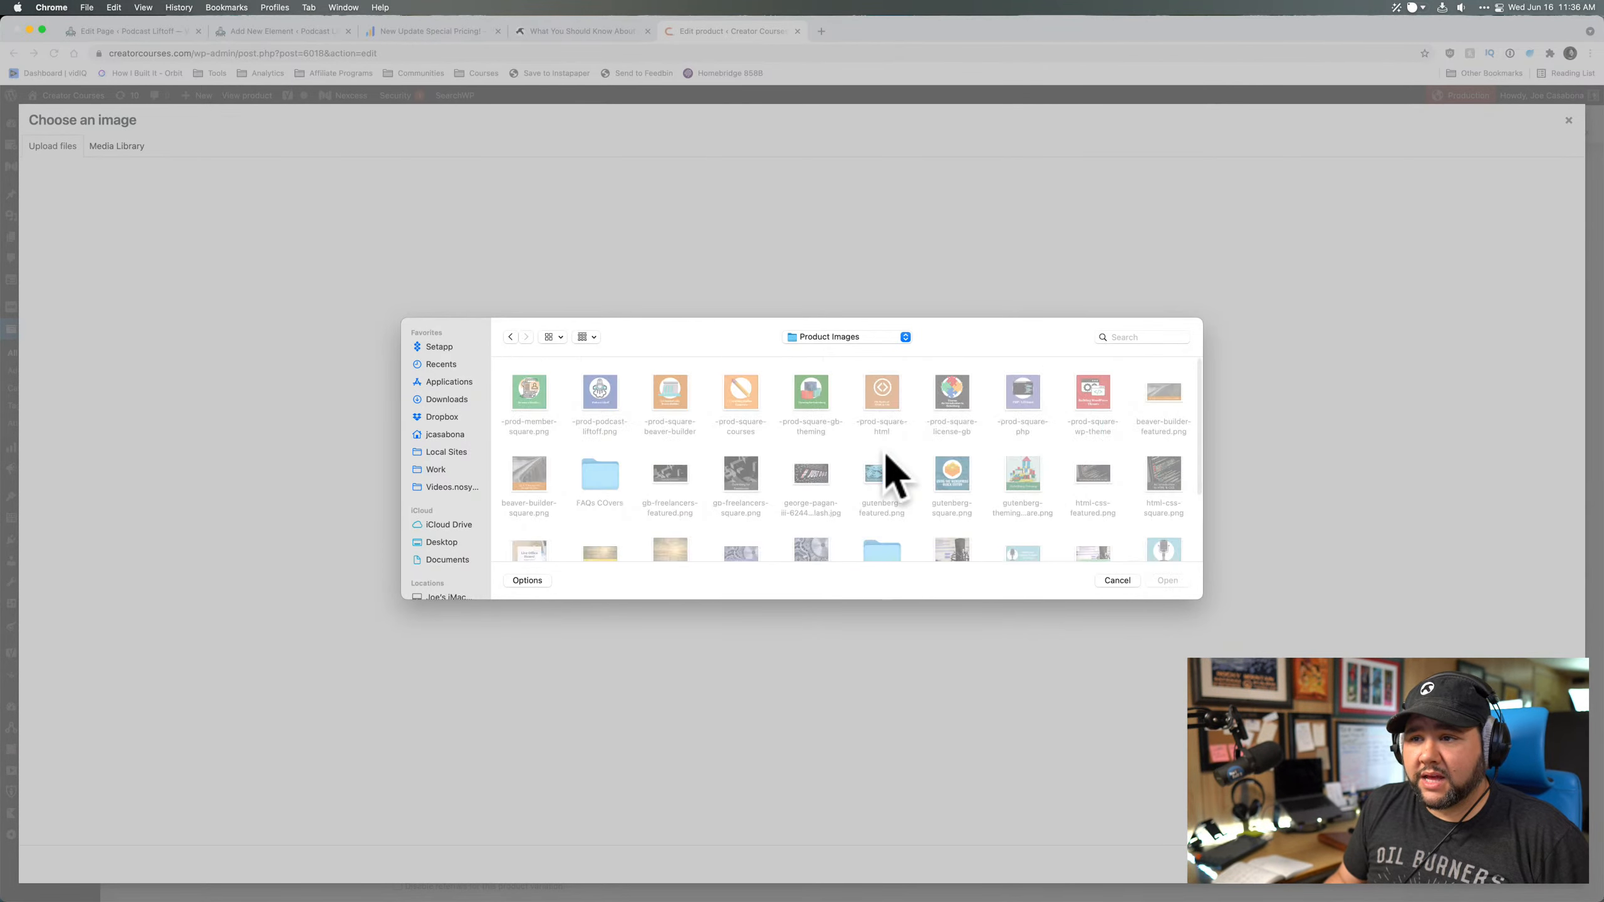
scroll(868, 513, "down", 2)
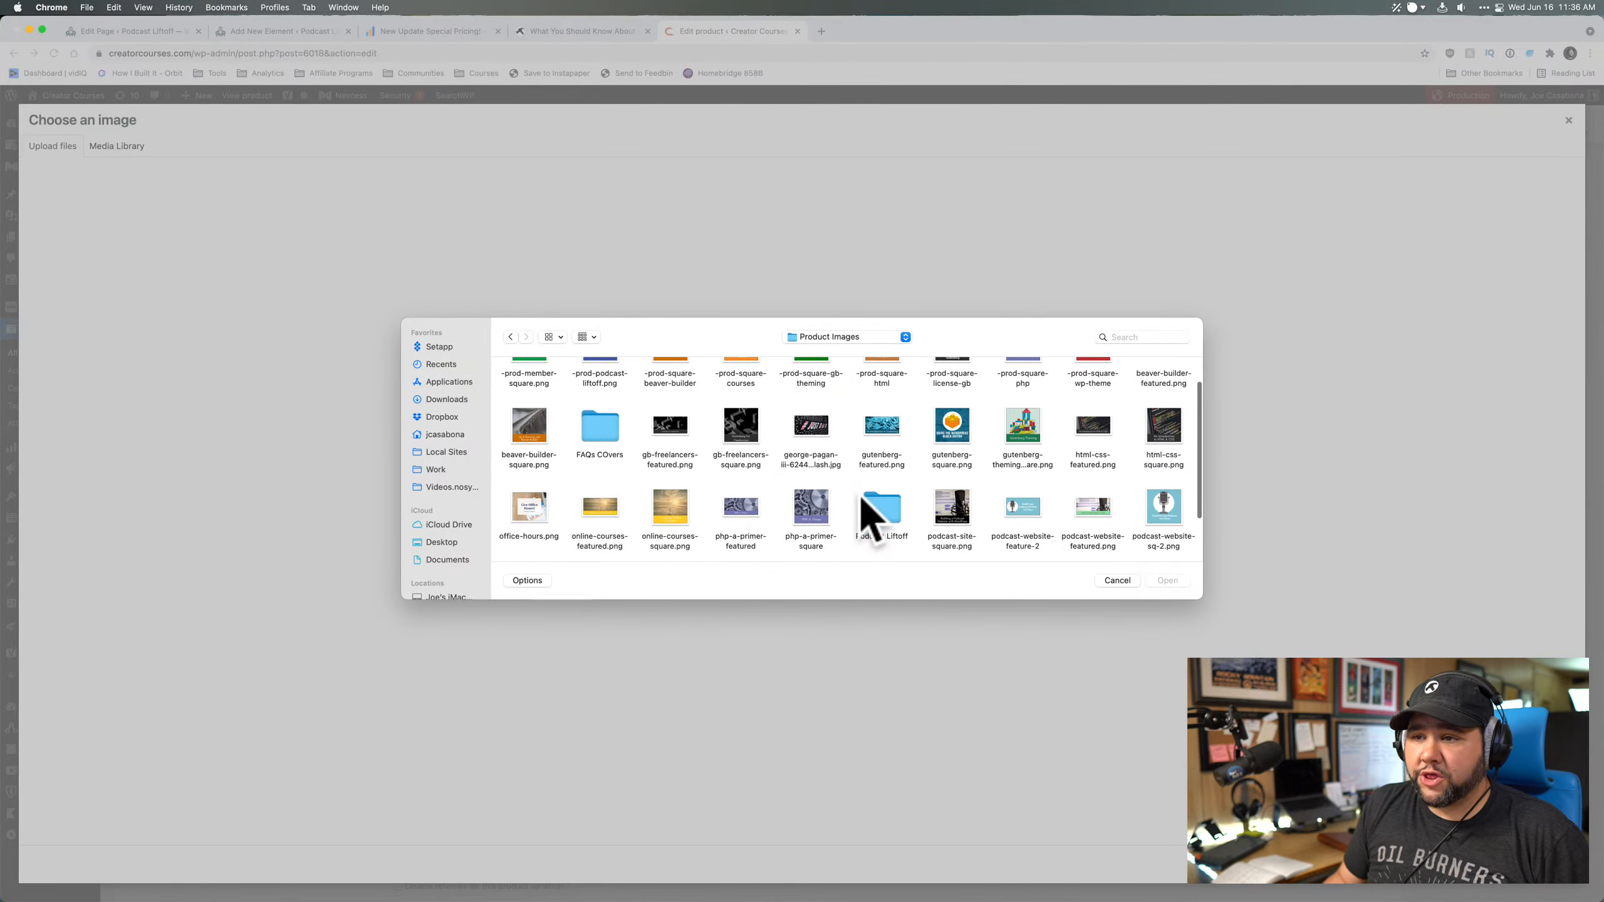
double_click(867, 504)
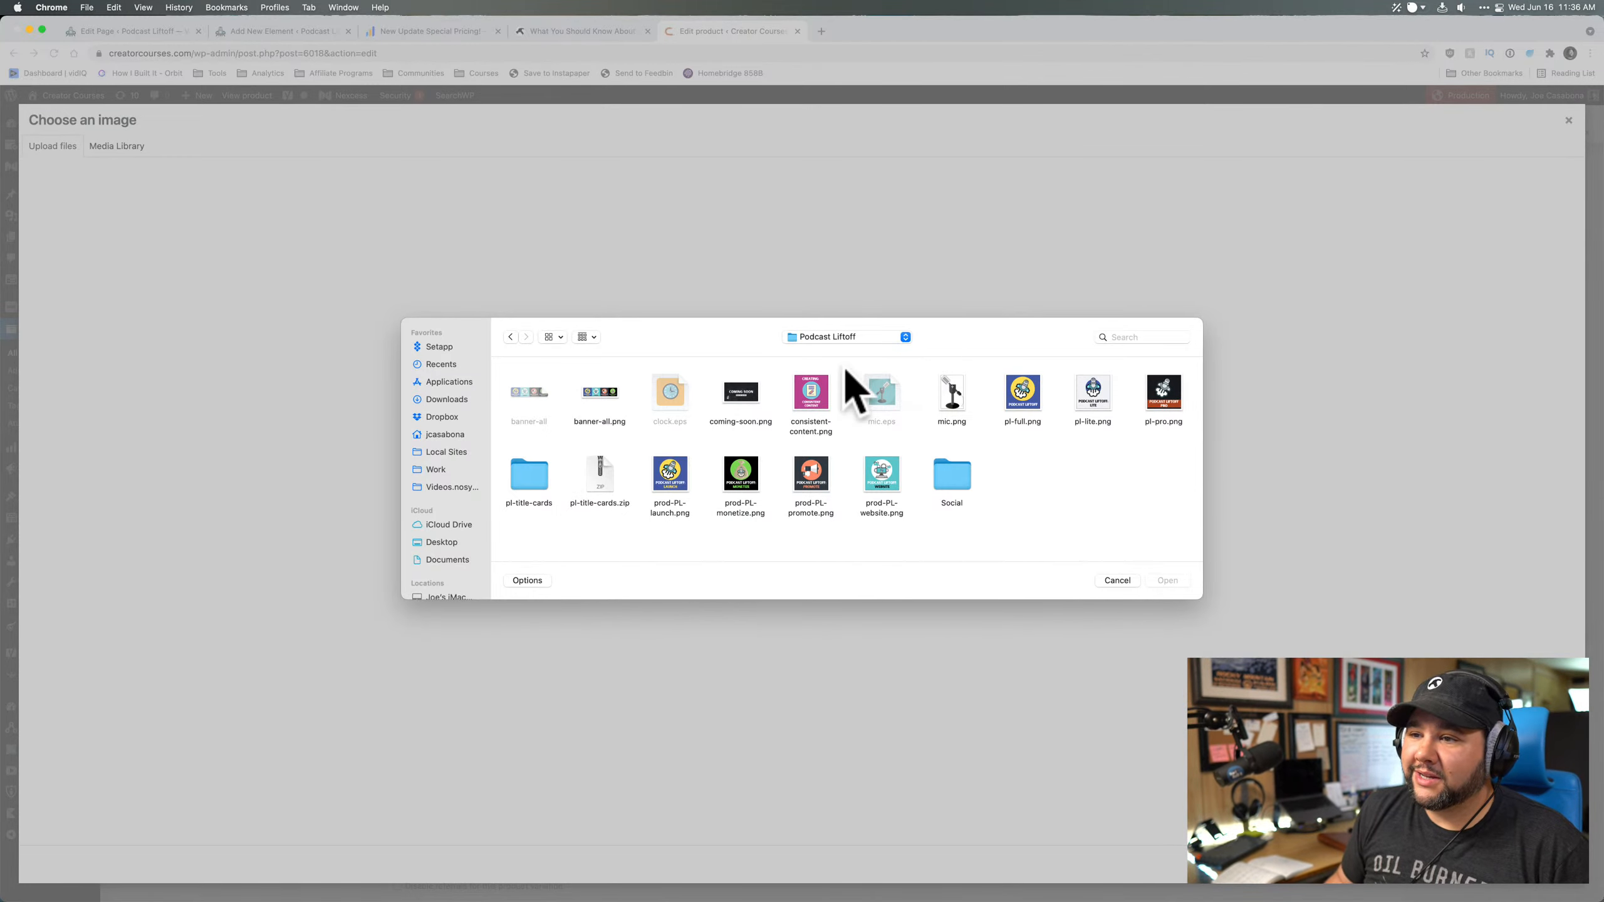
- Search Downloads and the Design Pickle folder in Dropbox for the artwork, and dismiss the file chooser without selecting a file
left_click(446, 398)
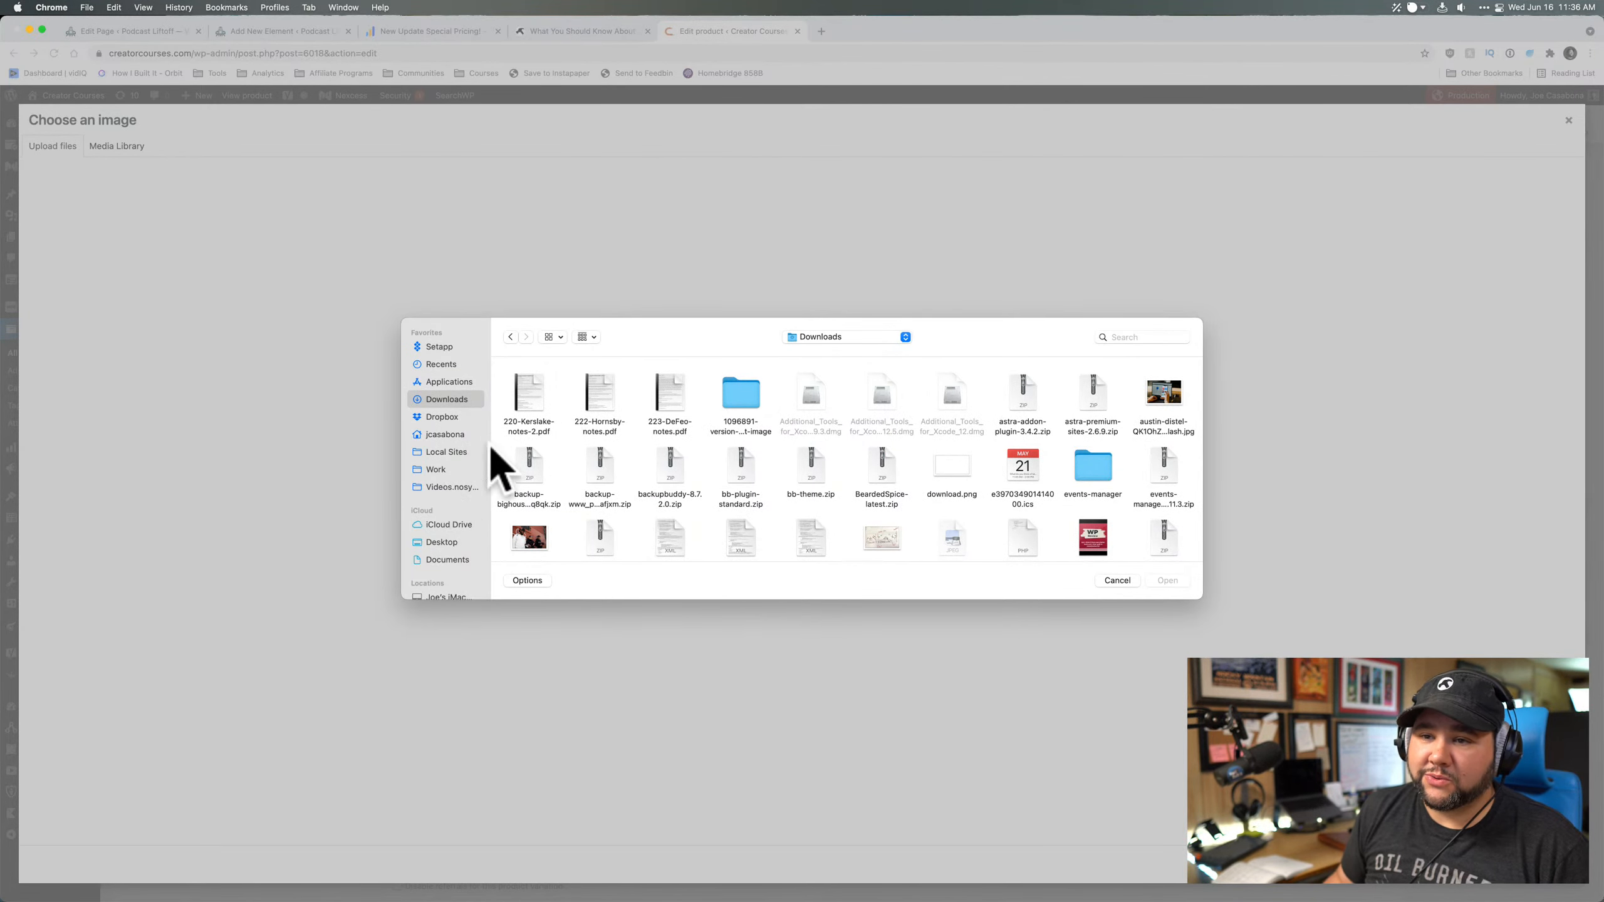
left_click(446, 417)
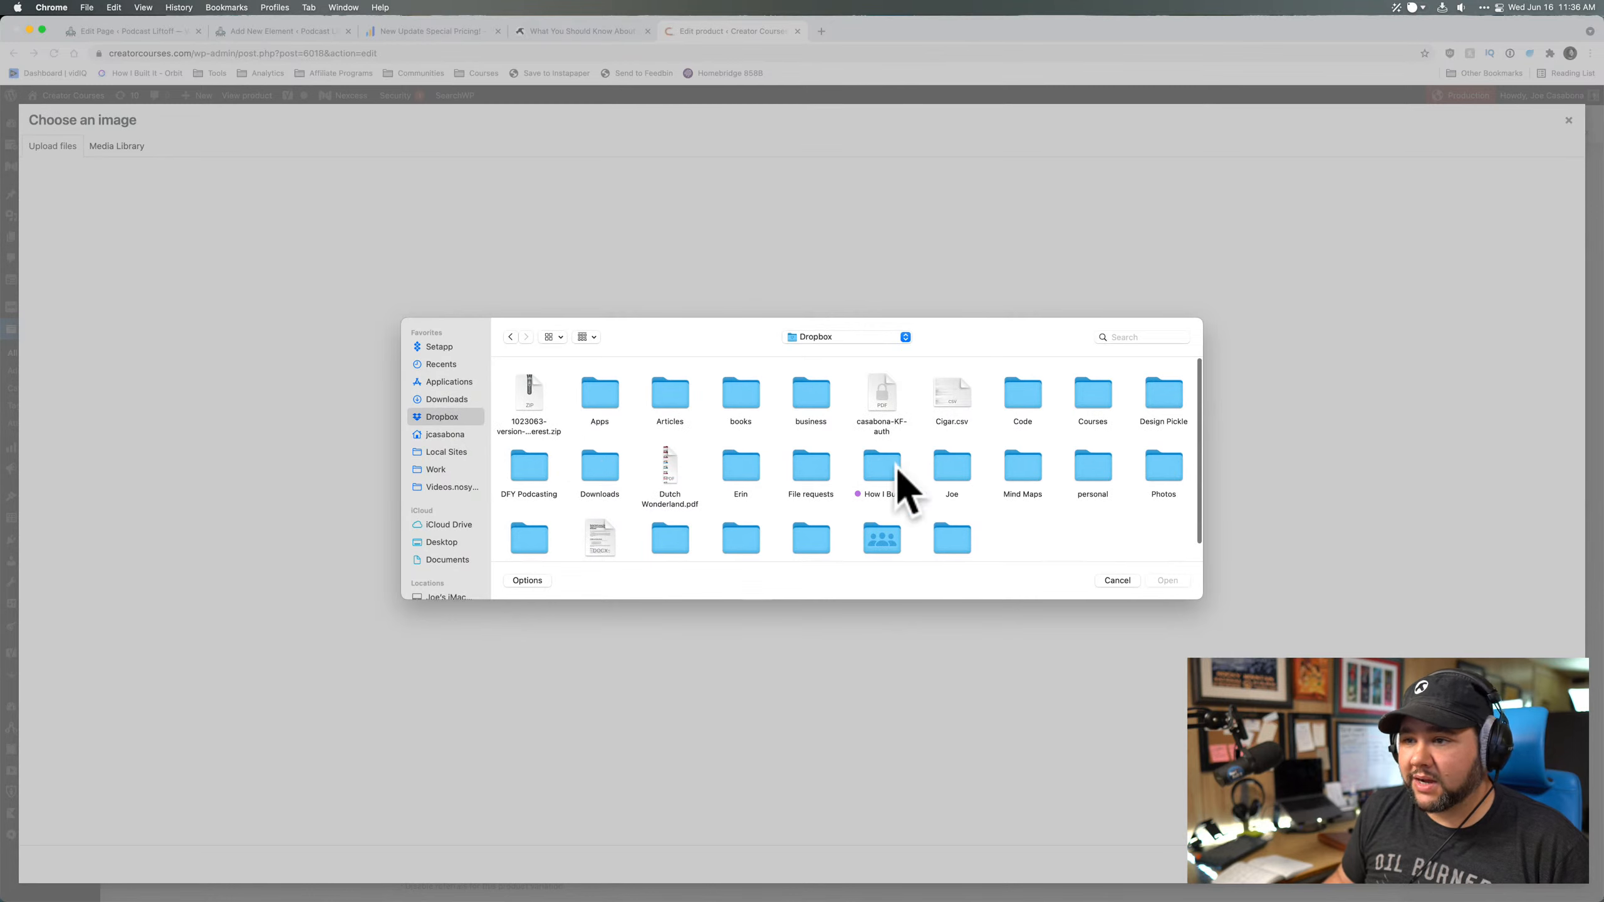
double_click(1161, 404)
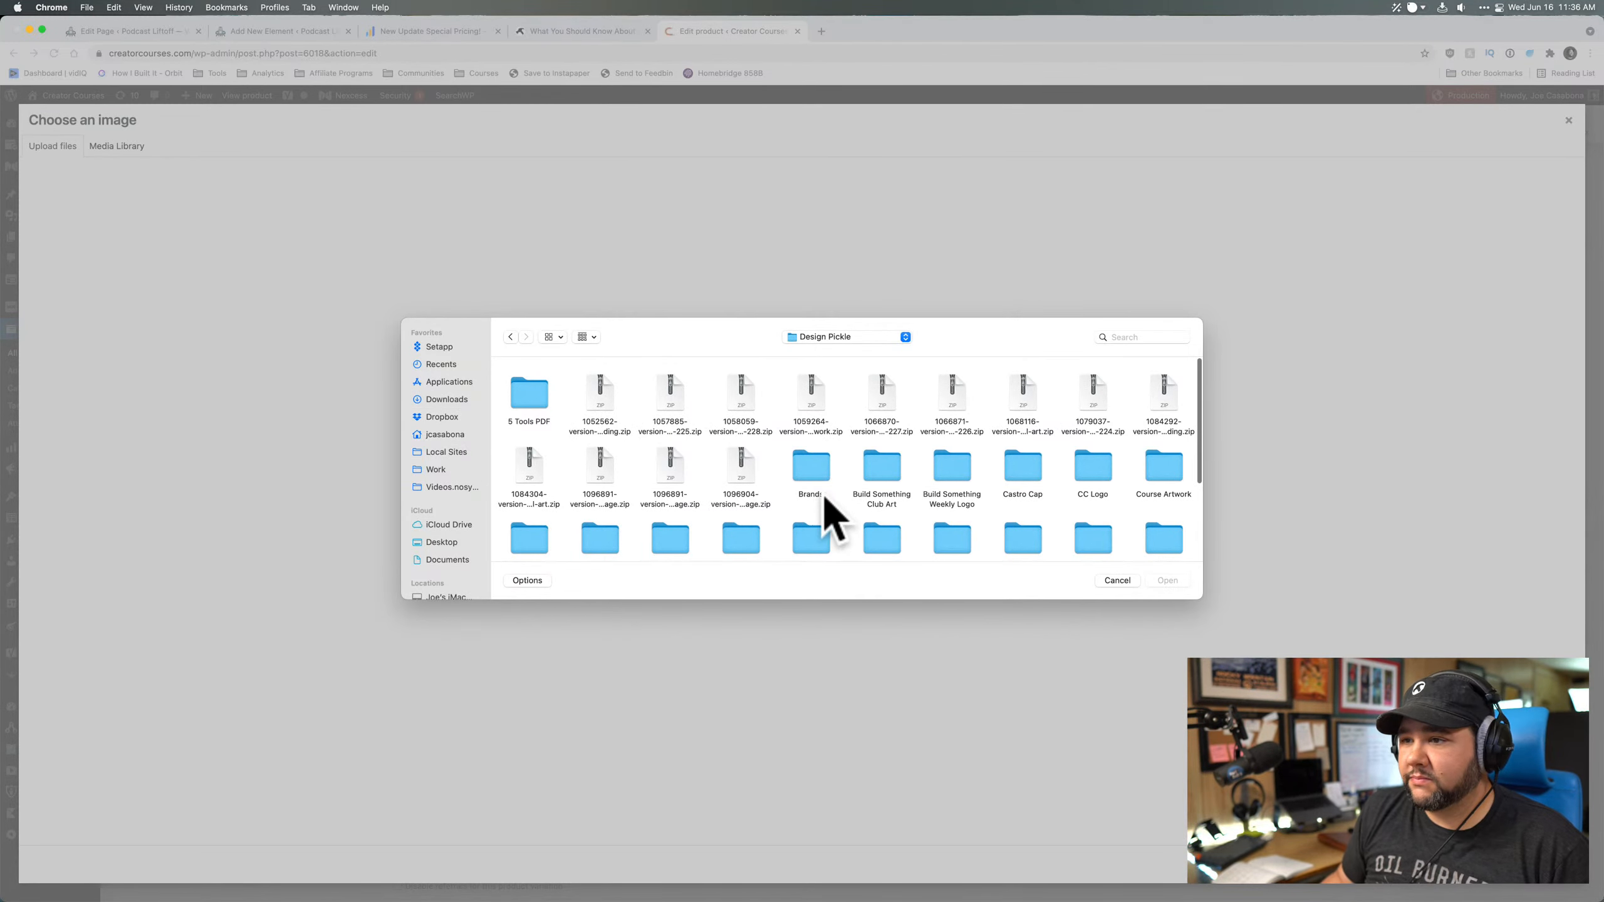
scroll(773, 480, "down", 3)
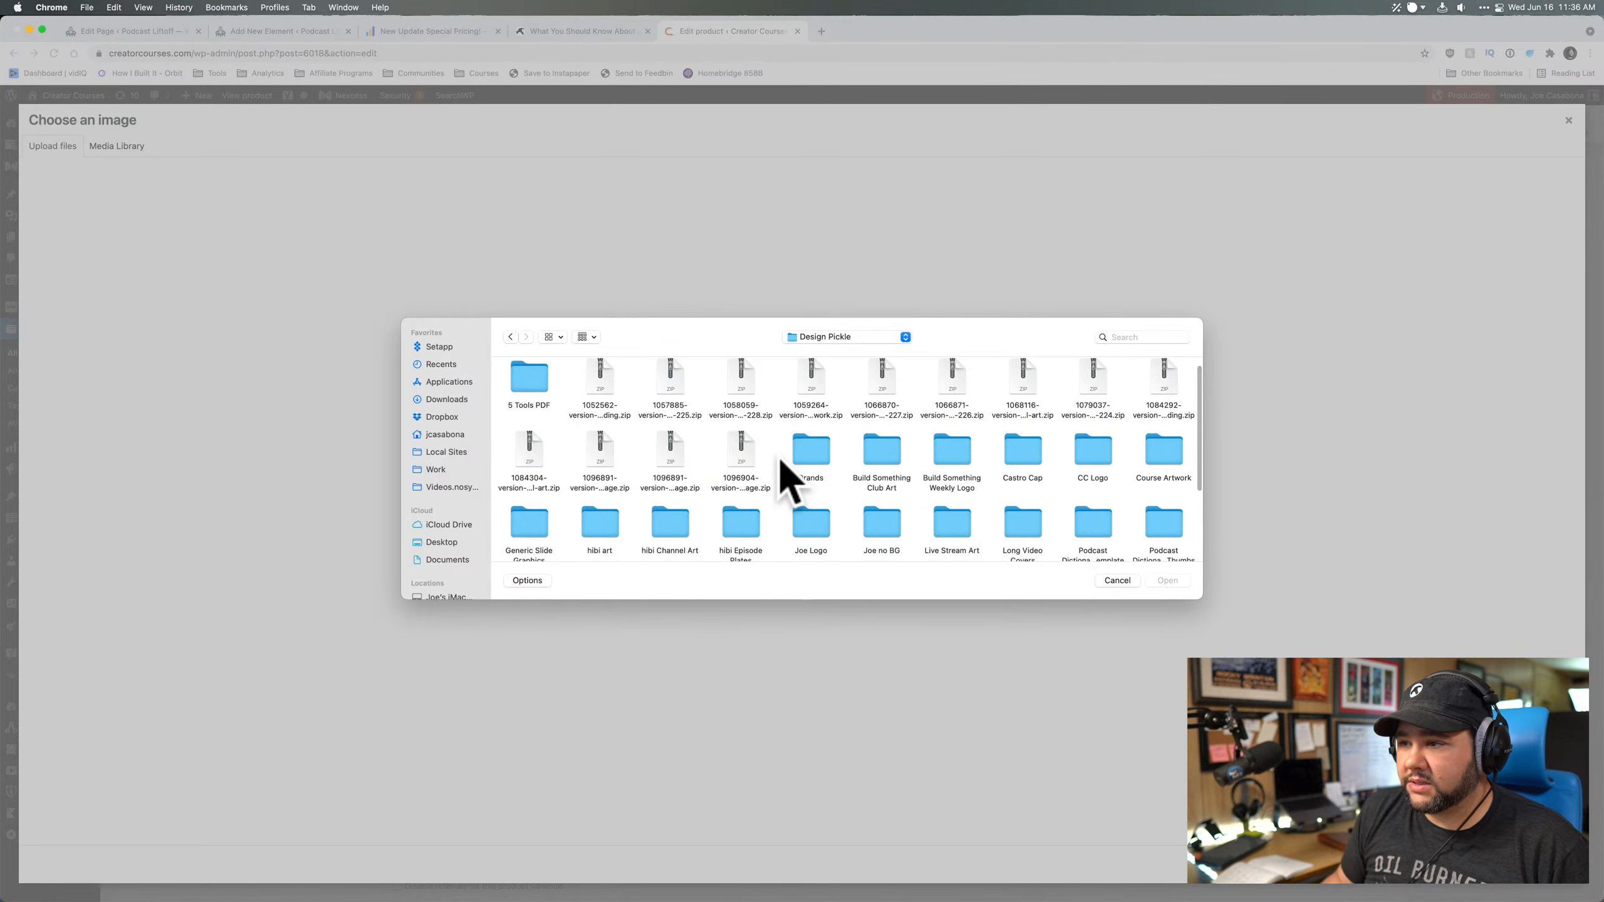
scroll(789, 480, "down", 1)
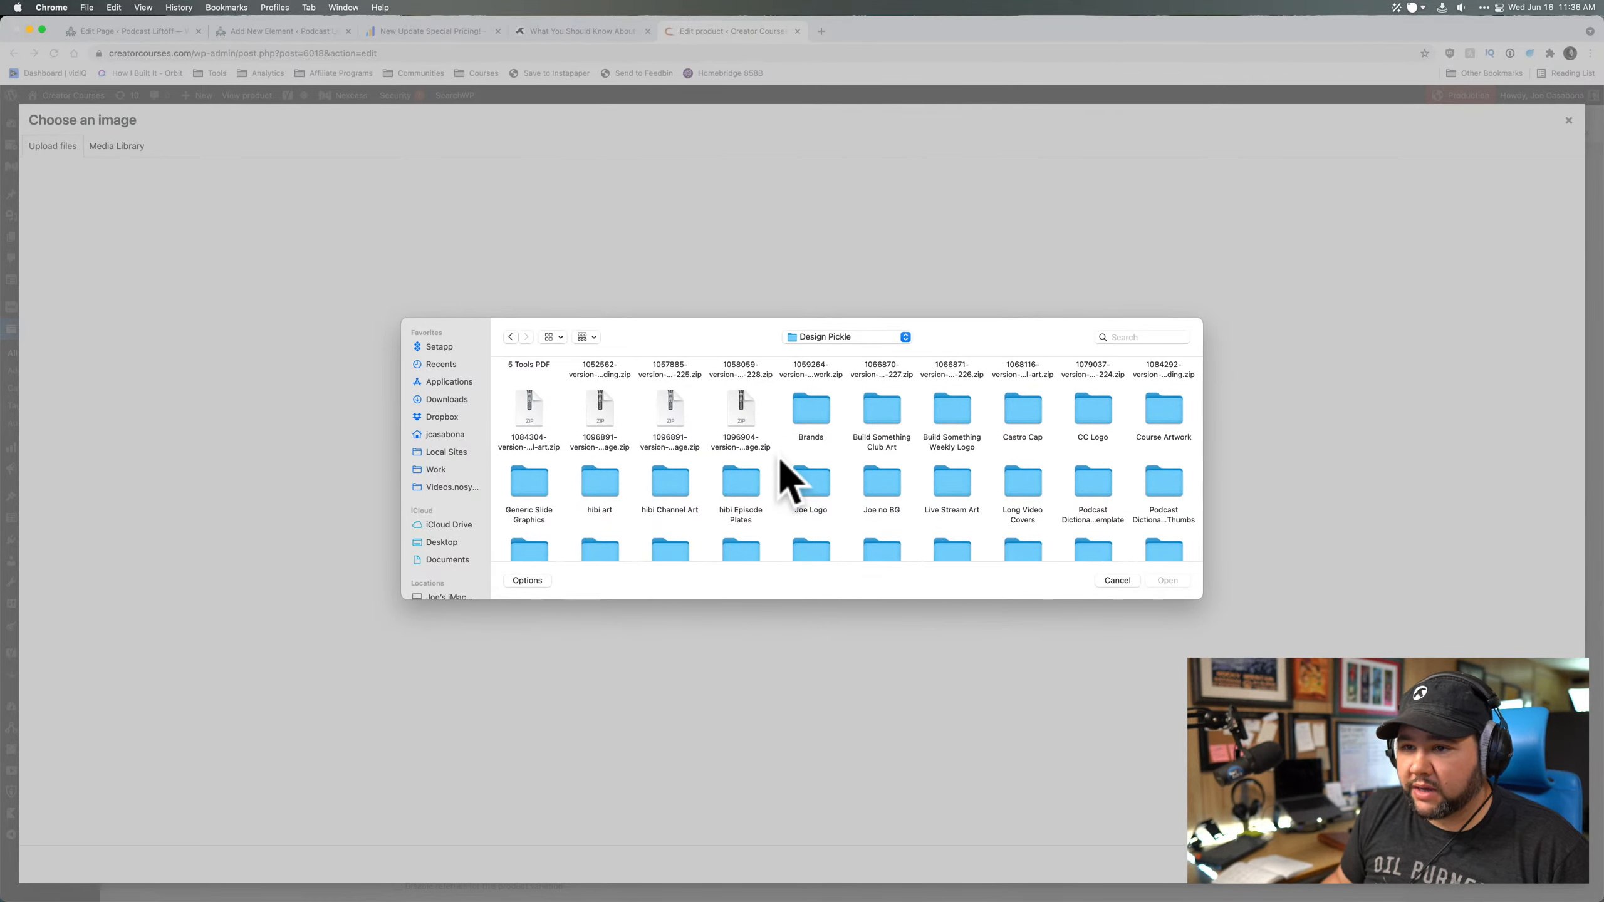
scroll(789, 480, "down", 2)
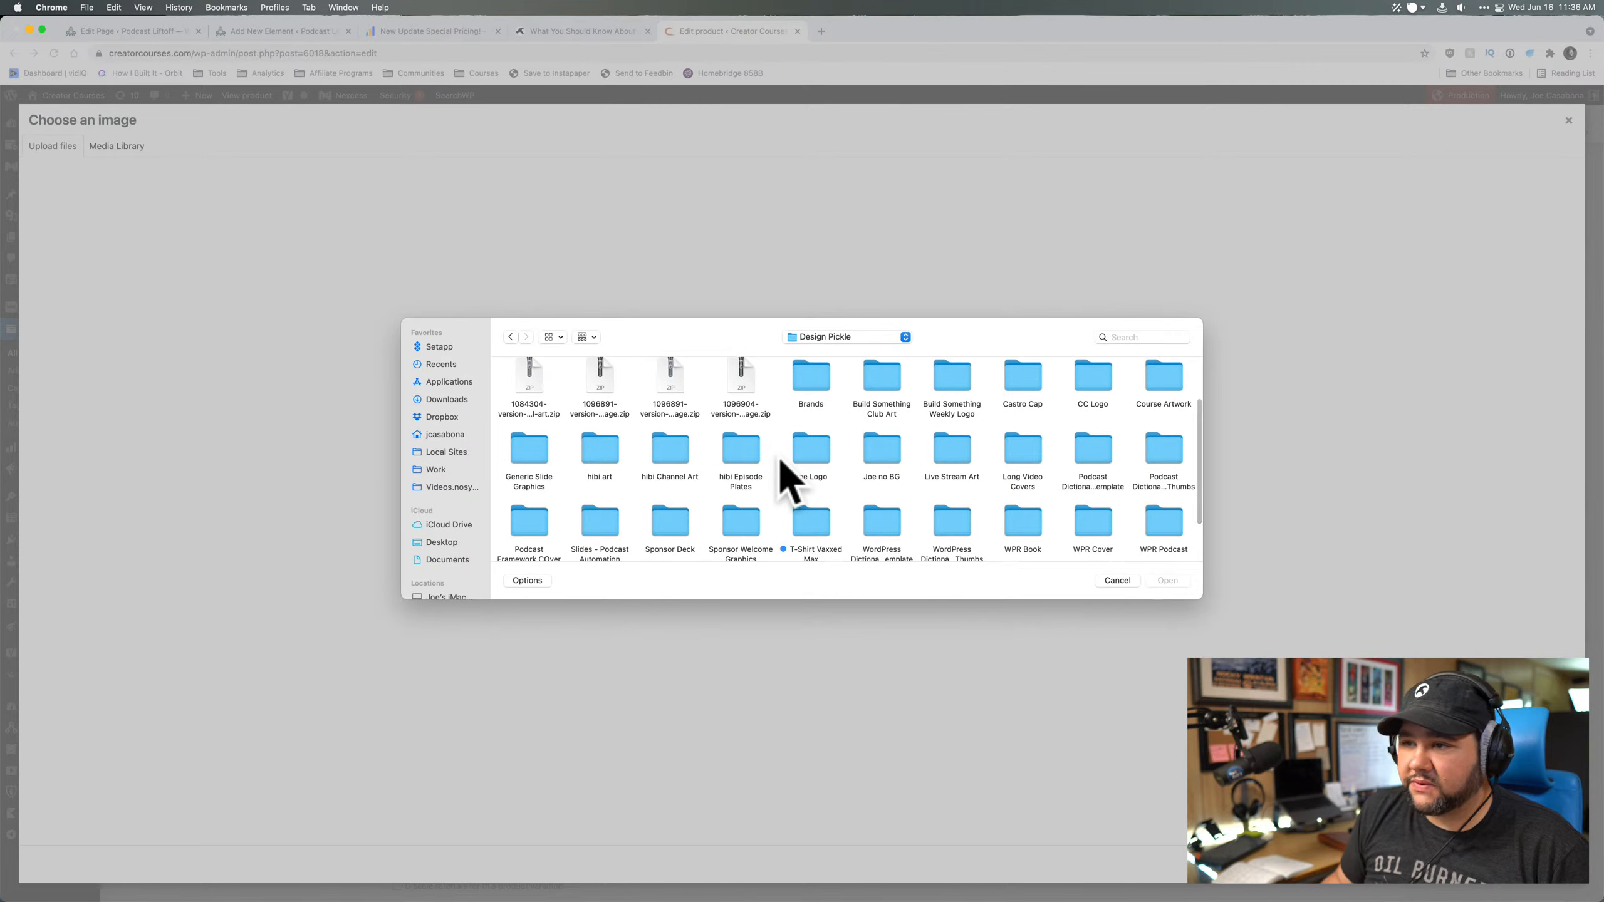
scroll(772, 452, "down", 2)
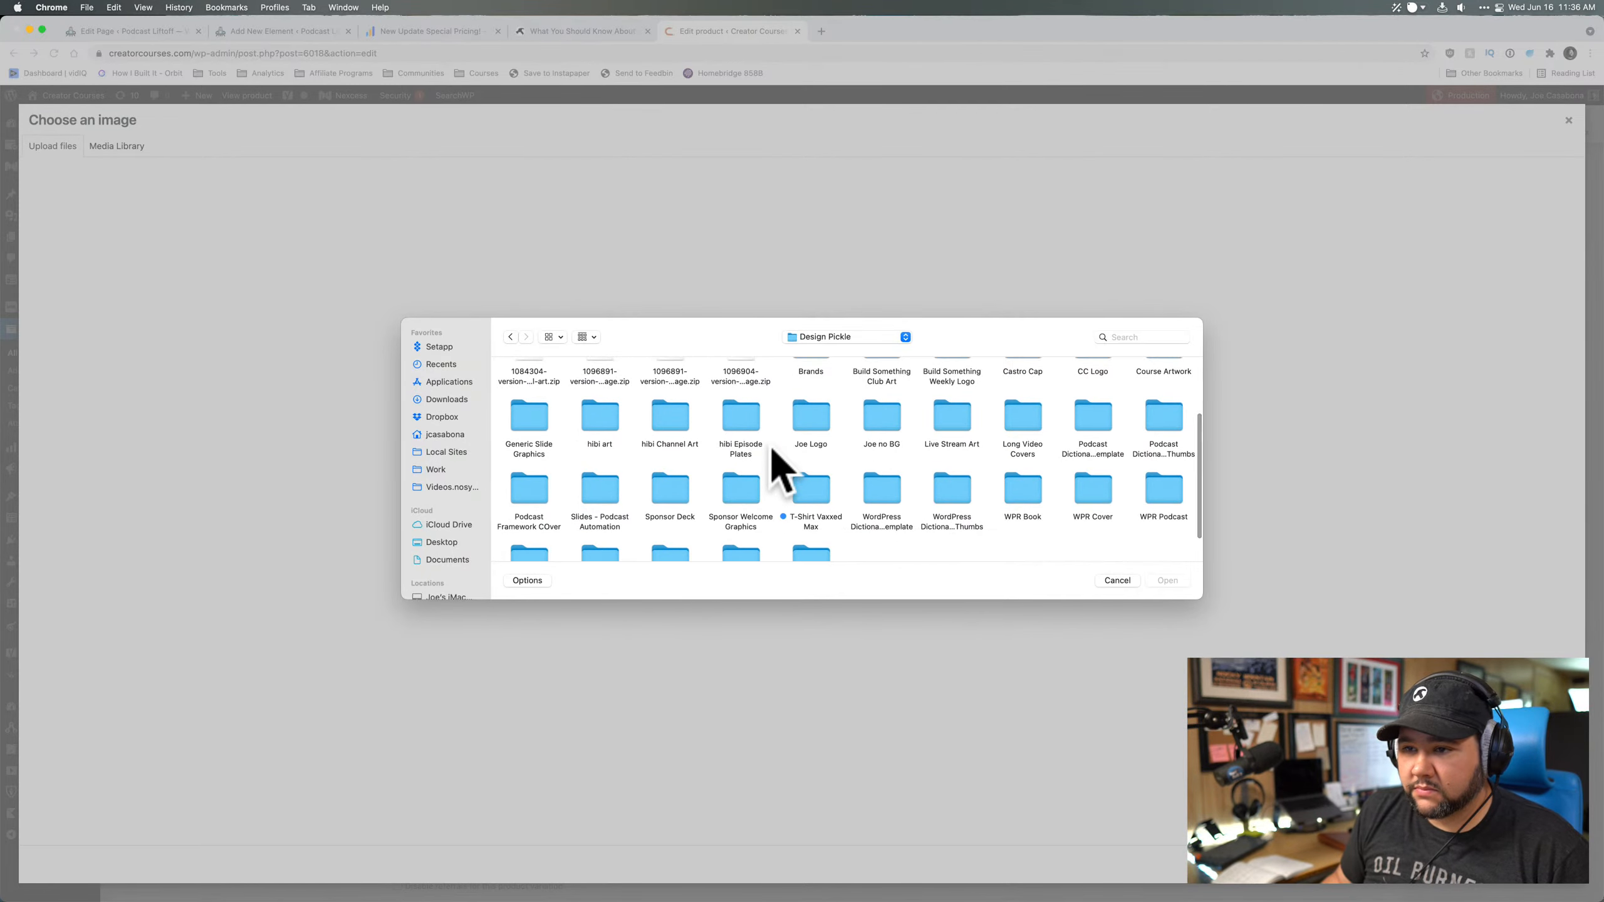
scroll(782, 471, "down", 2)
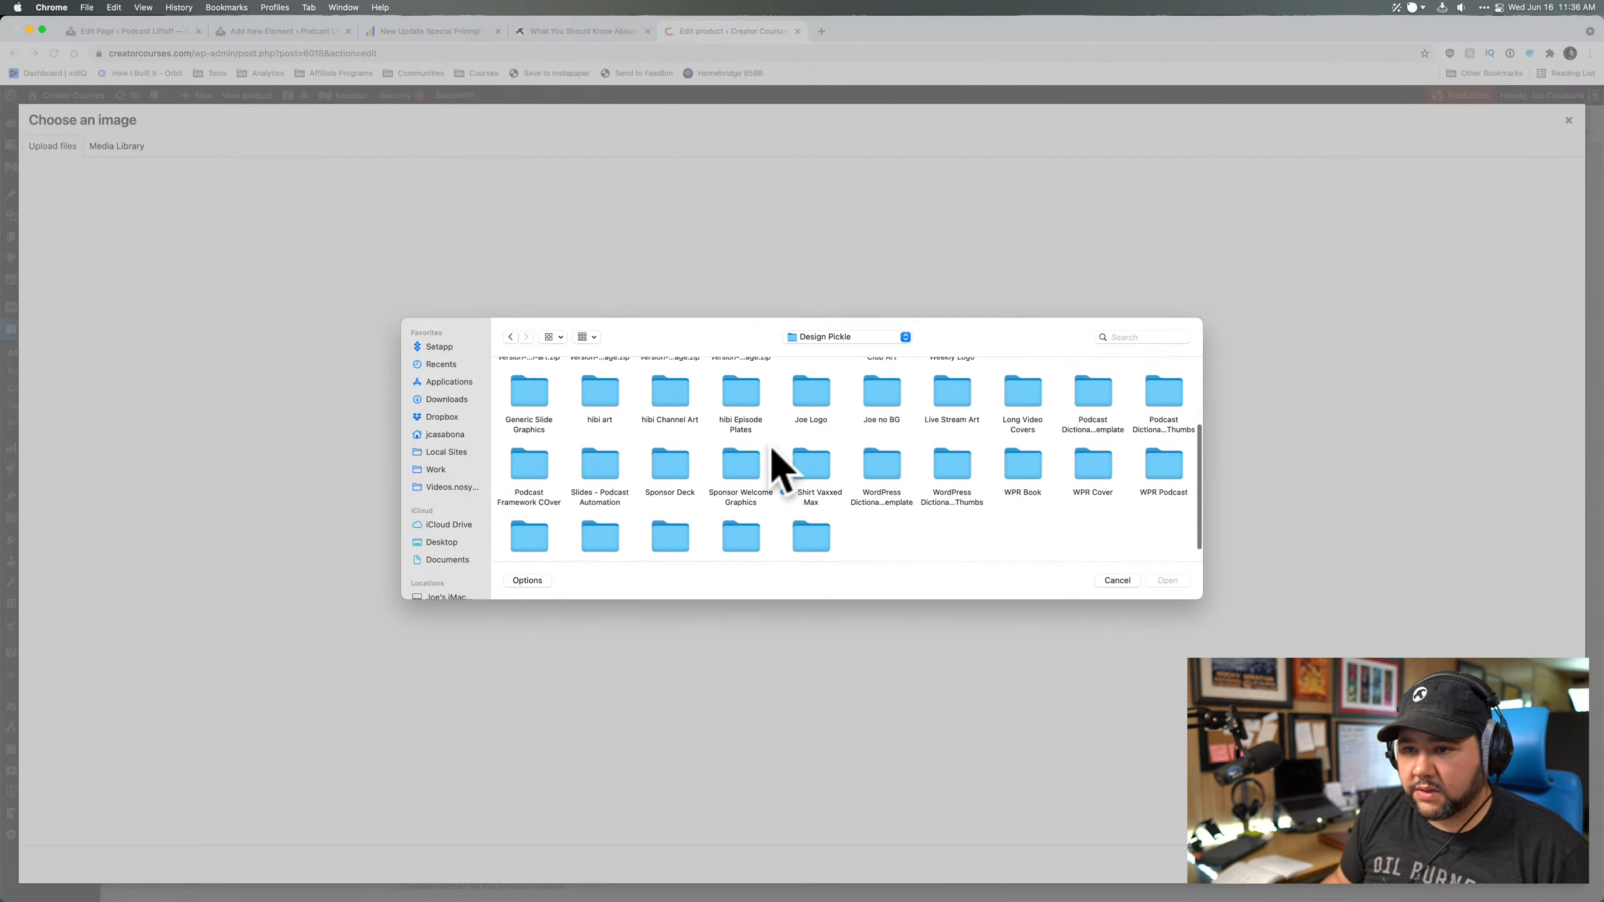
scroll(780, 467, "down", 1)
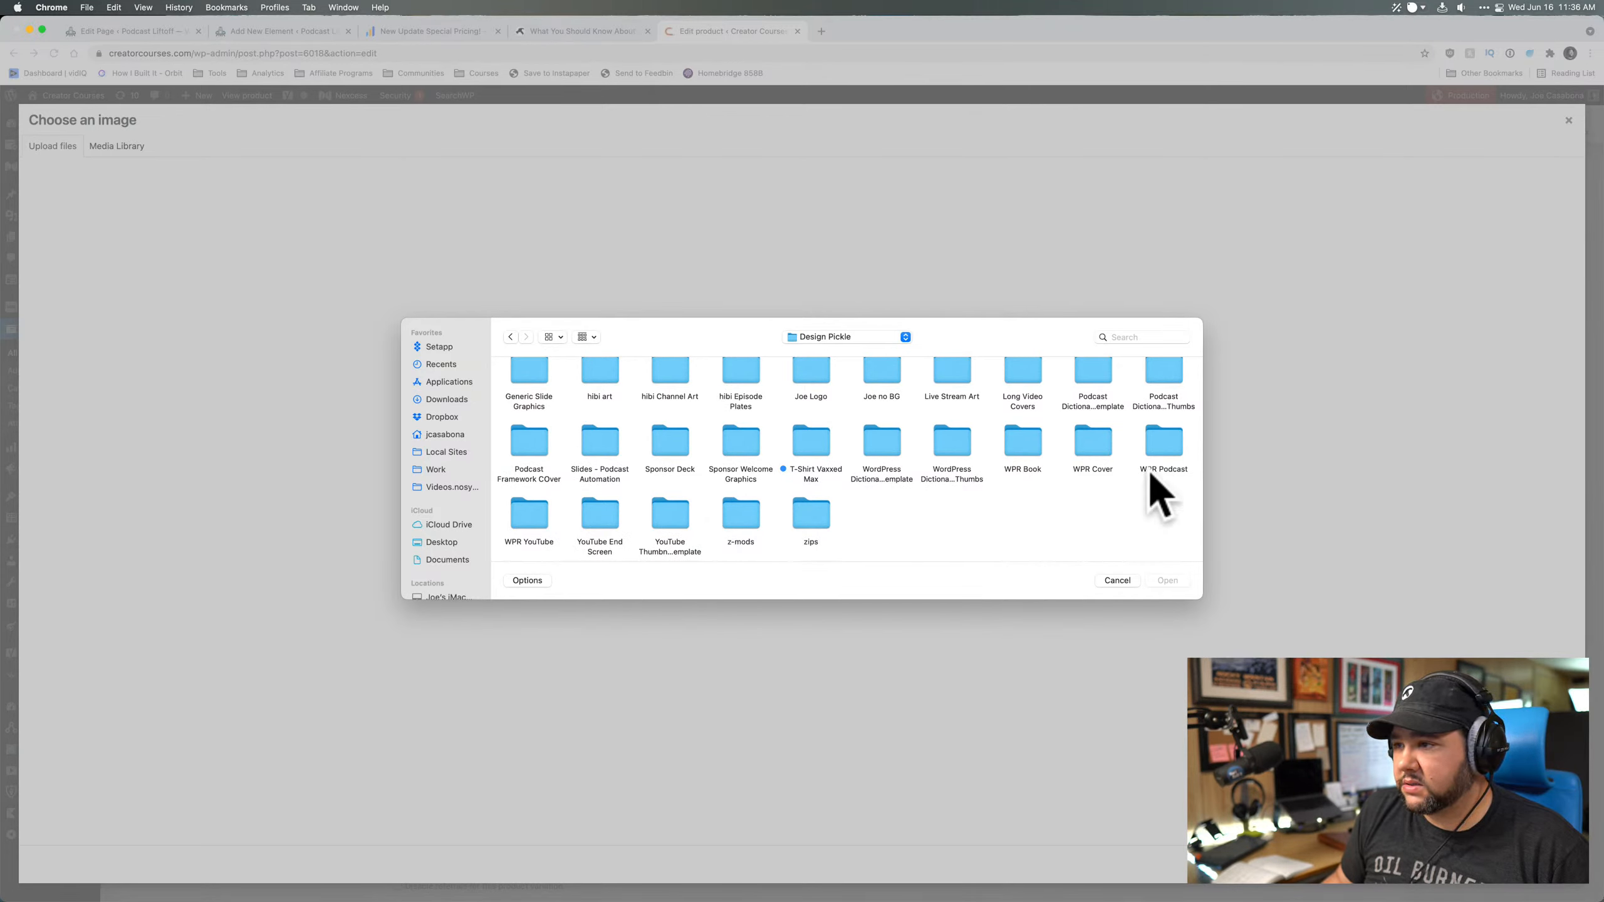
scroll(999, 492, "up", 2)
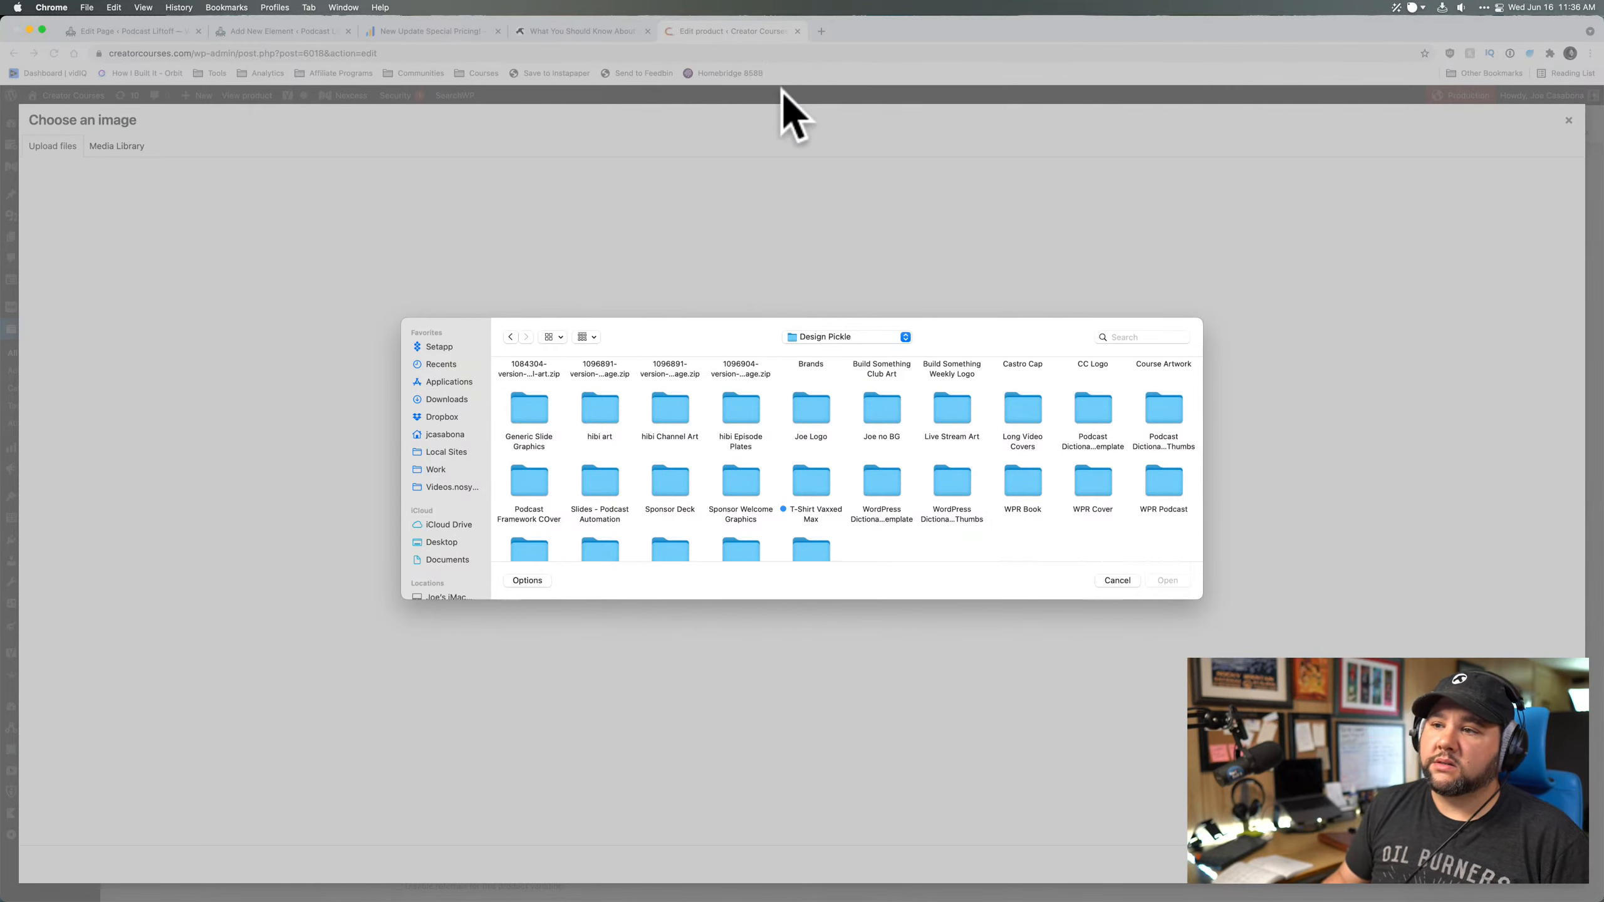
left_click(1116, 579)
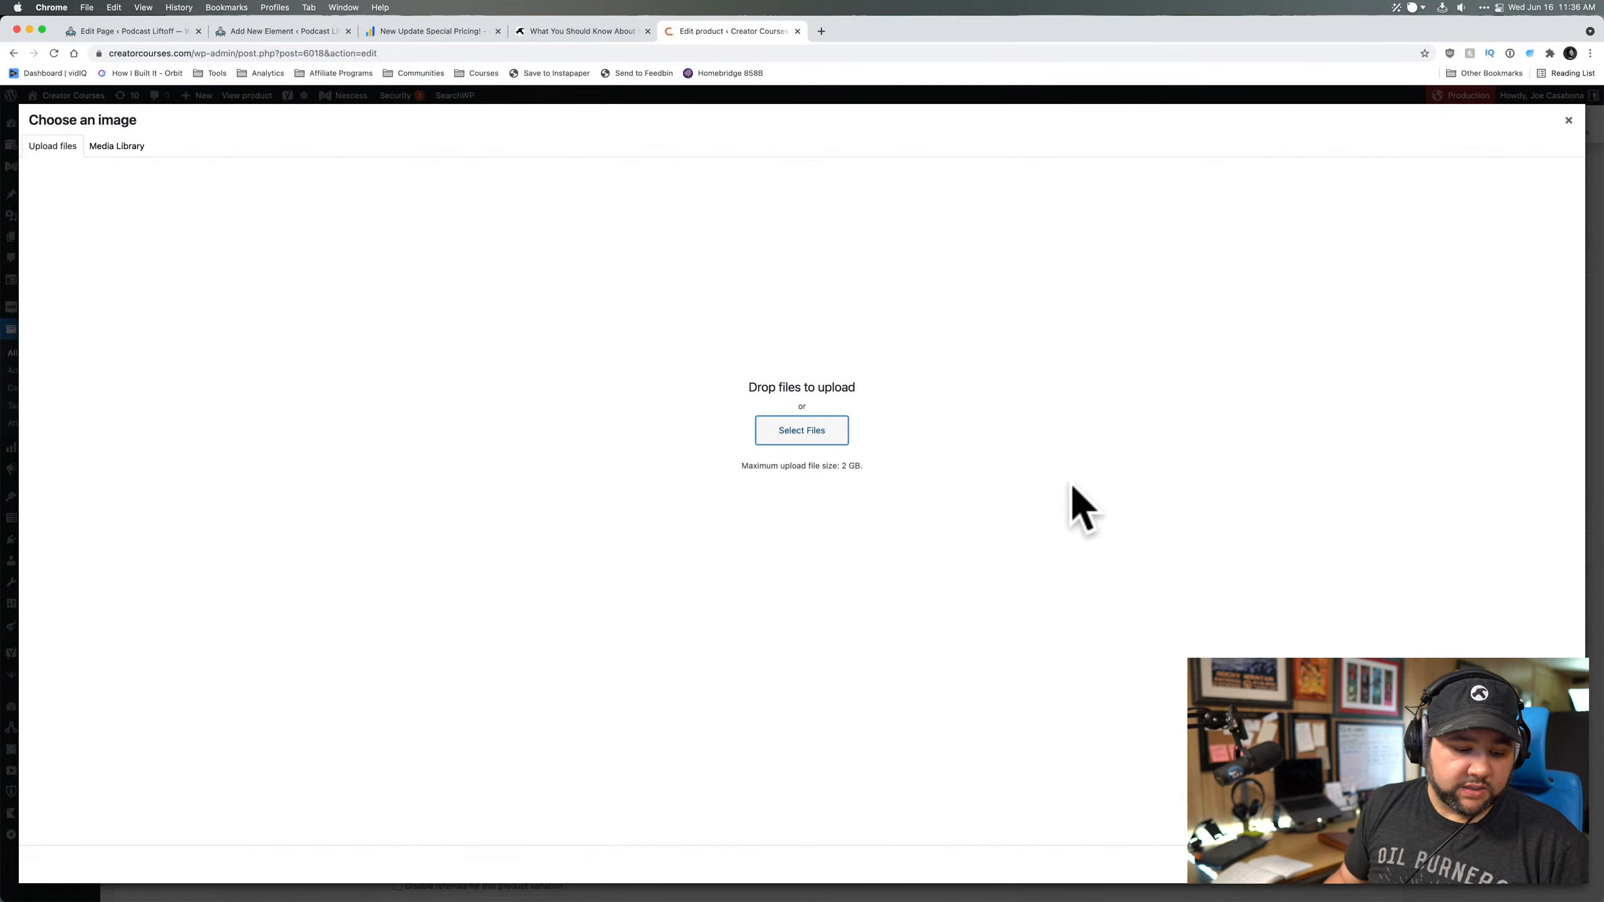
- Open designpickle.com in a new browser tab, go to the account dashboard and display the requests that are ready for review
left_click(821, 30)
type("designpickle.com")
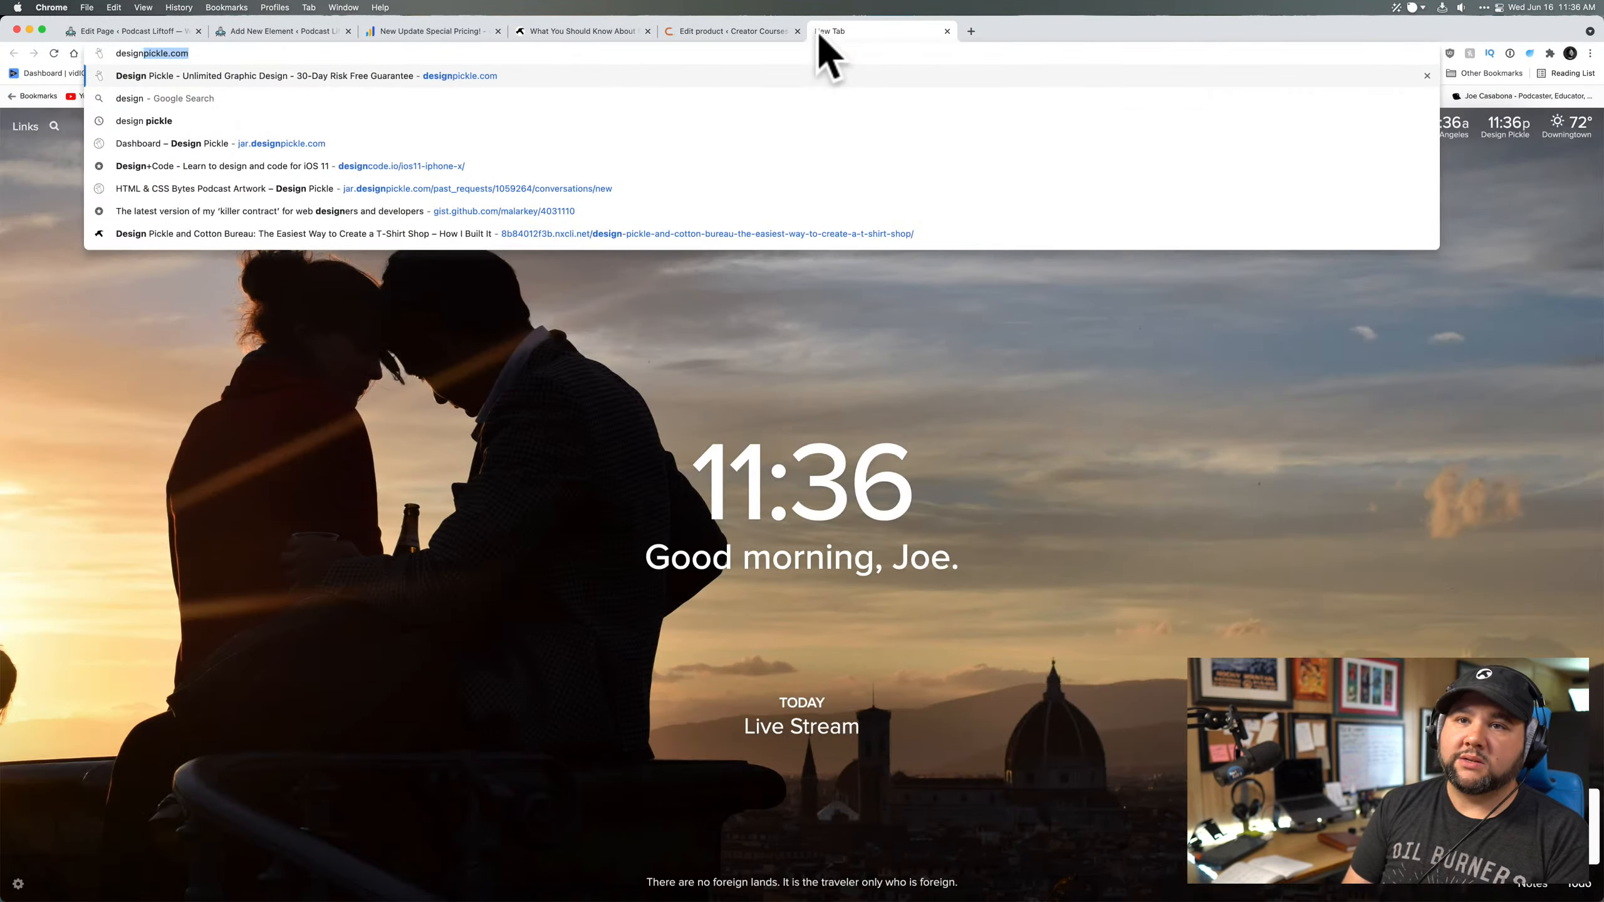
key("Return")
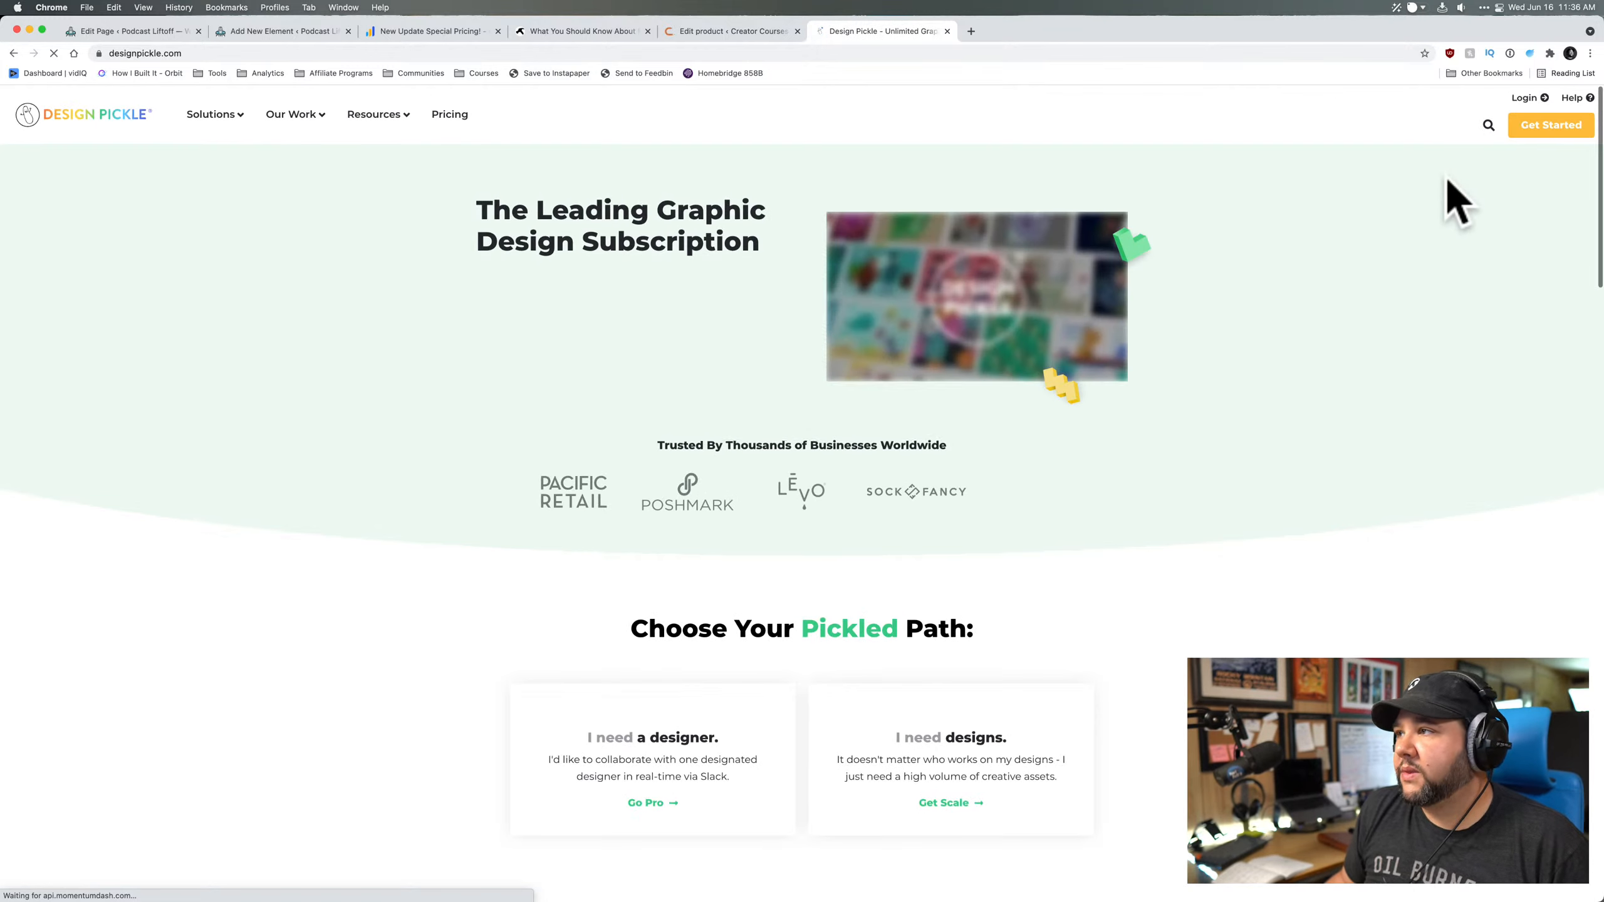
left_click(1521, 99)
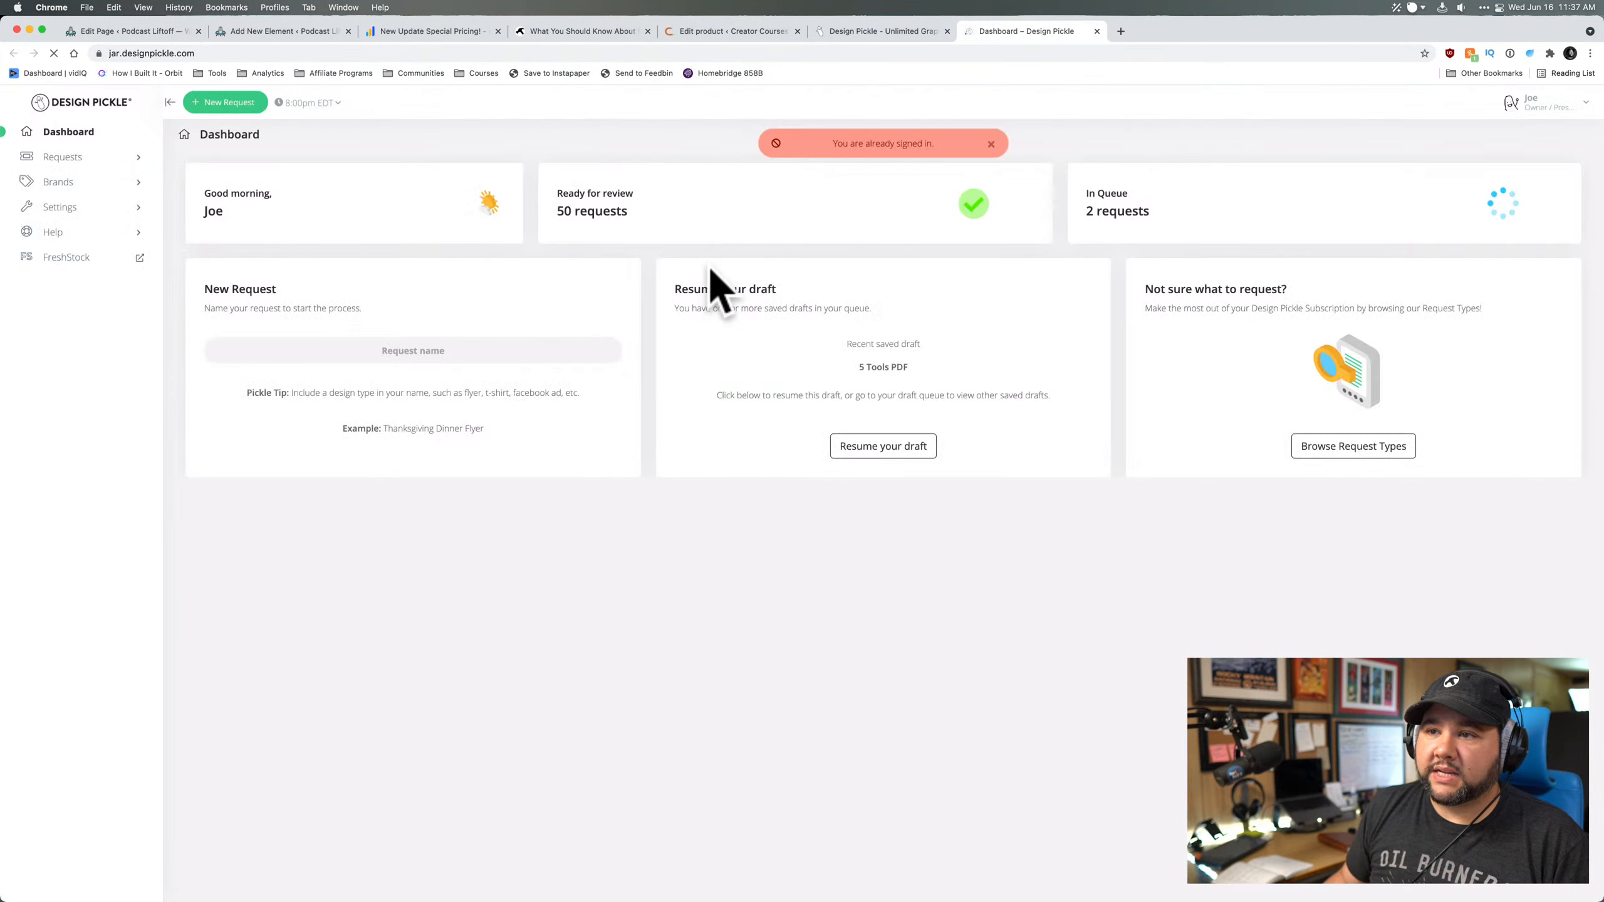
left_click(806, 200)
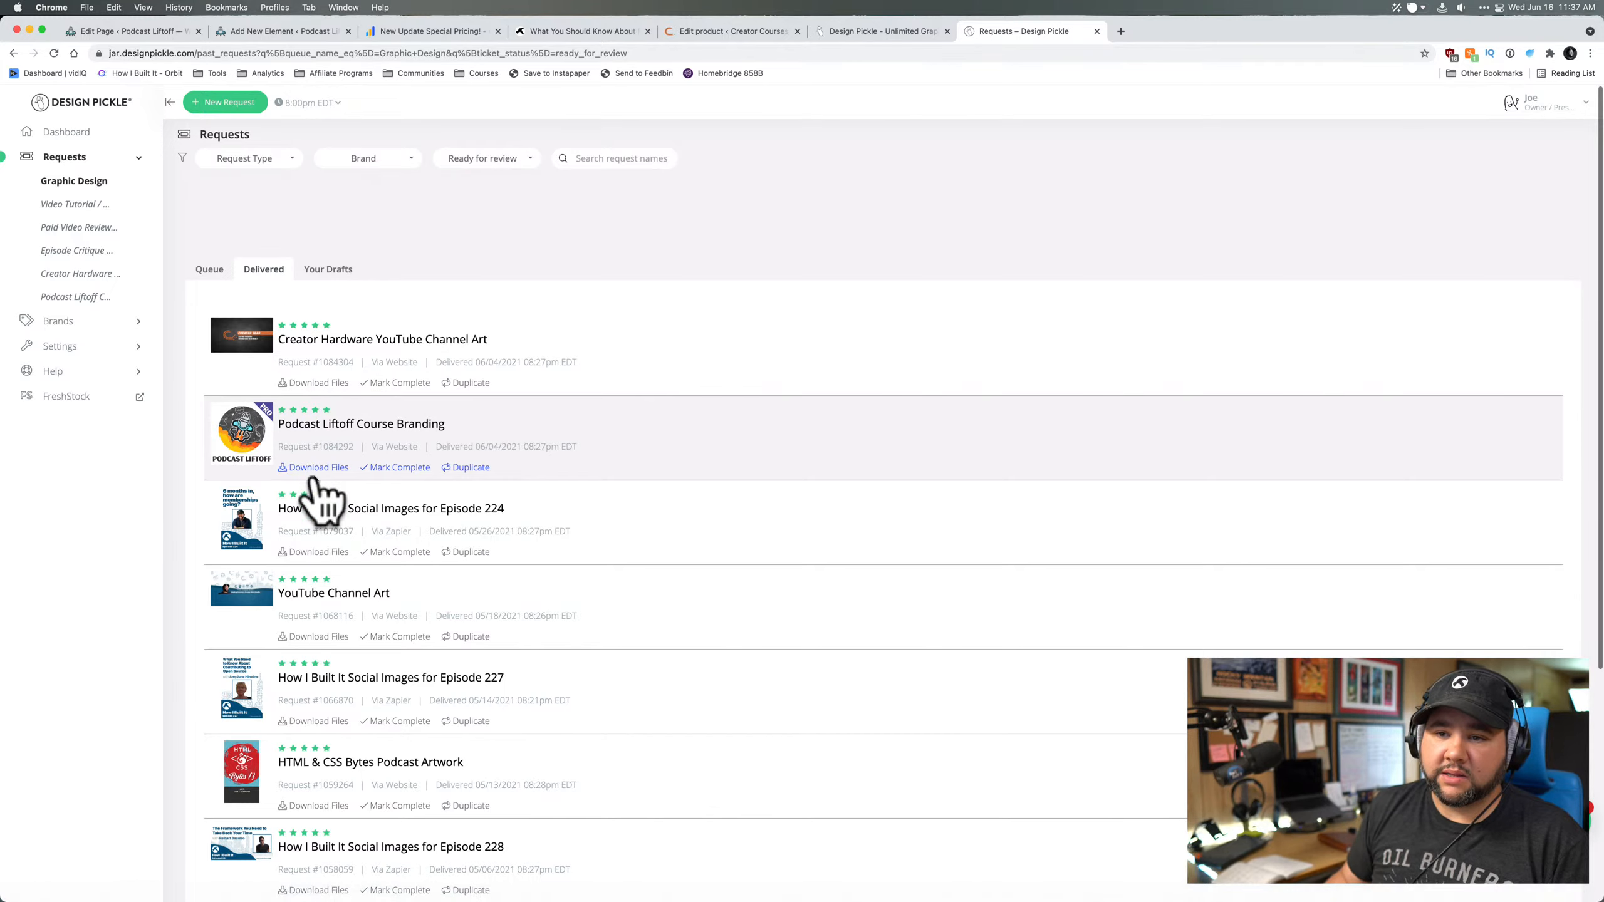
- Download the files of the Podcast Liftoff Course Branding request as a zip archive into the Downloads folder
left_click(313, 469)
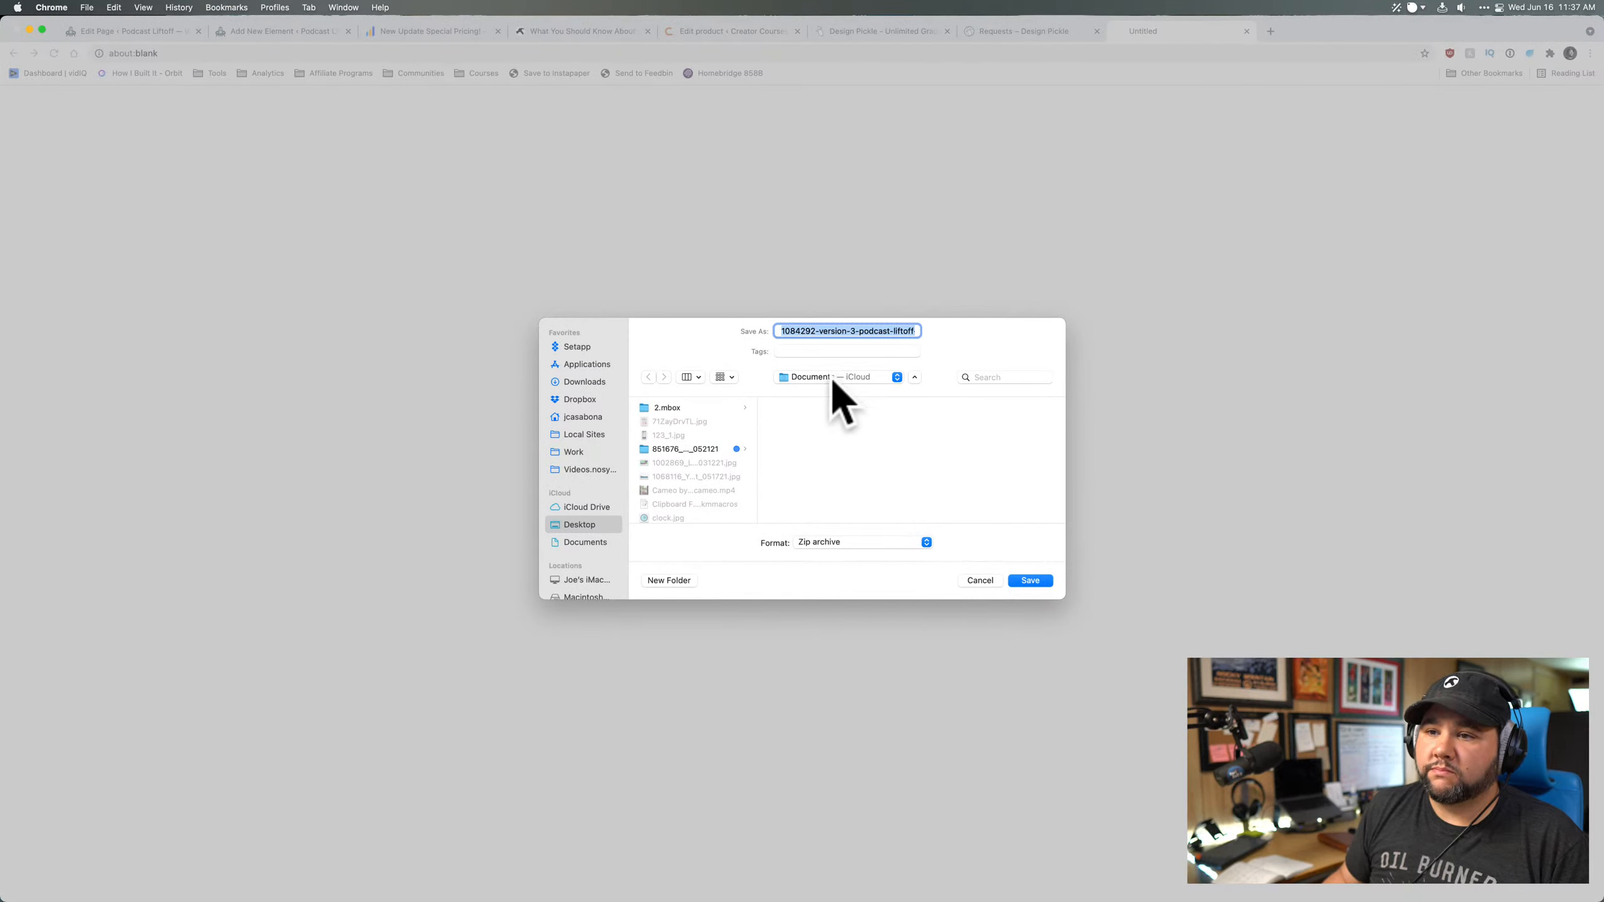
left_click(584, 382)
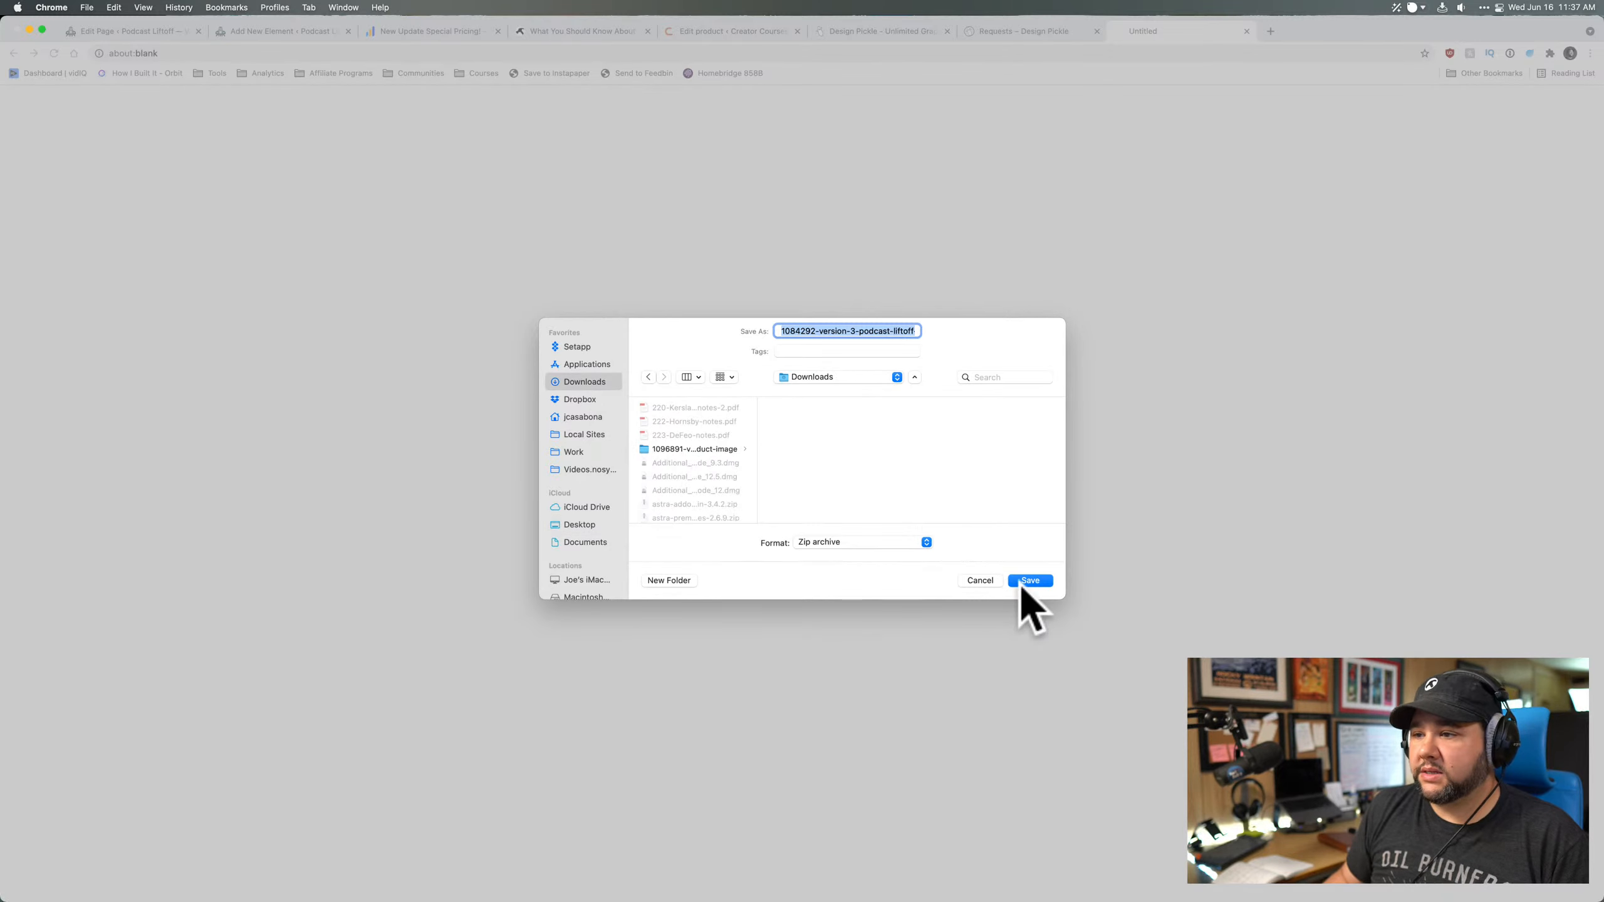
left_click(1029, 580)
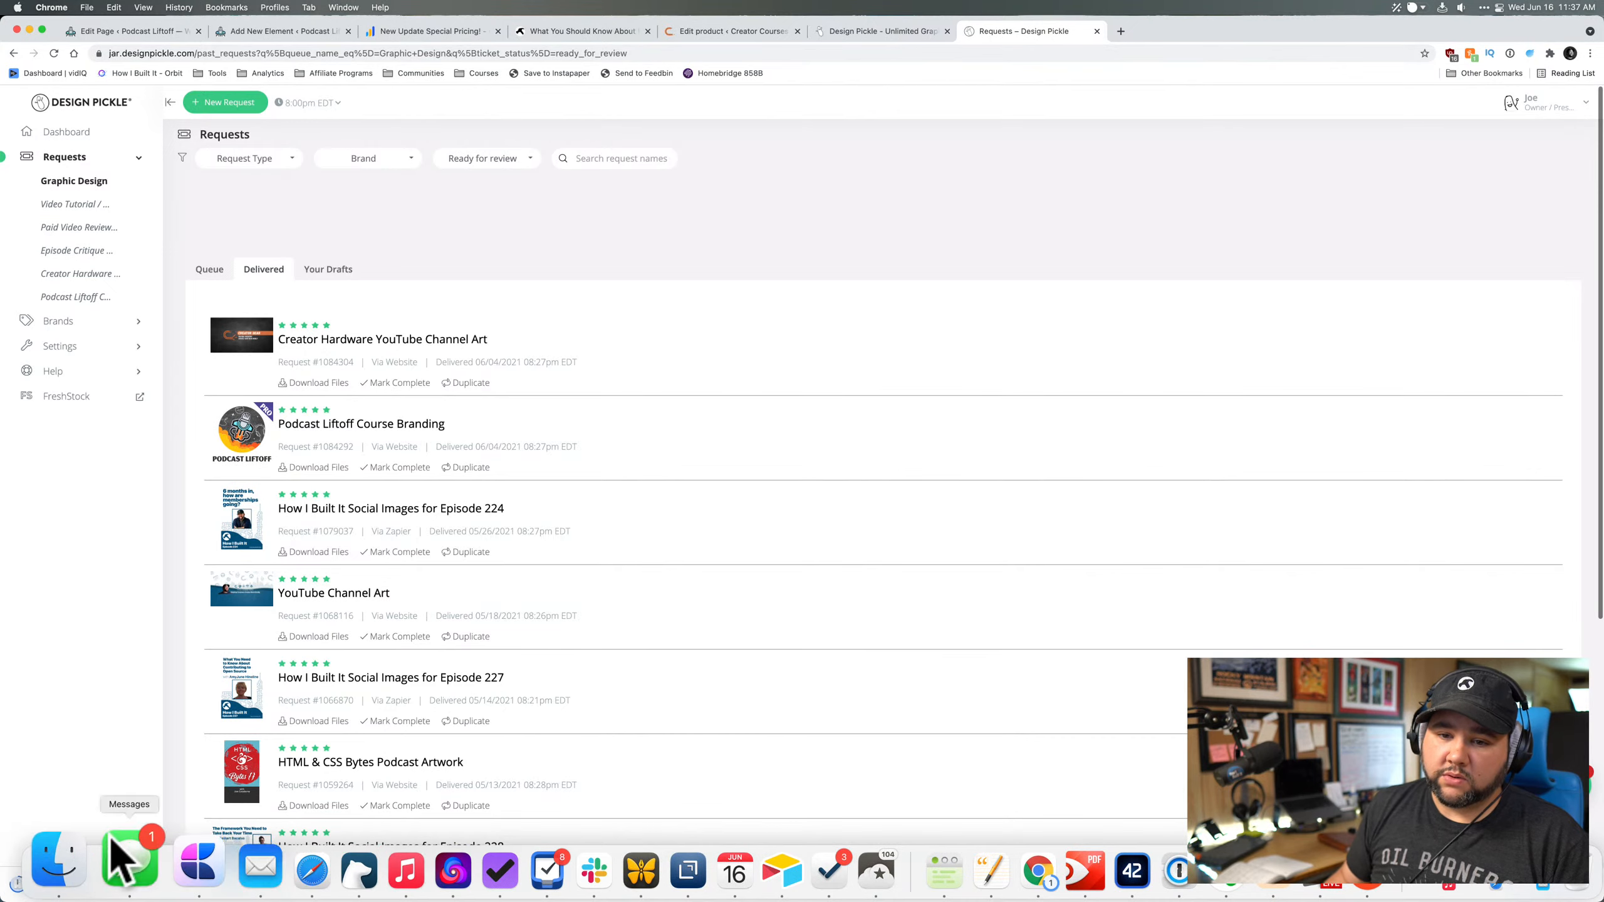
- Return to the product's image upload page and open the Design Pickle folder of Dropbox in Finder
left_click(711, 29)
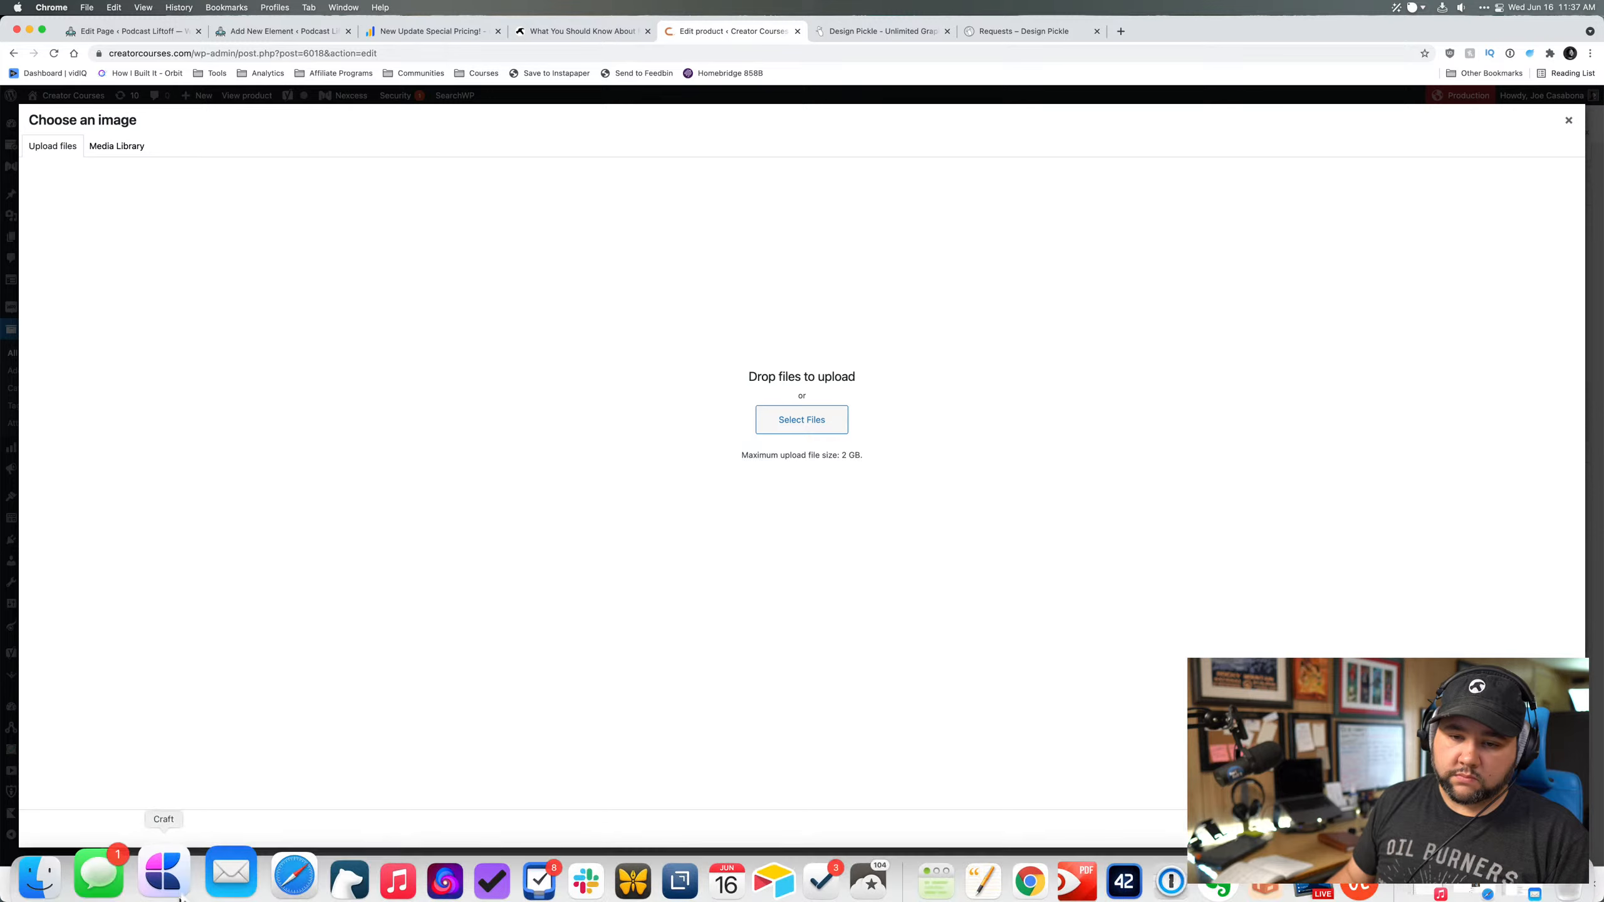
left_click(54, 876)
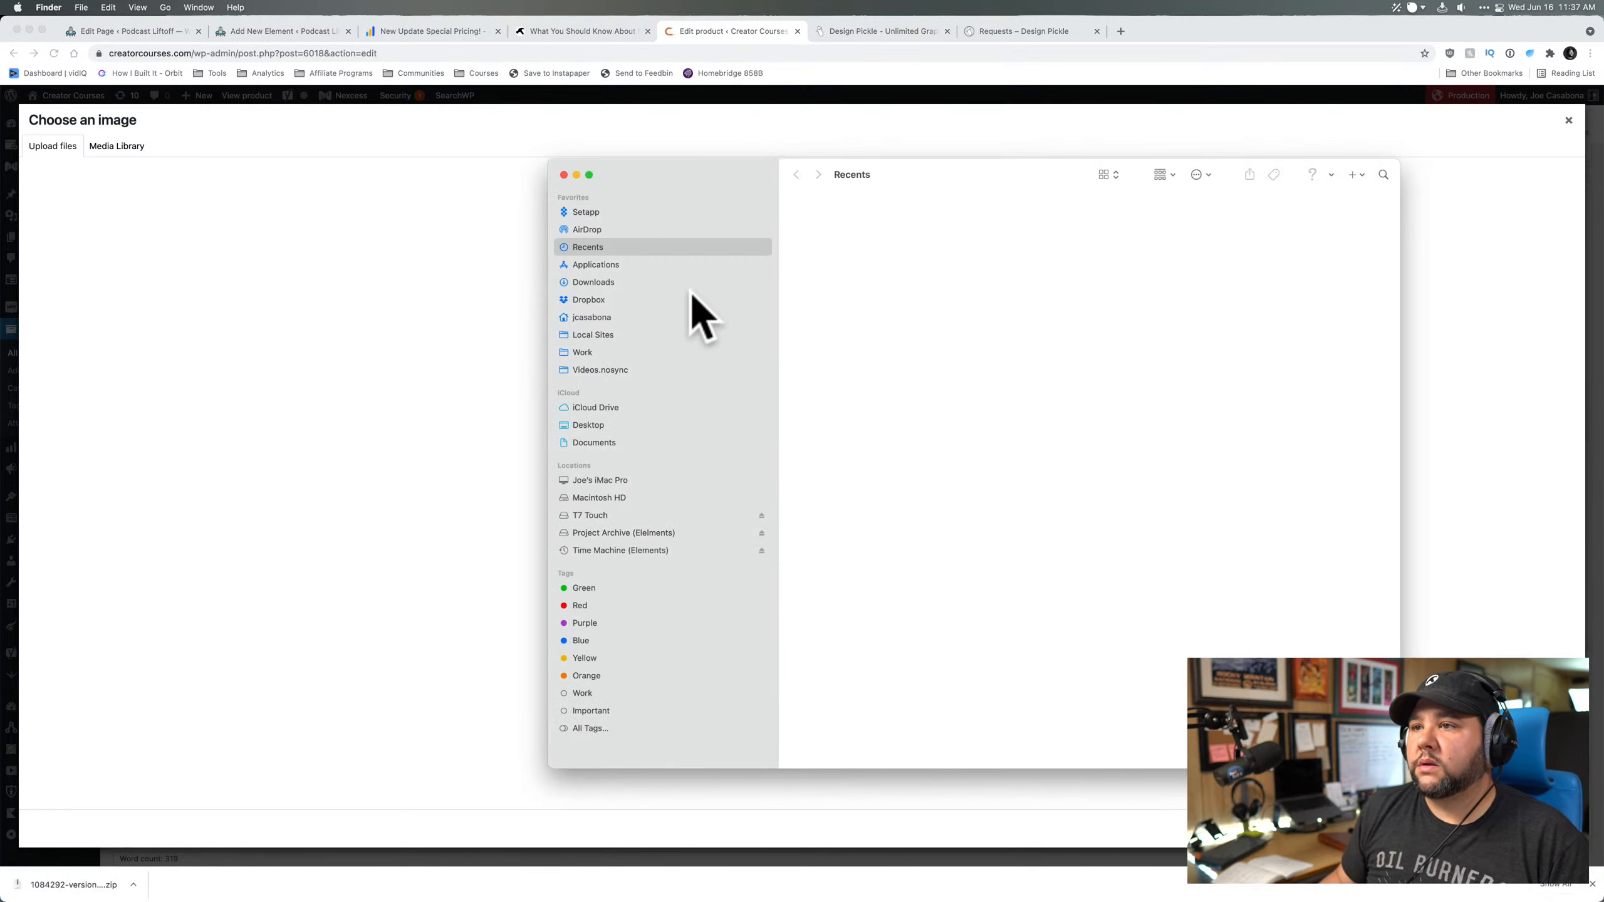
left_click(591, 298)
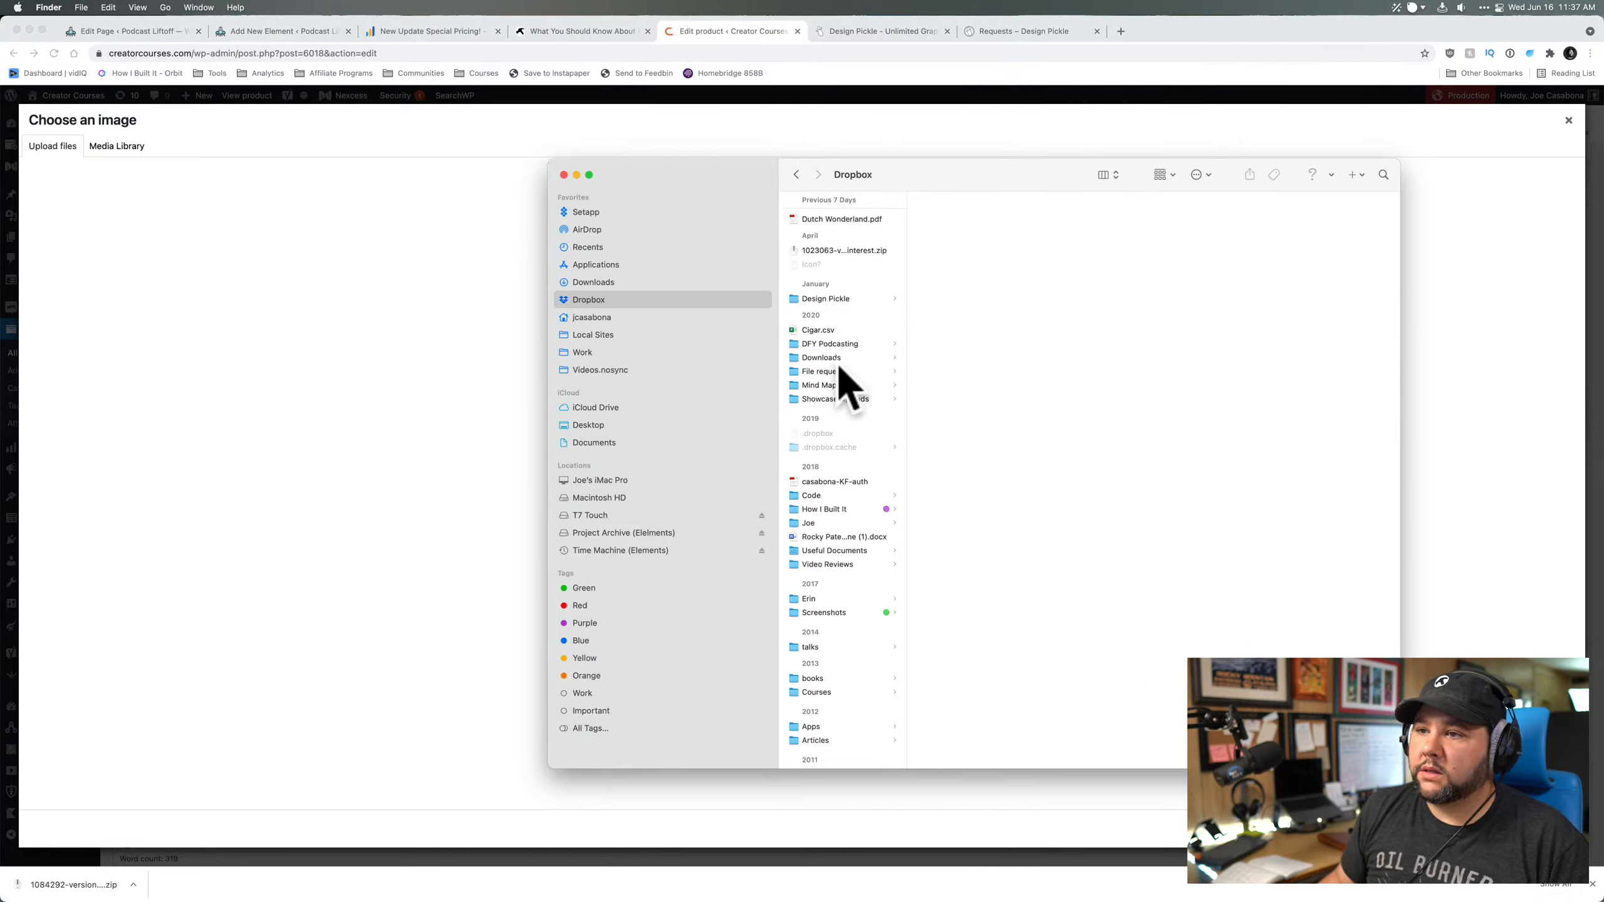
left_click(835, 299)
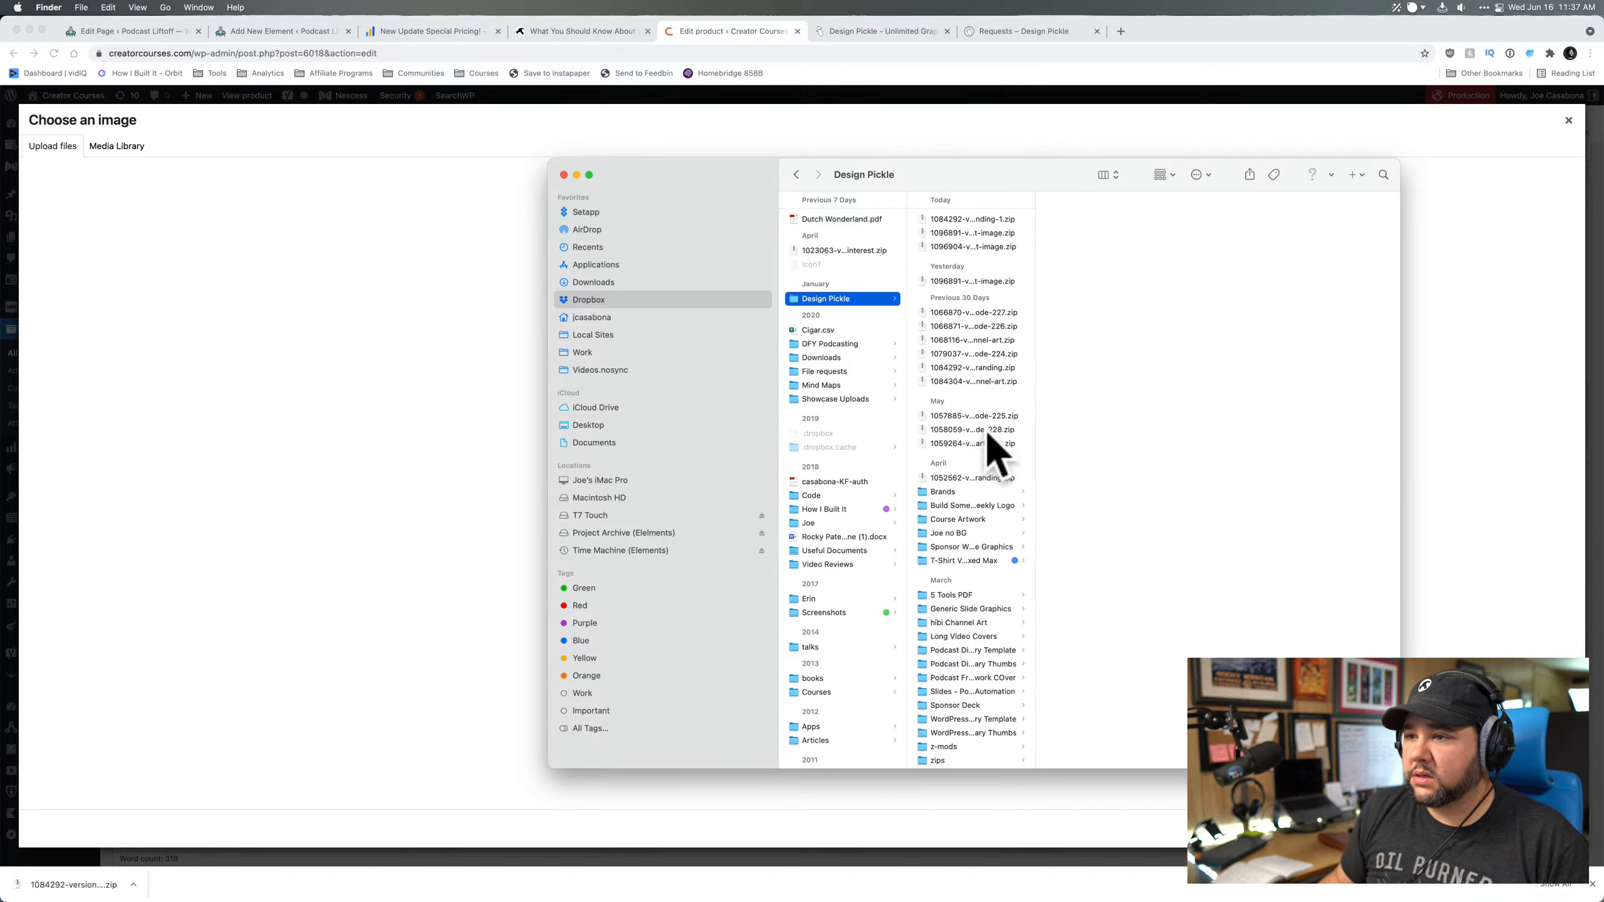
- Unpack the version-3-podcast-liftoff-course-branding-1 zip archive and preview its 1500x1500 Opt01Full and Opt02Full images
left_click(978, 219)
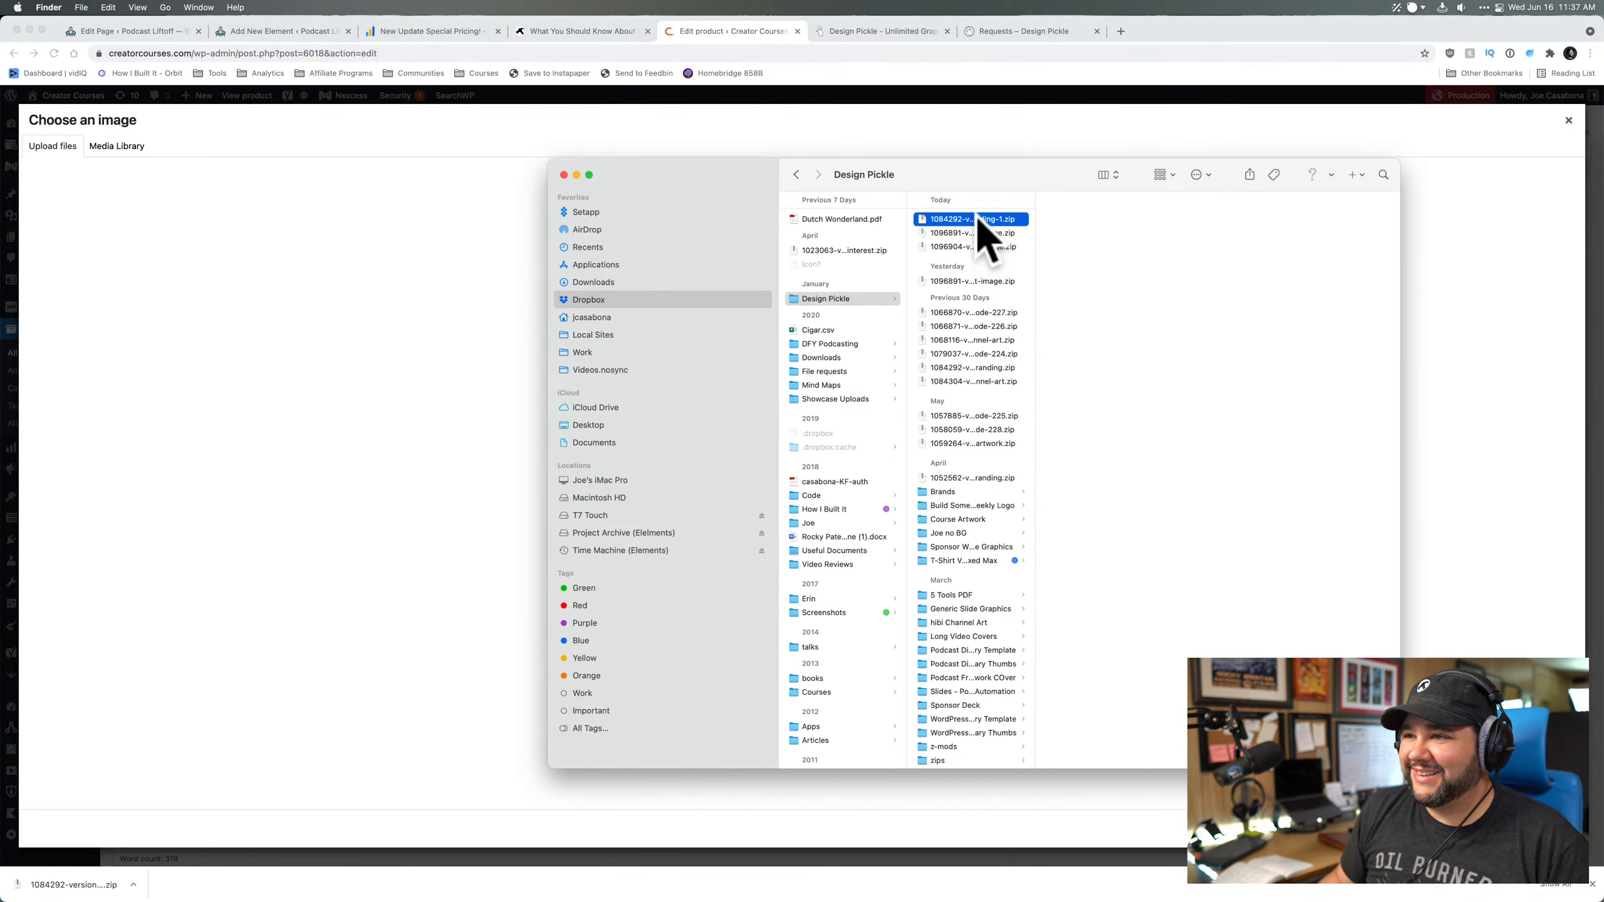
double_click(978, 218)
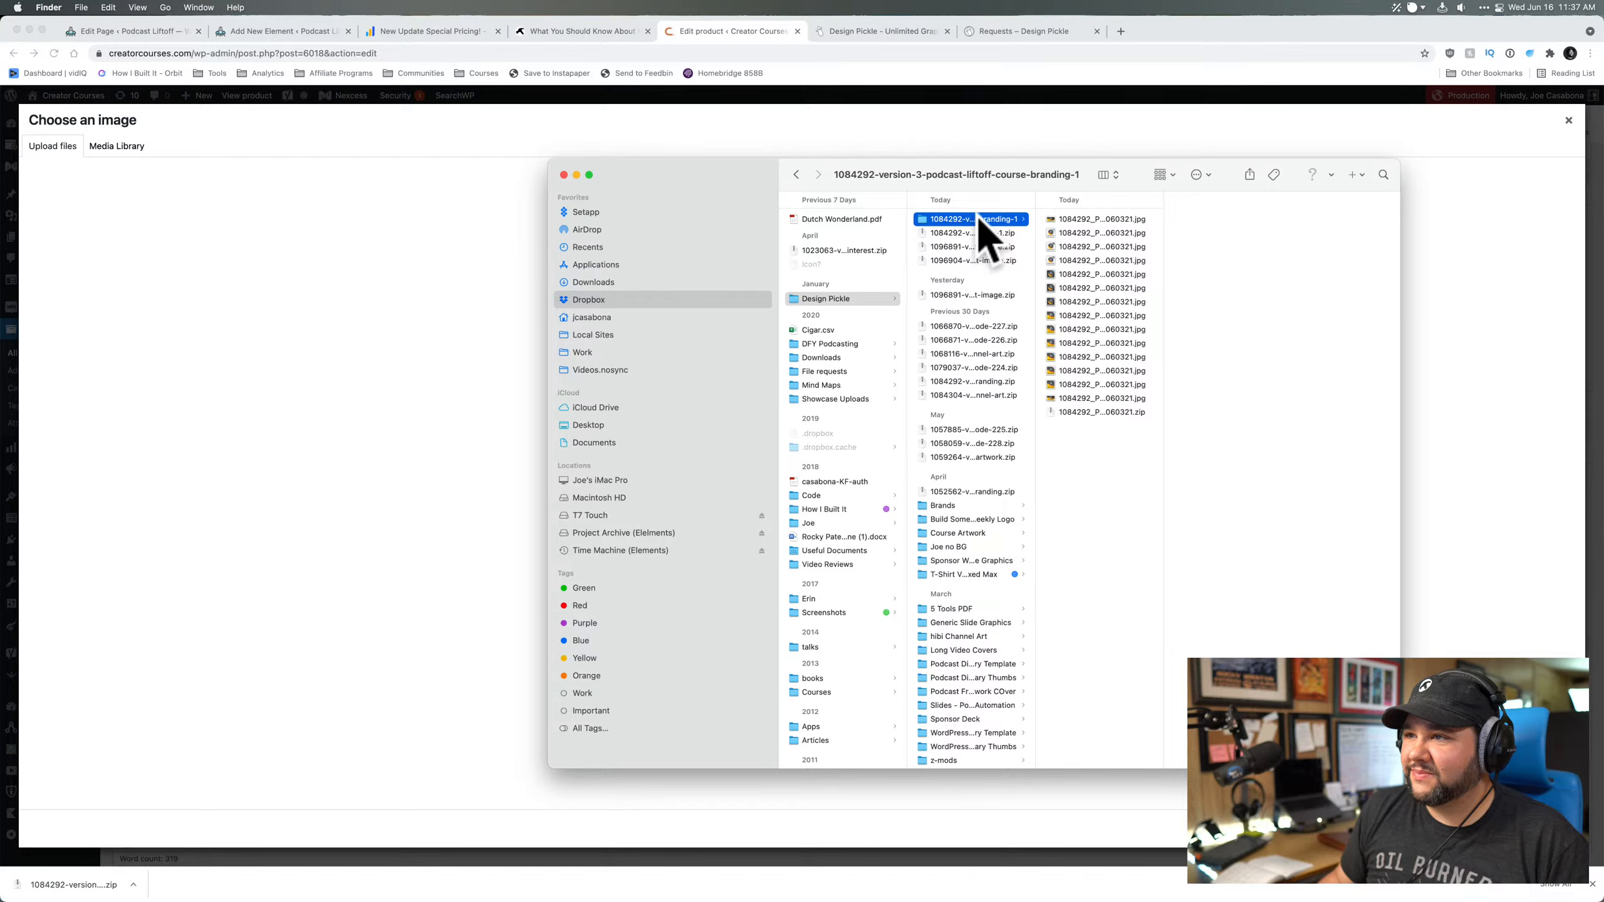
left_click(1076, 234)
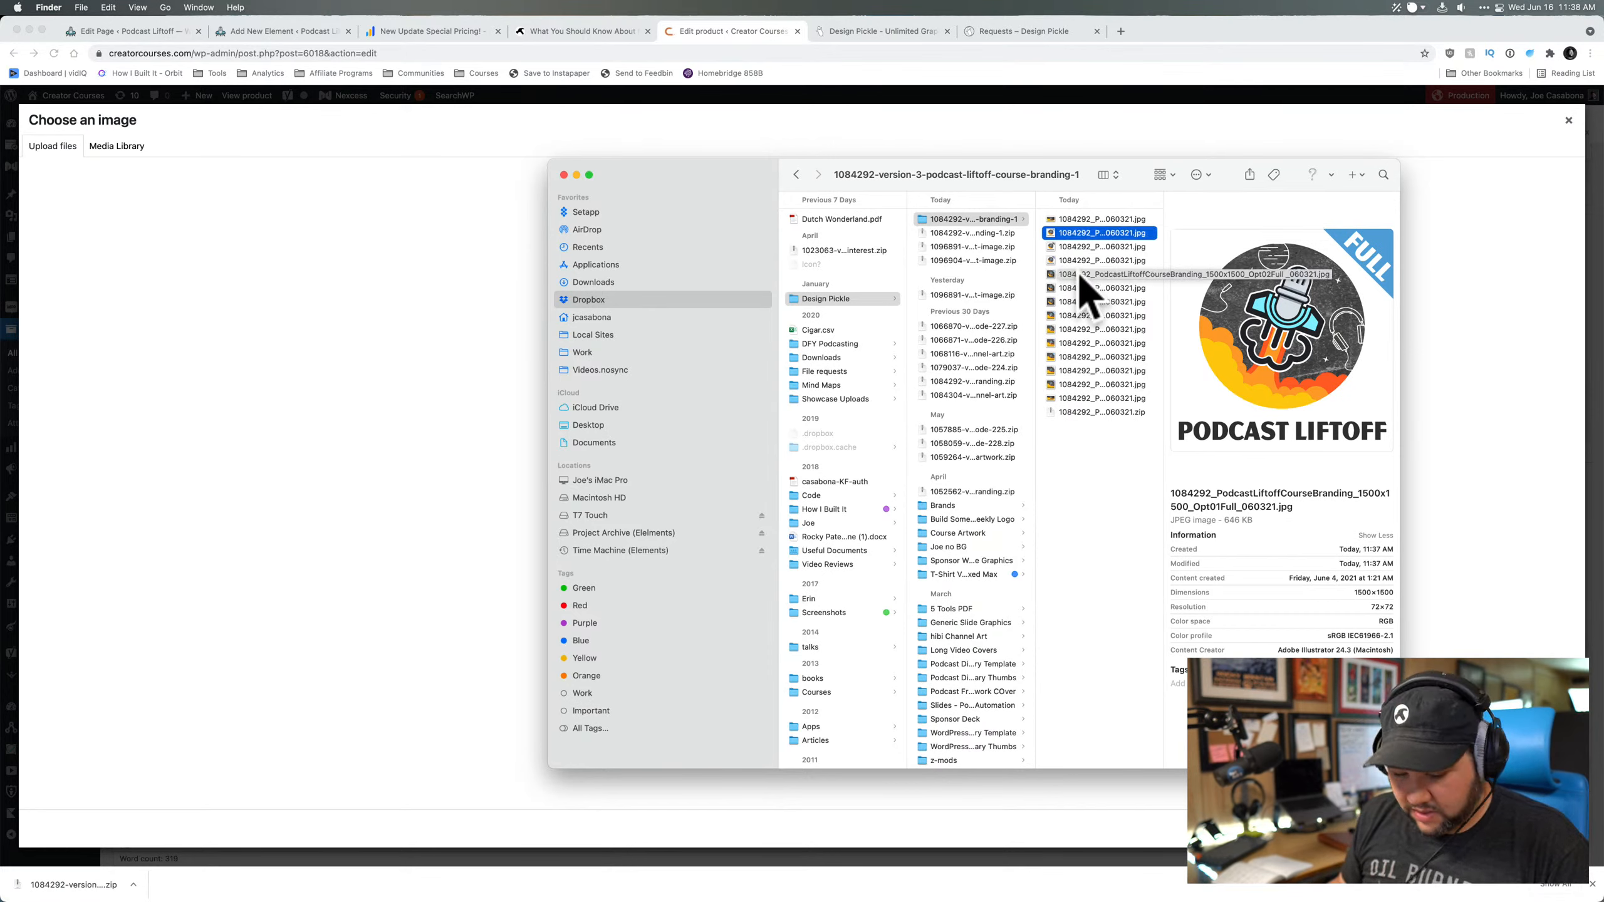
left_click(1076, 274)
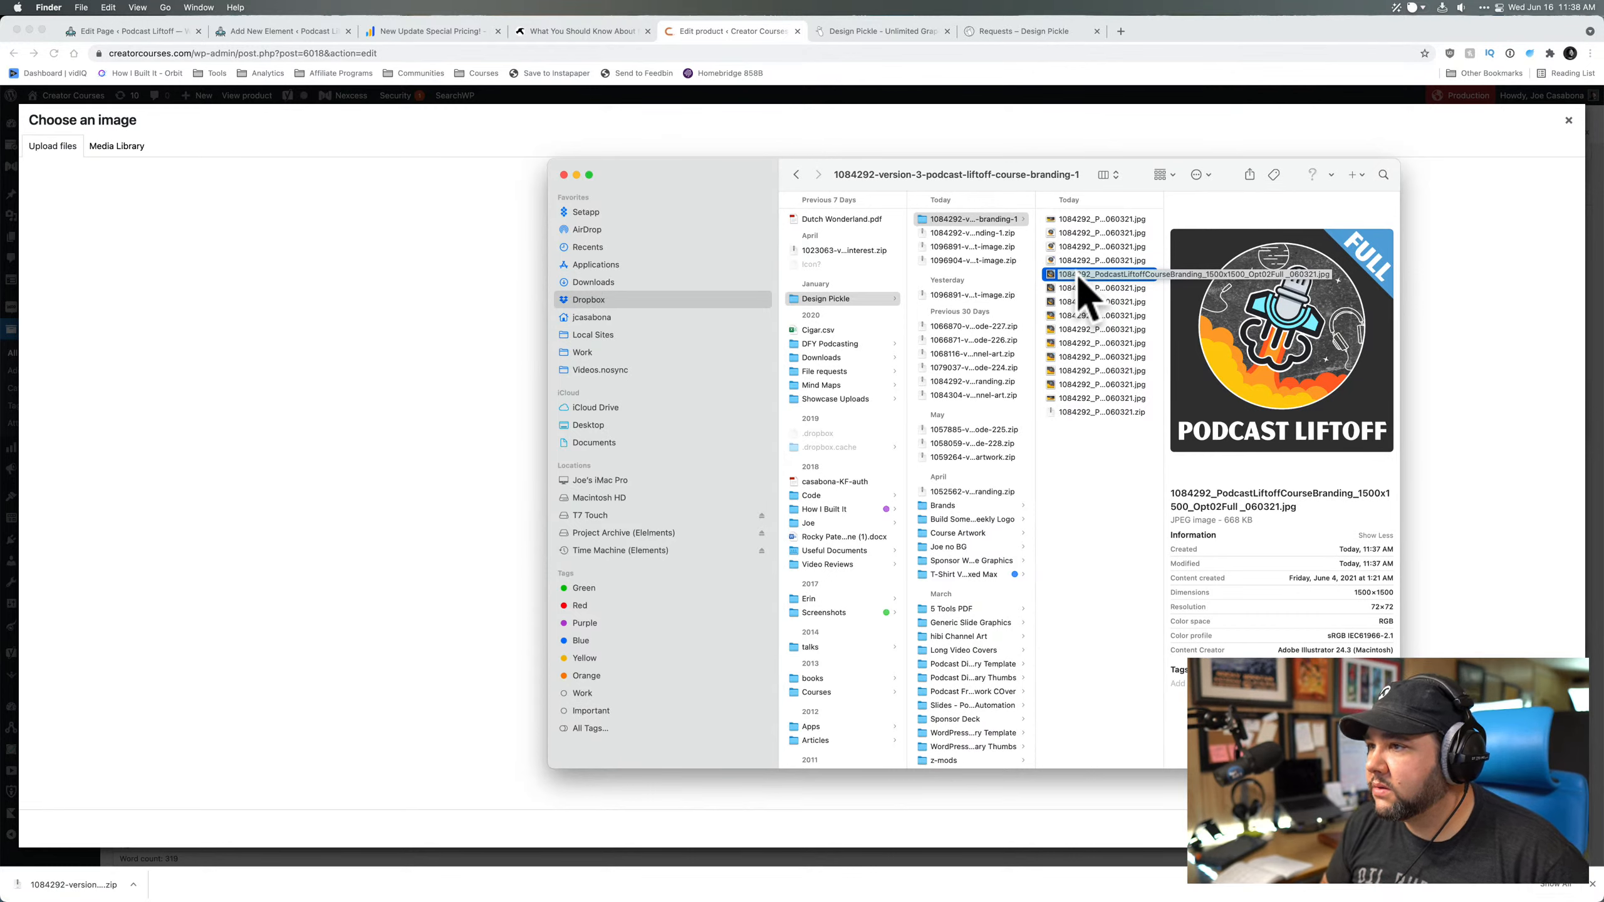
- Compare the previews of the Full, Lite and Pro artwork options and the 1200x600 banner in the unpacked folder
key("Down")
key("Down")
key("Down")
key("Down")
key("Down")
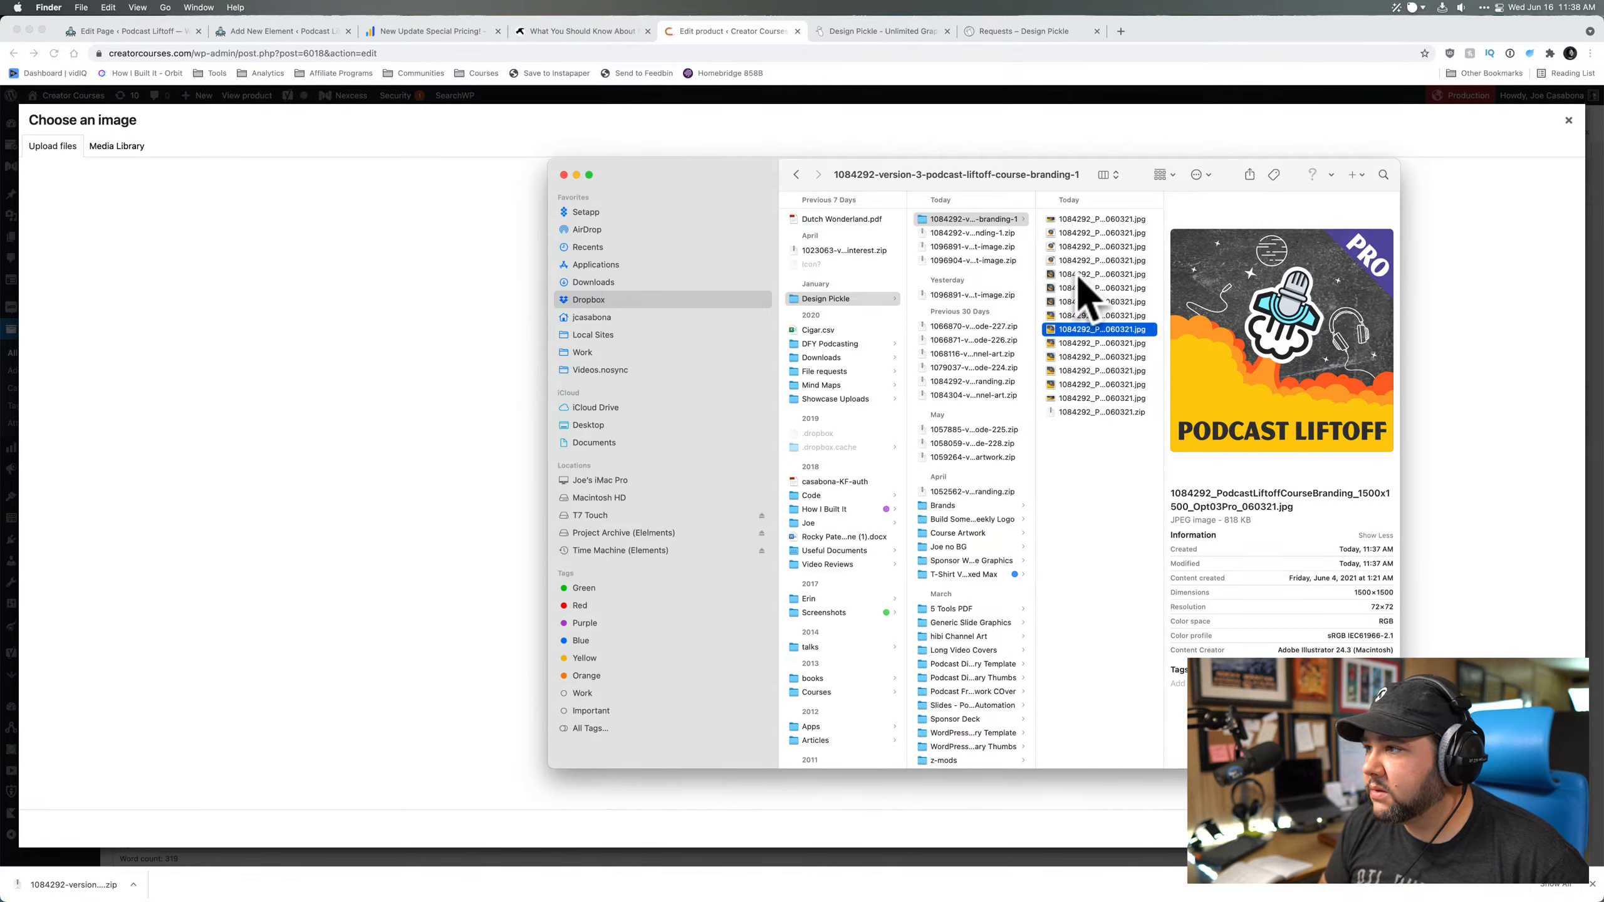
key("Down")
key("Down")
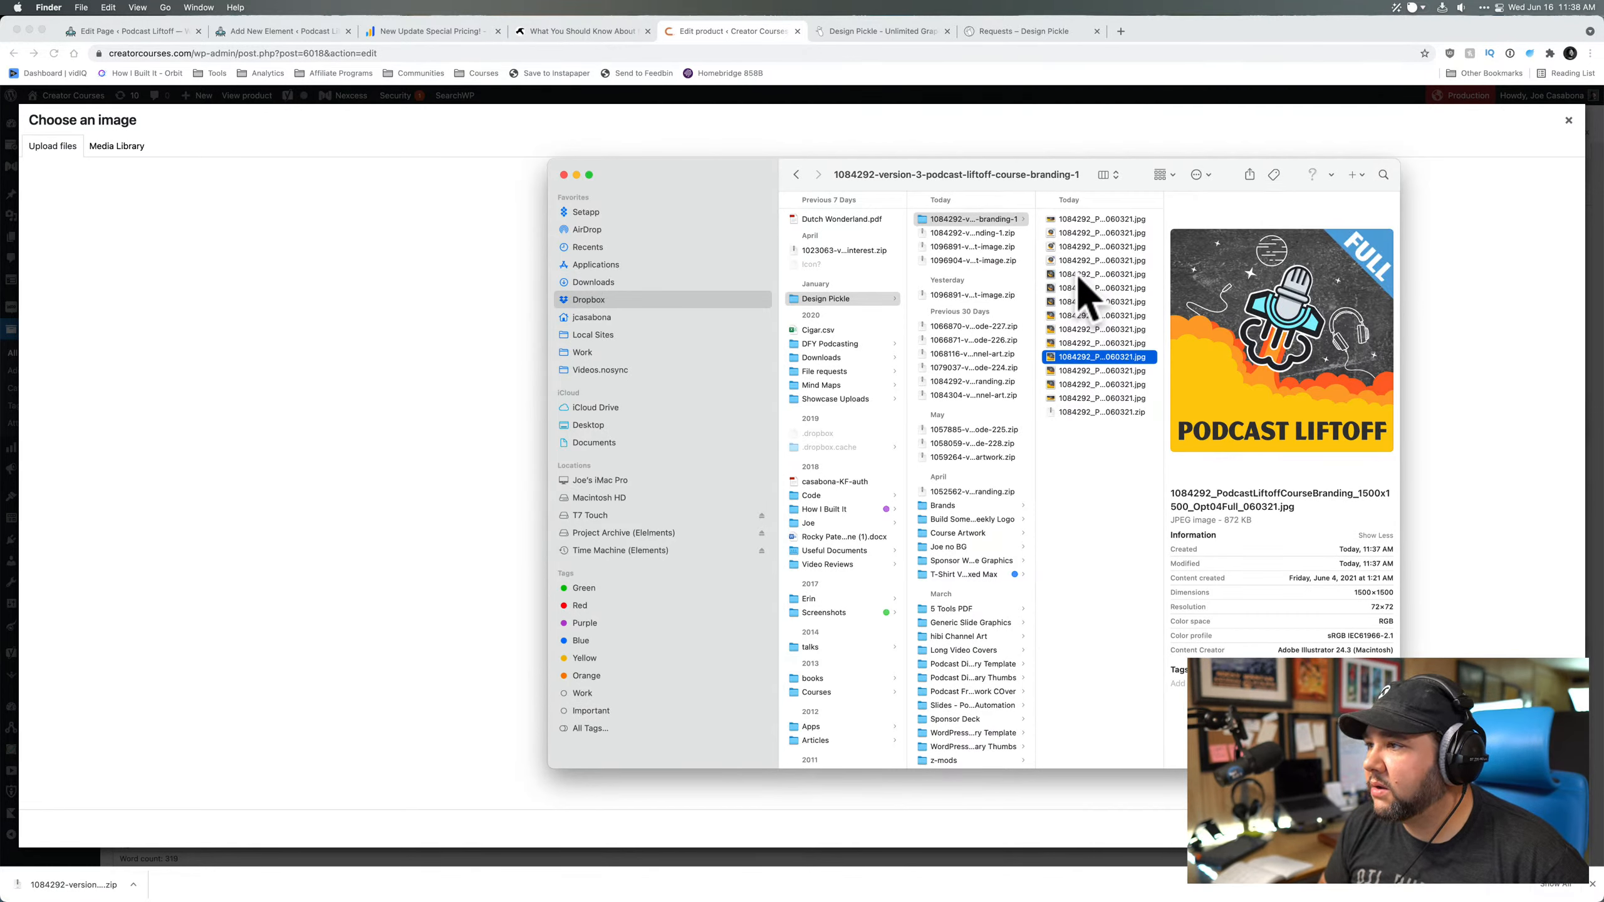
key("Up")
key("Up")
key("Up")
key("Up")
key("Up")
key("Up")
key("Up")
key("Up")
key("Up")
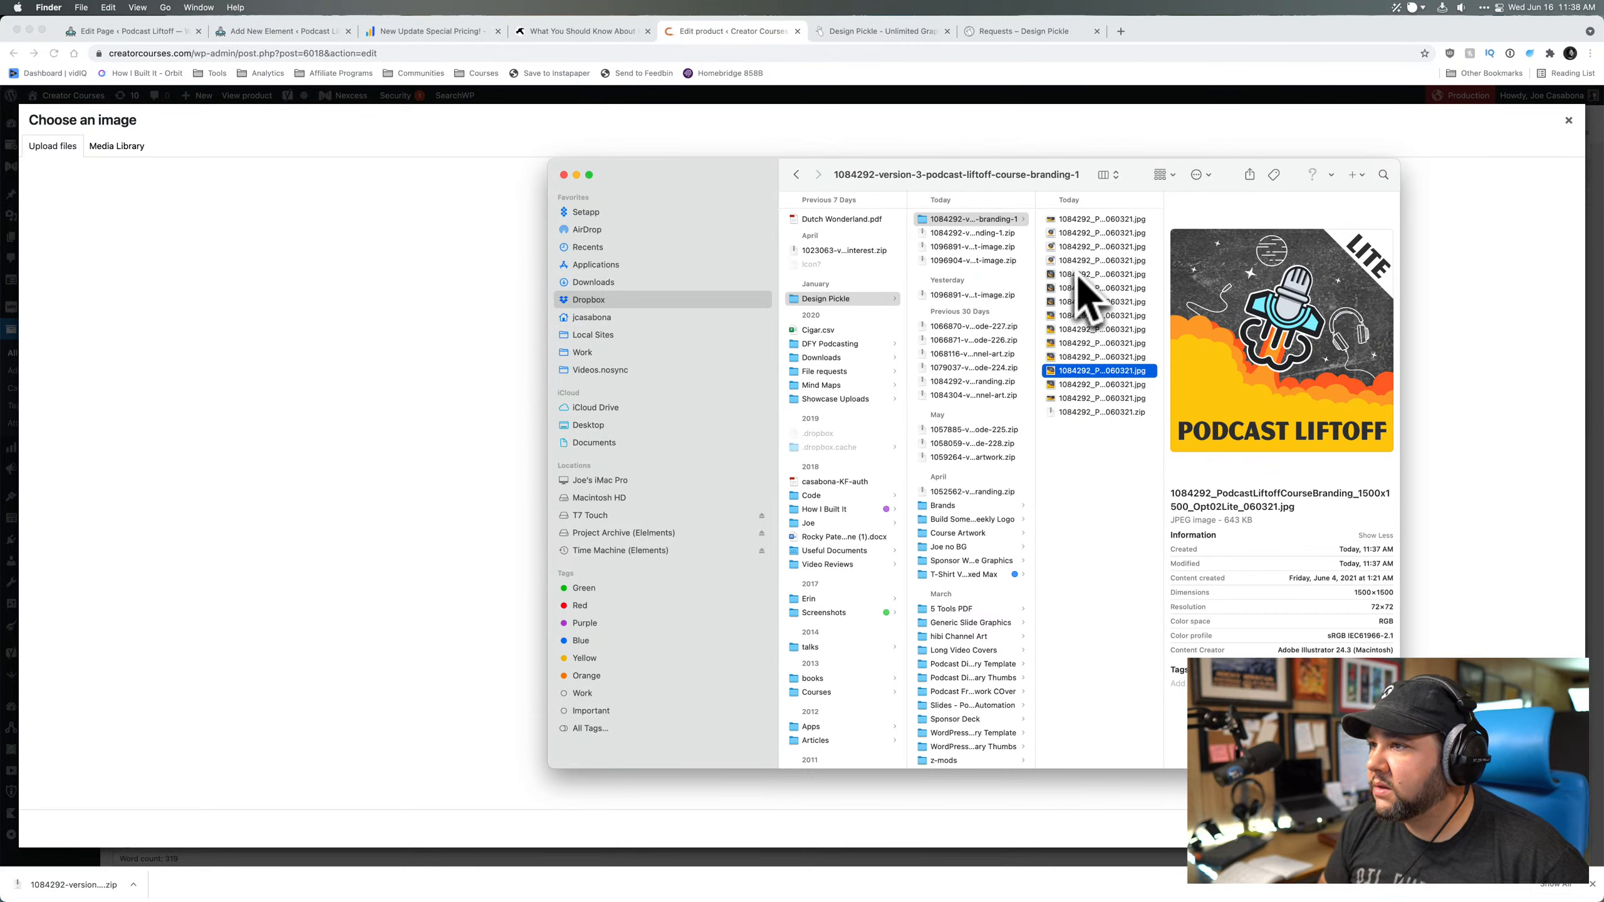
key("Up")
key("Up")
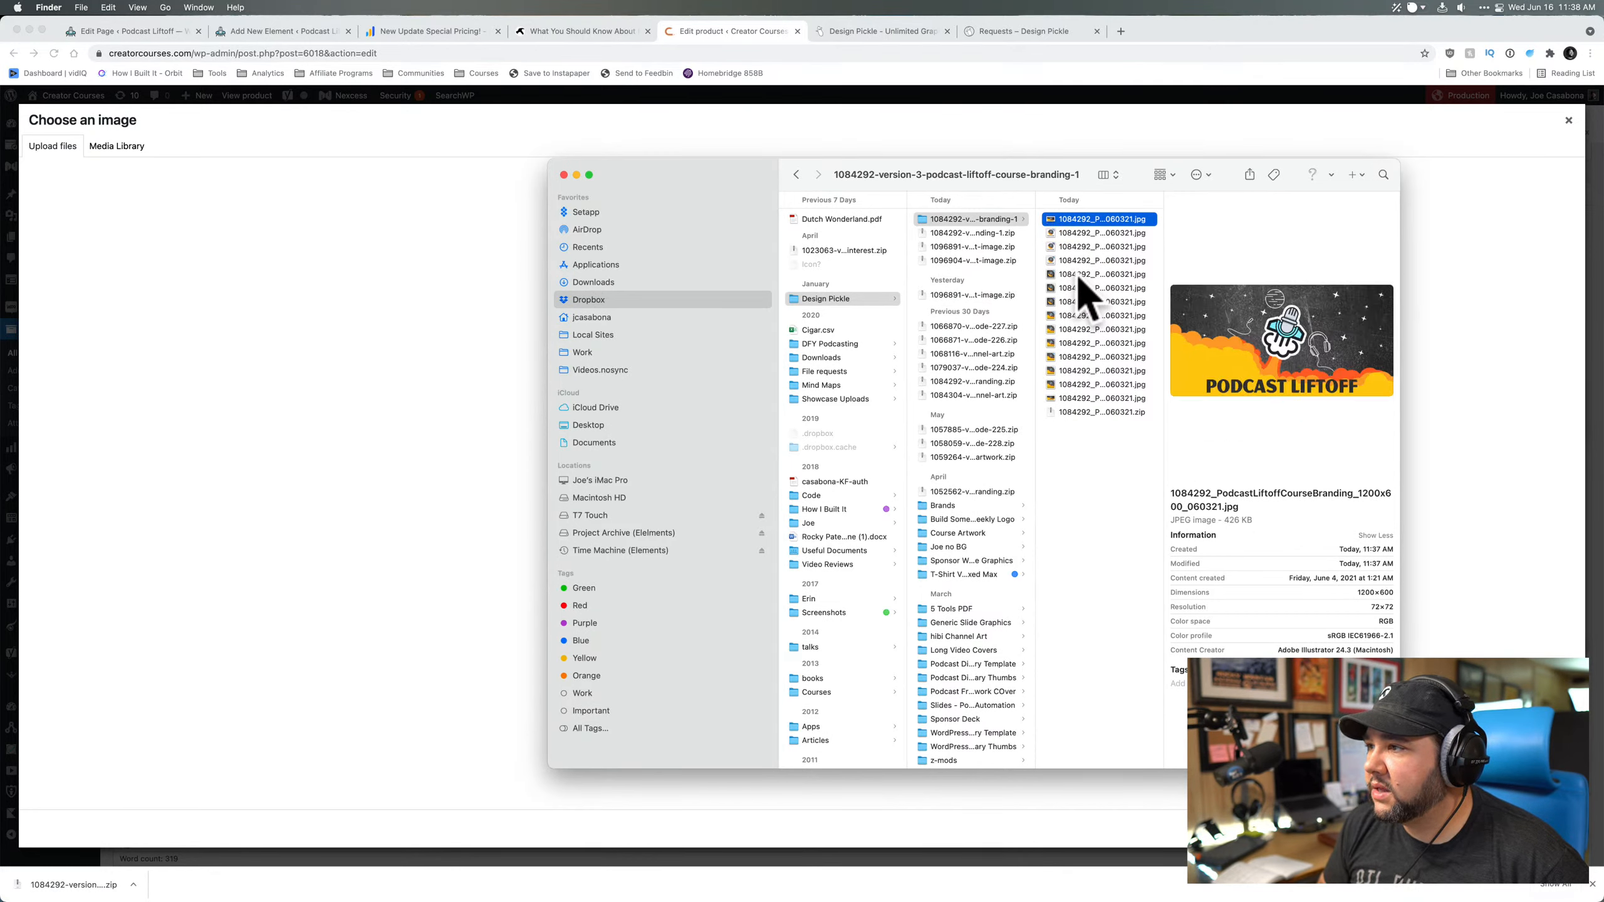
key("Down")
key("Down")
key("Down")
key("Down")
key("Down")
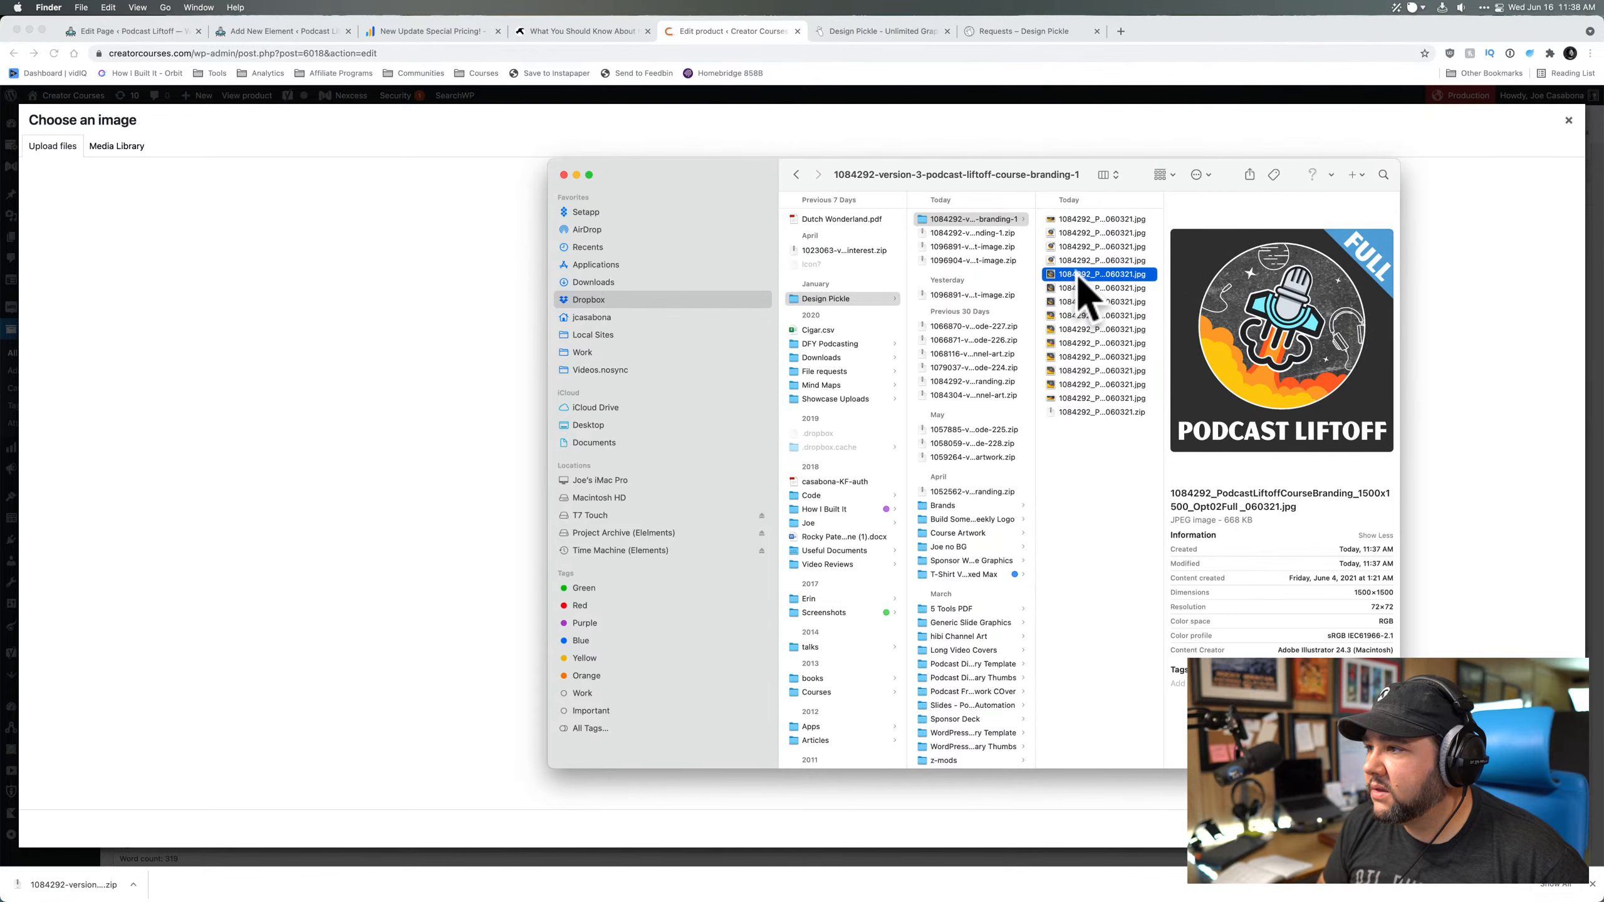
key("Down")
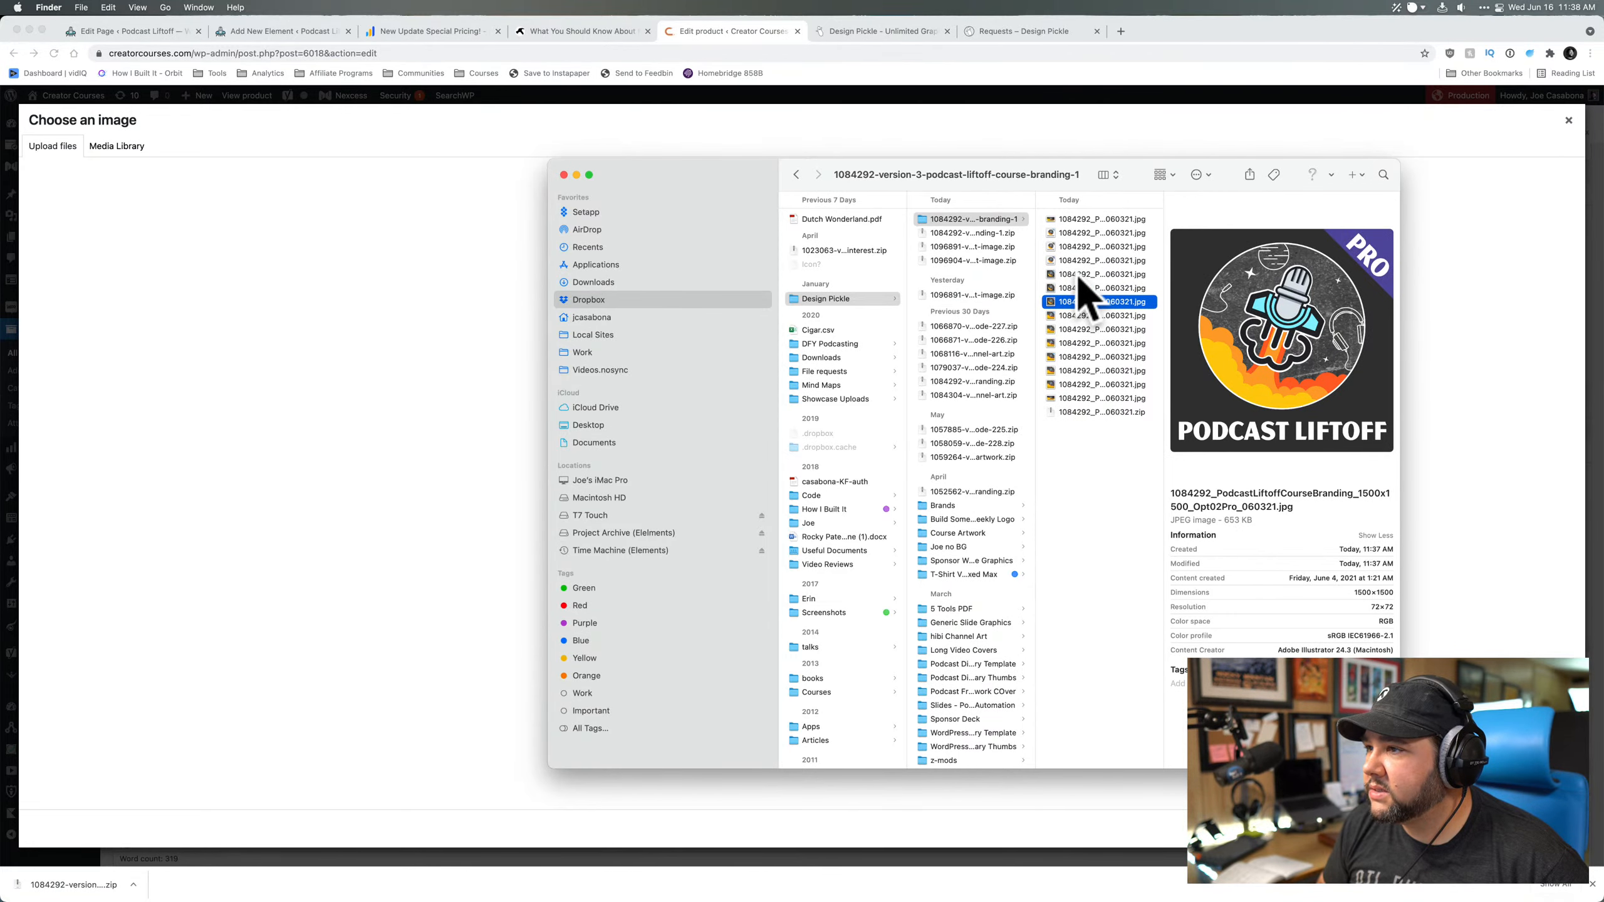
- Upload the three 1500x1500 Opt02 images (Full, Lite and Pro) from the unpacked folder to the site's media library
key("ctrl+Up")
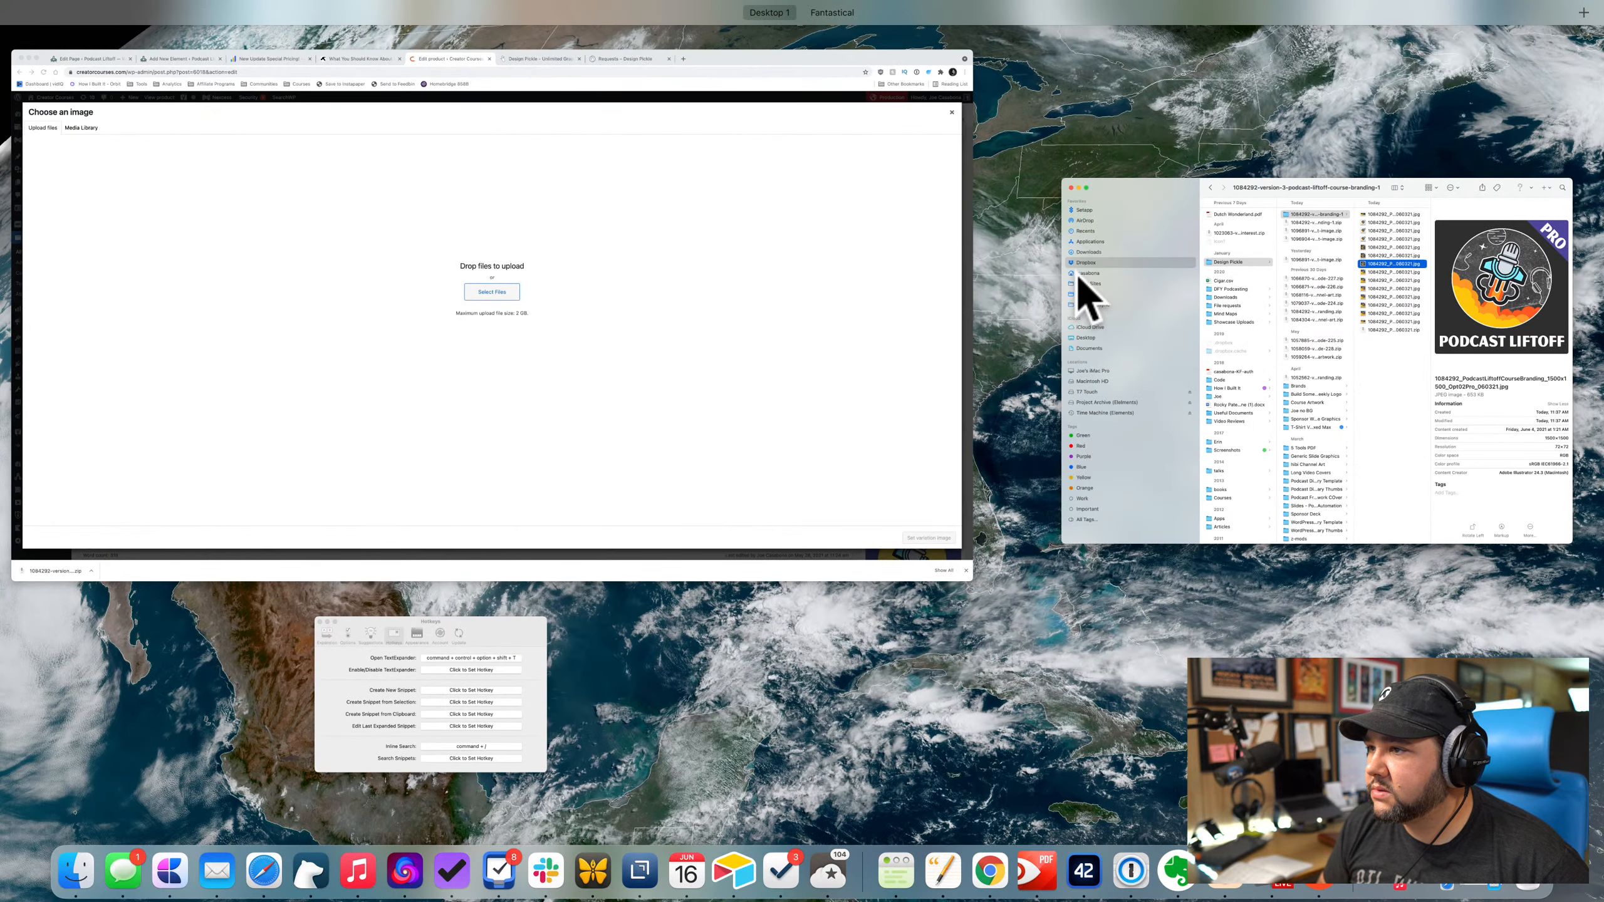
key("ctrl+Up")
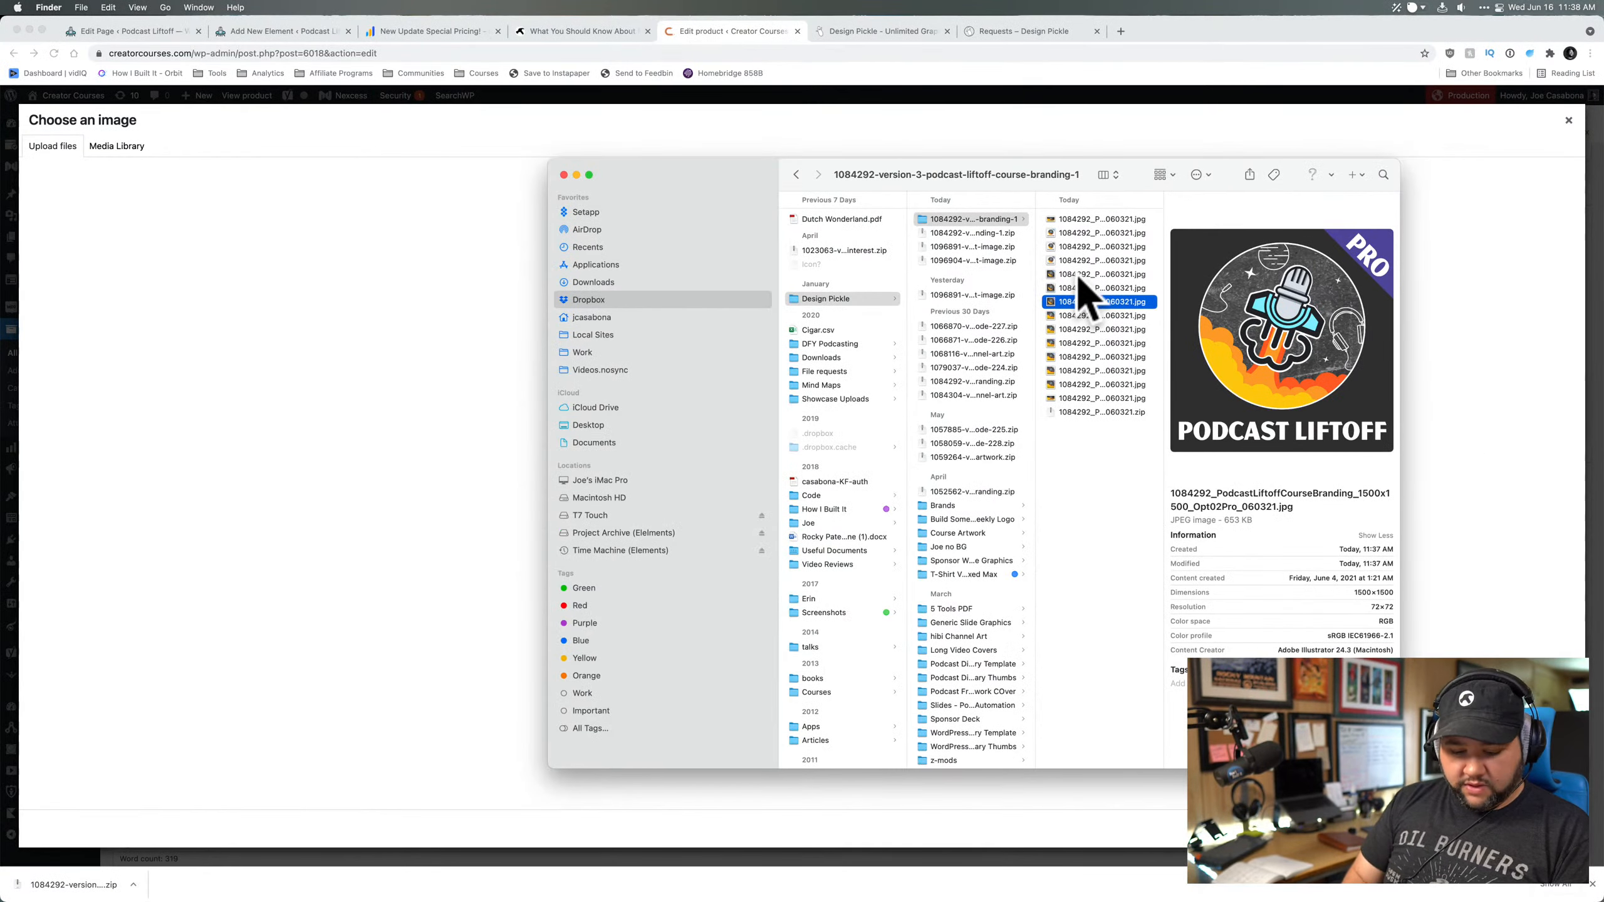
left_click(1076, 274, "shift")
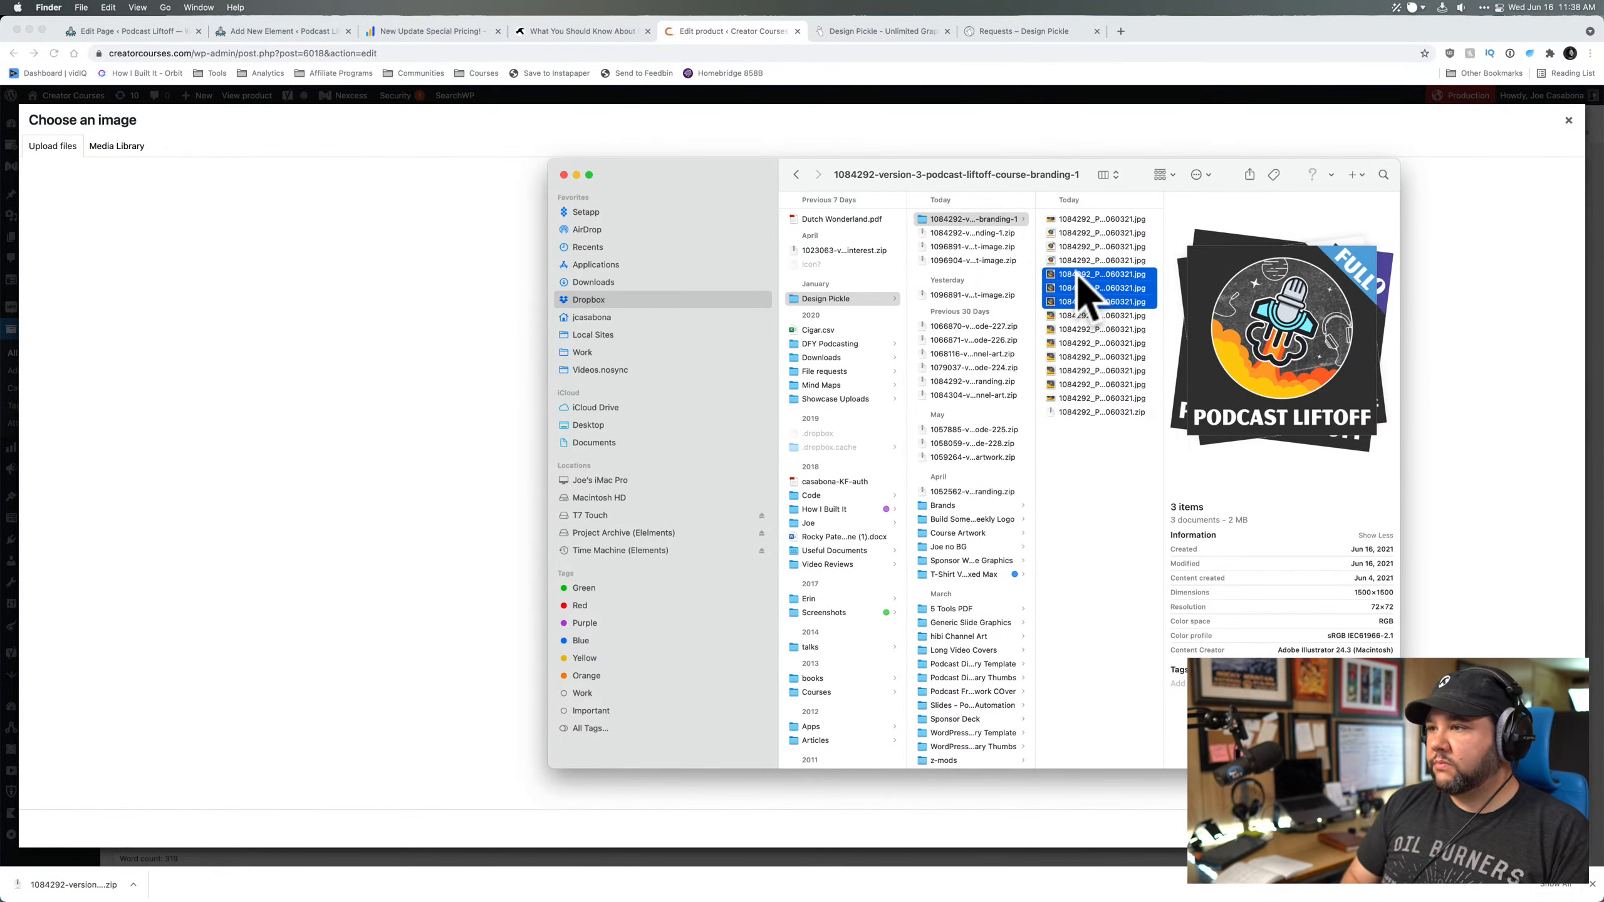
left_click_drag(1076, 274, 287, 279)
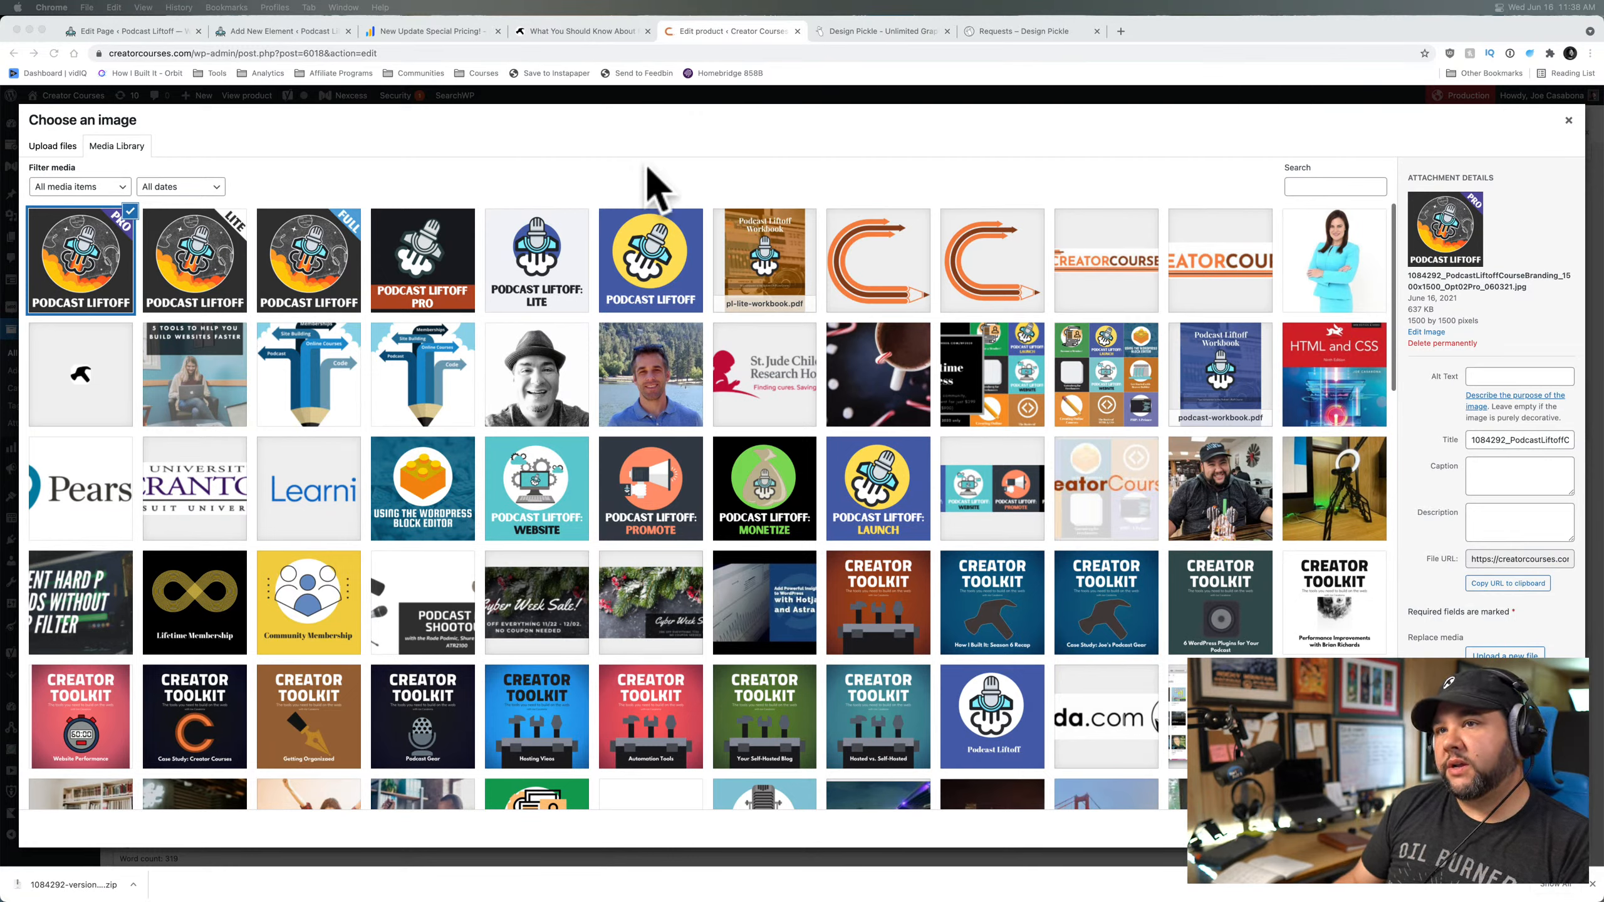
- Set the Opt02Lite artwork as the image of the product's Lite variation
mouse_move(1160, 897)
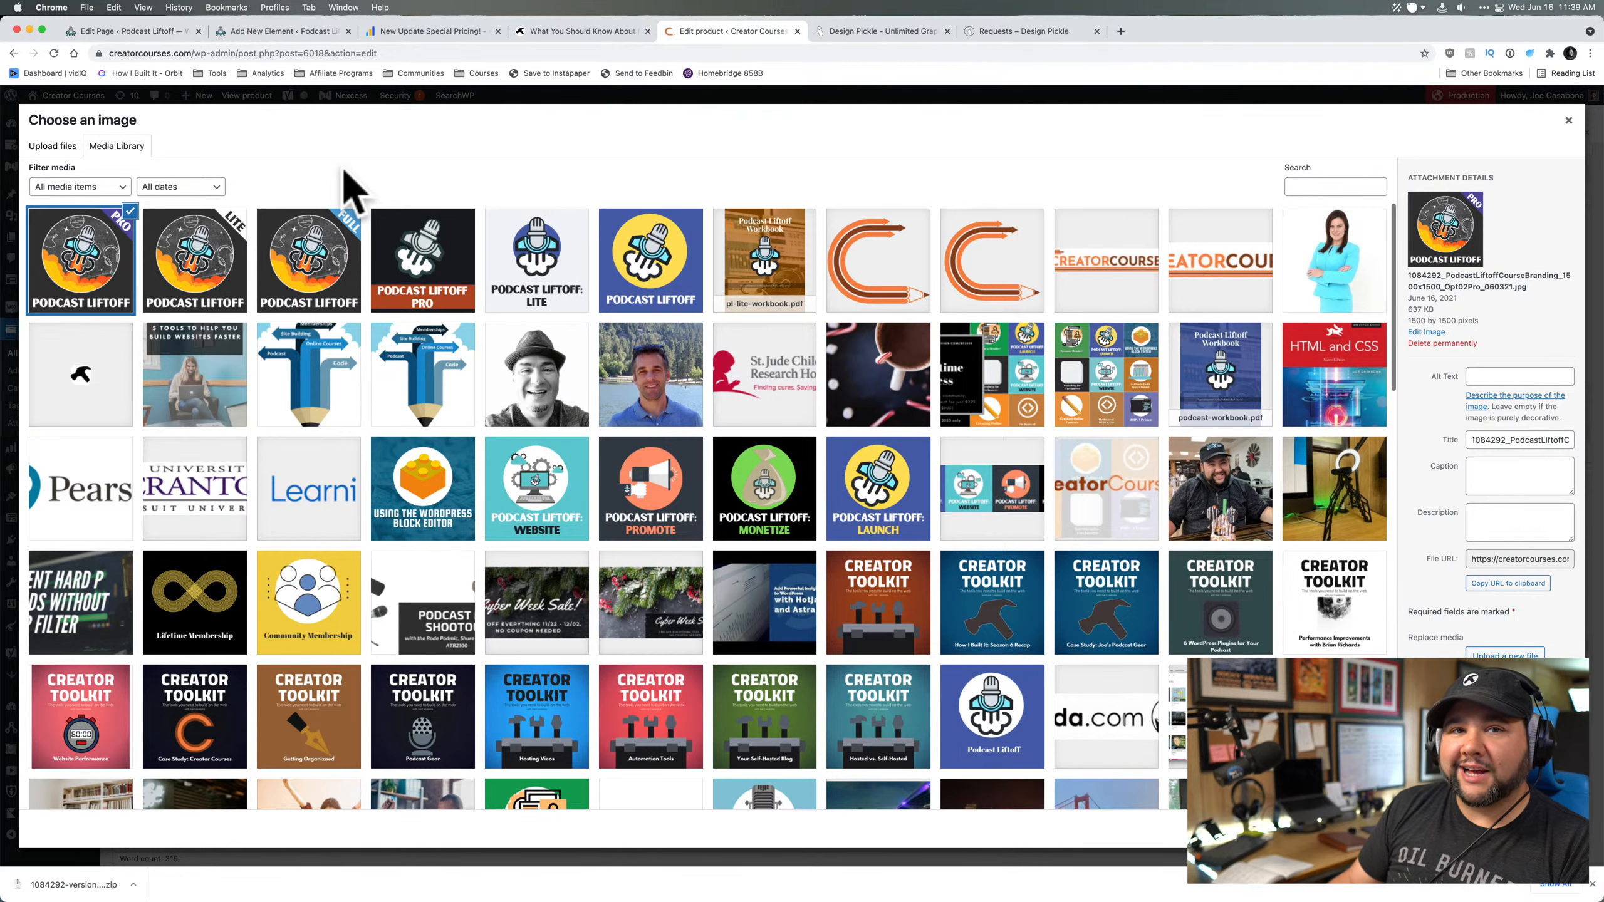
left_click(236, 259)
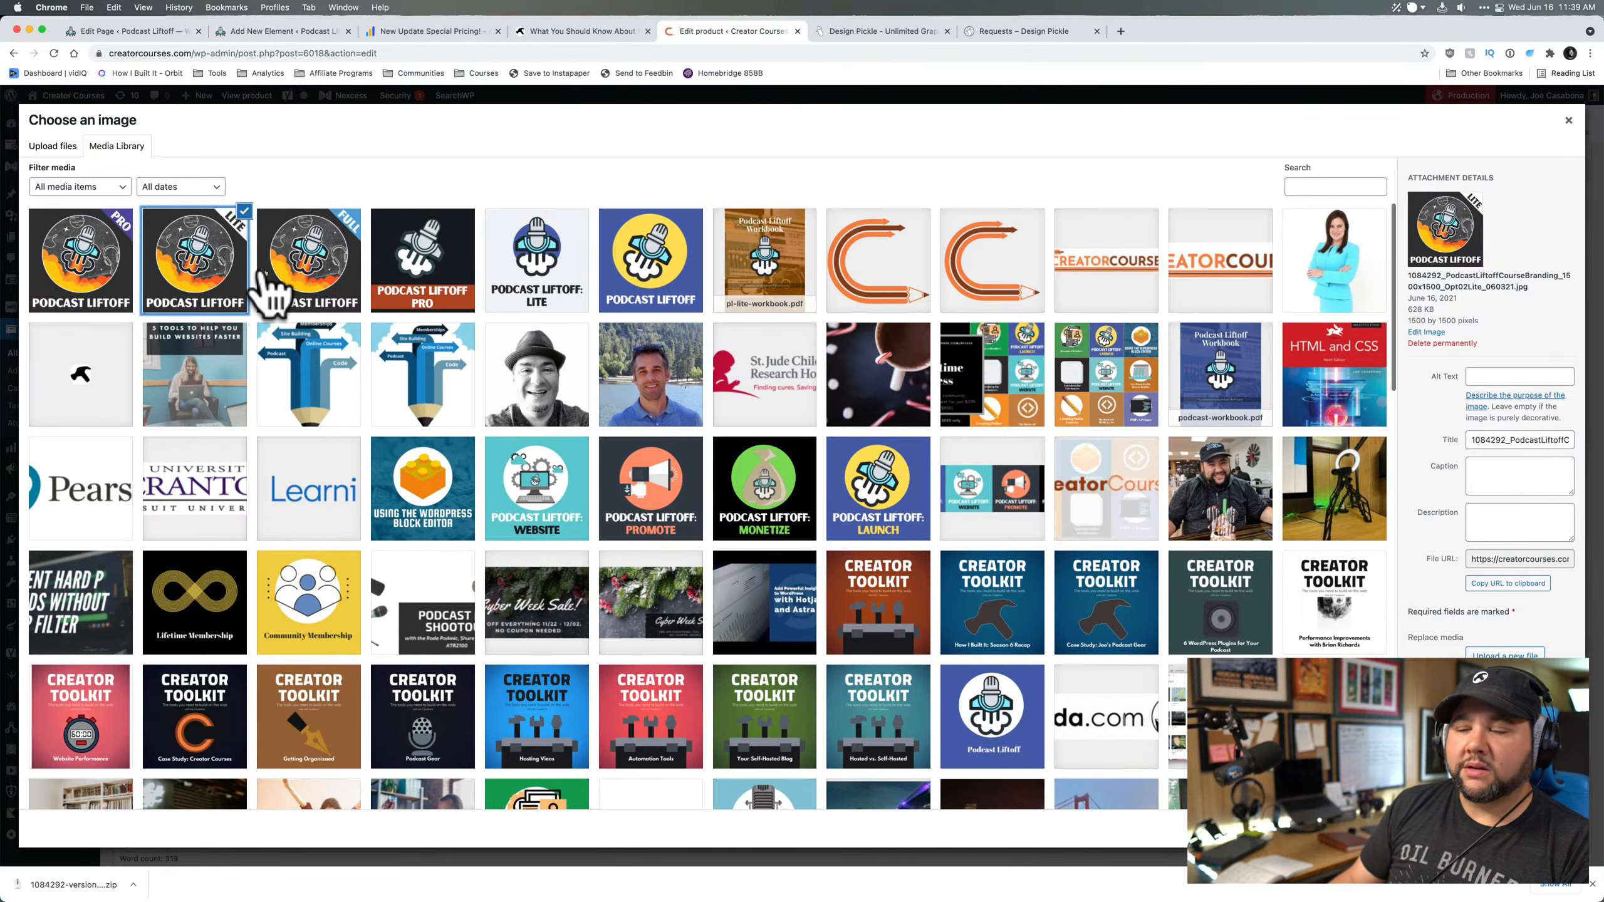
left_click(1528, 827)
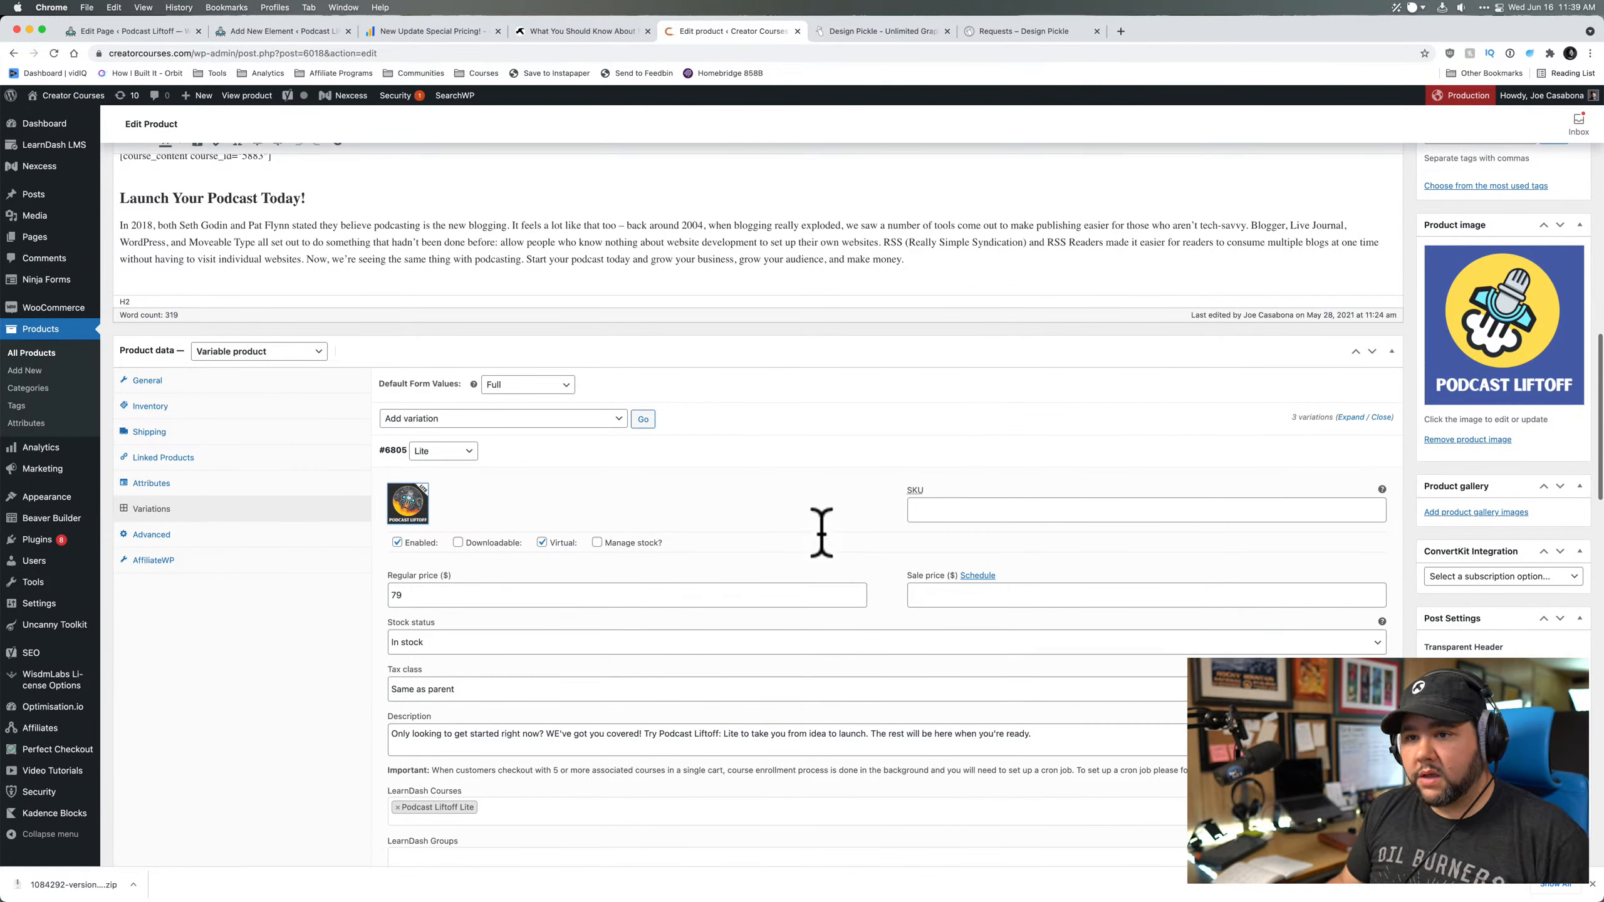
- Remove the current product image and open the chooser for a new one alongside the unpacked artwork folder in Finder
left_click(1478, 439)
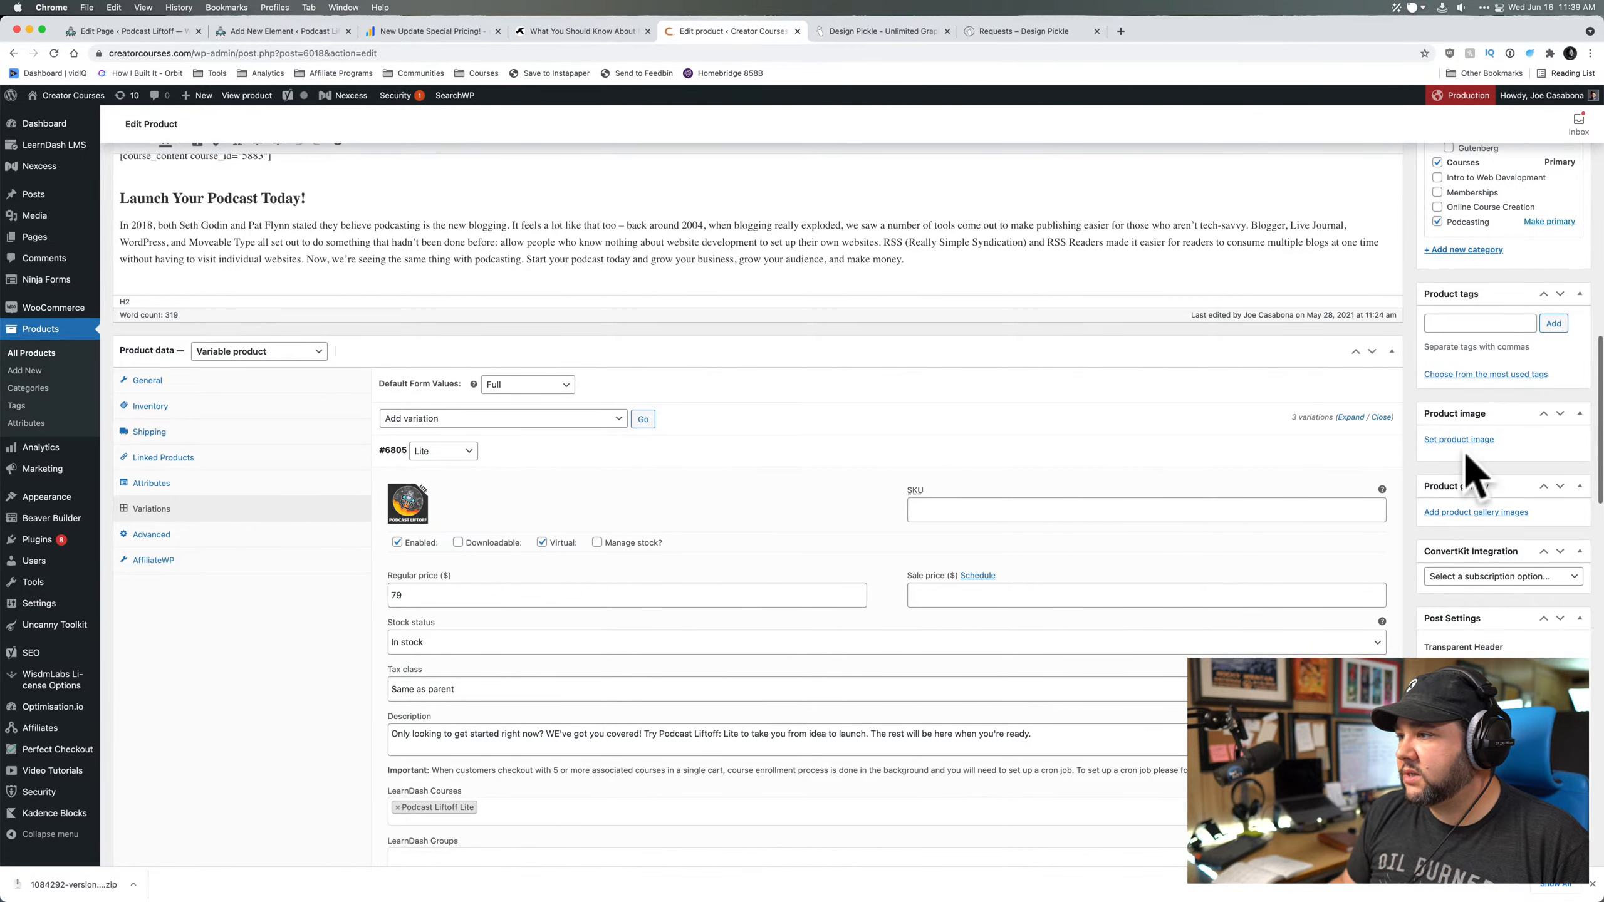
left_click(1463, 439)
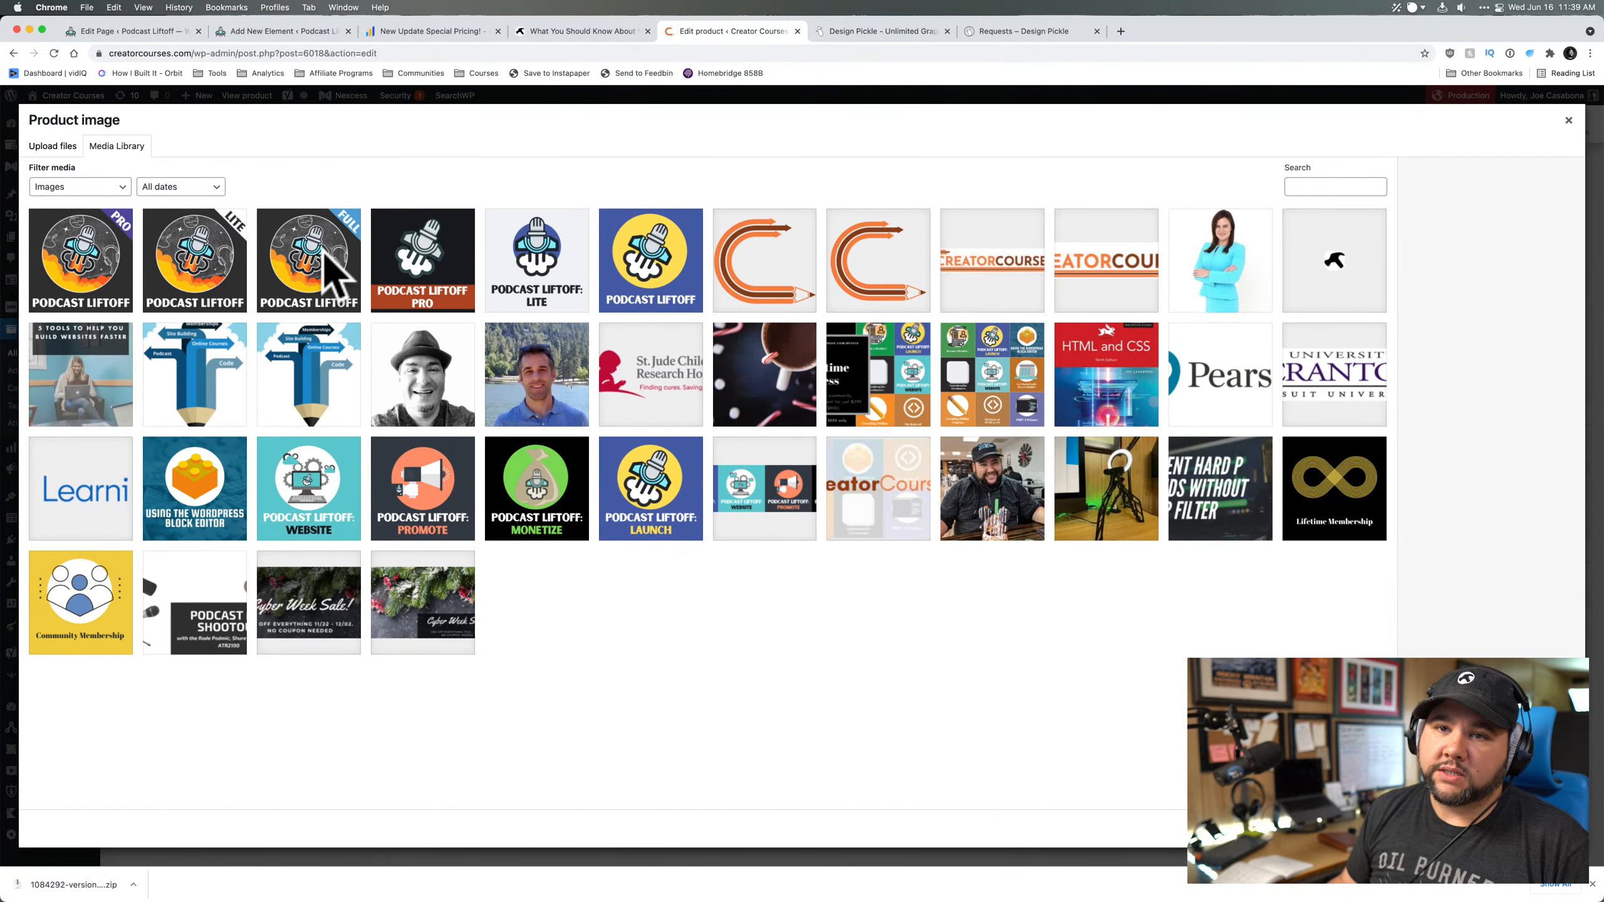
mouse_move(312, 878)
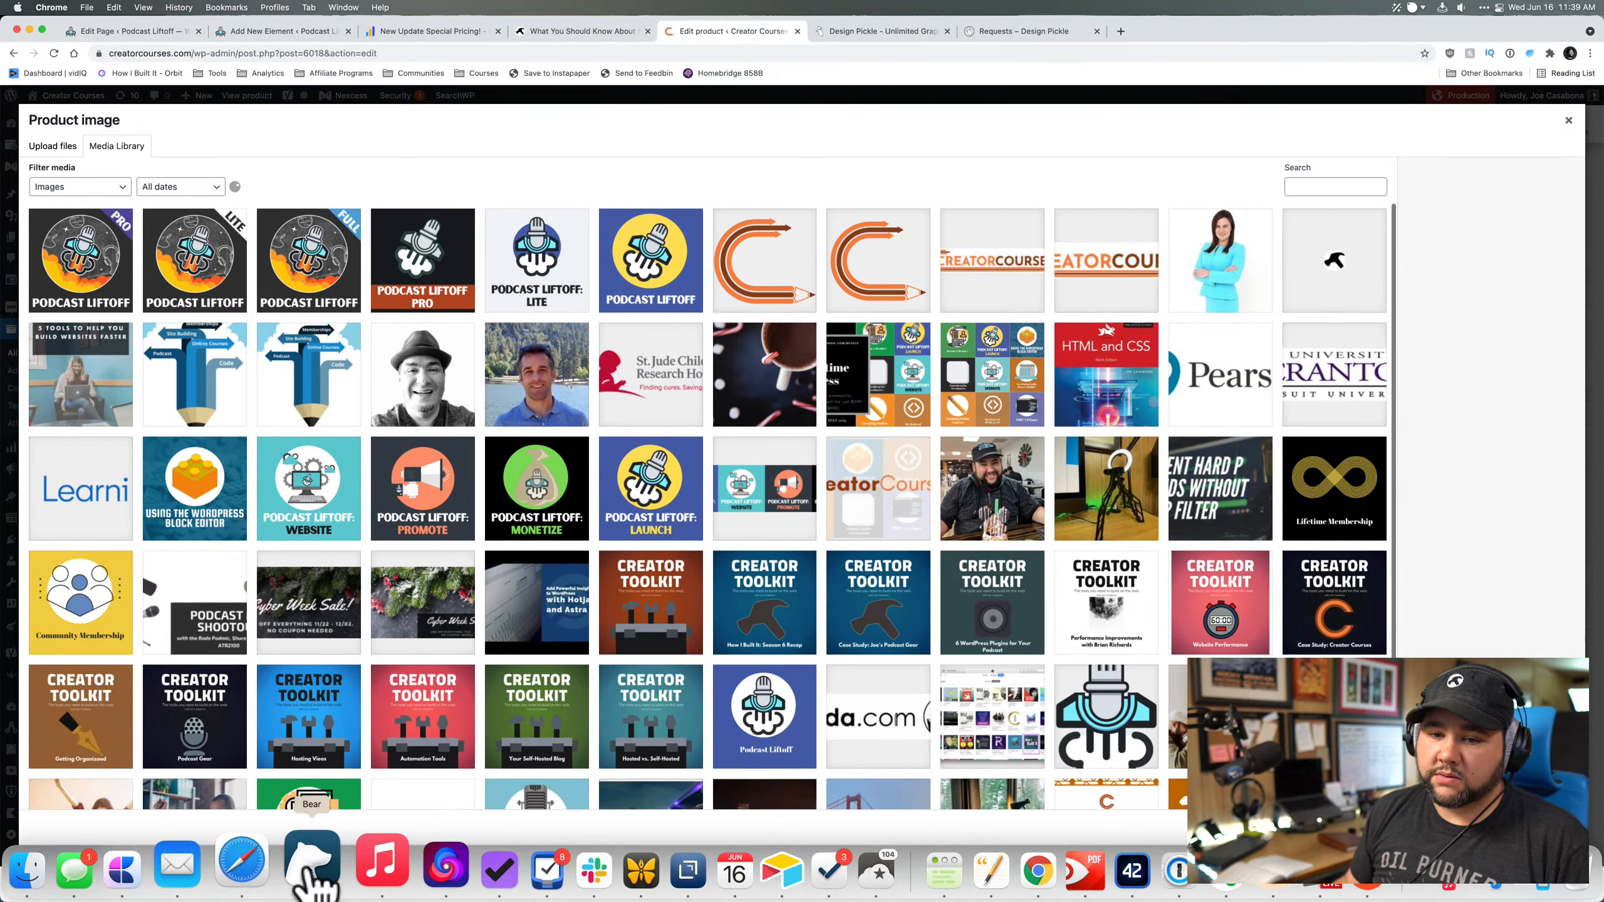
left_click(26, 871)
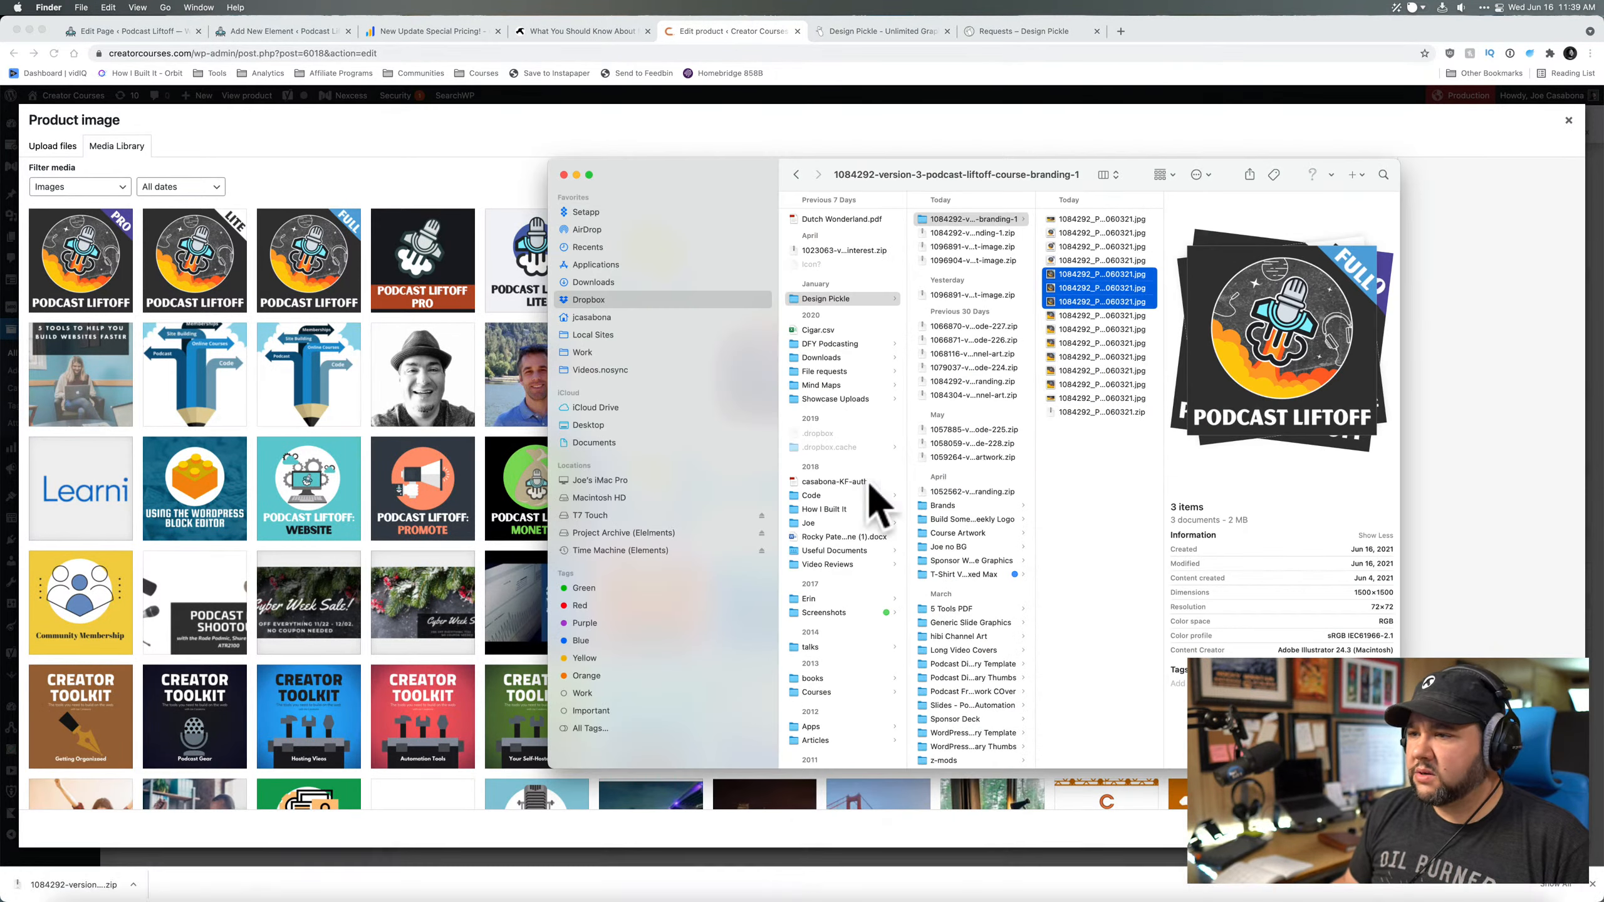
- Examine the previews of the 5120x2880 banner and the square Full, Lite and Pro options for the main product image
left_click(1074, 388)
left_click(1076, 396)
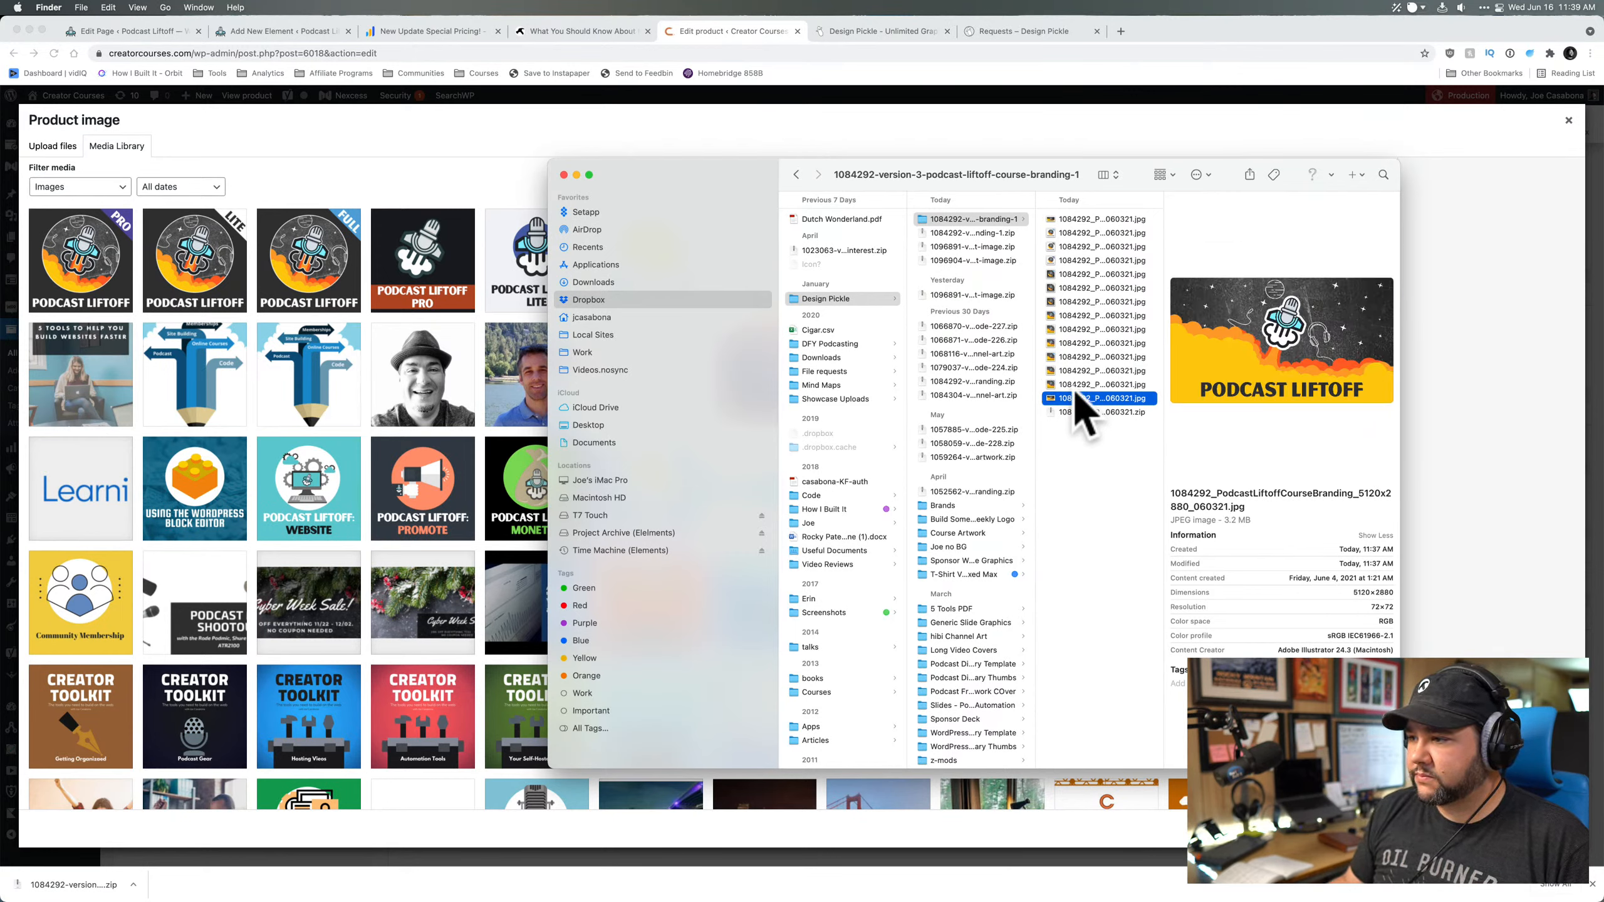
left_click(1070, 372)
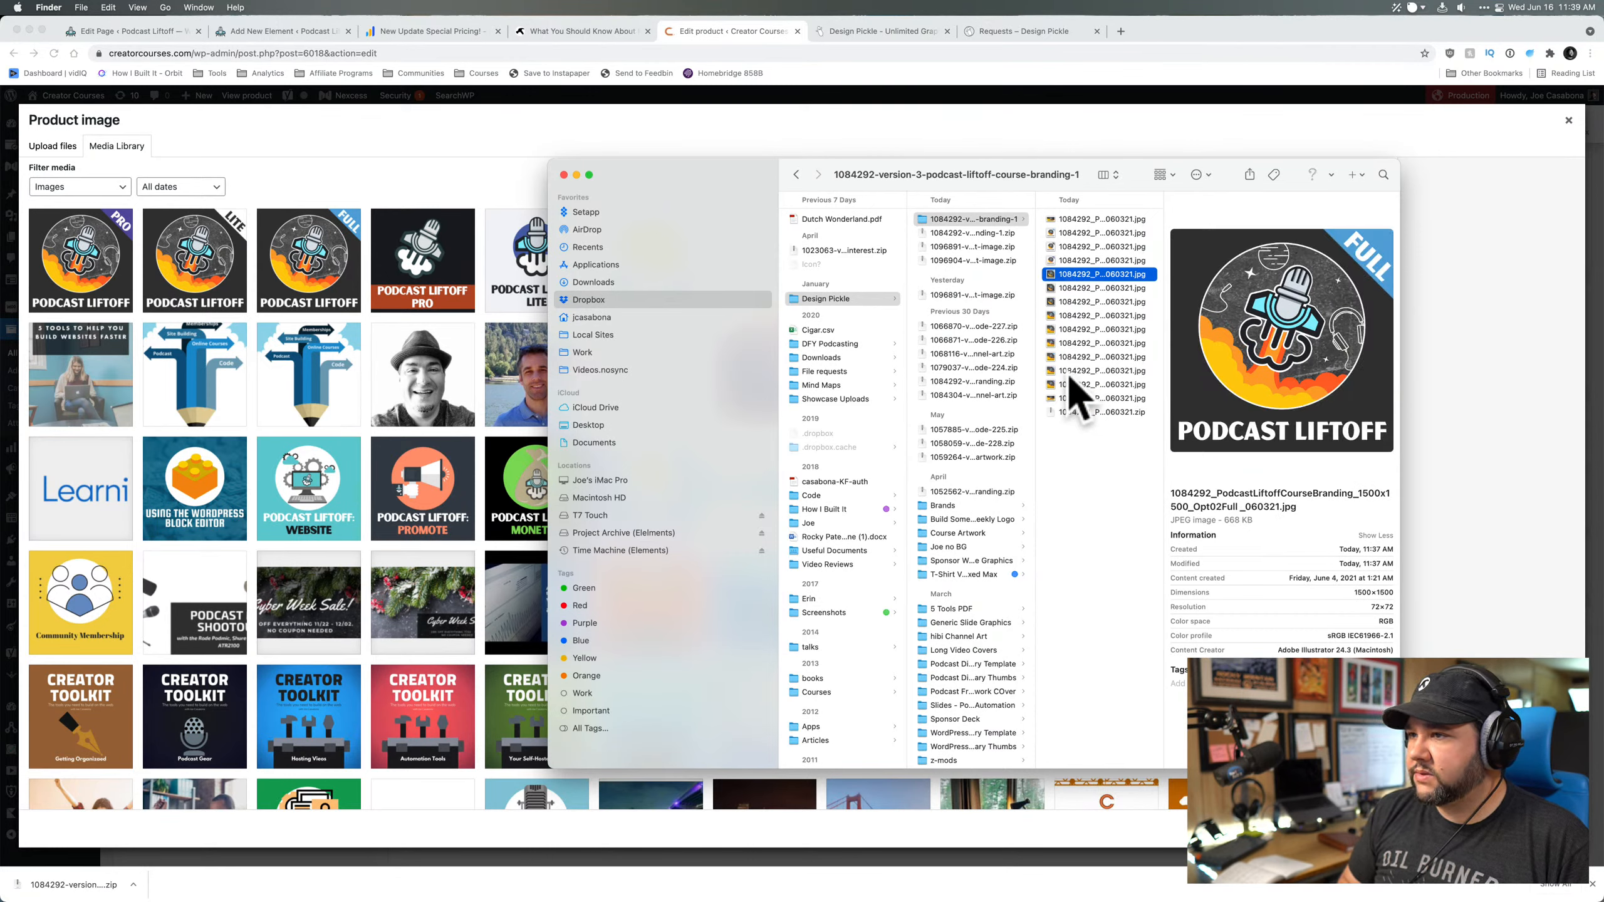
key("Up")
key("Up")
key("Up")
key("Up")
key("Up")
key("Up")
key("Up")
key("Up")
key("Up")
key("Down")
key("Down")
key("Down")
key("Down")
key("Down")
key("Down")
key("Down")
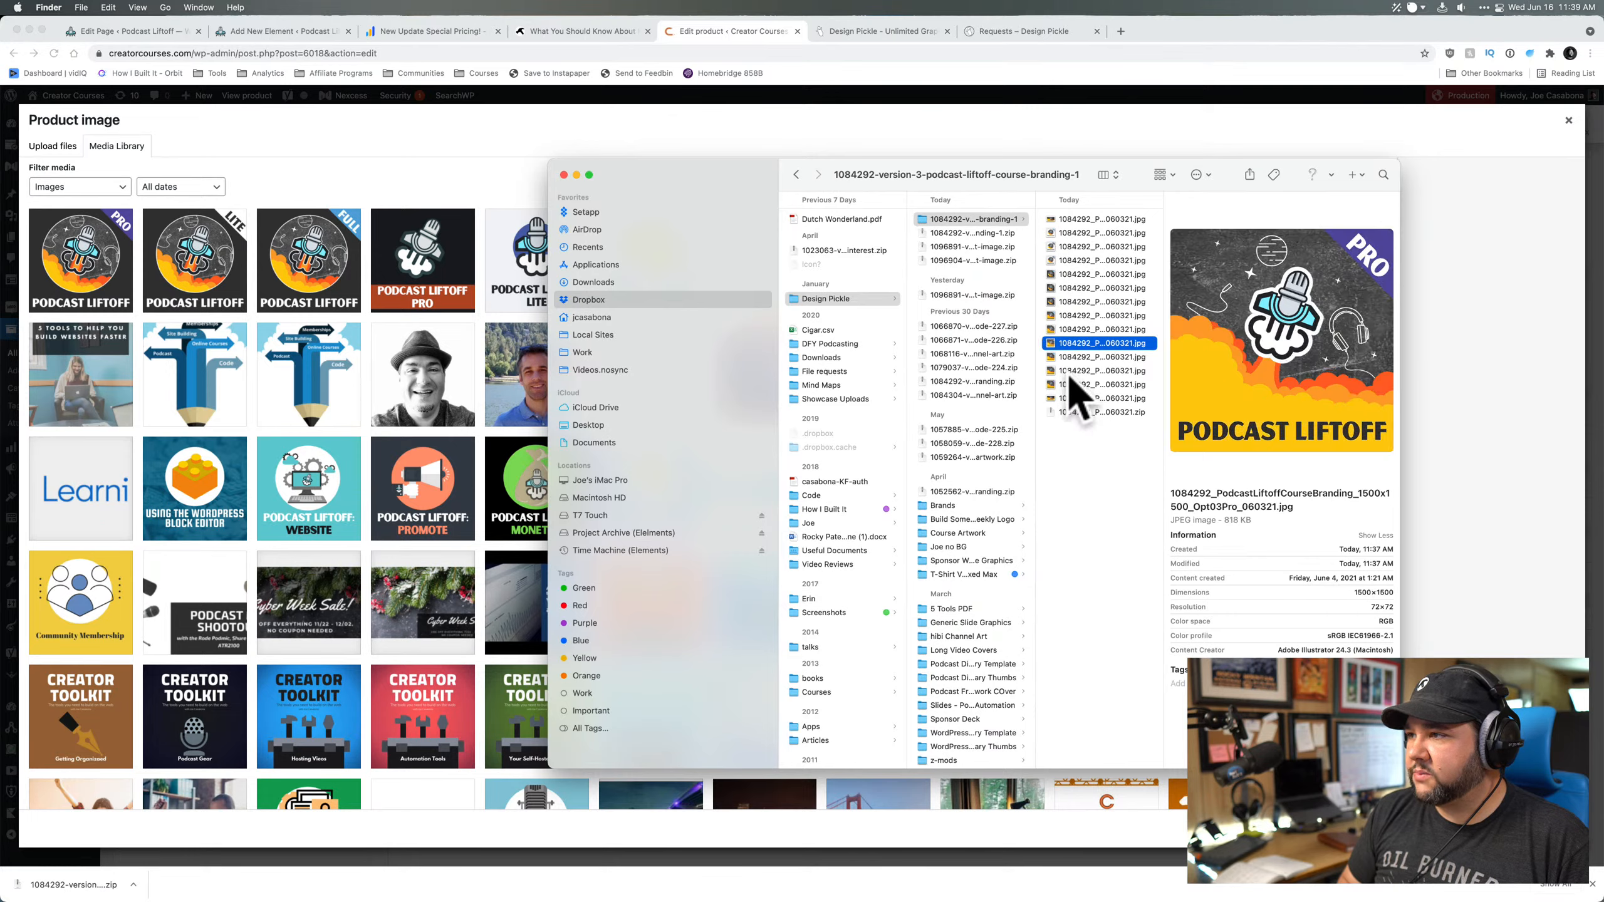
key("Down")
key("Down")
key("Down")
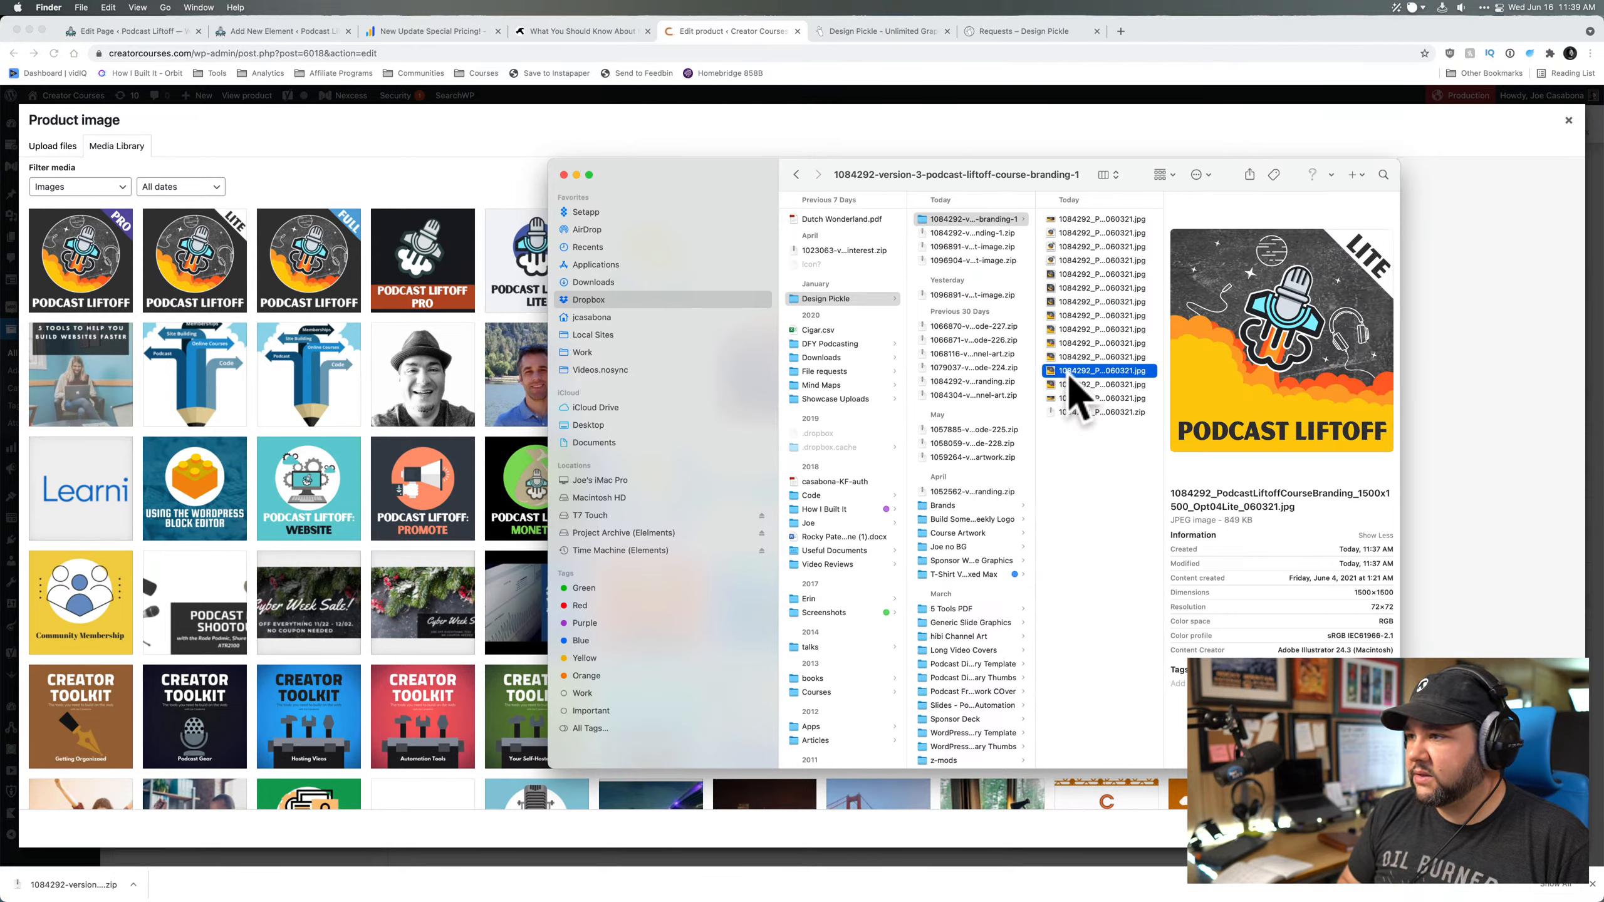
key("Down")
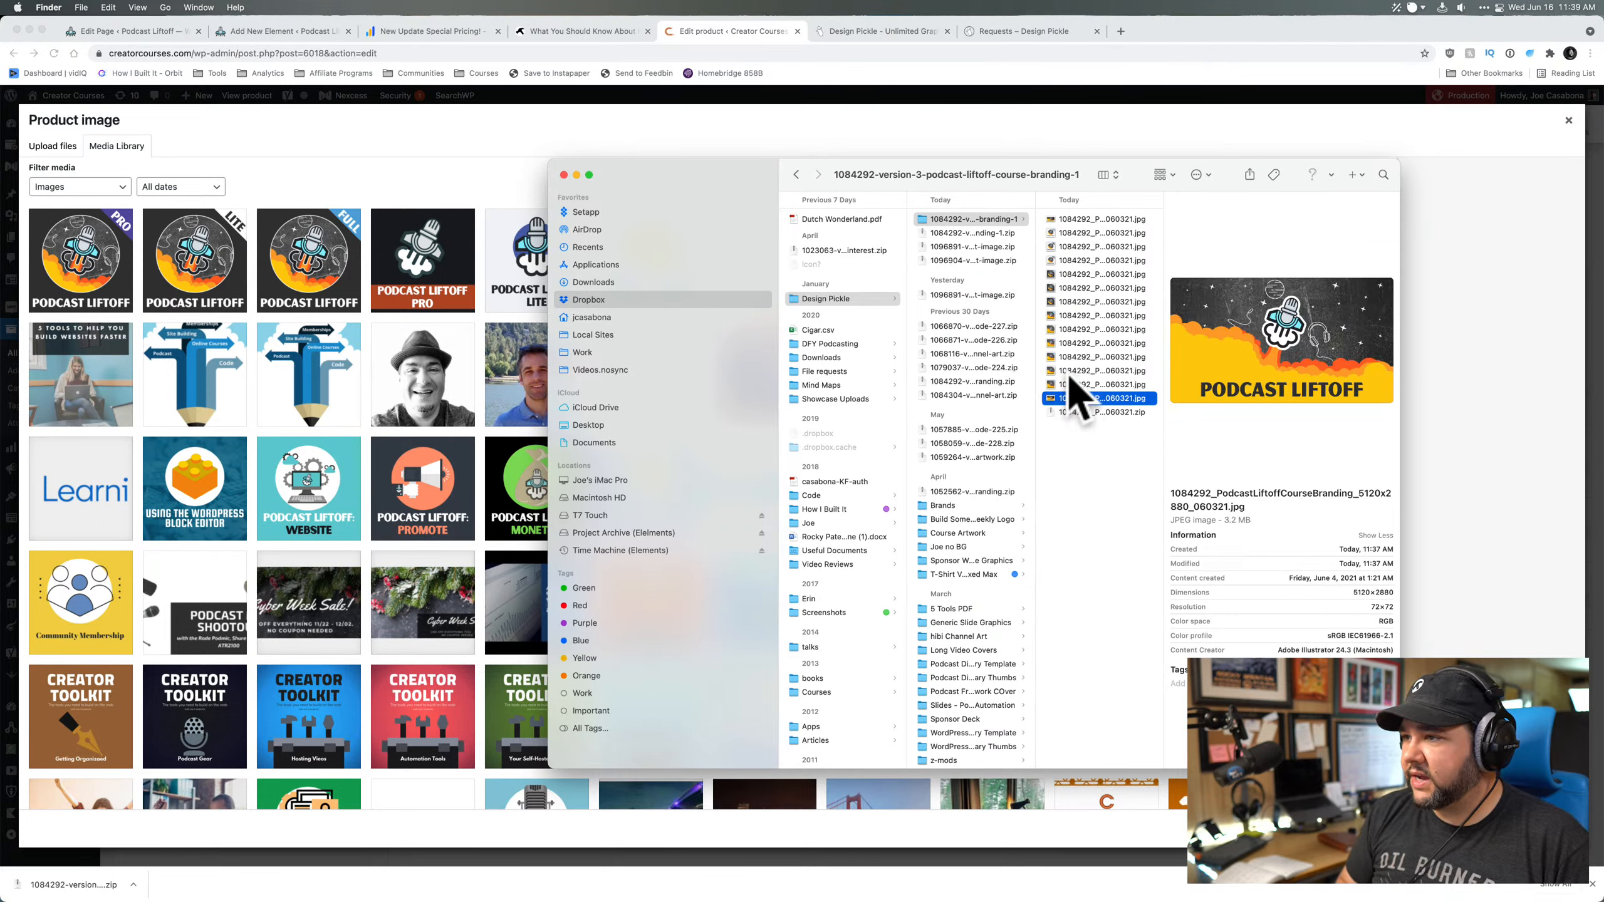
- Upload the 1500x1500 Opt04Full artwork from the unpacked folder and set it as the product image
key("Up")
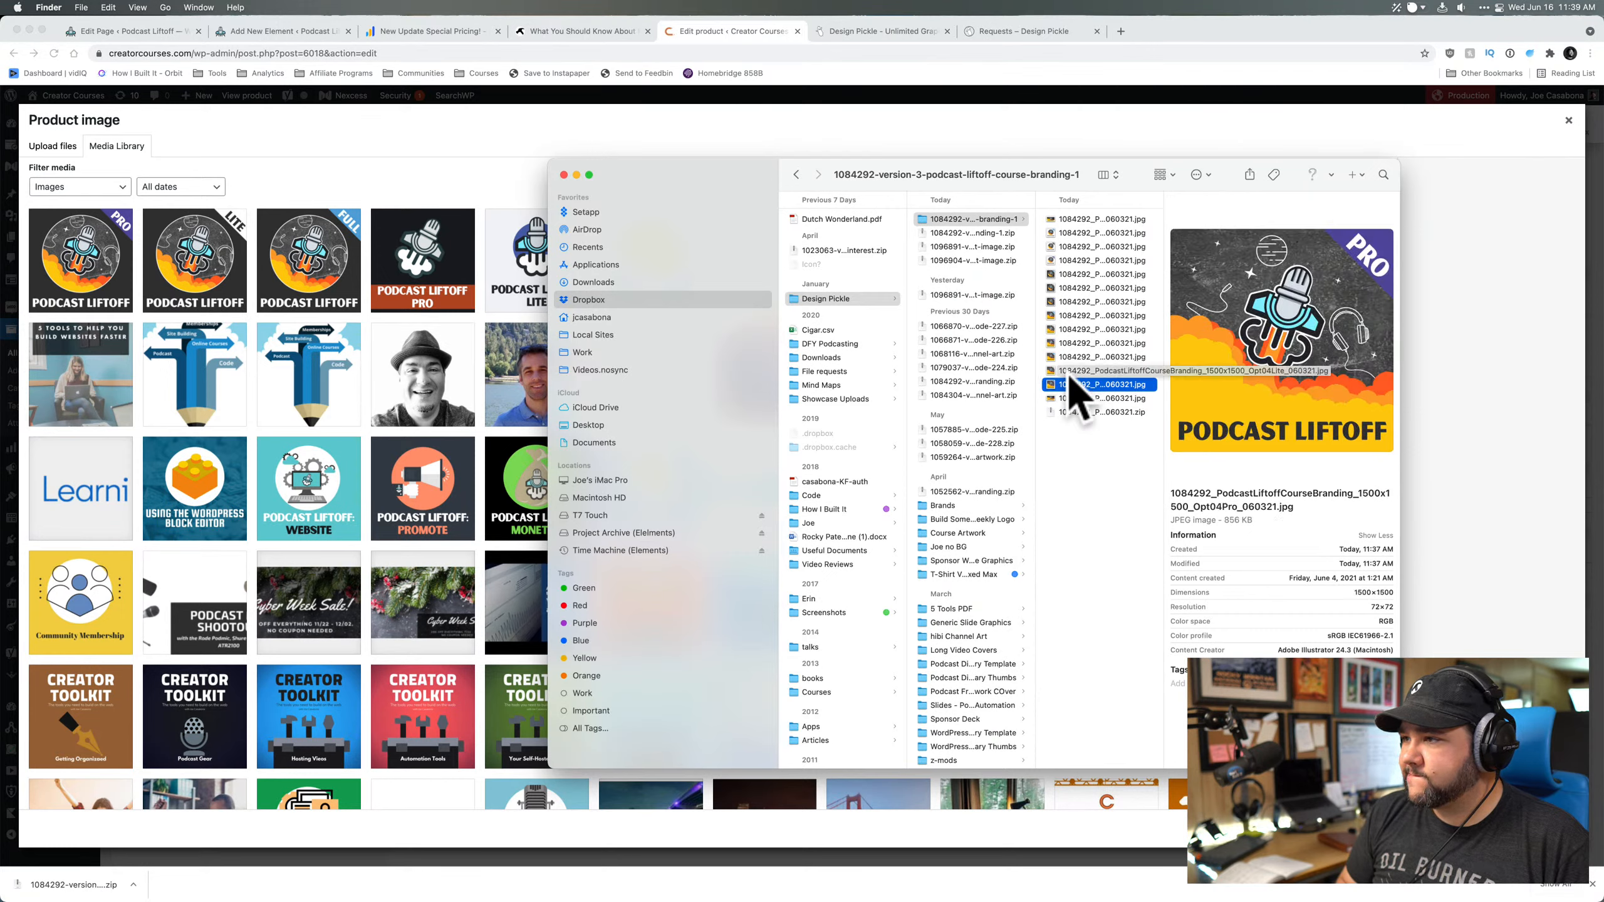
key("Up")
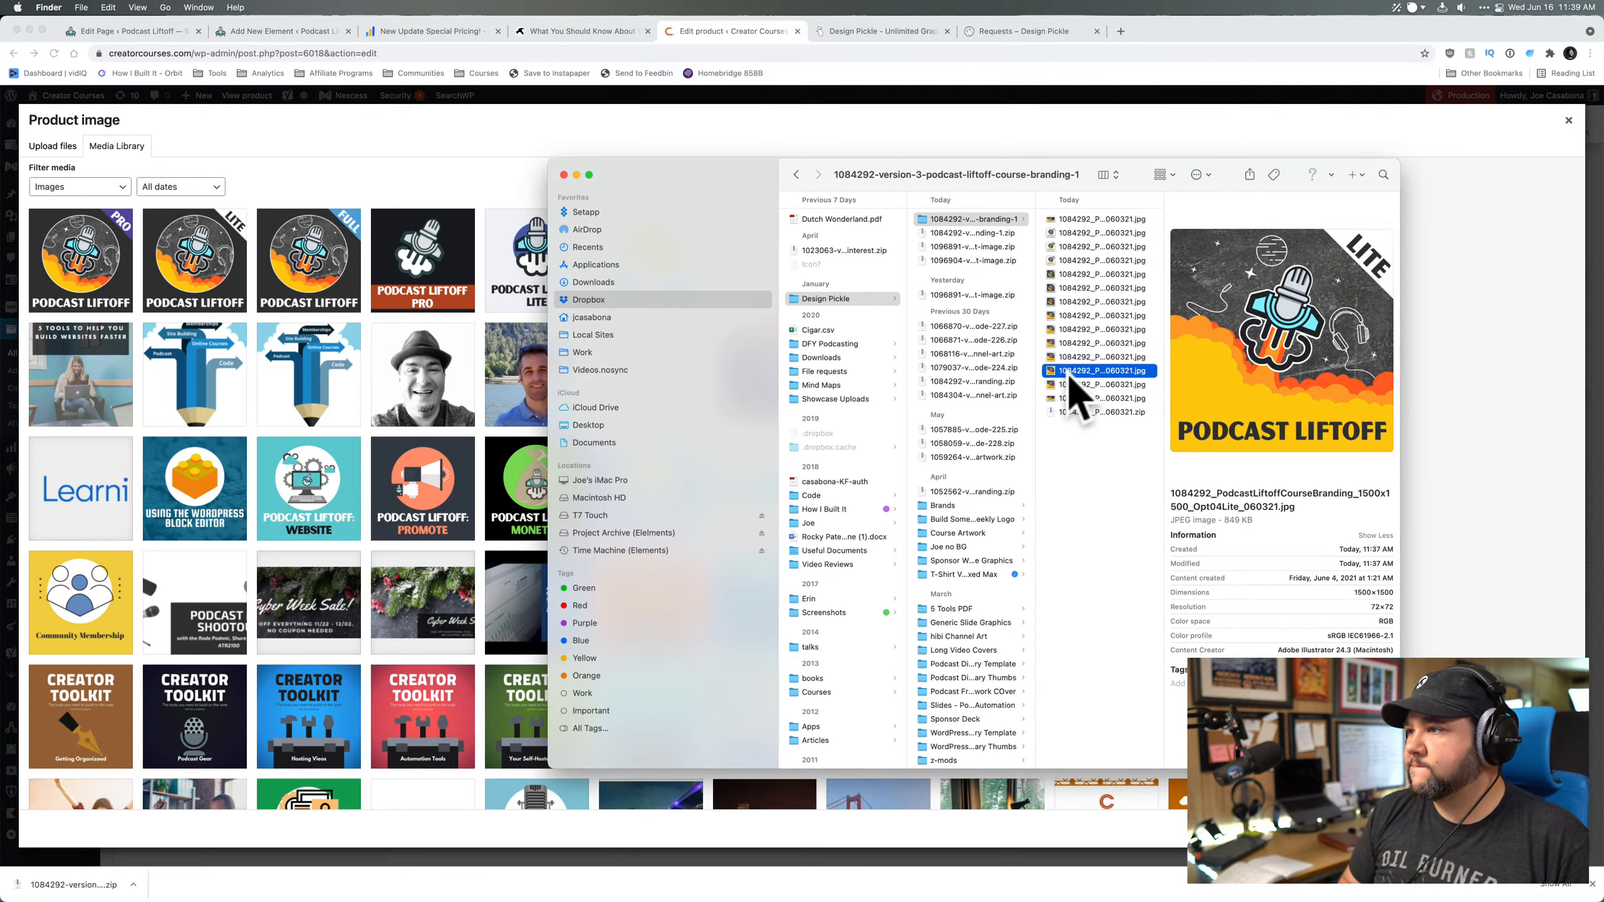
left_click_drag(1075, 356, 252, 436)
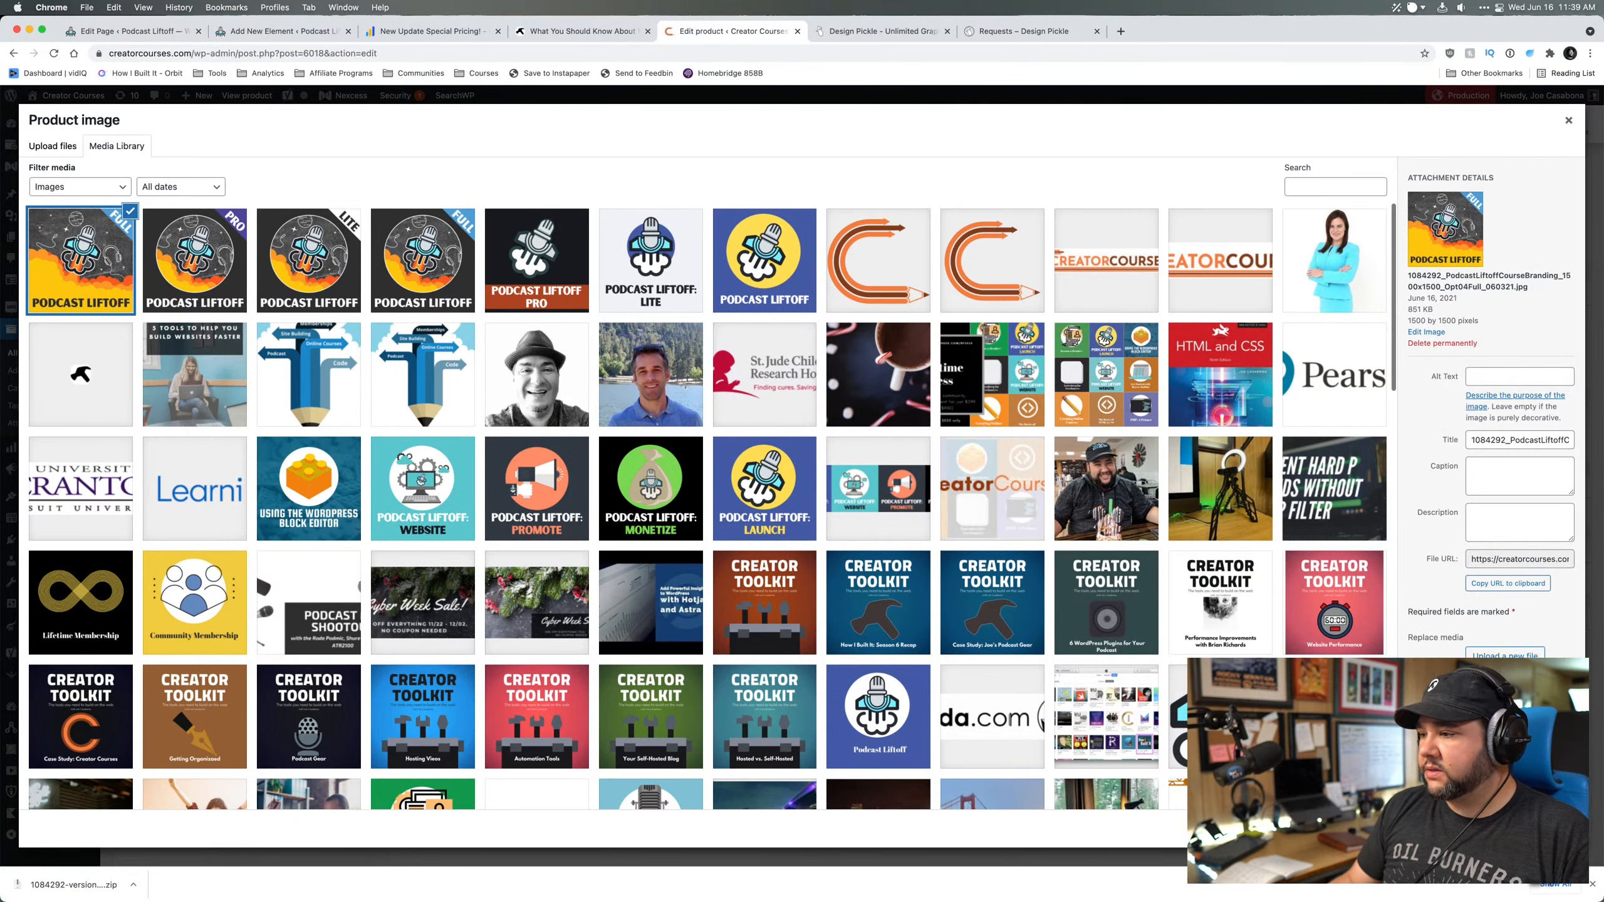
left_click(1535, 828)
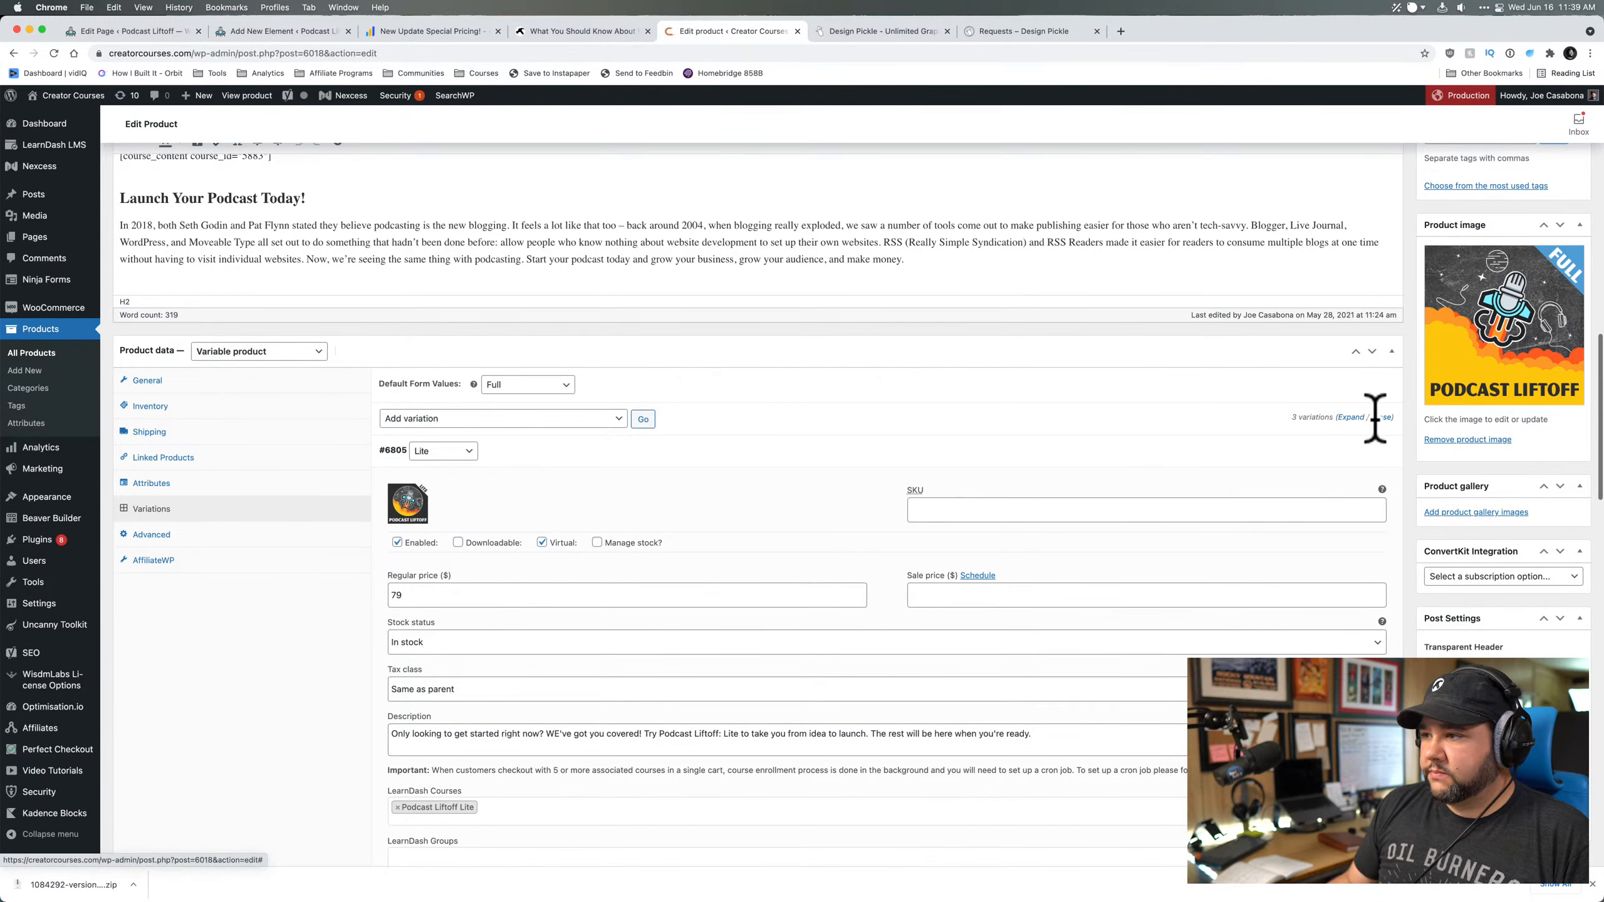
- Expand the product's Full variation and set the Opt02Full artwork as its image
scroll(754, 685, "down", 5)
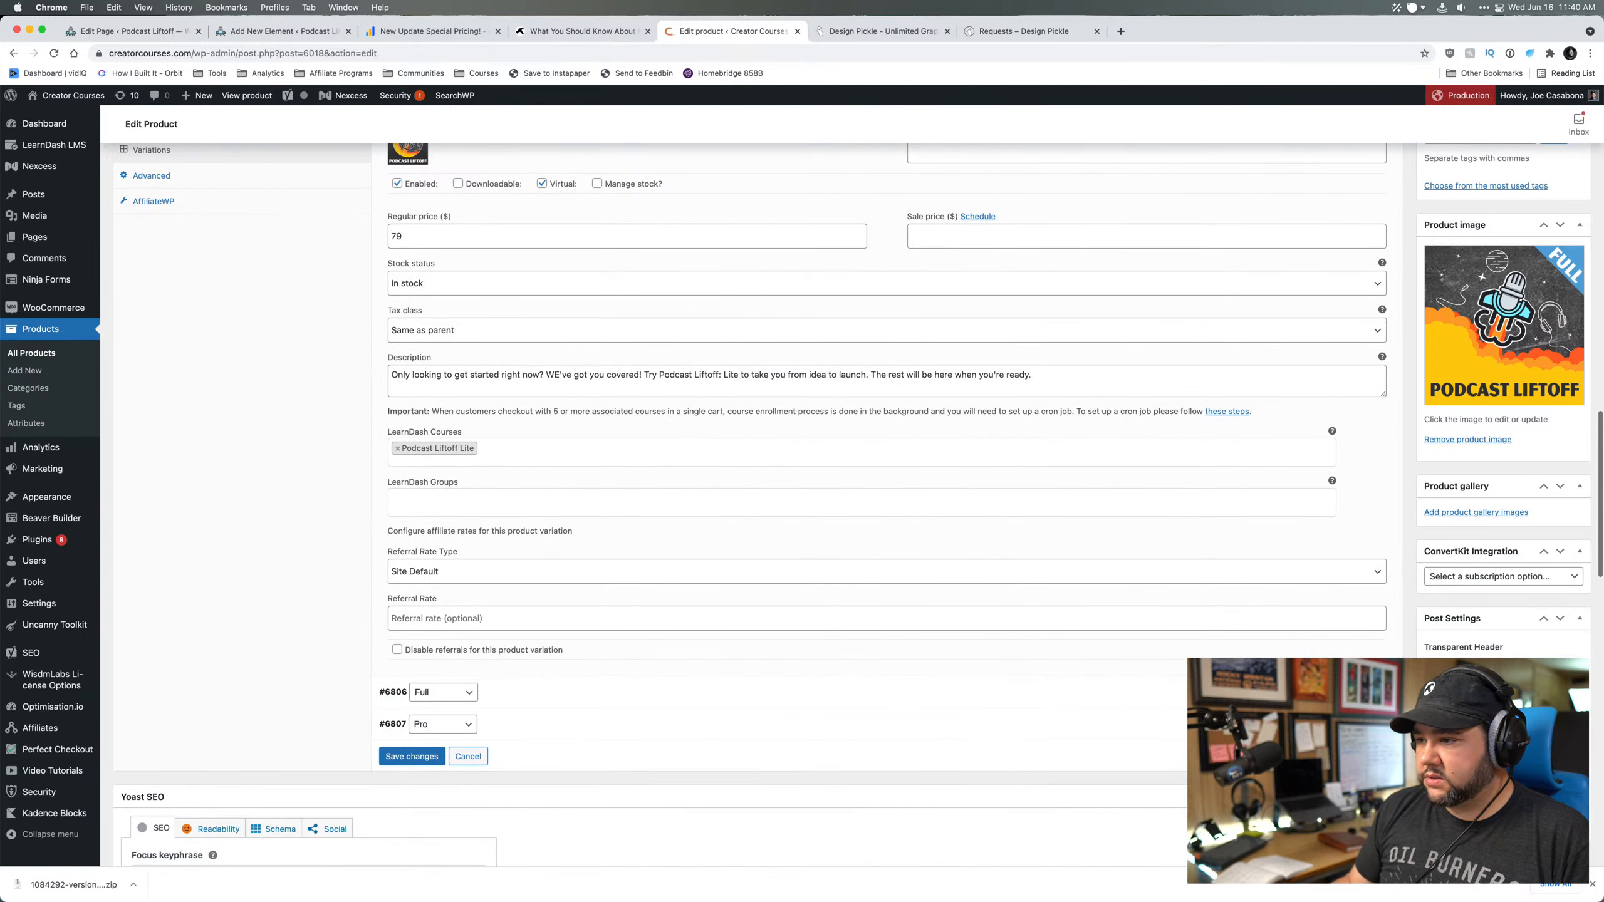
left_click(906, 696)
left_click(400, 752)
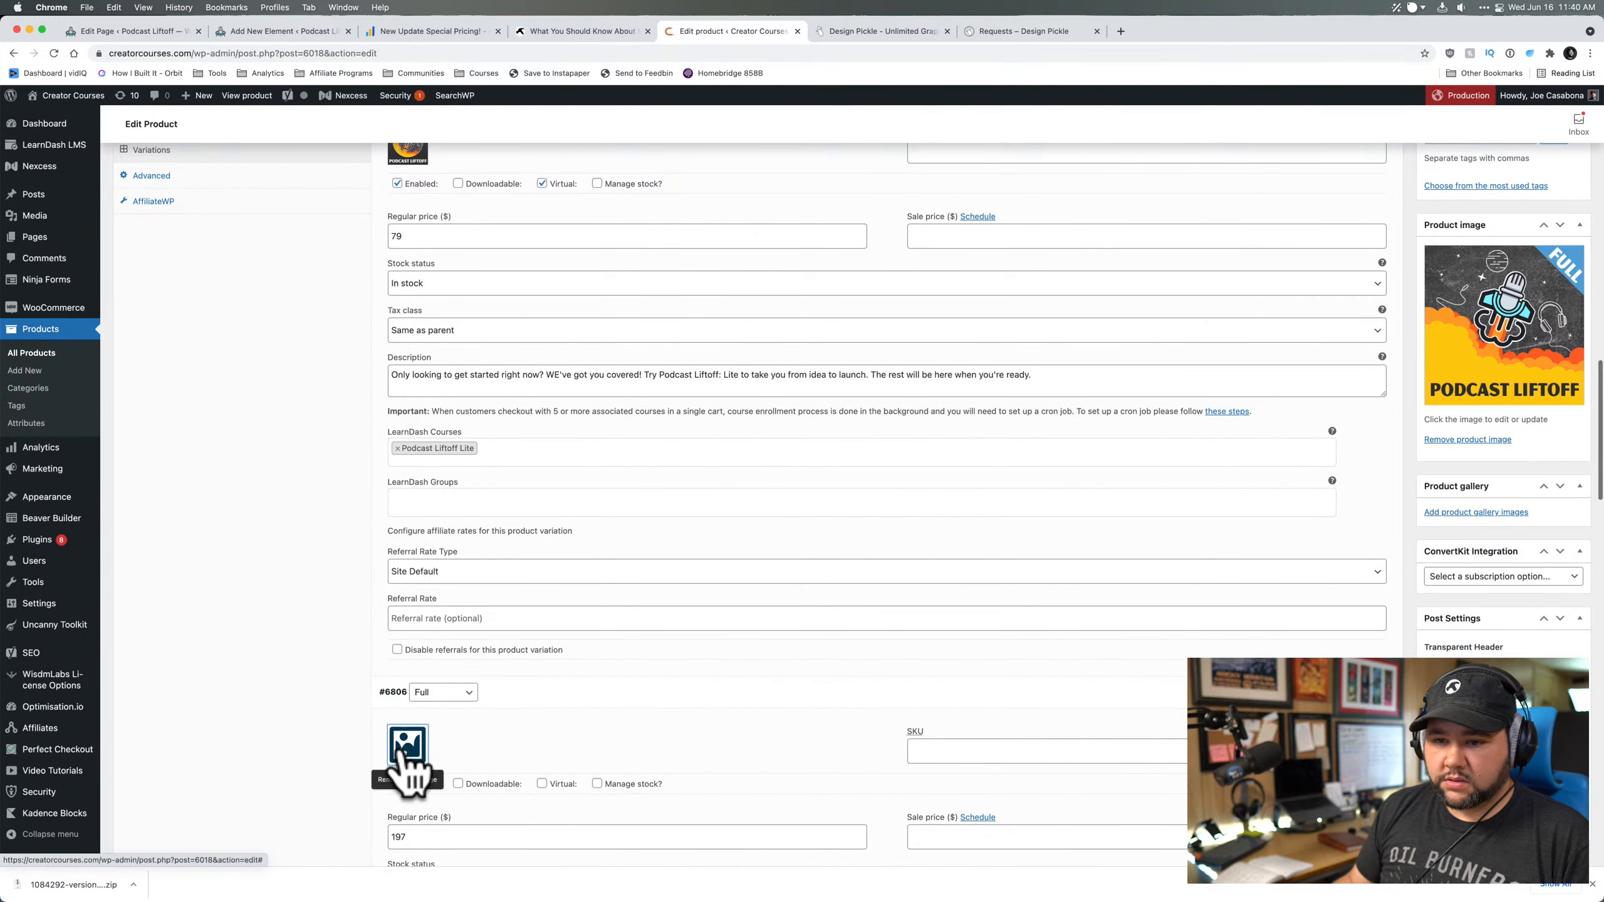
left_click(404, 758)
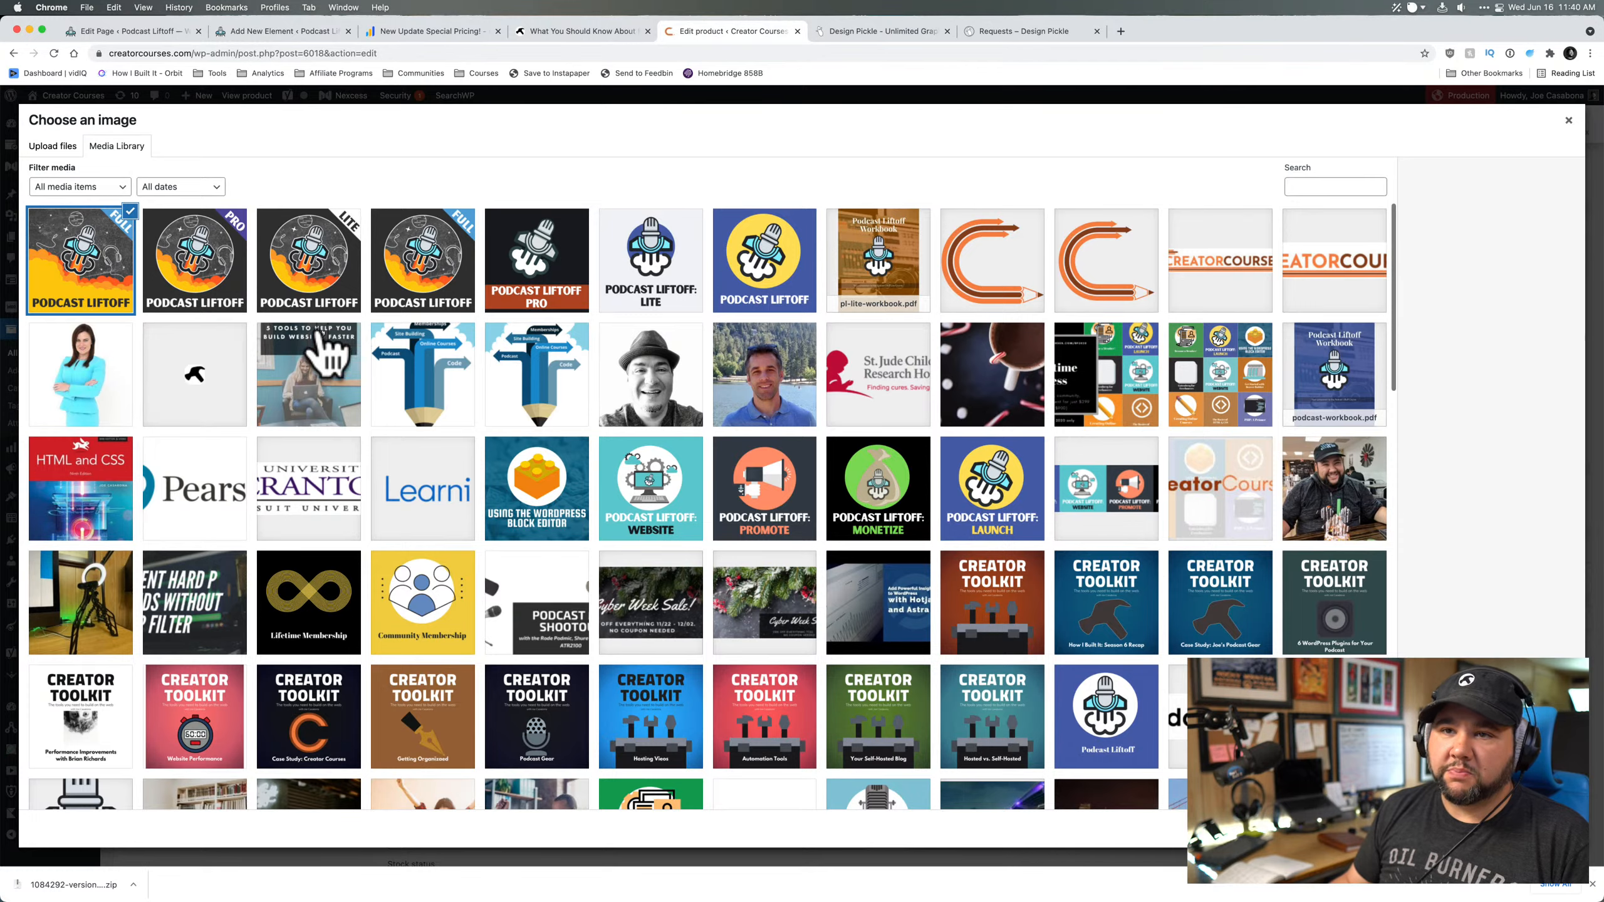
left_click(401, 287)
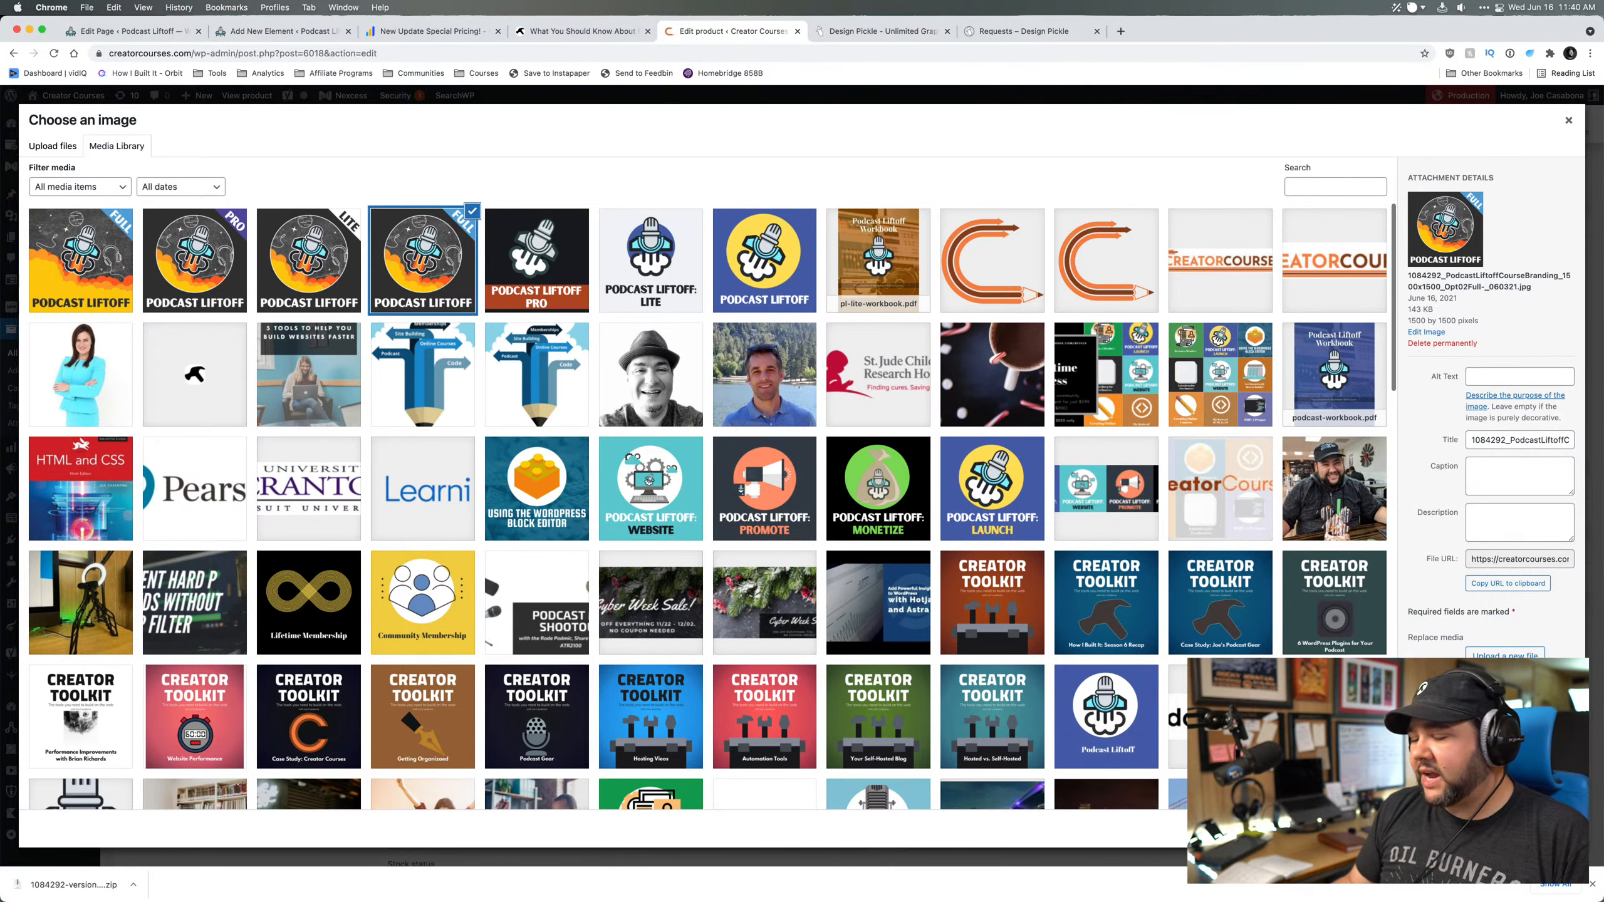
left_click(1528, 828)
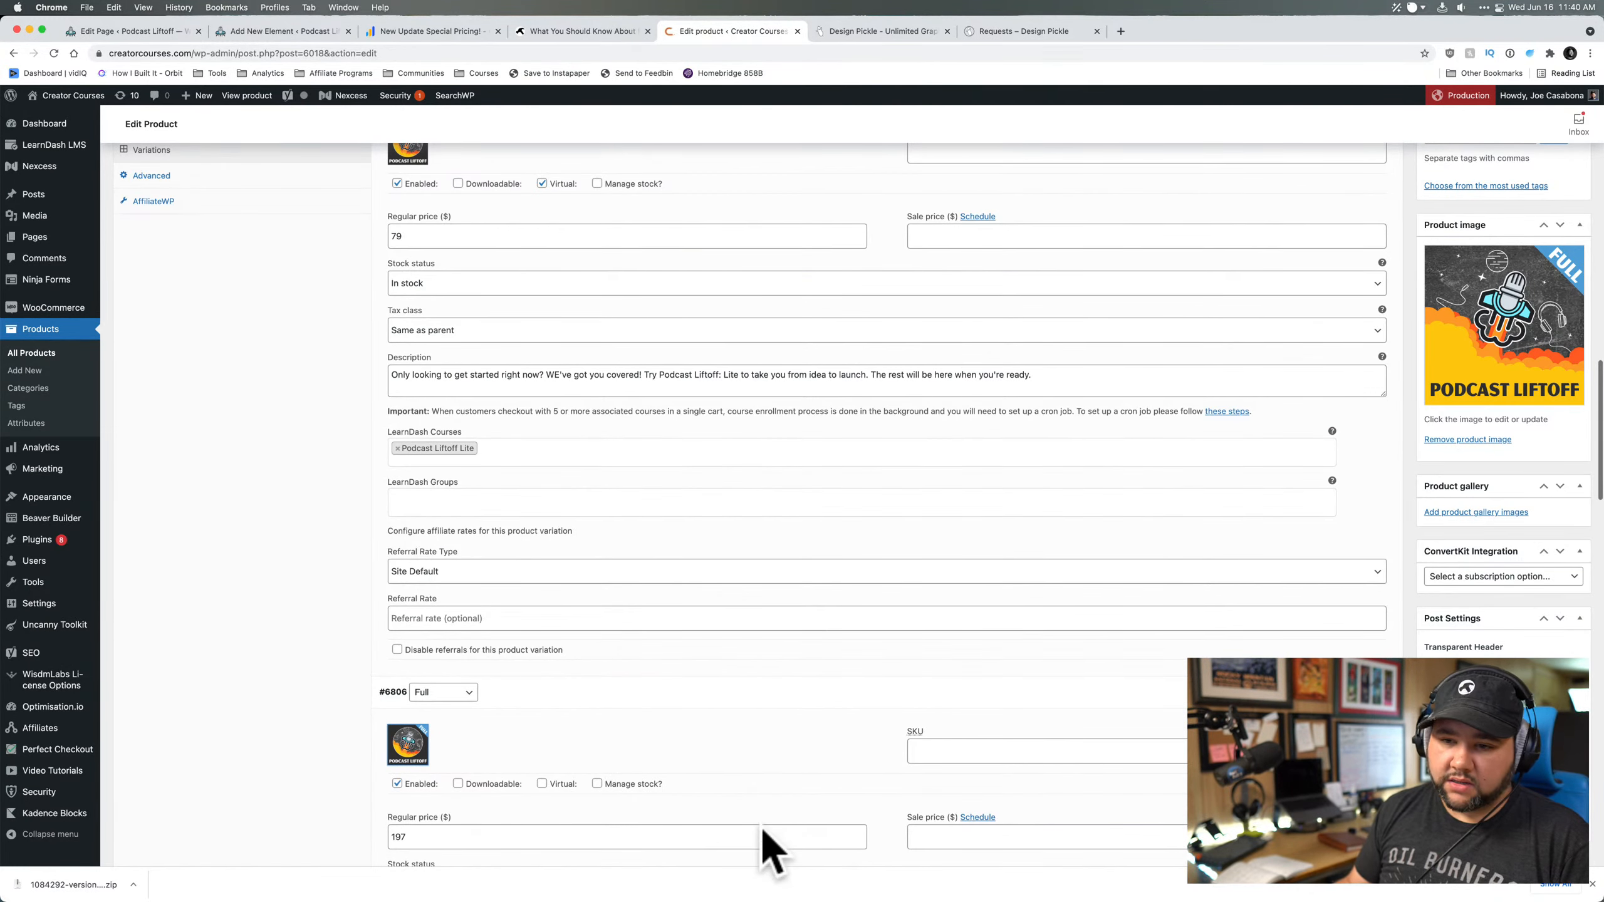
- Expand the product's Pro variation and set the dark PRO-ribbon Podcast Liftoff artwork from the media library as its image
scroll(767, 850, "down", 10)
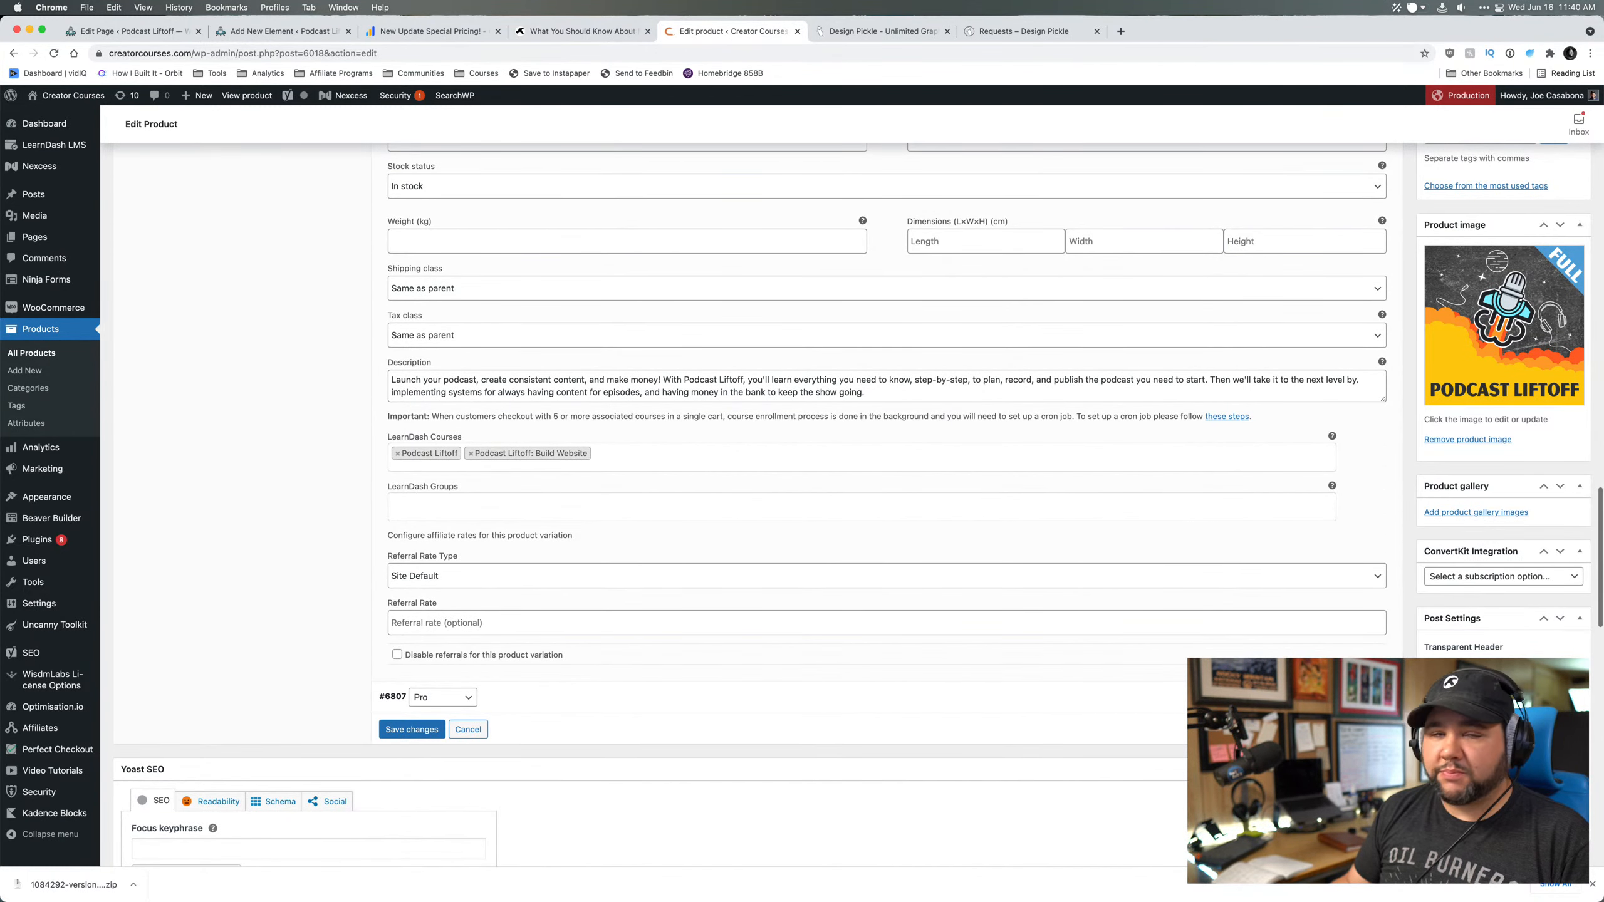
left_click(969, 702)
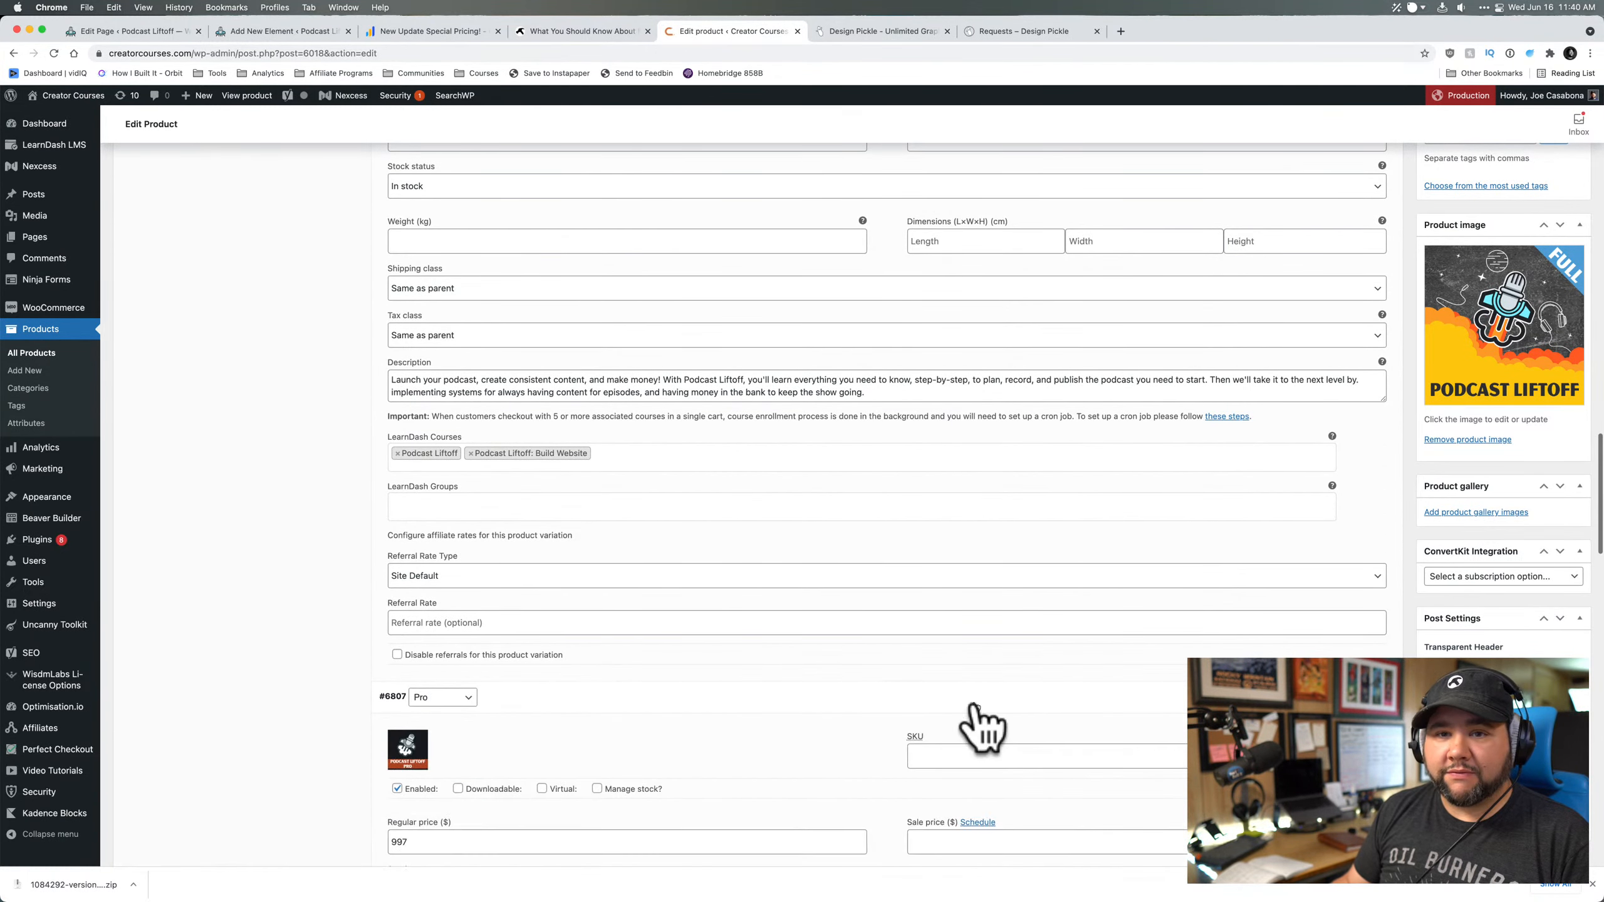
left_click(408, 749)
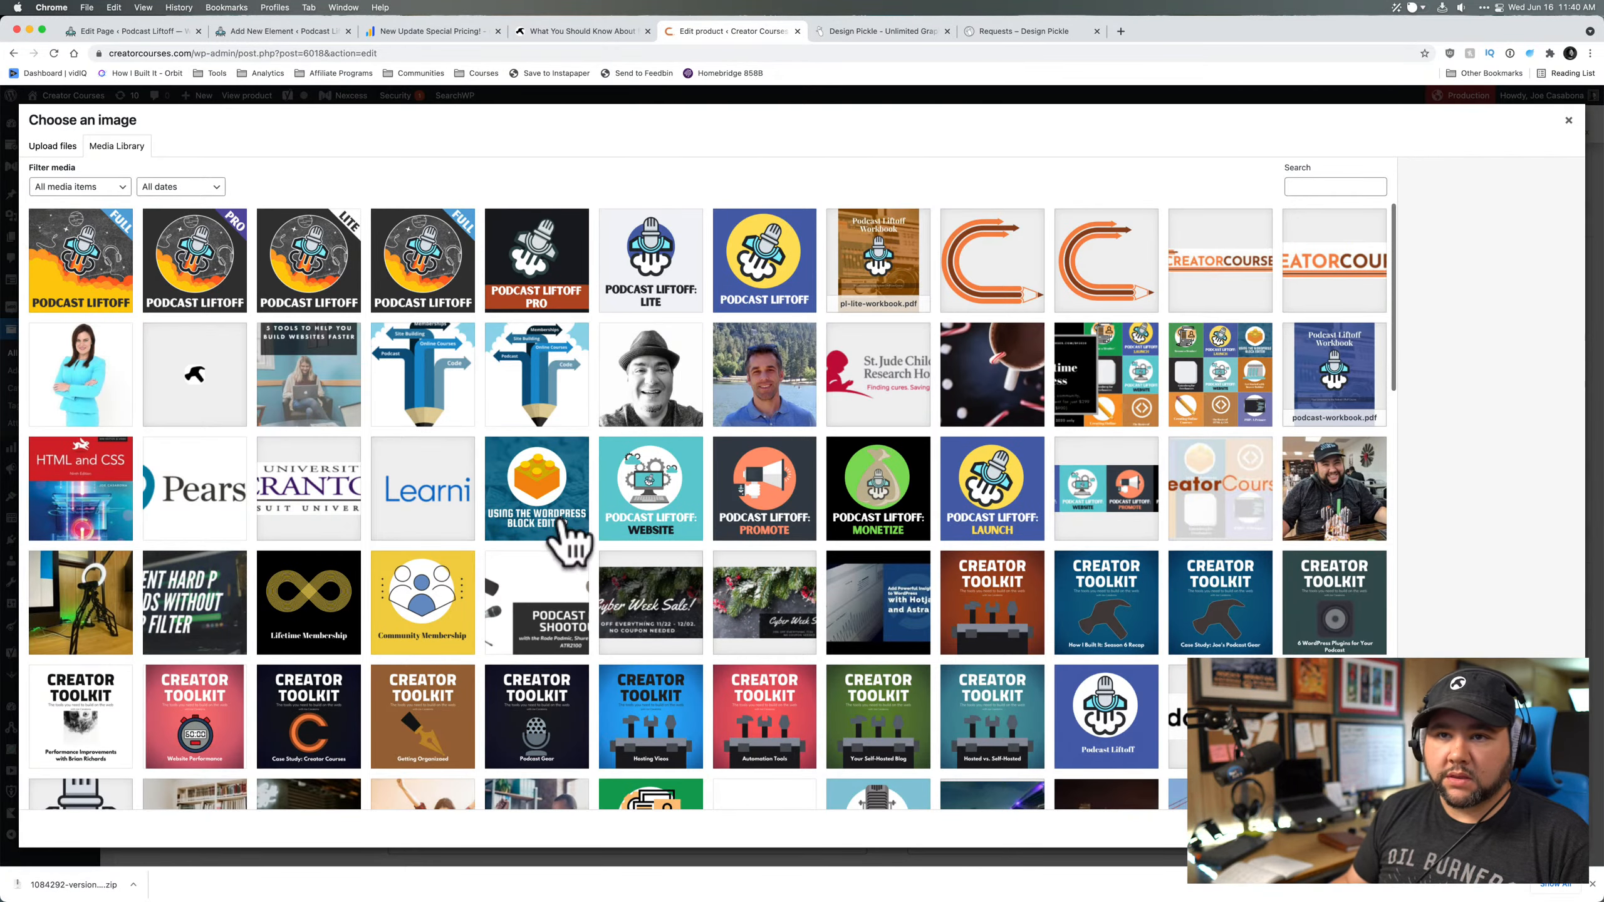
left_click(205, 305)
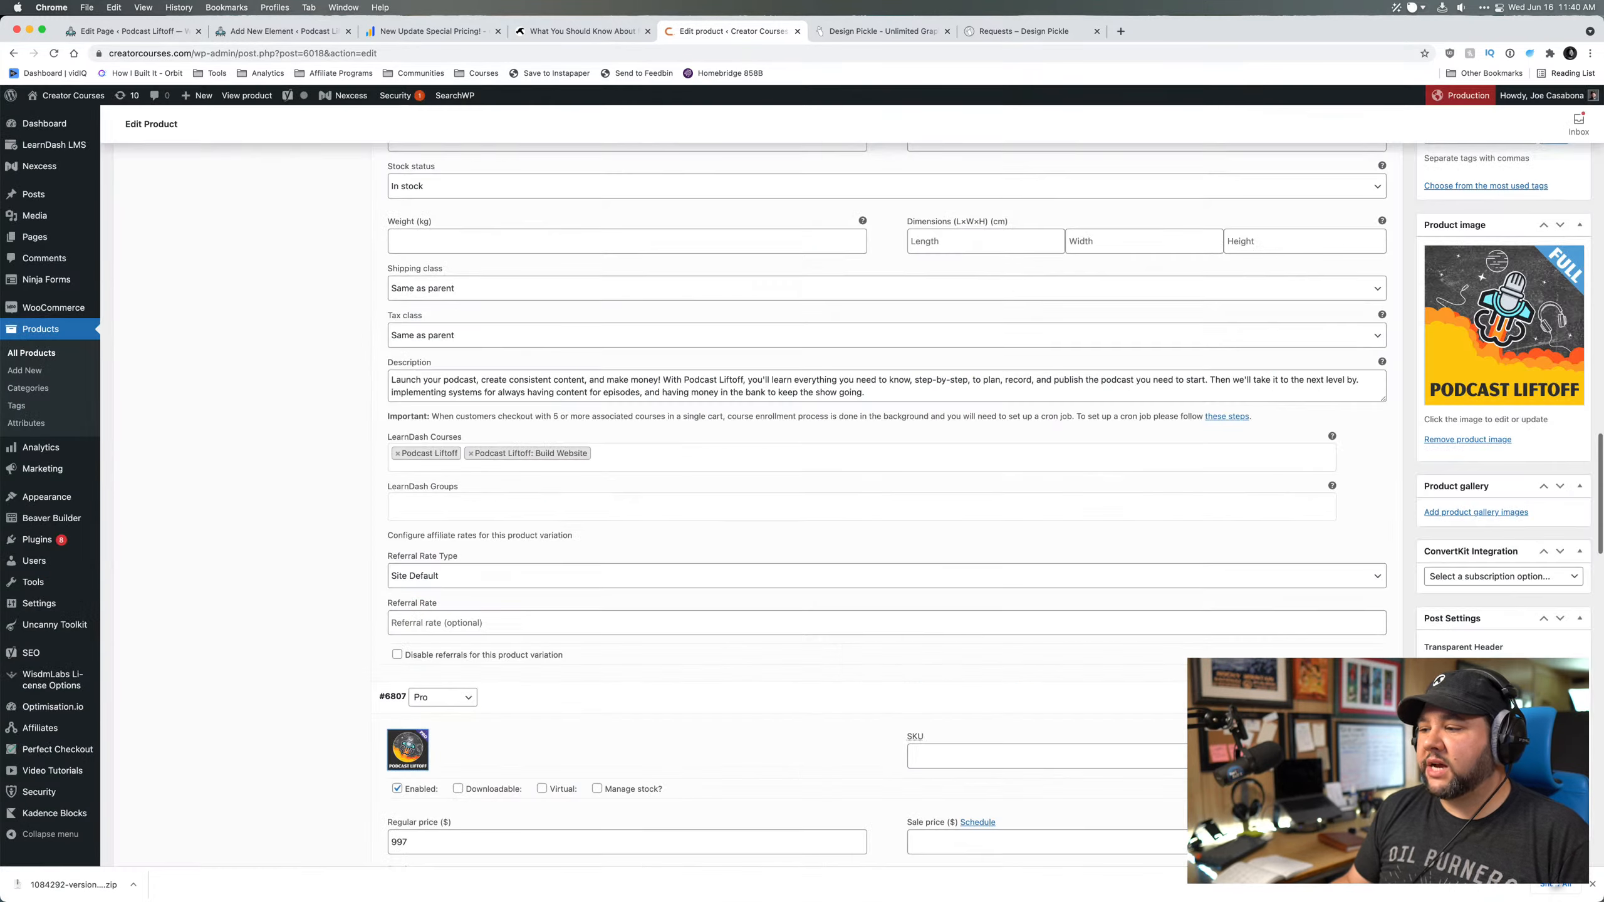
left_click(1535, 829)
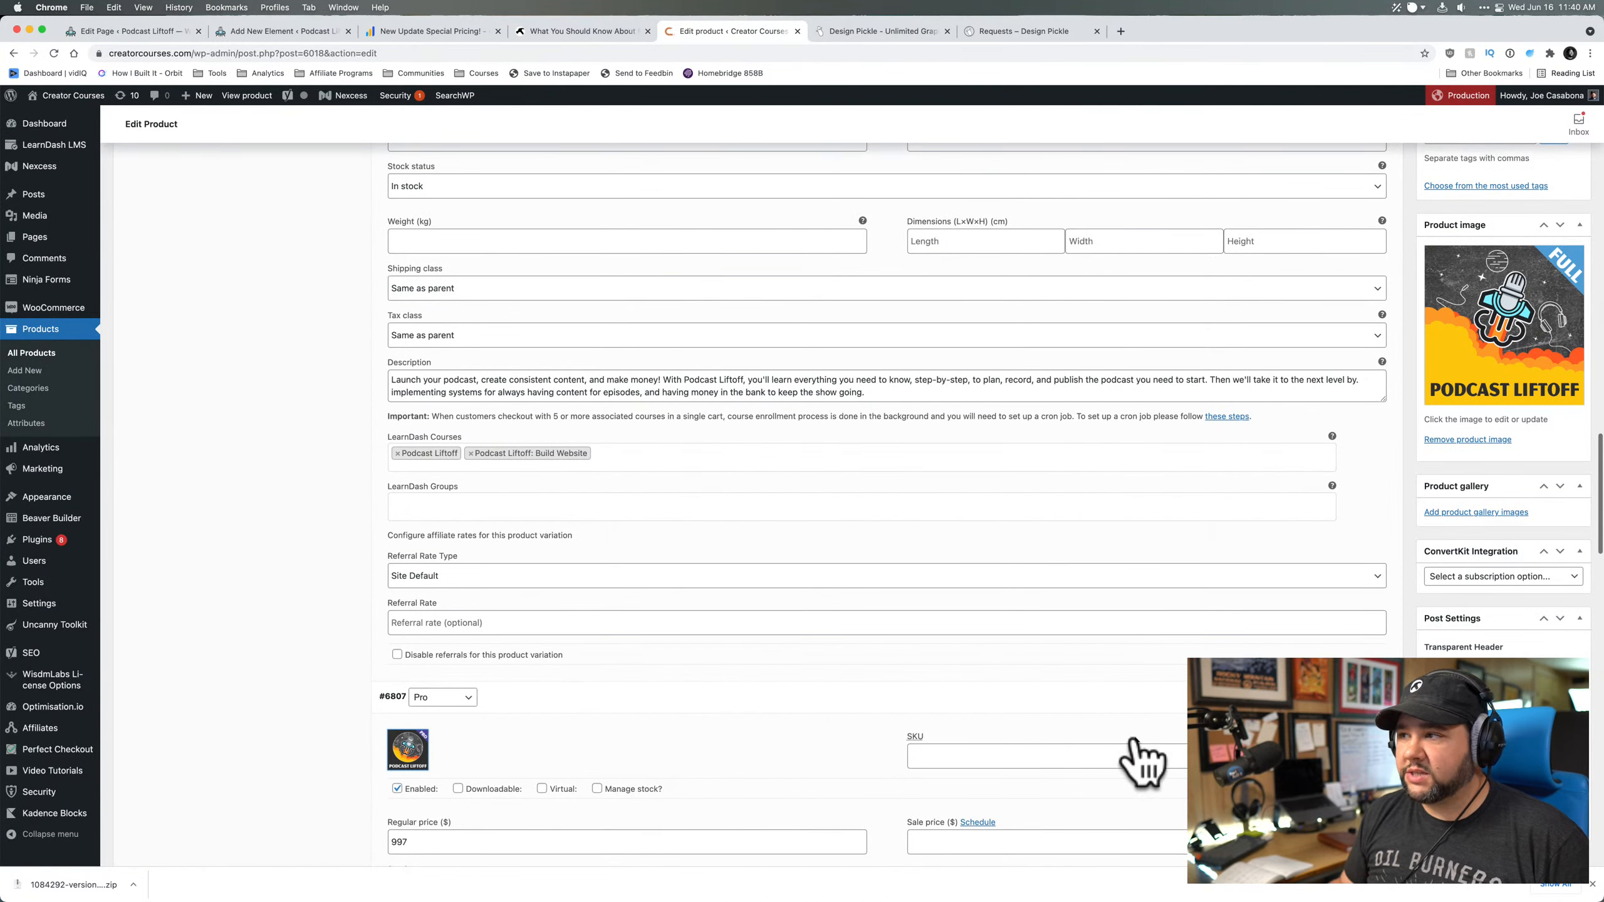
- Update the Podcast Liftoff product and open its public page
scroll(1175, 768, "up", 20)
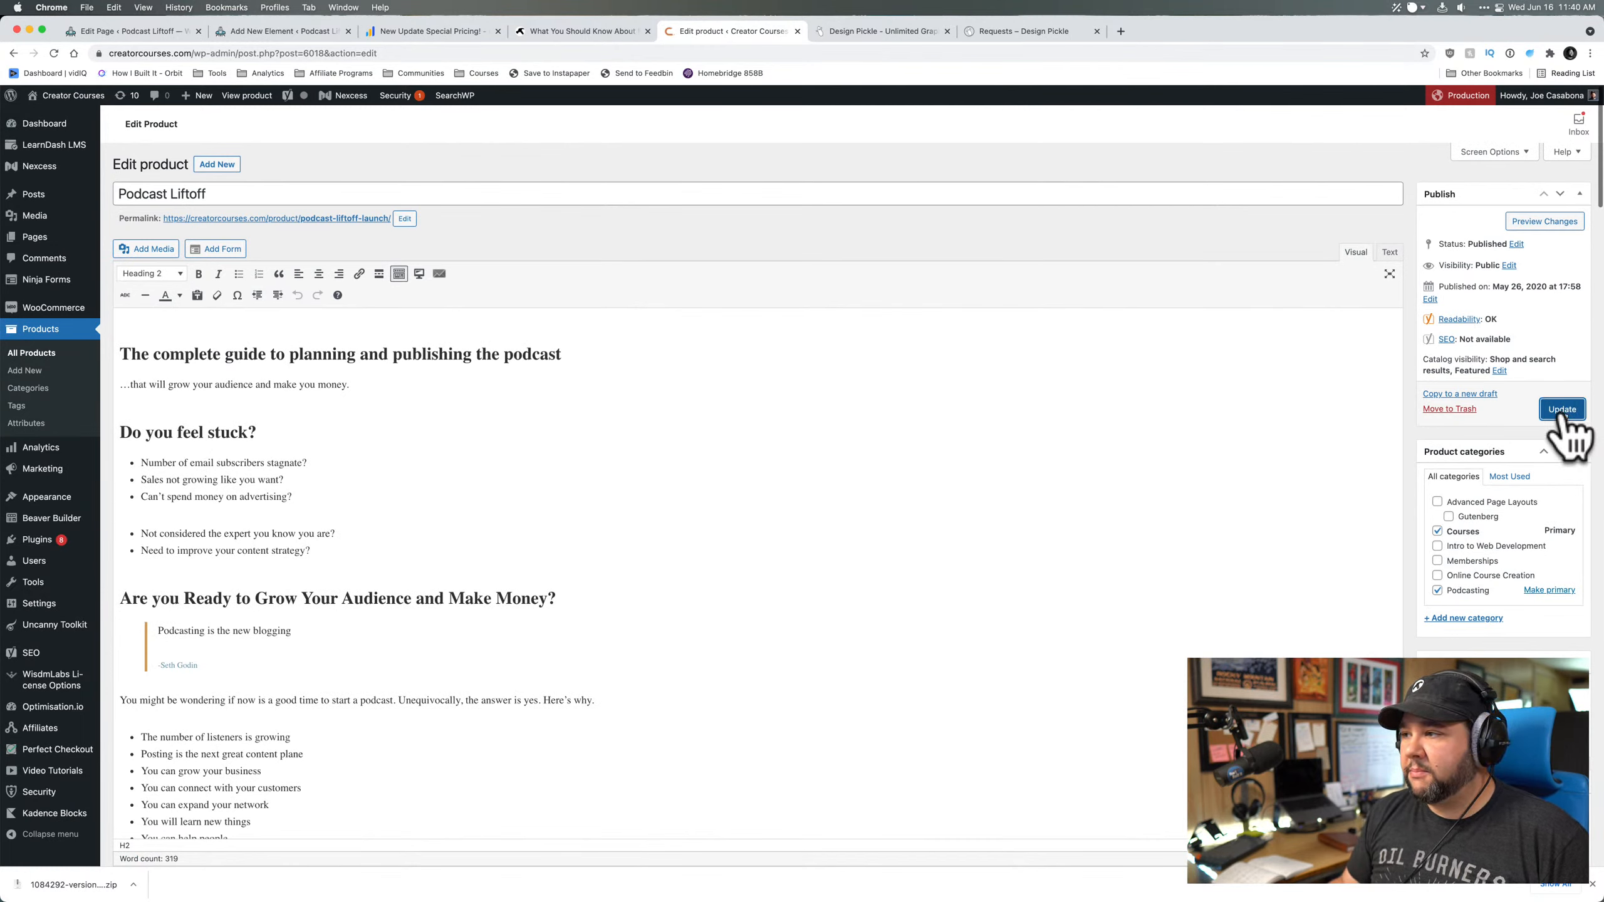
left_click(1561, 410)
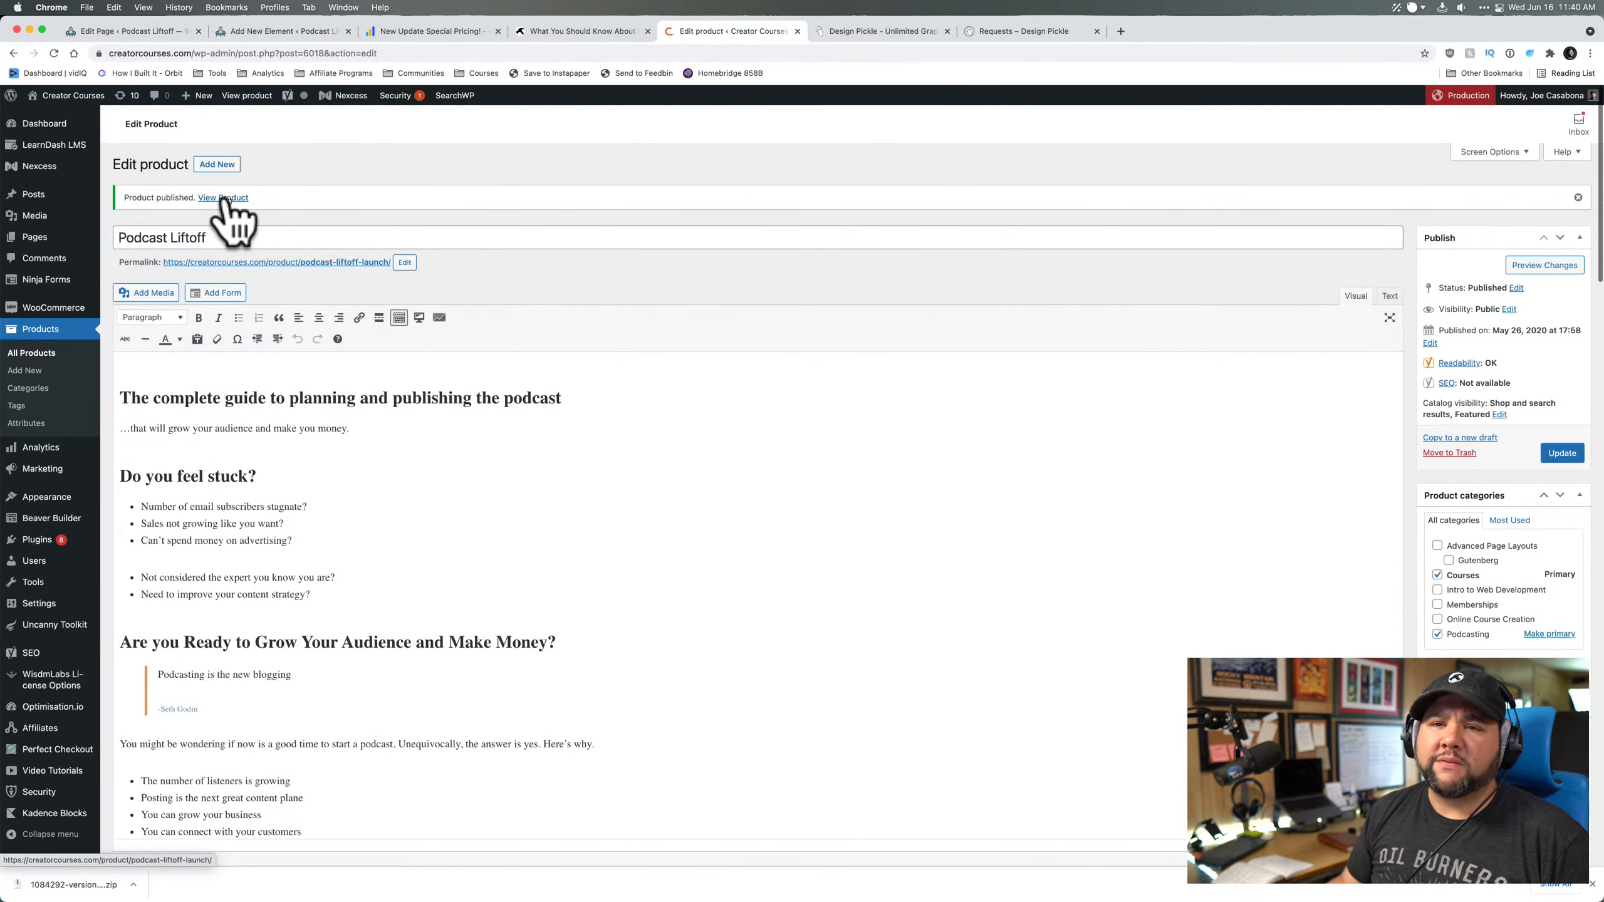
left_click(223, 198)
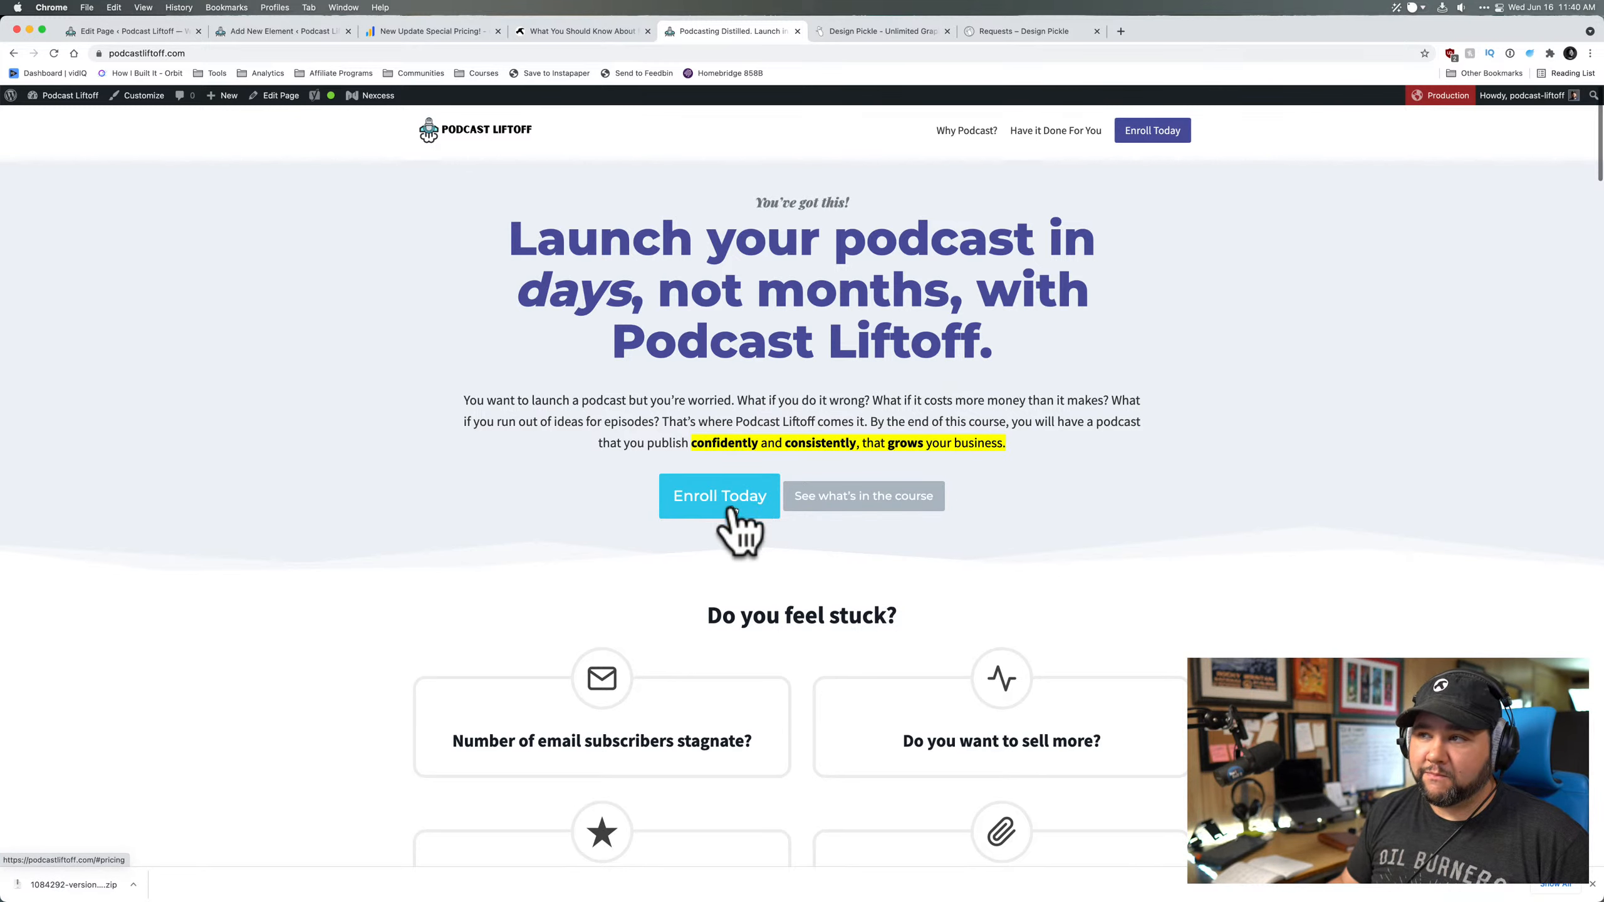
- Examine the Podcast Liftoff landing page down to the Lite, Full and Pro pricing columns and the FAQ
scroll(673, 716, "down", 10)
scroll(673, 723, "down", 15)
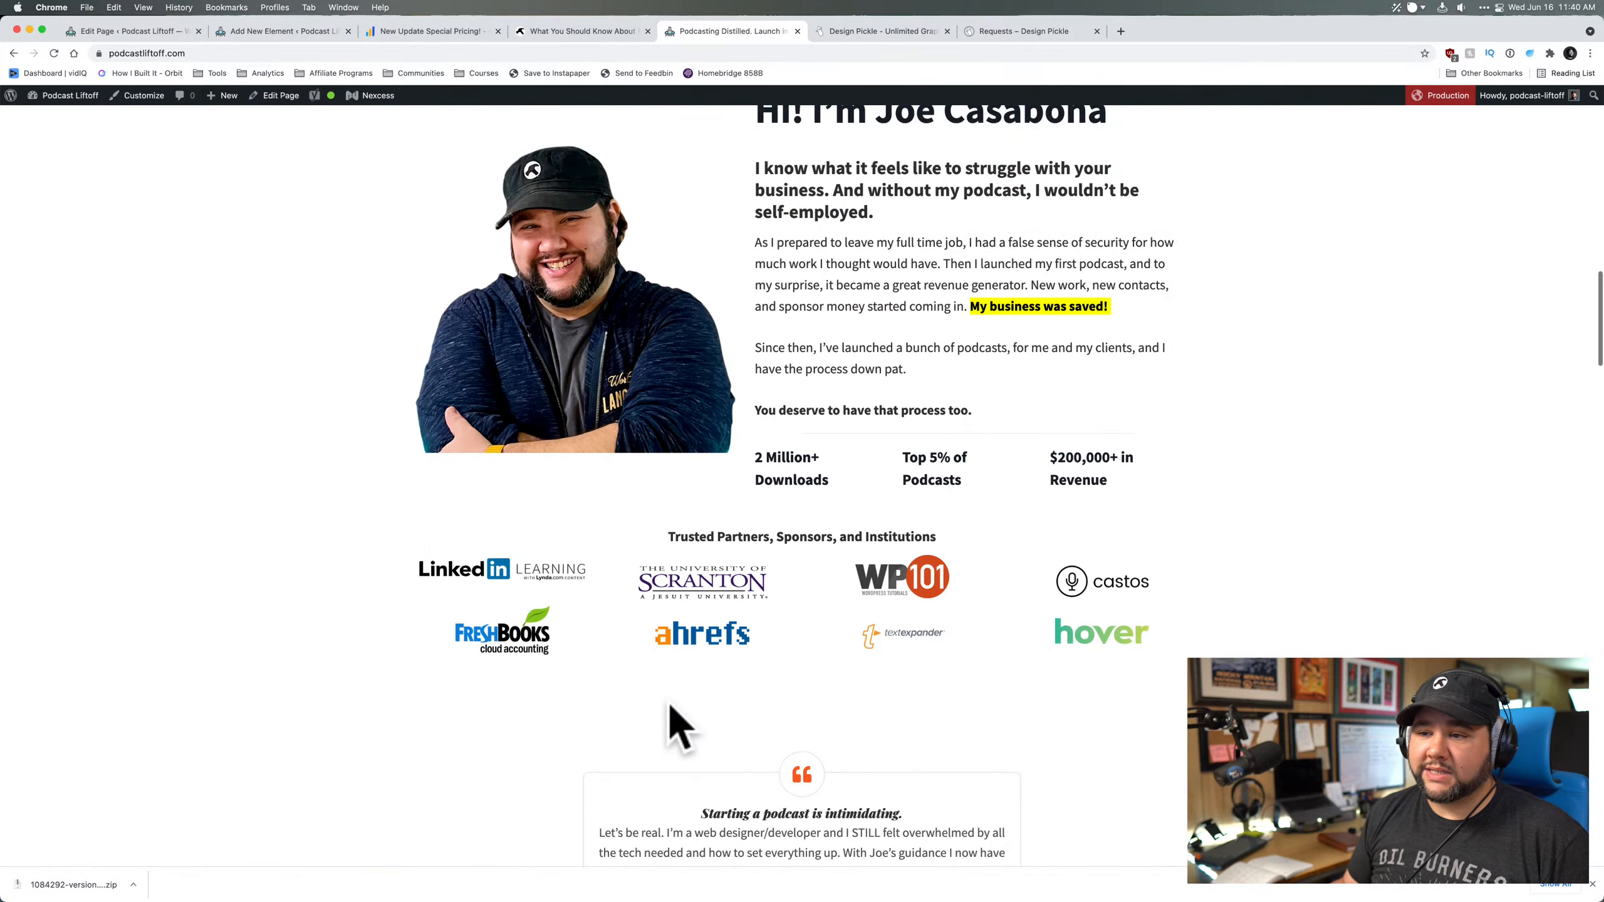
scroll(673, 723, "down", 10)
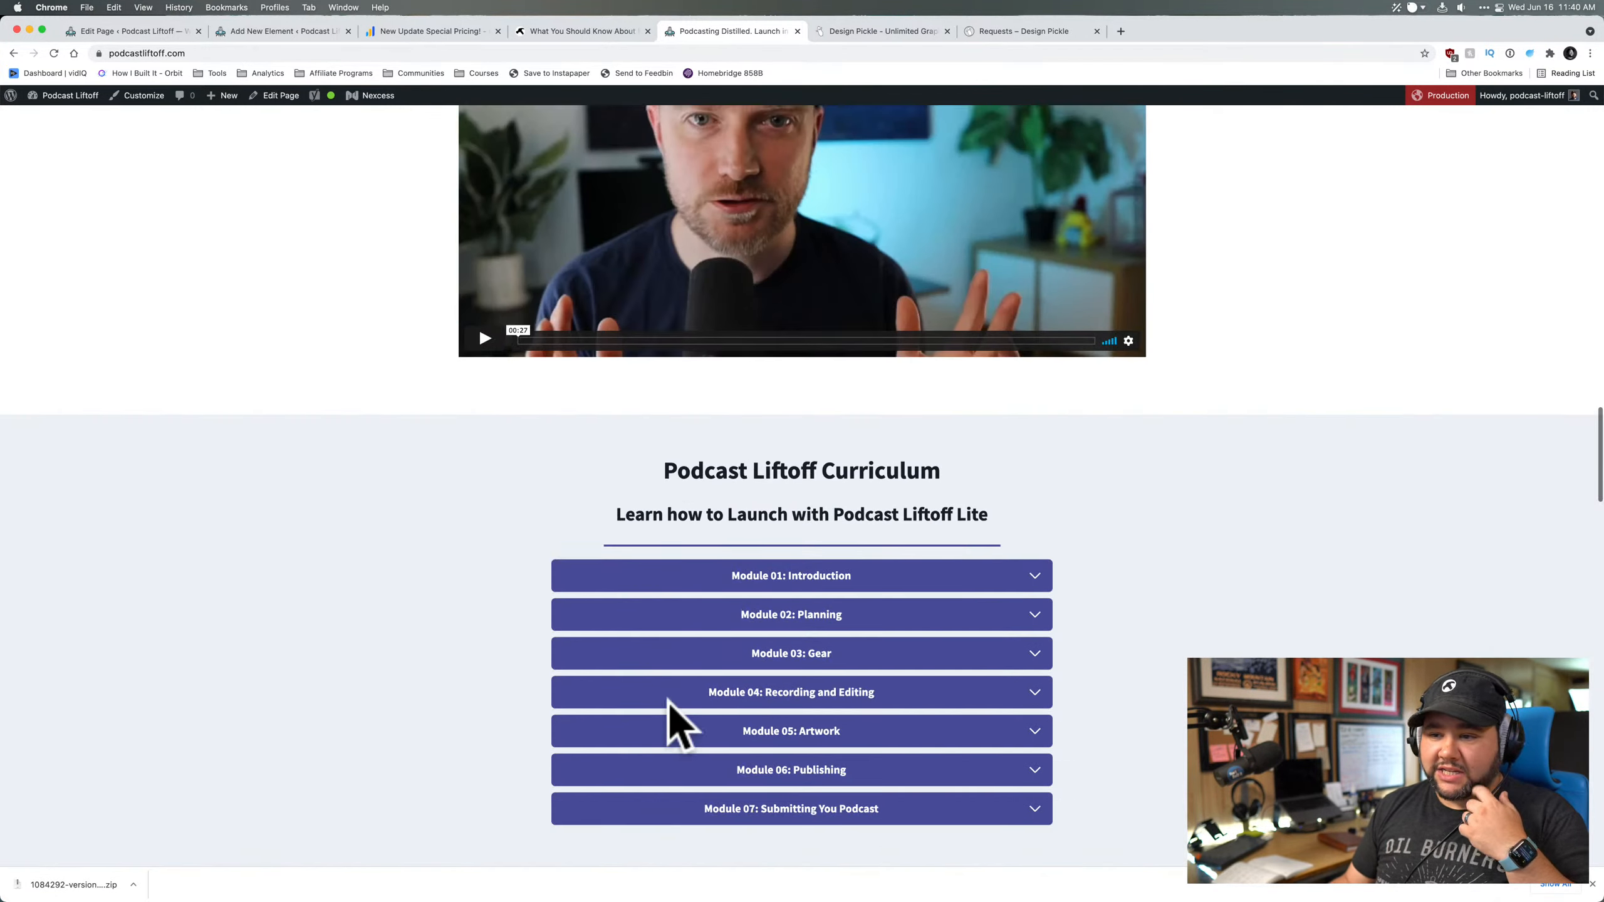
scroll(671, 708, "down", 12)
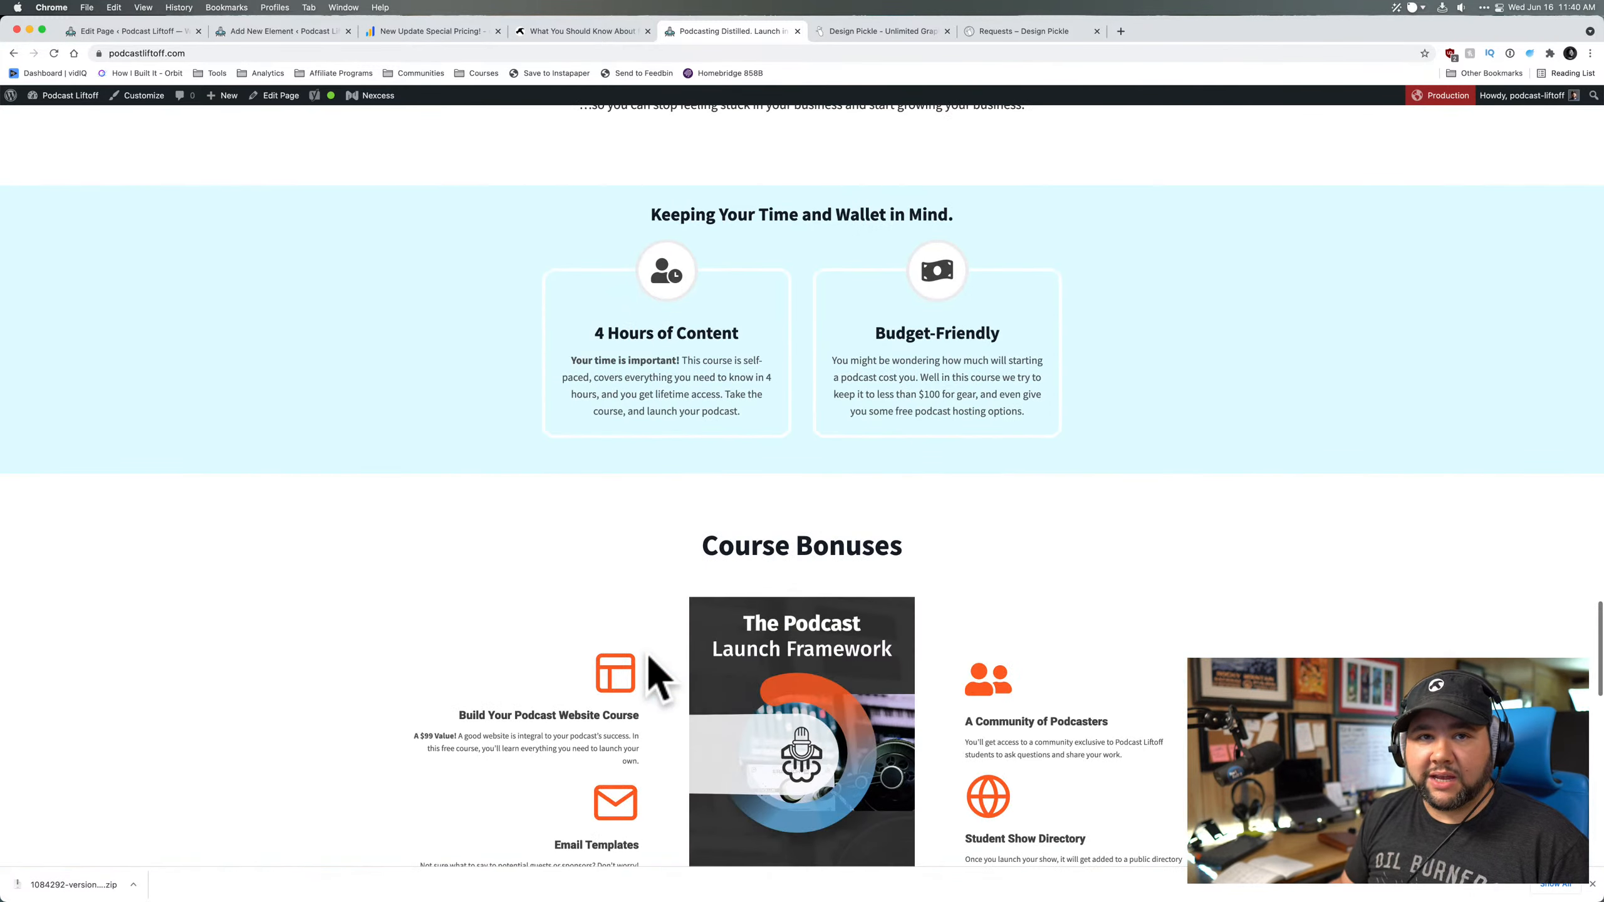
scroll(646, 655, "down", 10)
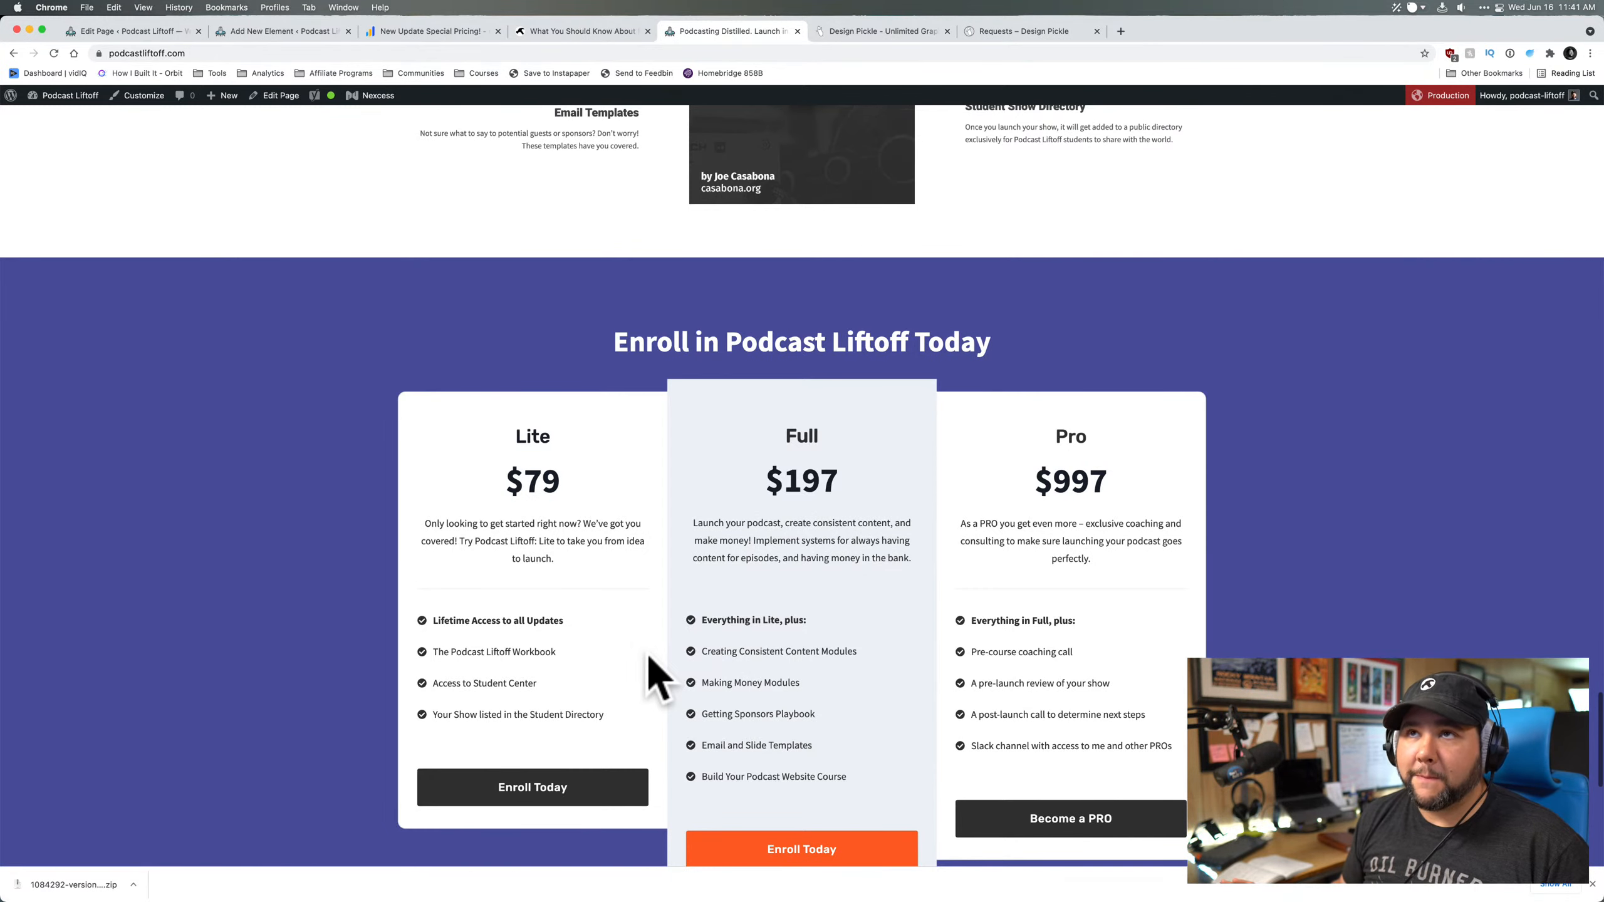
scroll(650, 657, "up", 1)
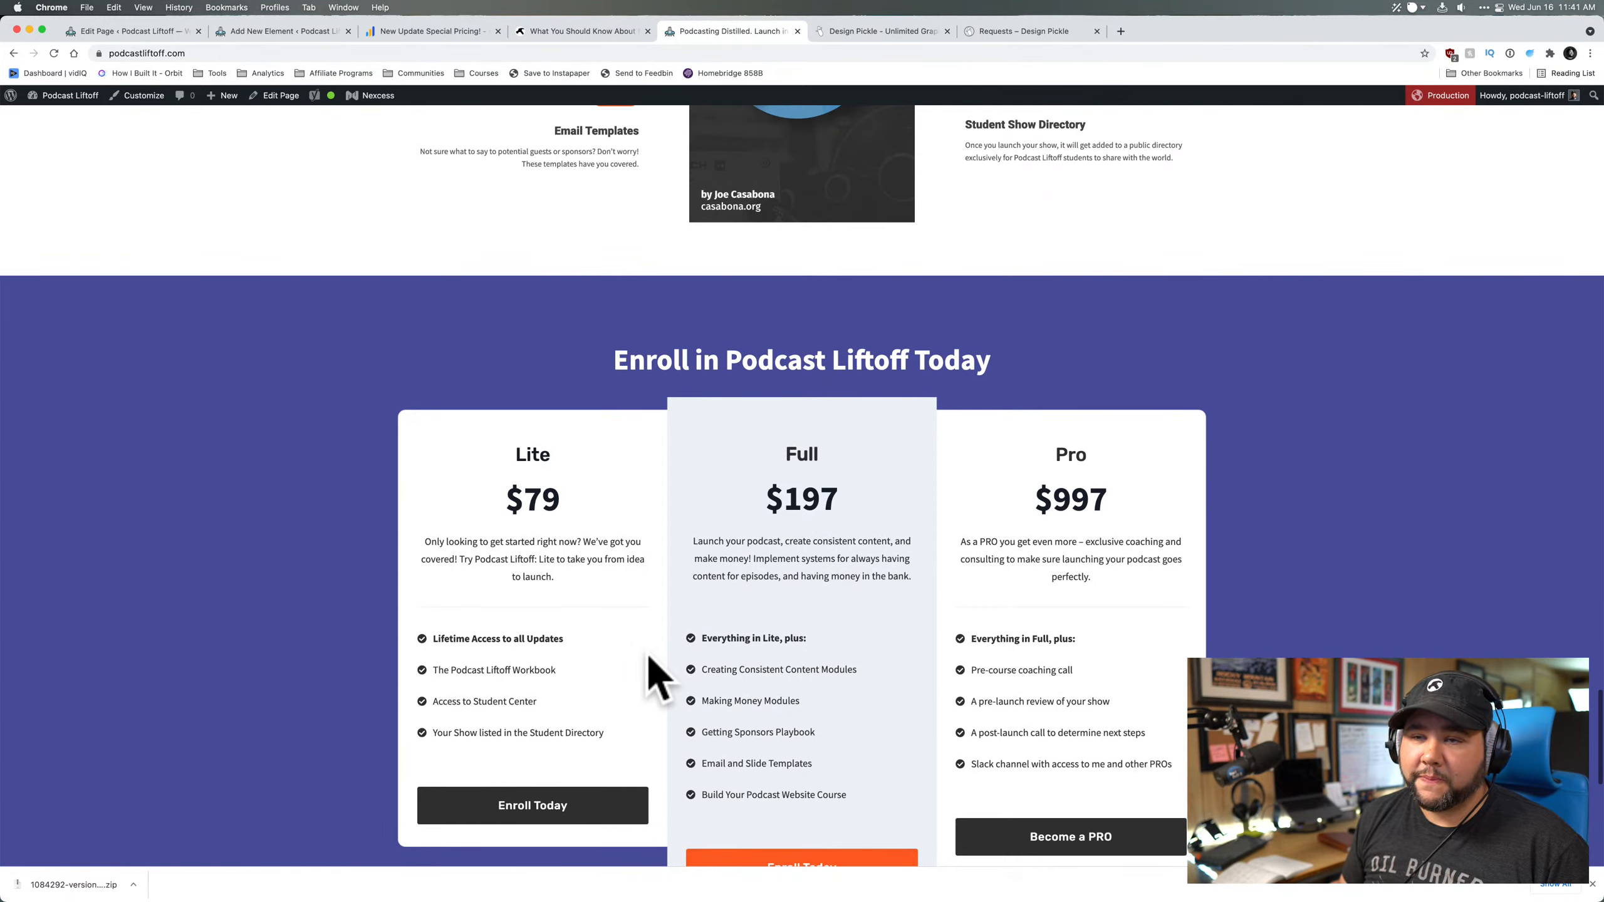
scroll(651, 664, "down", 5)
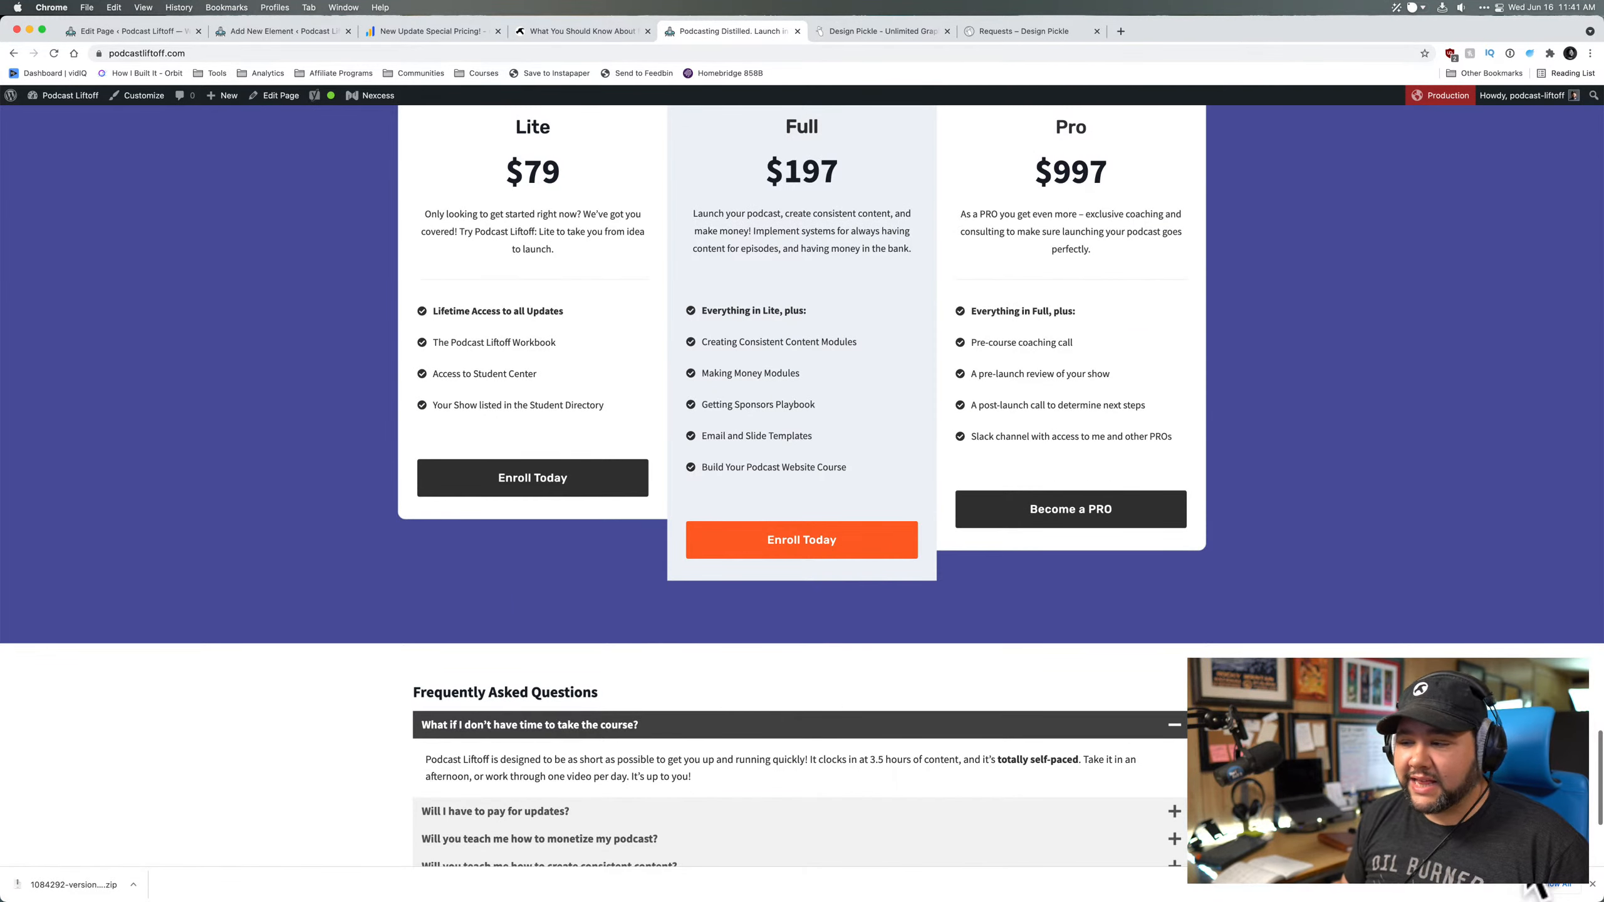
left_click(1591, 885)
scroll(1591, 821, "up", 7)
scroll(1591, 821, "down", 4)
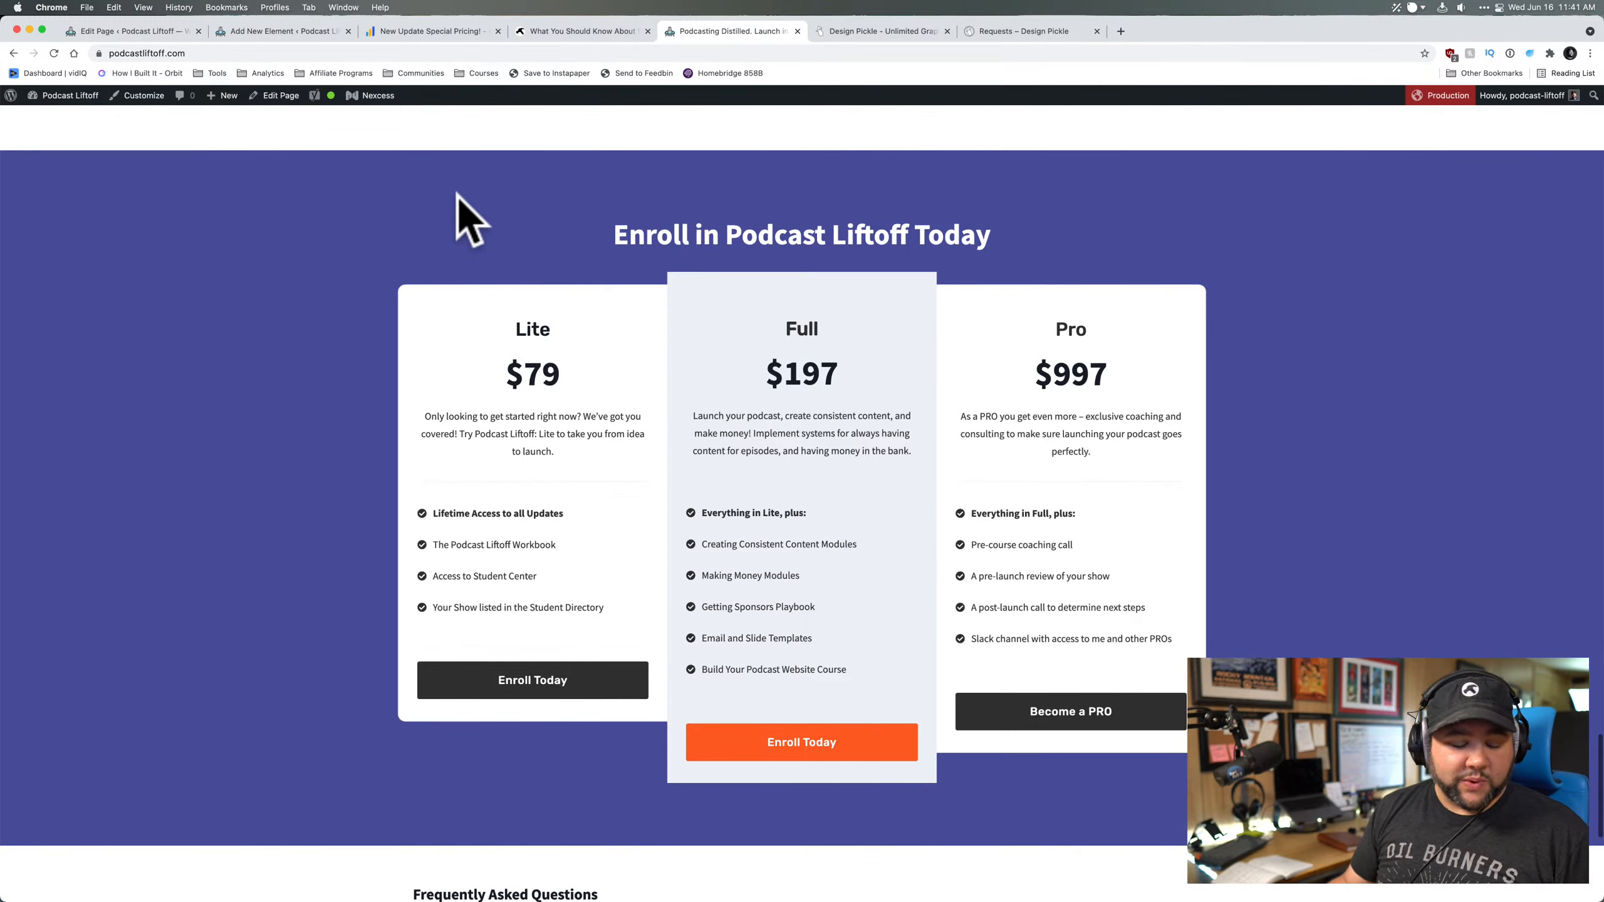
scroll(298, 526, "up", 1)
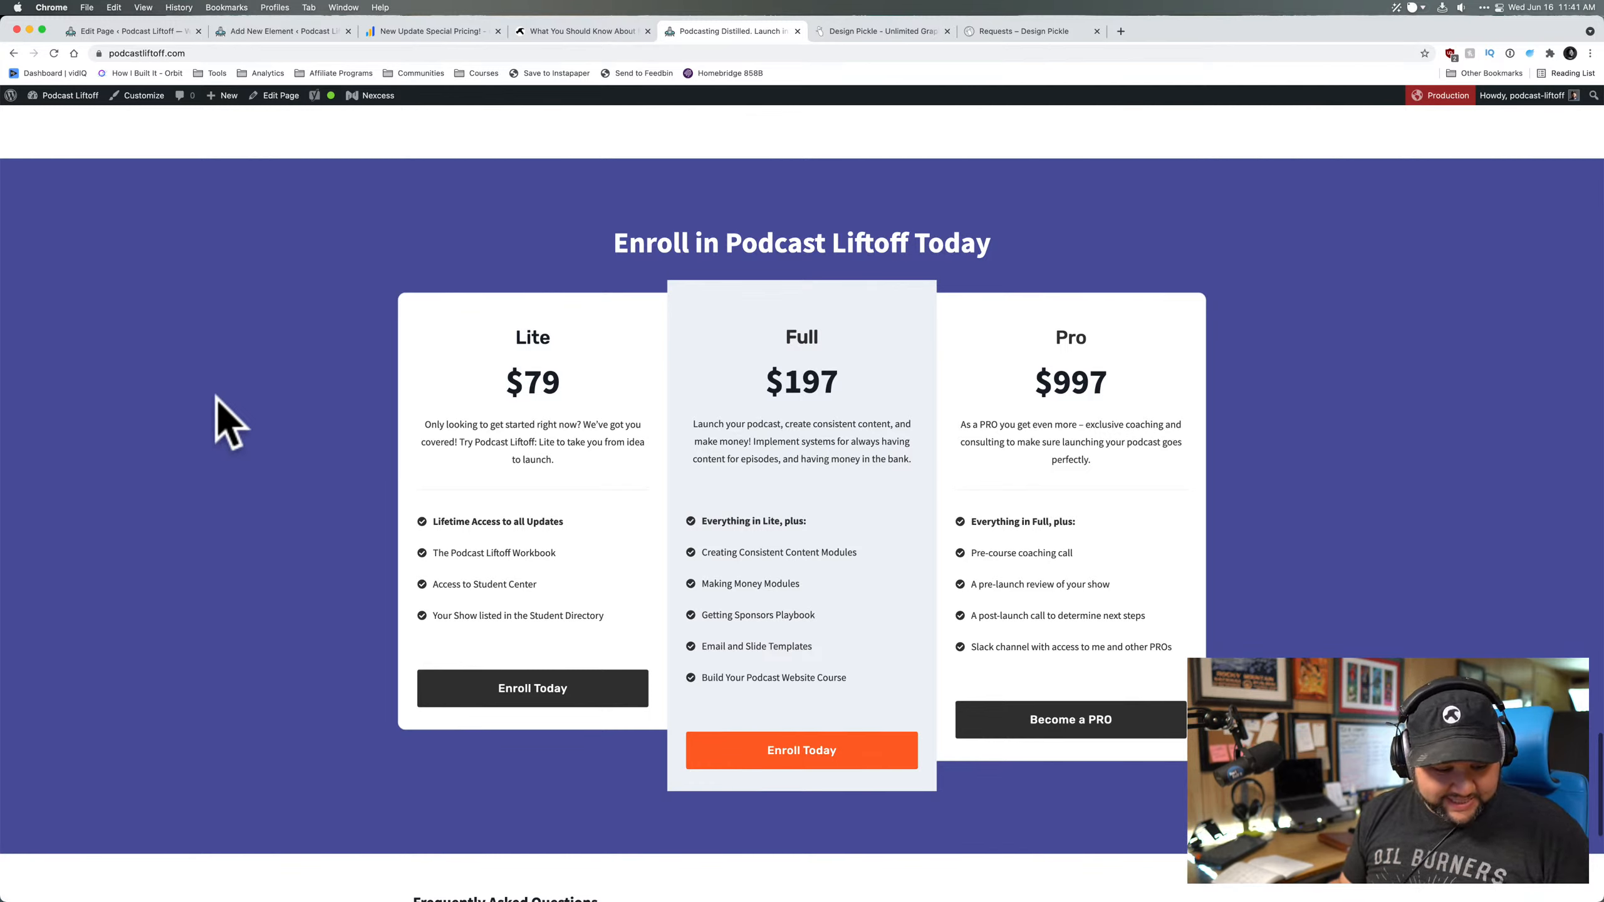
mouse_move(1026, 892)
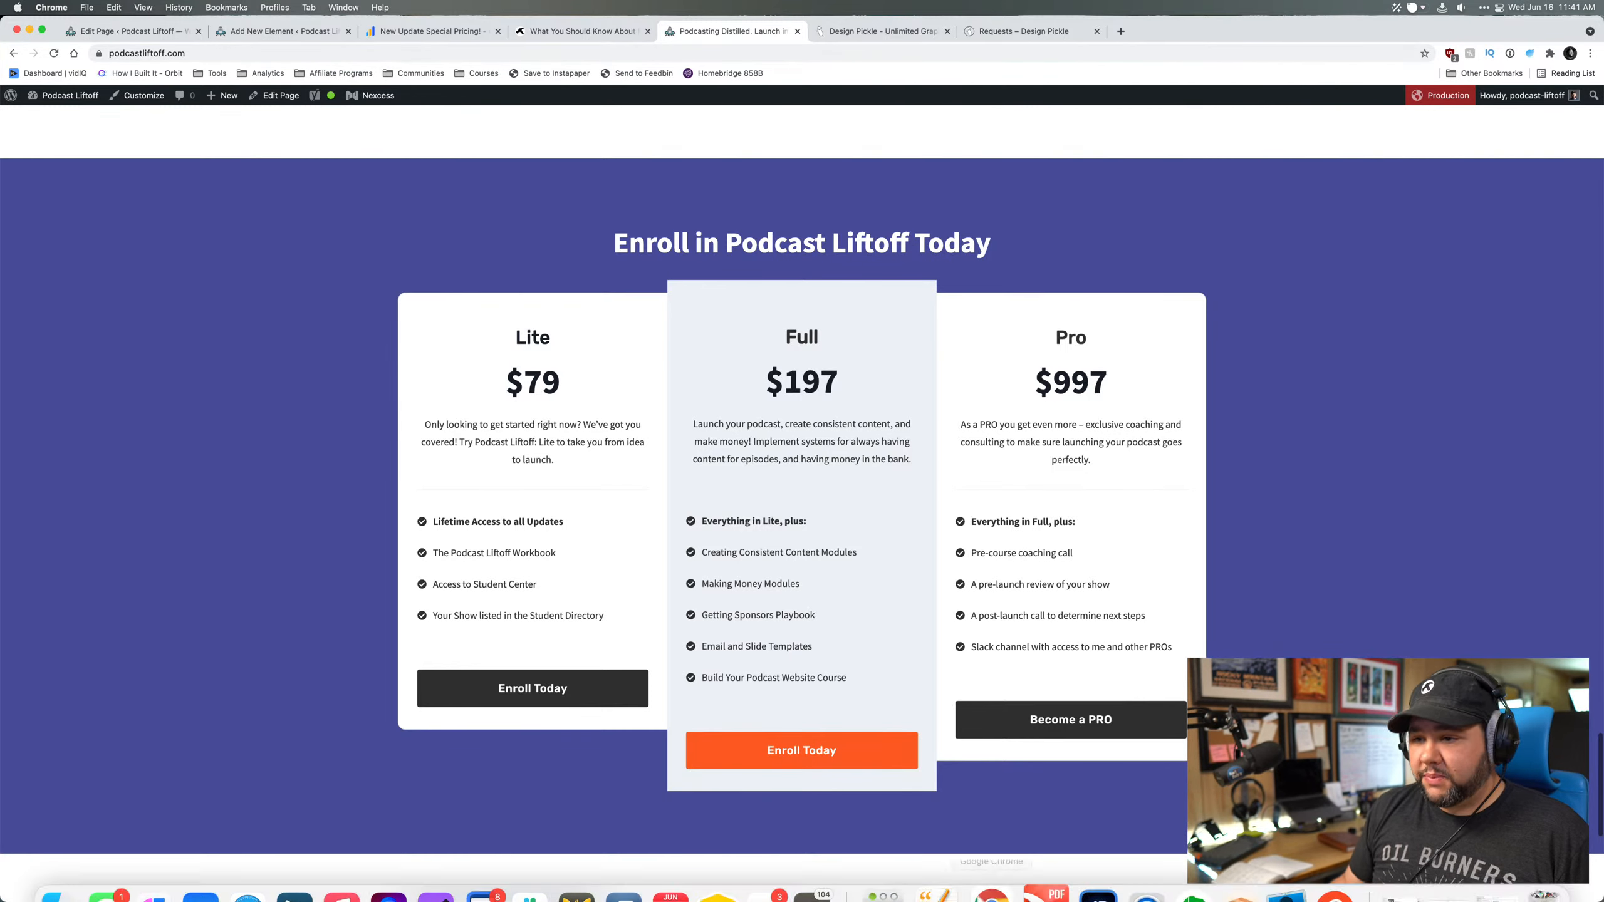
left_click(1261, 891)
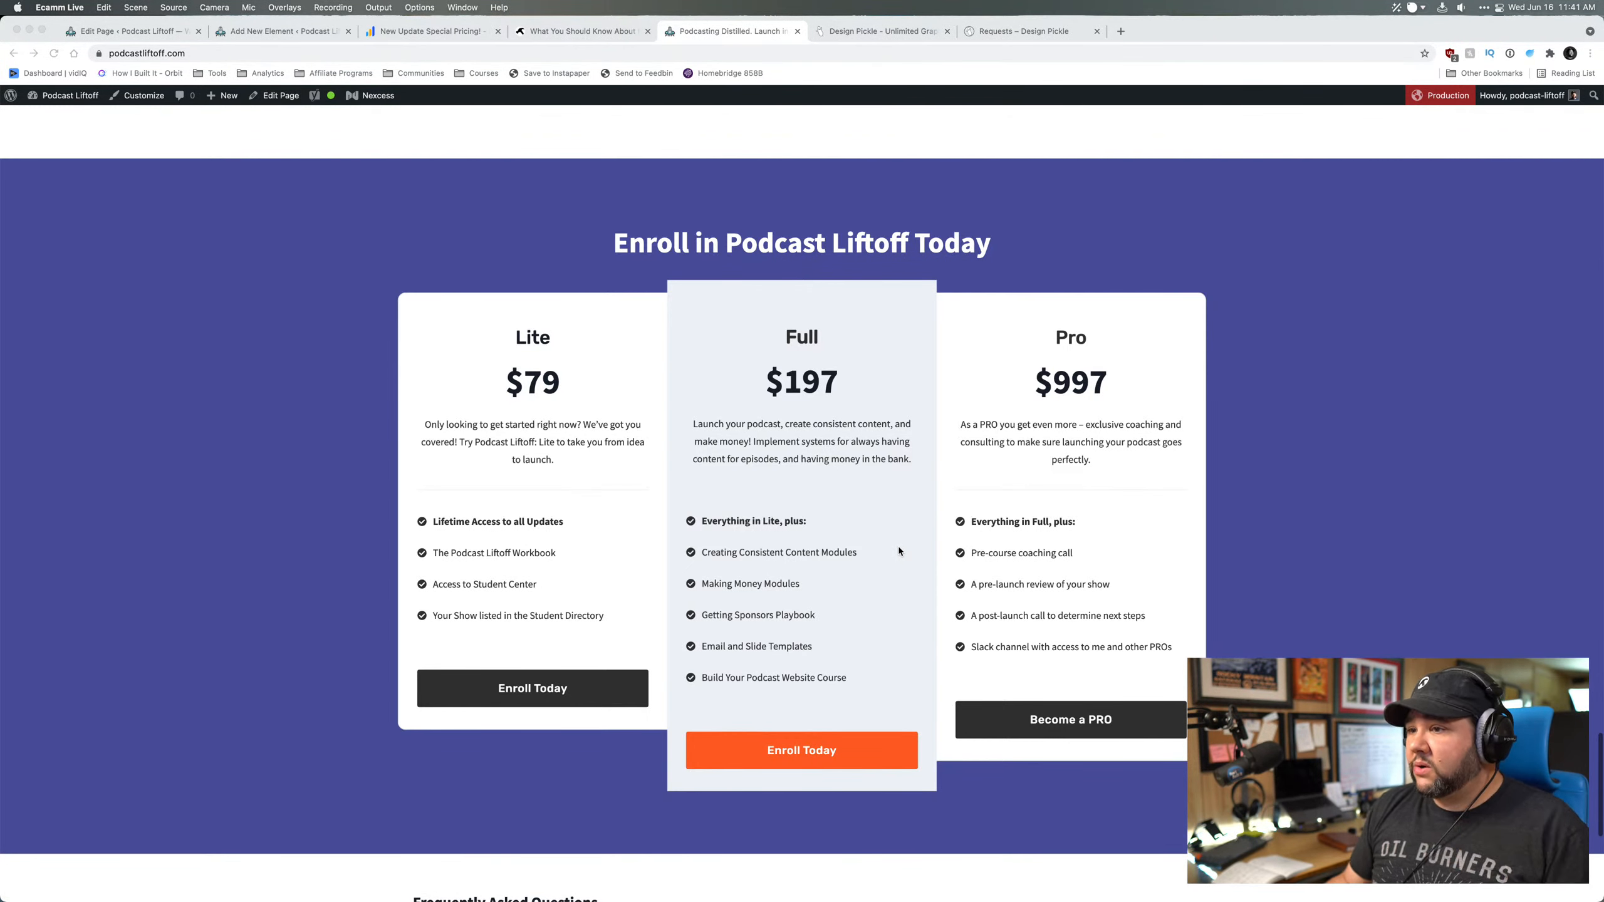
left_click(271, 526)
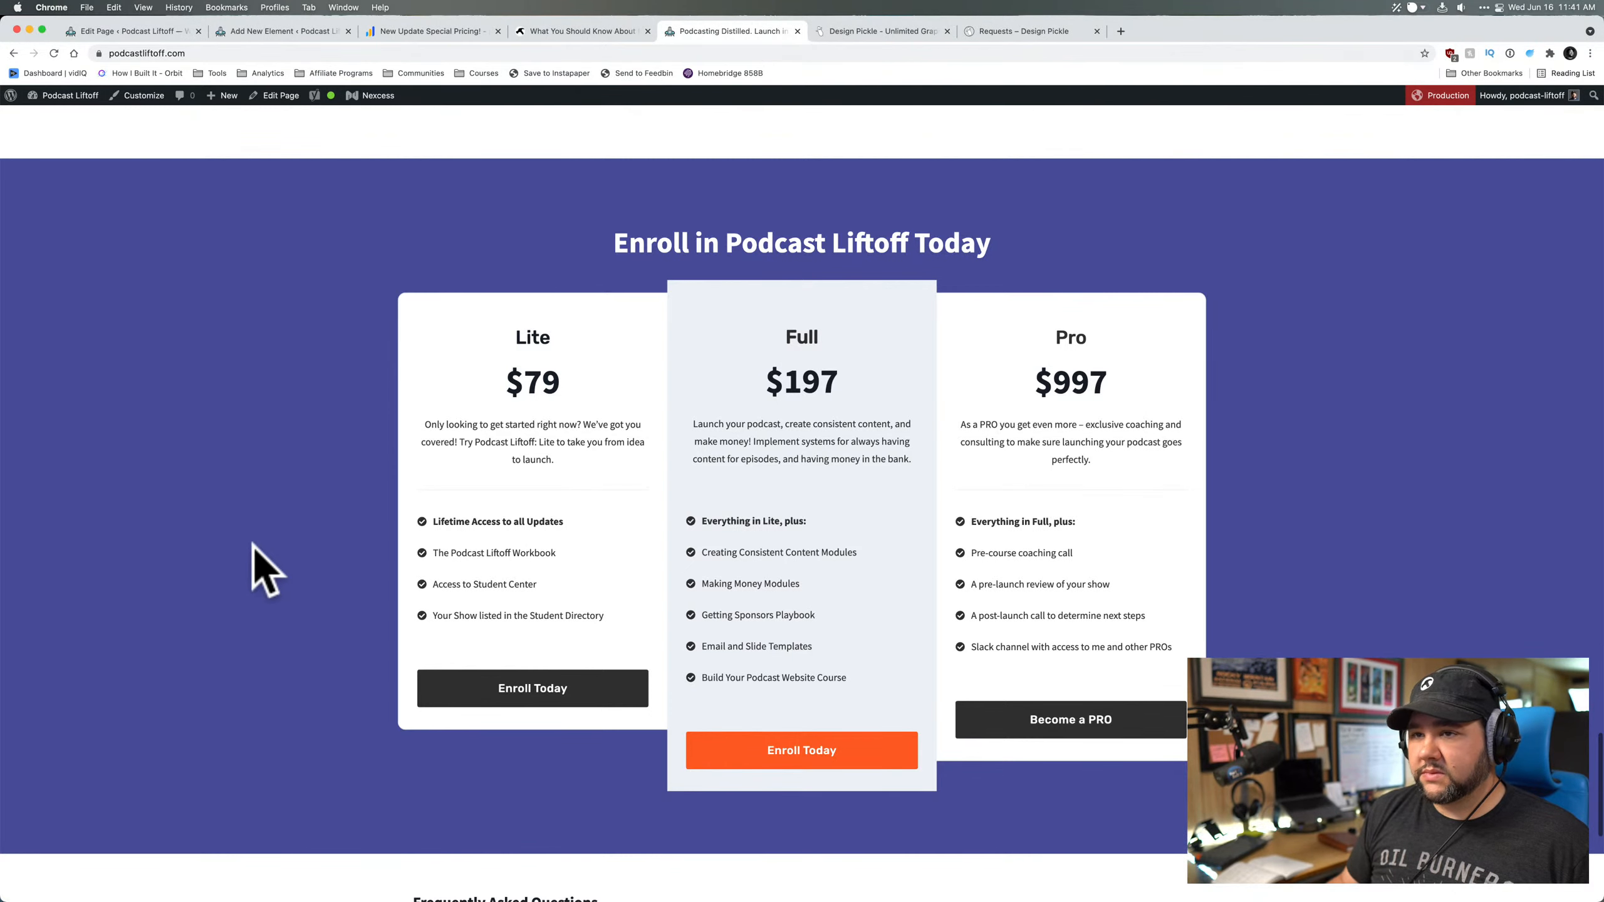
- Open the Podcast Liftoff home page for editing and locate its "Enroll in Podcast Liftoff Today" pricing section
left_click(294, 94)
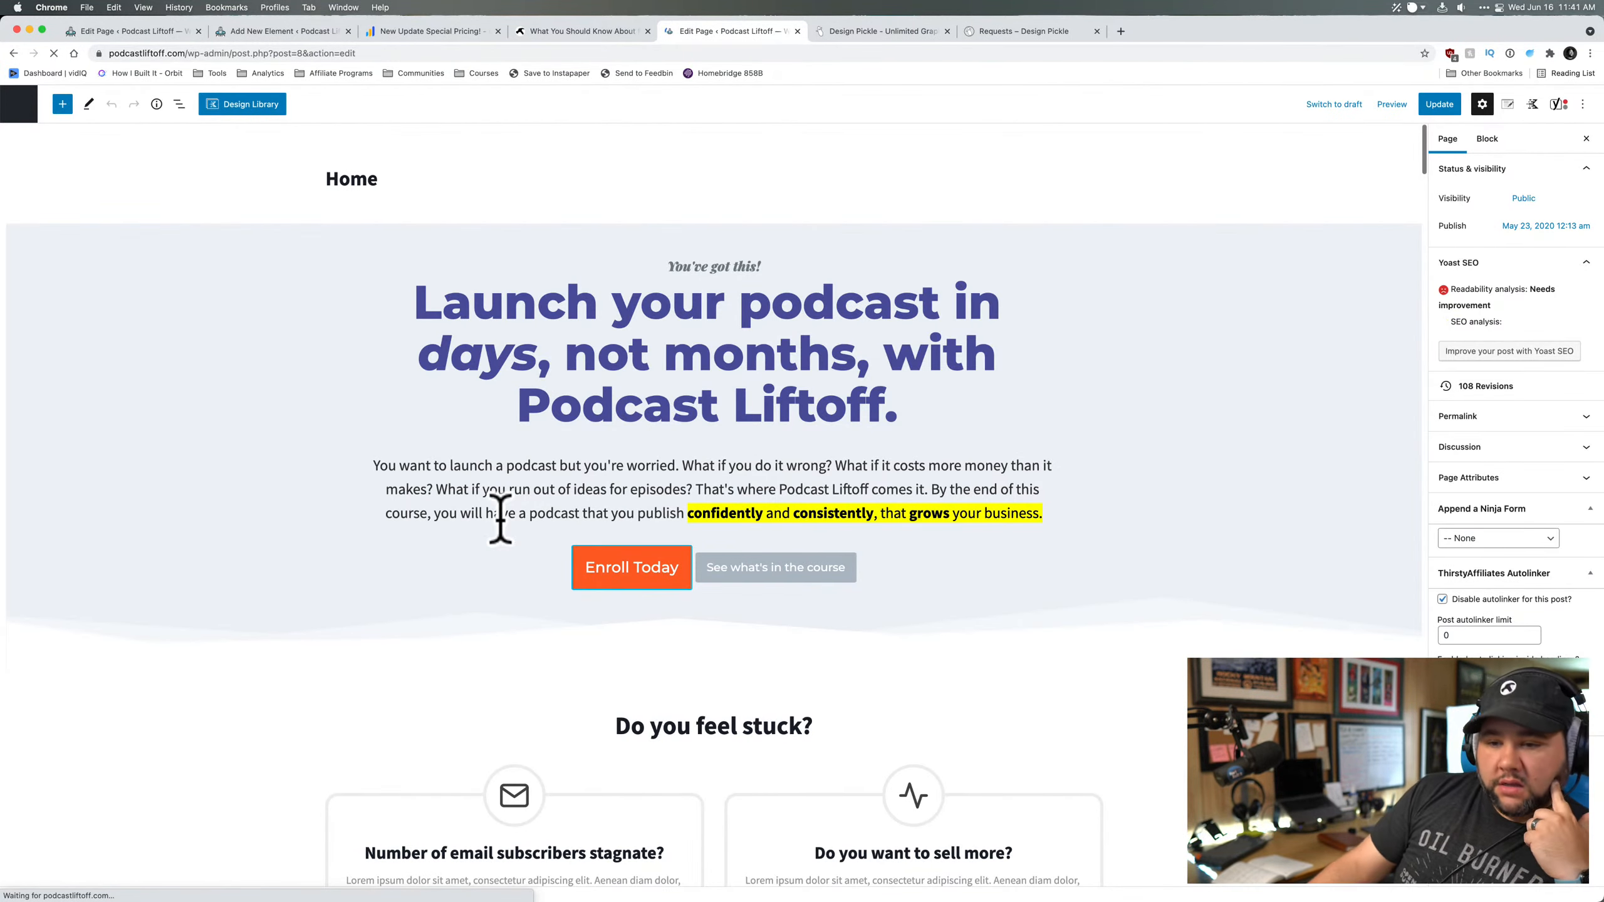
scroll(499, 522, "down", 4)
scroll(500, 519, "down", 20)
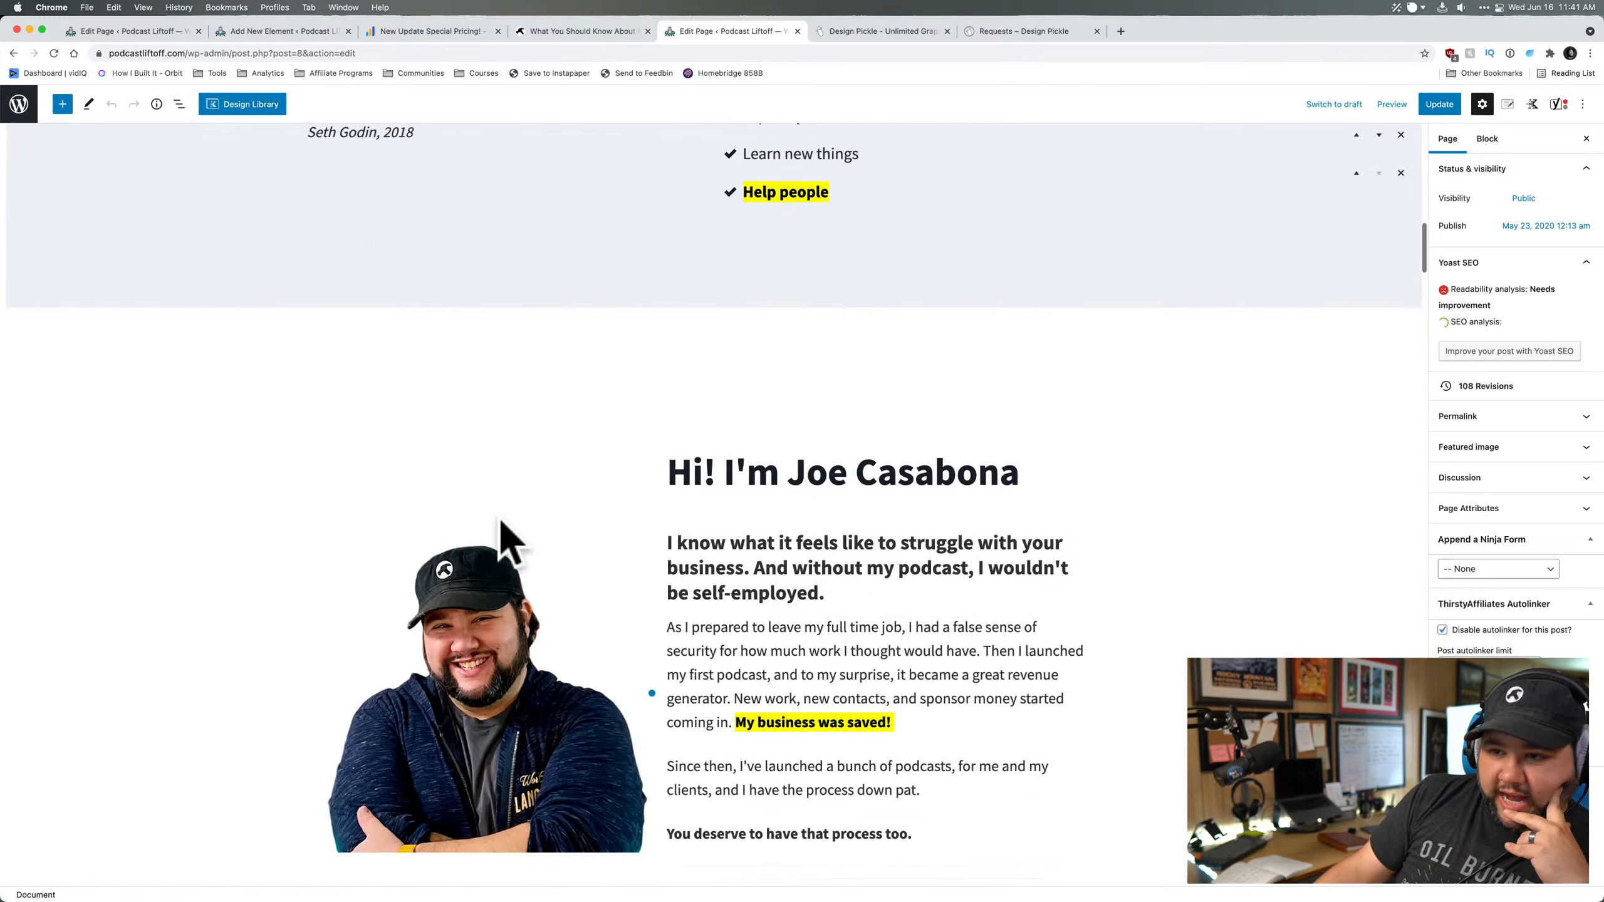
scroll(499, 519, "down", 15)
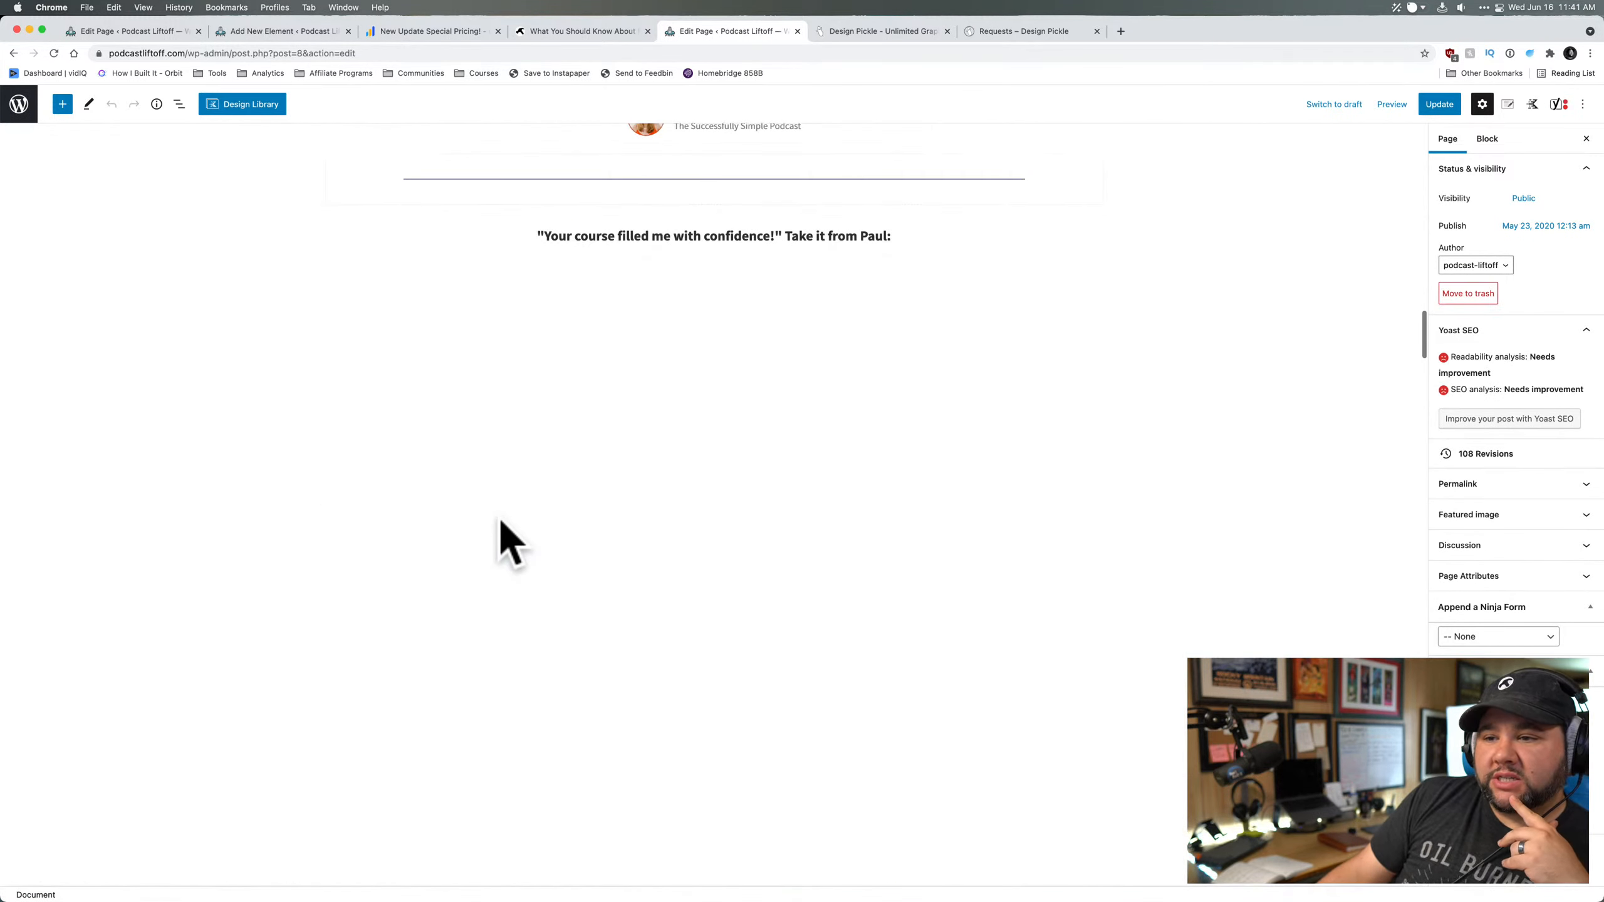
scroll(499, 518, "down", 20)
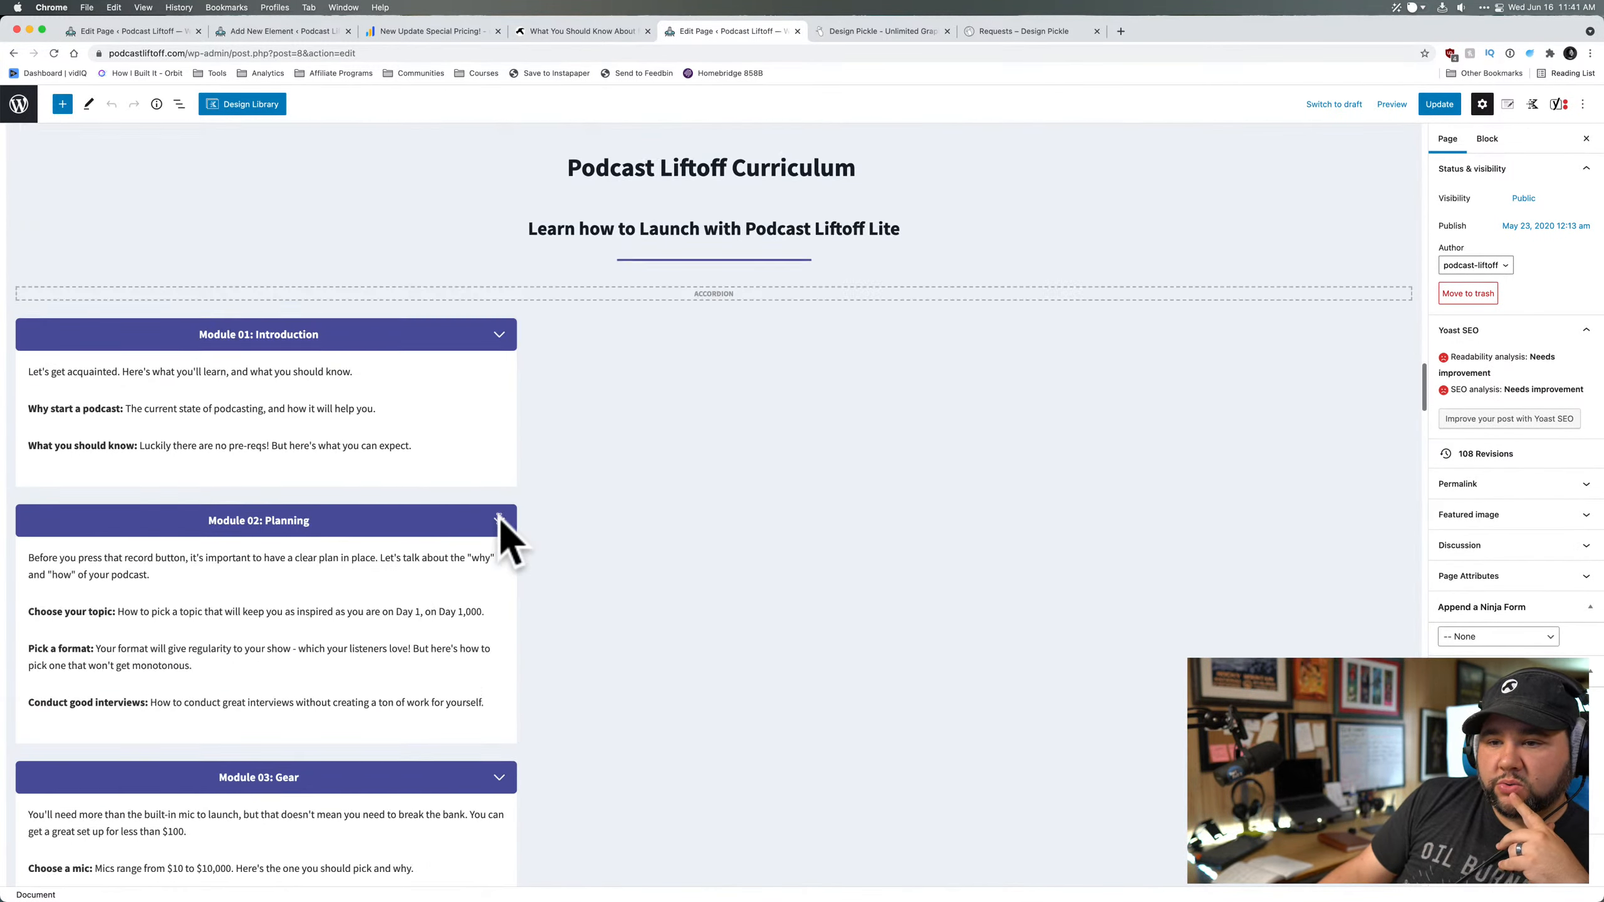
scroll(499, 518, "down", 20)
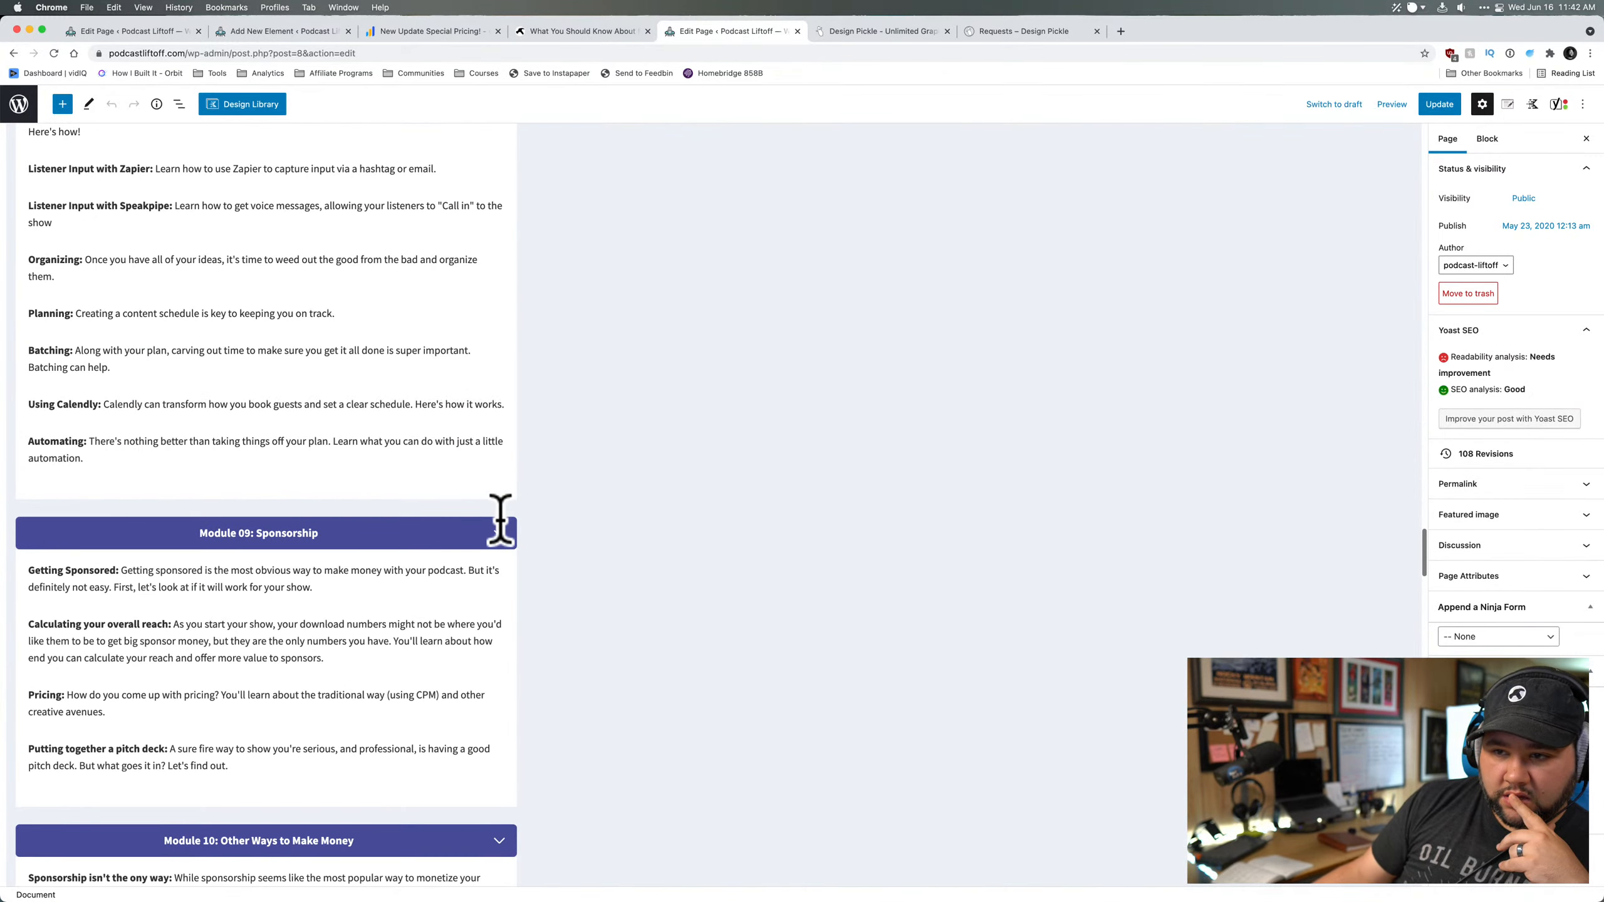
scroll(498, 518, "down", 20)
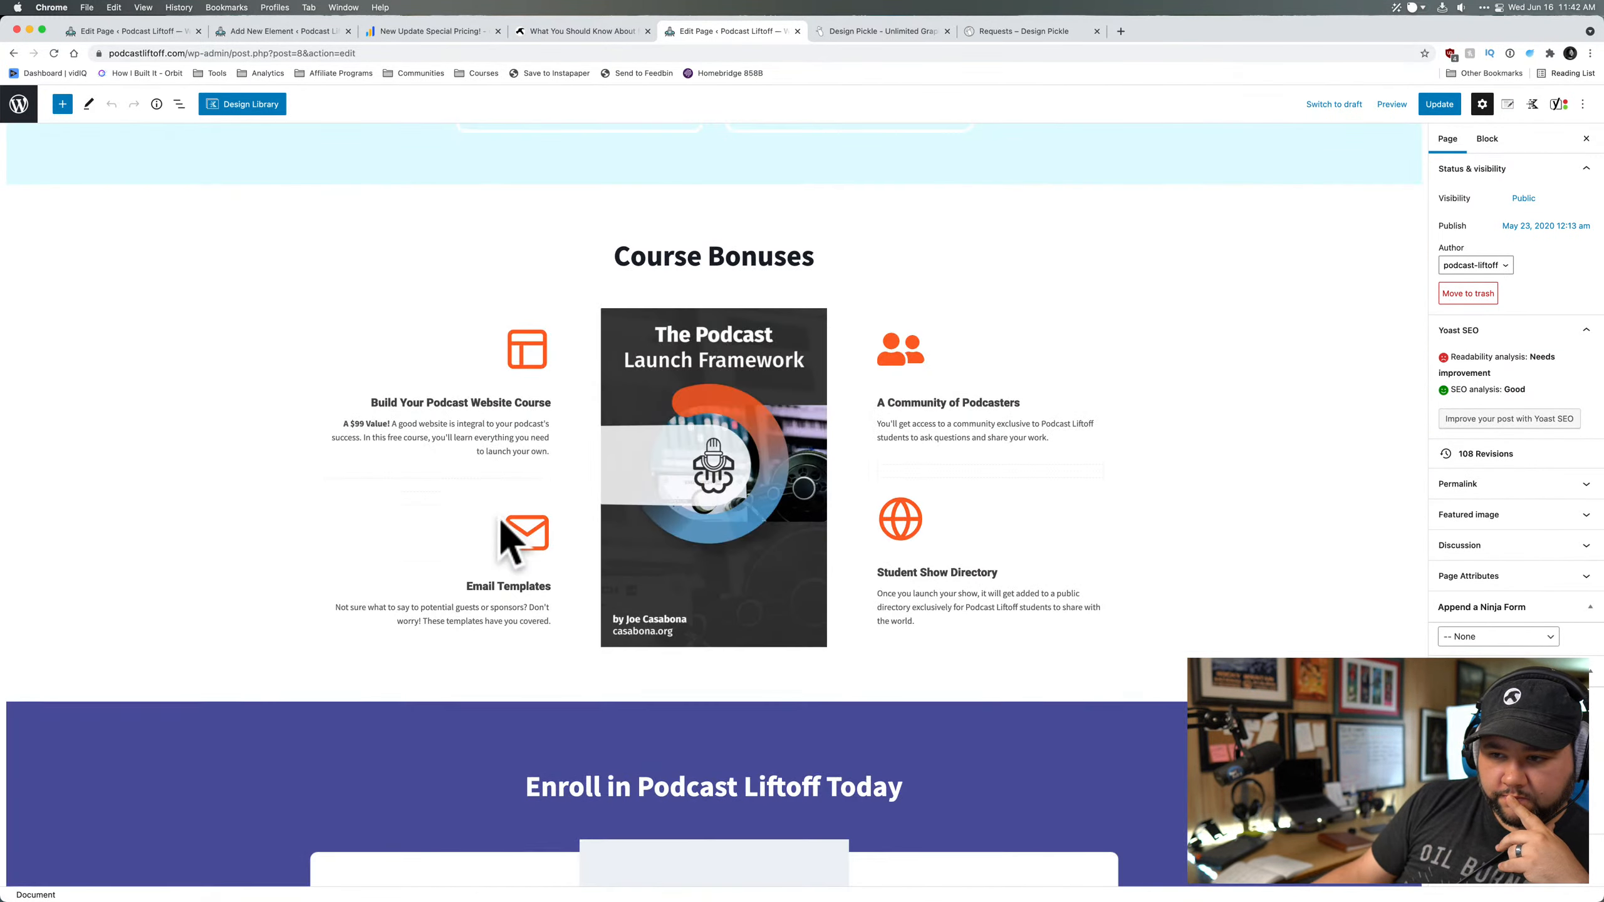
scroll(499, 518, "down", 5)
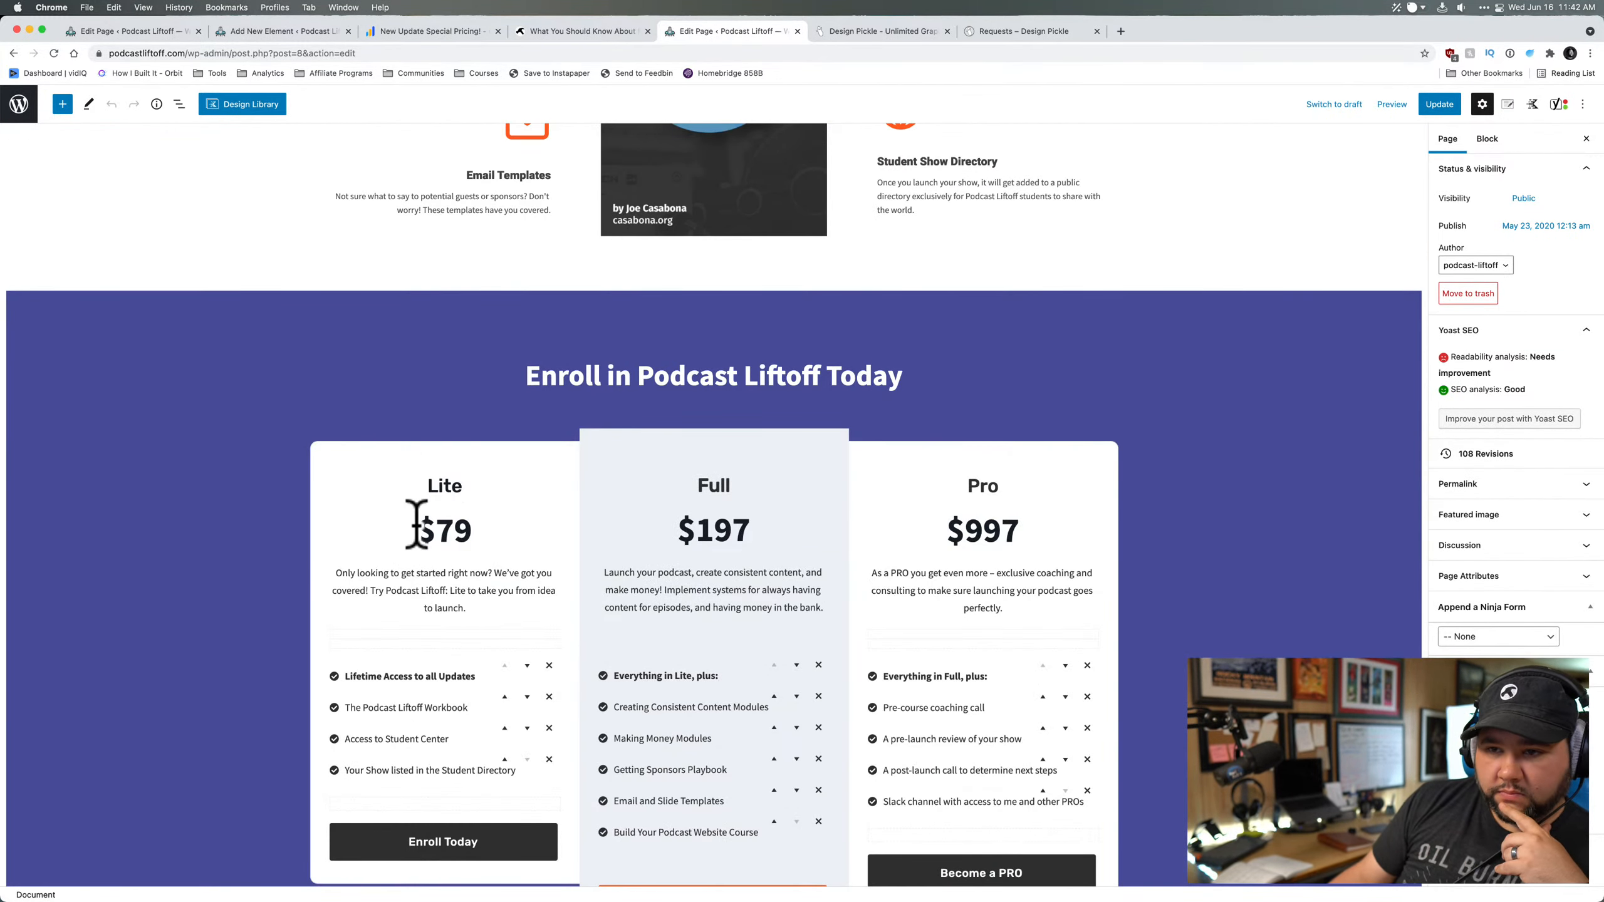
- Insert an Image block between the Lite heading and its price in the pricing section
left_click(448, 484)
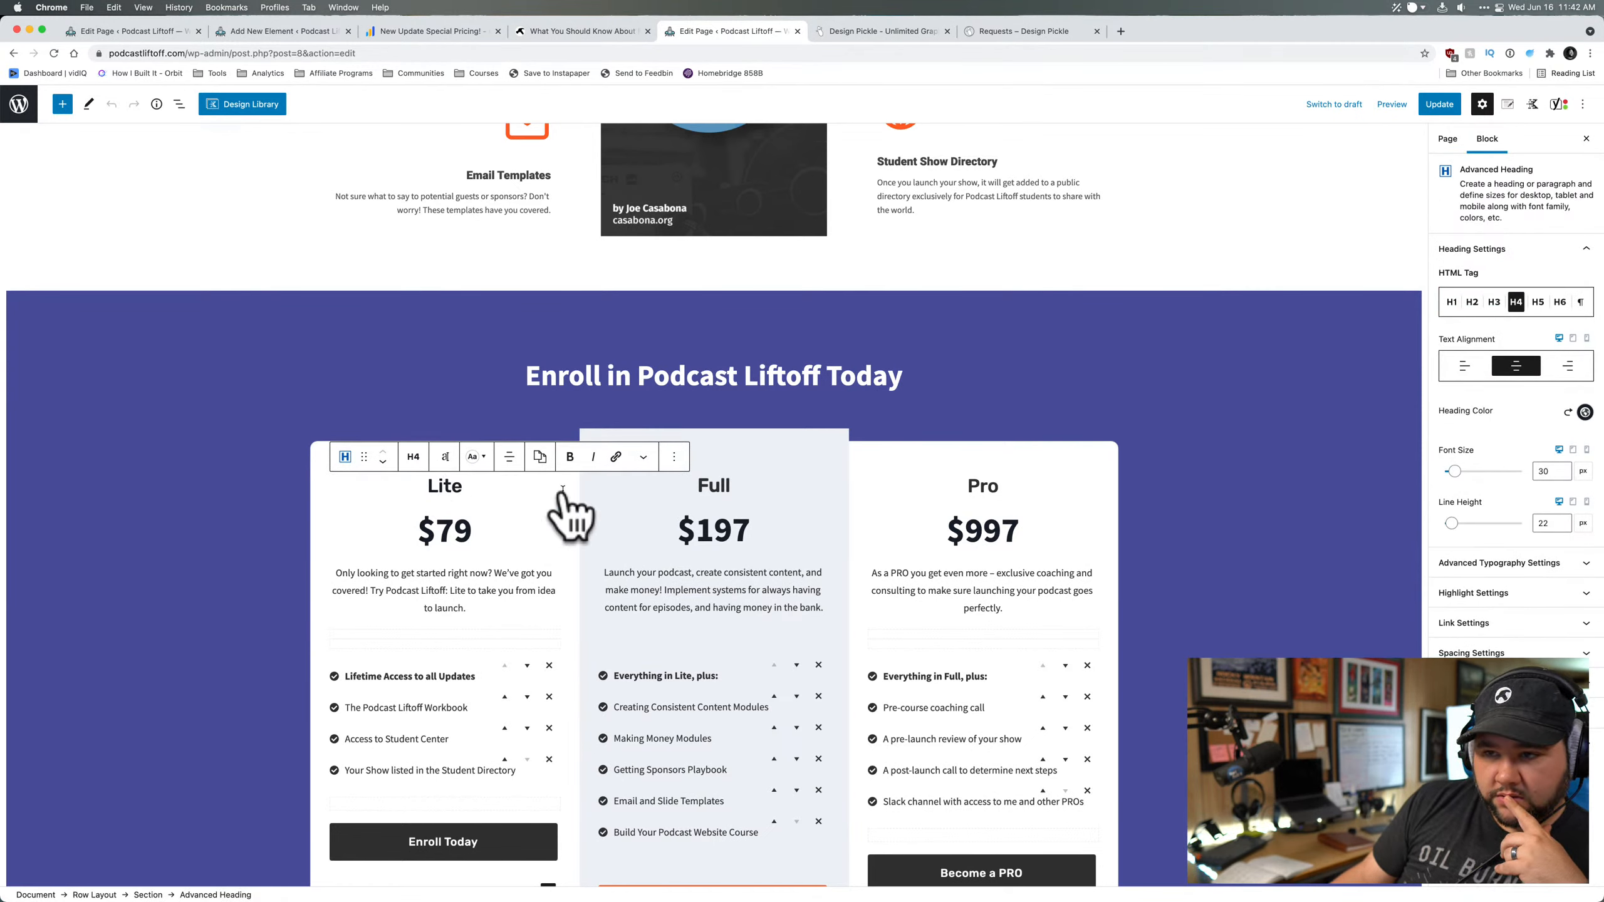
left_click(751, 452)
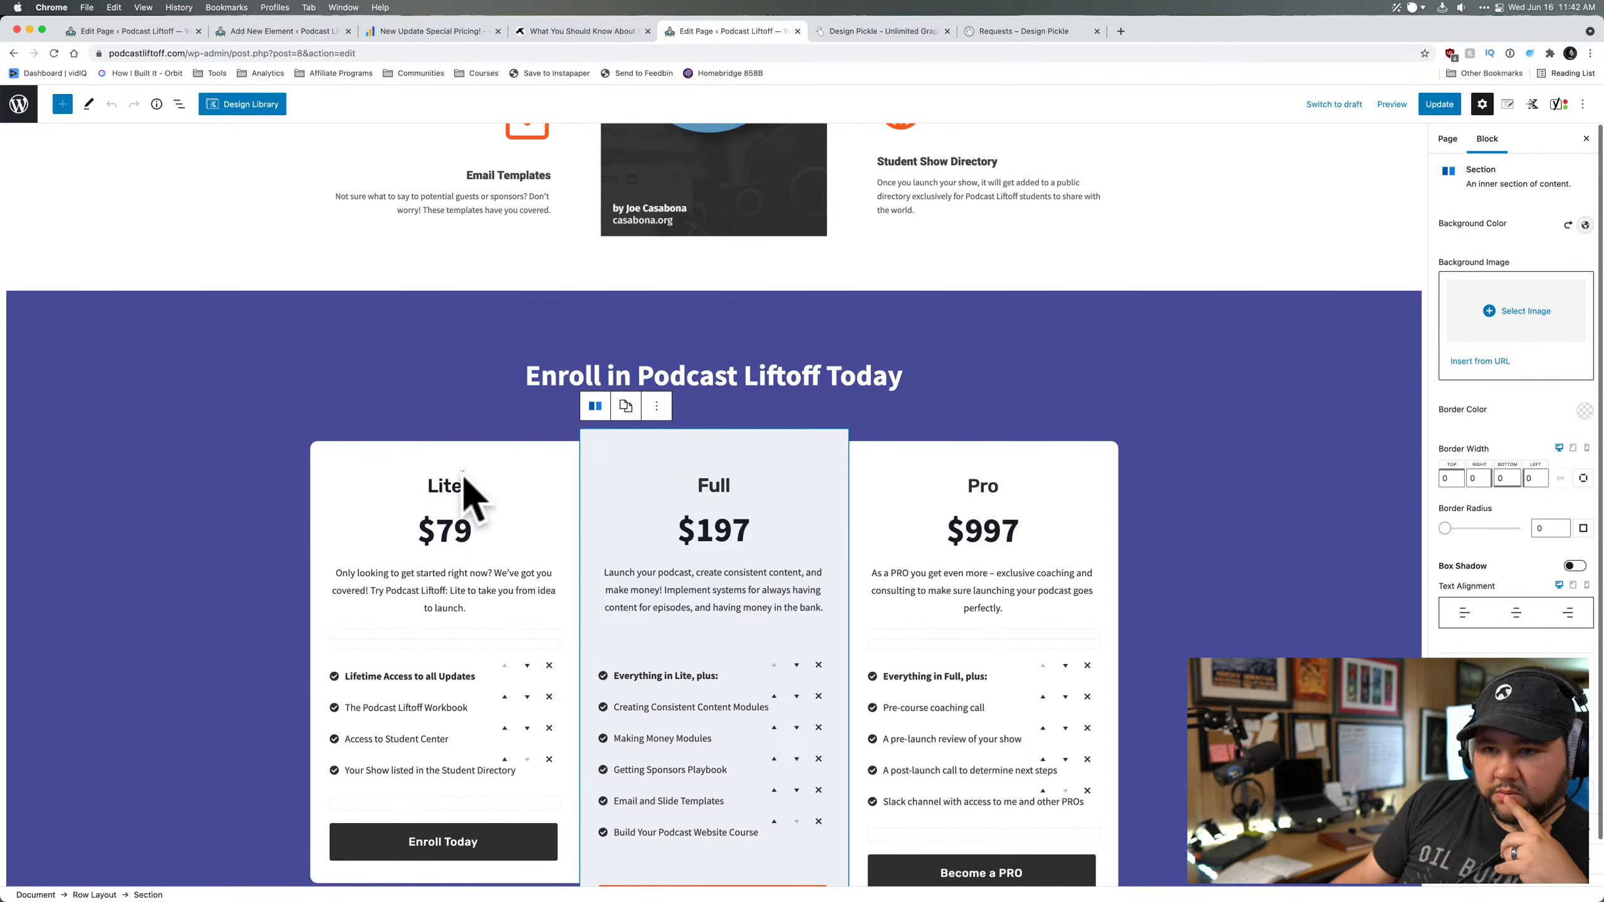
left_click(446, 503)
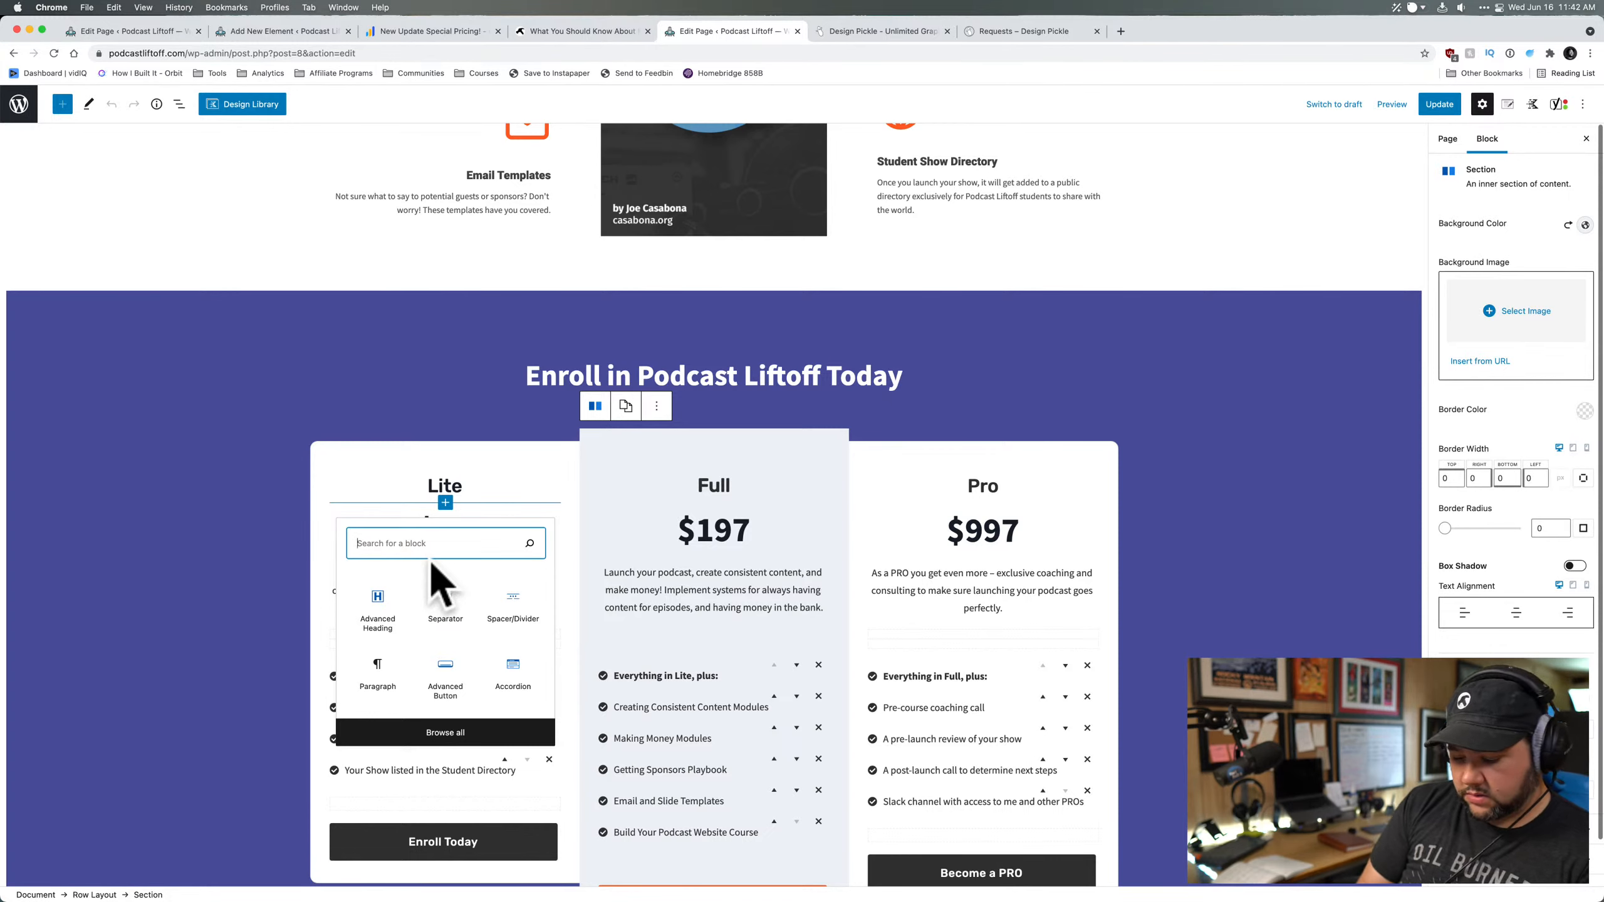
type("img")
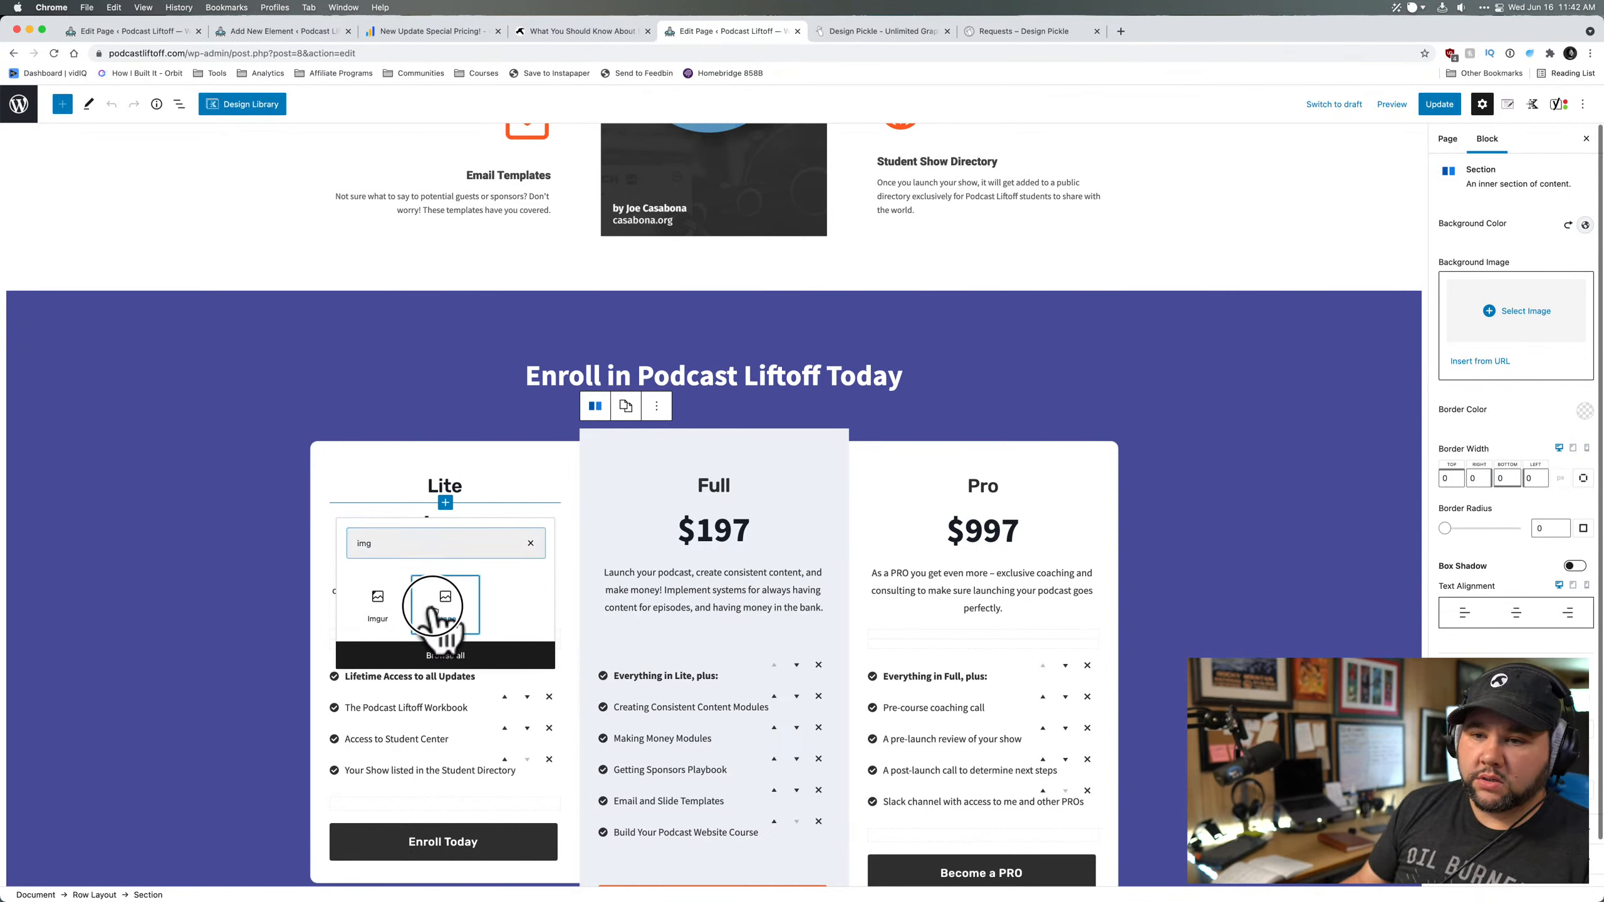
left_click(441, 608)
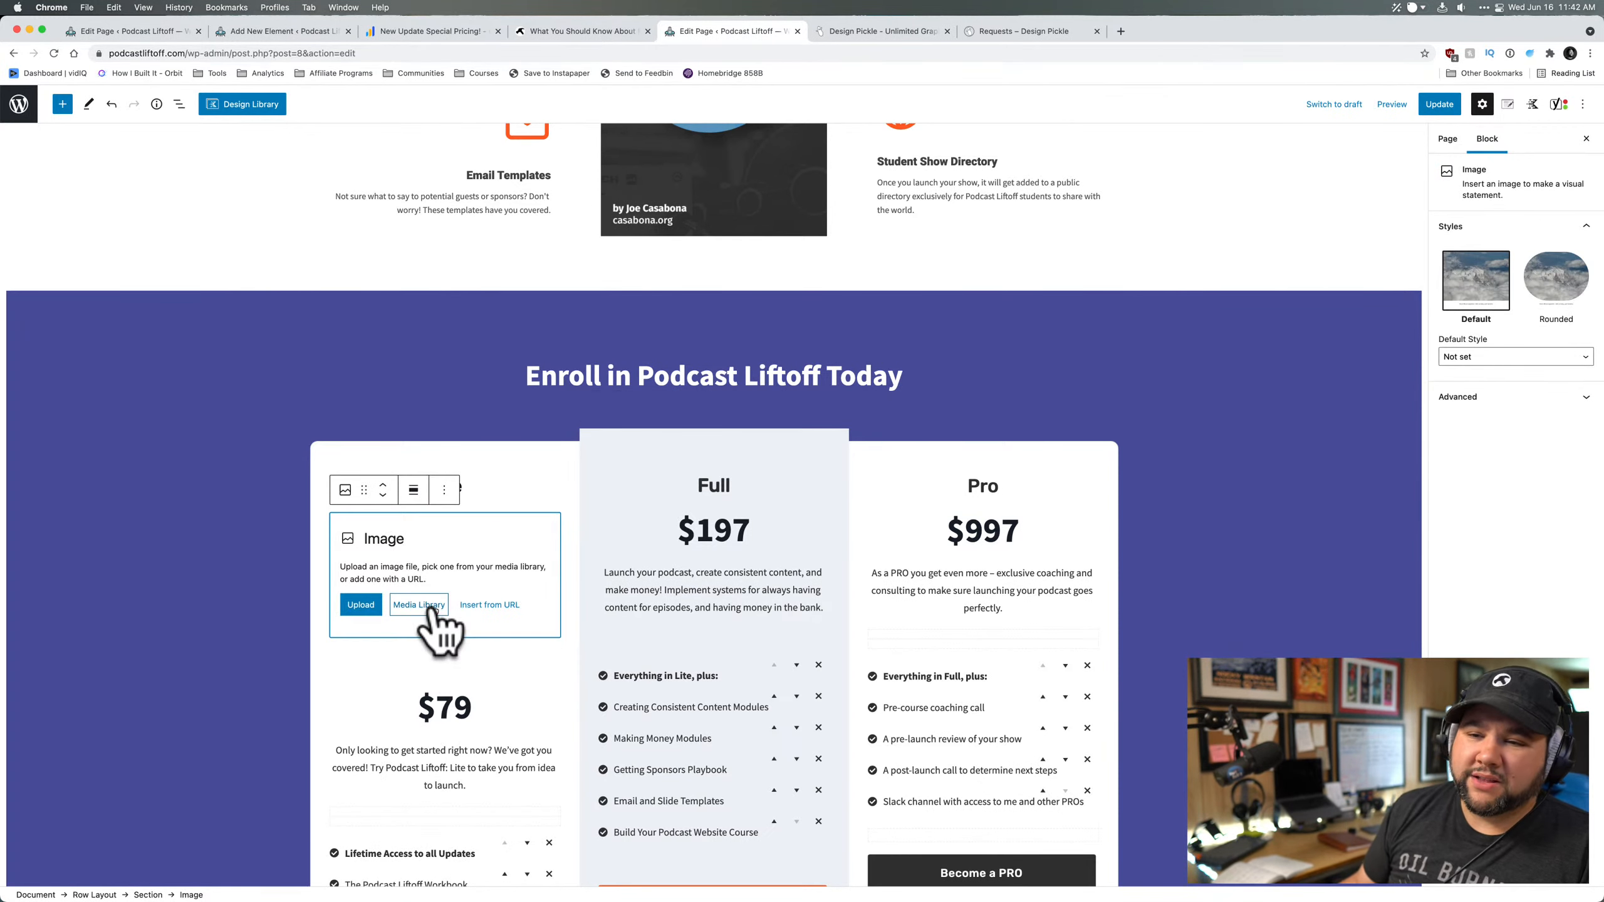
- Start uploading a file to the Image block and browse to the Design Pickle folder in Dropbox
left_click(365, 607)
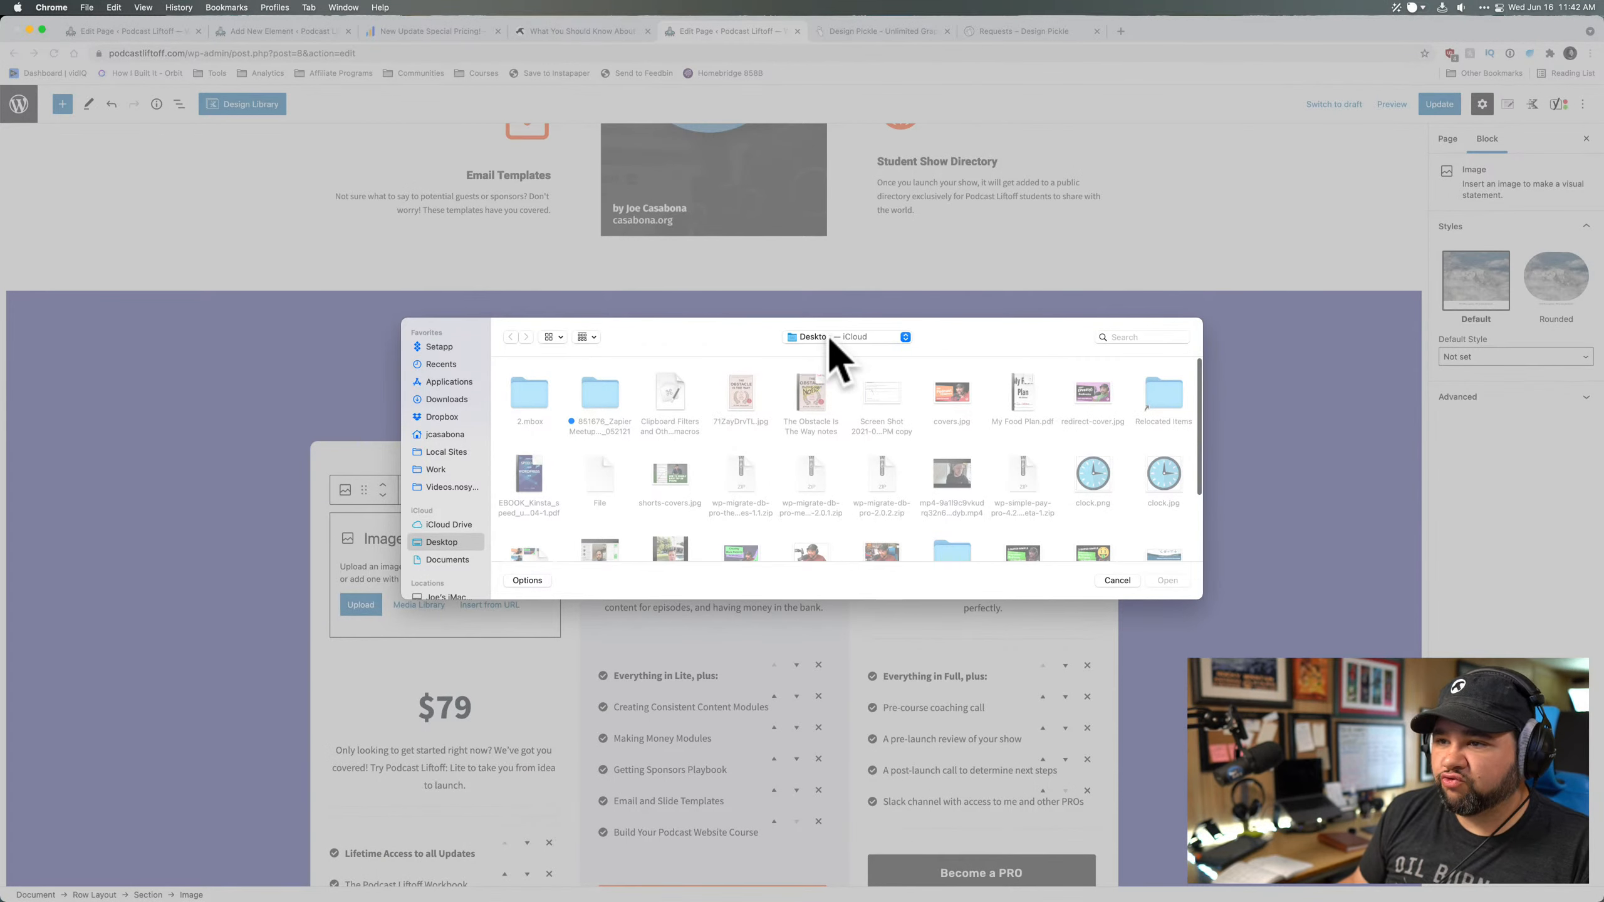
left_click(829, 340)
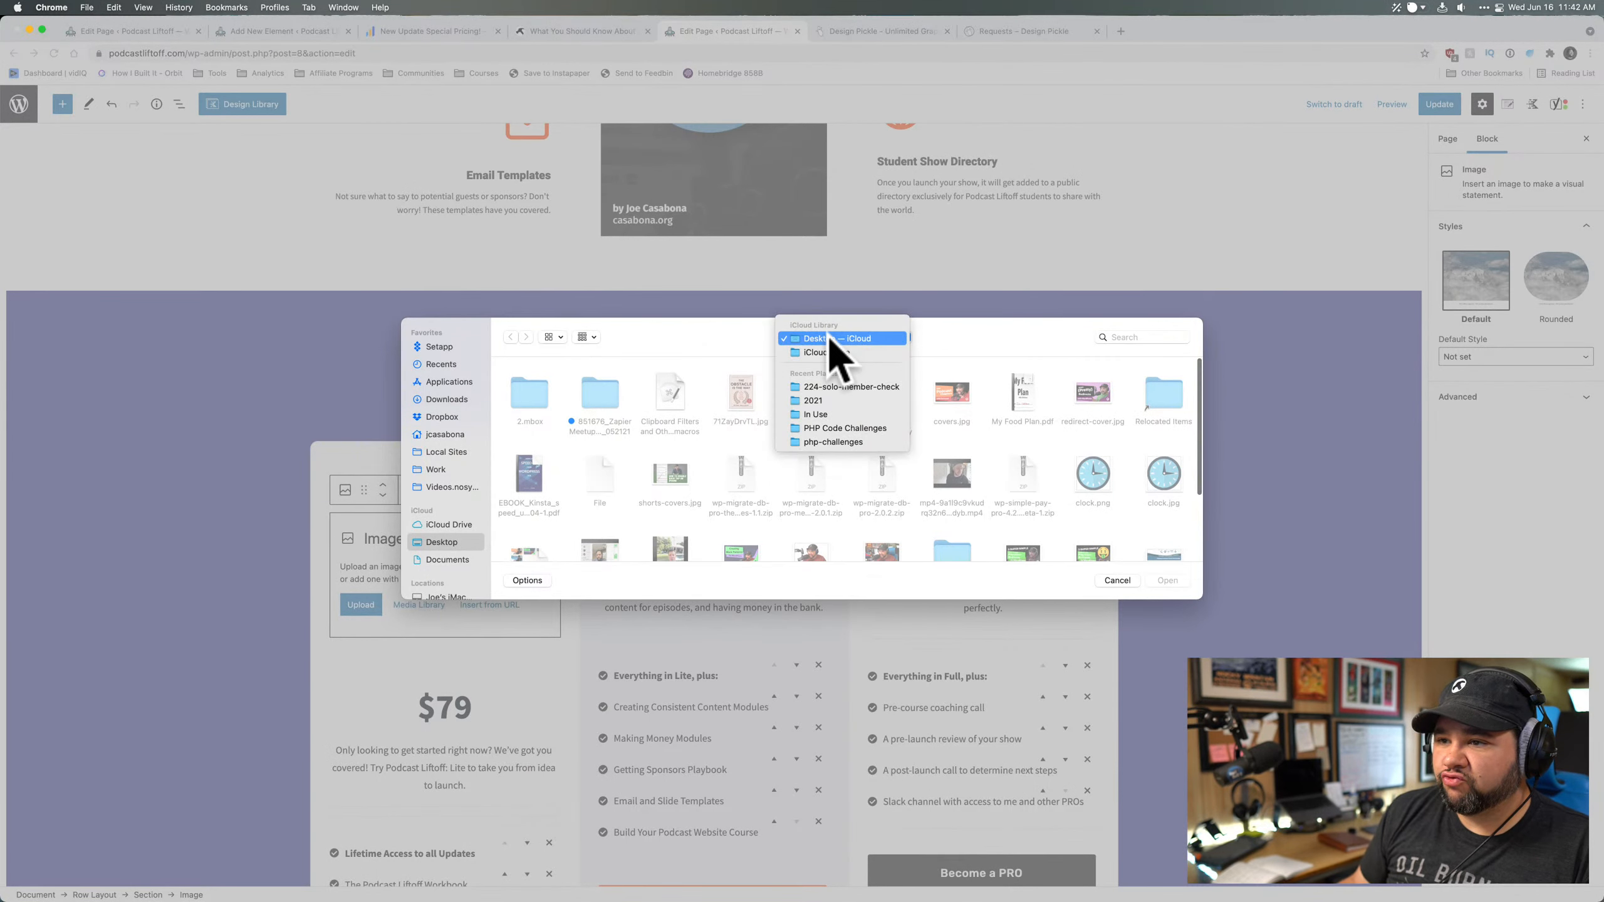
left_click(960, 346)
left_click(464, 419)
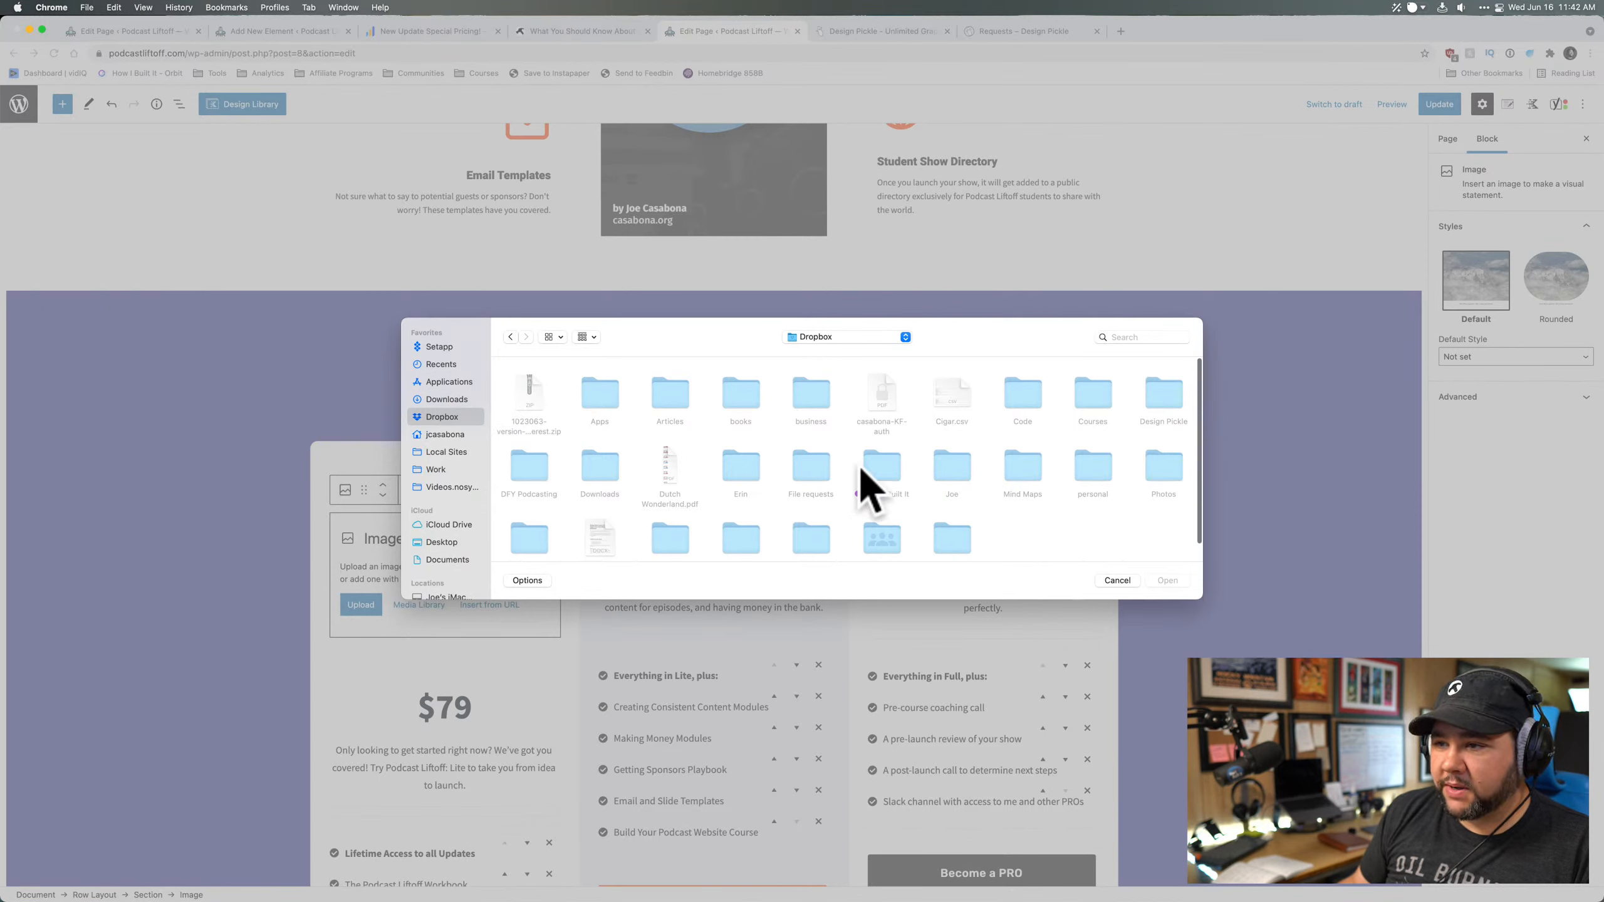
double_click(1161, 395)
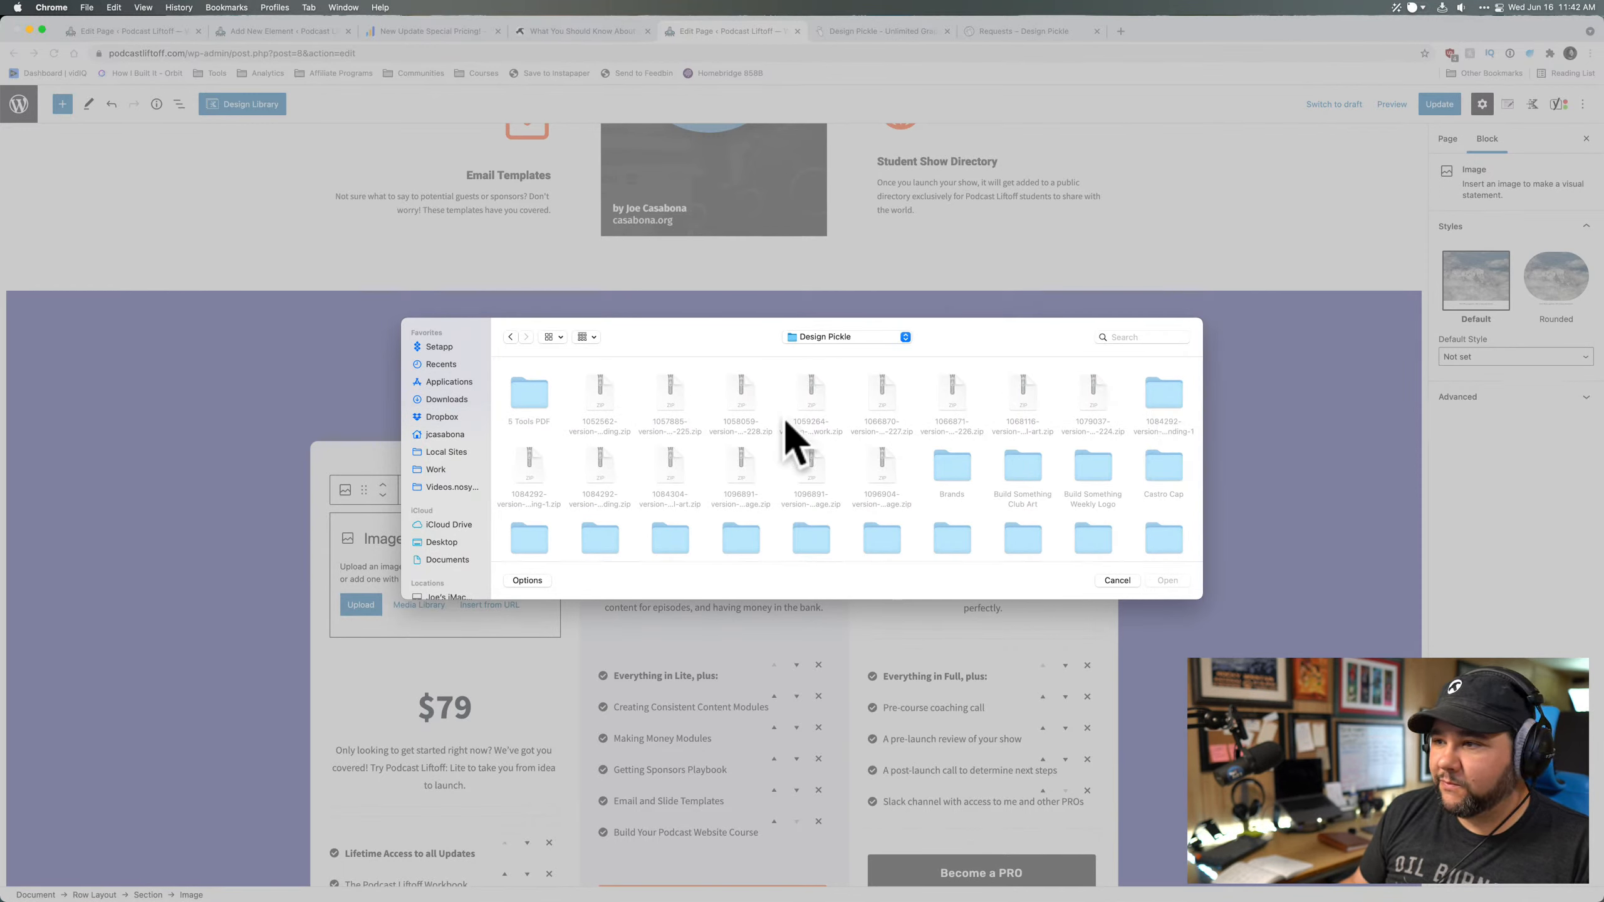
- Upload the yellow square Lite artwork from the 1084292-version-3-podcast-liftoff-course-branding-1 folder into the Image block
left_click(1154, 403)
key("space")
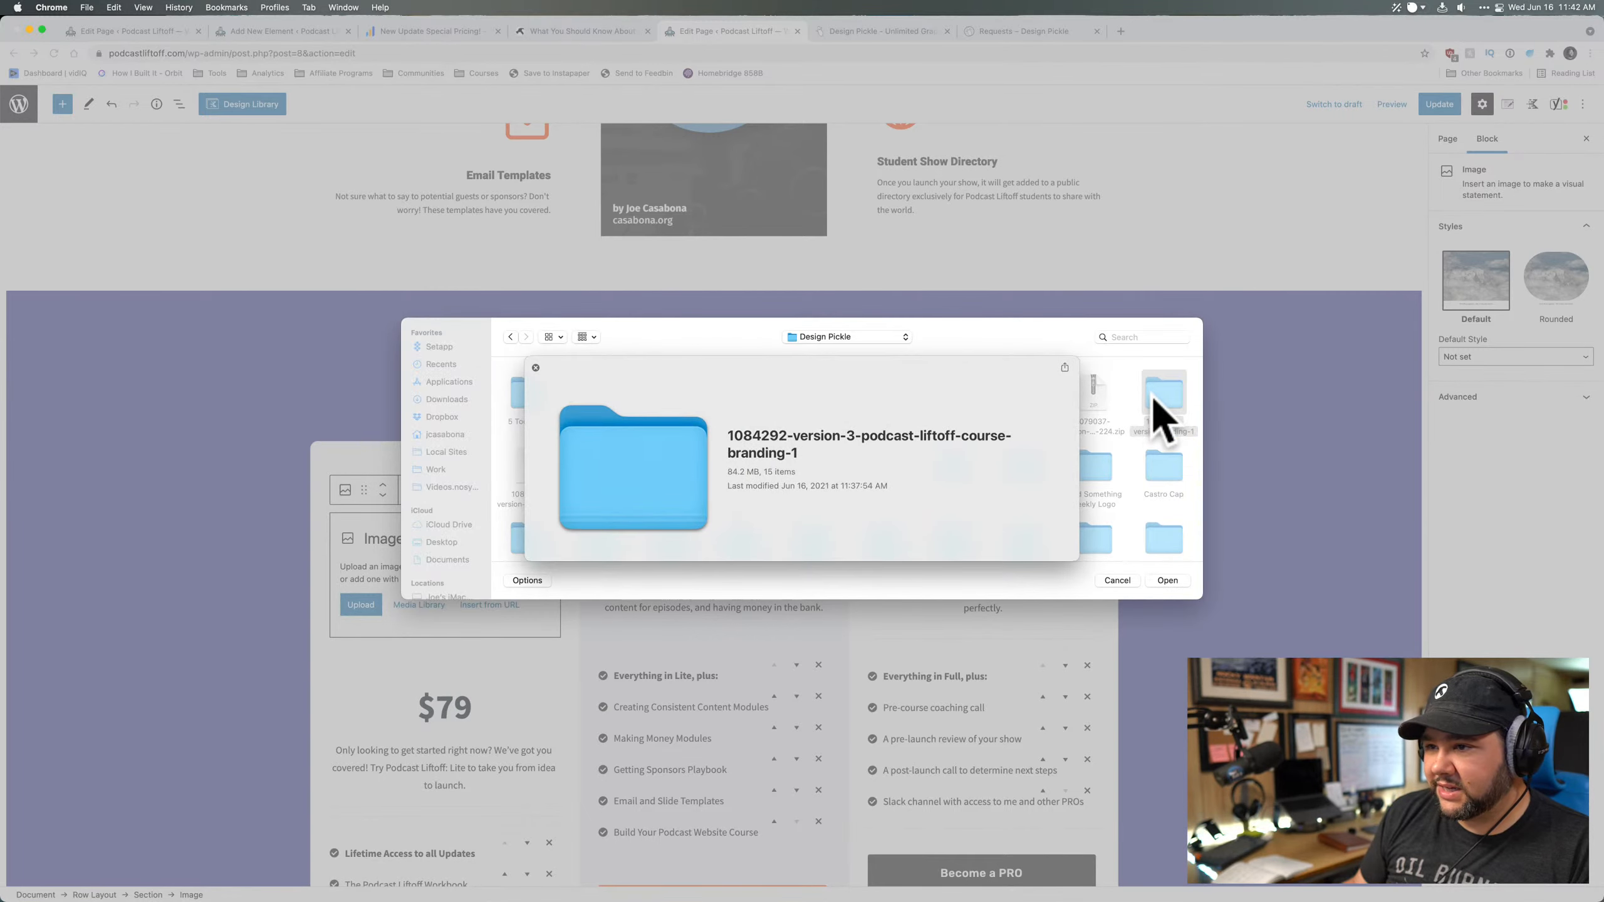
key("space")
double_click(1153, 400)
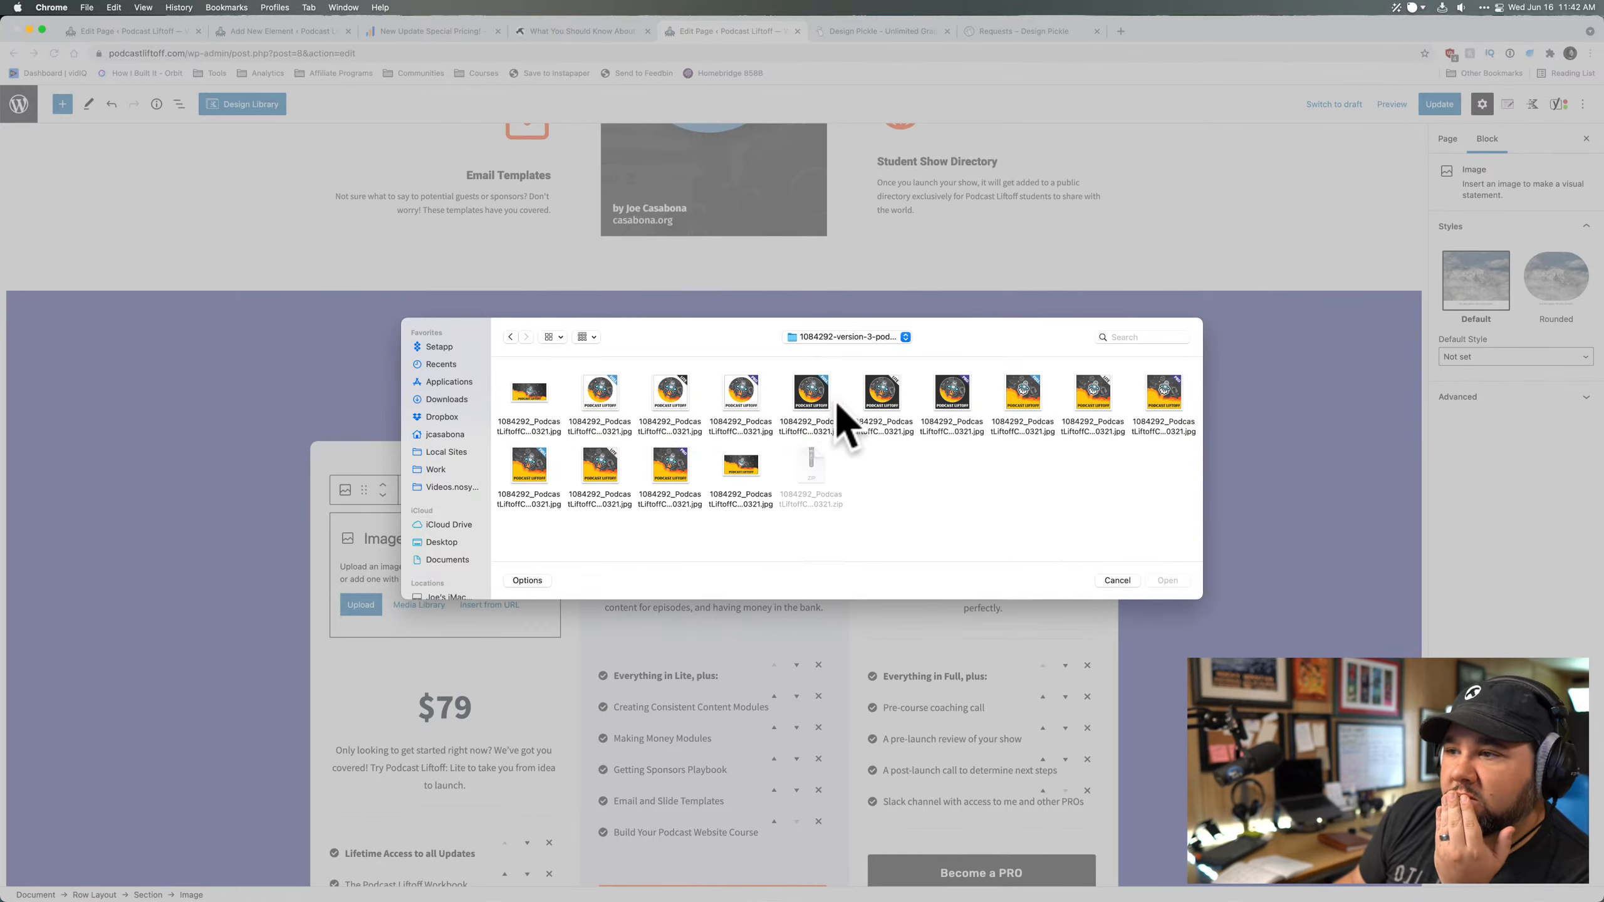
double_click(1088, 395)
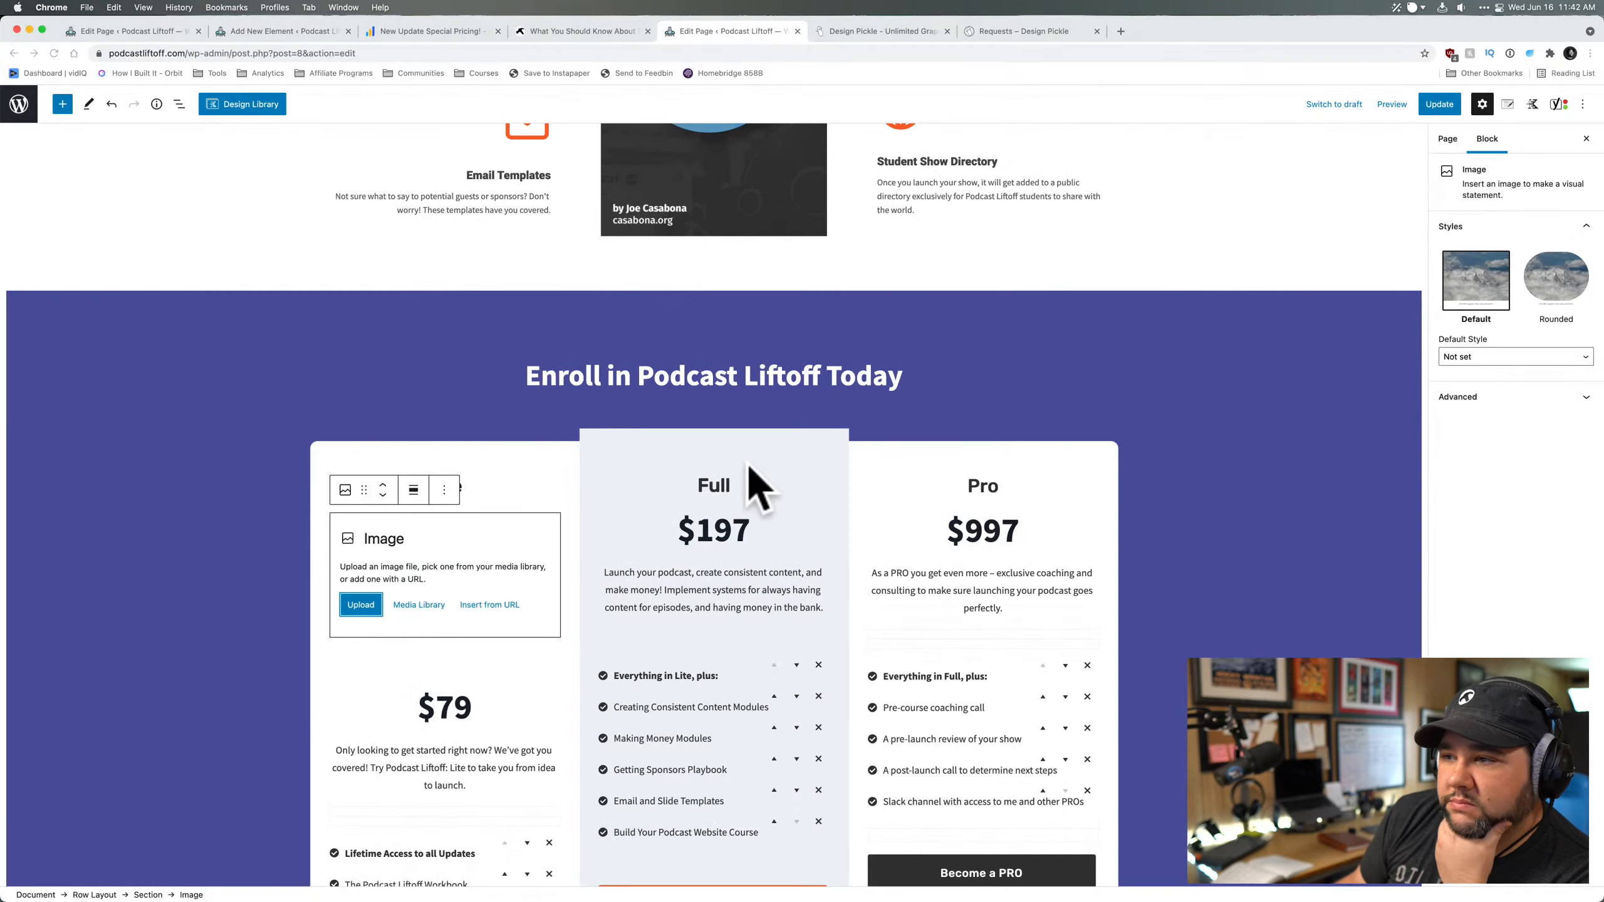
- Move the Lite artwork above the Lite heading in the first pricing column
scroll(632, 429, "down", 3)
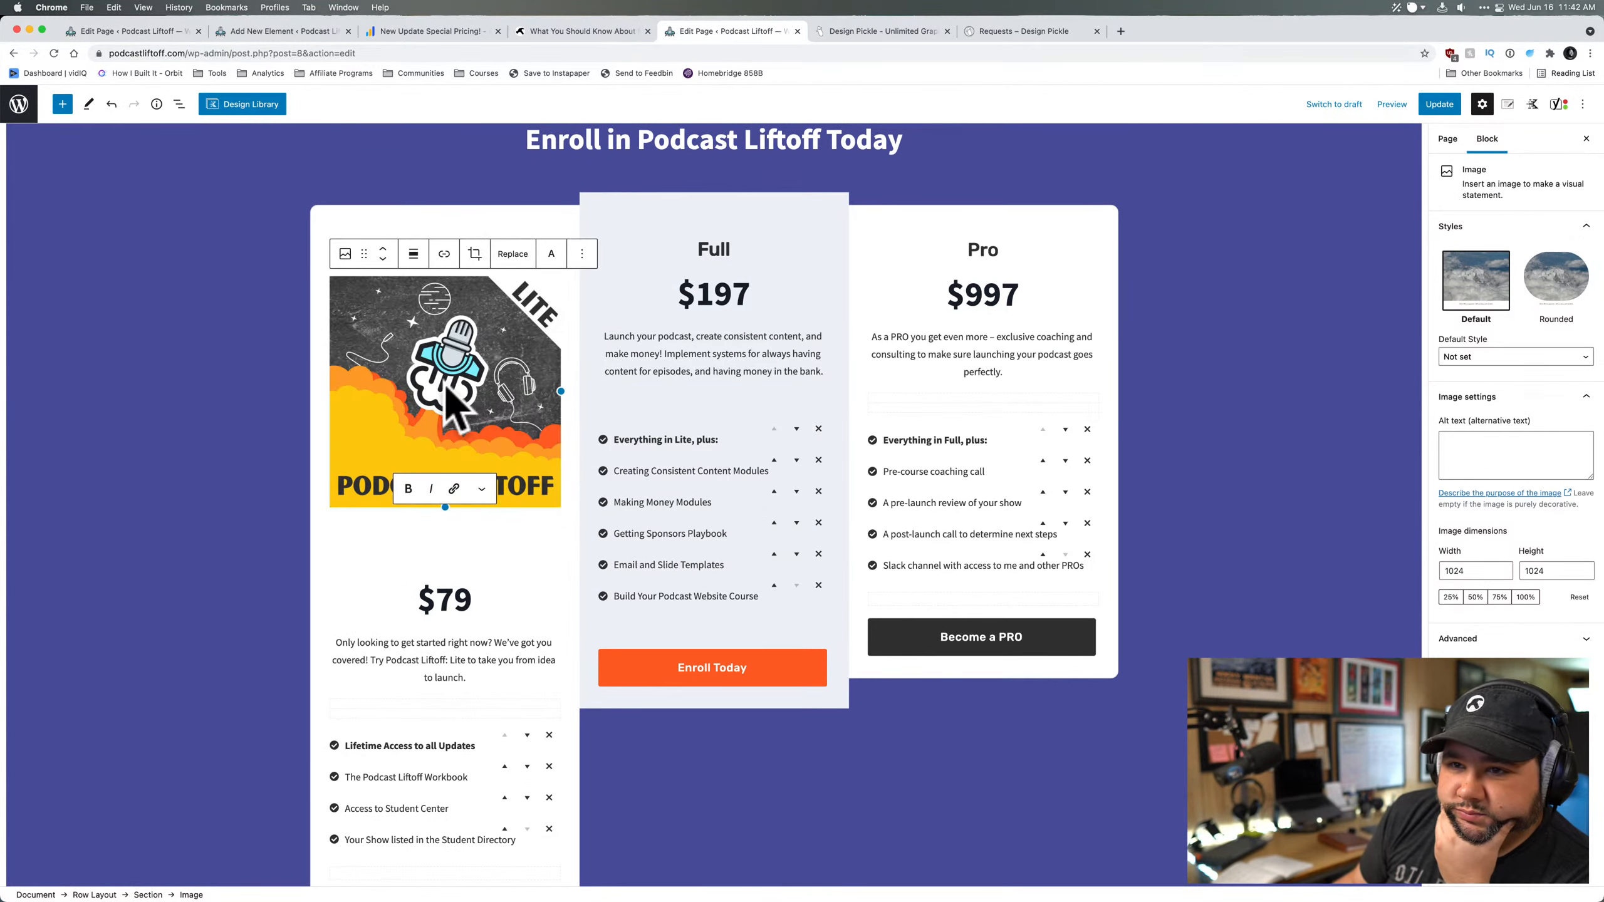
left_click(383, 248)
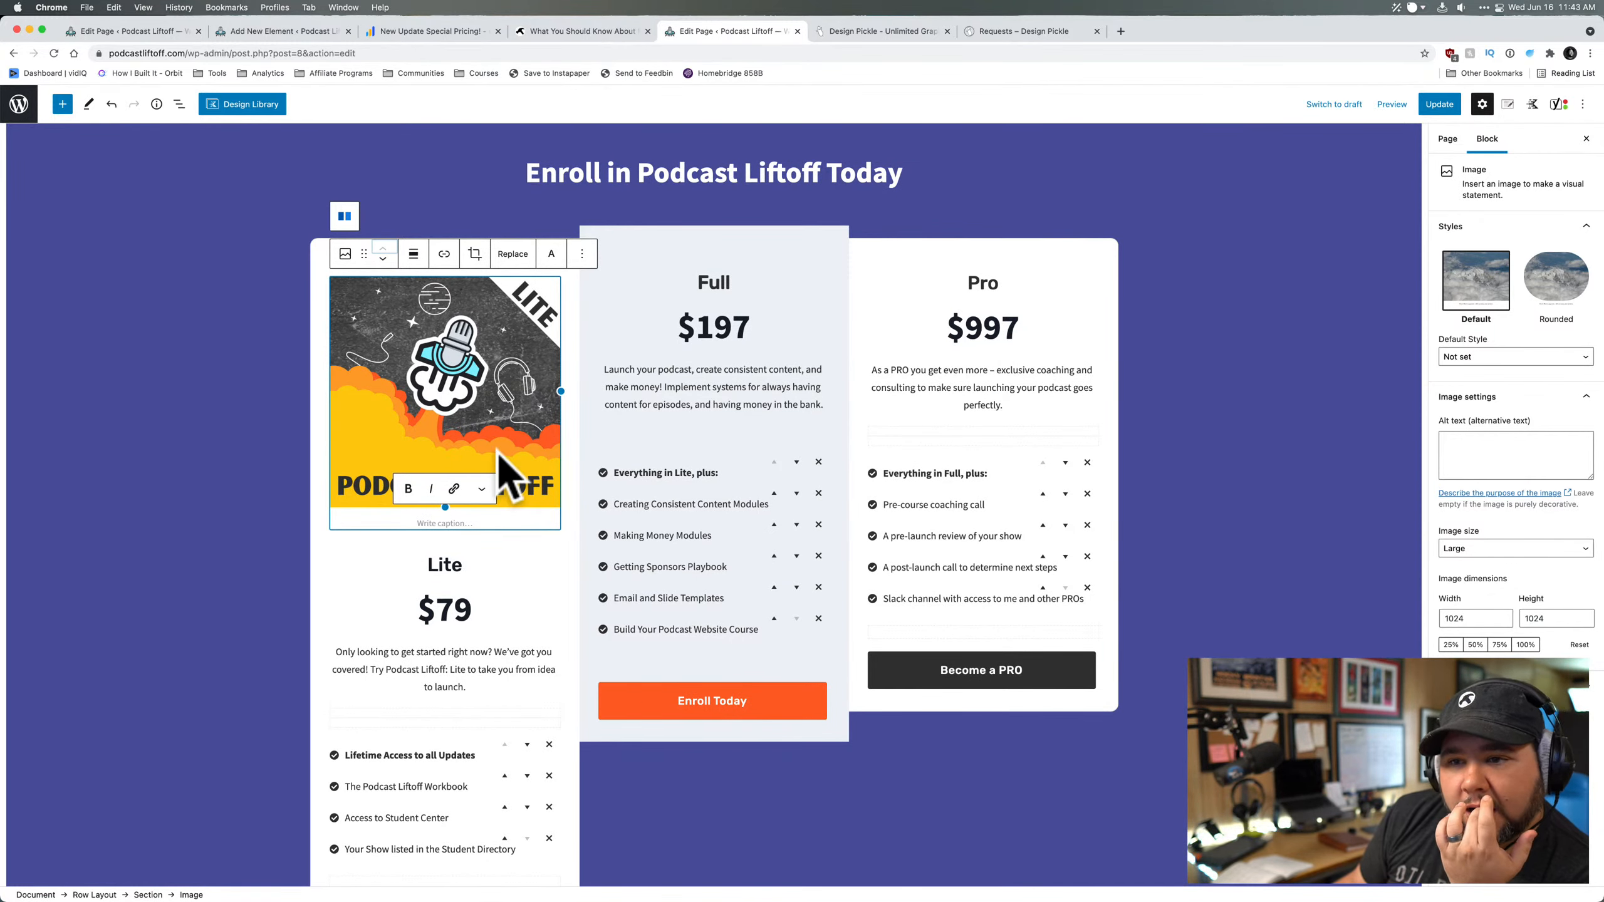
left_click(473, 564)
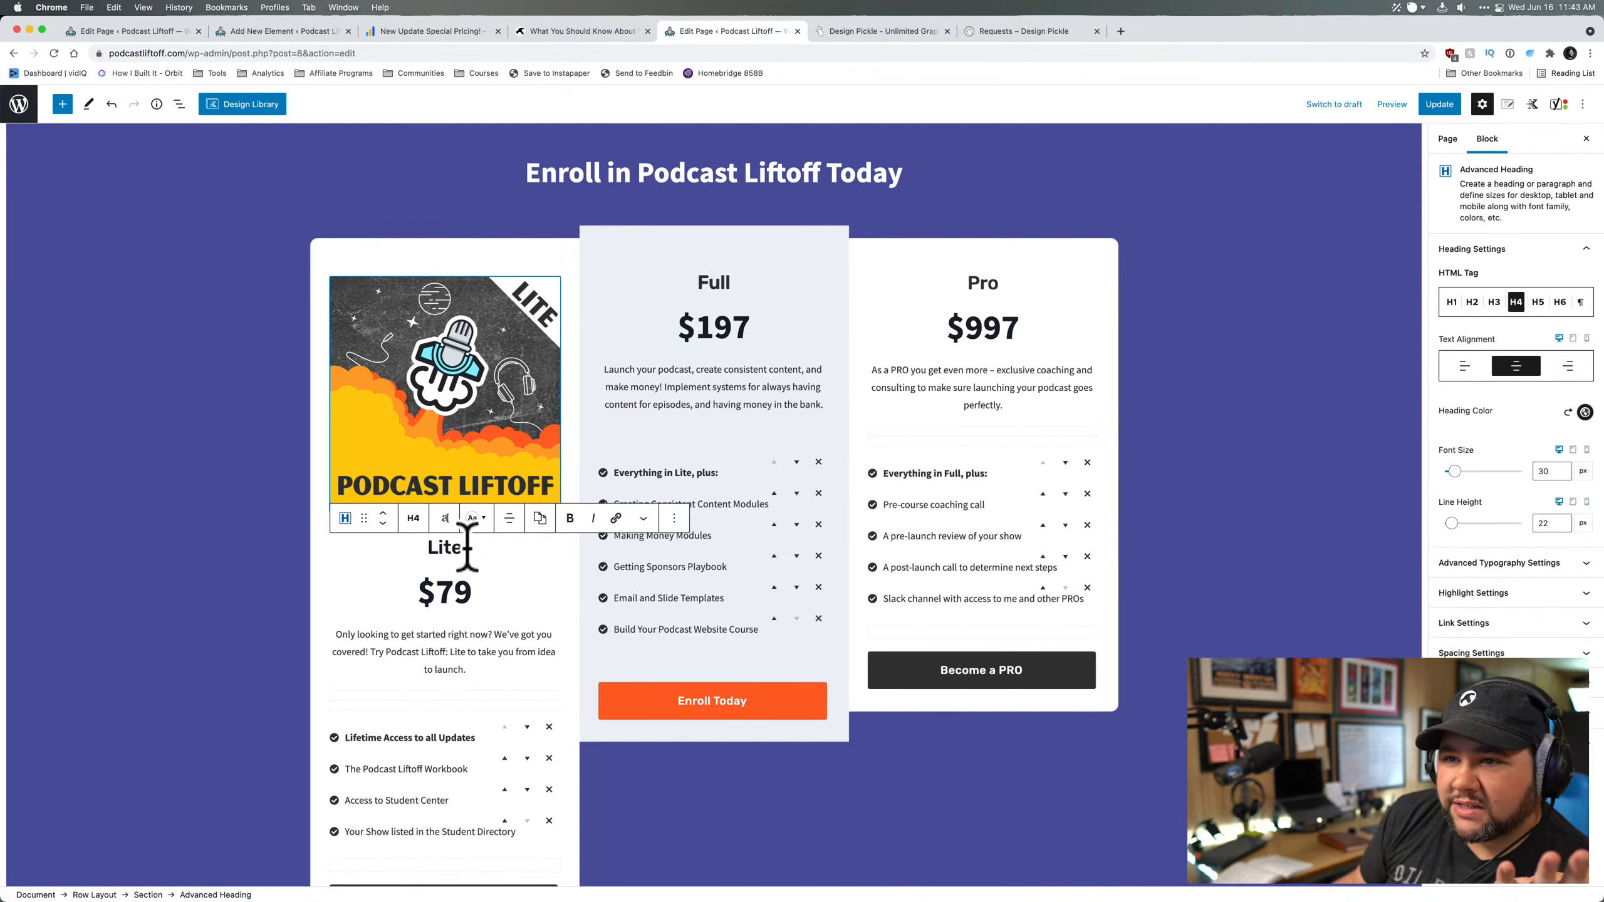
- Remove the Lite artwork's Image block from the first pricing column
left_click(434, 427)
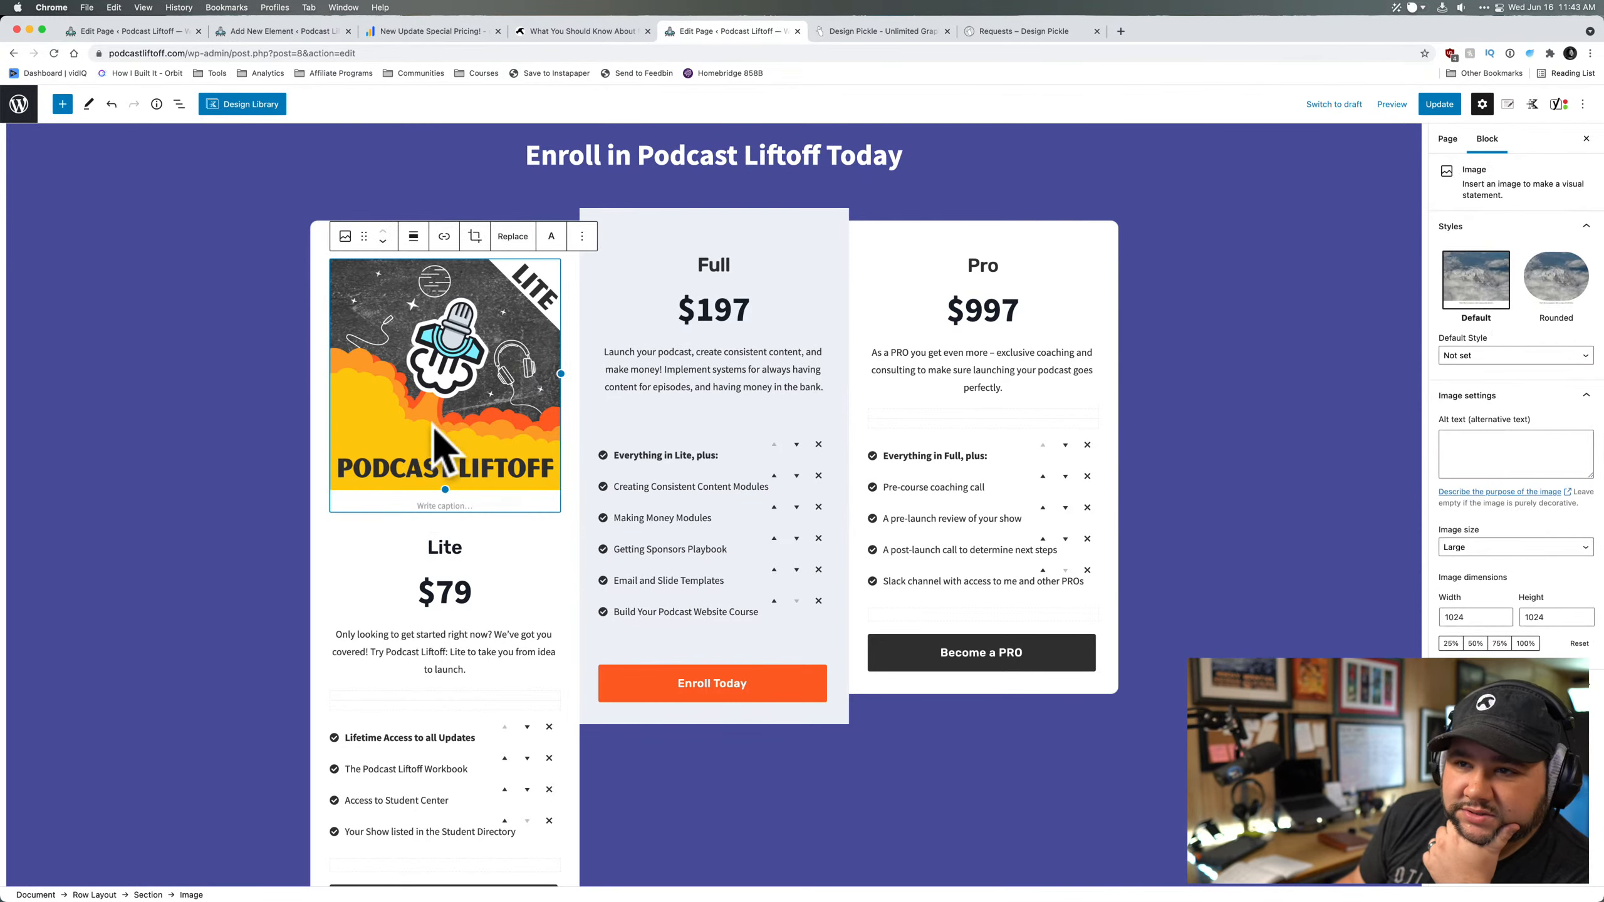
left_click(581, 235)
left_click(606, 512)
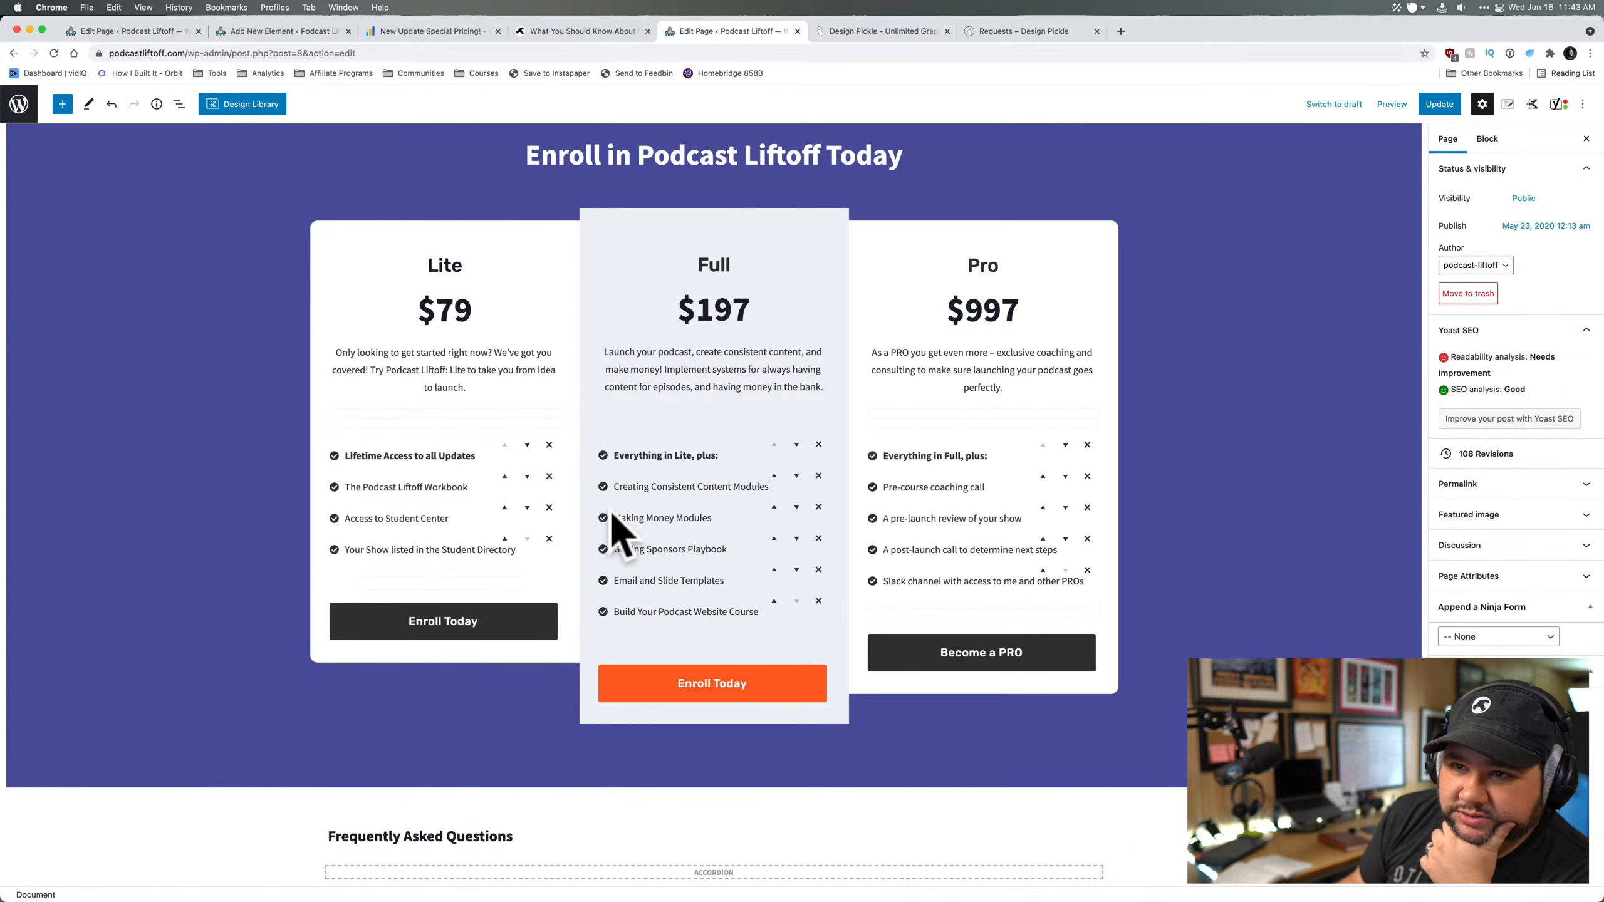
- Insert an Image block directly above the purple "Enroll in Podcast Liftoff Today" section
scroll(616, 600, "up", 5)
left_click(714, 381)
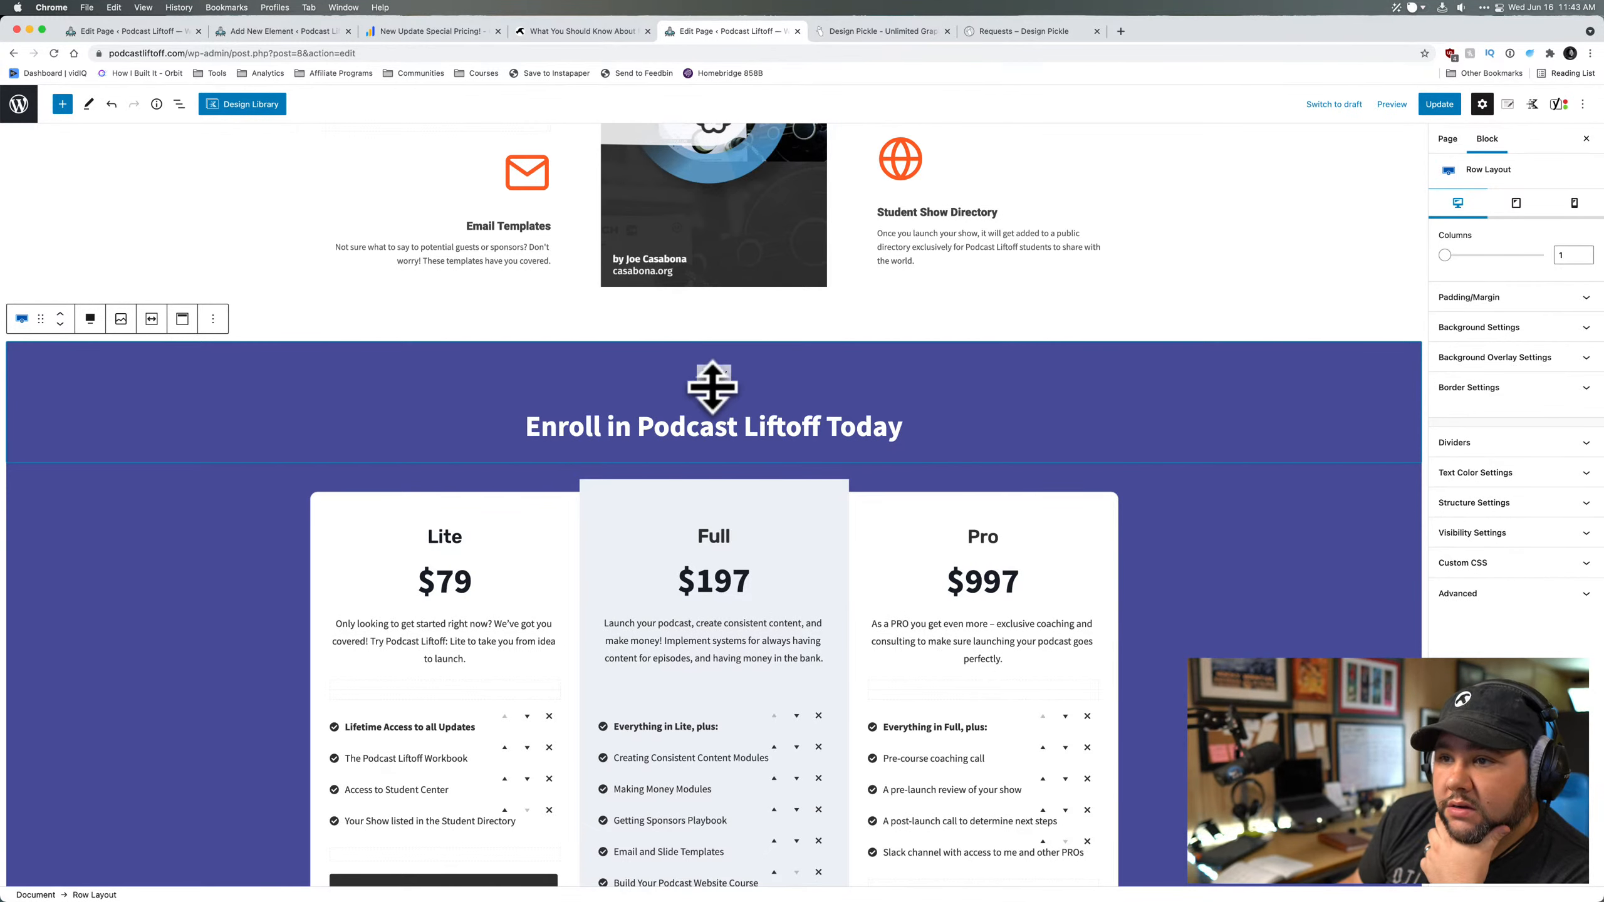
left_click(714, 461)
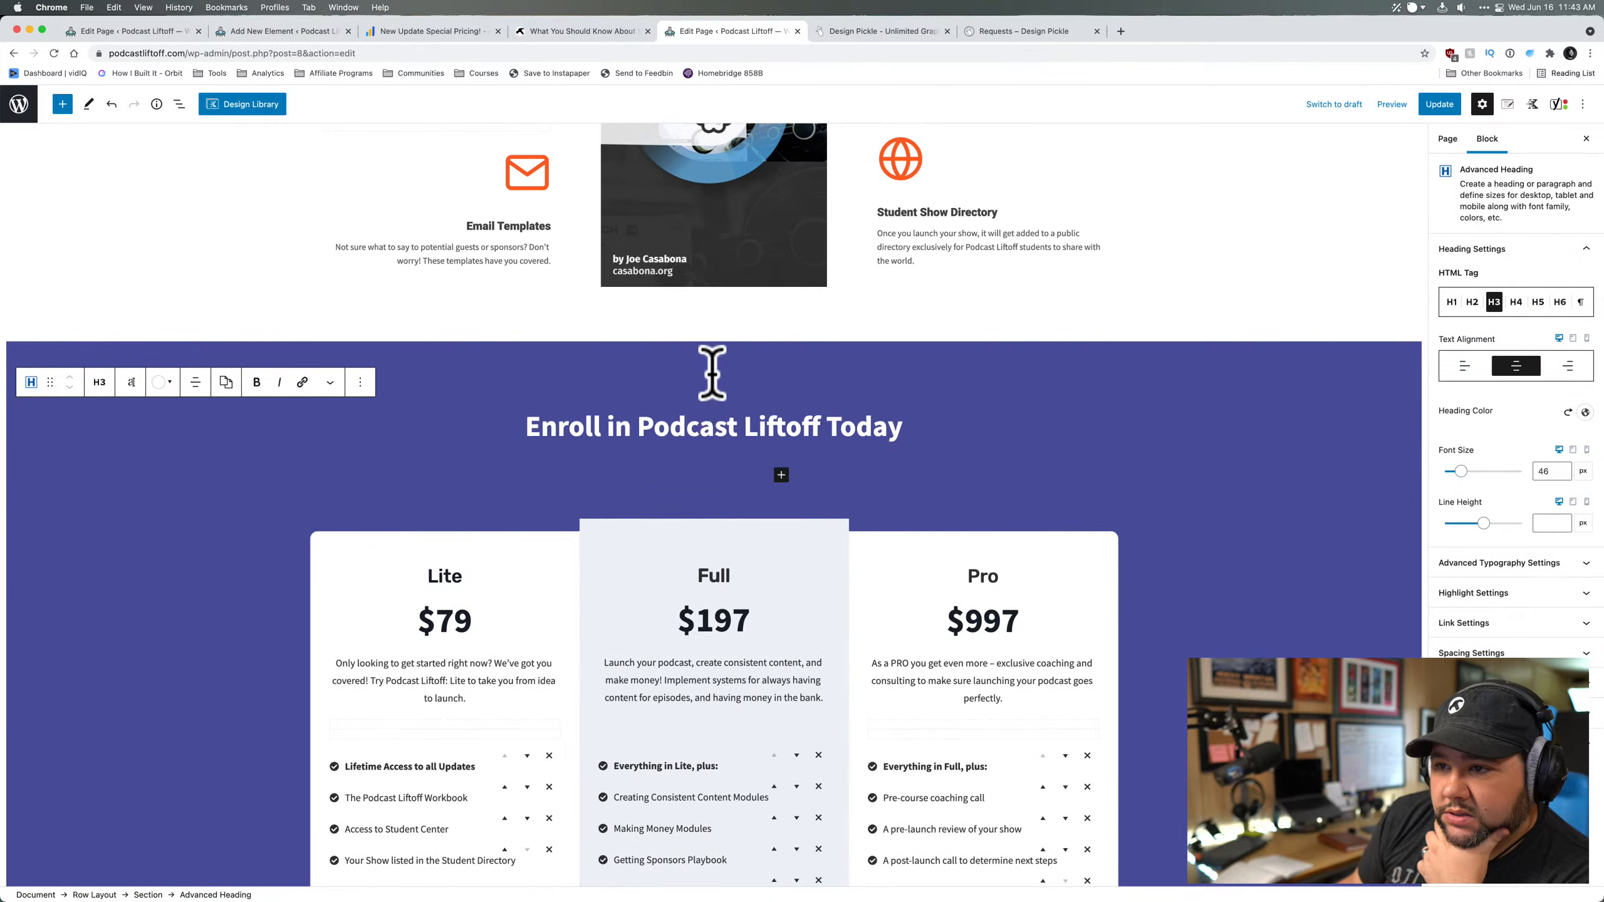
left_click(720, 357)
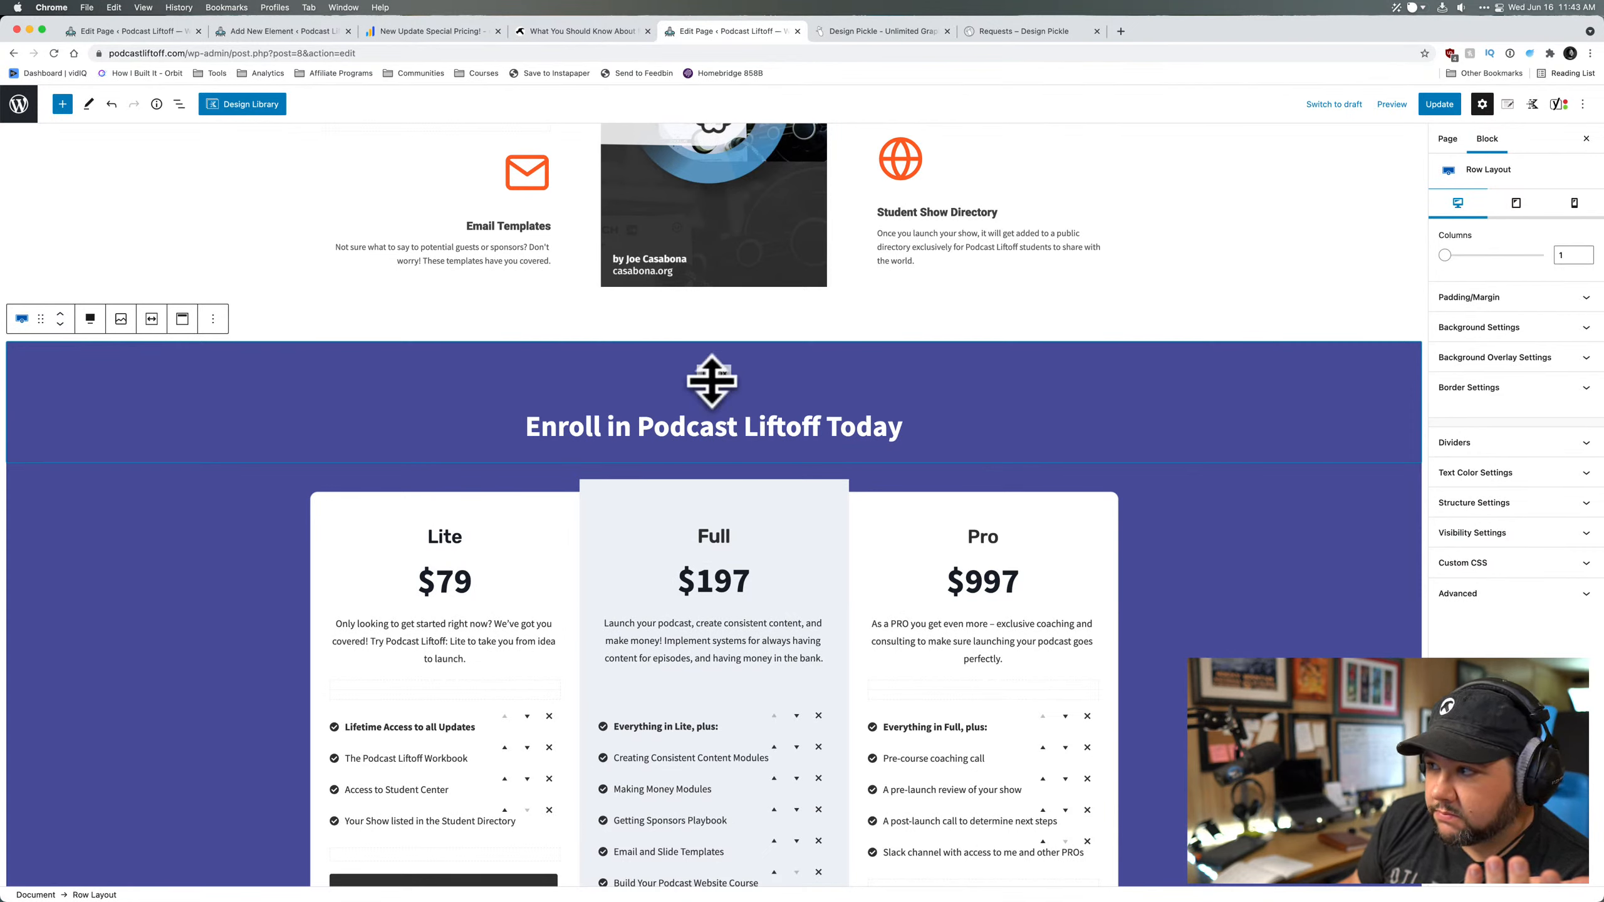
left_click_drag(714, 343, 714, 343)
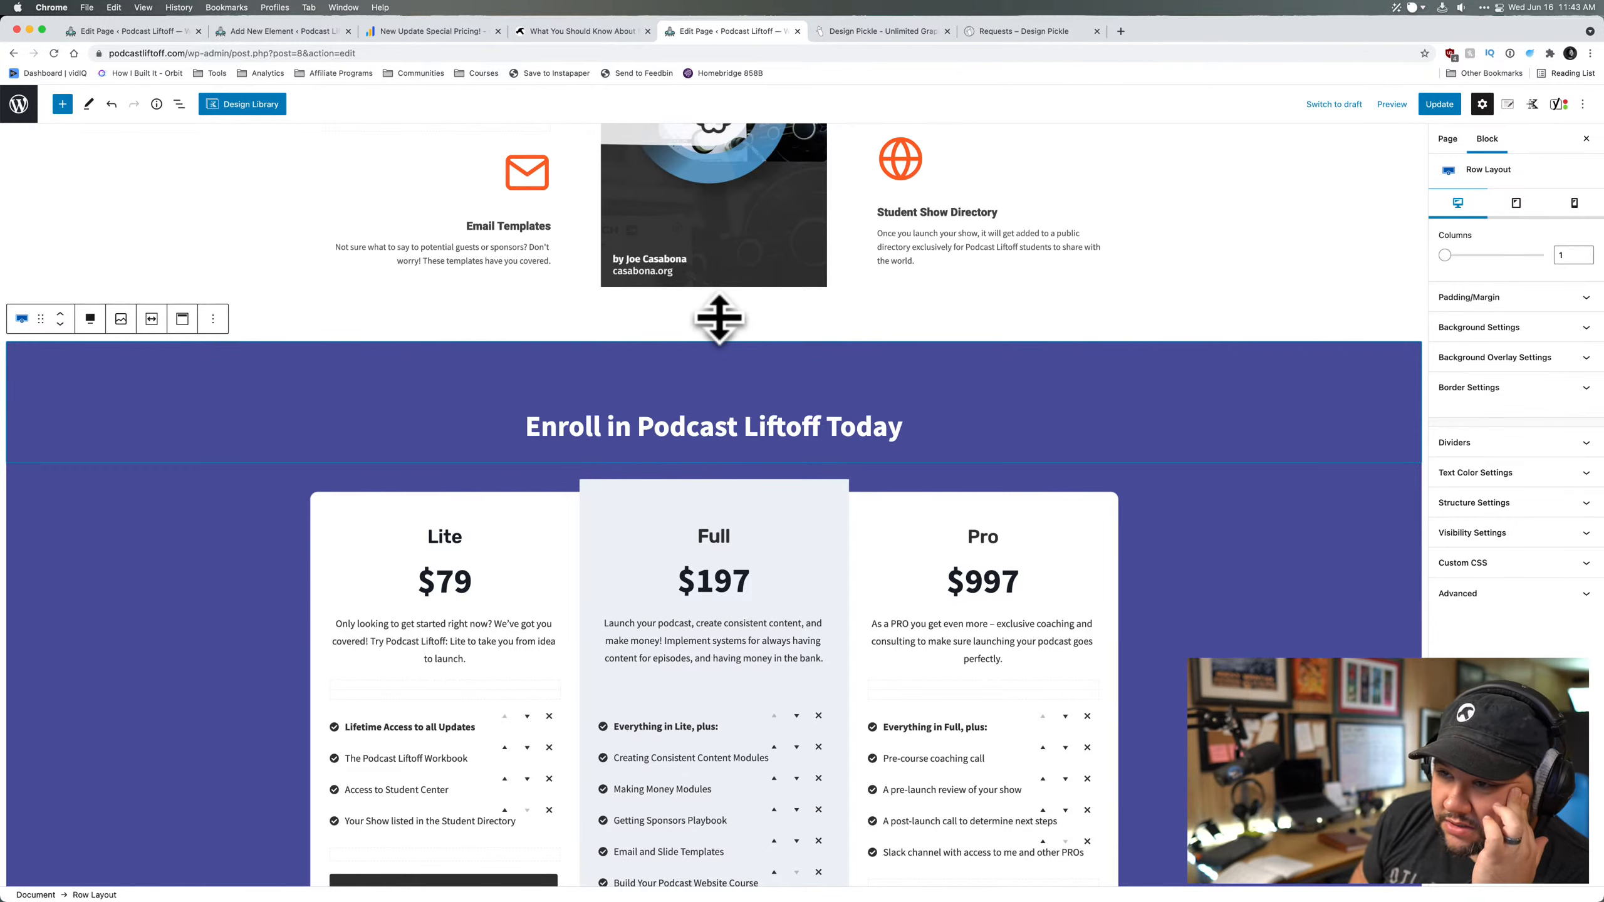
left_click(721, 323)
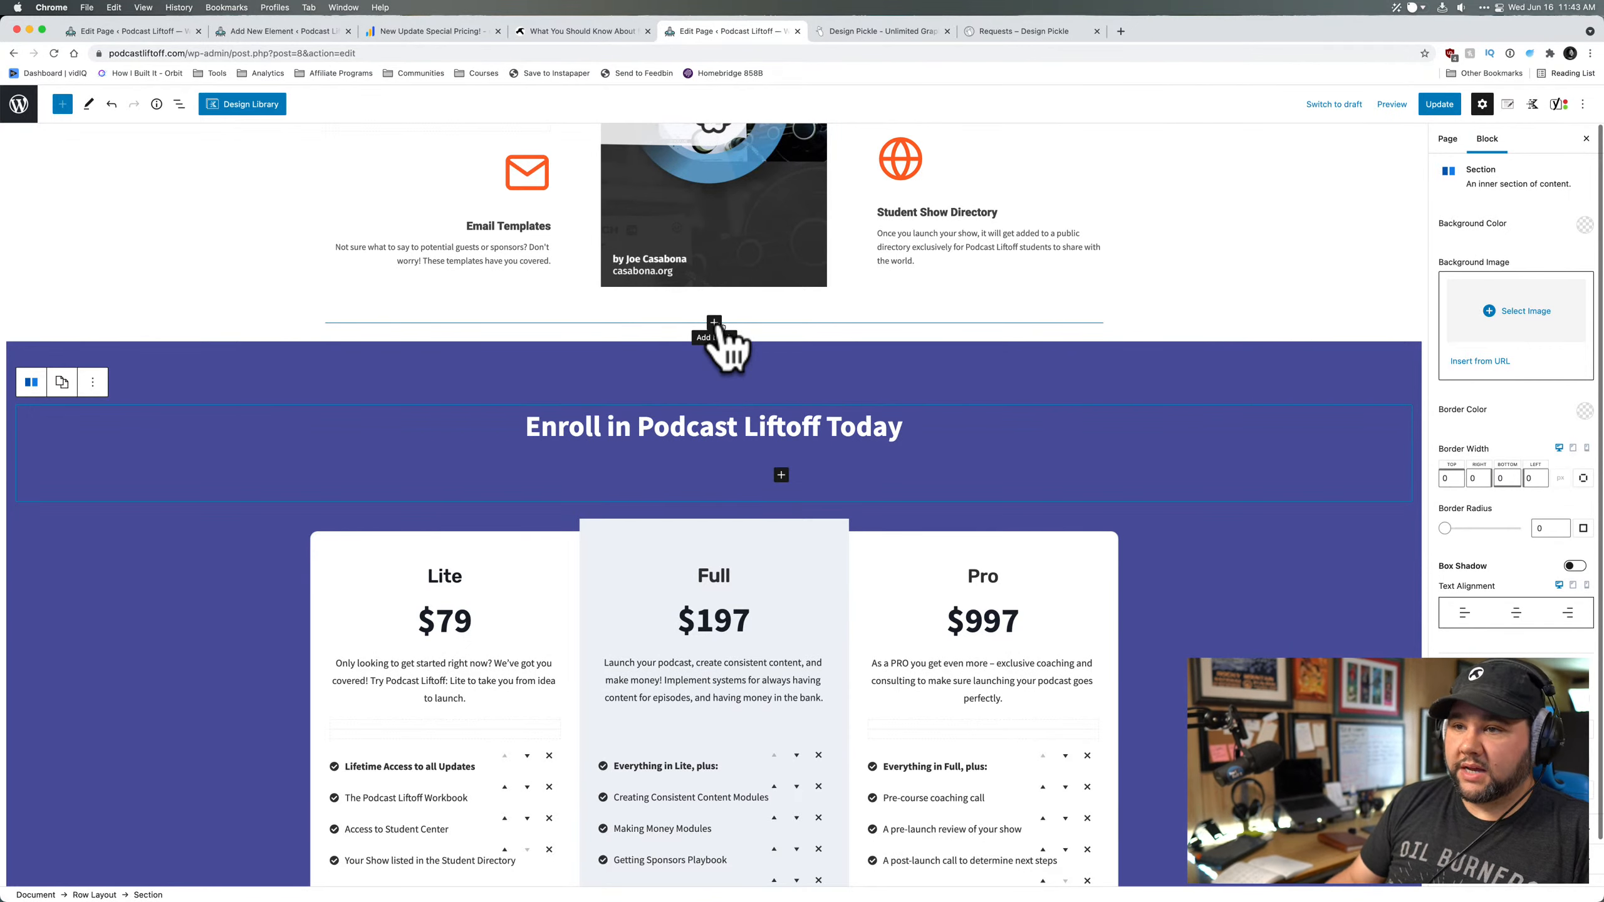
left_click(716, 323)
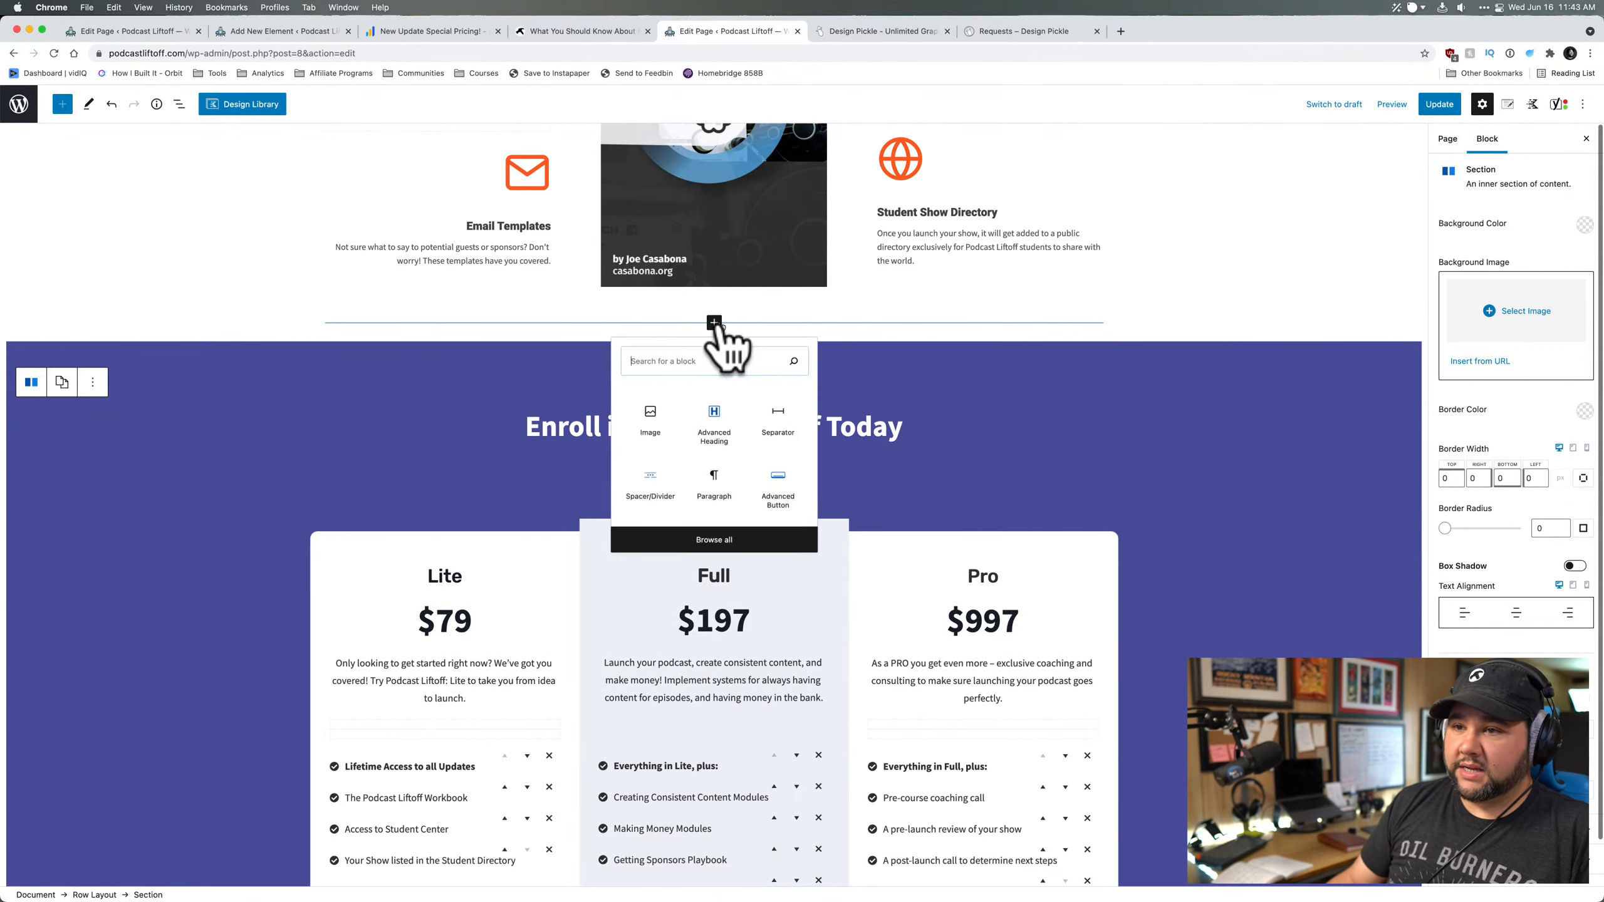
left_click(647, 418)
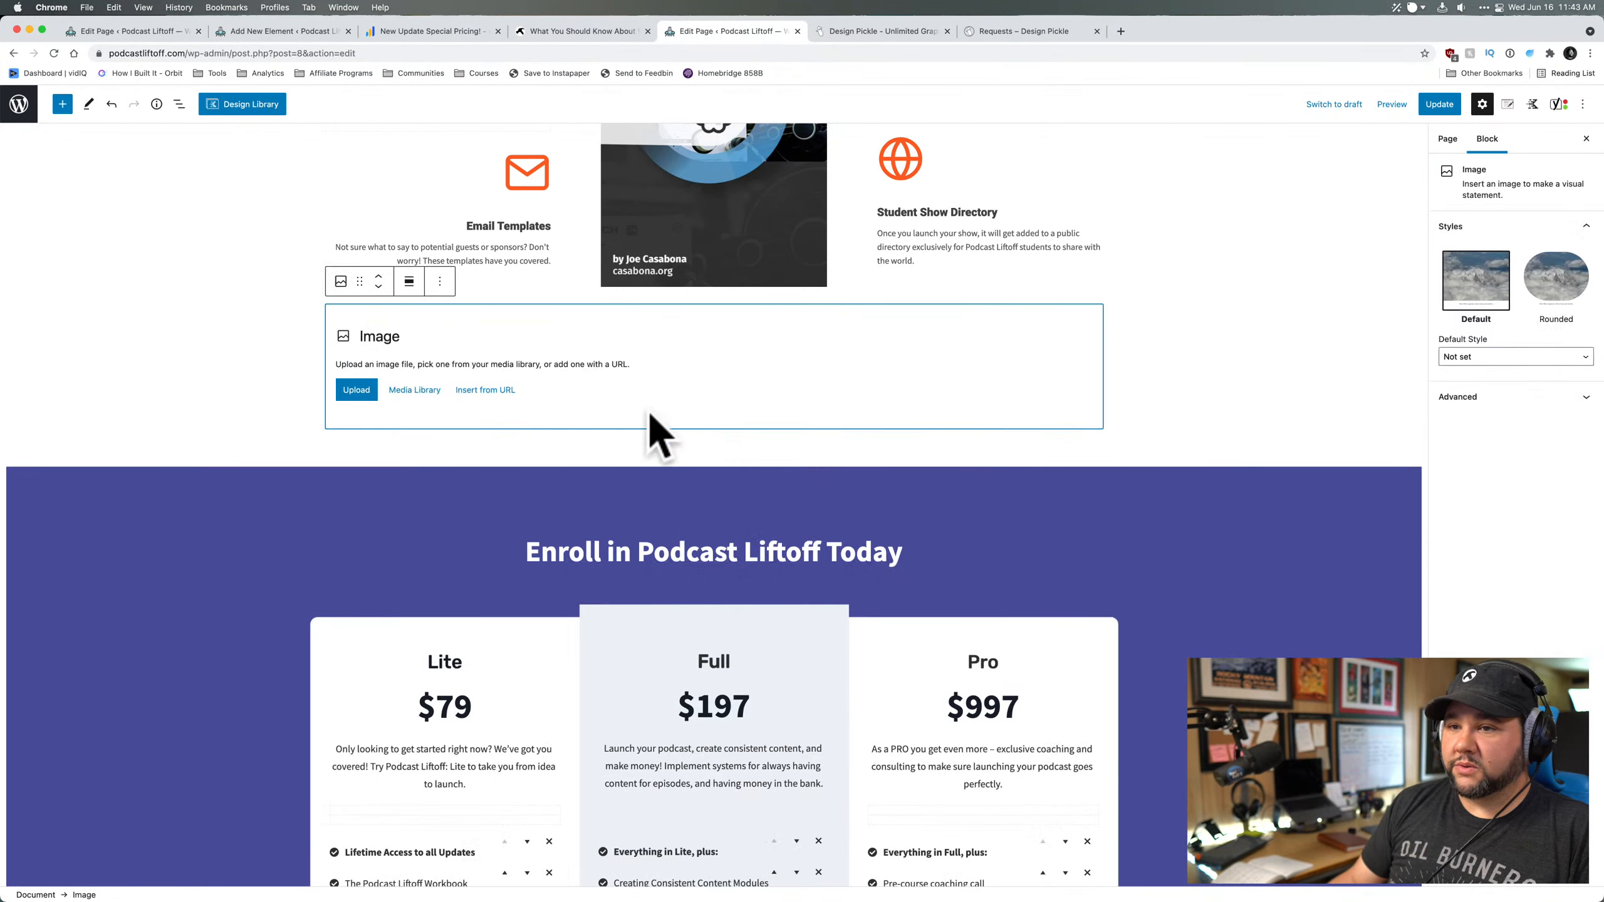
- Upload the wide yellow Podcast Liftoff artwork into the new Image block and try shifting it below the "Enroll in Podcast Liftoff Today" heading row
left_click(360, 393)
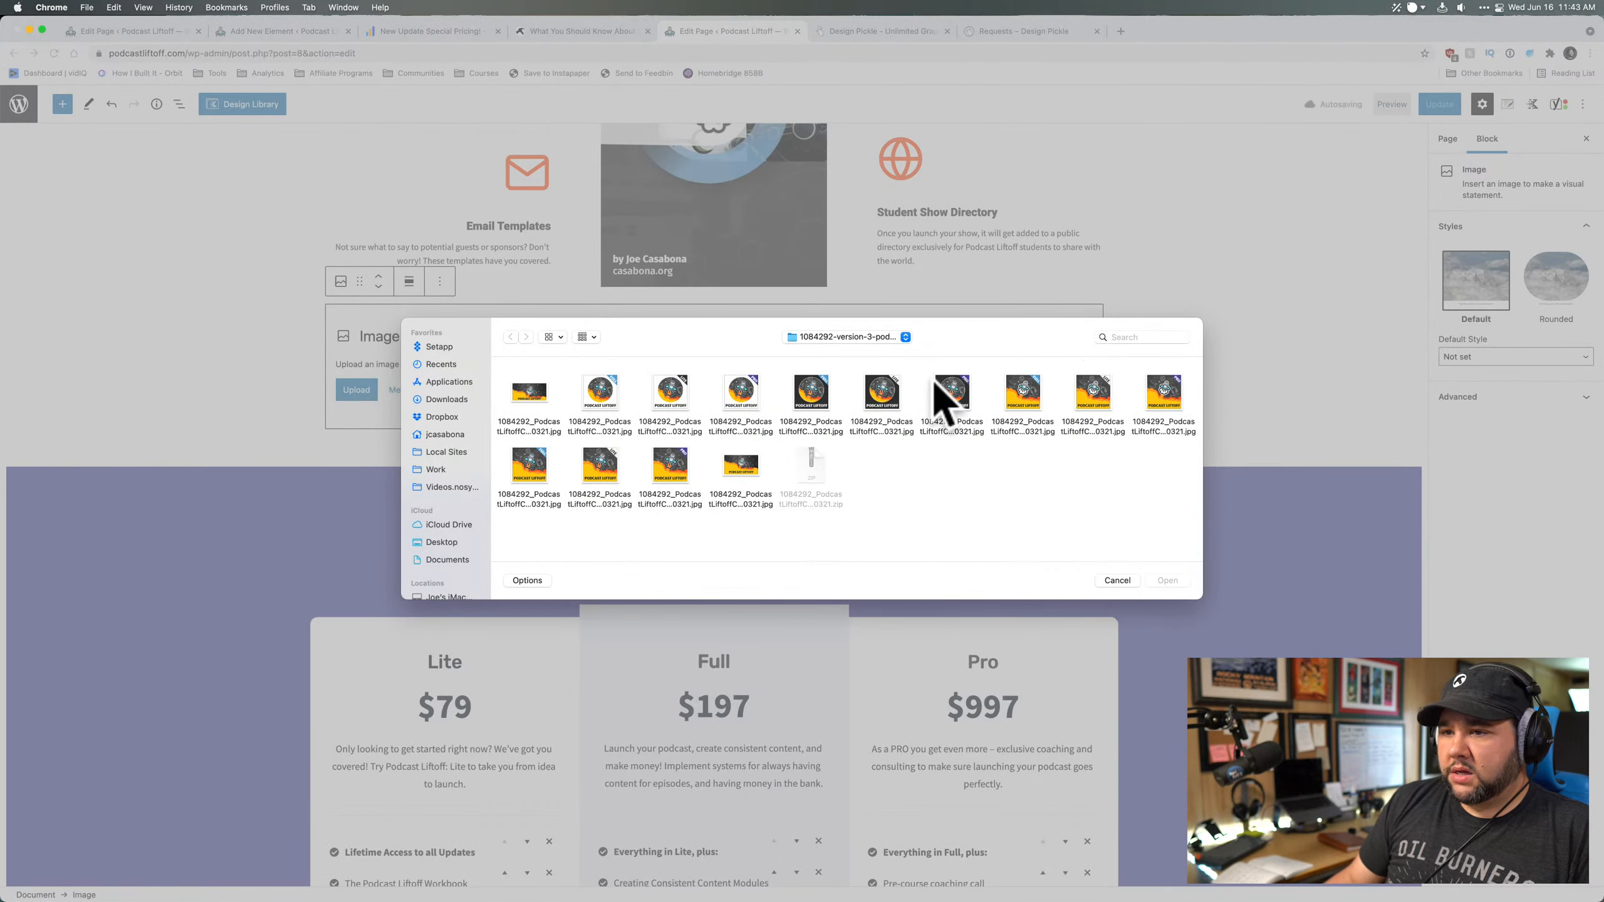
double_click(744, 468)
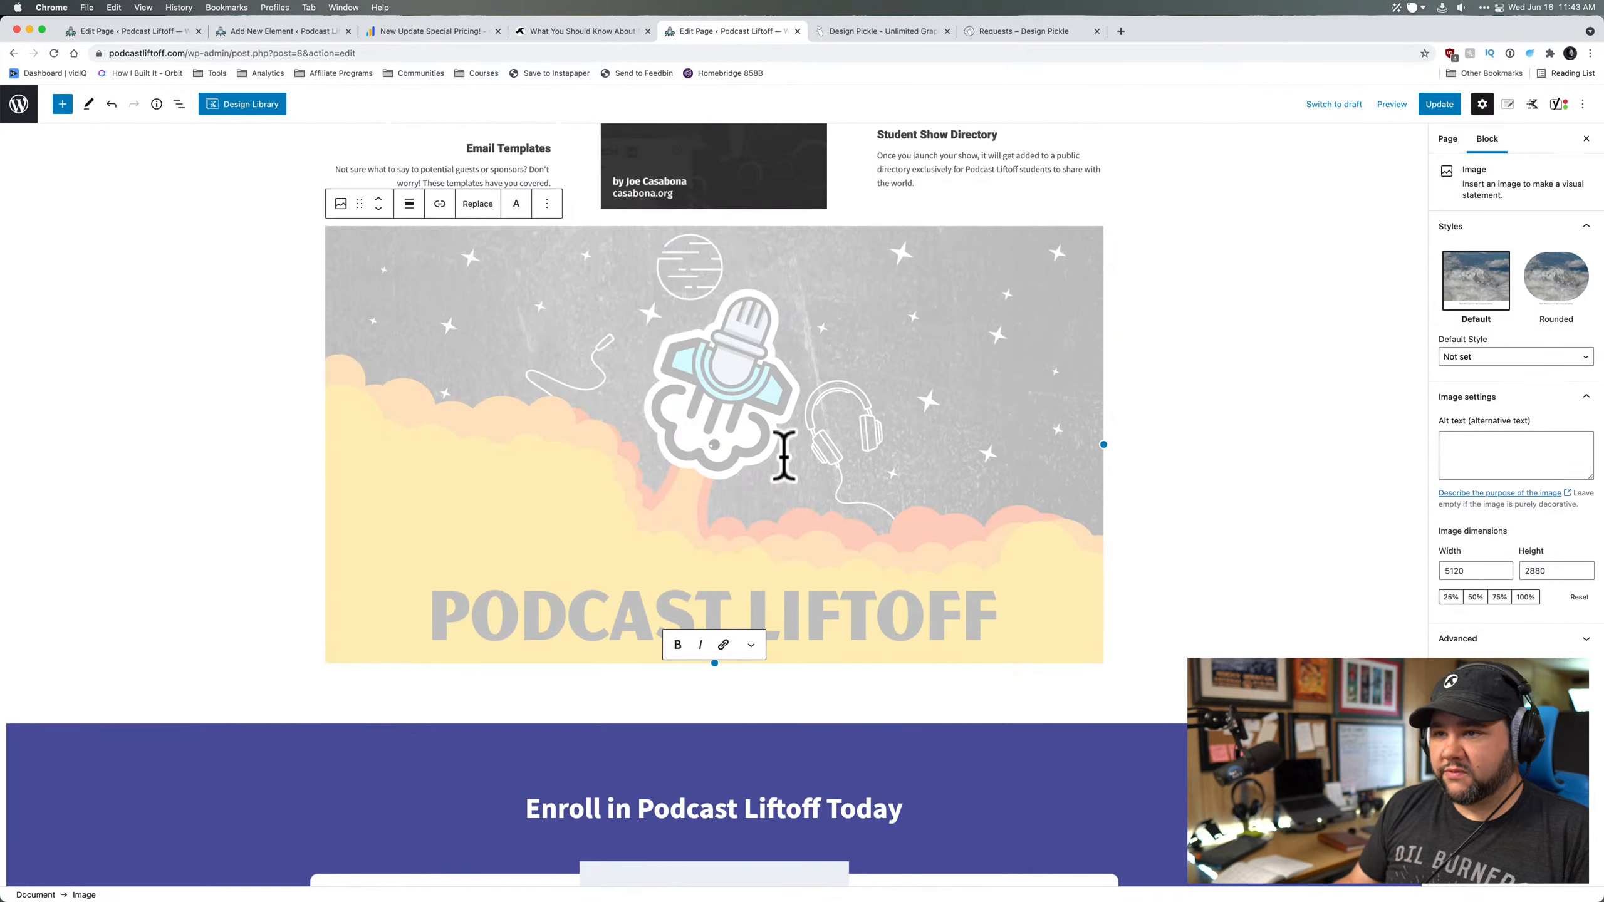
left_click(378, 208)
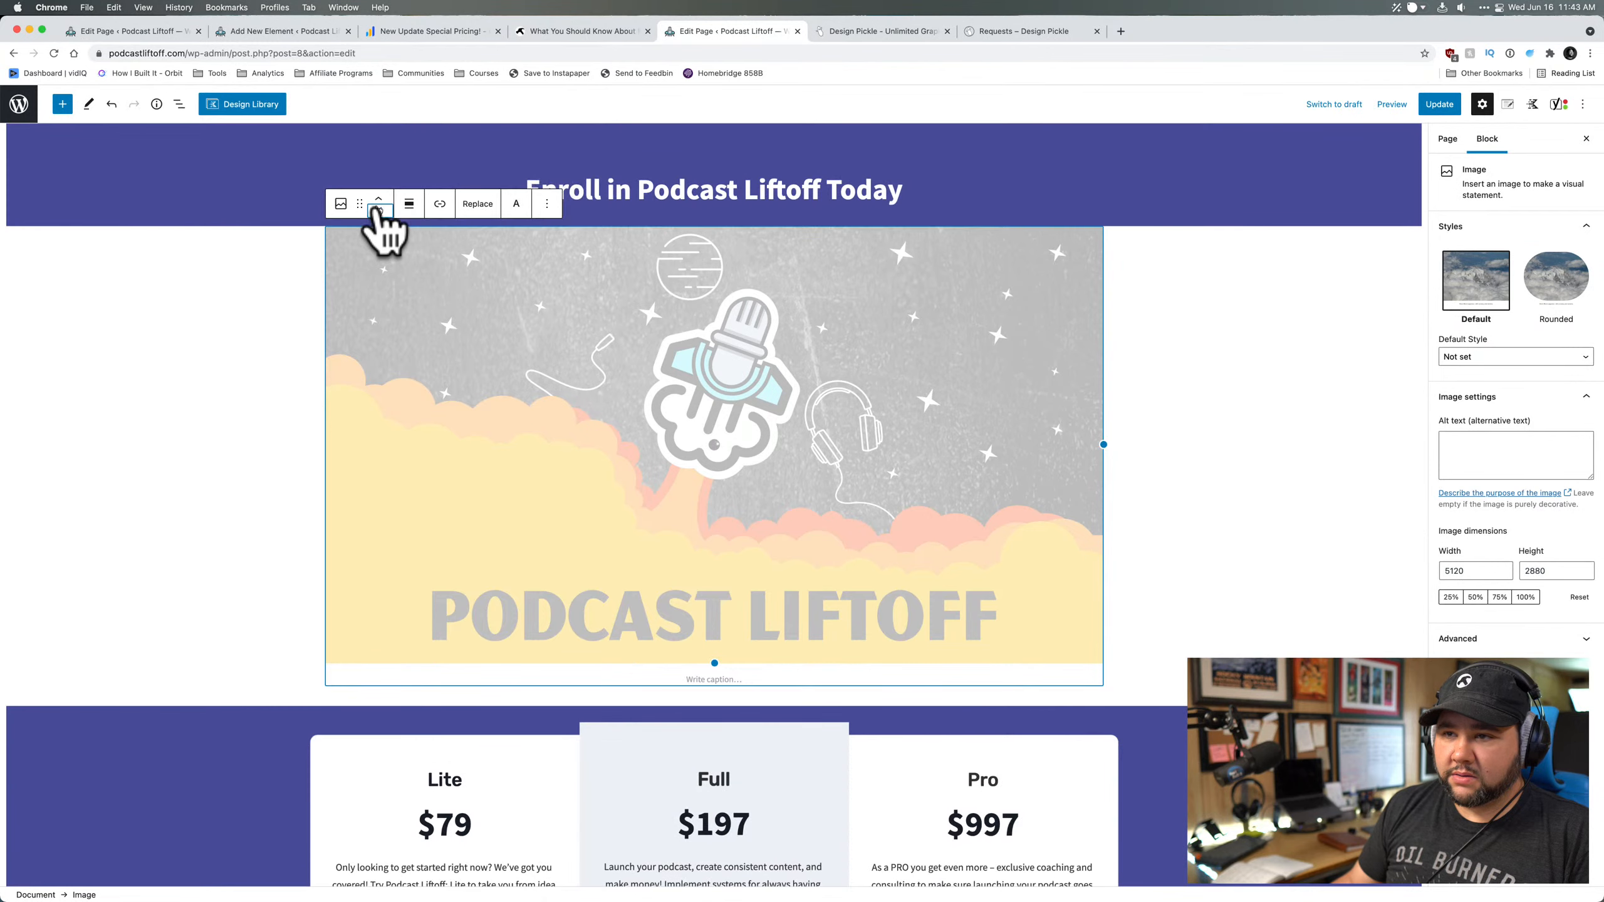
left_click(381, 200)
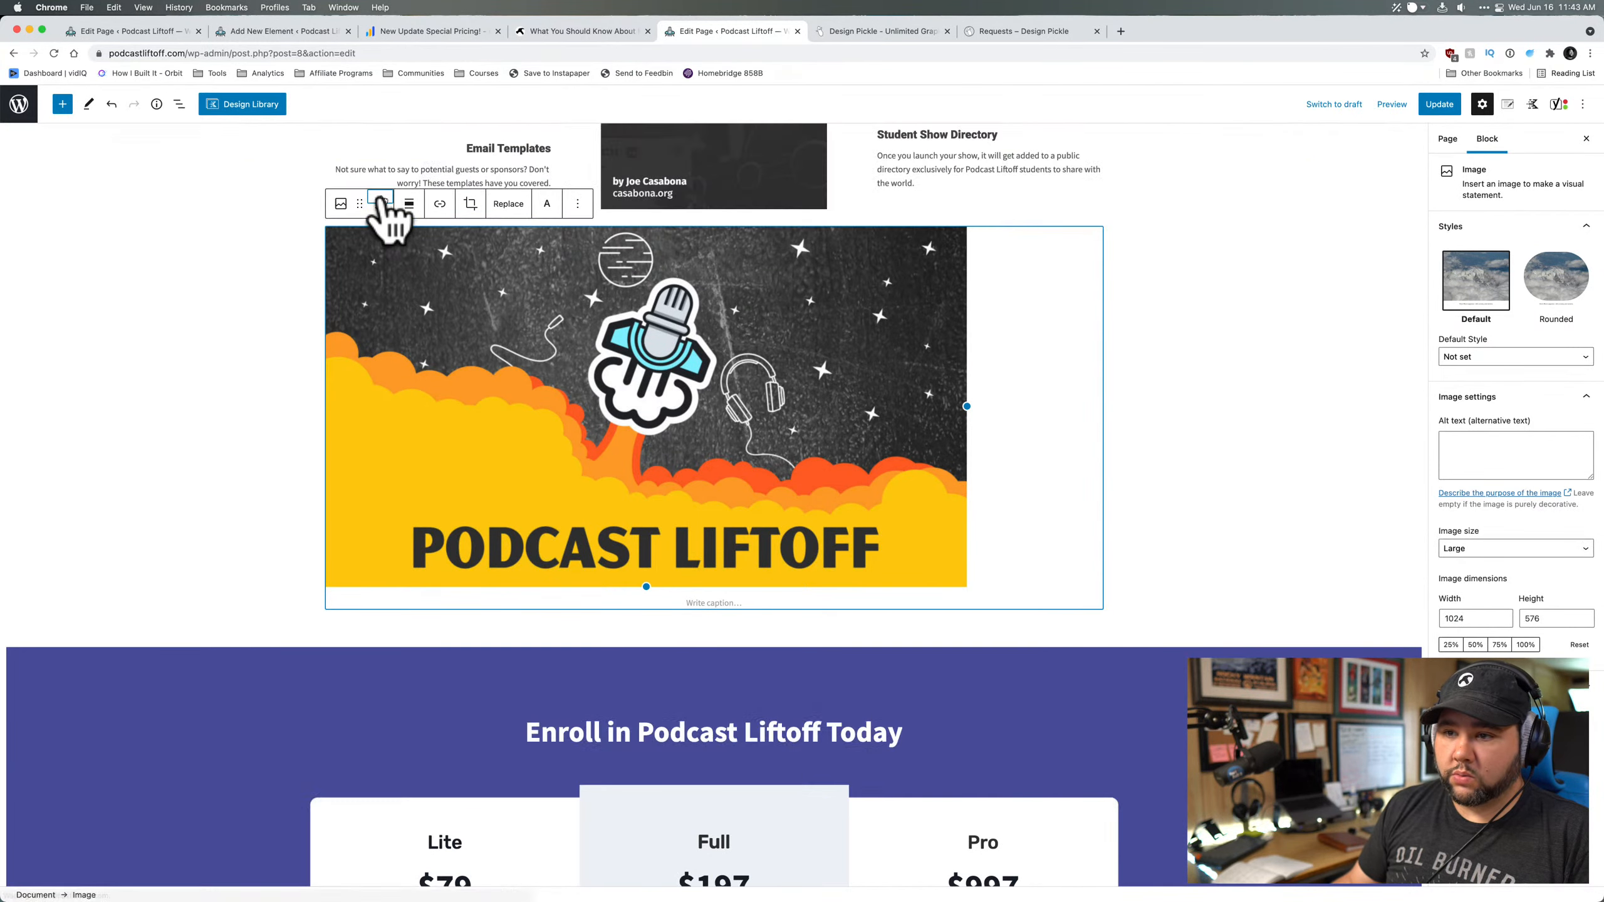
- Move the wide artwork into the purple enrollment row, above the "Enroll in Podcast Liftoff Today" heading
left_click_drag(359, 205, 884, 556)
scroll(883, 556, "down", 1)
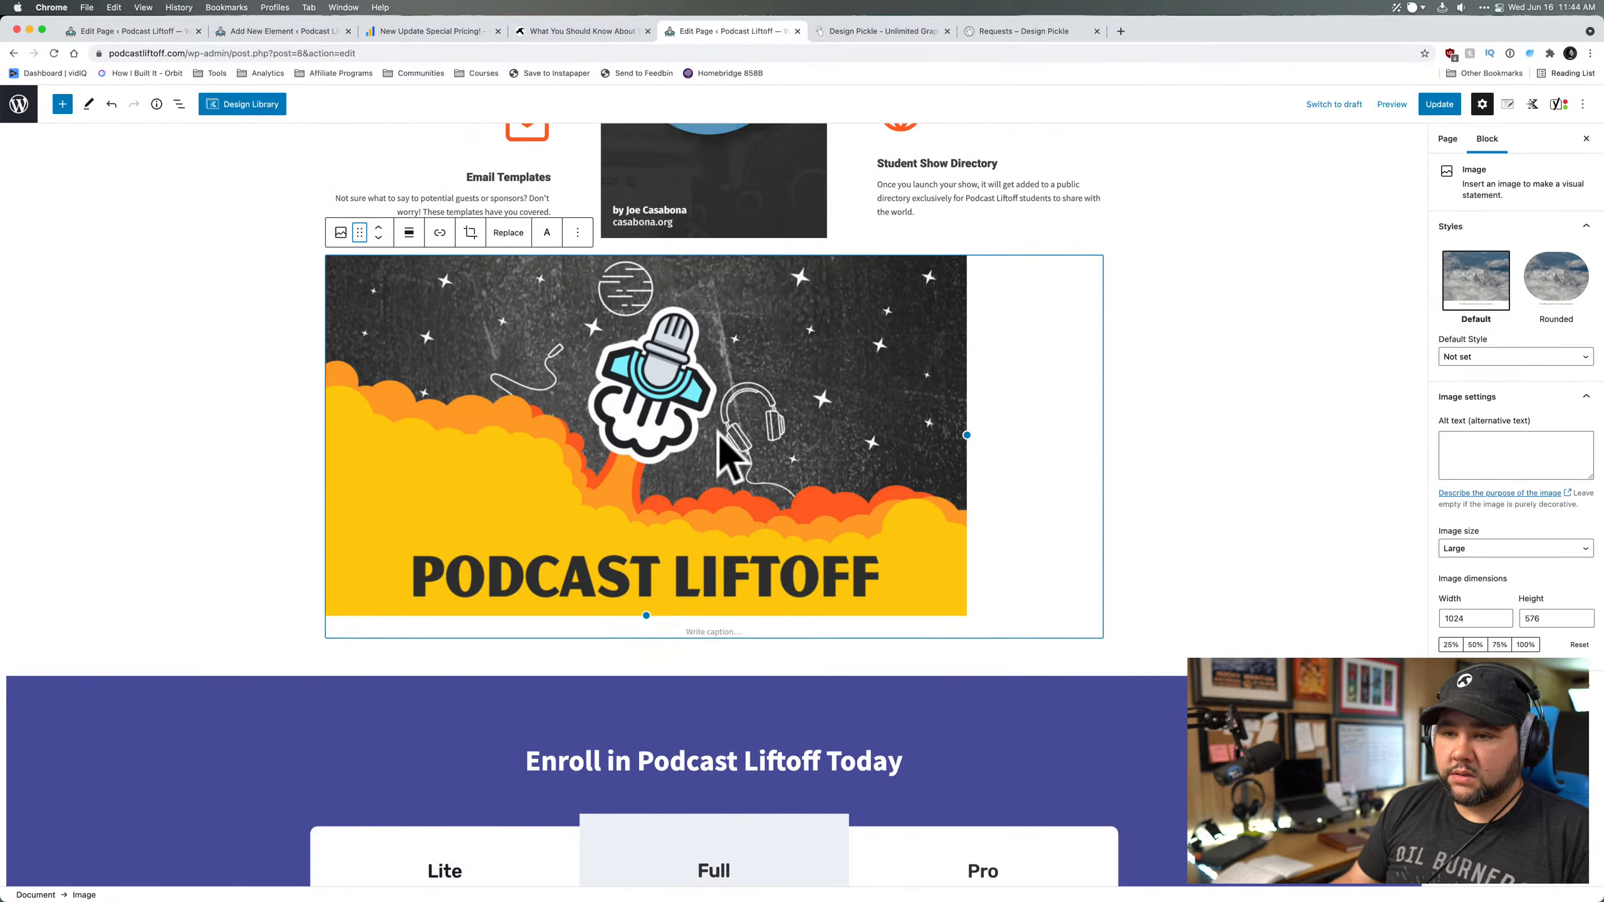
scroll(716, 506, "down", 3)
scroll(703, 483, "down", 15)
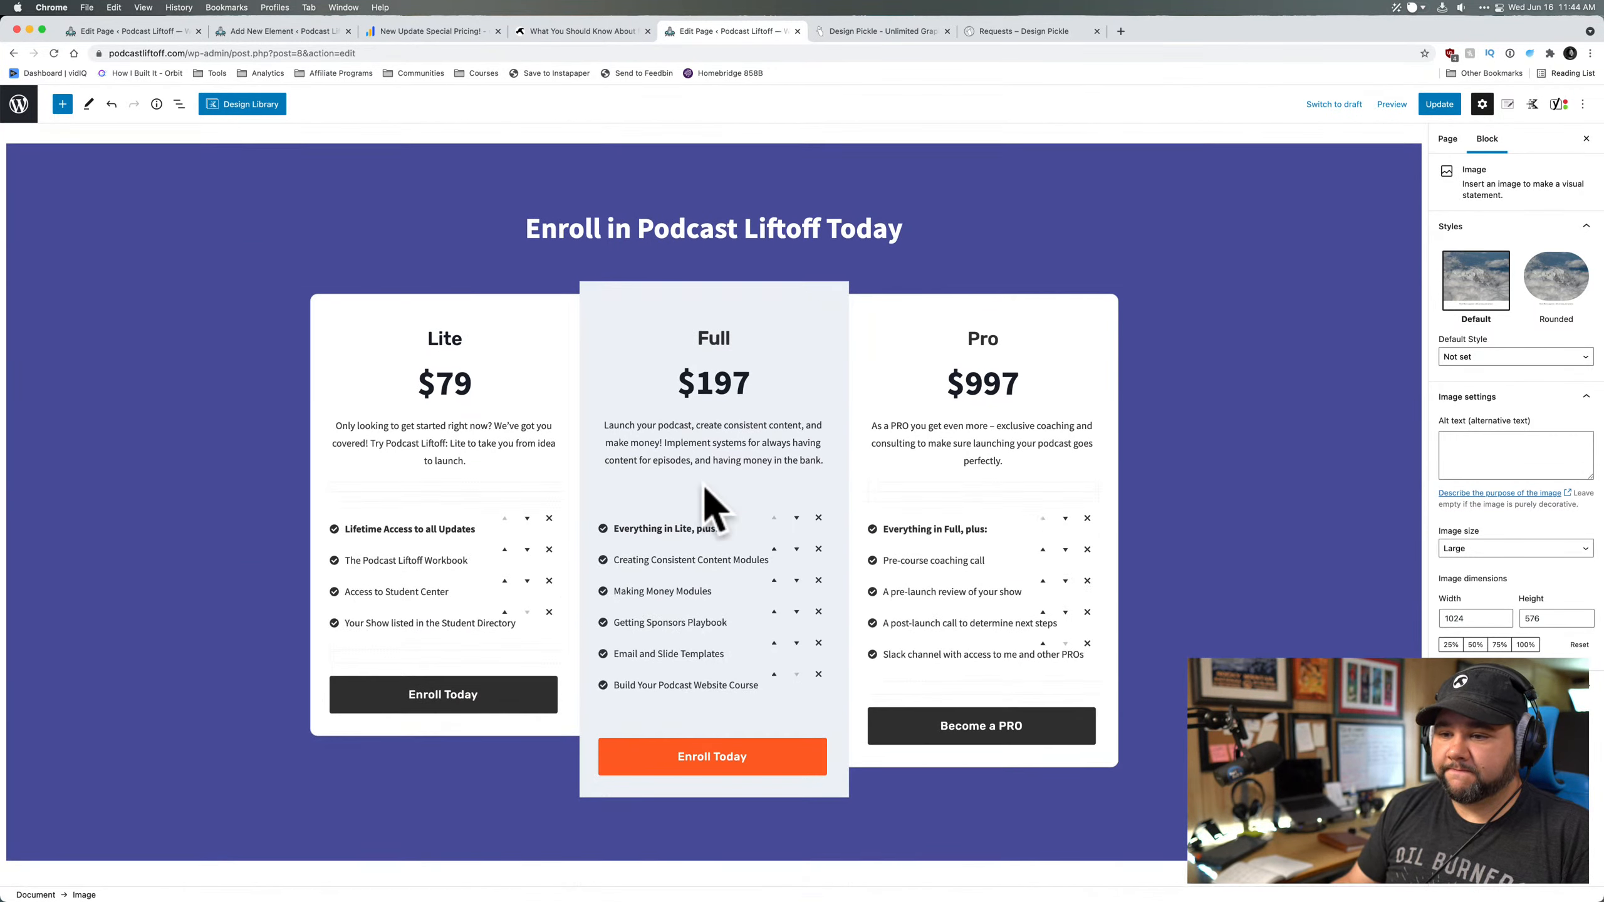
scroll(704, 486, "up", 12)
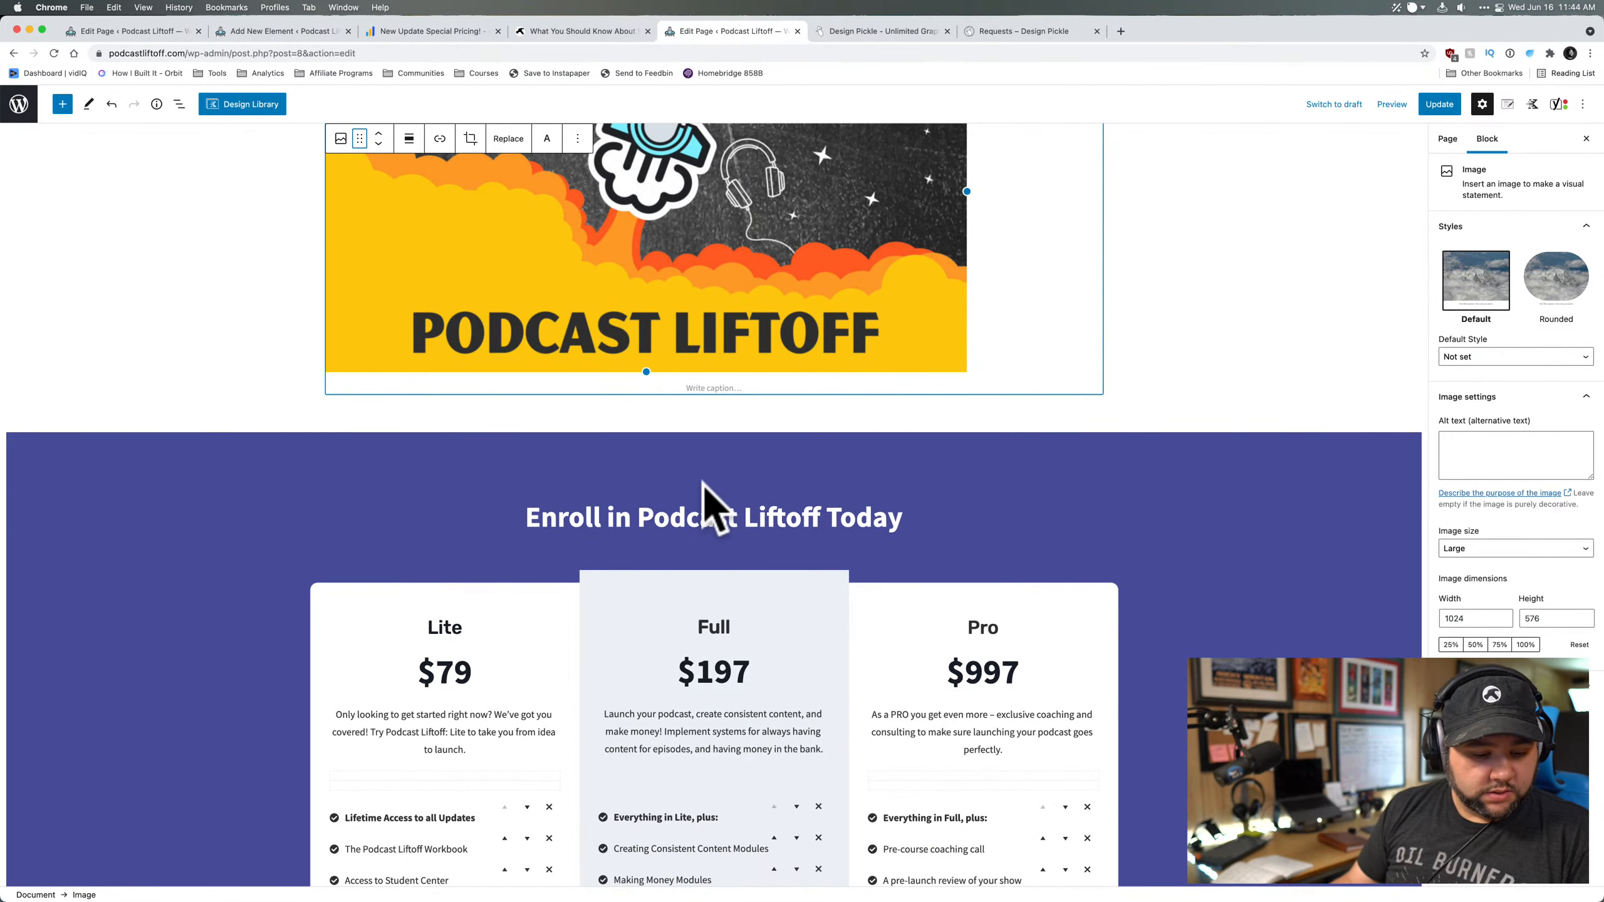
scroll(710, 502, "up", 2)
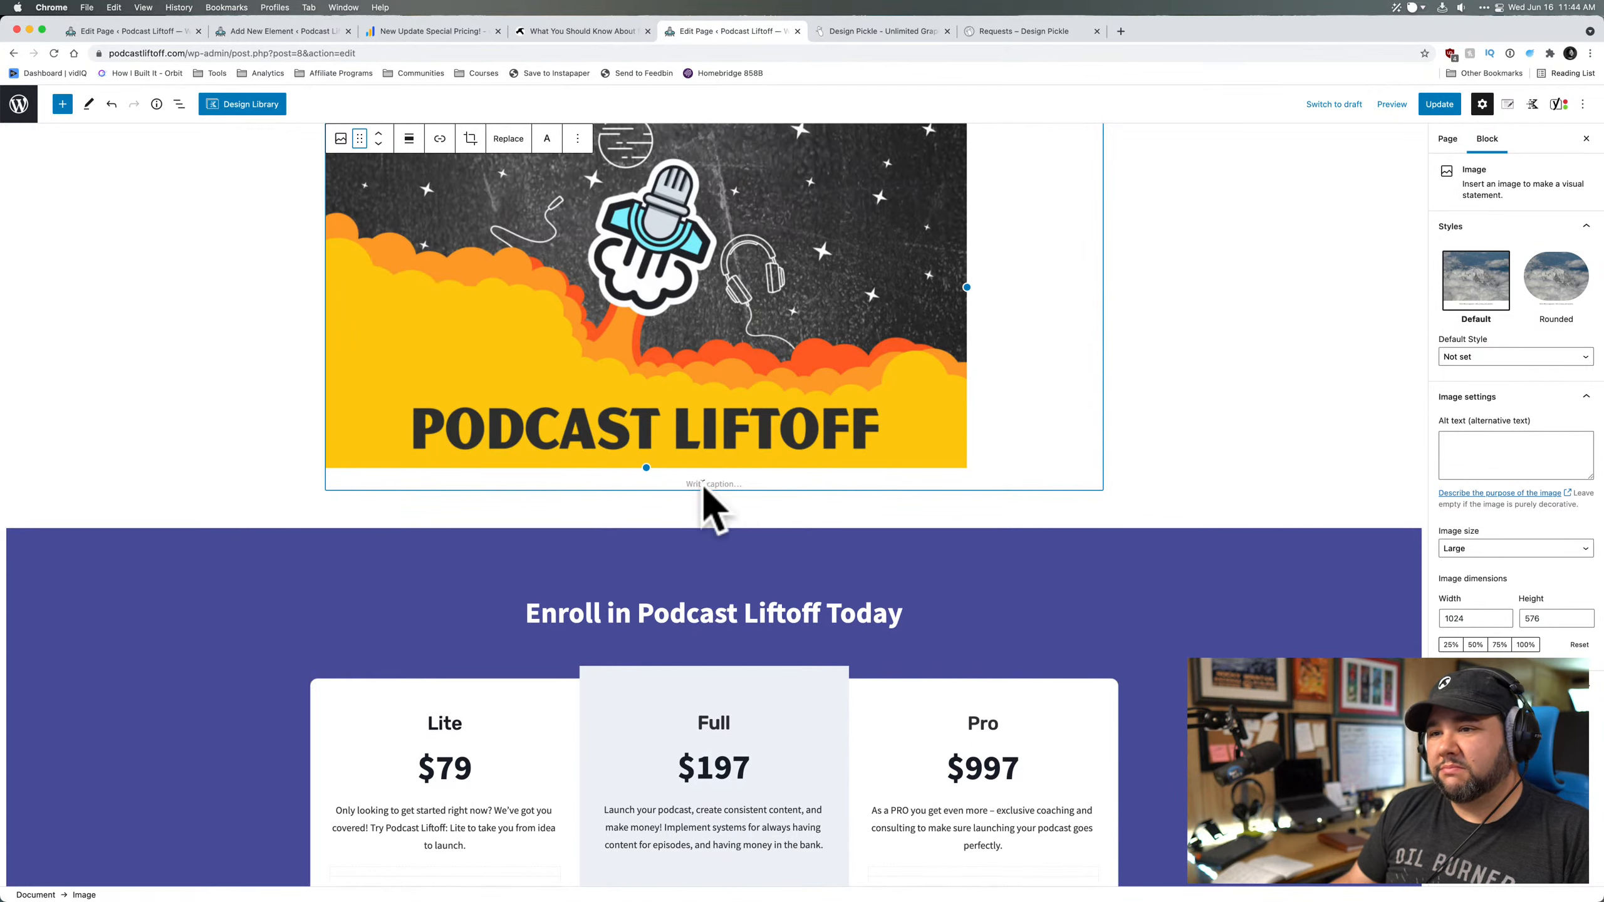
left_click_drag(364, 138, 705, 628)
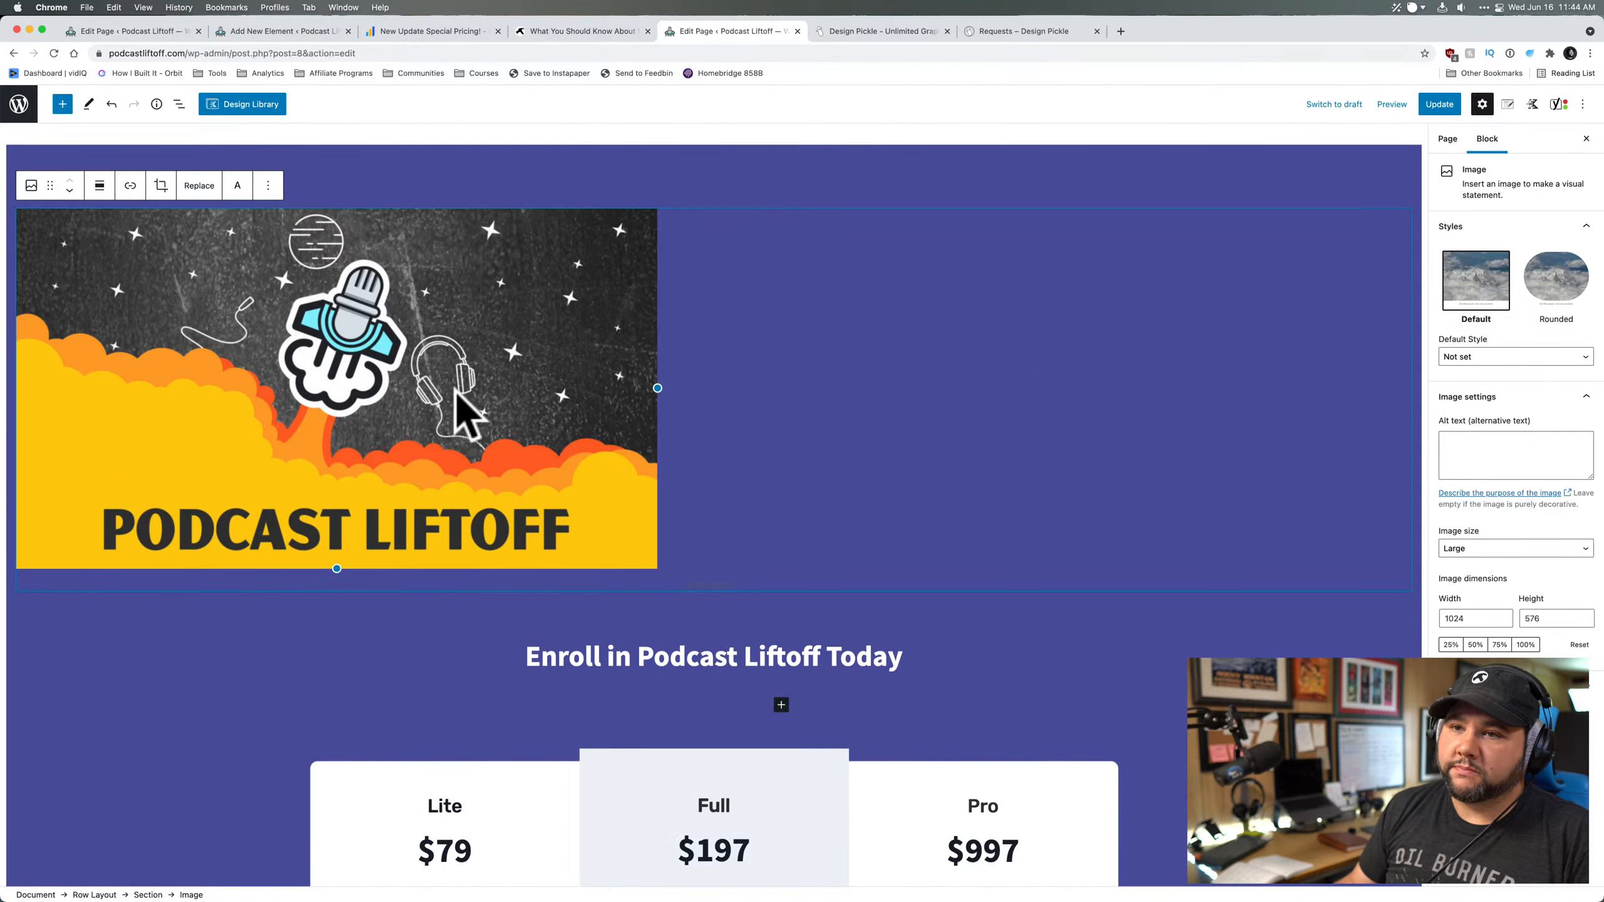
- Try center alignment for the wide artwork, then set its alignment to wide width
left_click(99, 185)
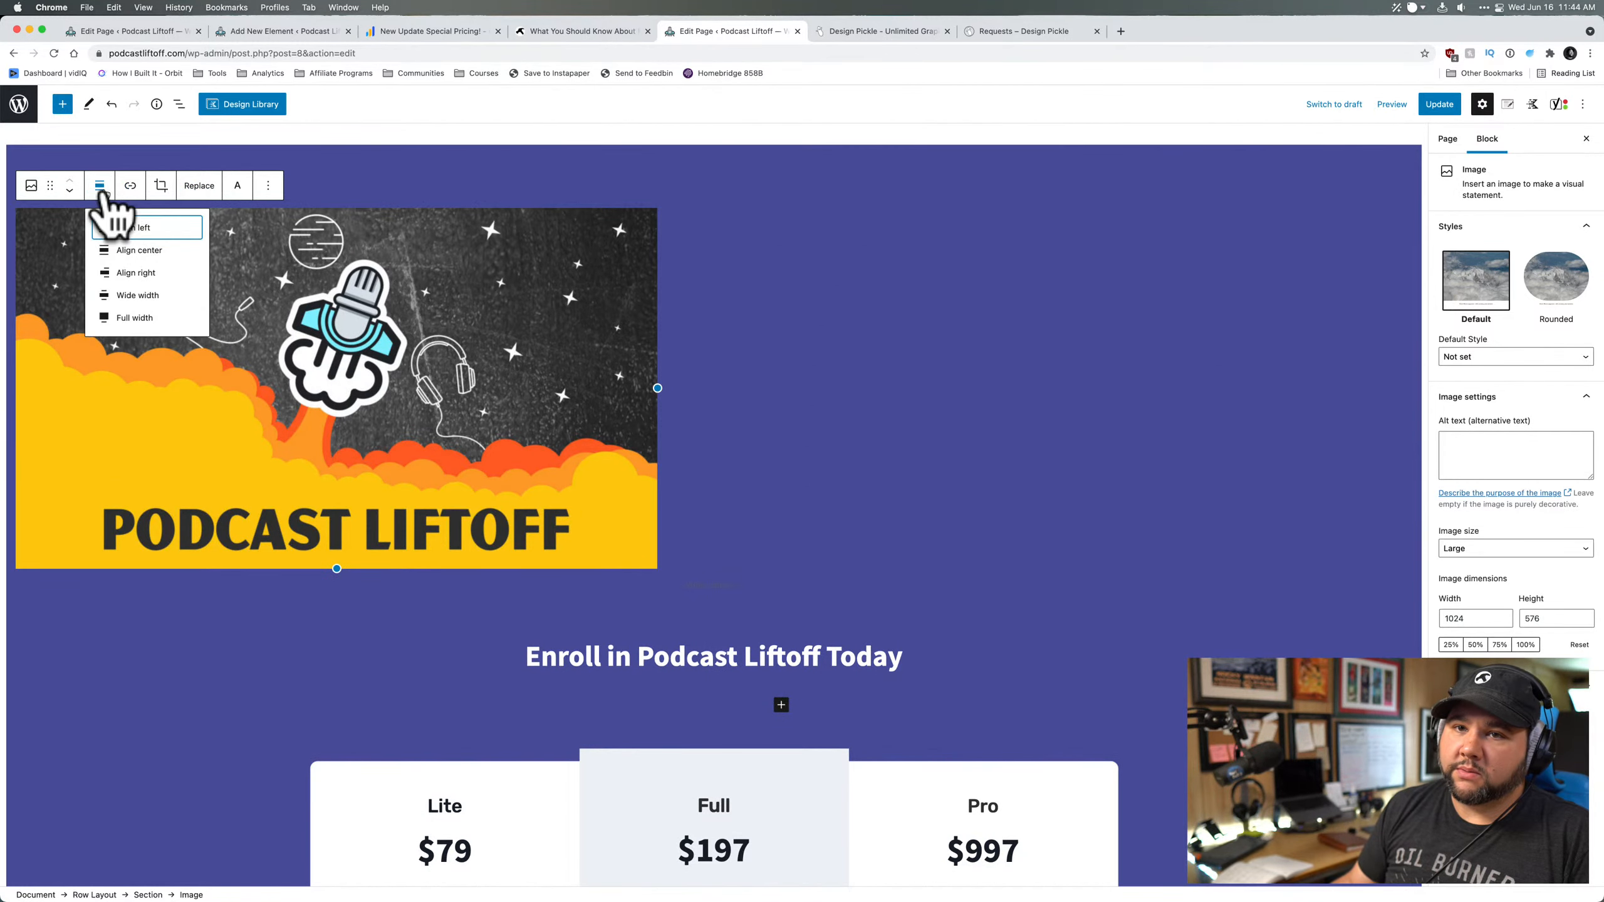
left_click(138, 253)
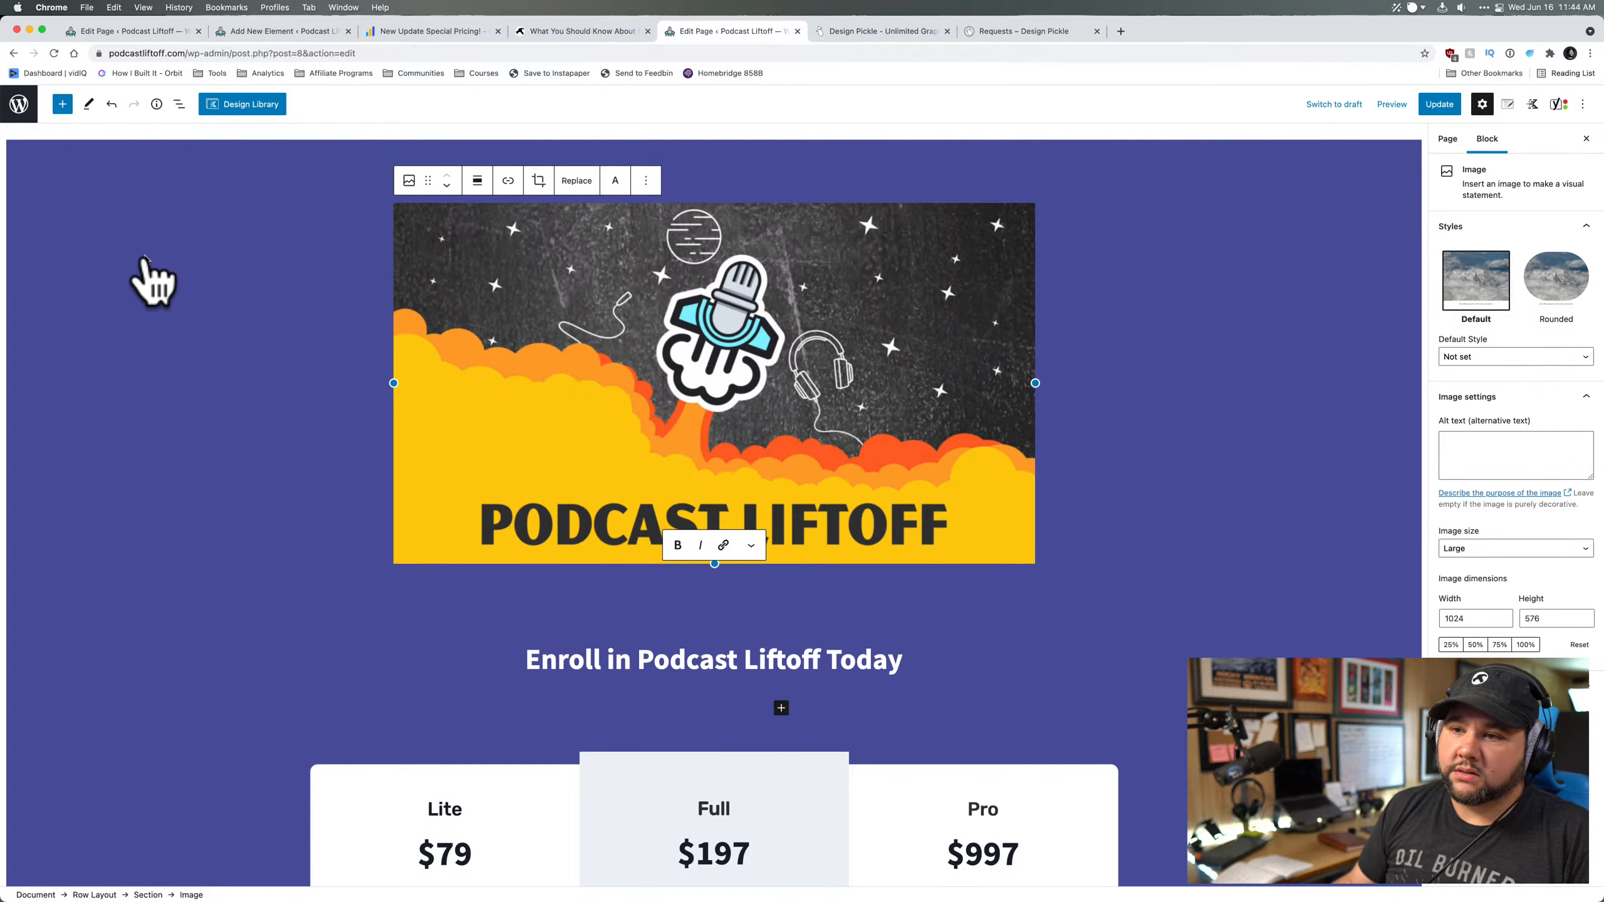
left_click(479, 183)
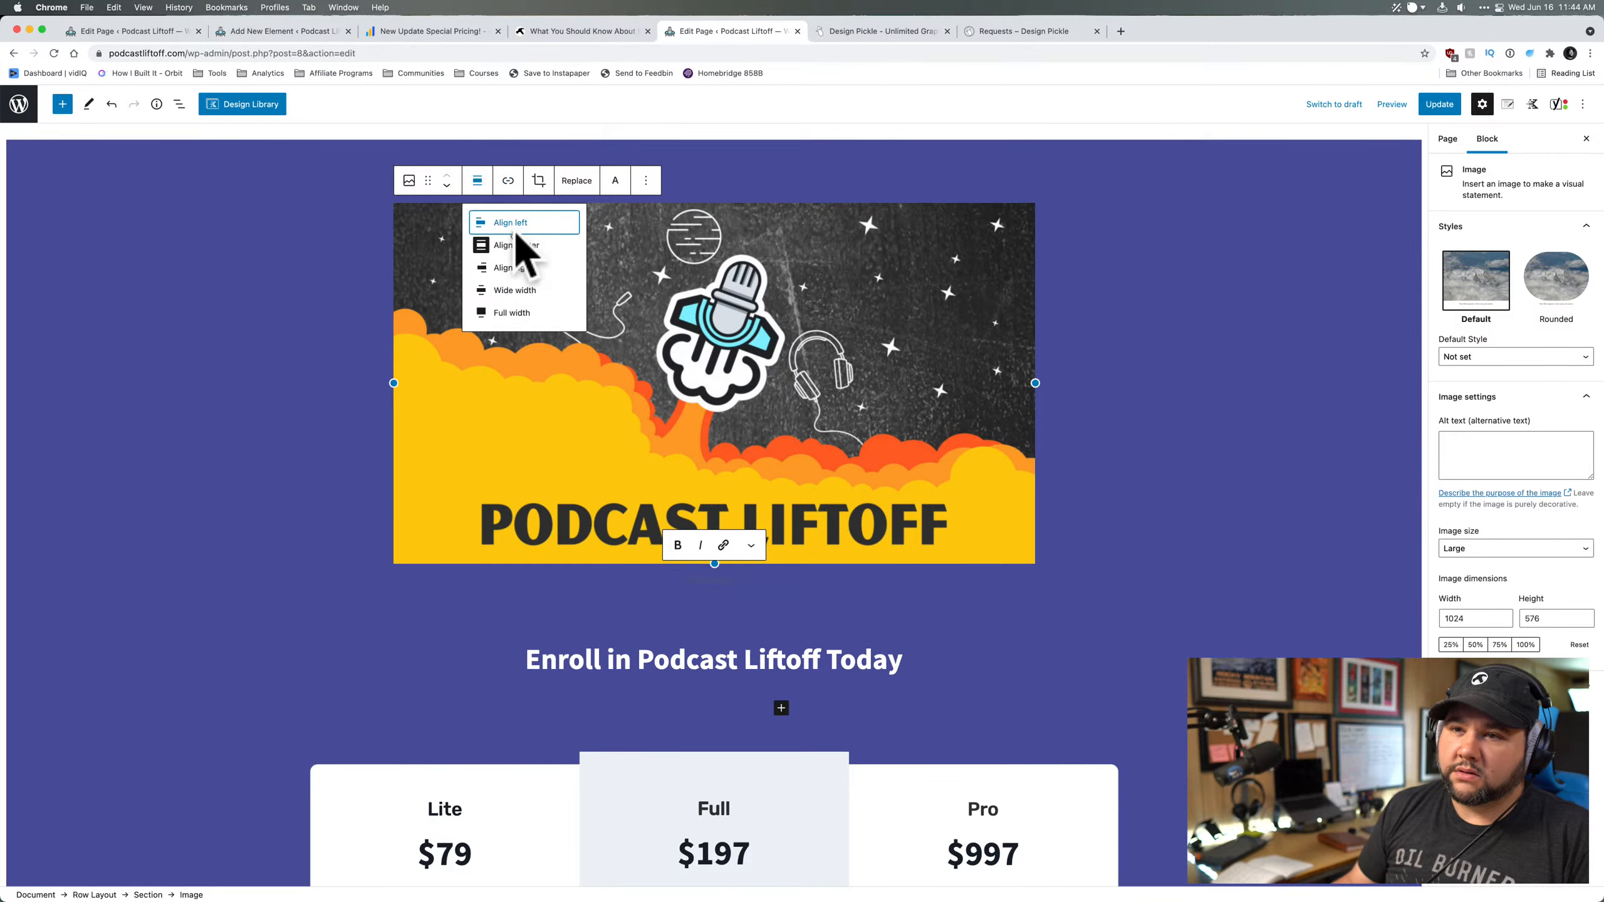
left_click(514, 288)
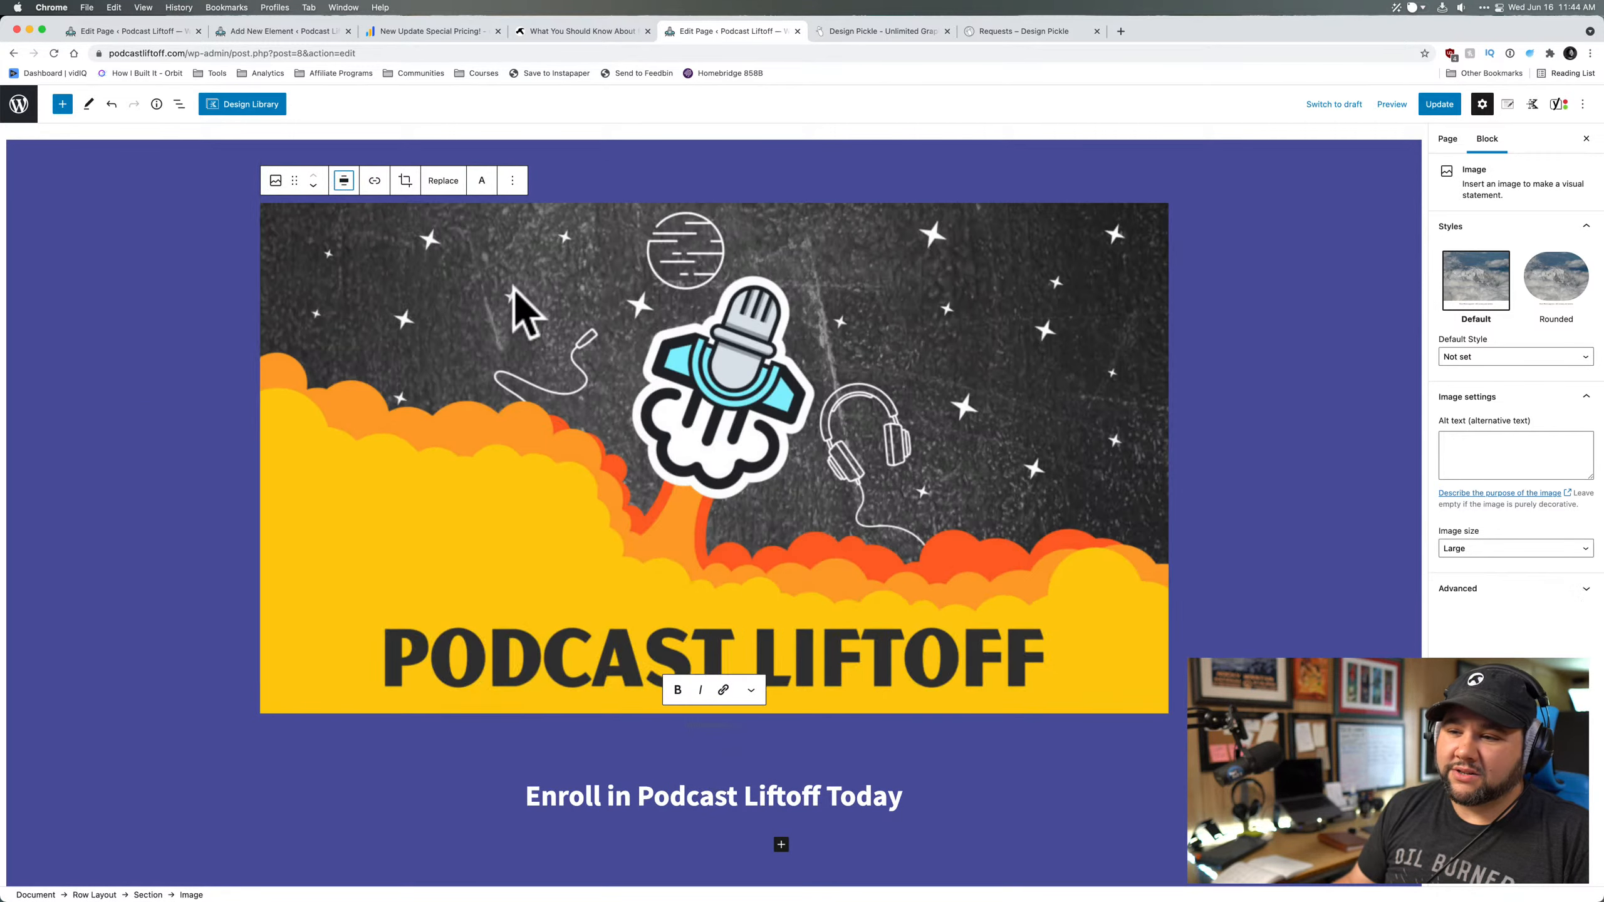
- Remove the wide Podcast Liftoff artwork block from the enrollment section
scroll(762, 480, "down", 3)
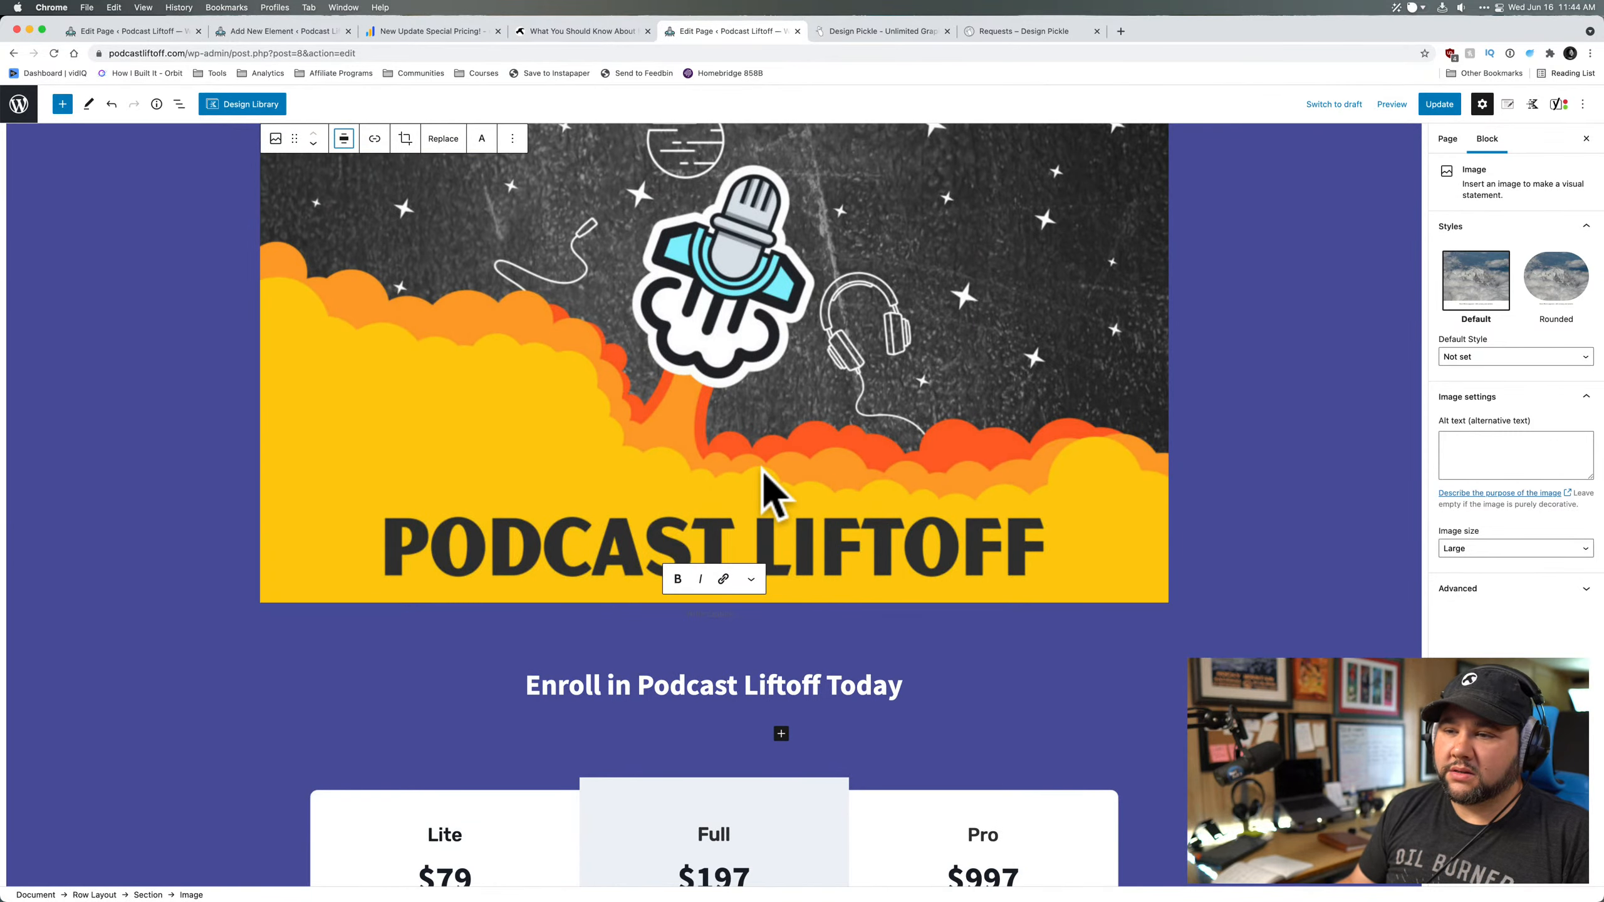
scroll(758, 491, "up", 5)
left_click(511, 270)
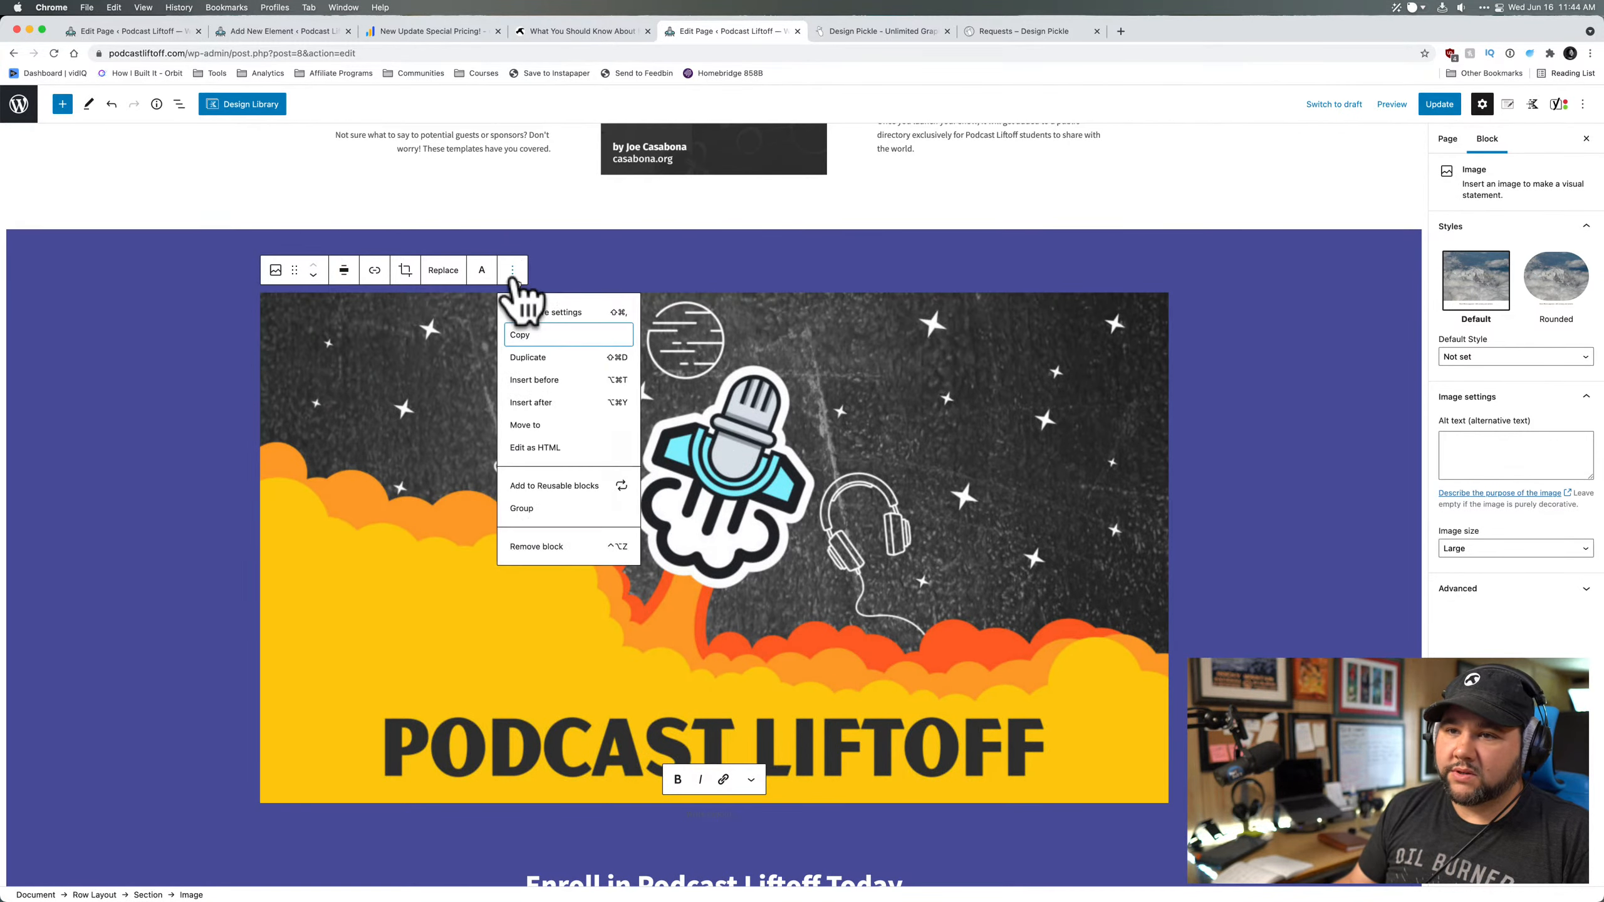
left_click(550, 547)
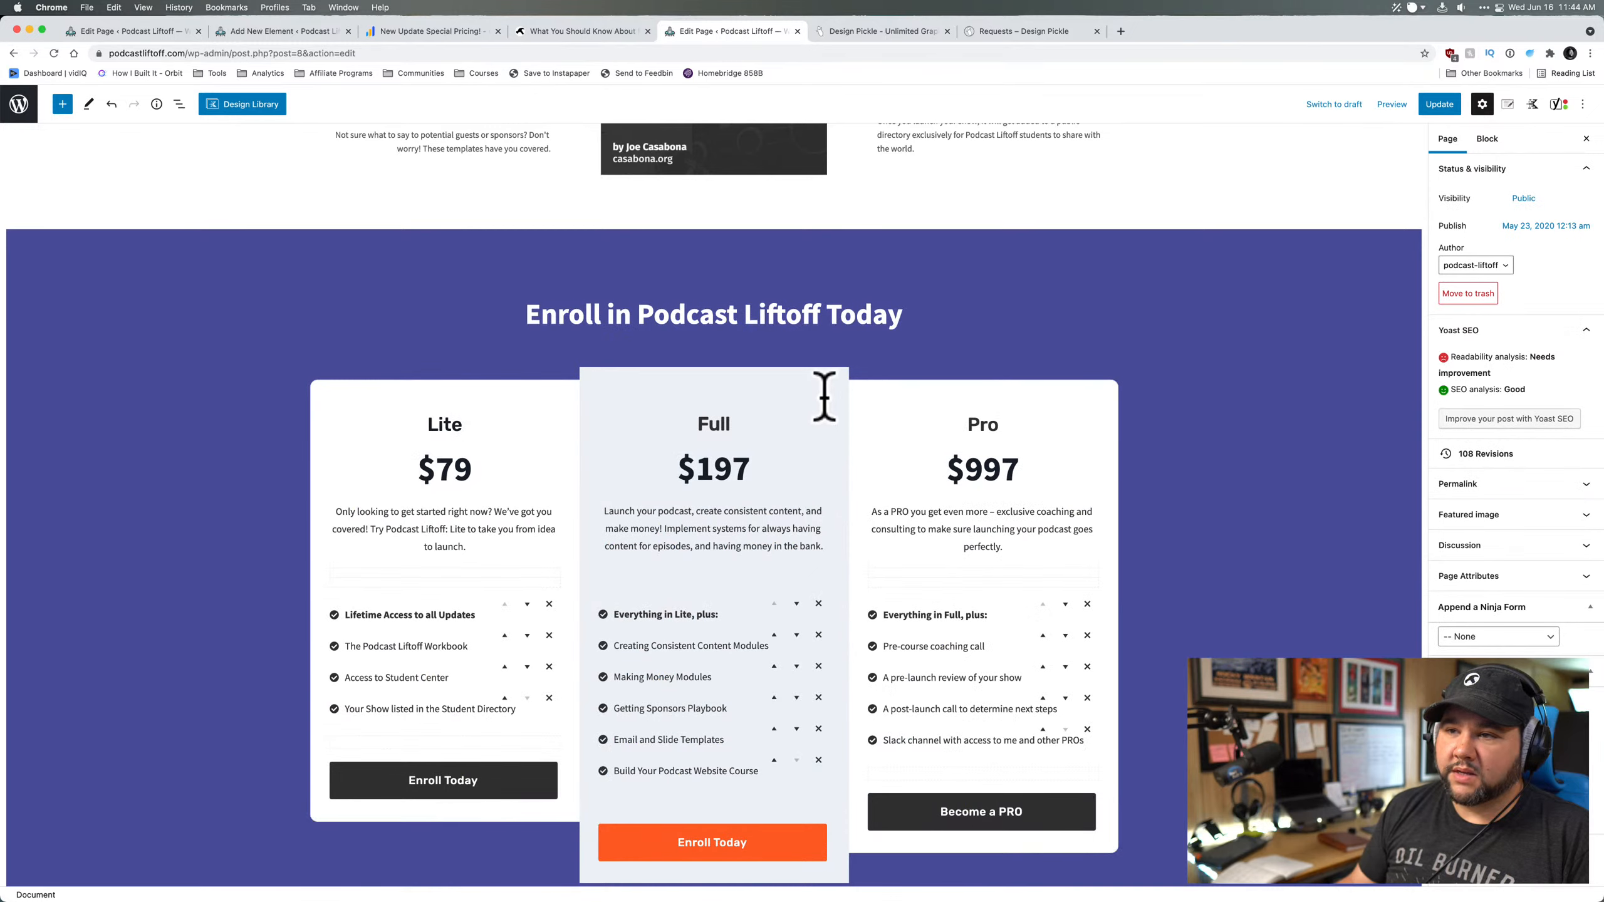
- Publish the landing page update and return to the list of site pages
scroll(1273, 427, "up", 20)
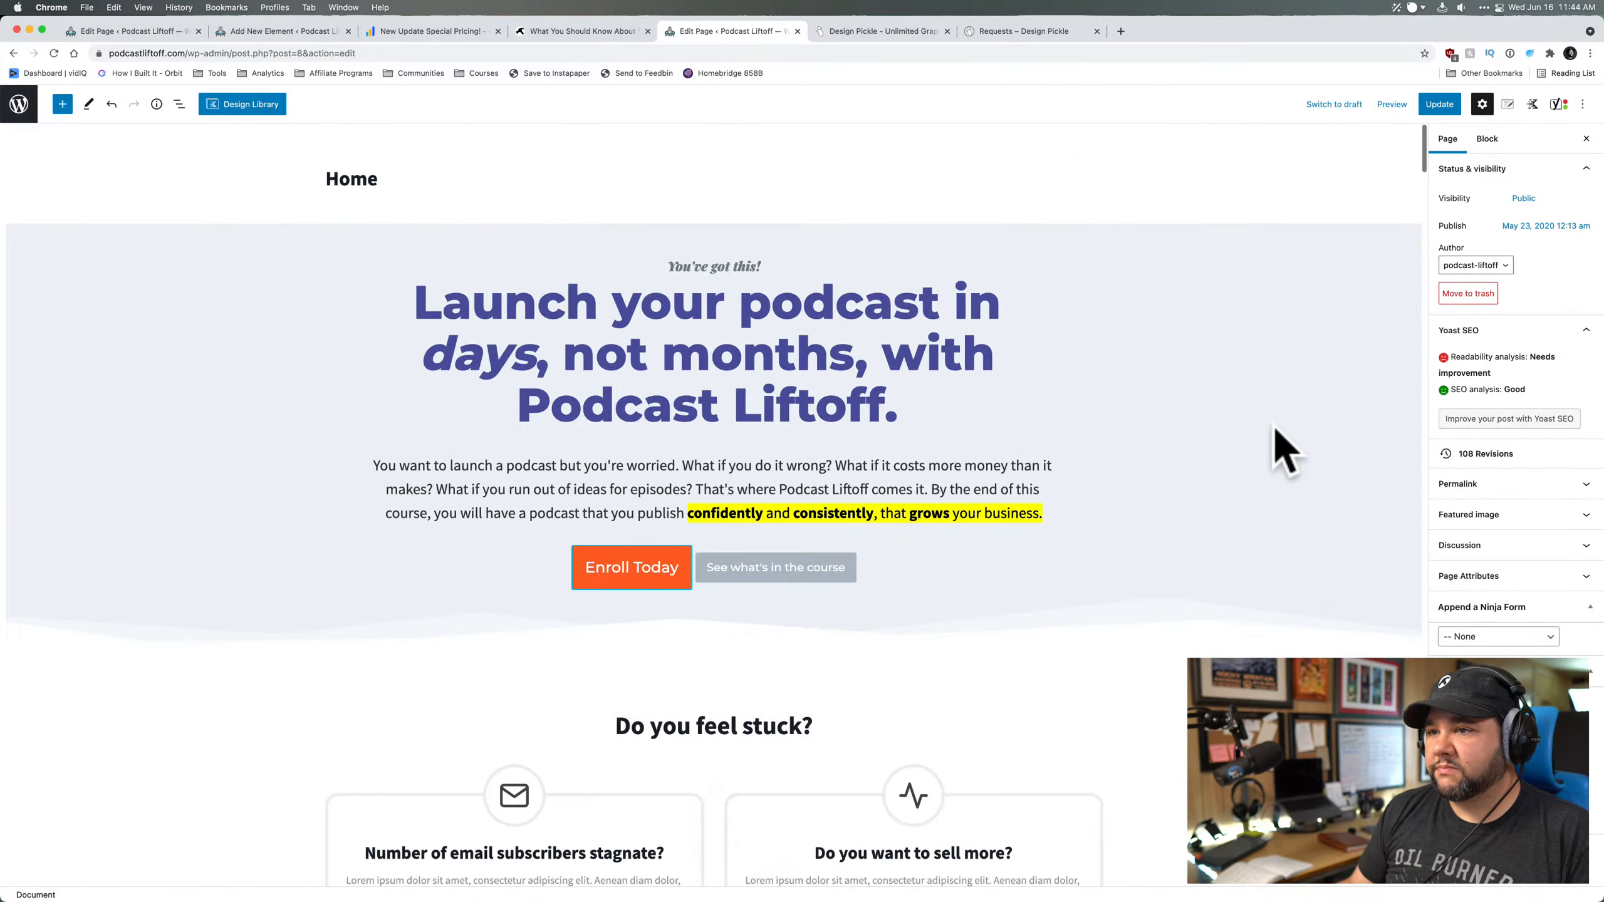
left_click(1434, 104)
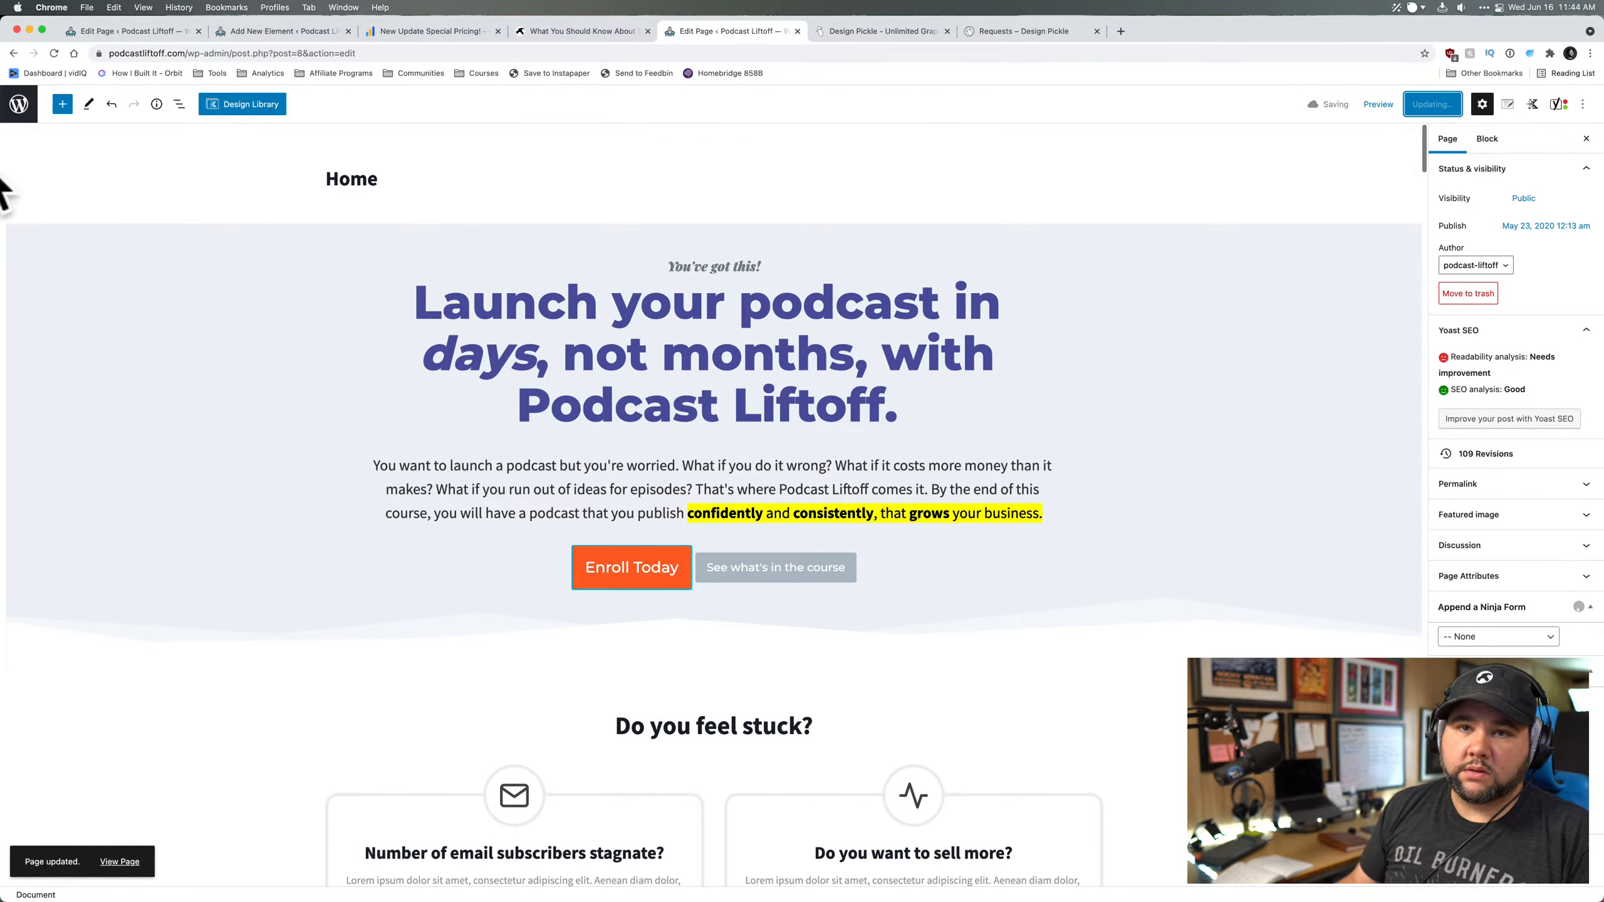
left_click(22, 103)
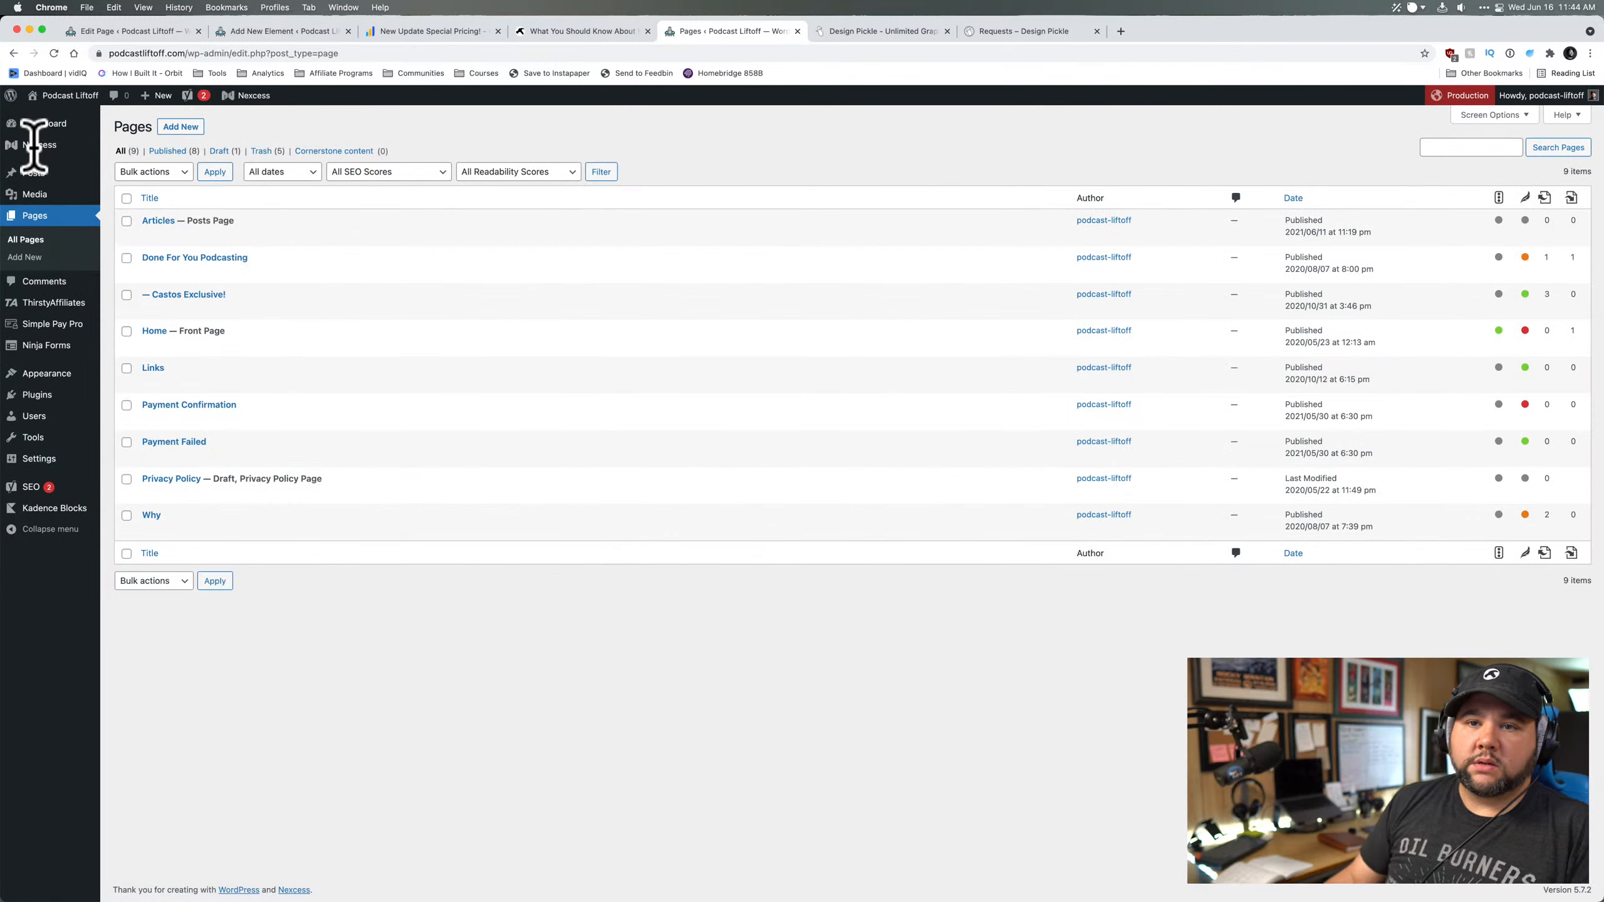
- Open the live "How to Get Good Room Acoustics" post from the posts list and review its layout and content
mouse_move(50, 129)
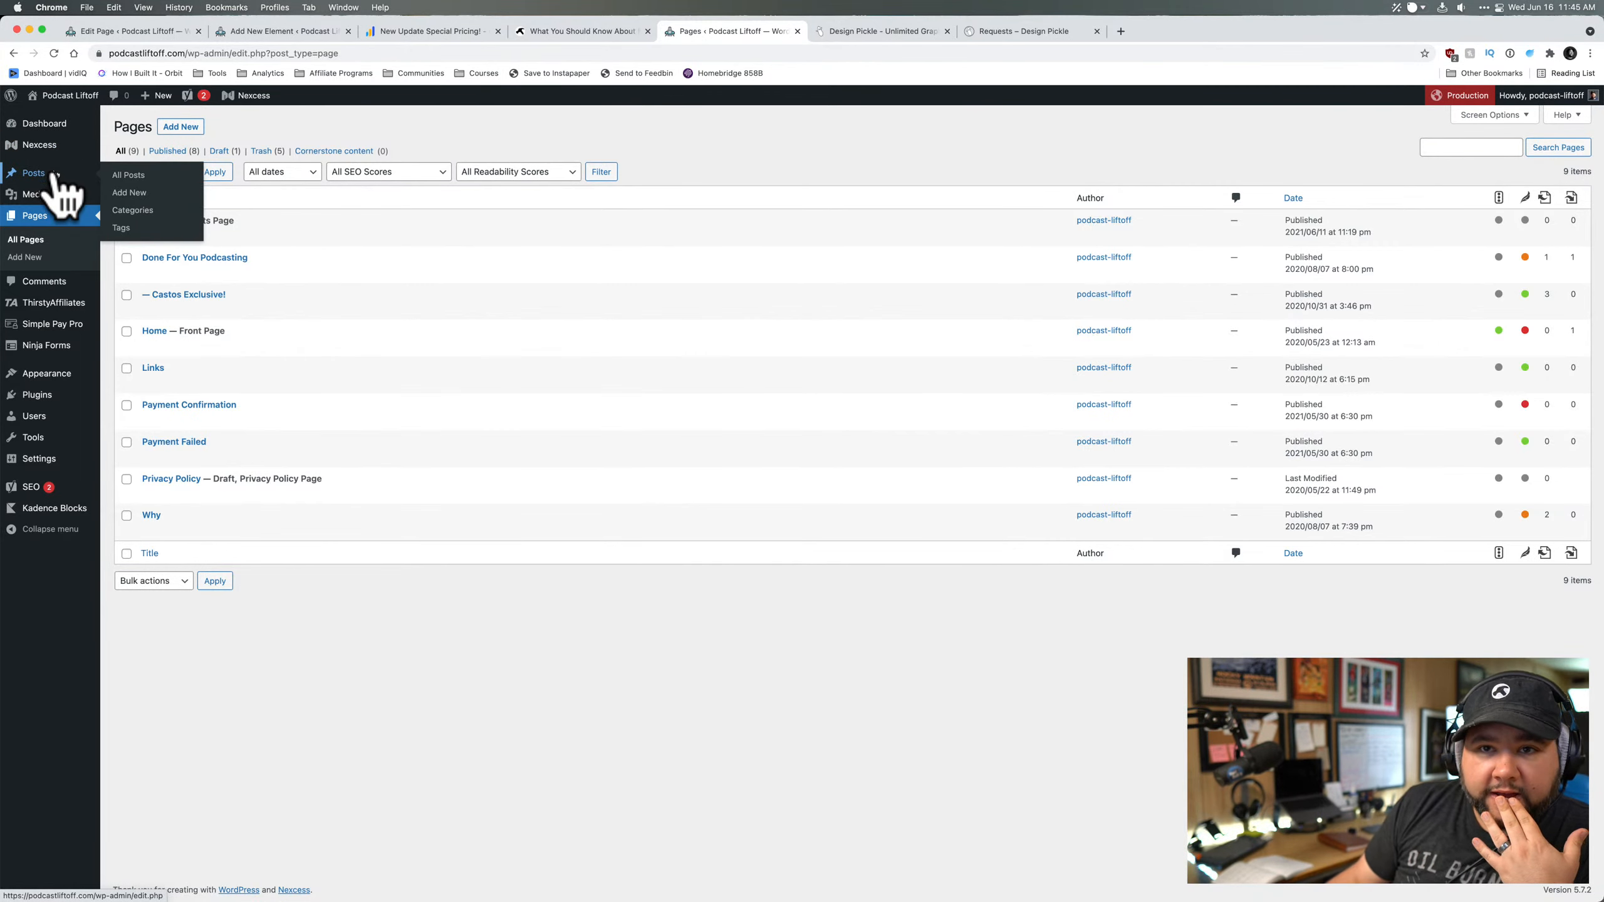
left_click(68, 175)
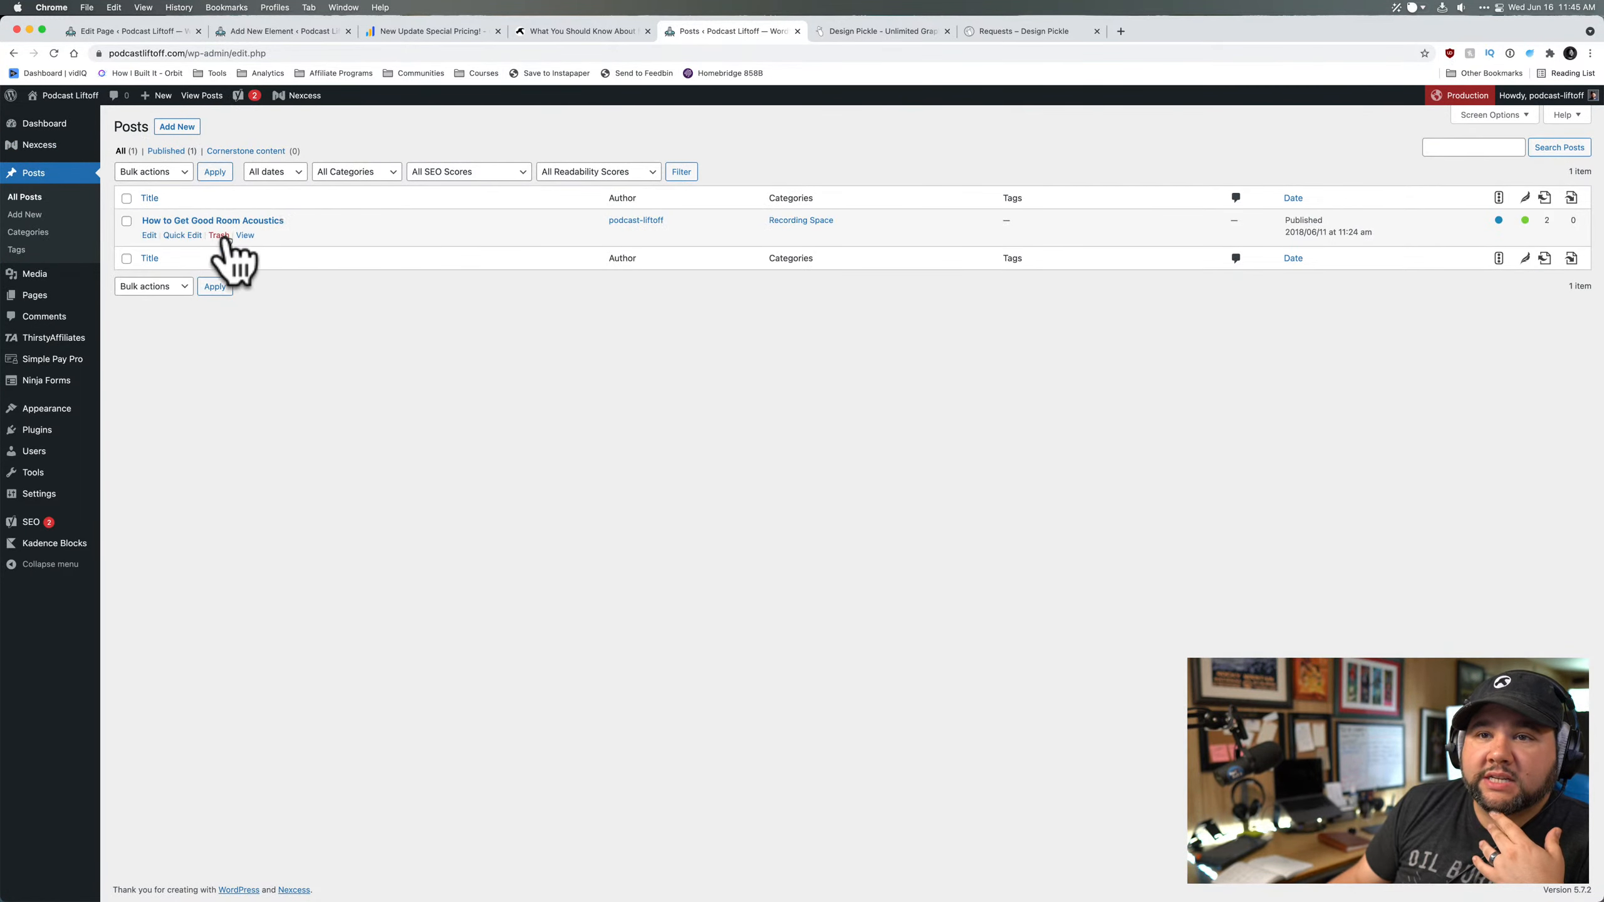
left_click(246, 236)
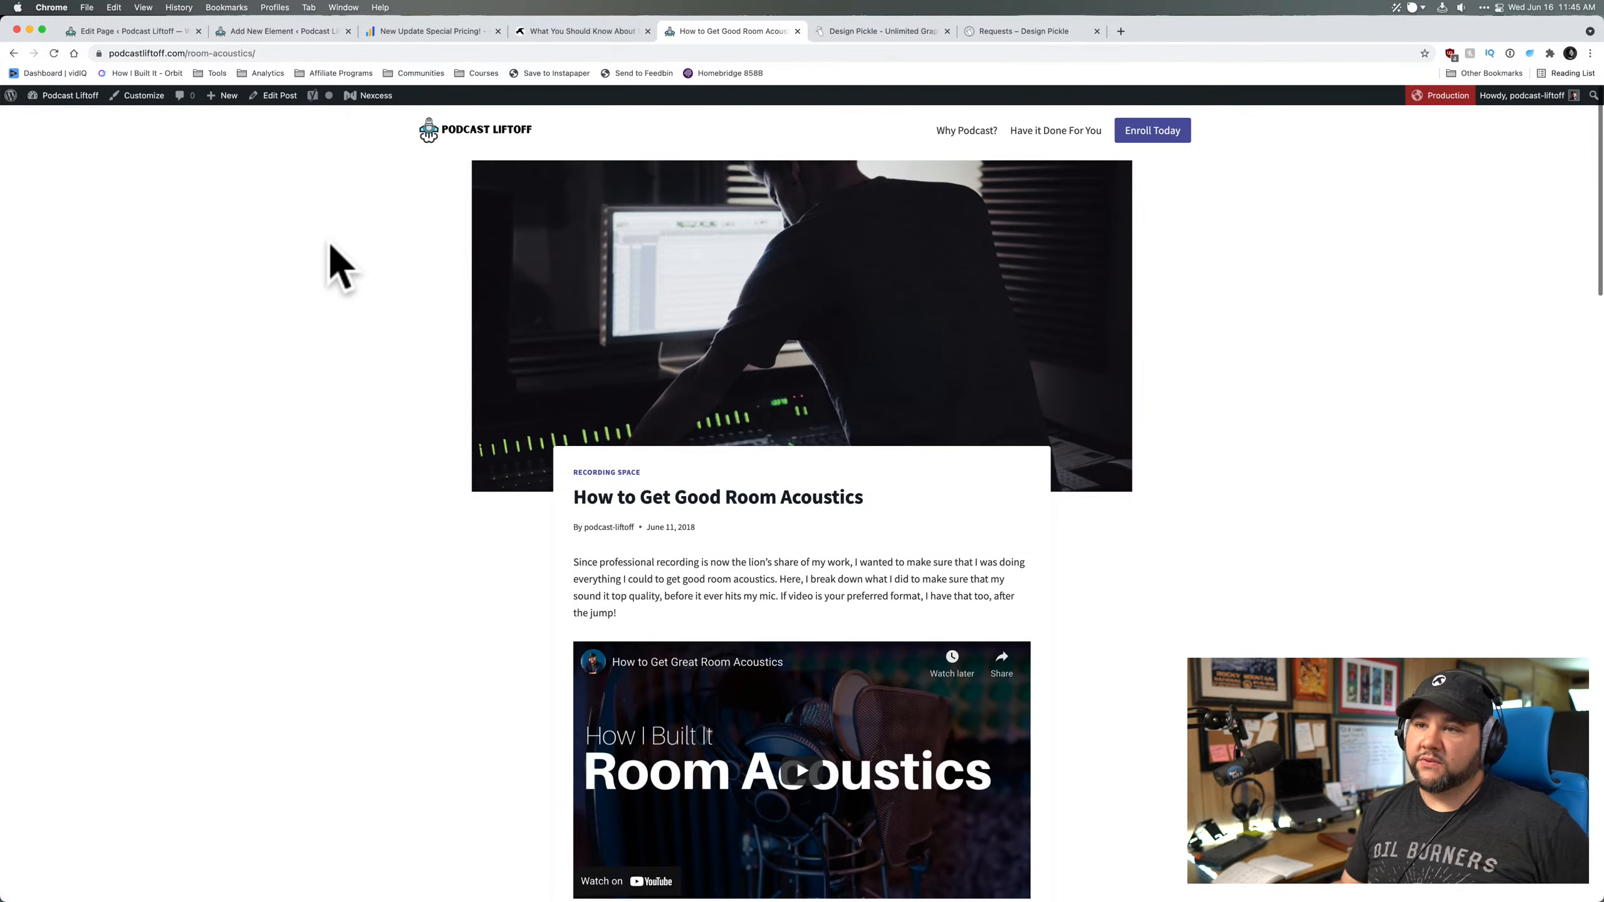
scroll(315, 481, "down", 4)
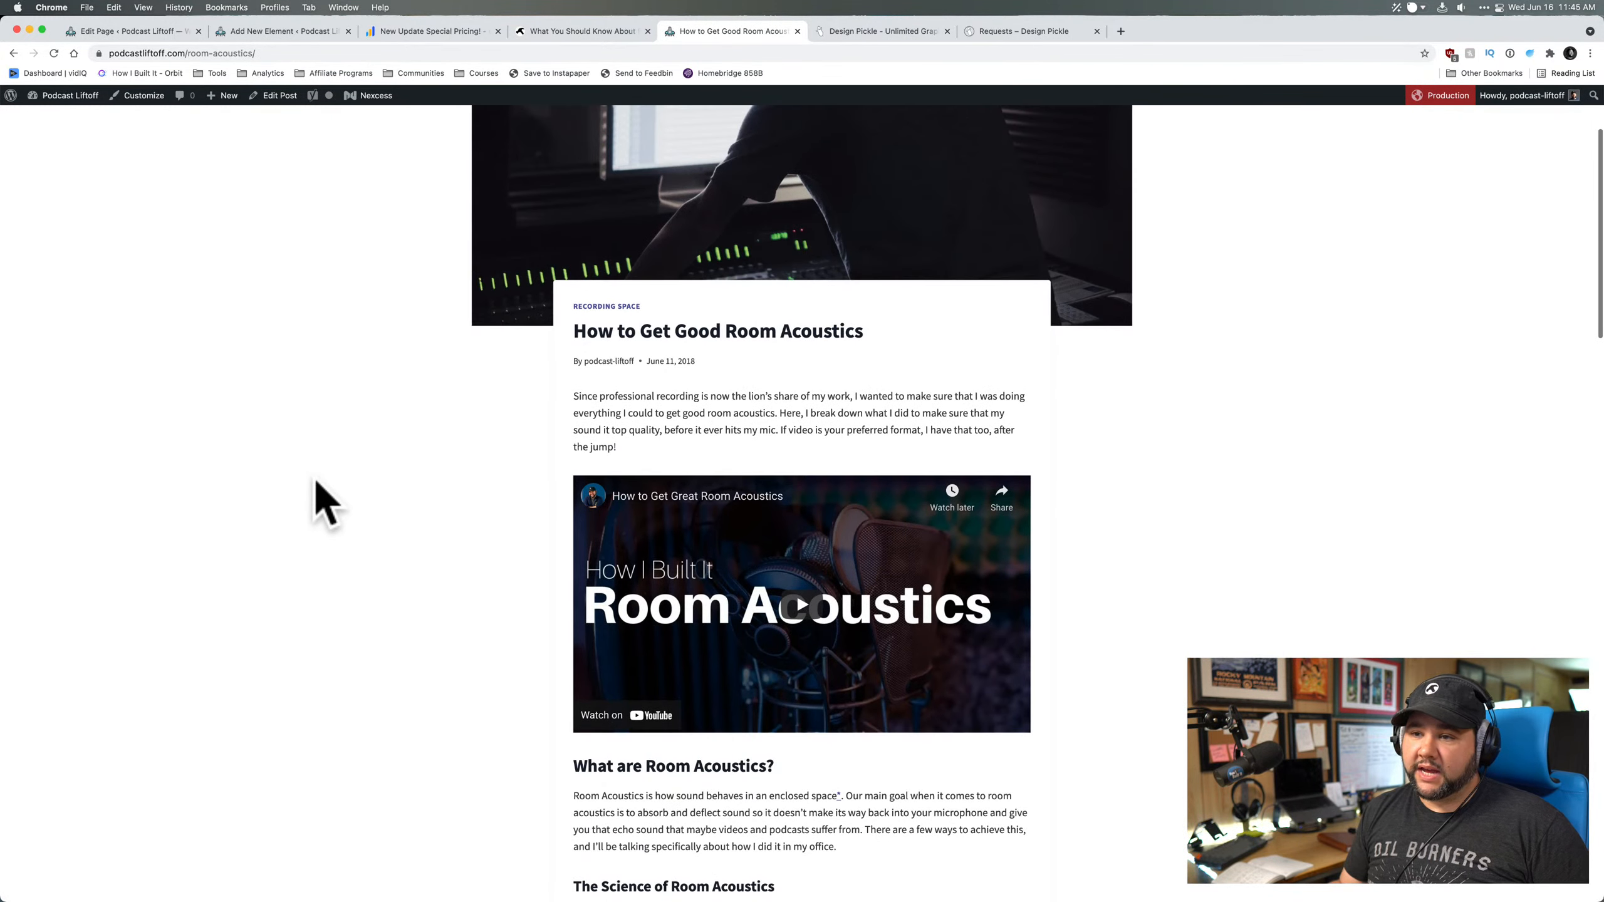
scroll(313, 477, "down", 16)
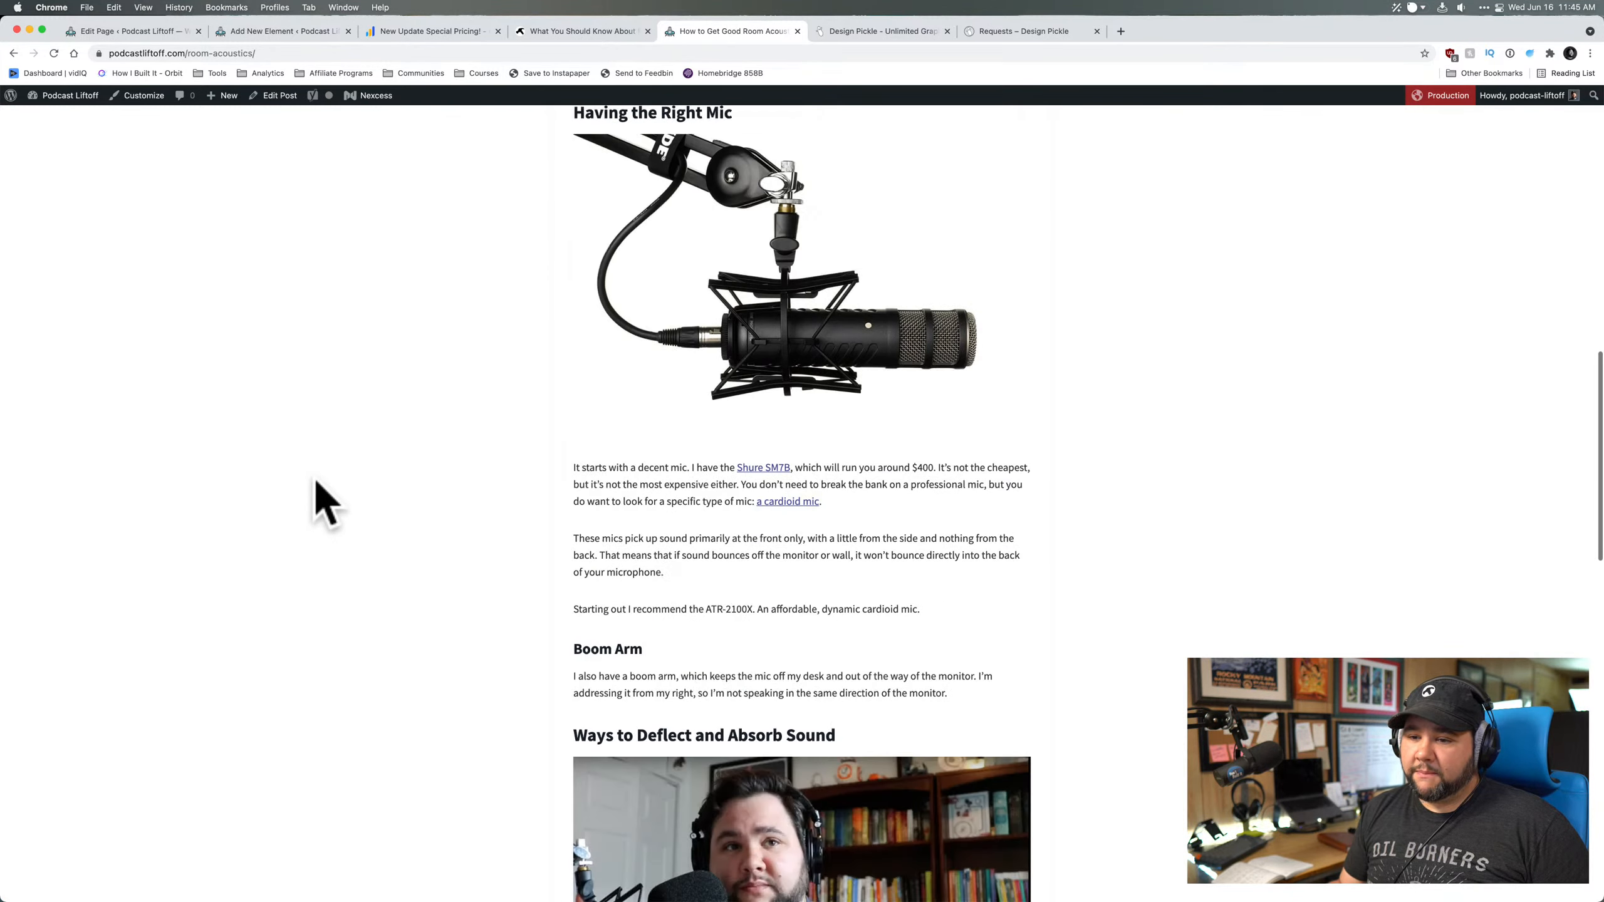
scroll(314, 477, "down", 7)
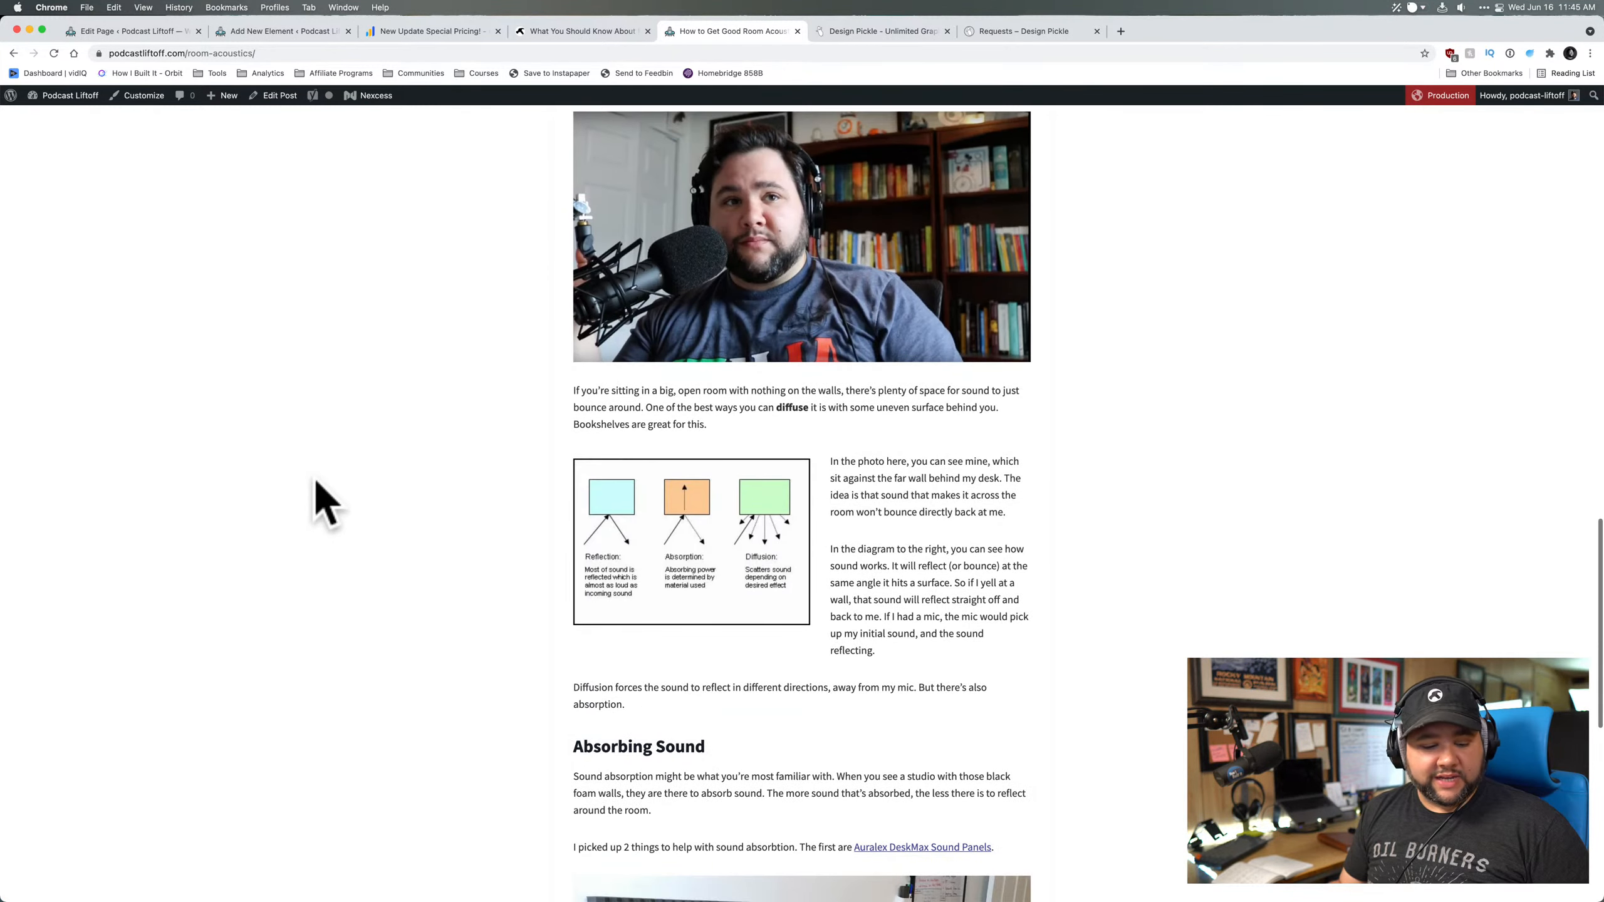
scroll(313, 478, "up", 20)
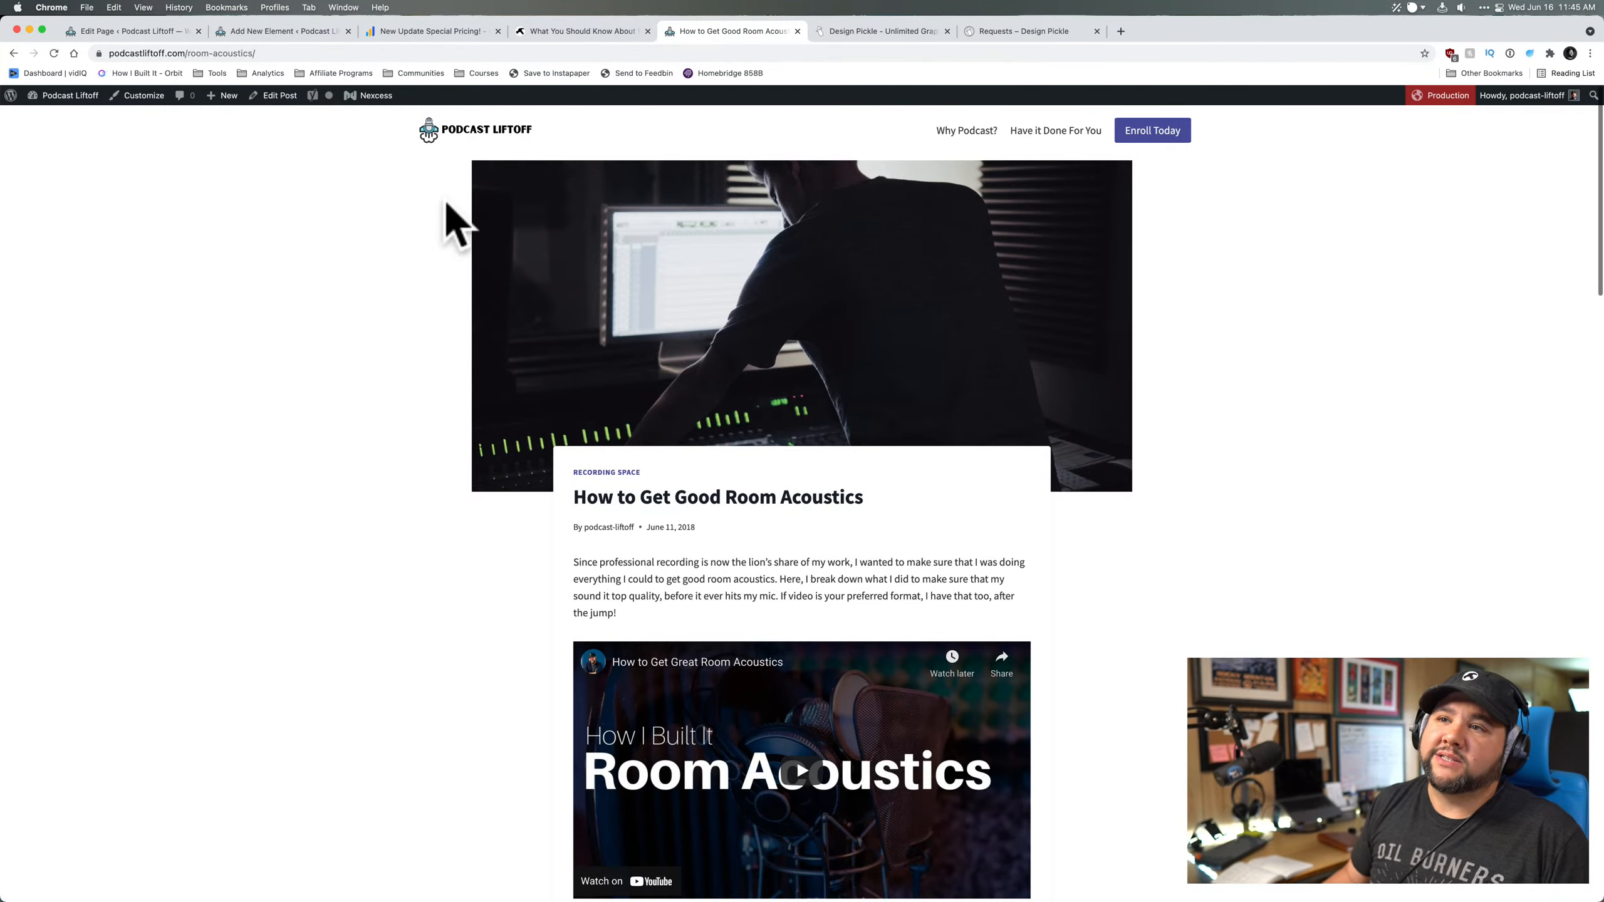
- Load casabona.org in place of the How I Built It article and open its blog
left_click(616, 31)
scroll(573, 409, "up", 15)
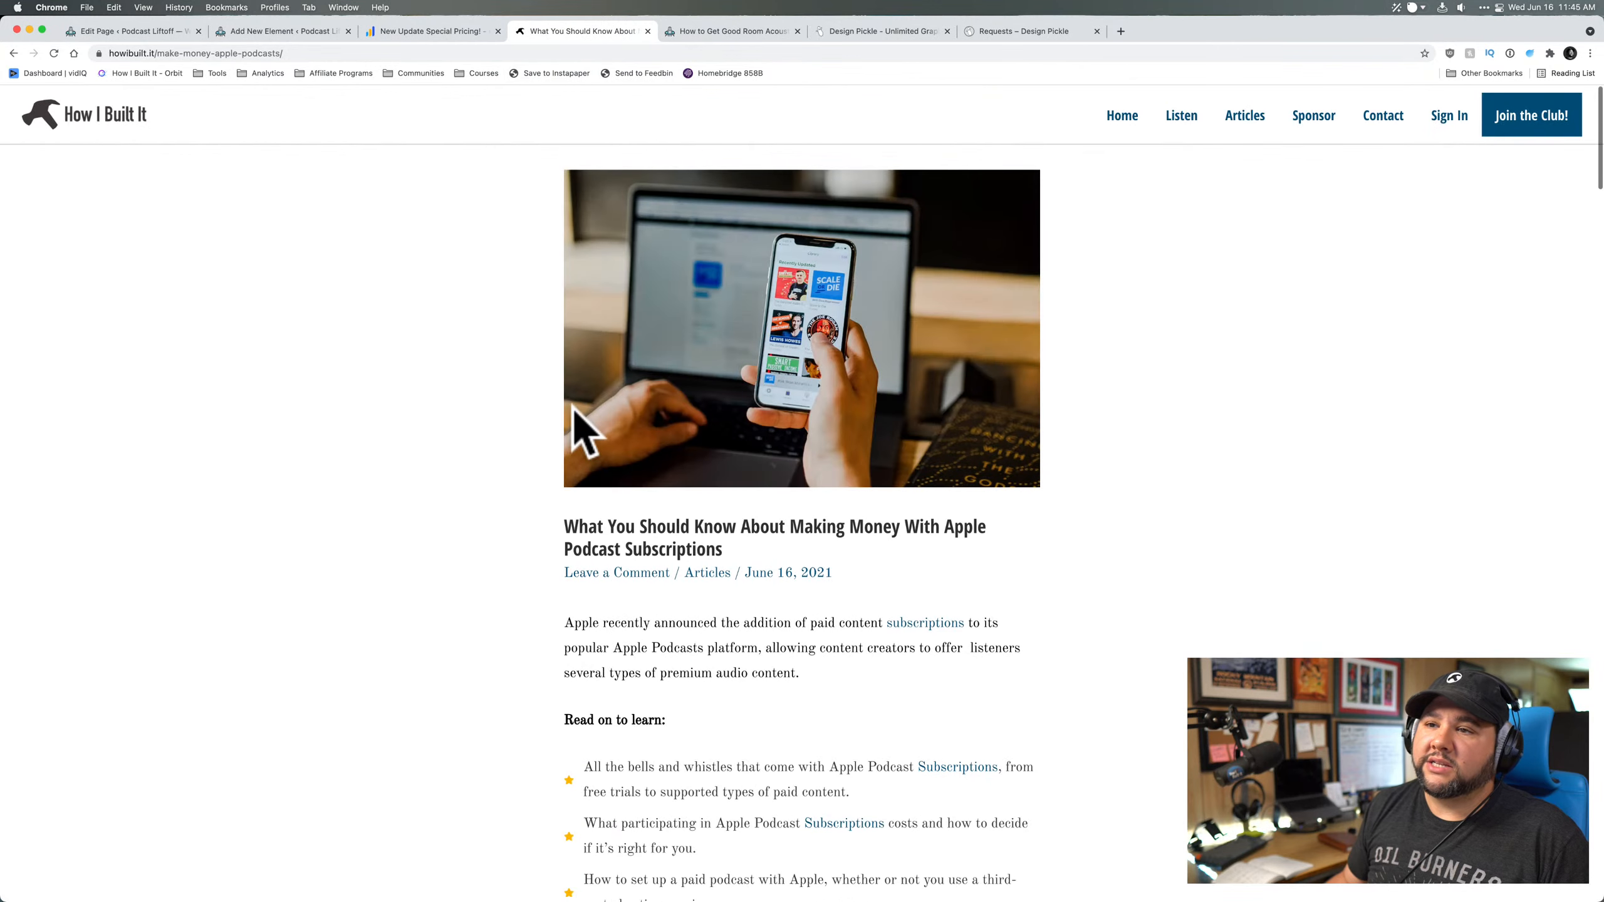
left_click(605, 52)
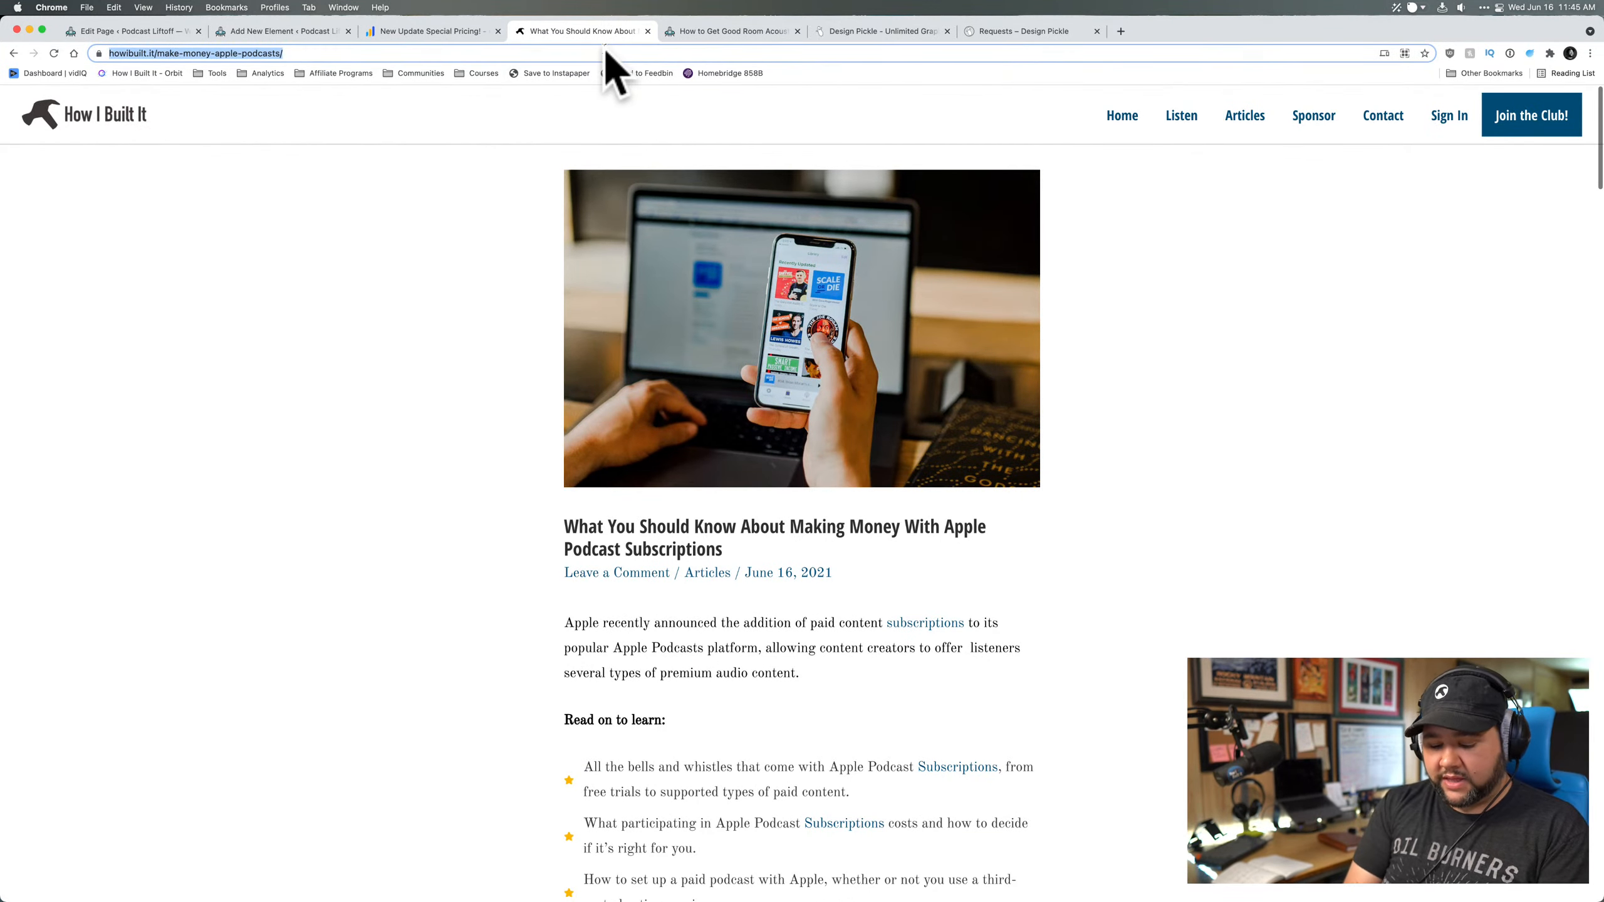
type("casa")
key("Return")
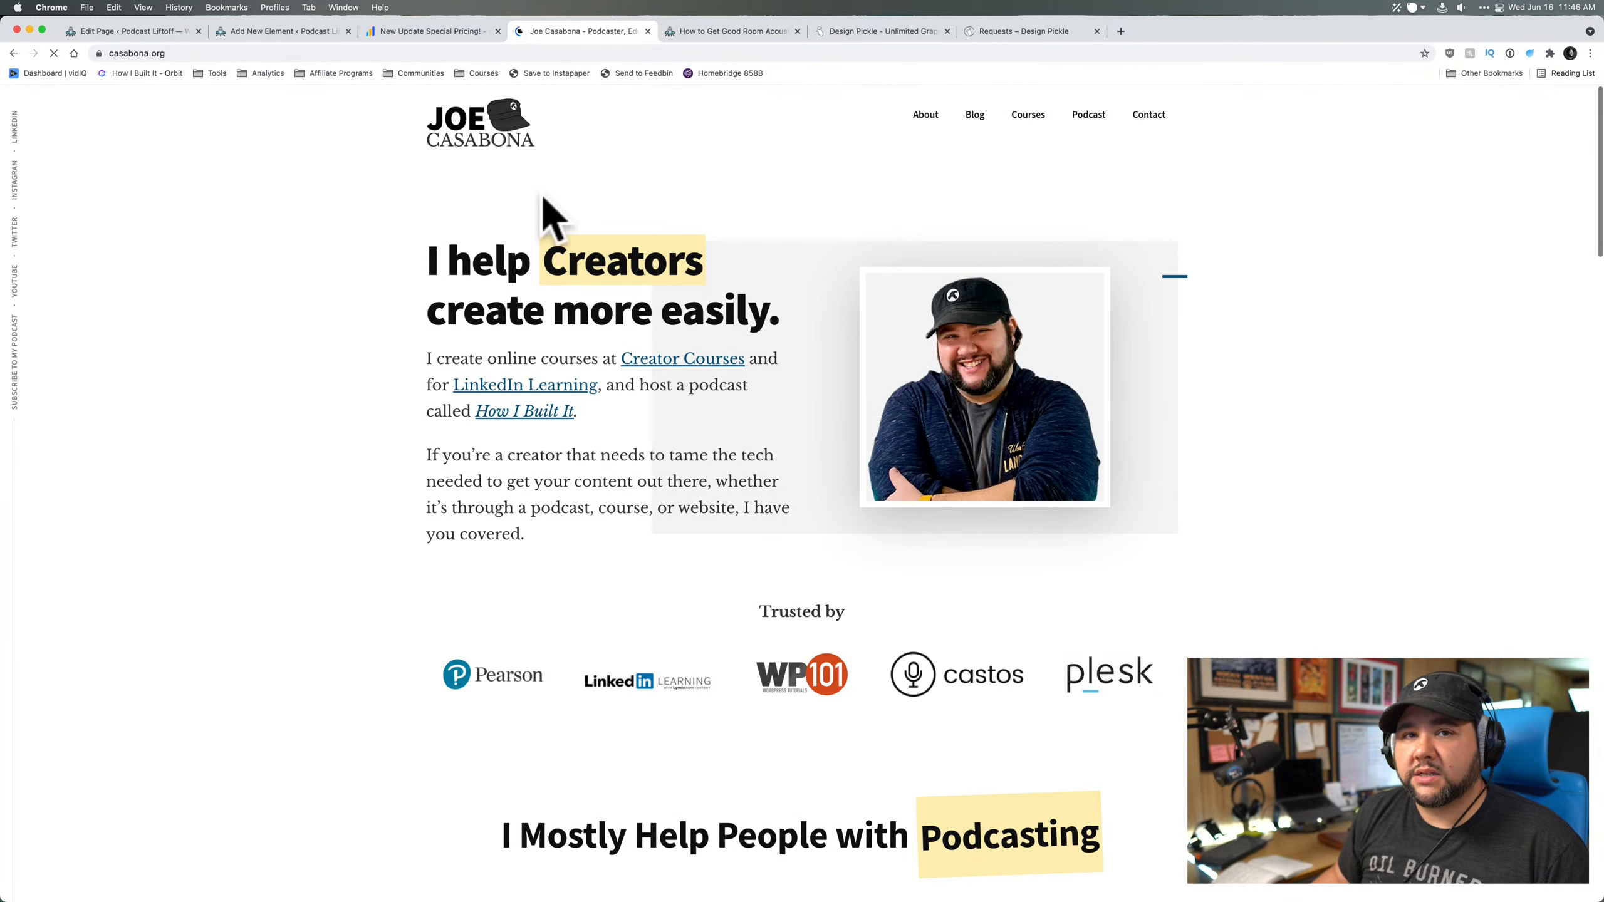
scroll(492, 252, "down", 1)
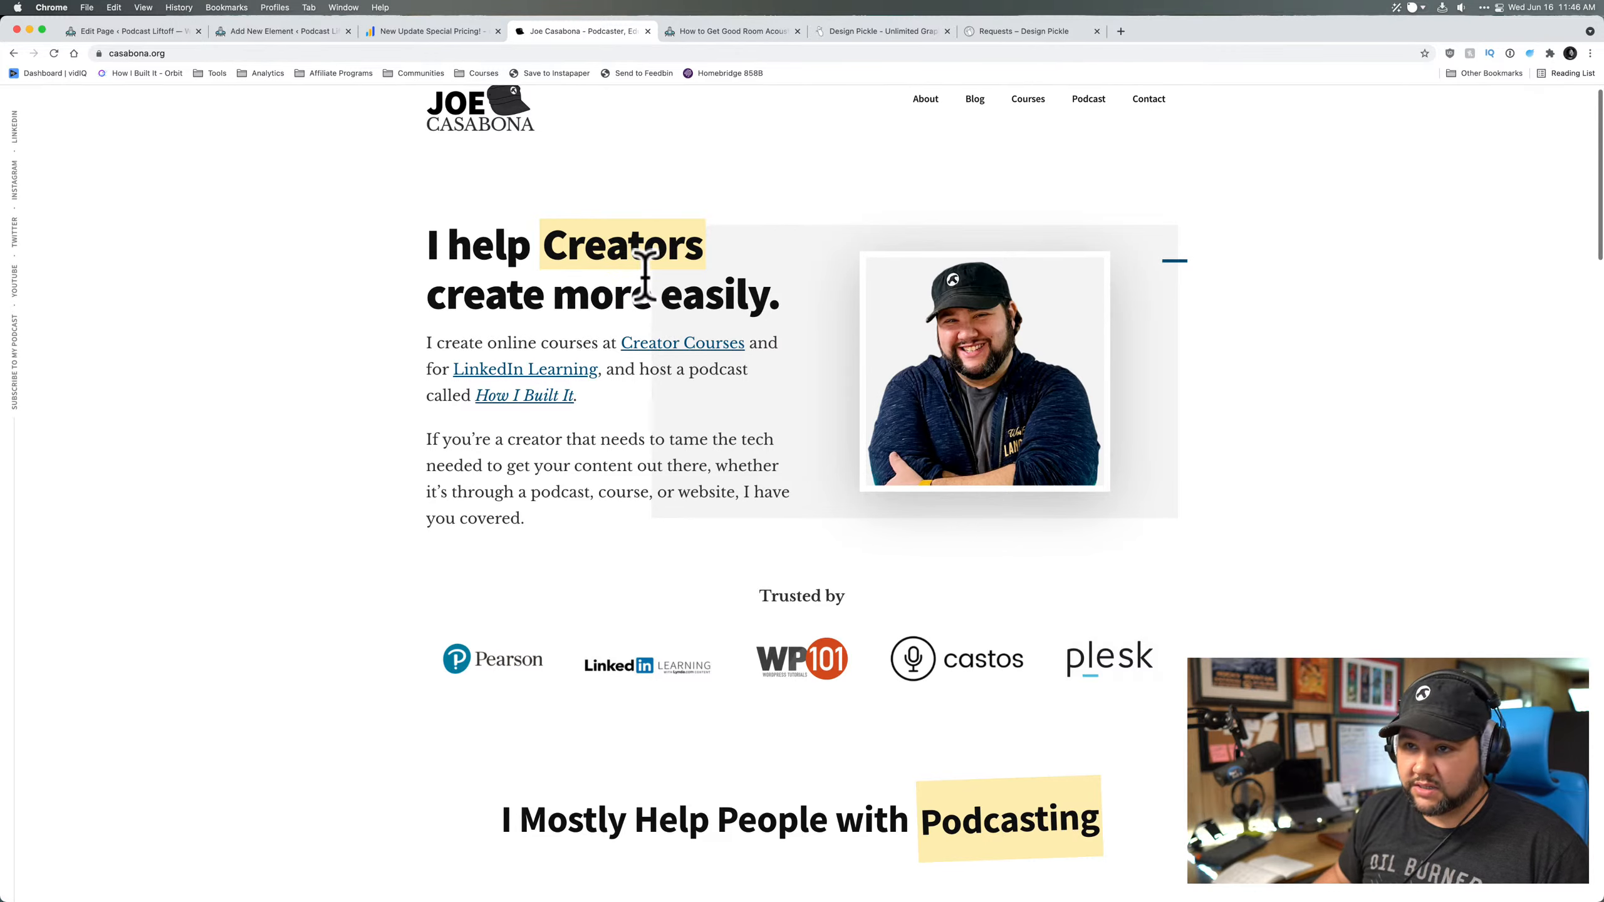
left_click_drag(436, 436, 566, 552)
left_click(476, 459)
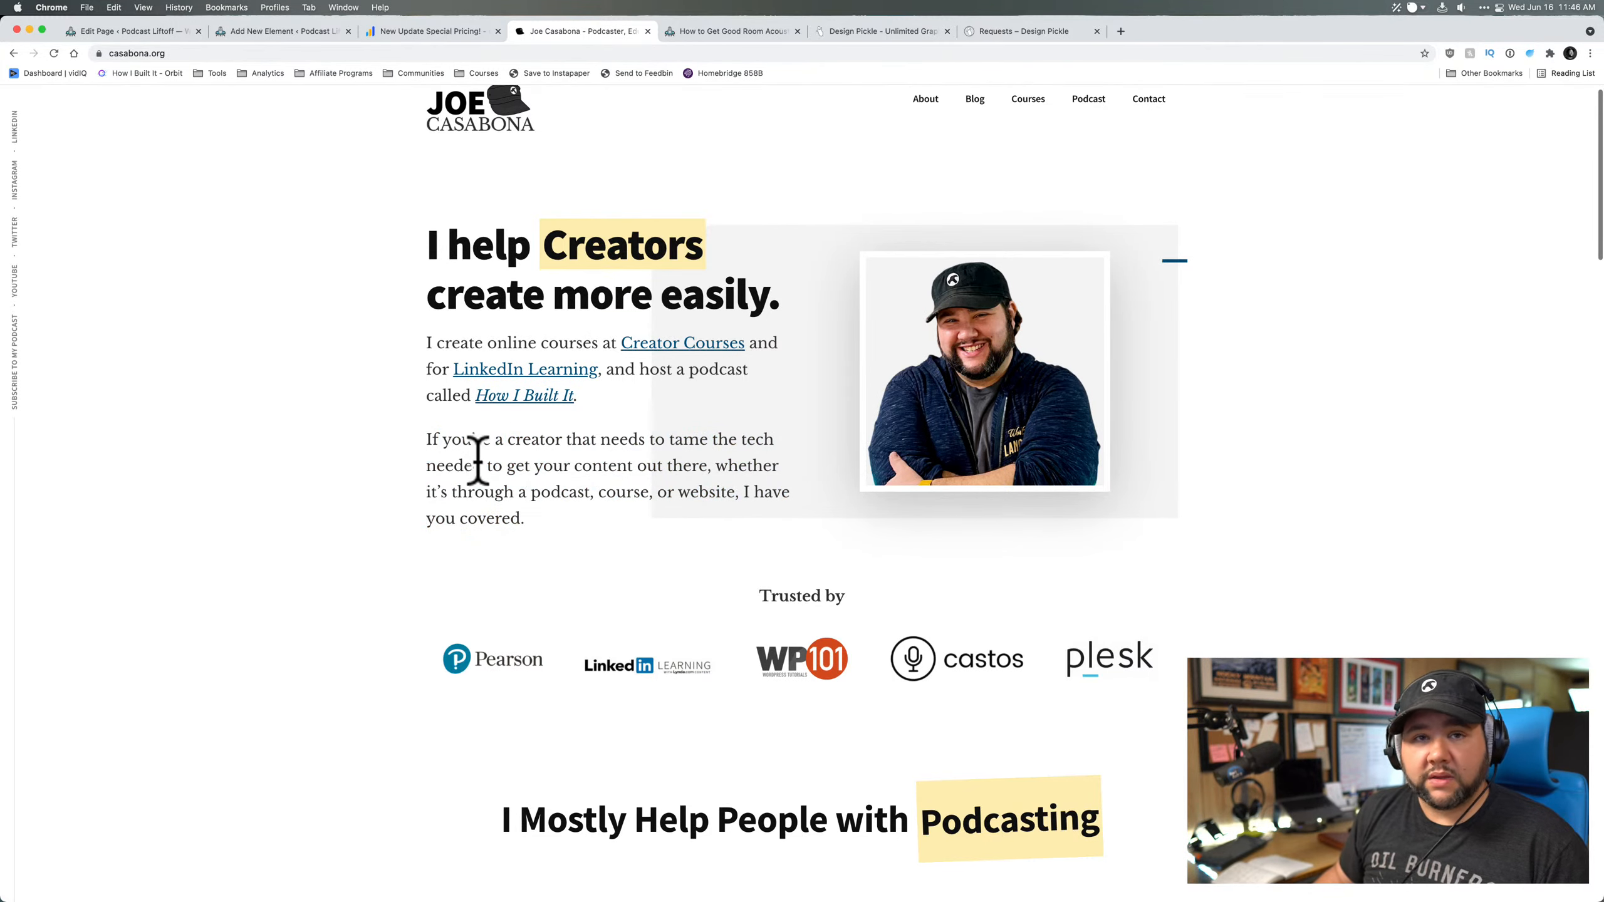
left_click(974, 101)
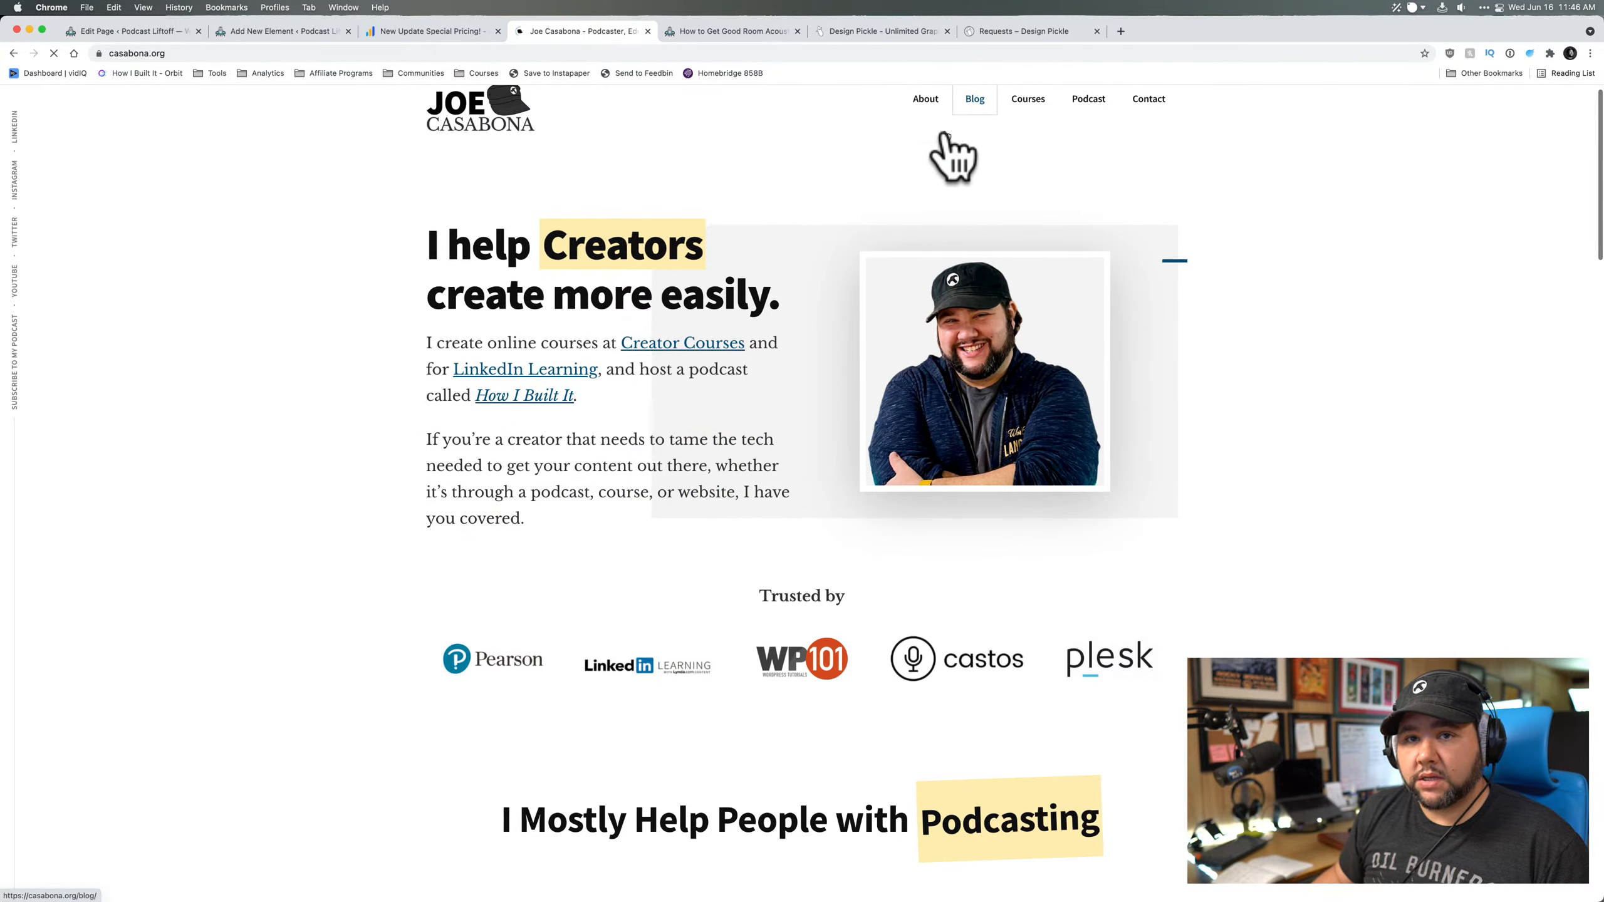
- Examine how the blog listing presents externally linked video and podcast entries compared with regular articles
scroll(351, 442, "down", 10)
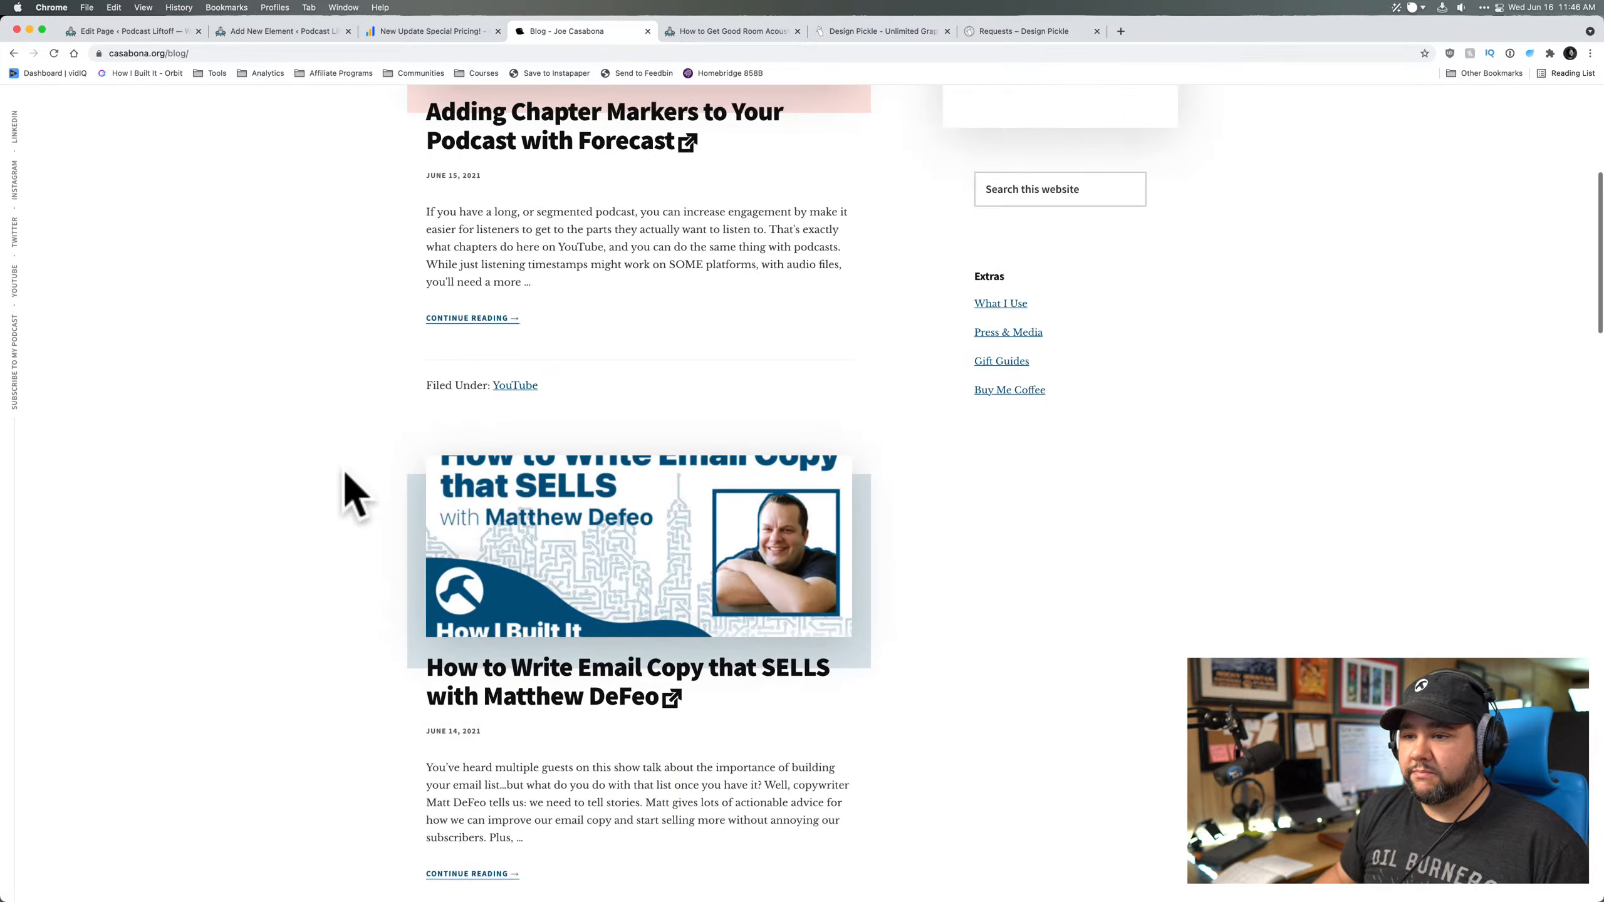
scroll(637, 499, "down", 1)
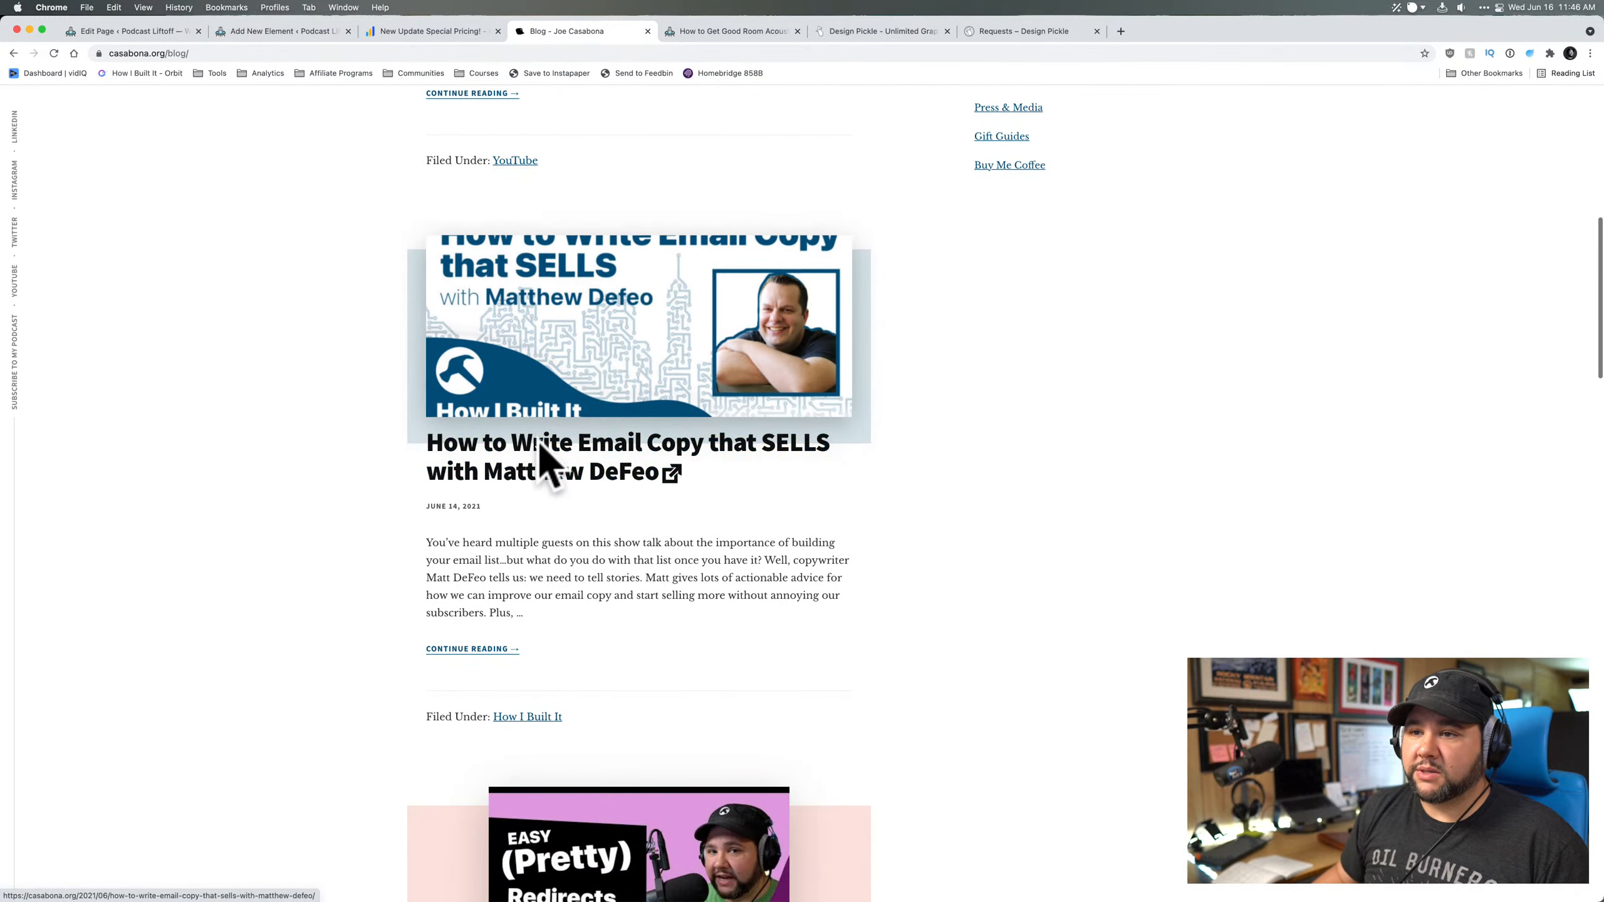
scroll(556, 407, "up", 4)
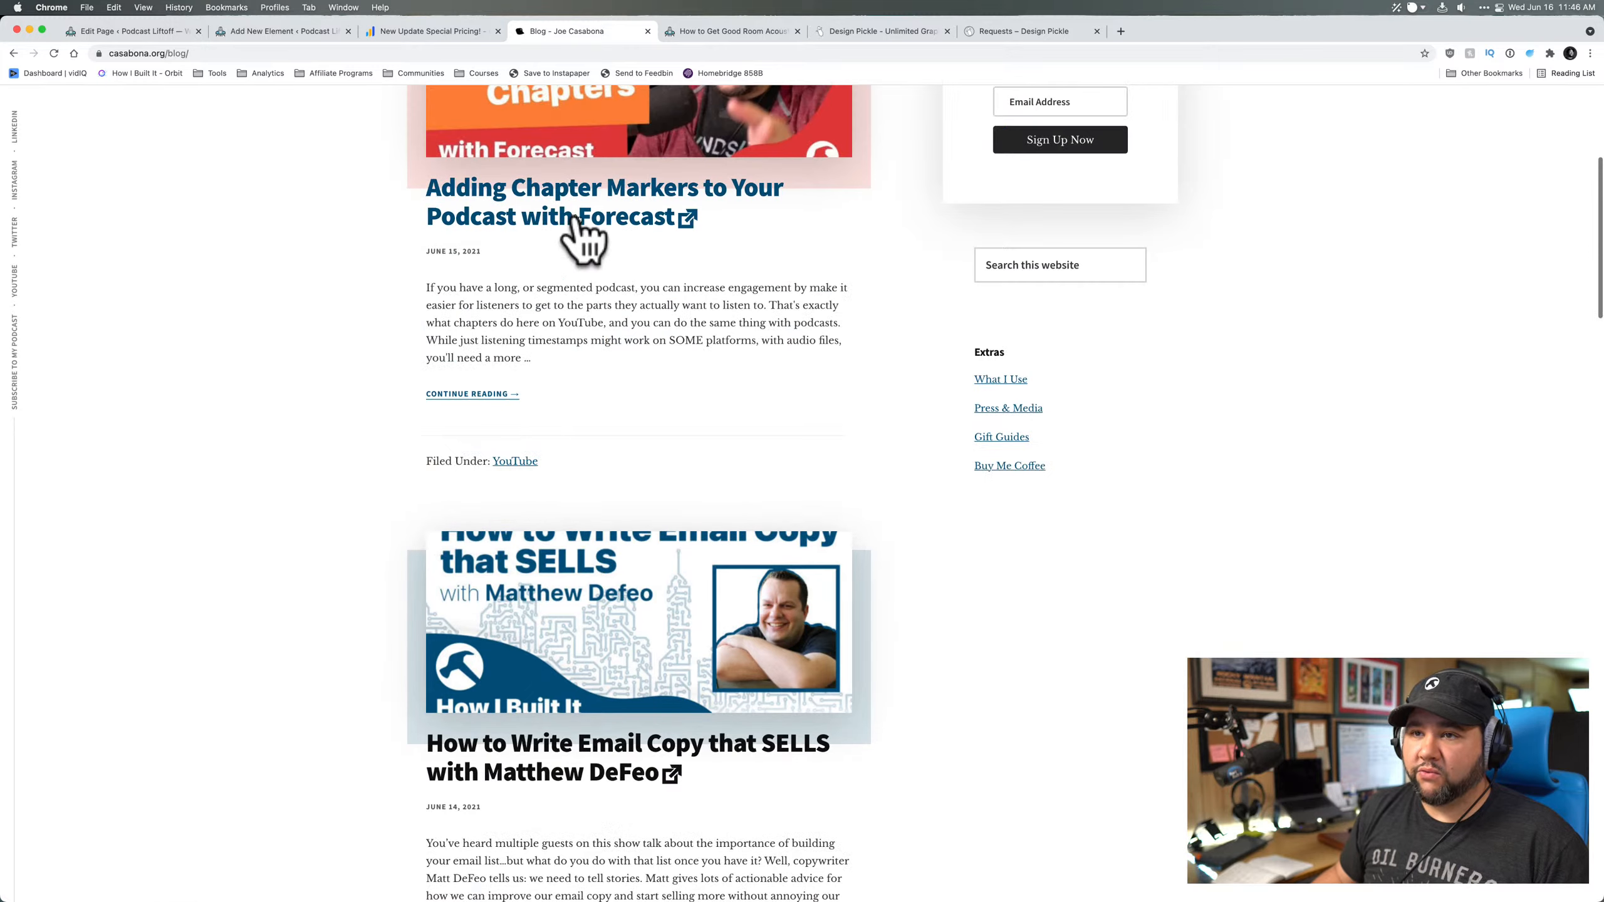
scroll(571, 367, "down", 2)
scroll(564, 569, "down", 2)
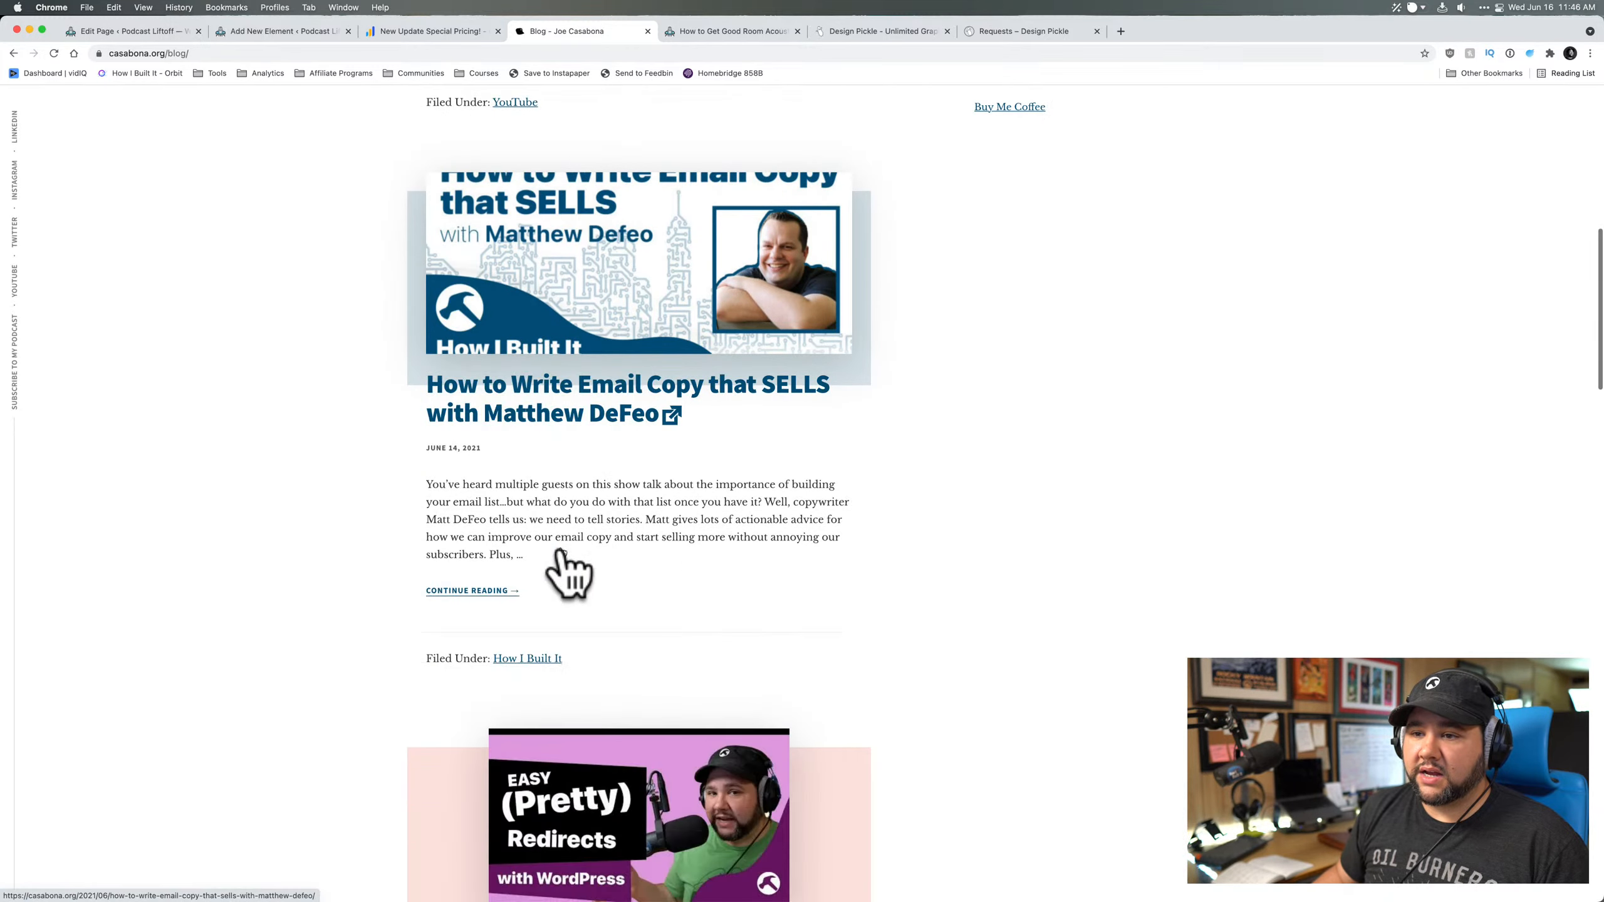
scroll(561, 556, "up", 10)
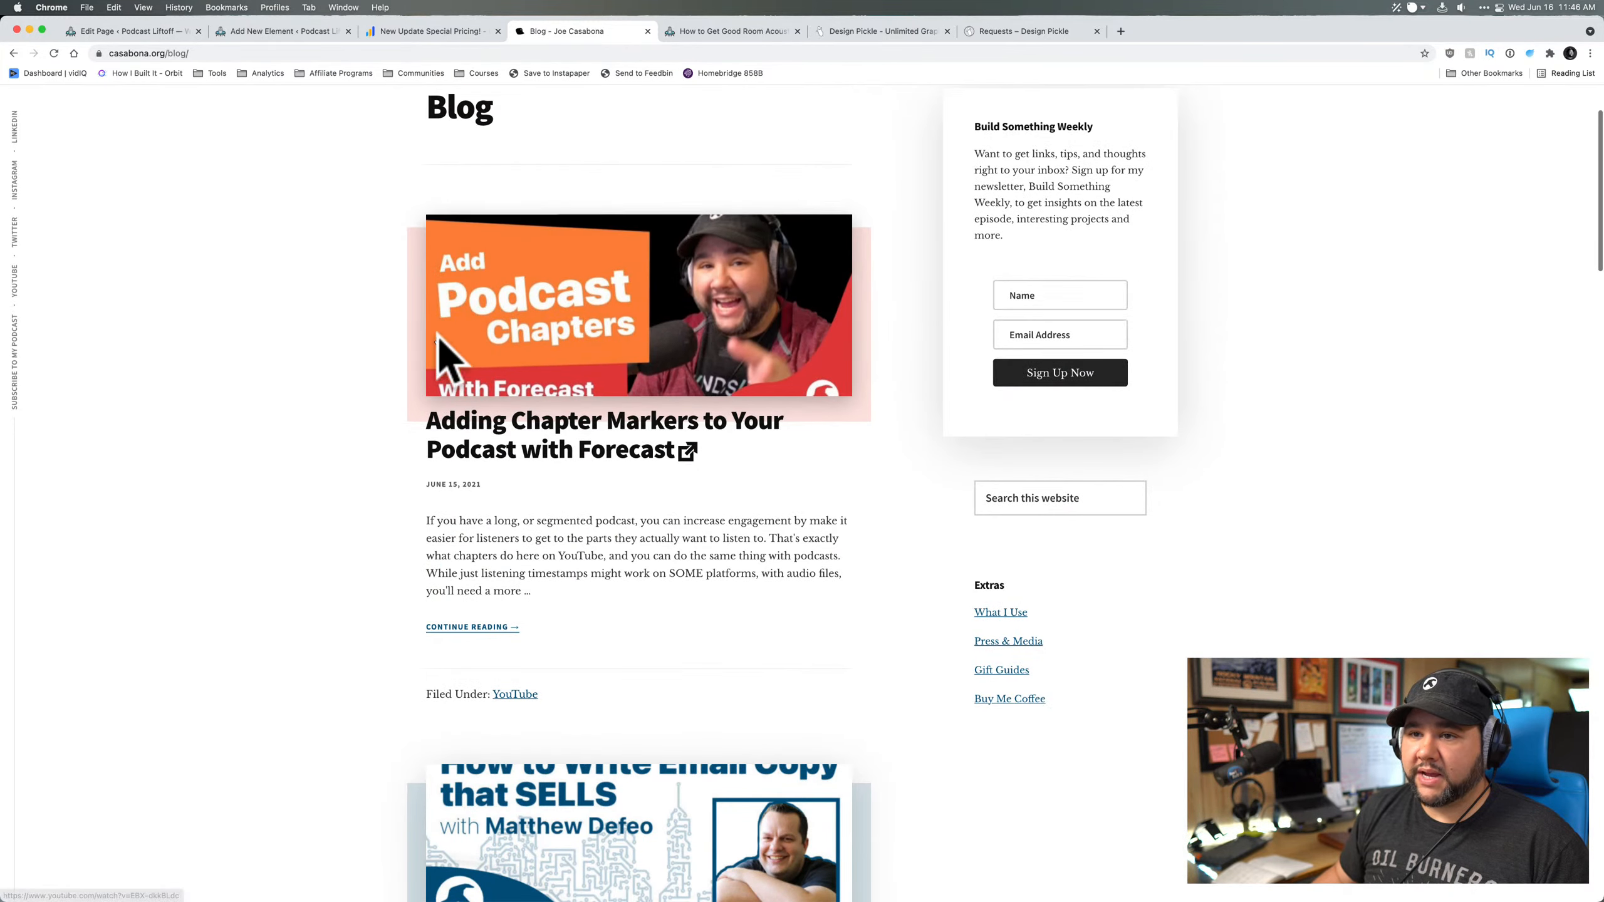
scroll(505, 499, "down", 5)
scroll(411, 573, "down", 4)
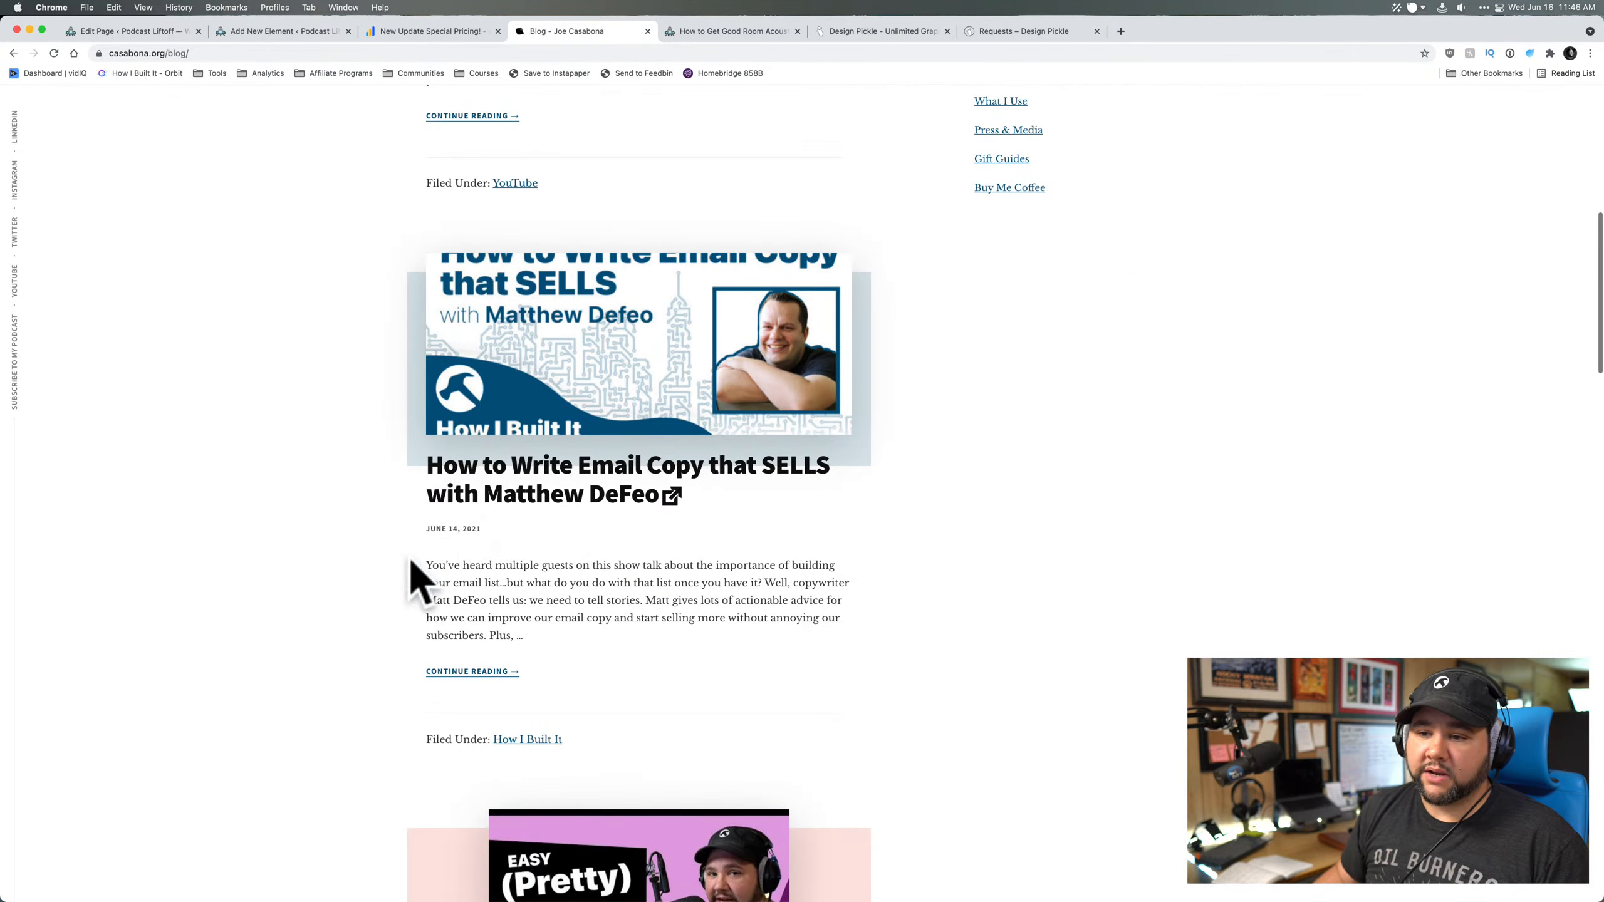
scroll(593, 493, "down", 15)
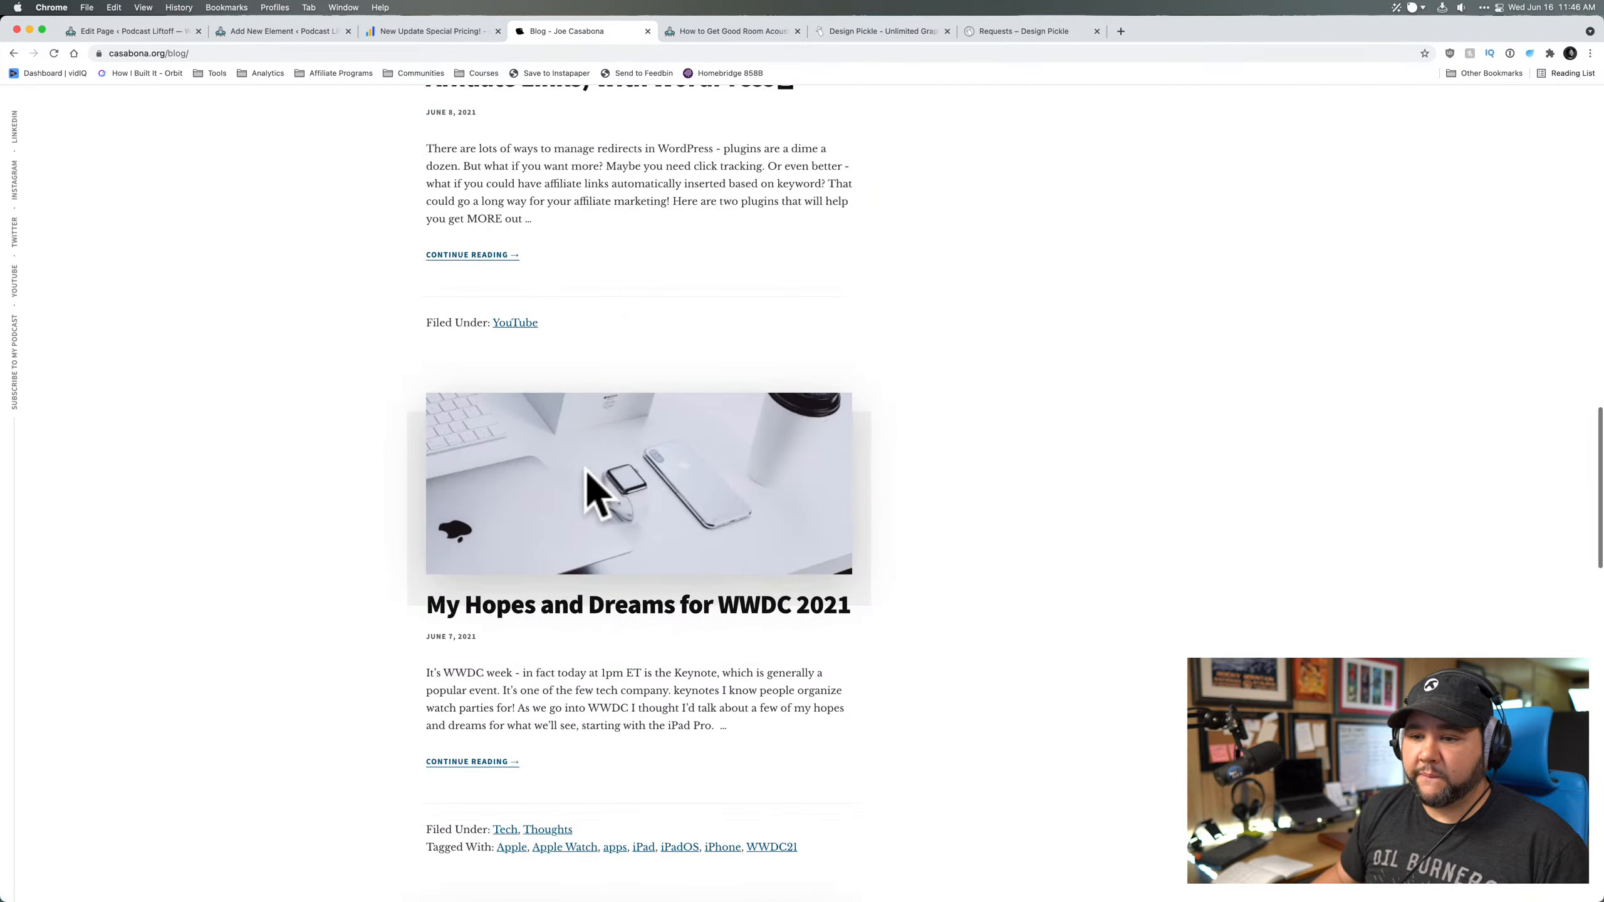
scroll(587, 477, "down", 2)
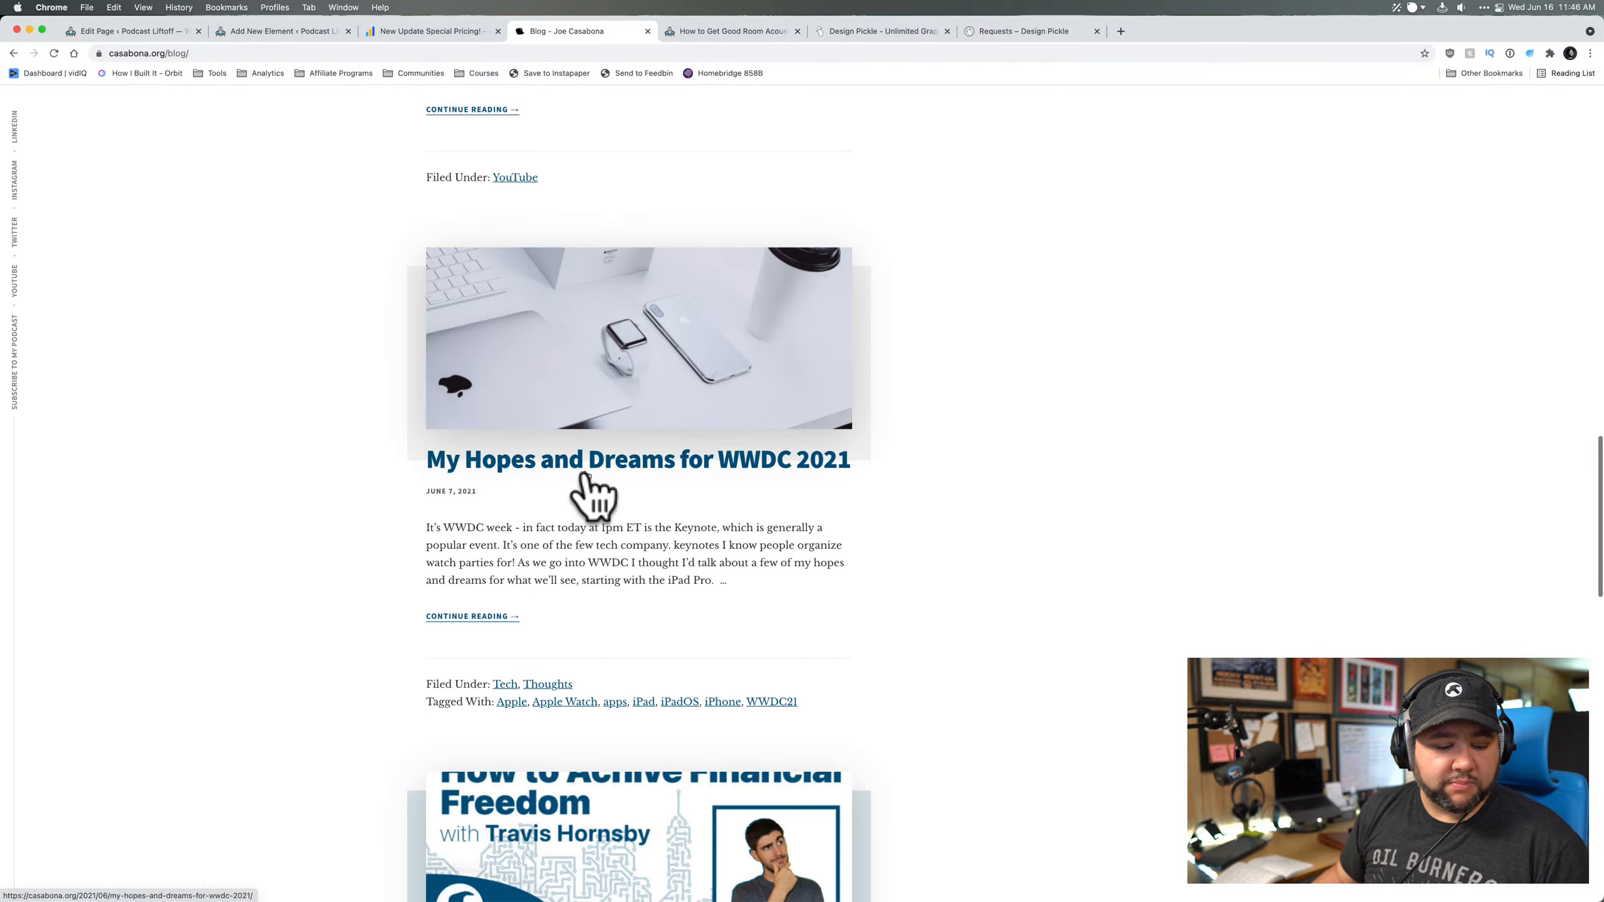
scroll(972, 401, "up", 5)
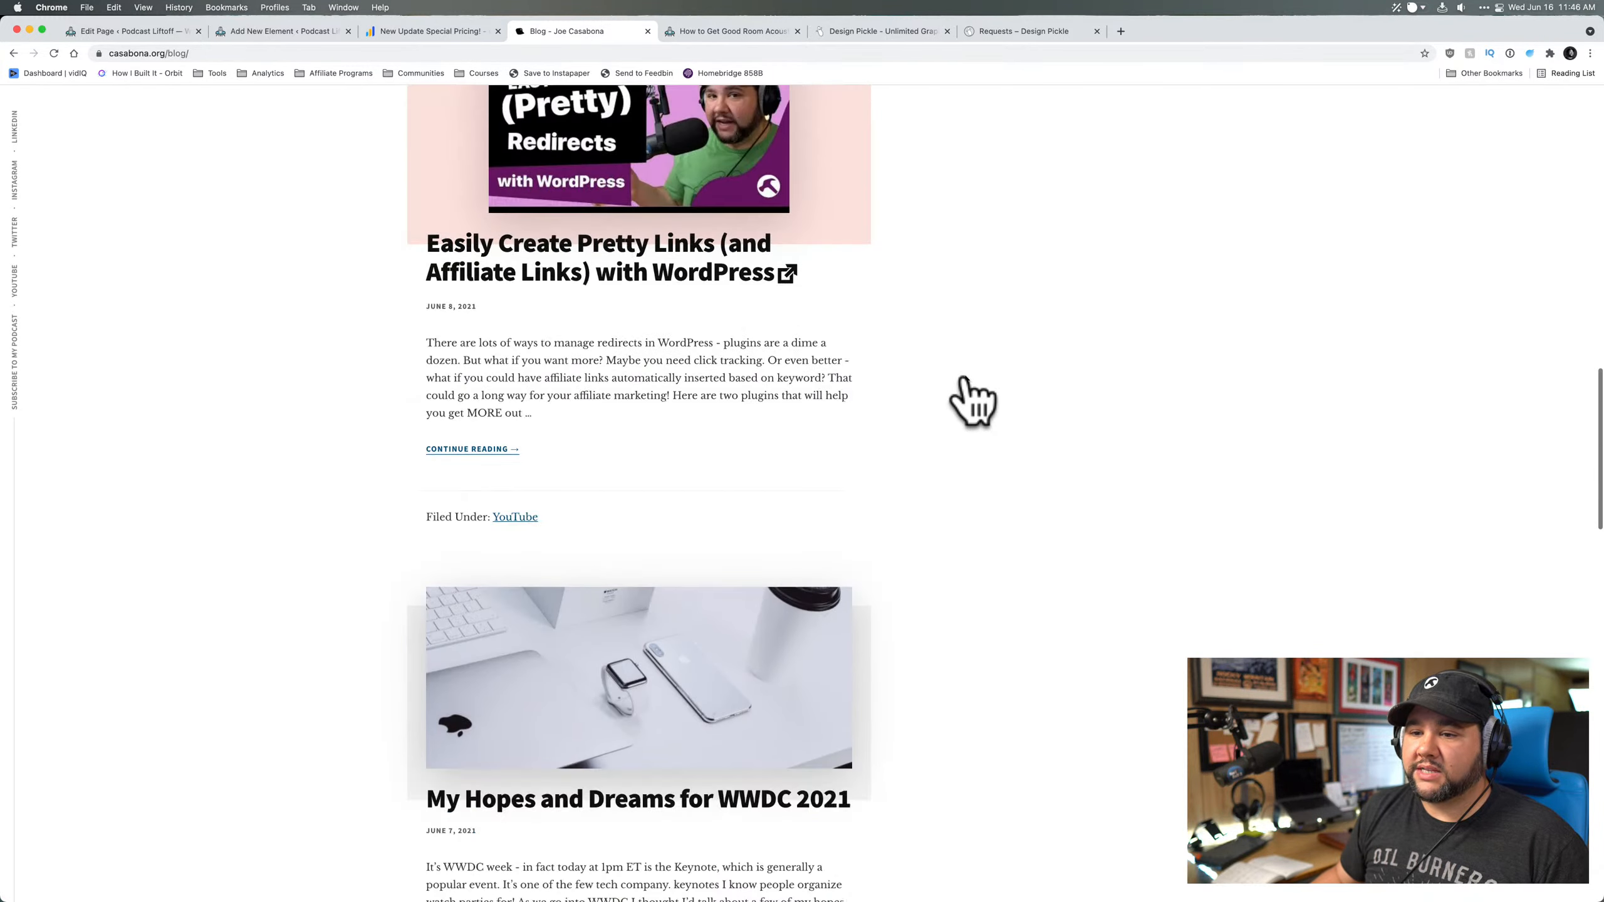
scroll(963, 382, "up", 10)
scroll(976, 397, "up", 4)
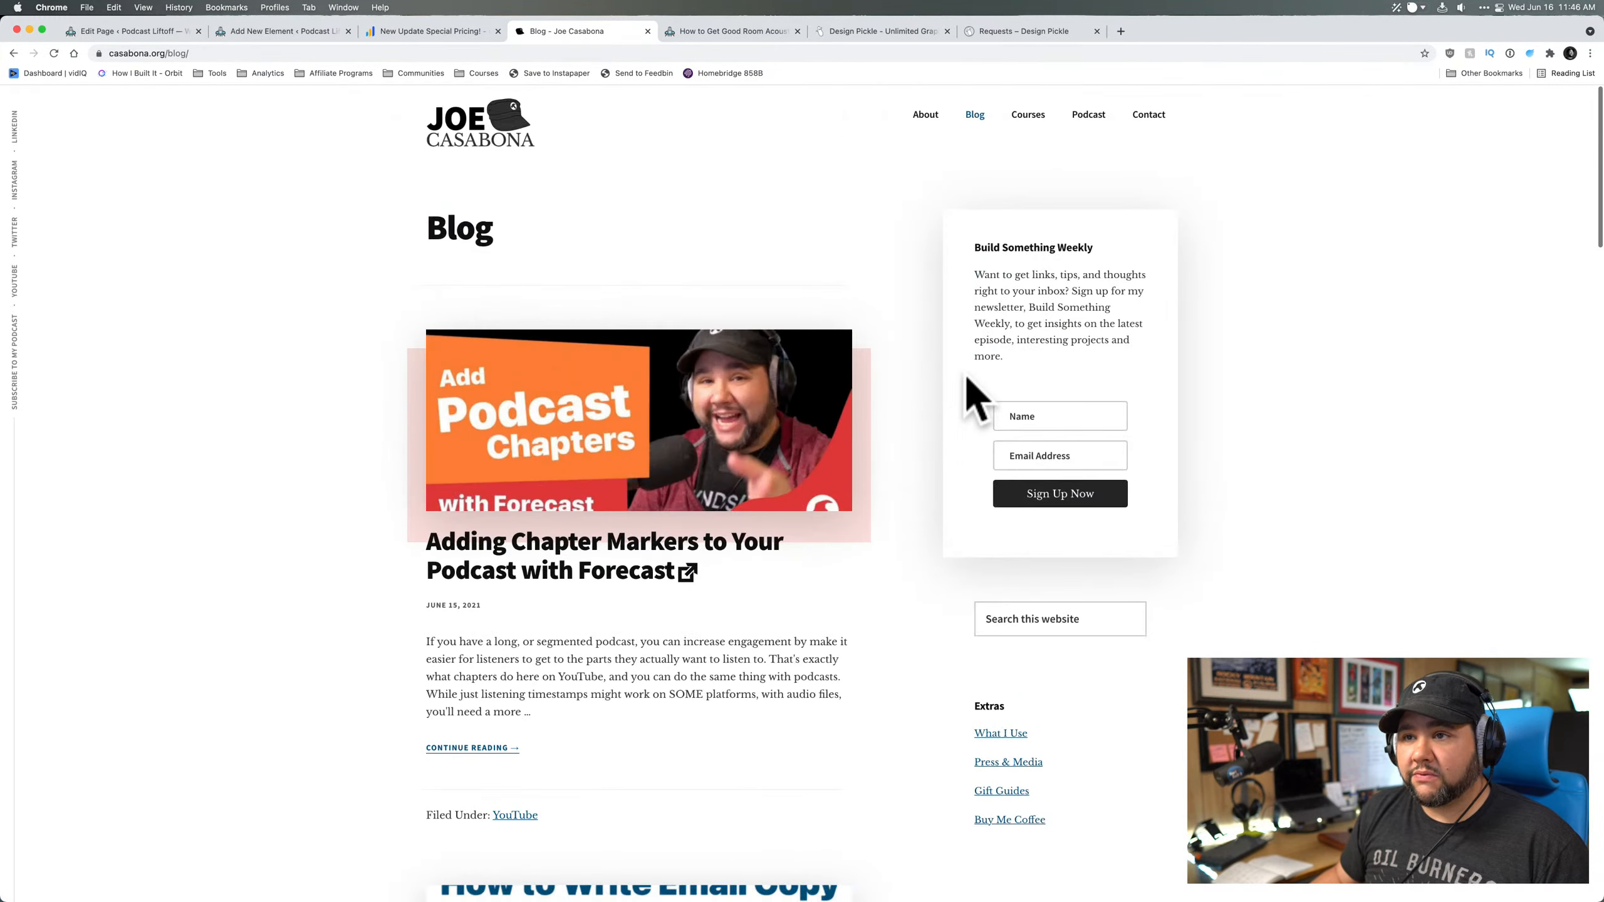
scroll(976, 398, "down", 12)
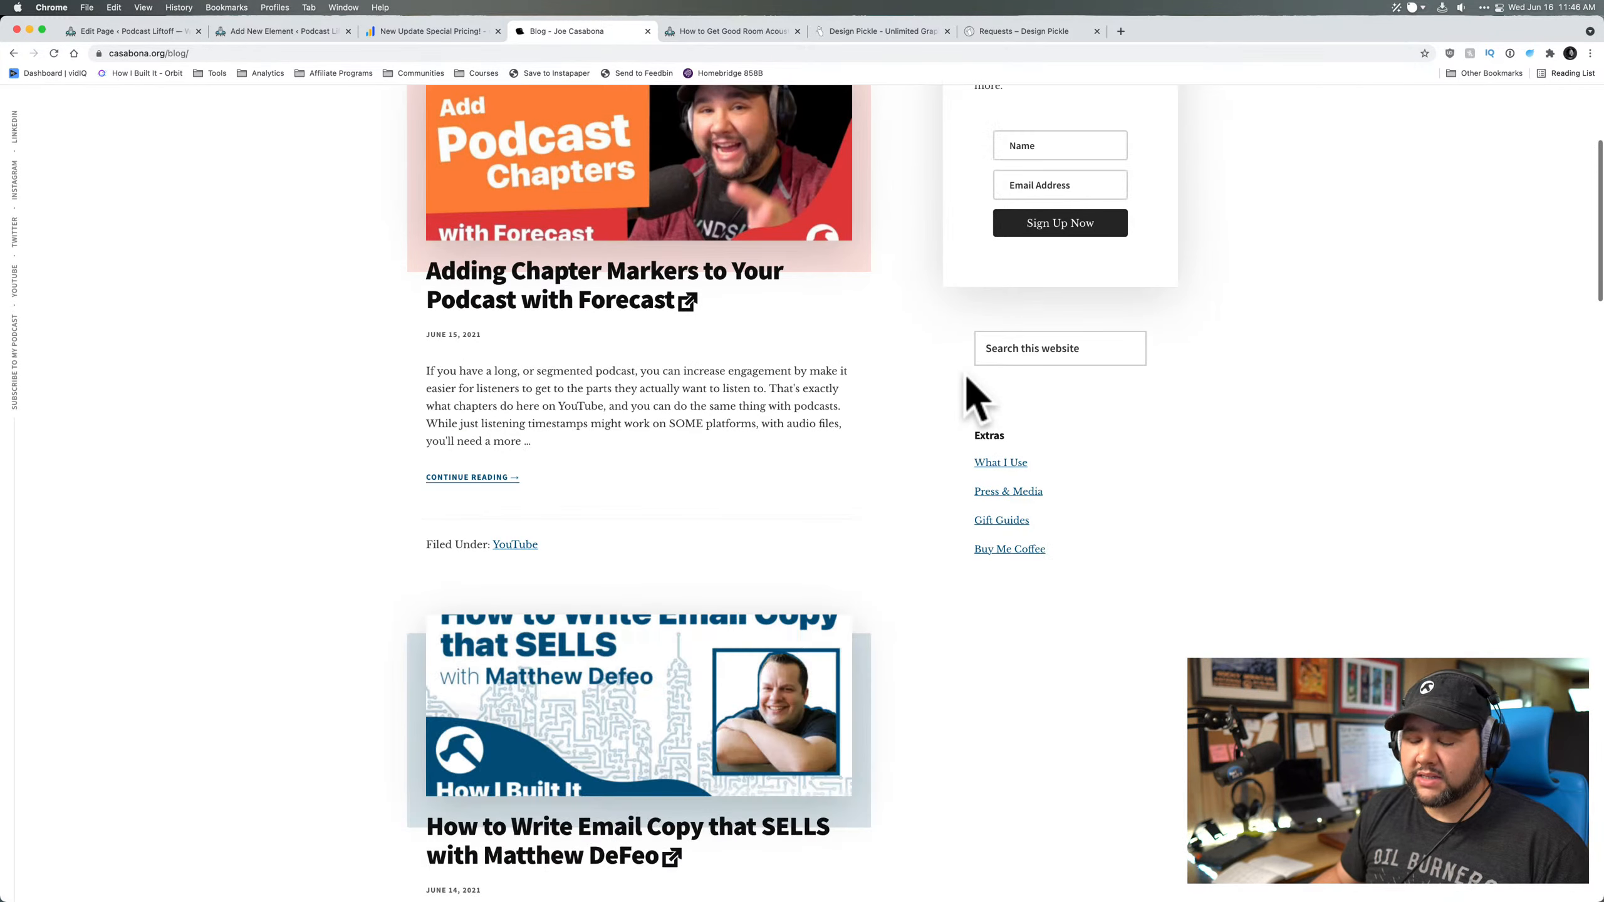
scroll(975, 397, "down", 4)
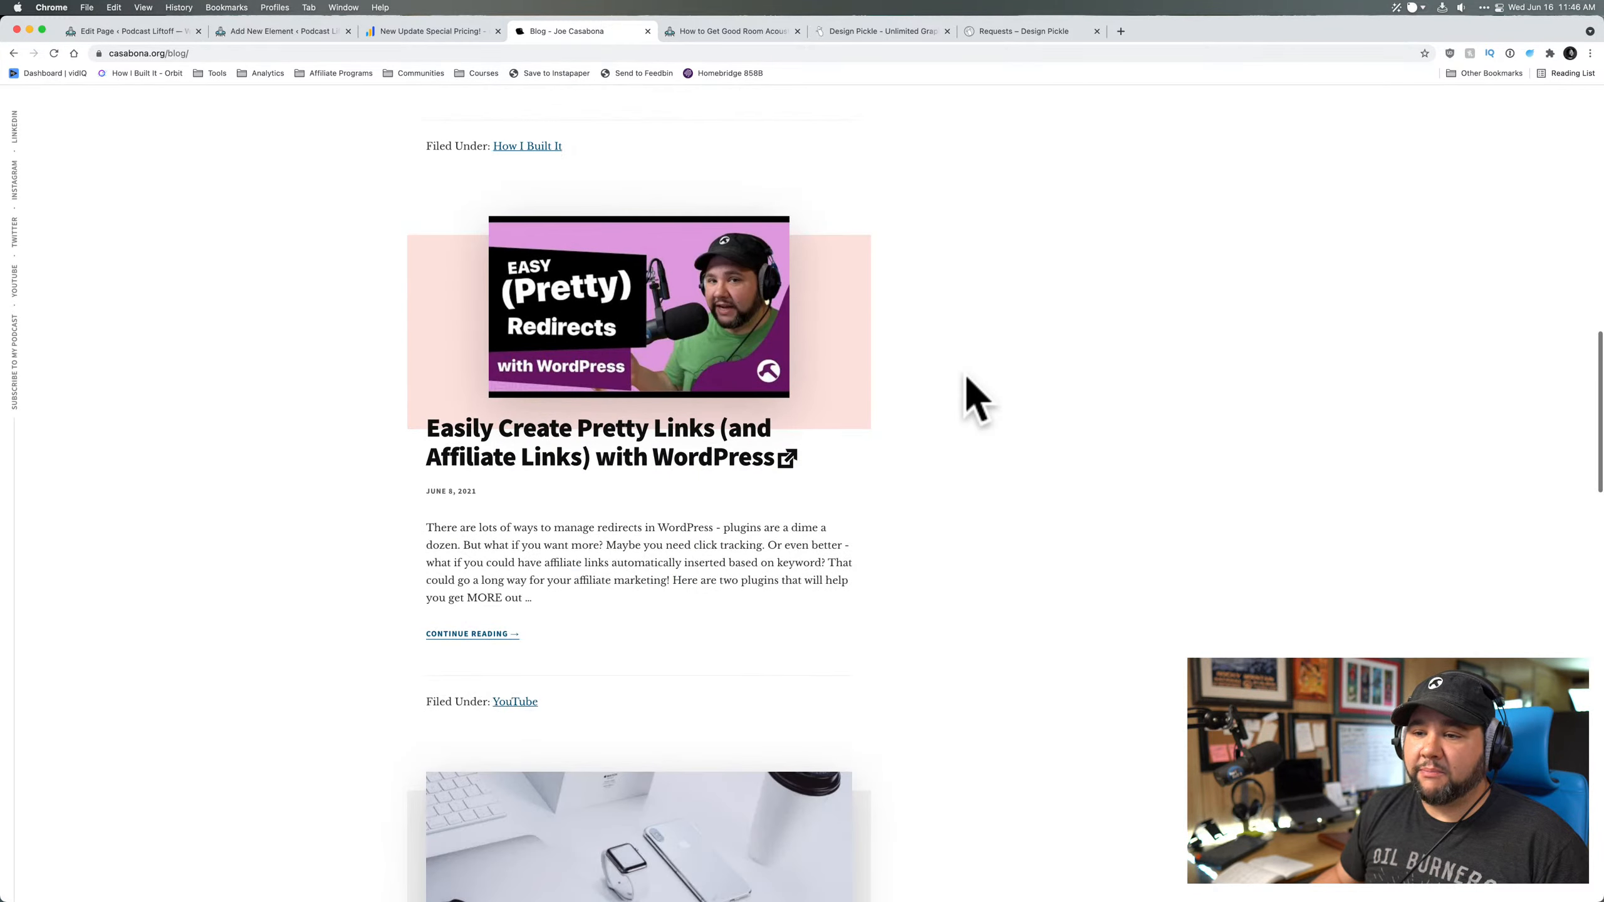
scroll(975, 398, "down", 4)
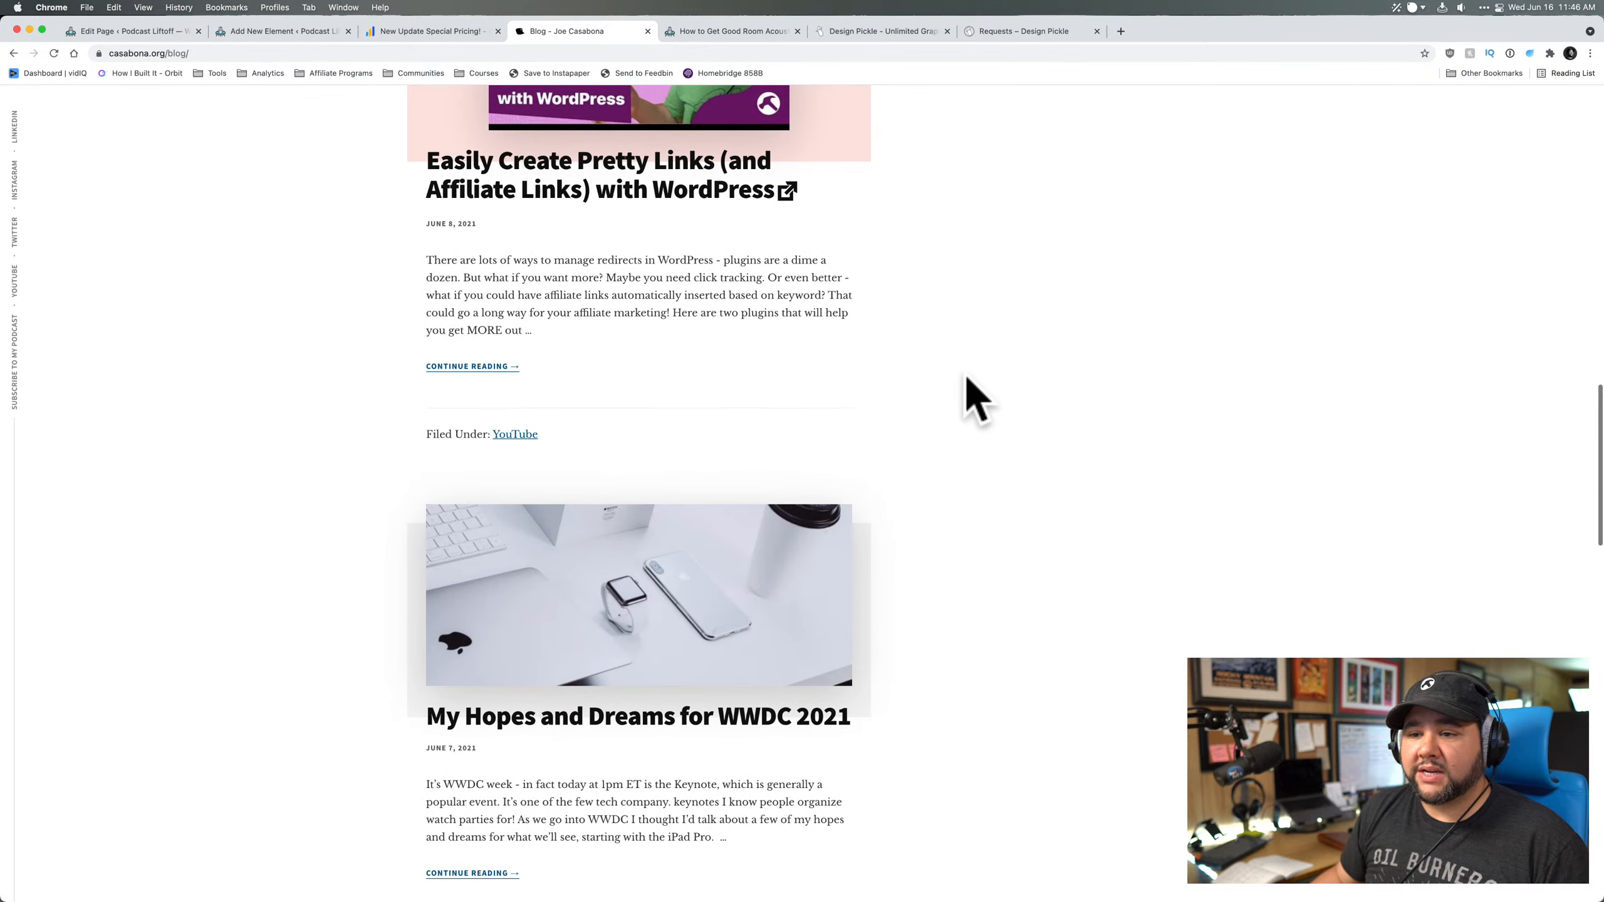
scroll(975, 398, "down", 2)
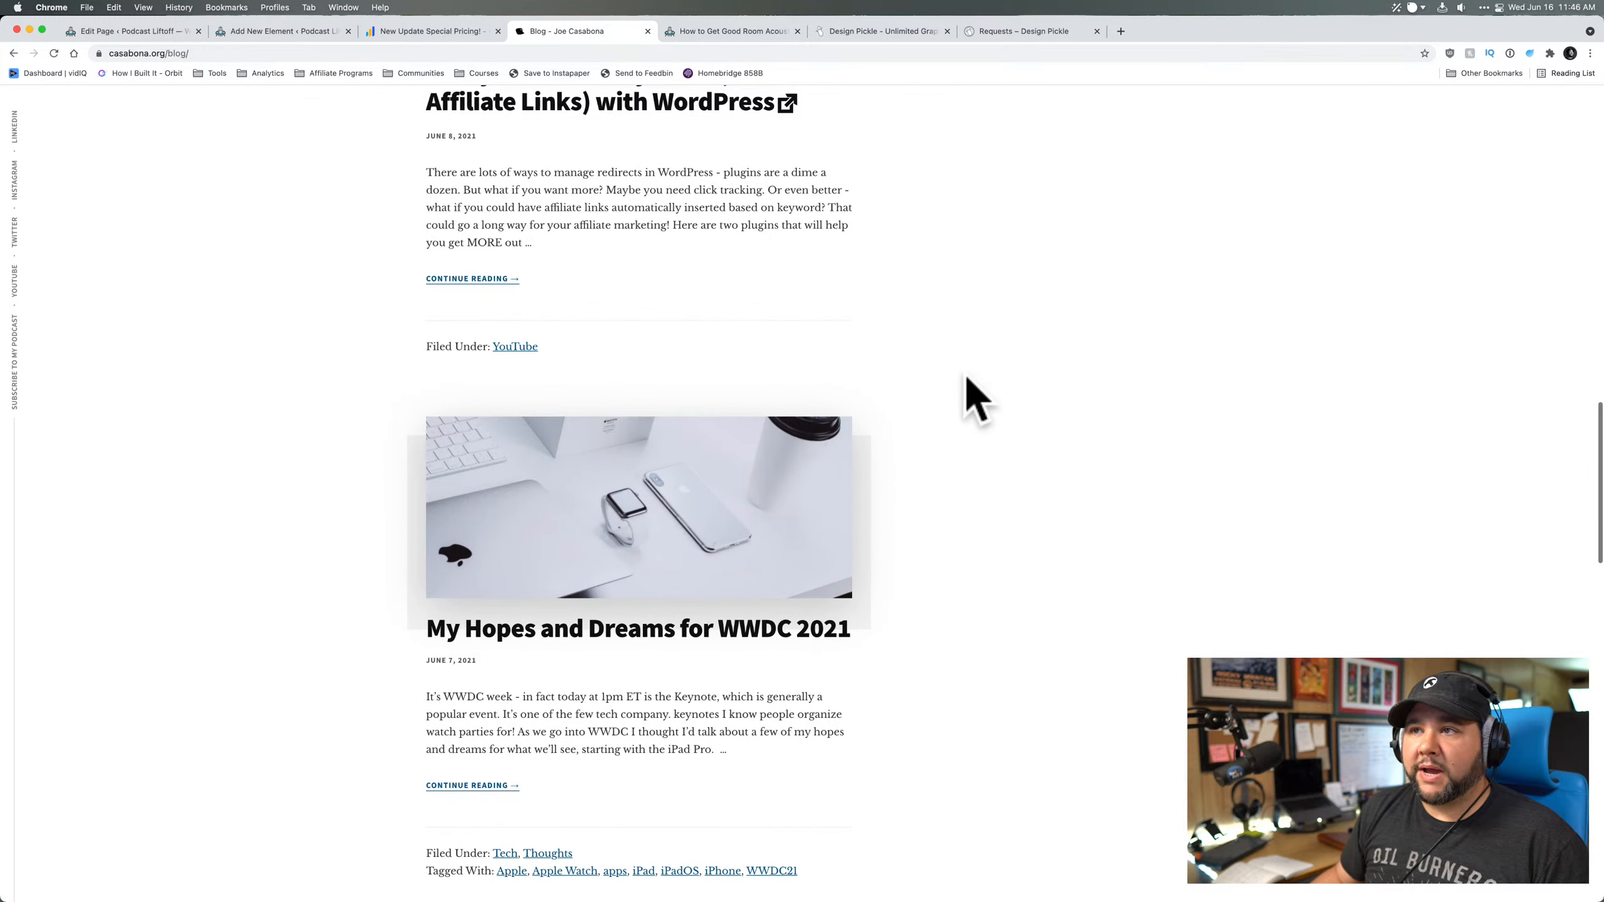
- Go back to the room acoustics post, check the Podcast Liftoff home page, and review the post's content again
left_click(682, 31)
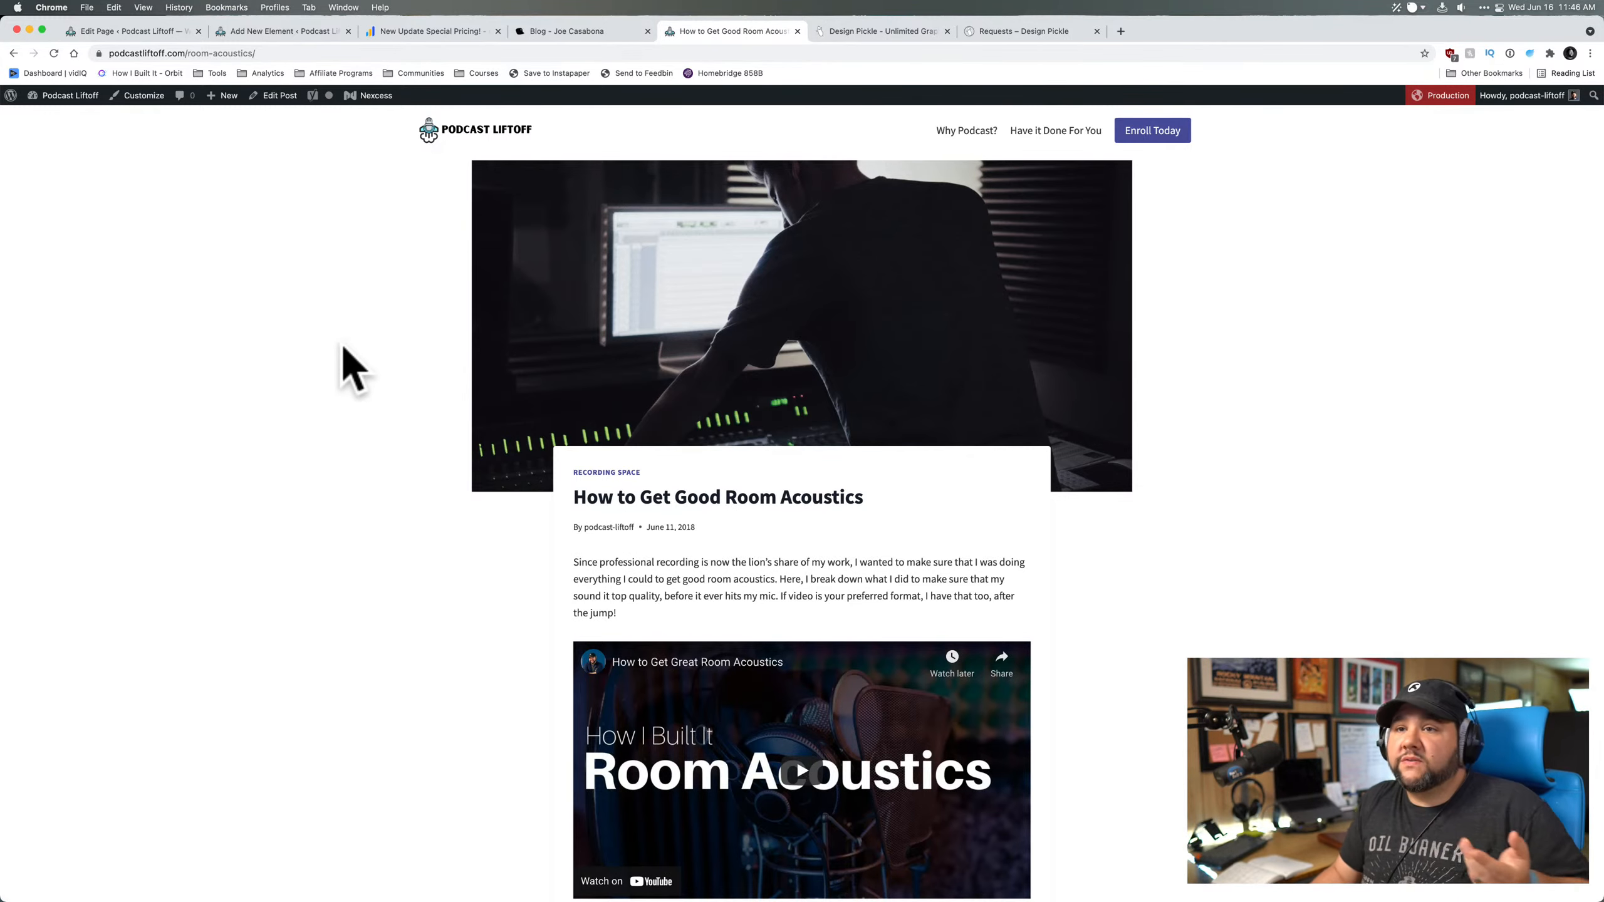
left_click(500, 138)
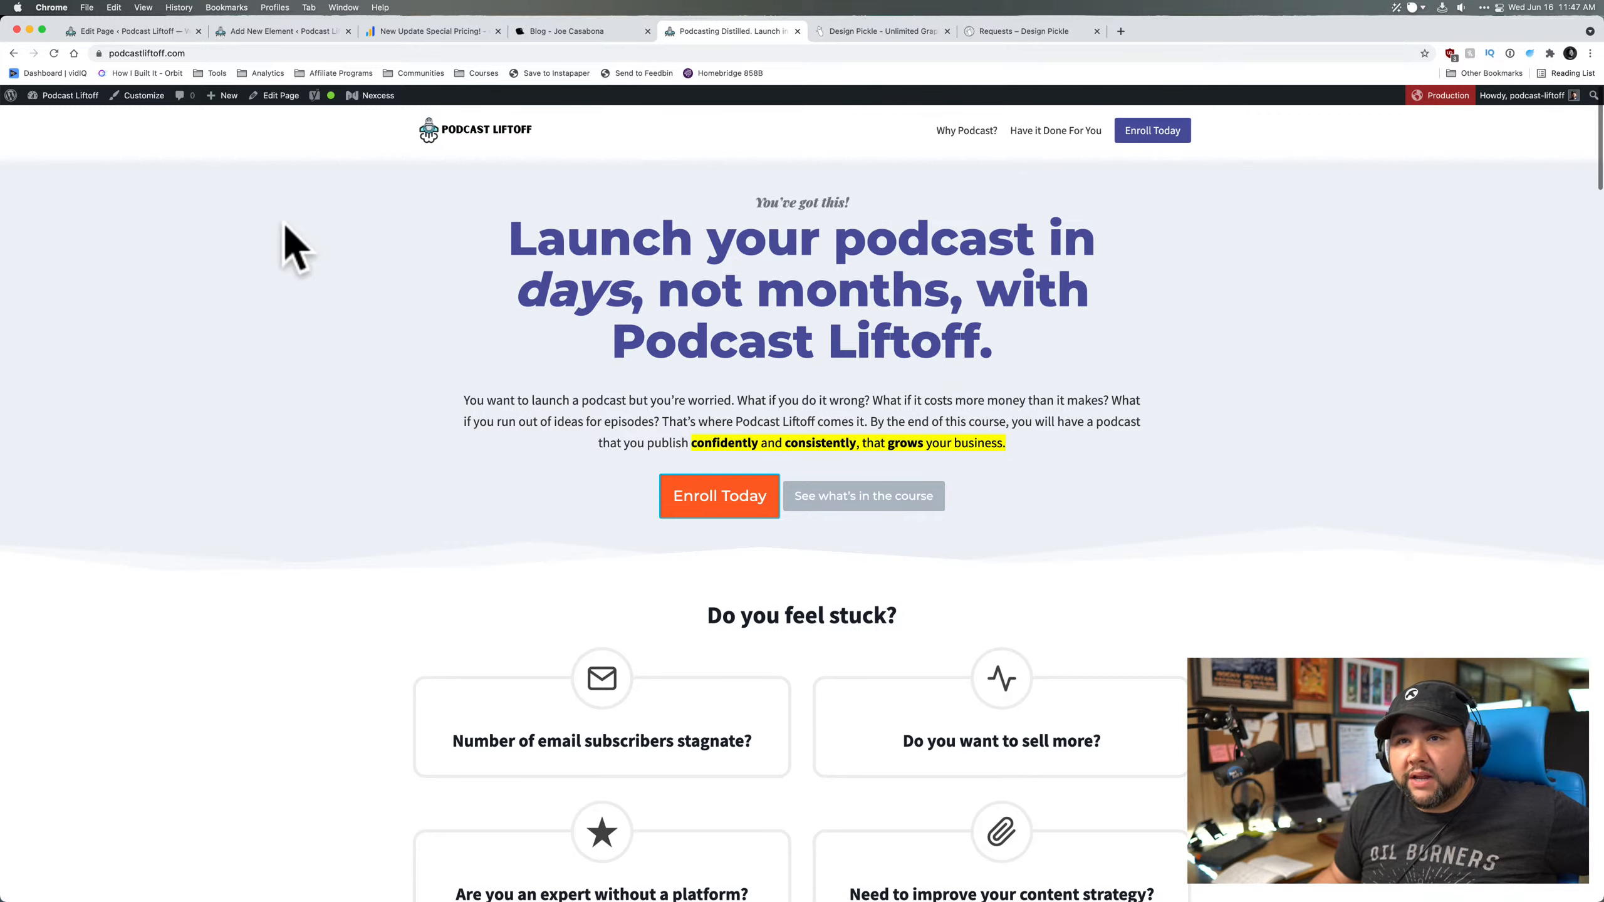
left_click(13, 54)
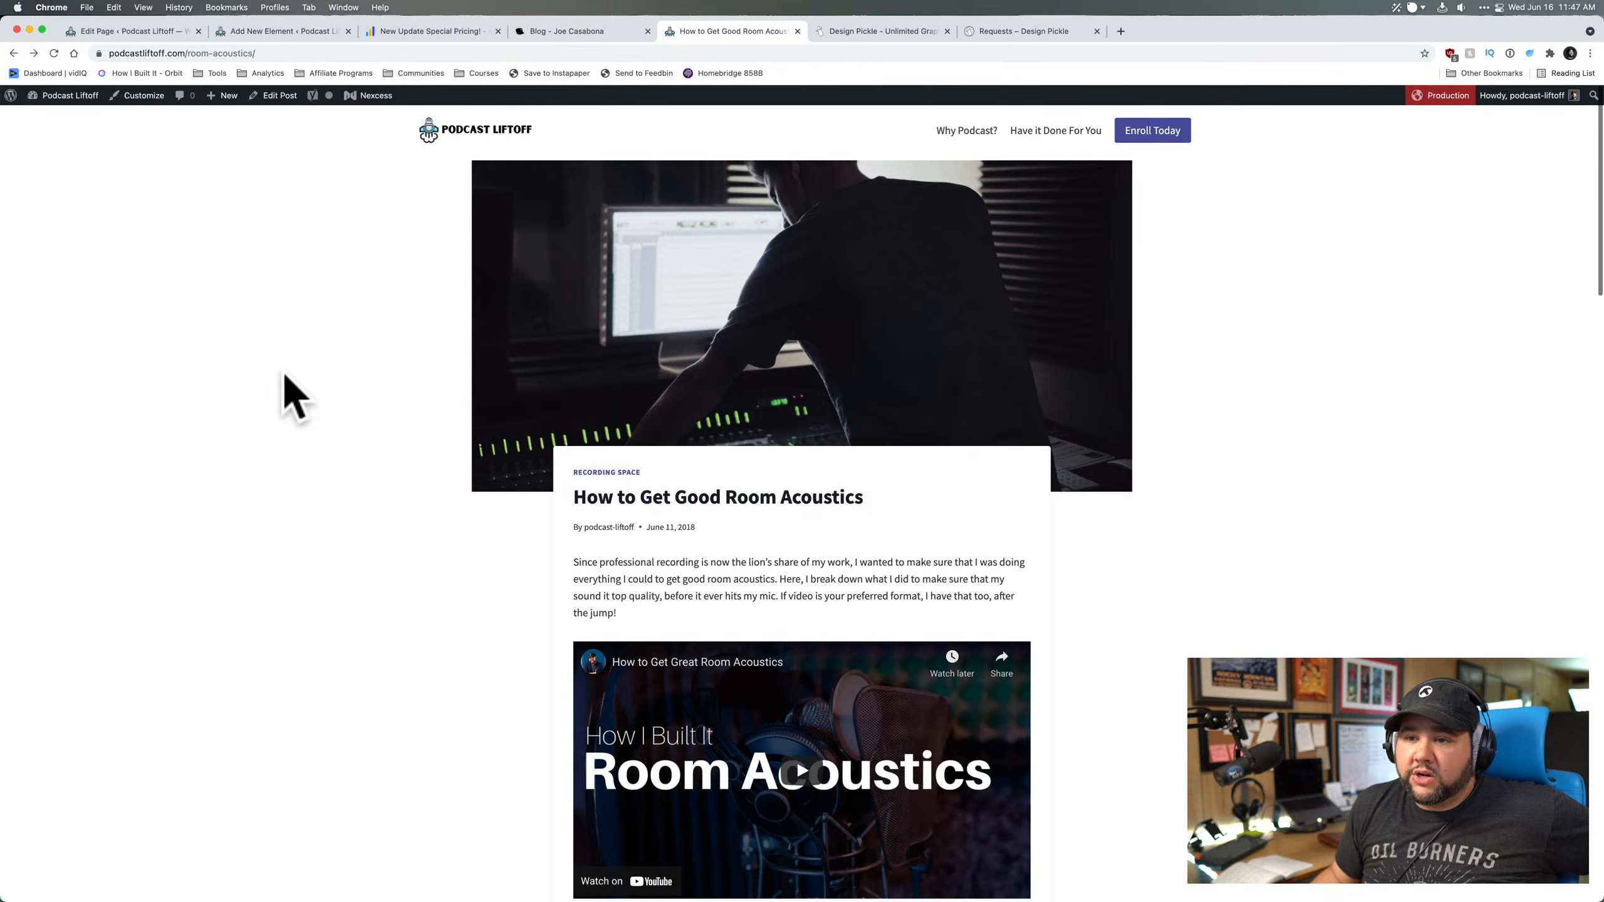
scroll(285, 376, "down", 3)
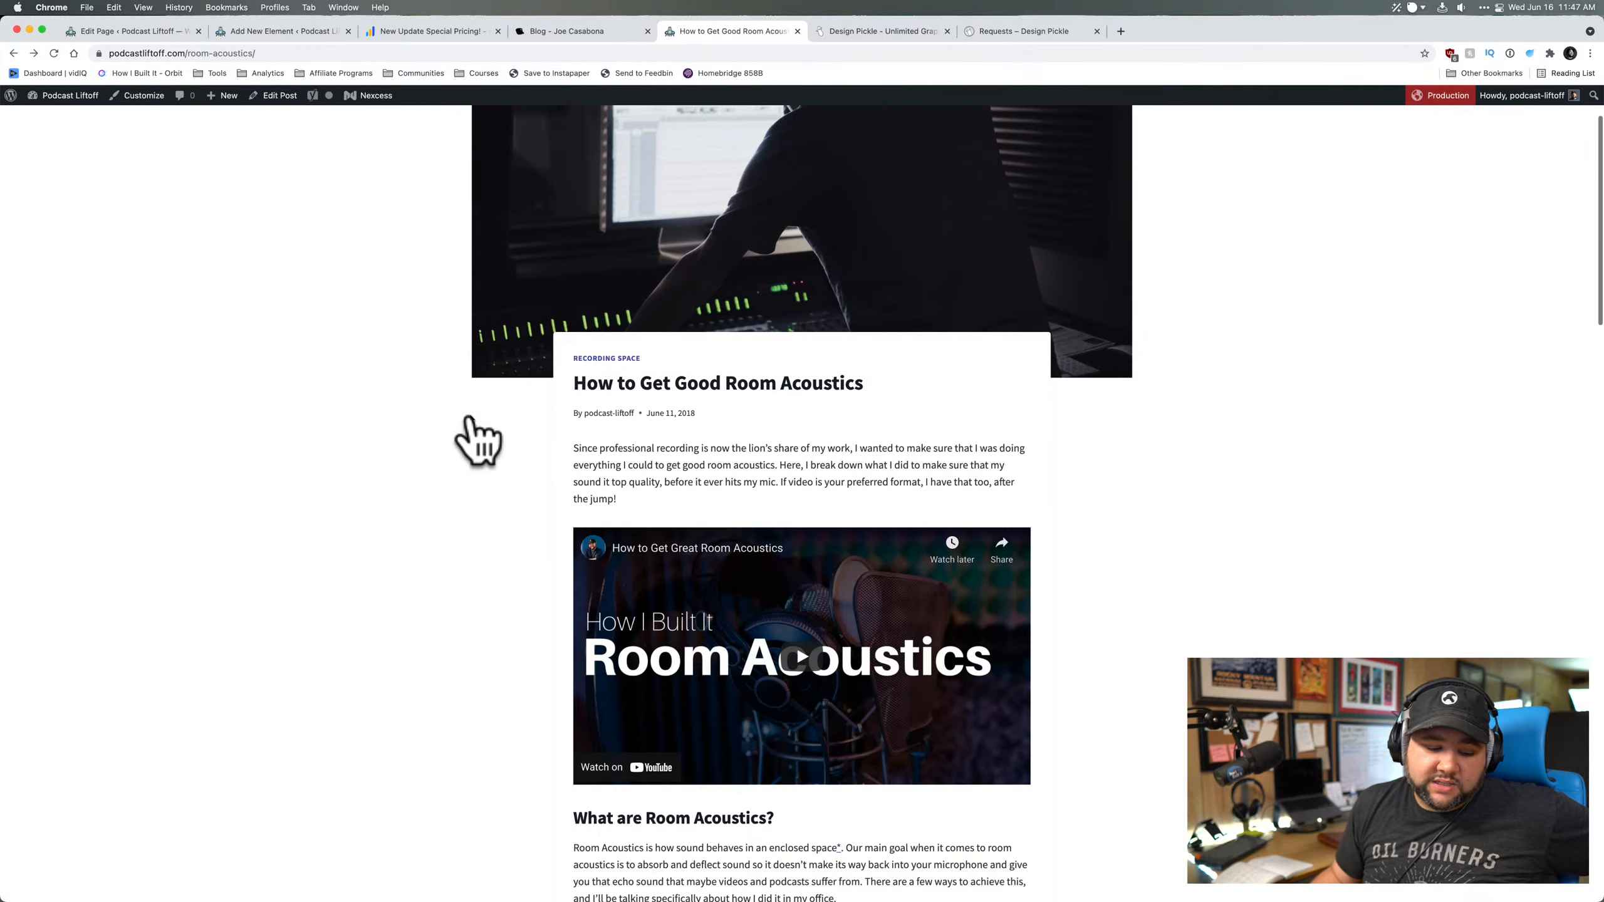
scroll(471, 415, "down", 10)
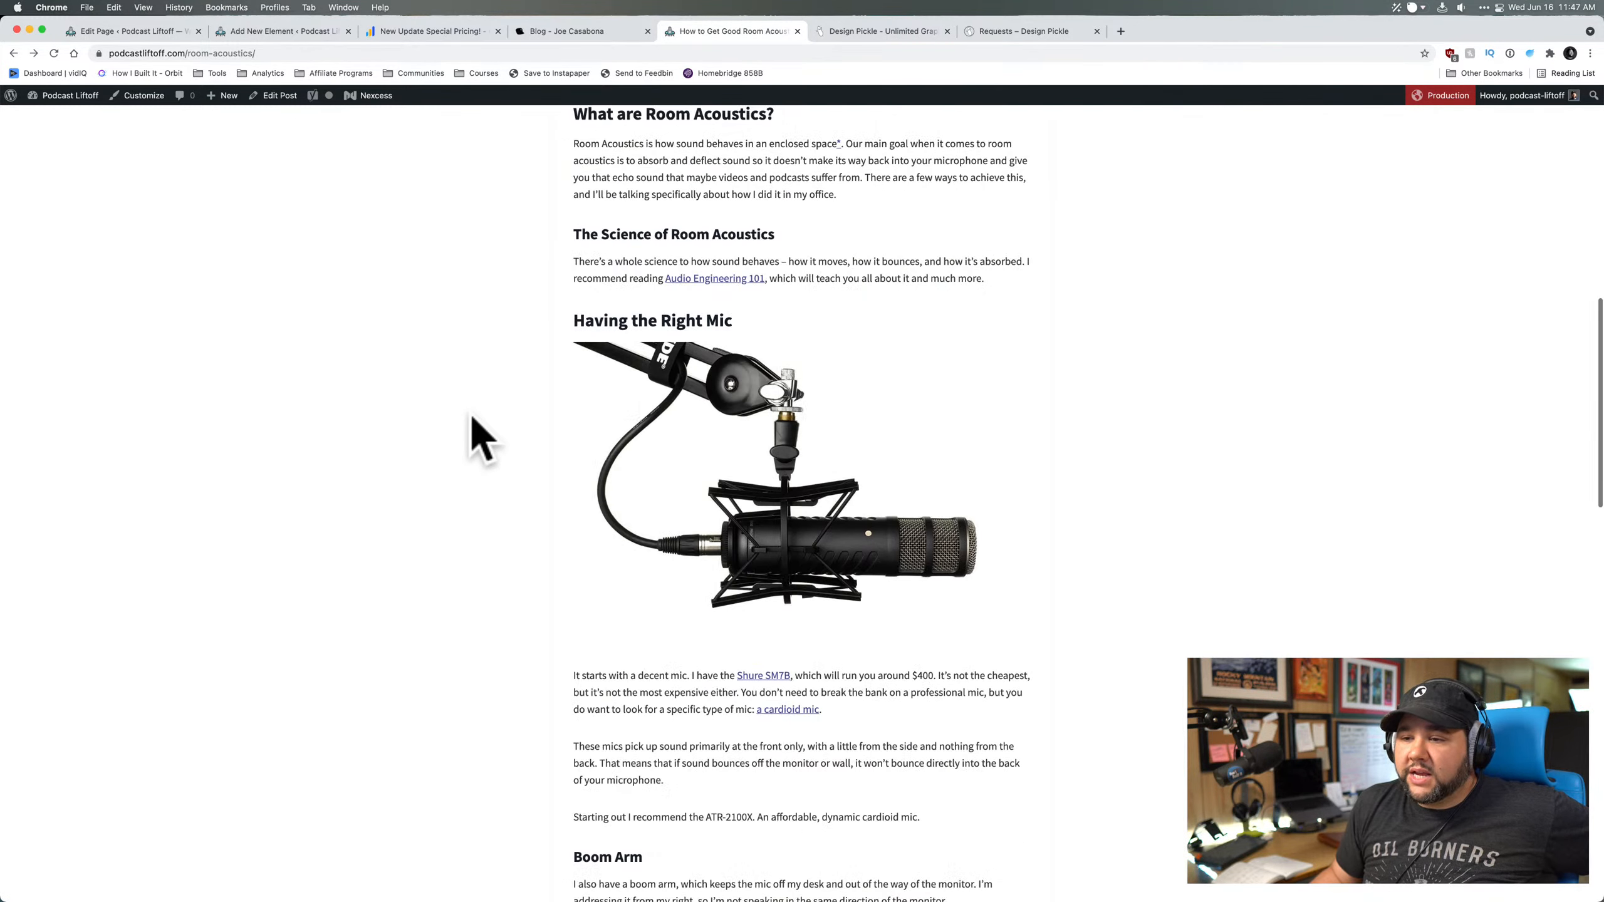
- Check the casabona.org blog listing once more and return to the room acoustics post
scroll(471, 414, "up", 9)
scroll(482, 437, "up", 4)
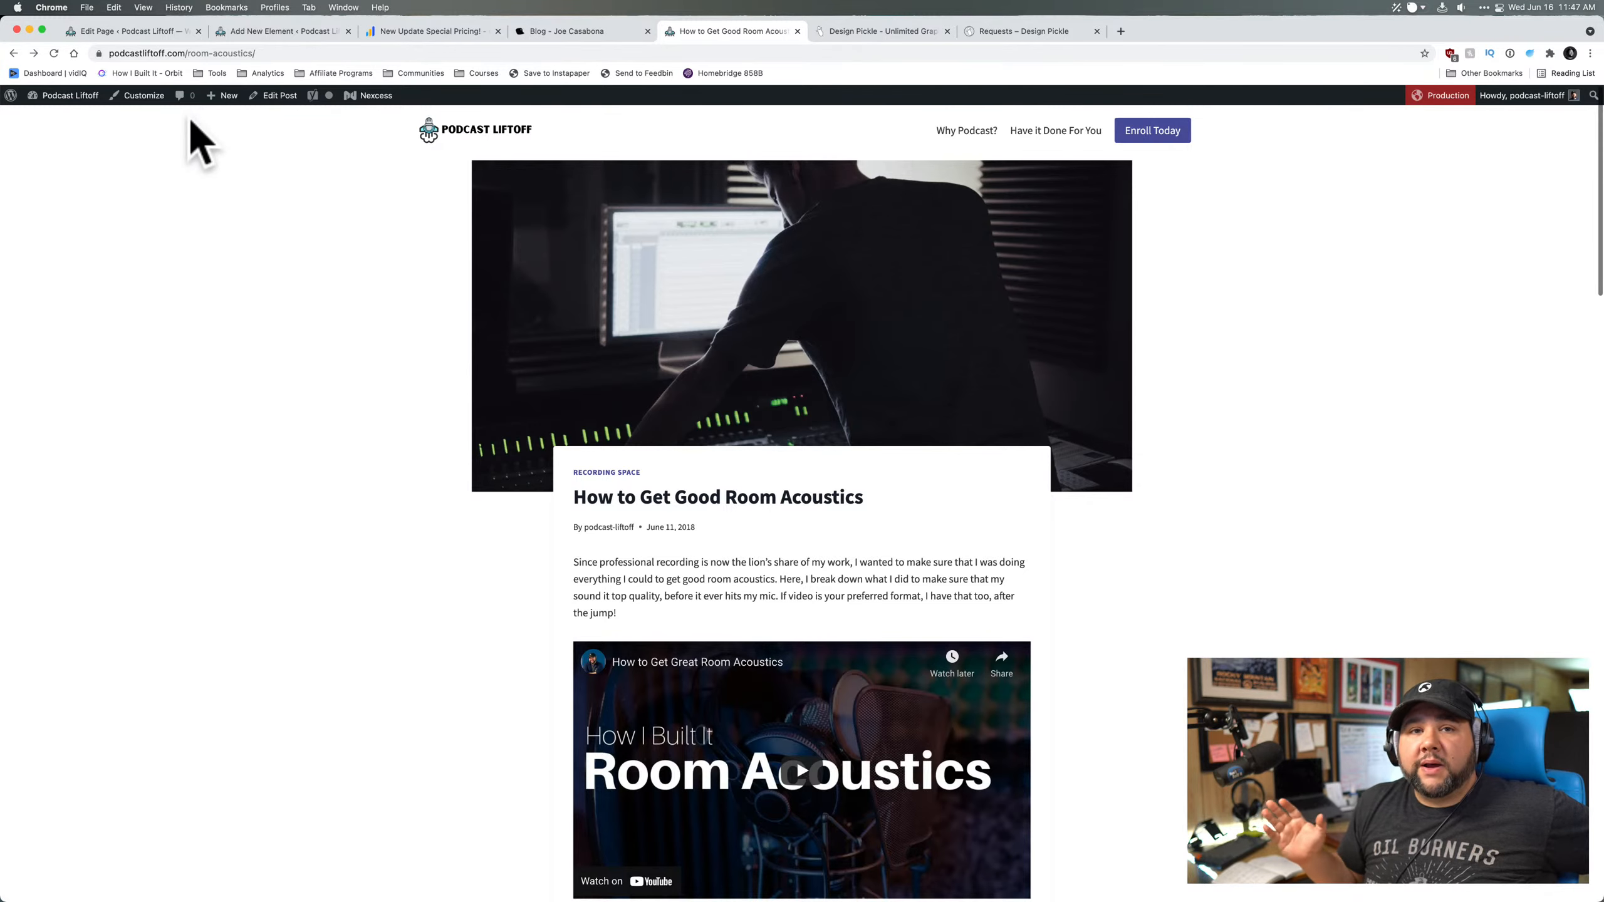
left_click(555, 33)
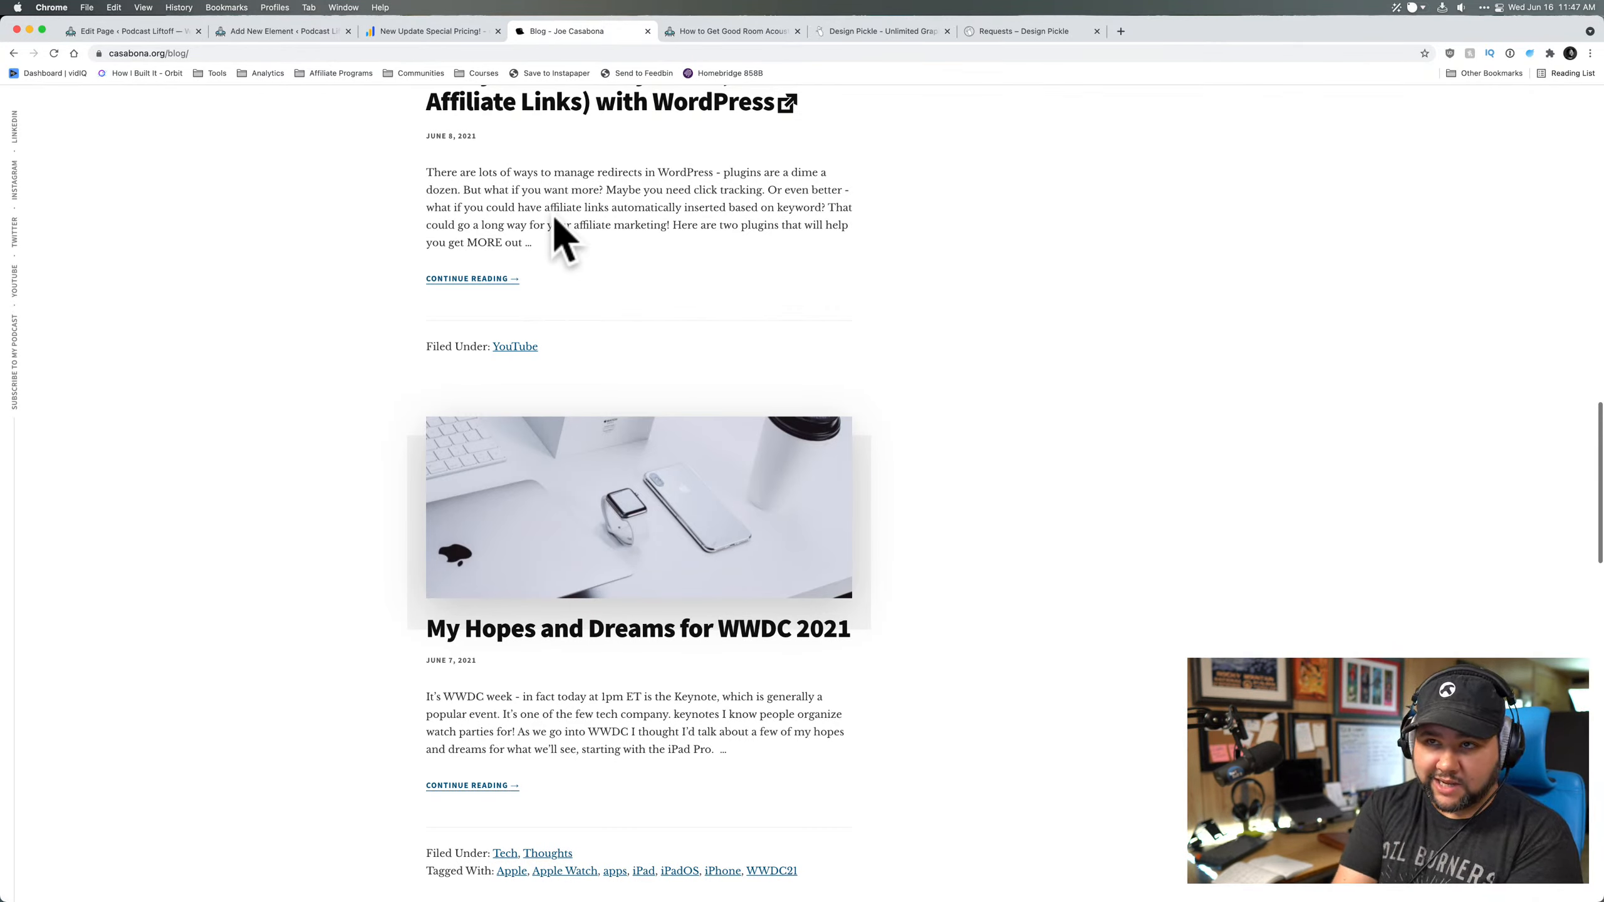
scroll(468, 387, "up", 10)
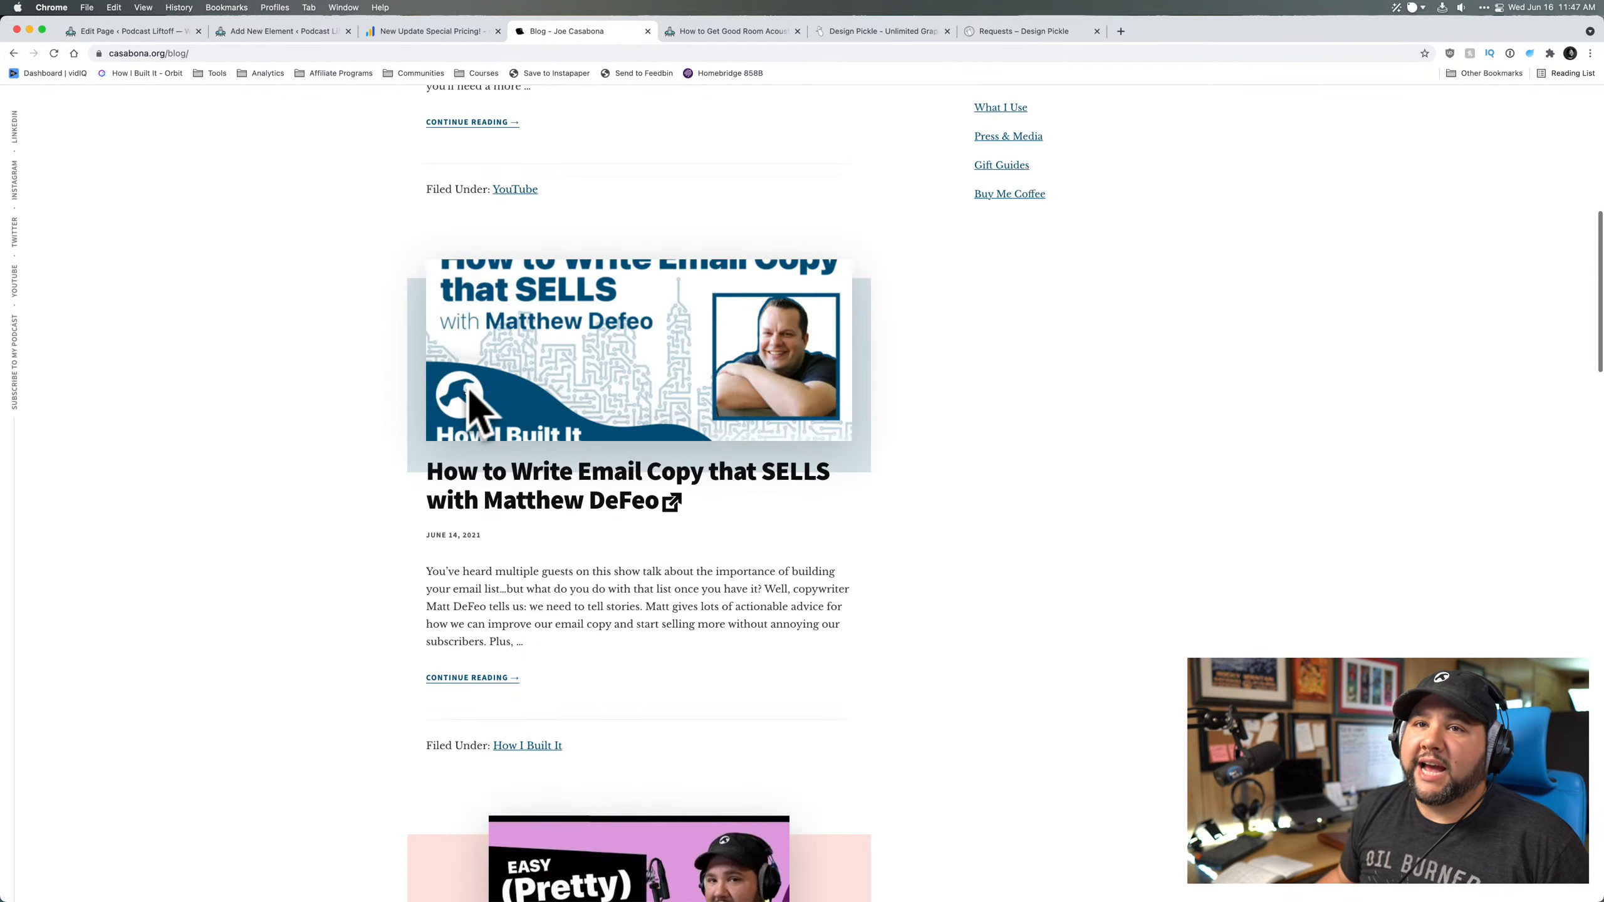
scroll(468, 387, "up", 10)
left_click(751, 31)
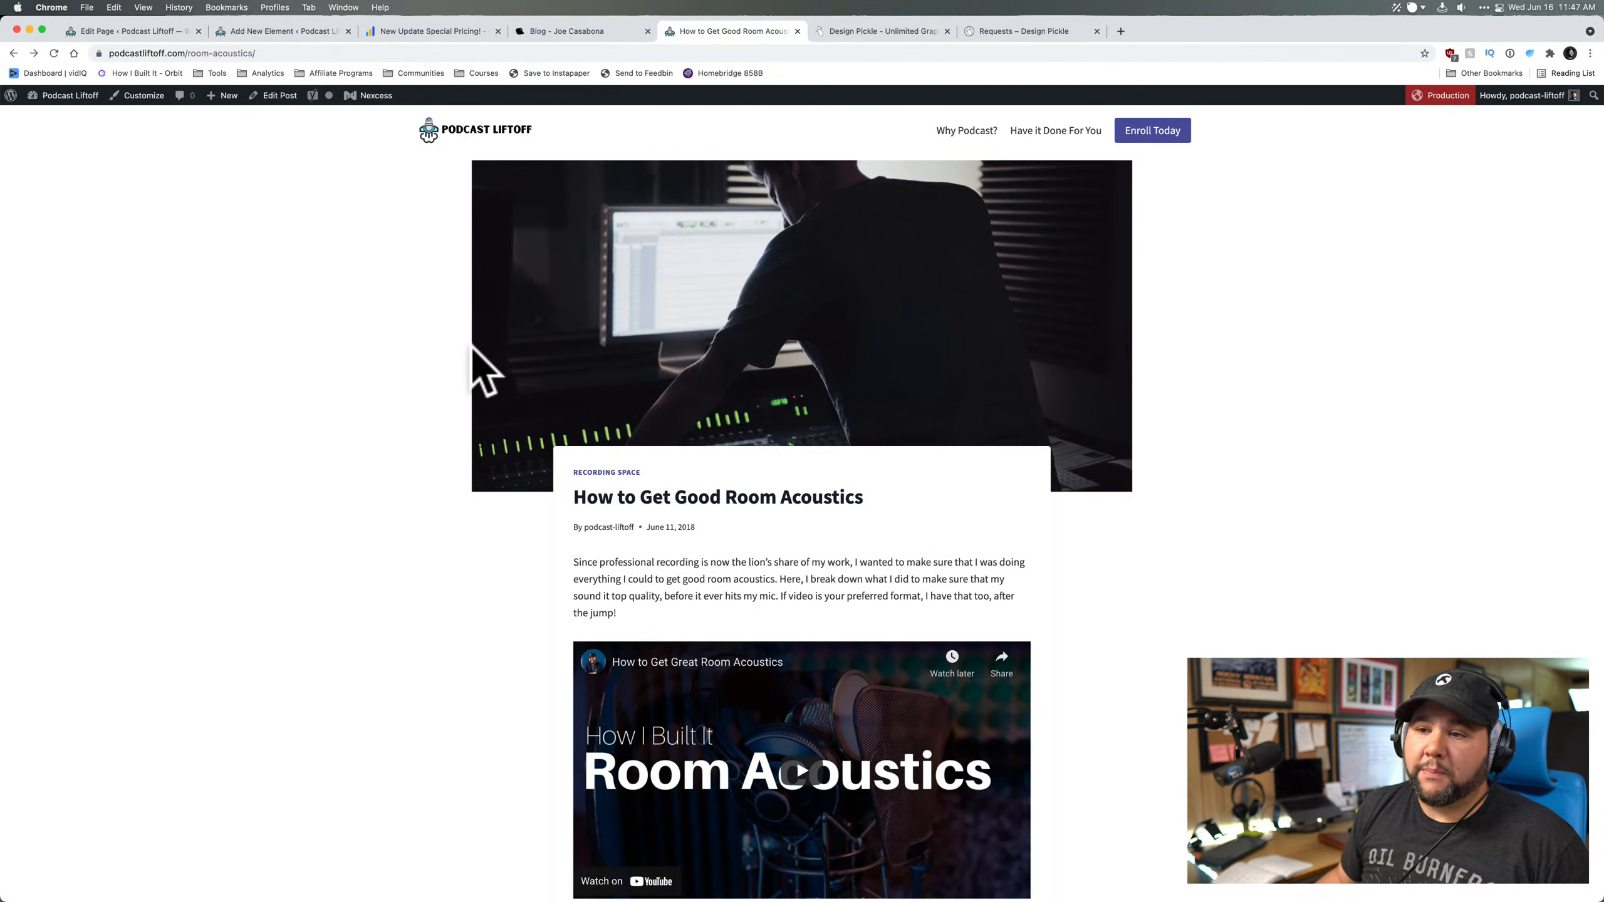
- Read through the room acoustics post, examining its introduction, embedded video, product links and closing section
scroll(483, 483, "down", 15)
scroll(493, 497, "down", 15)
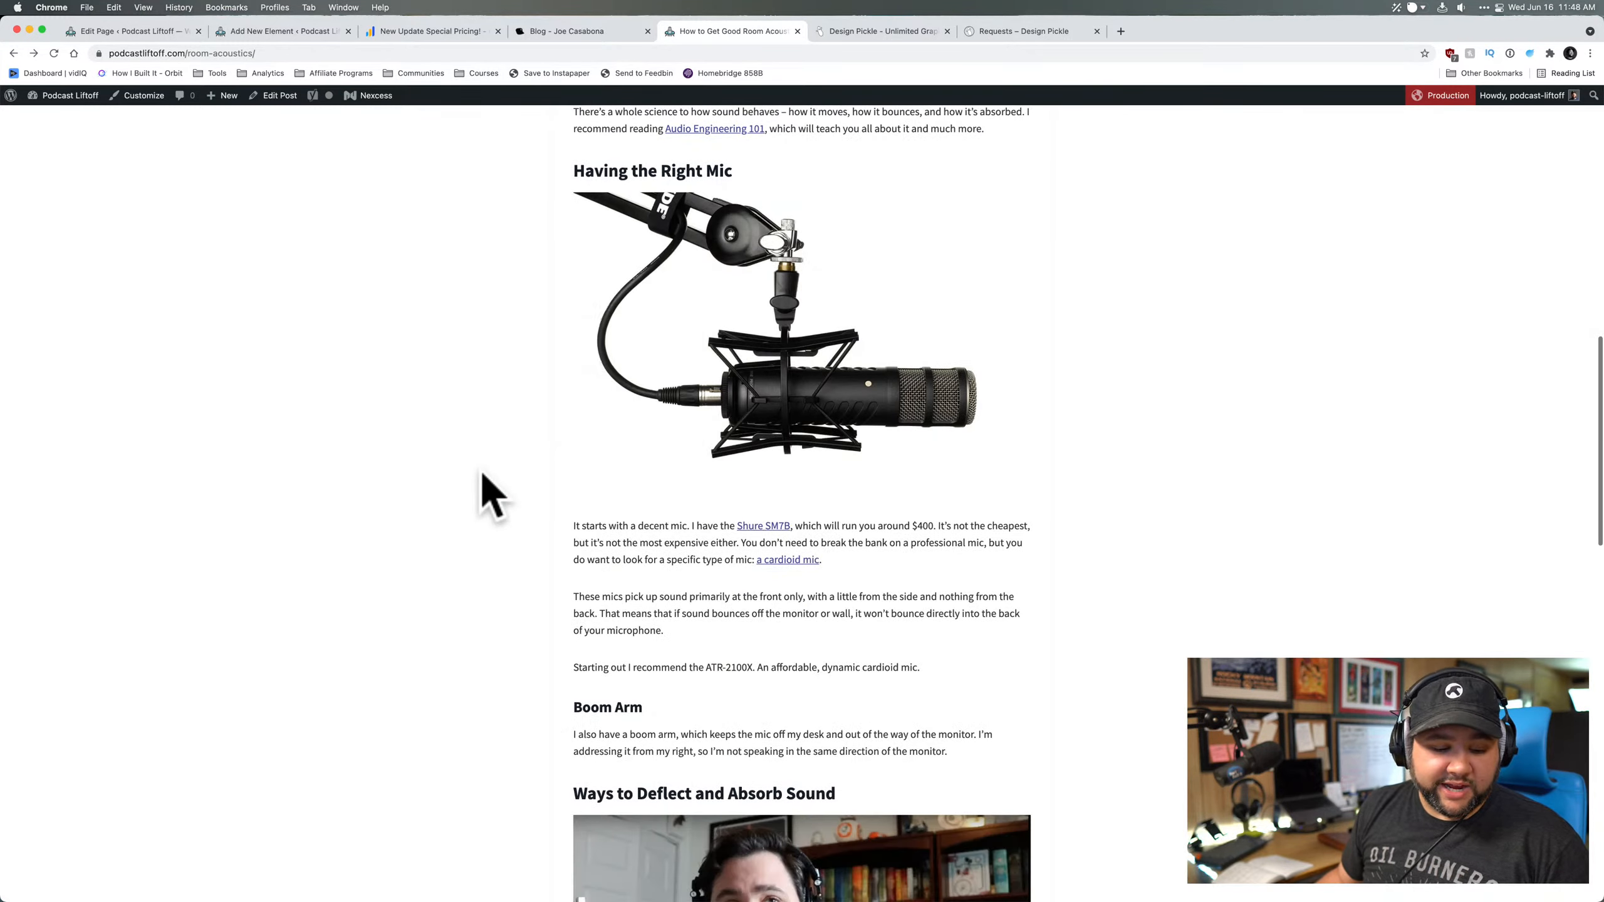
scroll(491, 497, "down", 5)
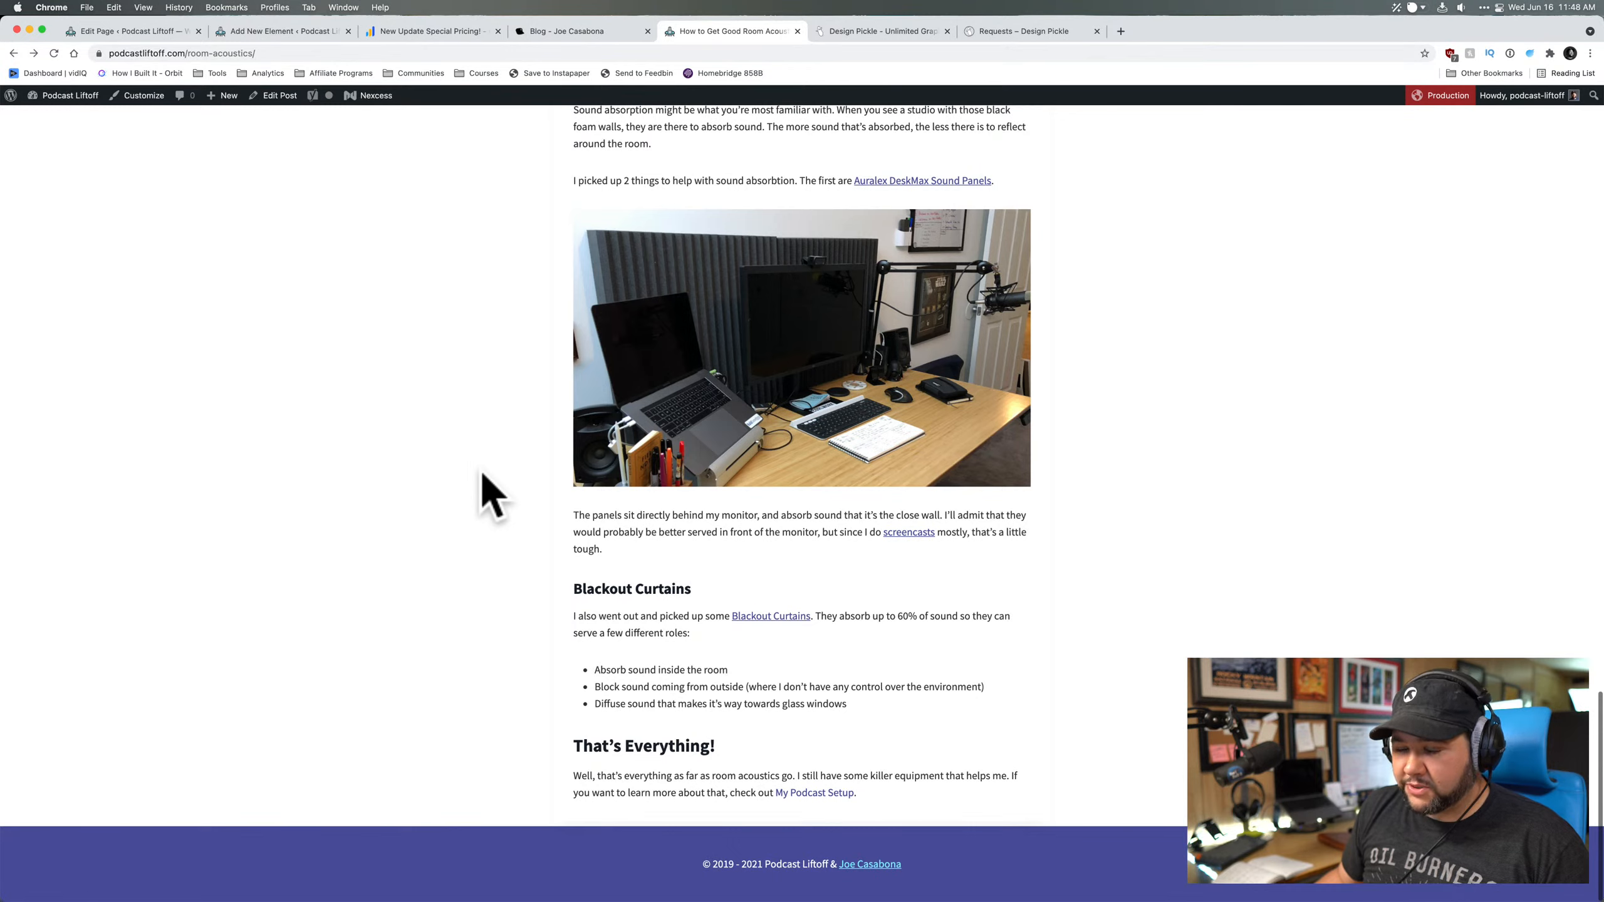
key("Home")
scroll(685, 499, "down", 5)
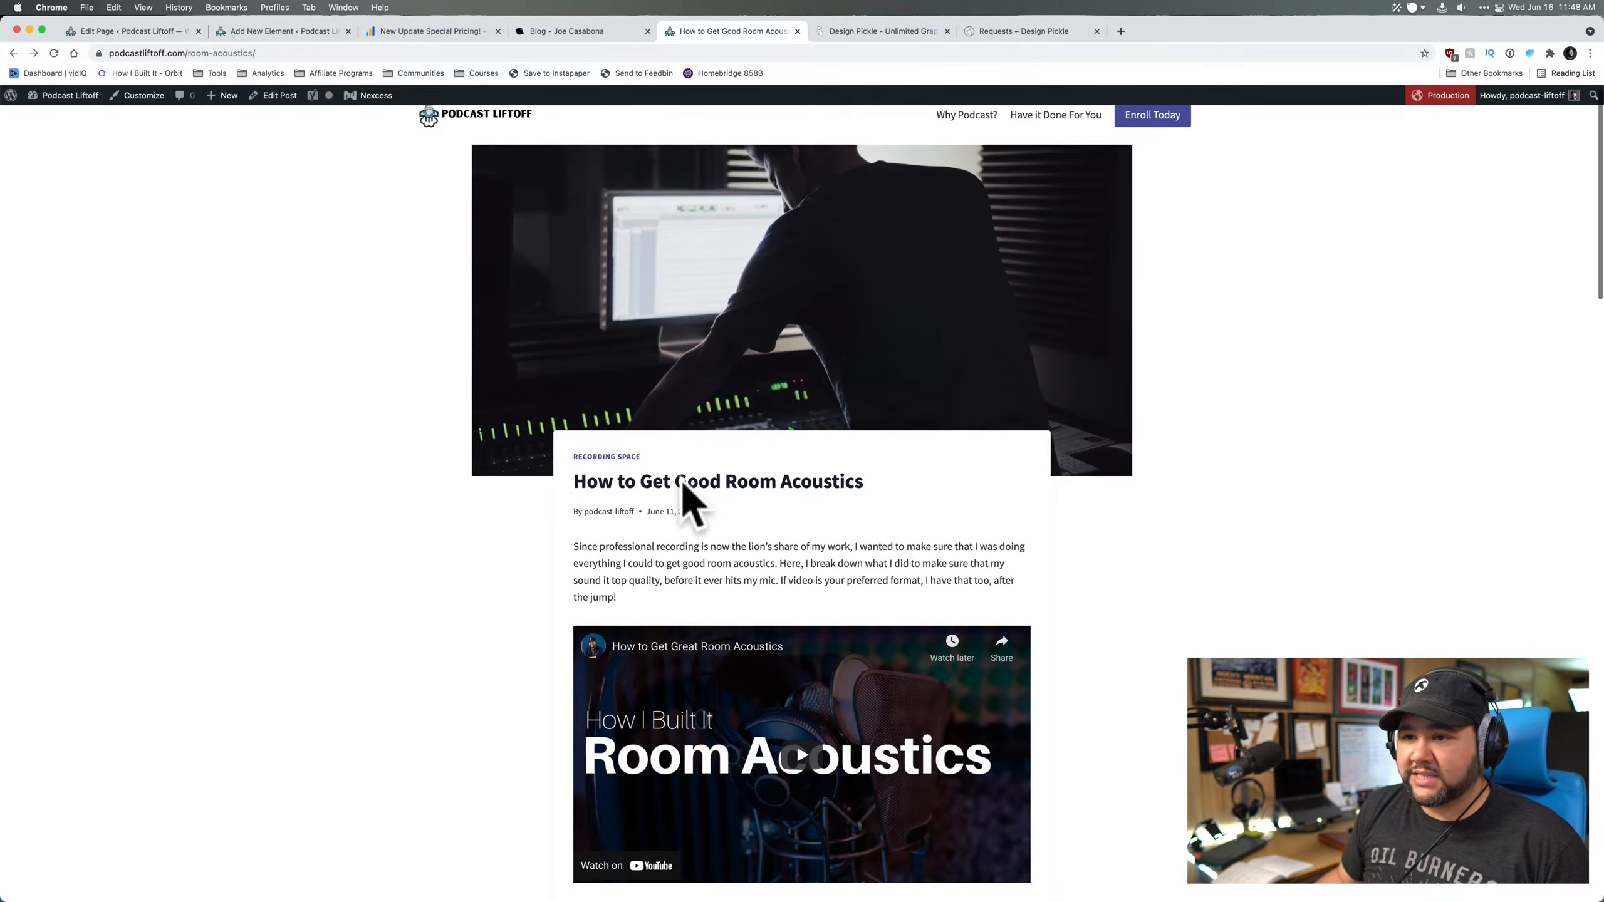
left_click_drag(620, 357, 679, 411)
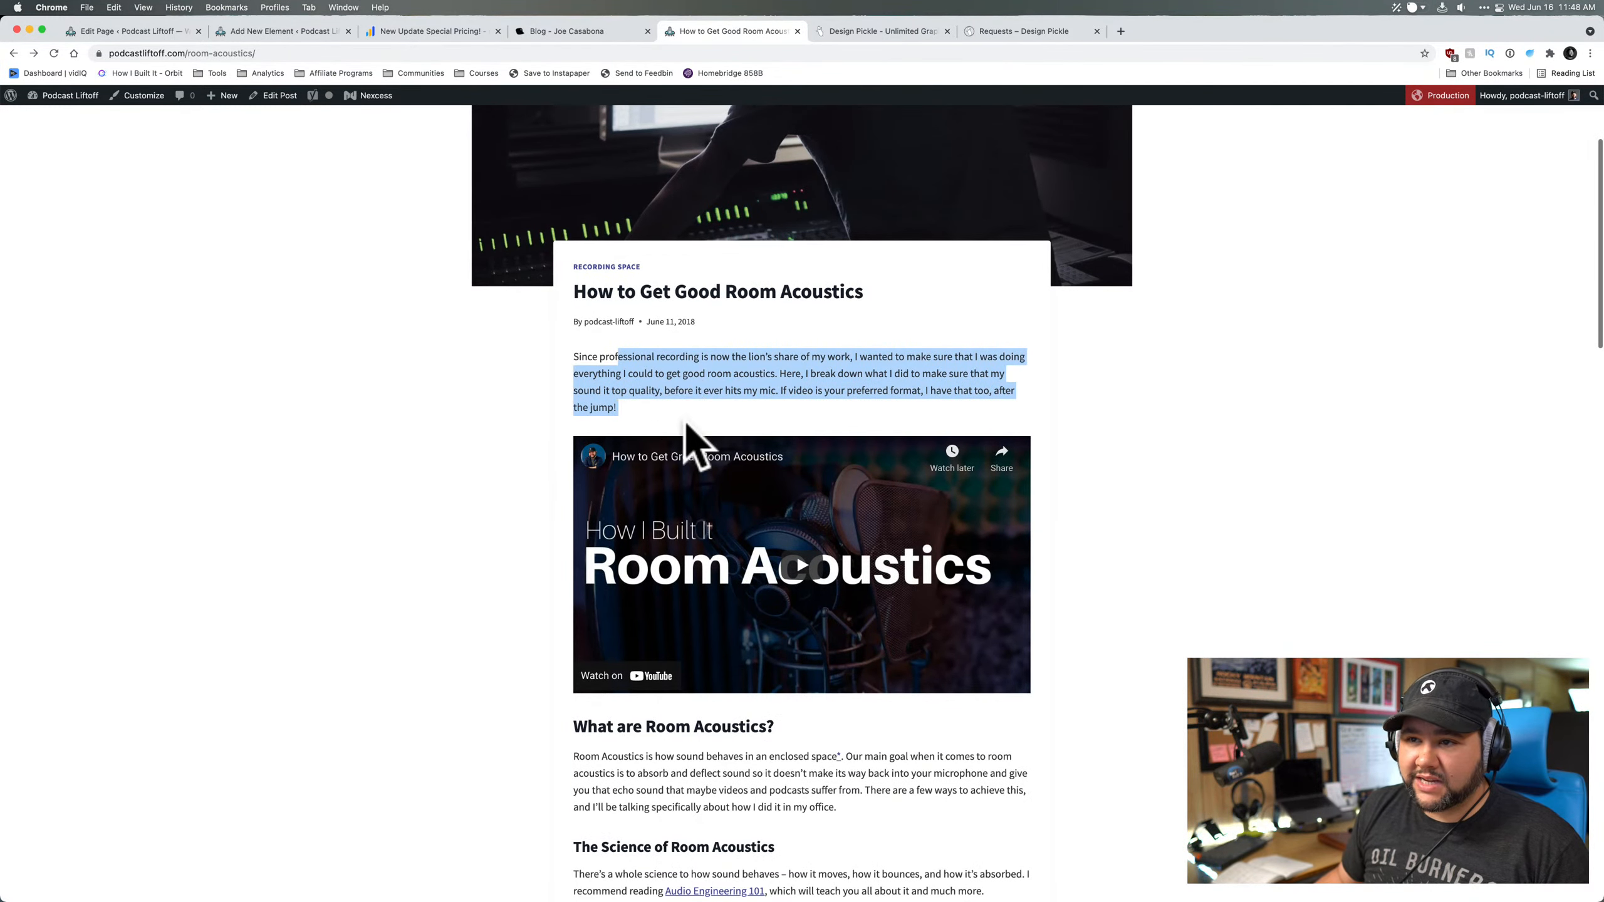
left_click(684, 419)
scroll(680, 418, "down", 4)
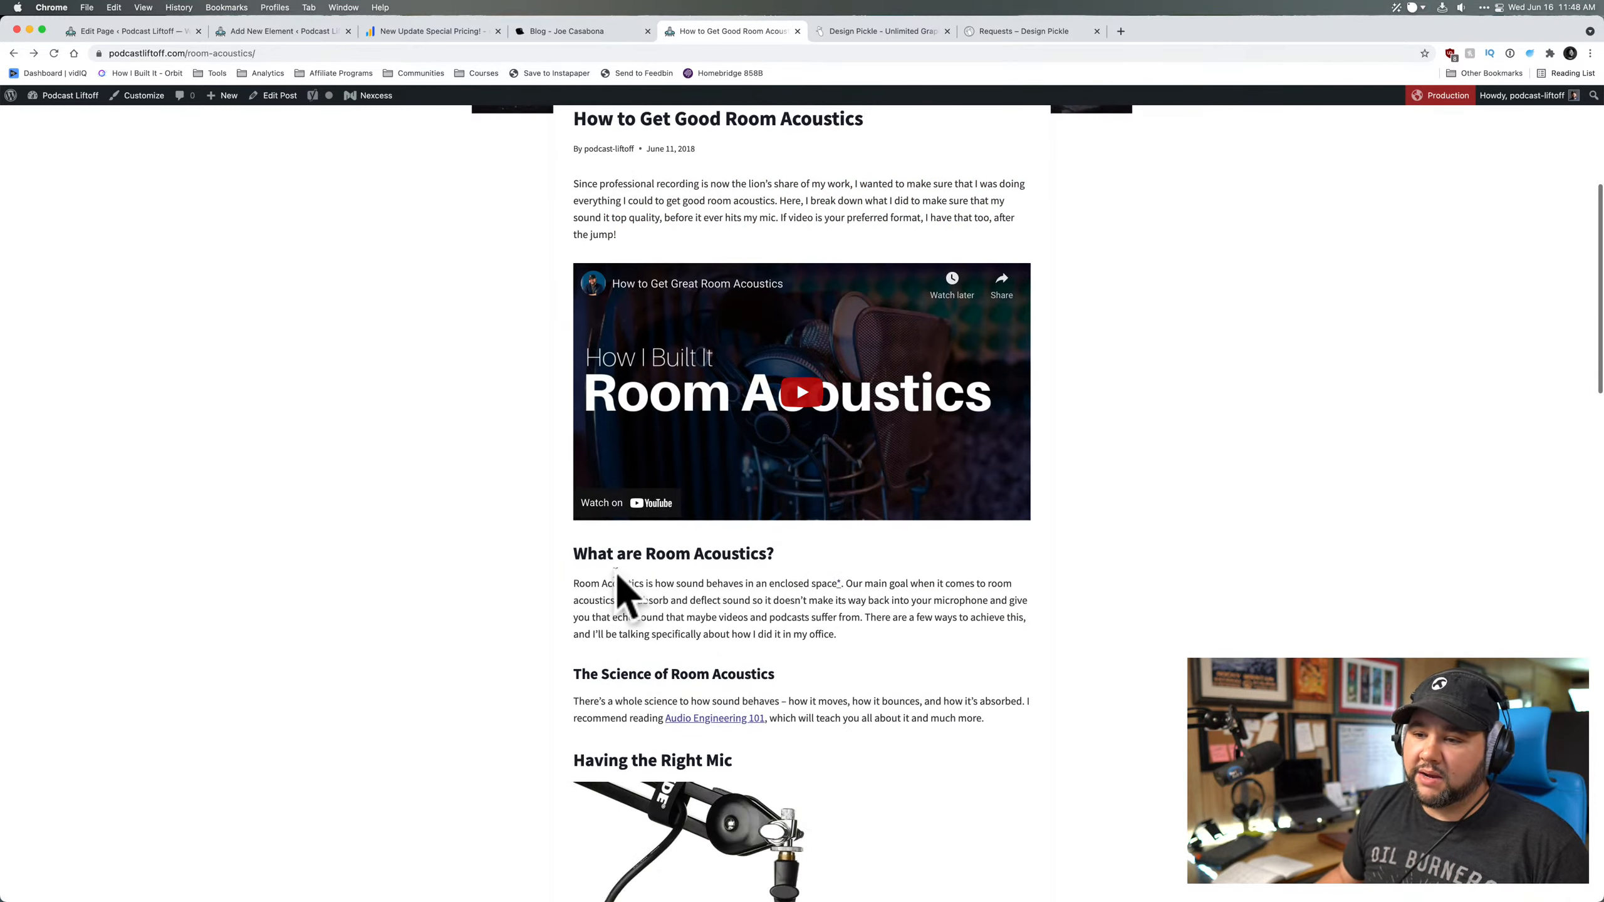
scroll(619, 591, "down", 9)
scroll(615, 578, "down", 8)
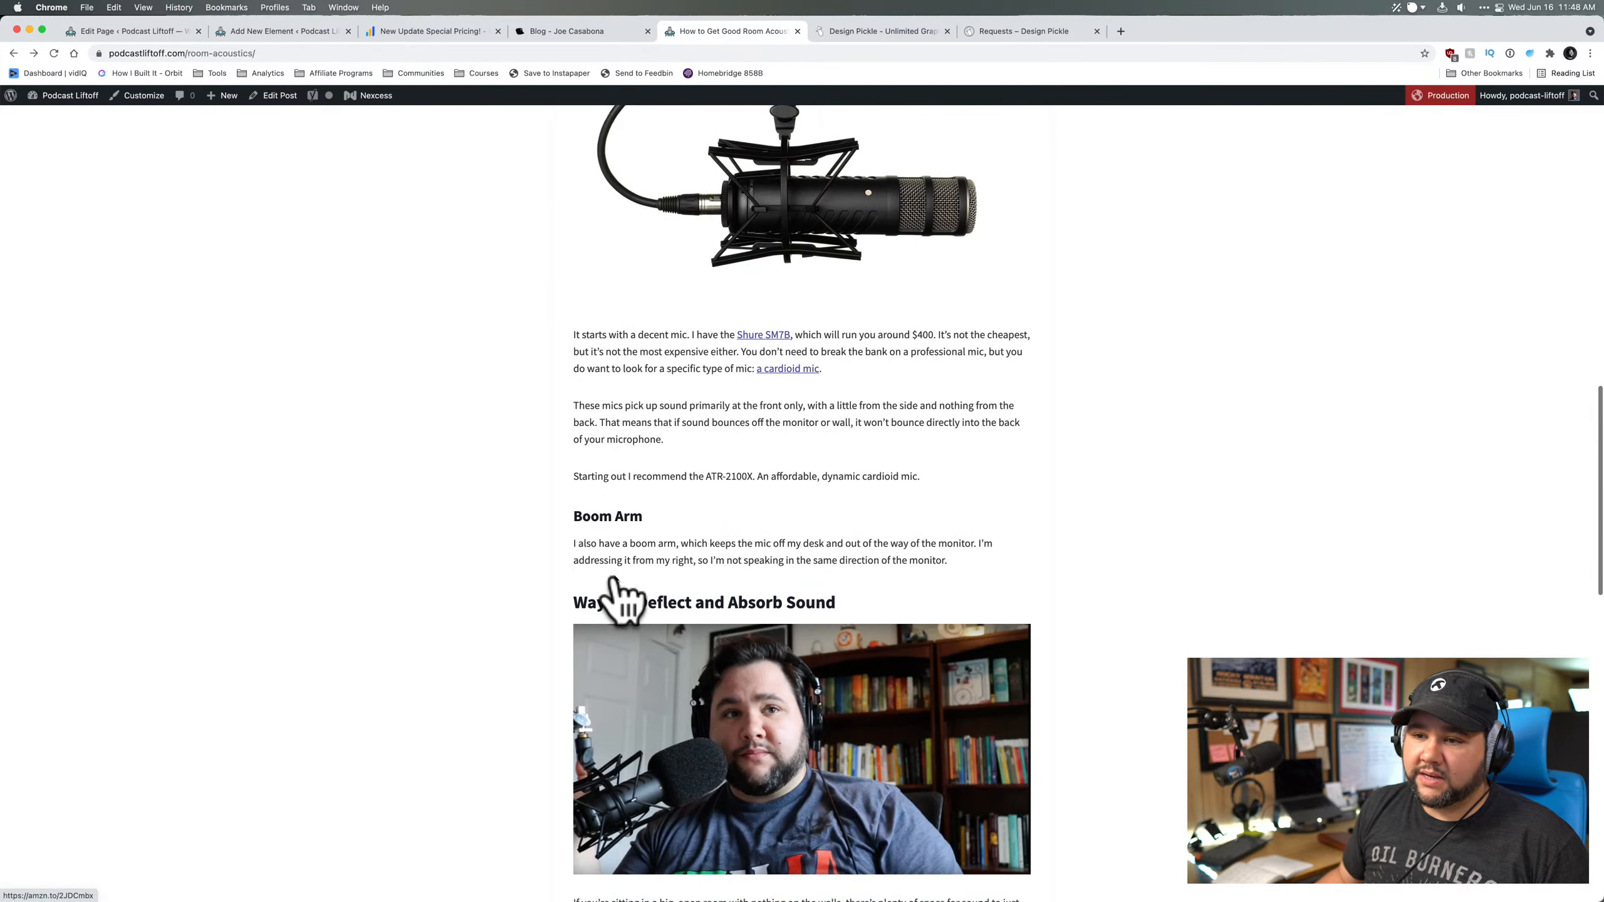
scroll(611, 577, "up", 20)
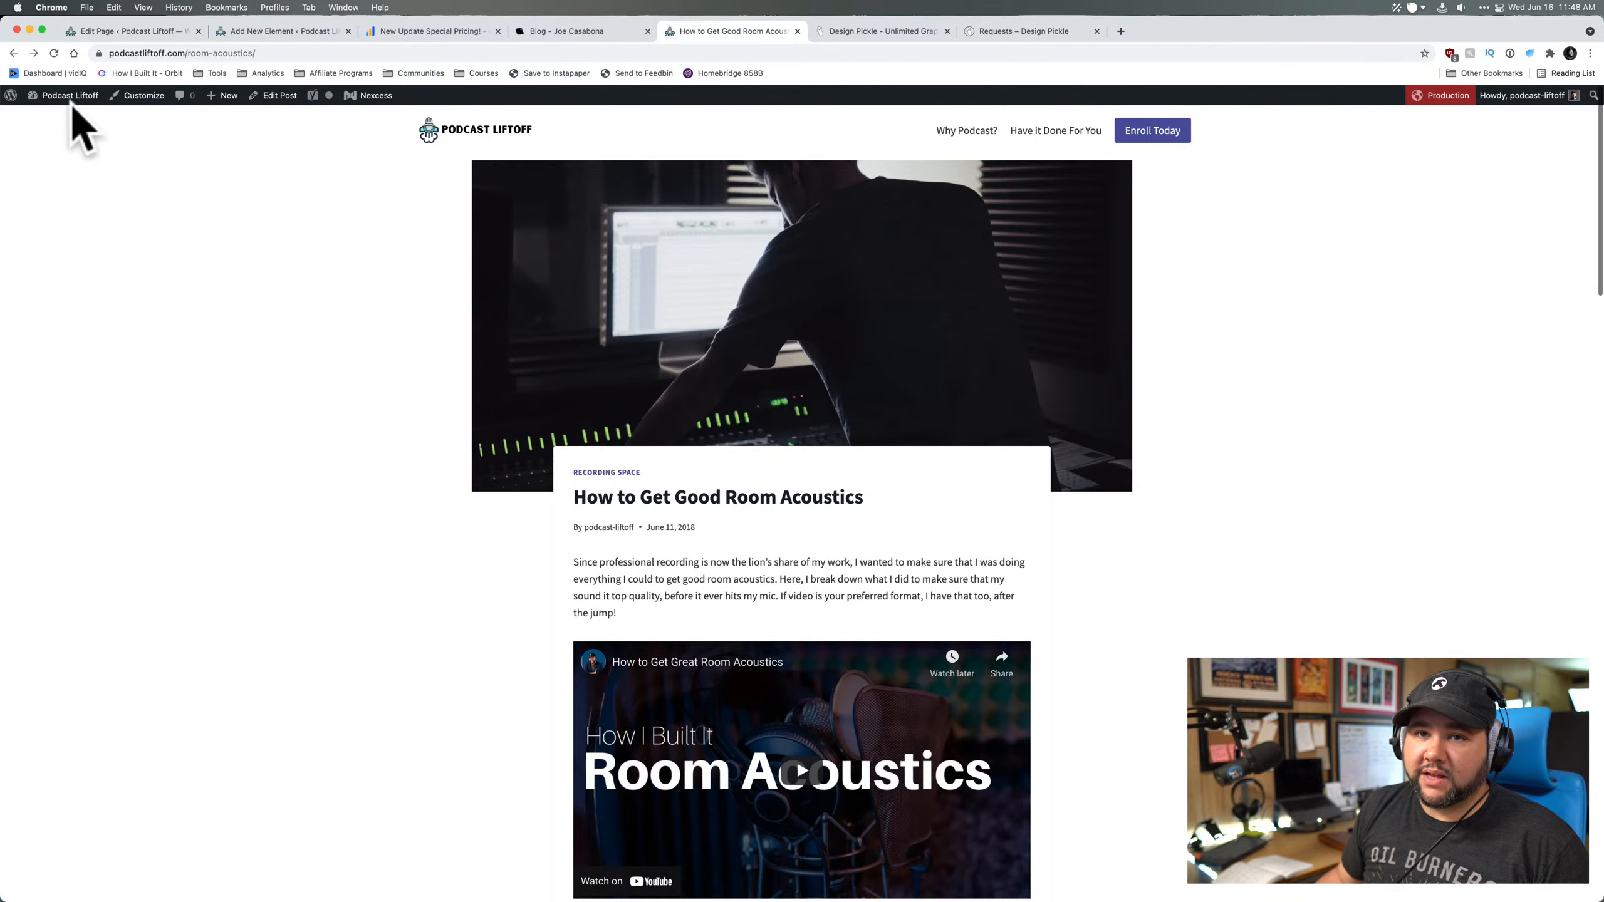
- Go to the Podcast Liftoff dashboard, open the ThirstyAffiliates affiliate links list and dismiss its feedback notice
left_click(67, 126)
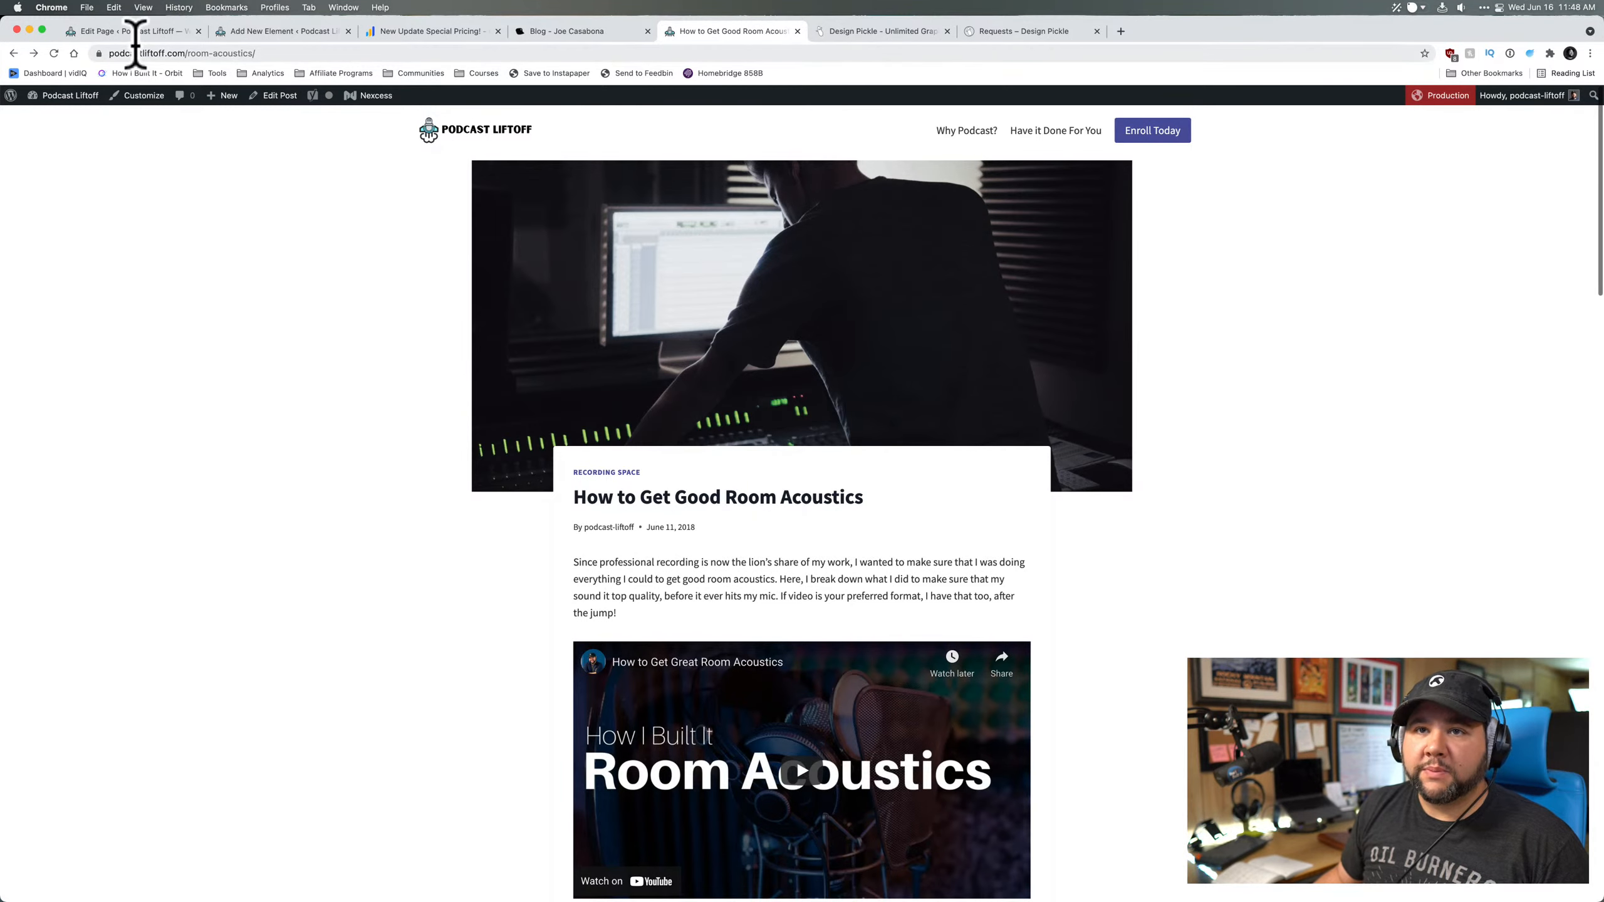
left_click(67, 97)
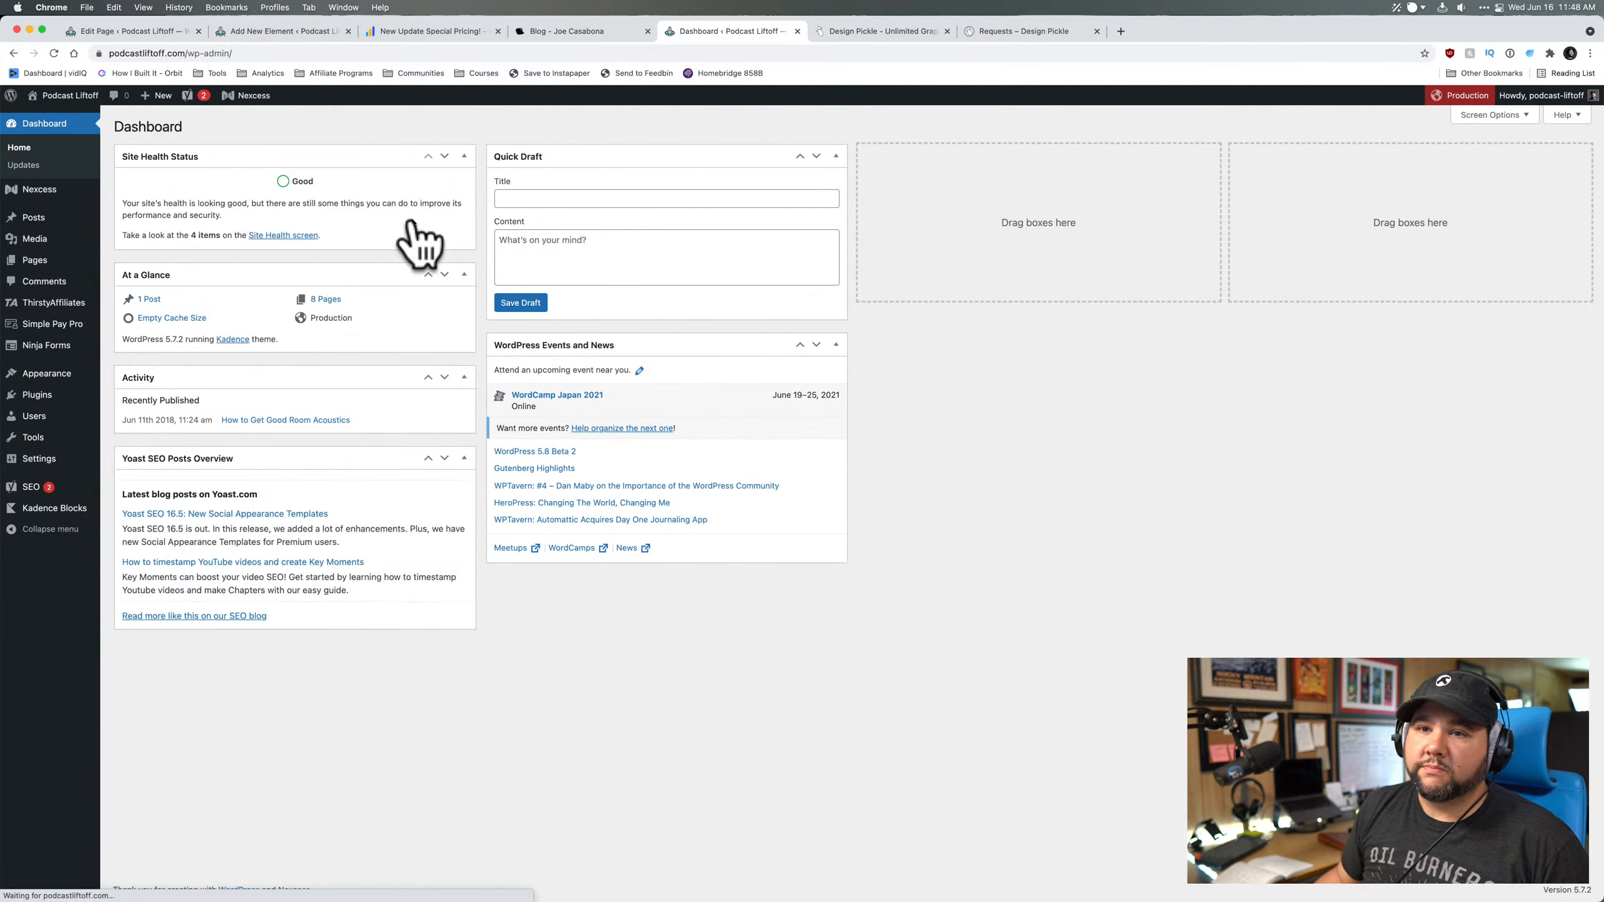
left_click(68, 303)
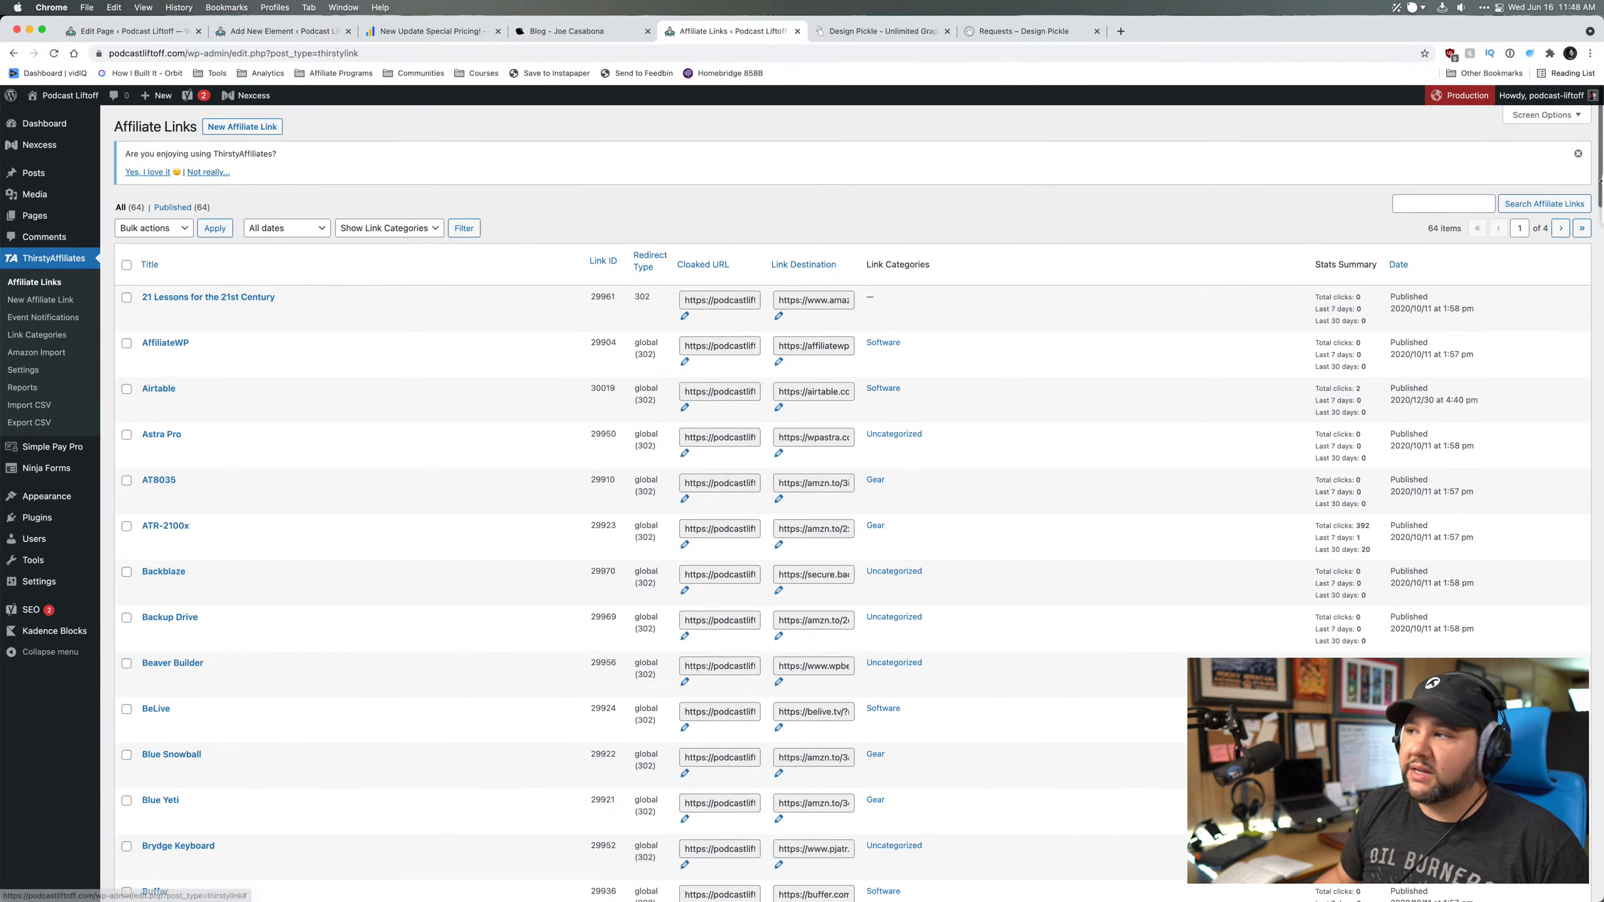
left_click(1578, 153)
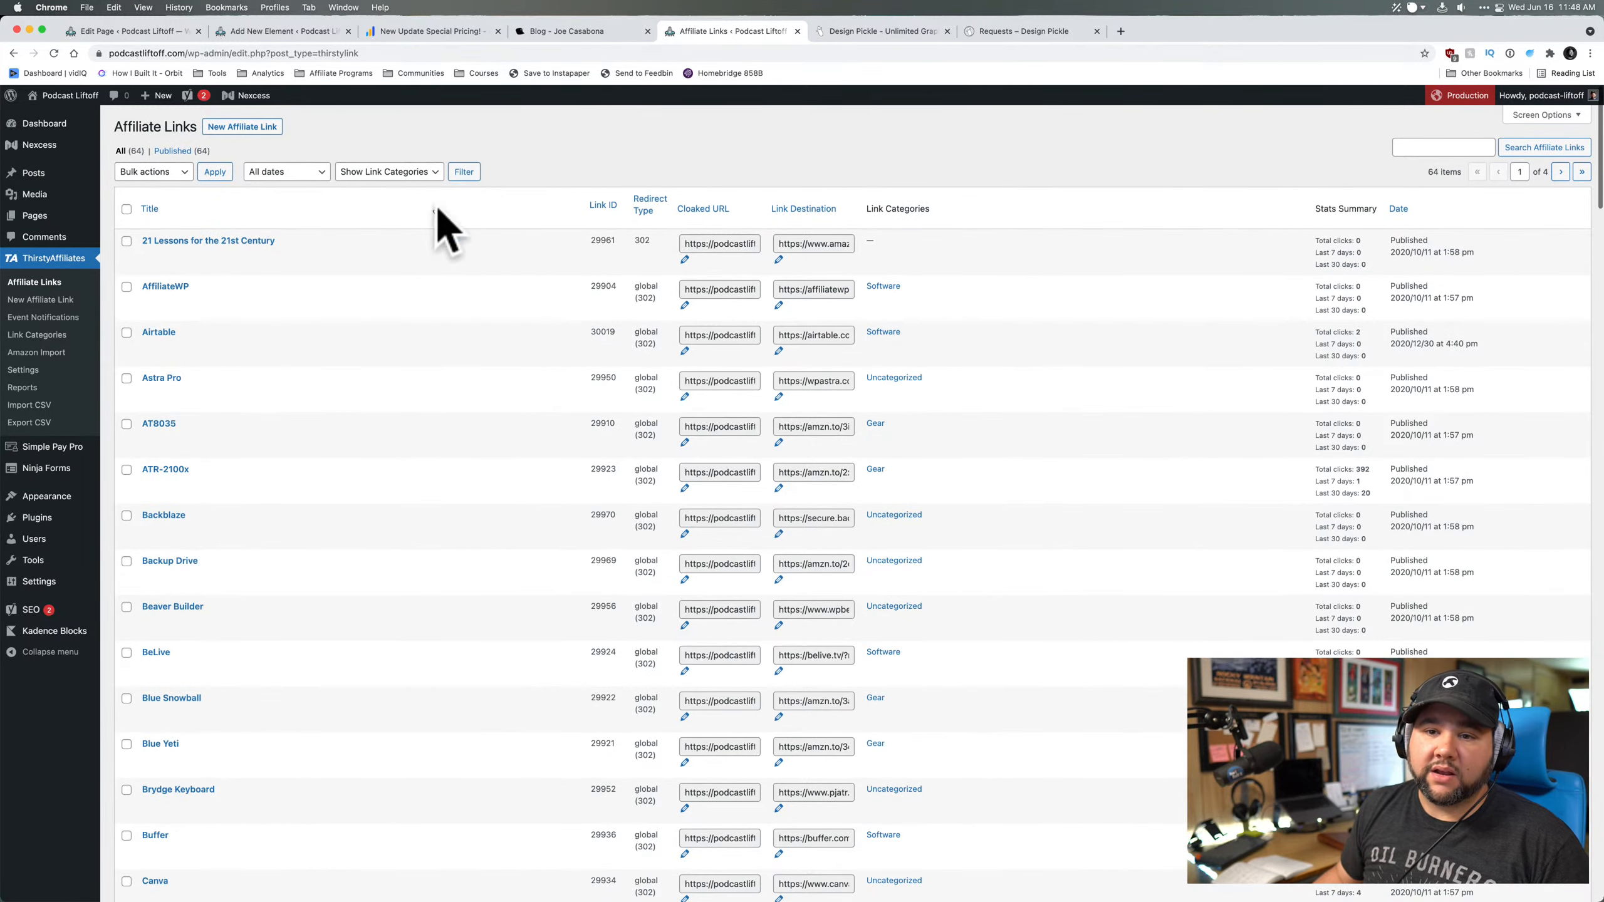
- Look through the first page of affiliate links and inspect the cloaked URL of "21 Lessons for the 21st Century"
scroll(331, 637, "down", 5)
scroll(333, 637, "down", 3)
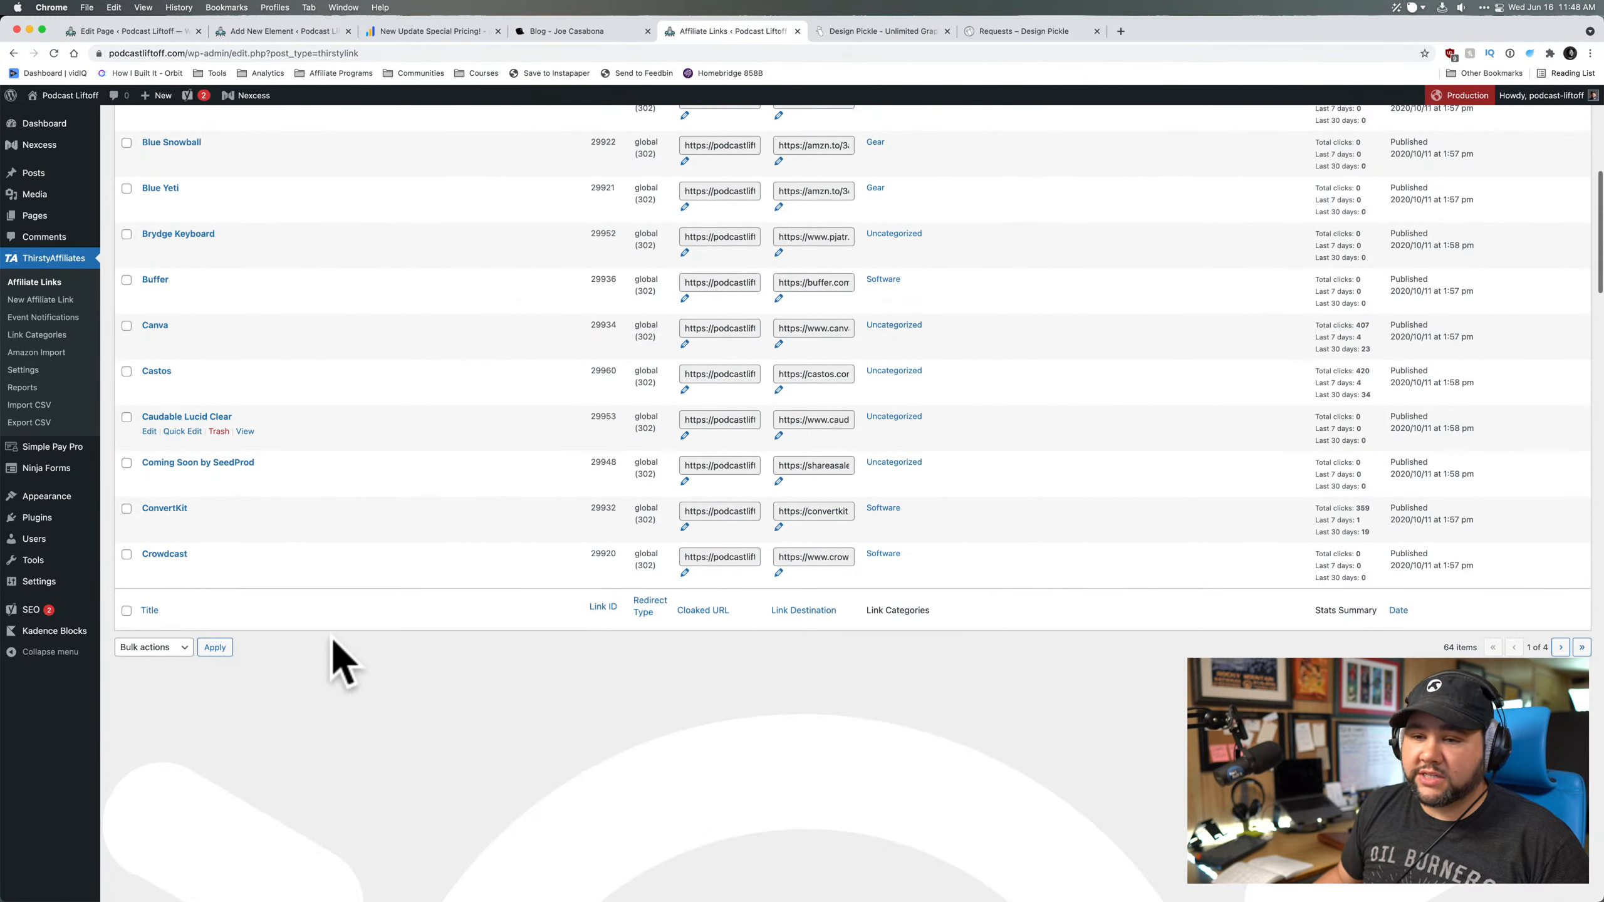
scroll(332, 640, "up", 8)
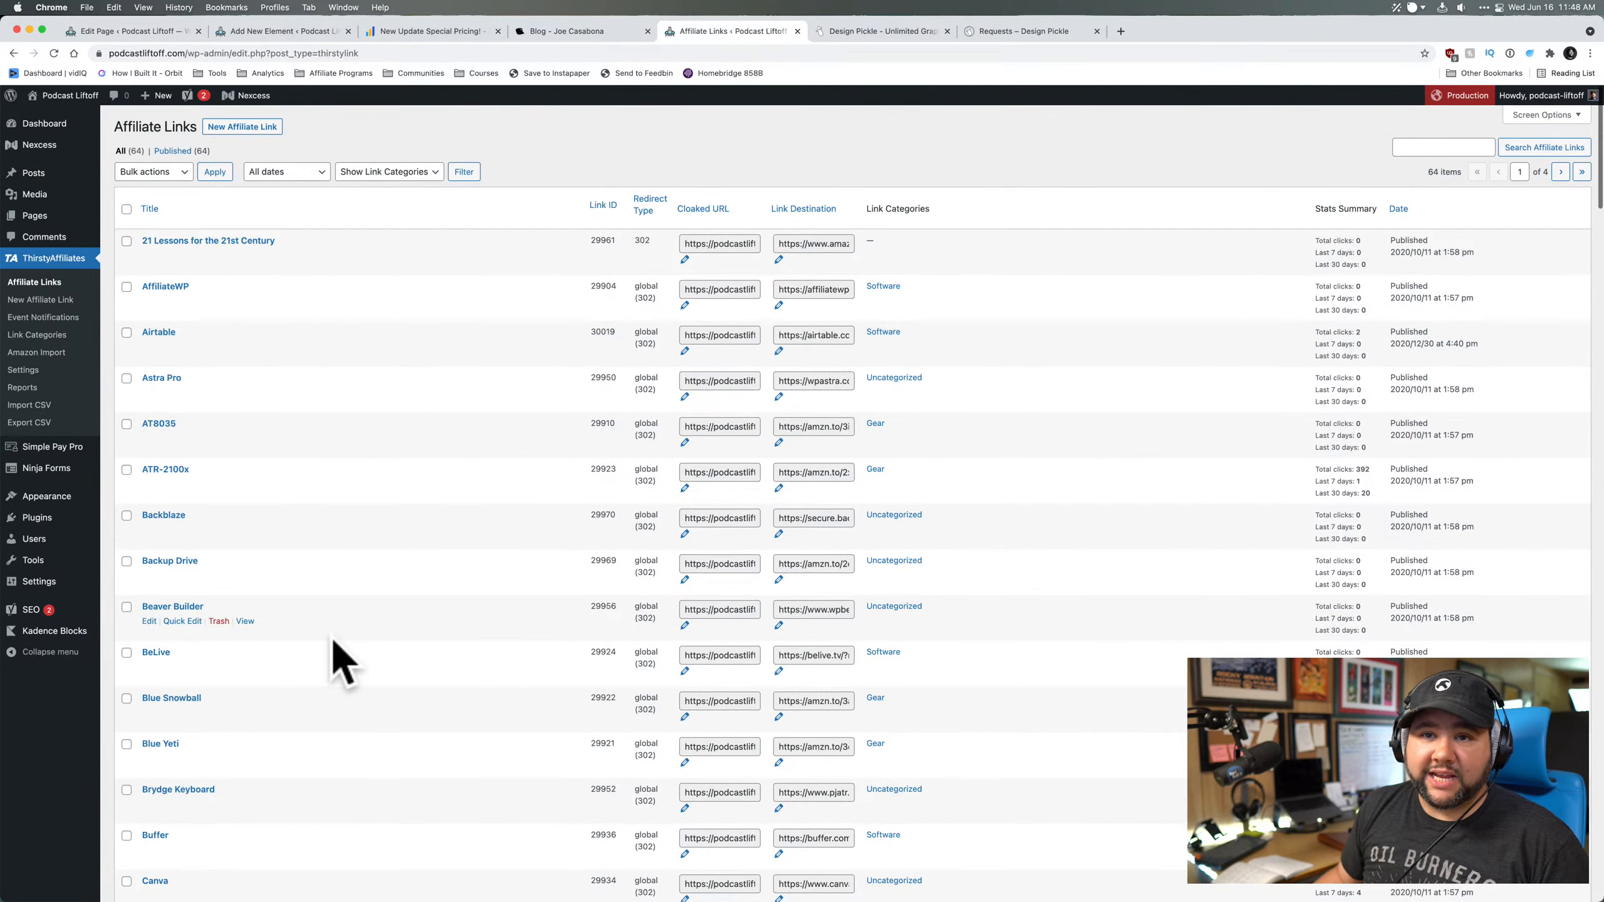
left_click(756, 244)
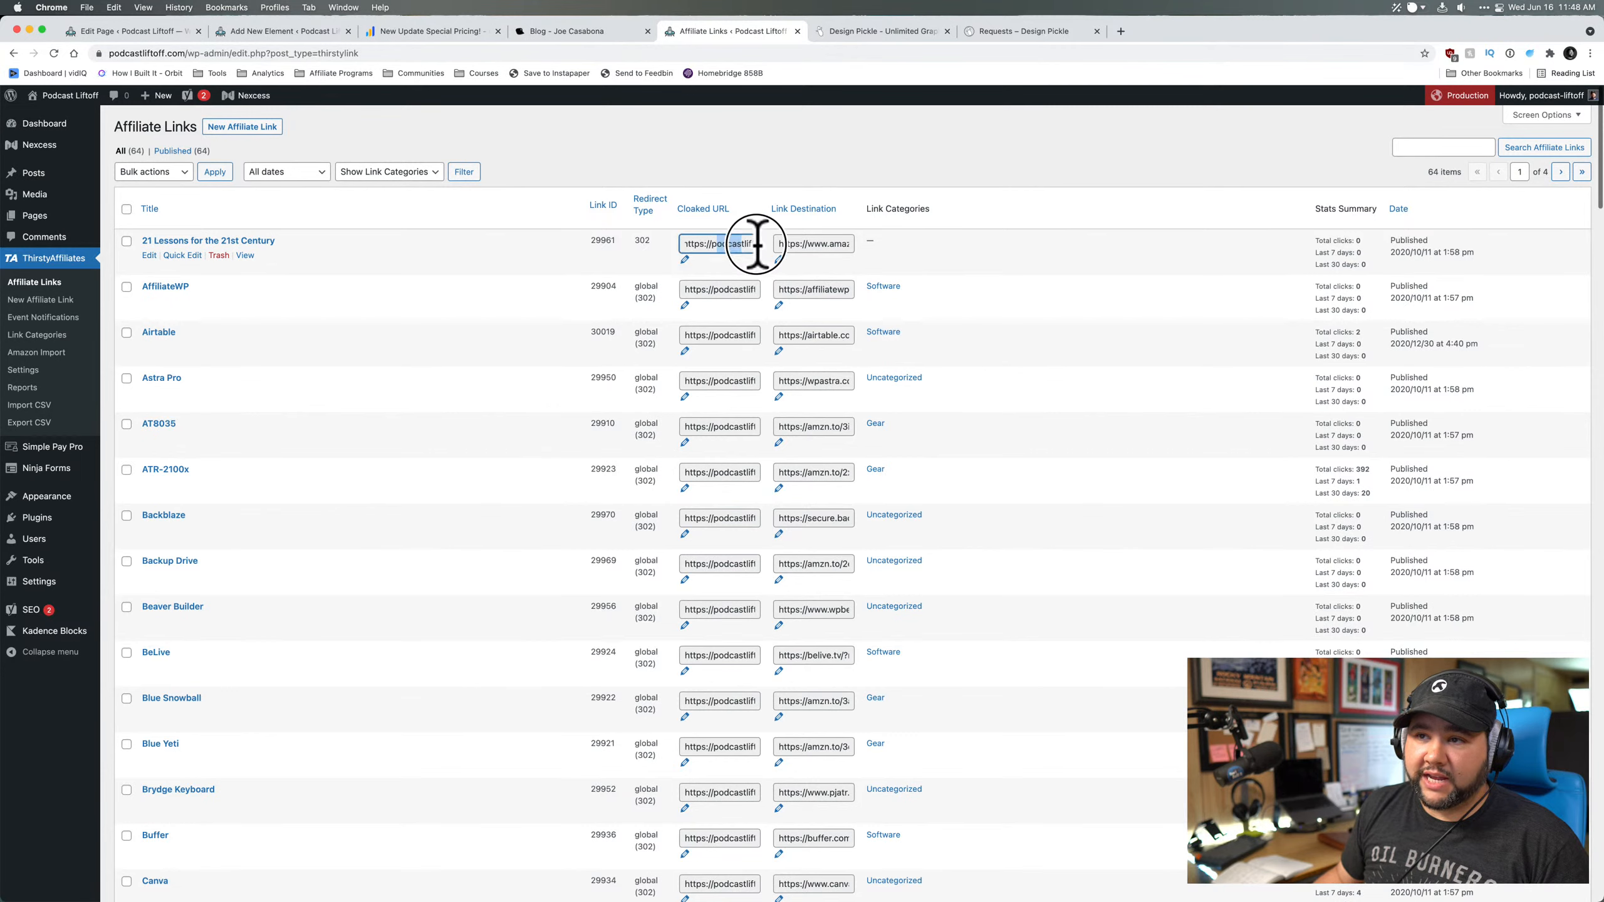
left_click_drag(756, 243, 810, 251)
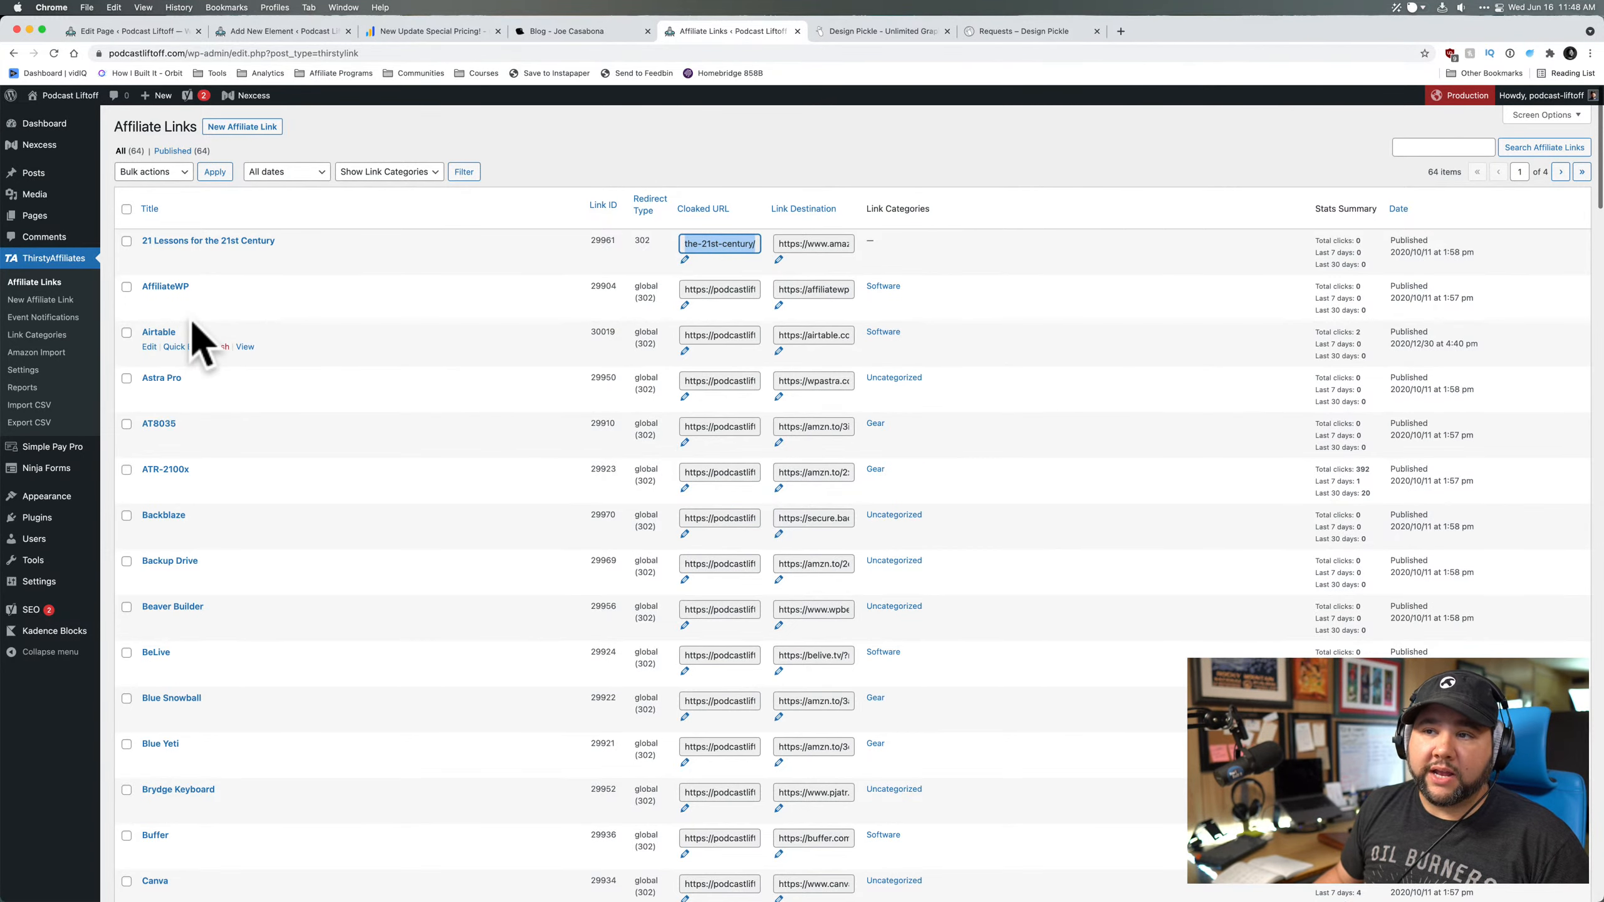
scroll(383, 666, "down", 10)
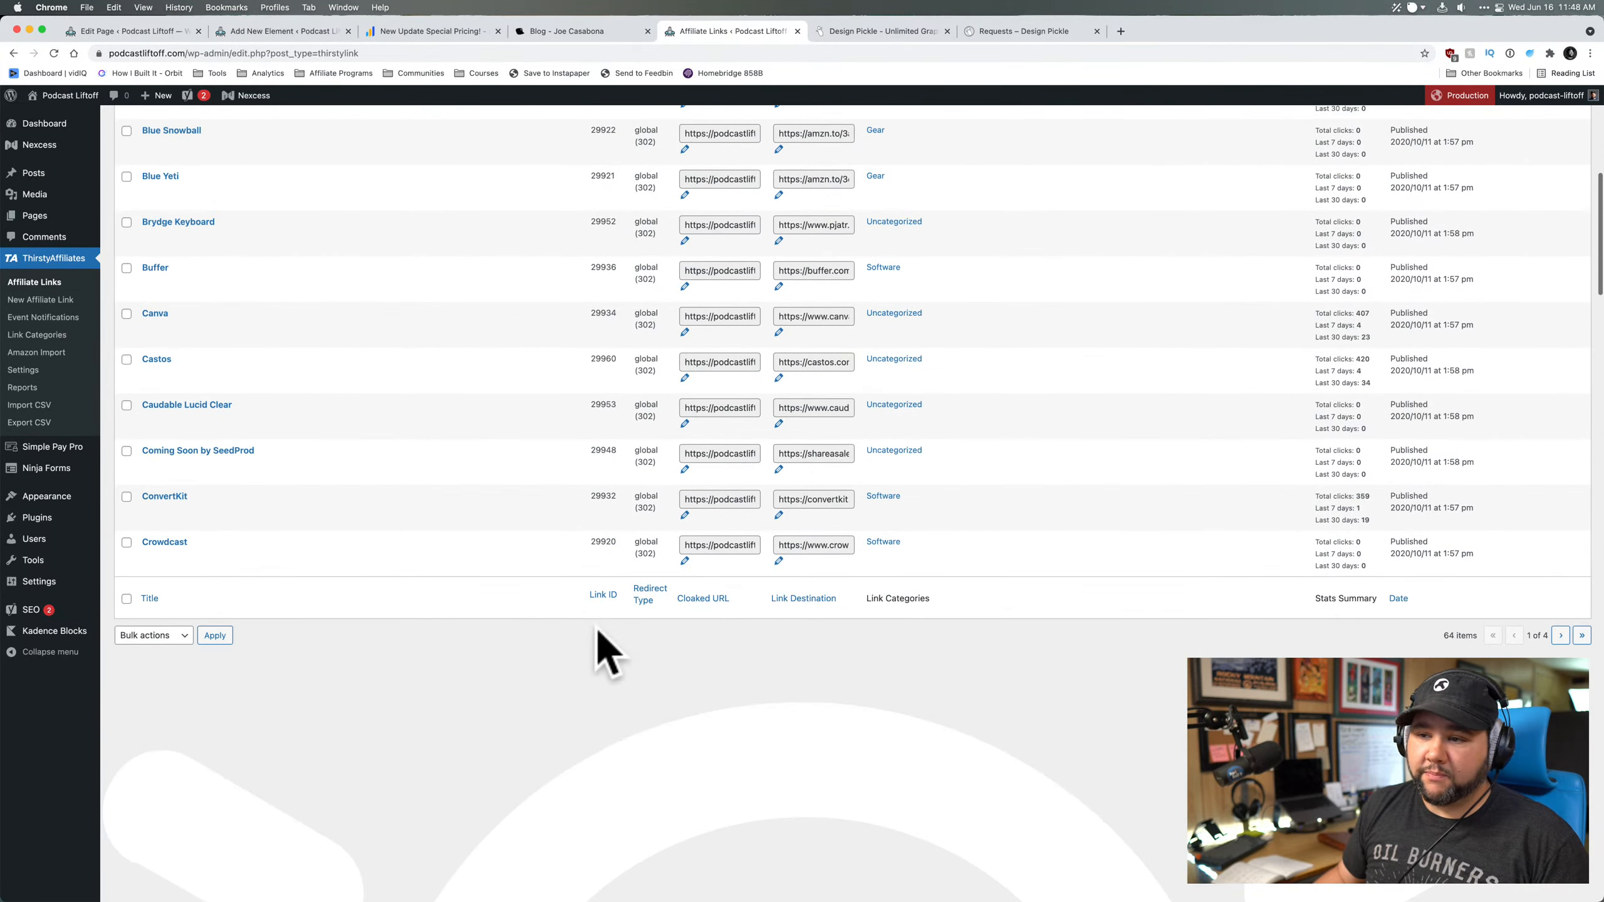
- Check the last page of affiliate links, go back to page 3 and look through its entries
left_click(1580, 635)
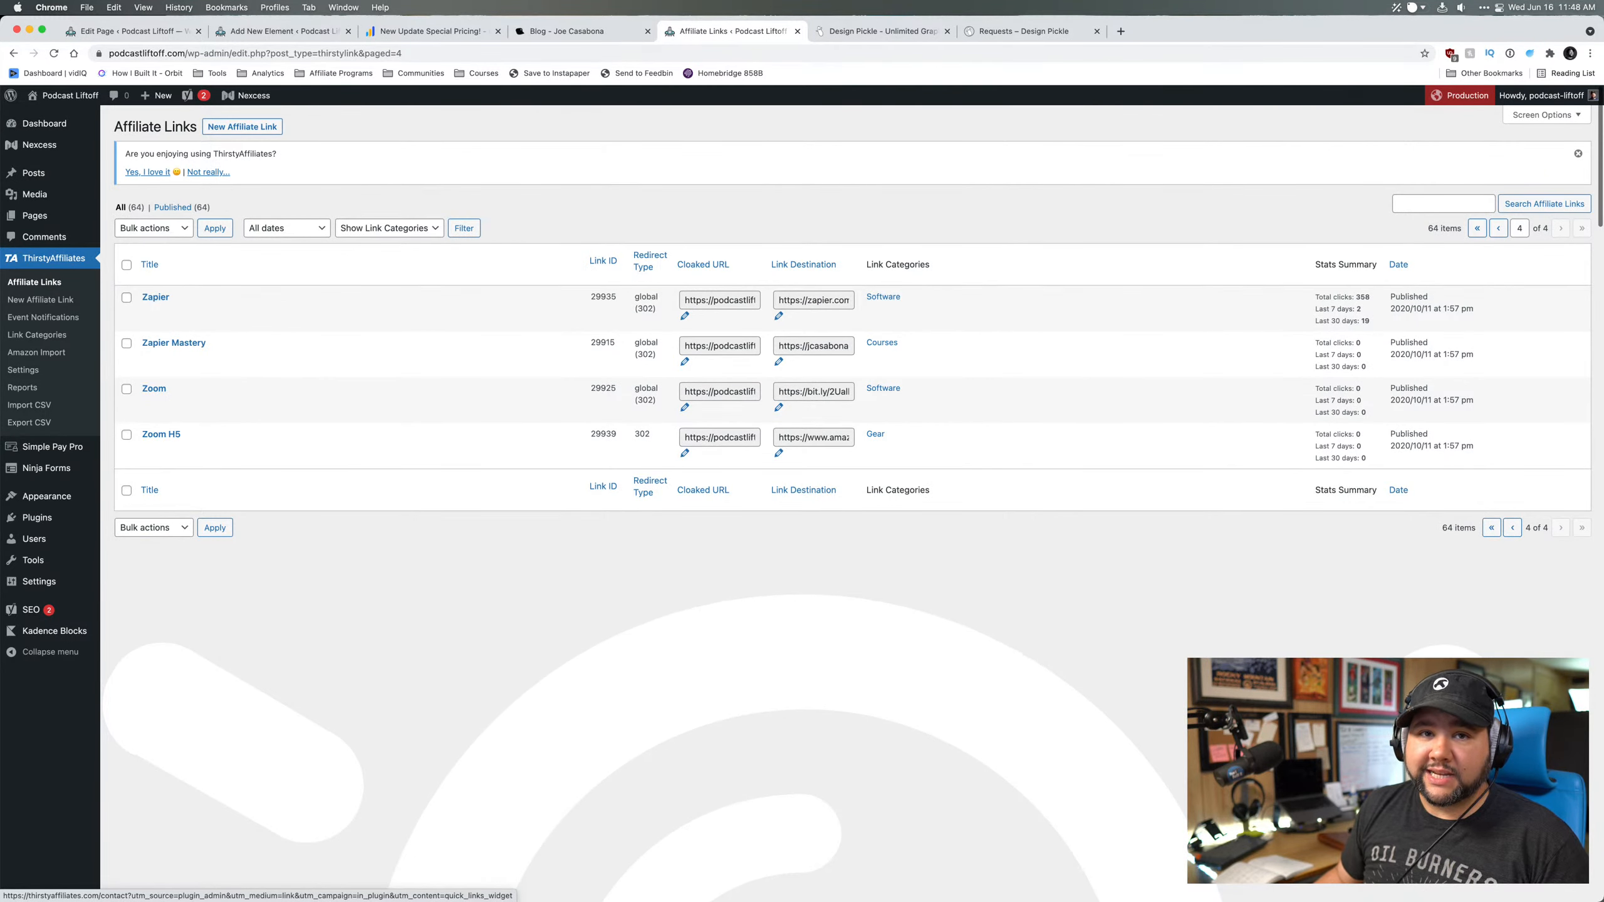
left_click(1512, 528)
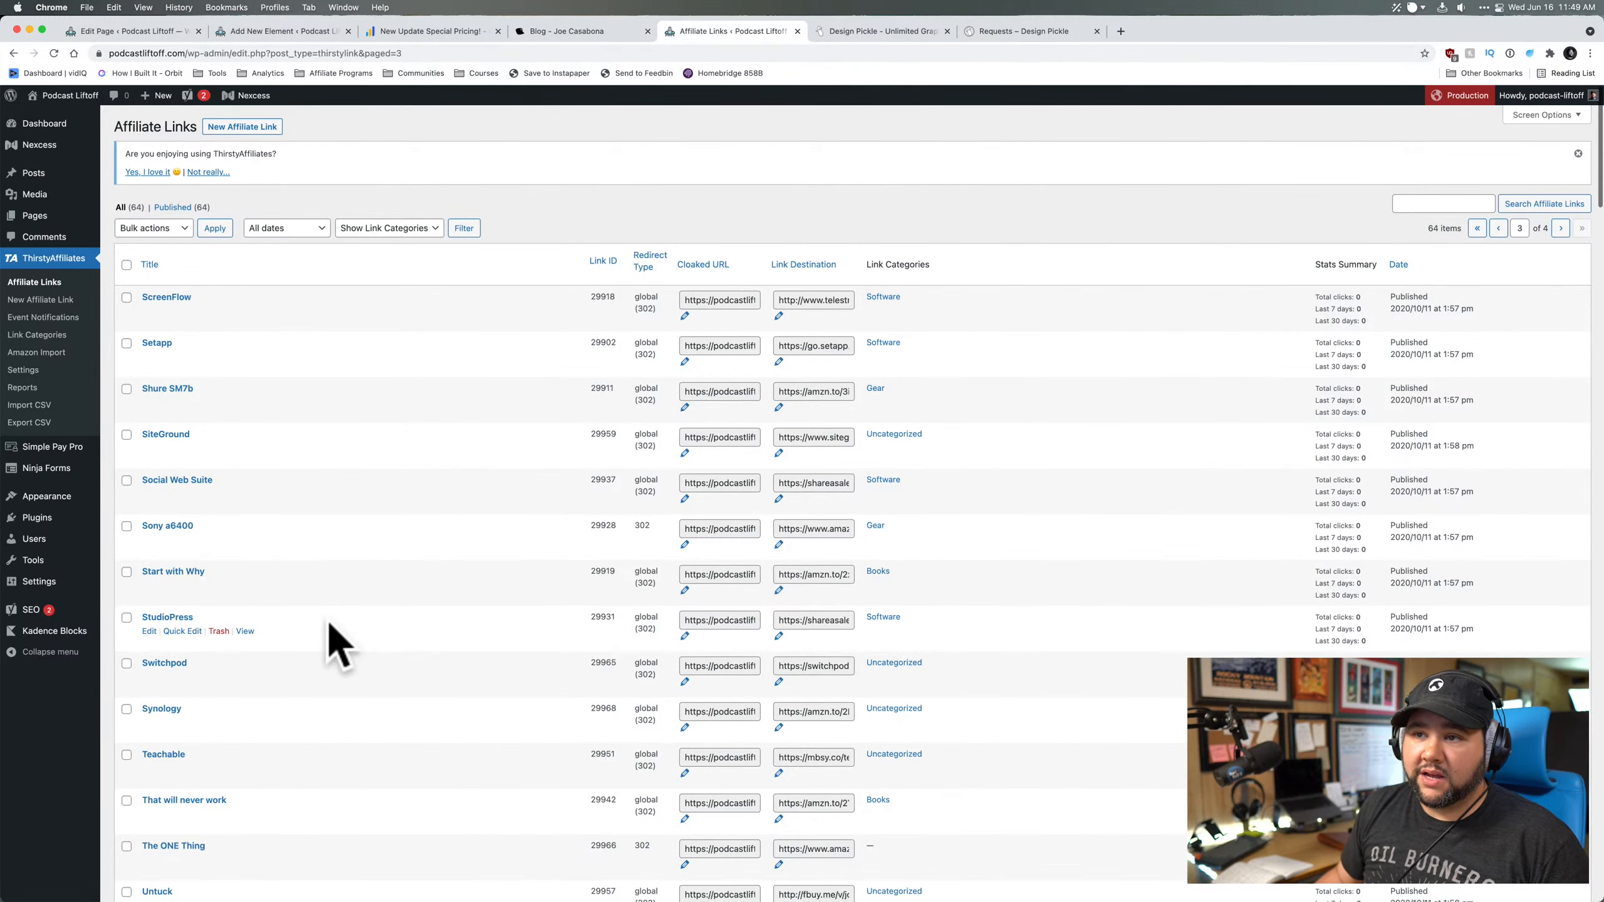
scroll(334, 644, "down", 1)
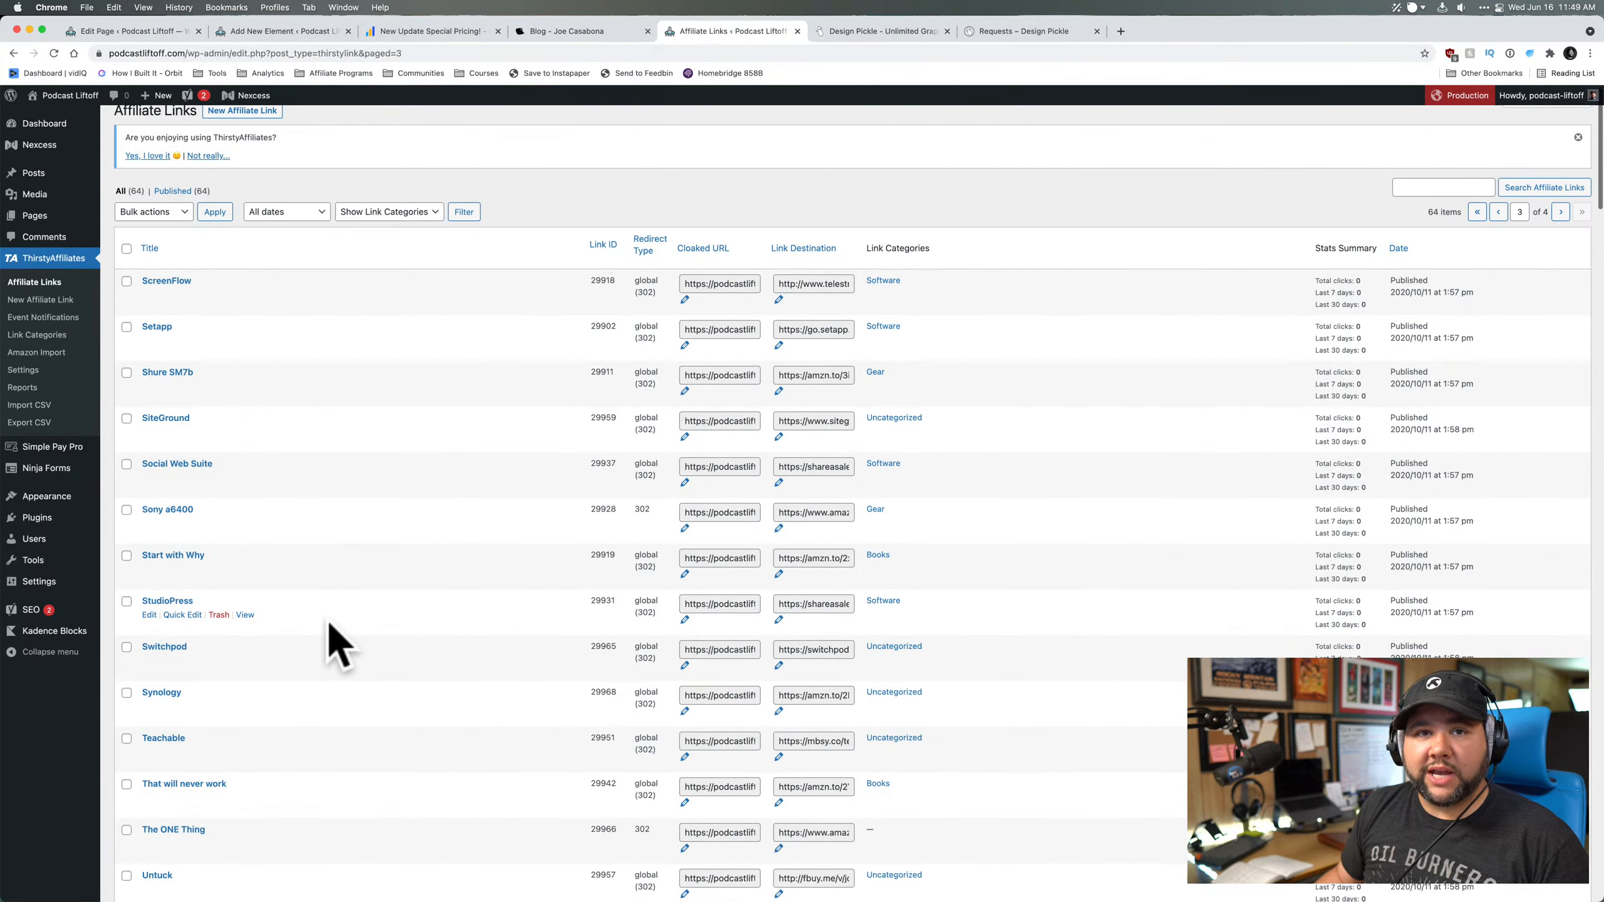
scroll(339, 646, "down", 1)
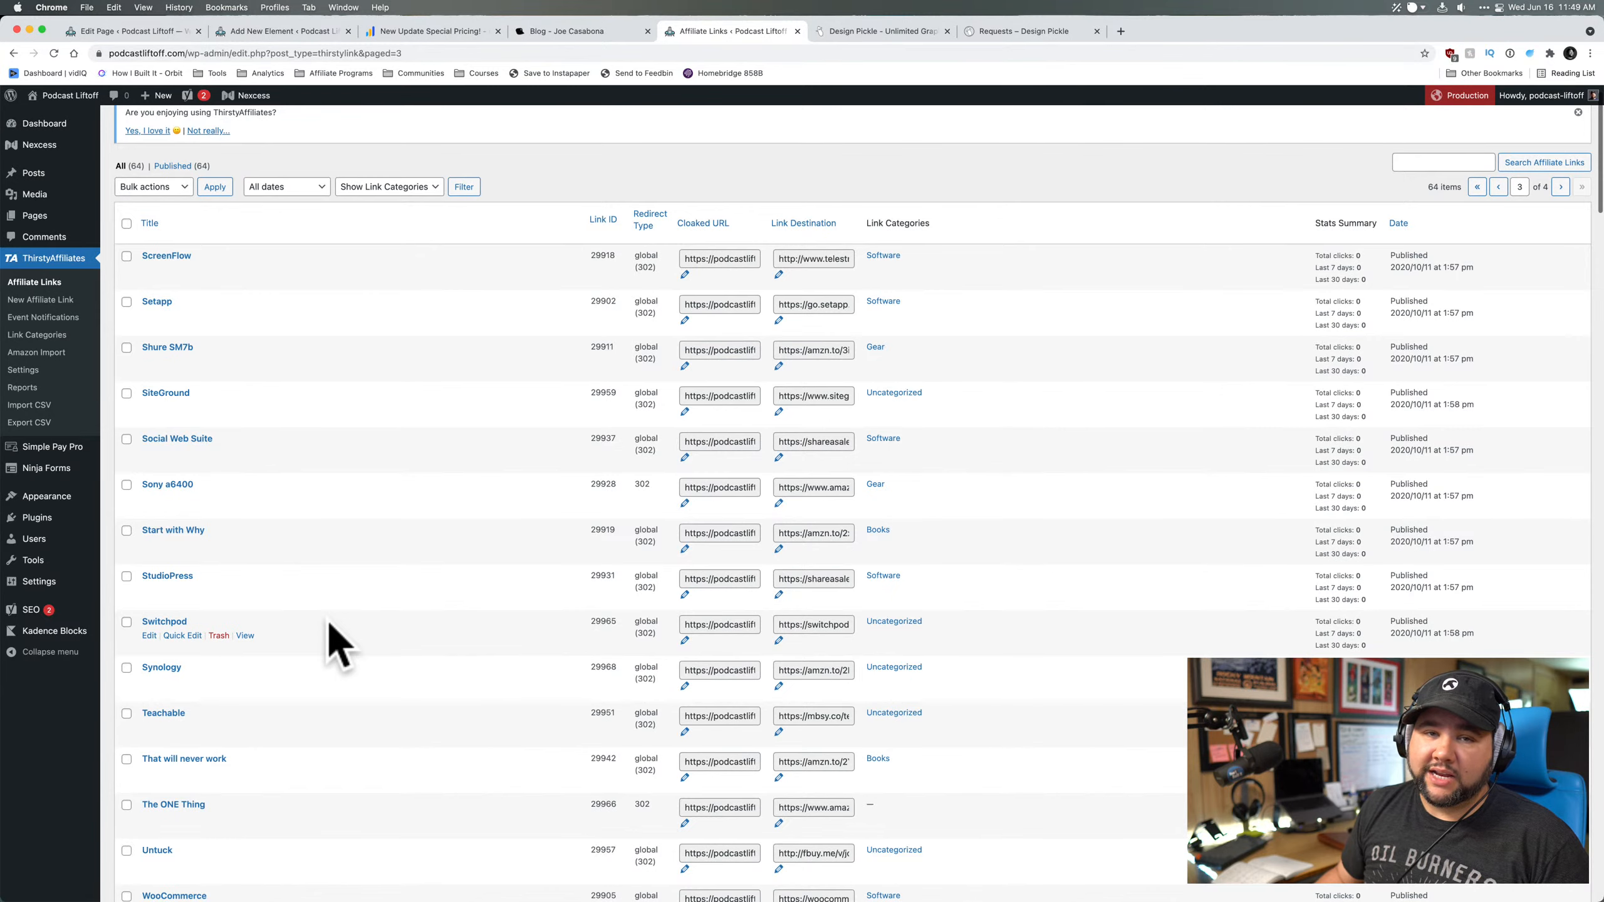
scroll(329, 622, "down", 5)
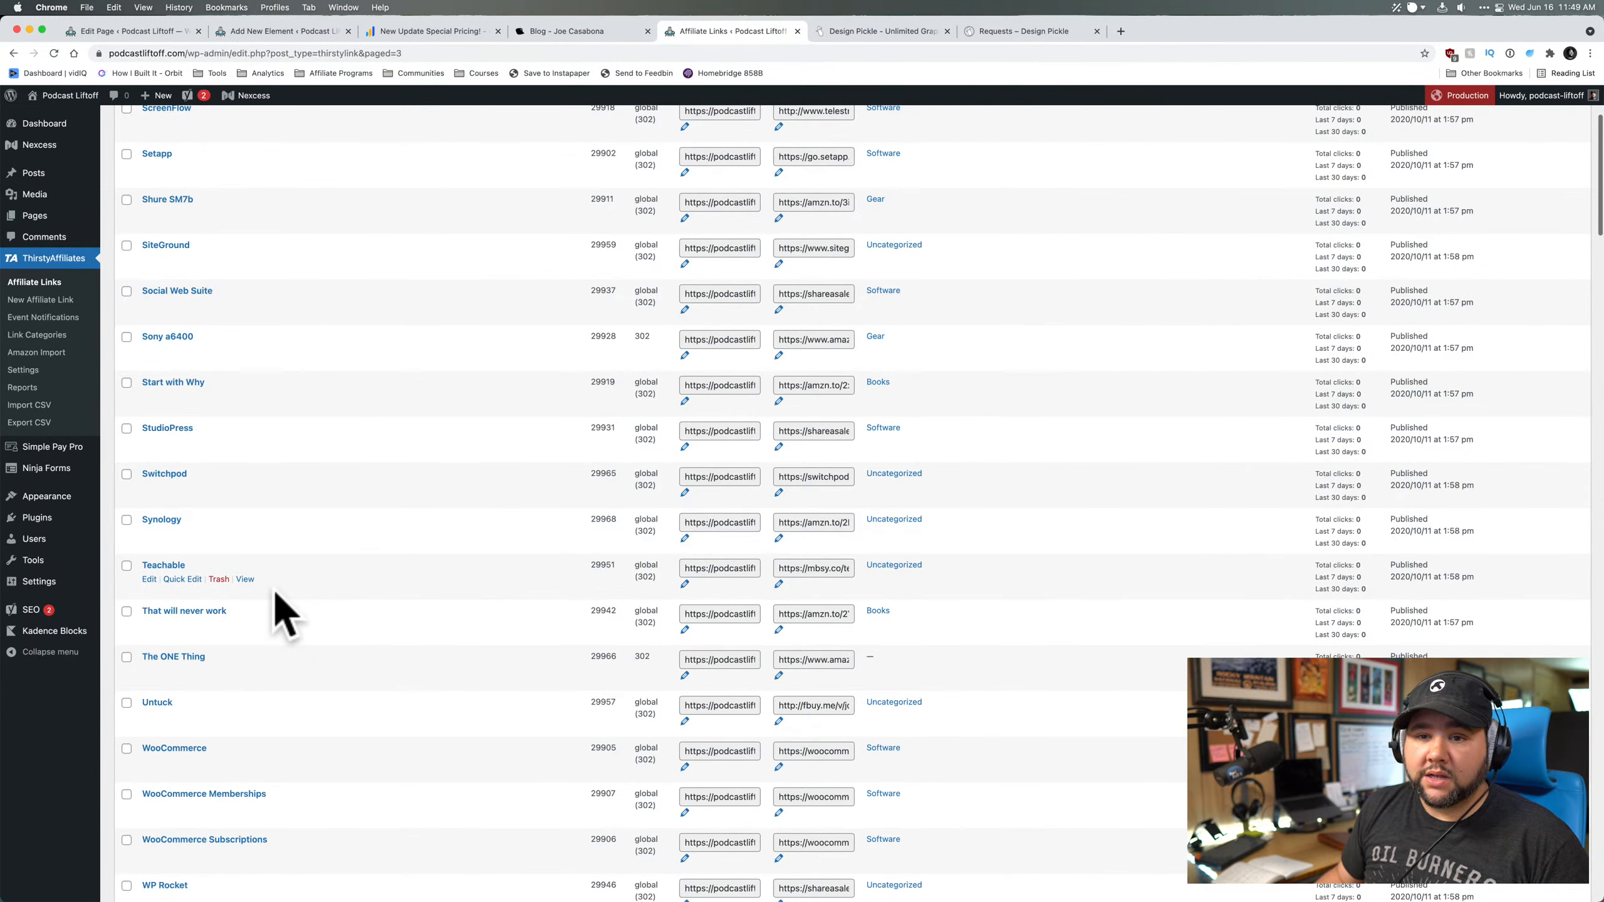
scroll(276, 594, "down", 1)
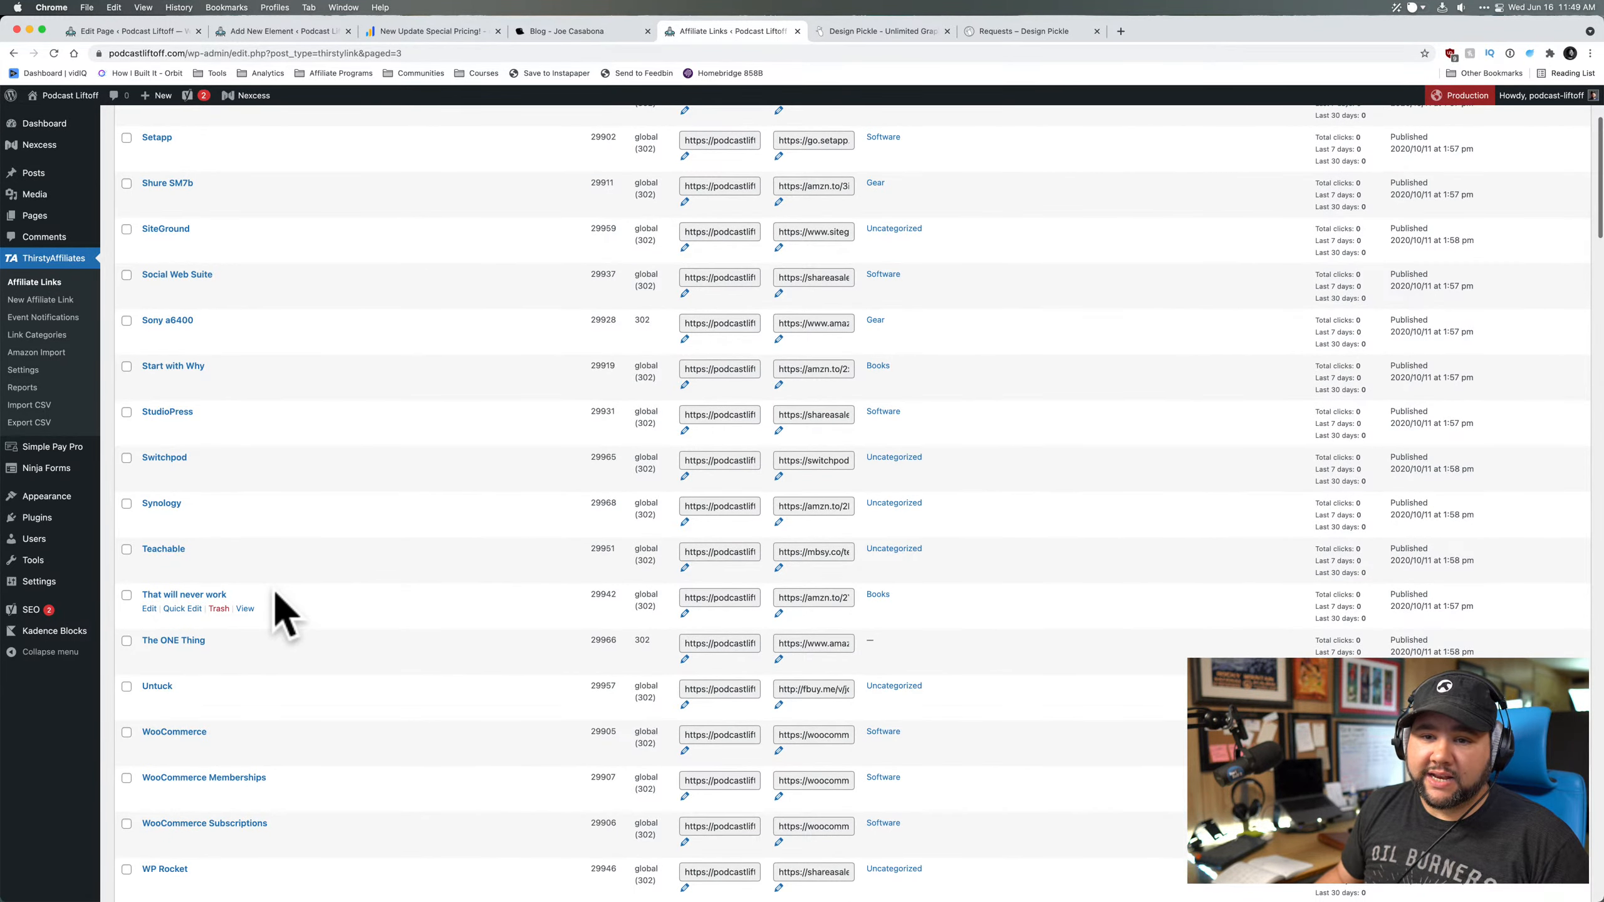
scroll(276, 597, "up", 7)
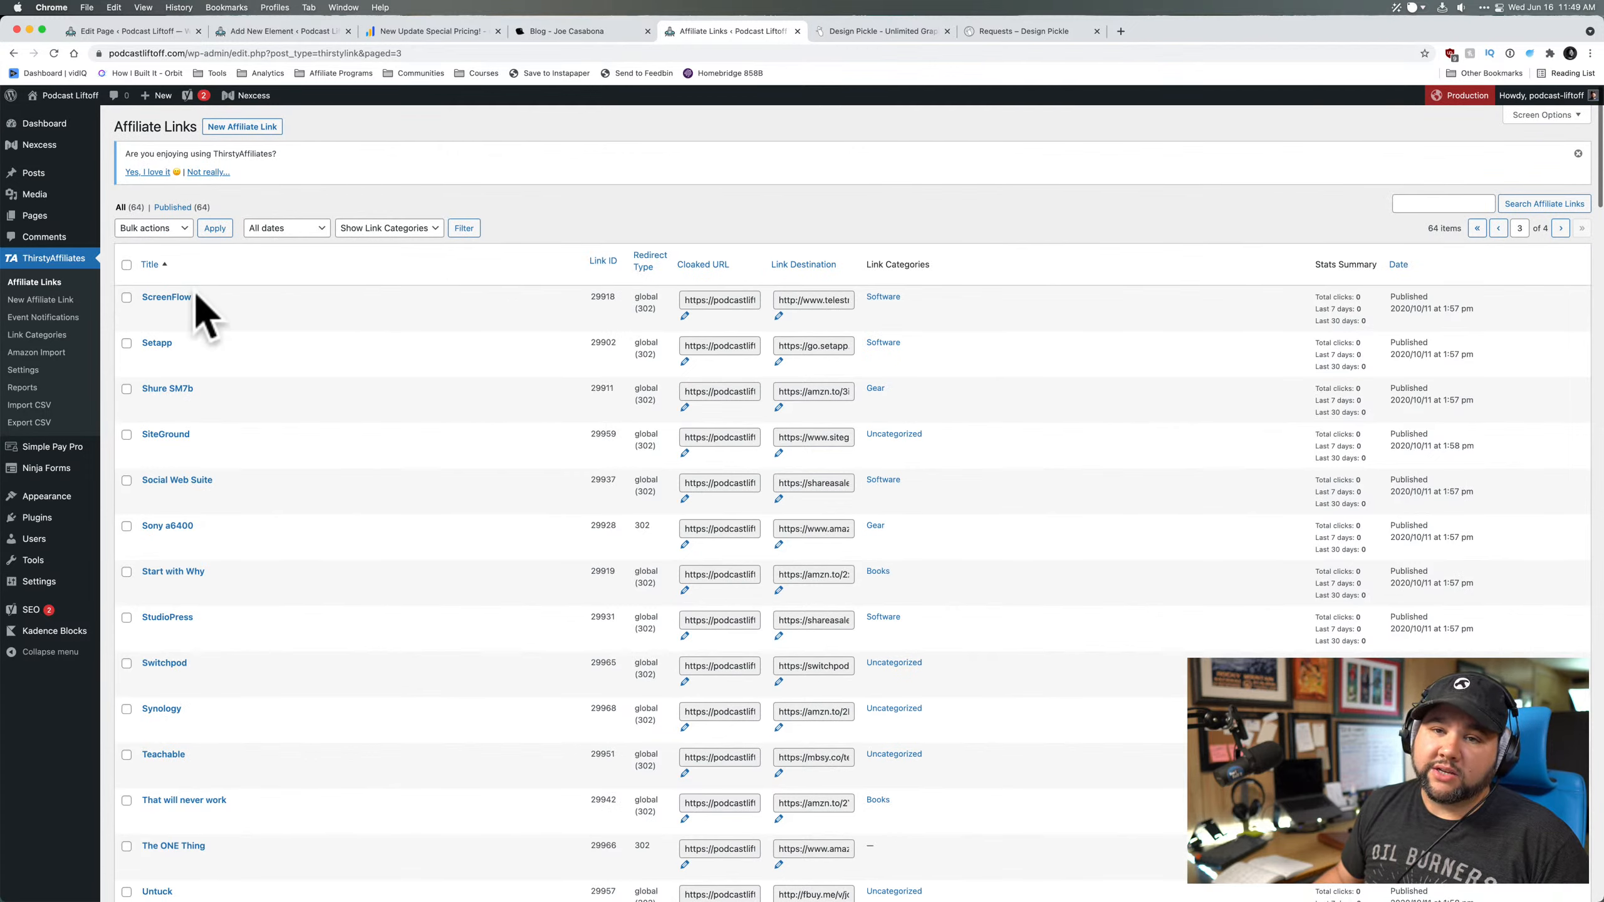
- Open the Kadence Blocks settings and review which blocks the plugin provides
mouse_move(74, 449)
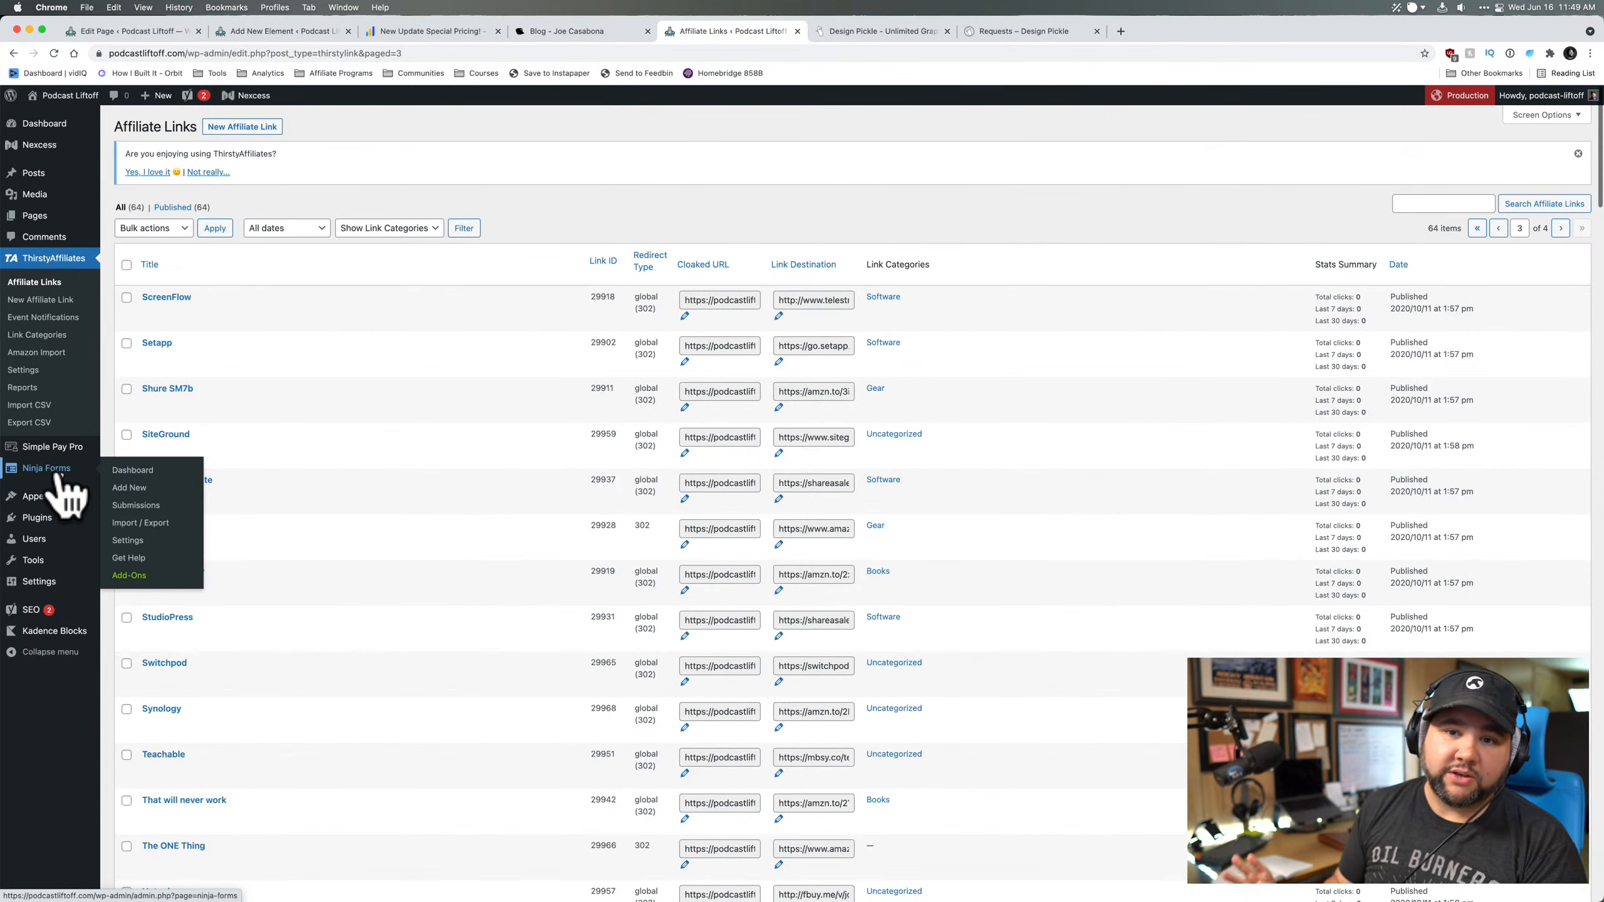
mouse_move(49, 499)
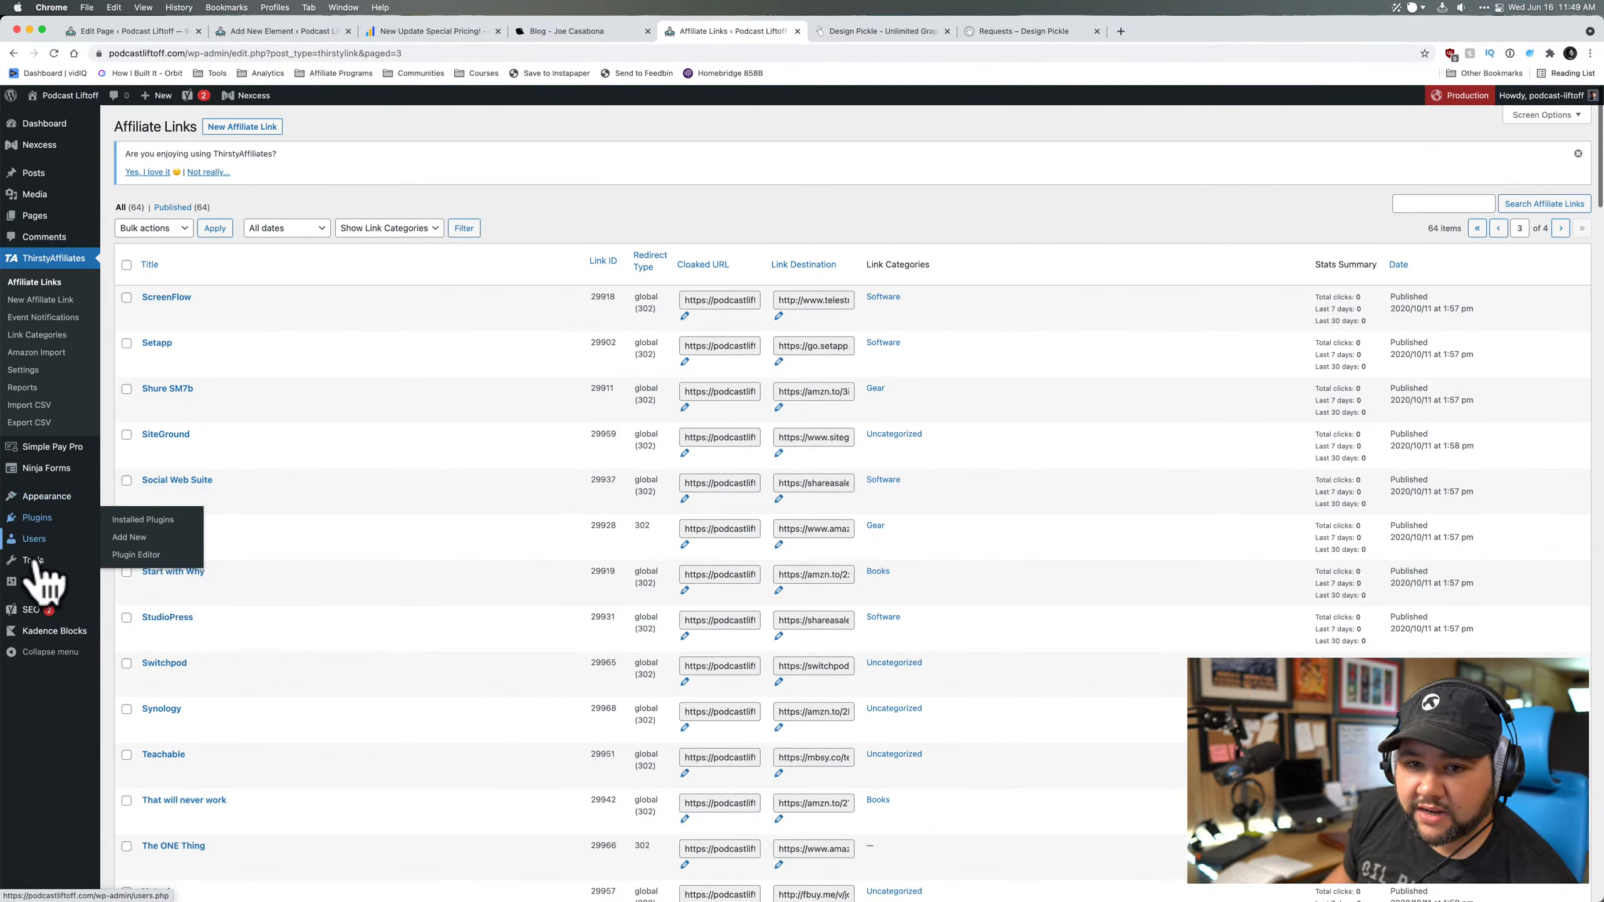
left_click(31, 631)
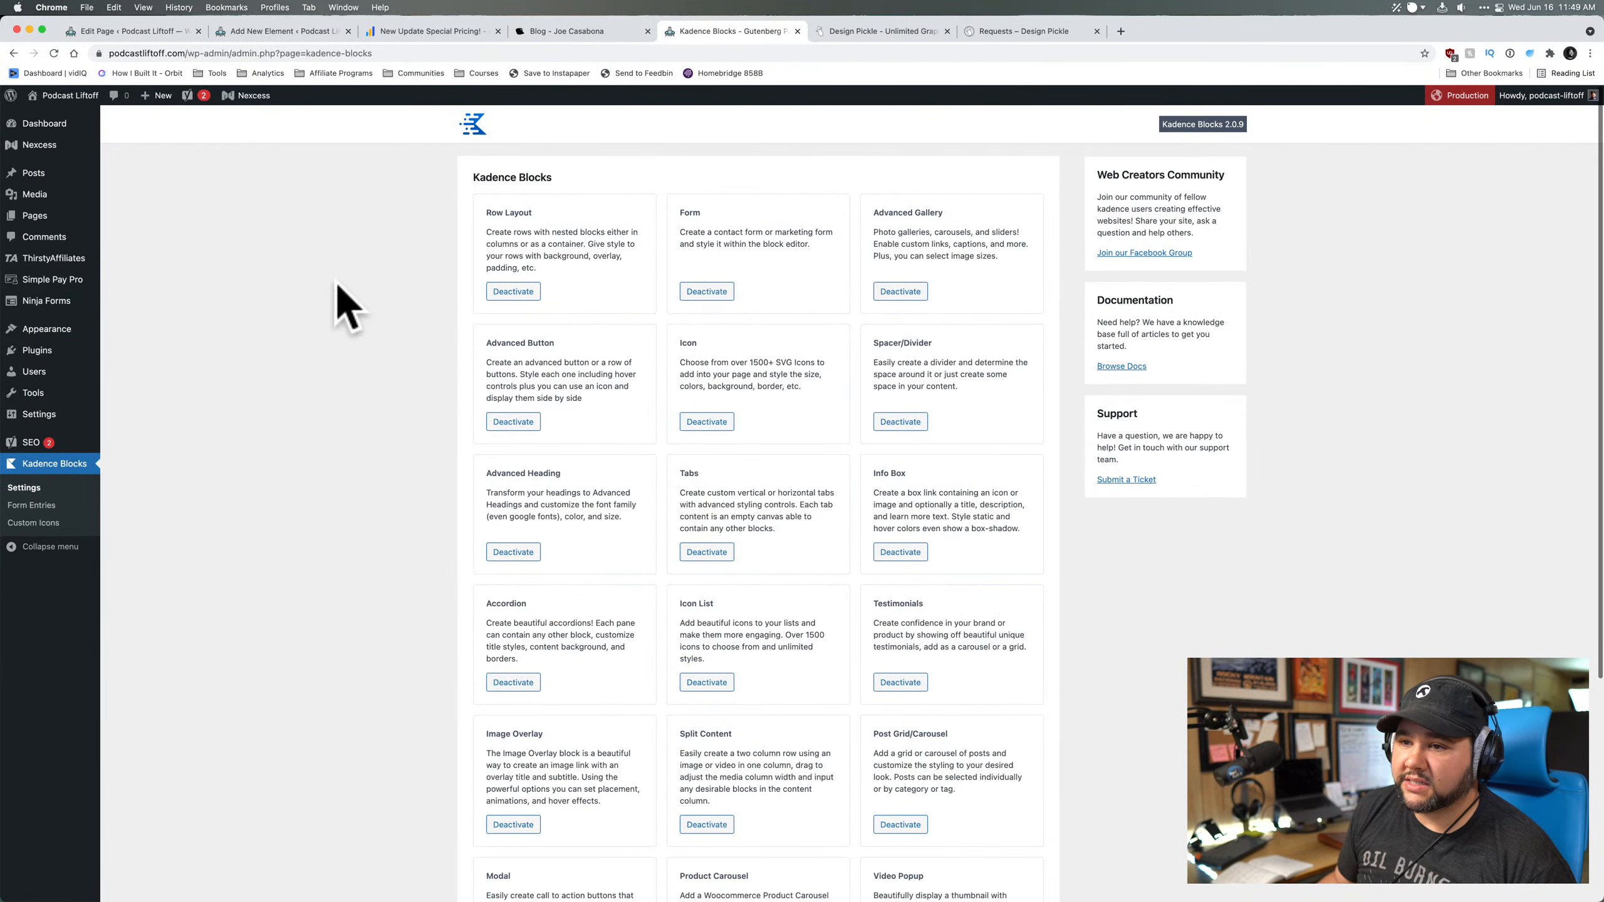
scroll(336, 286, "down", 3)
scroll(347, 307, "down", 5)
scroll(347, 307, "up", 8)
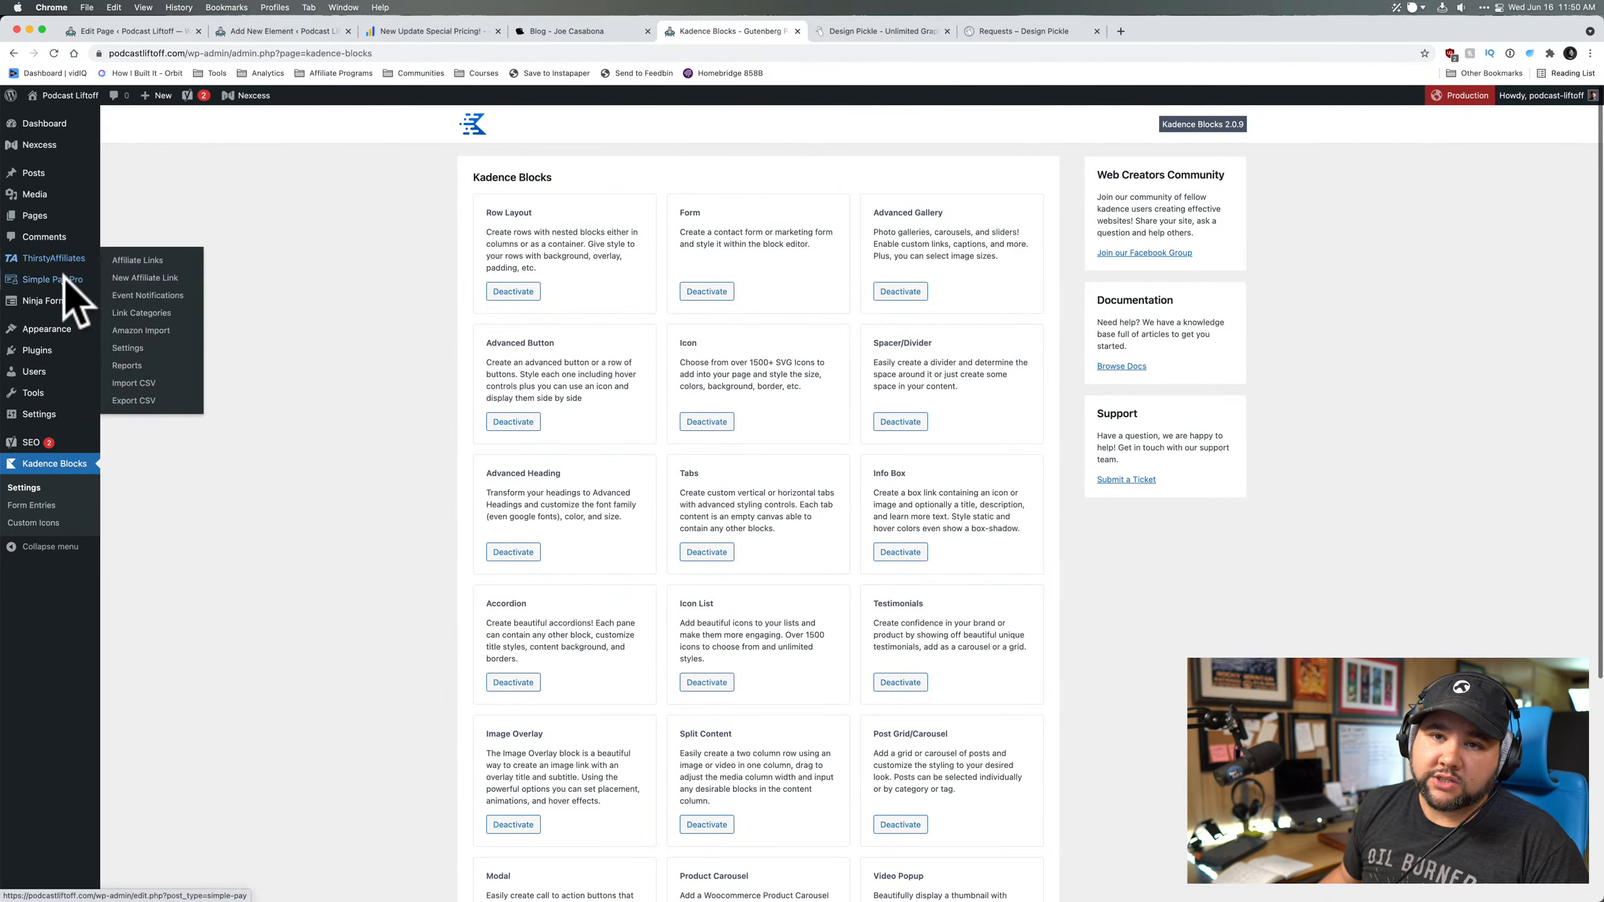
- Start a new page in the block editor and collapse the Yoast SEO section below the content
mouse_move(63, 302)
mouse_move(55, 334)
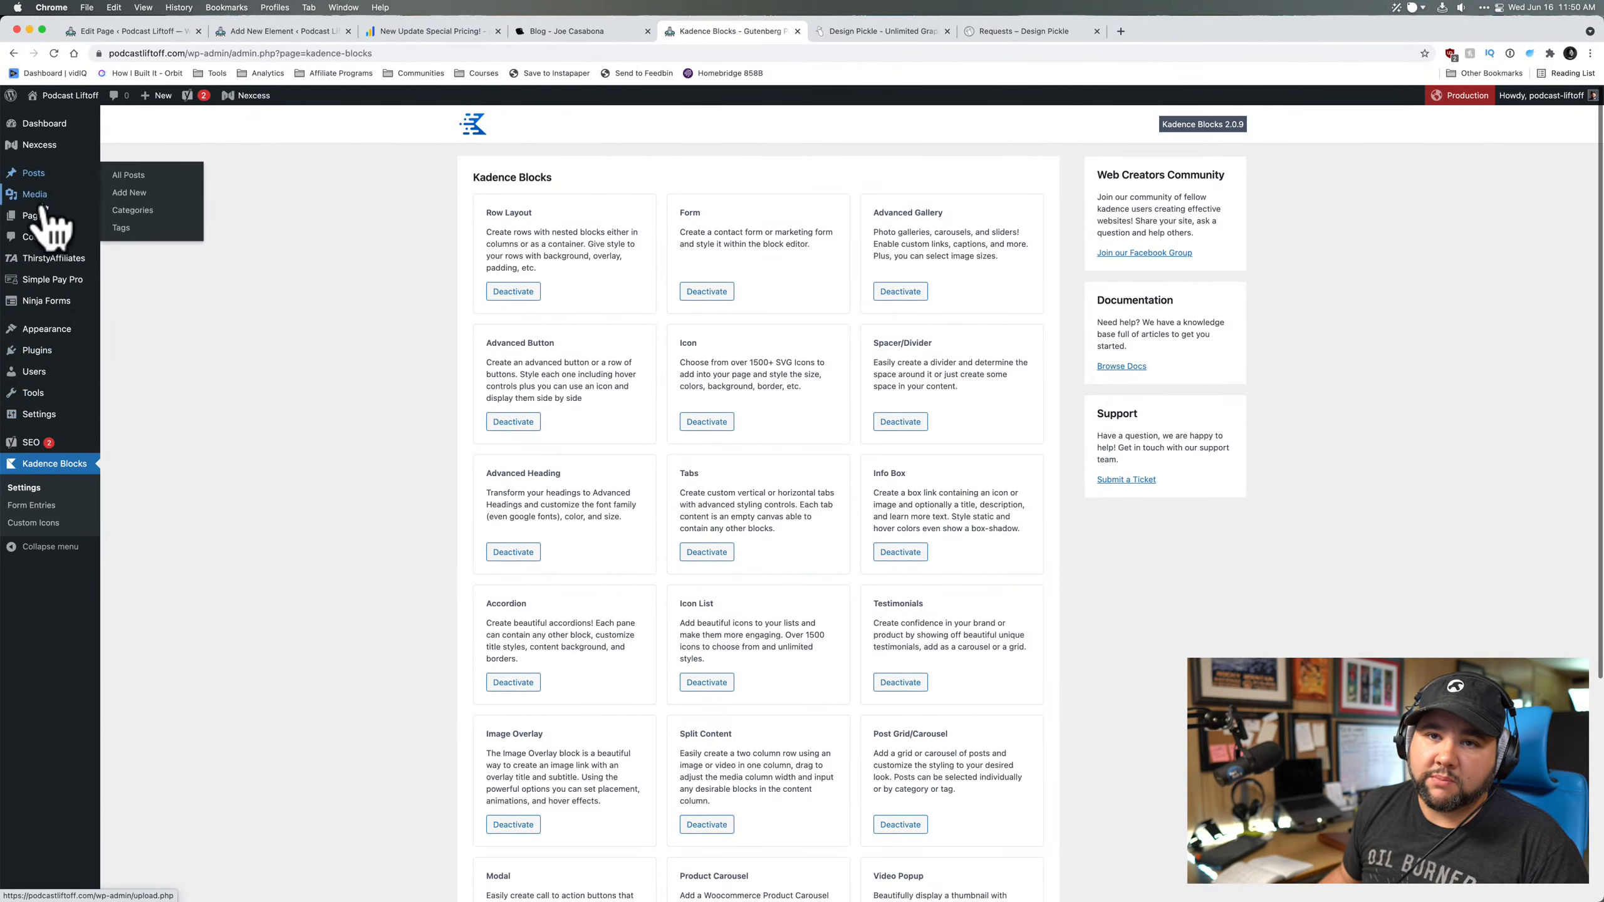
mouse_move(44, 216)
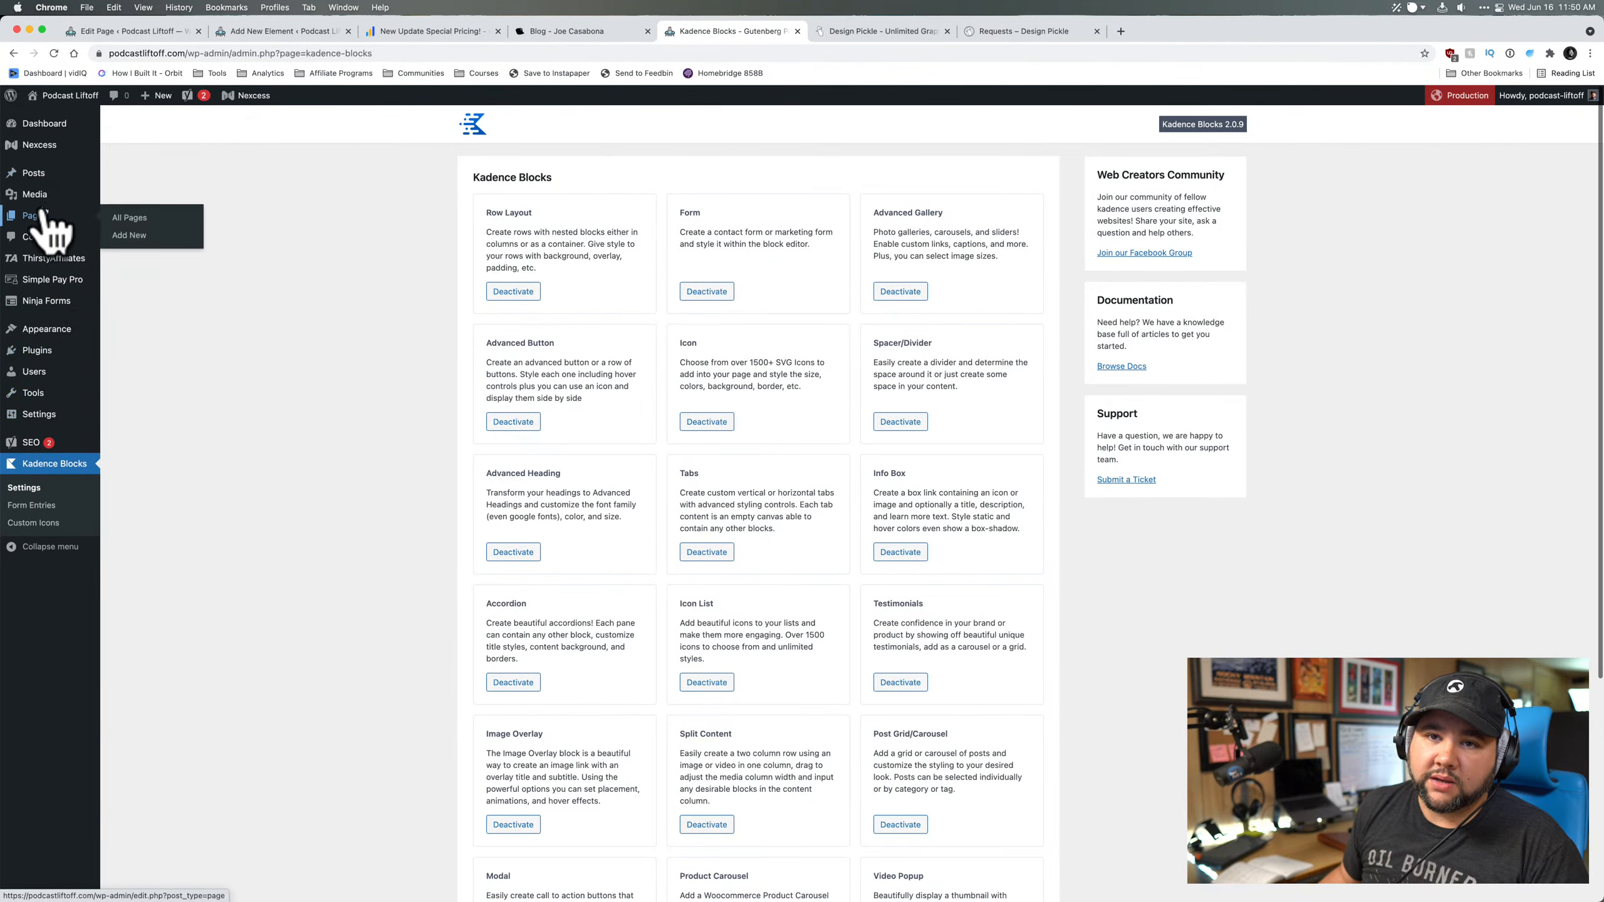
left_click(122, 239)
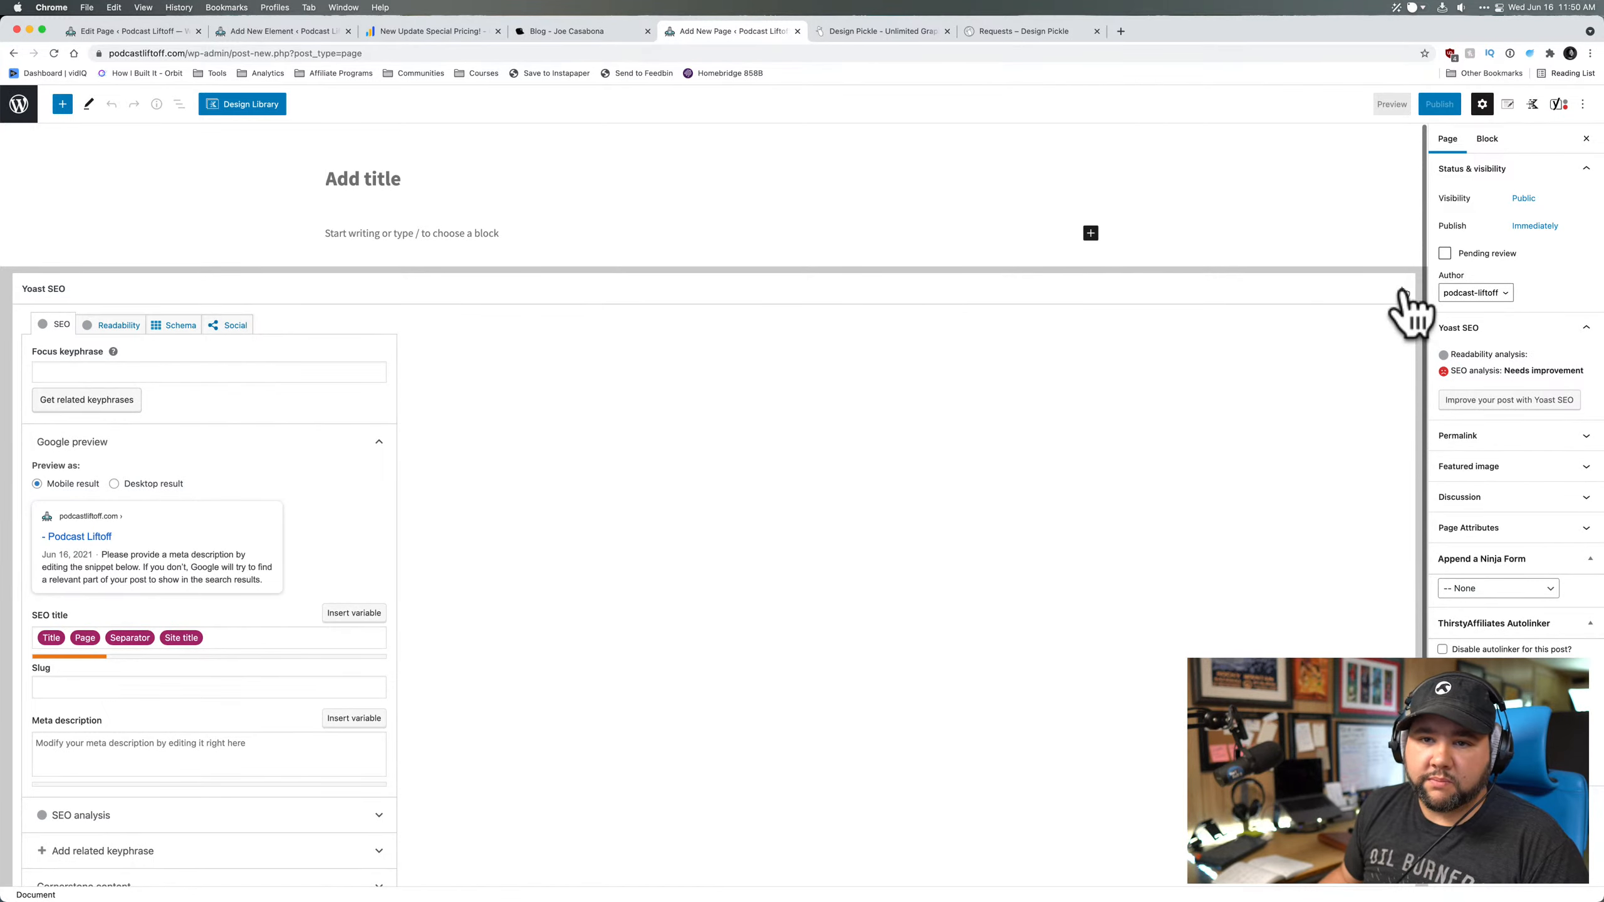
left_click(1402, 294)
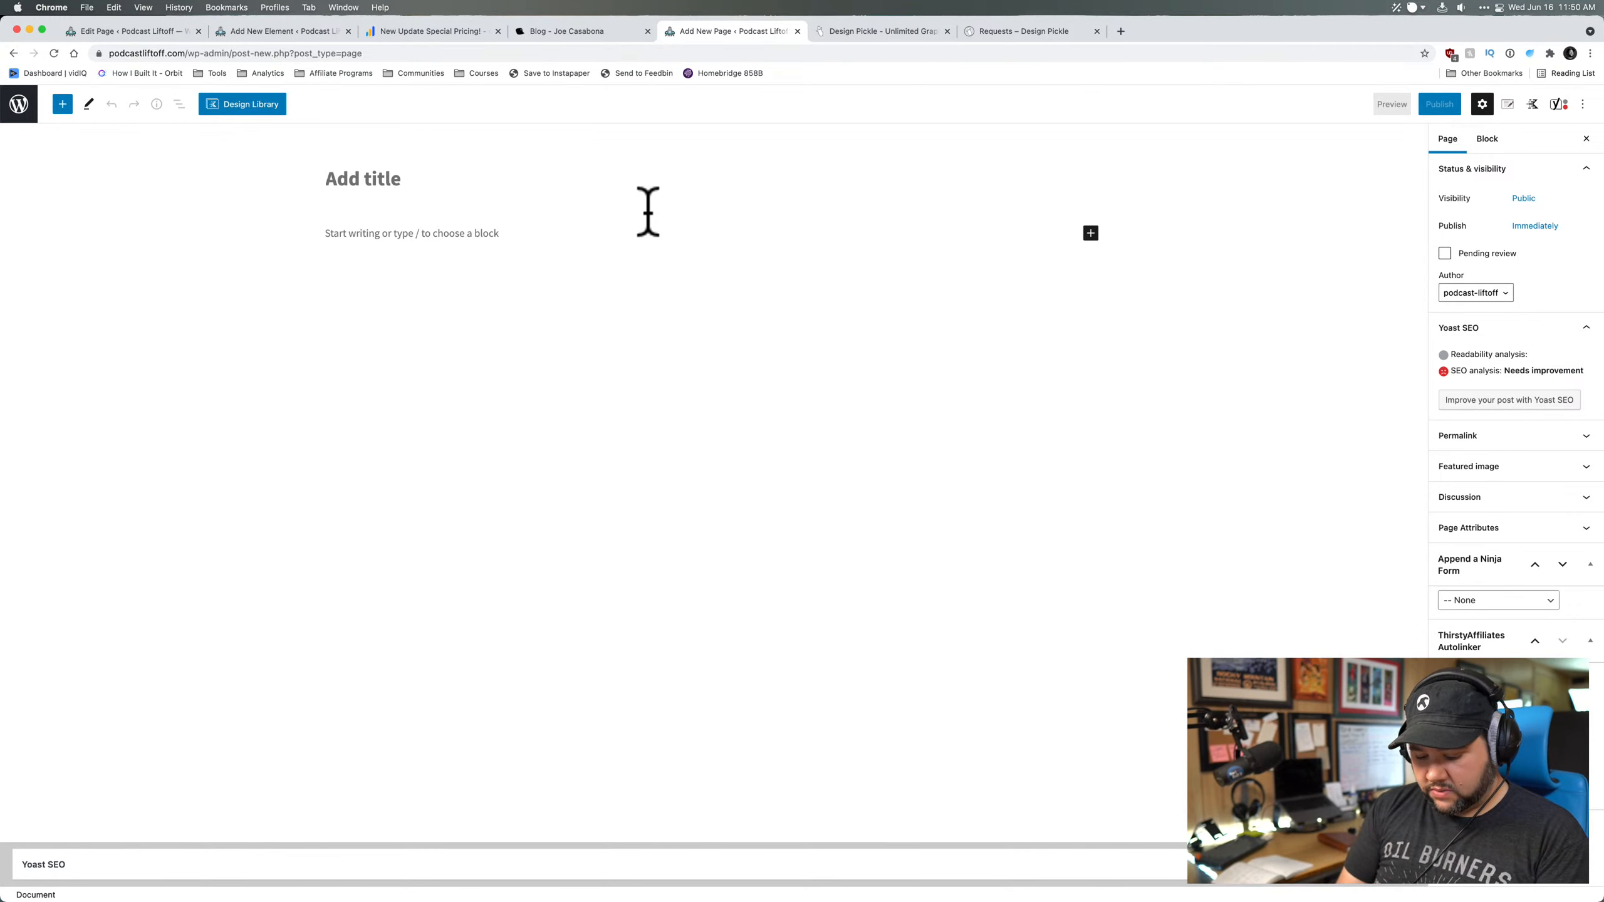
- Title the new page "Kadence Demo"
type("Kad")
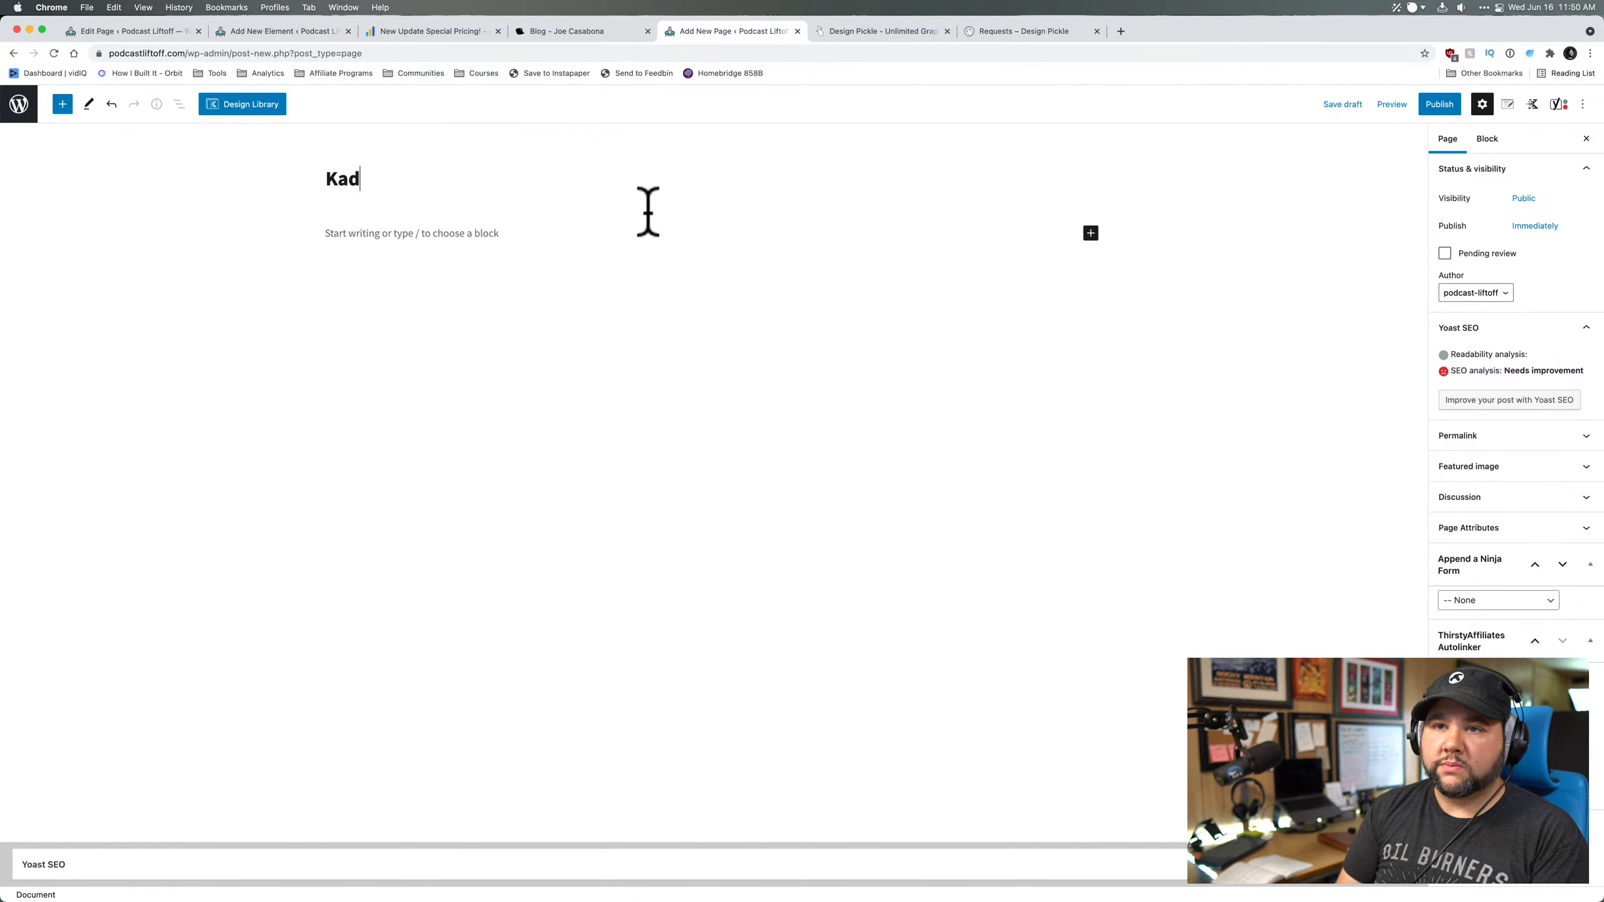
type("ence Demo")
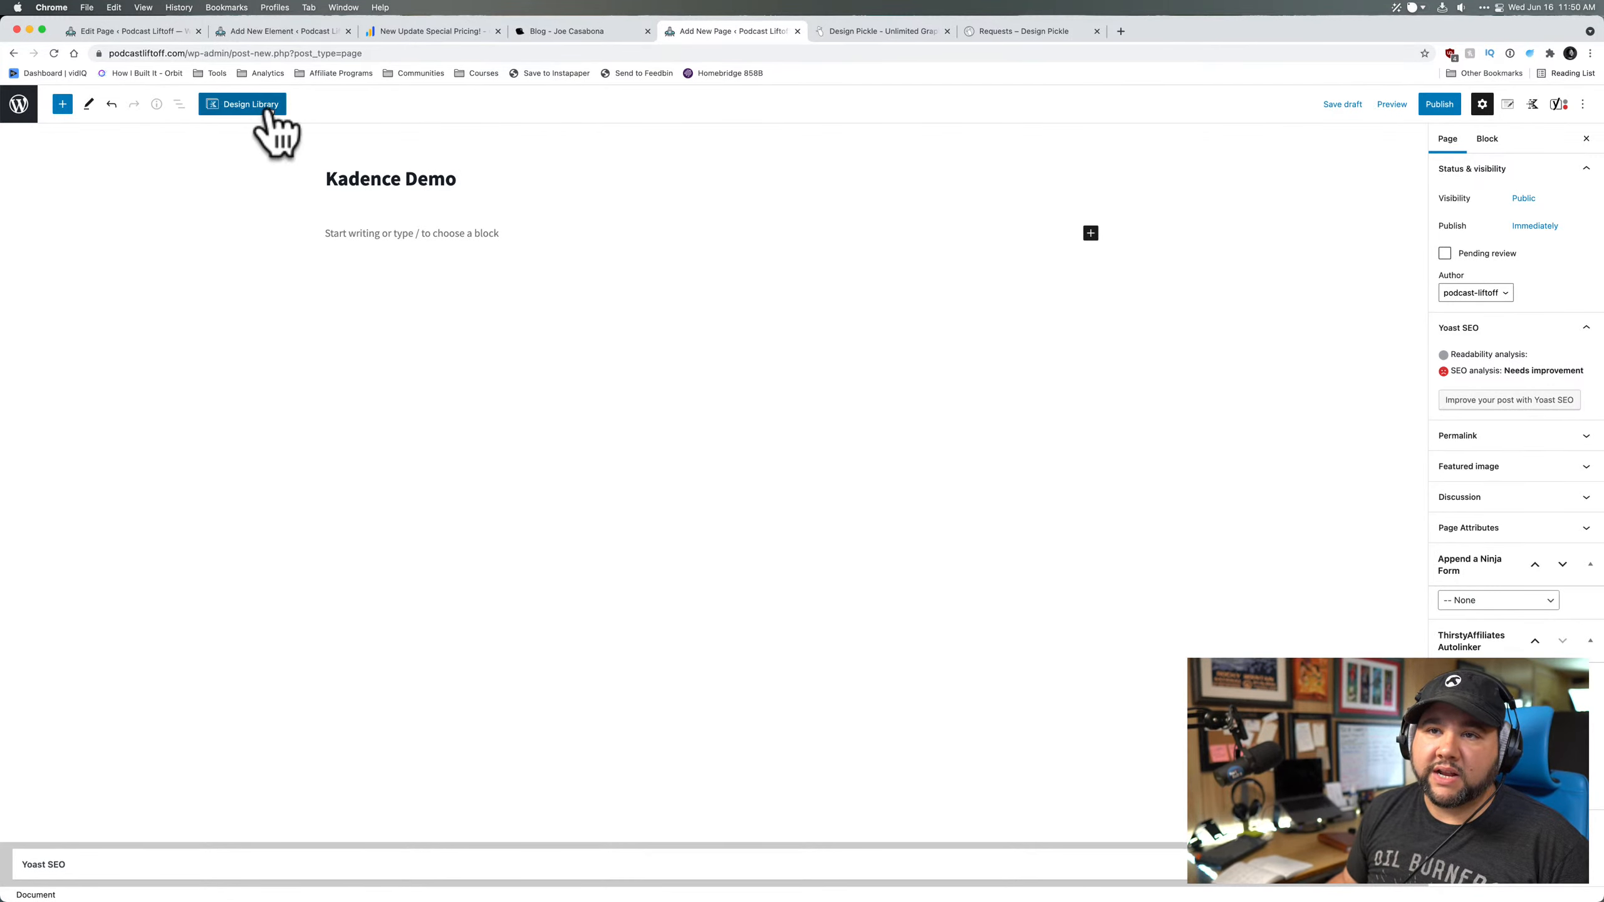
- Open the Kadence Design Library and look through the prebuilt section designs
left_click(265, 110)
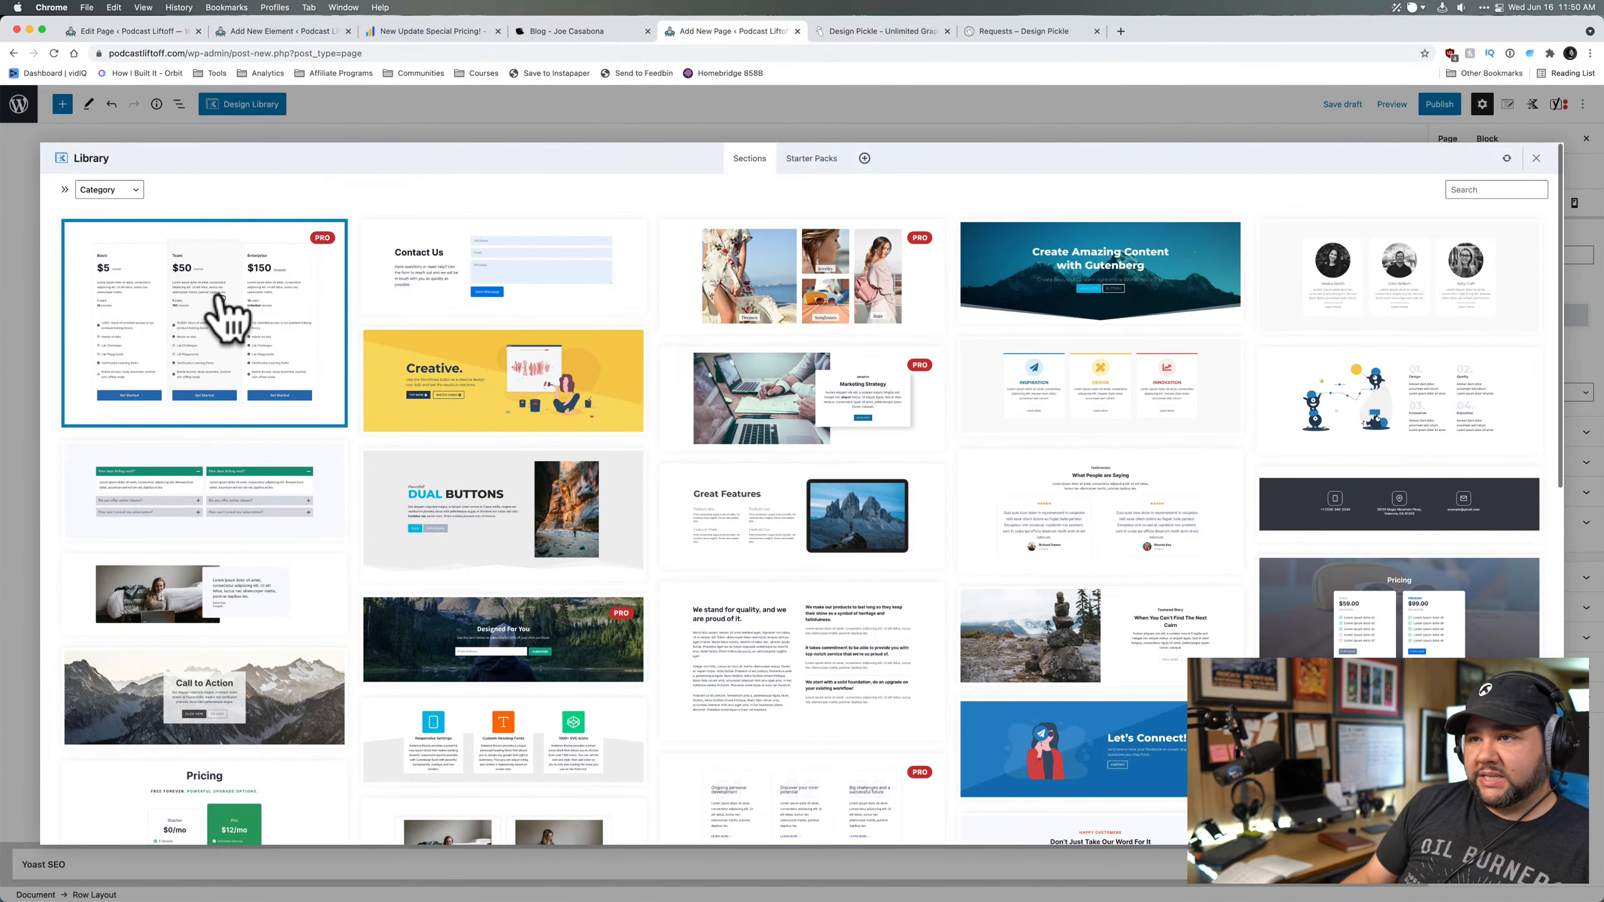
scroll(549, 451, "down", 8)
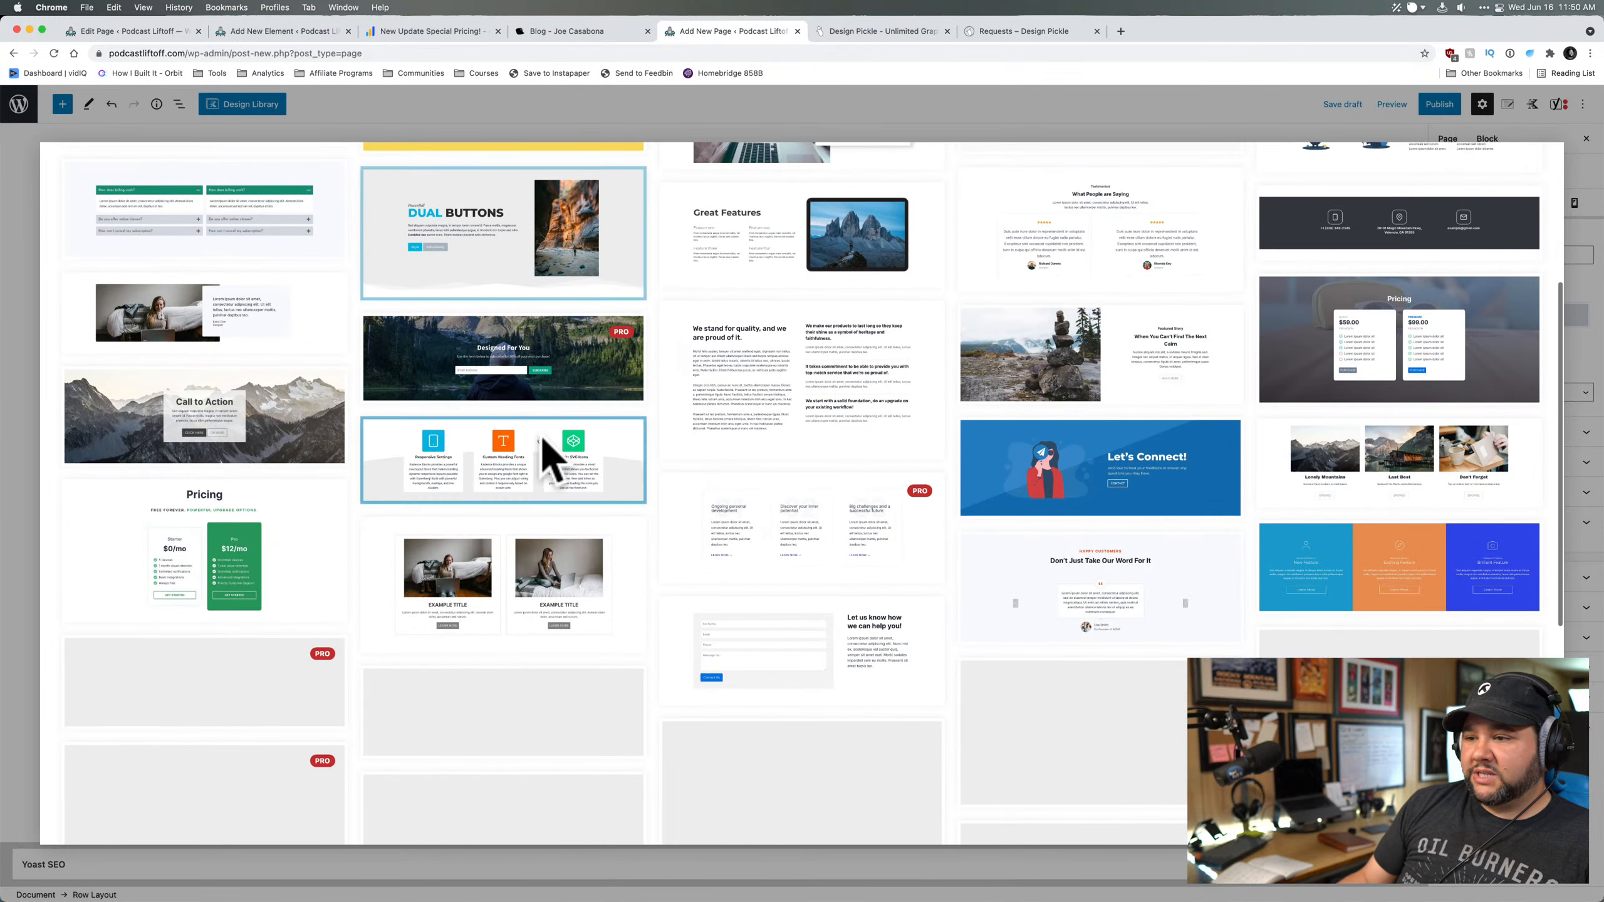
scroll(541, 439, "down", 3)
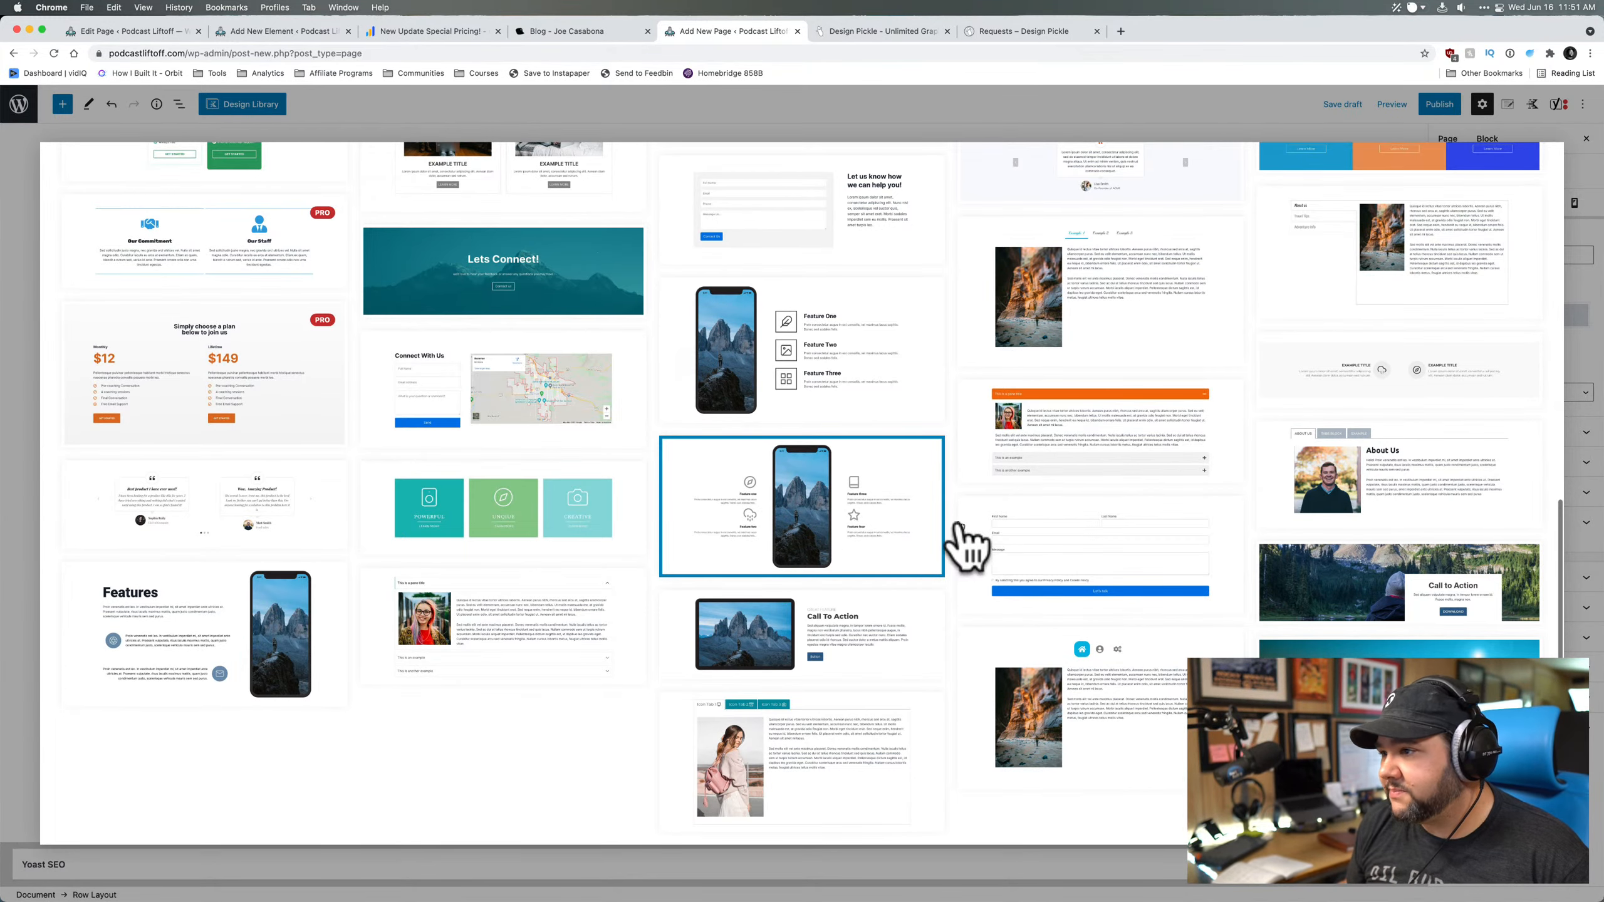
scroll(859, 543, "up", 5)
scroll(854, 537, "up", 6)
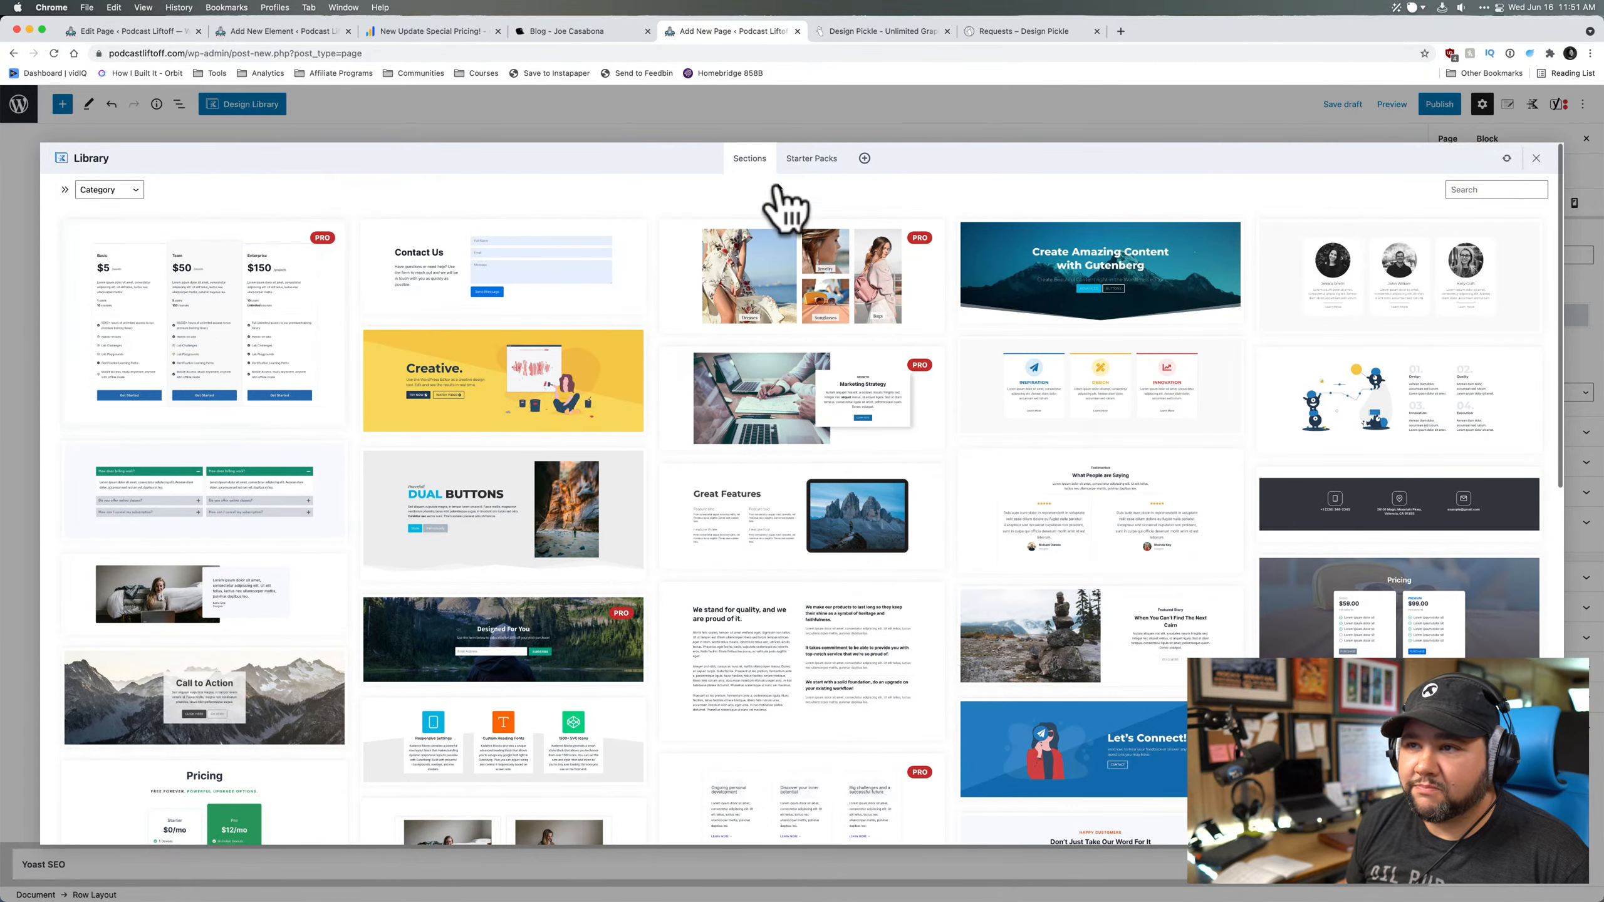
- Browse the Starter Packs in the Design Library from first to last, and close the library
left_click(814, 161)
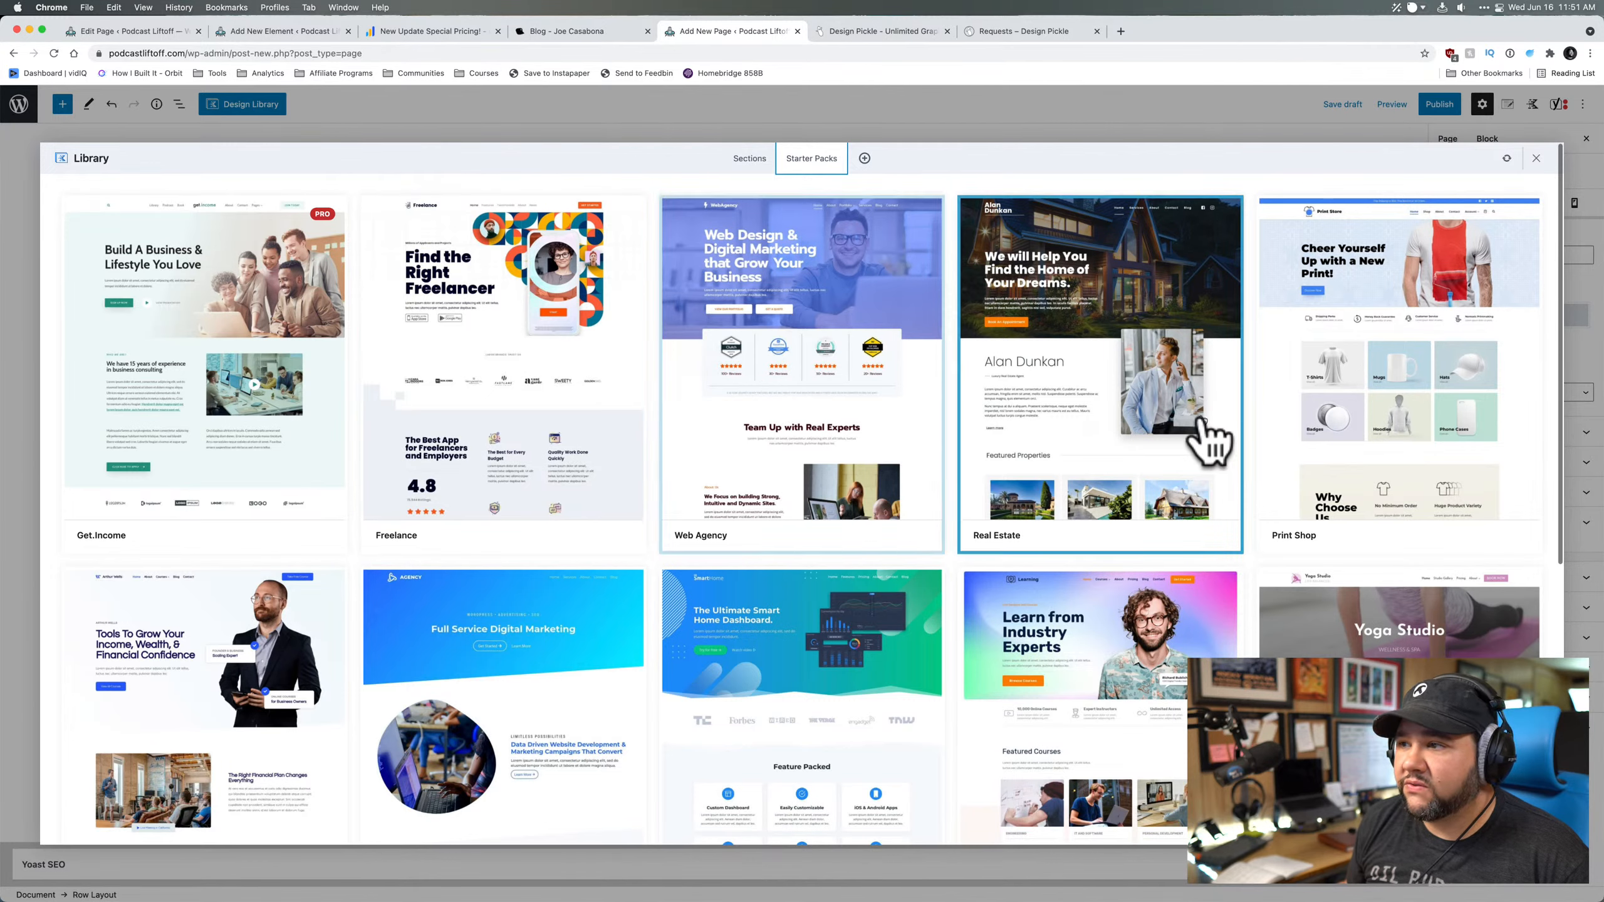
scroll(922, 476, "down", 3)
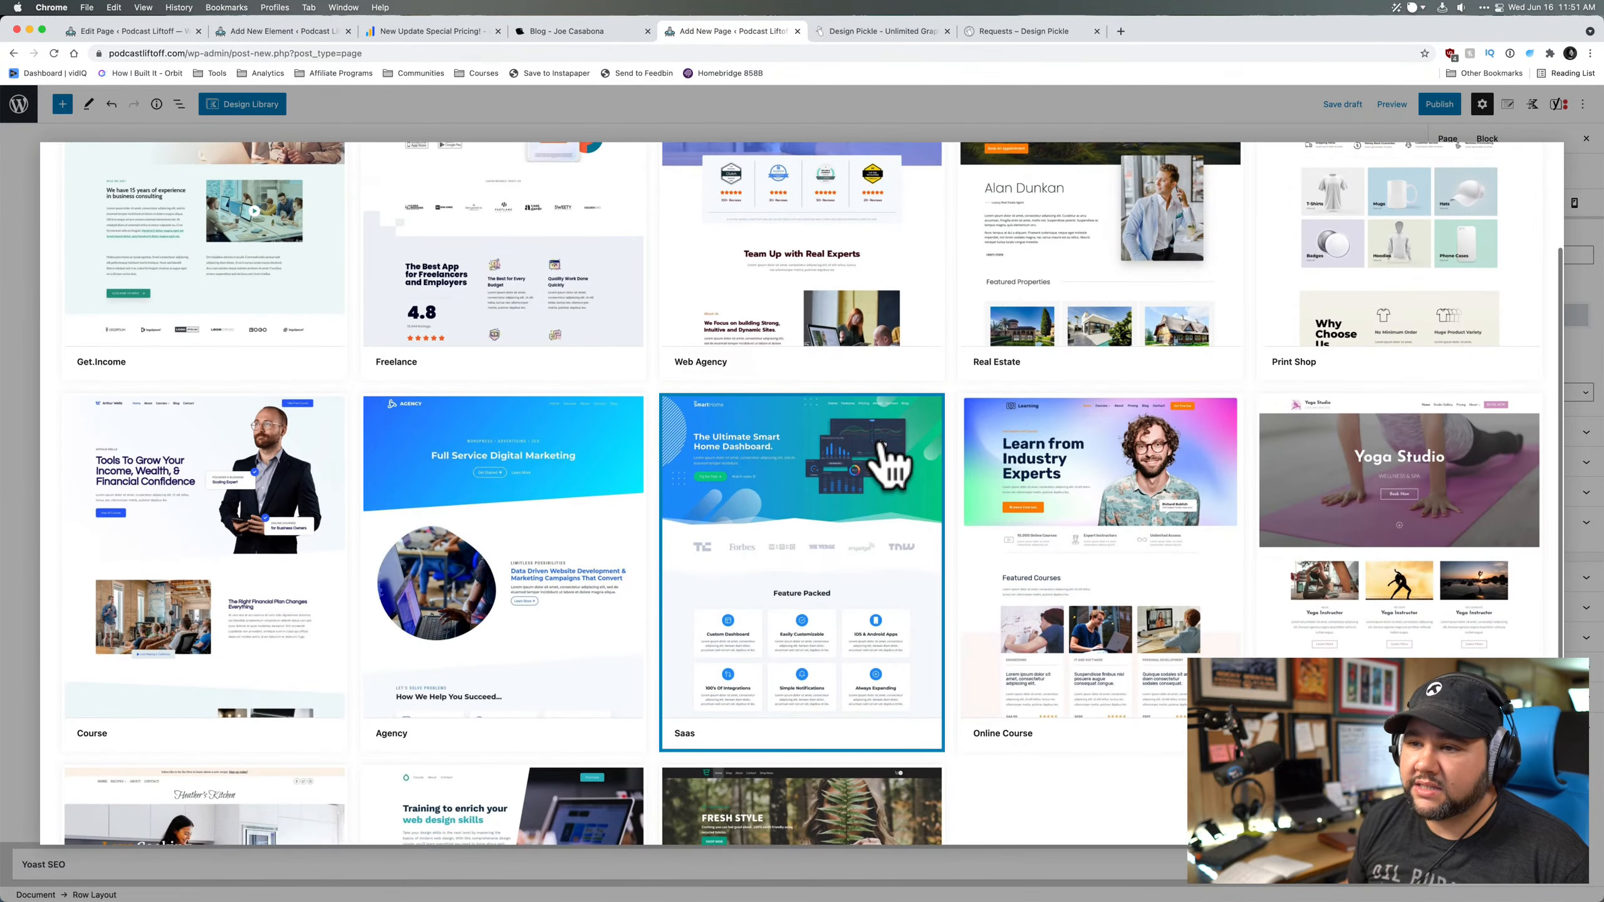
scroll(660, 432, "down", 2)
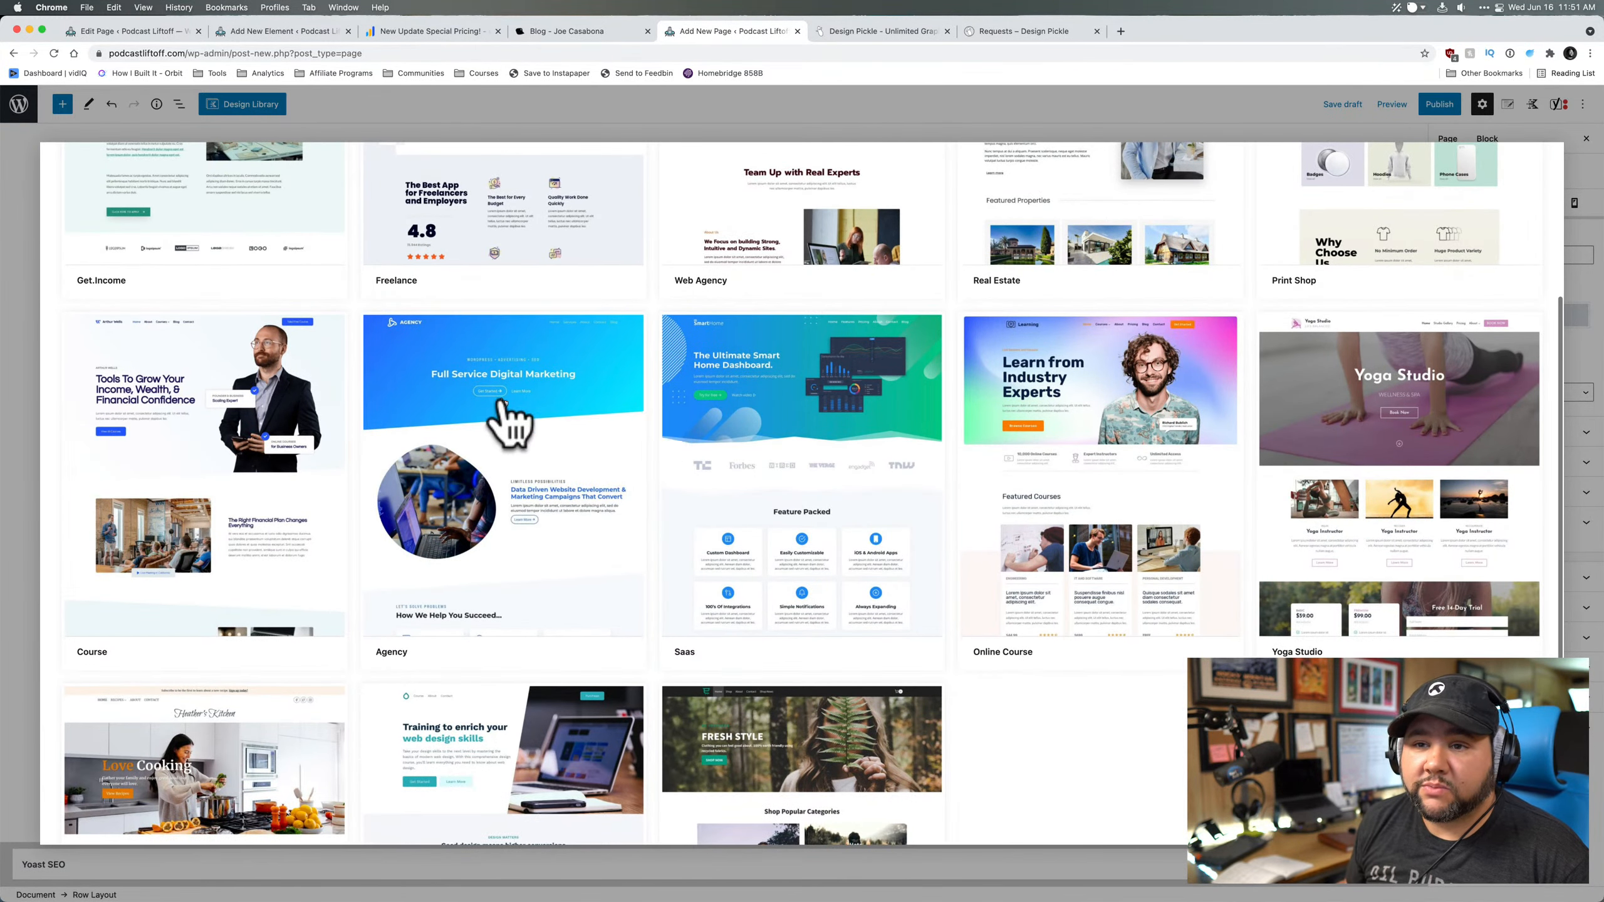
scroll(881, 418, "down", 4)
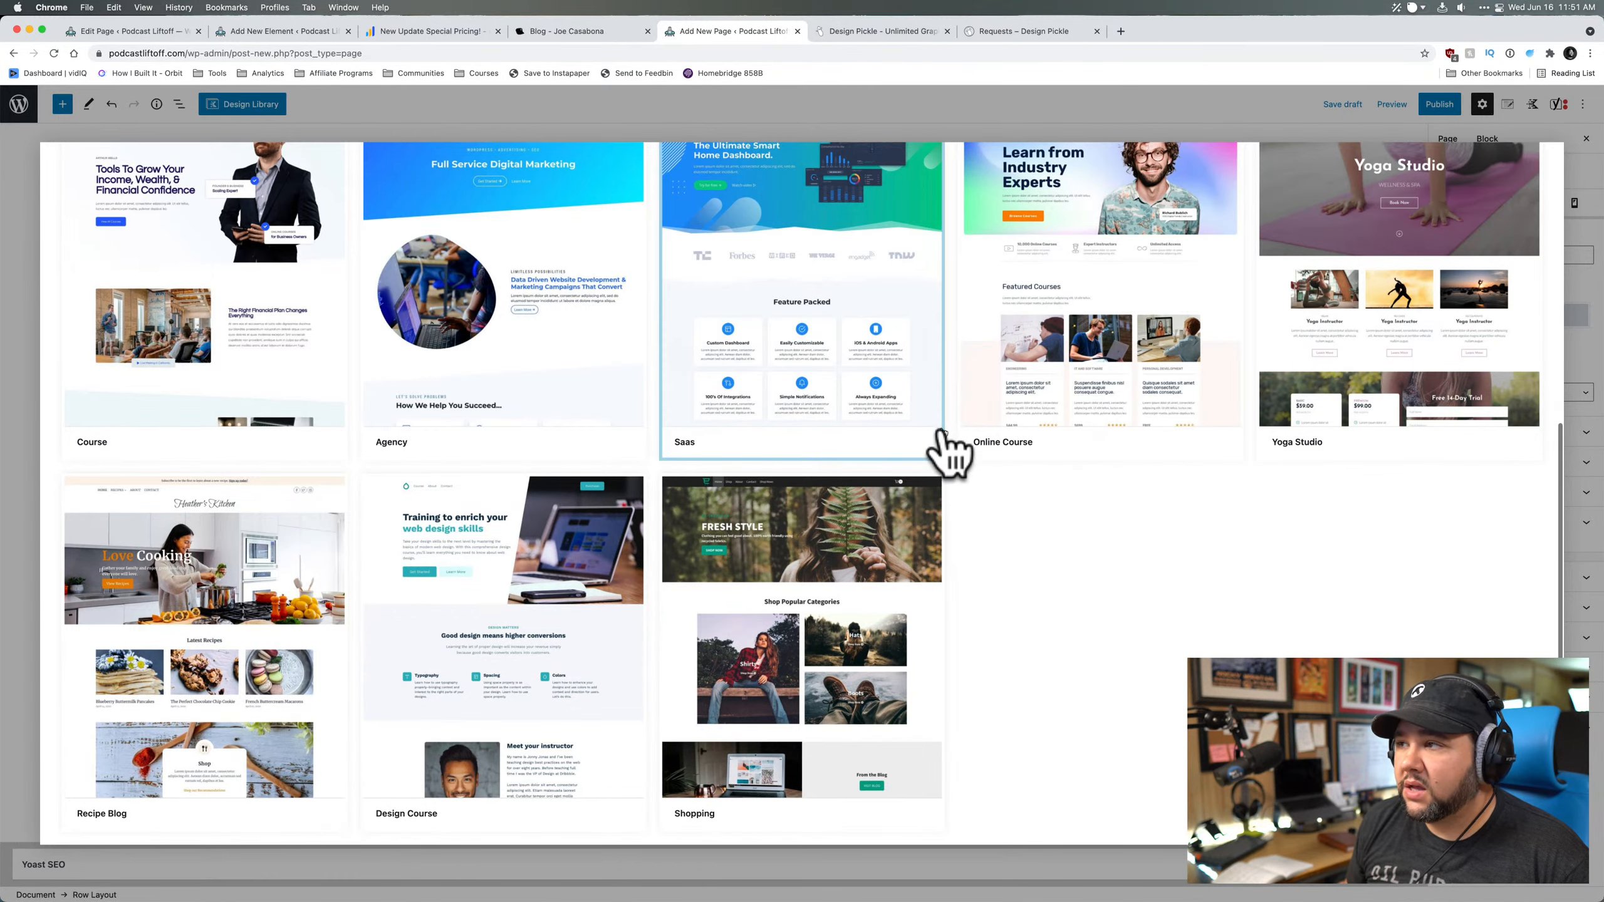
scroll(947, 452, "up", 8)
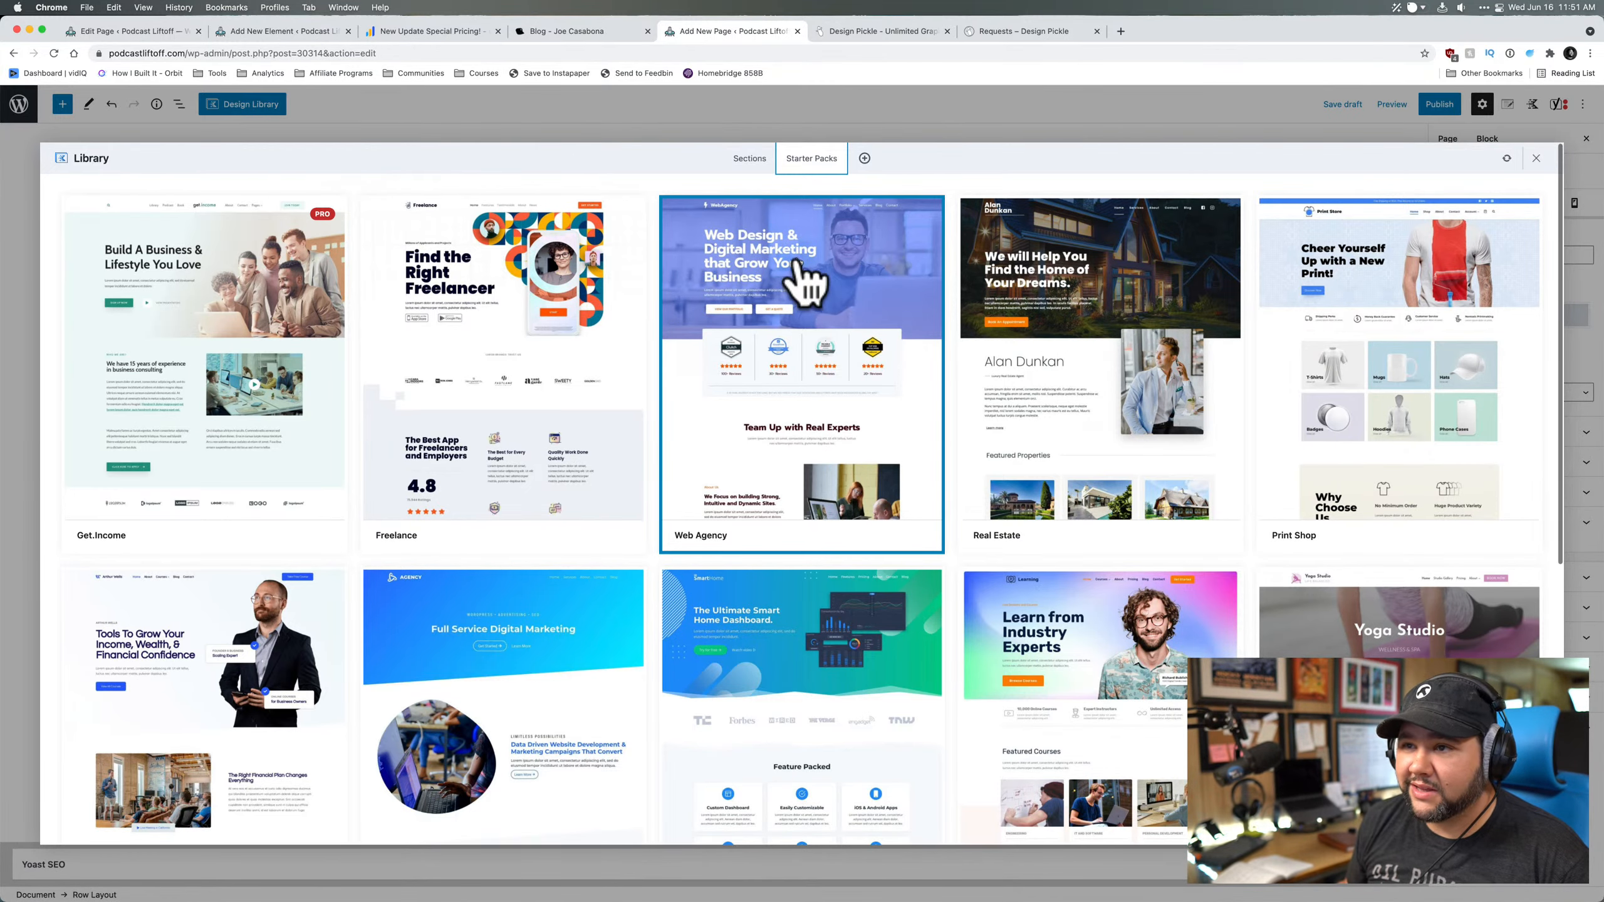
scroll(763, 423, "down", 5)
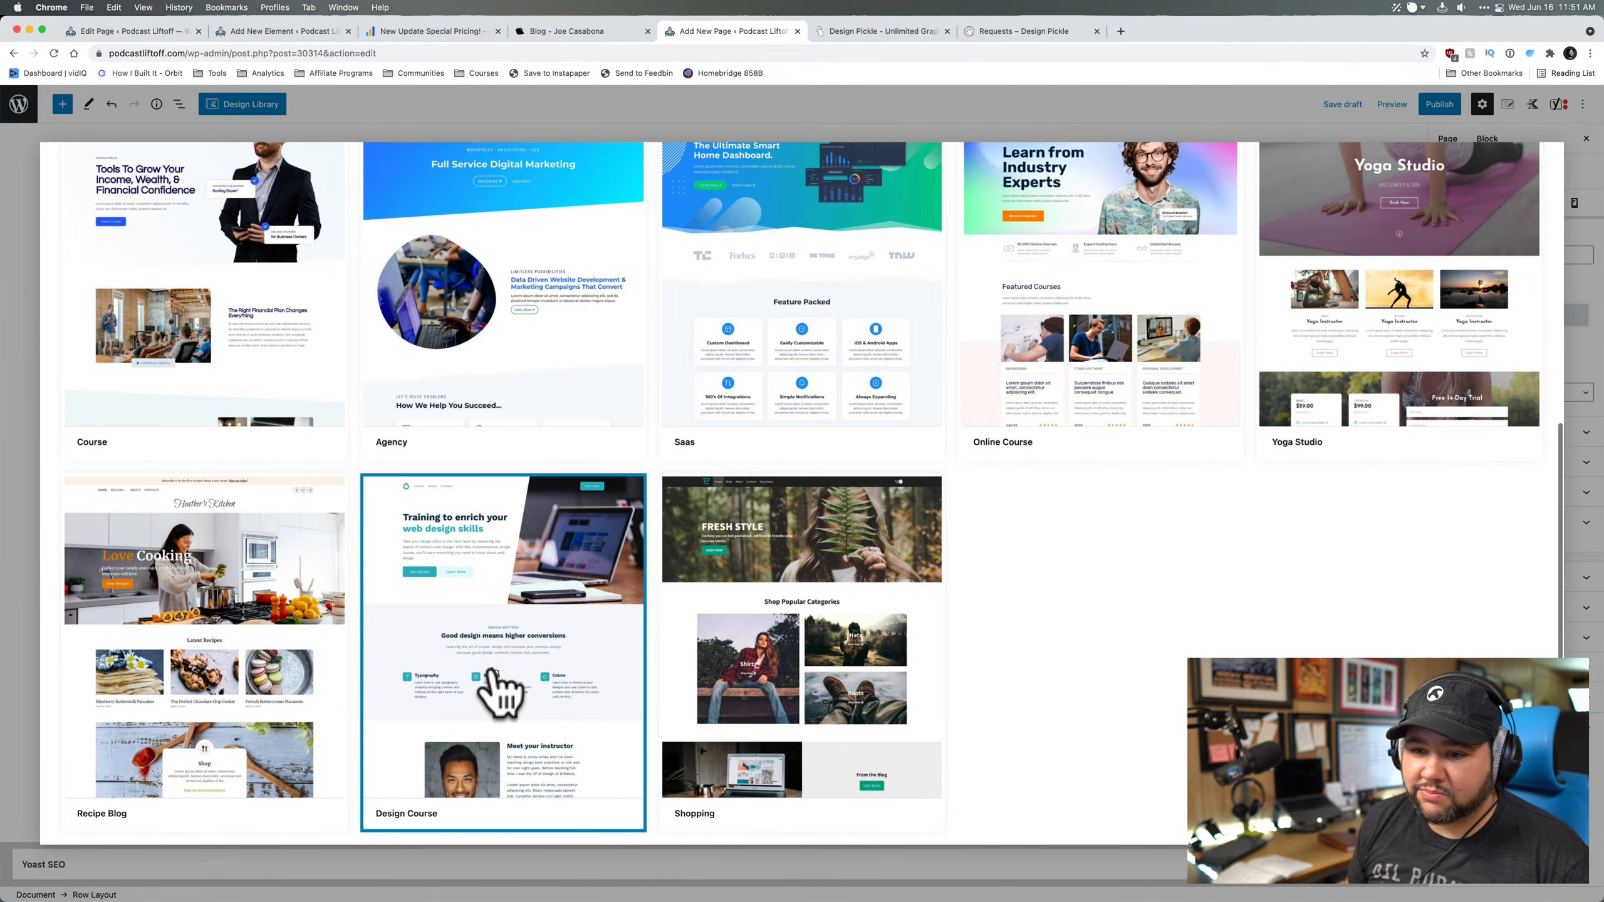
scroll(498, 676, "up", 5)
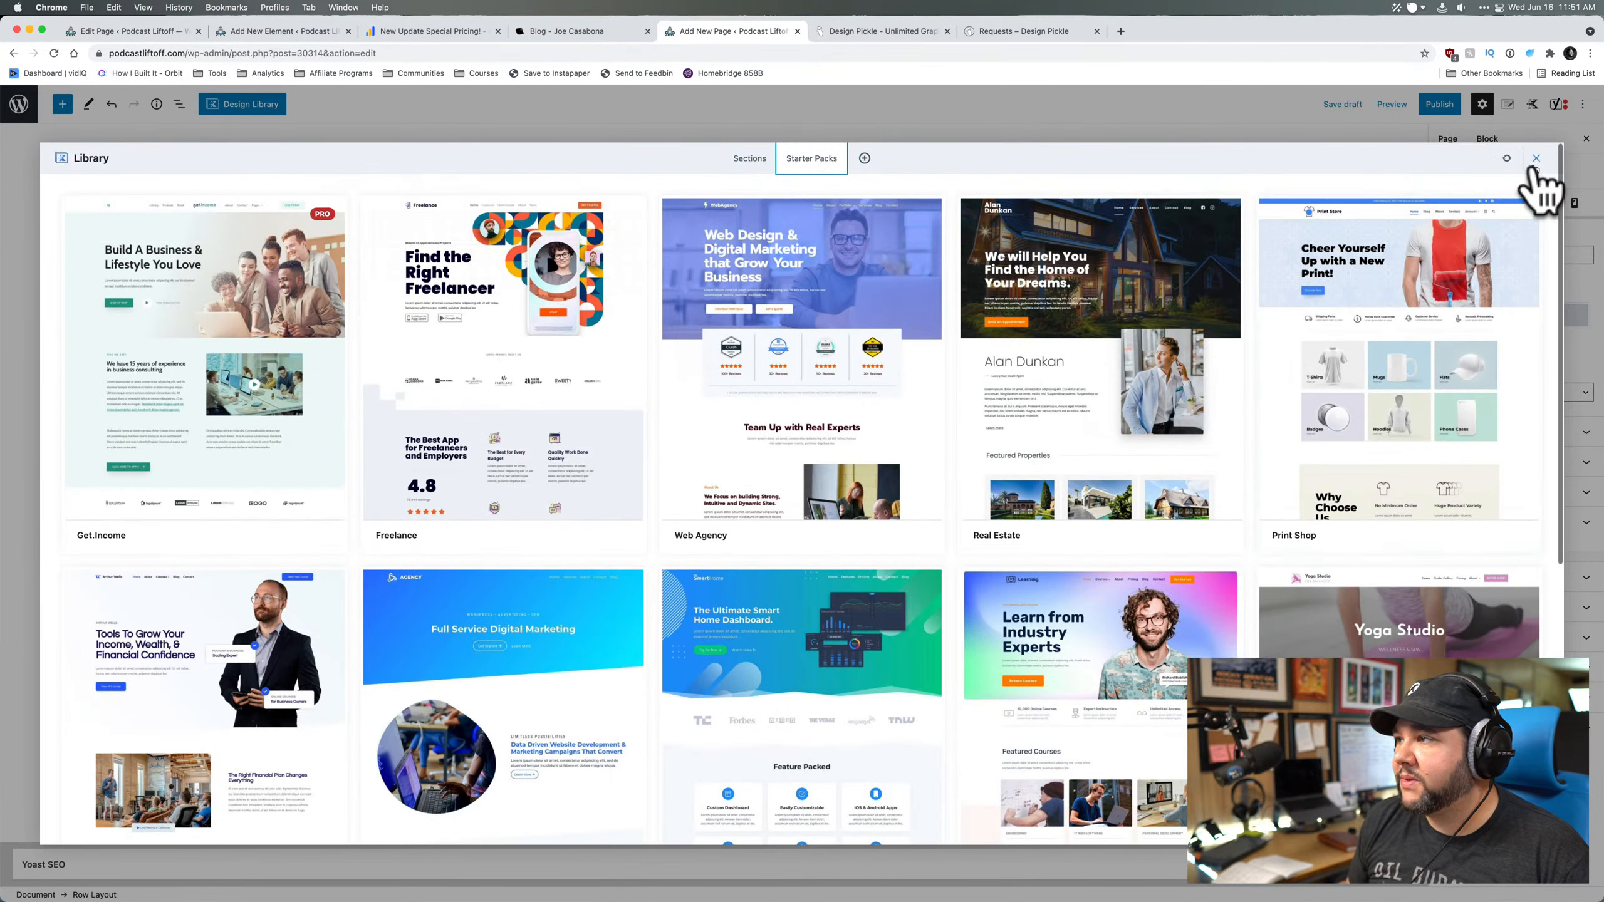
left_click(1535, 161)
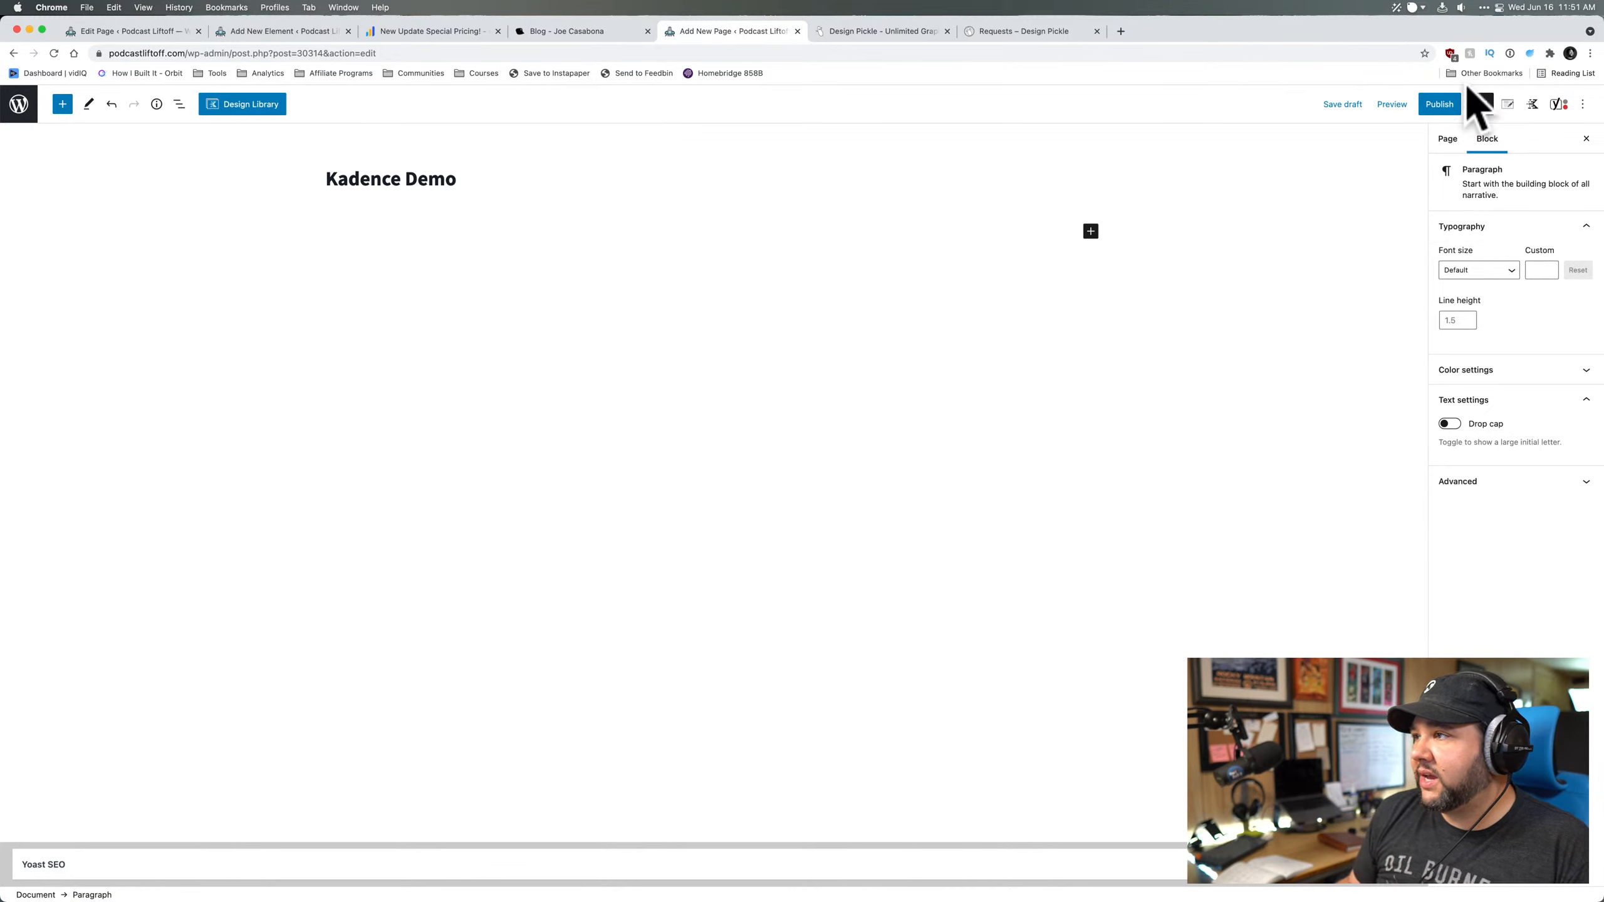
- Review the theme's page settings, and examine the color palette and block defaults list in Kadence Blocks Controls
left_click(1507, 104)
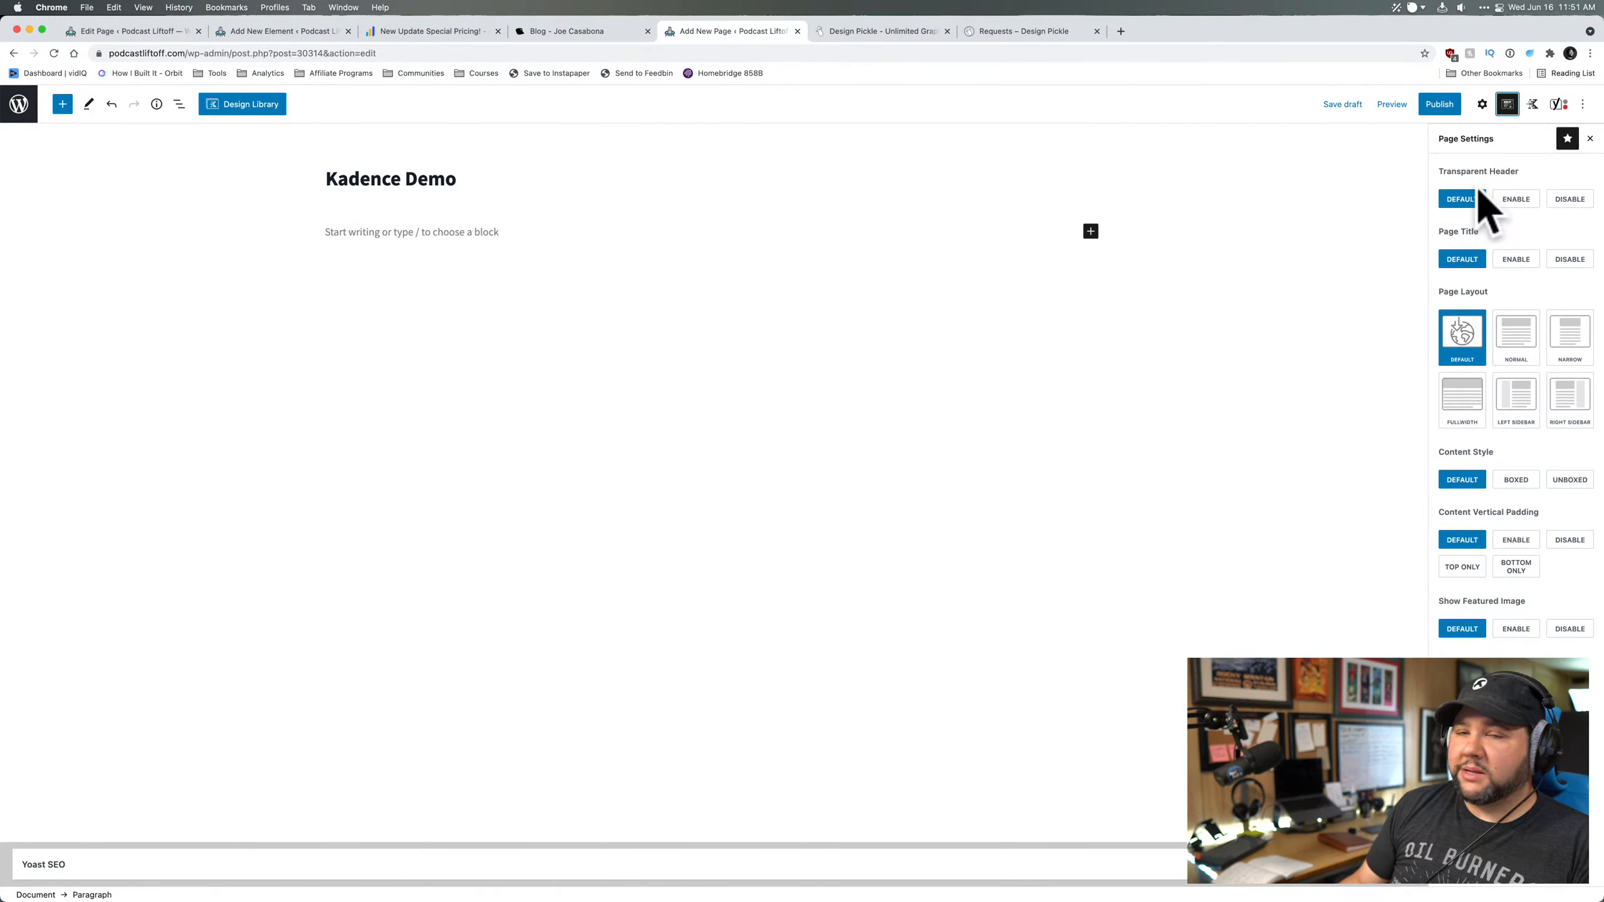
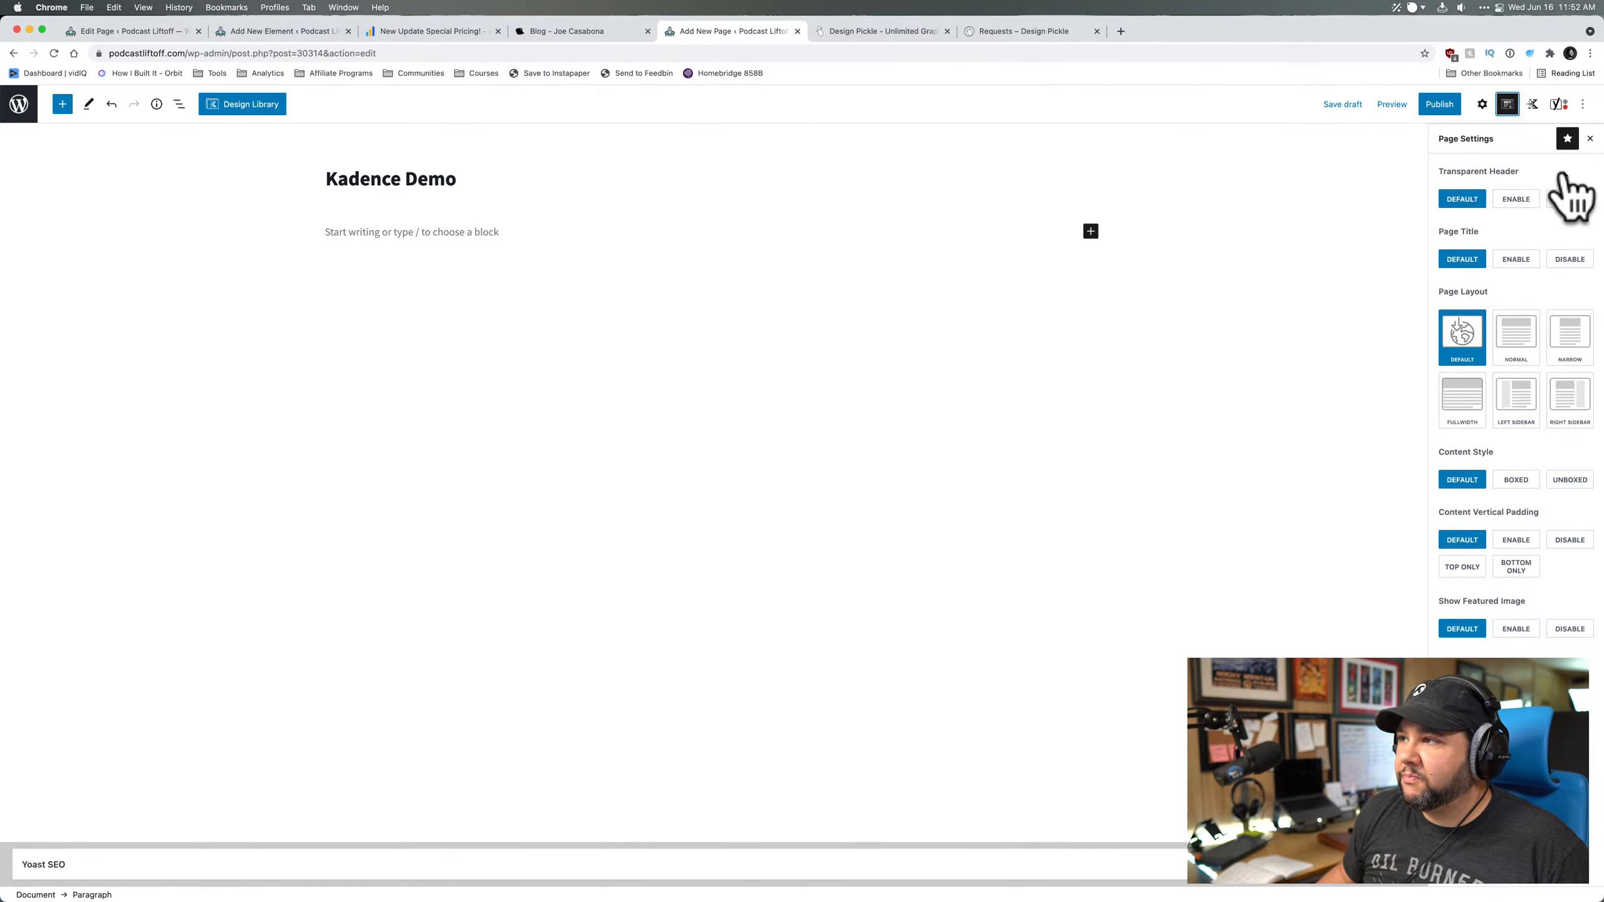
left_click(1590, 139)
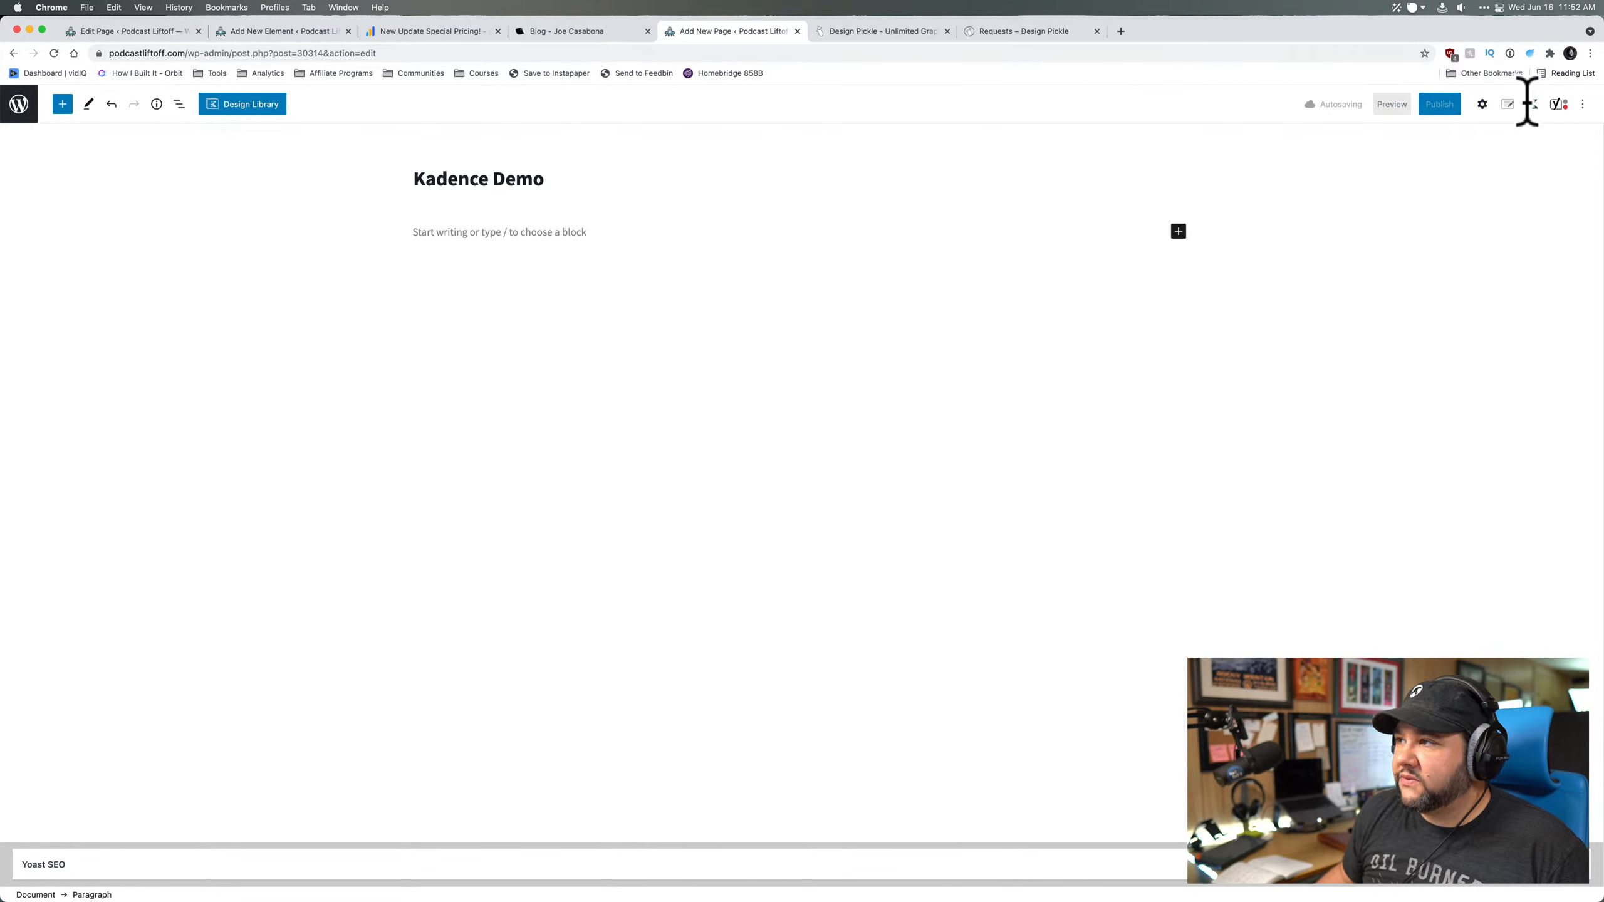
left_click(1531, 104)
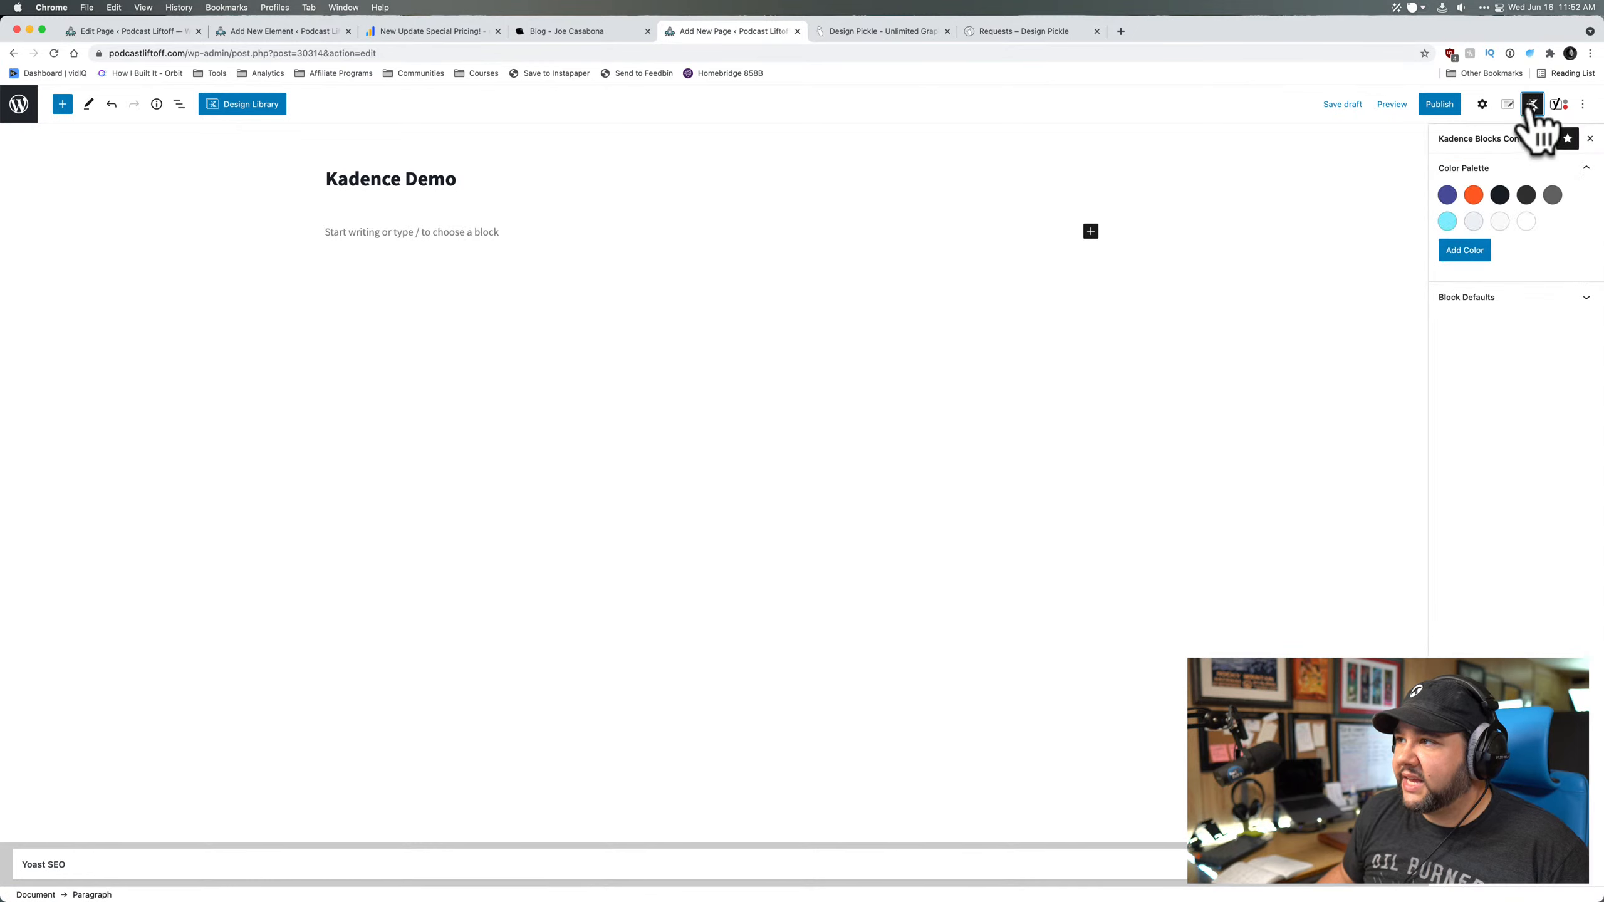
left_click(1566, 301)
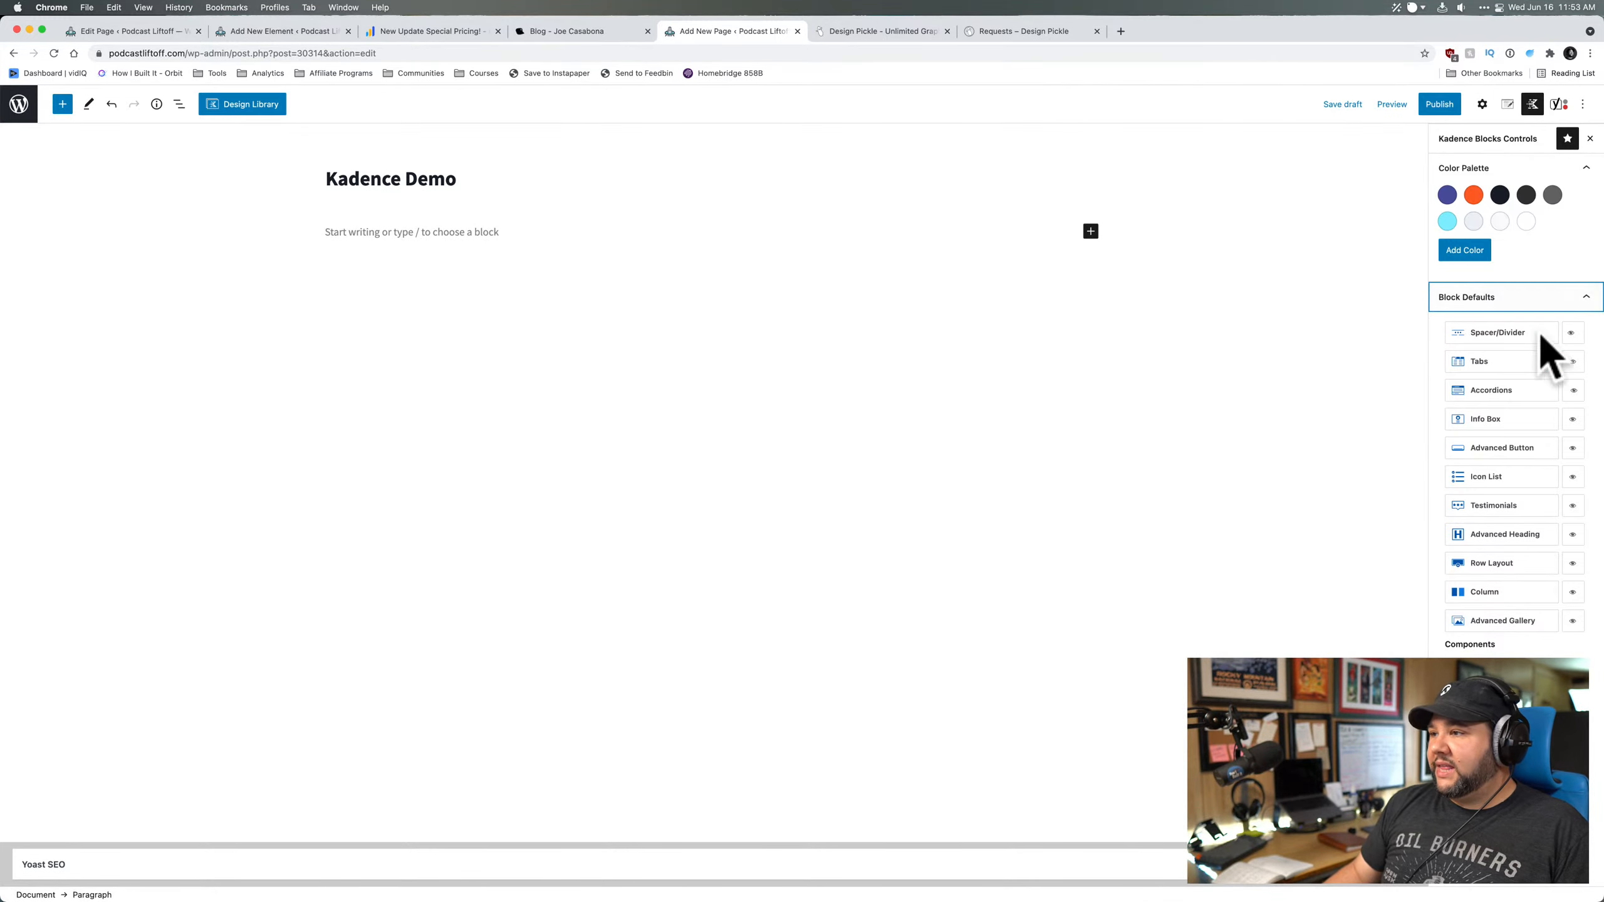
- Inspect the default settings of the Tabs and Icon List blocks, closing each dialog without saving
left_click(1525, 363)
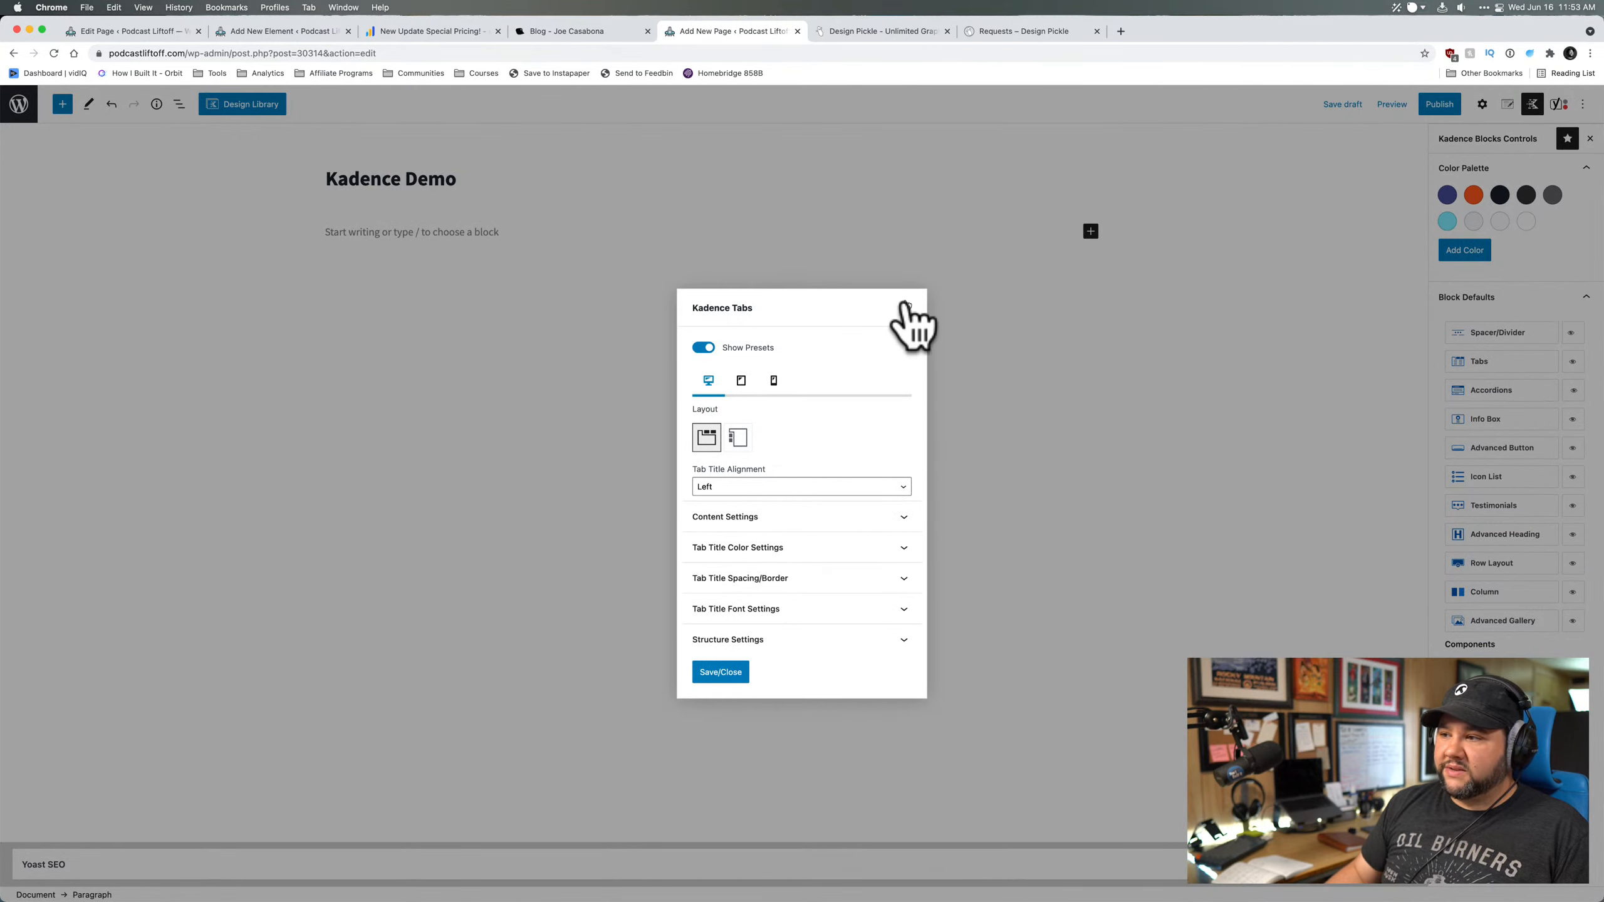
left_click(907, 310)
left_click(1490, 485)
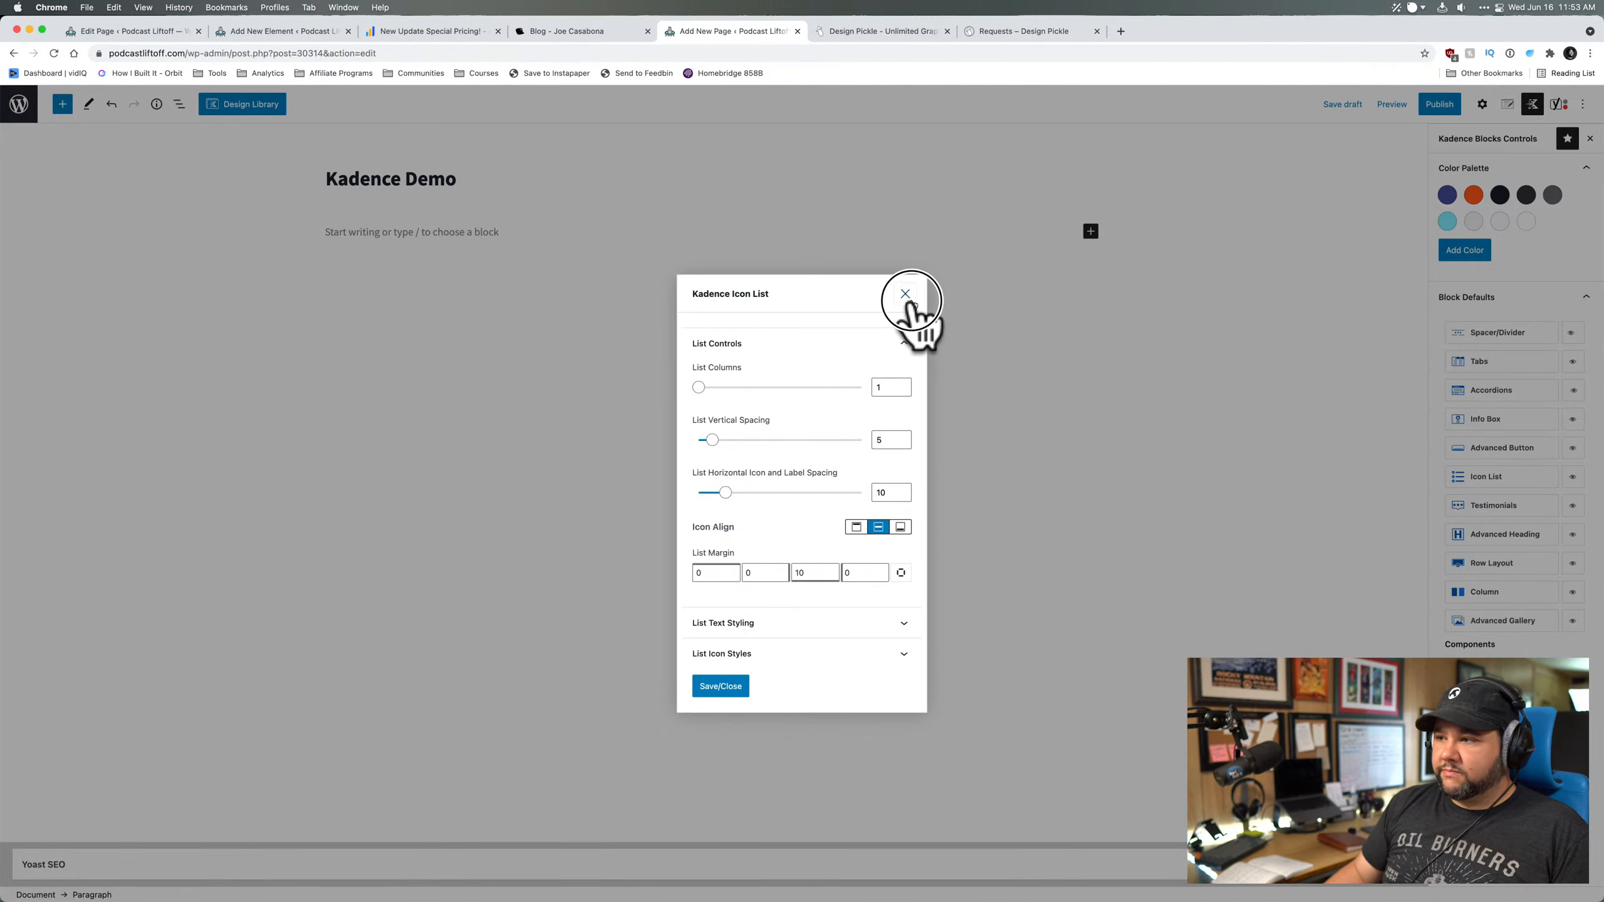
left_click(904, 293)
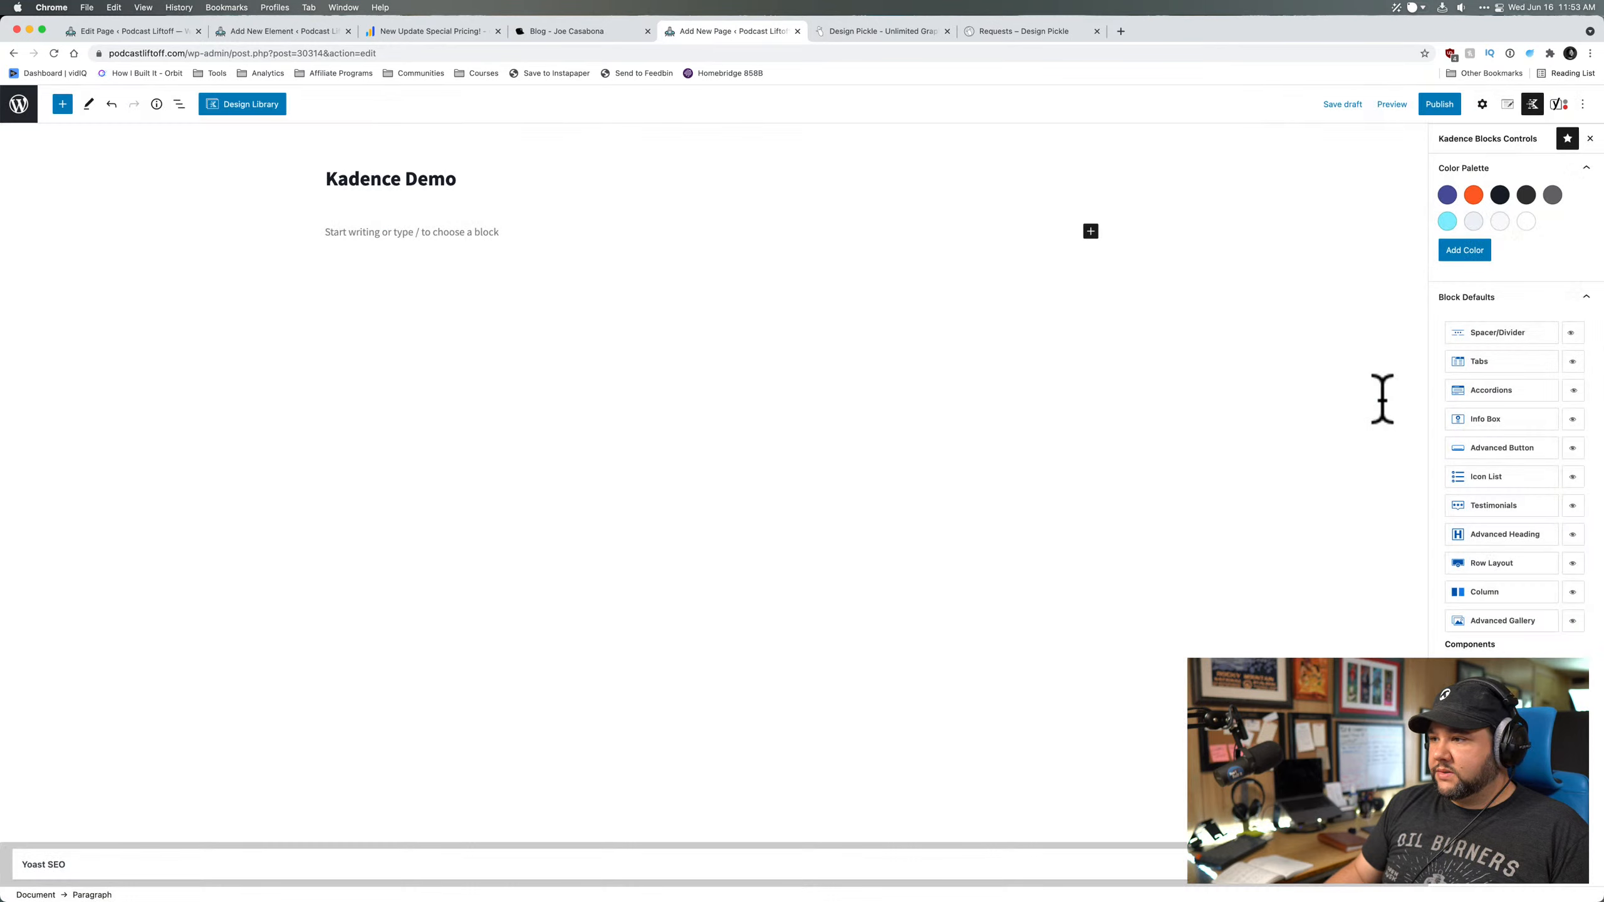
- Inspect the Row Layout block's default settings, including Padding Margin and Structure Settings, and close the dialog without saving
left_click(1494, 569)
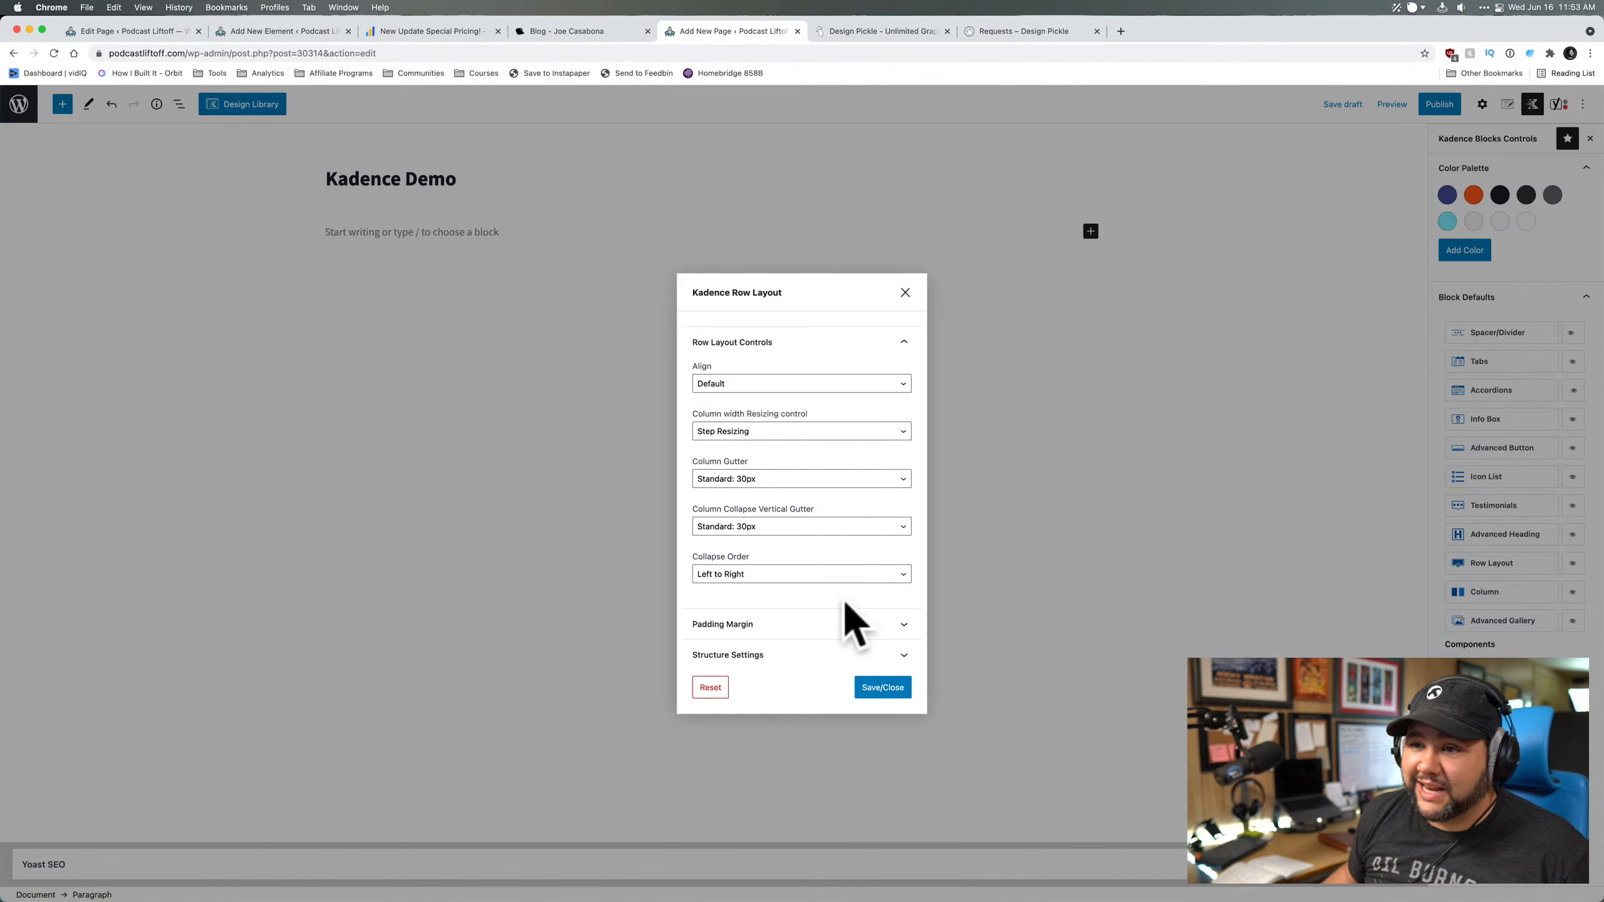
left_click(843, 623)
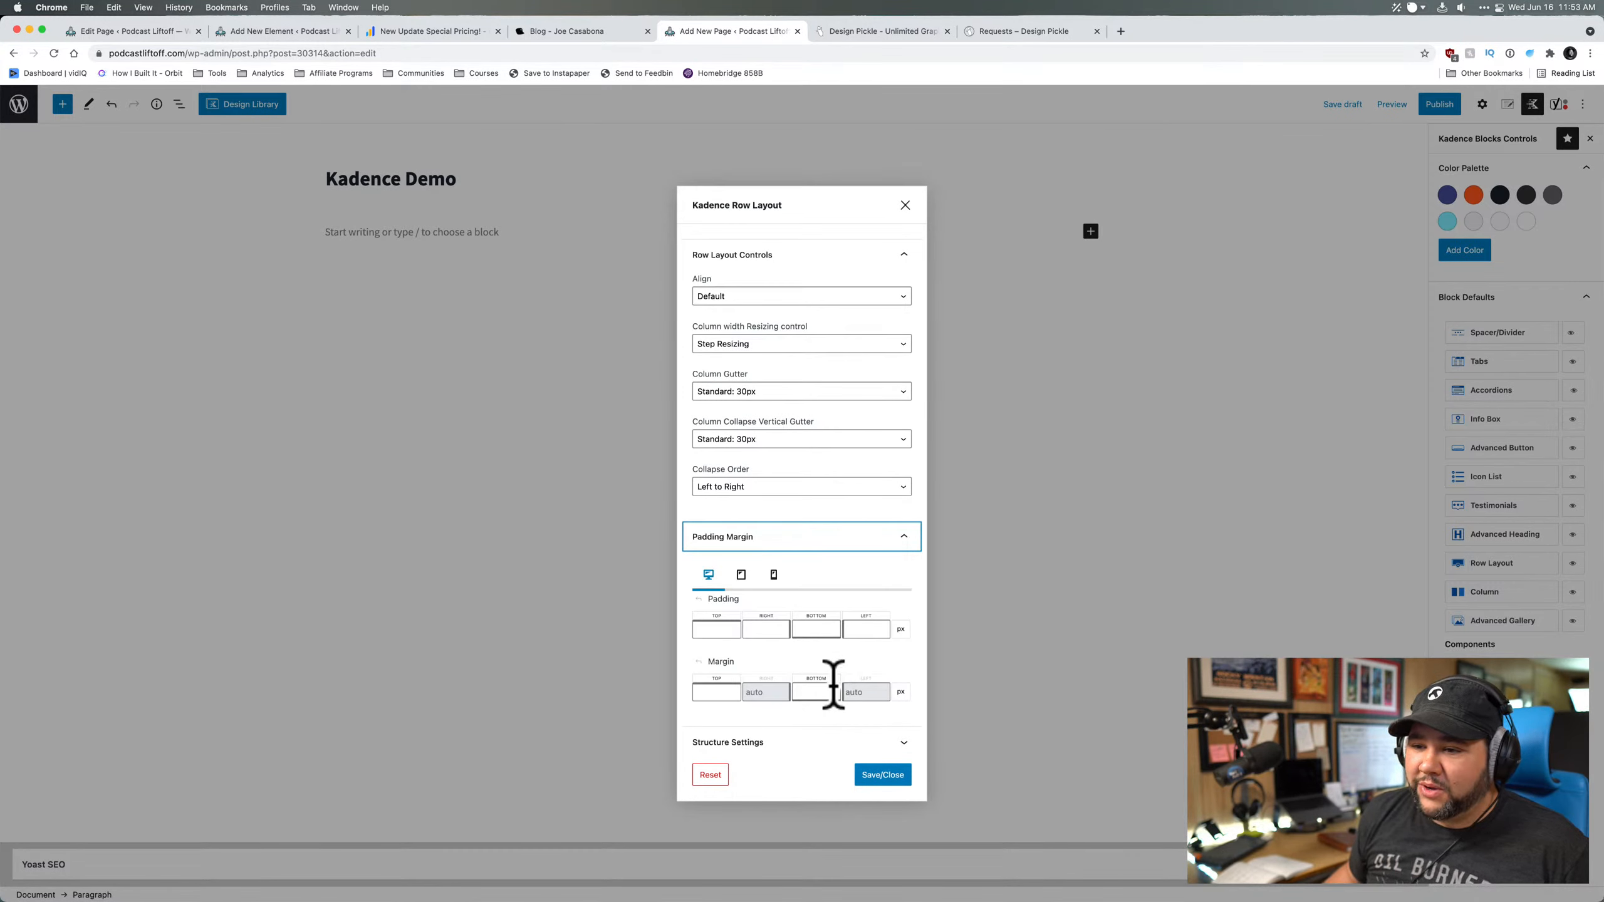
left_click(820, 740)
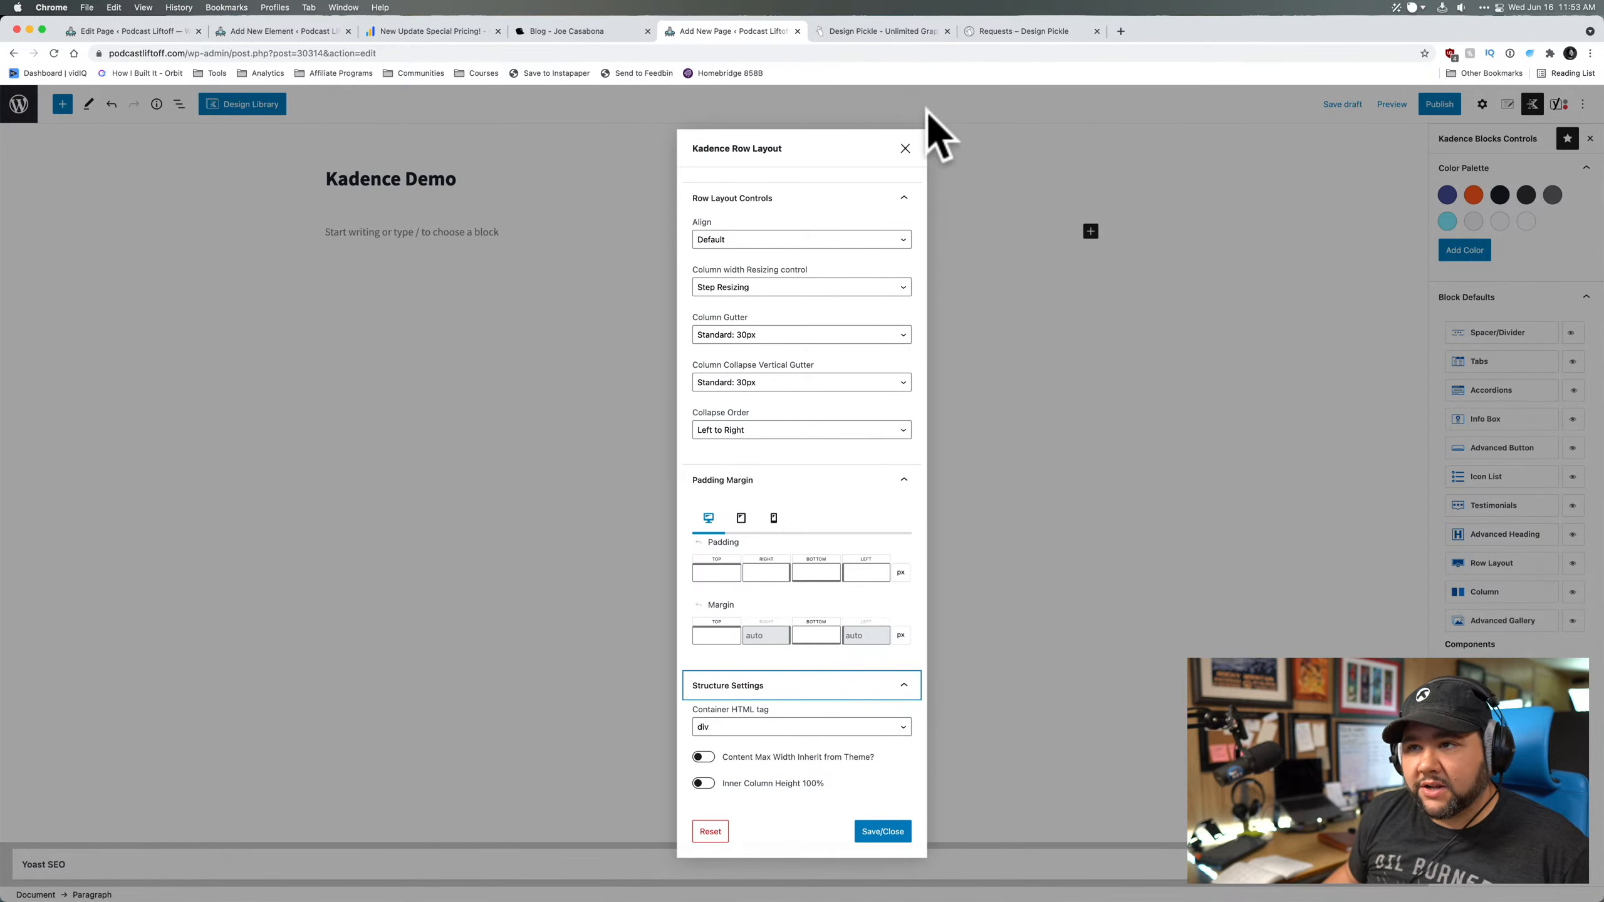
left_click_drag(905, 148, 384, 290)
- Insert a Modal block in the empty paragraph below the page title
left_click(384, 291)
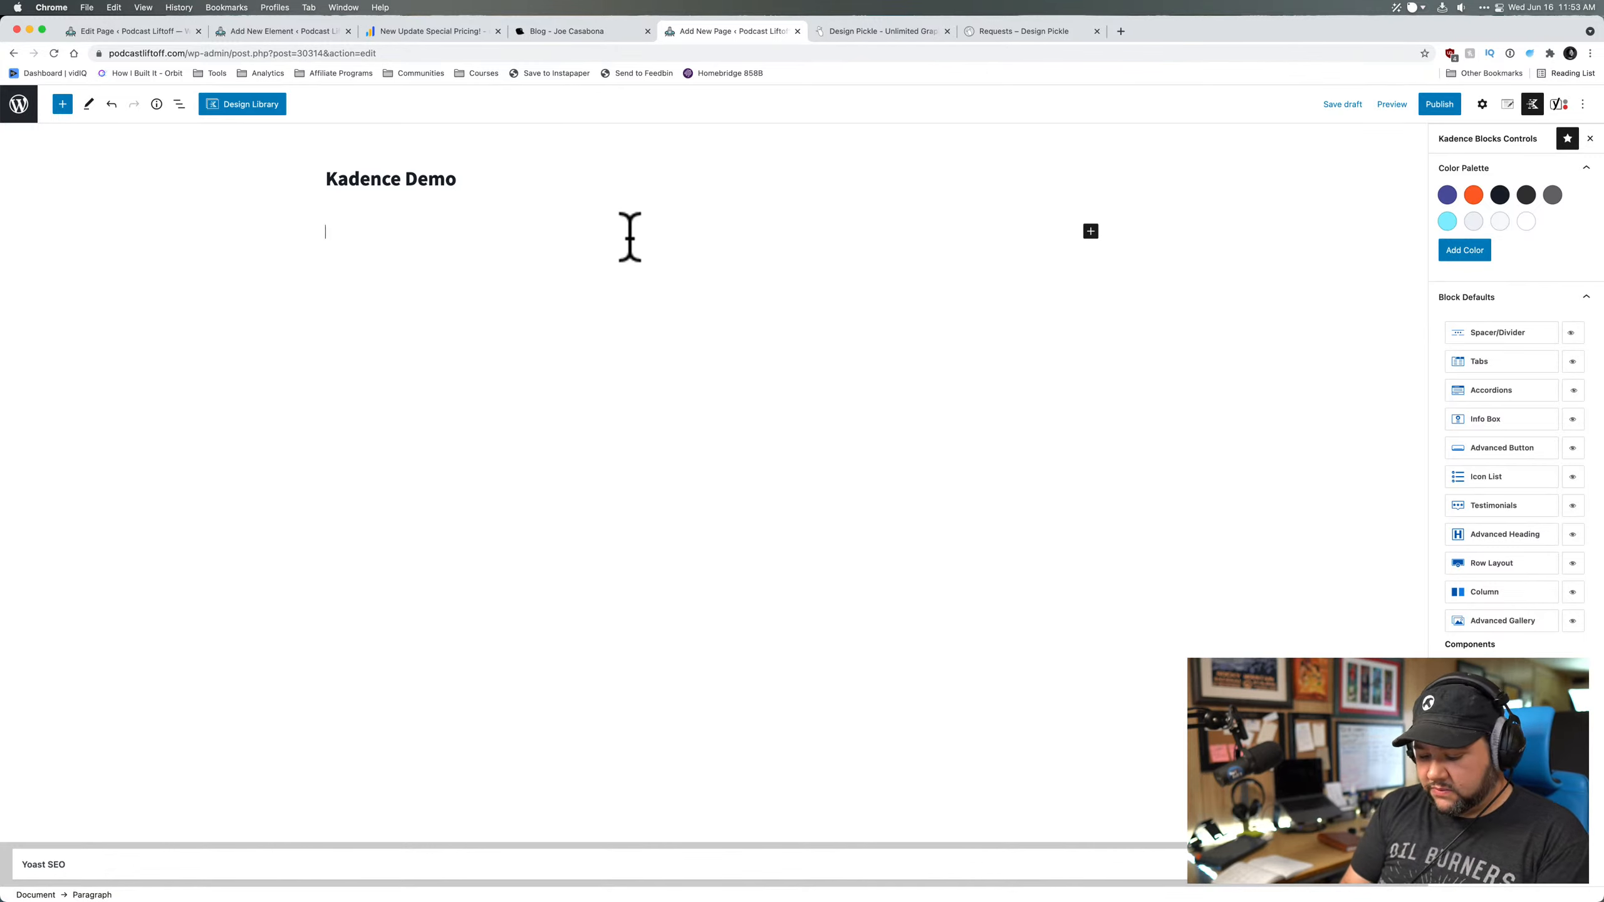
type("/modal")
key("Return")
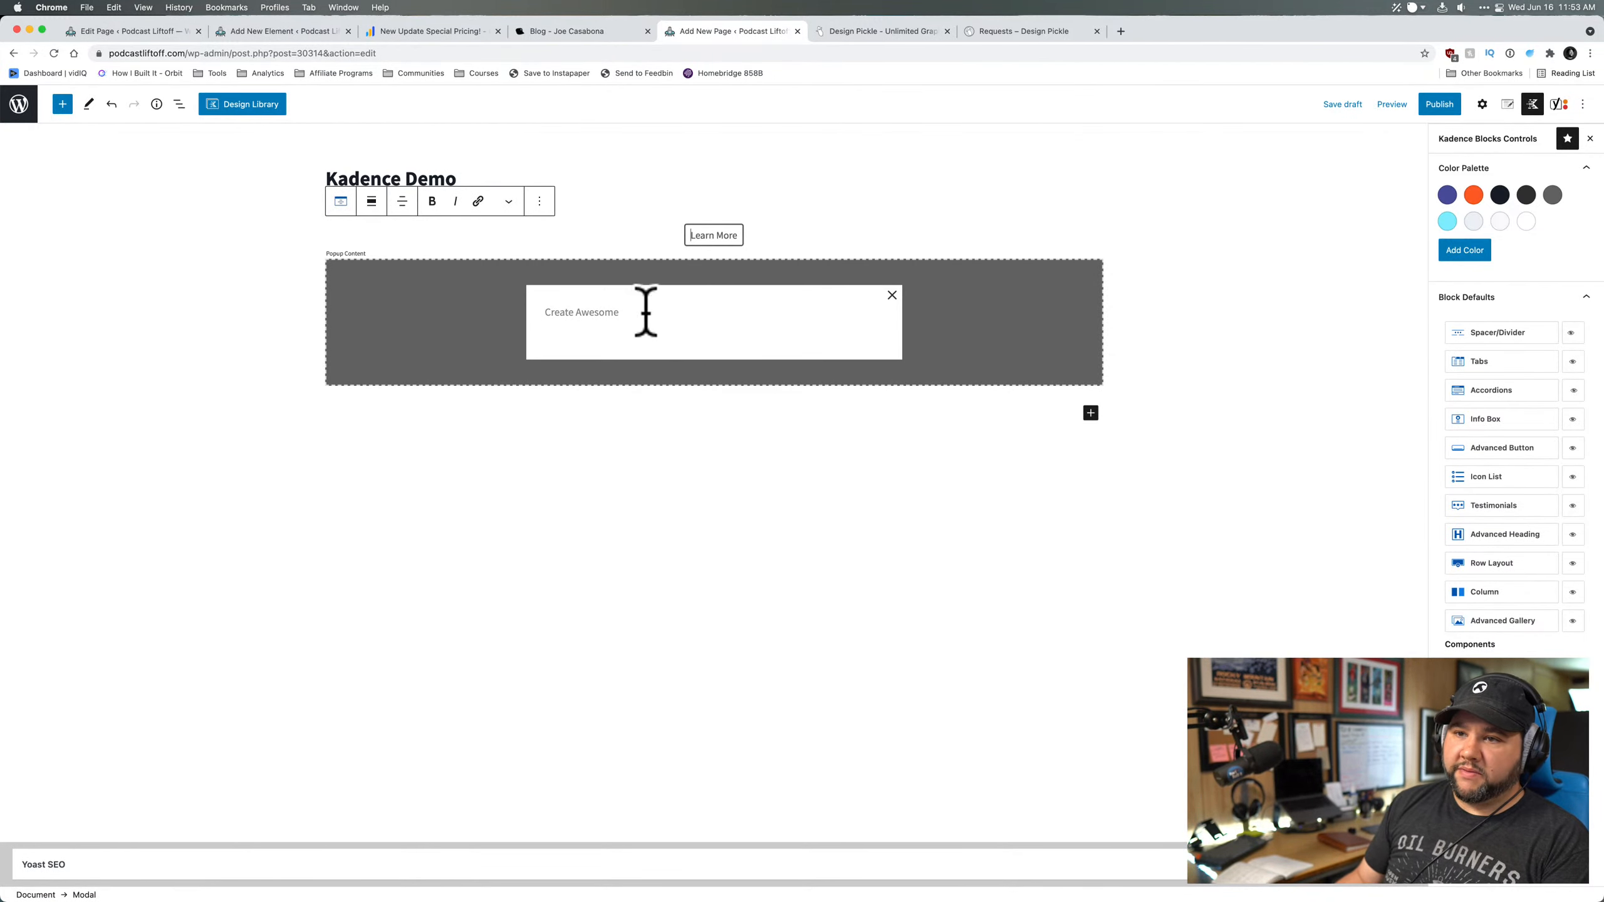
- Add a heading reading "Block!" inside the modal's popup content
left_click(644, 311)
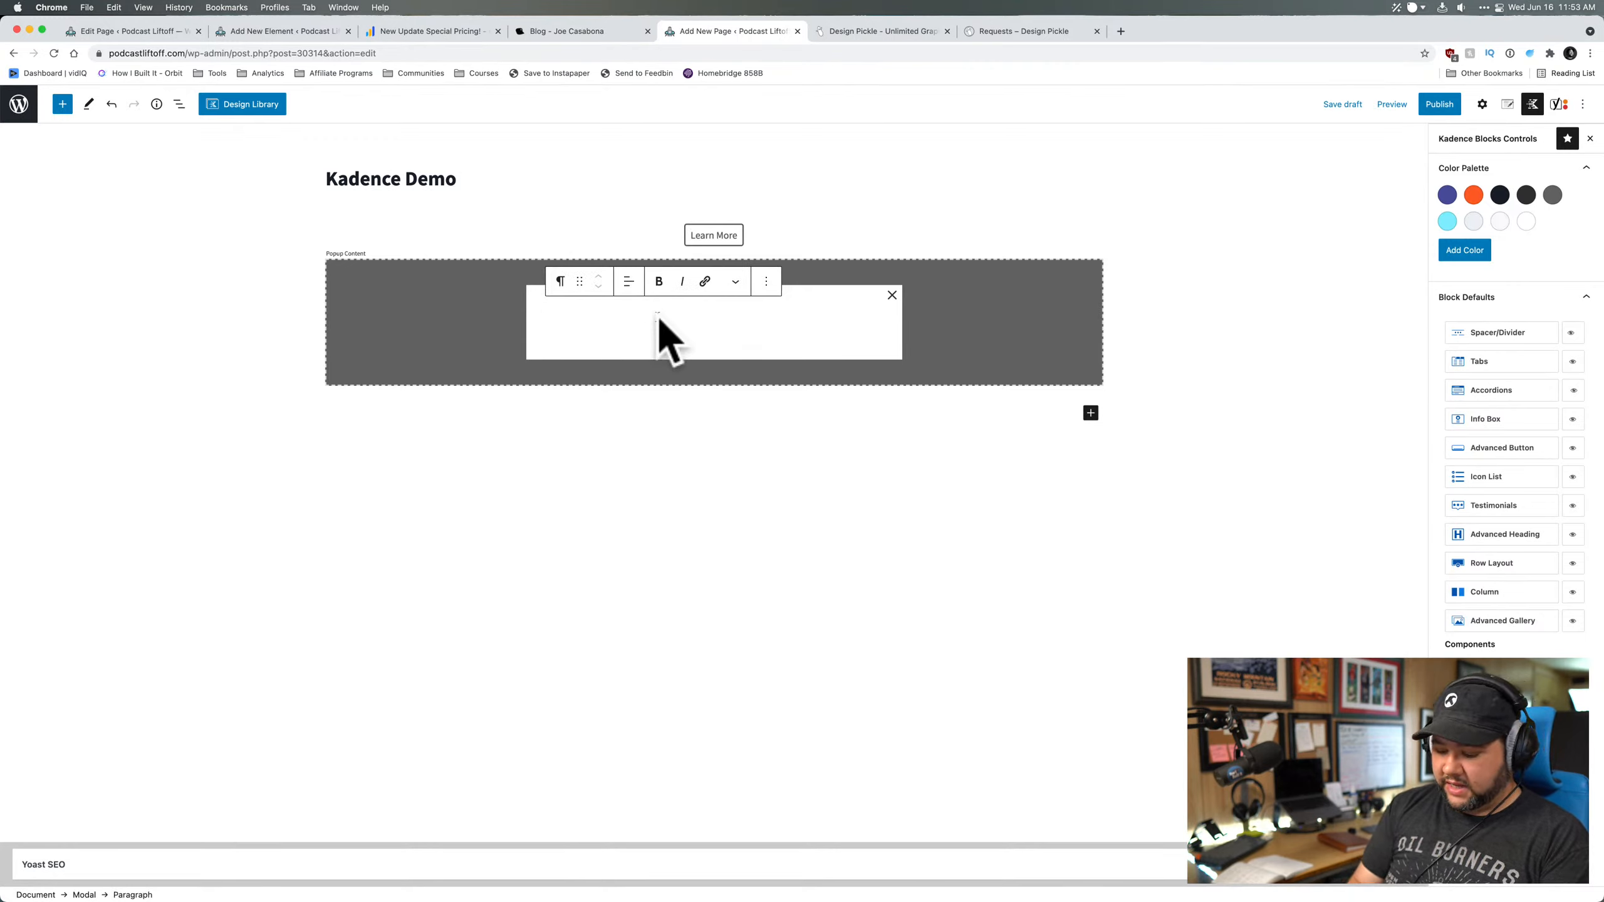
type("/head")
key("Return")
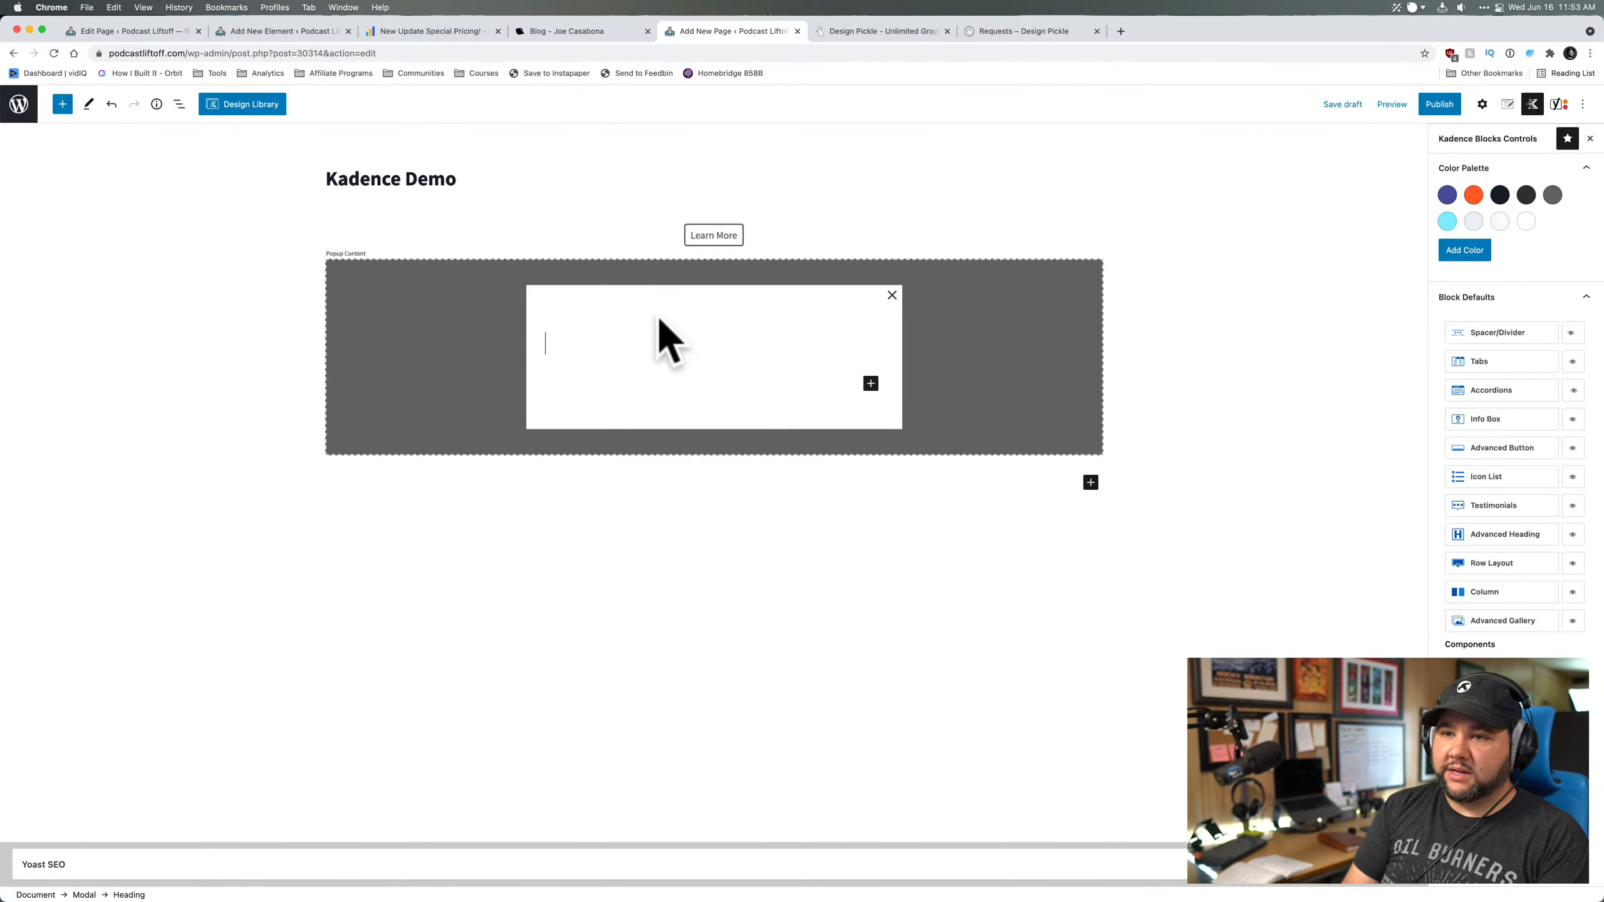
type("Blco")
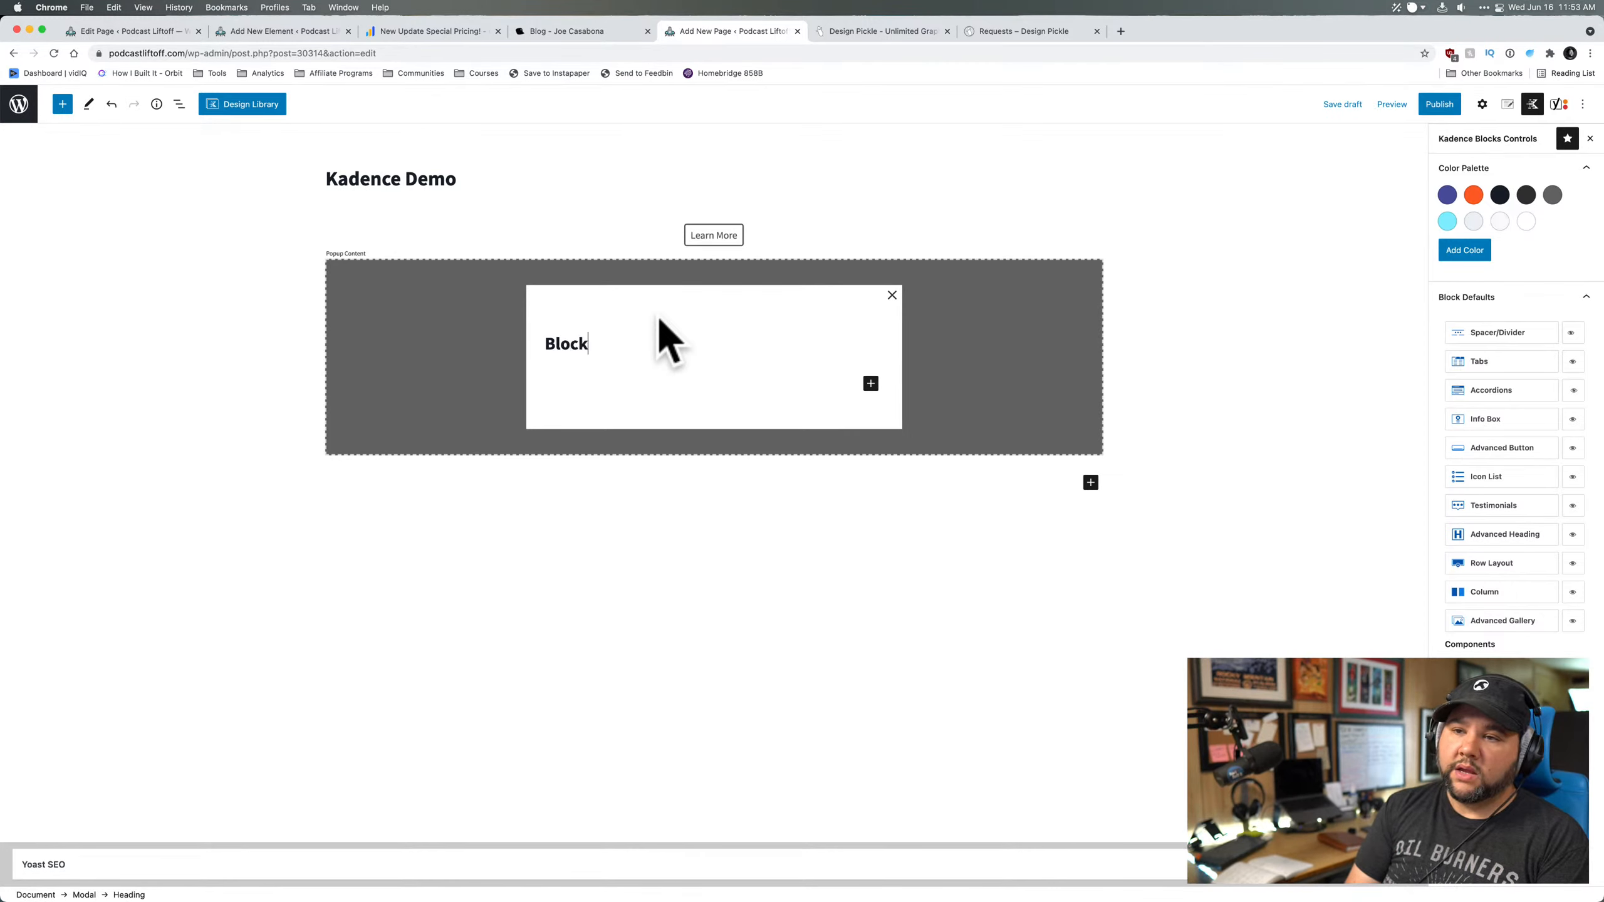
left_click(626, 476)
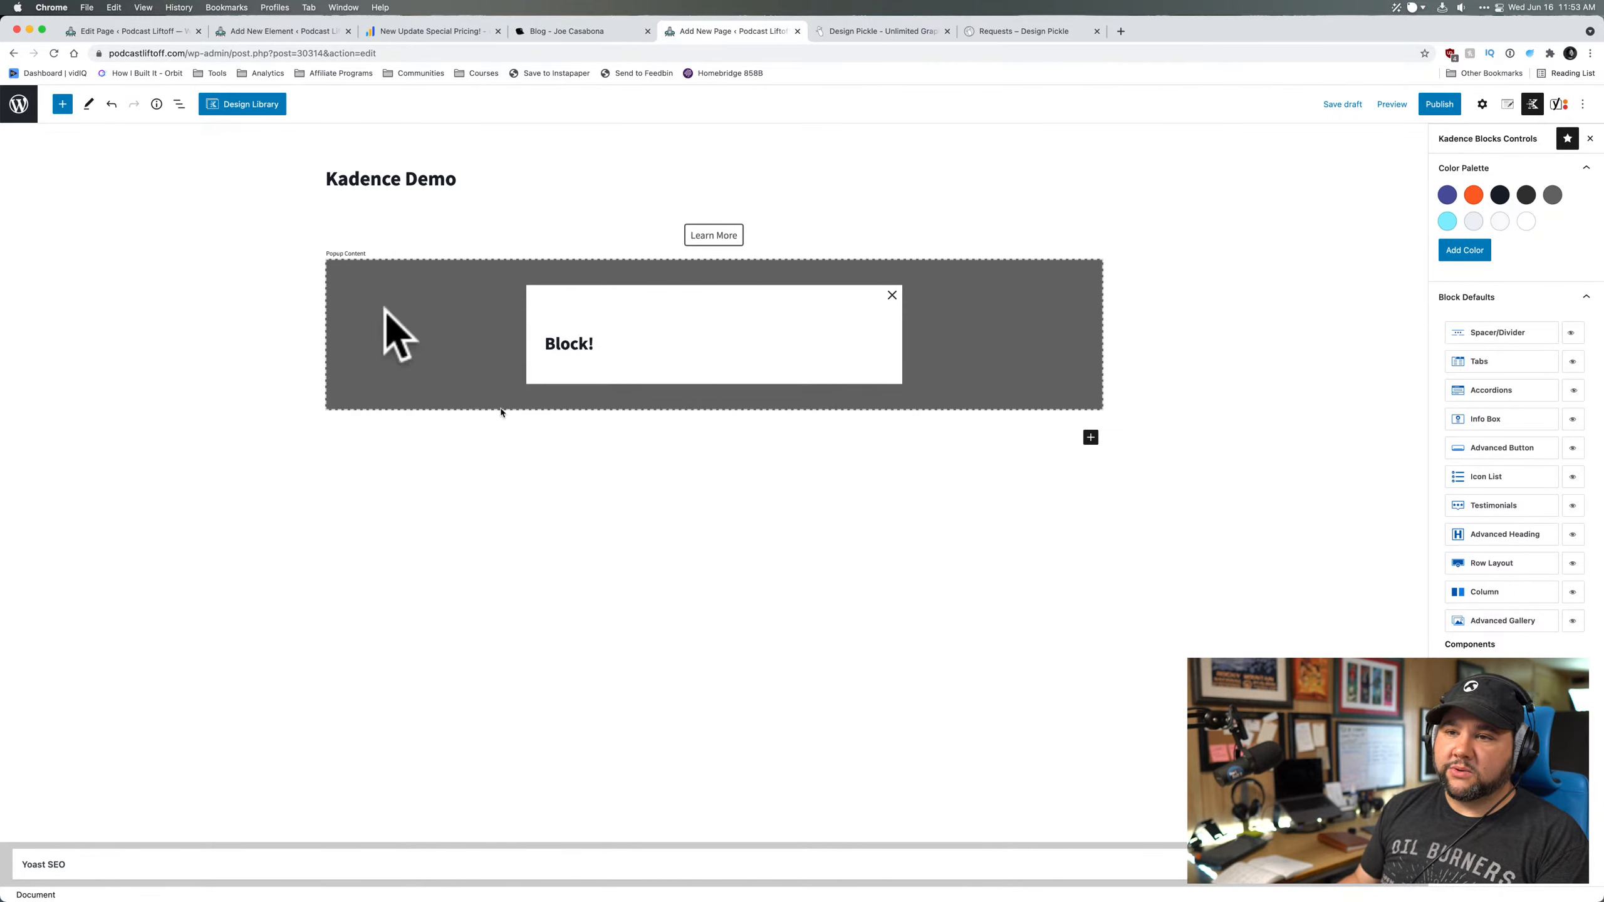
- Open the full block library, enlarge the page view, and look through the available Kadence blocks
left_click(59, 102)
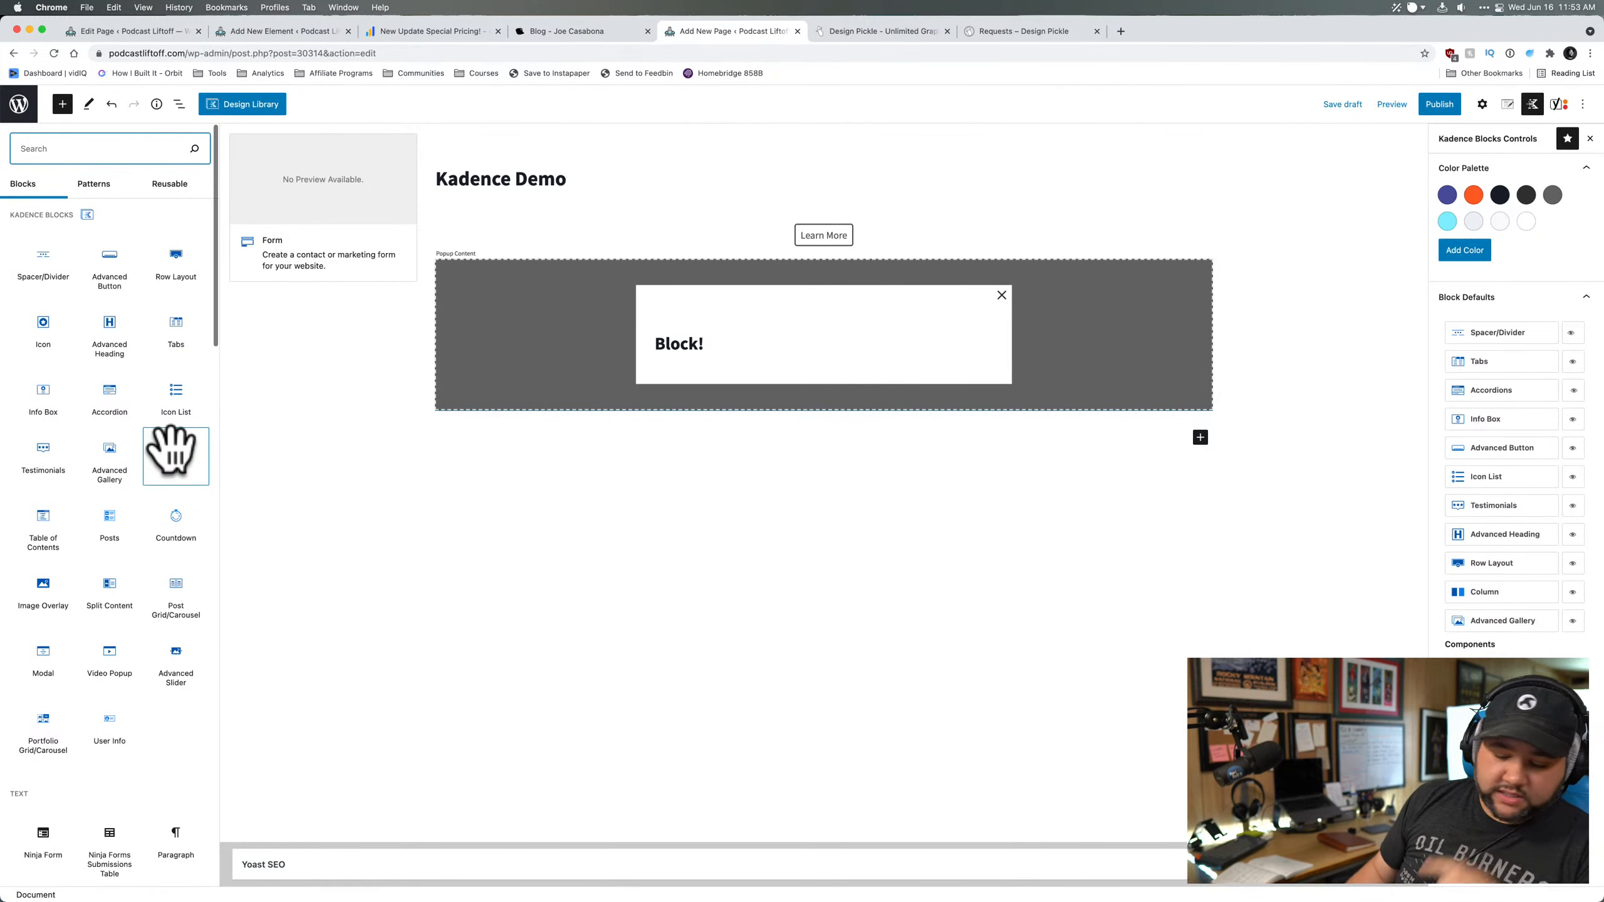
key("super+equal")
key("super+equal")
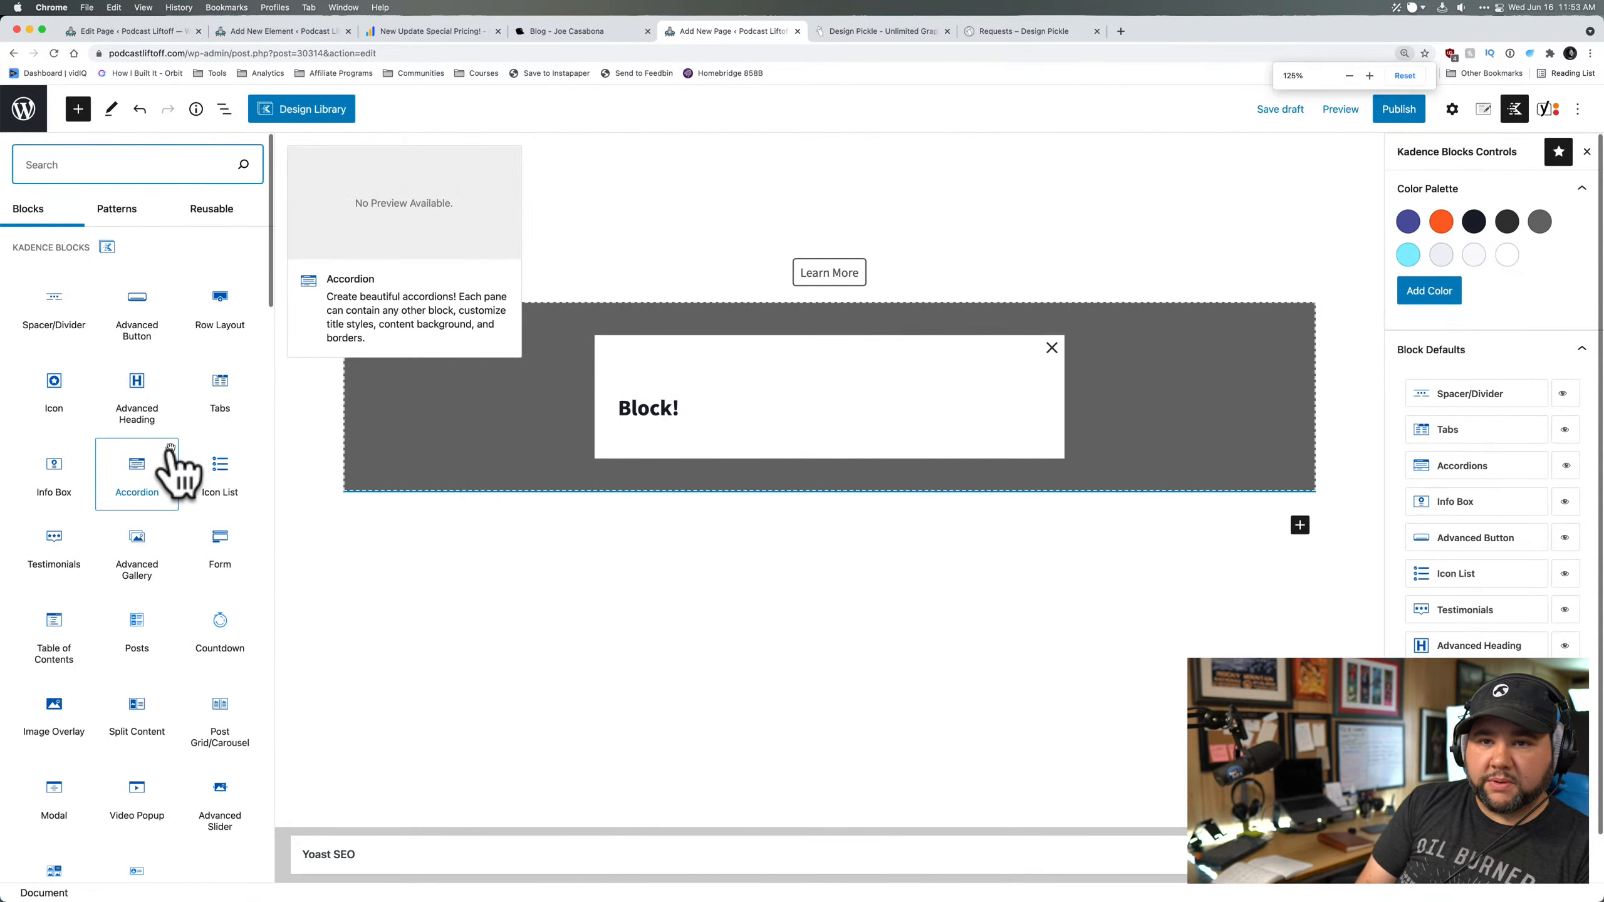
key("super+equal")
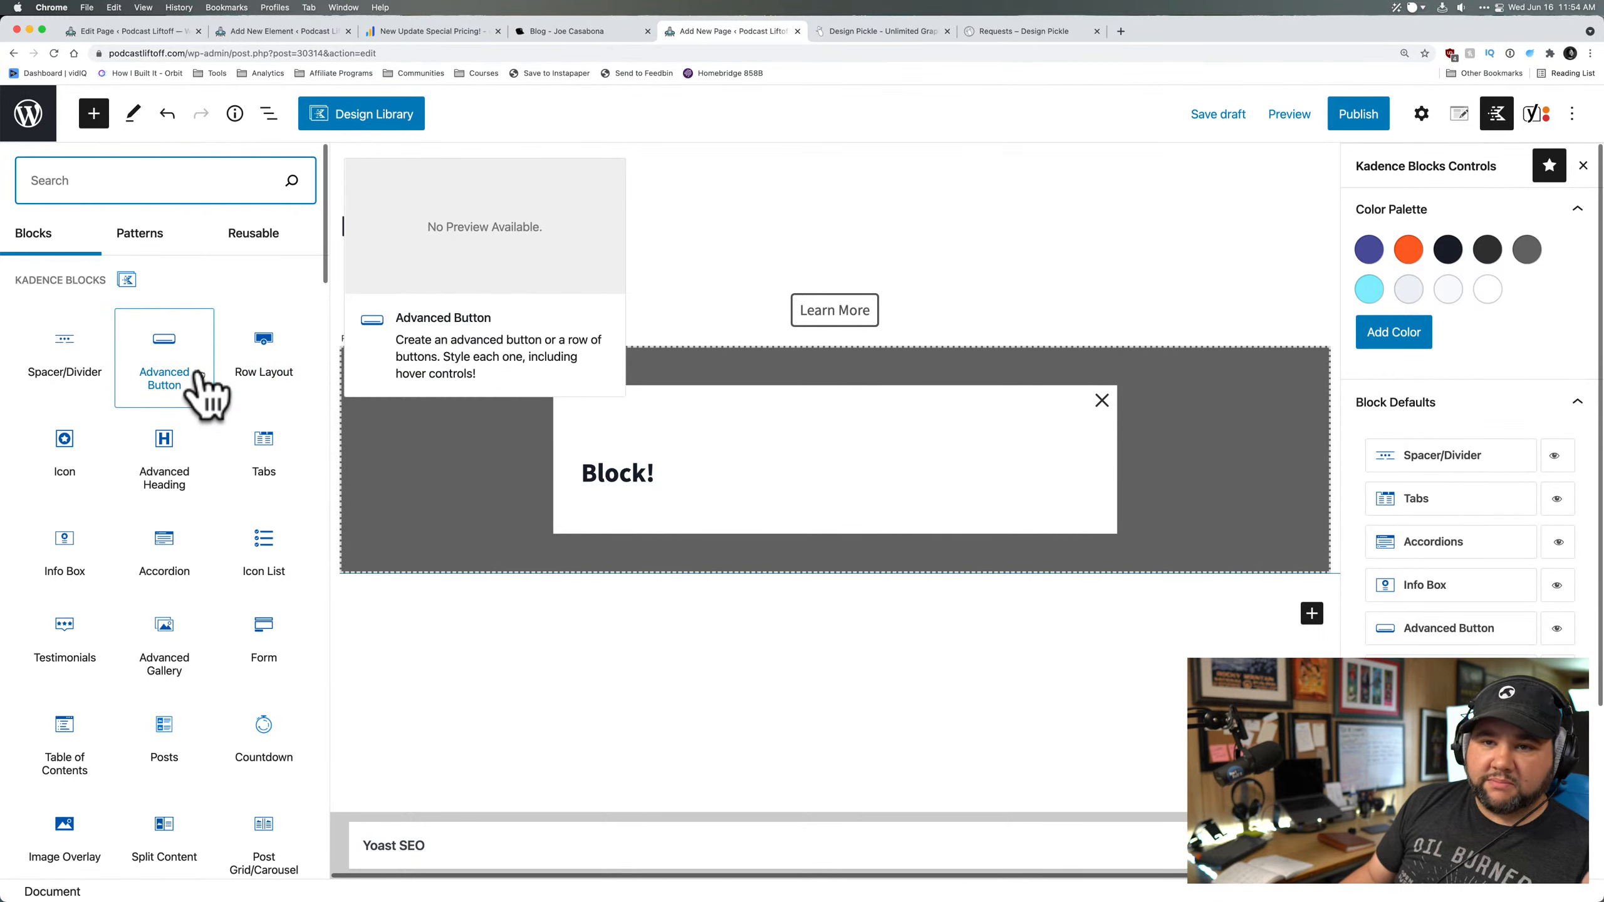
scroll(272, 523, "down", 5)
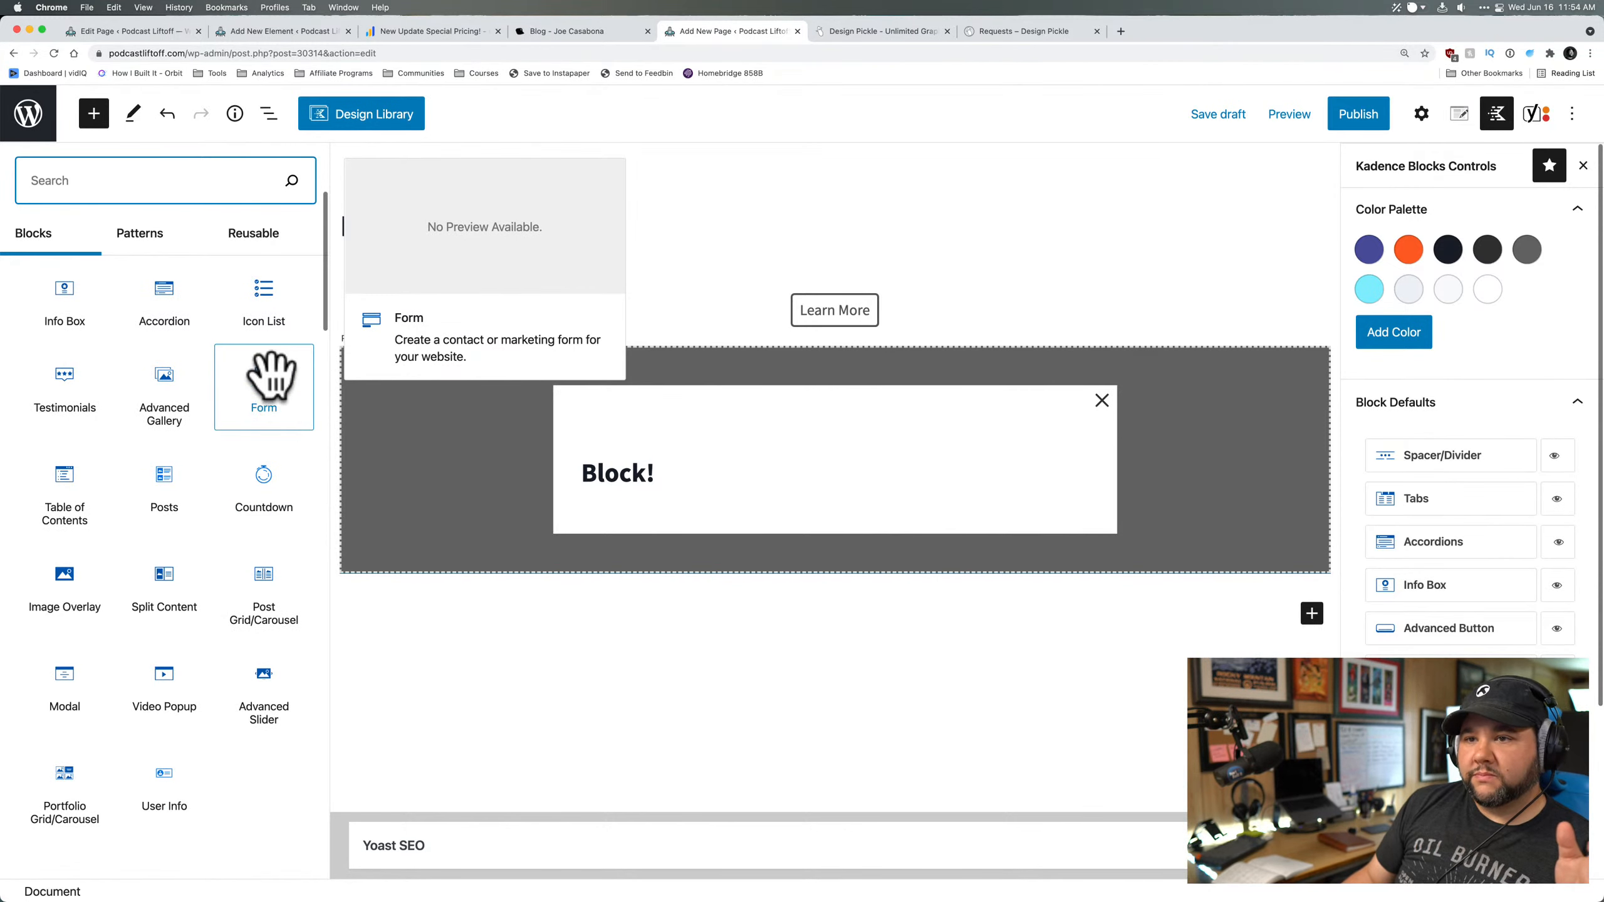
- Insert a Form block below the modal and select its Message field
left_click_drag(270, 379, 716, 627)
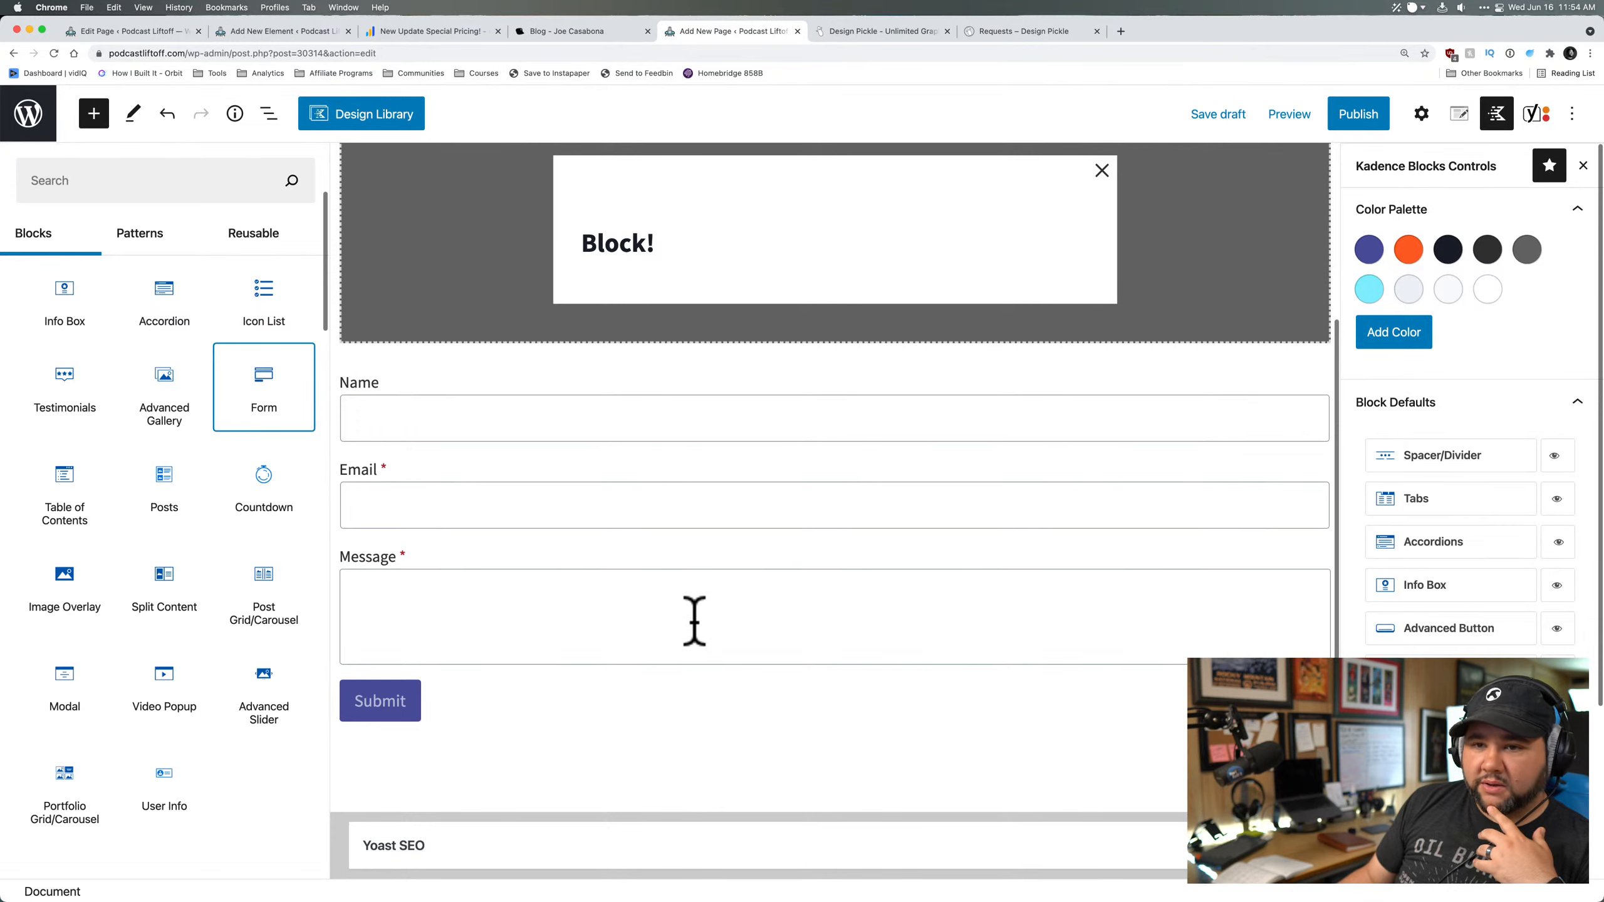
left_click(694, 621)
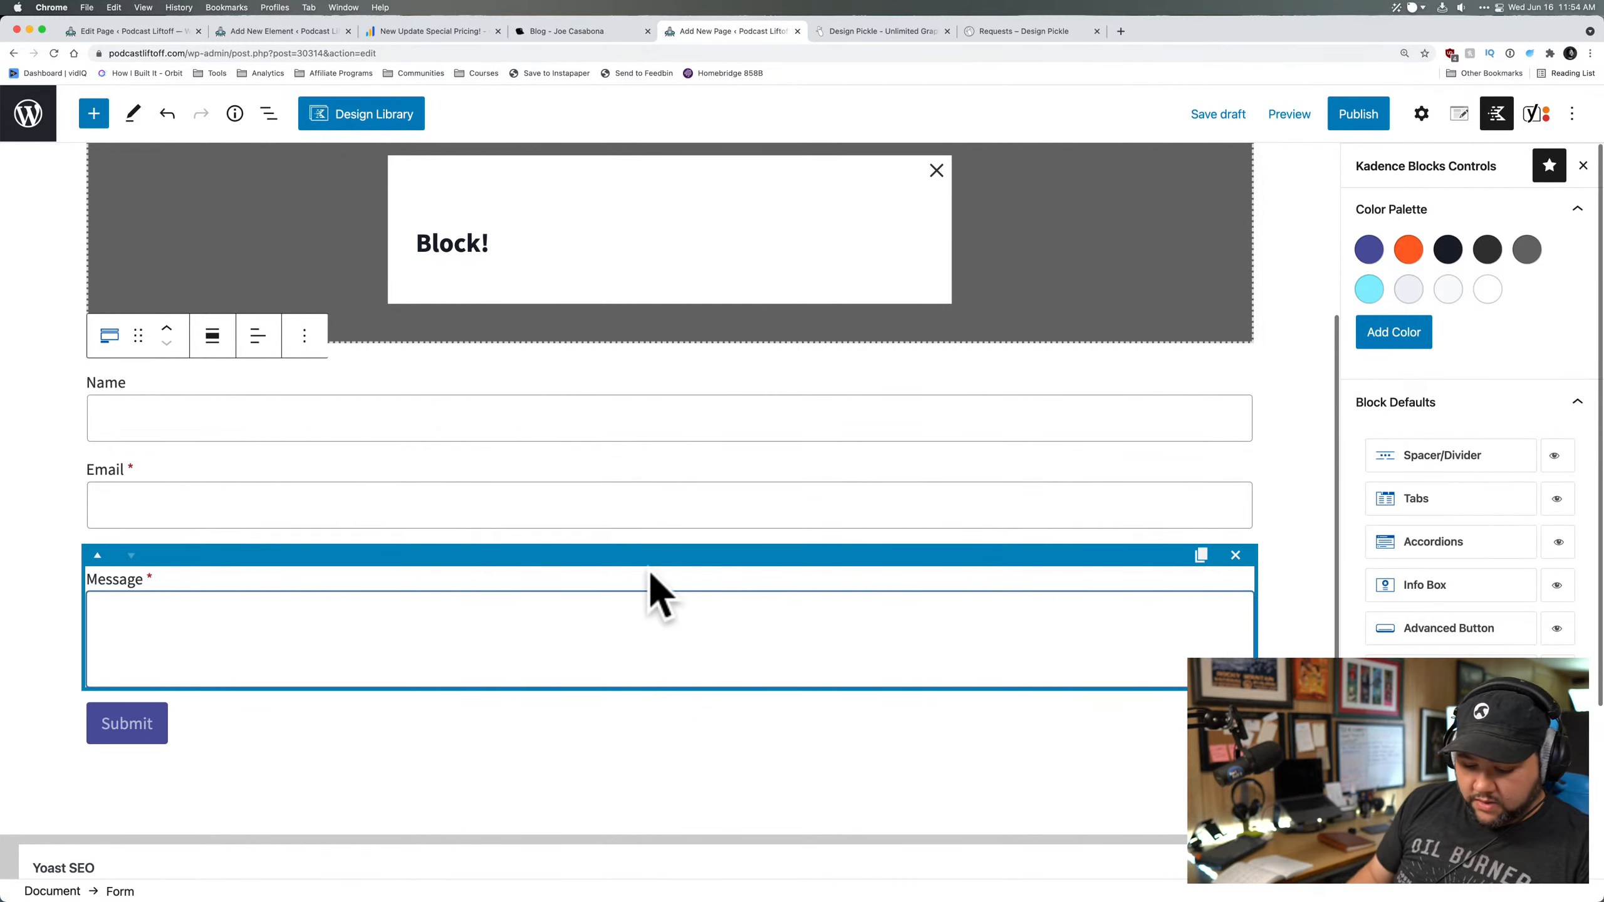
key("super+0")
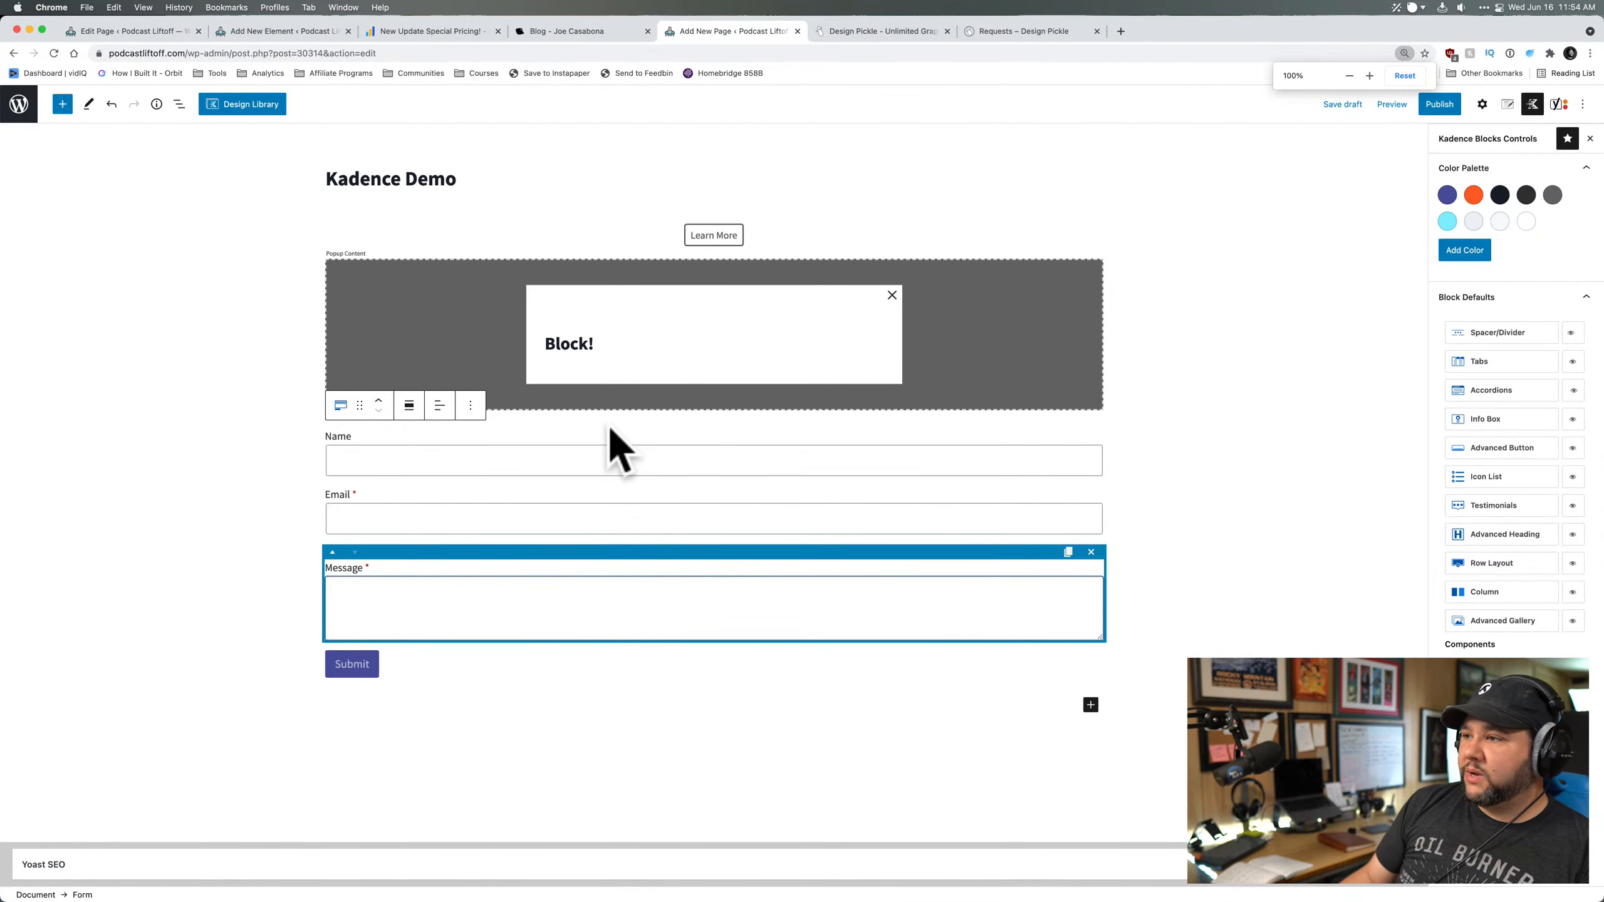
- Open the Form block's settings and review the Message field options and the form's email delivery settings
left_click(1589, 138)
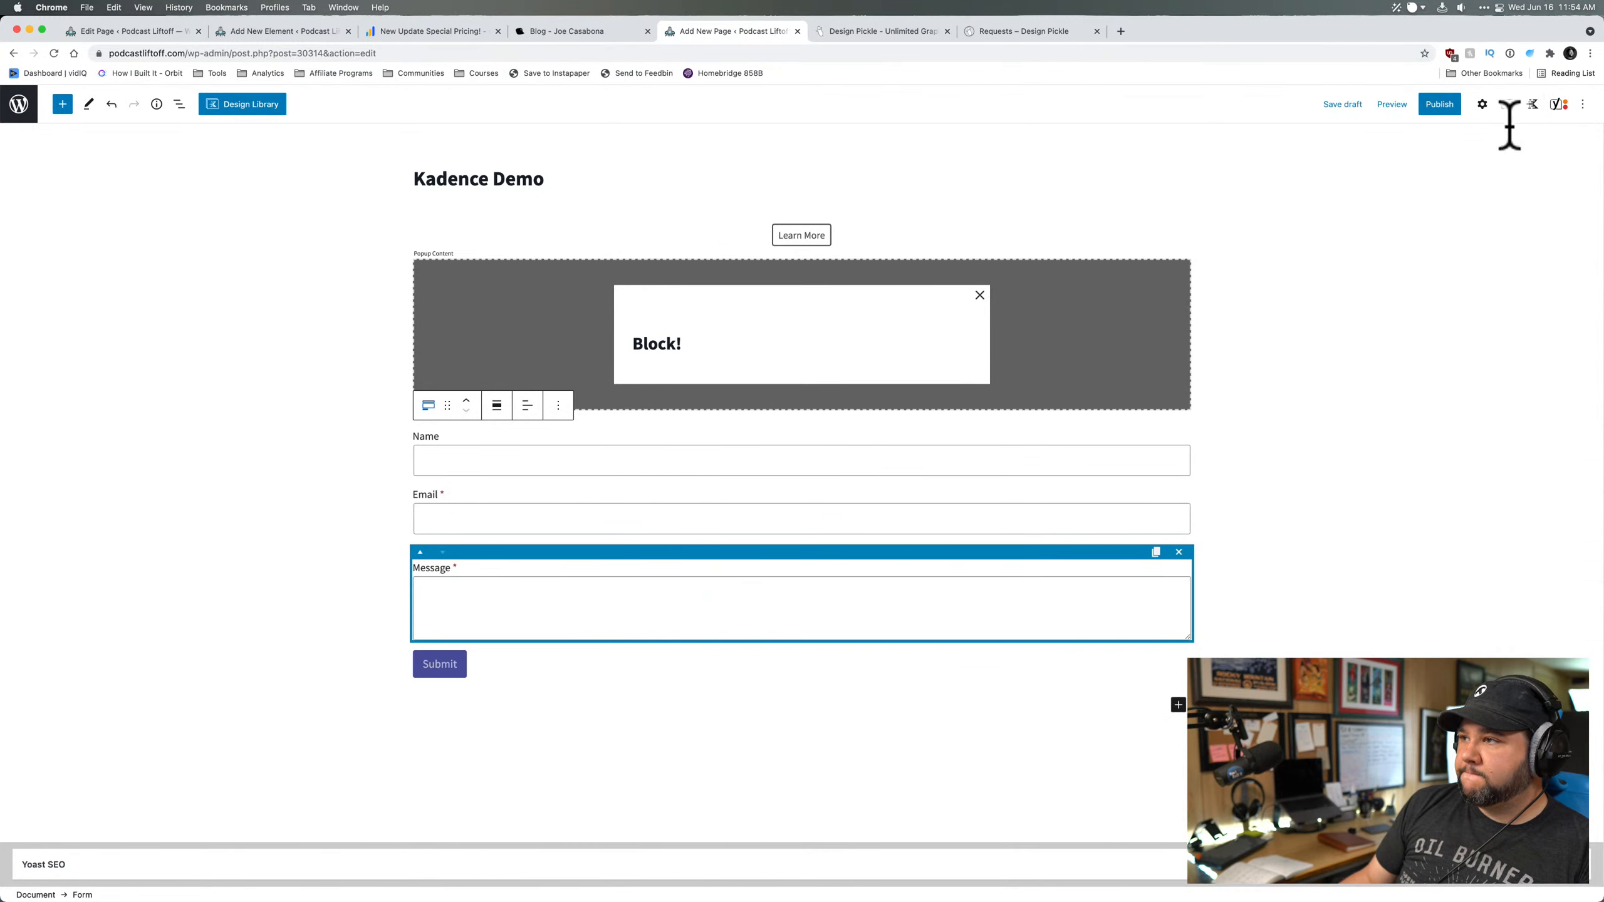
left_click(1481, 102)
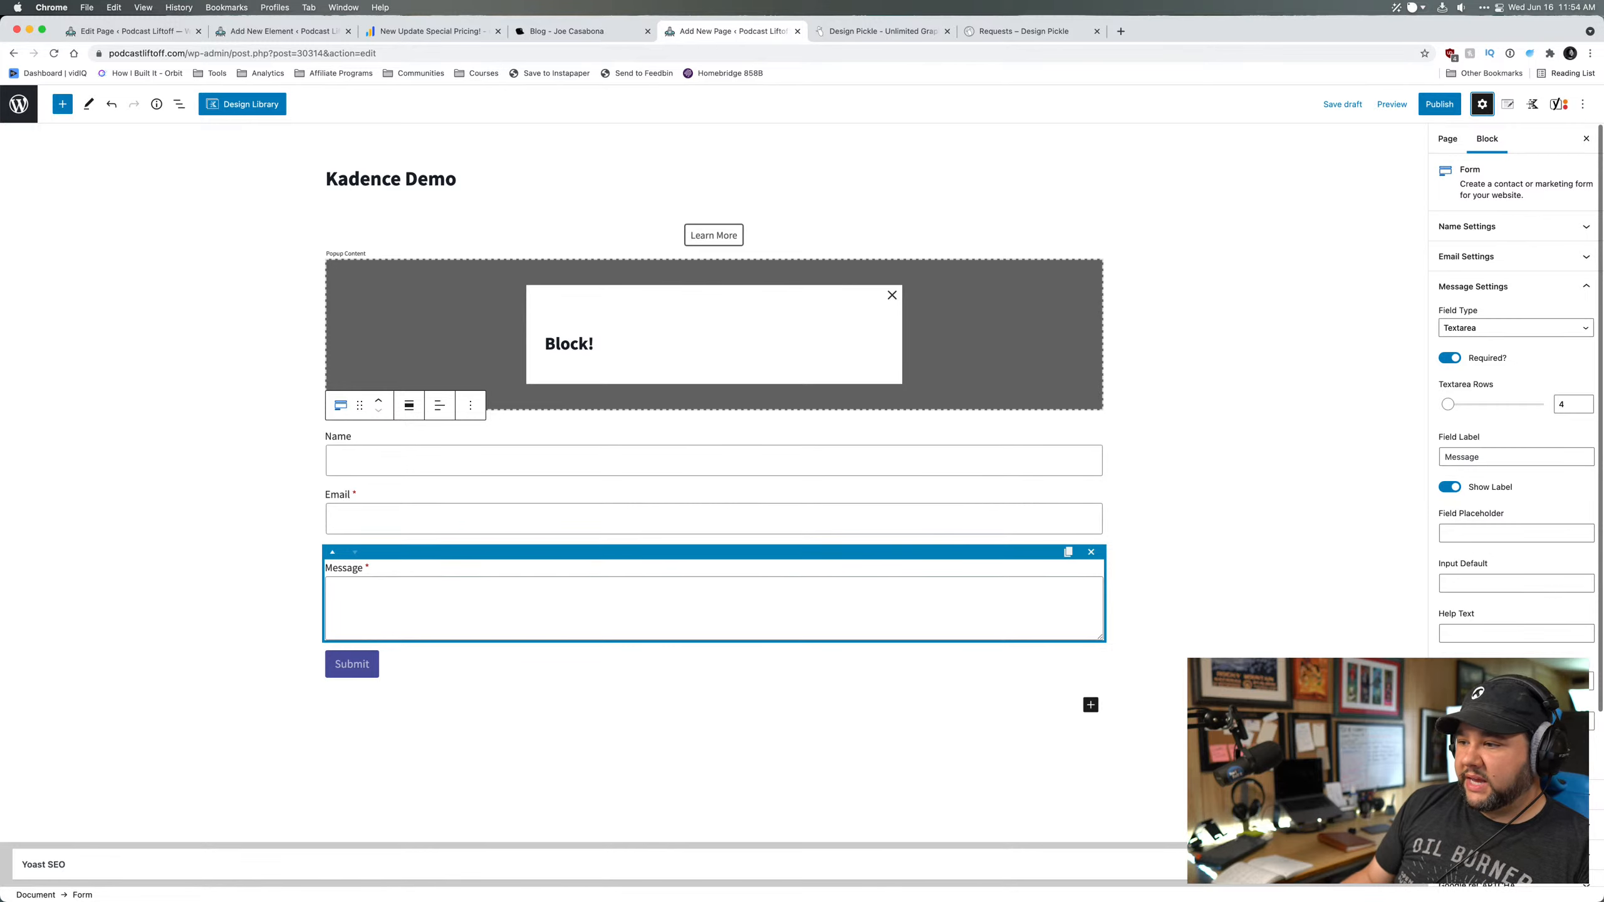
scroll(1515, 569, "down", 5)
left_click(1538, 605)
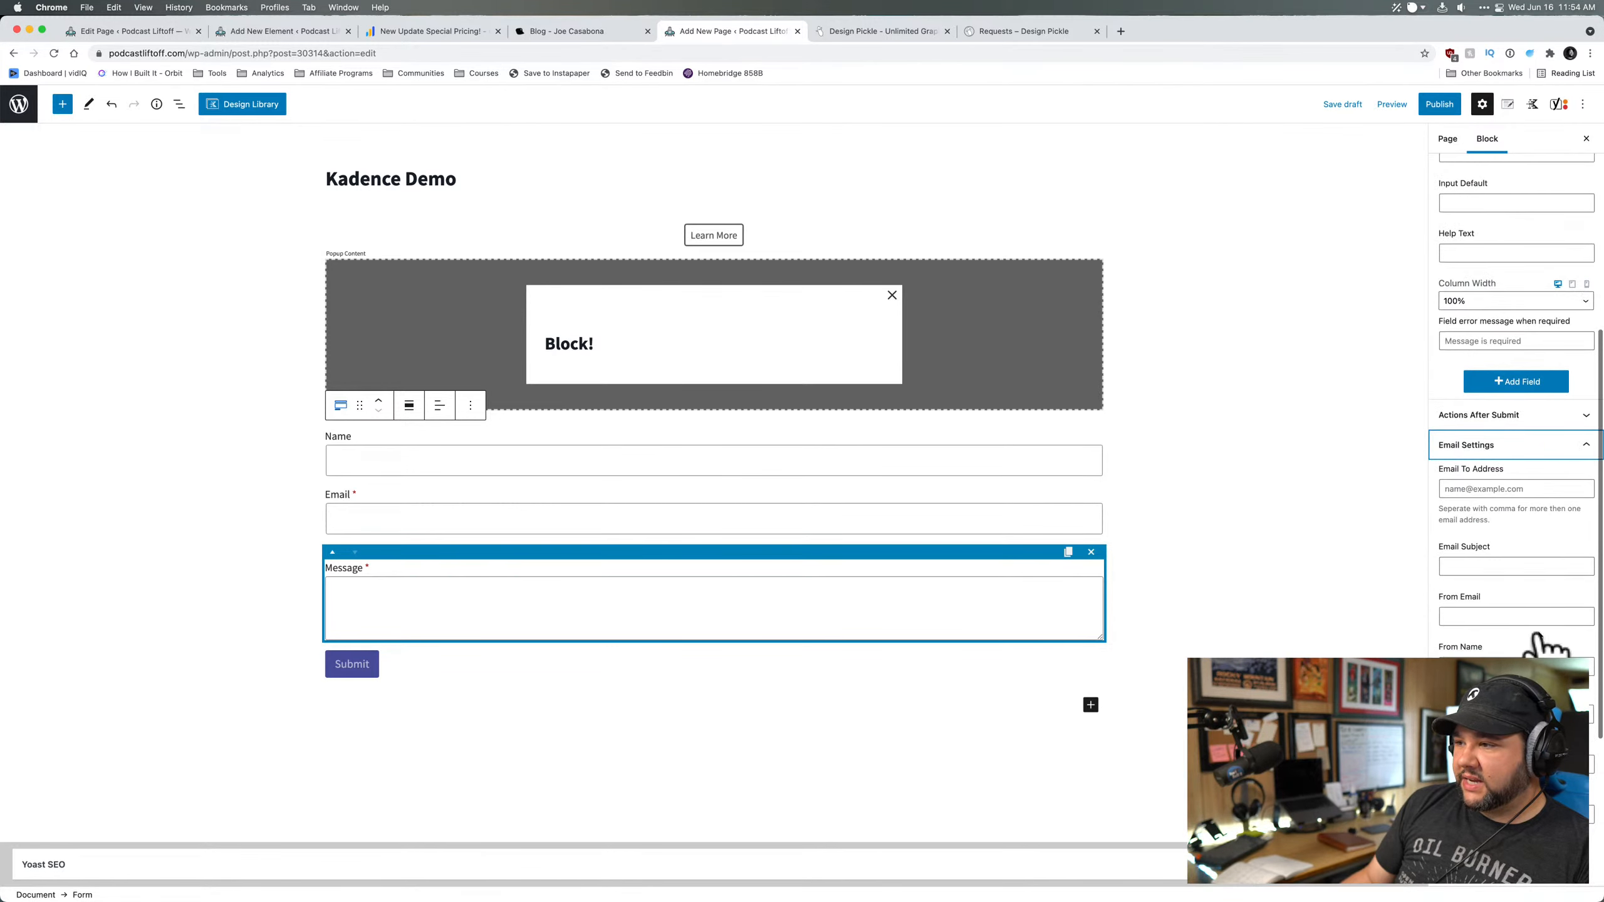
scroll(1528, 645, "down", 4)
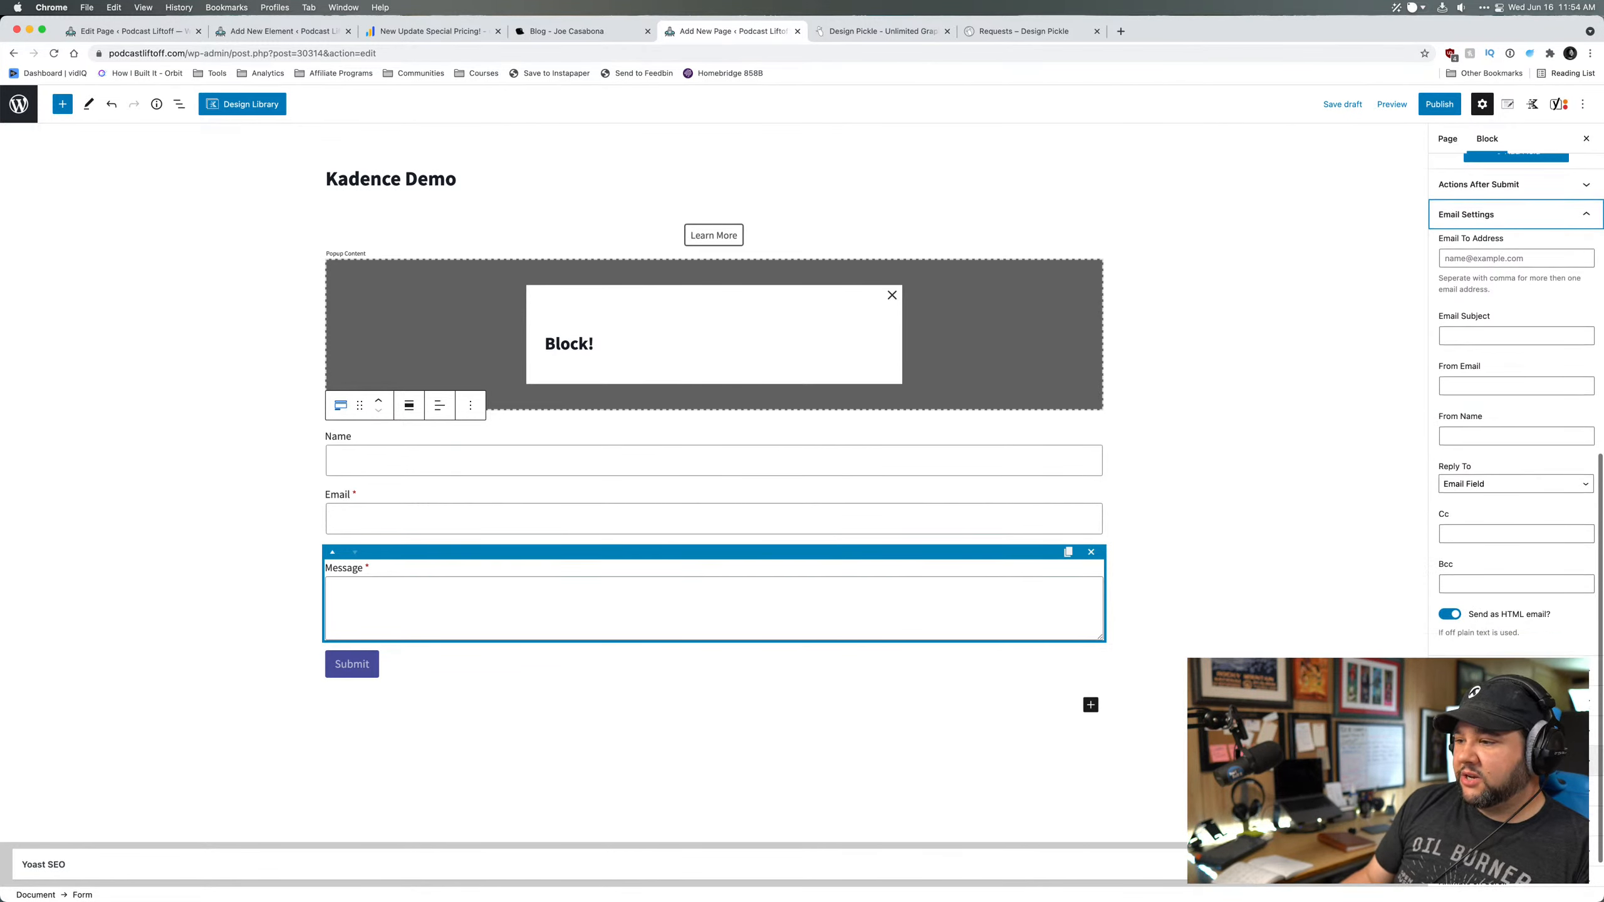
scroll(1516, 442, "down", 1)
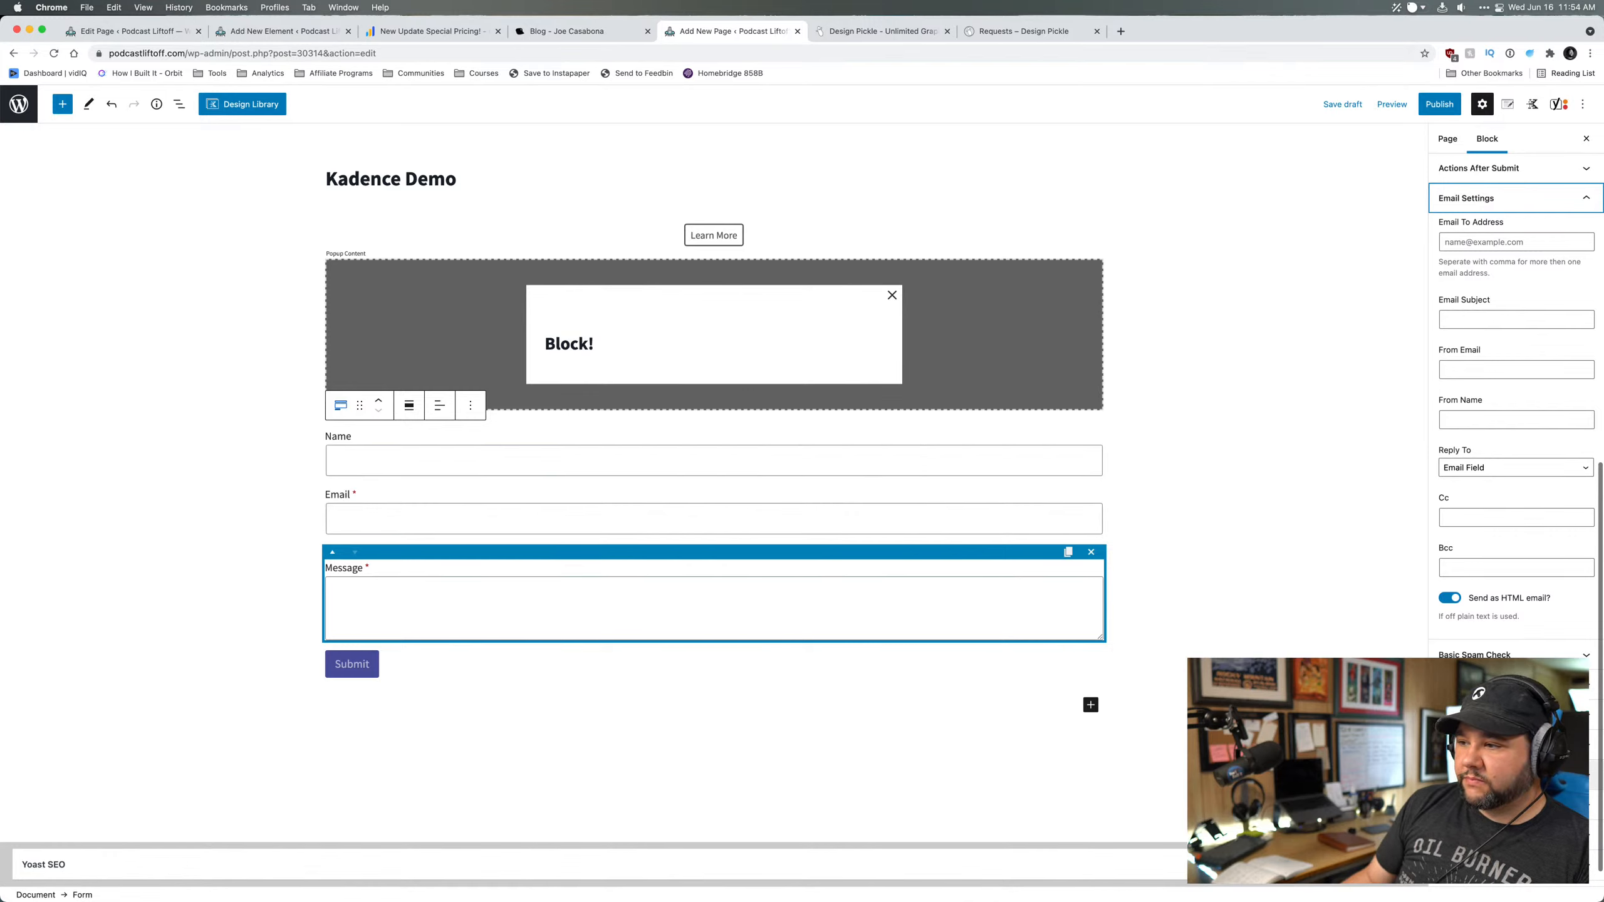
scroll(1515, 404, "up", 5)
scroll(1515, 404, "up", 3)
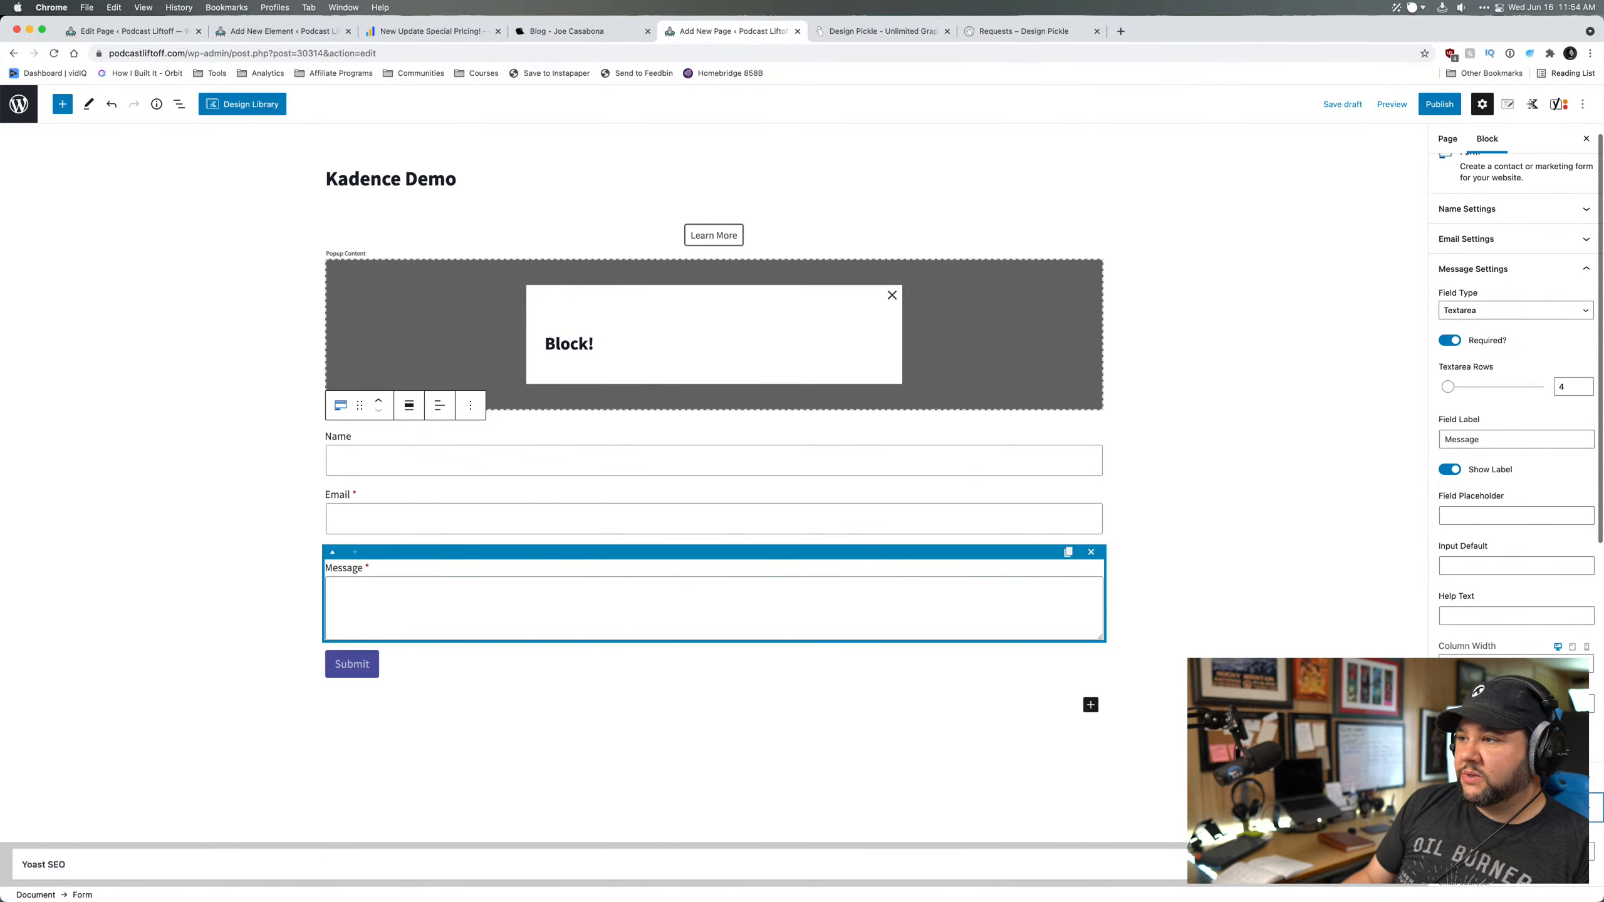
- Review the Email field's settings and the form's available Actions After Submit
left_click(1516, 257)
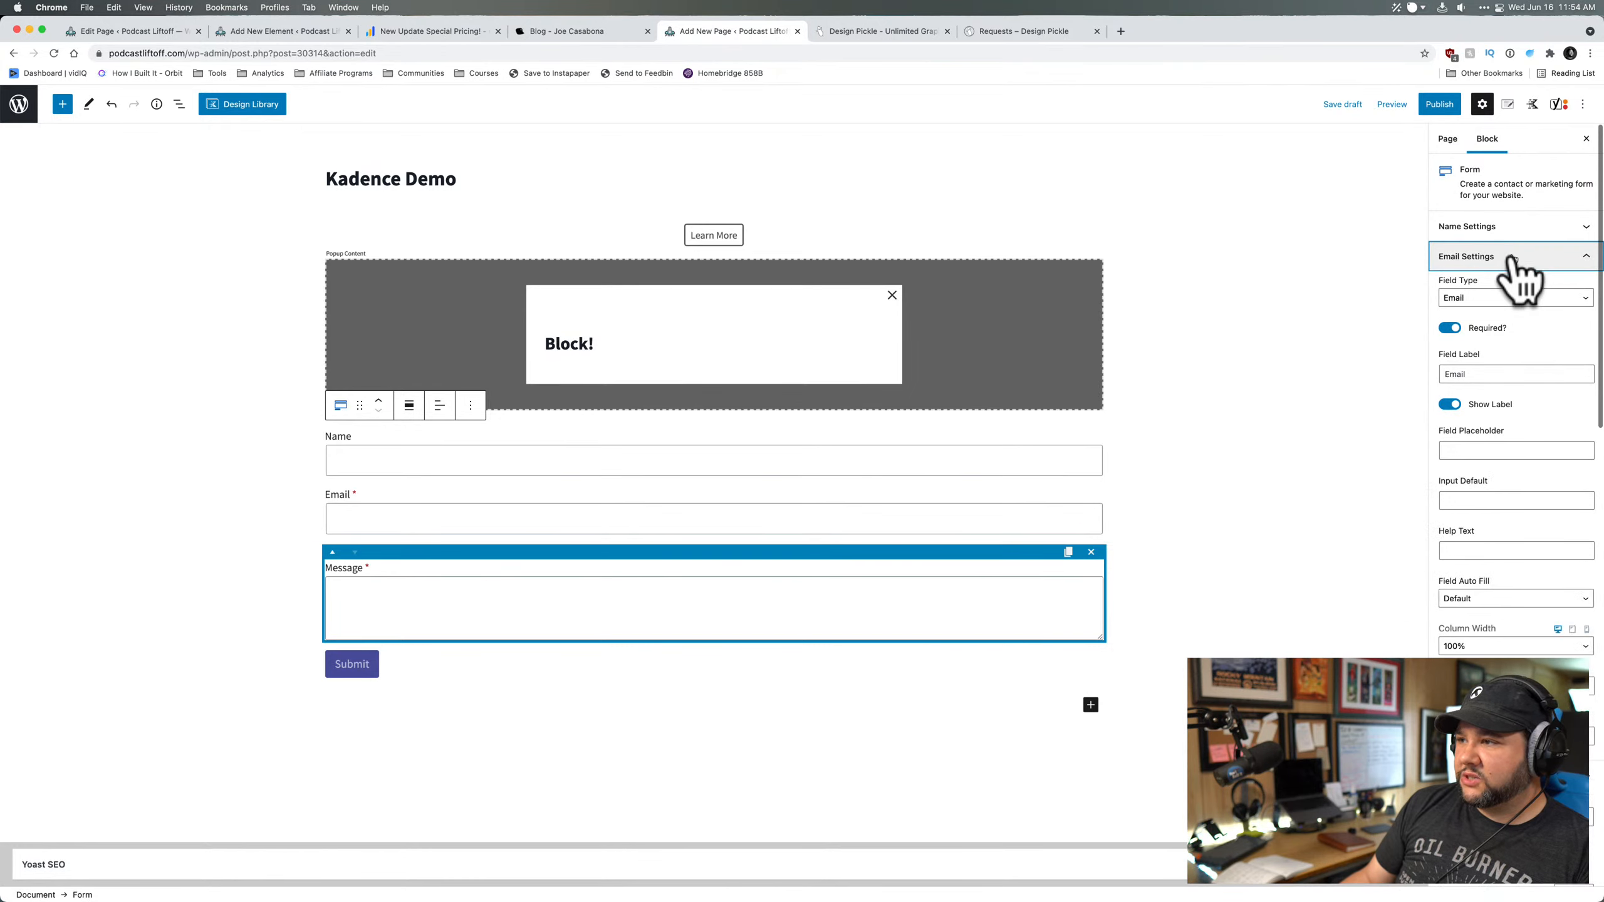
left_click(1515, 257)
scroll(1518, 499, "down", 3)
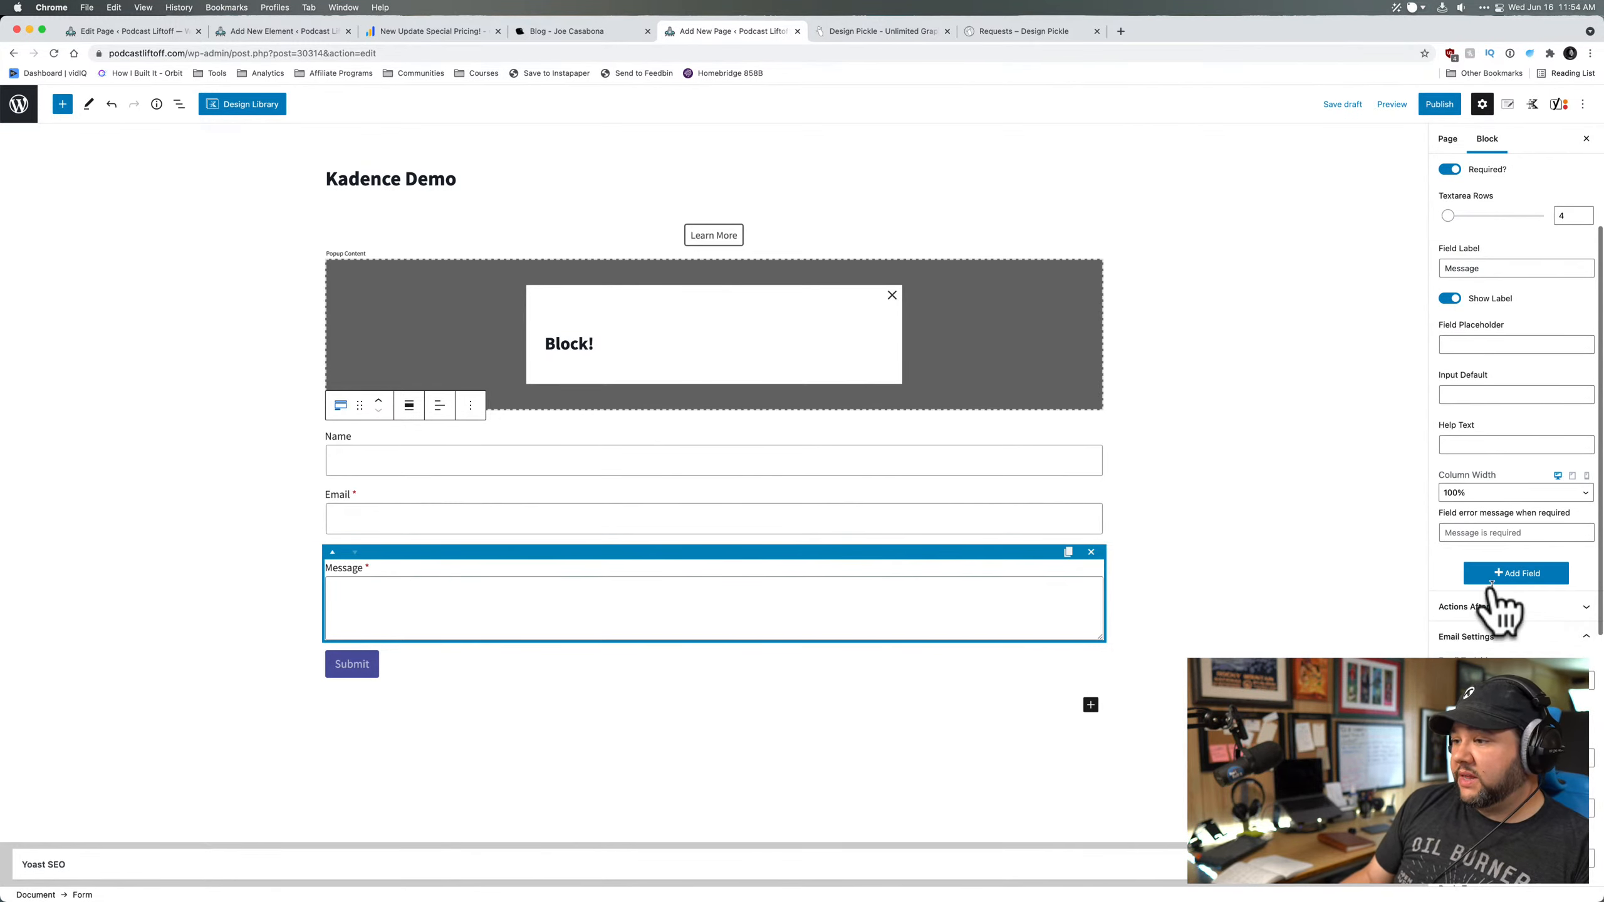
left_click(1496, 608)
scroll(1500, 632, "down", 2)
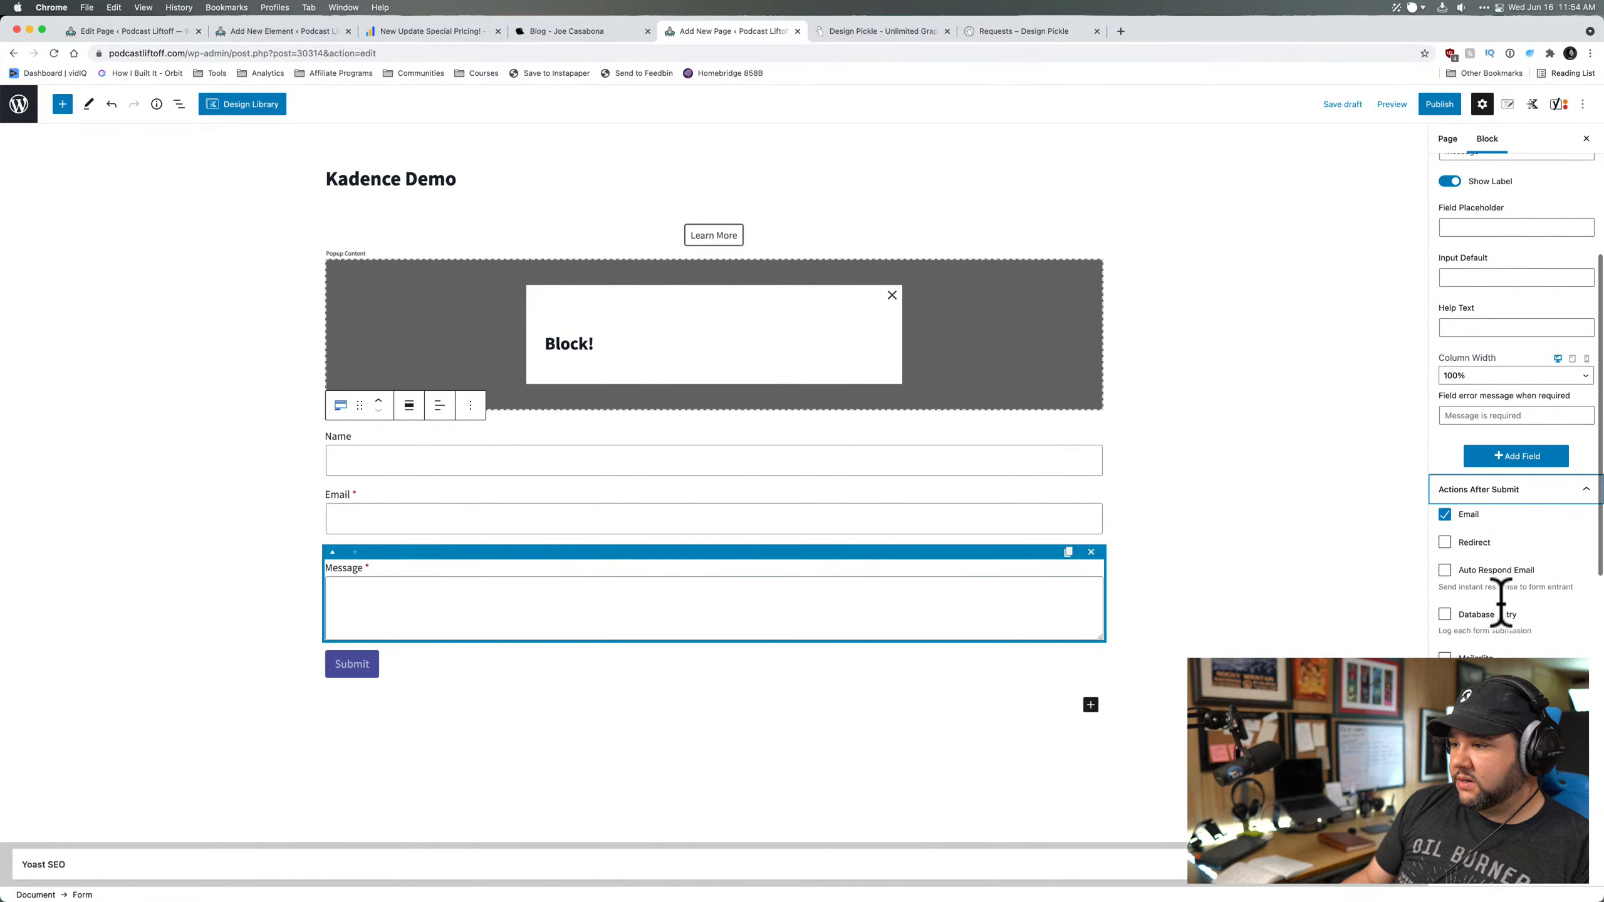
scroll(1501, 603, "down", 1)
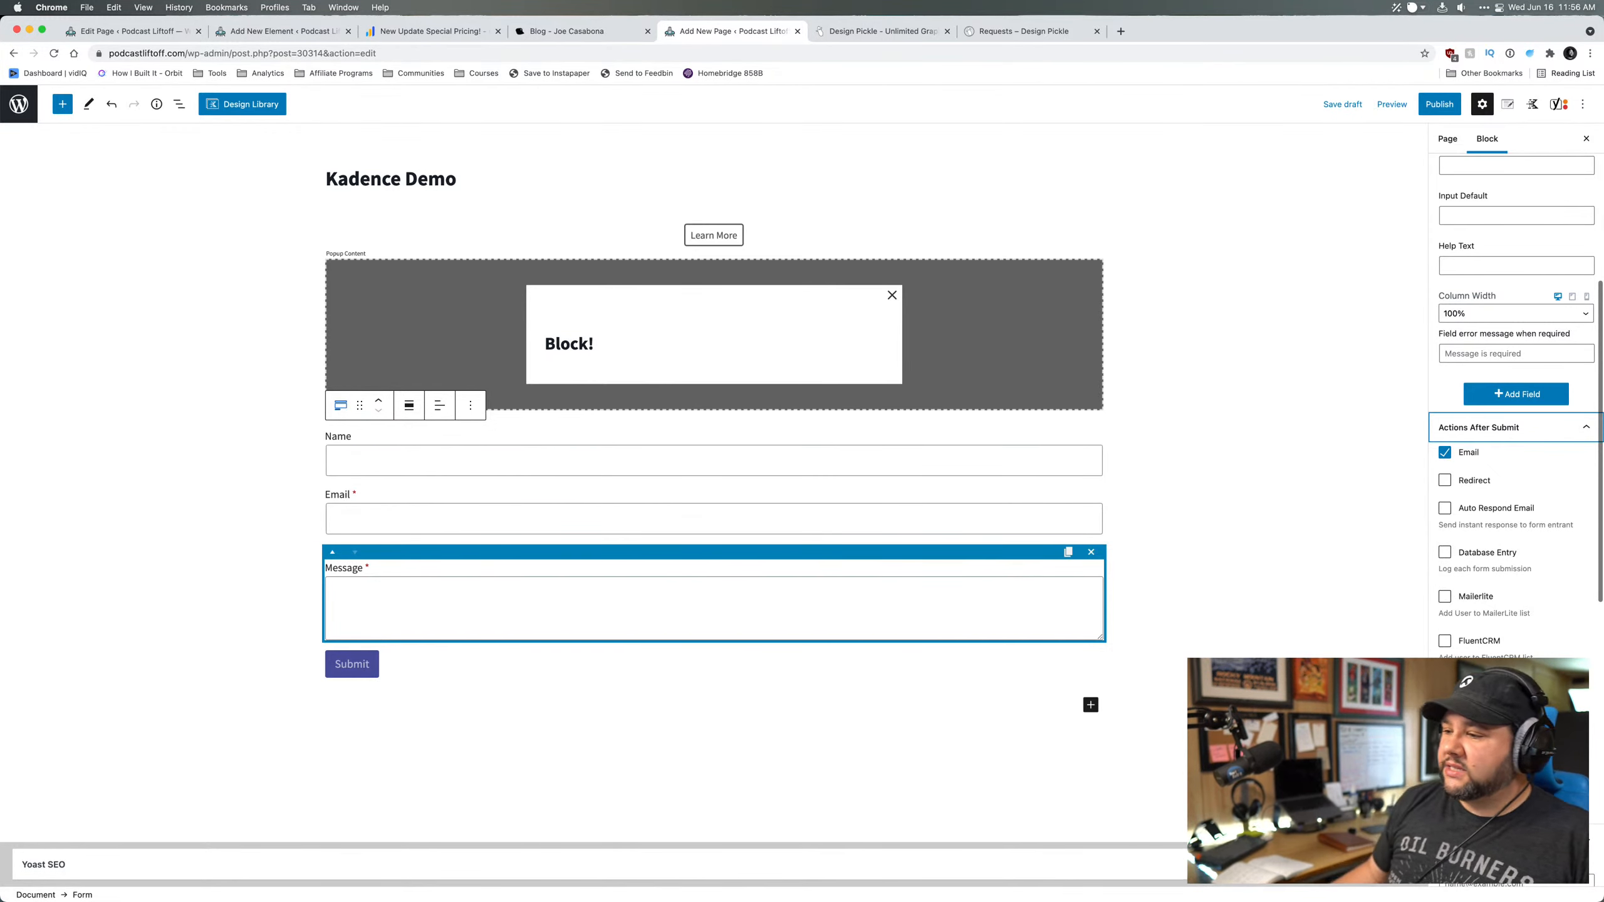
- Enable the form's WebHook action after submission and review its remaining email, spam check and style settings
scroll(1515, 506, "down", 3)
left_click(1444, 584)
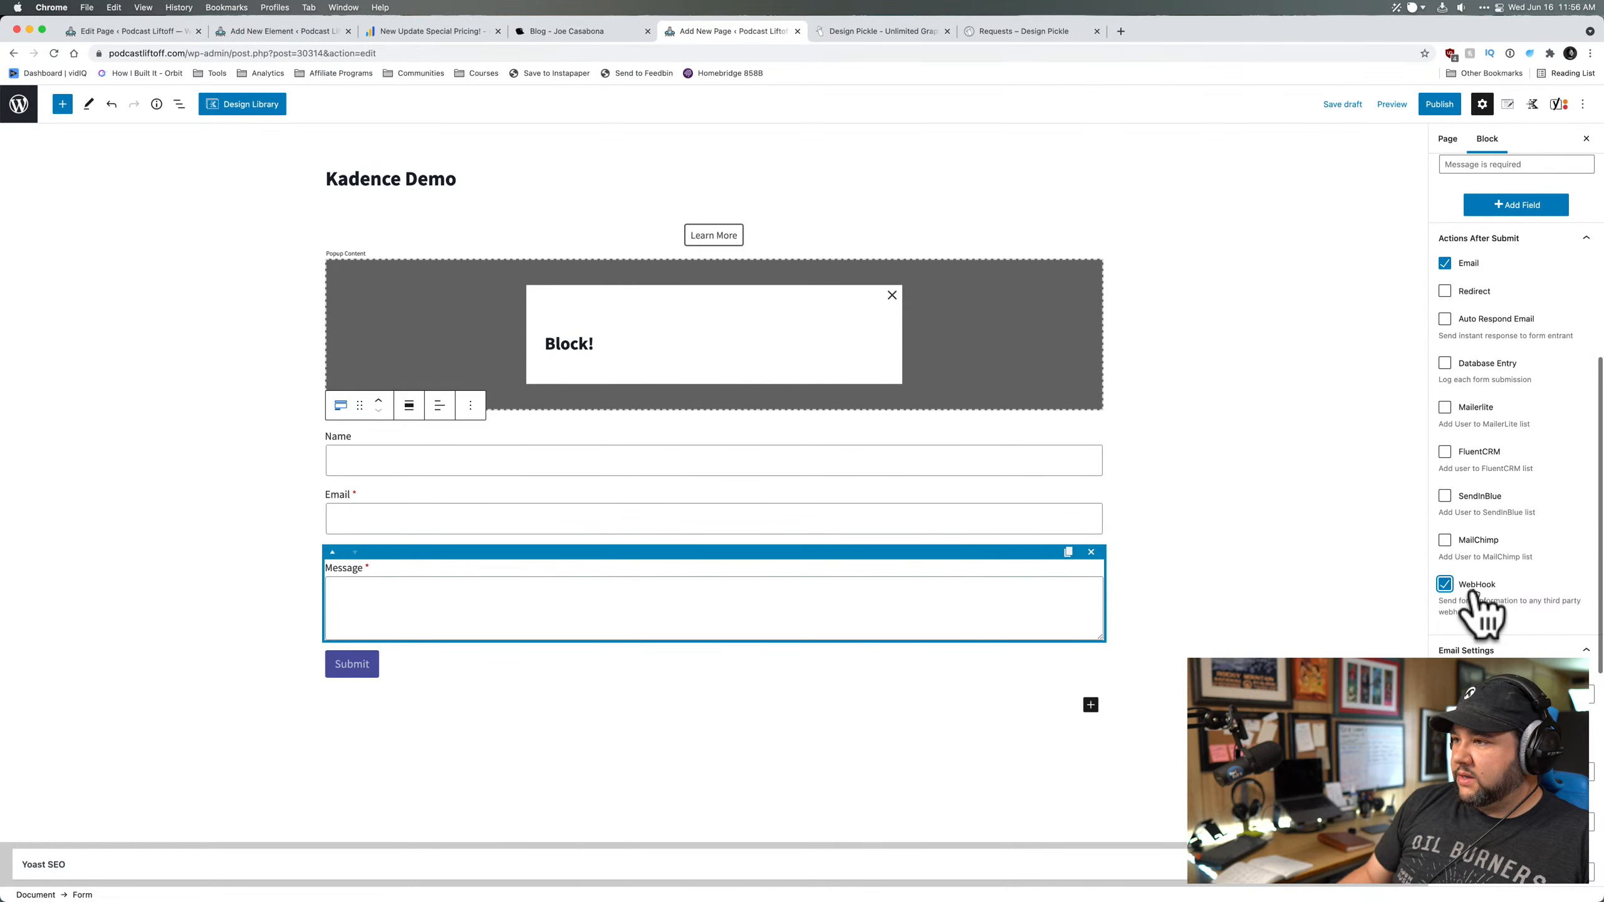
scroll(1482, 616, "down", 4)
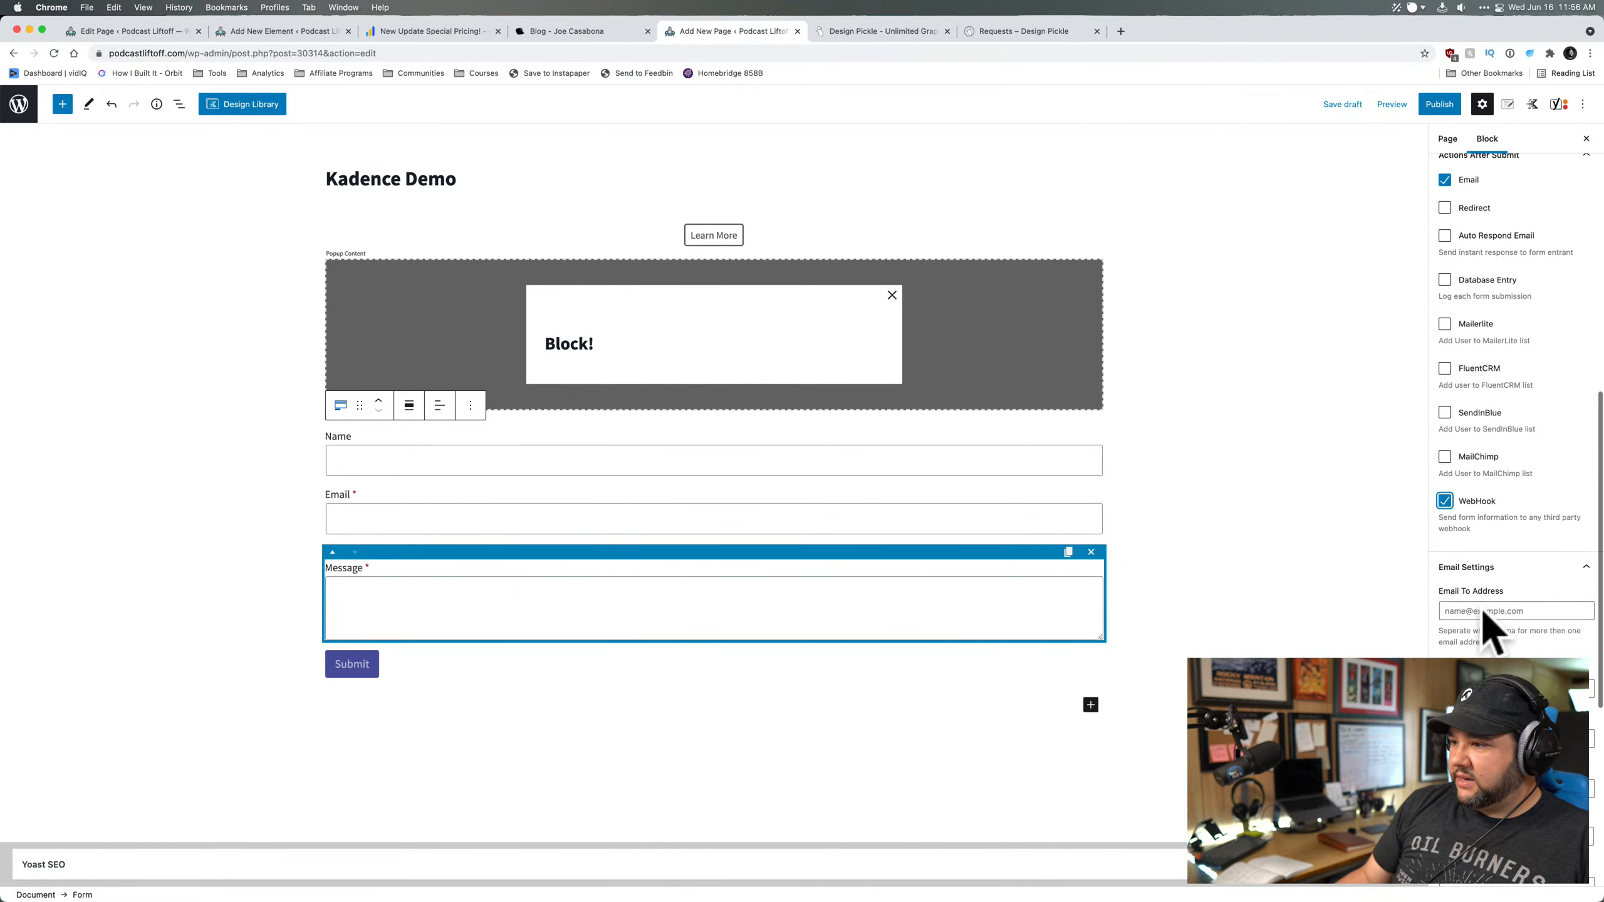
scroll(1483, 613, "down", 3)
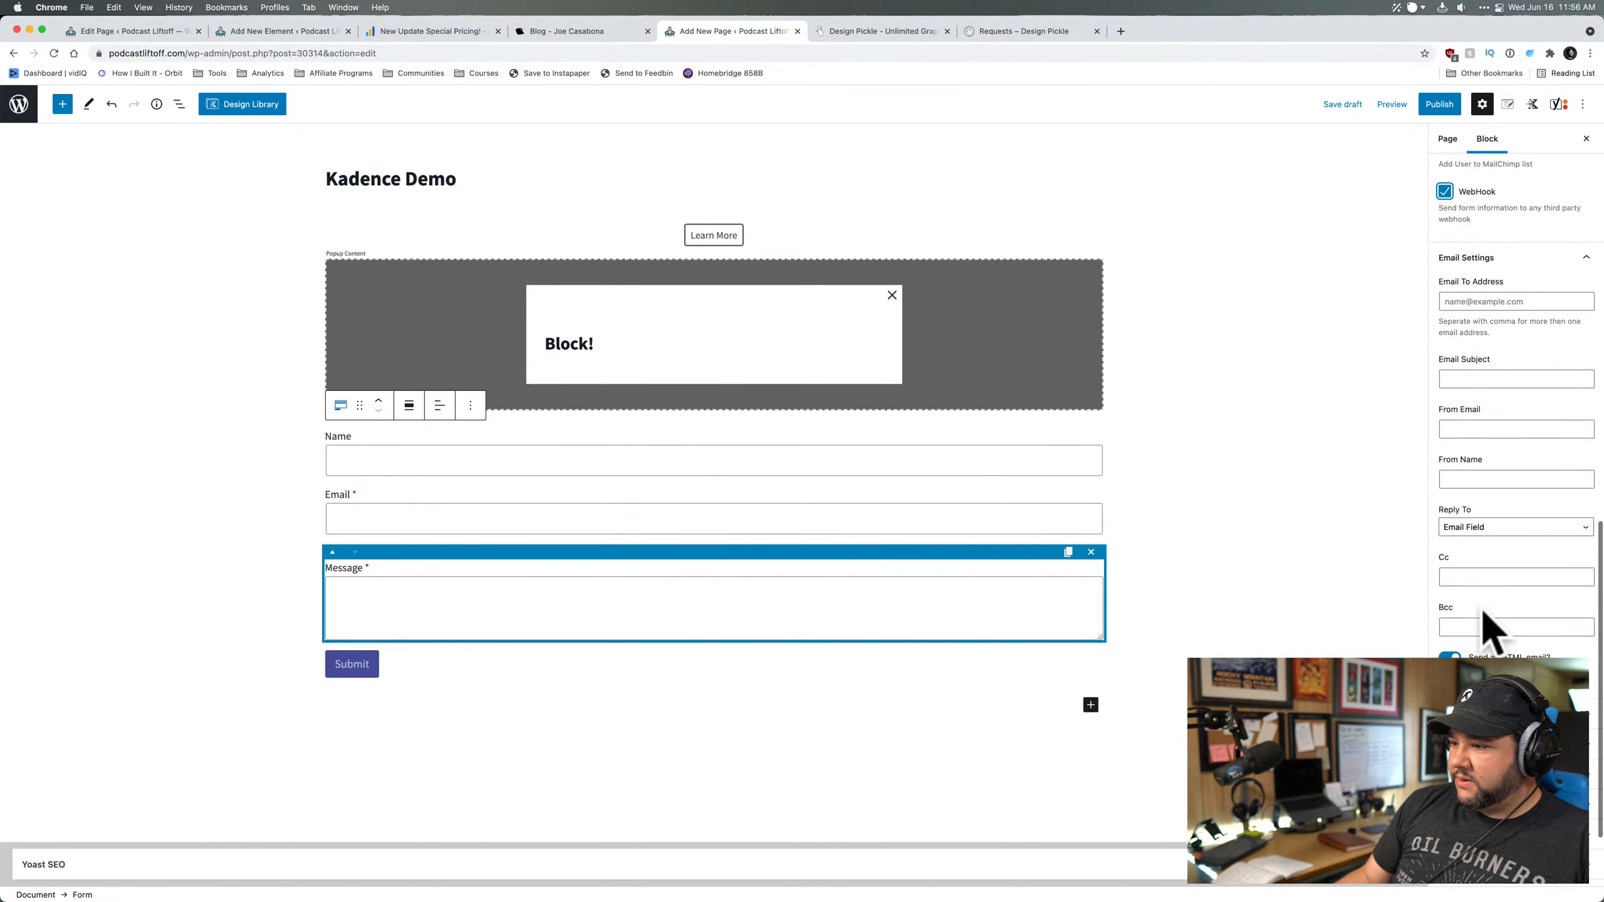
scroll(1483, 614, "down", 3)
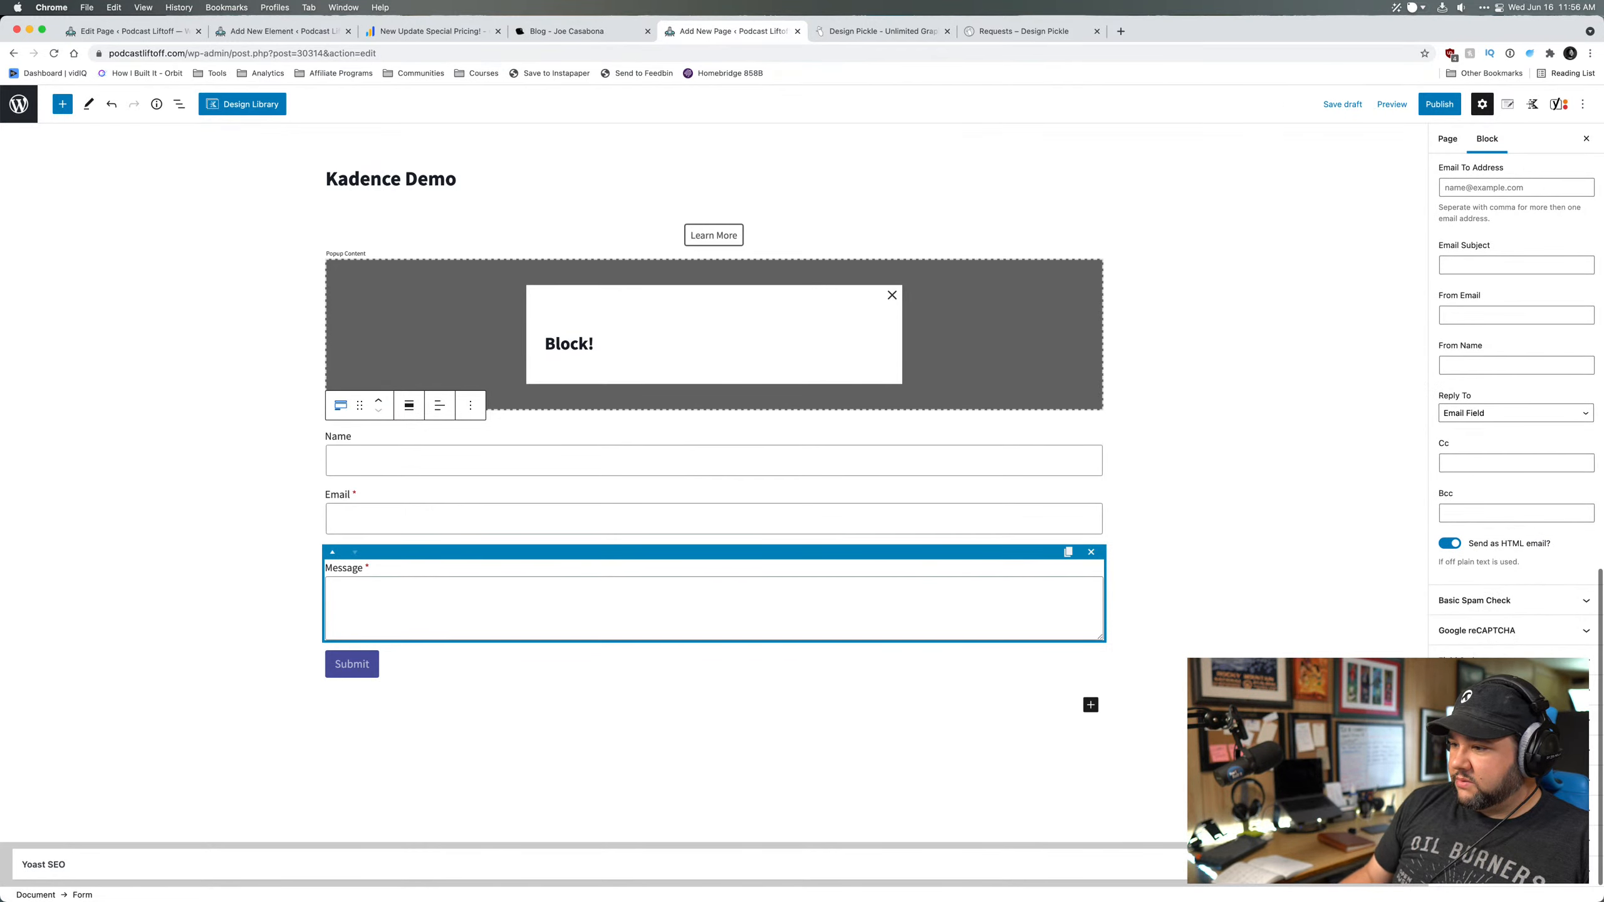
scroll(1484, 613, "down", 2)
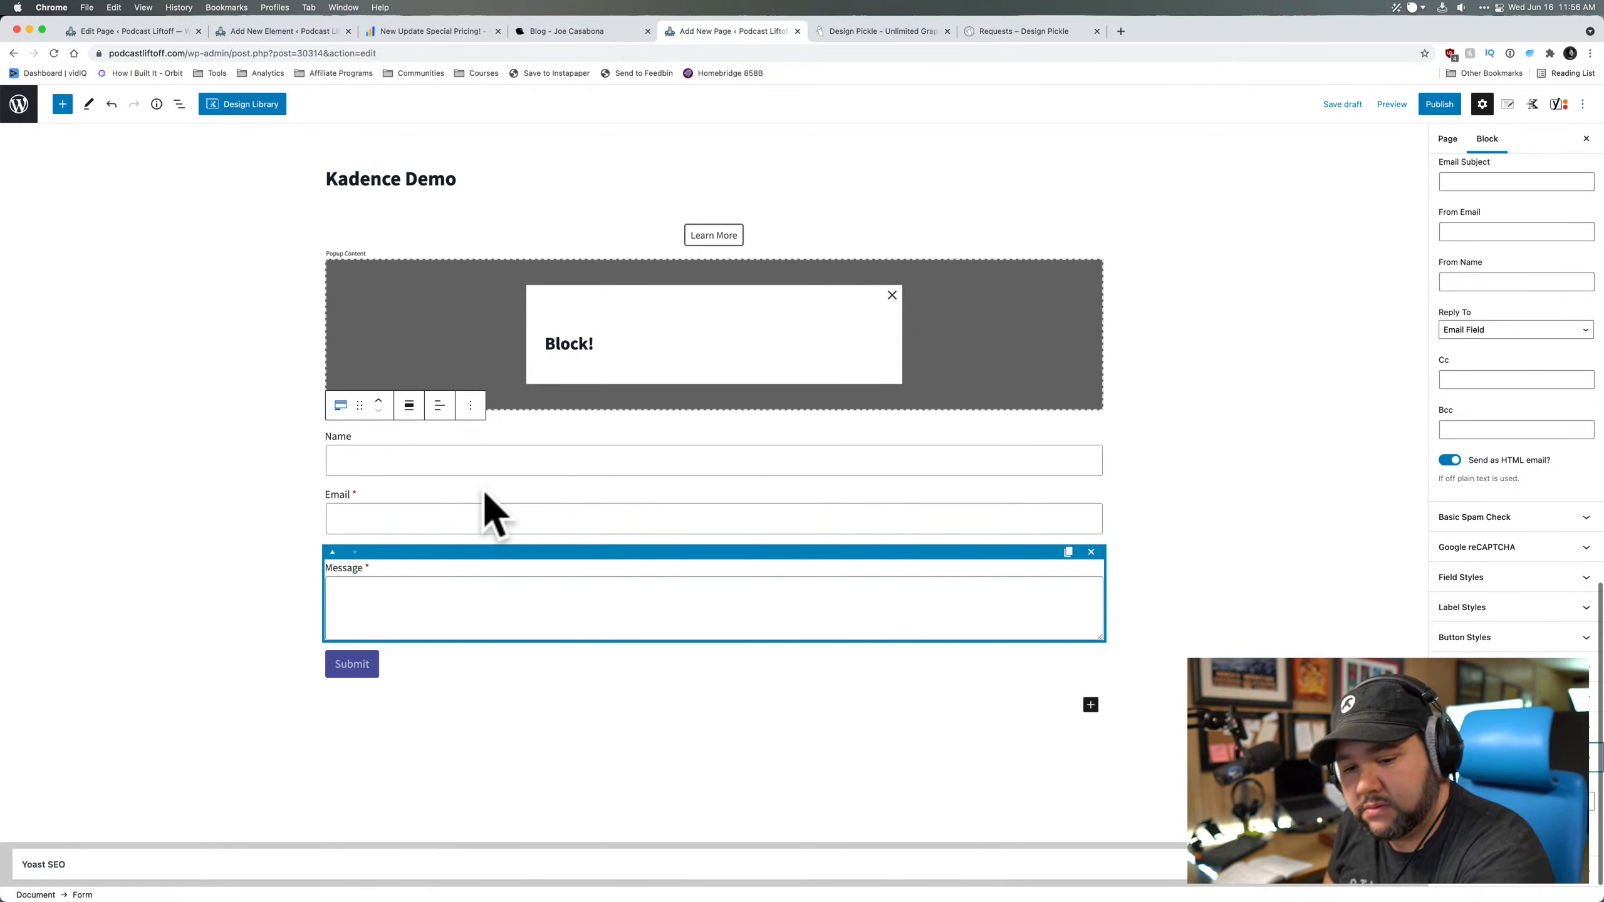
key("super+s")
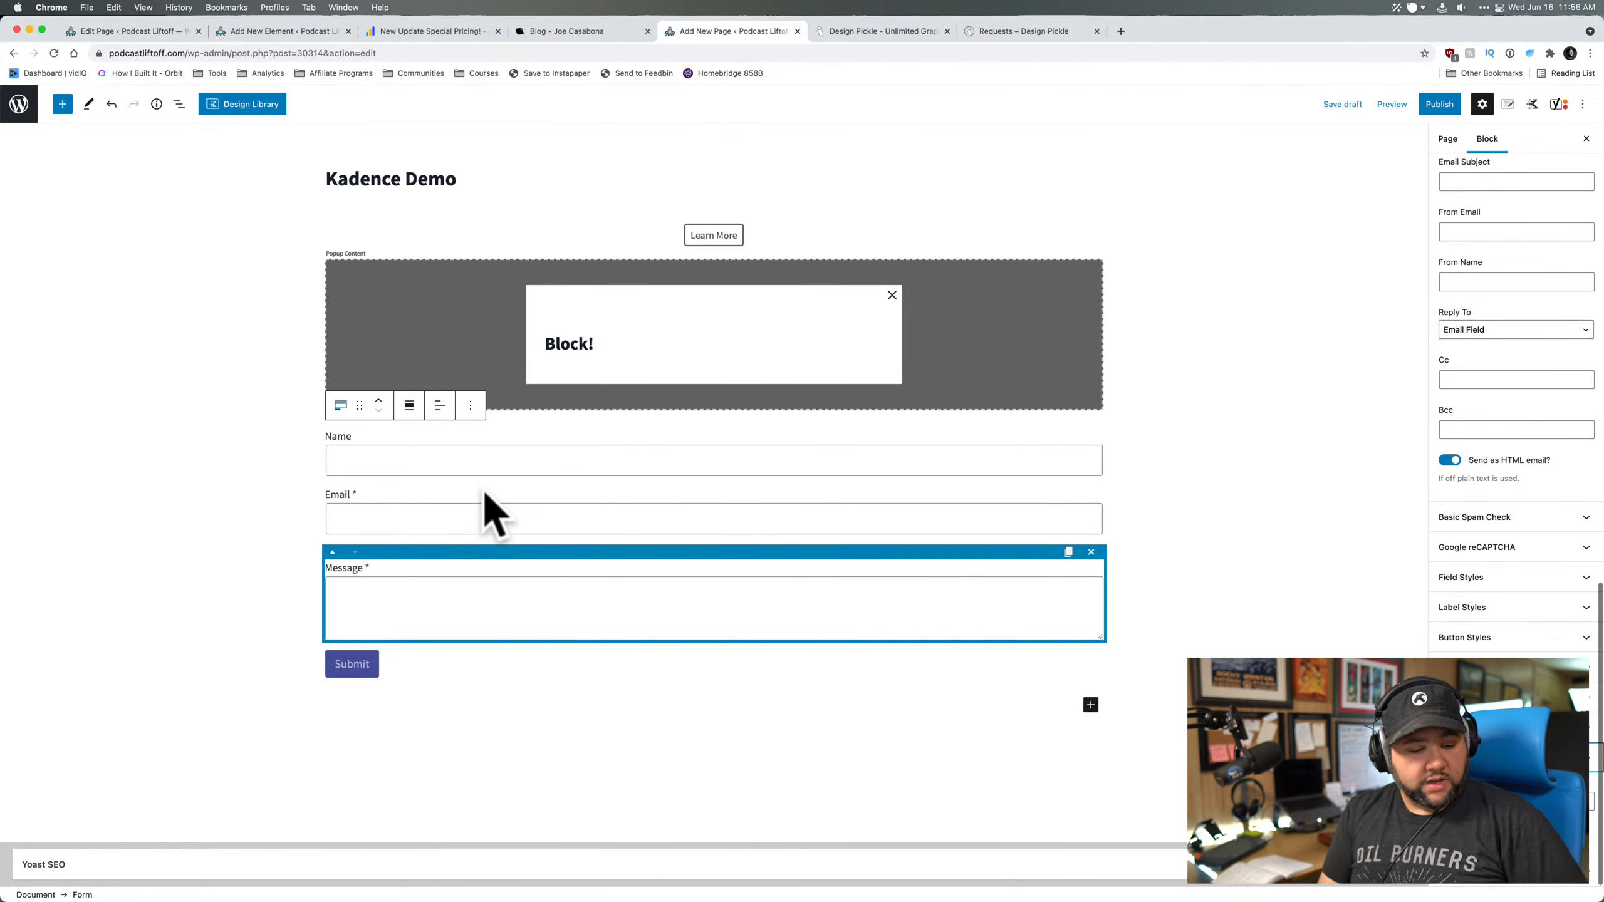
- Browse the full block library from the Kadence blocks down to the Yoast blocks, and deselect the form
left_click(70, 108)
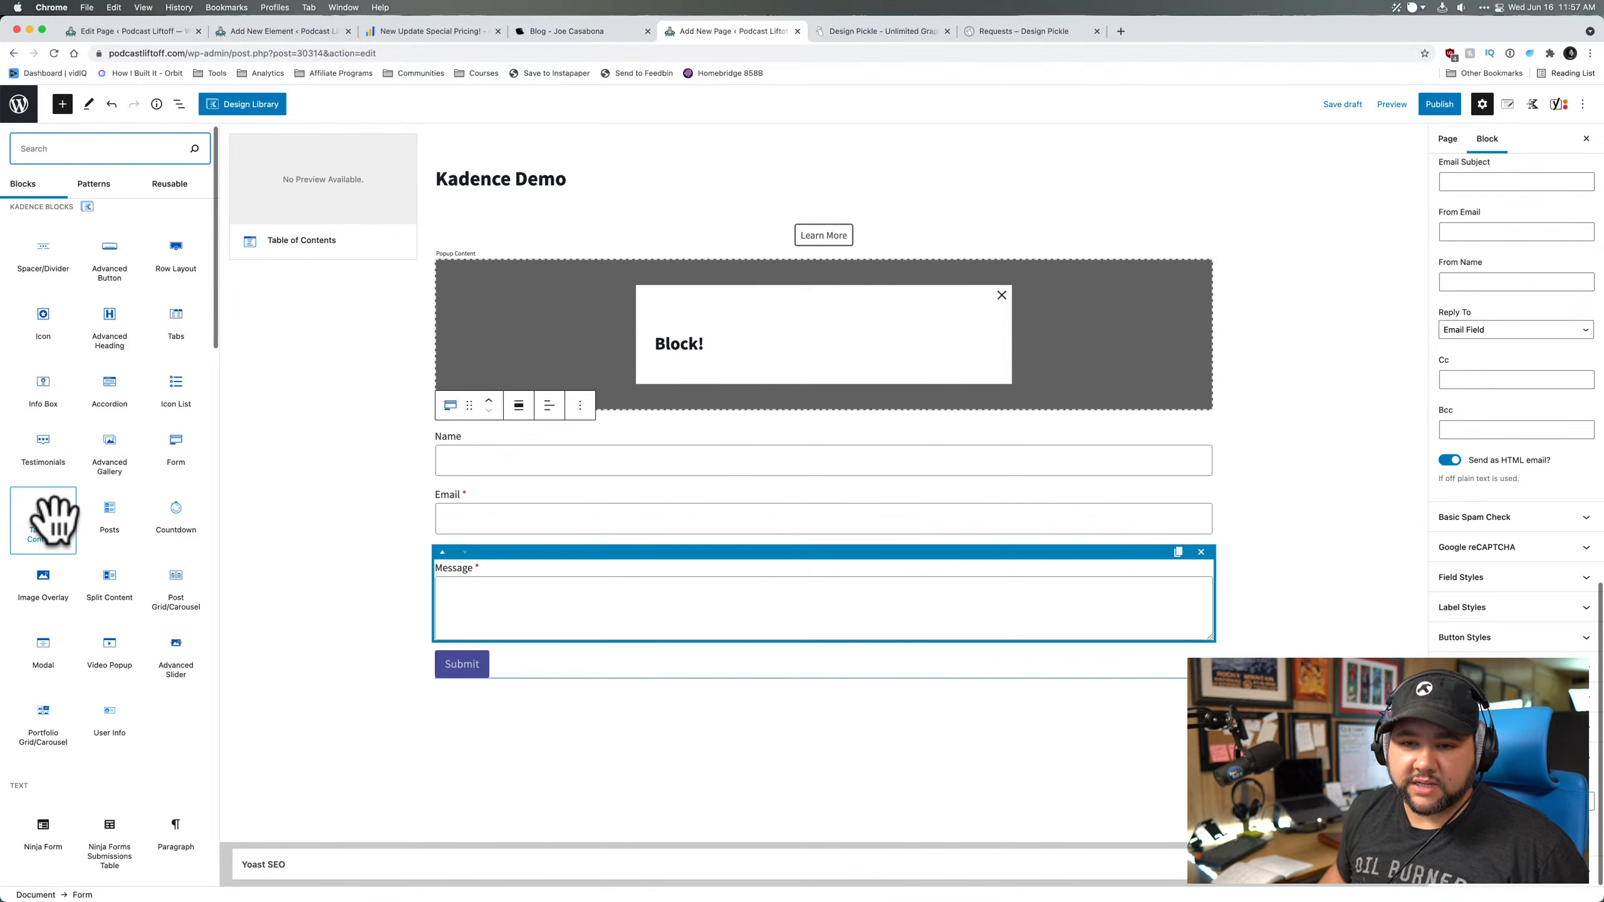
scroll(56, 520, "down", 1)
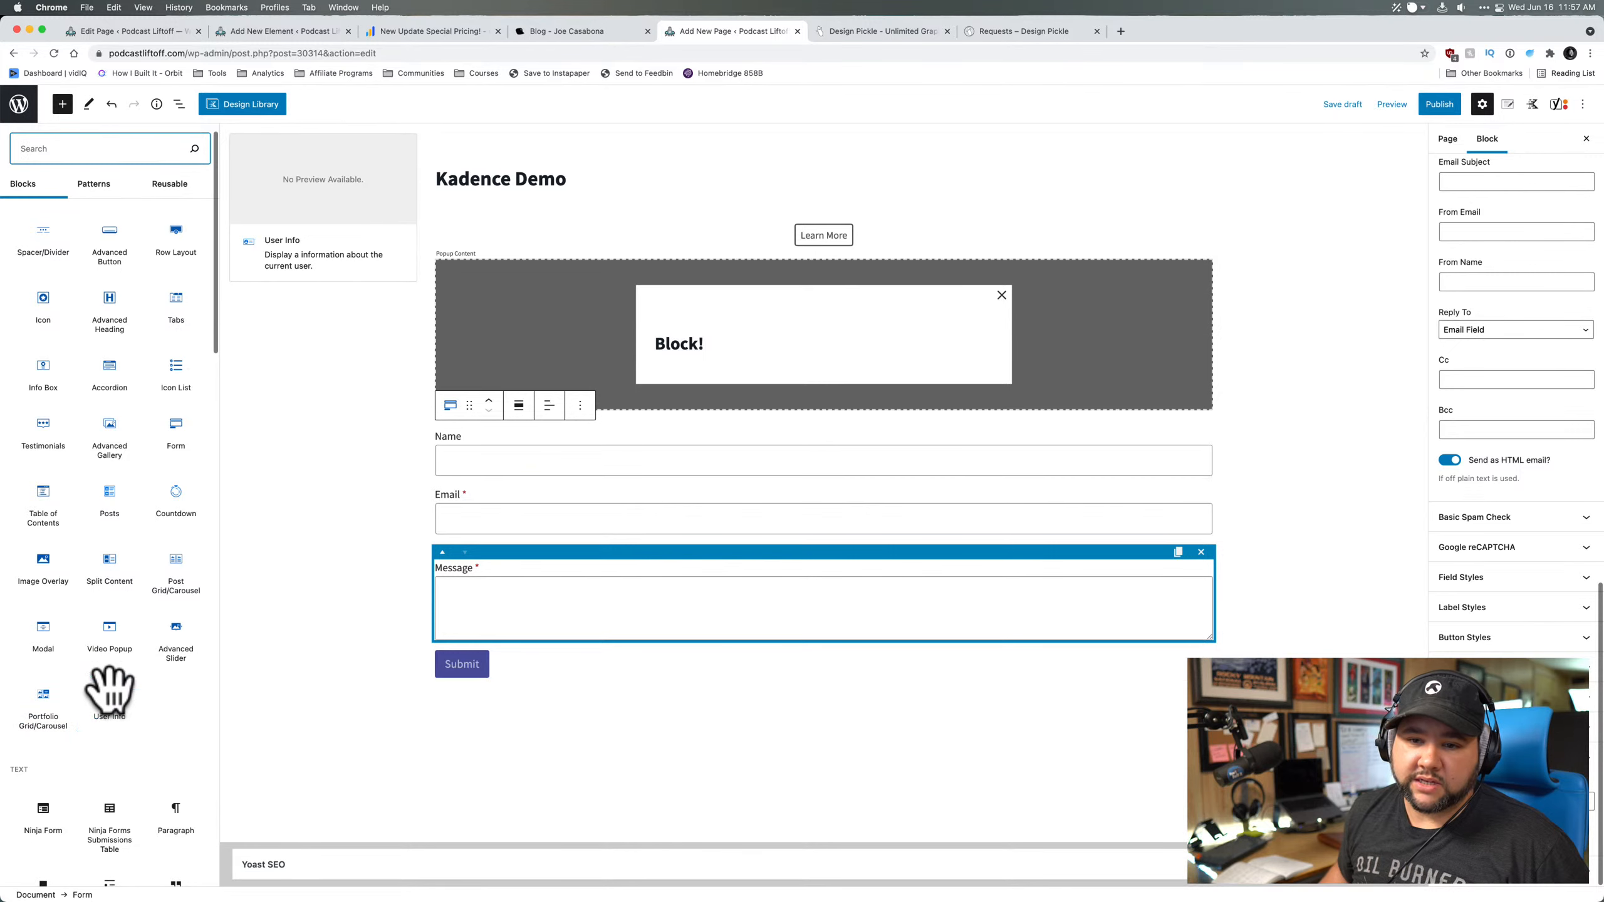
scroll(56, 622, "up", 1)
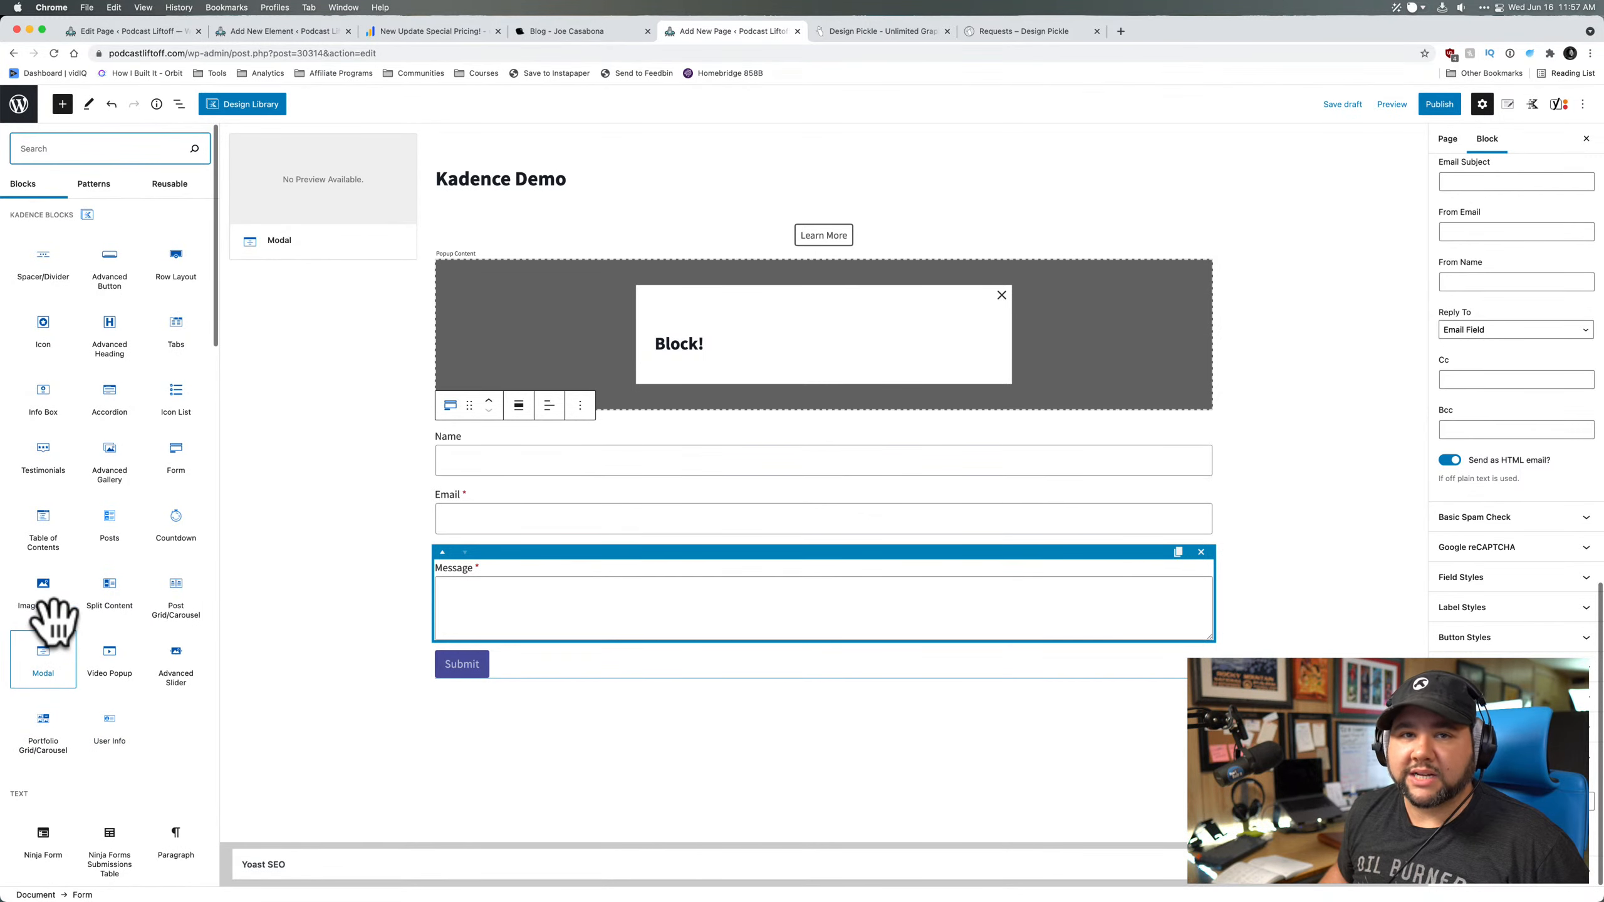
scroll(57, 616, "down", 10)
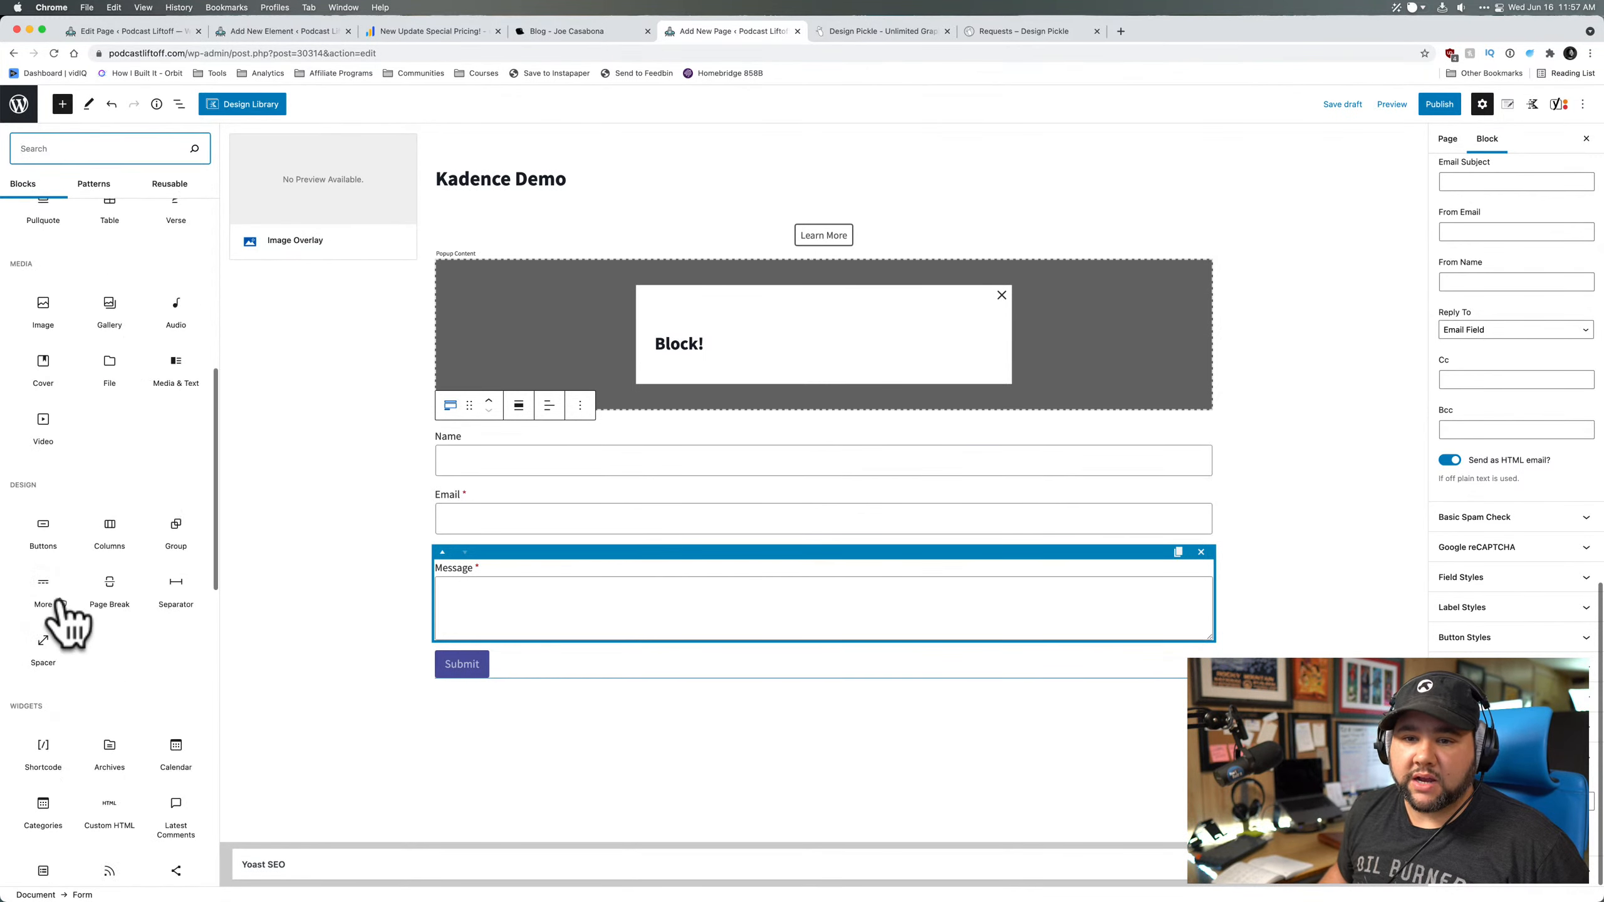
scroll(61, 604, "down", 15)
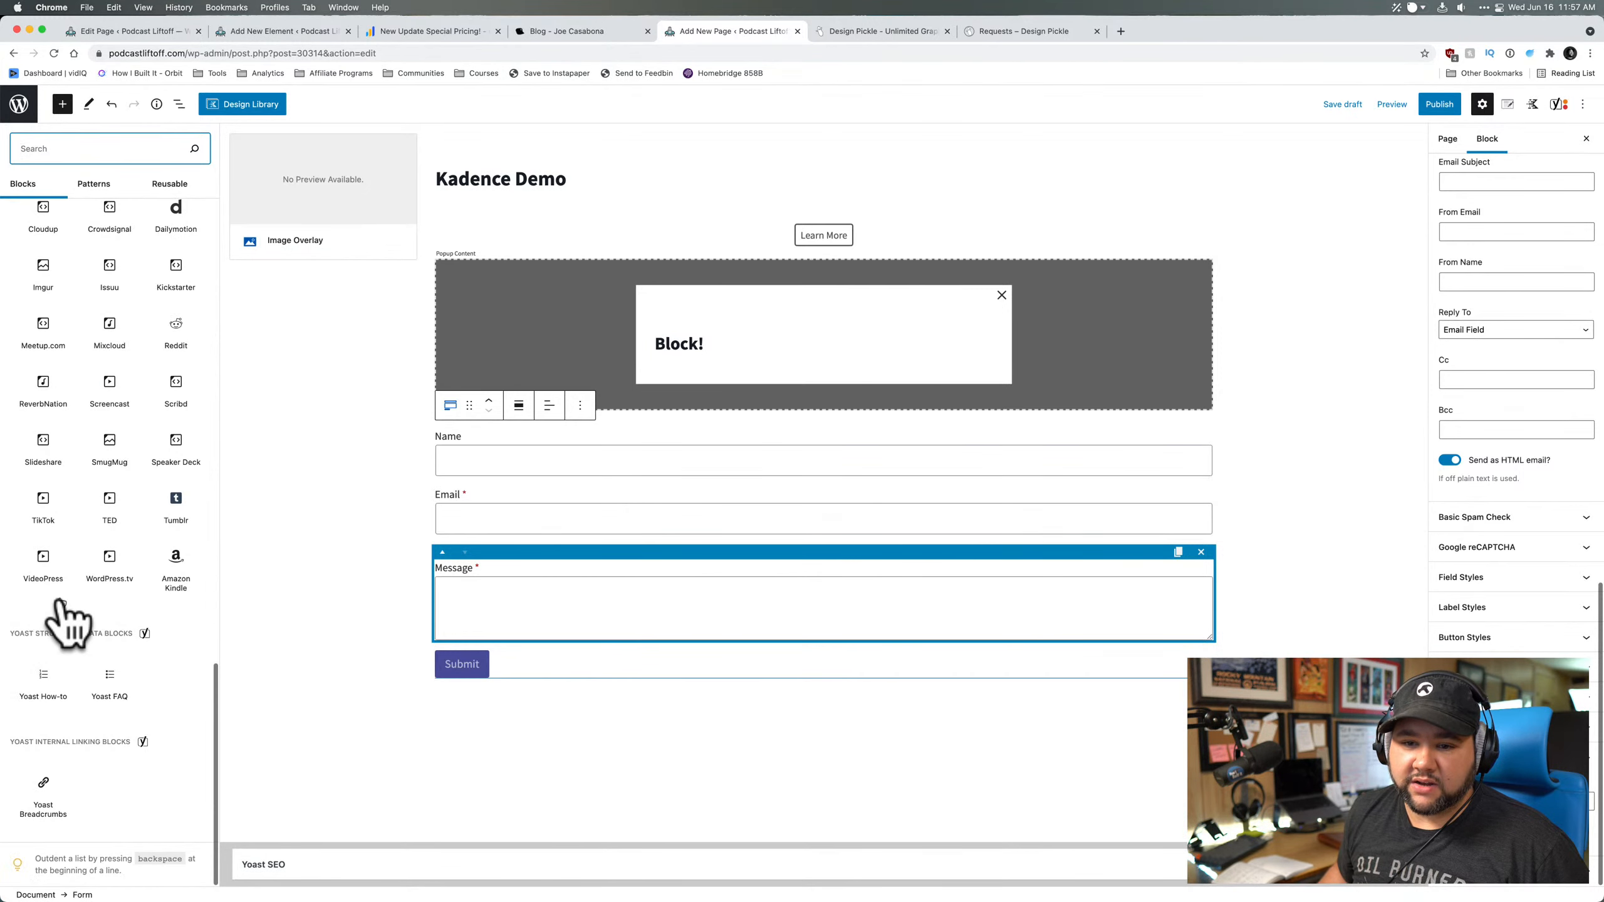
scroll(61, 604, "up", 20)
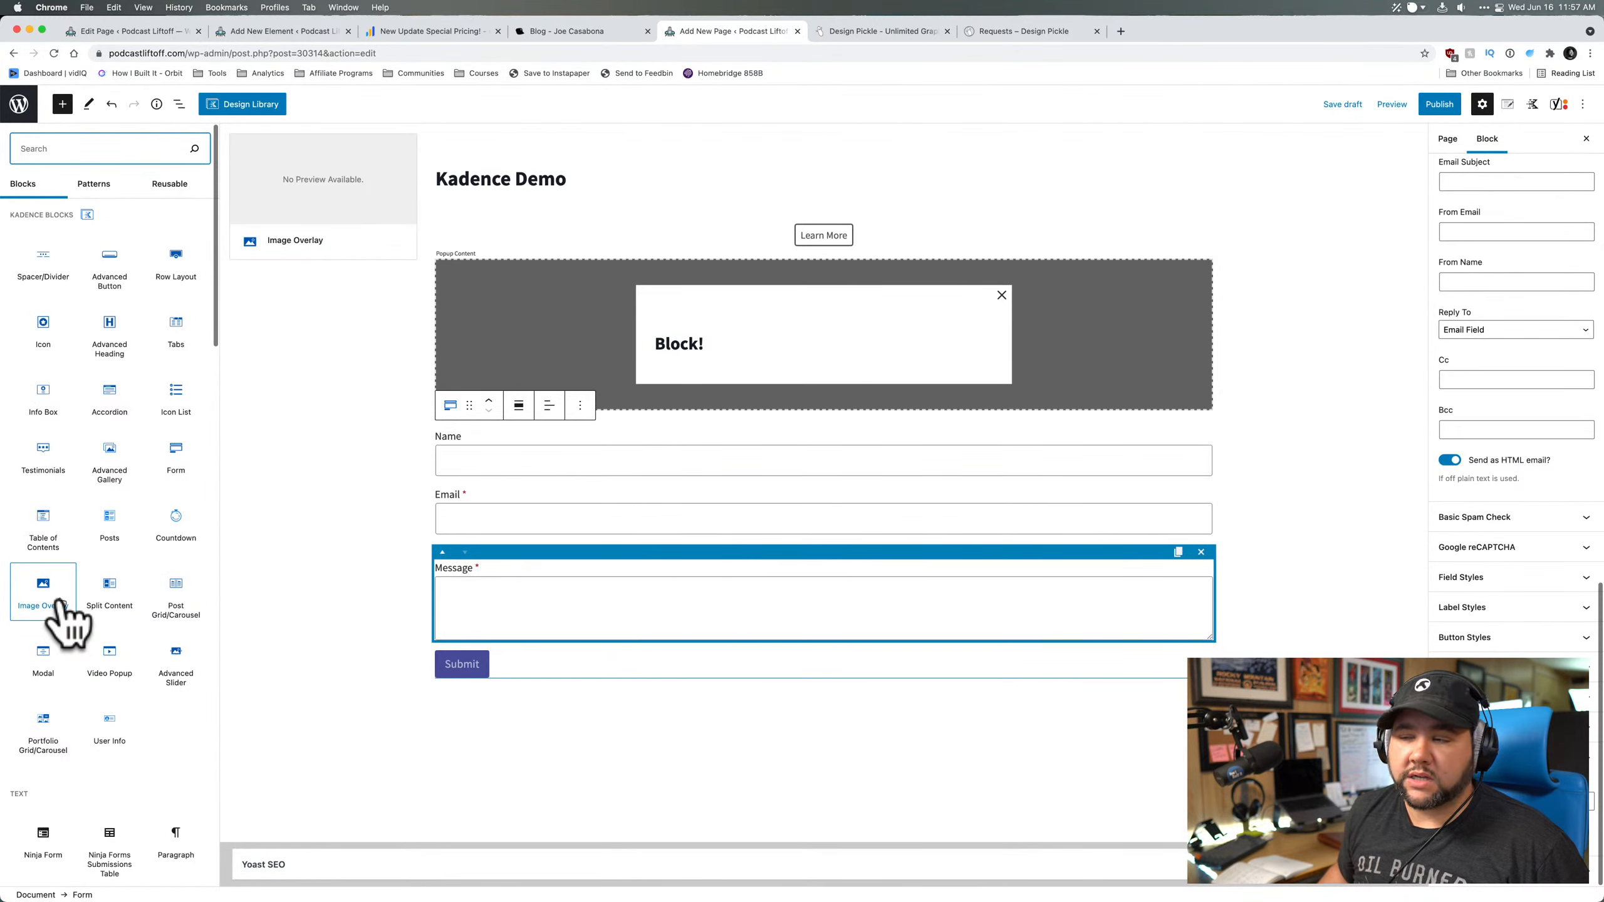
left_click(1139, 166)
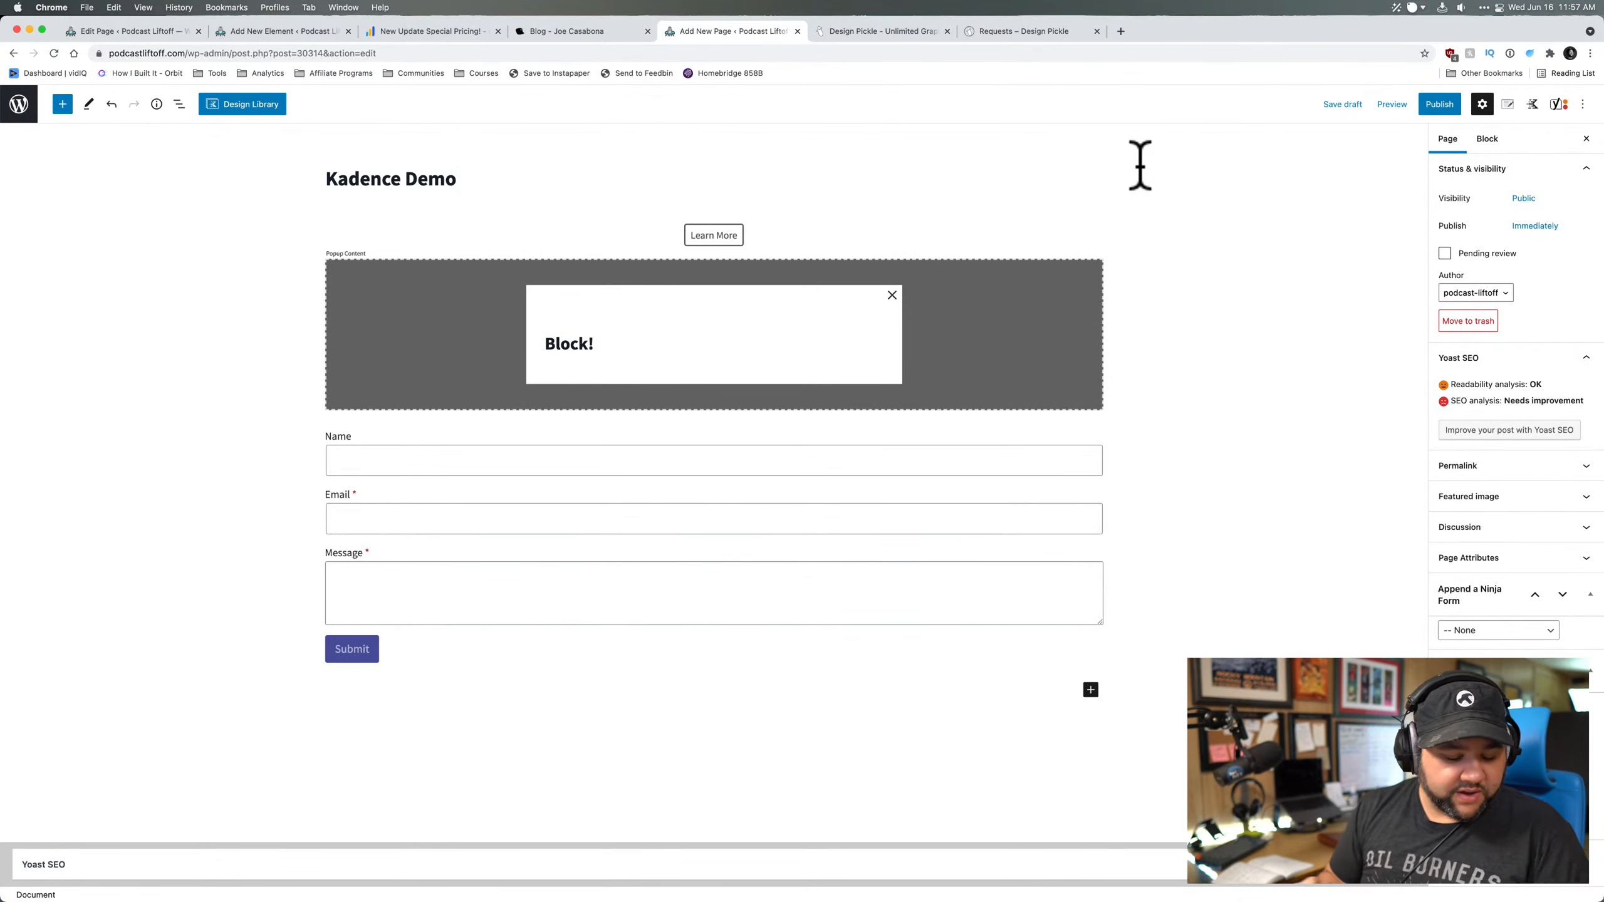
- Switch to Evernote
left_click(1139, 864)
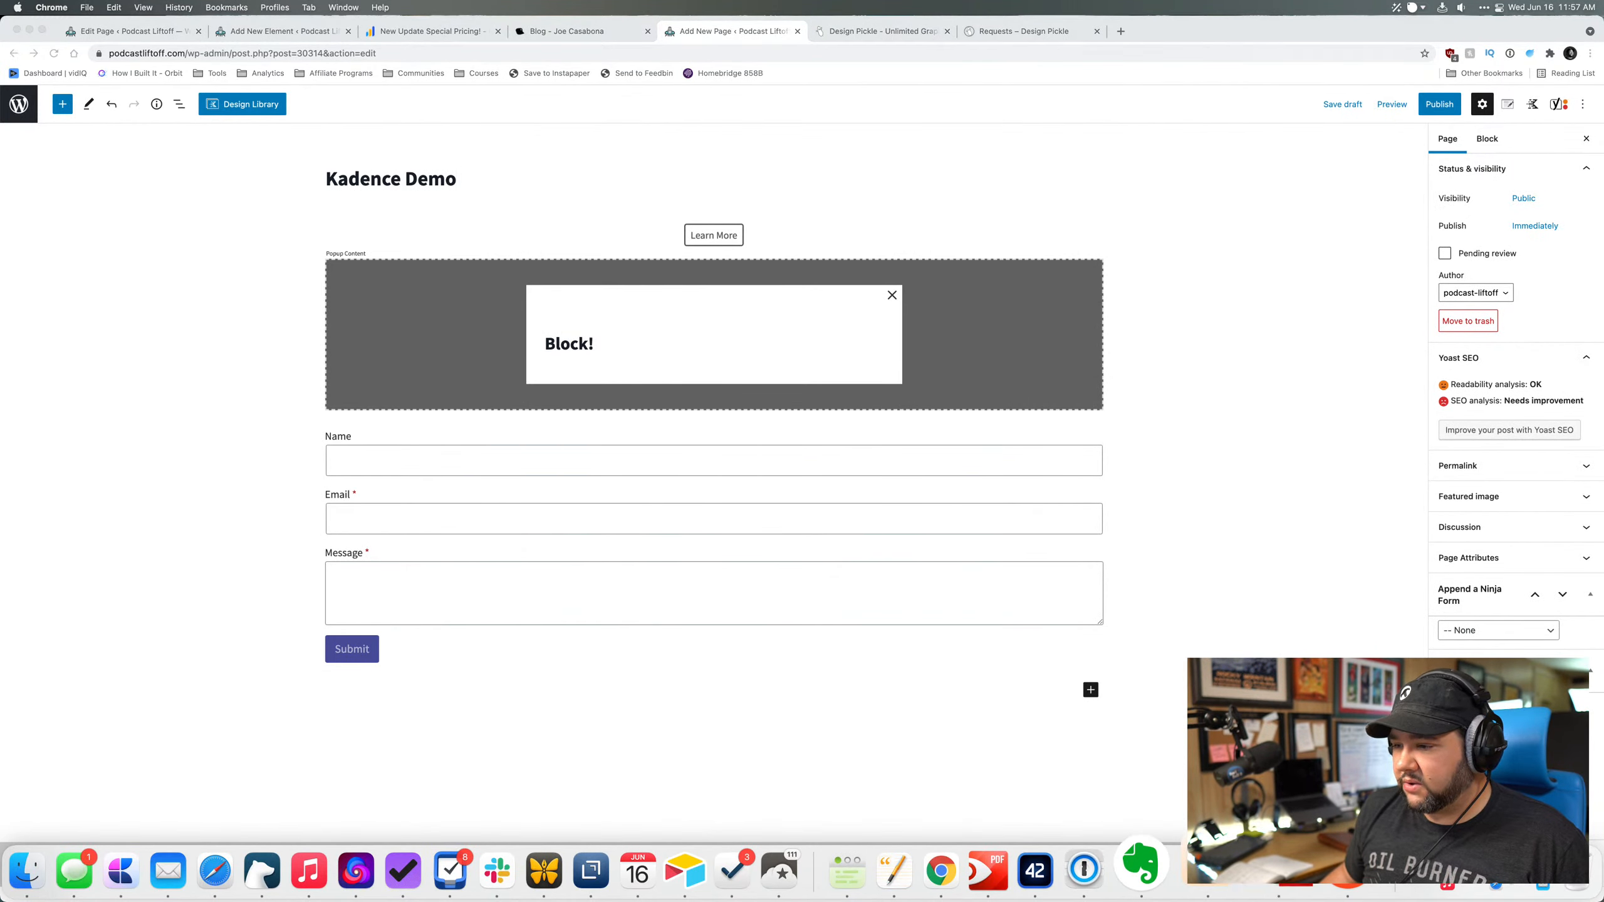